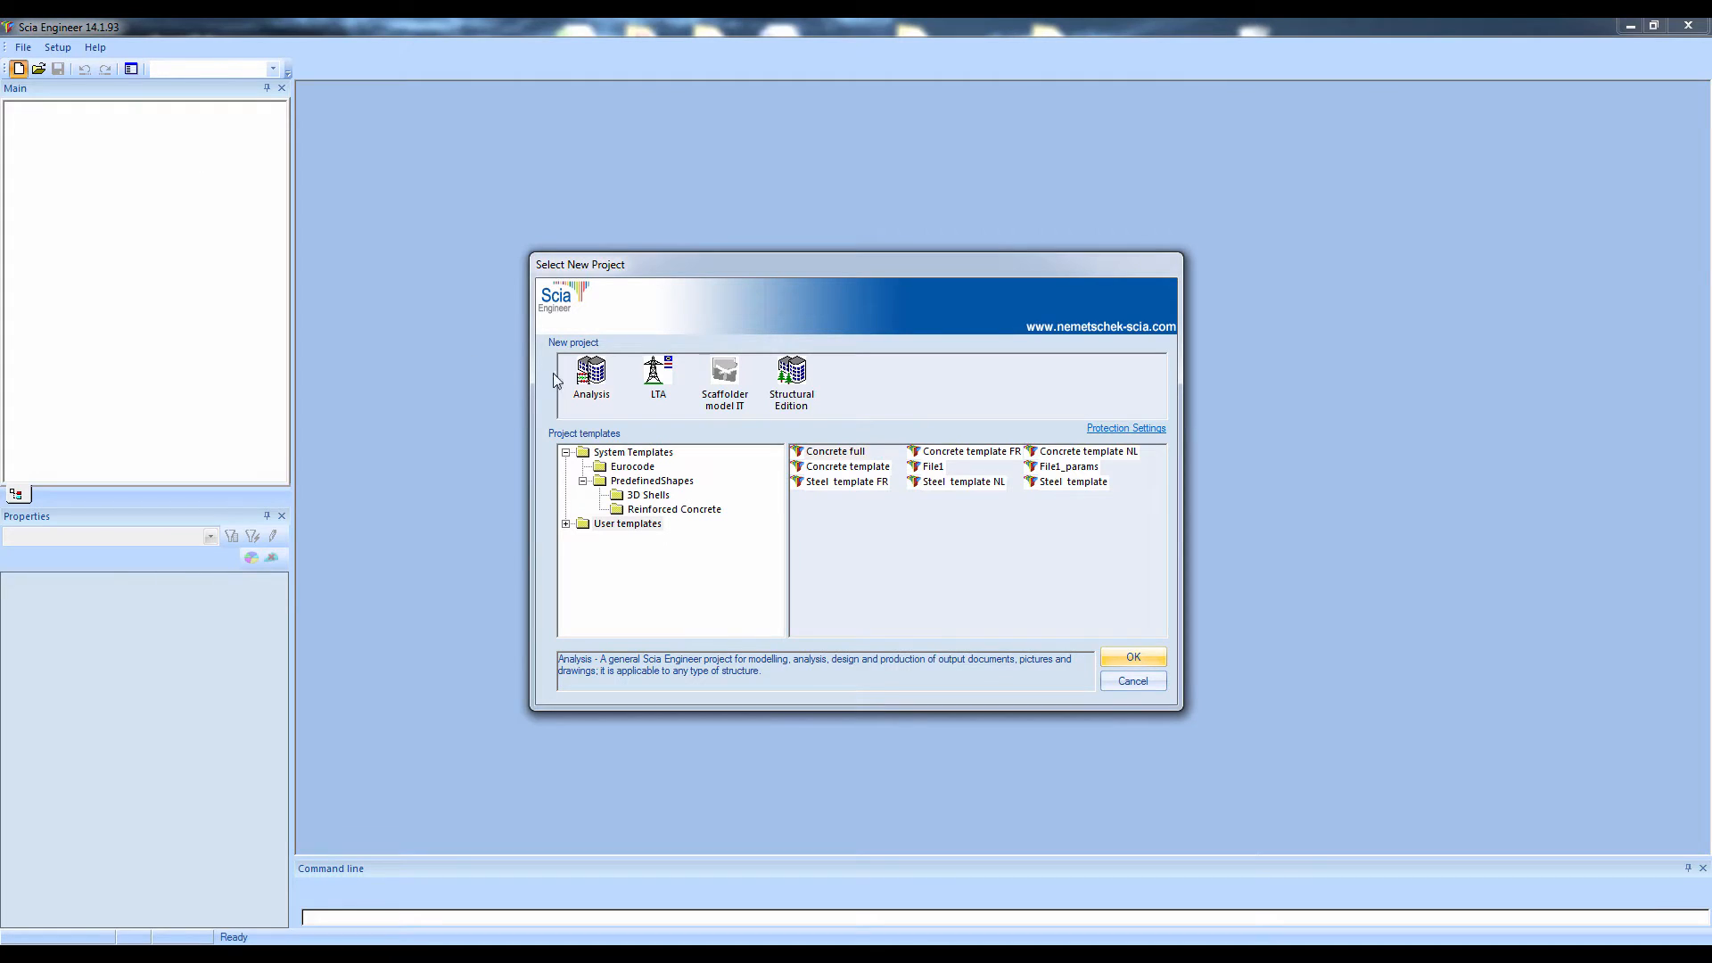
Create an Analysis project named "Concrete projet" with the description "Webinar", the author's name and the General XYZ structure type
left_click(589, 376)
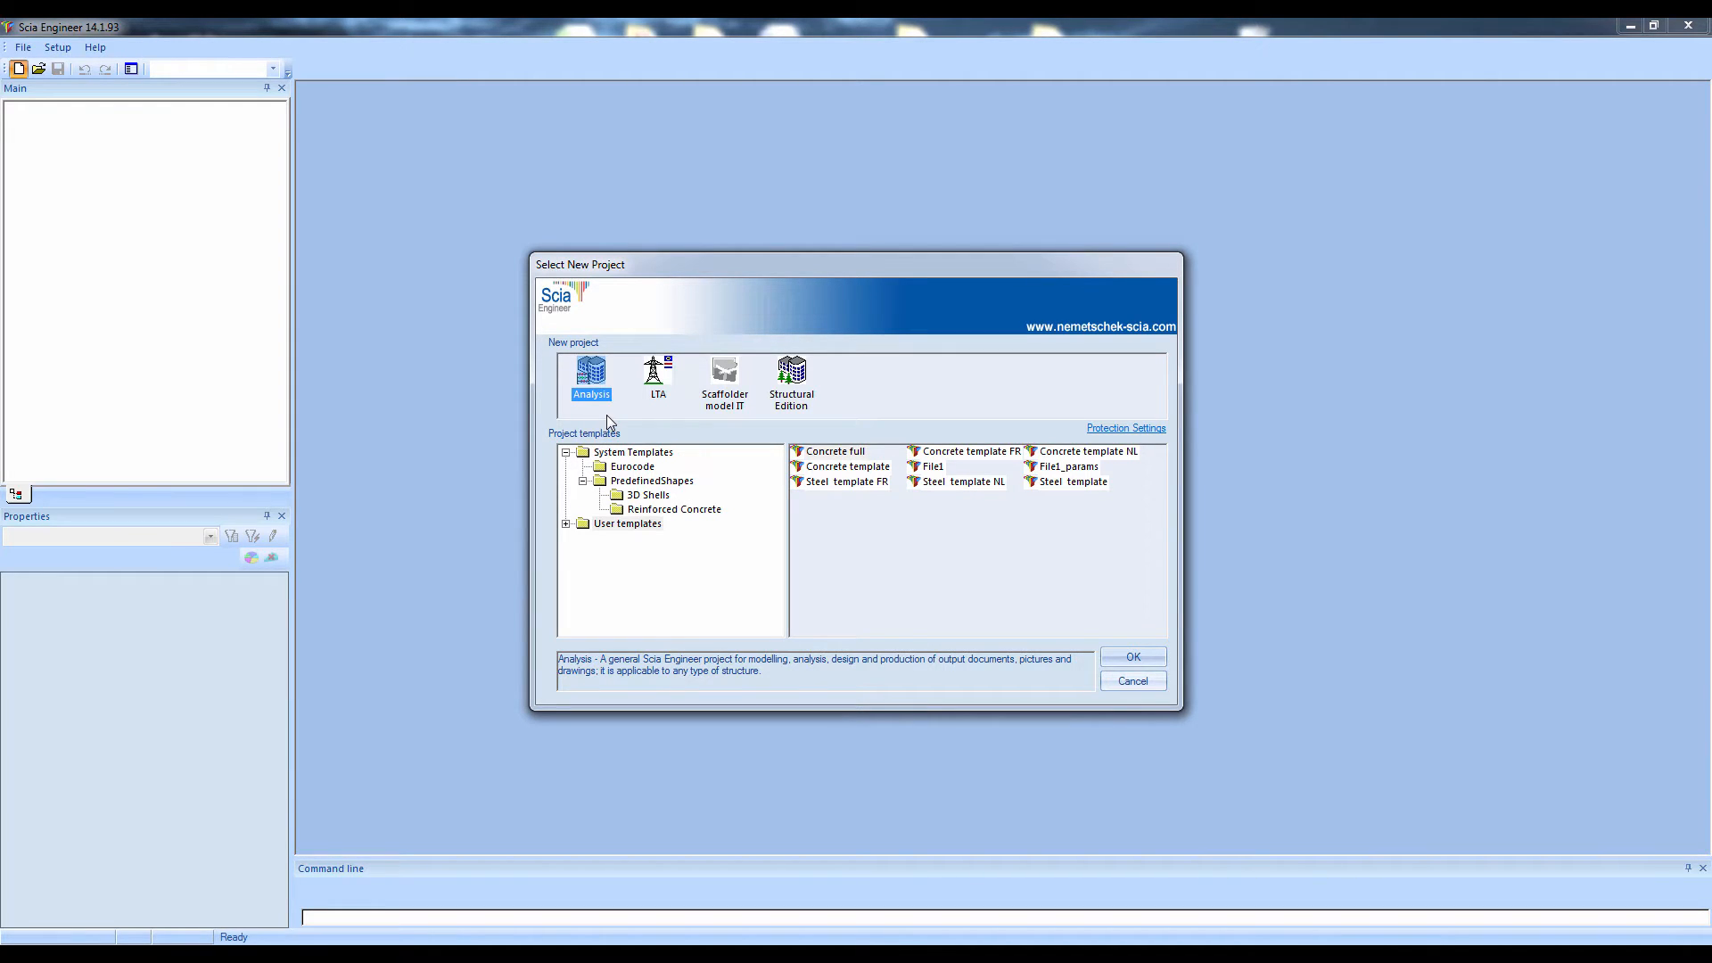
double_click(587, 370)
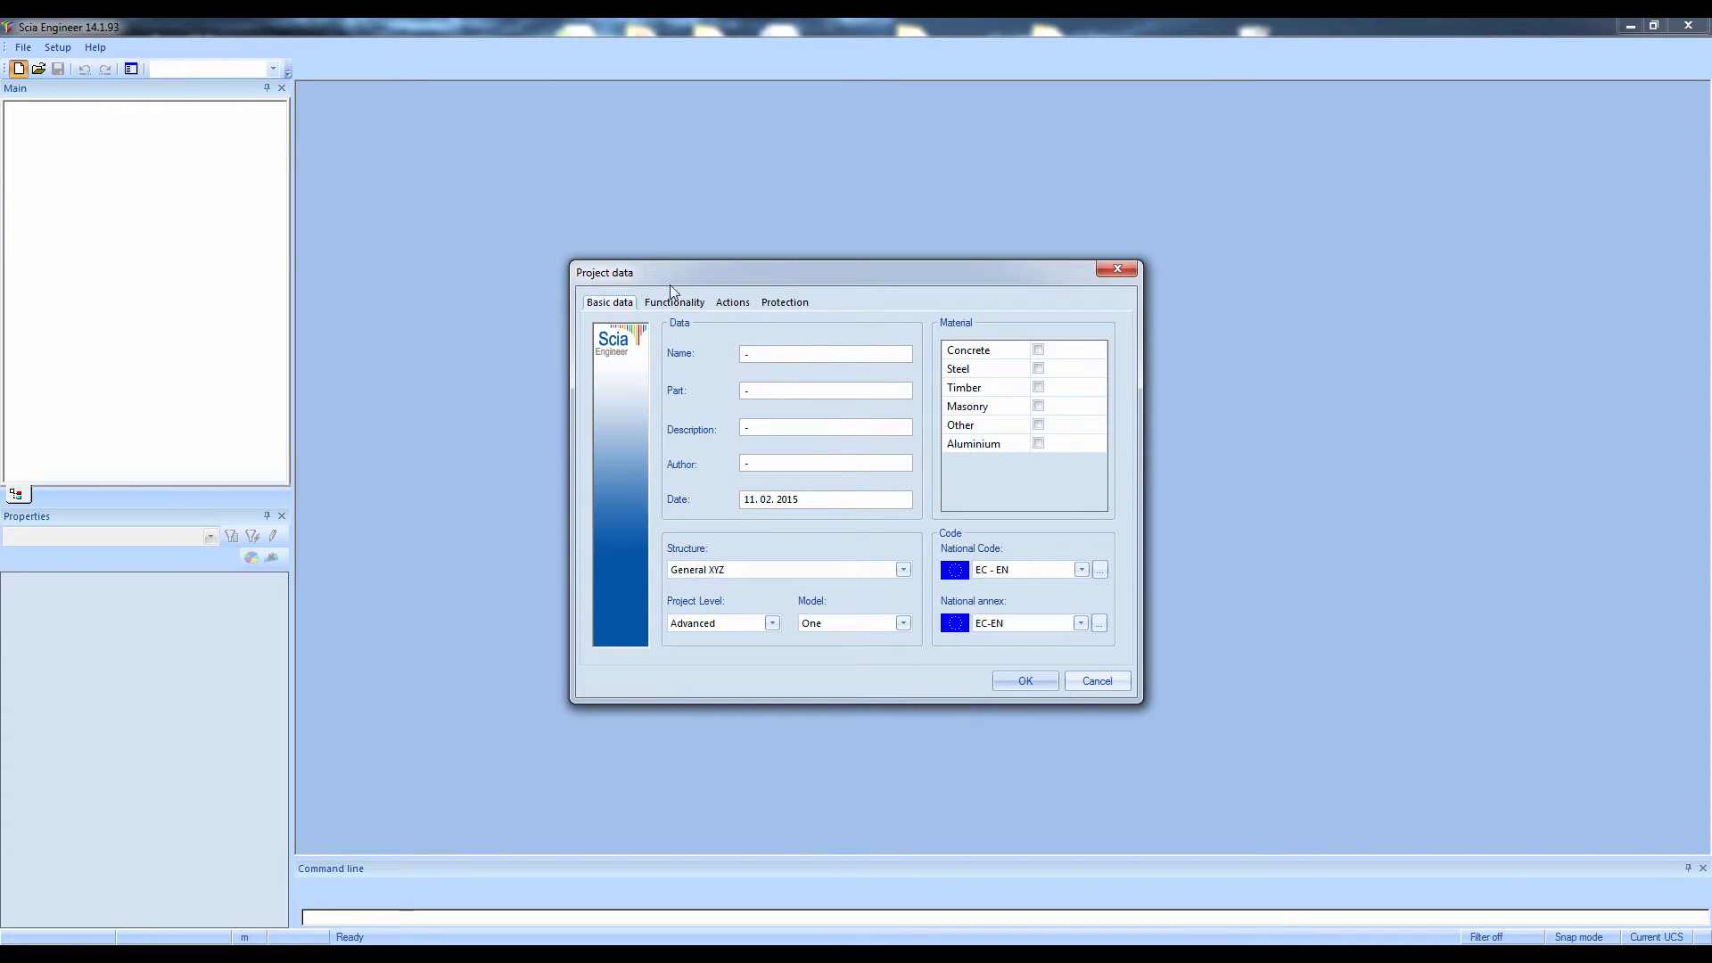
left_click_drag(676, 273, 673, 220)
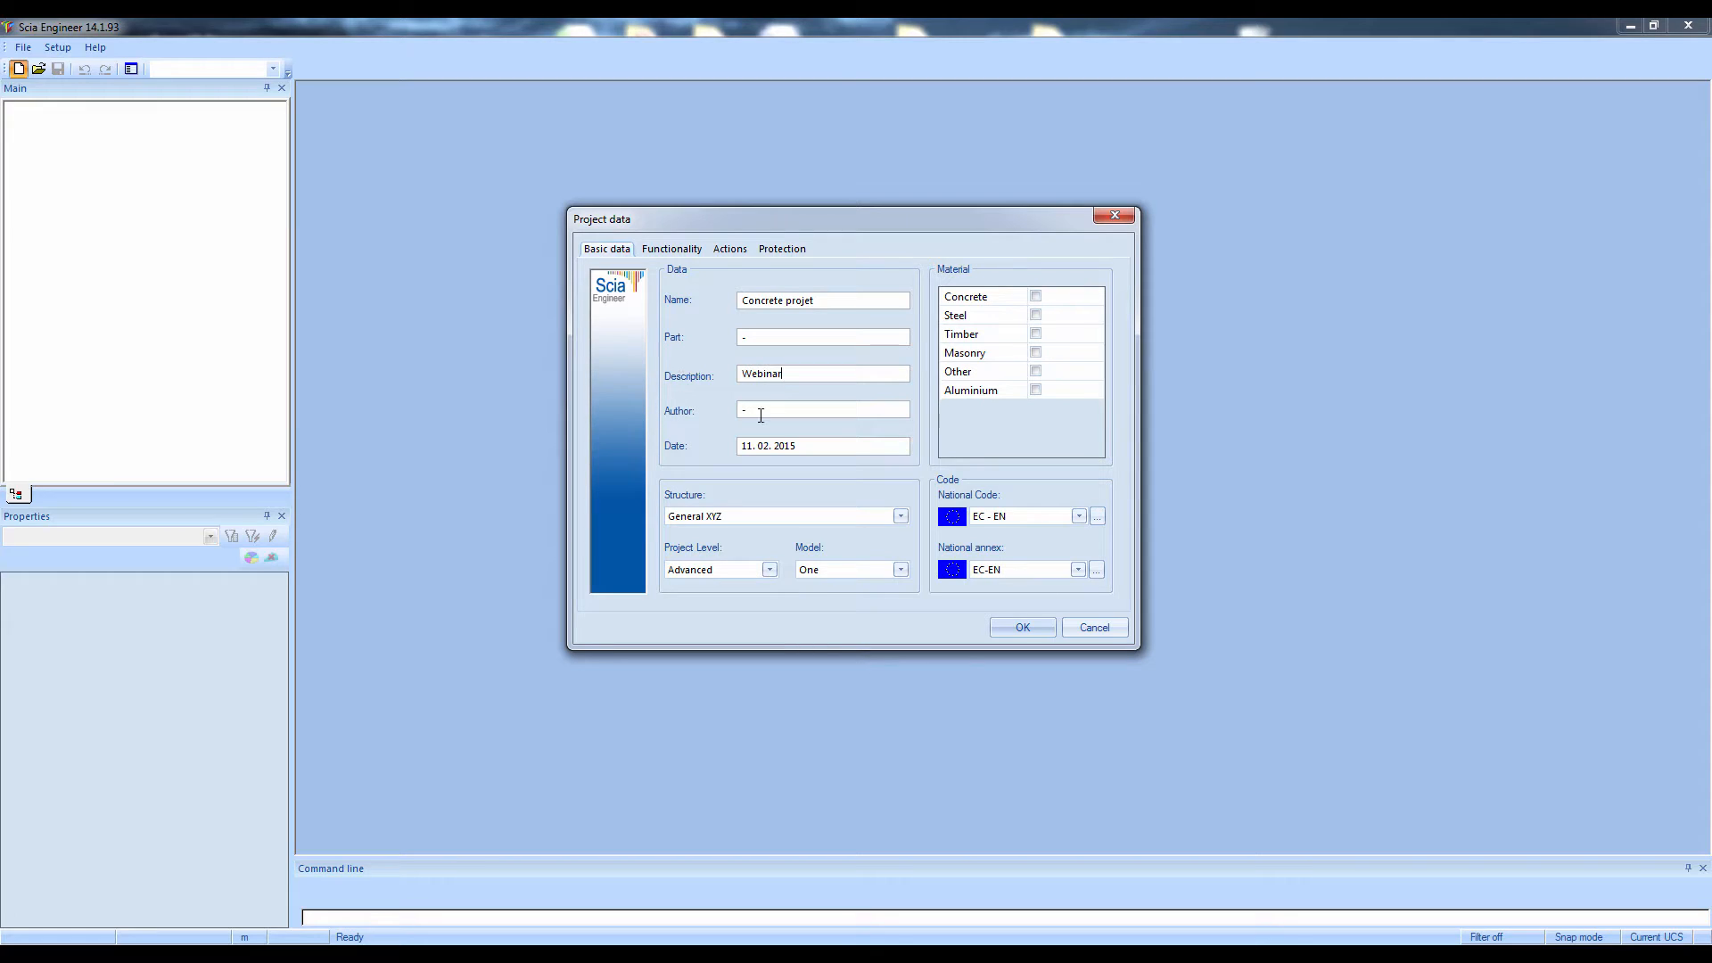
type("Jef Beyens")
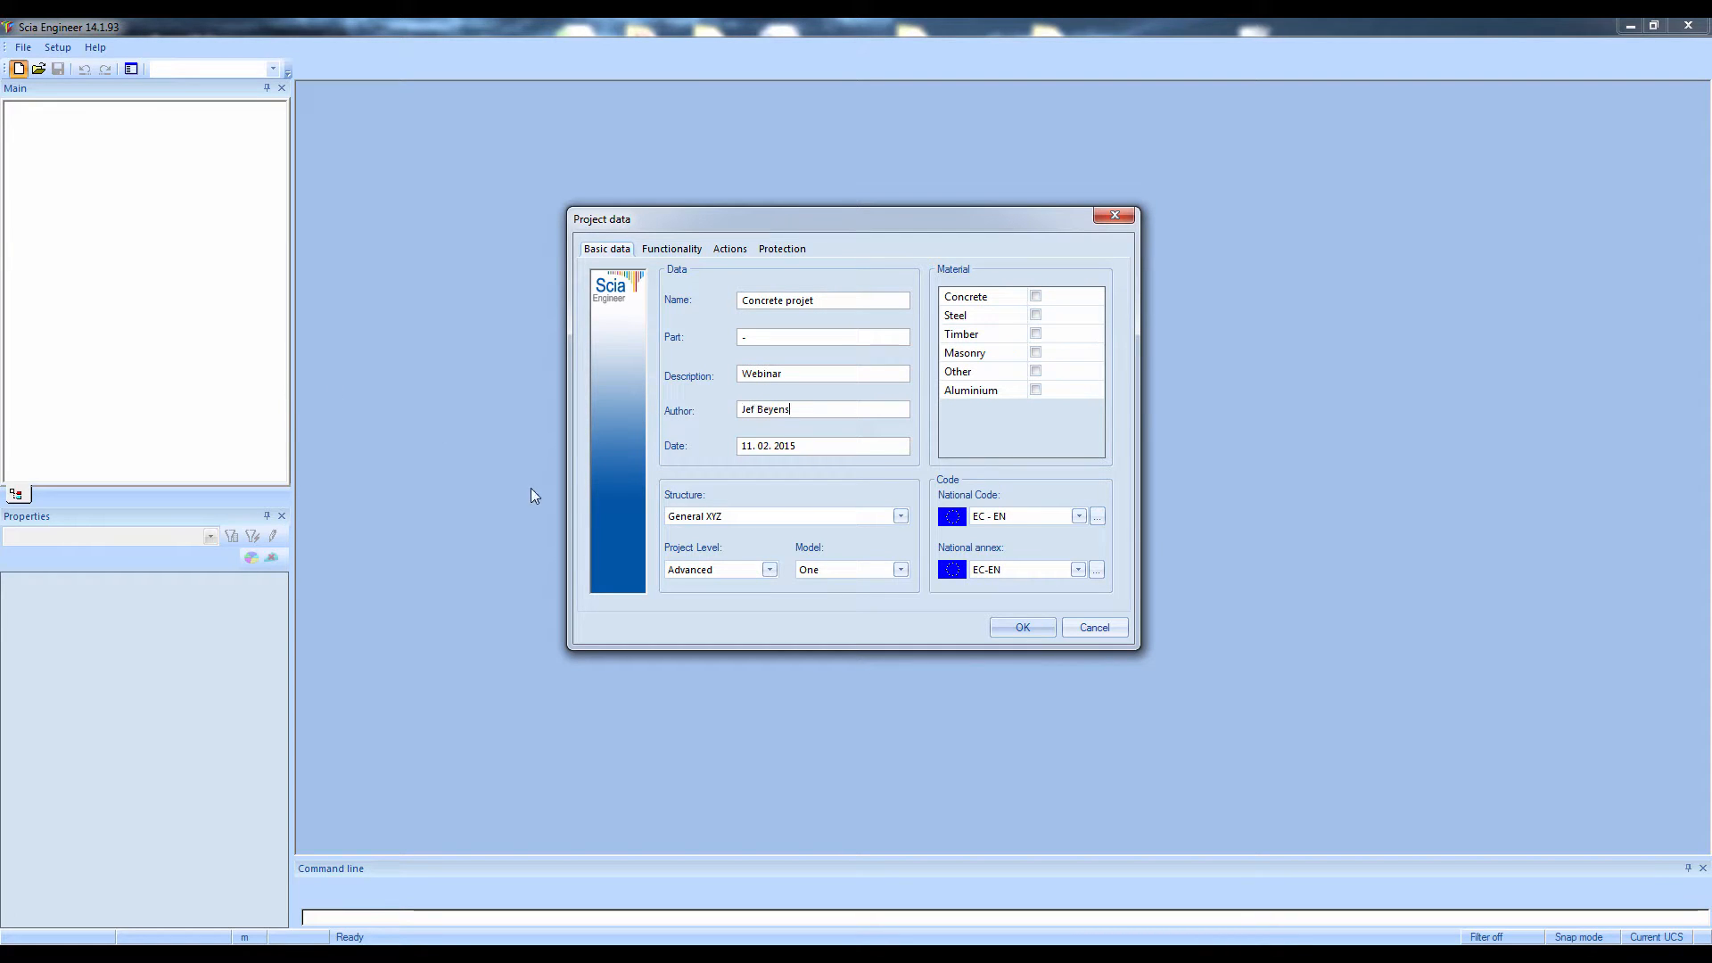
left_click(722, 518)
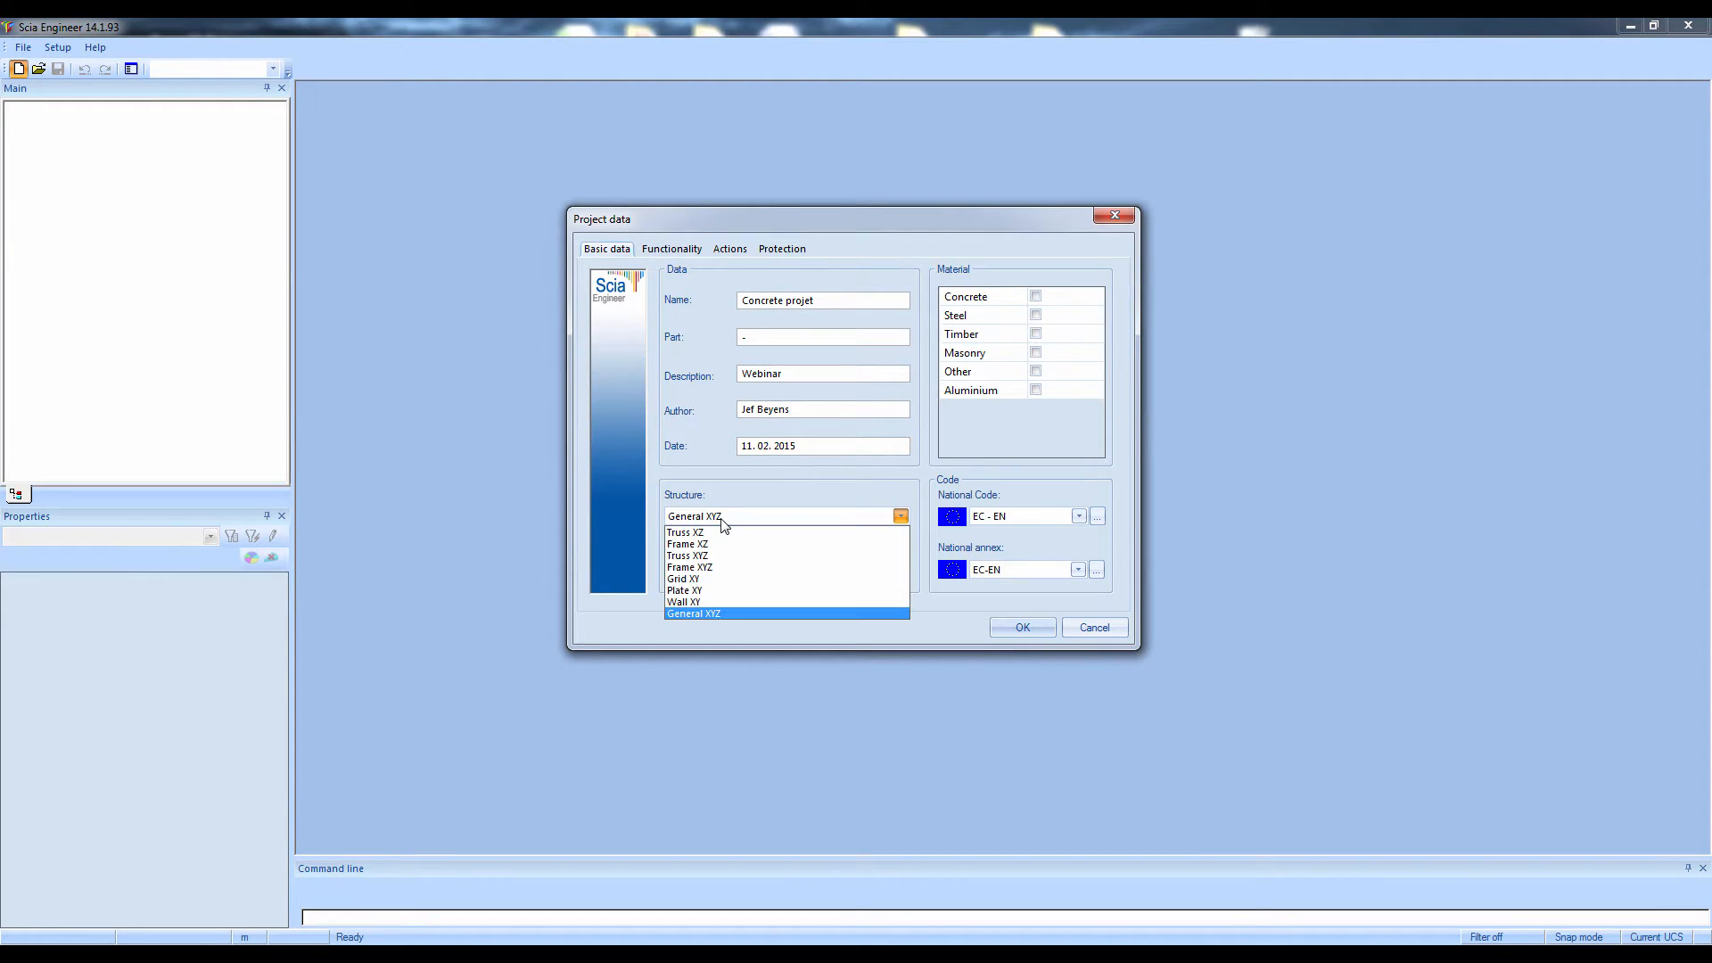
left_click(721, 517)
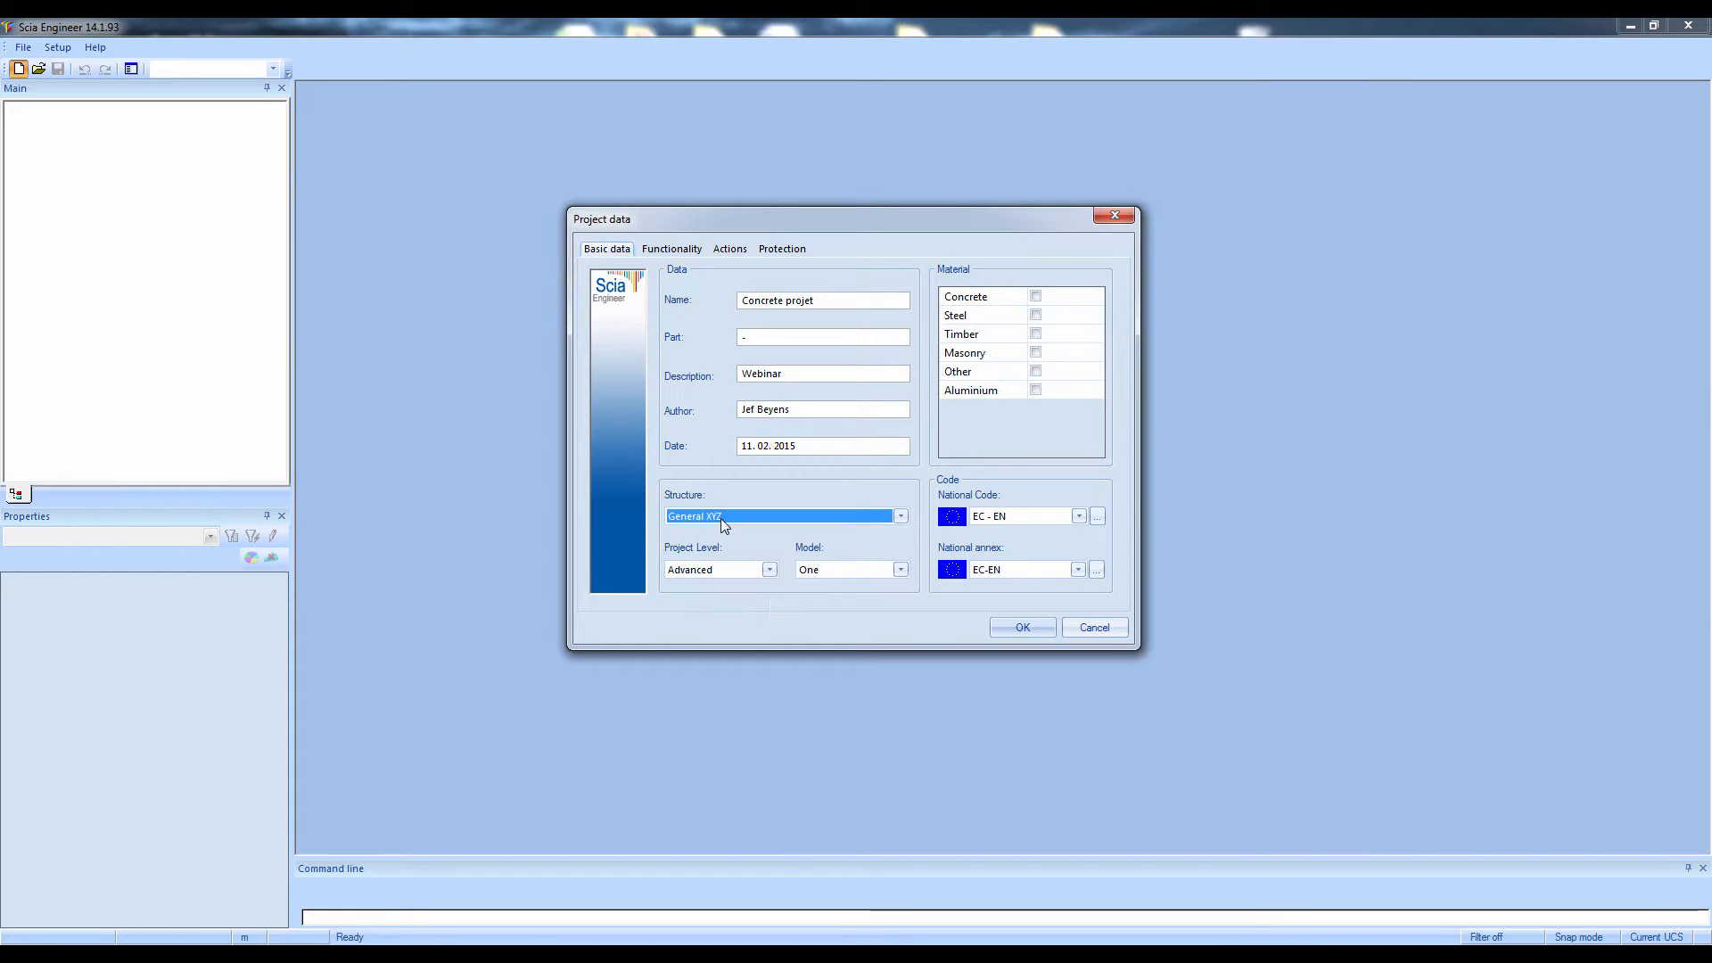
Enable concrete as the project material with grade C25/30 and reinforcement steel B 500A
left_click(1036, 297)
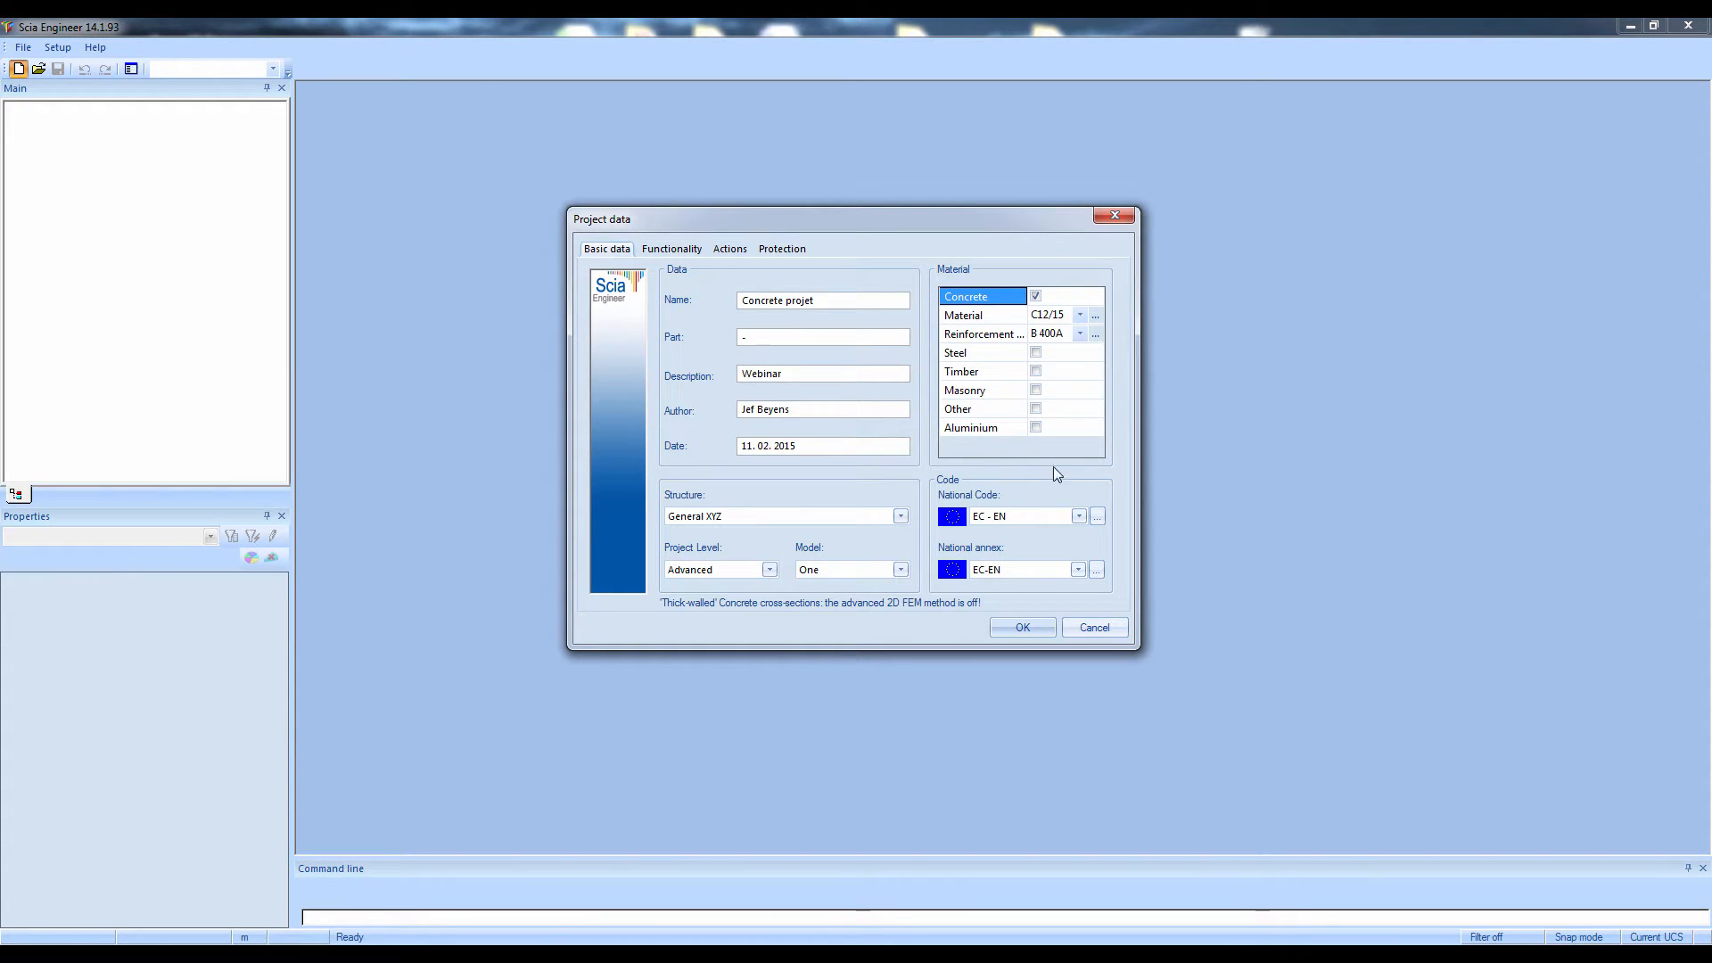
left_click(1052, 316)
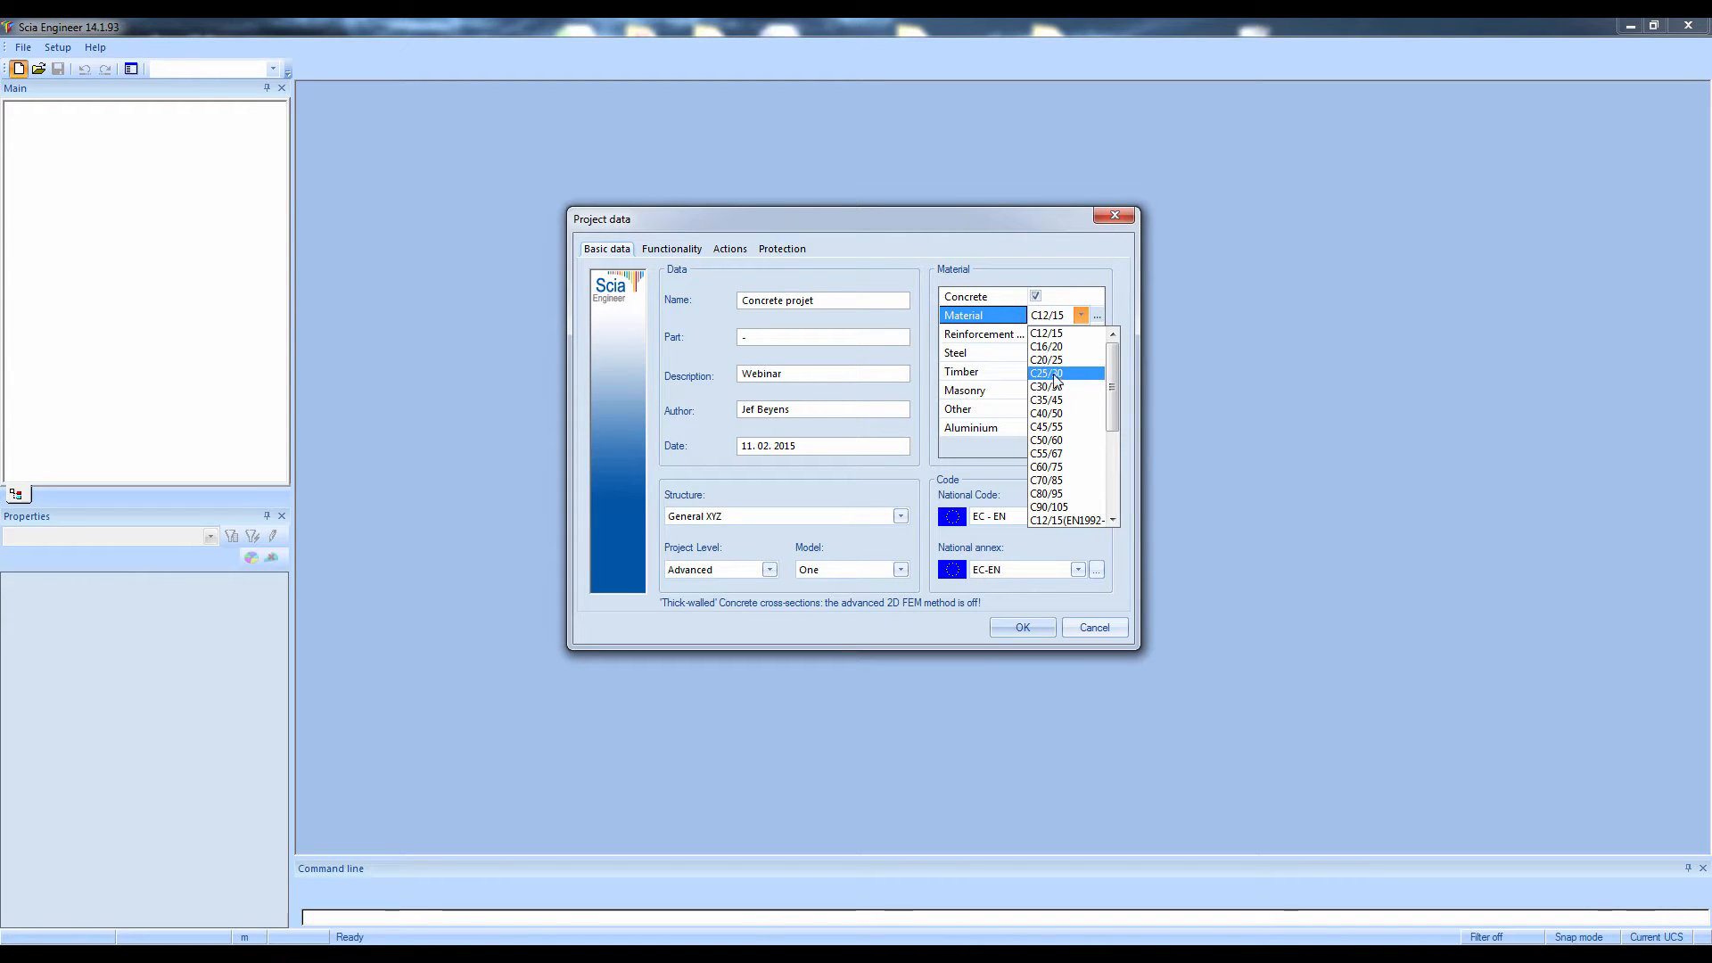
left_click(1054, 373)
left_click(1074, 333)
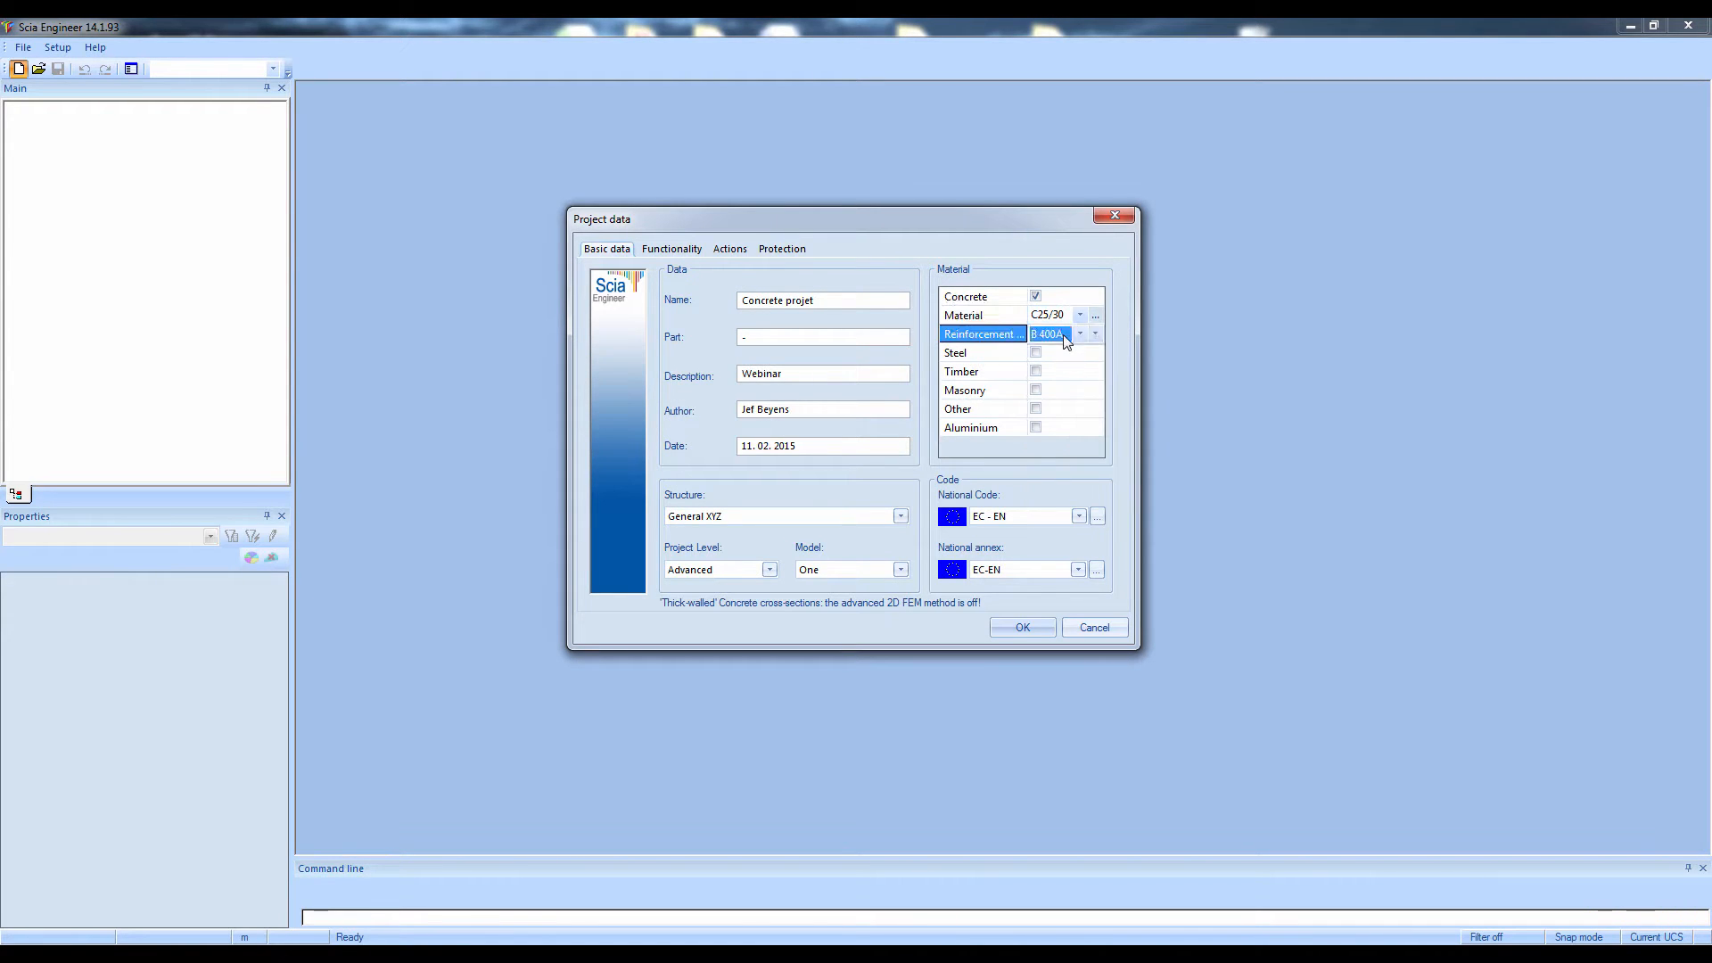
left_click(1058, 367)
left_click(1063, 519)
left_click(1097, 516)
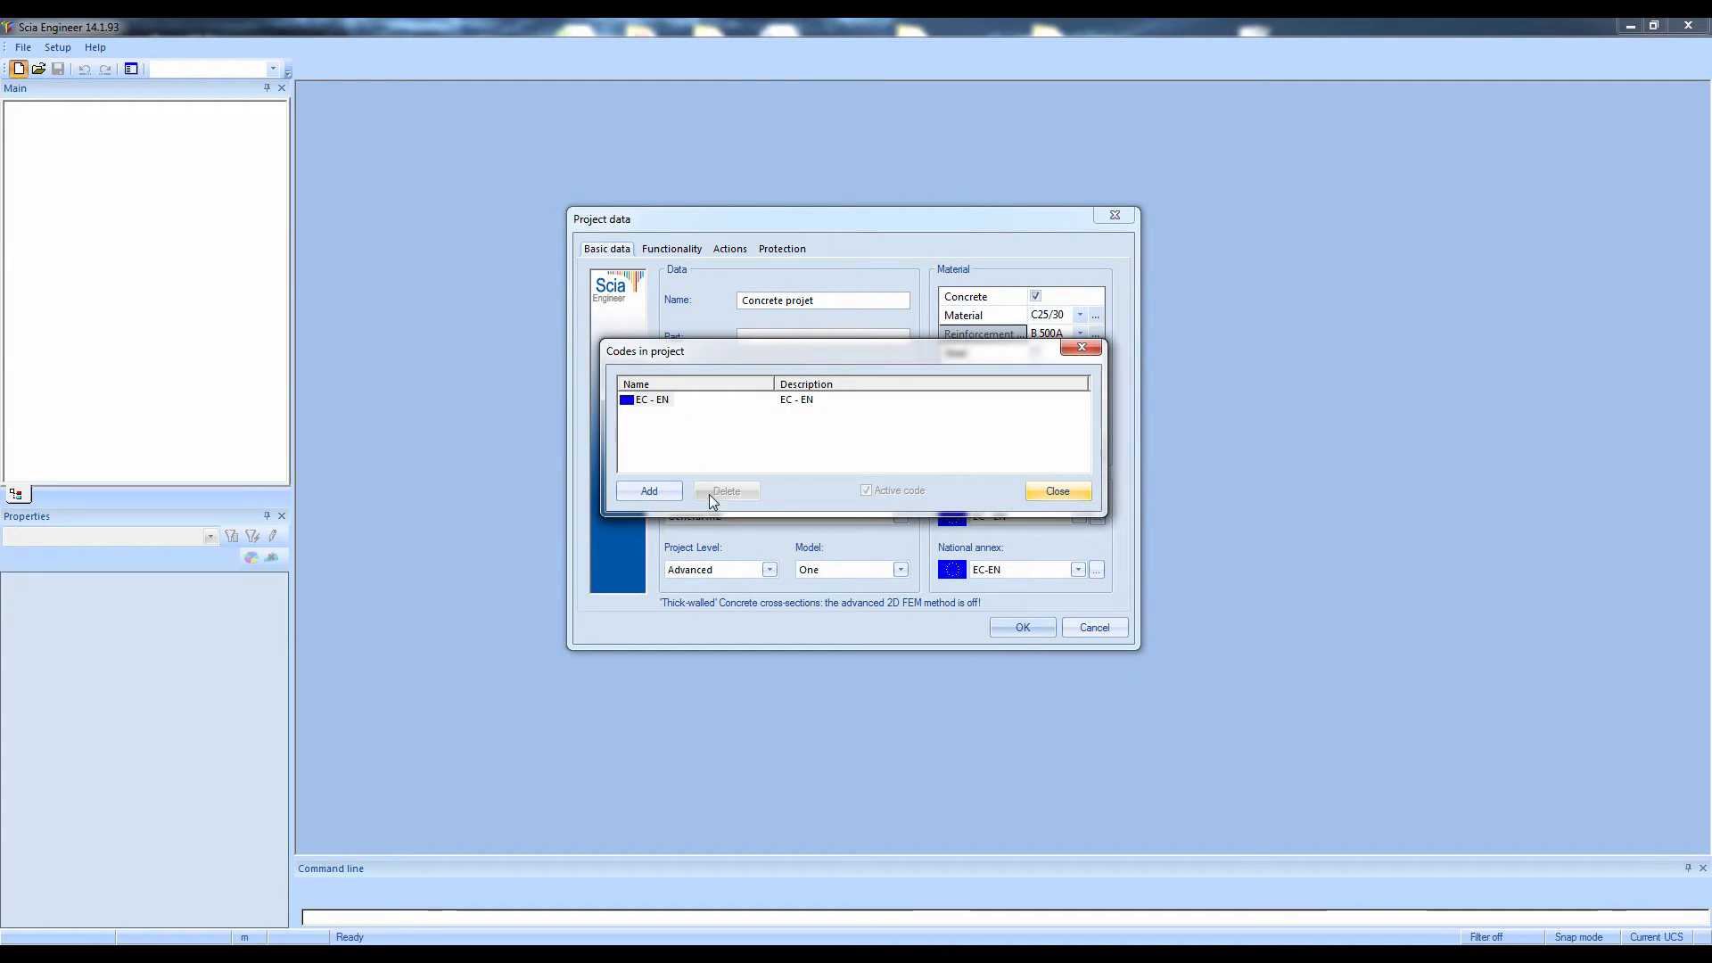
left_click(647, 492)
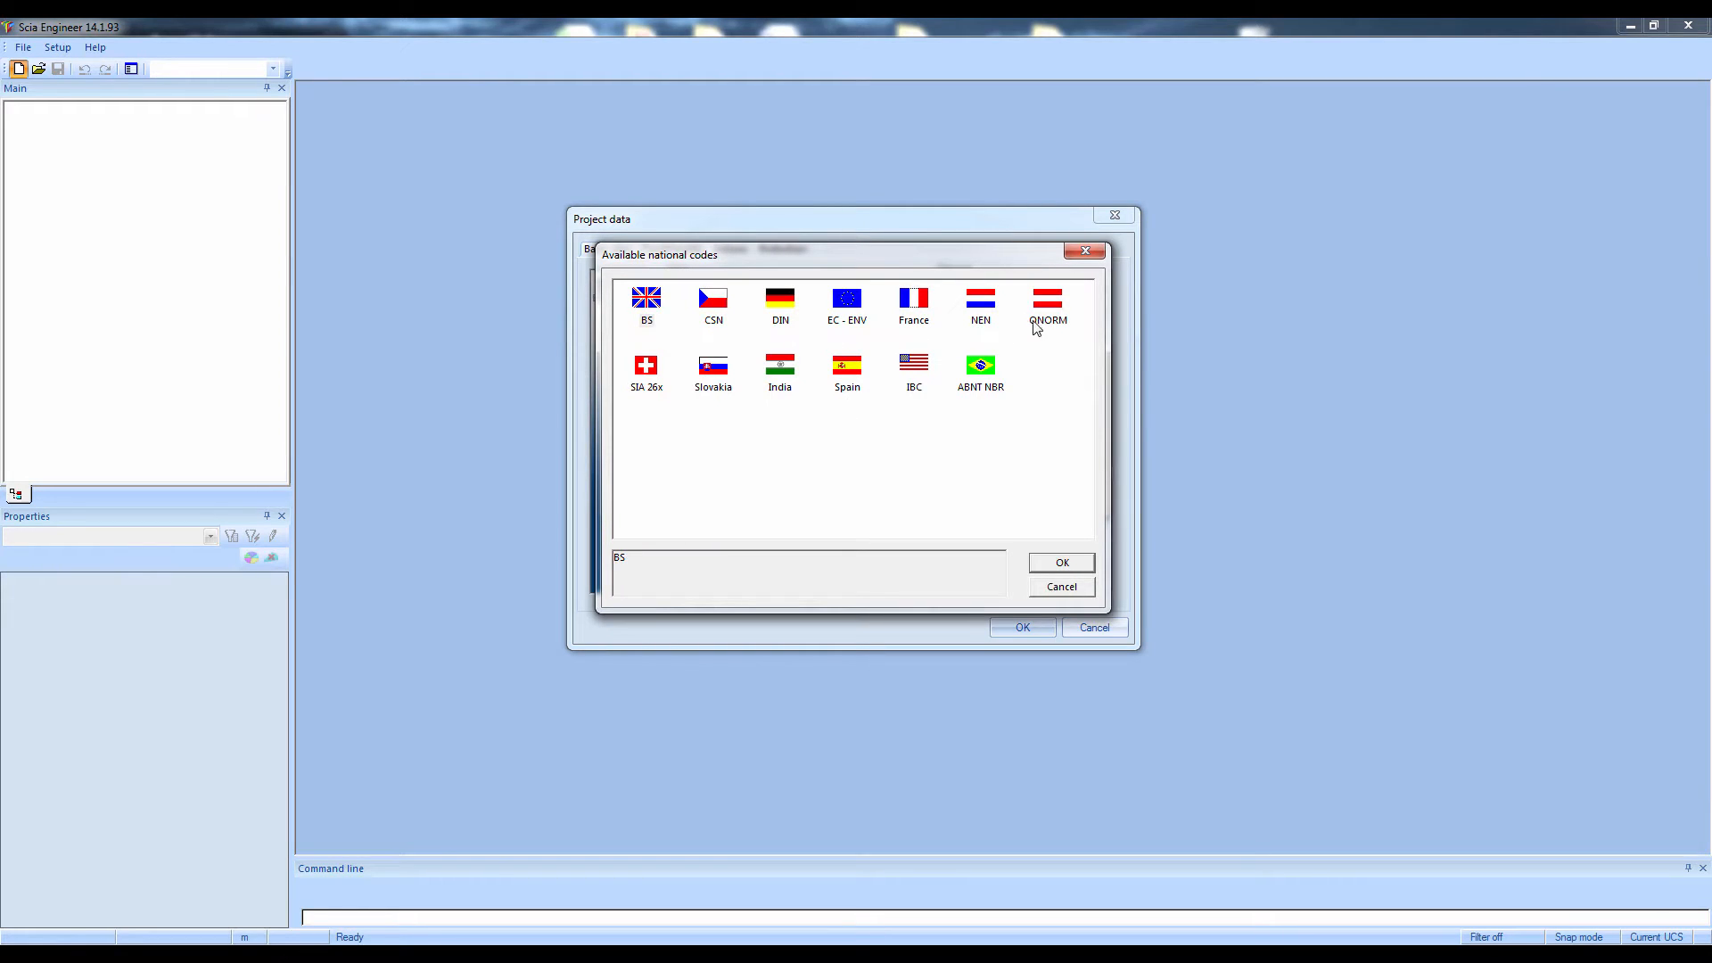
left_click(980, 389)
left_click(1085, 251)
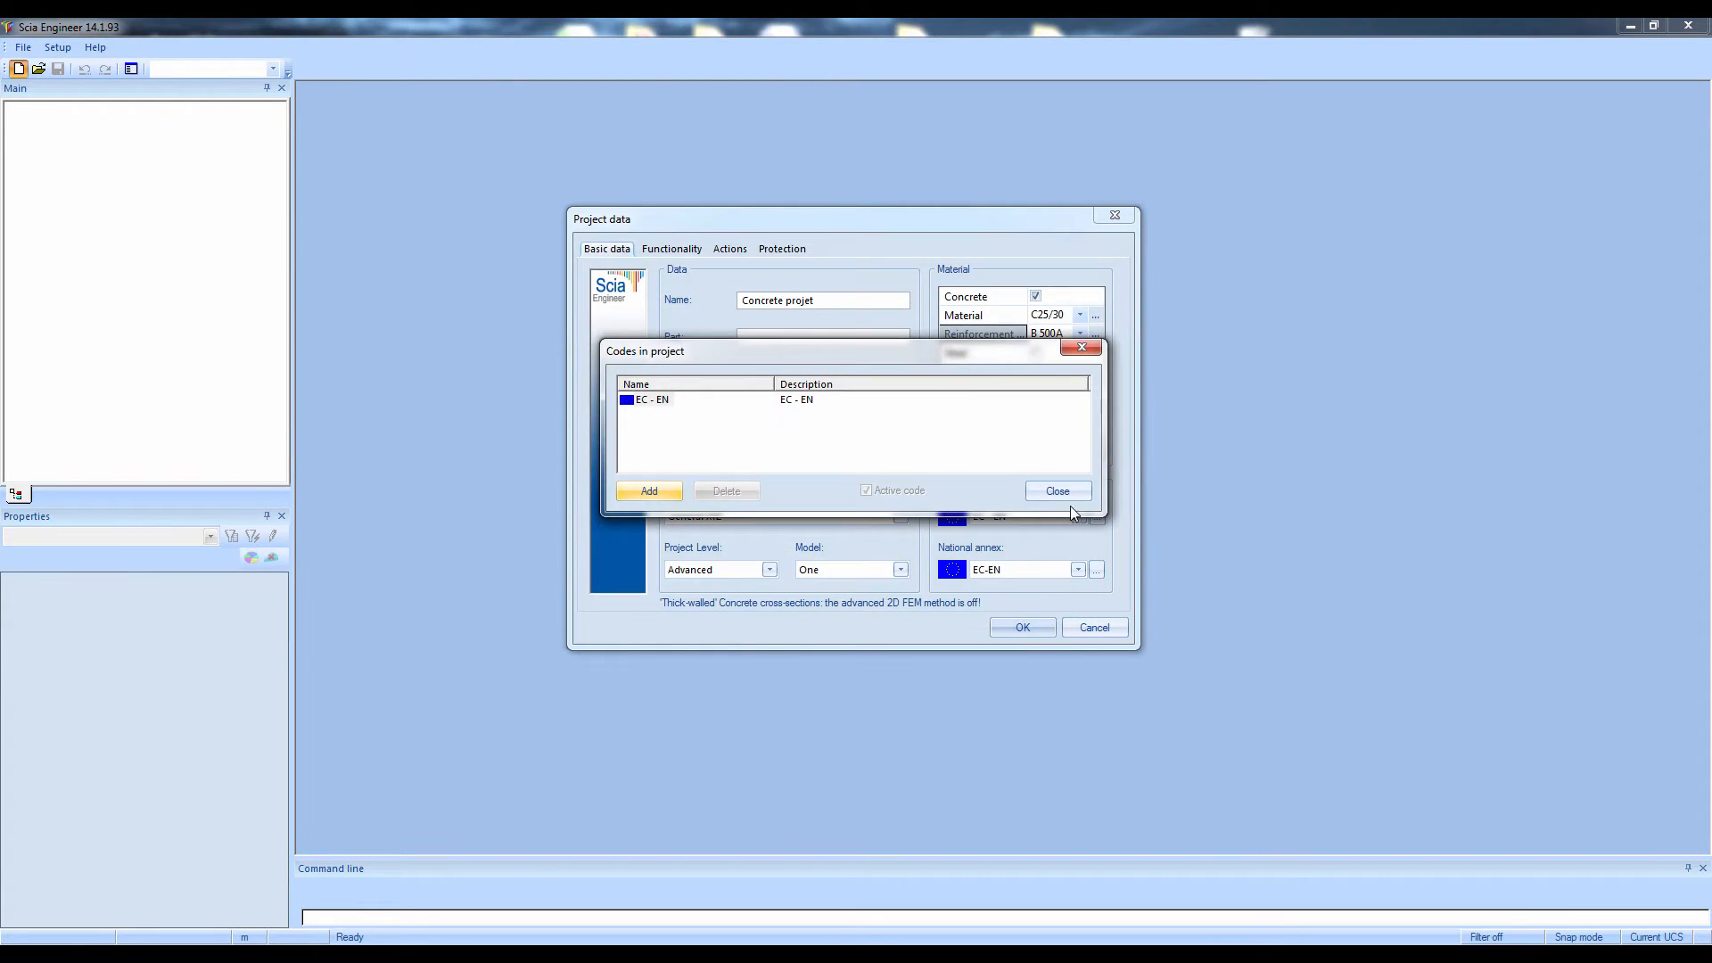
left_click(1082, 347)
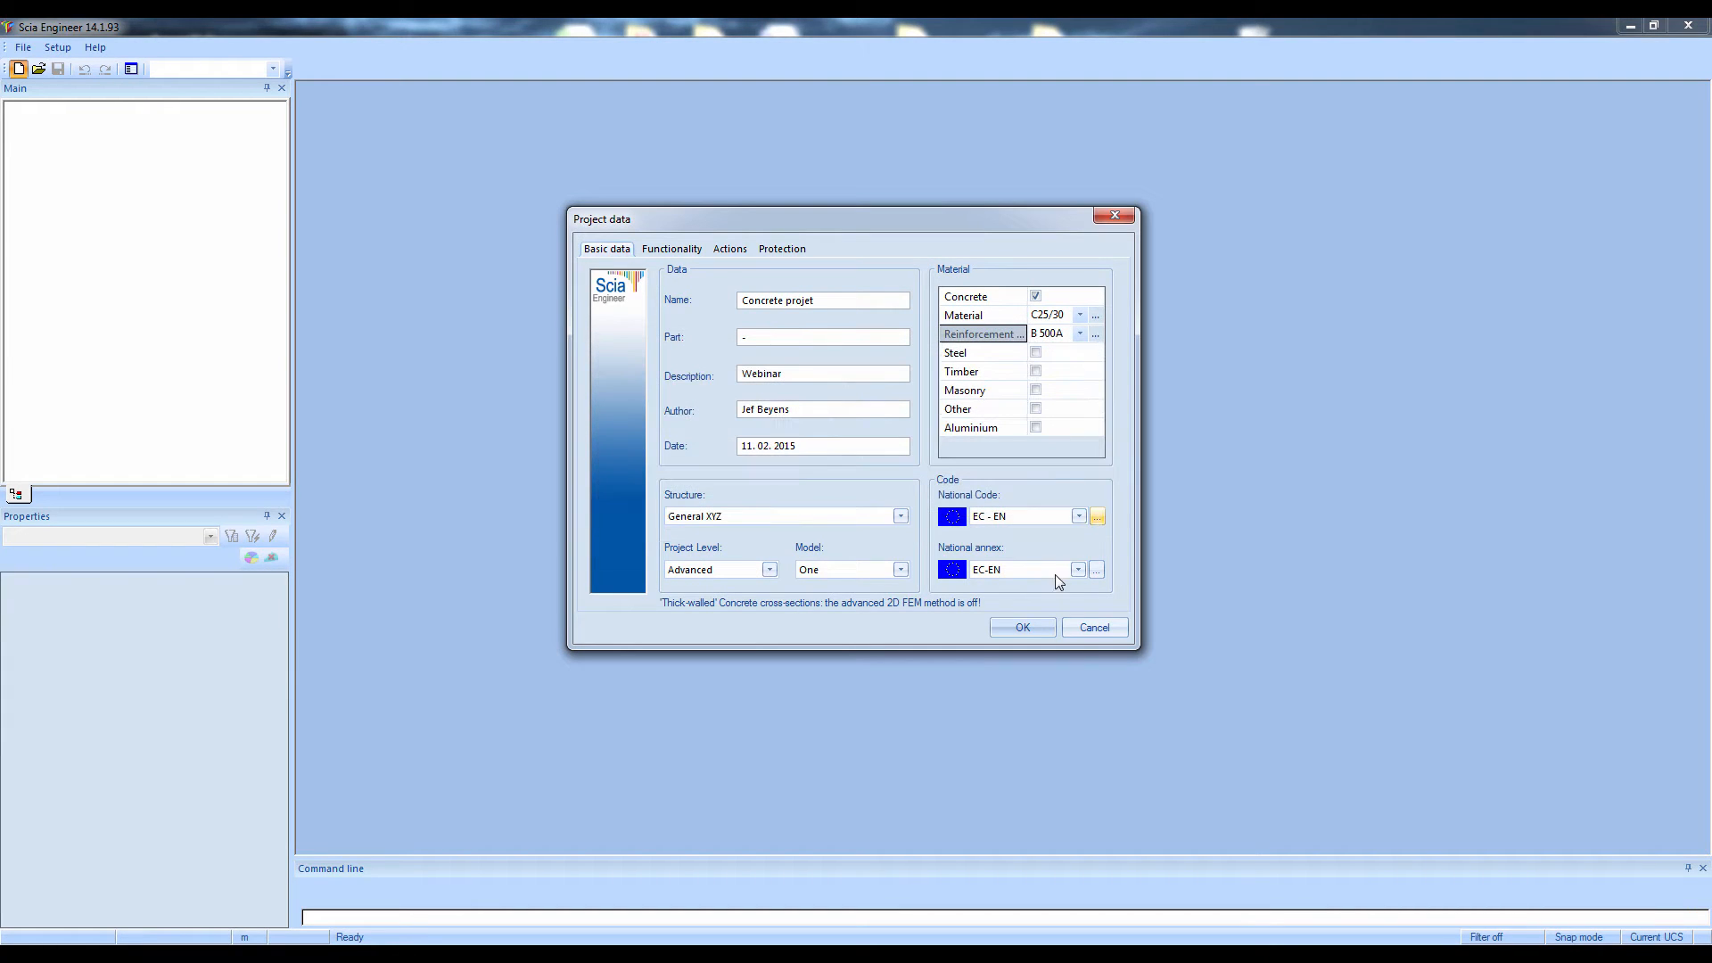
Select the Belgian NBN-EN NA national annex, enable the Subsoil functionality and confirm the project data
left_click(1053, 573)
left_click(1019, 608)
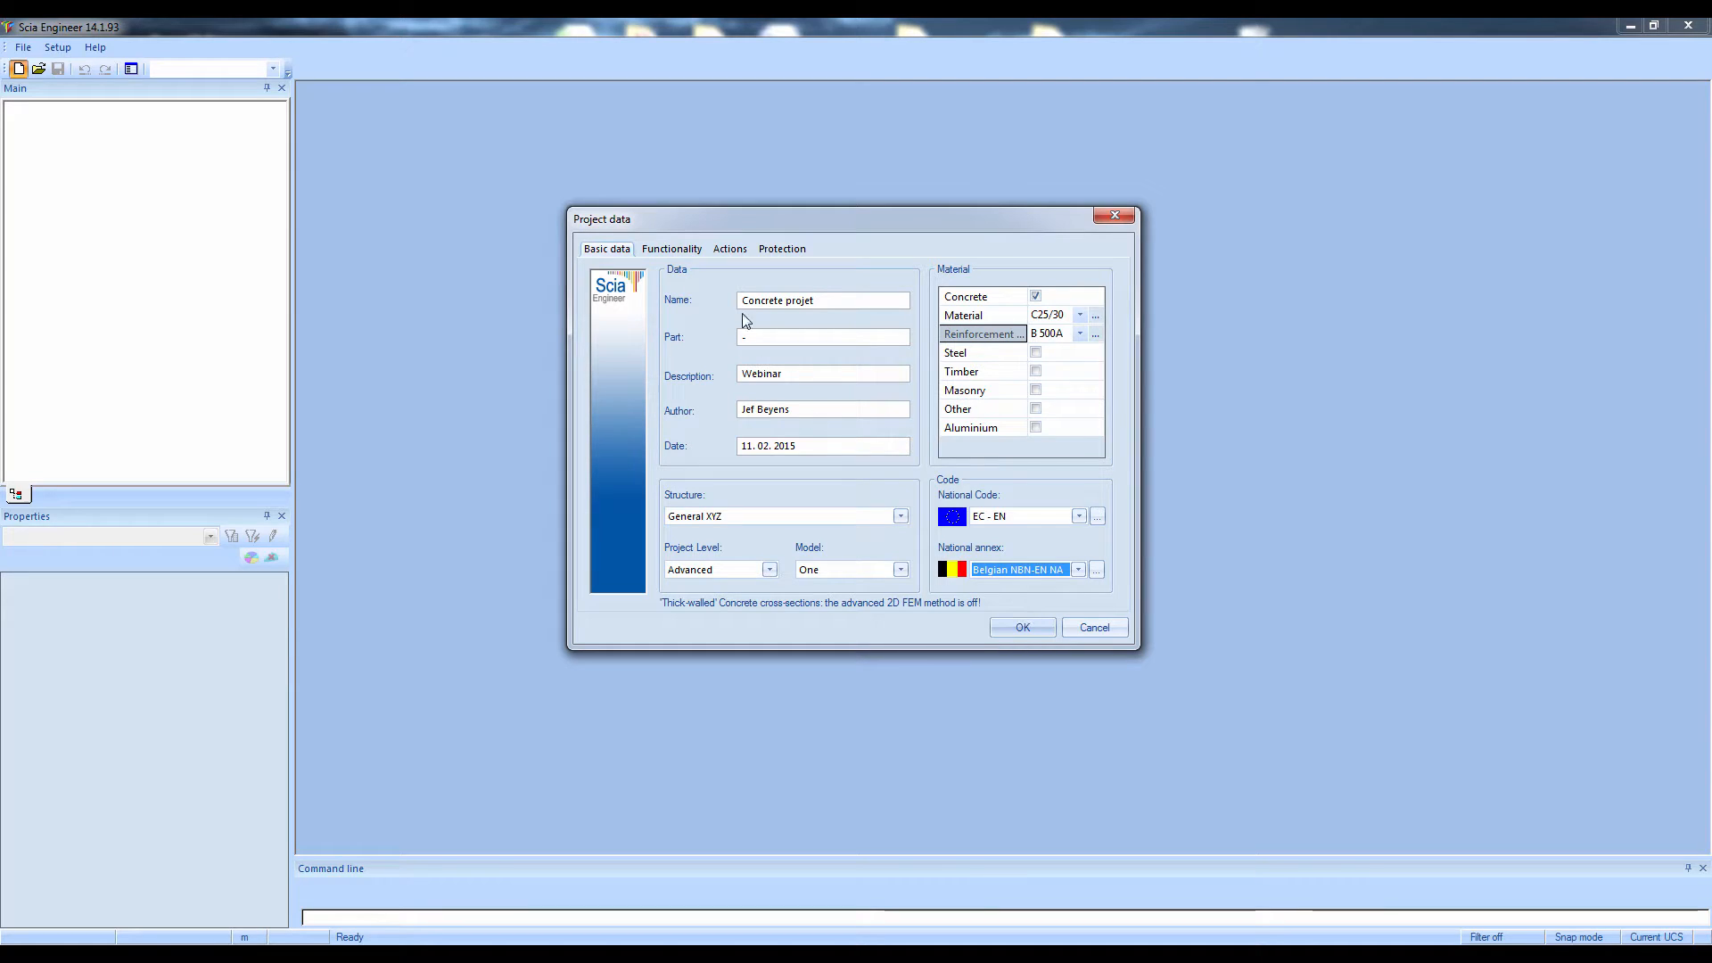
left_click(671, 248)
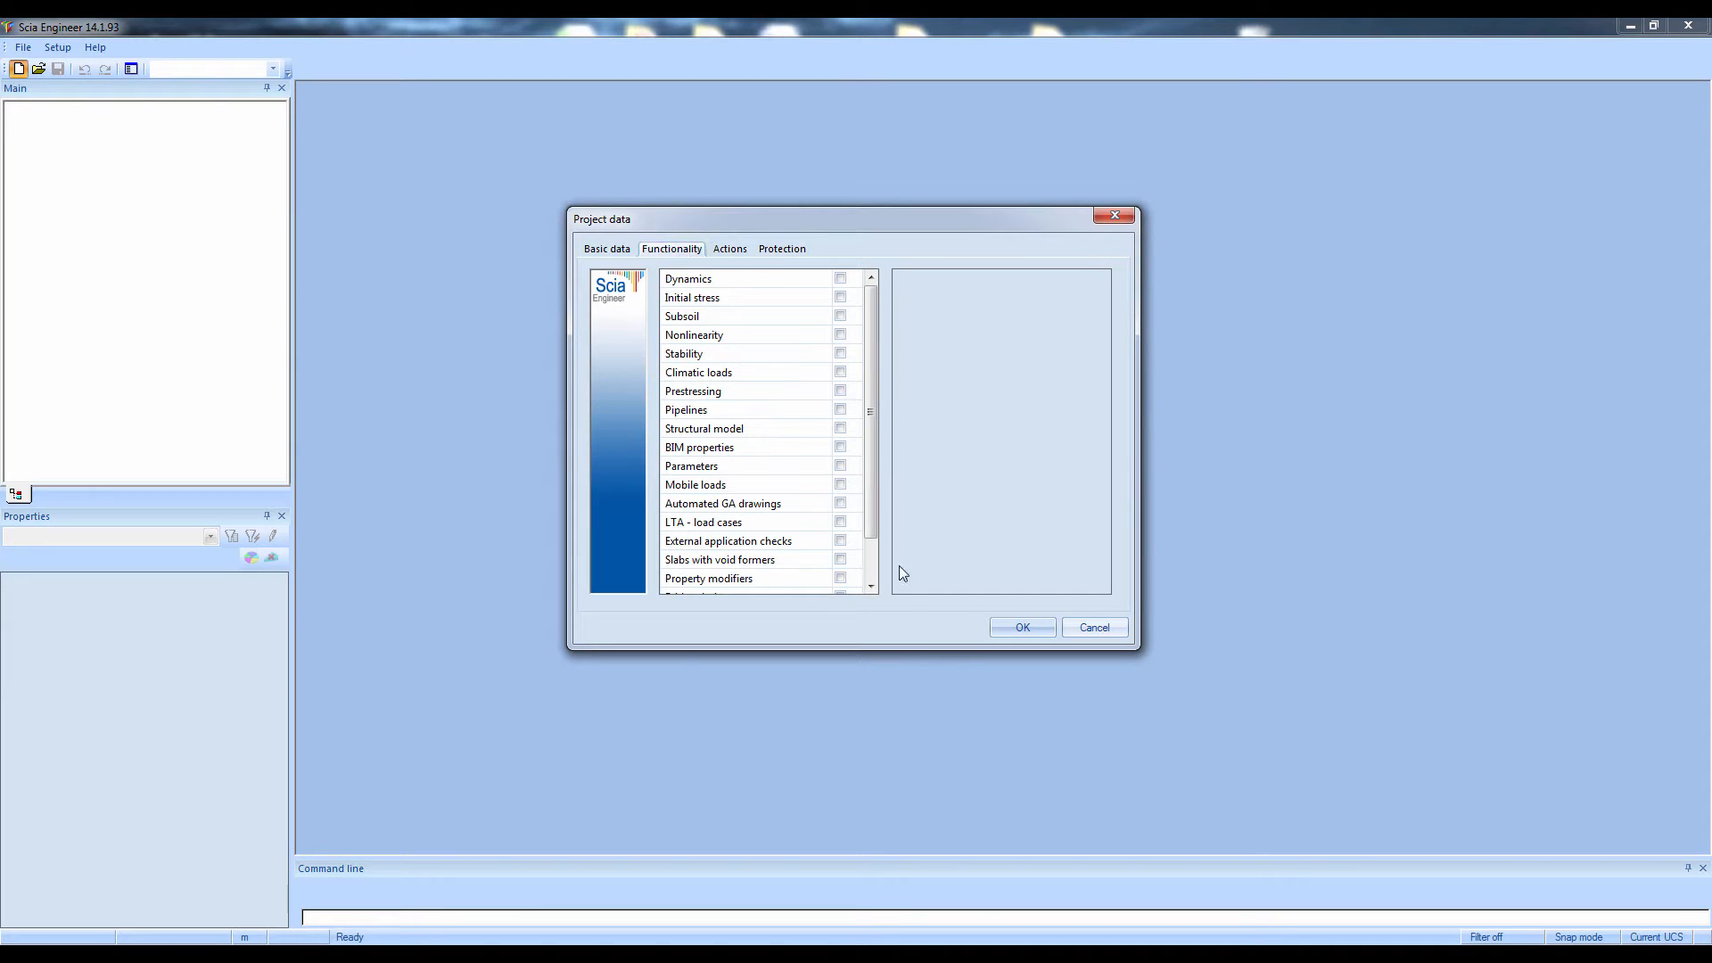
left_click(796, 316)
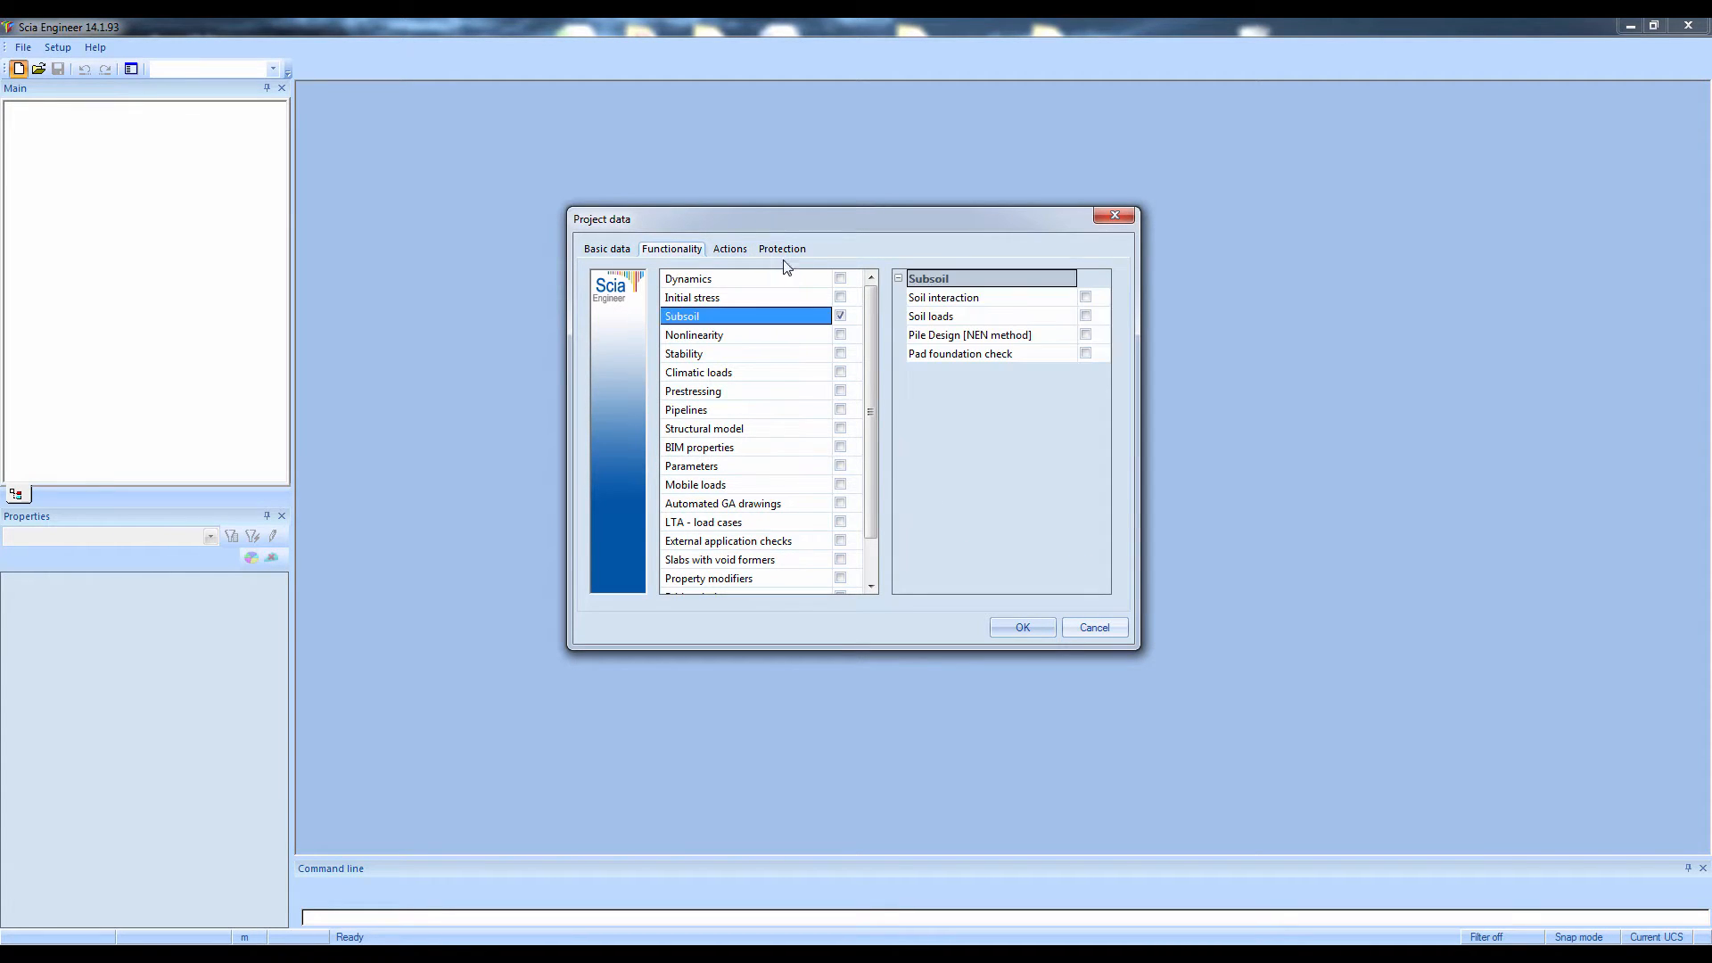
left_click(608, 249)
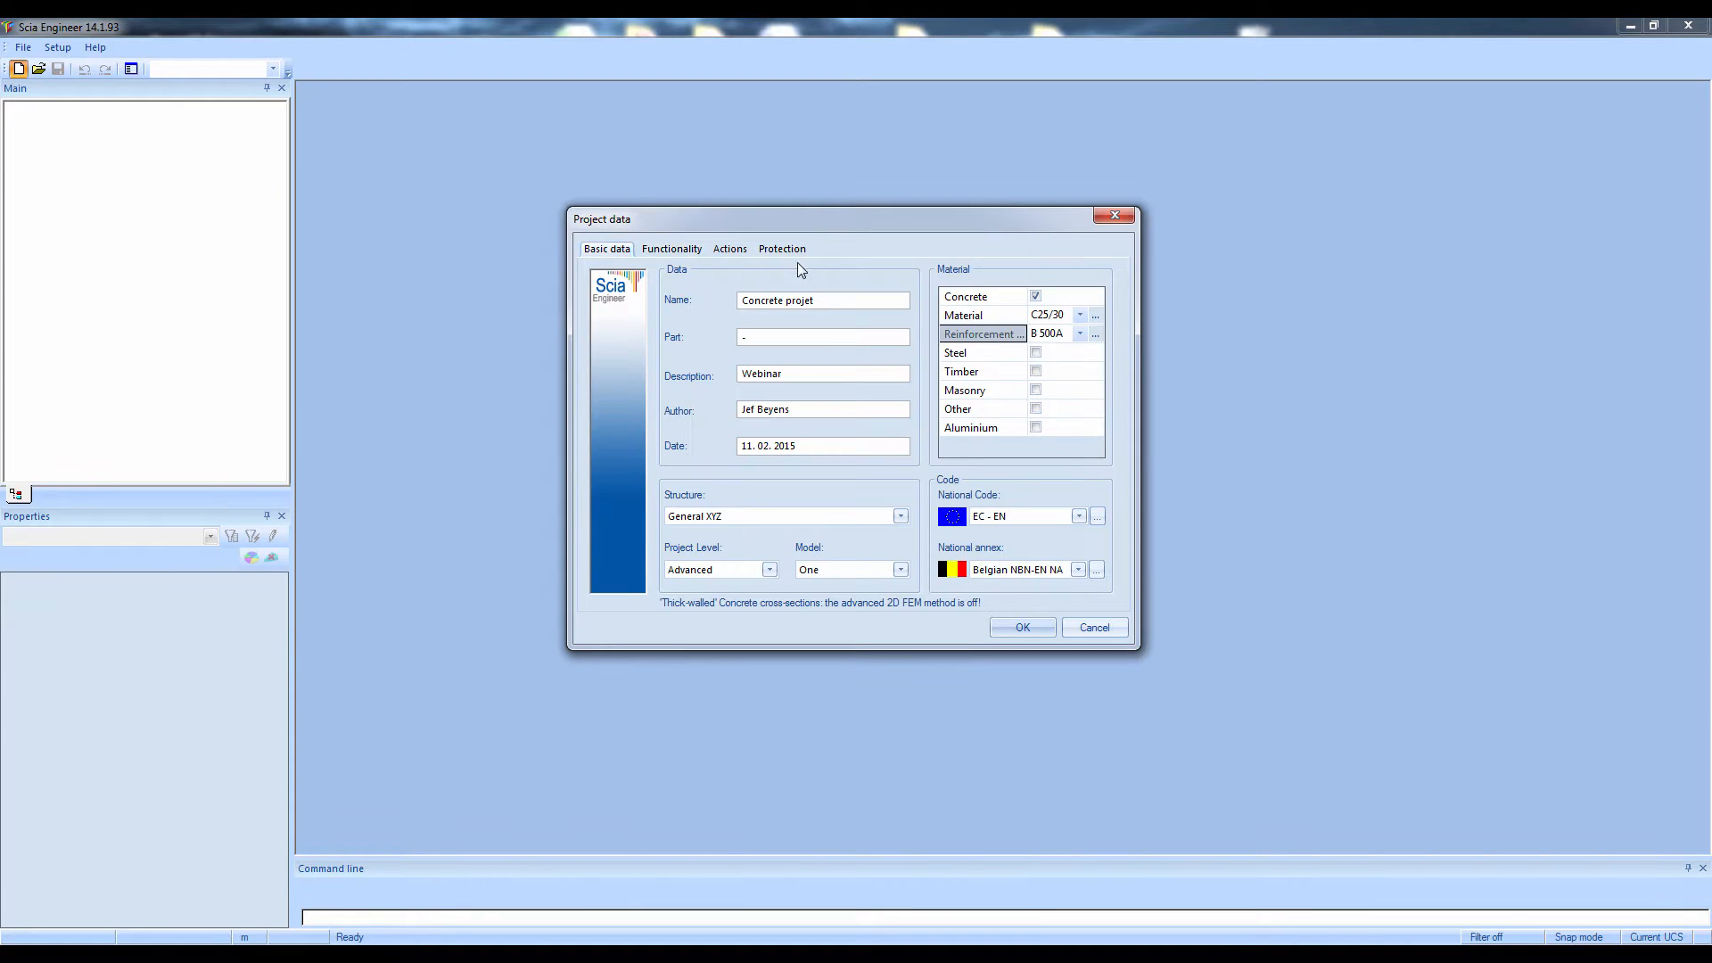
left_click(1013, 633)
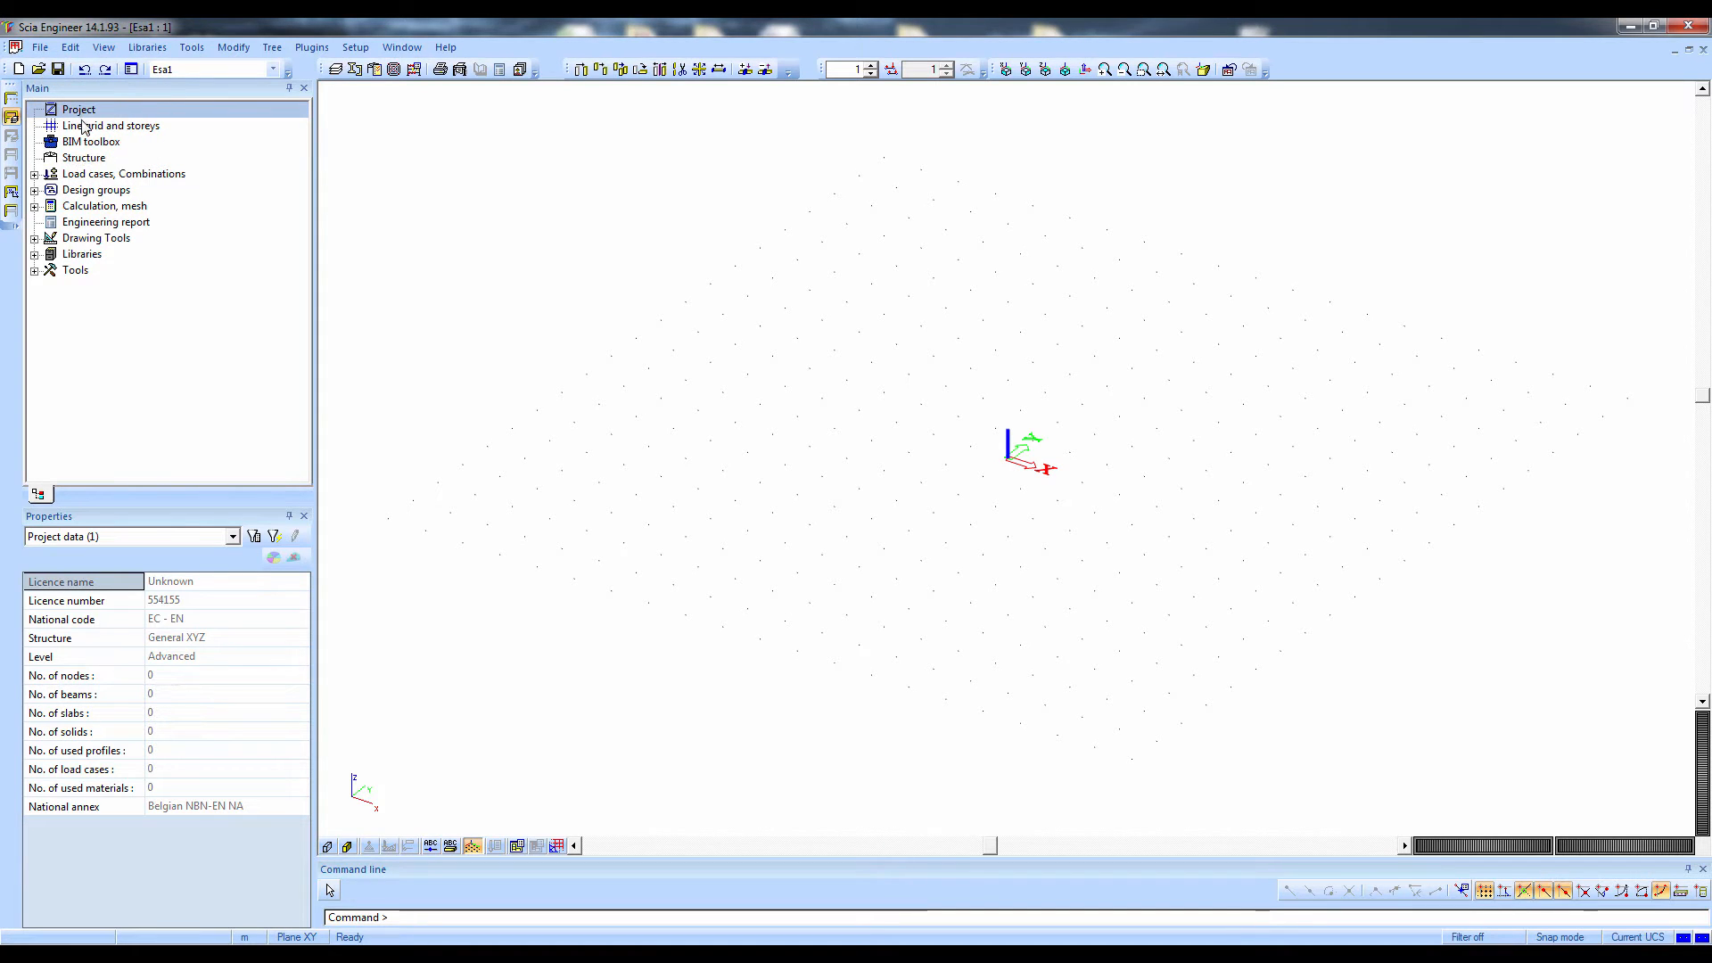
left_click(84, 129)
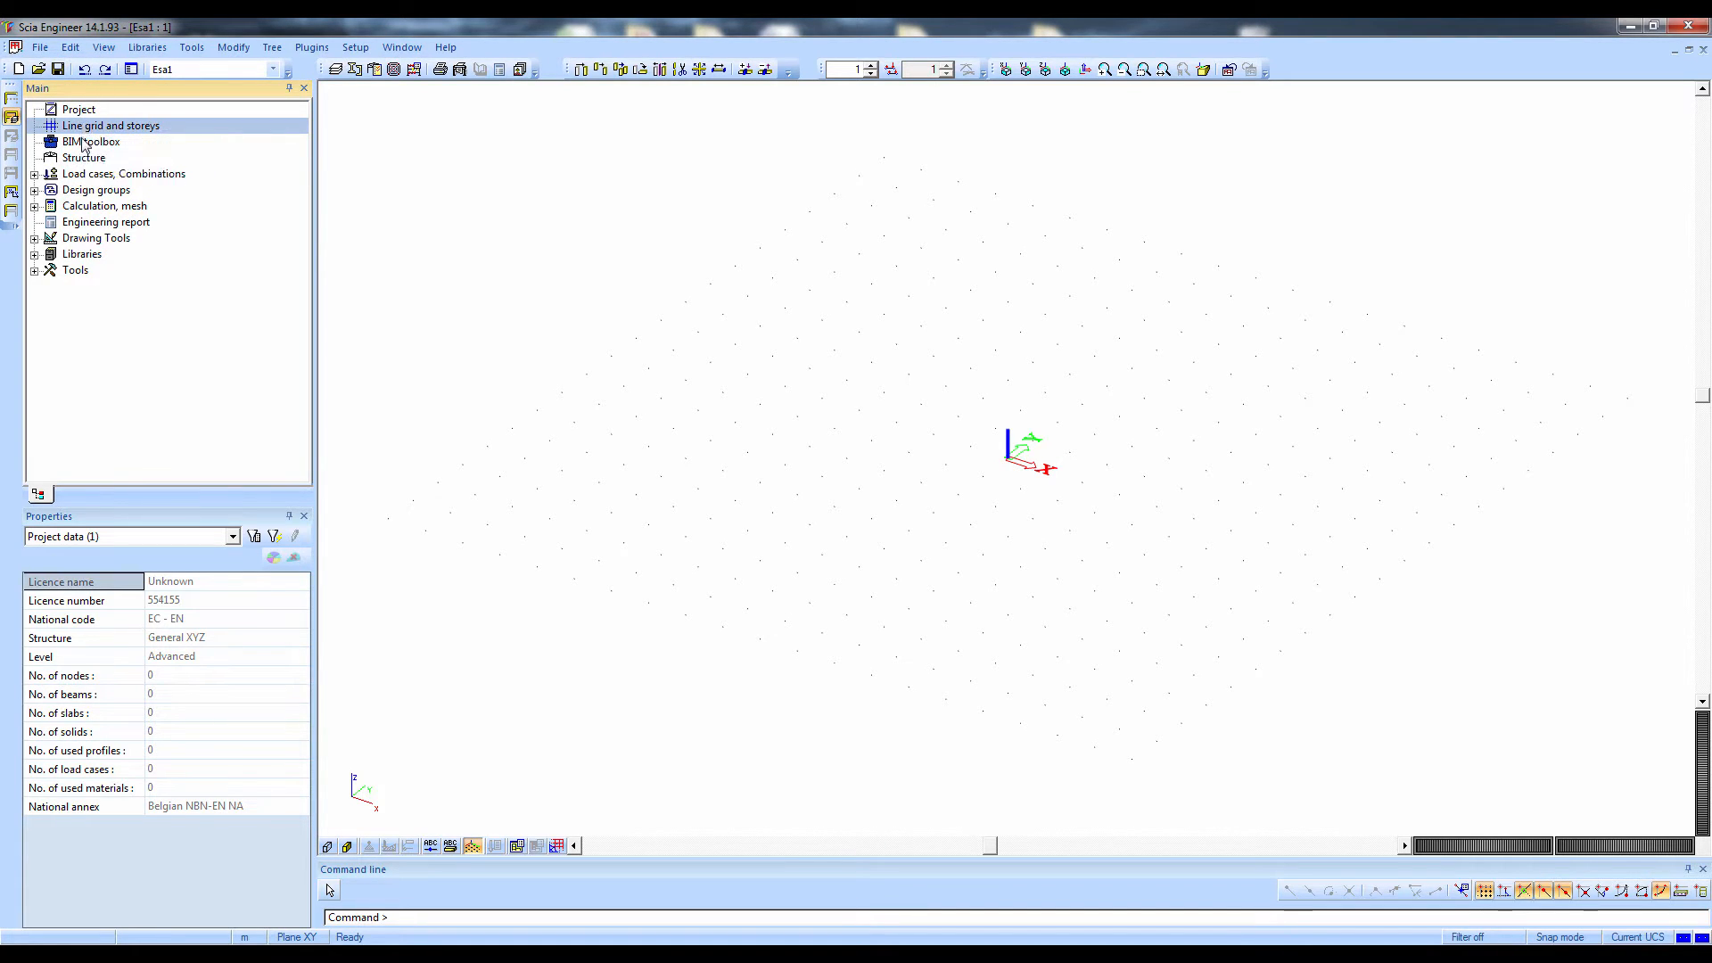
left_click(84, 145)
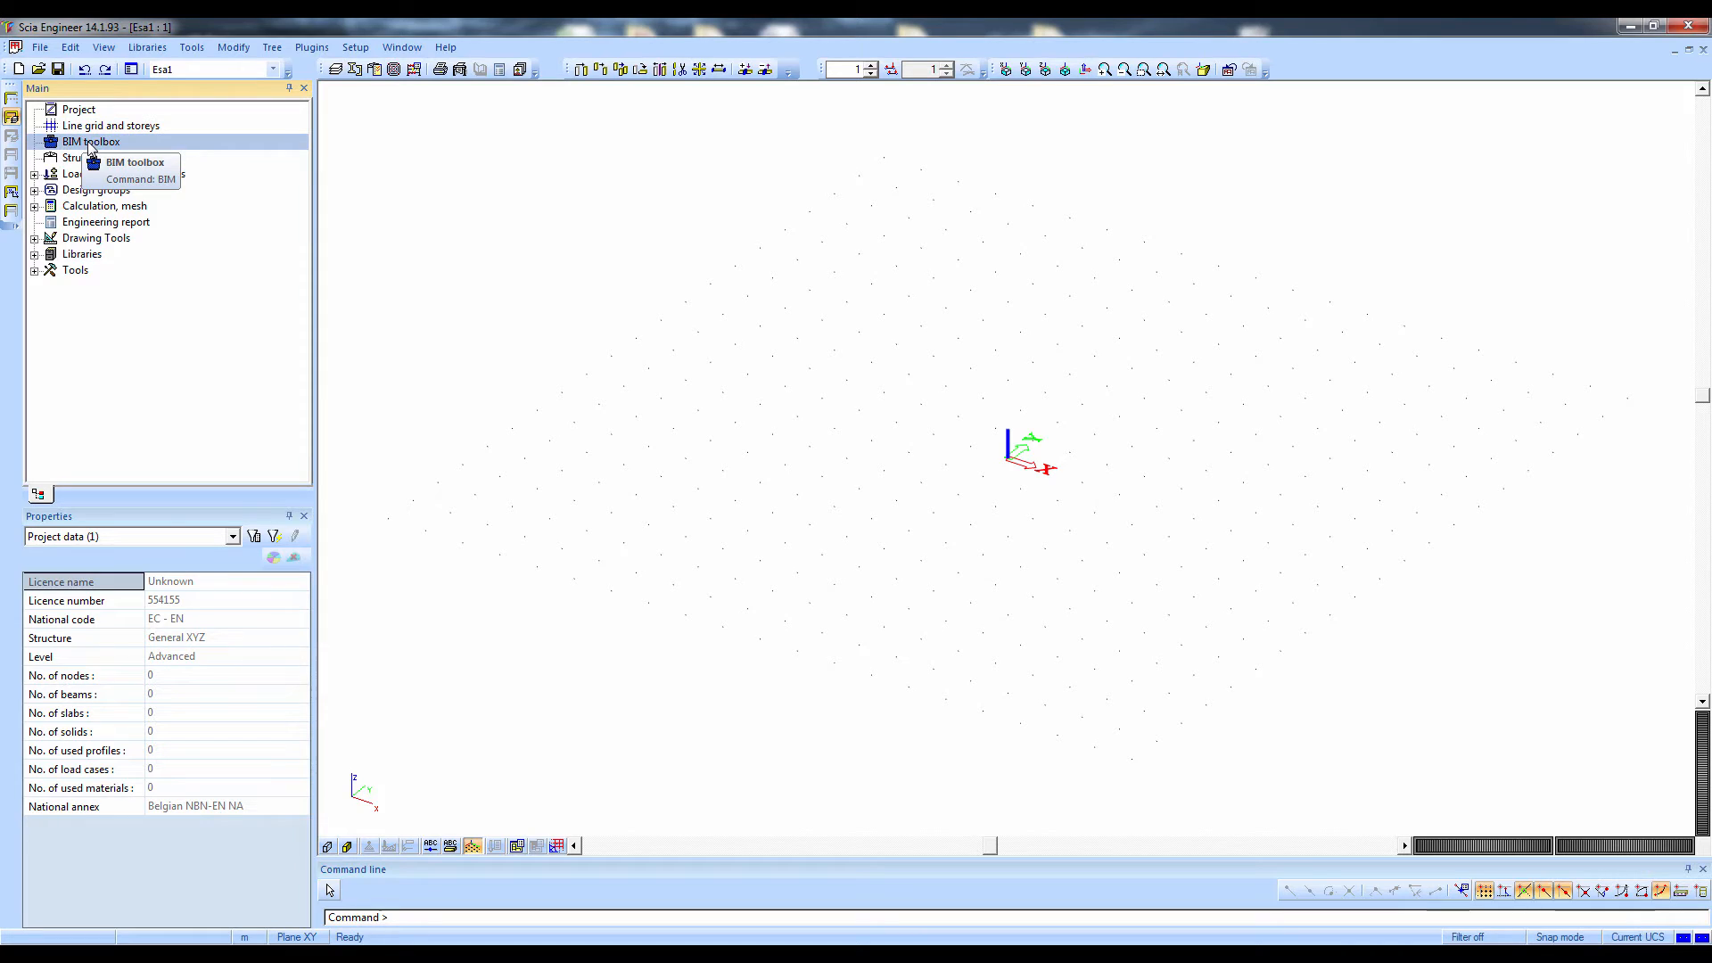
left_click(80, 159)
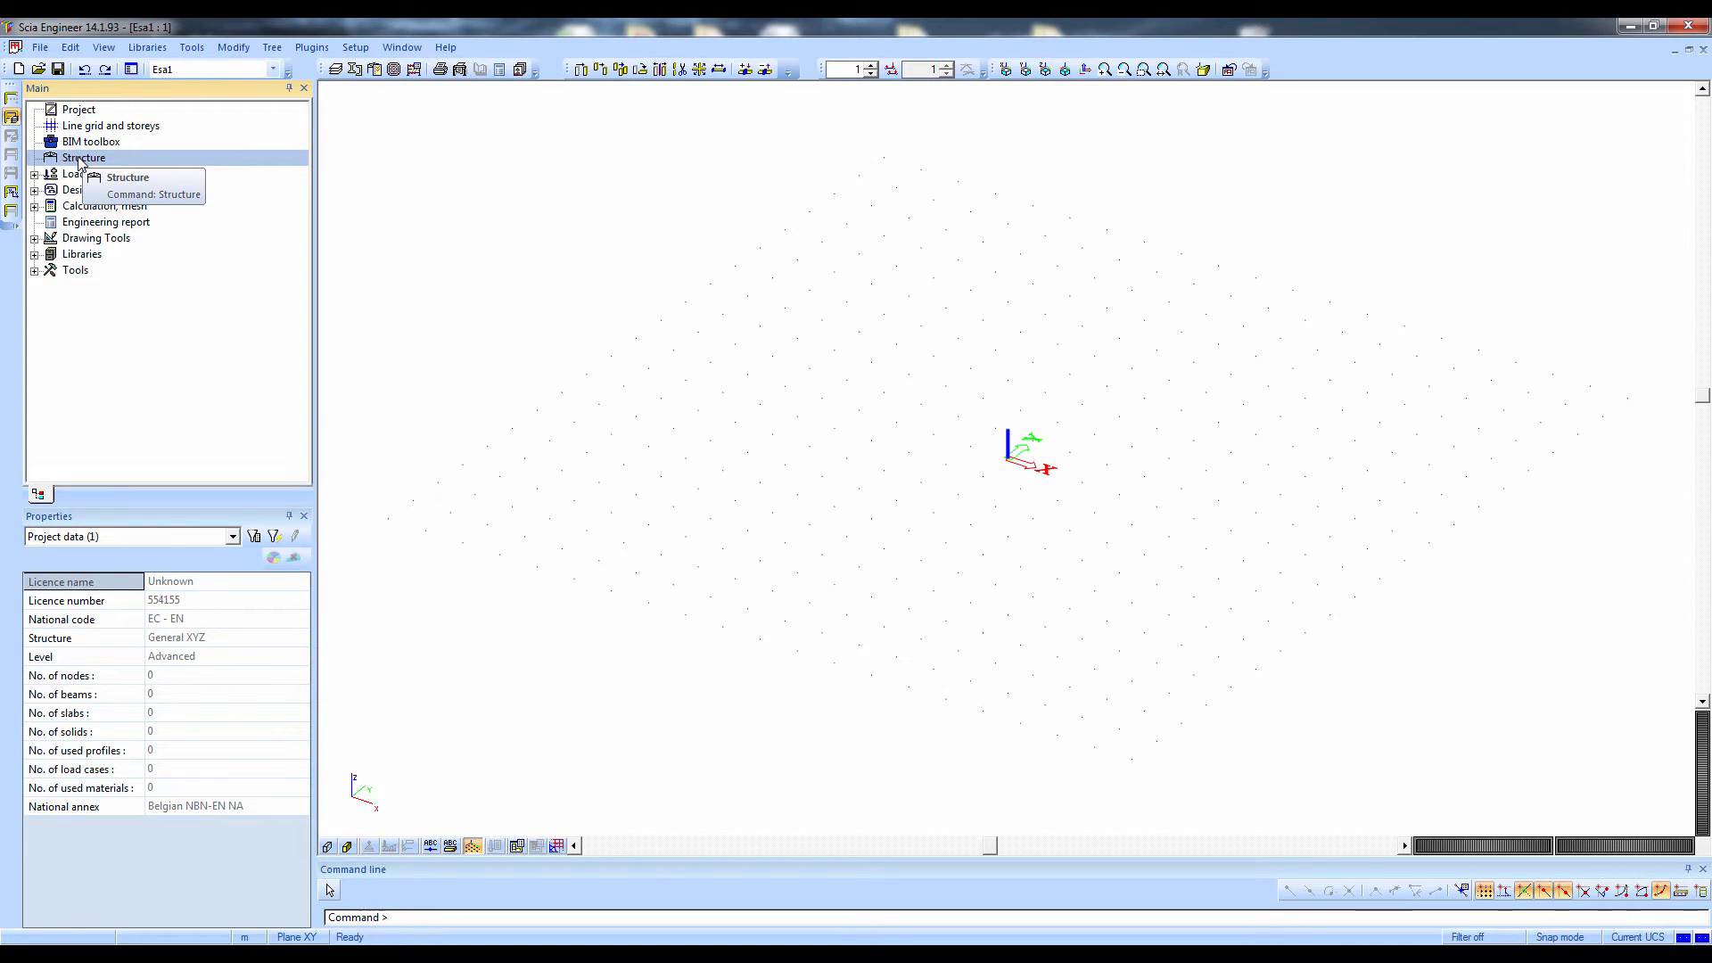
left_click(80, 175)
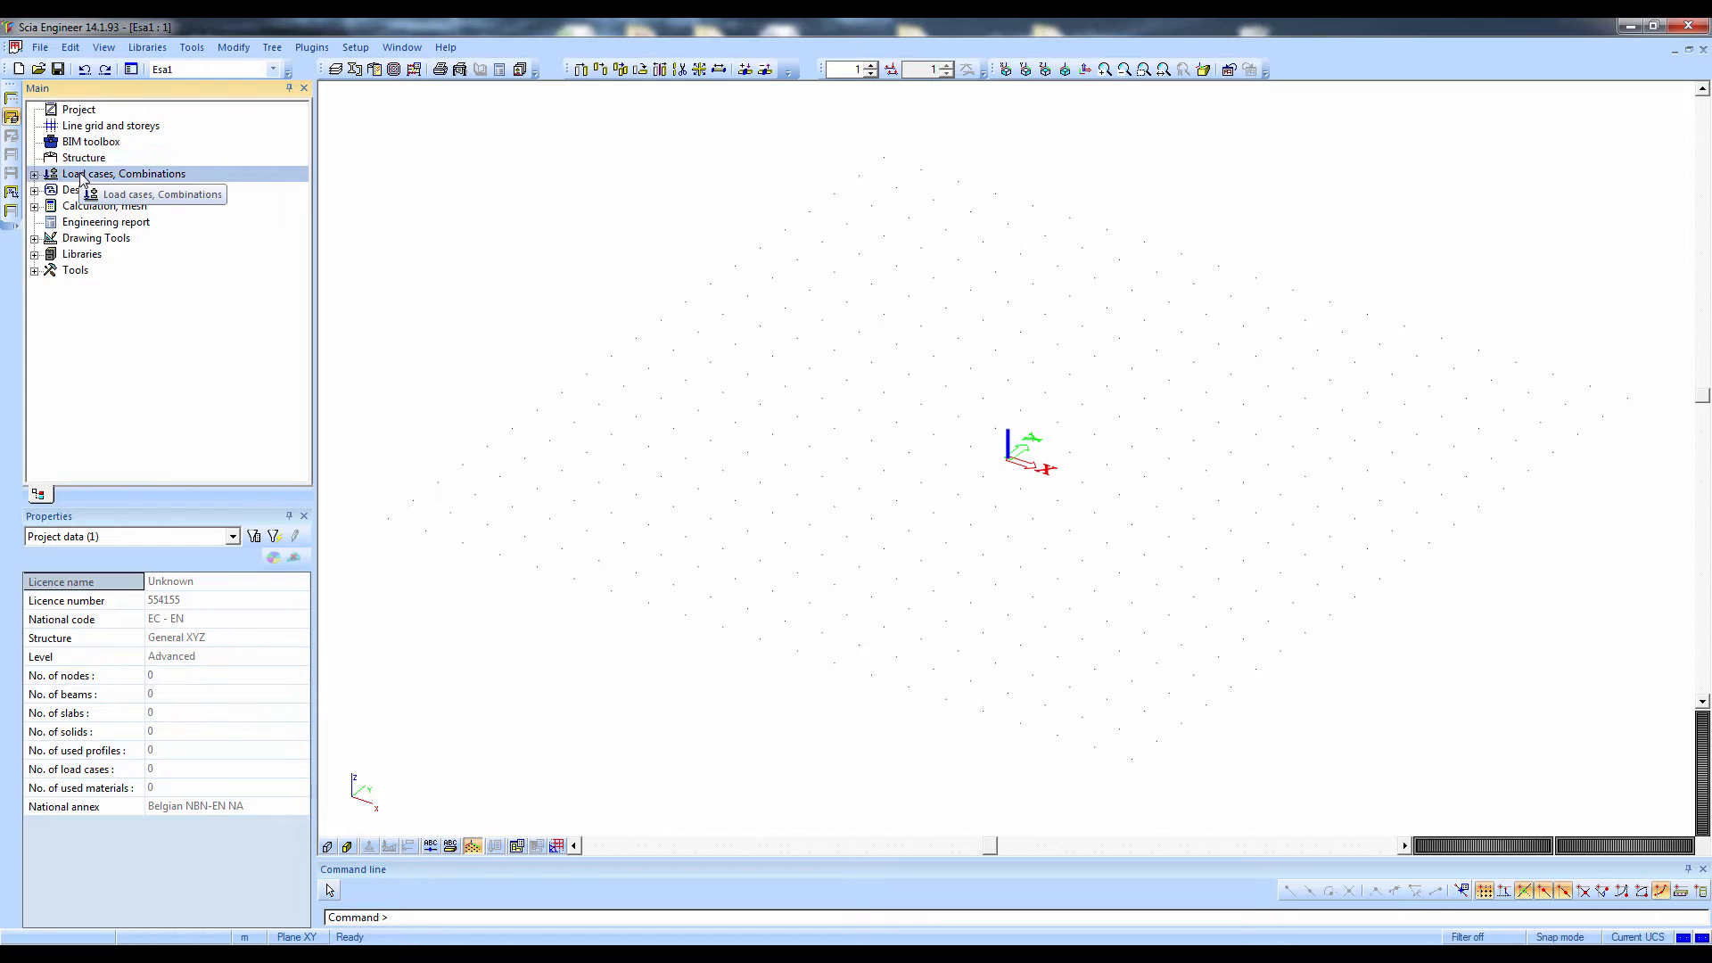
left_click(80, 208)
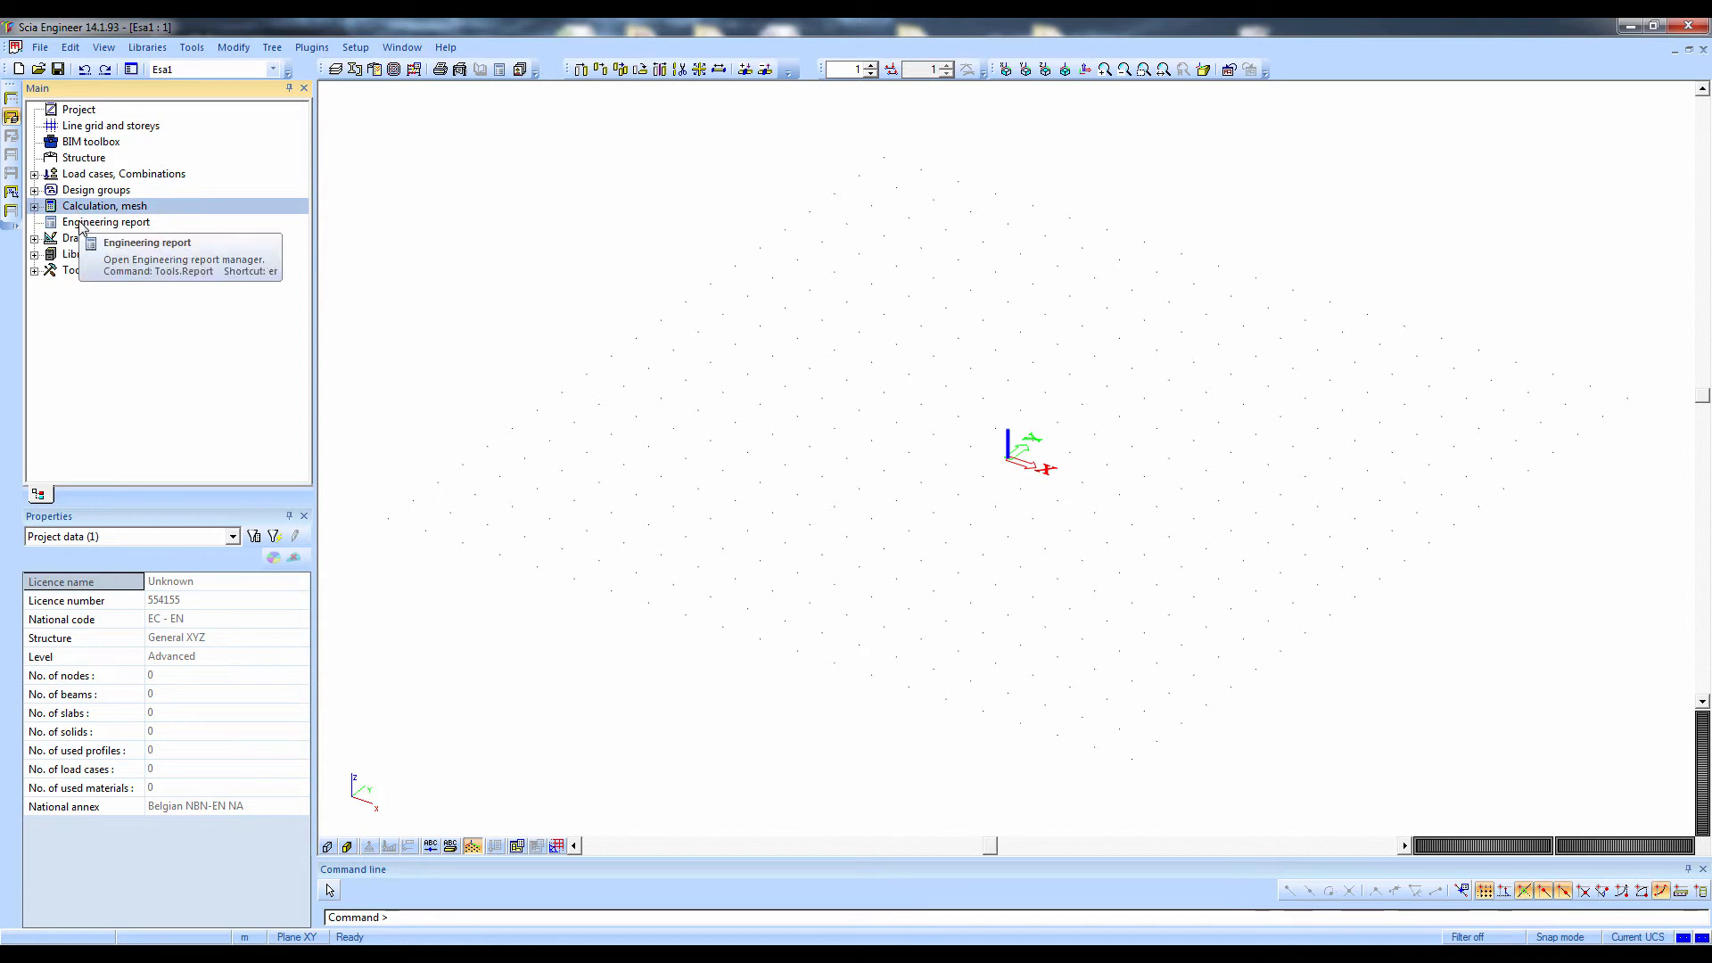
left_click(81, 223)
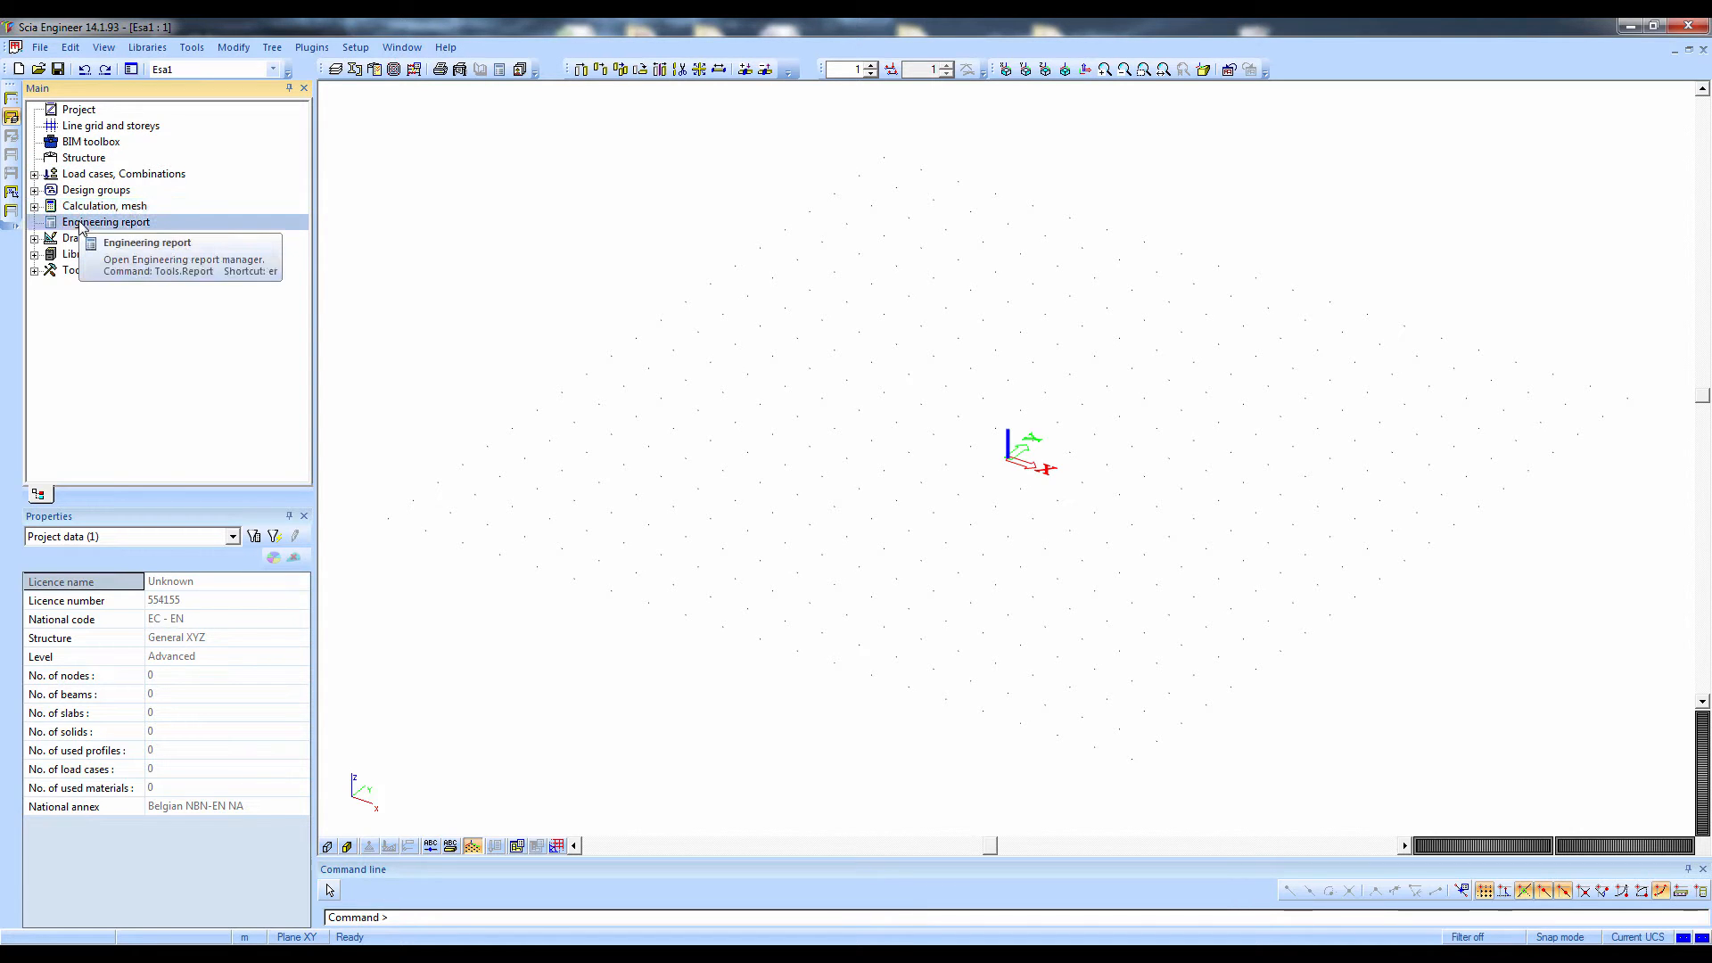
Start a 3D line grid and define five 6 m spans in the X direction
left_click(90, 129)
double_click(93, 128)
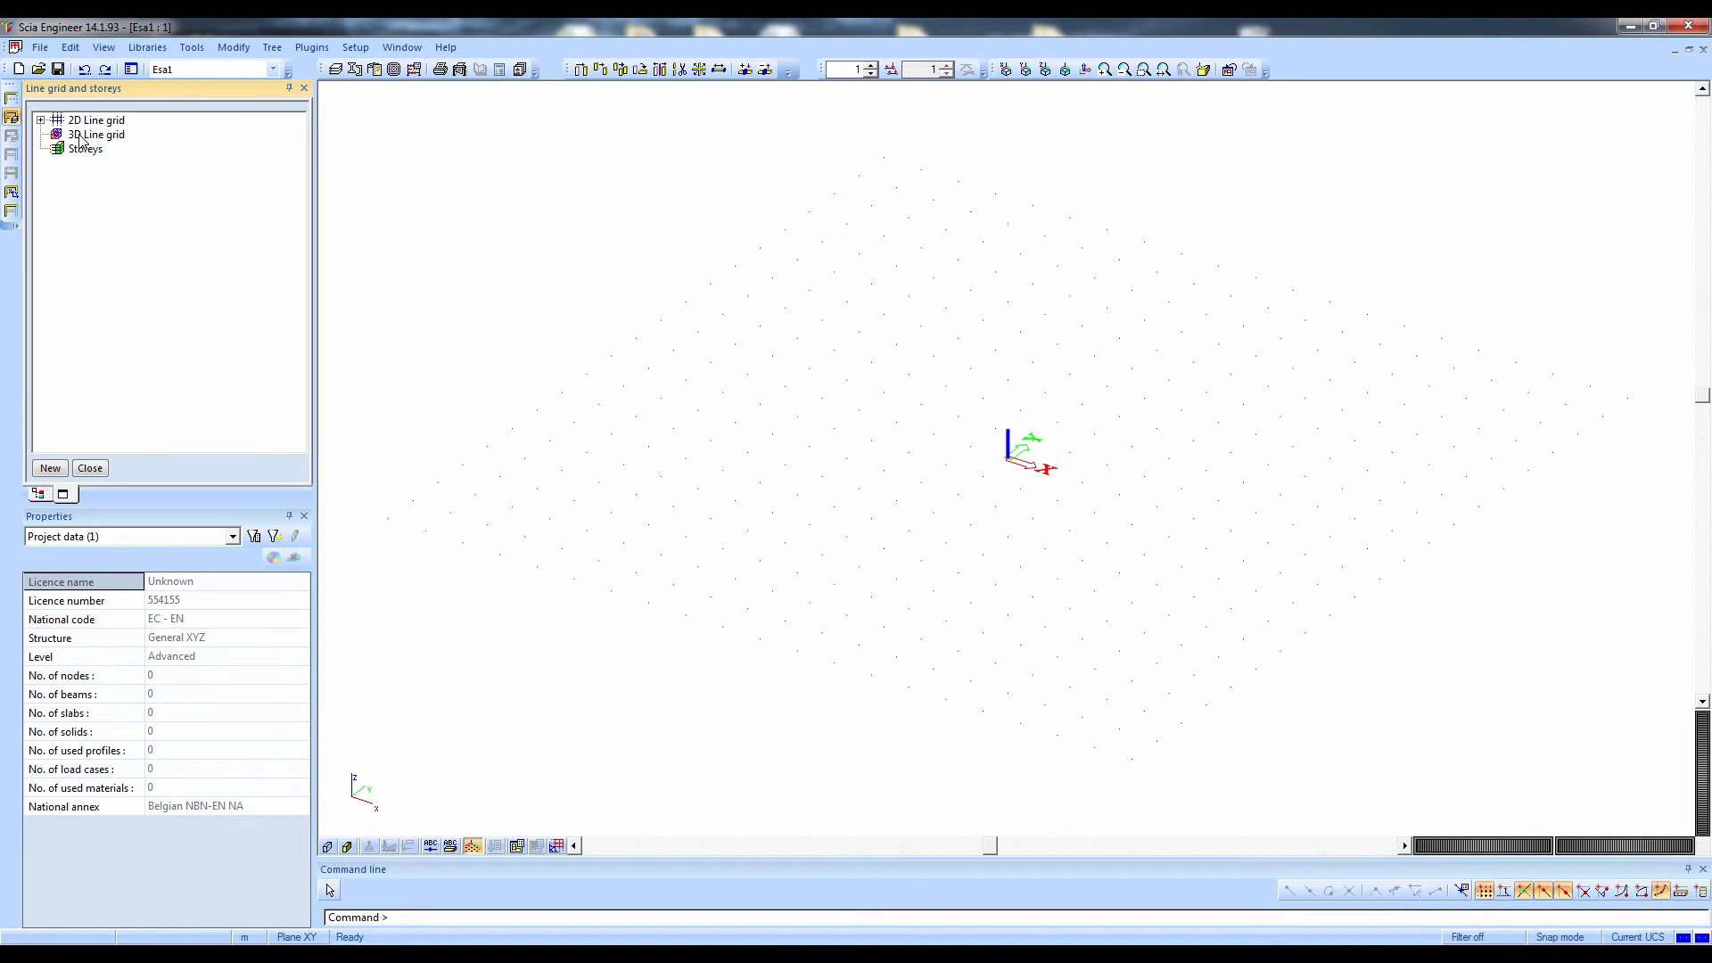
double_click(80, 134)
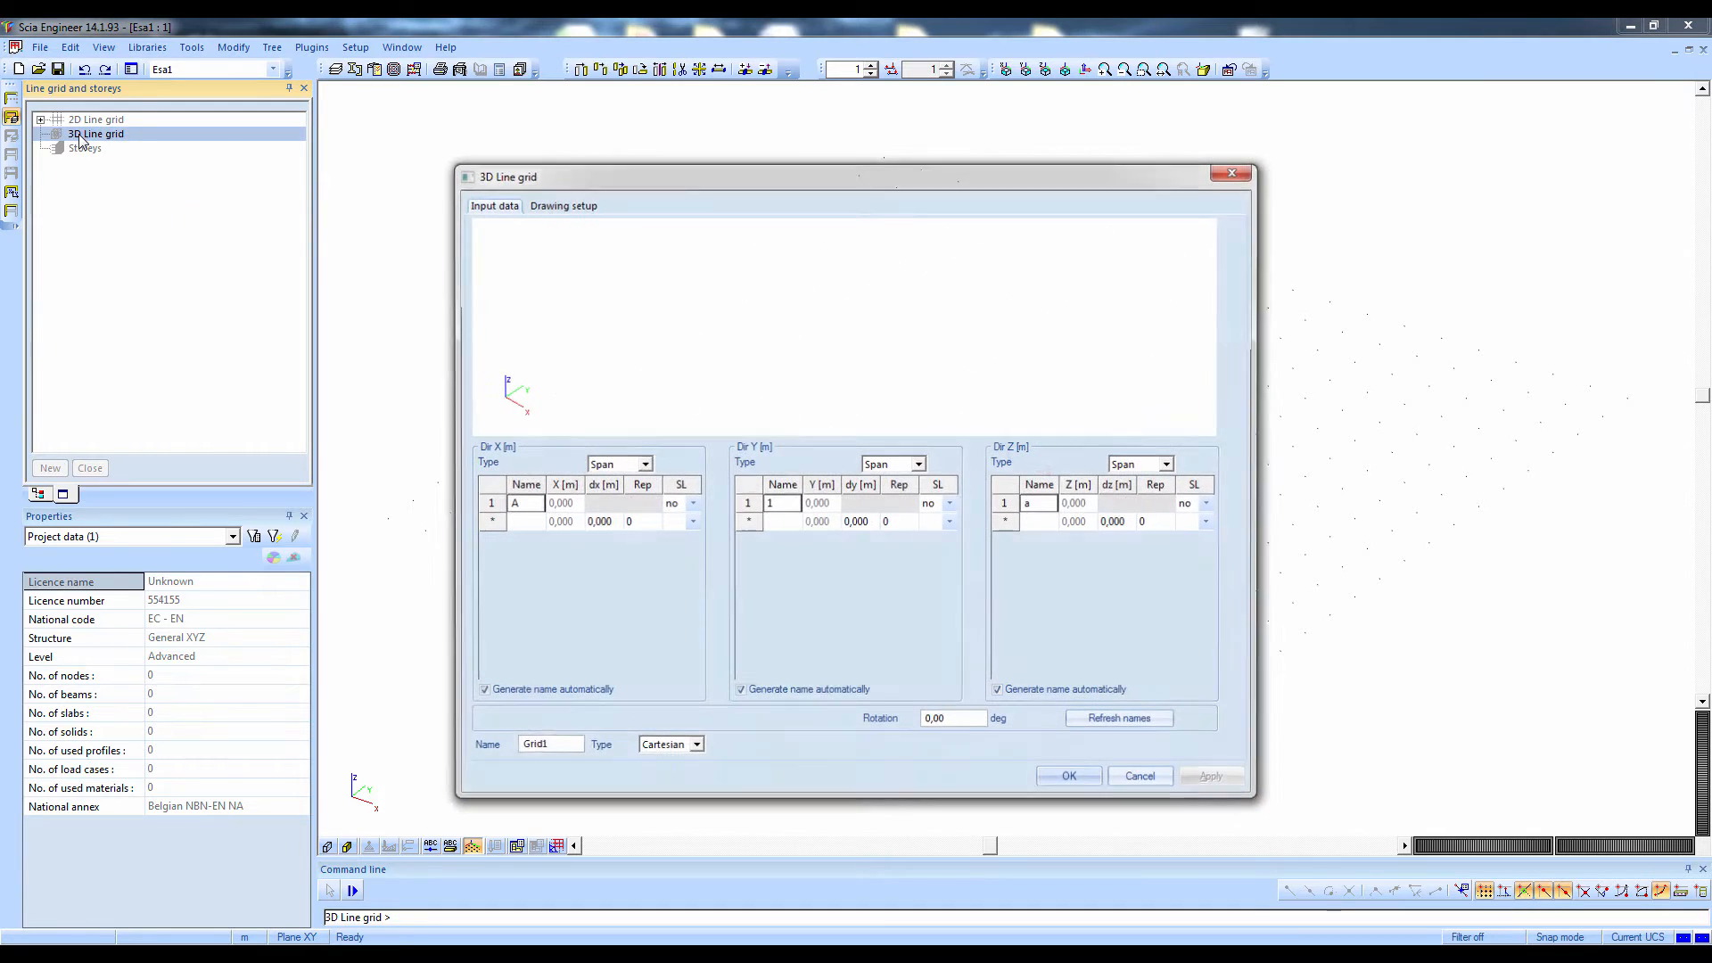
left_click(604, 521)
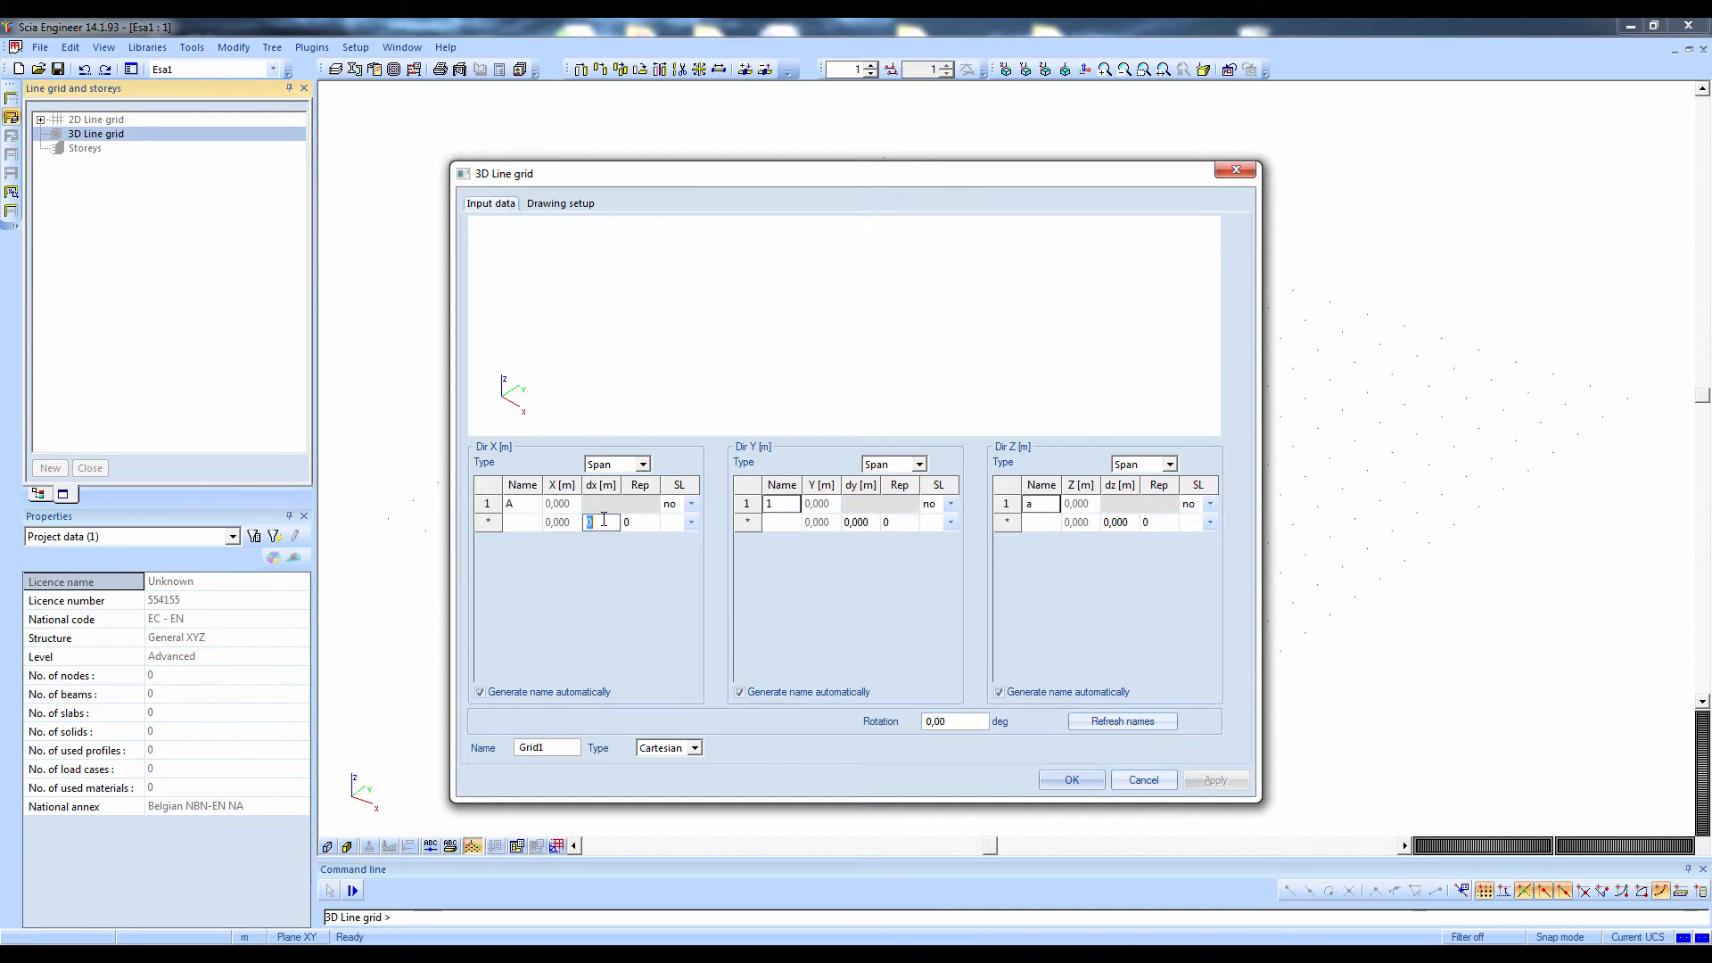
type("6")
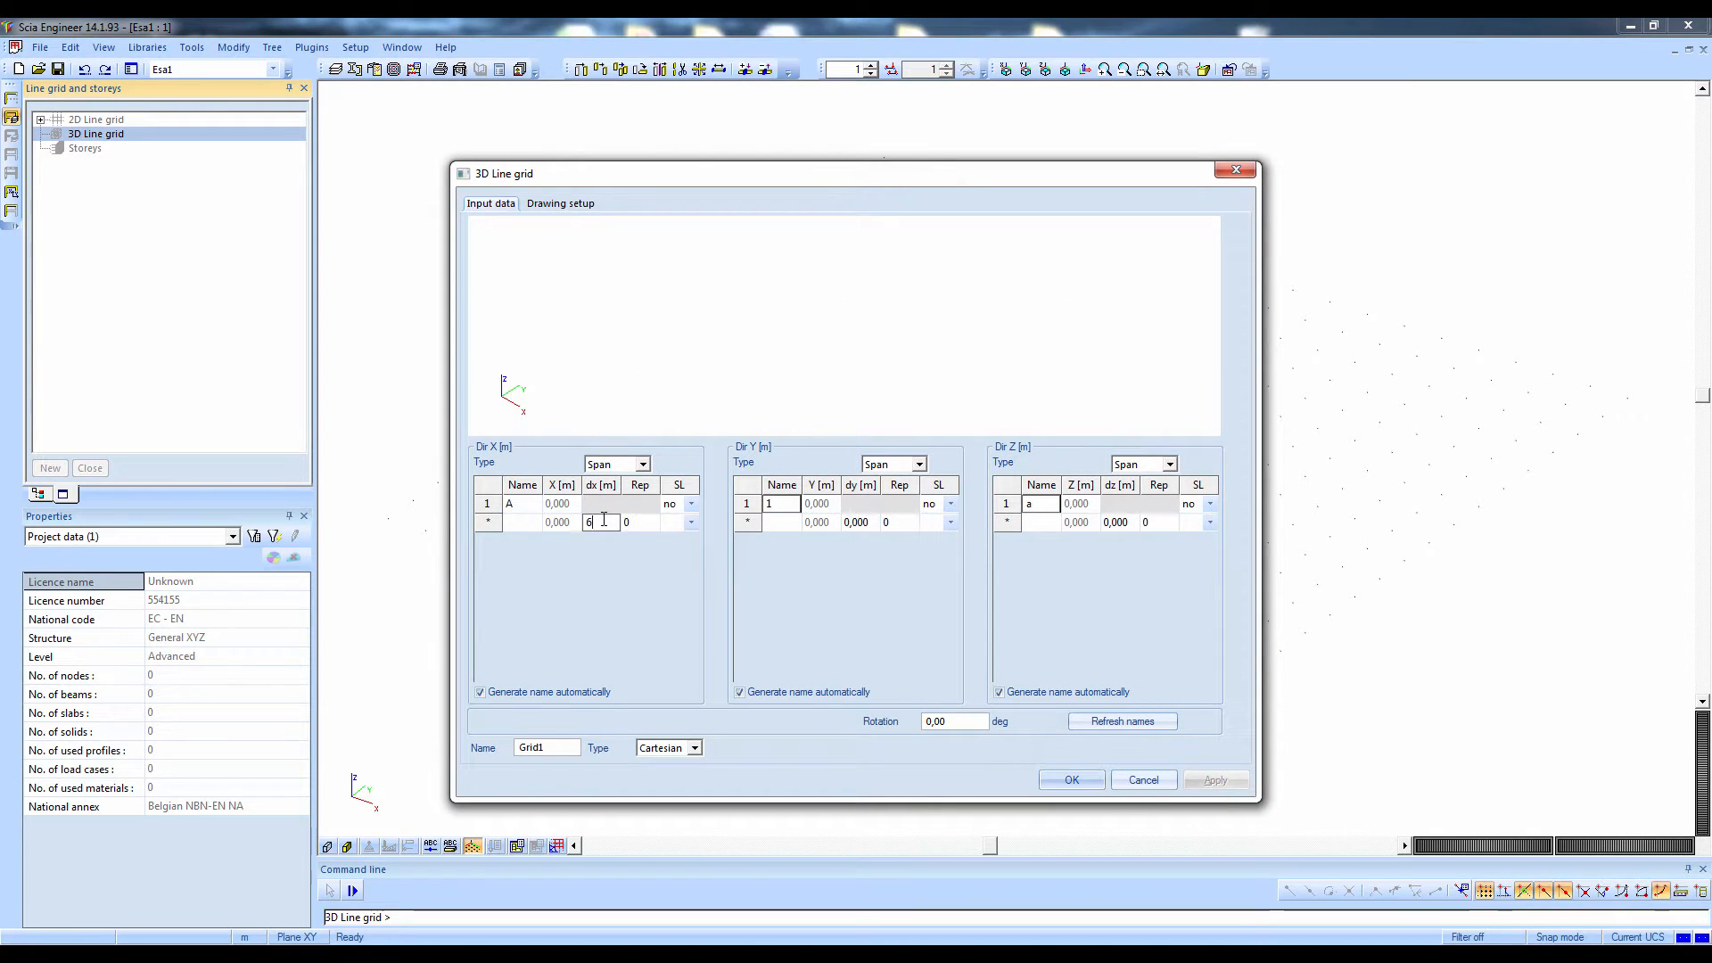
left_click(651, 523)
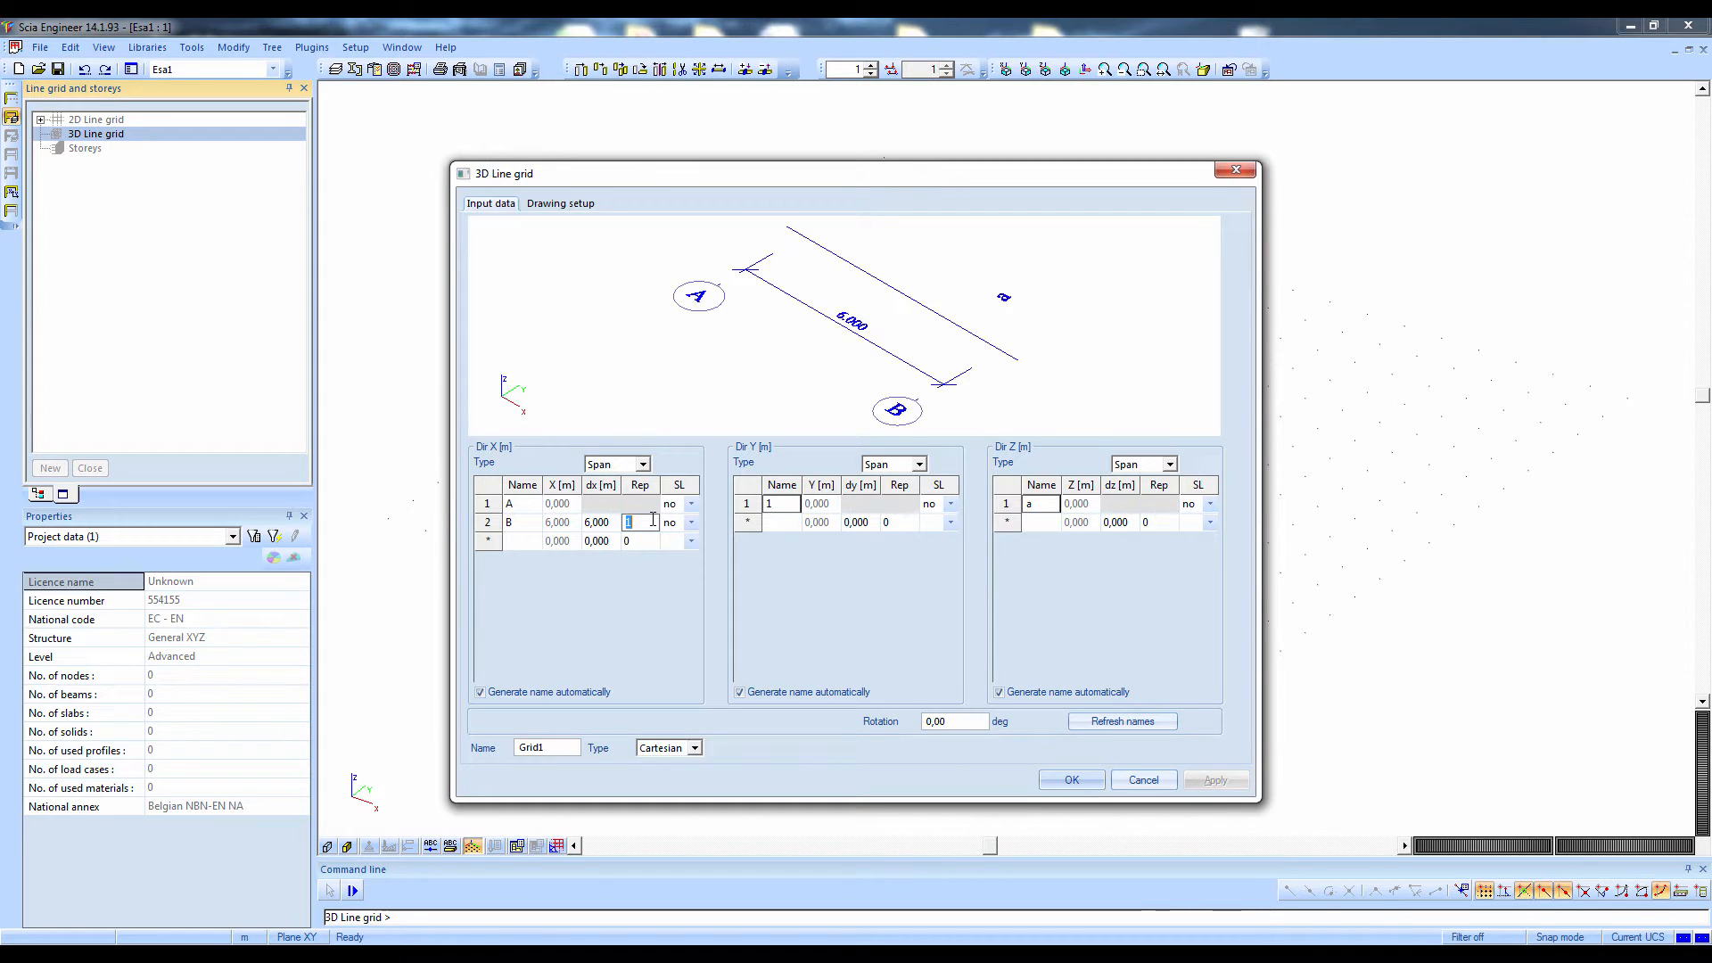
type("5")
Define five 6 m spans in the grid's Y direction and confirm the grid definition for Grid1
left_click(848, 524)
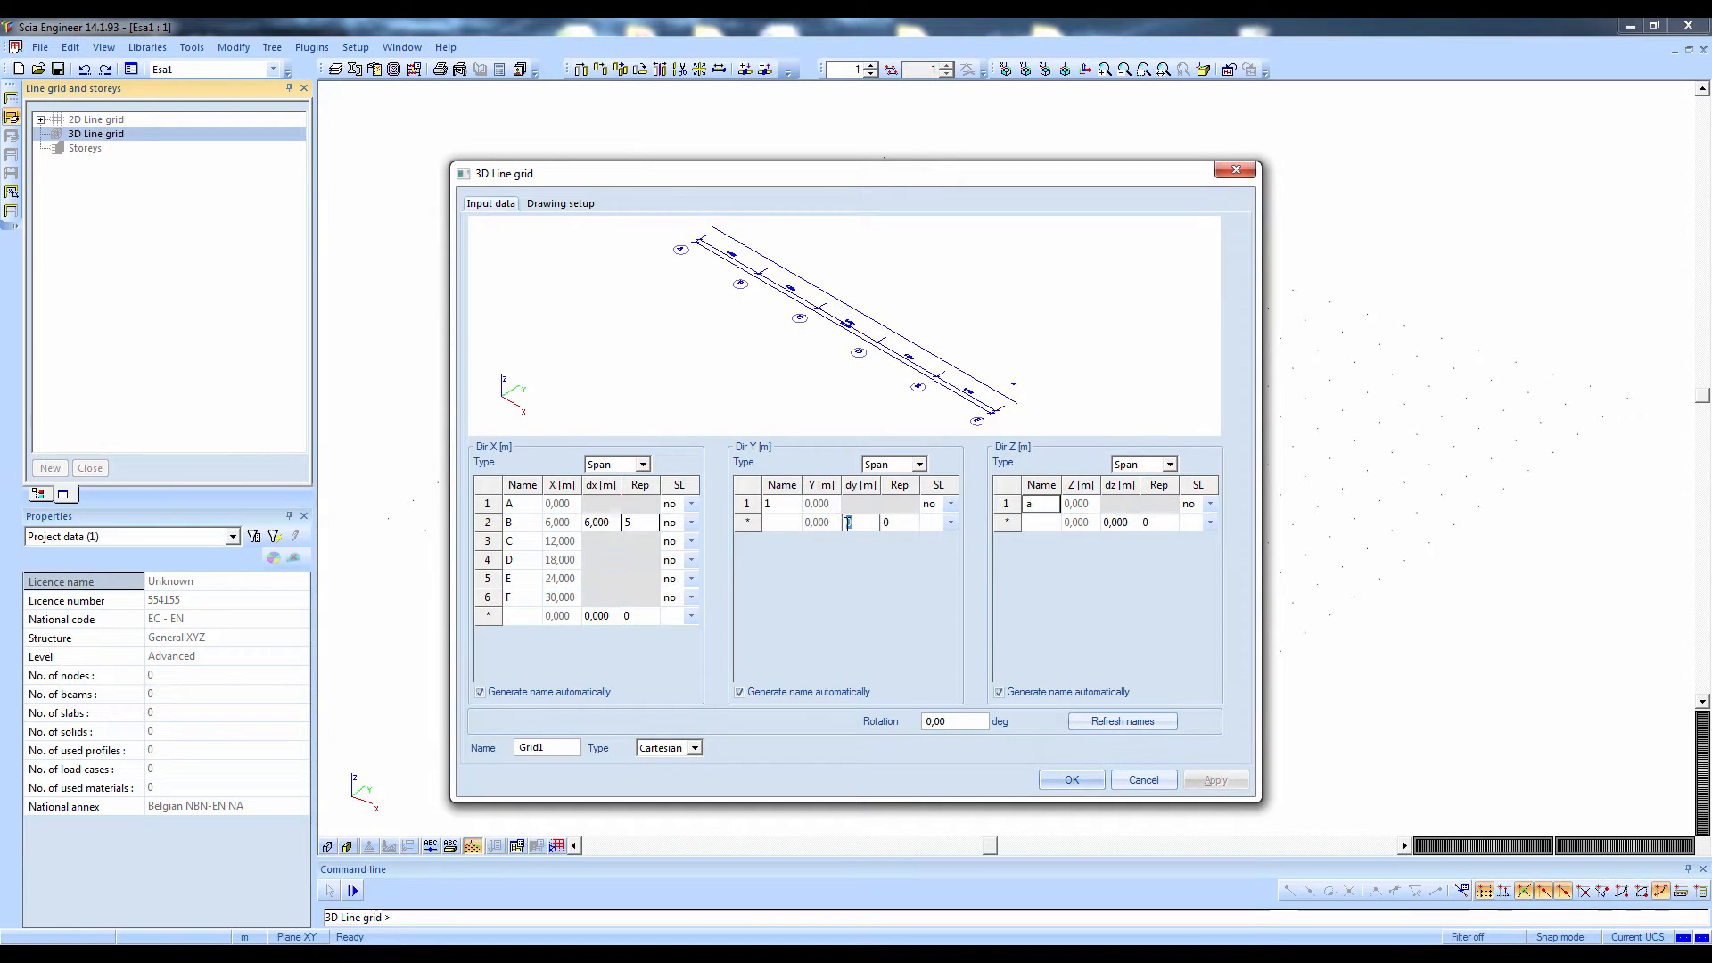
type("6")
left_click(899, 523)
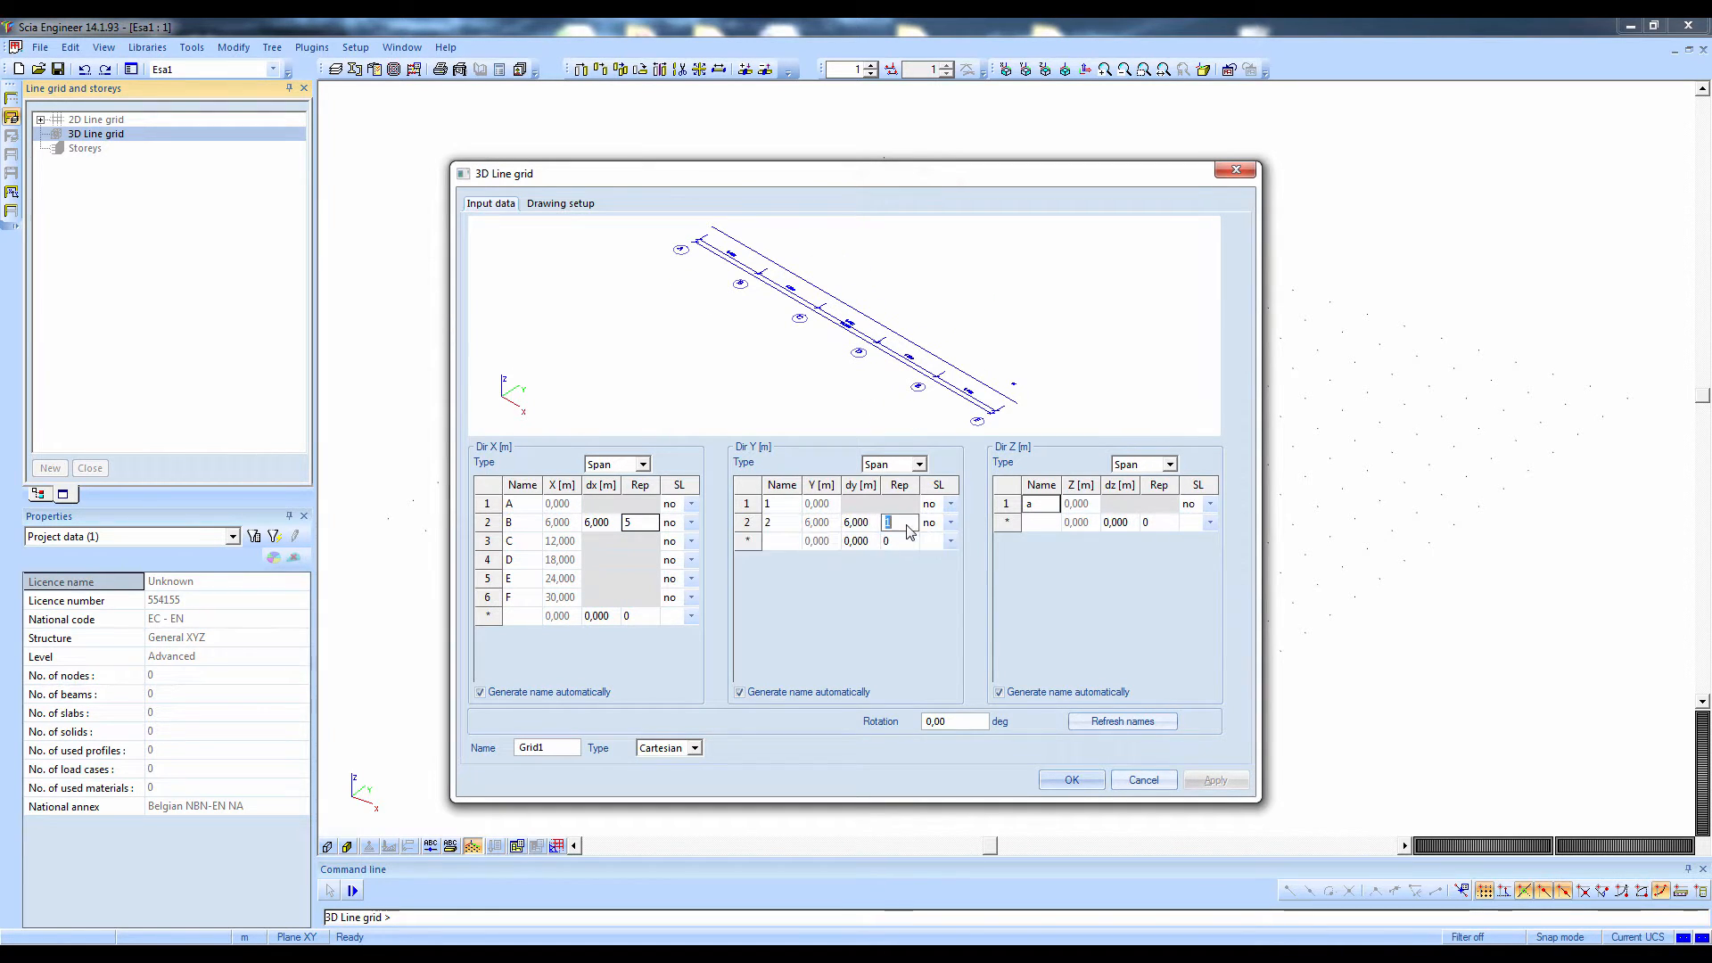
type("5")
key("Return")
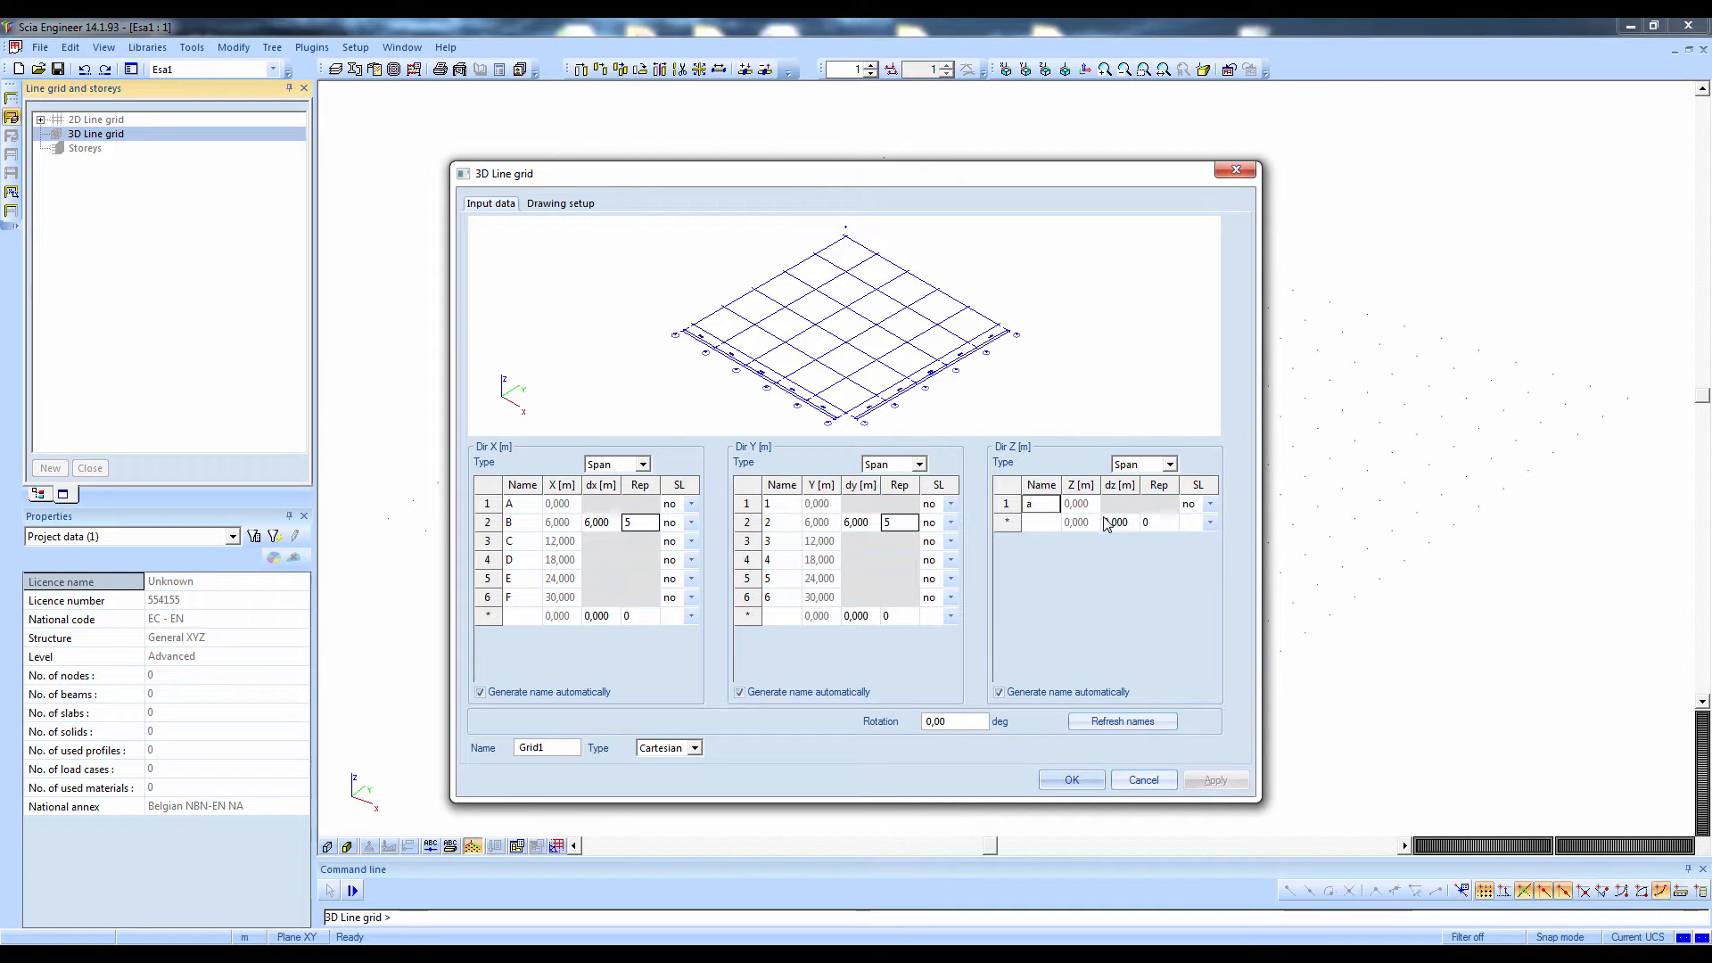
left_click(1108, 524)
left_click(1048, 789)
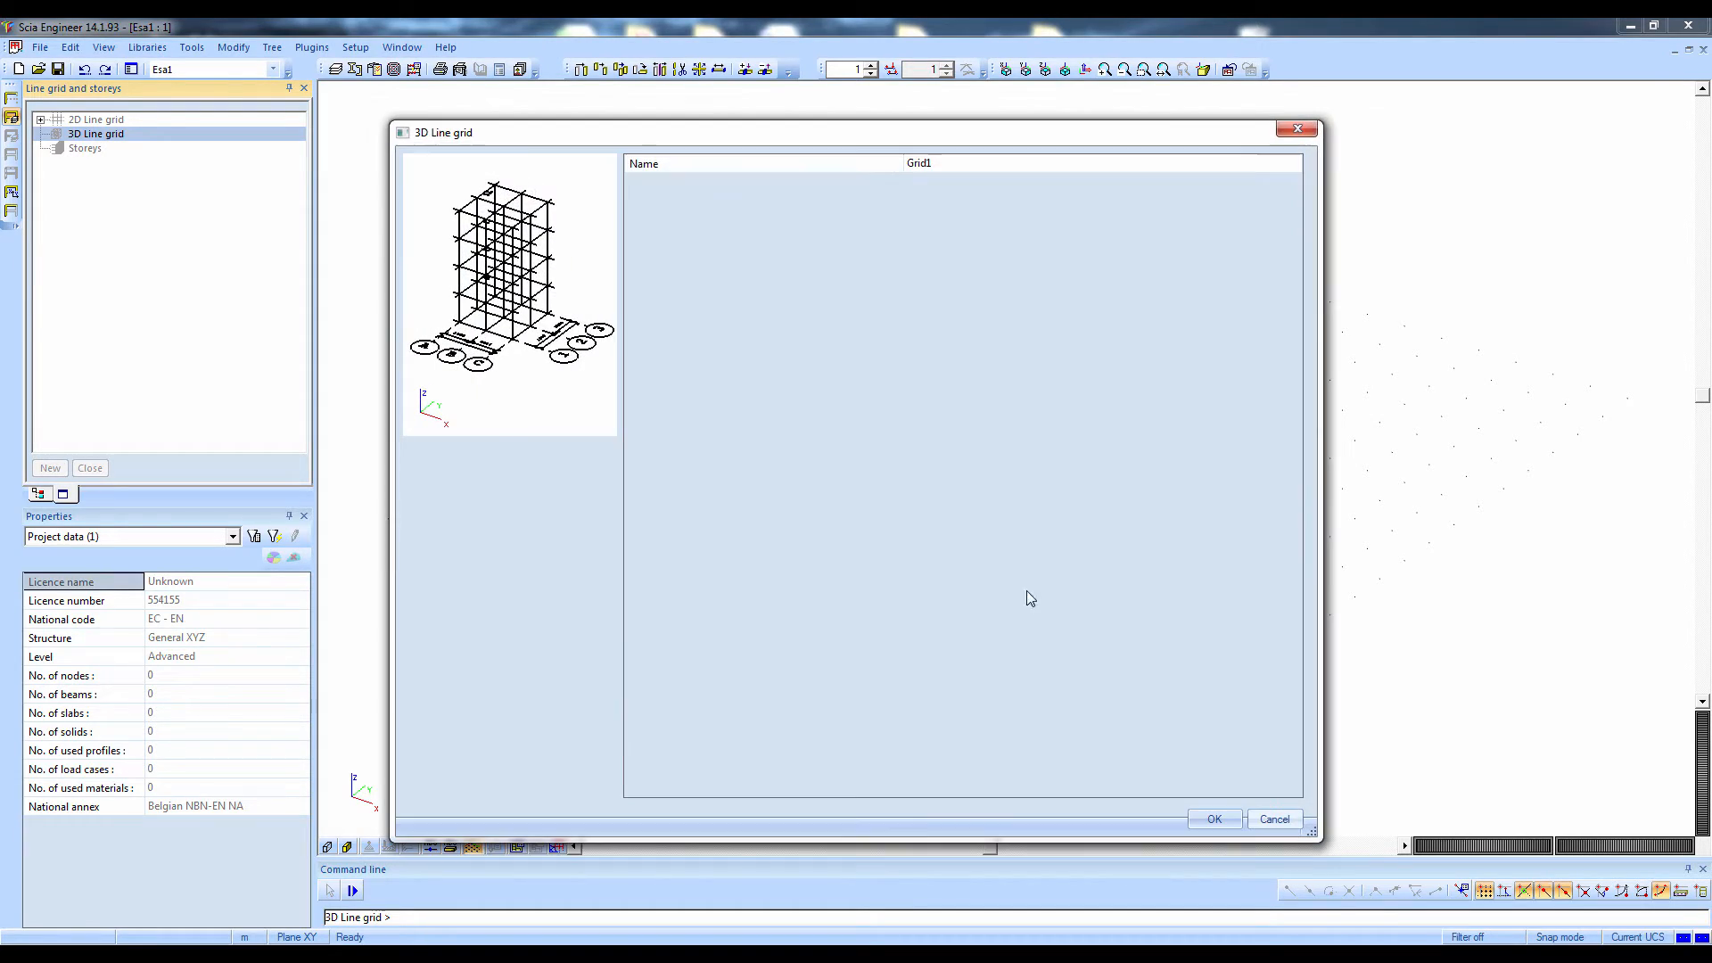
left_click(1209, 816)
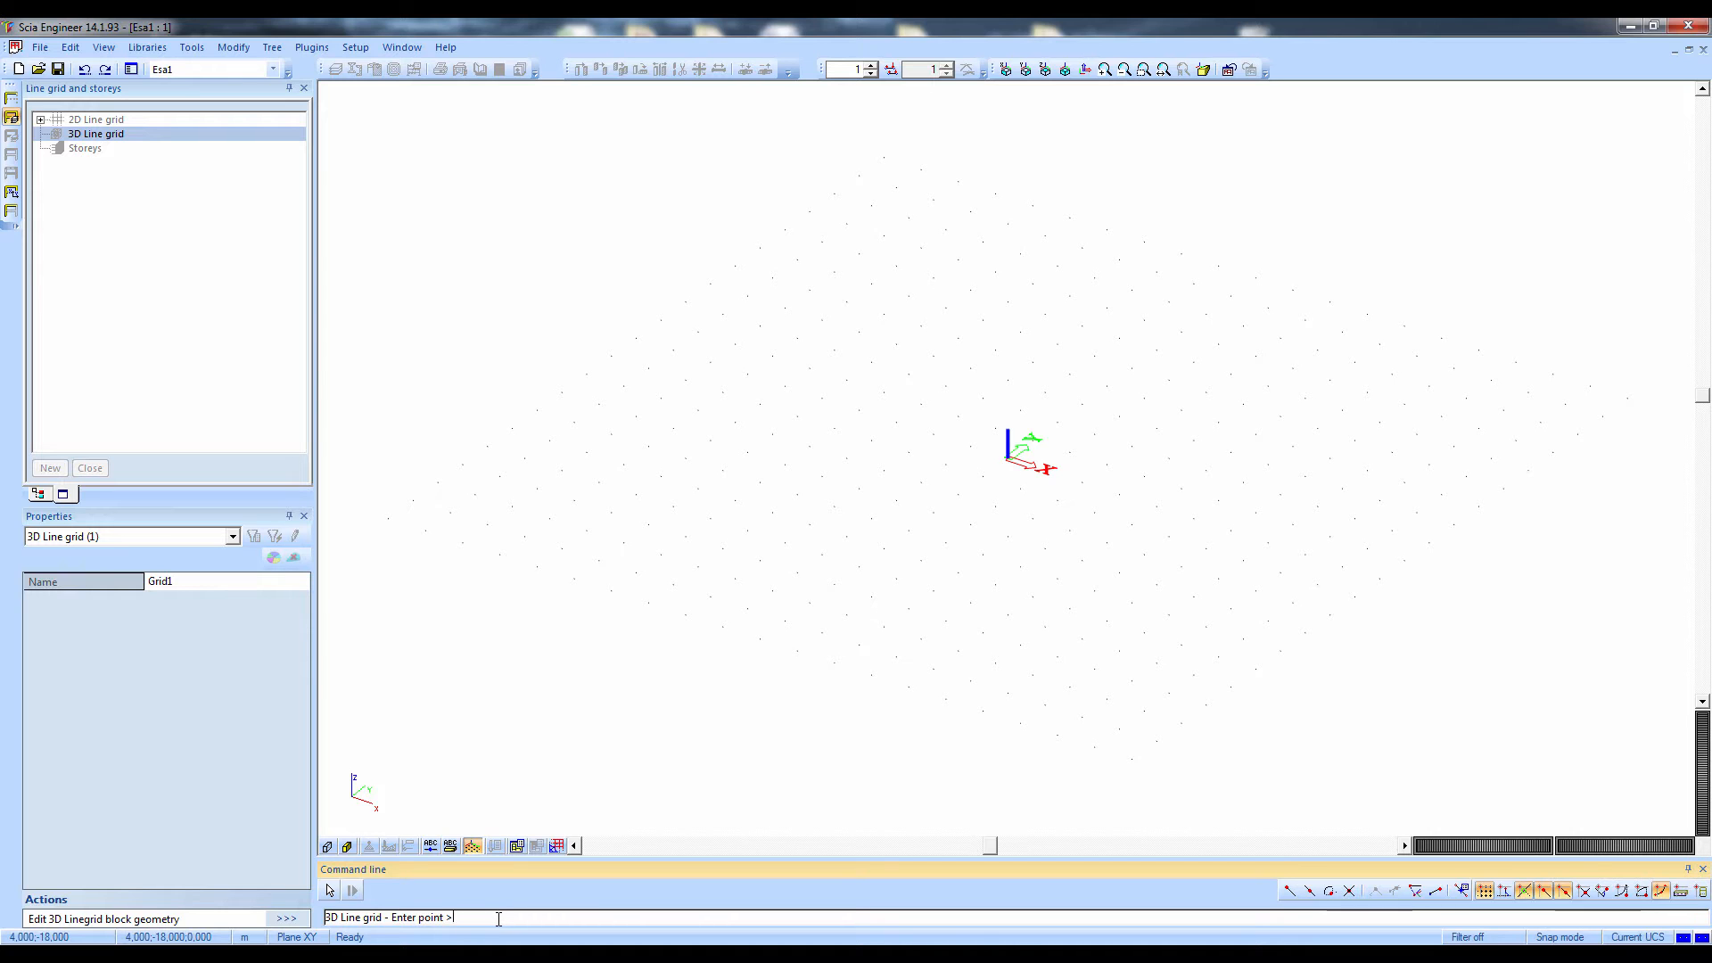
Place the 3D line grid at the origin, end the grid command and close the line grid service
type("0")
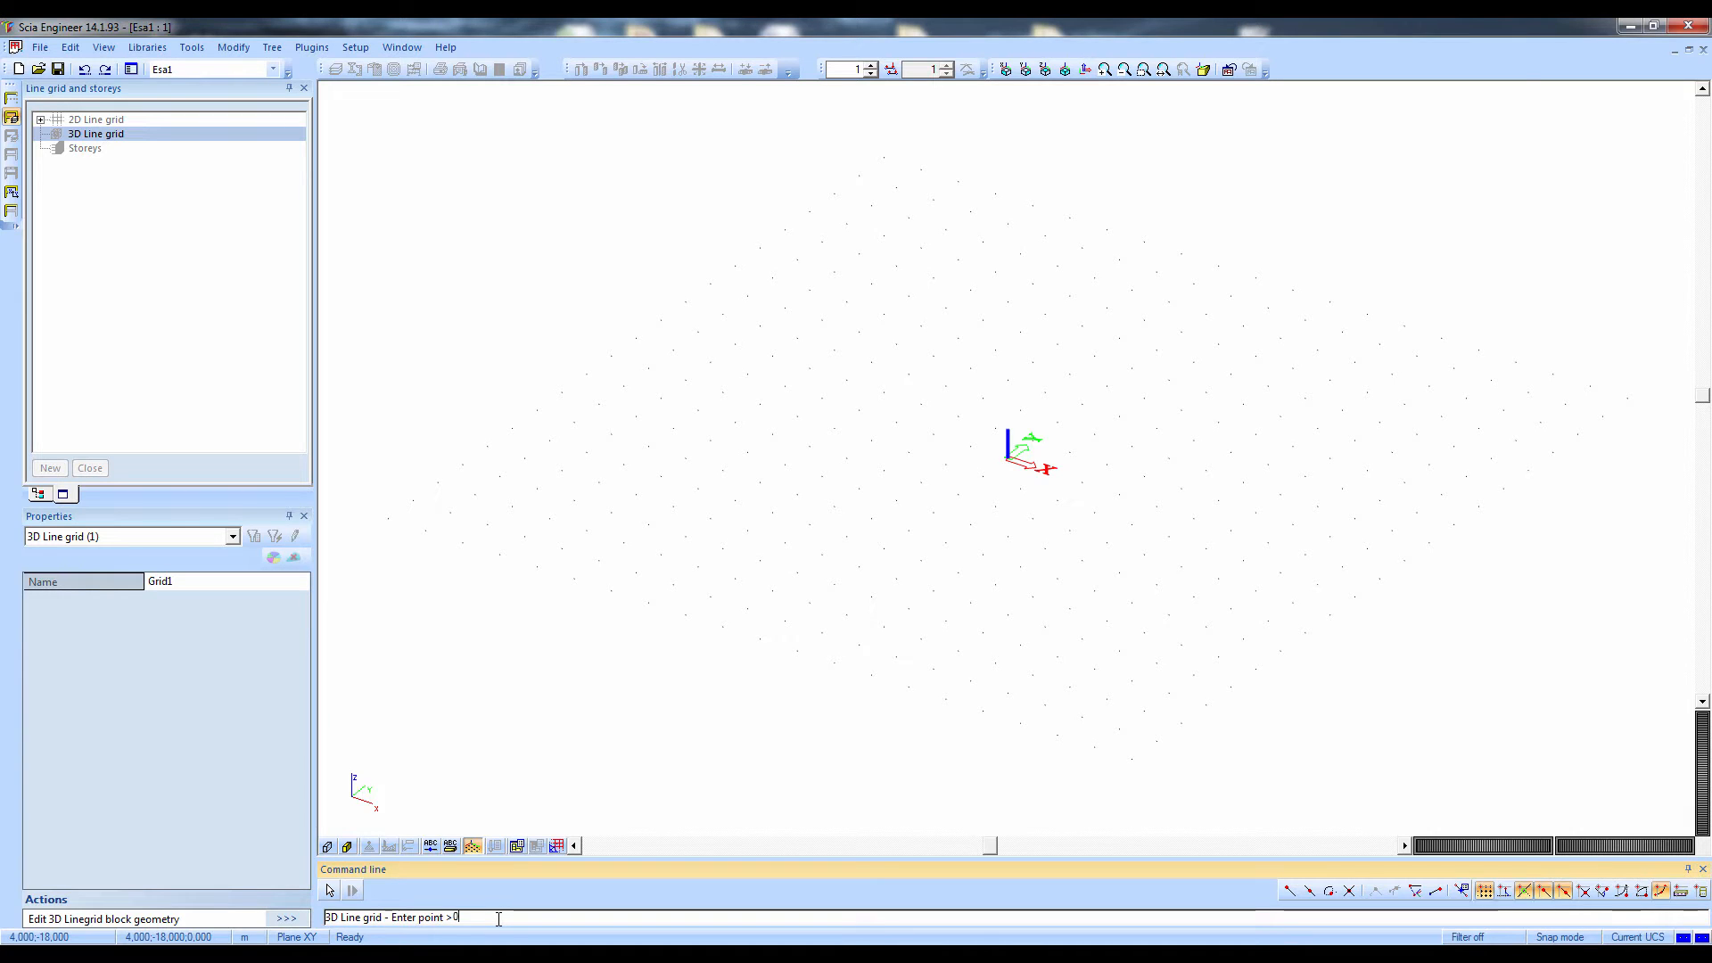
key("Return")
key("Escape")
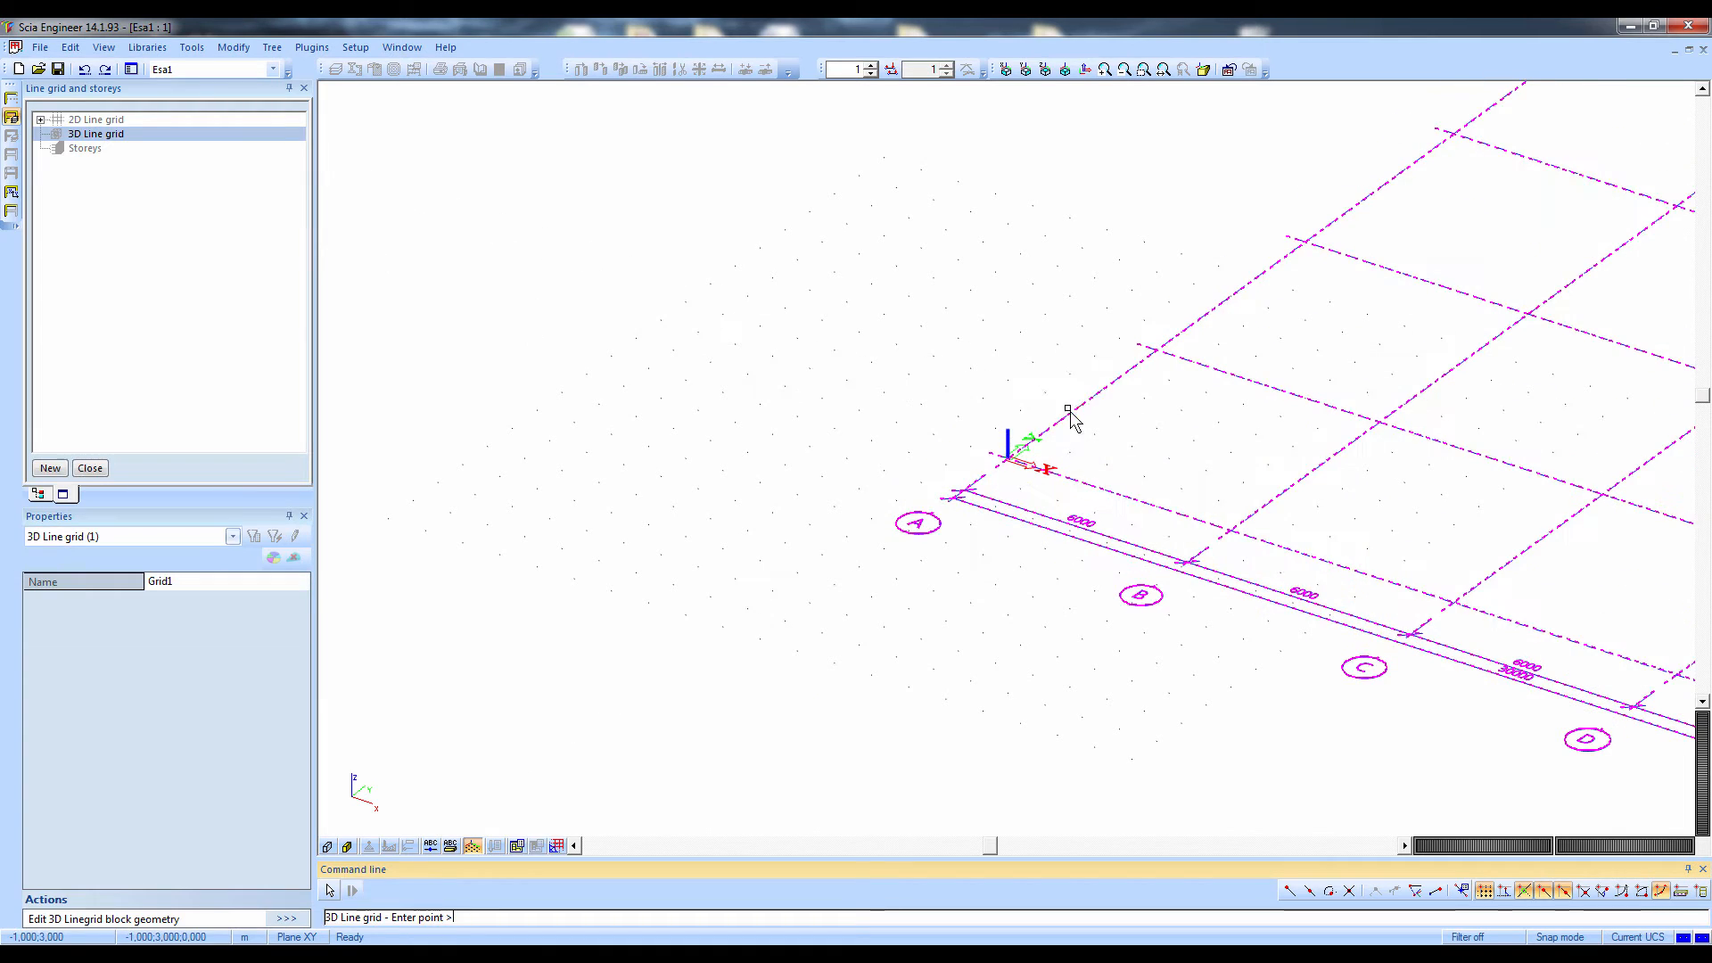
scroll(1022, 443, "down", 4)
key("Escape")
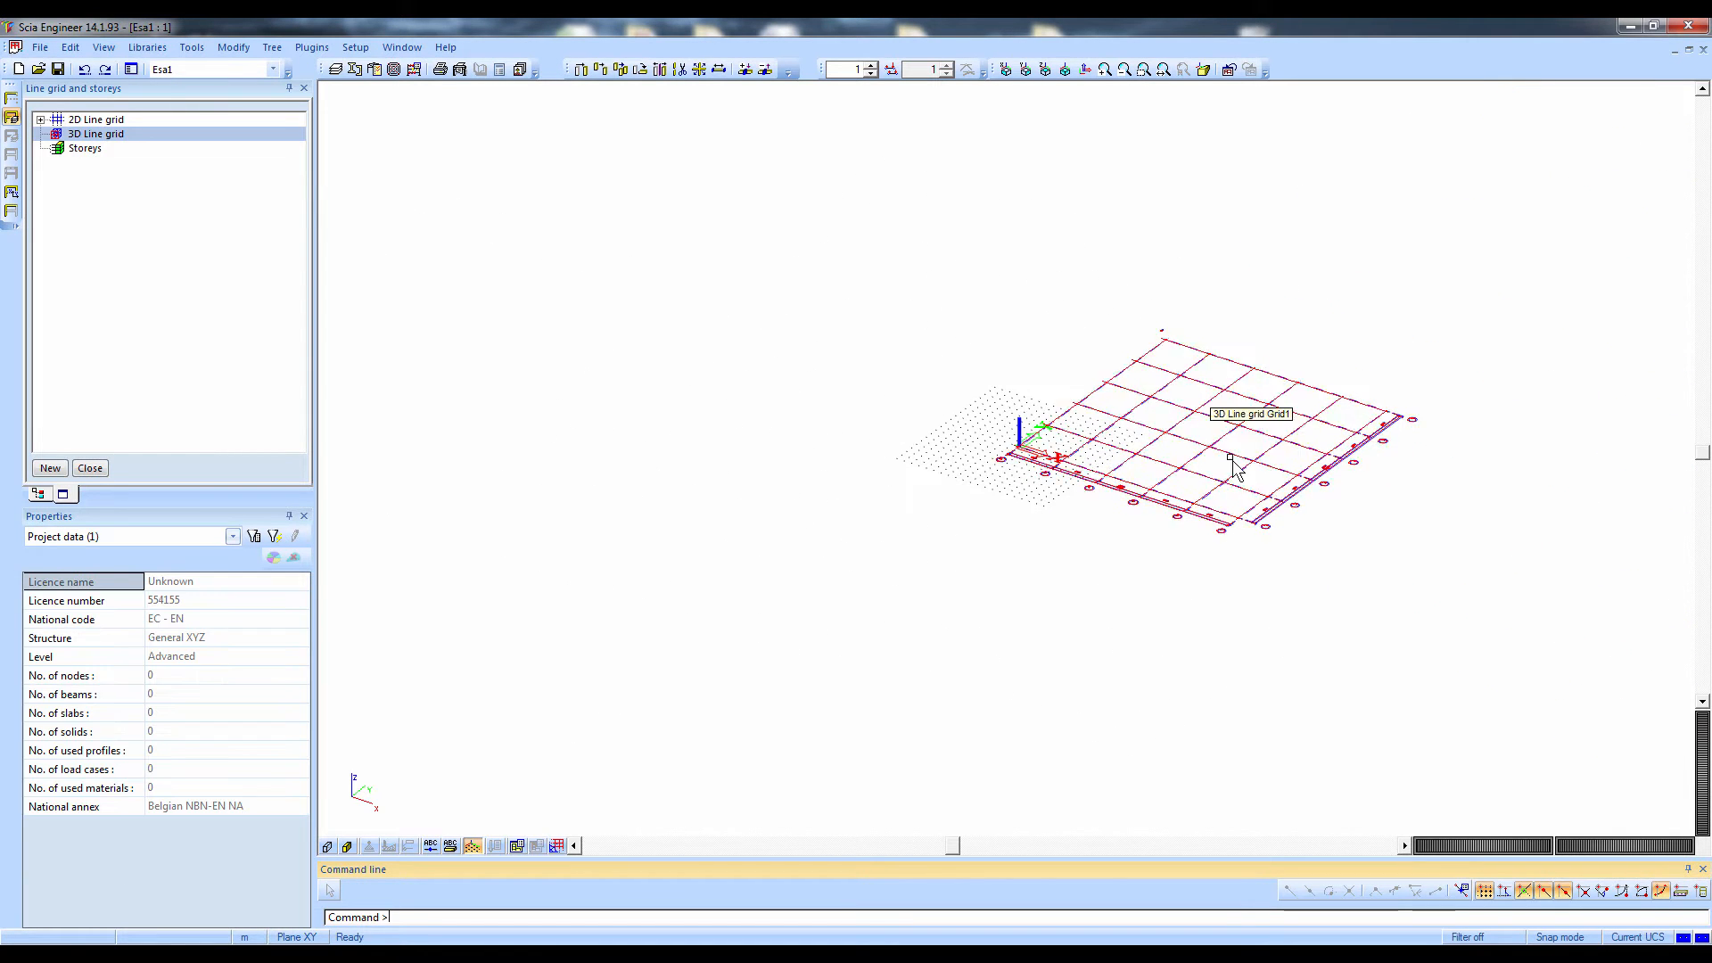
left_click(99, 474)
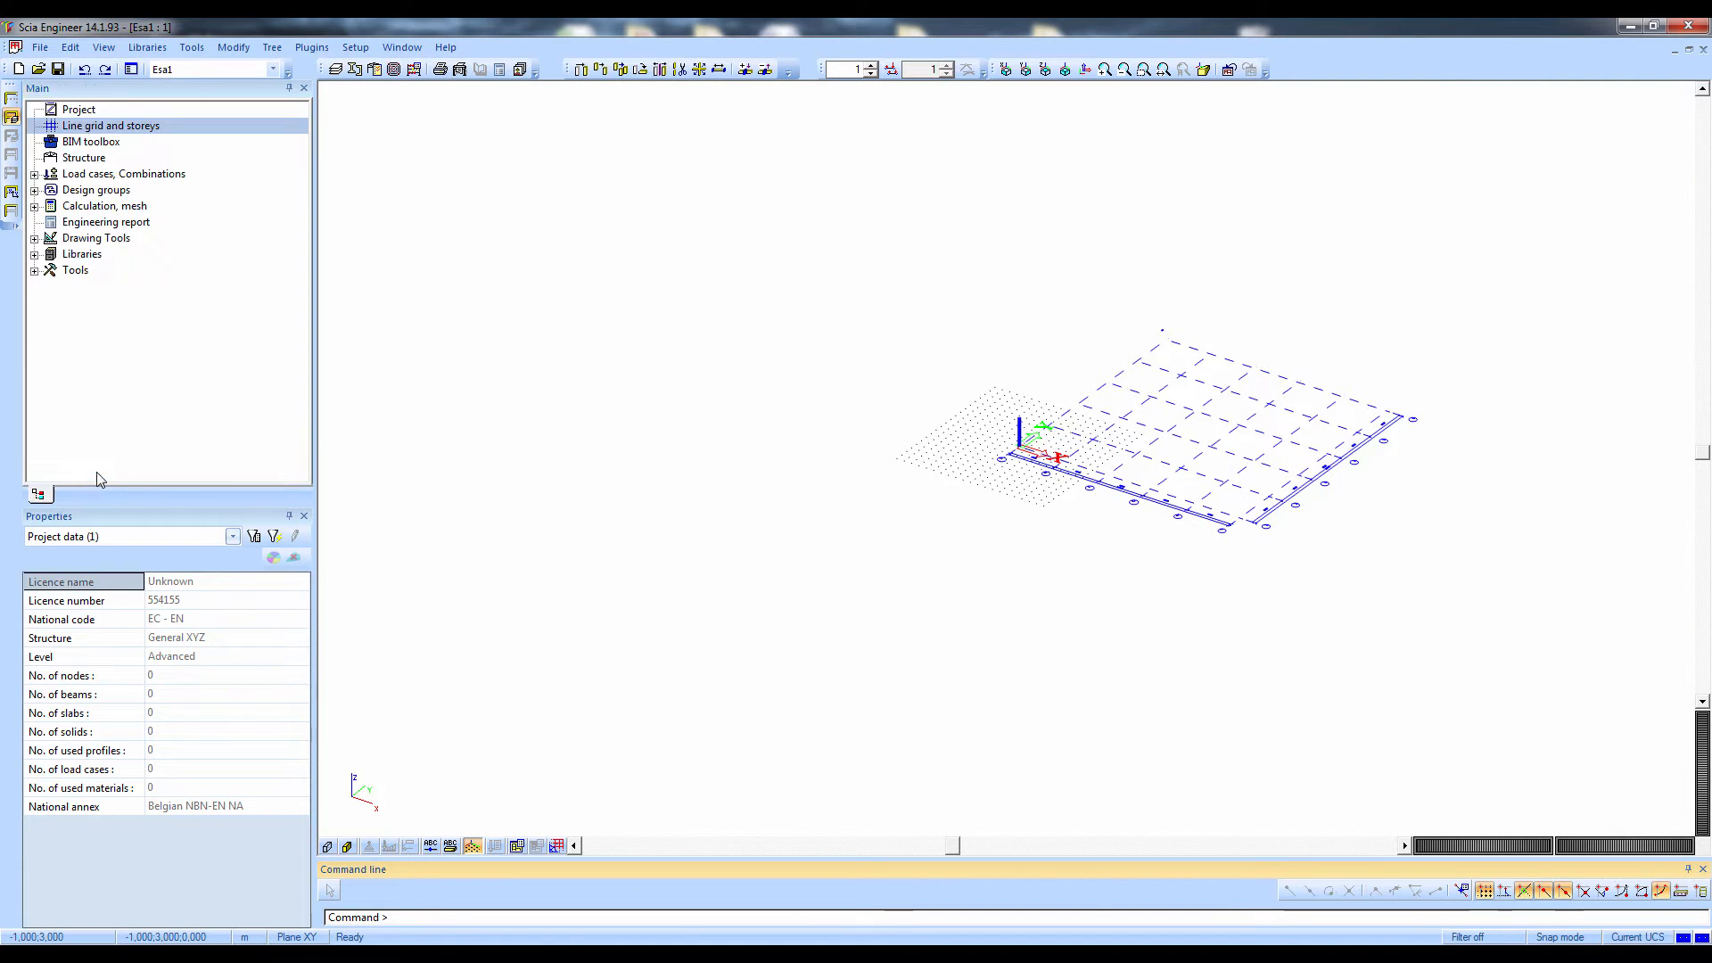
Open the Structure modelling service with the whole line grid in view
left_click(75, 159)
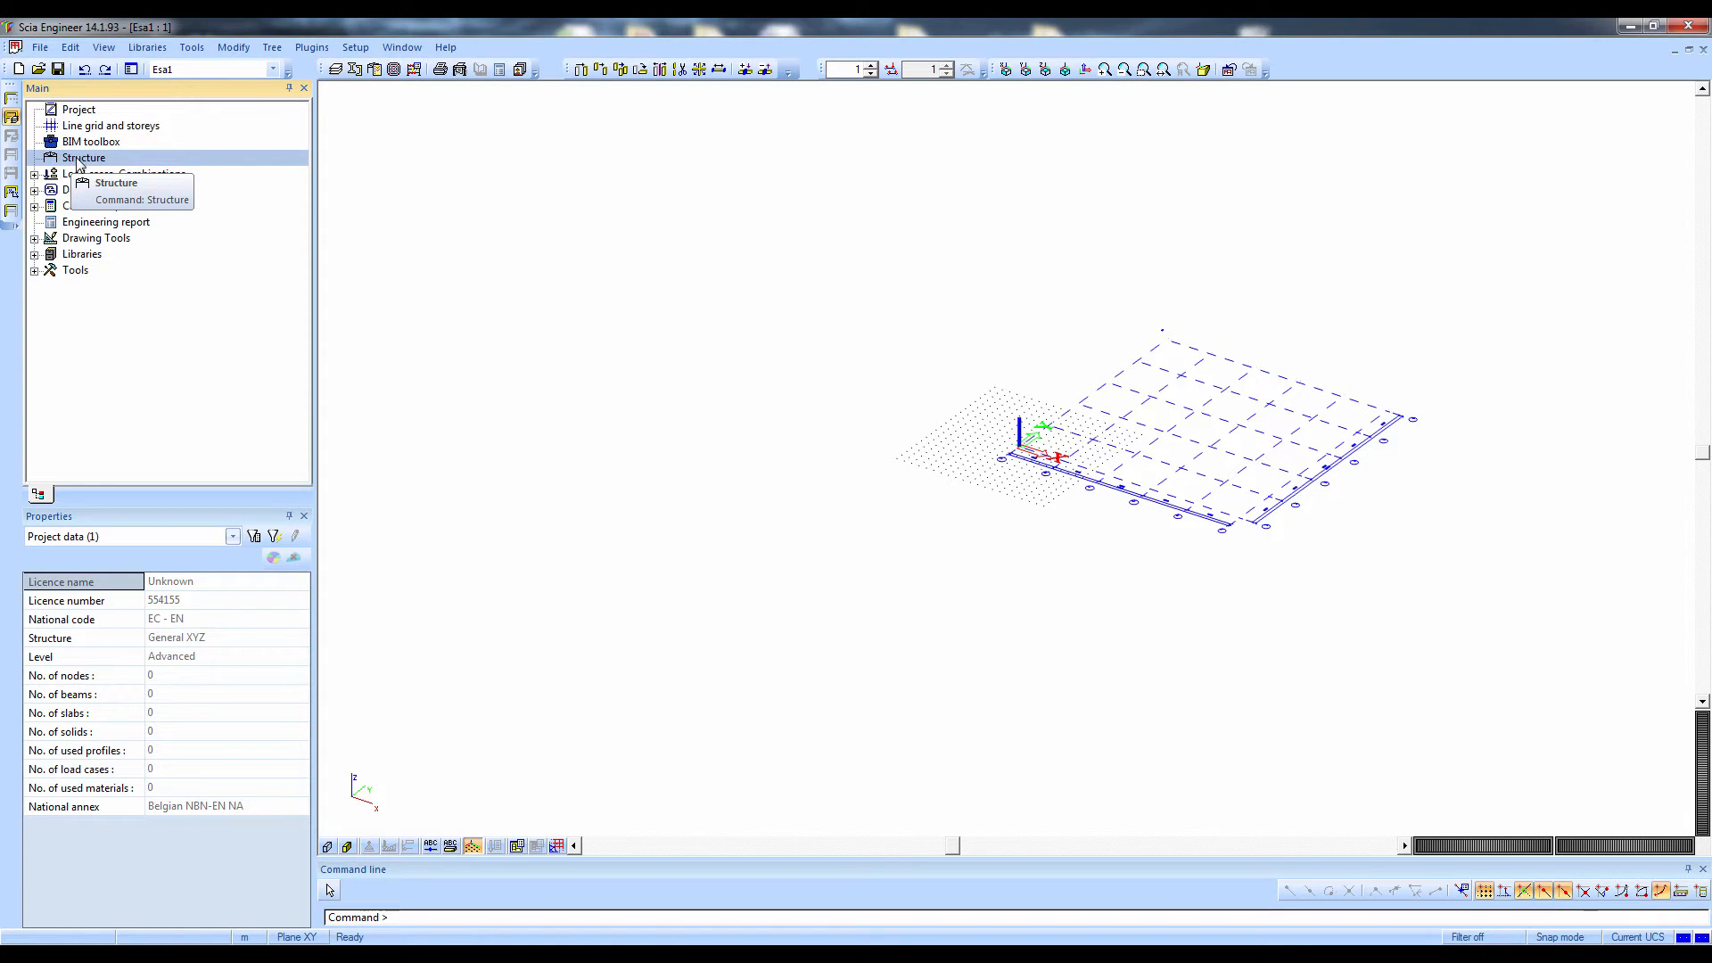
double_click(78, 160)
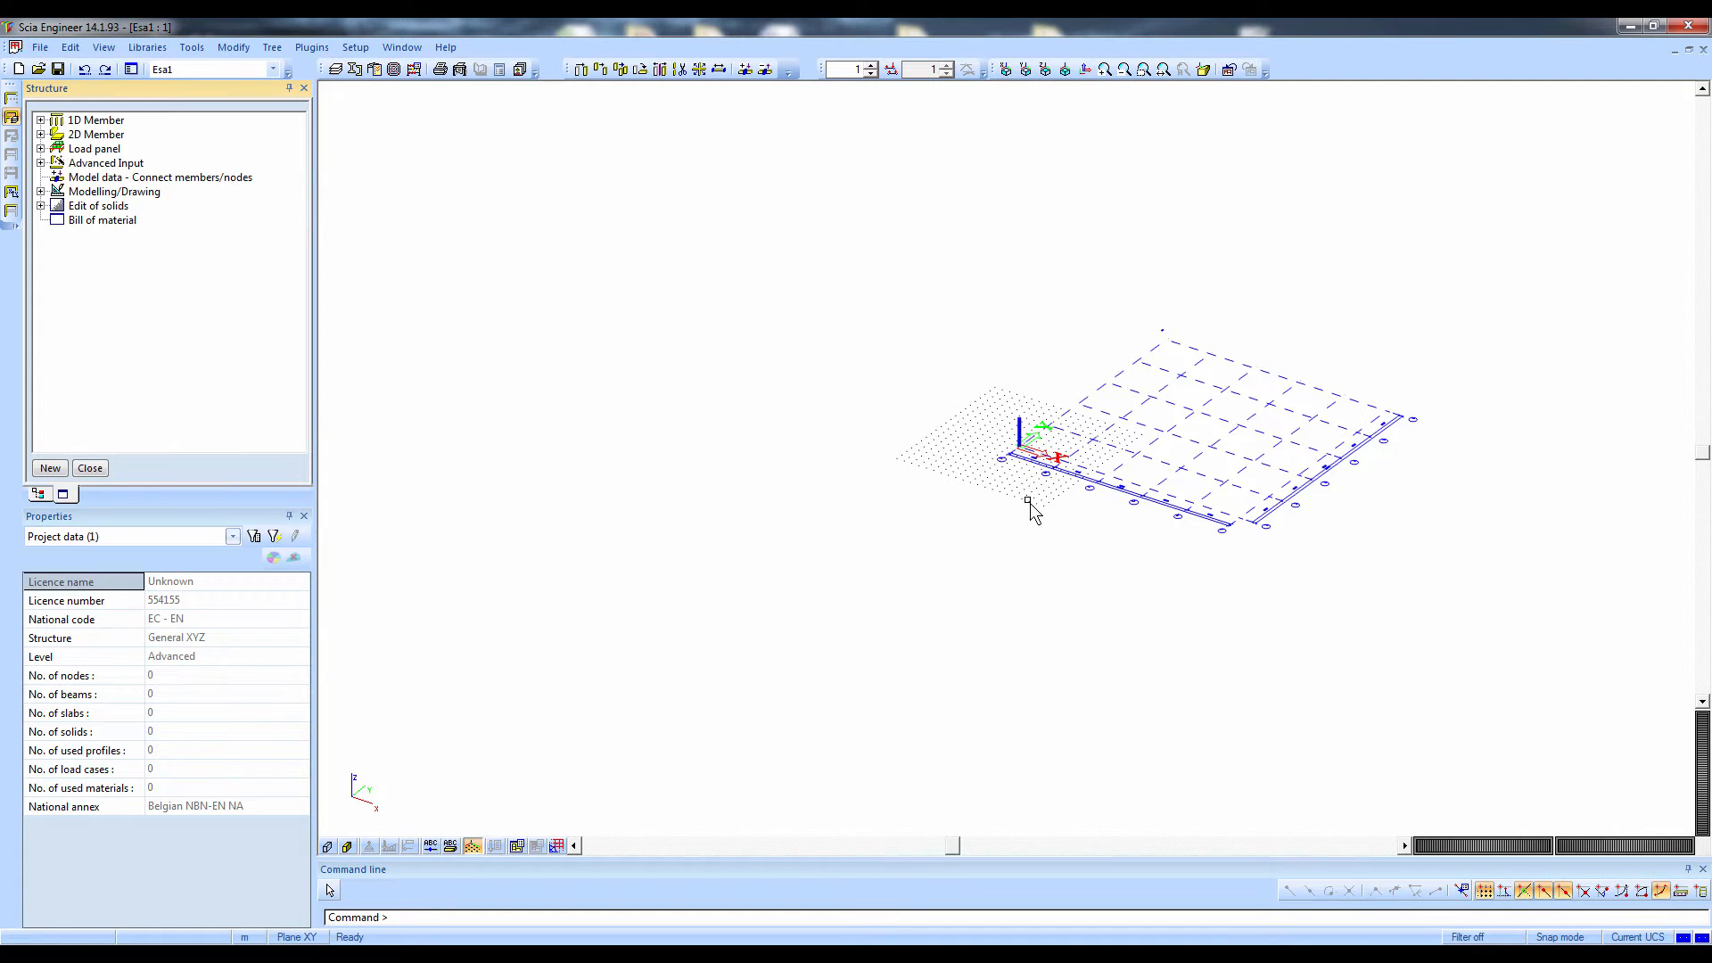
middle_click_drag(1027, 498, 580, 526)
scroll(790, 483, "up", 2)
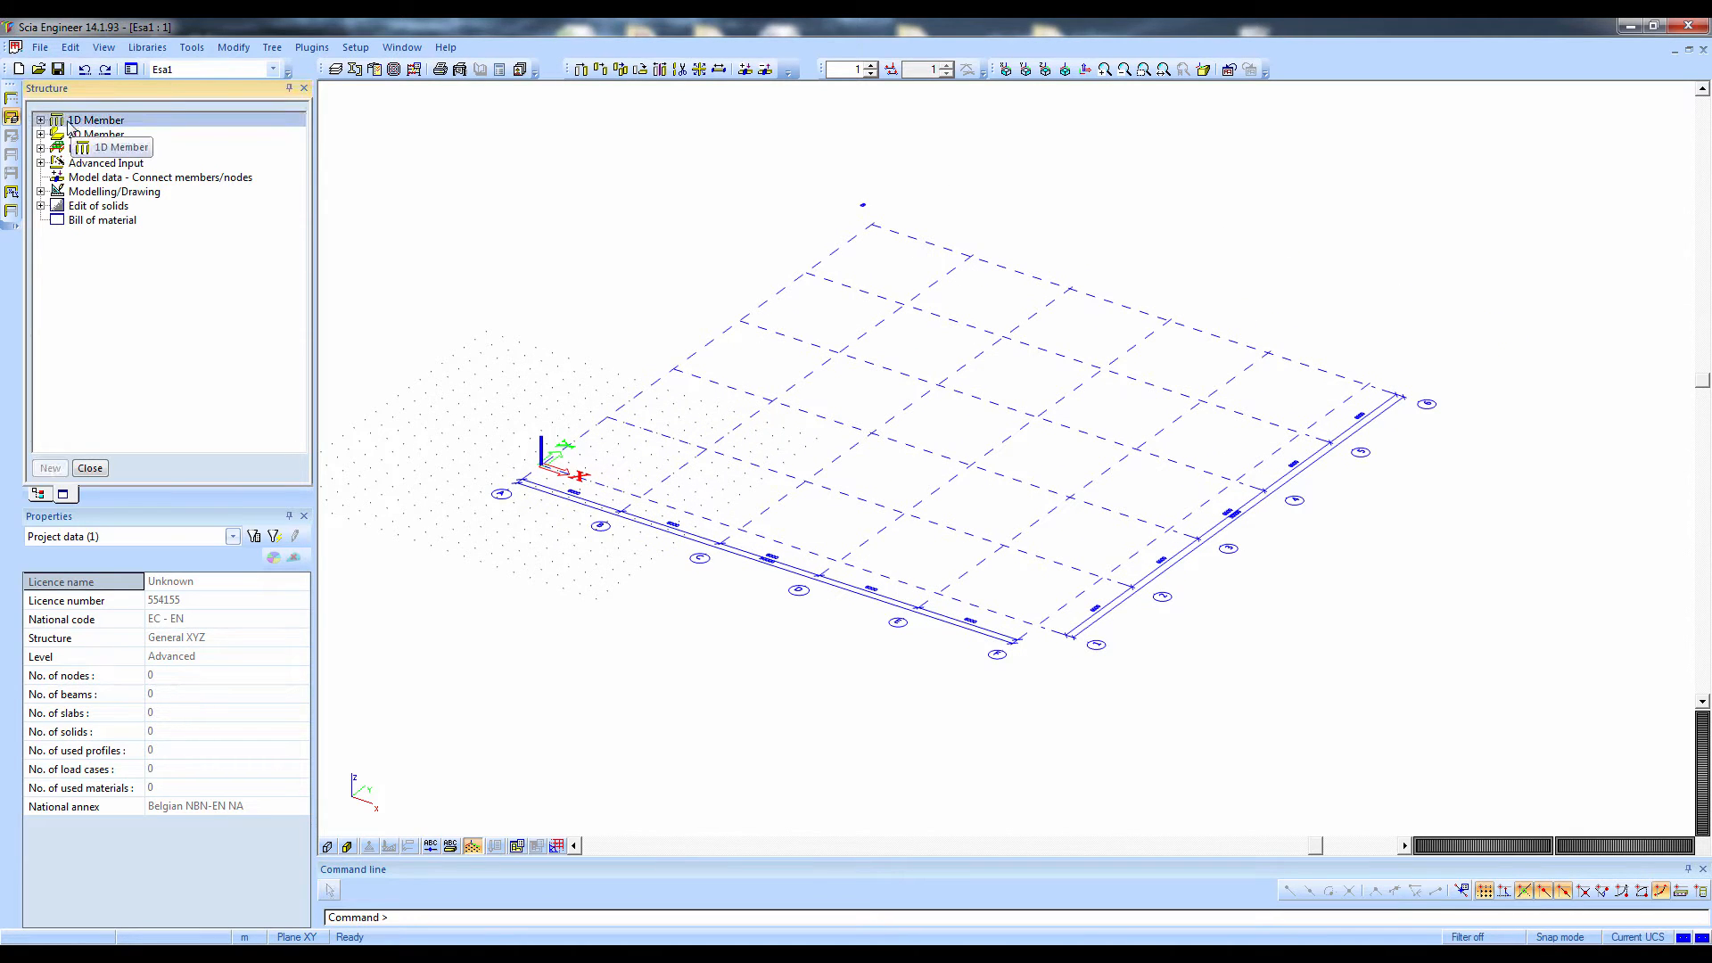
Examine the 1D member, 2D member, load panel and advanced input options available in the Structure service
left_click(40, 121)
left_click(41, 120)
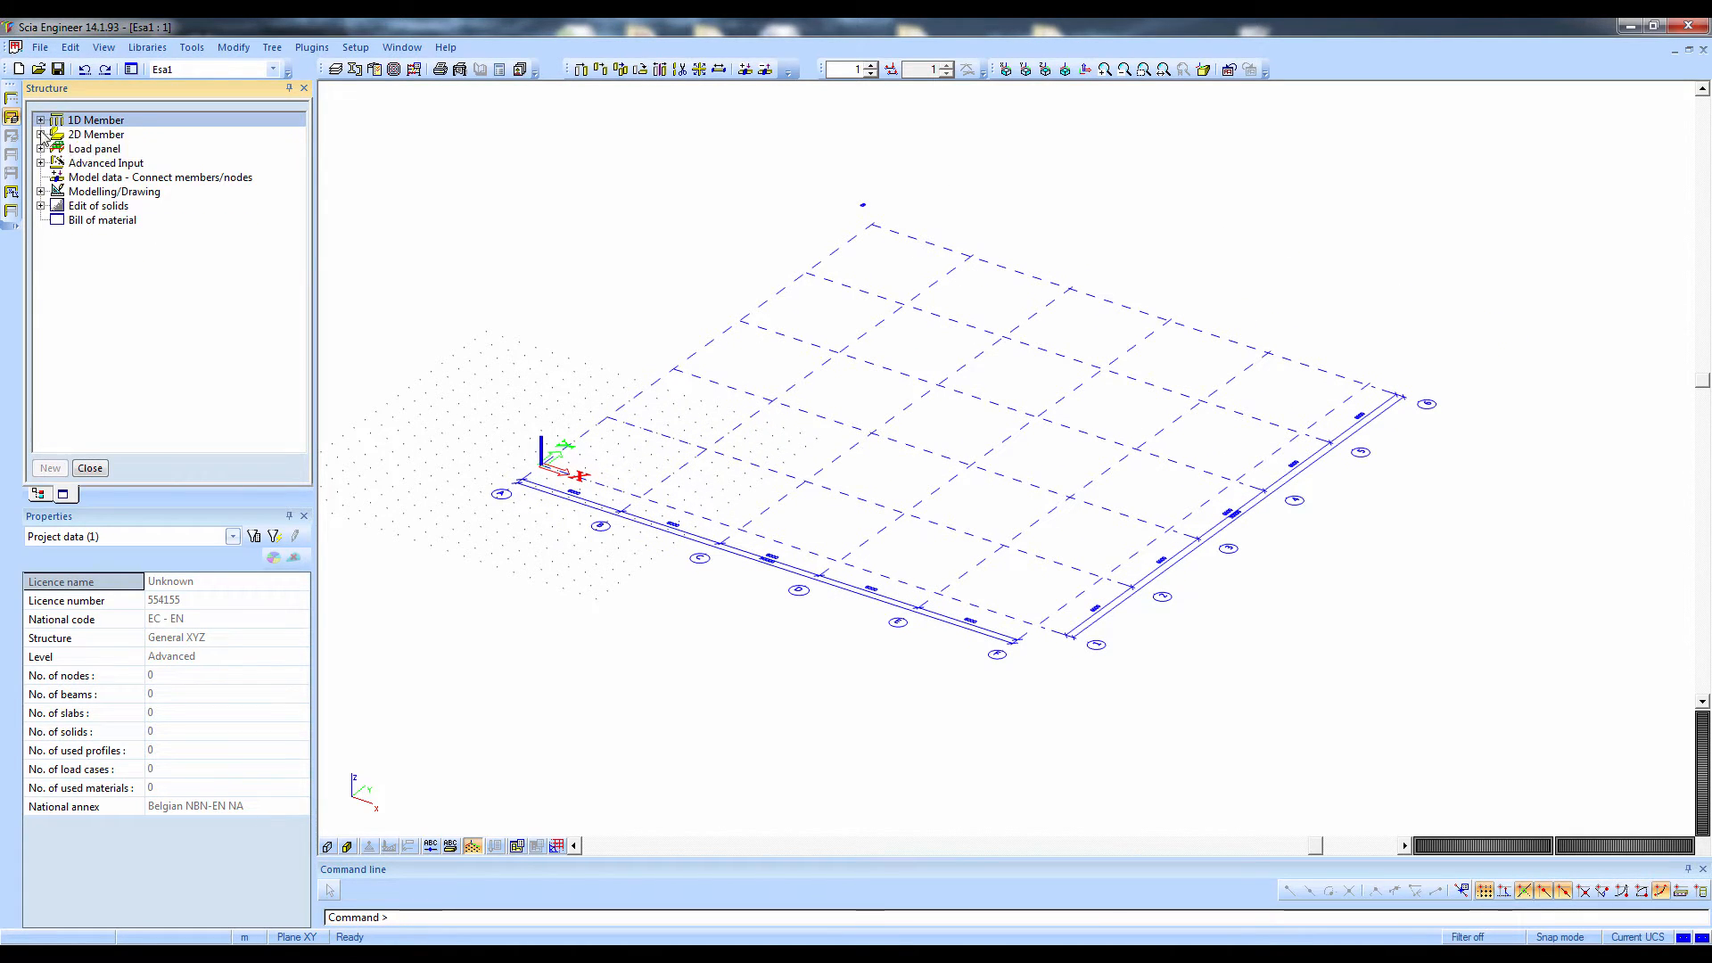
left_click(41, 135)
left_click(40, 135)
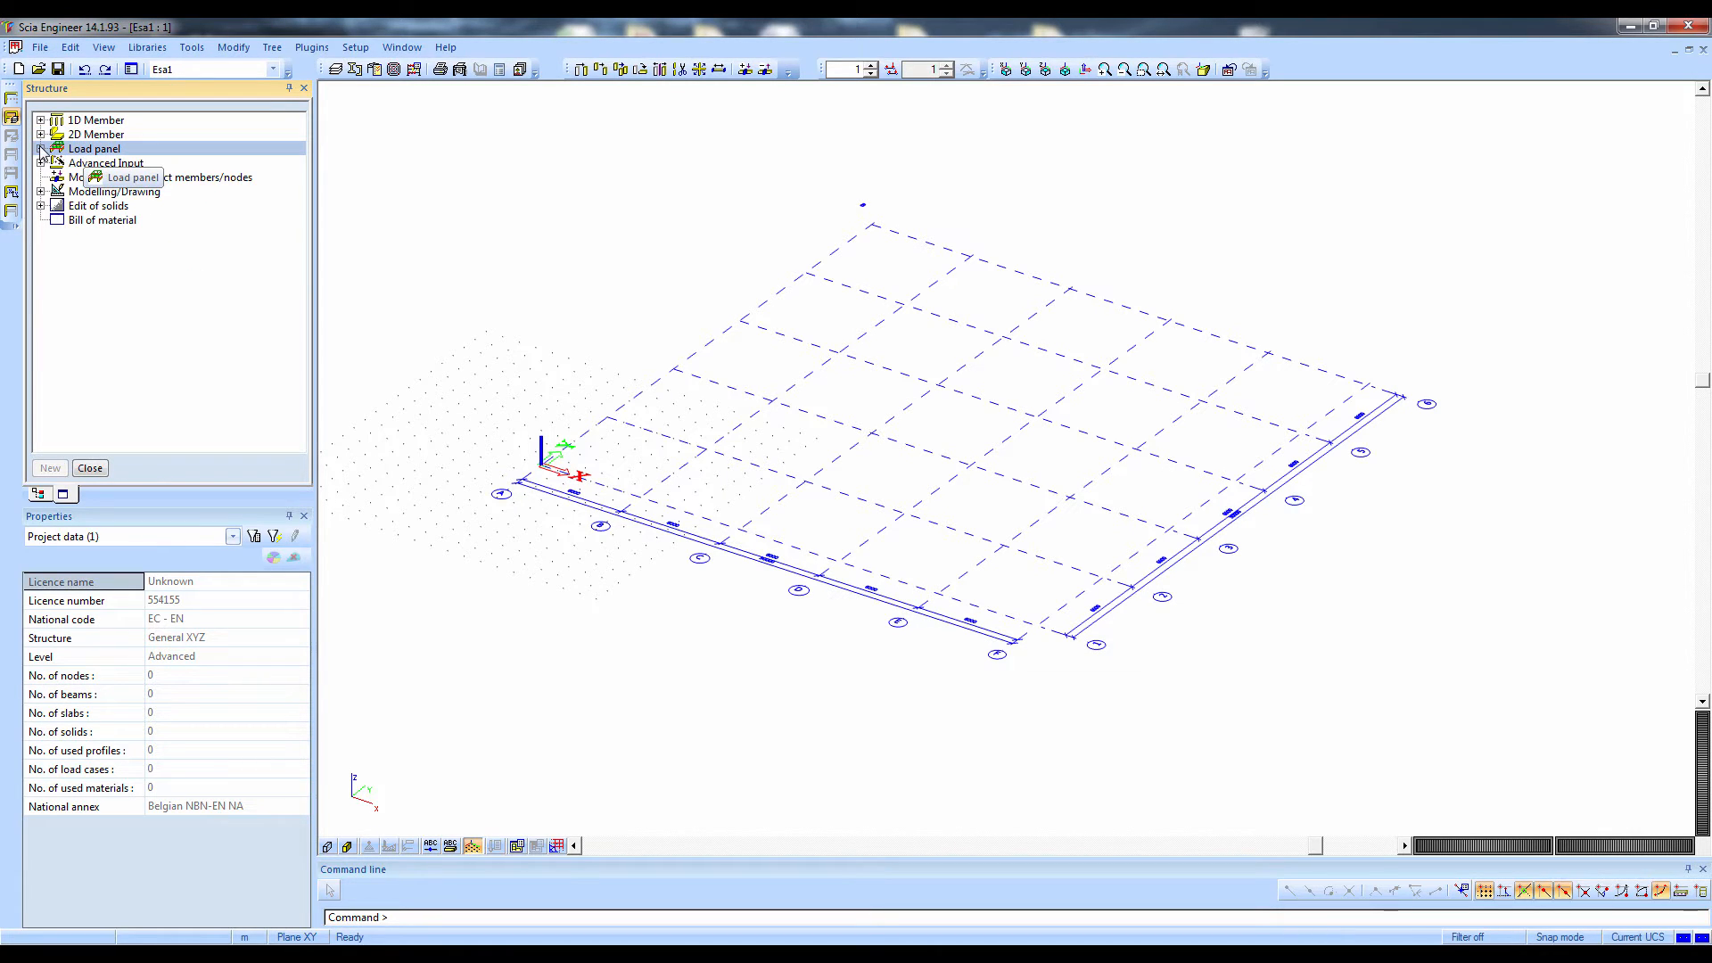
left_click(40, 149)
left_click(40, 149)
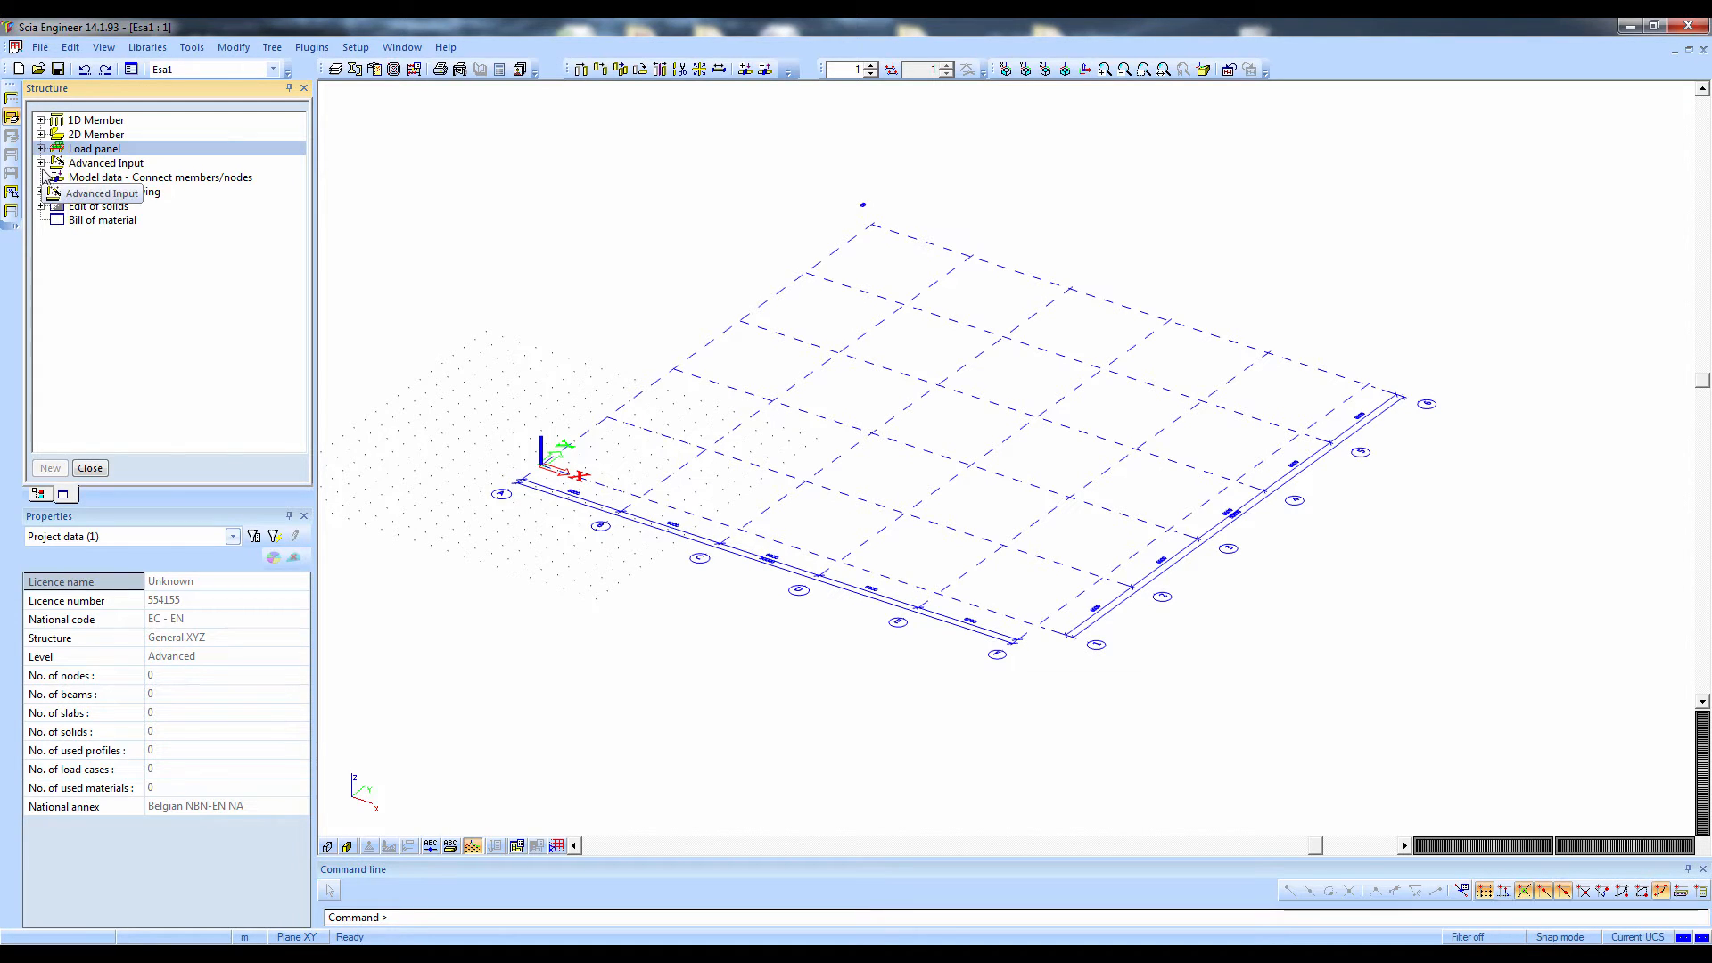
left_click(81, 168)
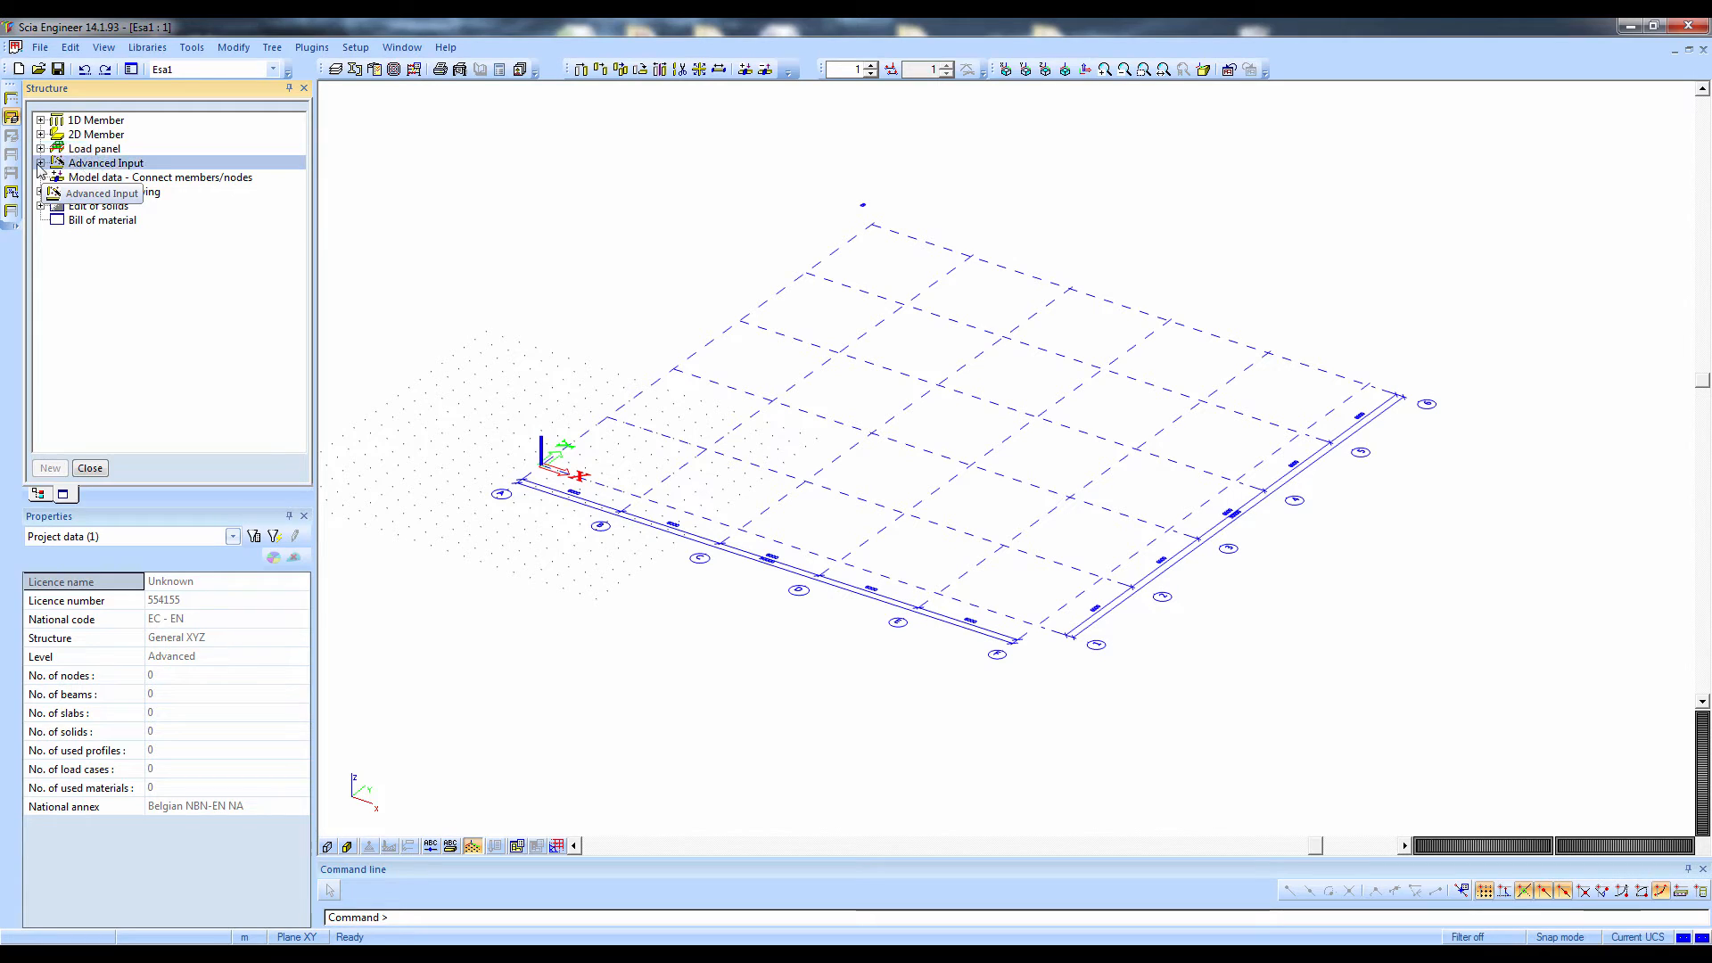
left_click(139, 181)
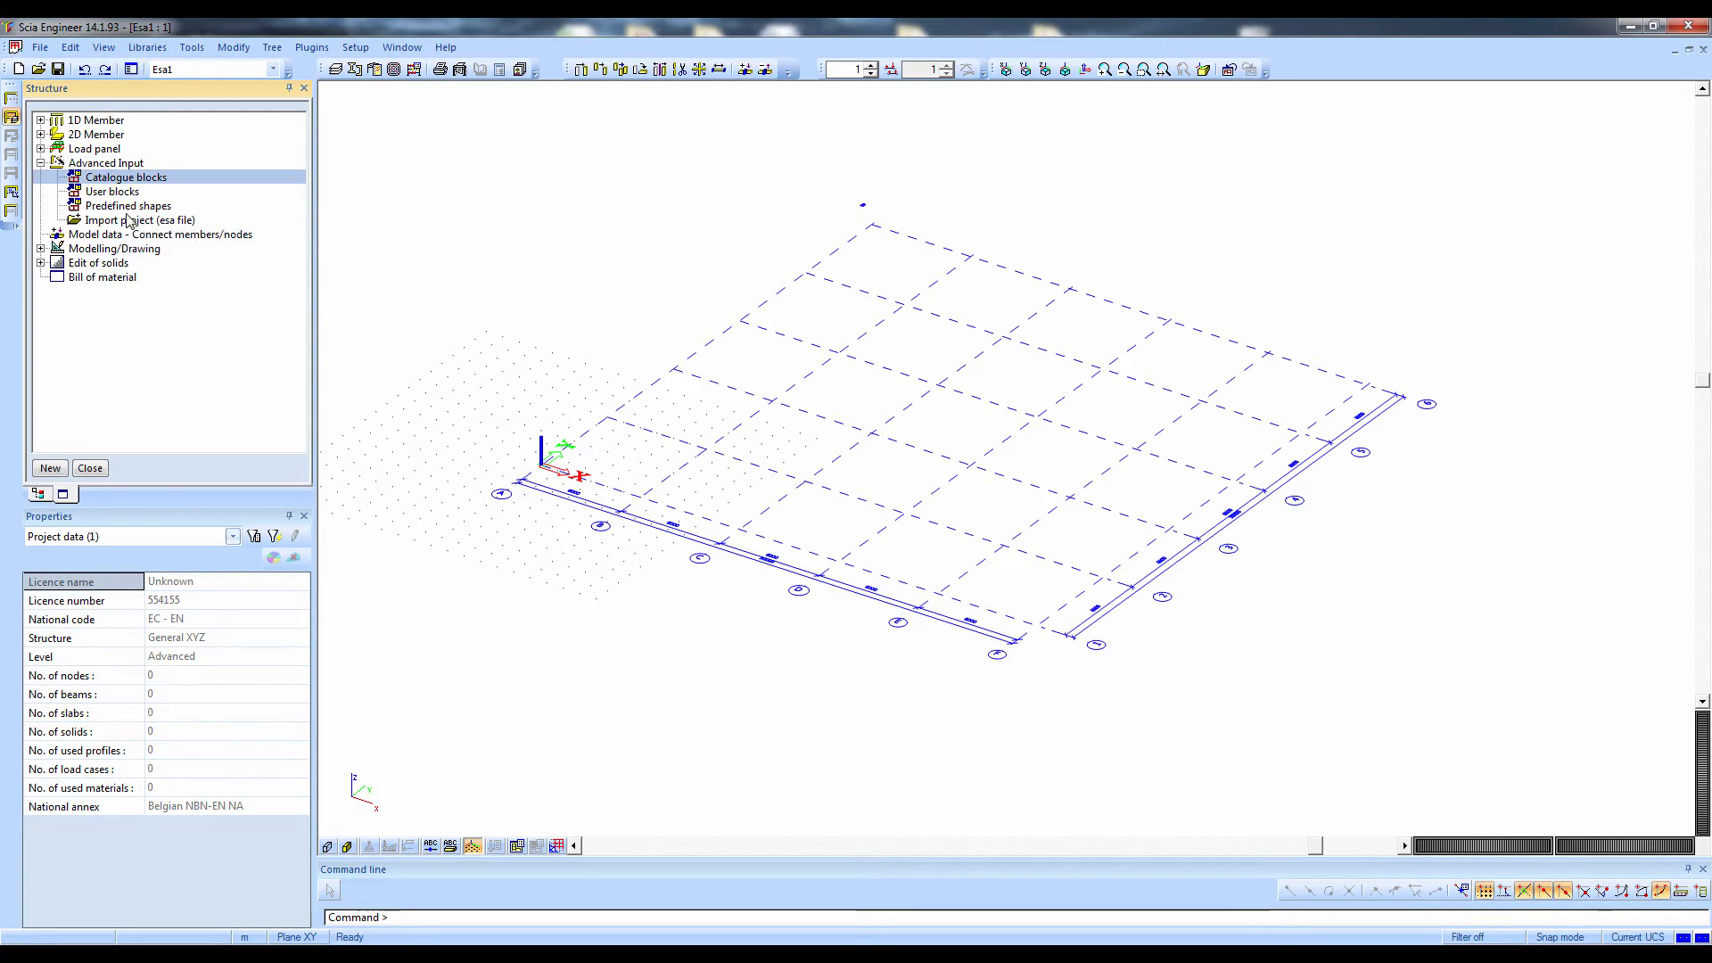
left_click(126, 221)
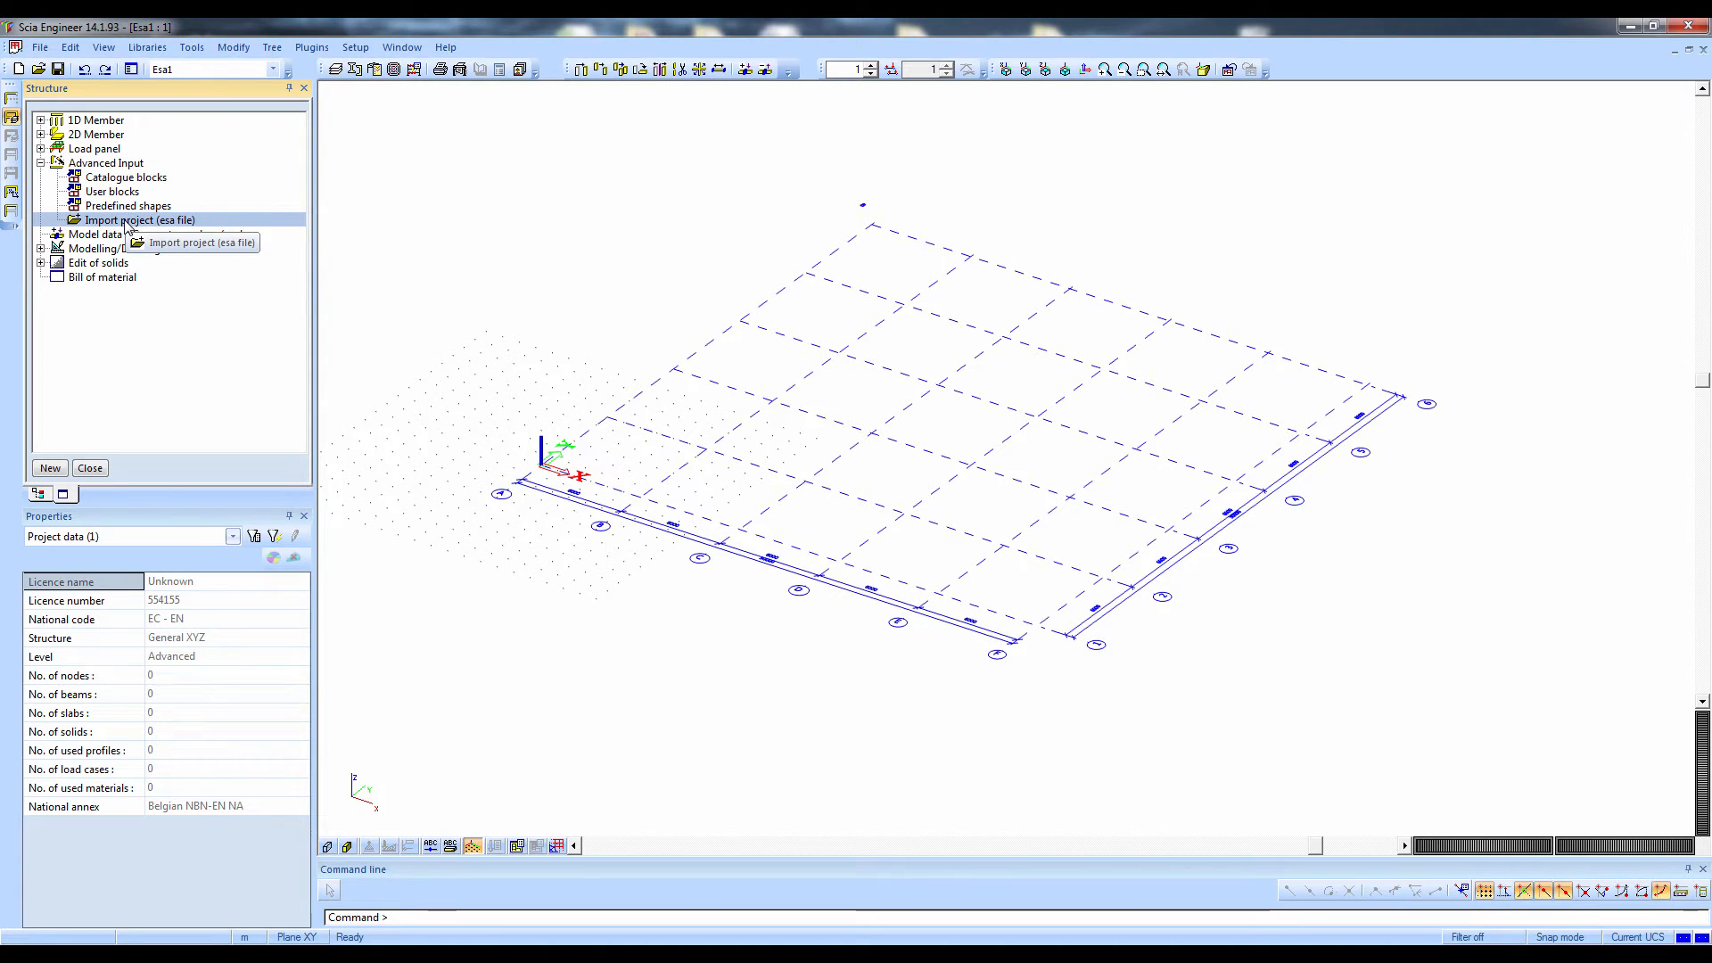
left_click(93, 239)
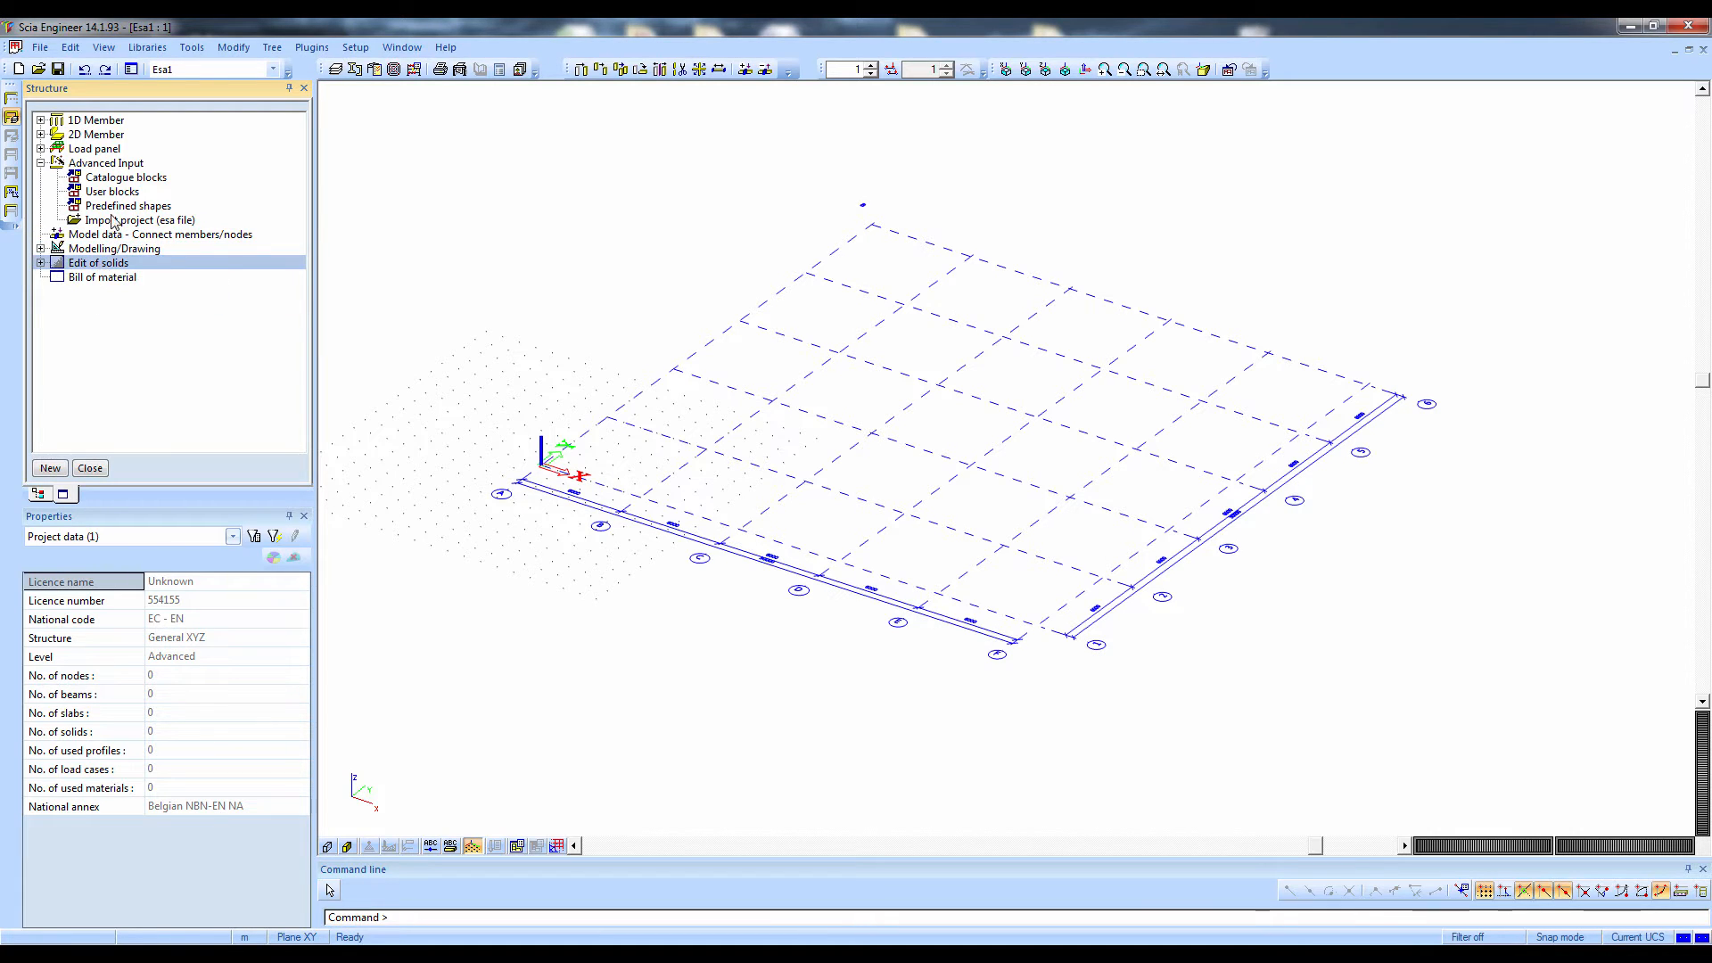
Start a new 2D plate member in C25/30 with a thickness of 300 mm and confirm its properties
left_click(73, 121)
left_click(46, 135)
left_click(41, 135)
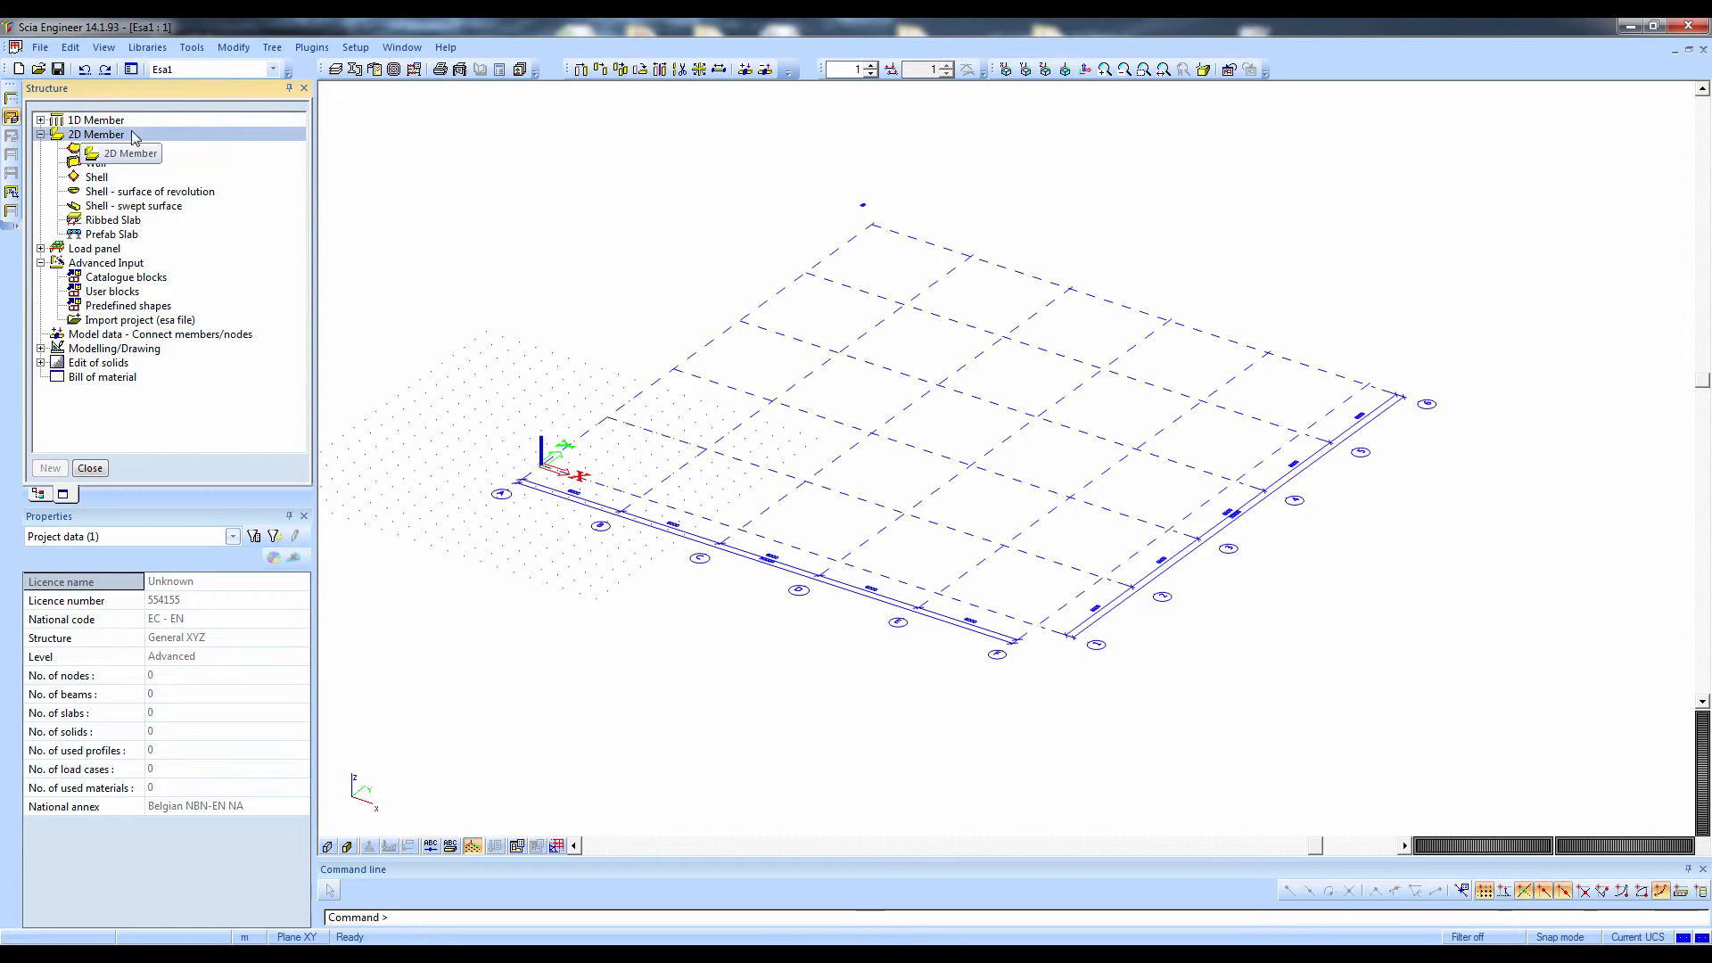
left_click(122, 150)
double_click(122, 157)
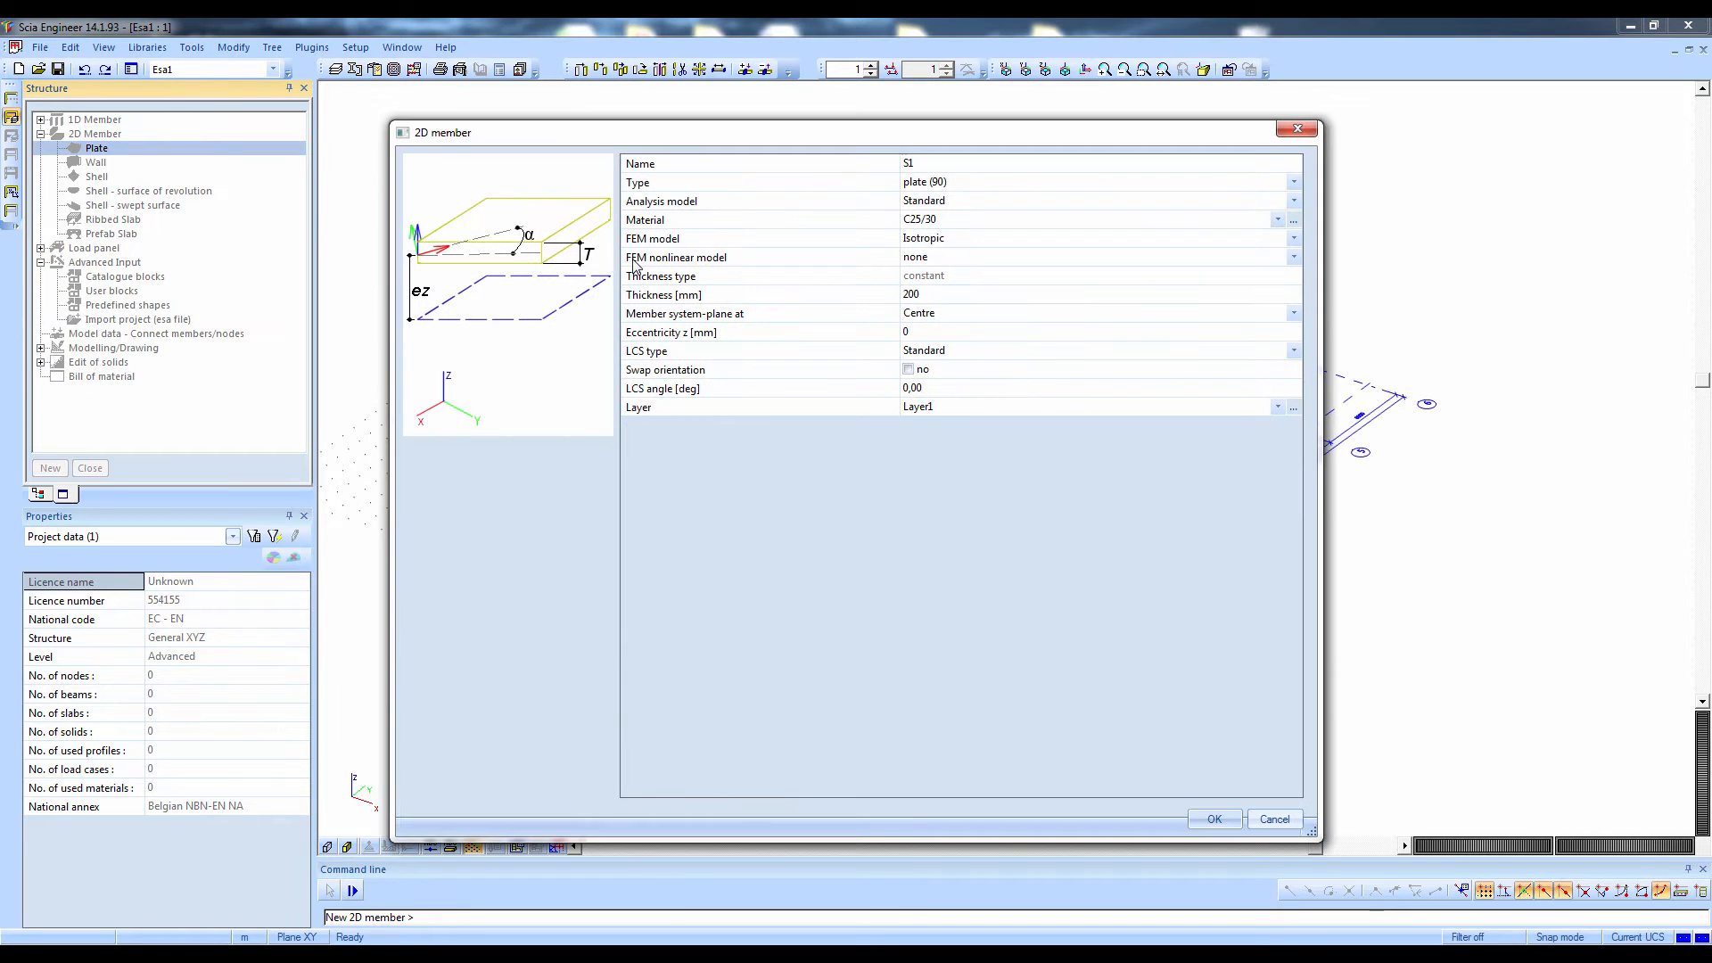
left_click(933, 221)
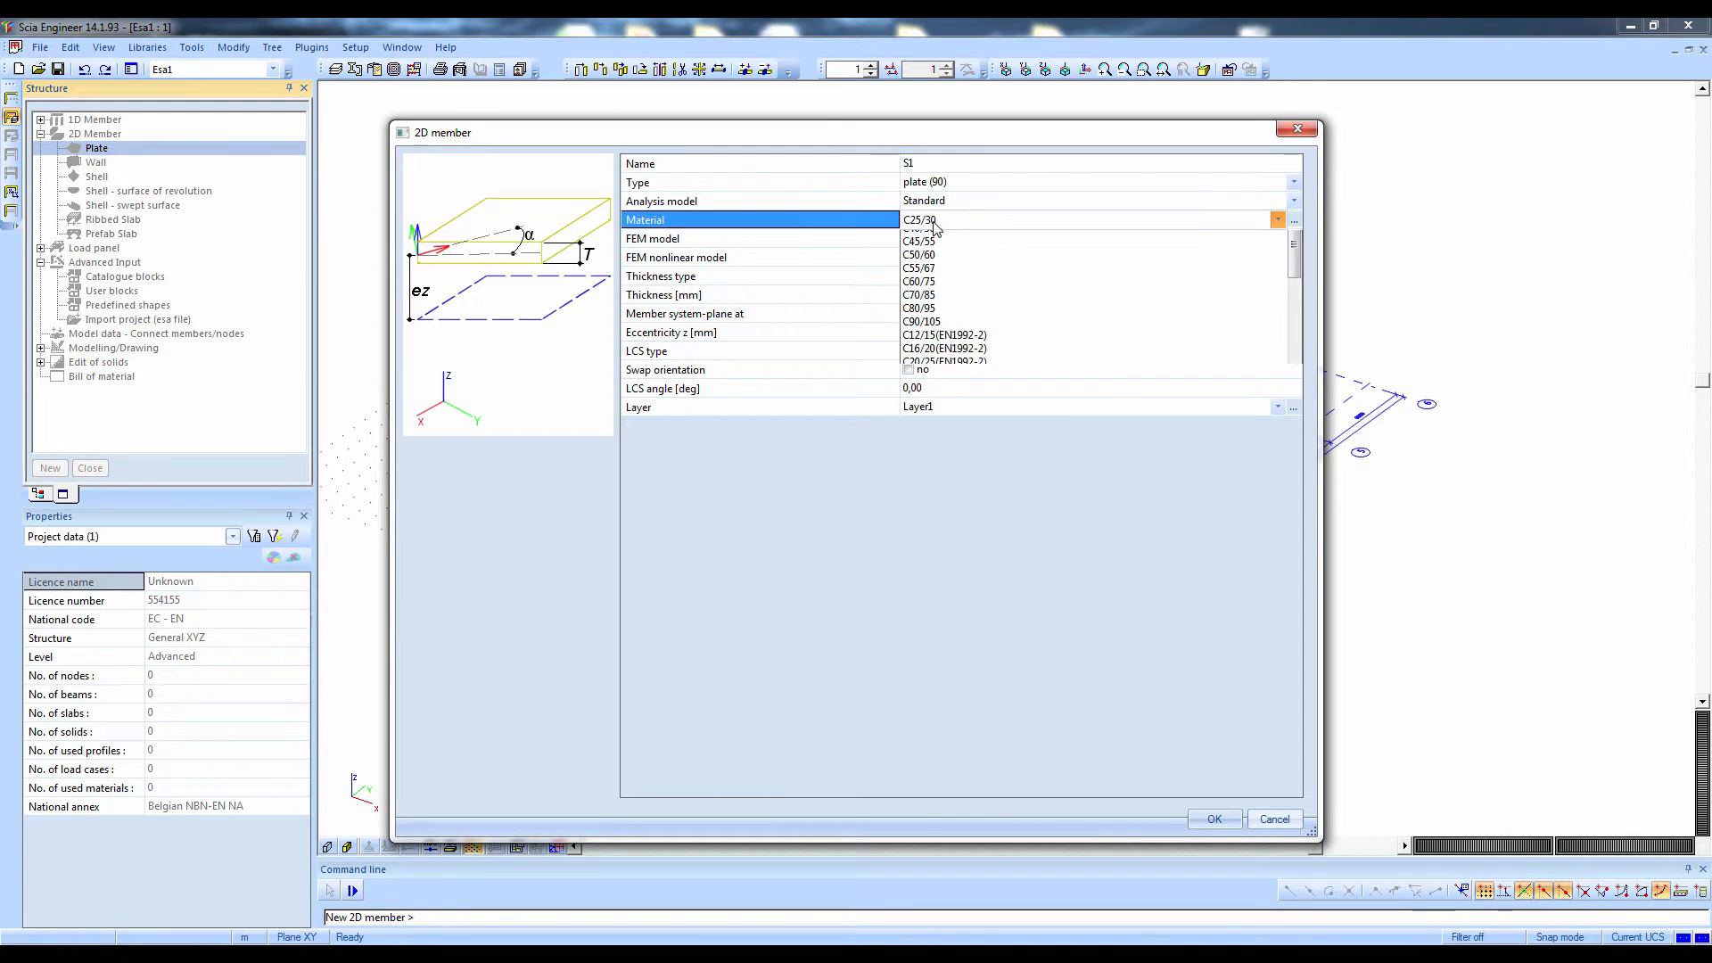
left_click(934, 221)
left_click(926, 295)
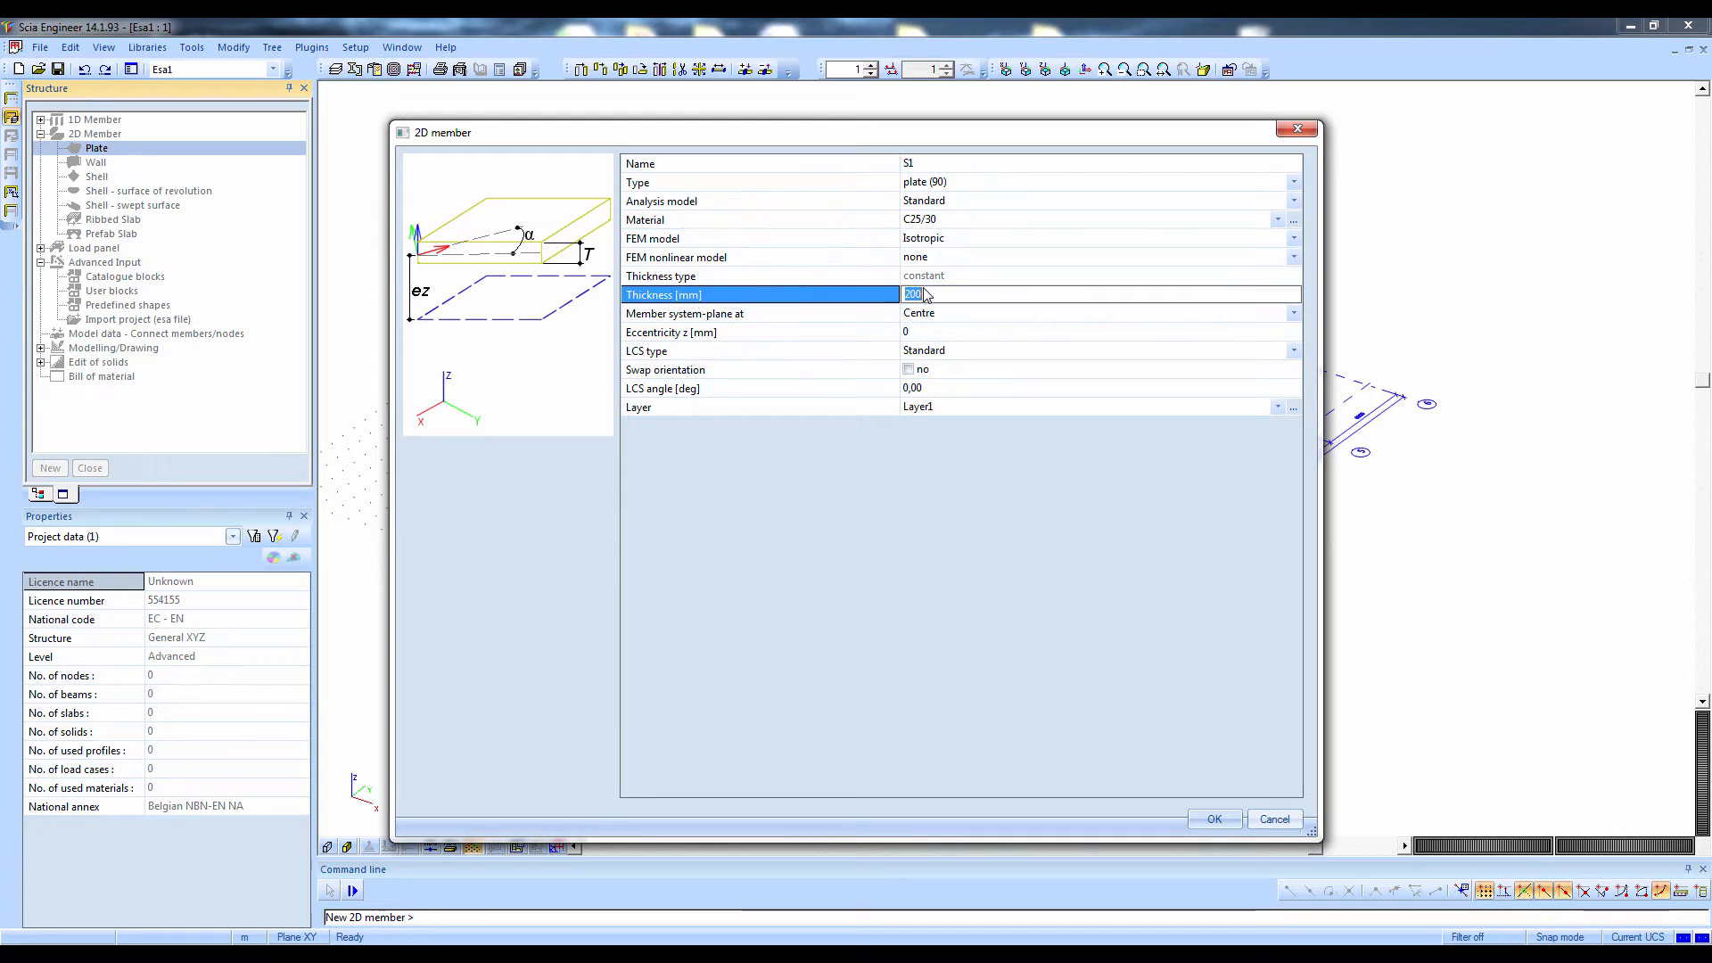
type("300")
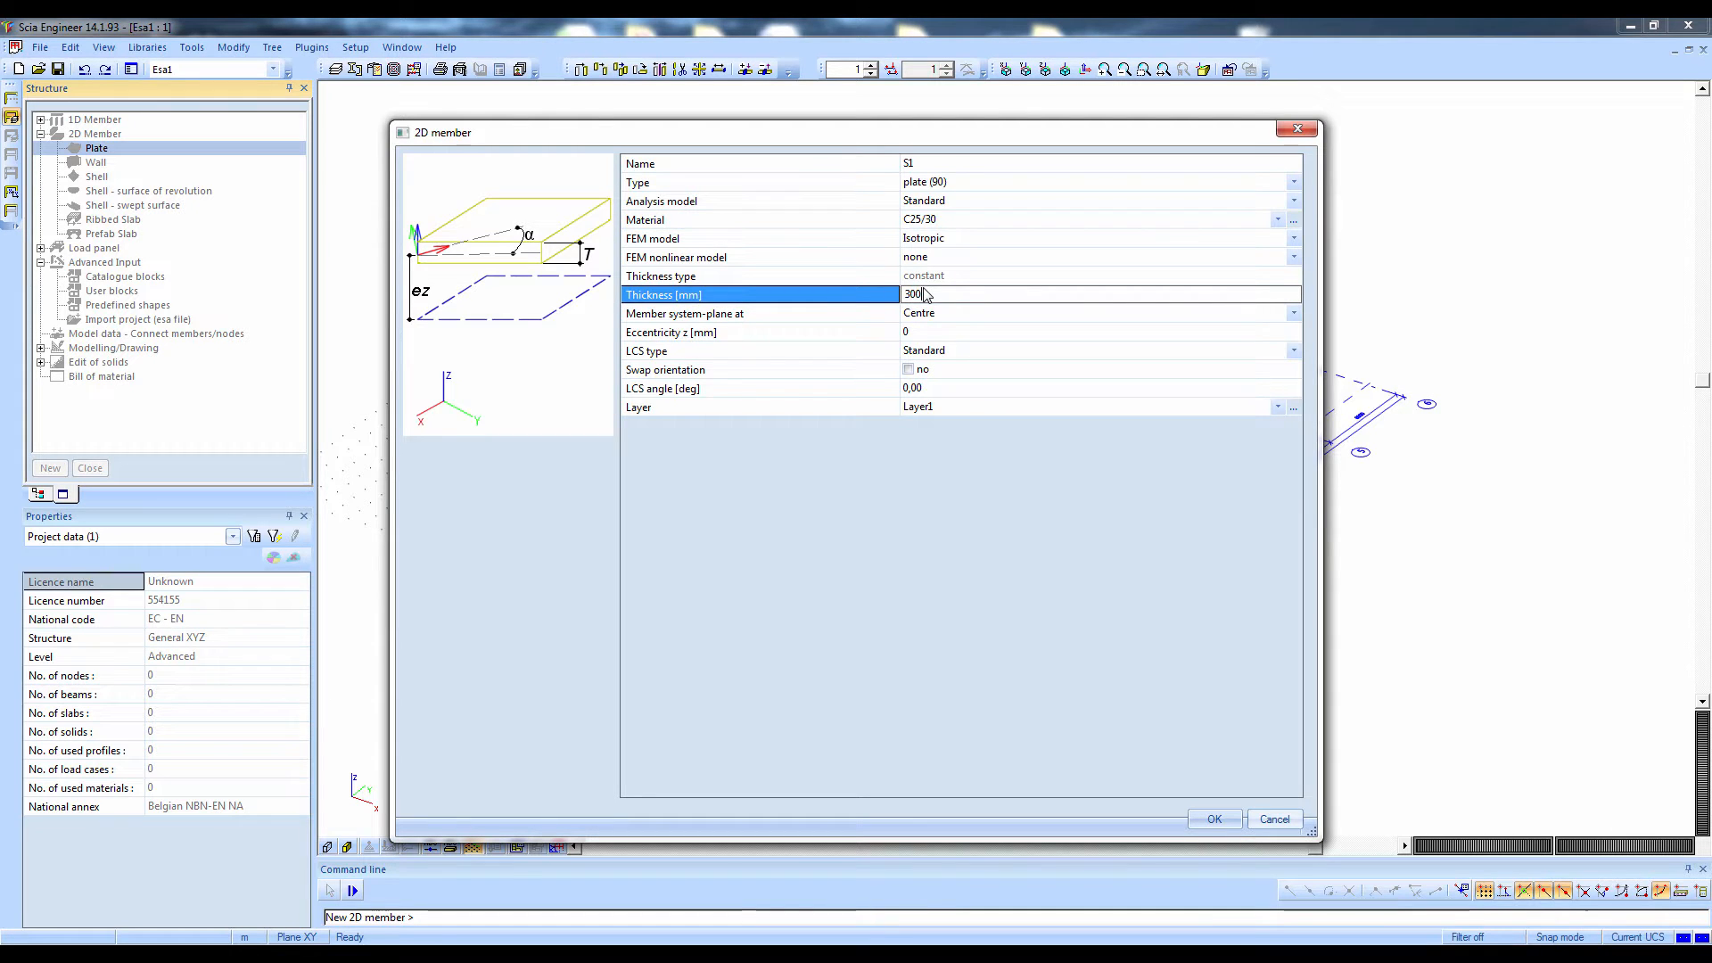
left_click(1213, 816)
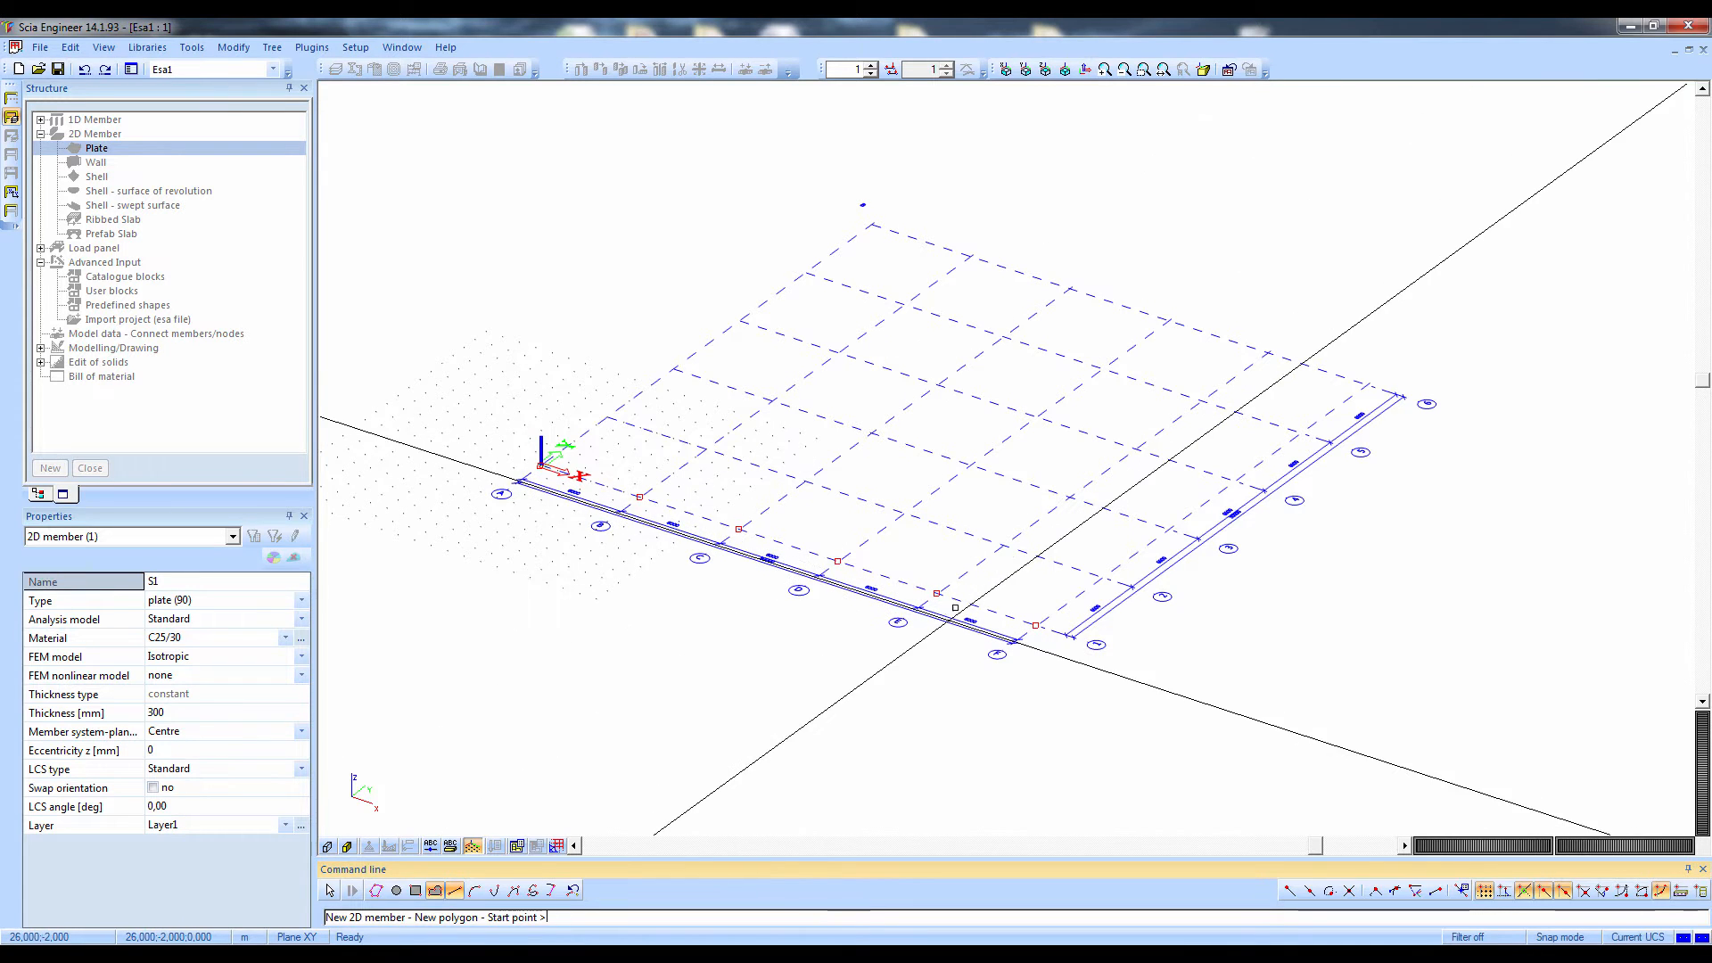
Draw the plate's first straight edges from grid intersection B1 through E1 and F2 to F3
left_click(640, 497)
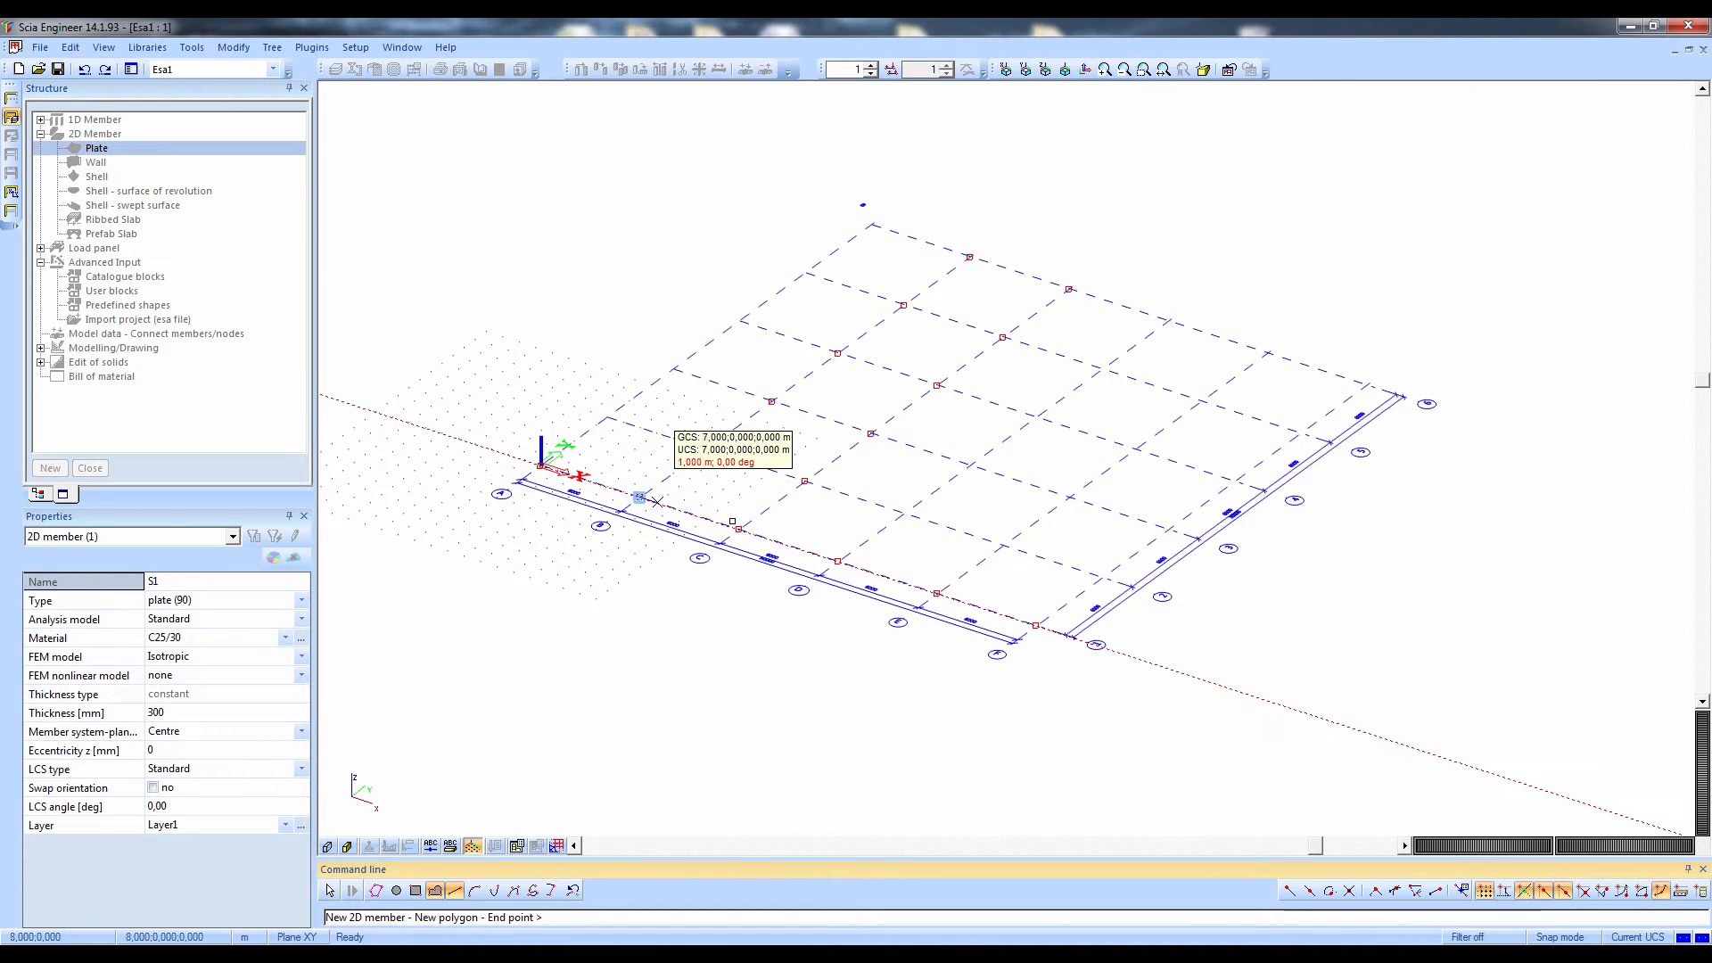
left_click(937, 592)
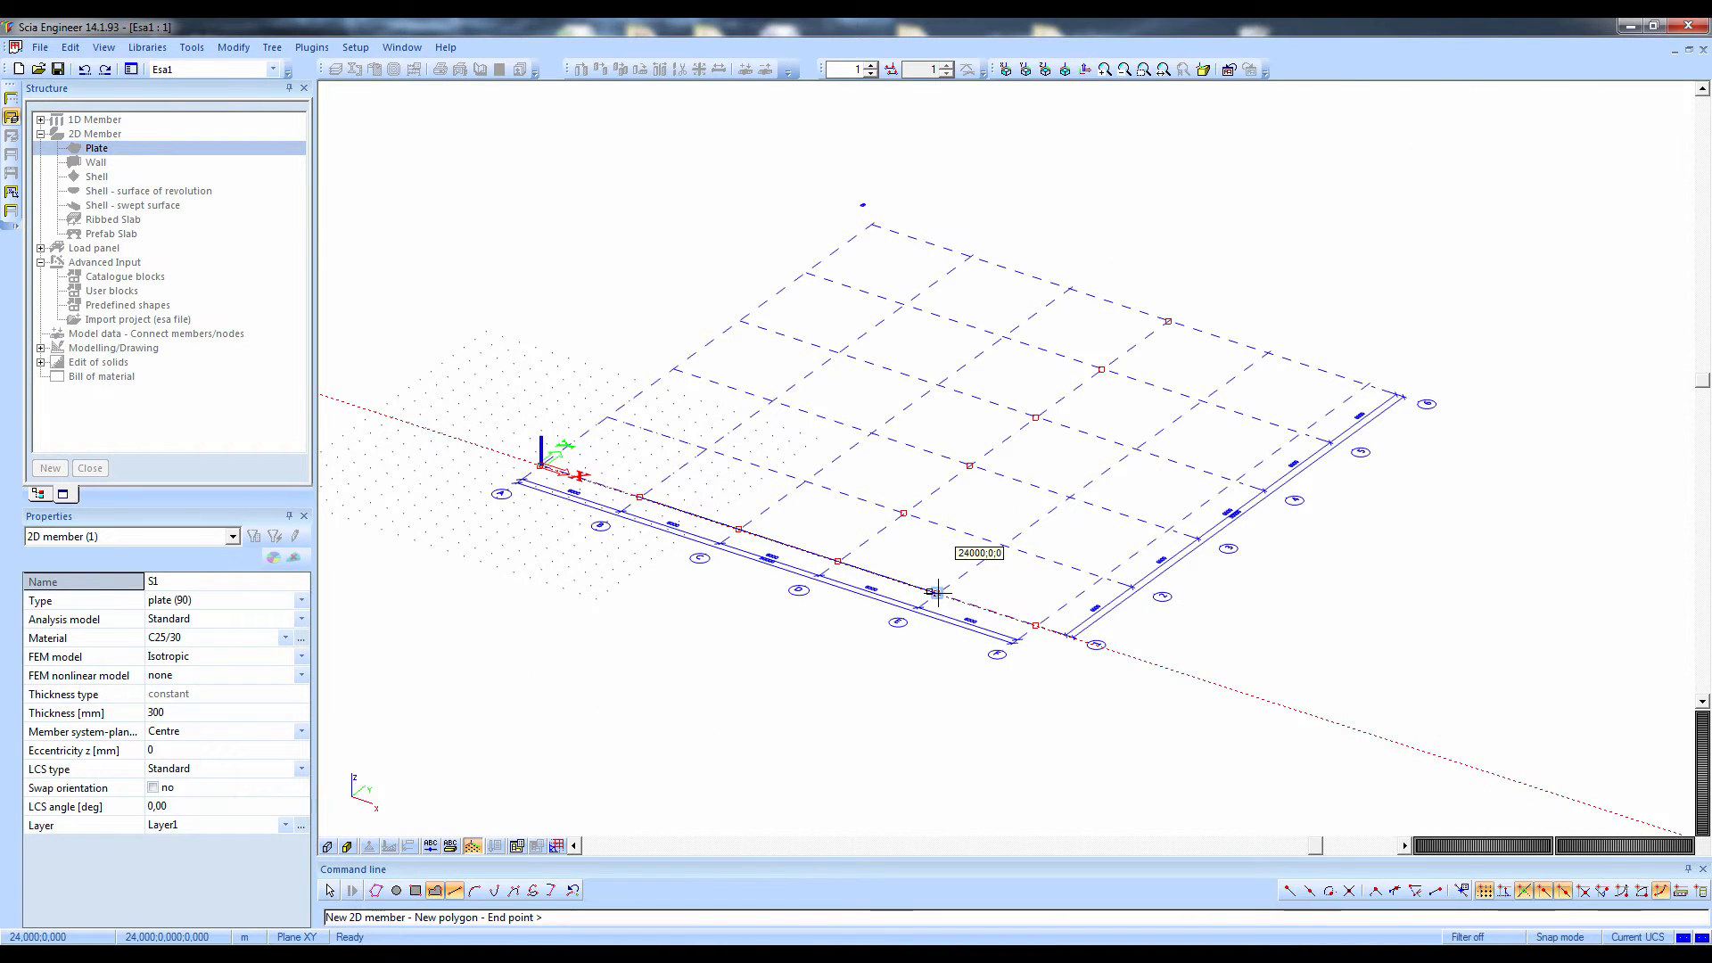
left_click(1103, 576)
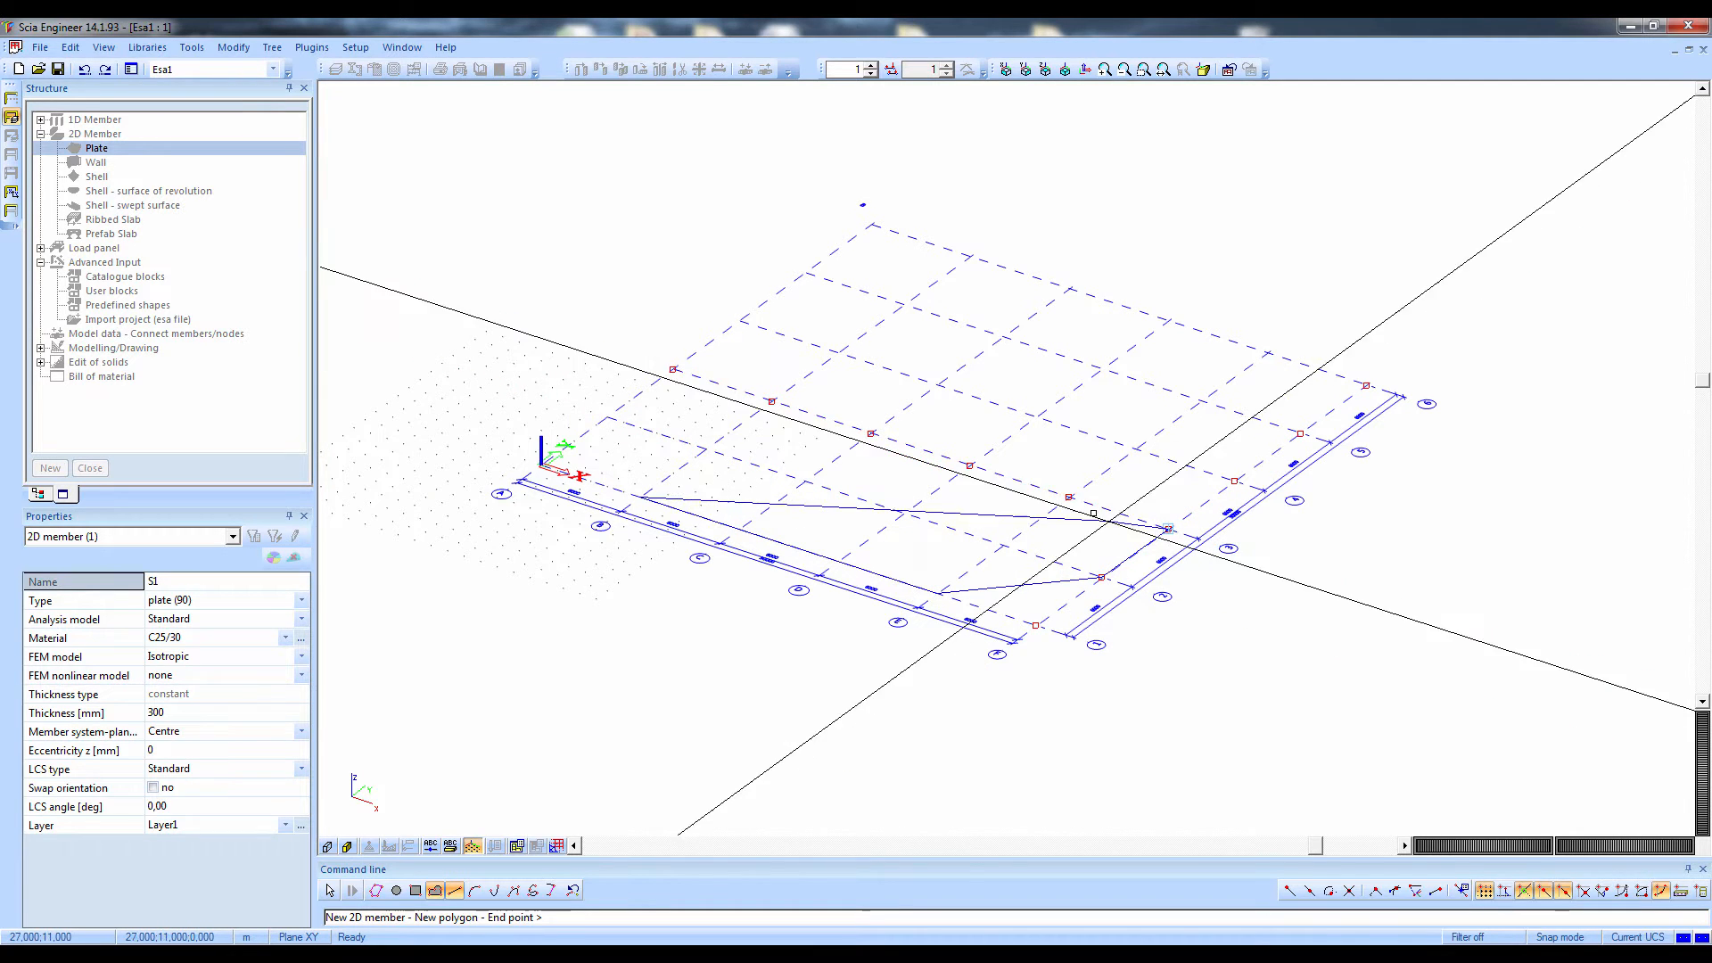
left_click(1097, 518)
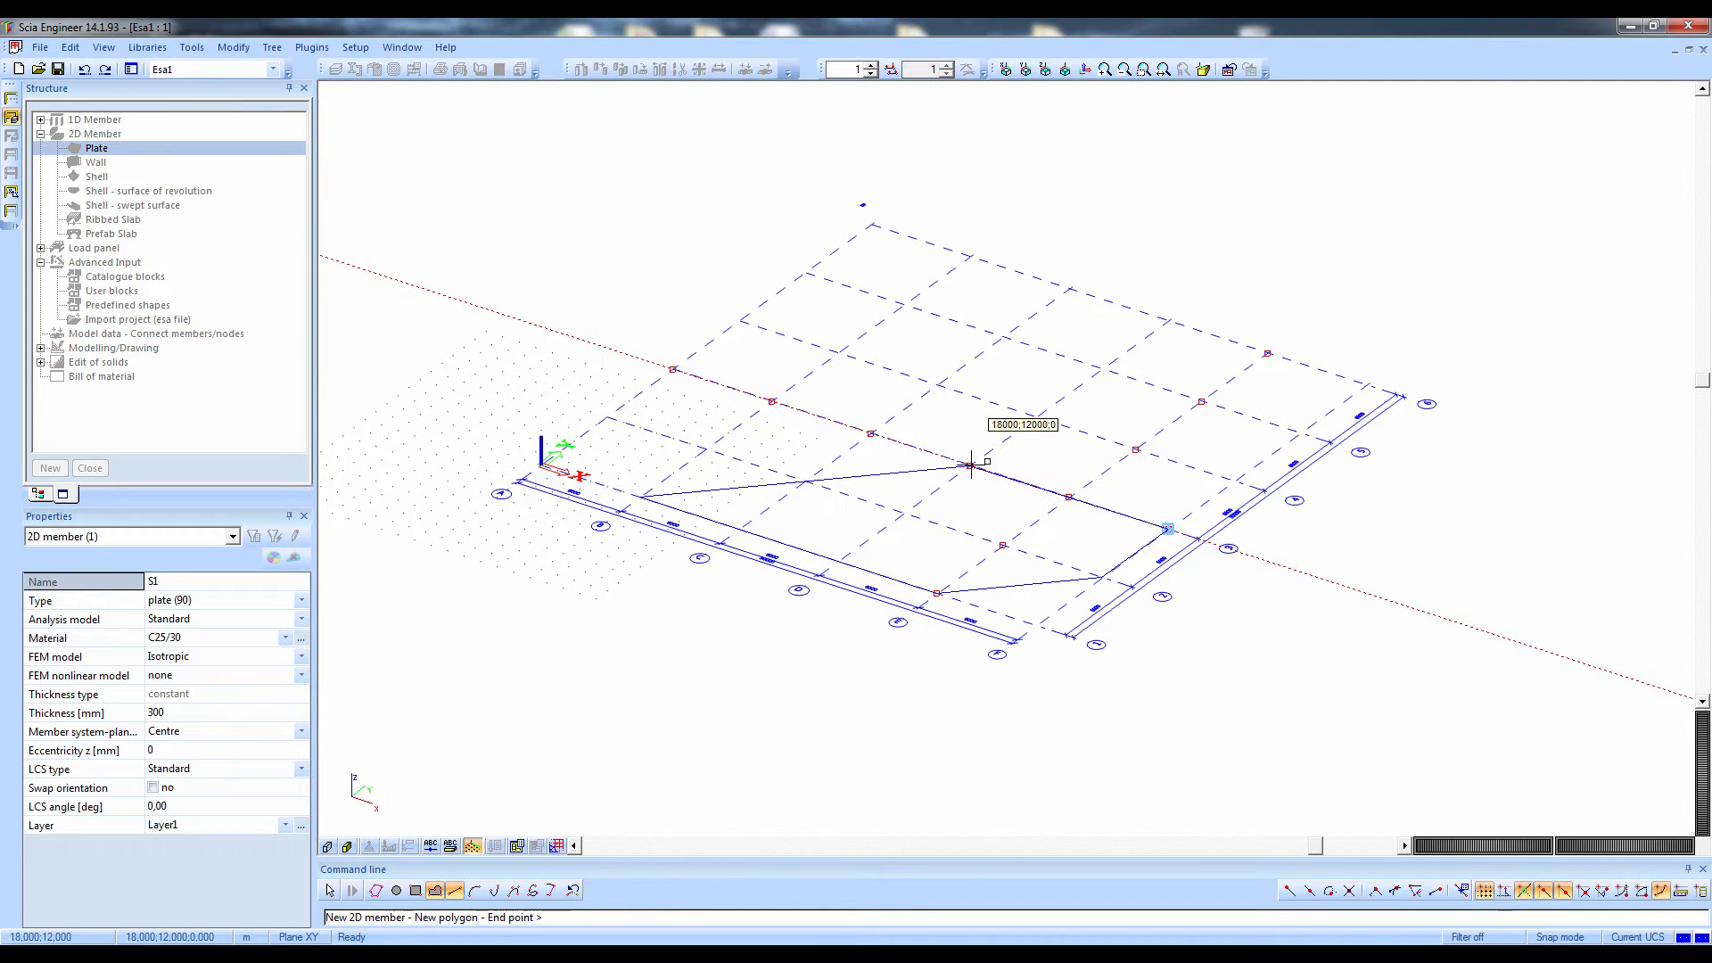
Continue the plate outline from F3 with a circular arc through grid intersection D4 to C6
left_click(475, 891)
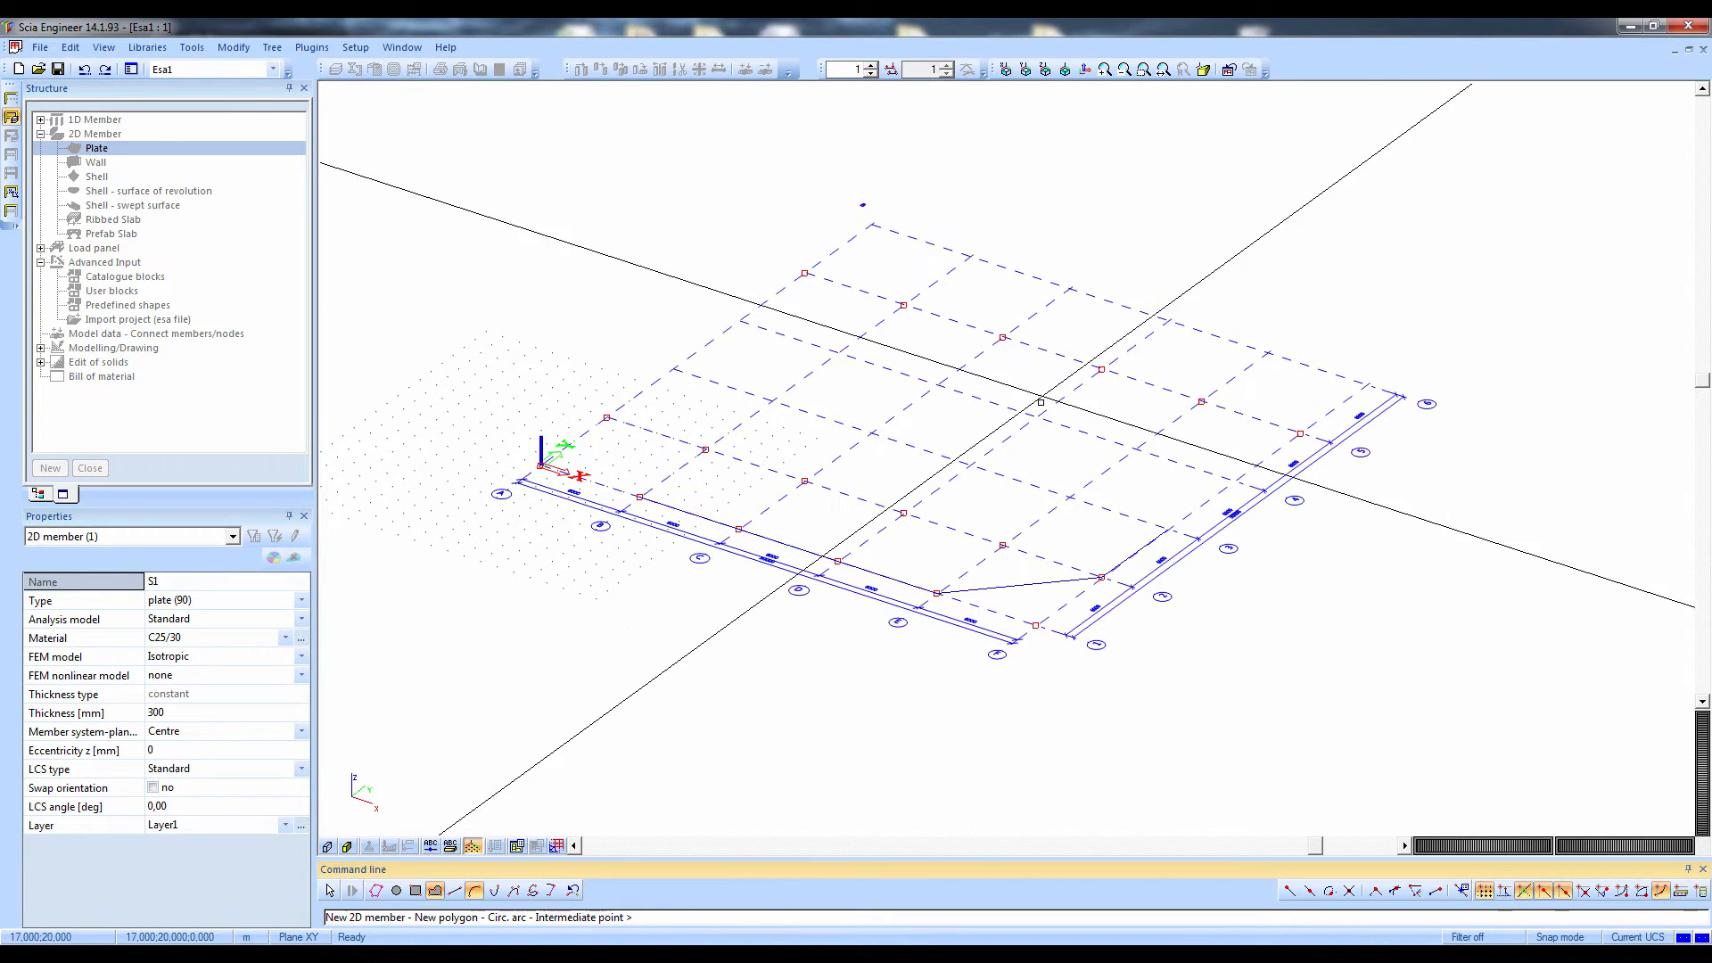
left_click(1038, 416)
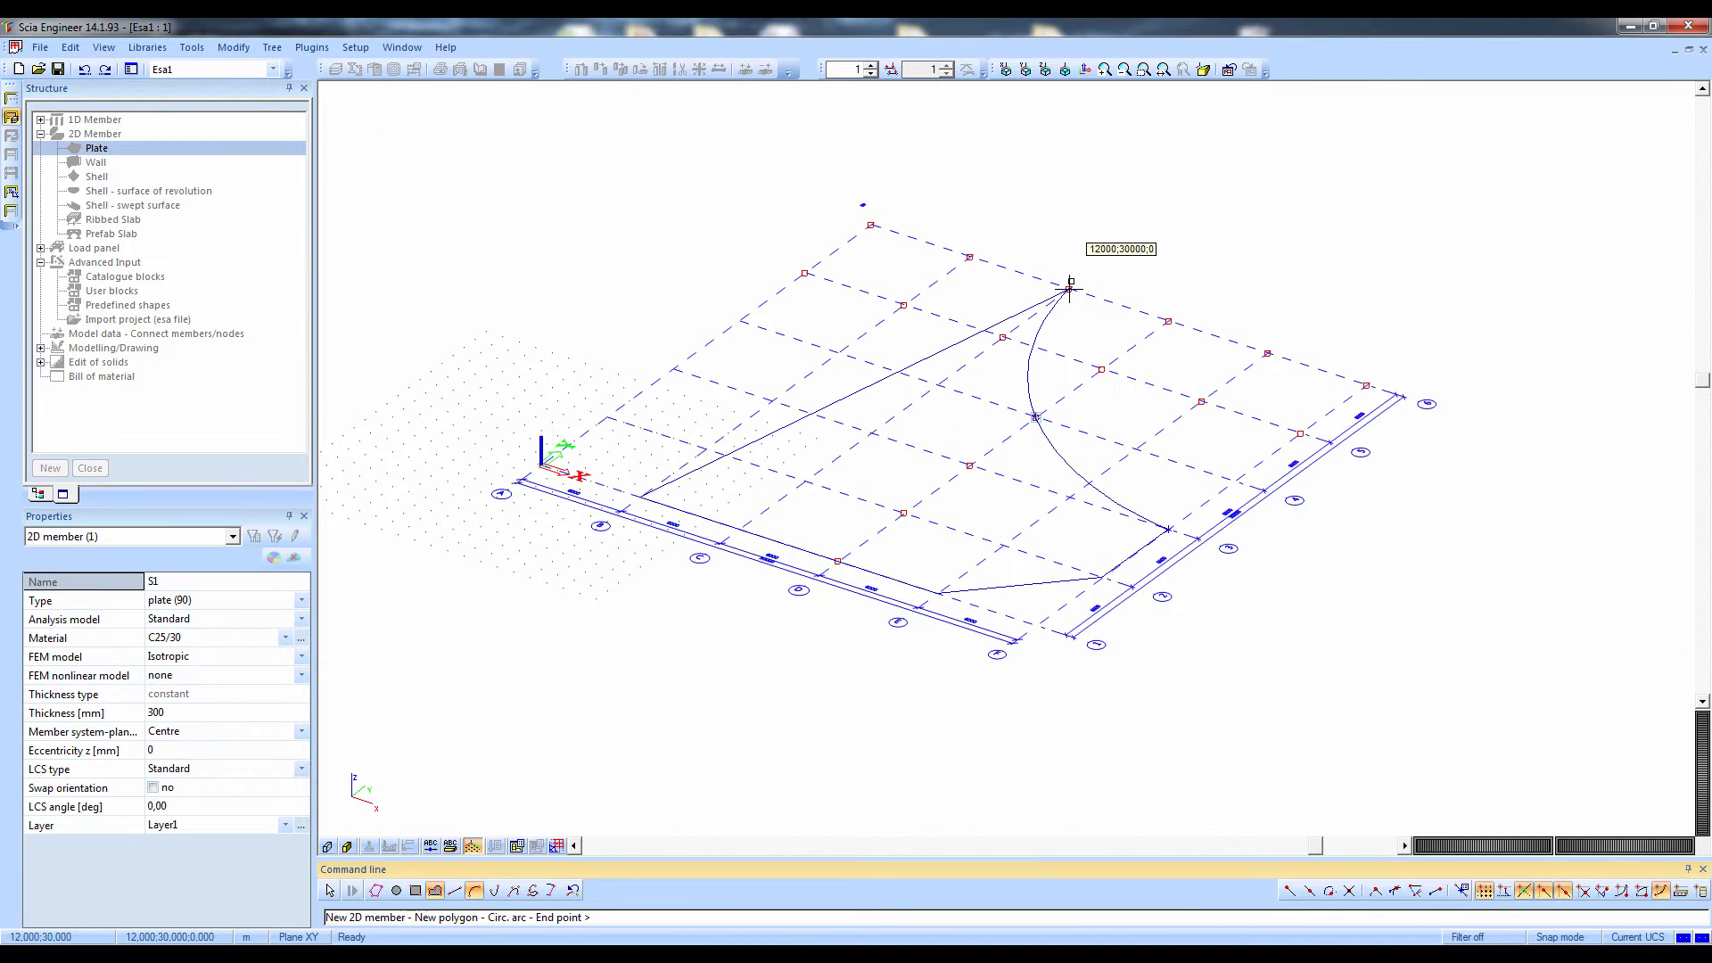
left_click(1069, 286)
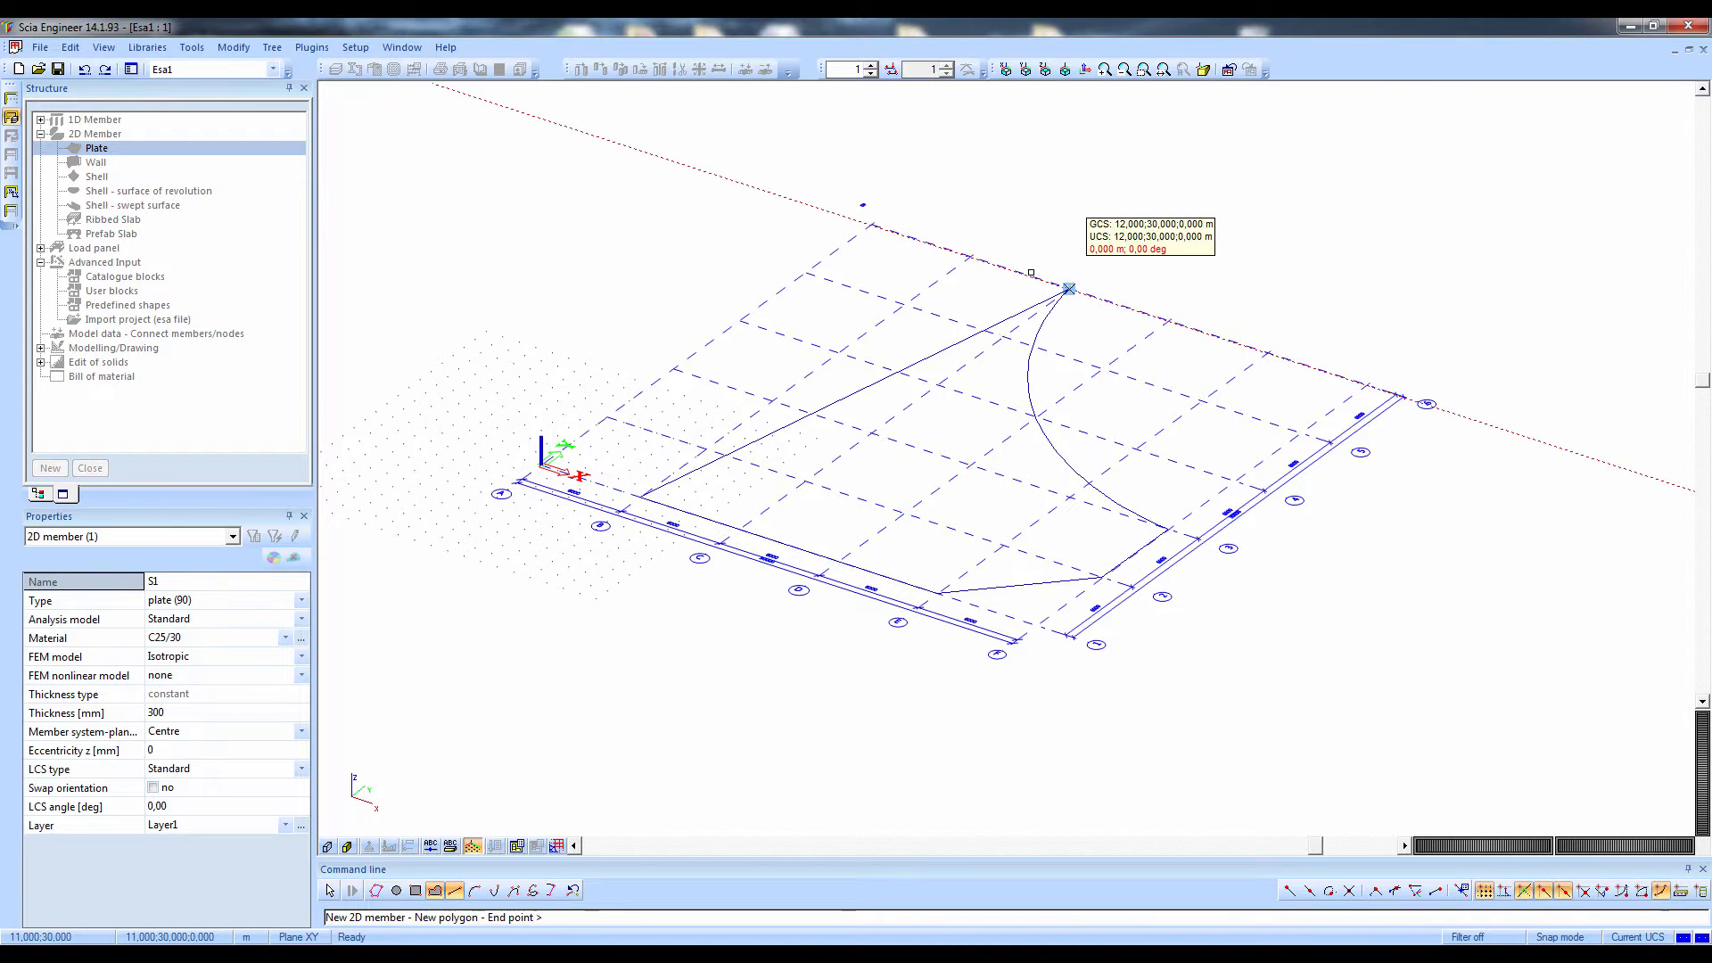
Complete the plate outline with straight edges through B6, A5 and A2 back to its start, and turn on surface rendering
left_click(969, 257)
left_click(807, 271)
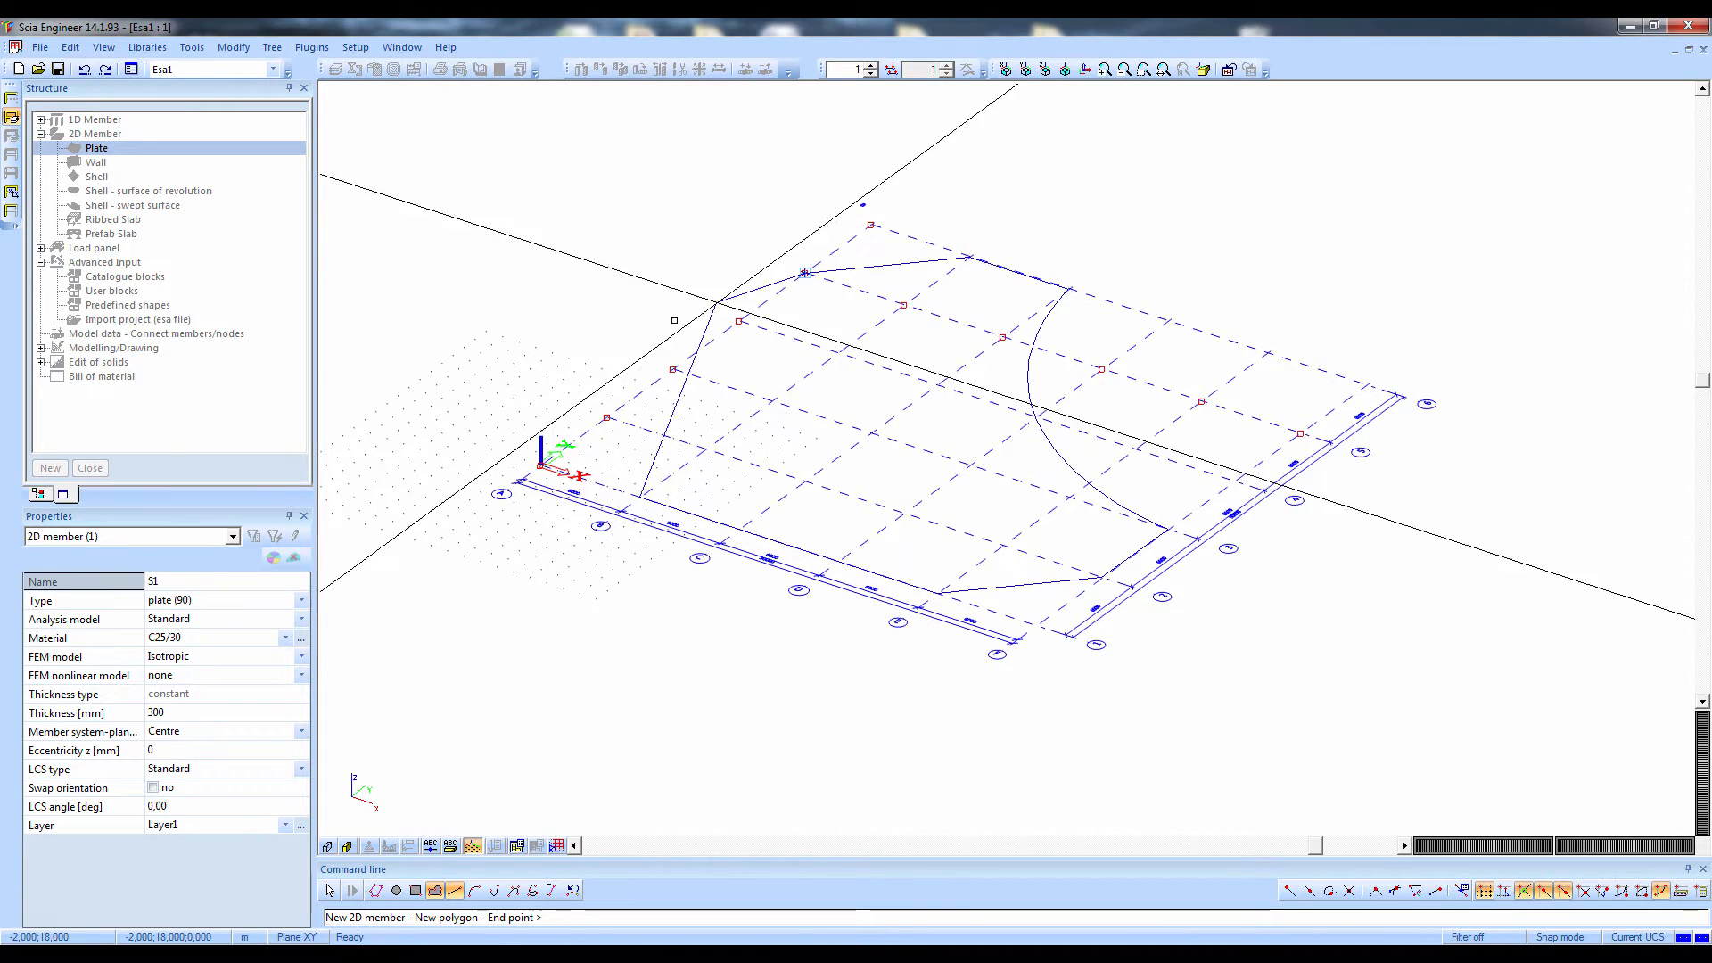
left_click(607, 417)
key("Escape")
key("Escape")
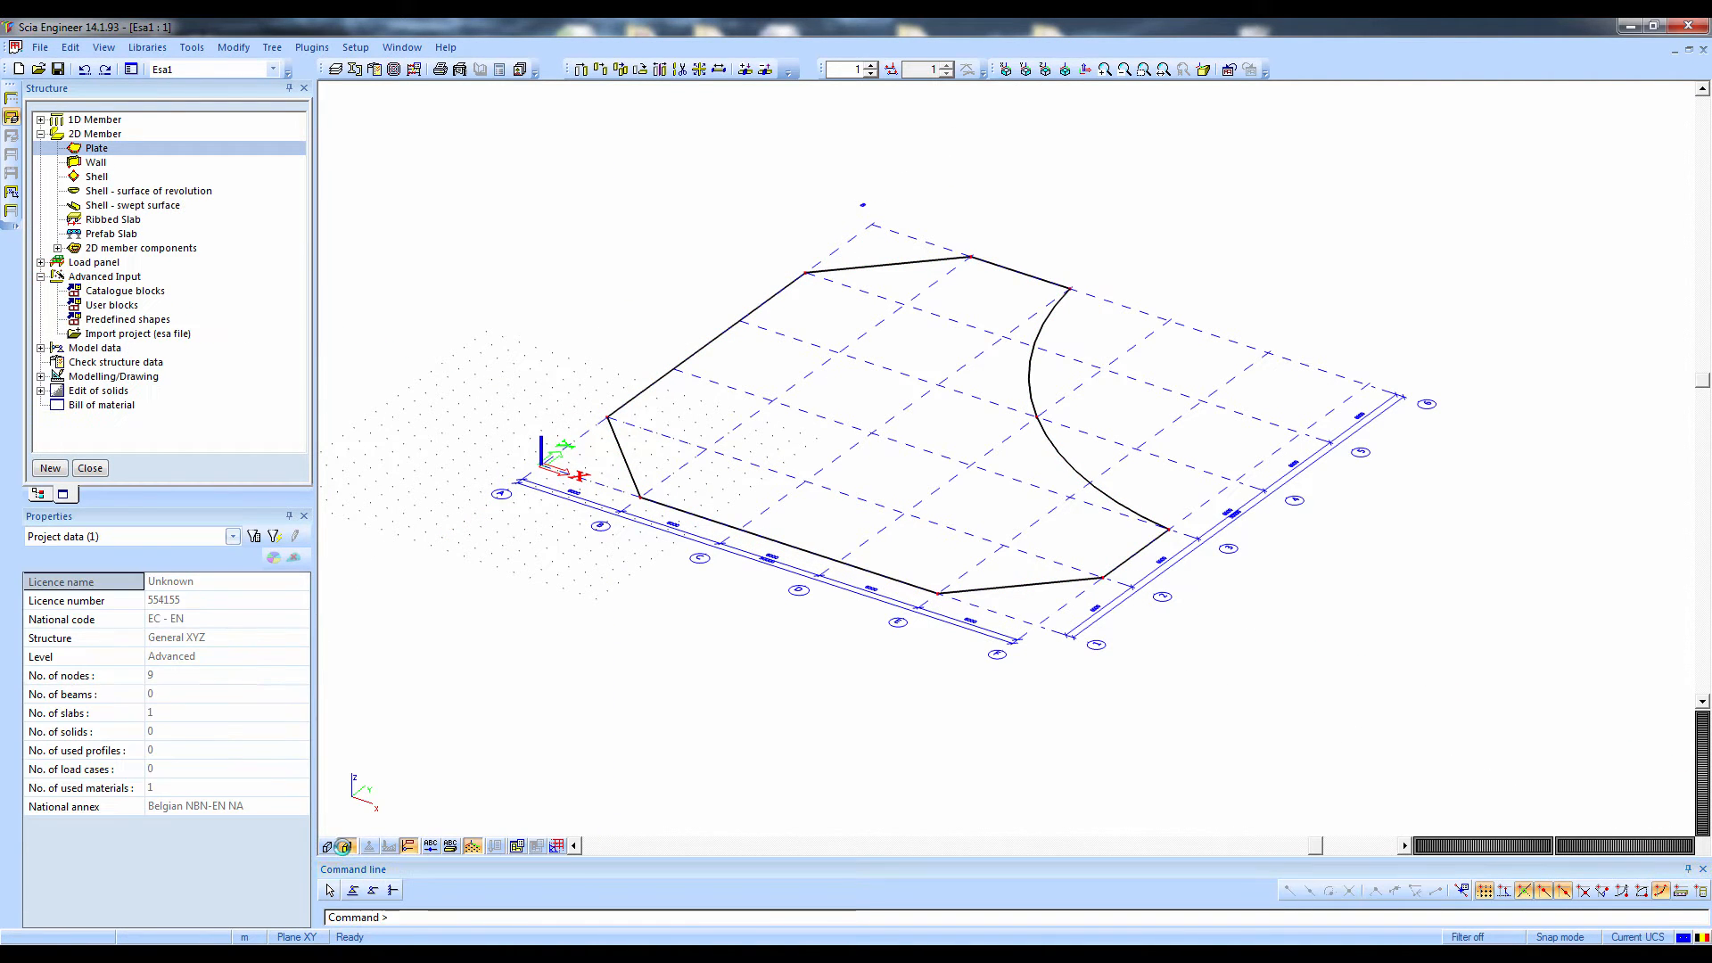
left_click(348, 846)
left_click(472, 845)
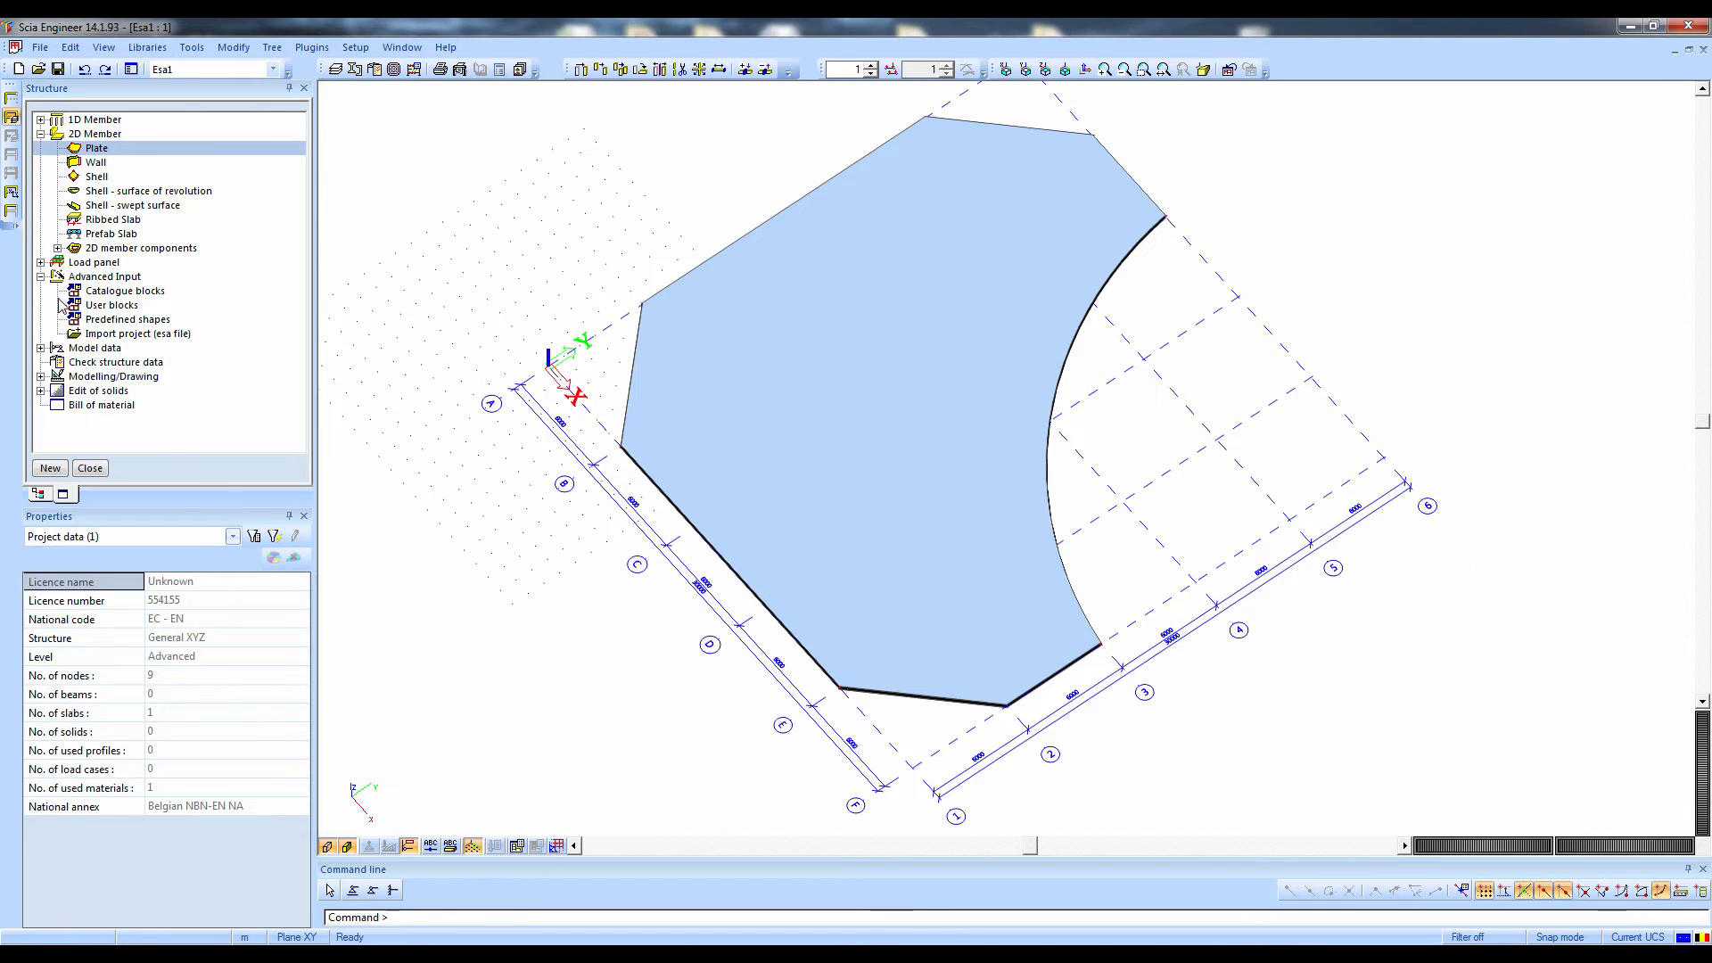
Start a new wall member in C25/30 with a thickness of 200 mm and a height of 3 m, and confirm its properties
double_click(98, 166)
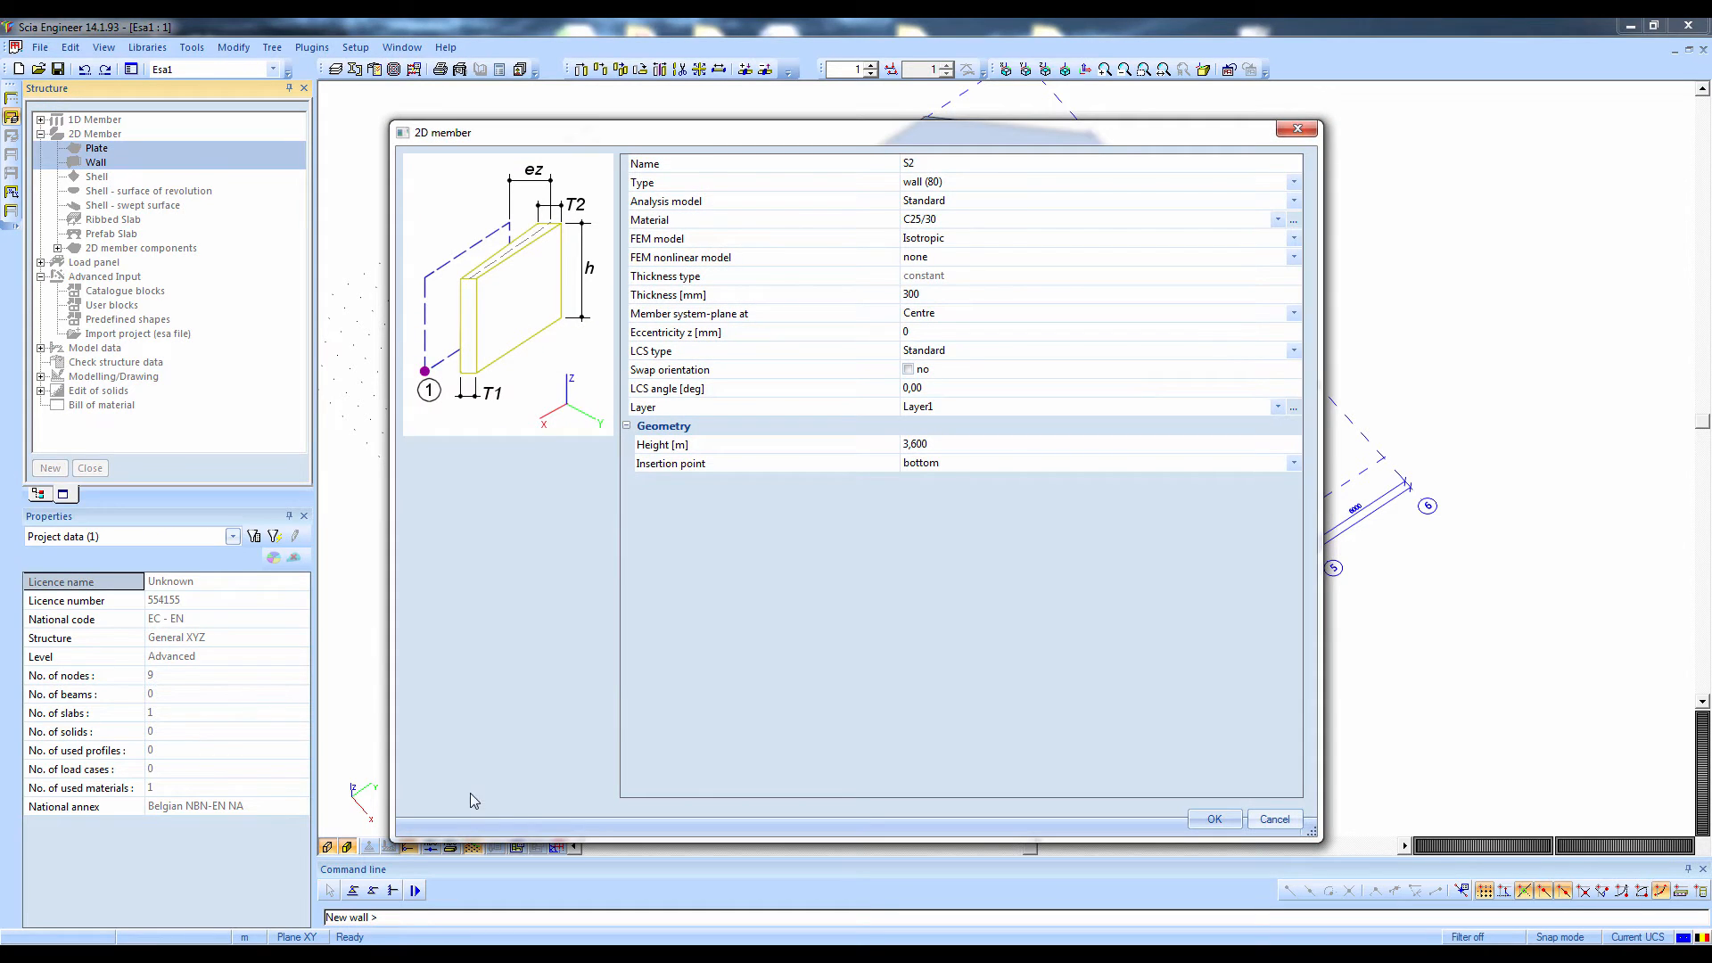
left_click(932, 220)
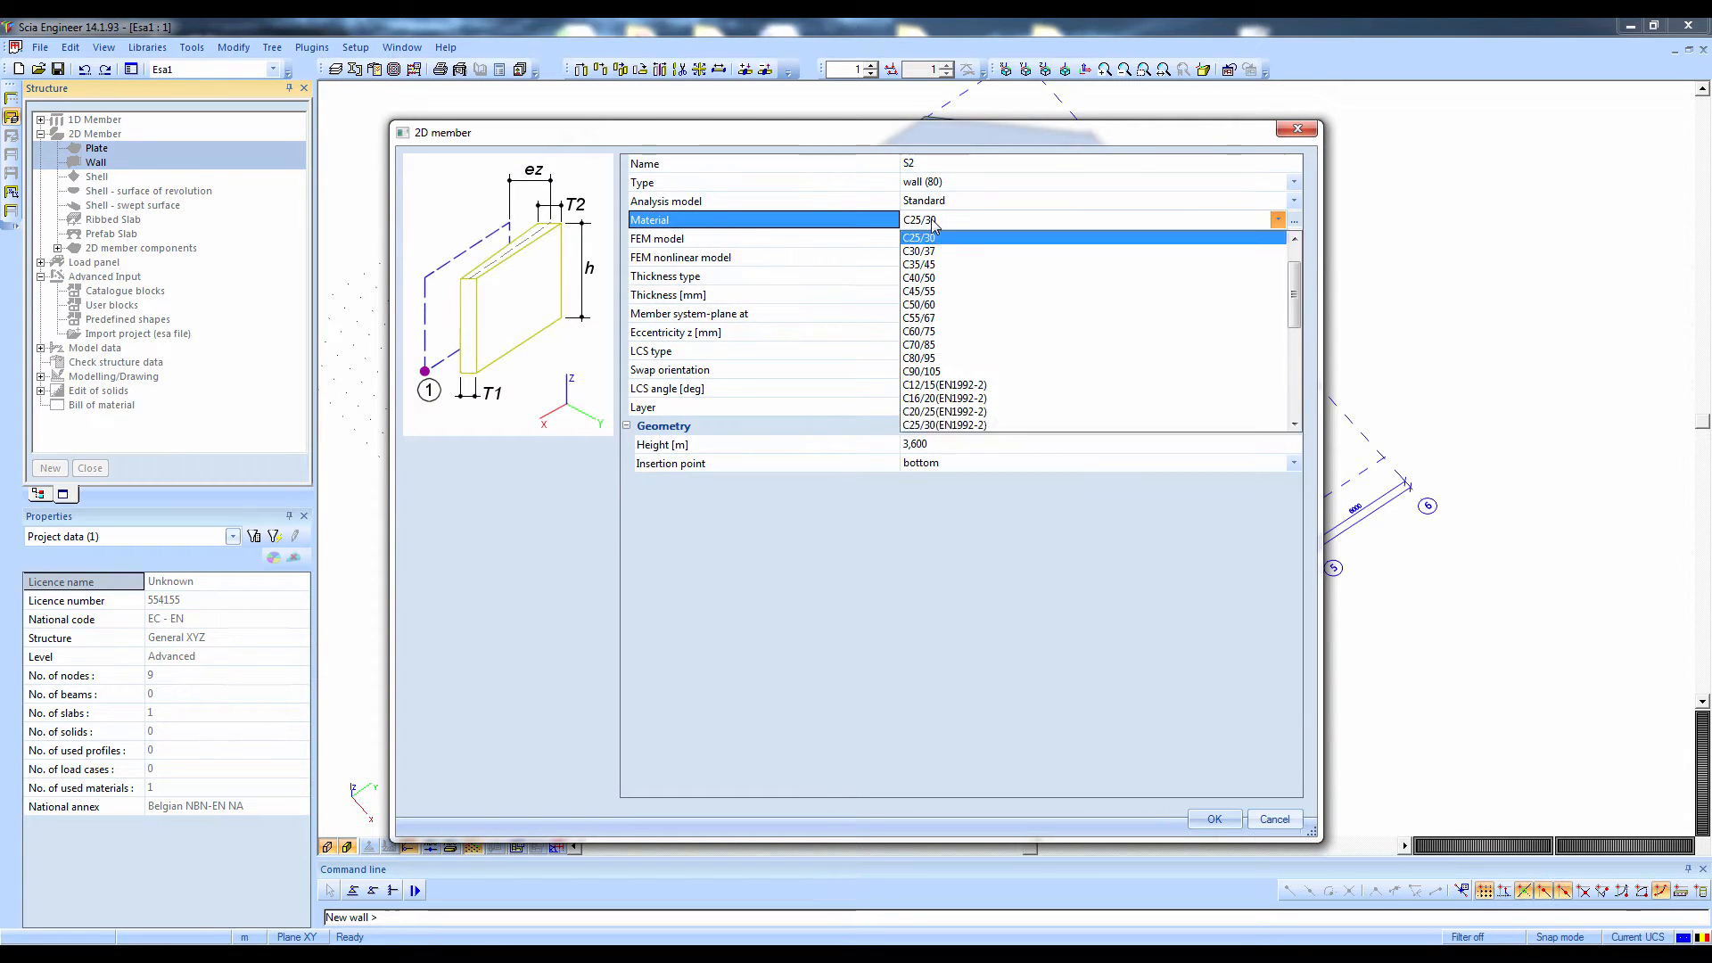
left_click(932, 220)
left_click(931, 294)
type("2")
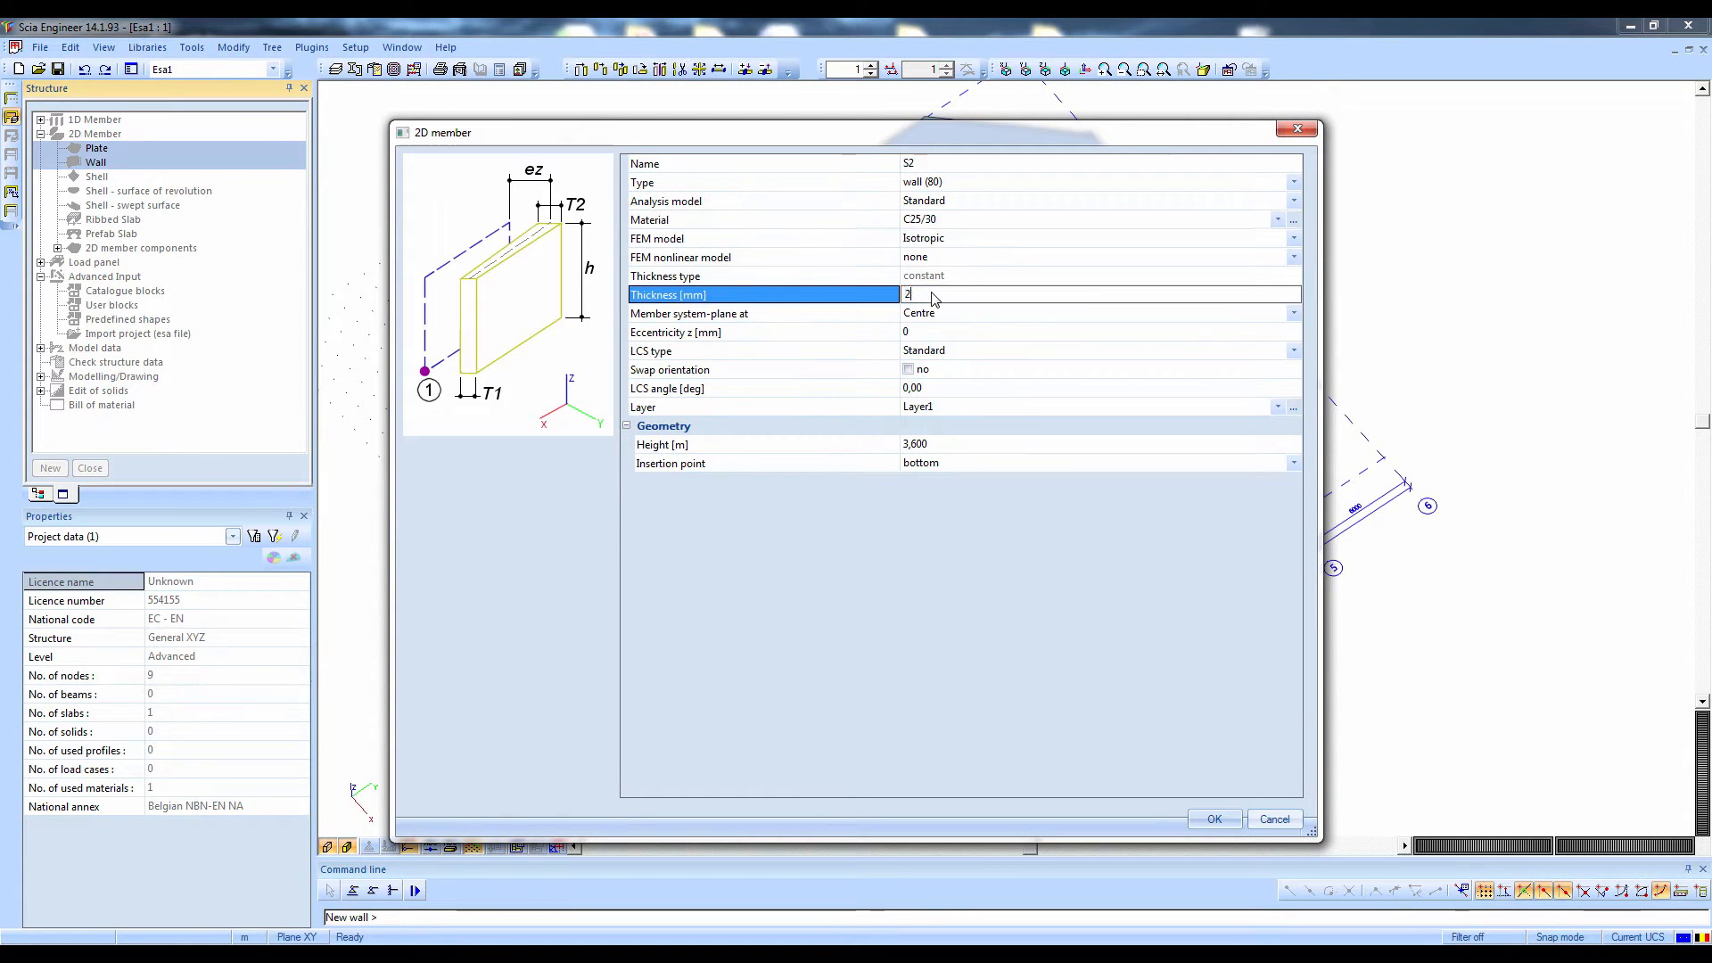
type("00")
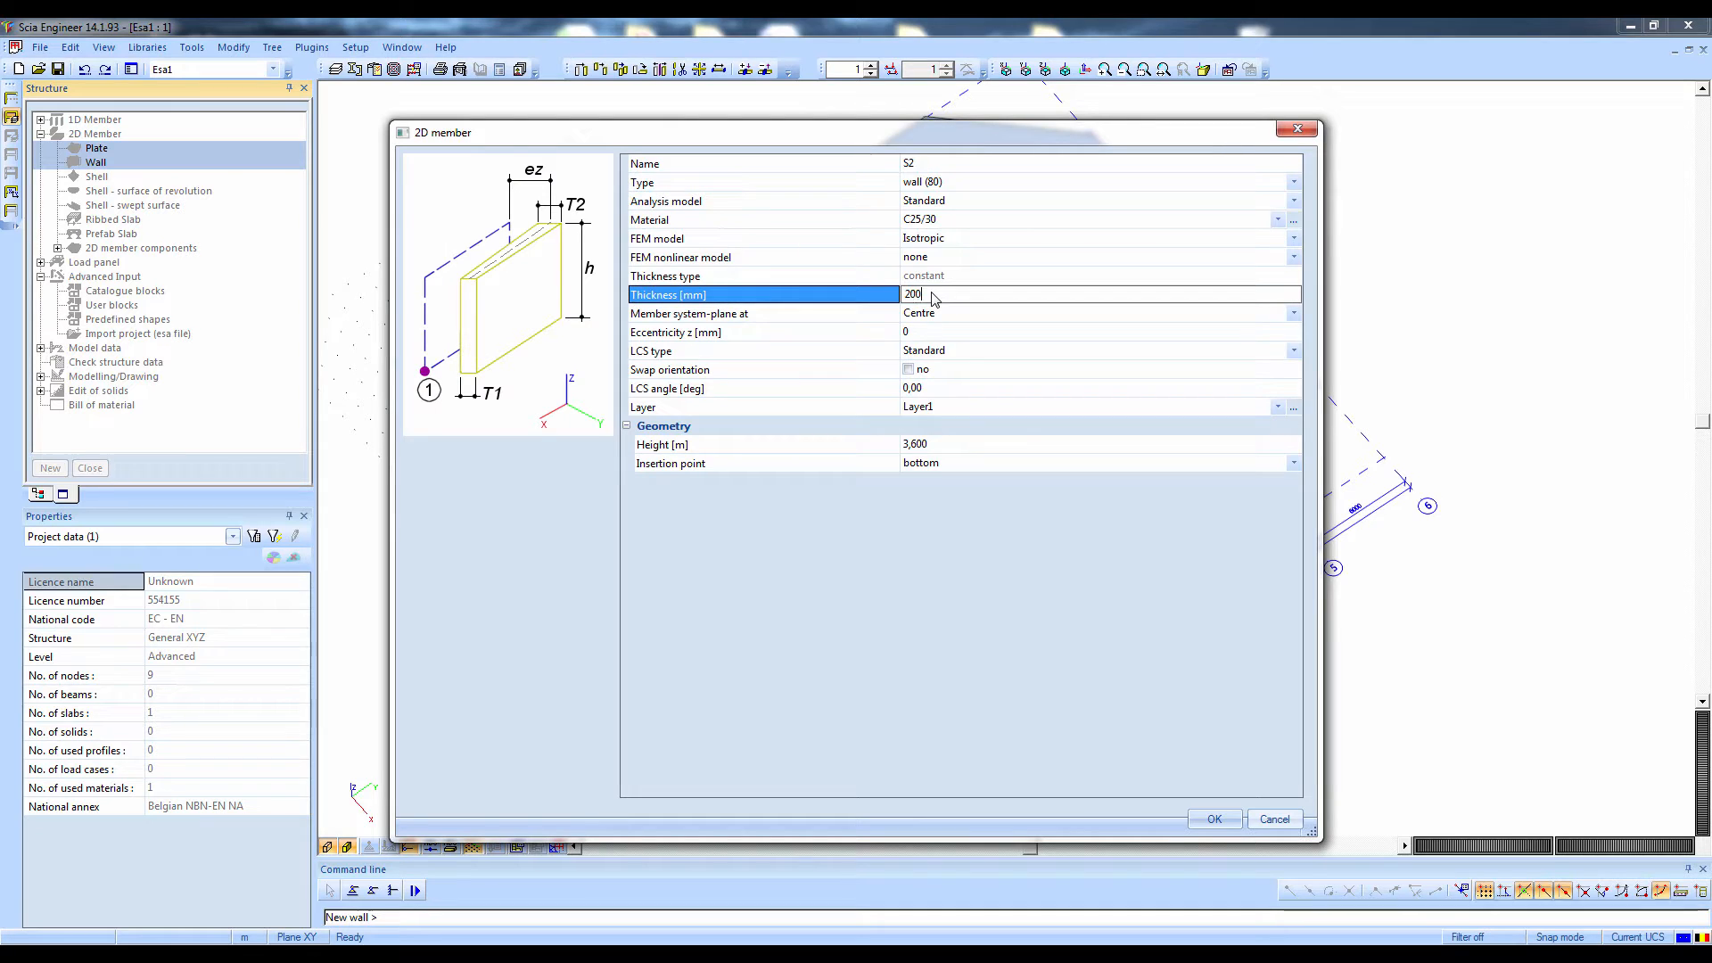
left_click(928, 445)
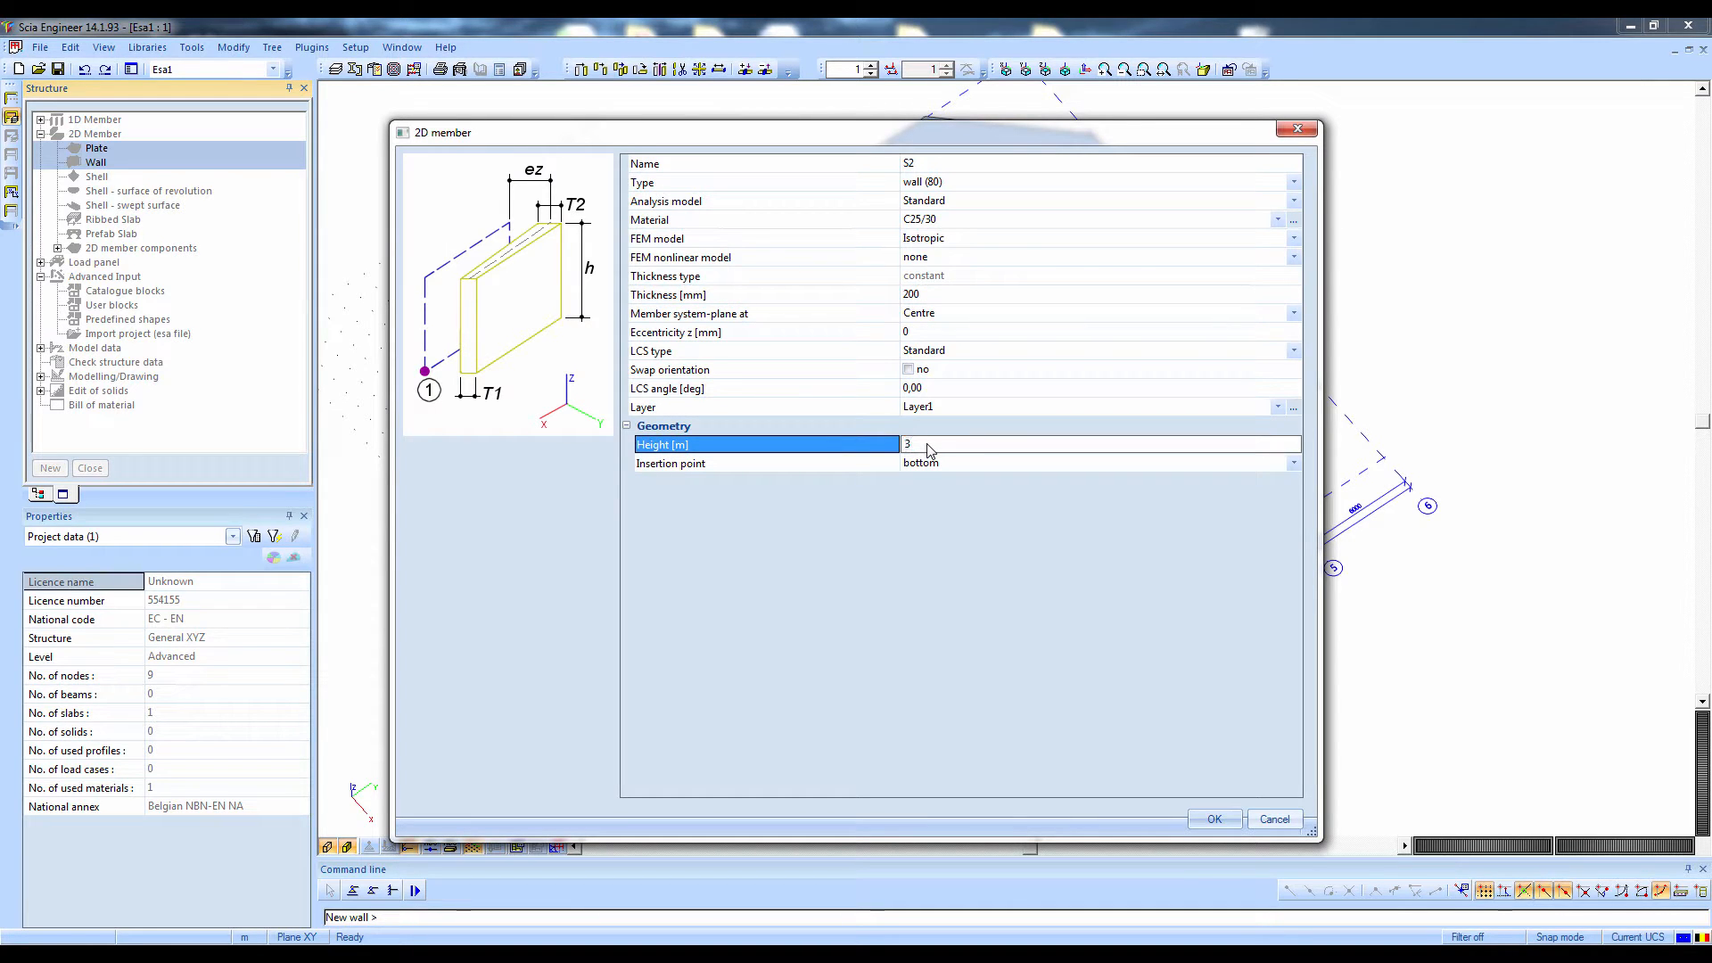
left_click(1215, 819)
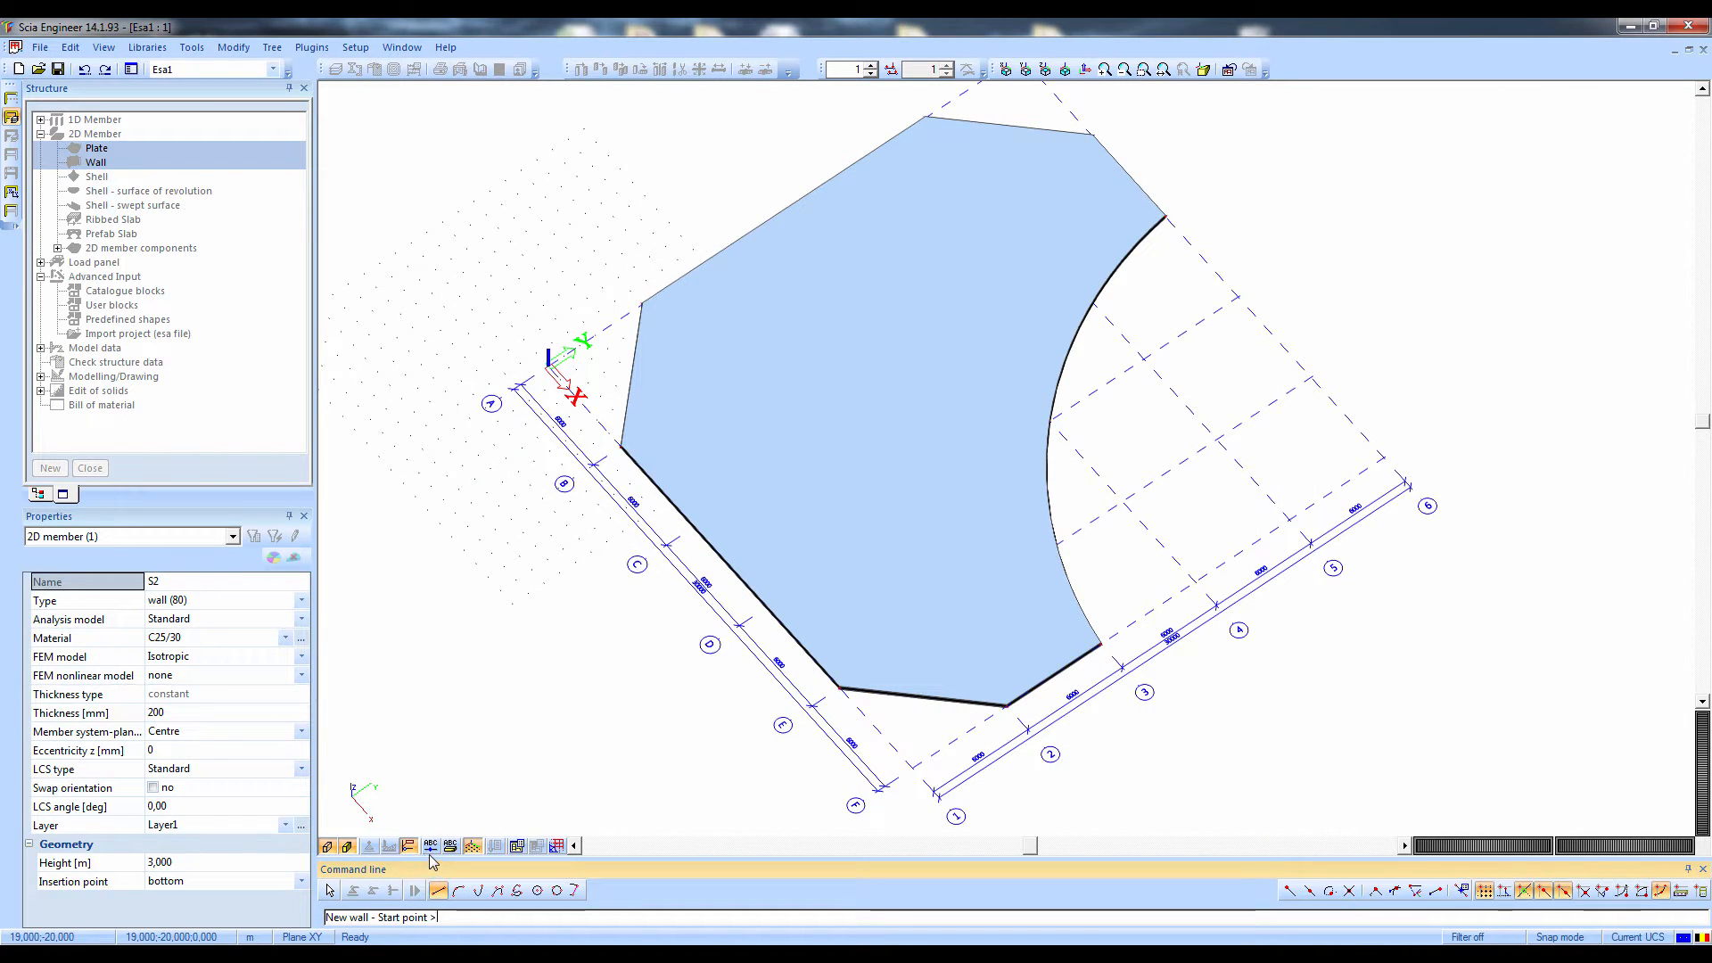
Turn off the volume rendering and draw the inner walls from grid intersection B4 through B2 and C2 to C3
left_click(326, 847)
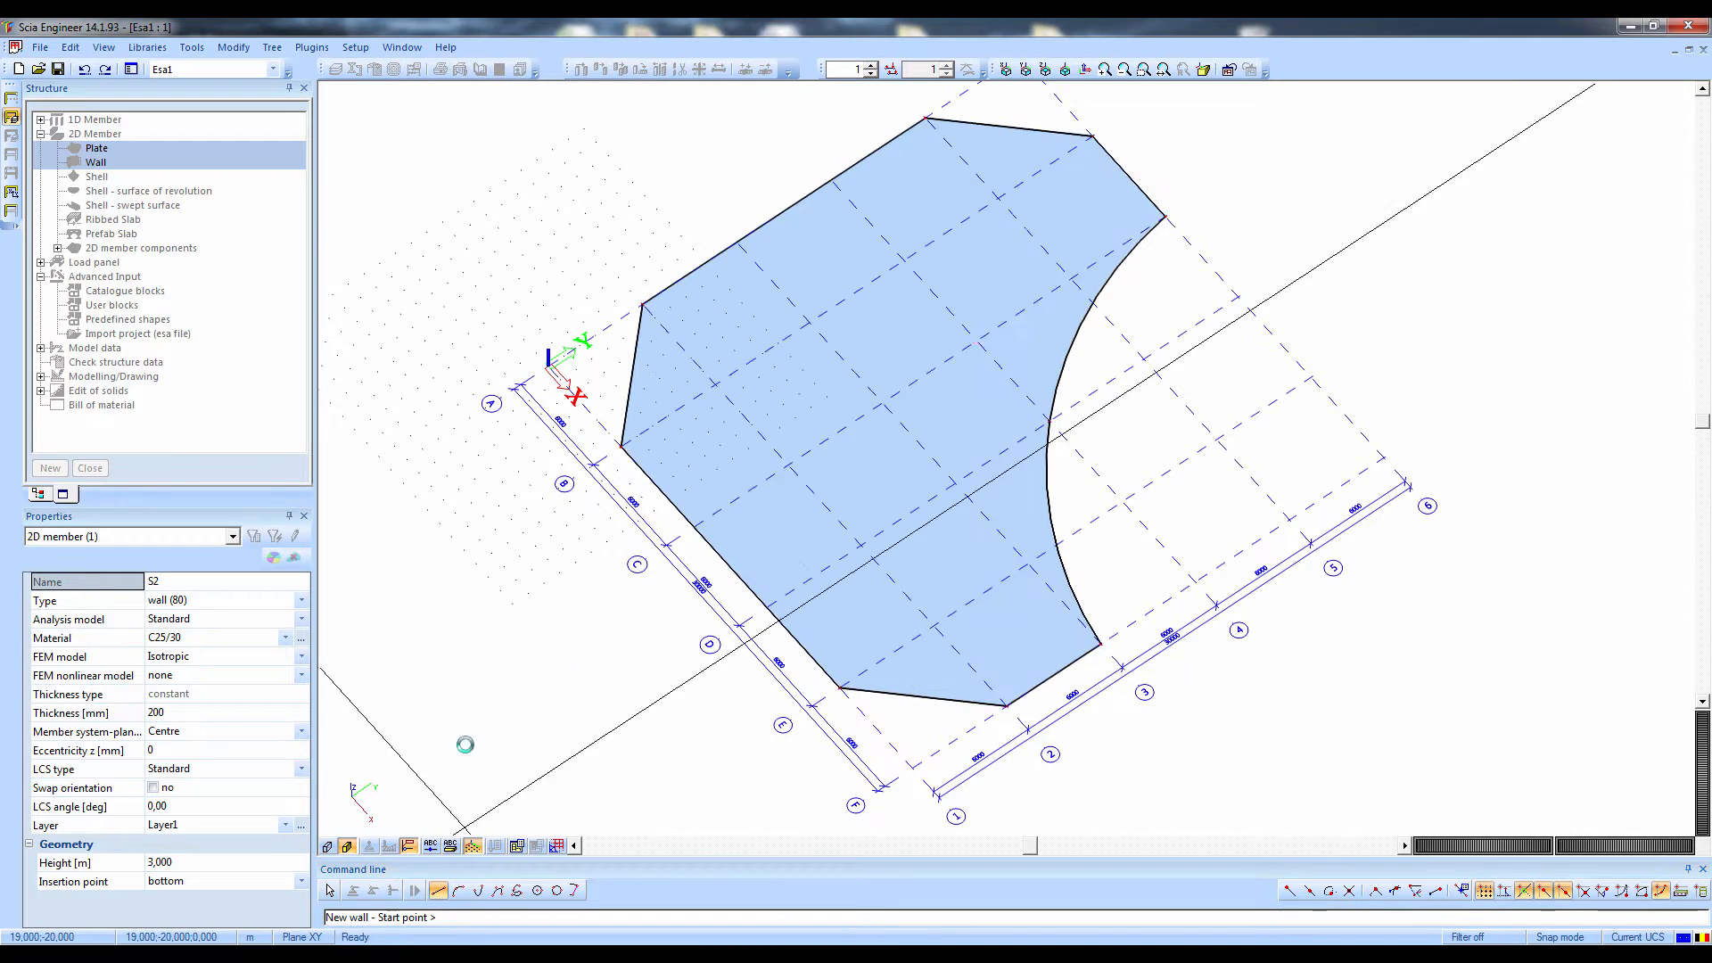
left_click(902, 260)
left_click(715, 383)
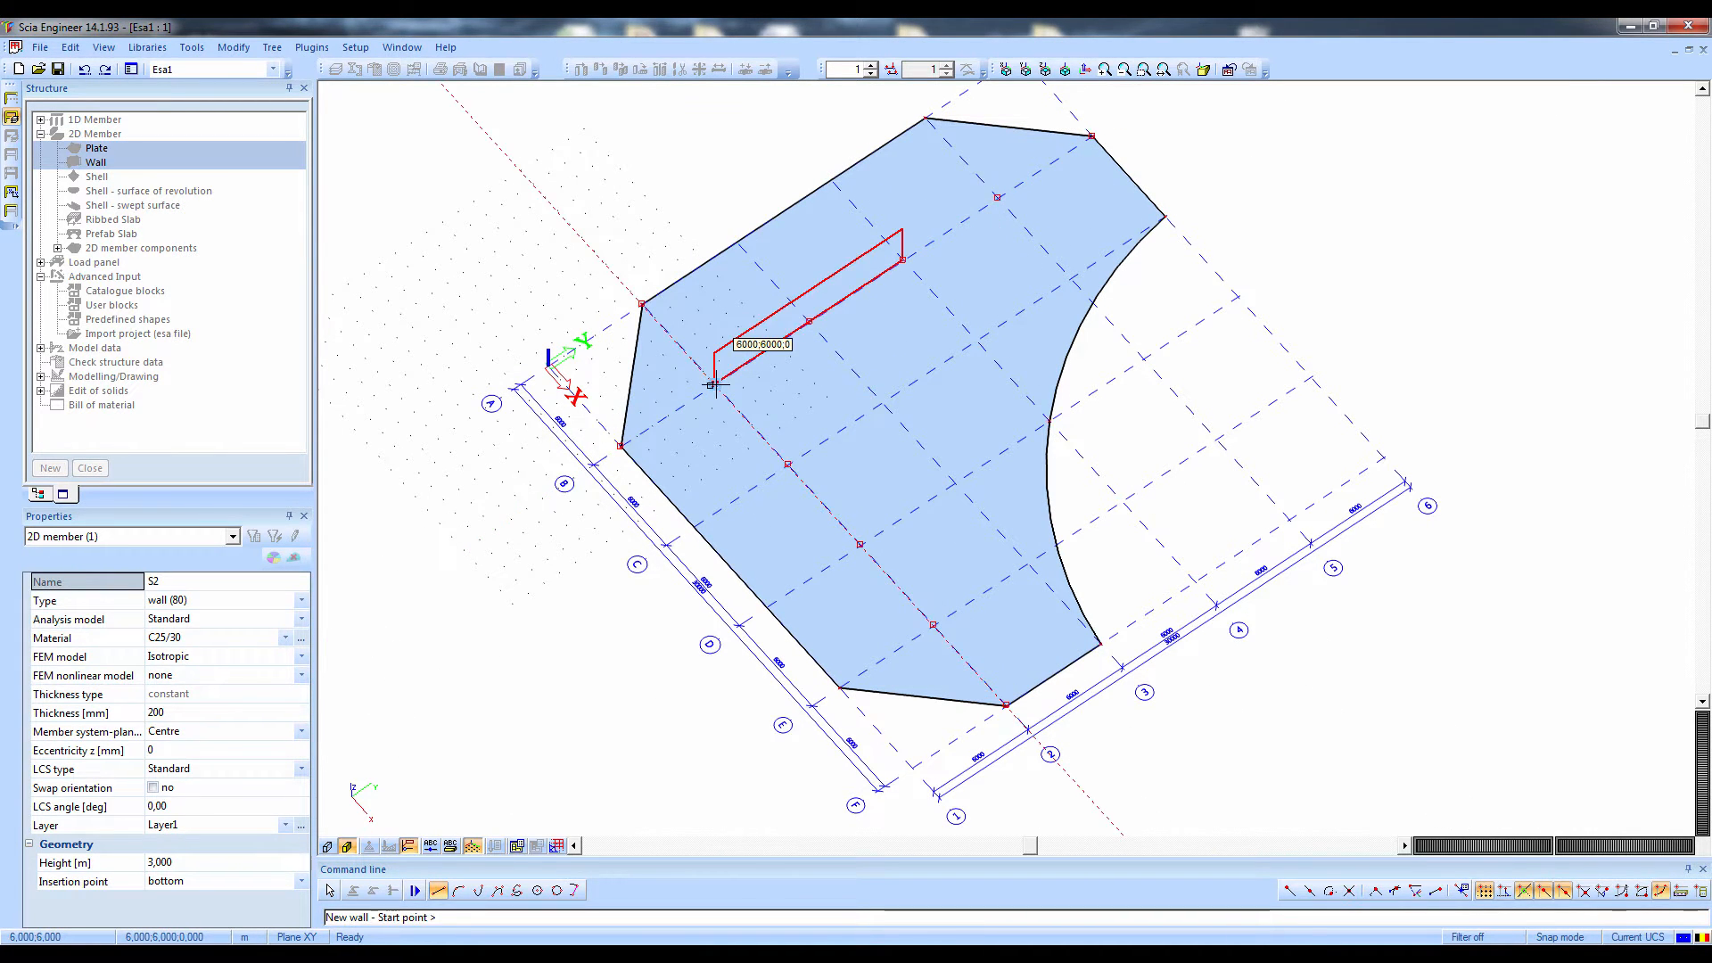
left_click(715, 383)
left_click(789, 463)
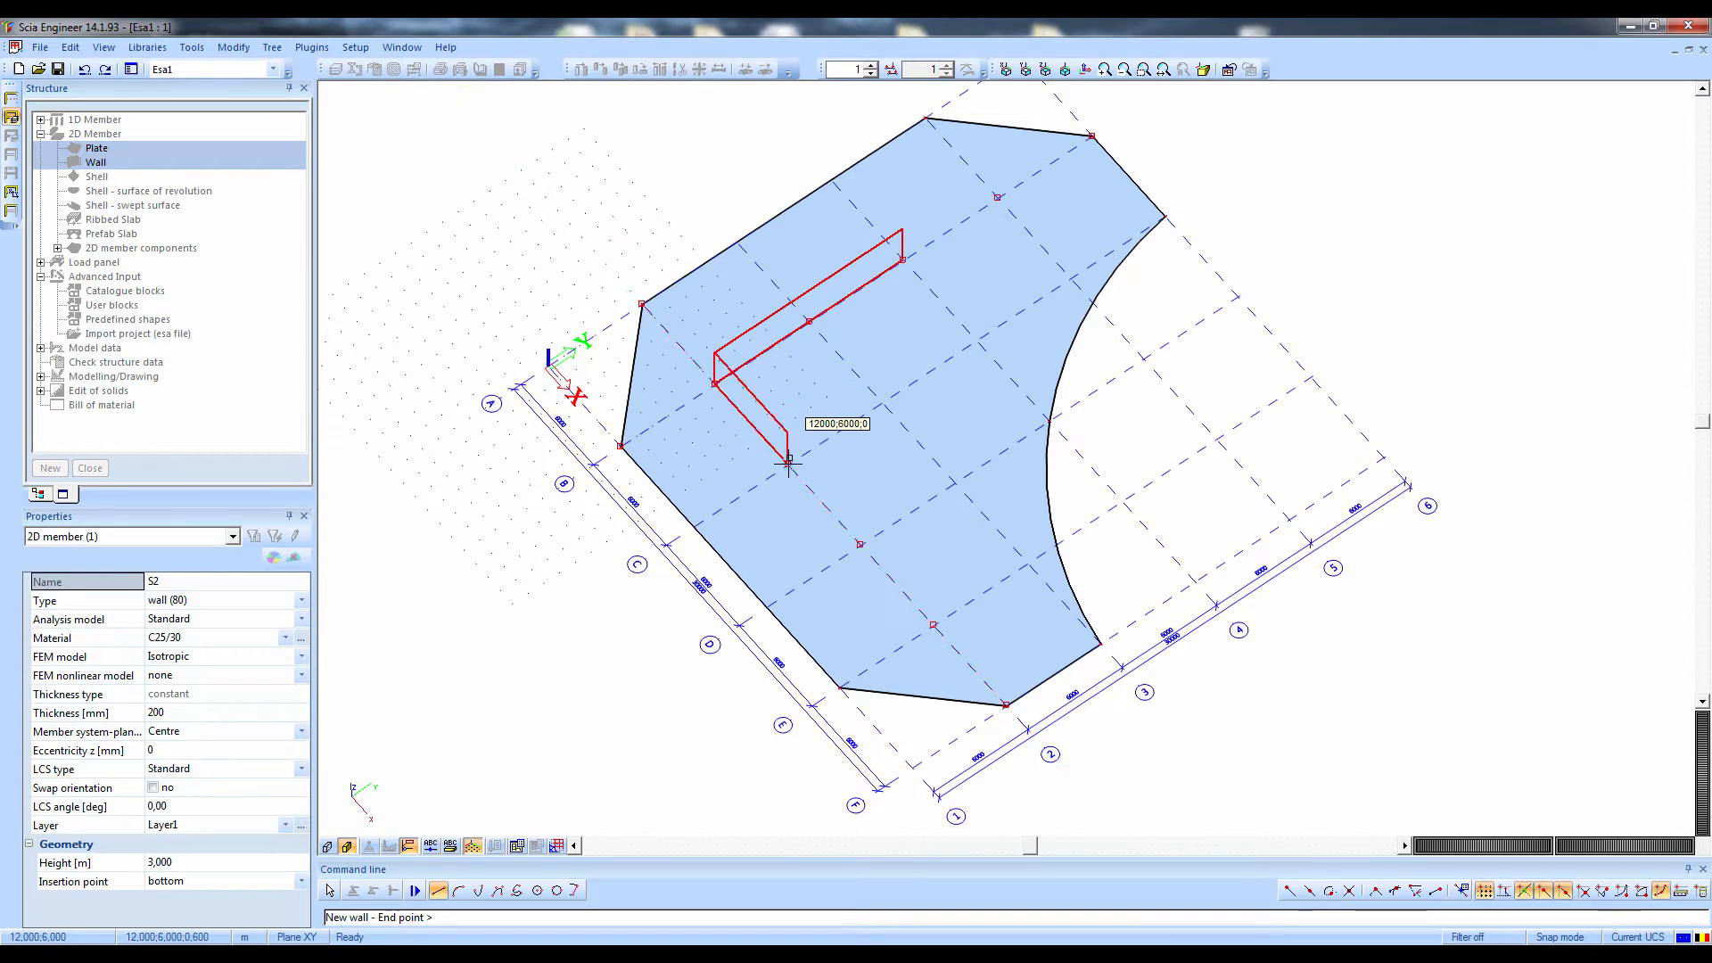
left_click(881, 401)
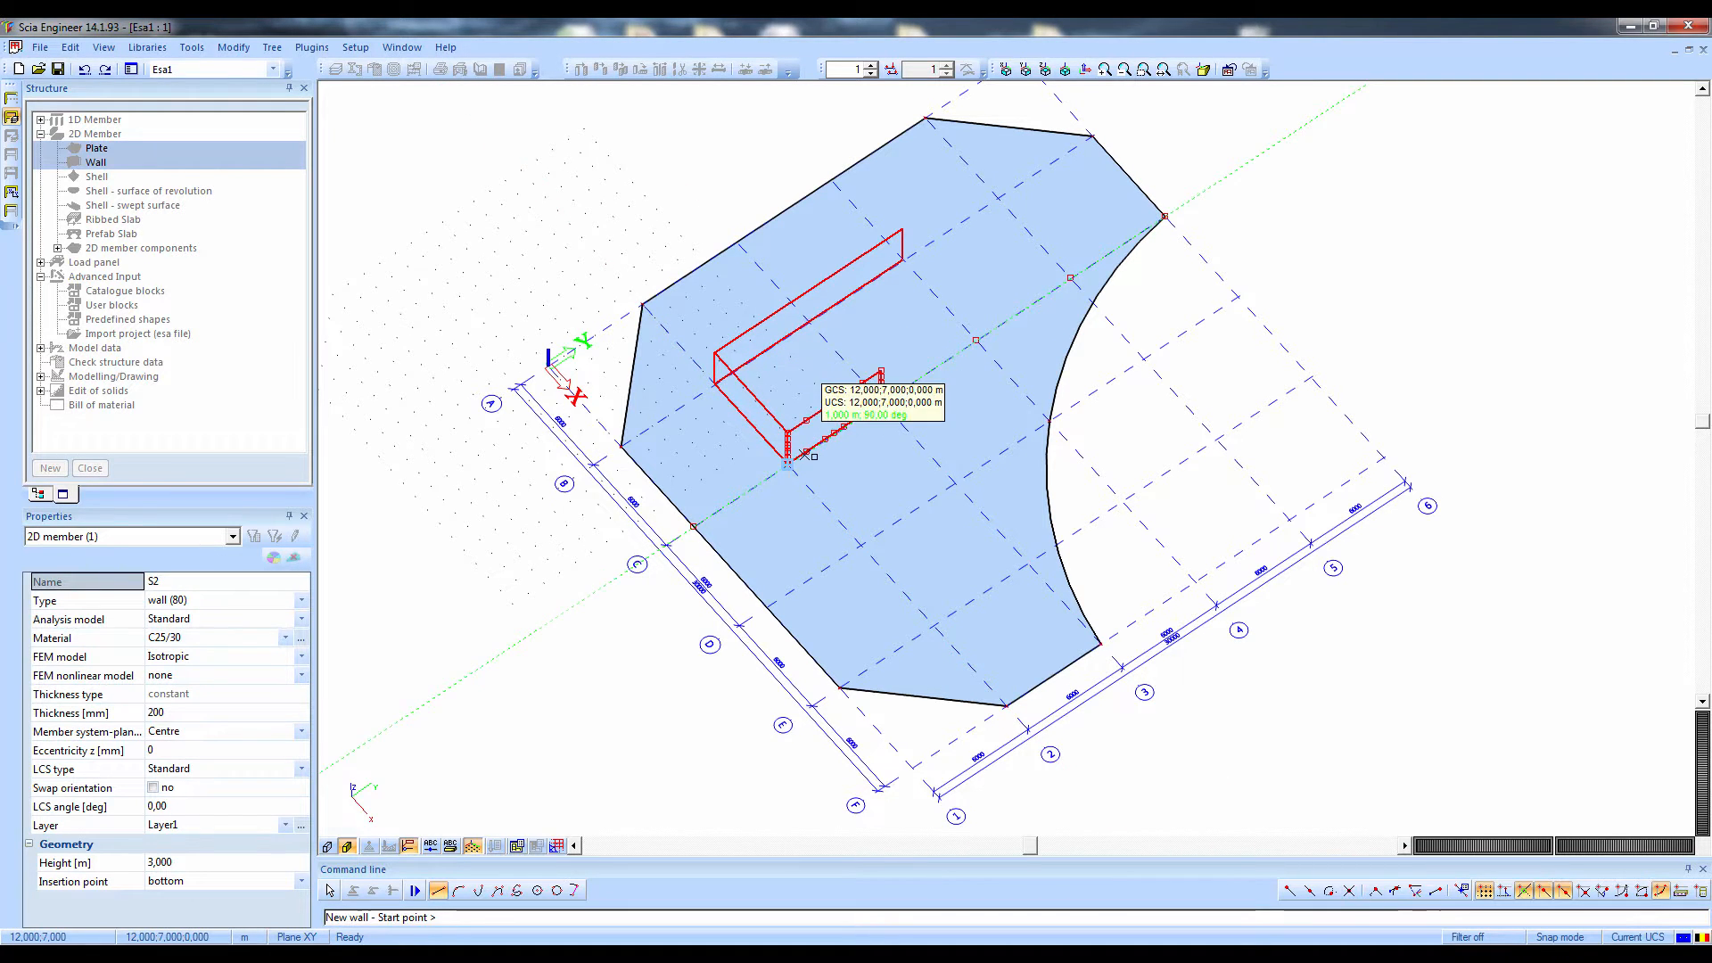
Add walls along all outer edges of the plate, including the curved one, by selecting the existing edge lines, and finish the wall input
left_click(576, 892)
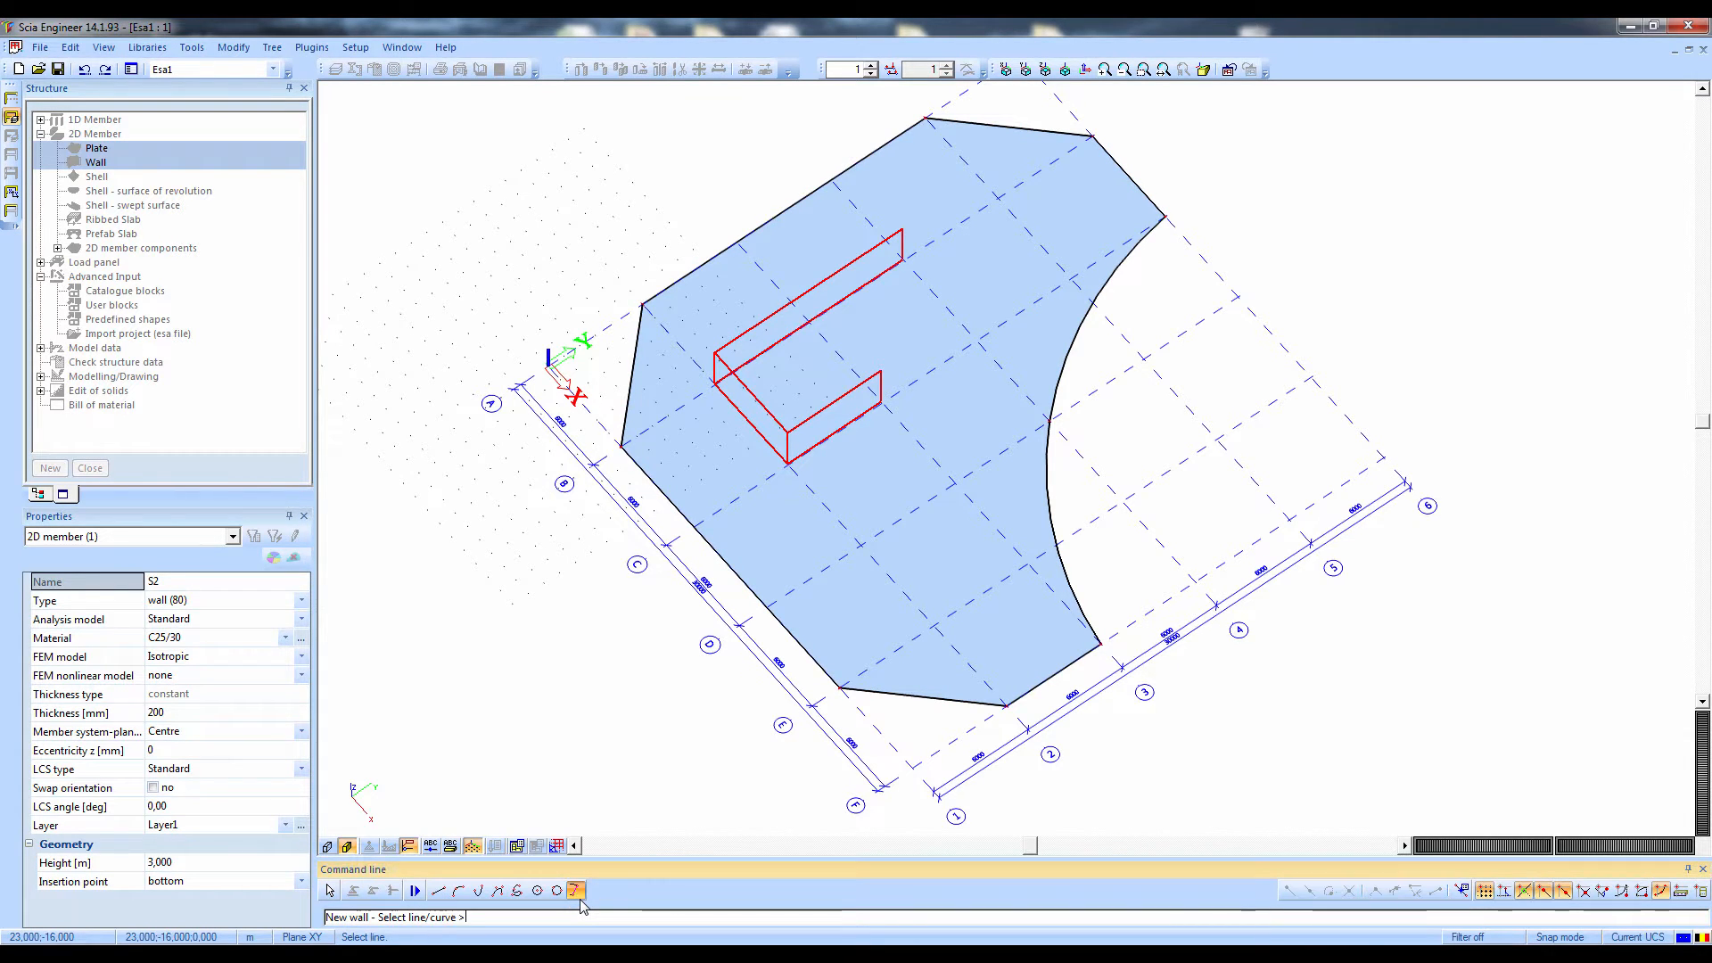
left_click(778, 640)
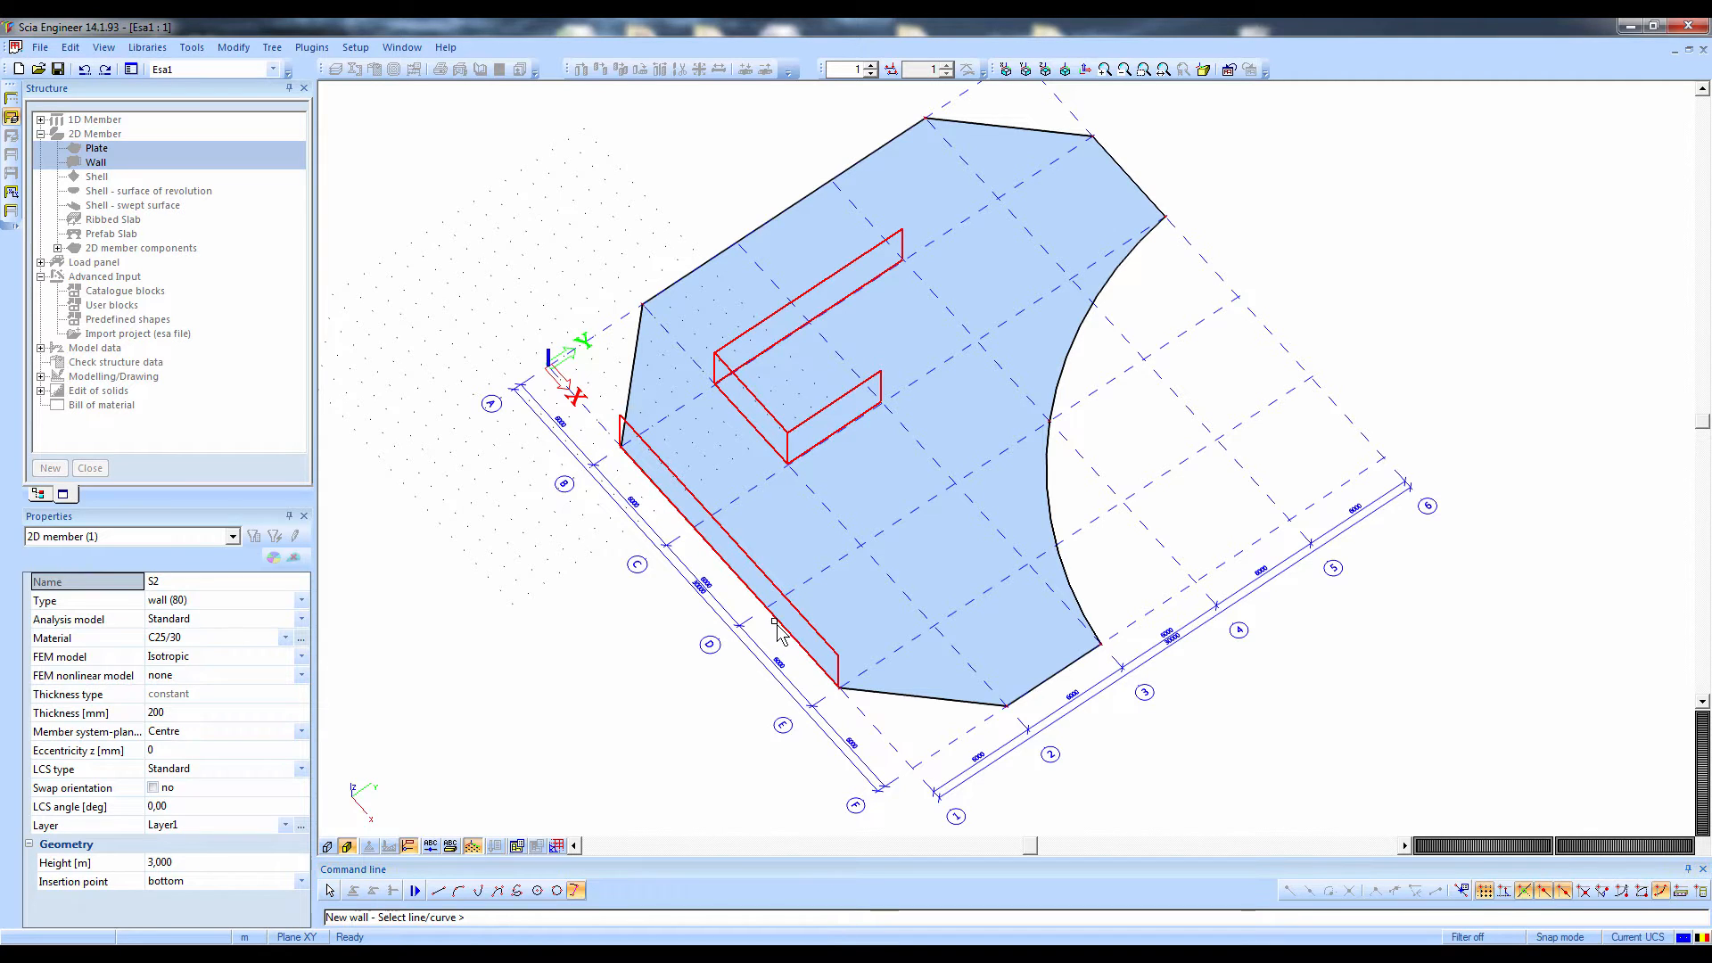
left_click(885, 701)
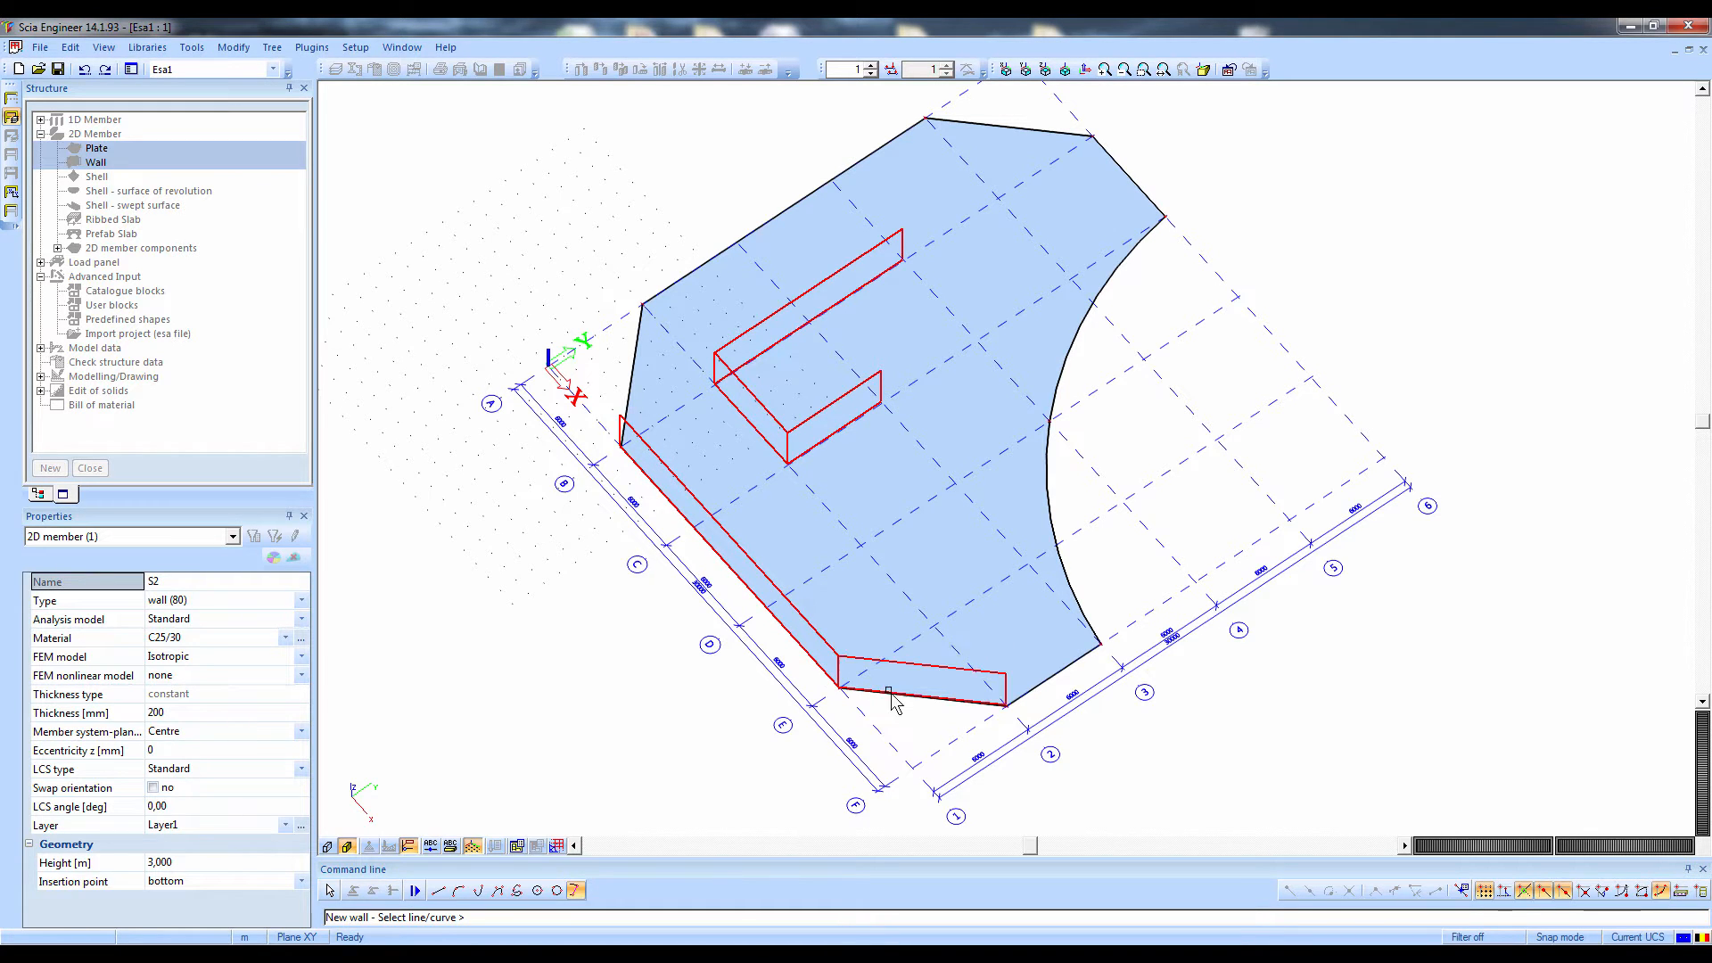
left_click(1075, 646)
left_click_drag(798, 124, 796, 125)
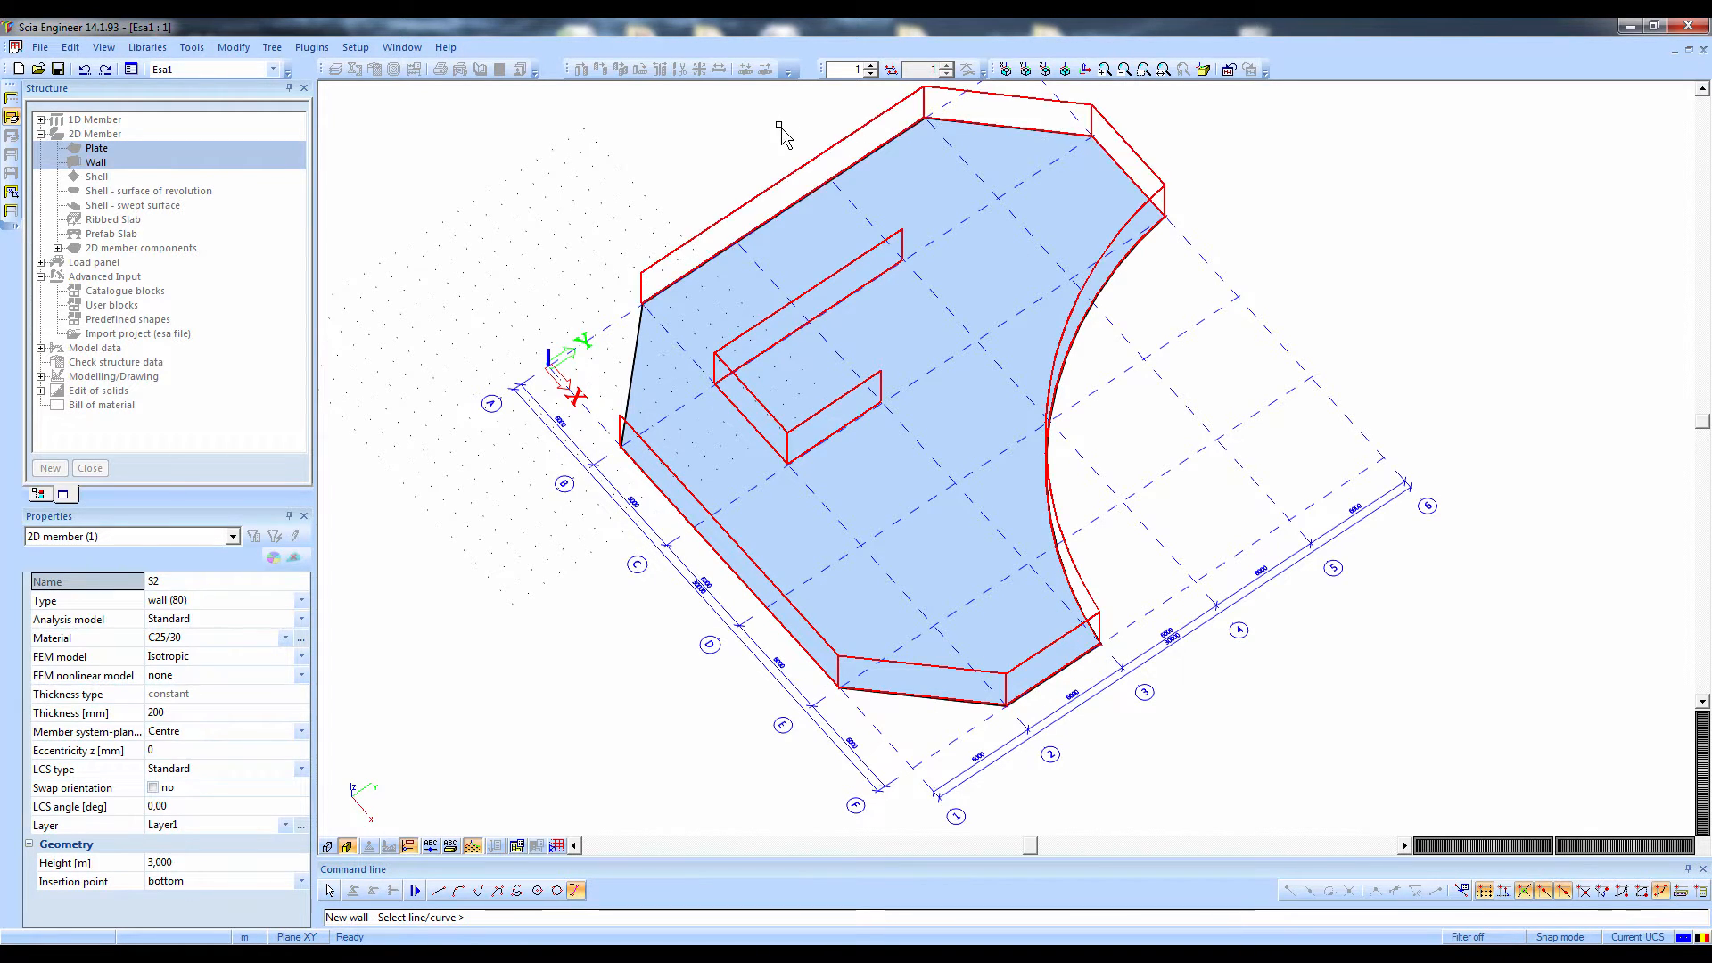
left_click(664, 359)
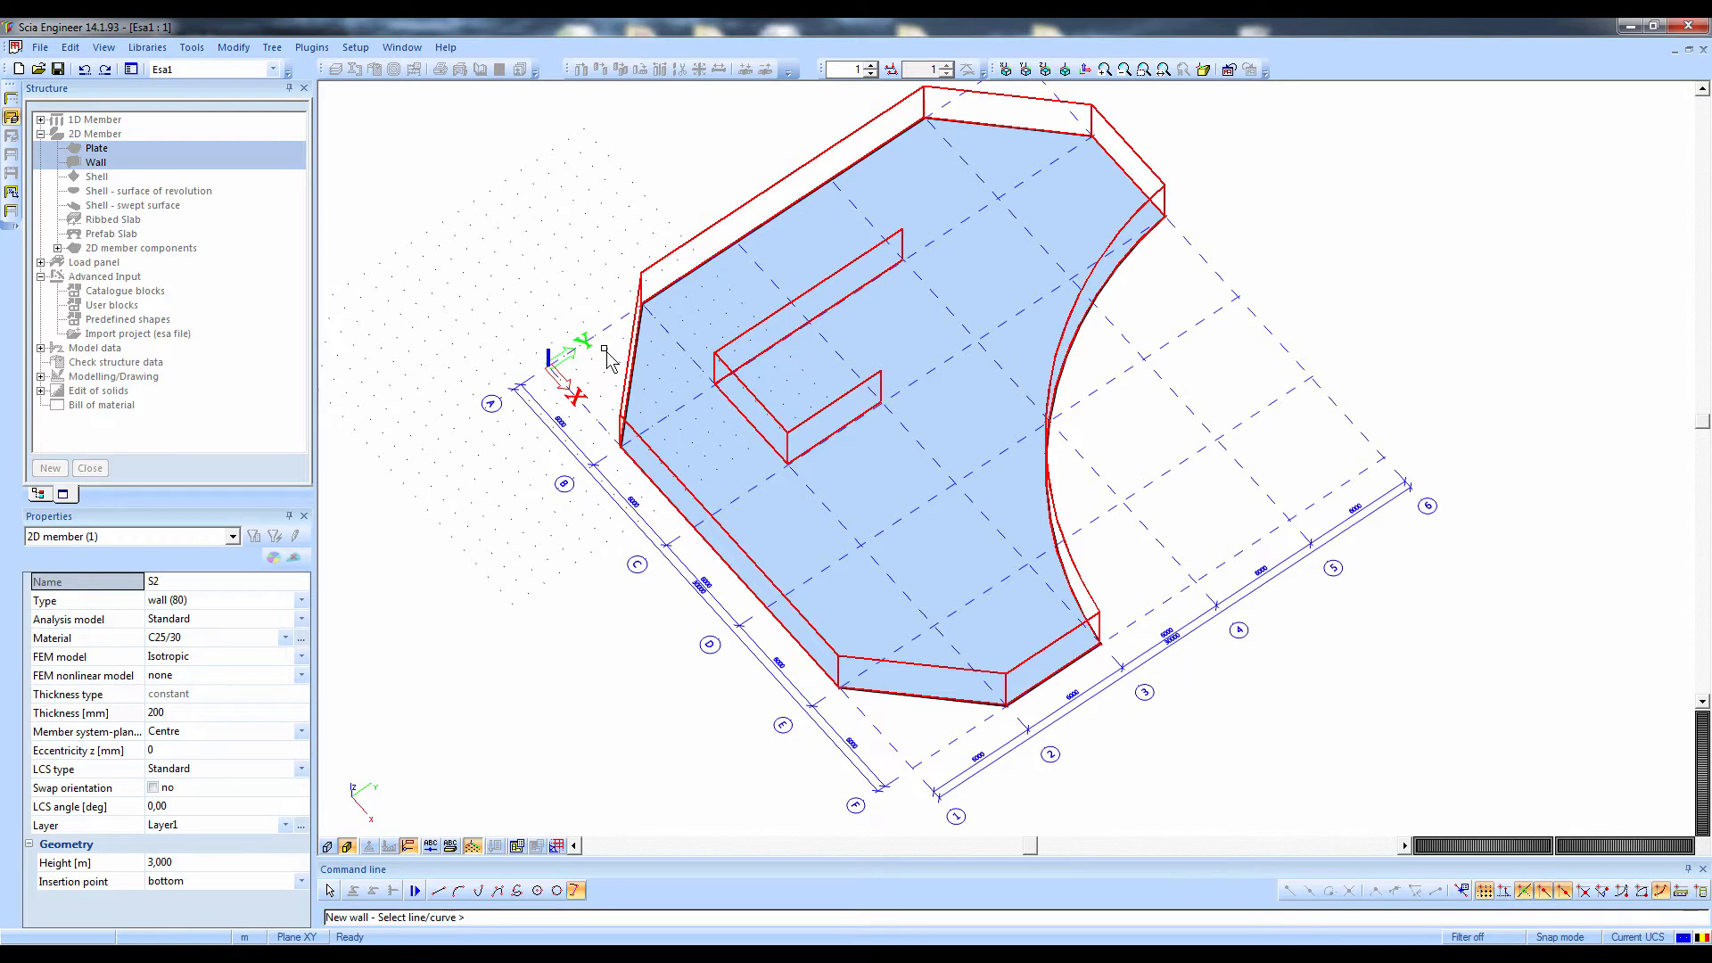
key("Escape")
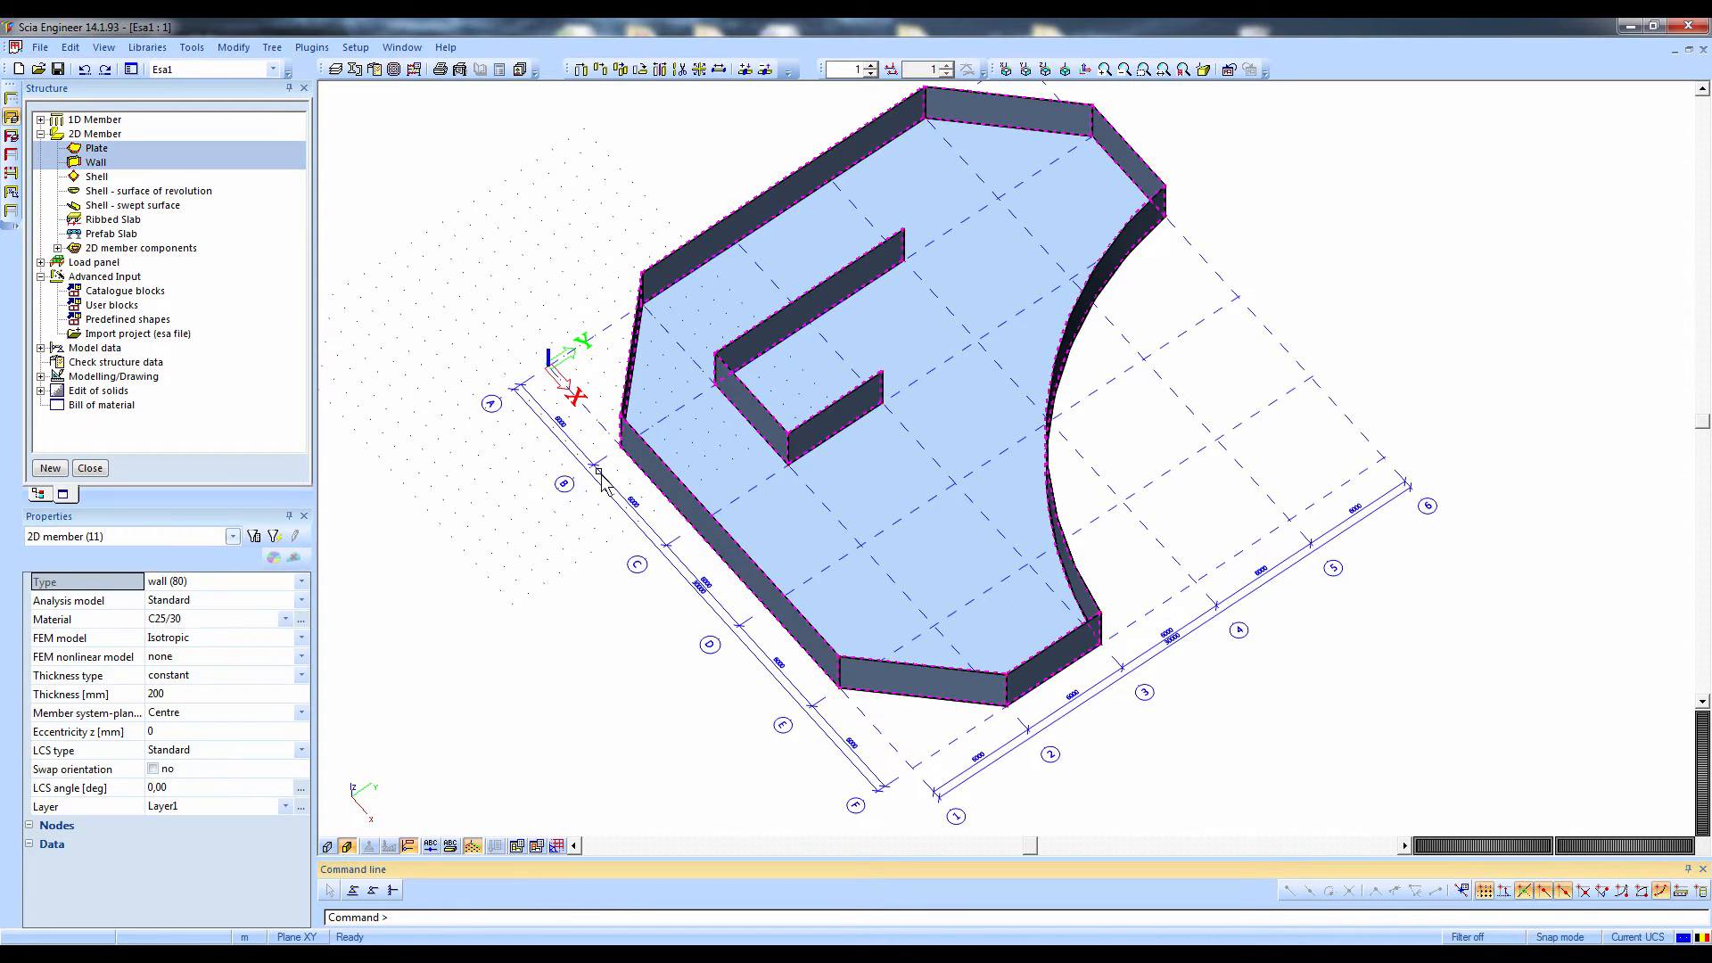
right_click_drag(600, 475, 506, 518, "ctrl")
key("Escape")
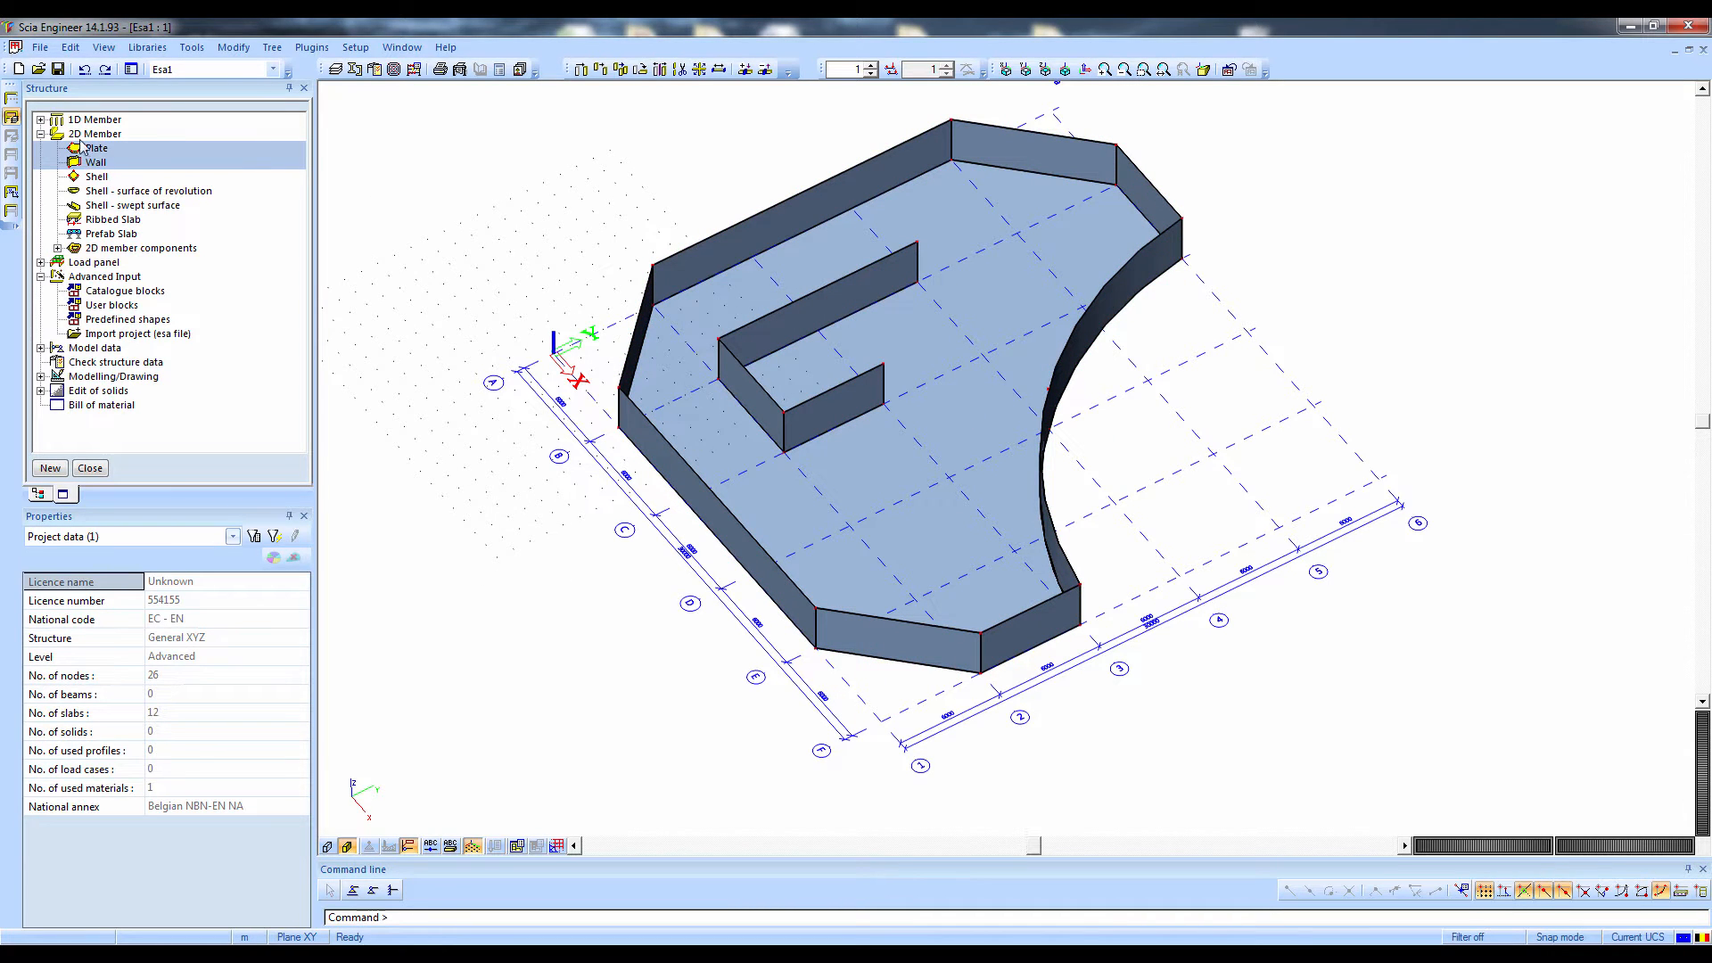
Start a new column and define a circular concrete cross-section in C25/30 with a diameter of 400 mm for it
left_click(40, 119)
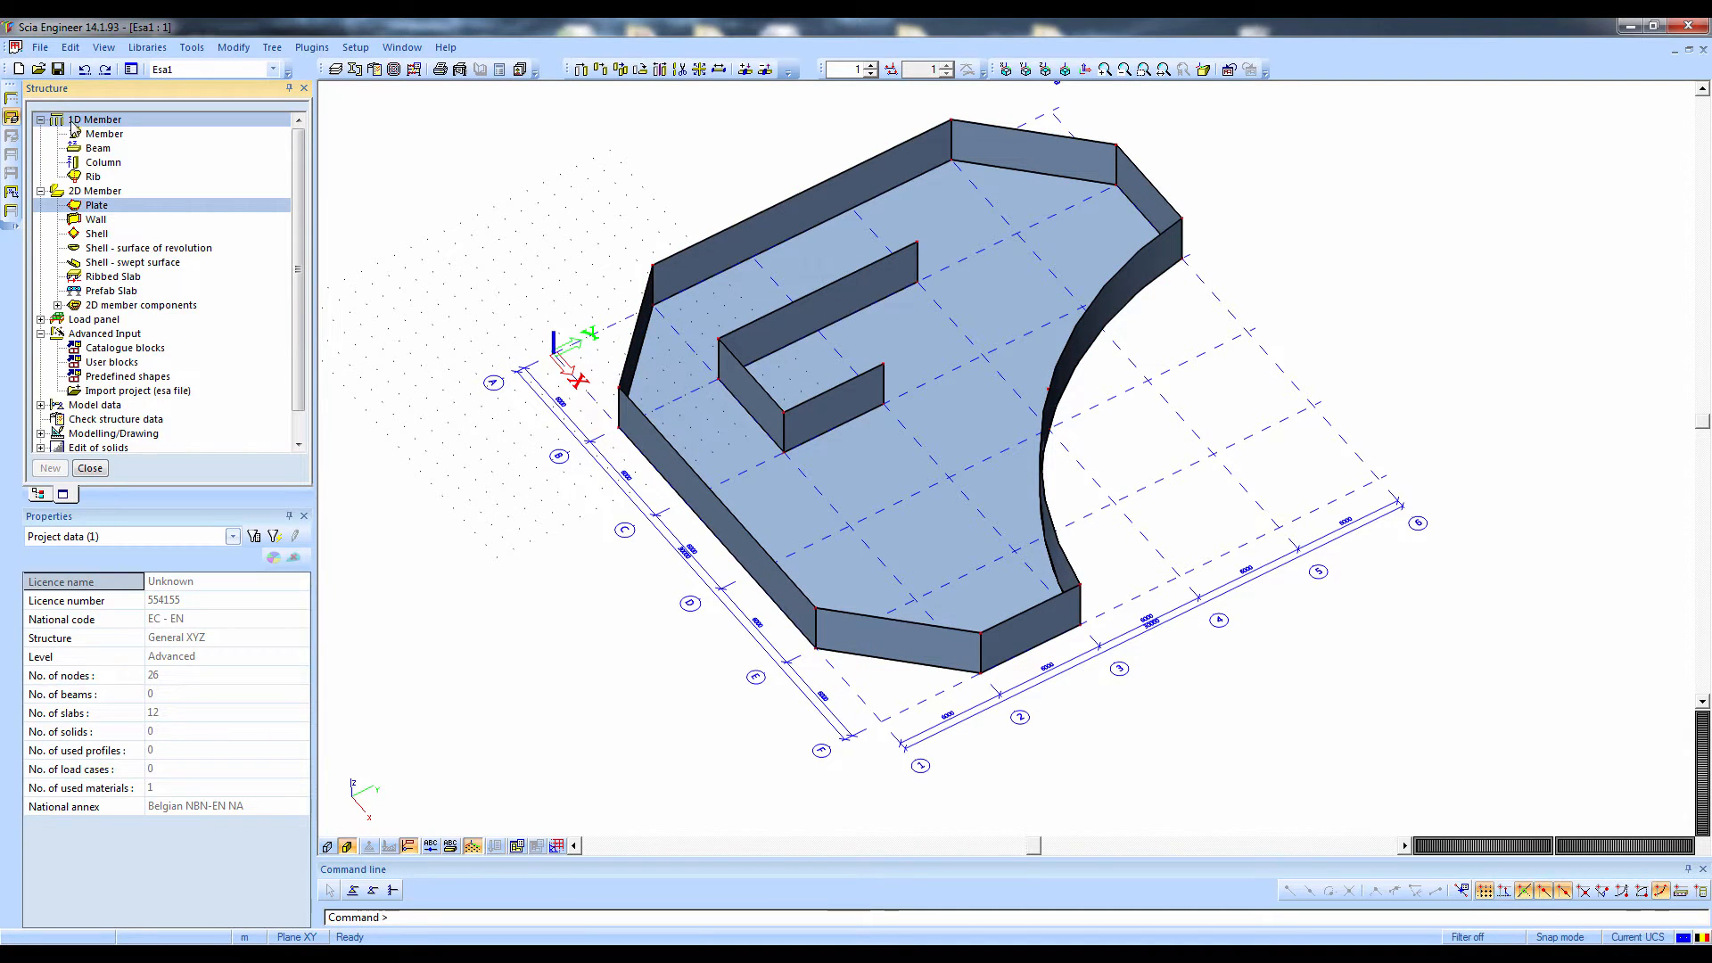
double_click(89, 163)
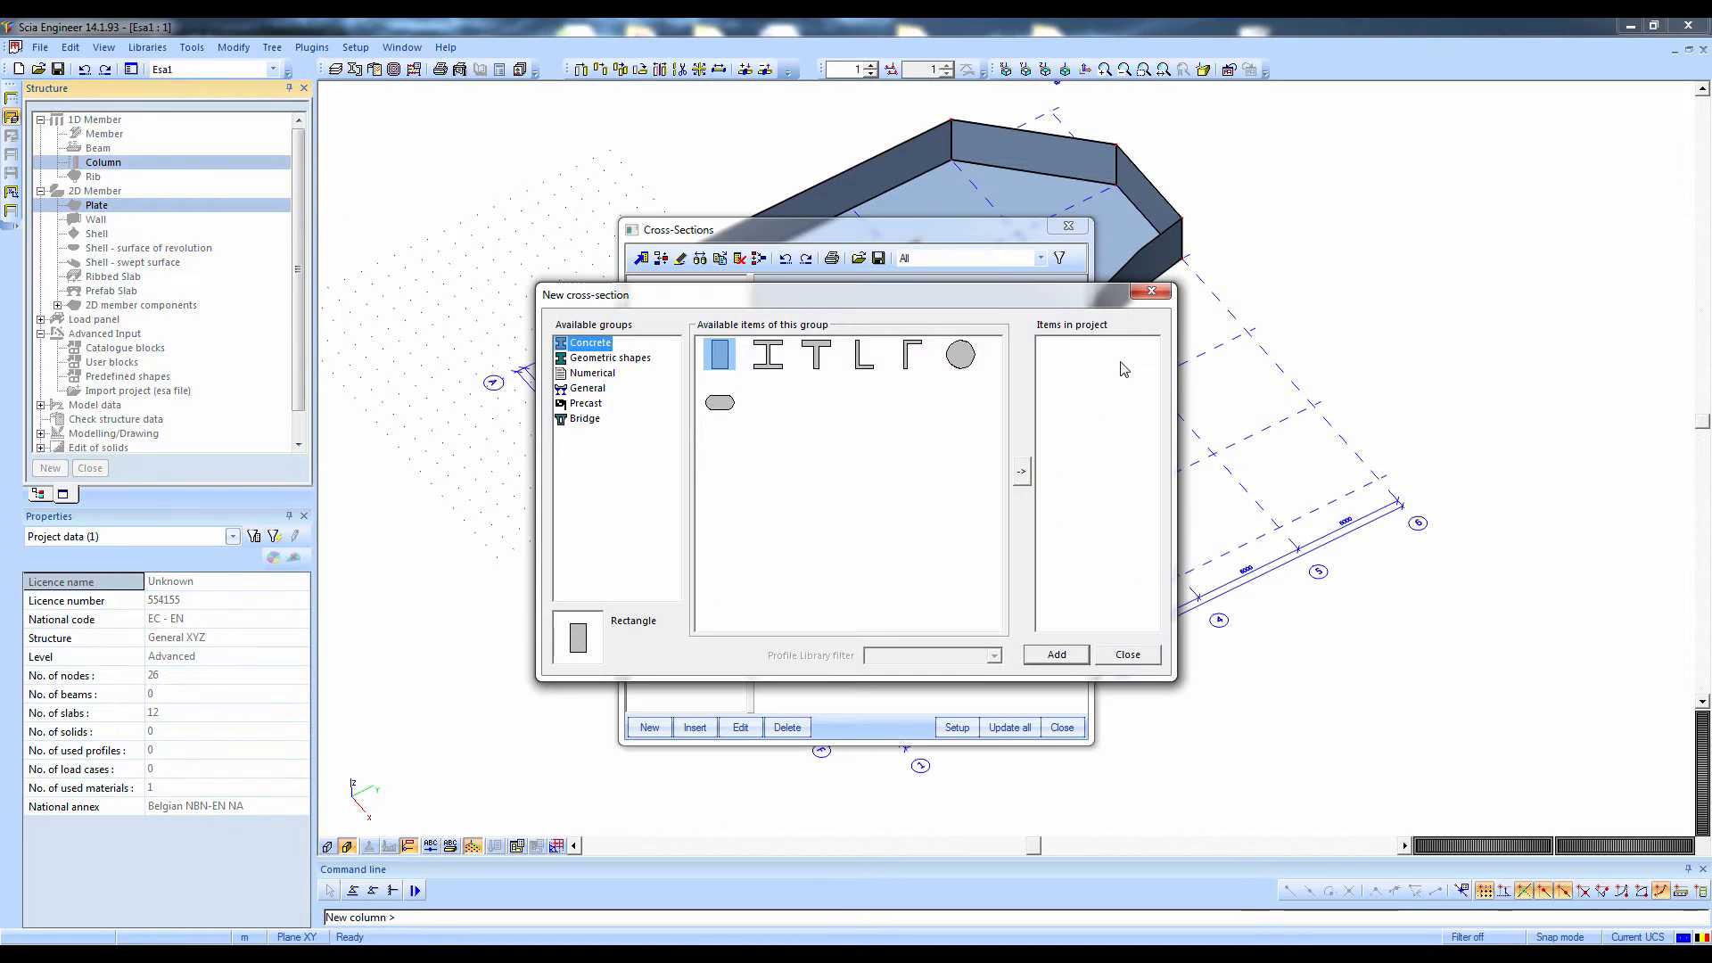
left_click(961, 354)
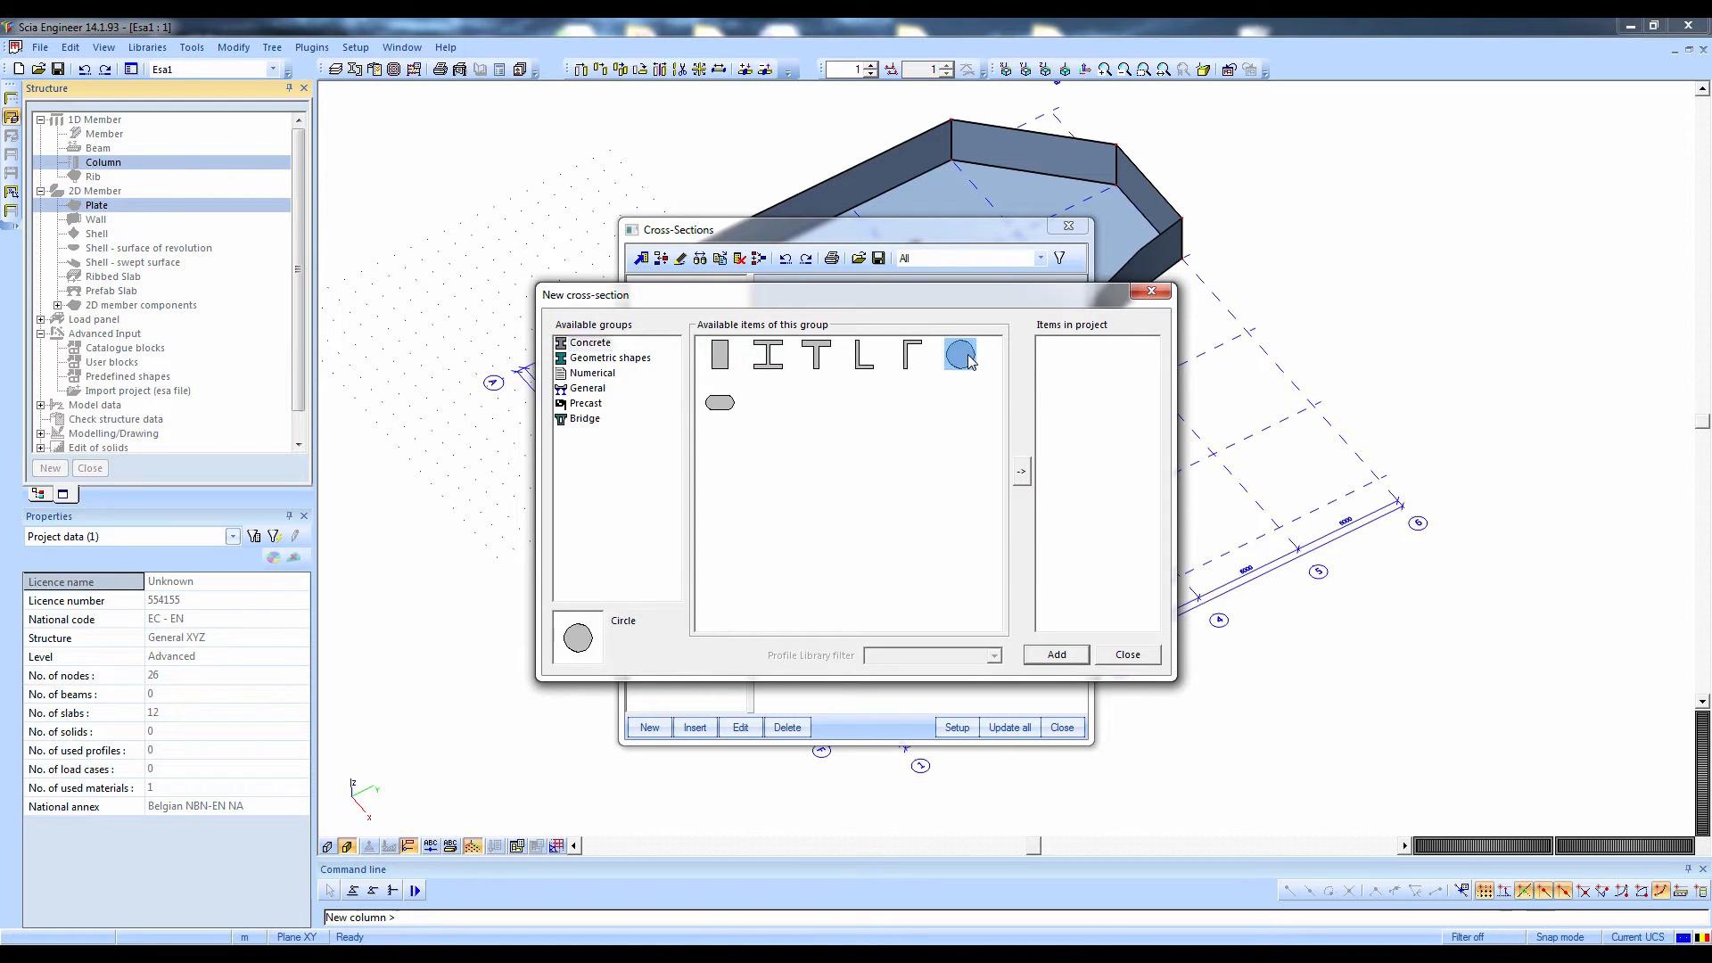
left_click(1023, 470)
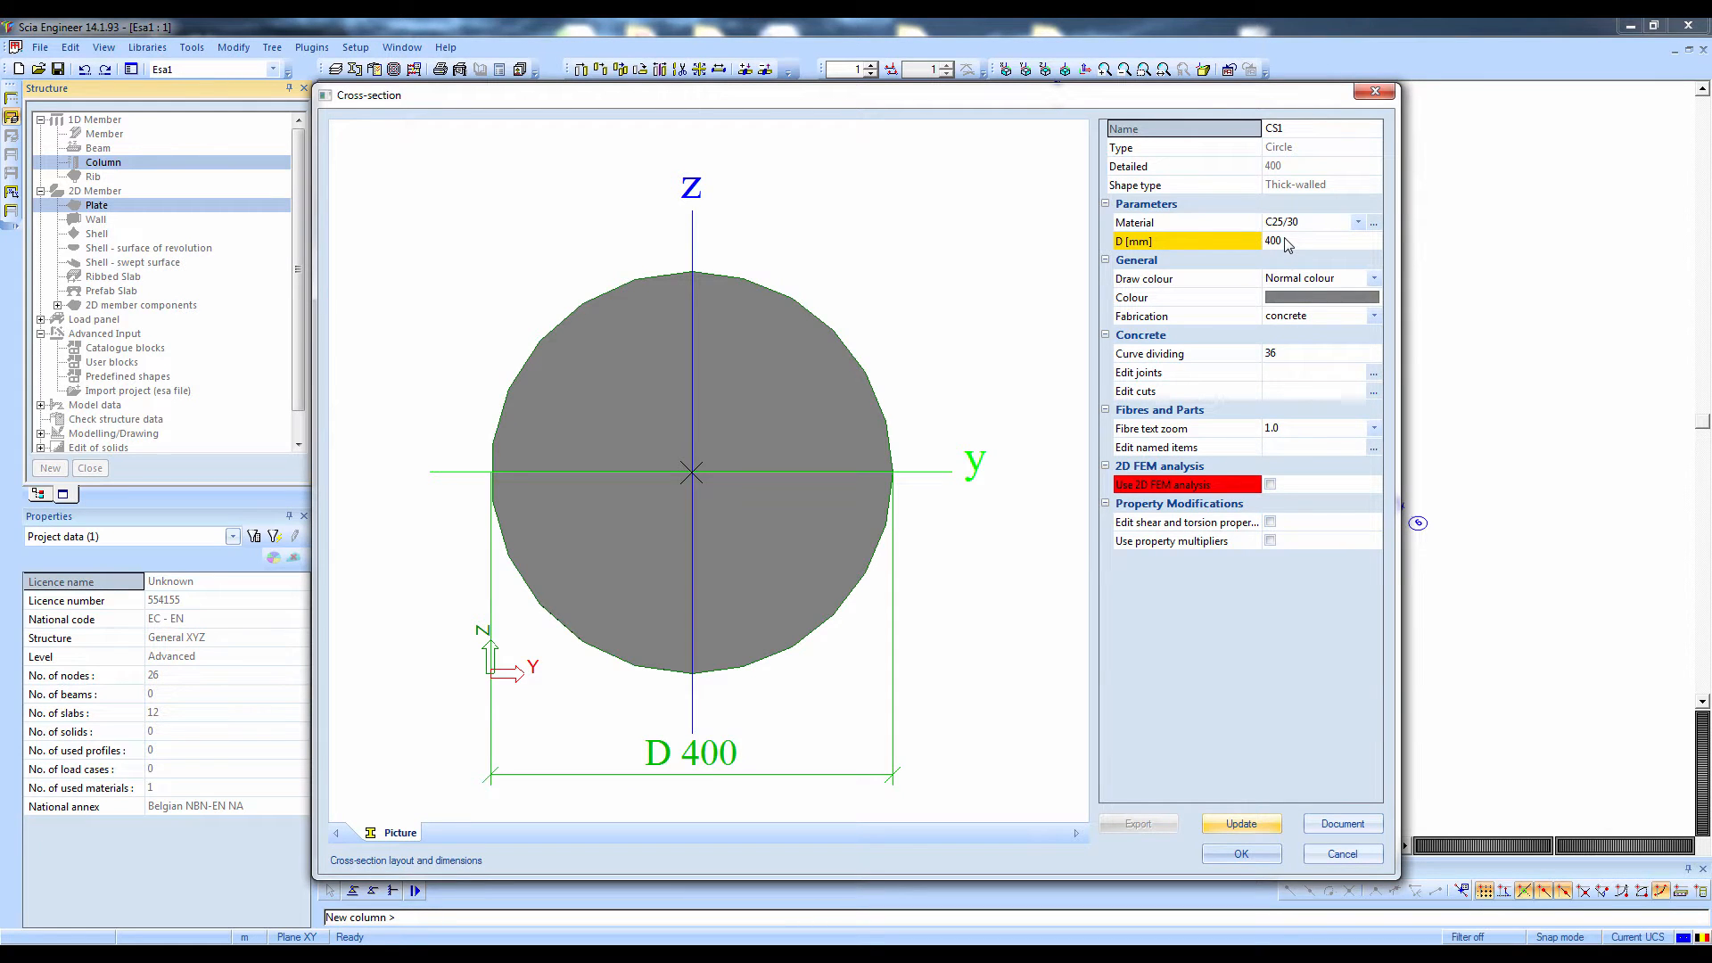
left_click(1242, 853)
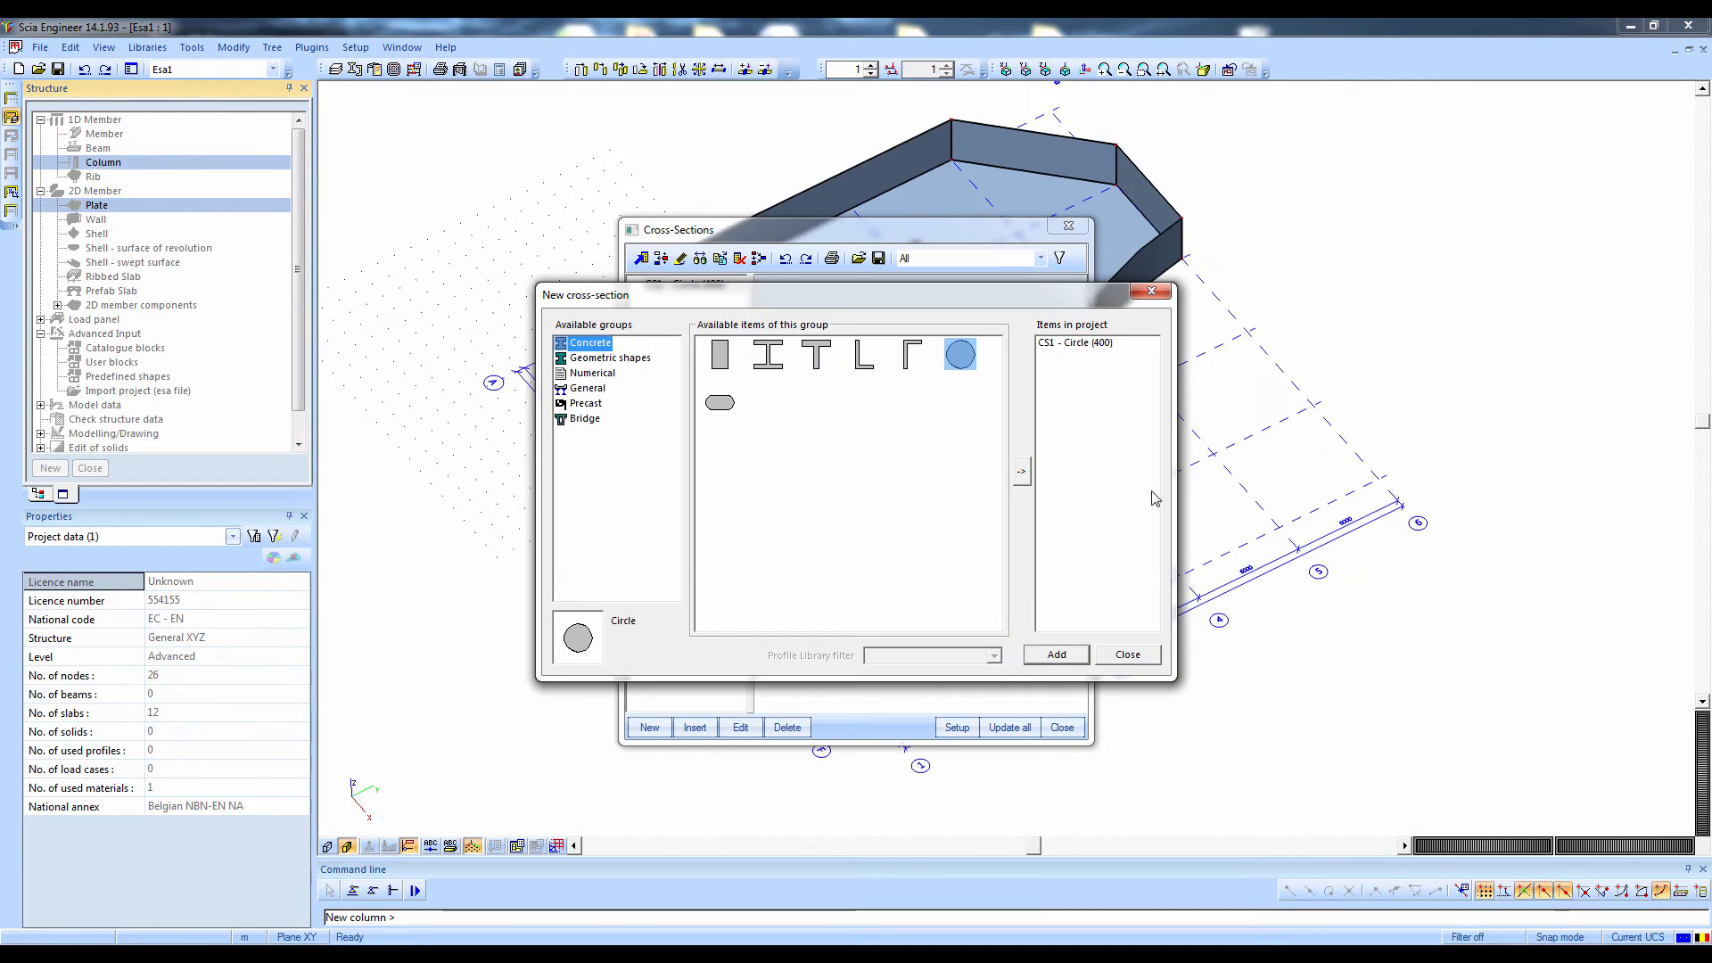
left_click(1128, 655)
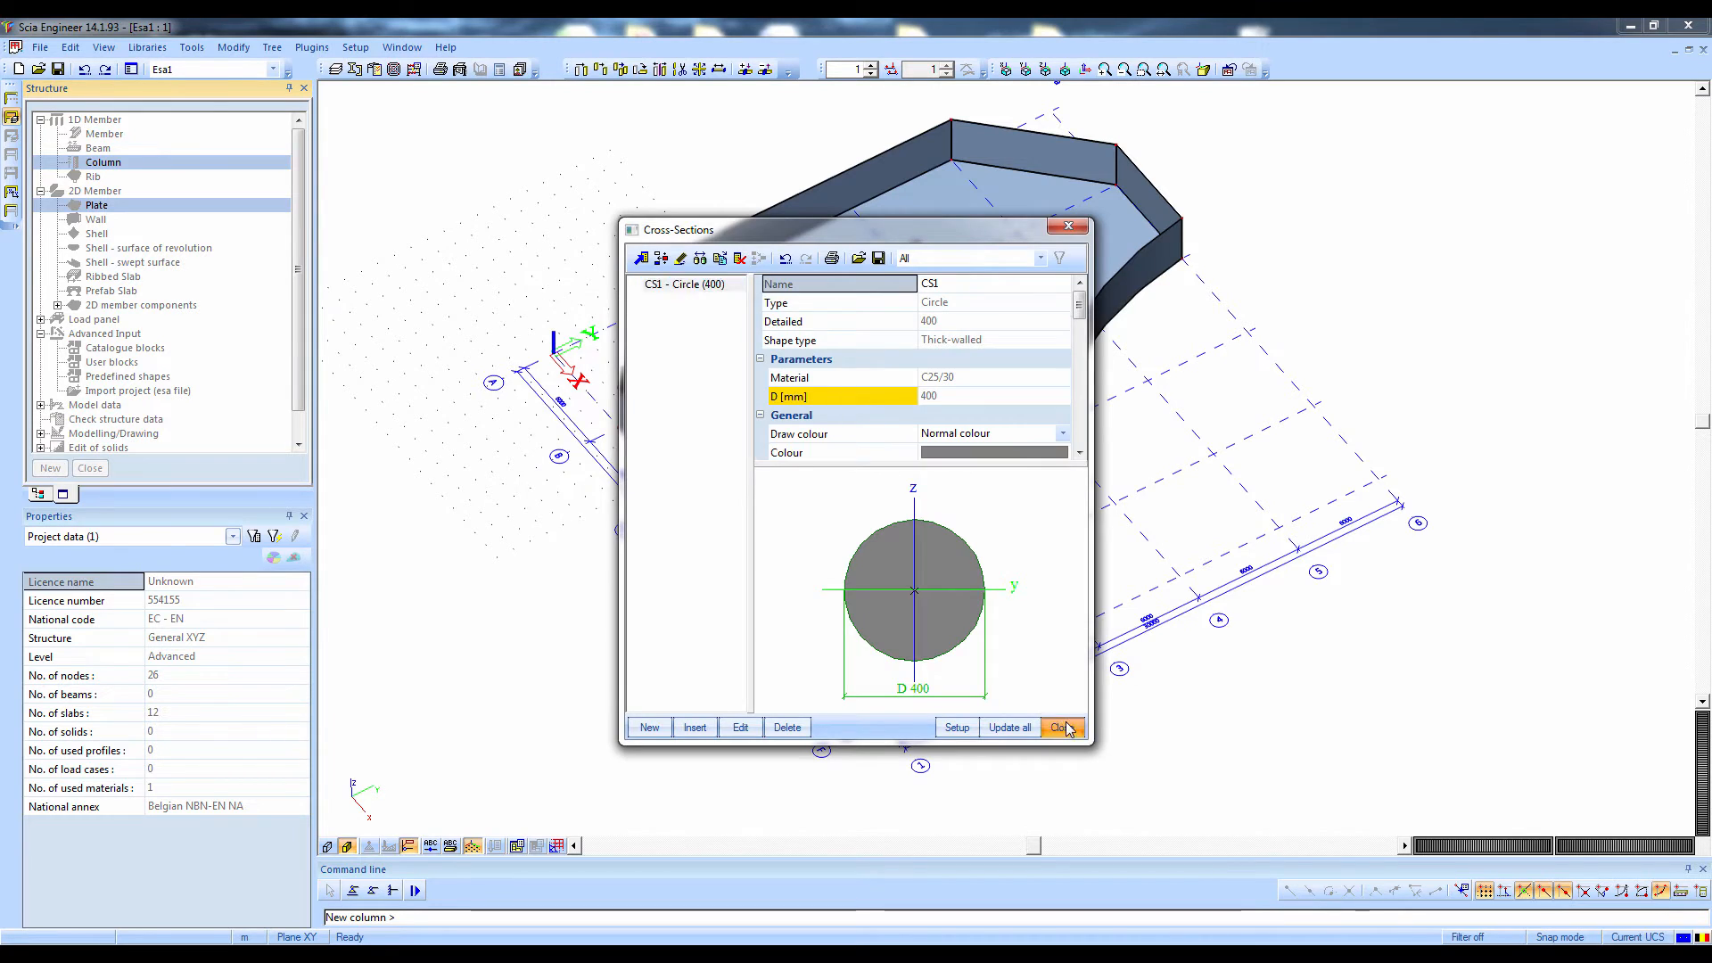
left_click(1062, 728)
Confirm a column length of 3 m and place columns at grid intersections D2, D3, E2, C4 and B5
left_click(953, 428)
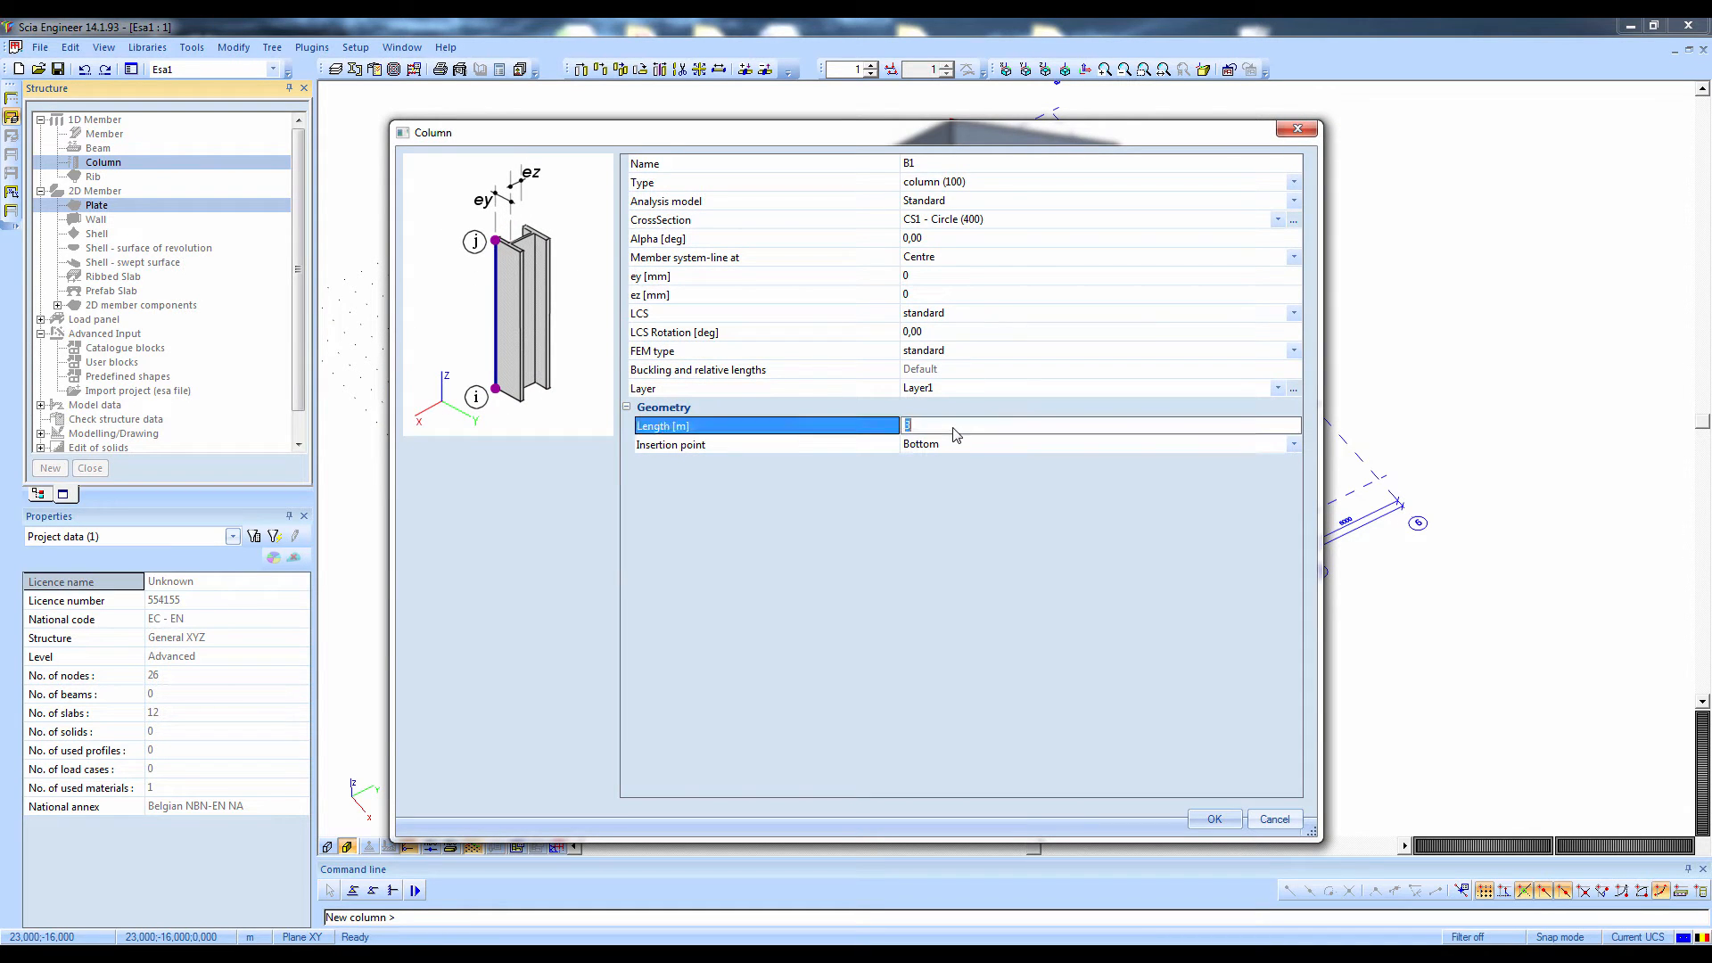
left_click(1214, 818)
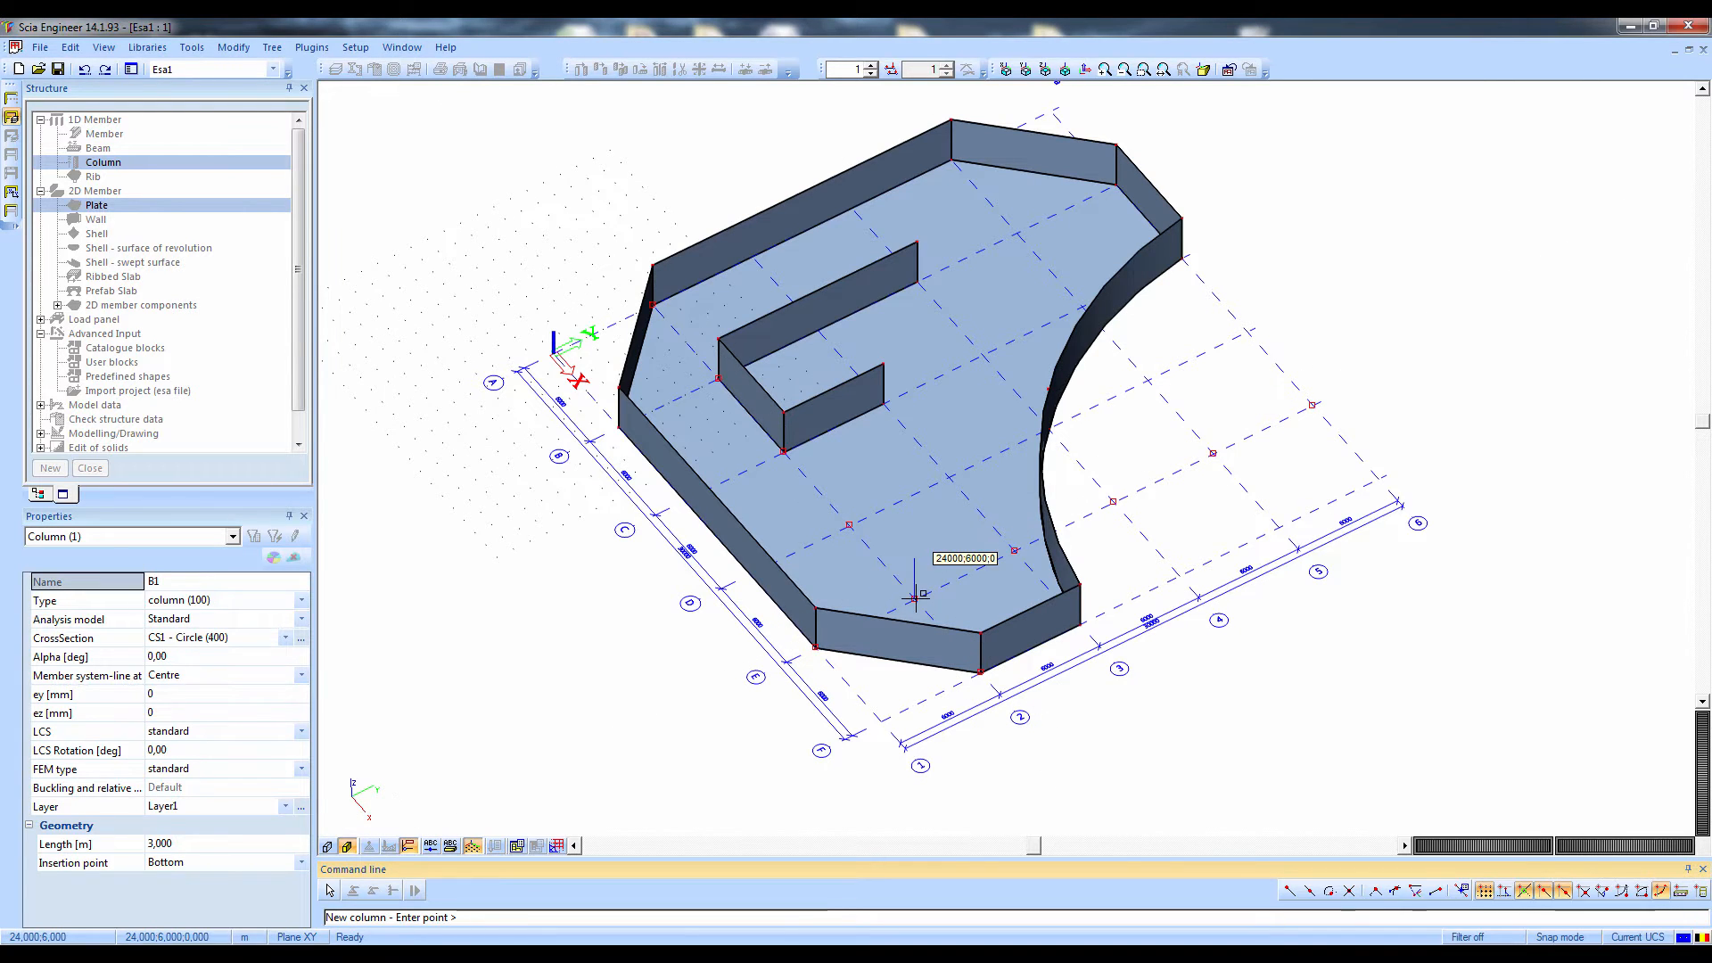
left_click(848, 524)
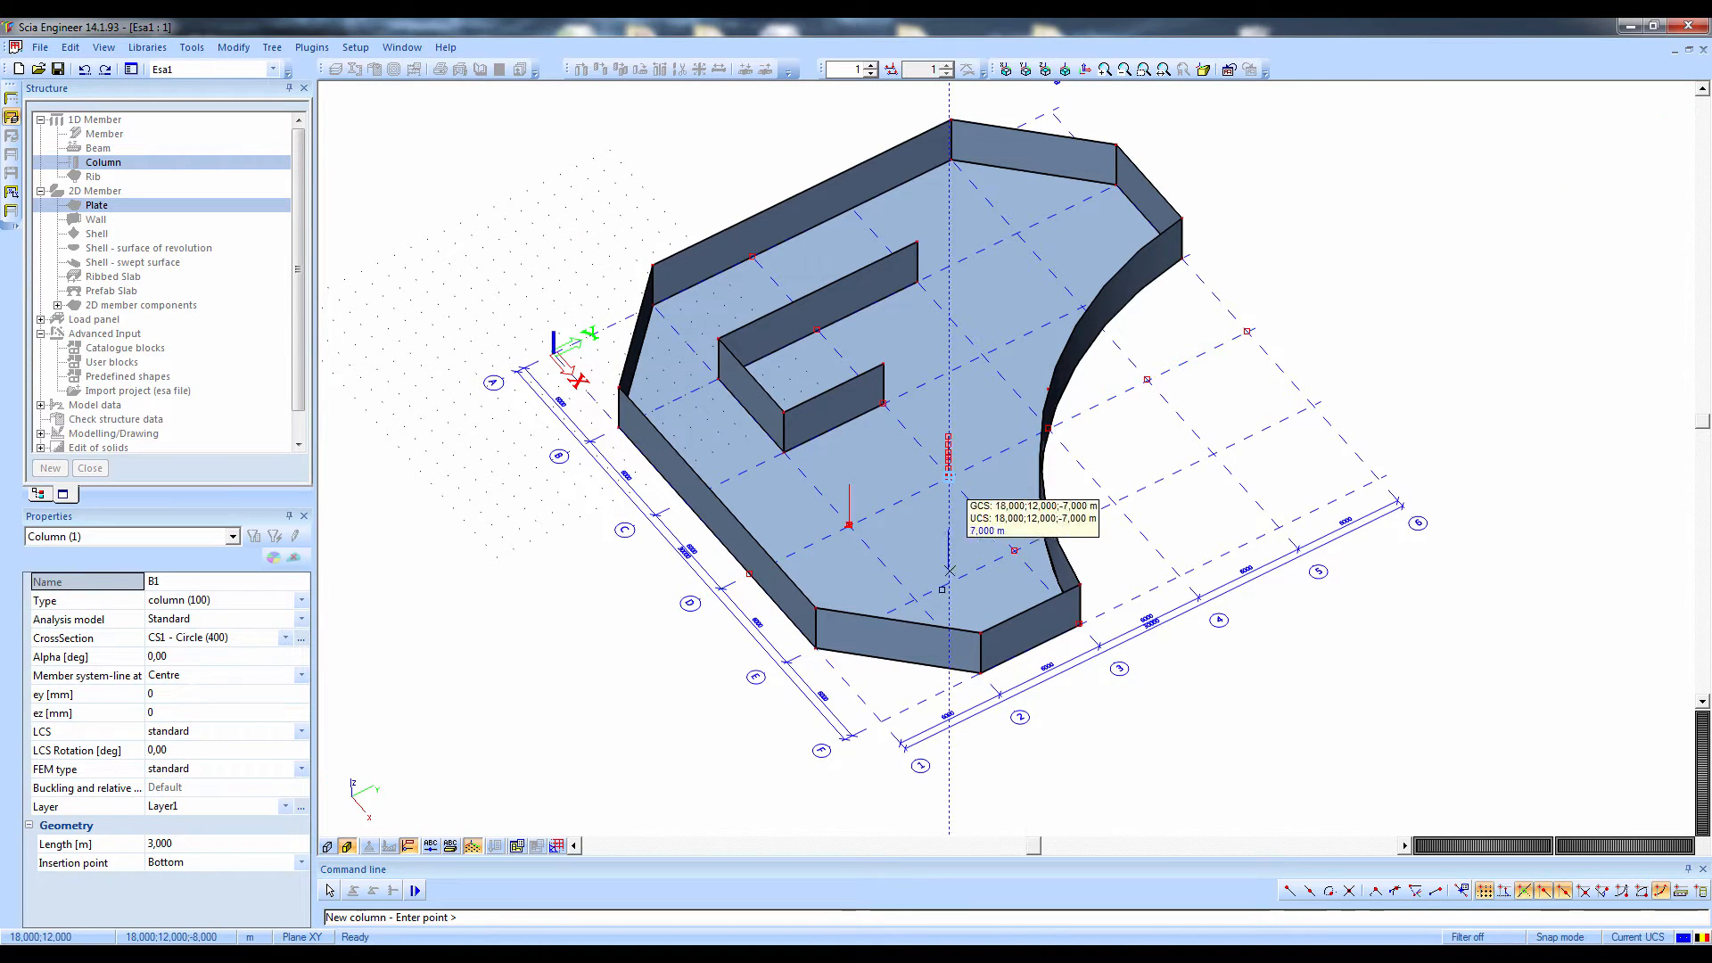
left_click(948, 477)
left_click(914, 597)
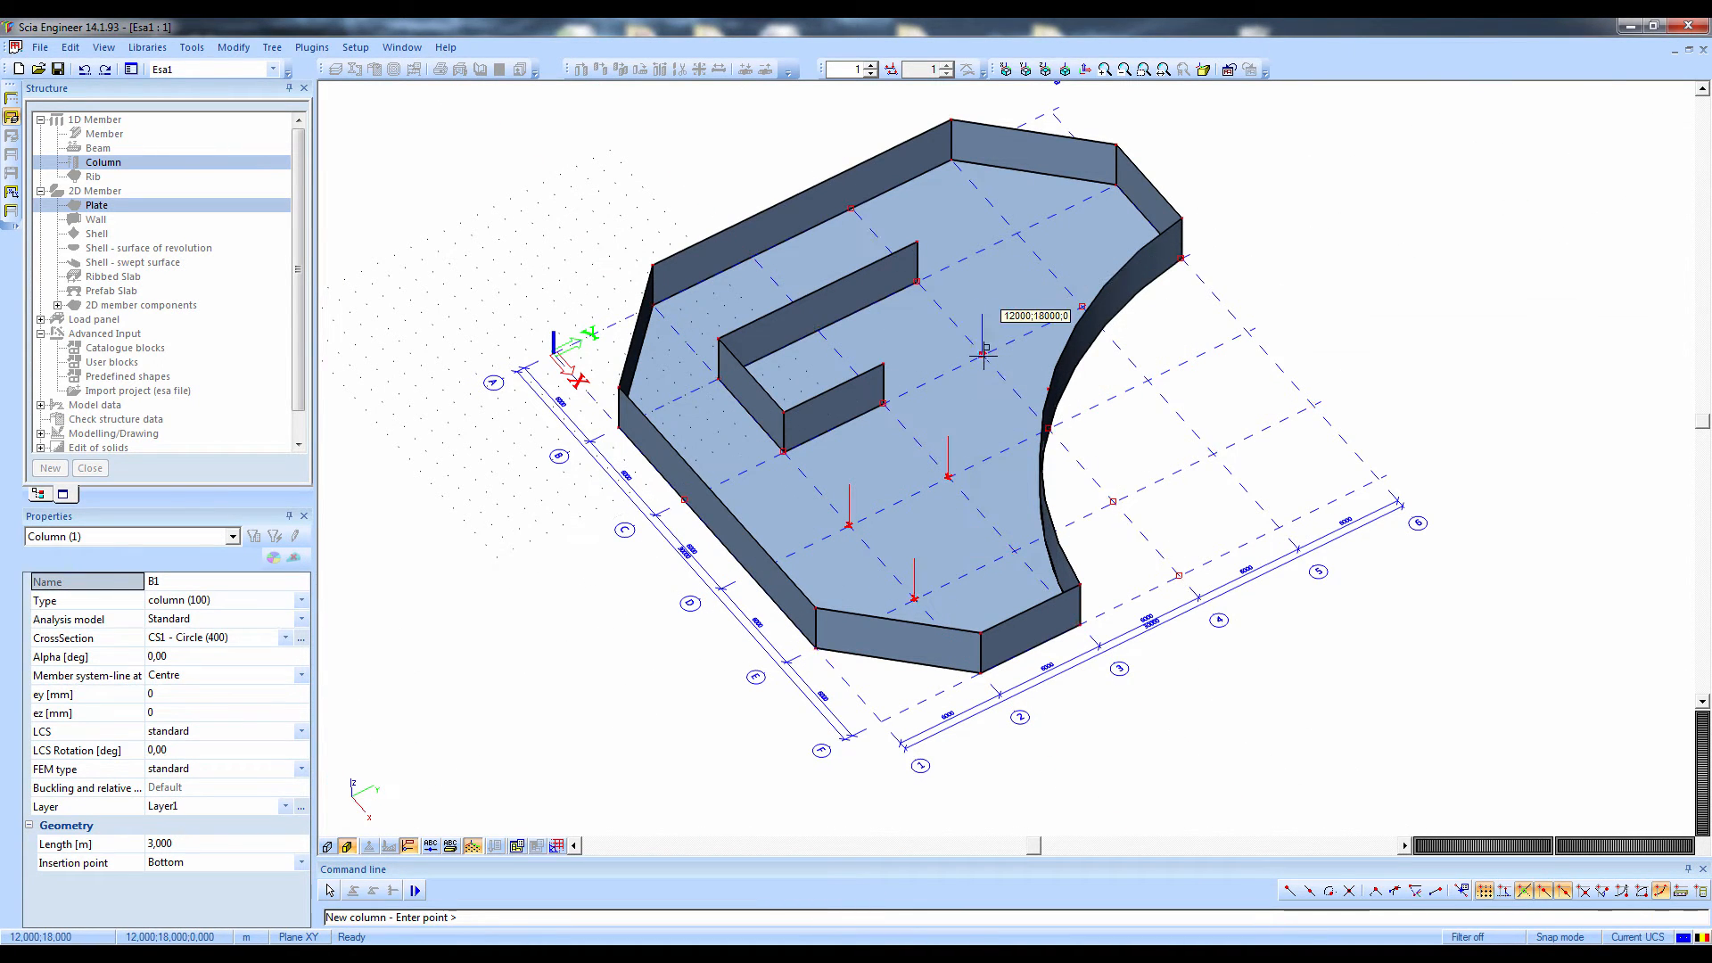
left_click(985, 355)
left_click(1016, 233)
key("Escape")
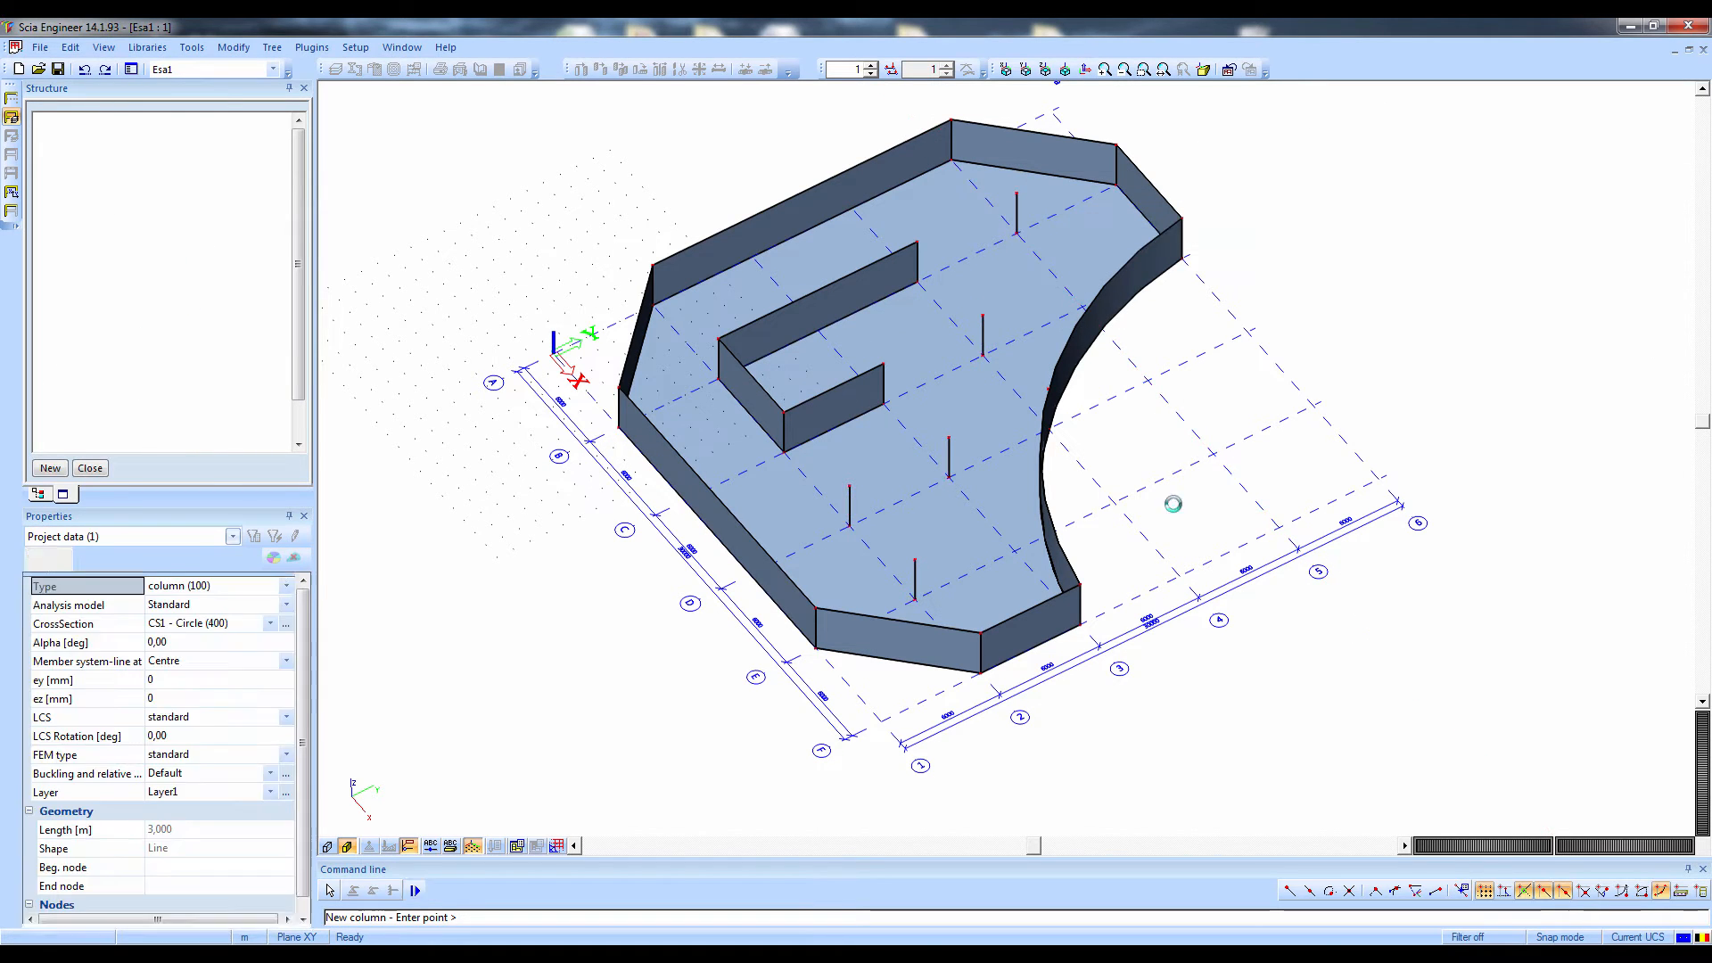
Inspect the walls and columns with member volumes rendered, and return to the plain display
right_click_drag(1167, 570, 1151, 565, "ctrl")
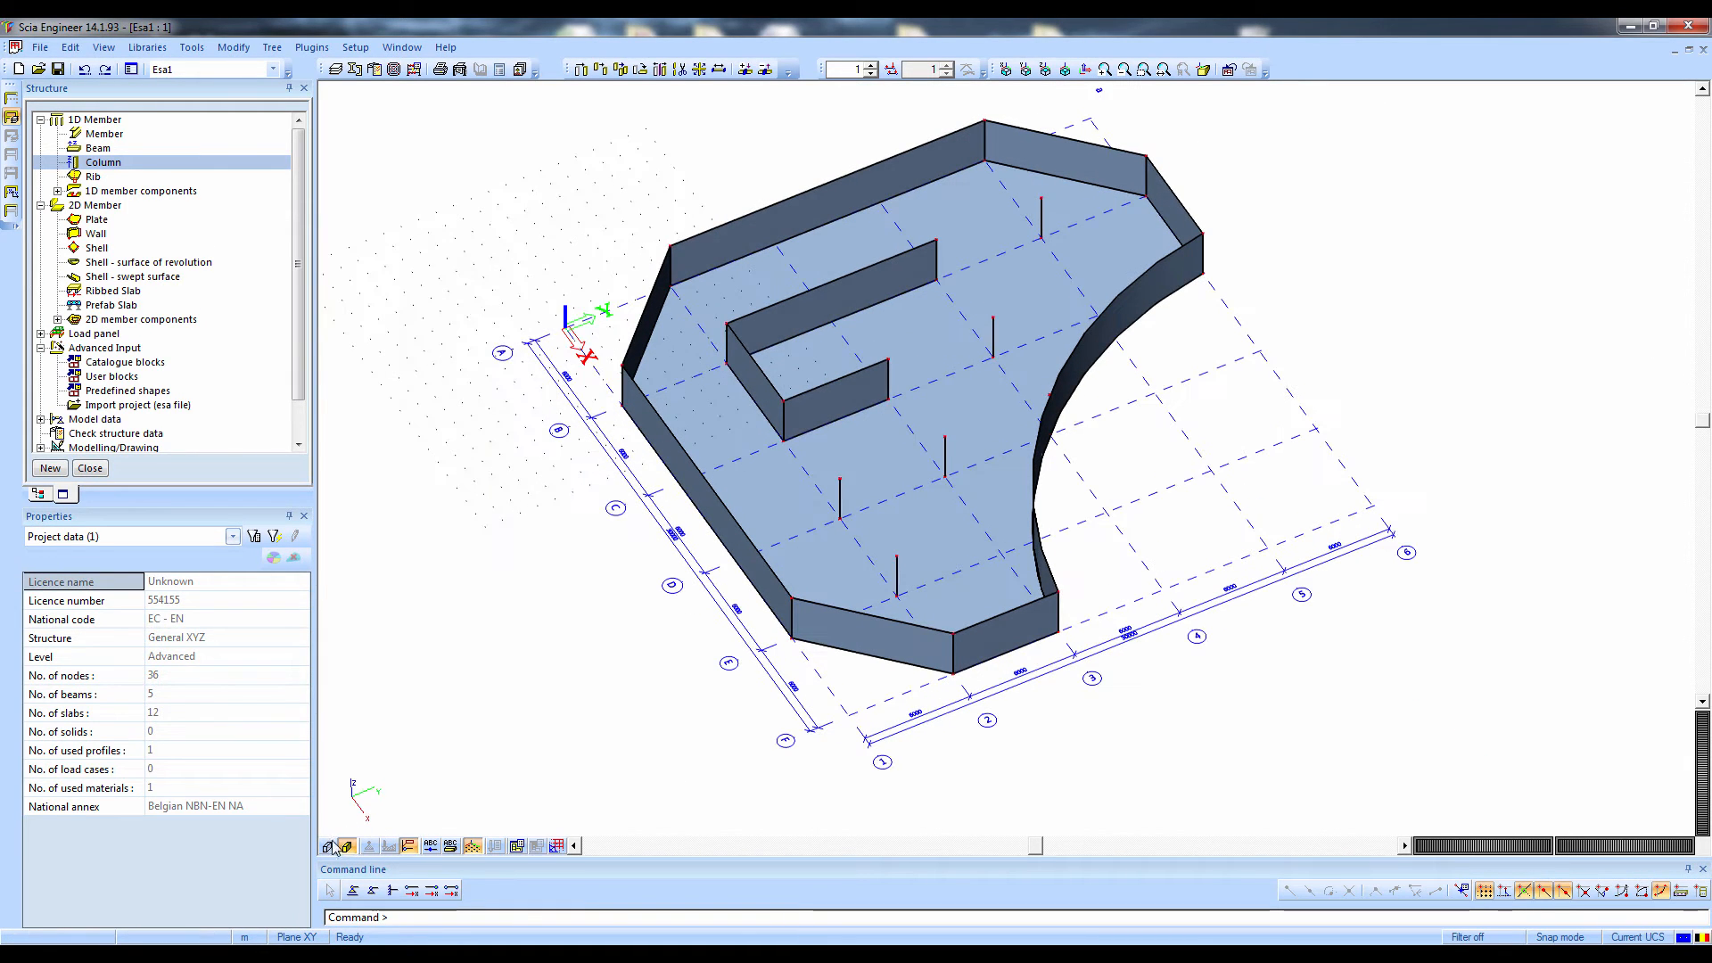
left_click(329, 846)
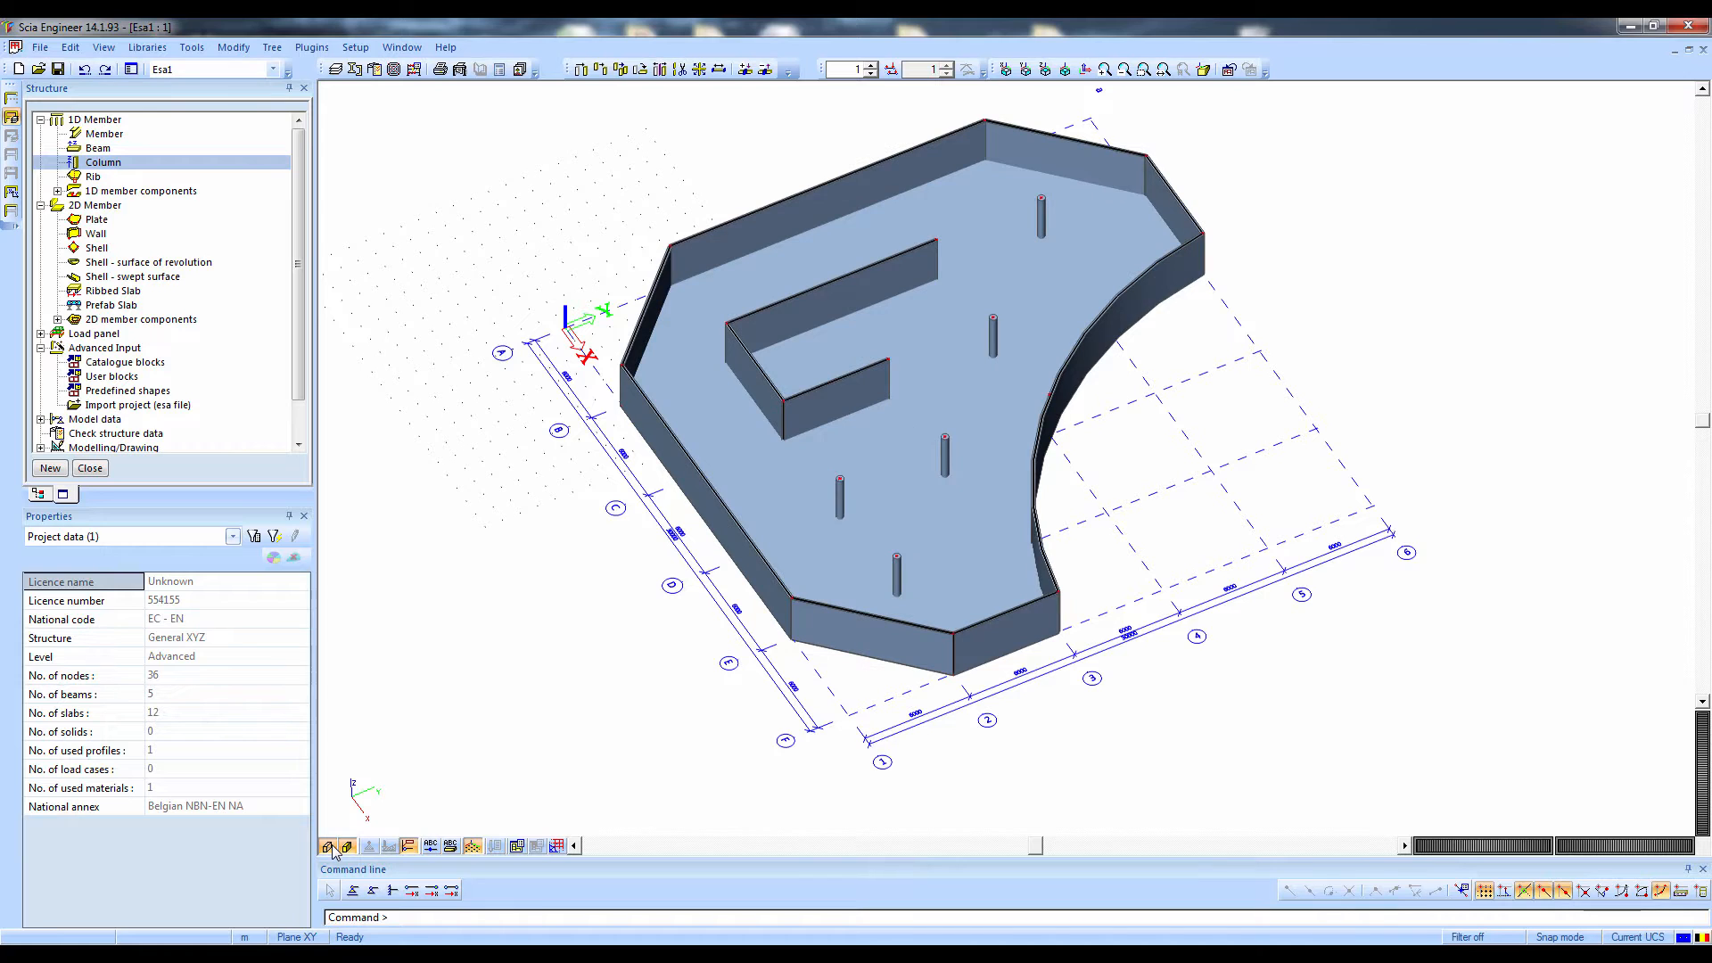
mouse_move(431, 831)
right_mouse_down("ctrl")
mouse_move(378, 815)
mouse_move(371, 764)
mouse_move(403, 825)
right_mouse_up("ctrl")
left_click(329, 847)
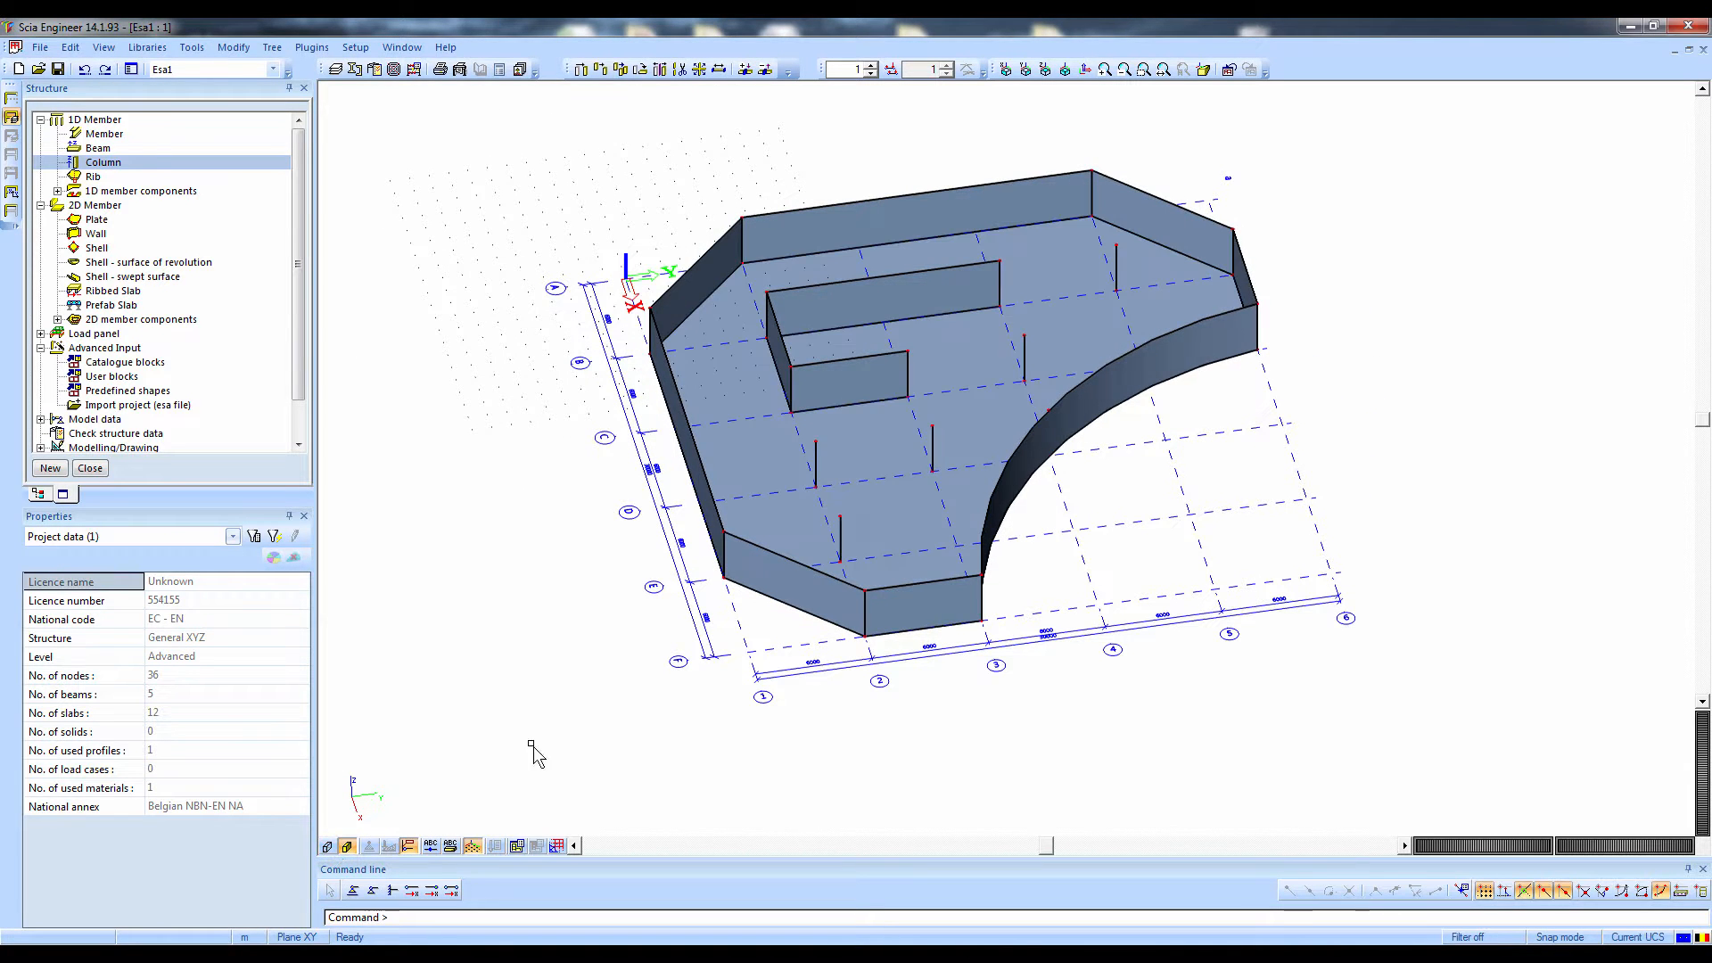
Copy the bottom plate 3 m upward from the wall corner at grid point F2, including its additional data, and end the copy command
left_click(807, 622)
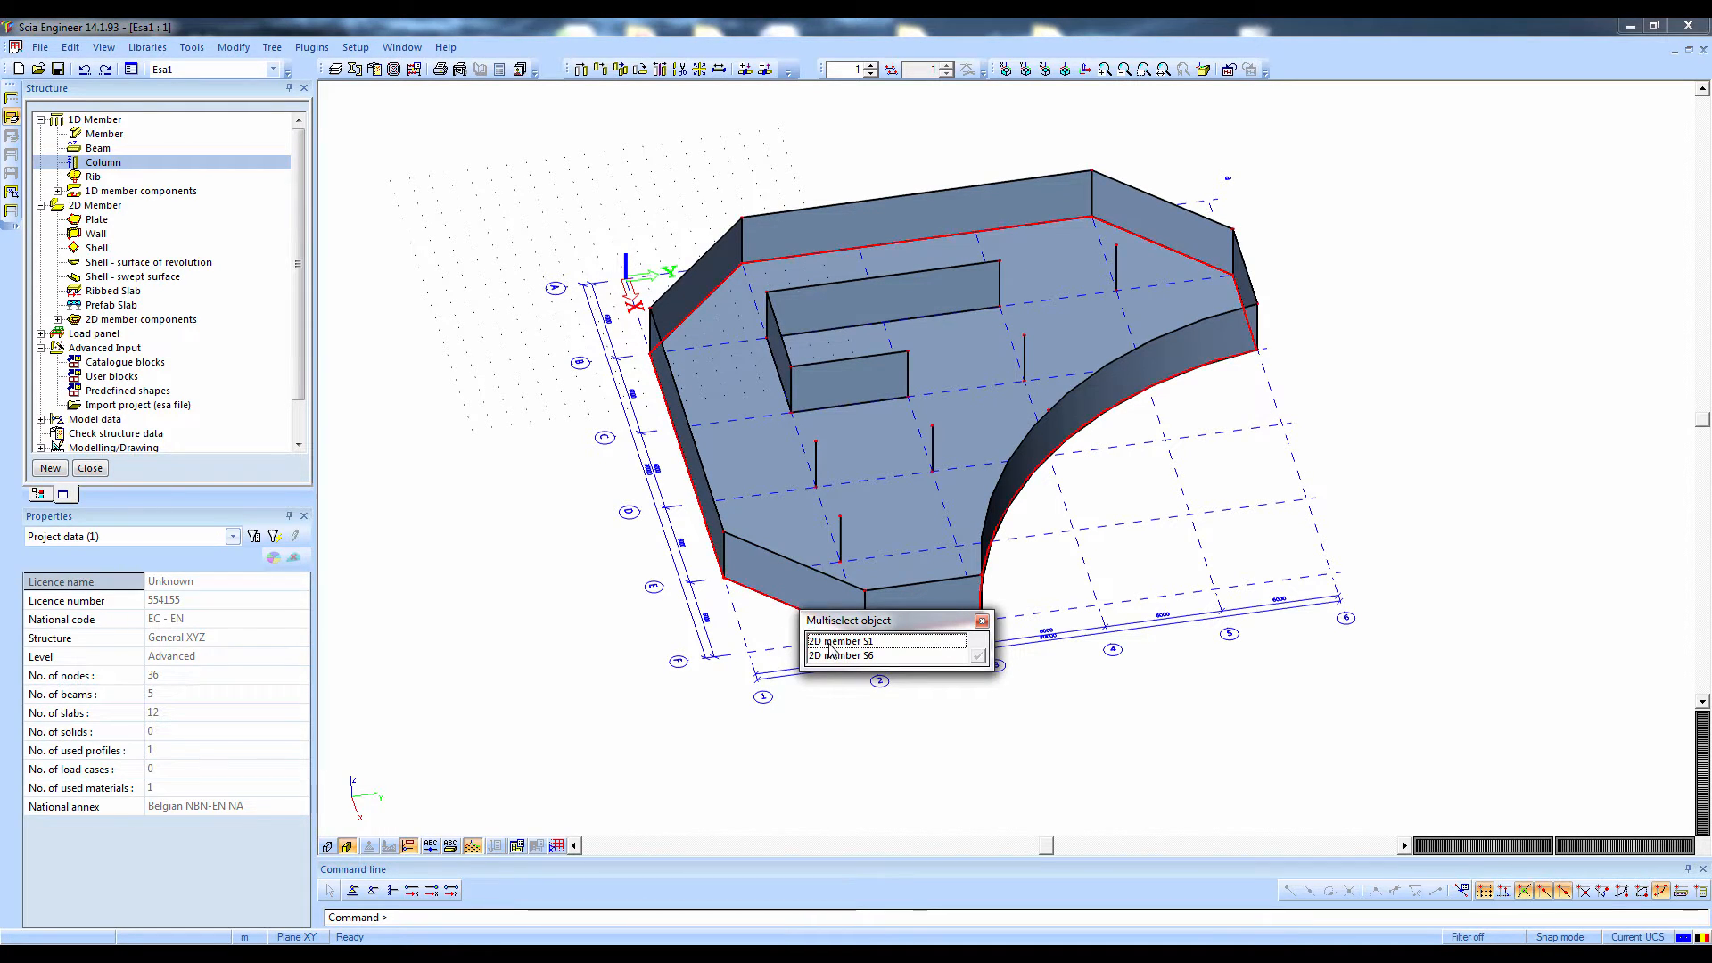
left_click(829, 642)
left_click(234, 48)
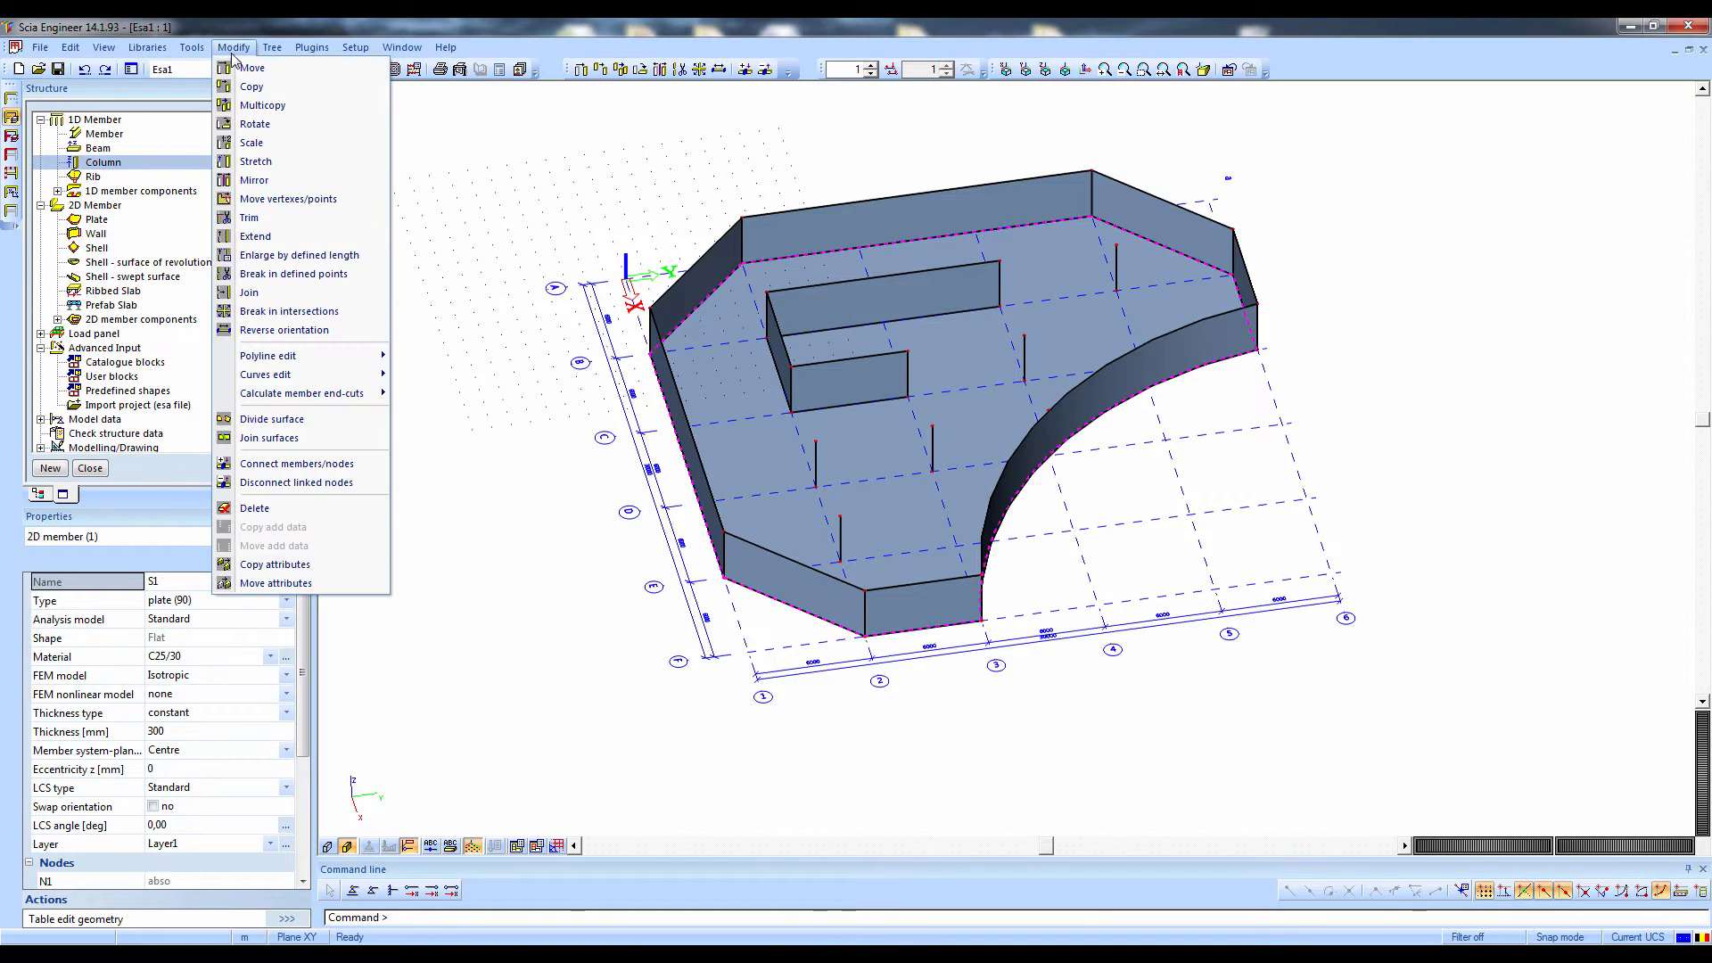
left_click(250, 84)
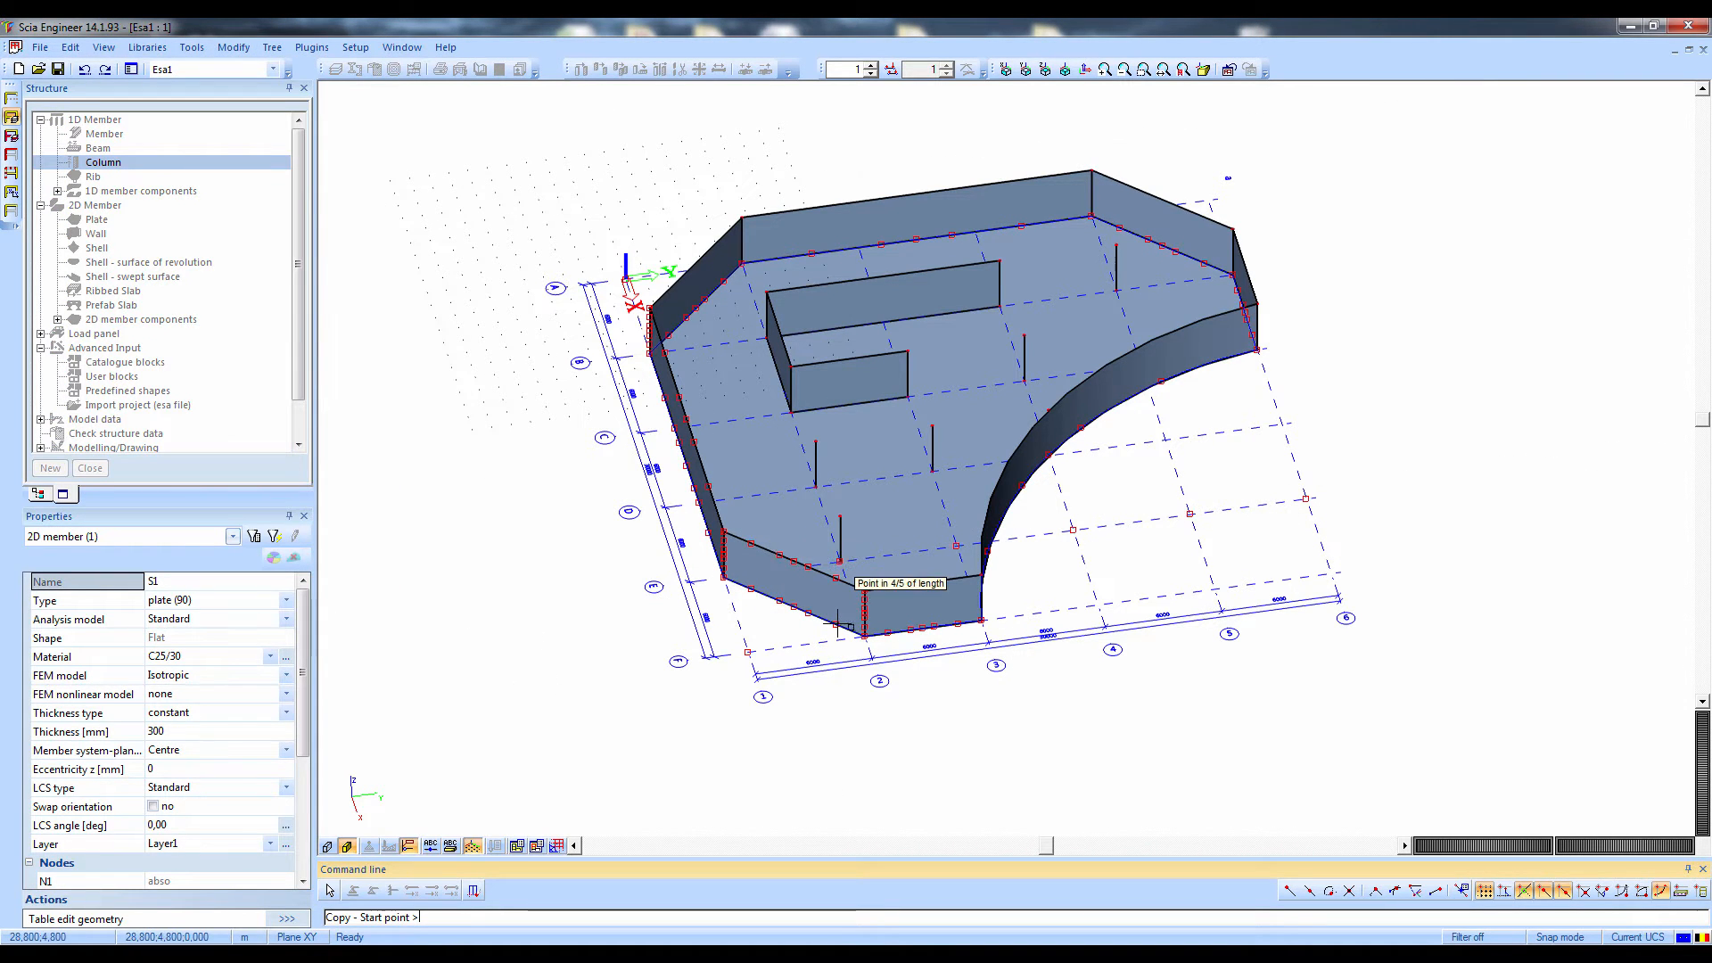
scroll(865, 635, "up", 3)
left_click(865, 635)
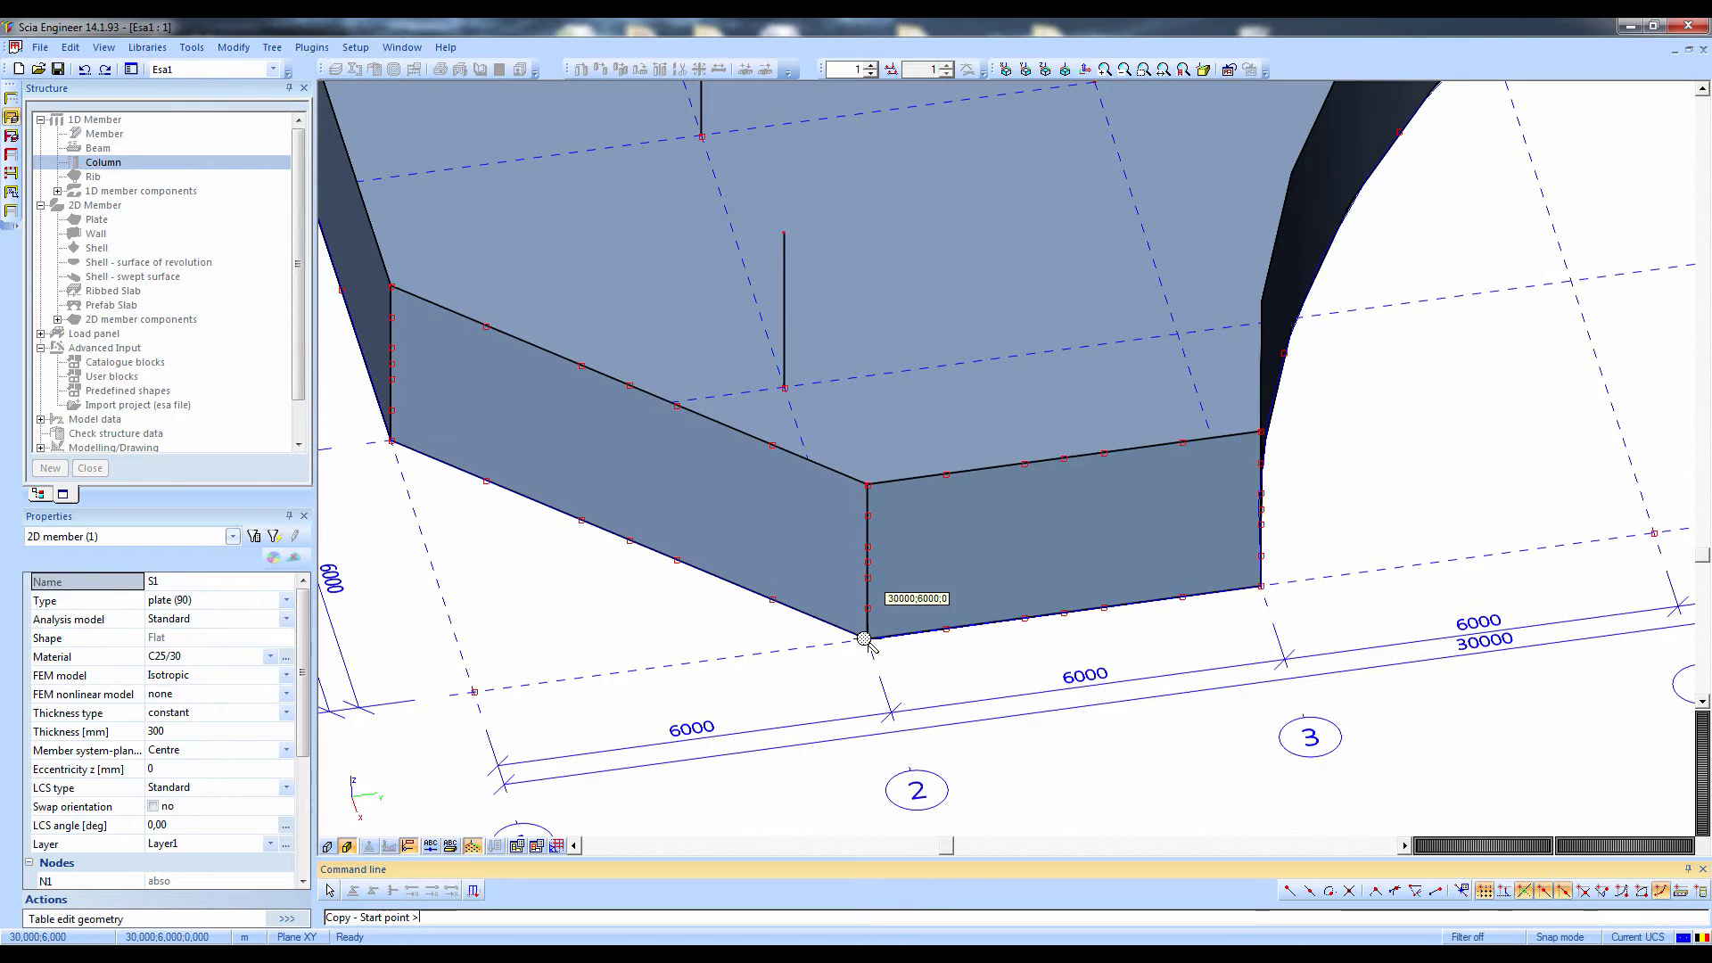
left_click(867, 432)
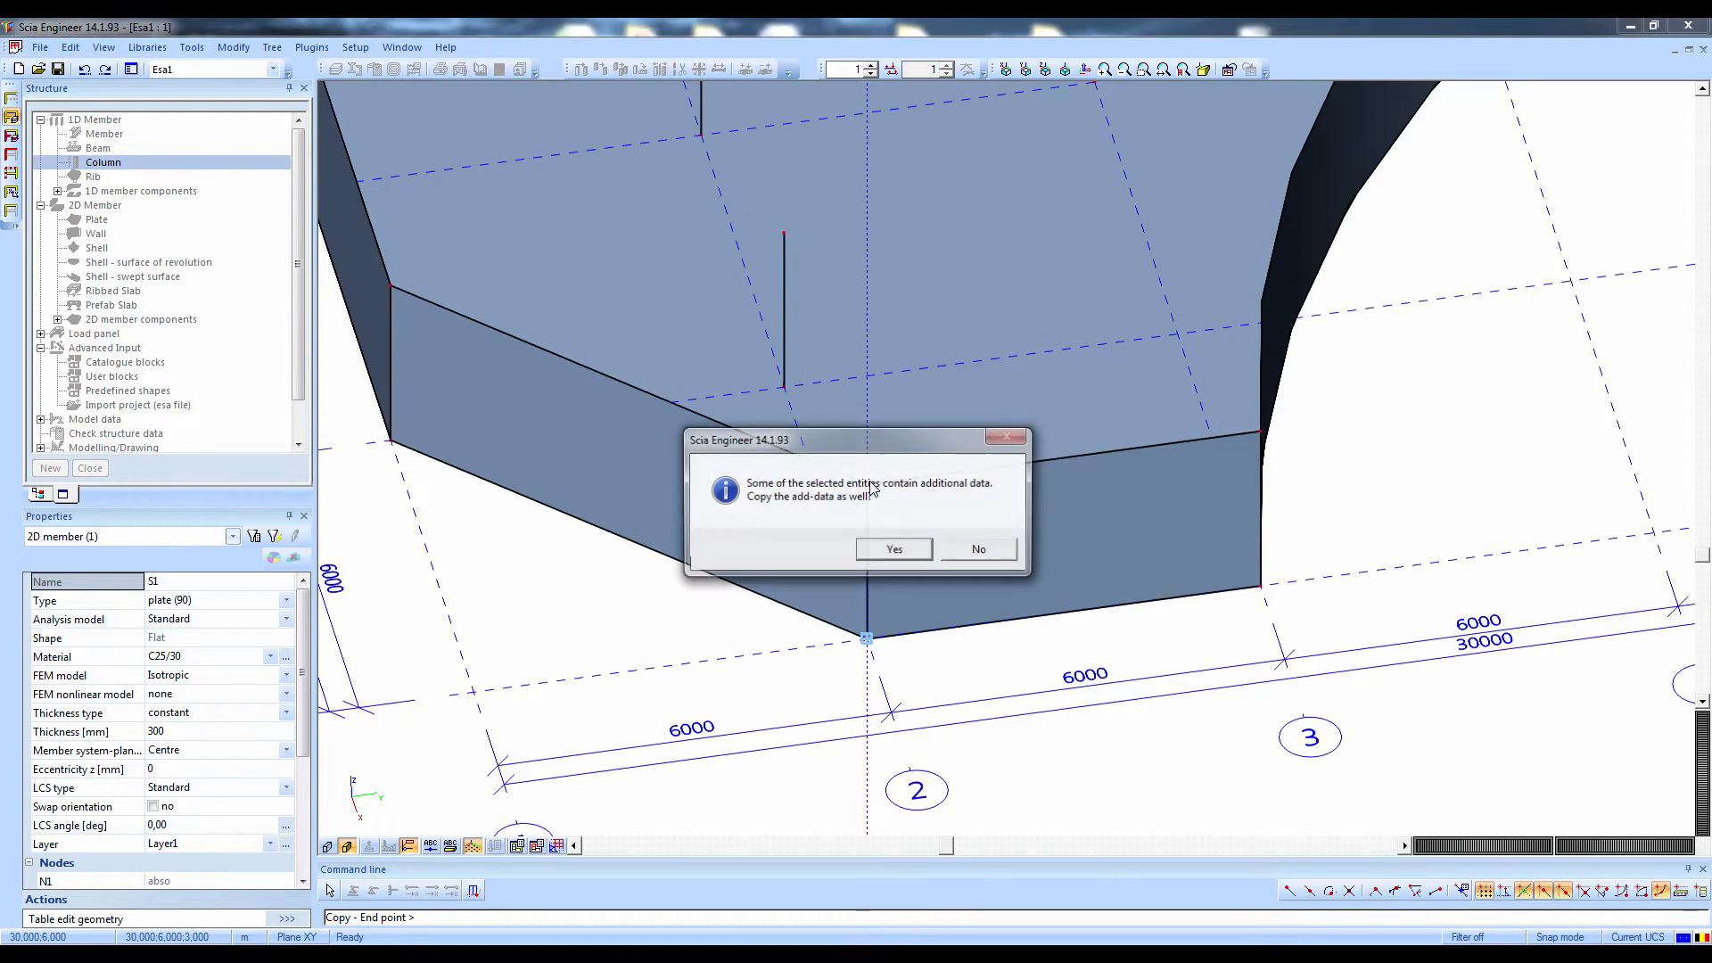
left_click(894, 550)
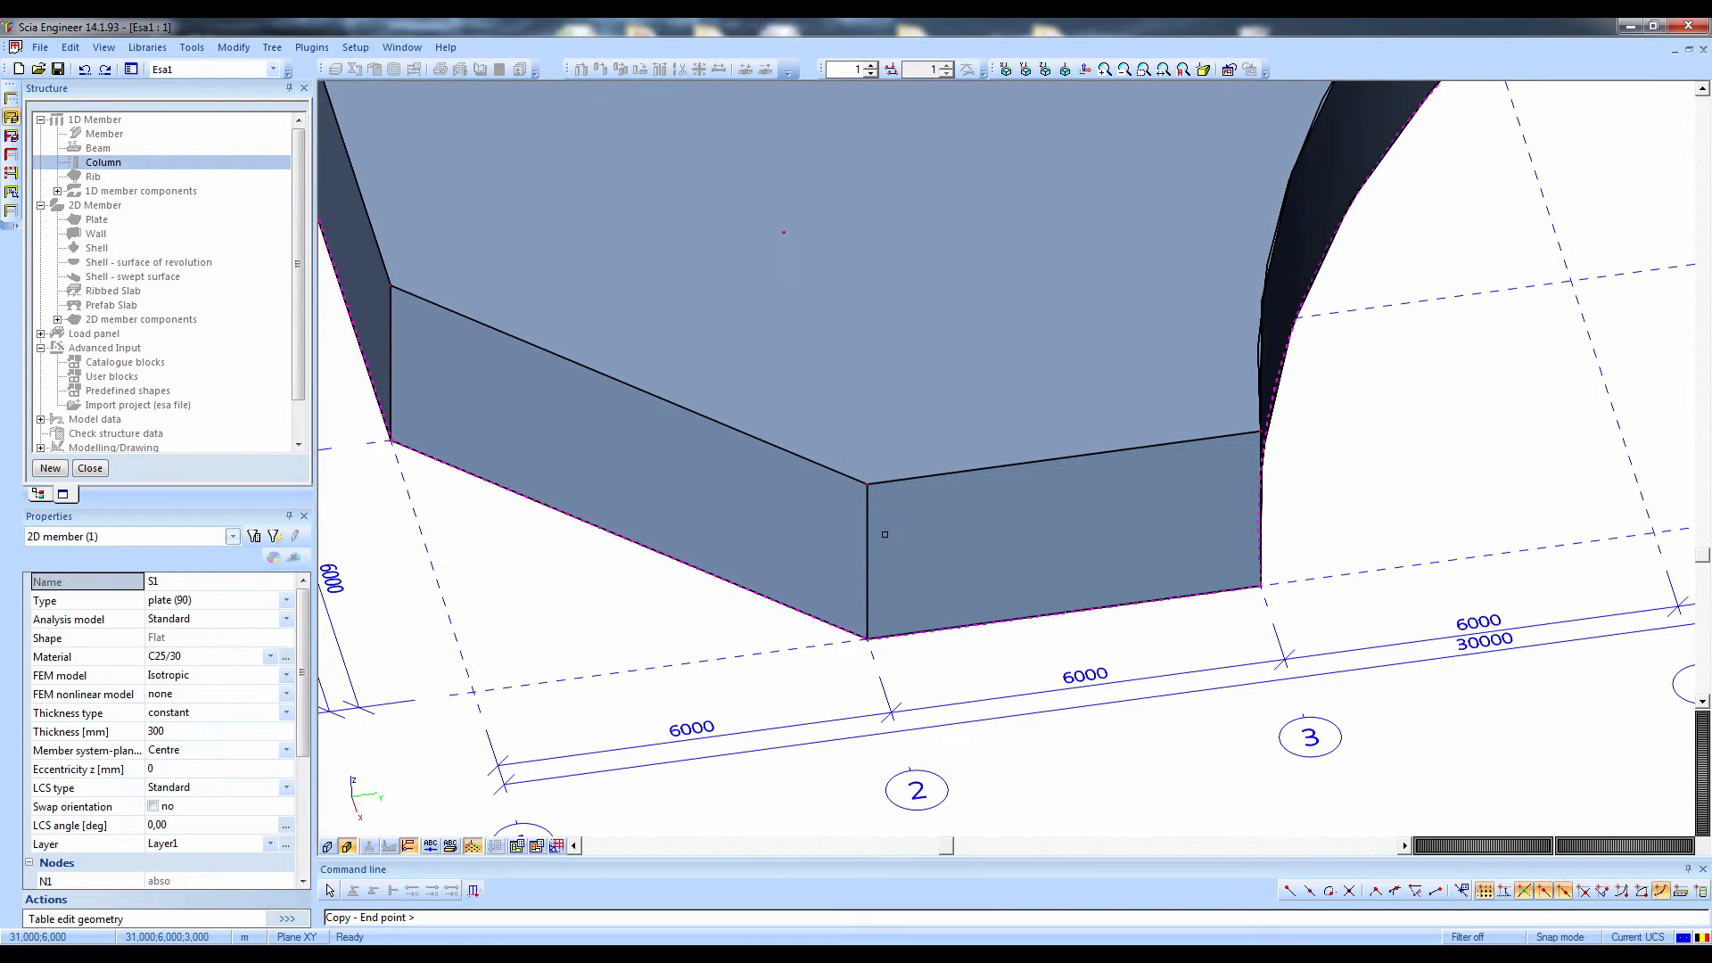
key("Escape")
scroll(892, 535, "down", 5)
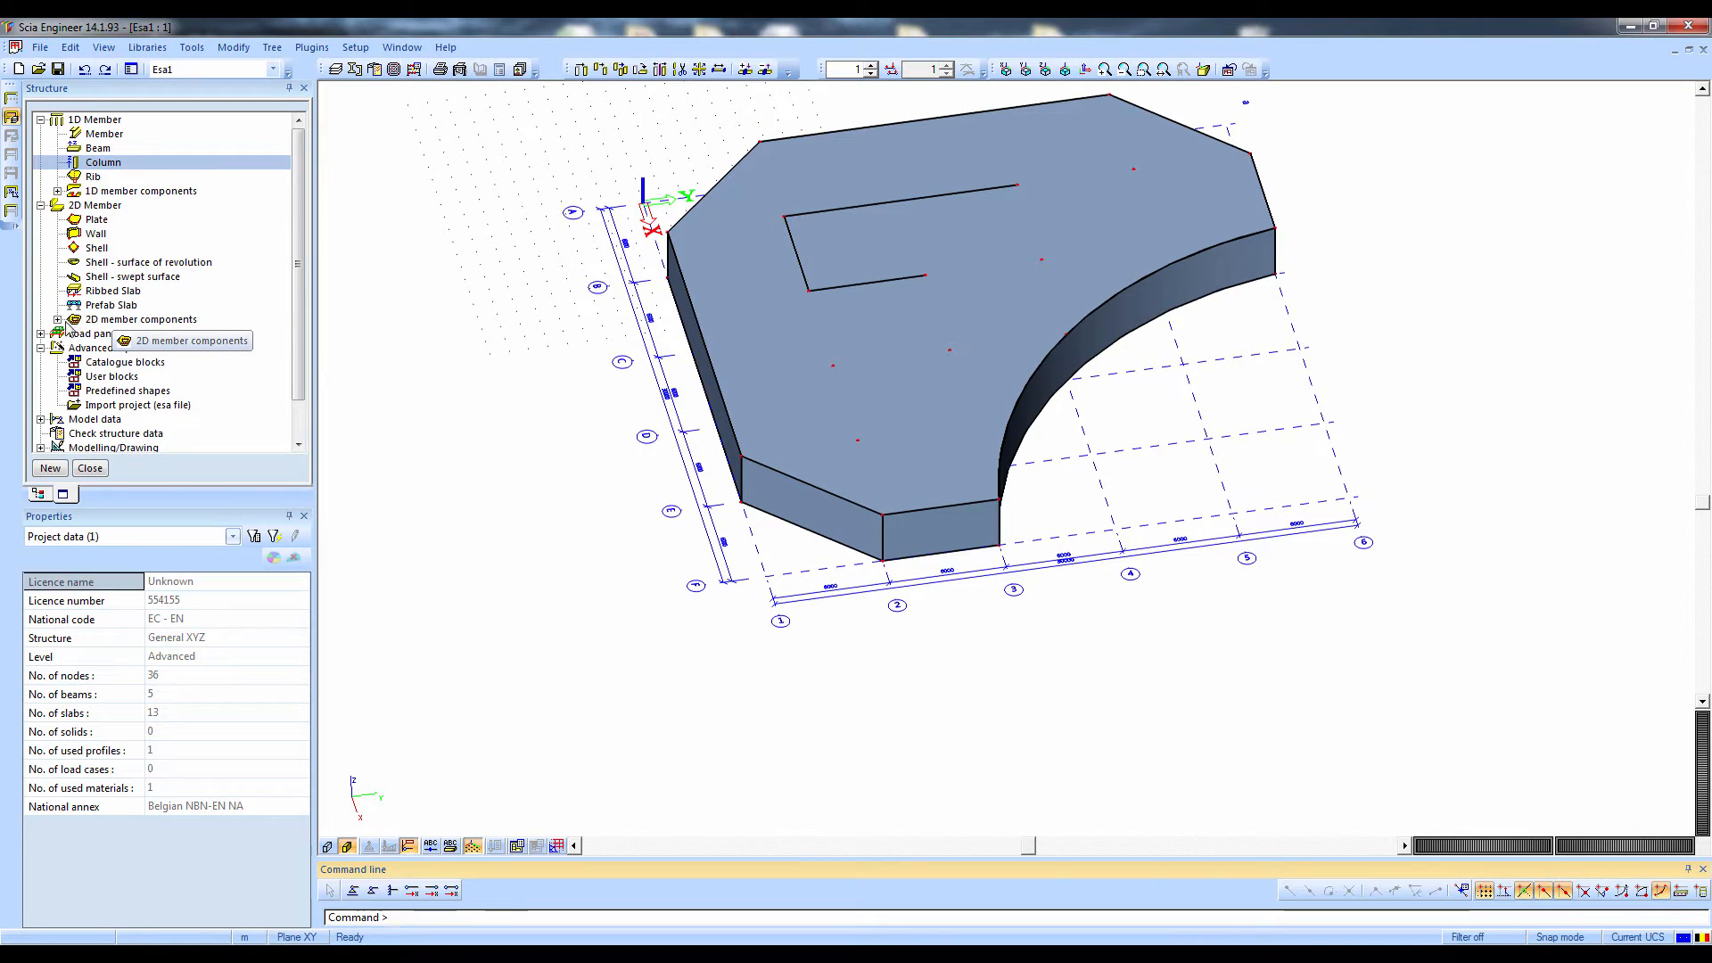
Start a new opening in the upper plate S13 and accept its default properties
left_click(64, 322)
left_click(58, 319)
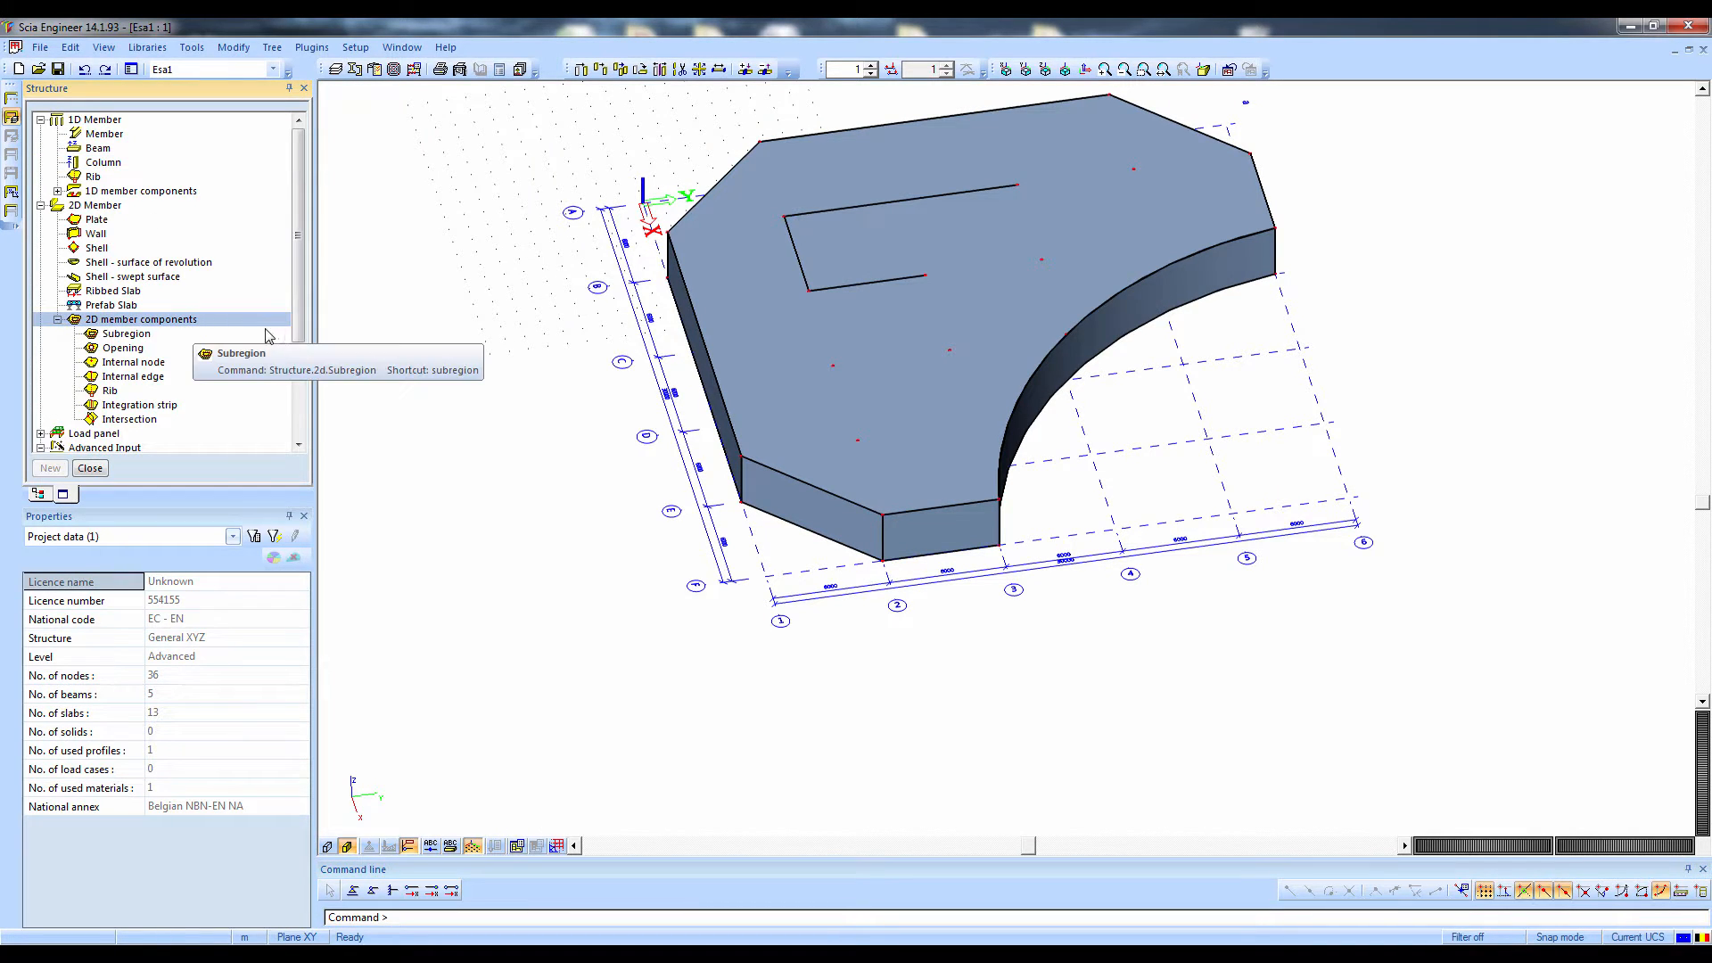
left_click(125, 348)
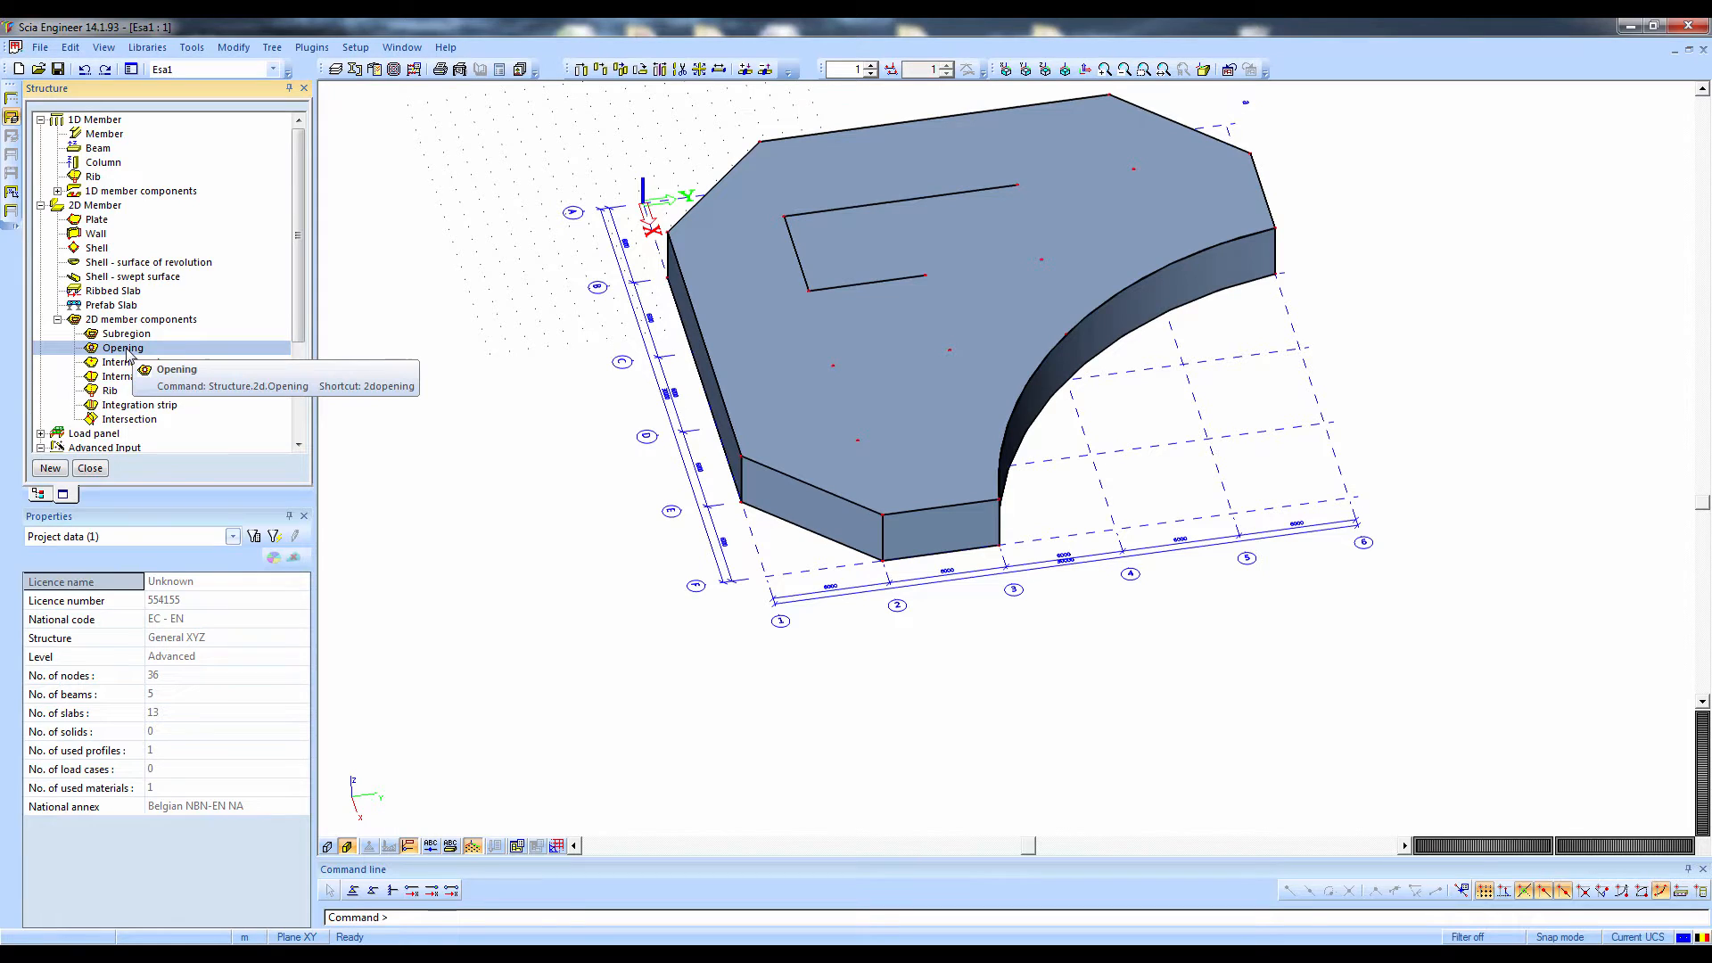
double_click(125, 348)
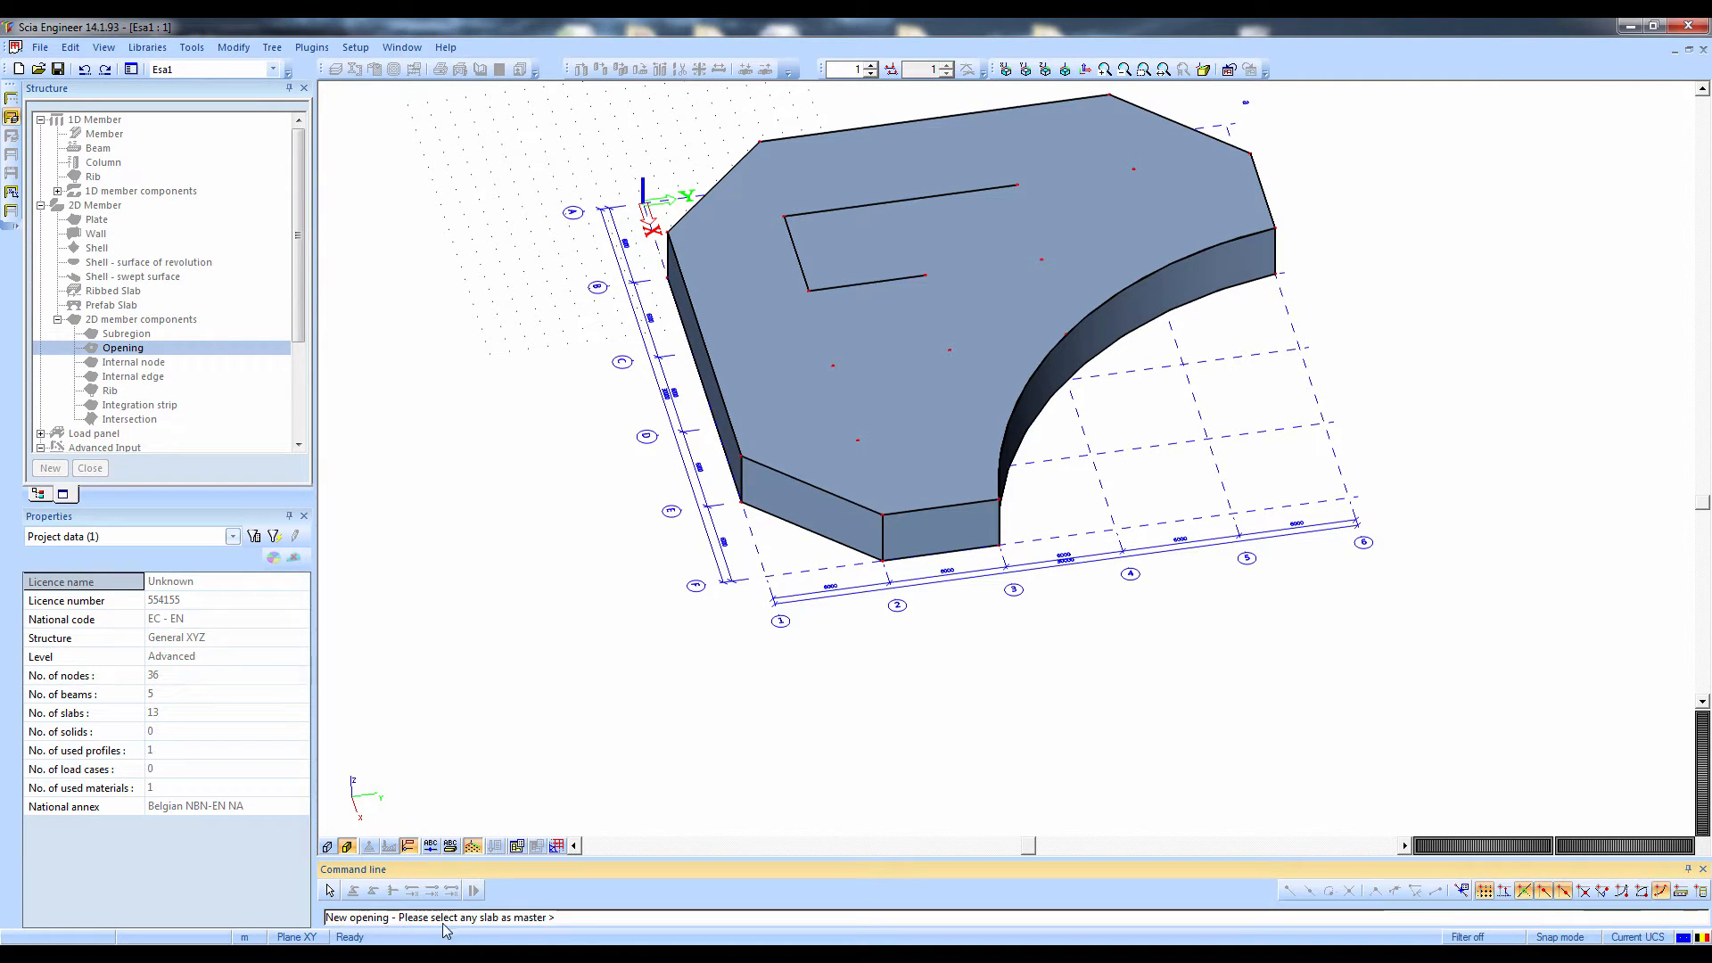
left_click(810, 489)
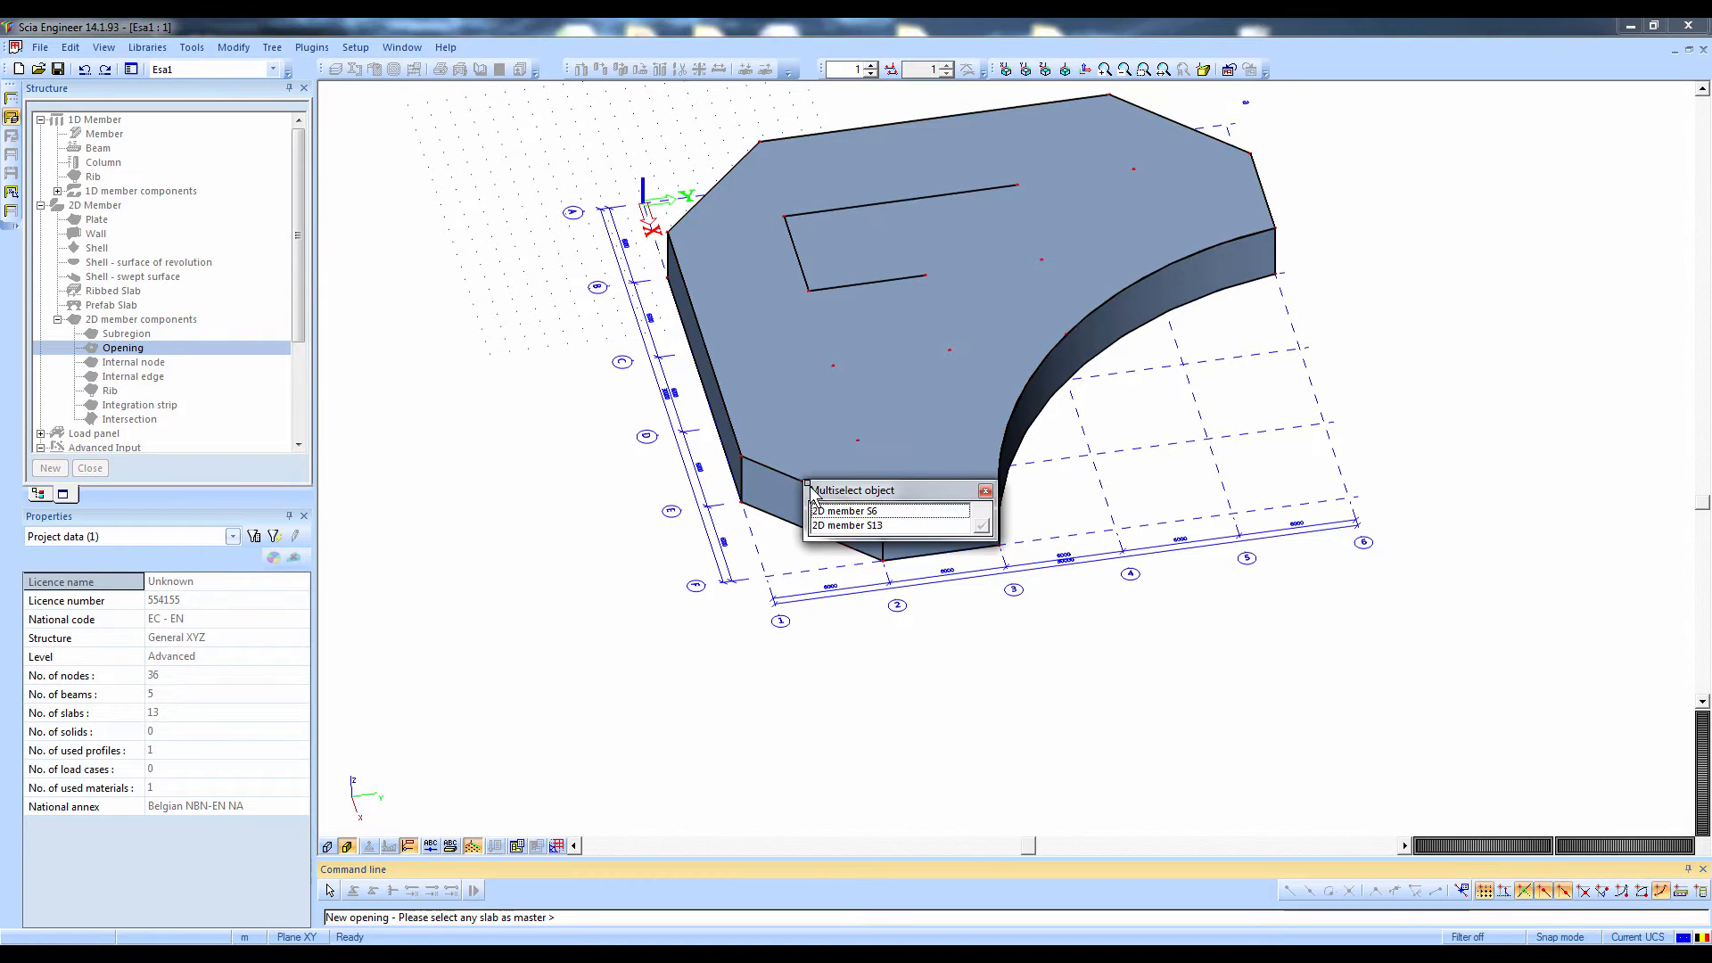
left_click(839, 525)
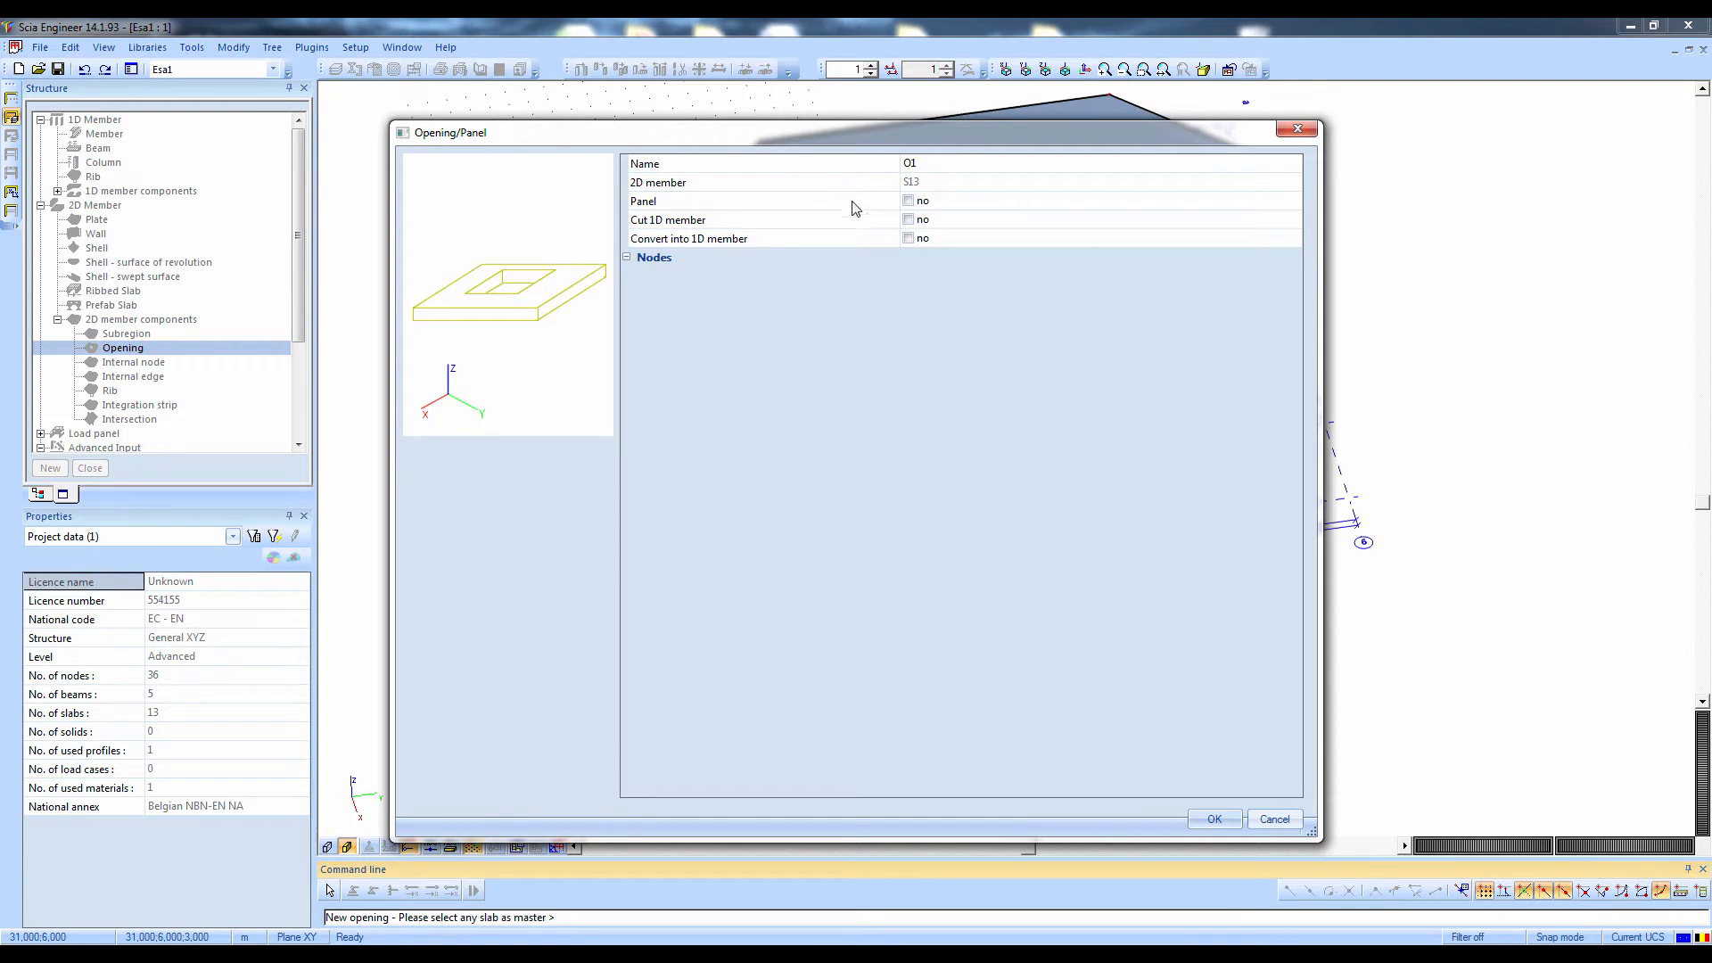
left_click(1214, 819)
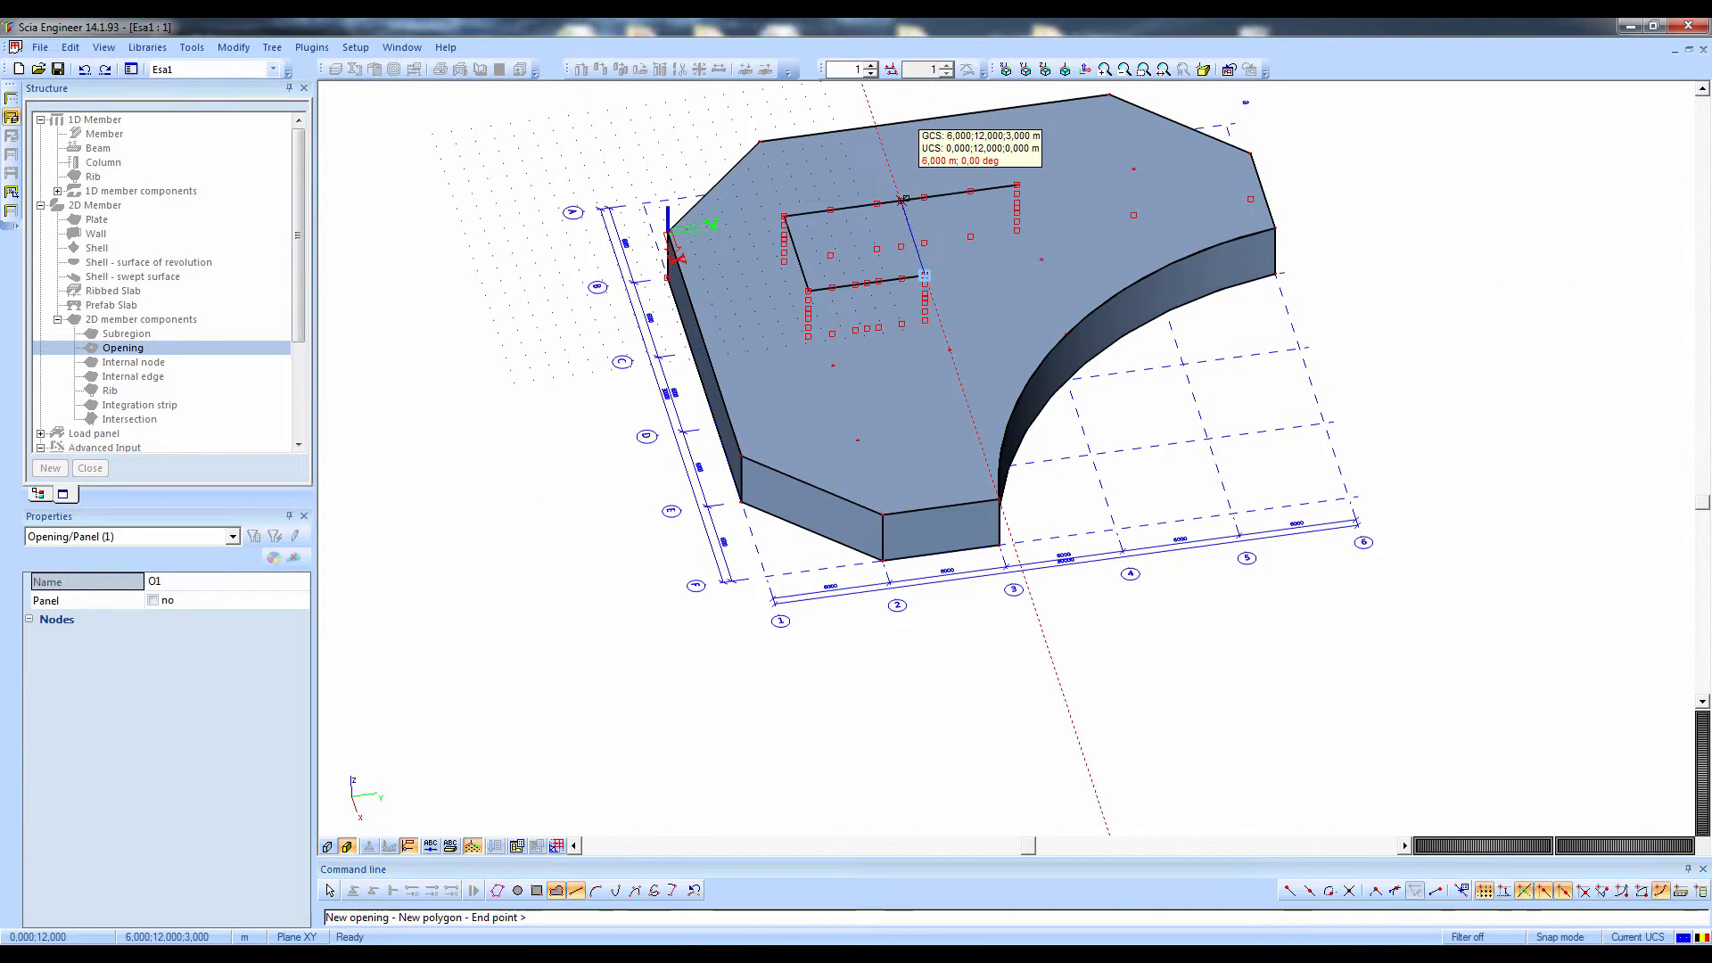
Draw the opening as a 6 m square polygon over the inner walls between grid points B2, B3, C3 and C2
left_click(900, 200)
left_click(783, 215)
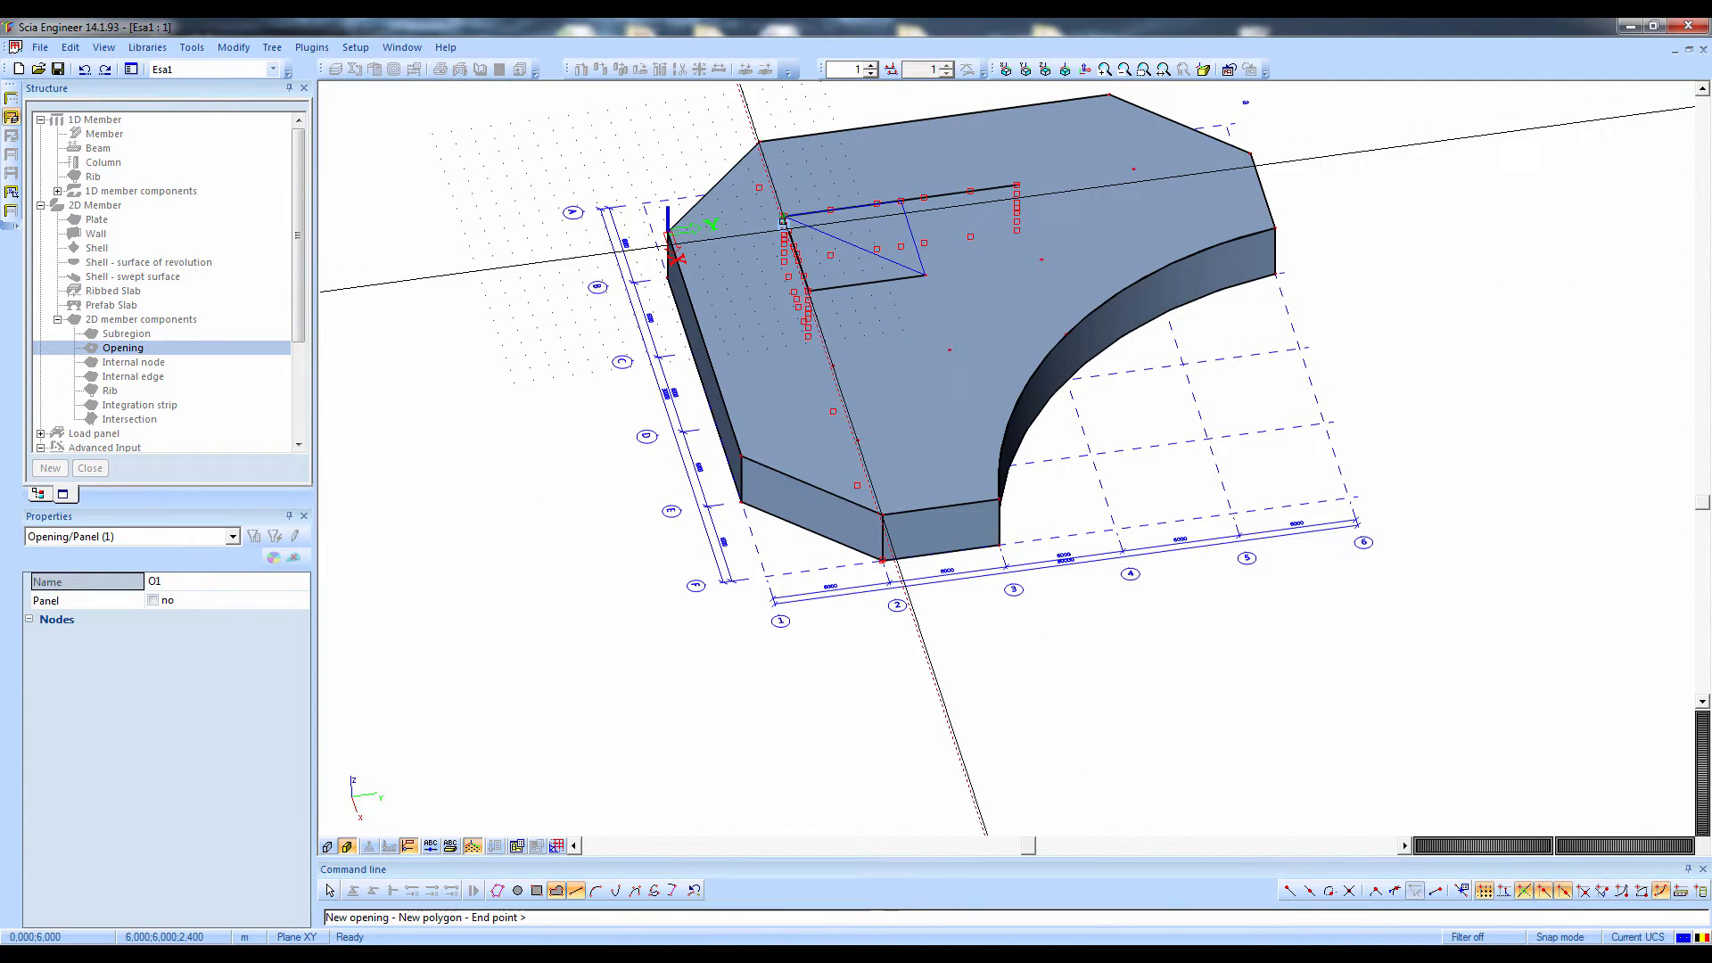
scroll(819, 258, "up", 3)
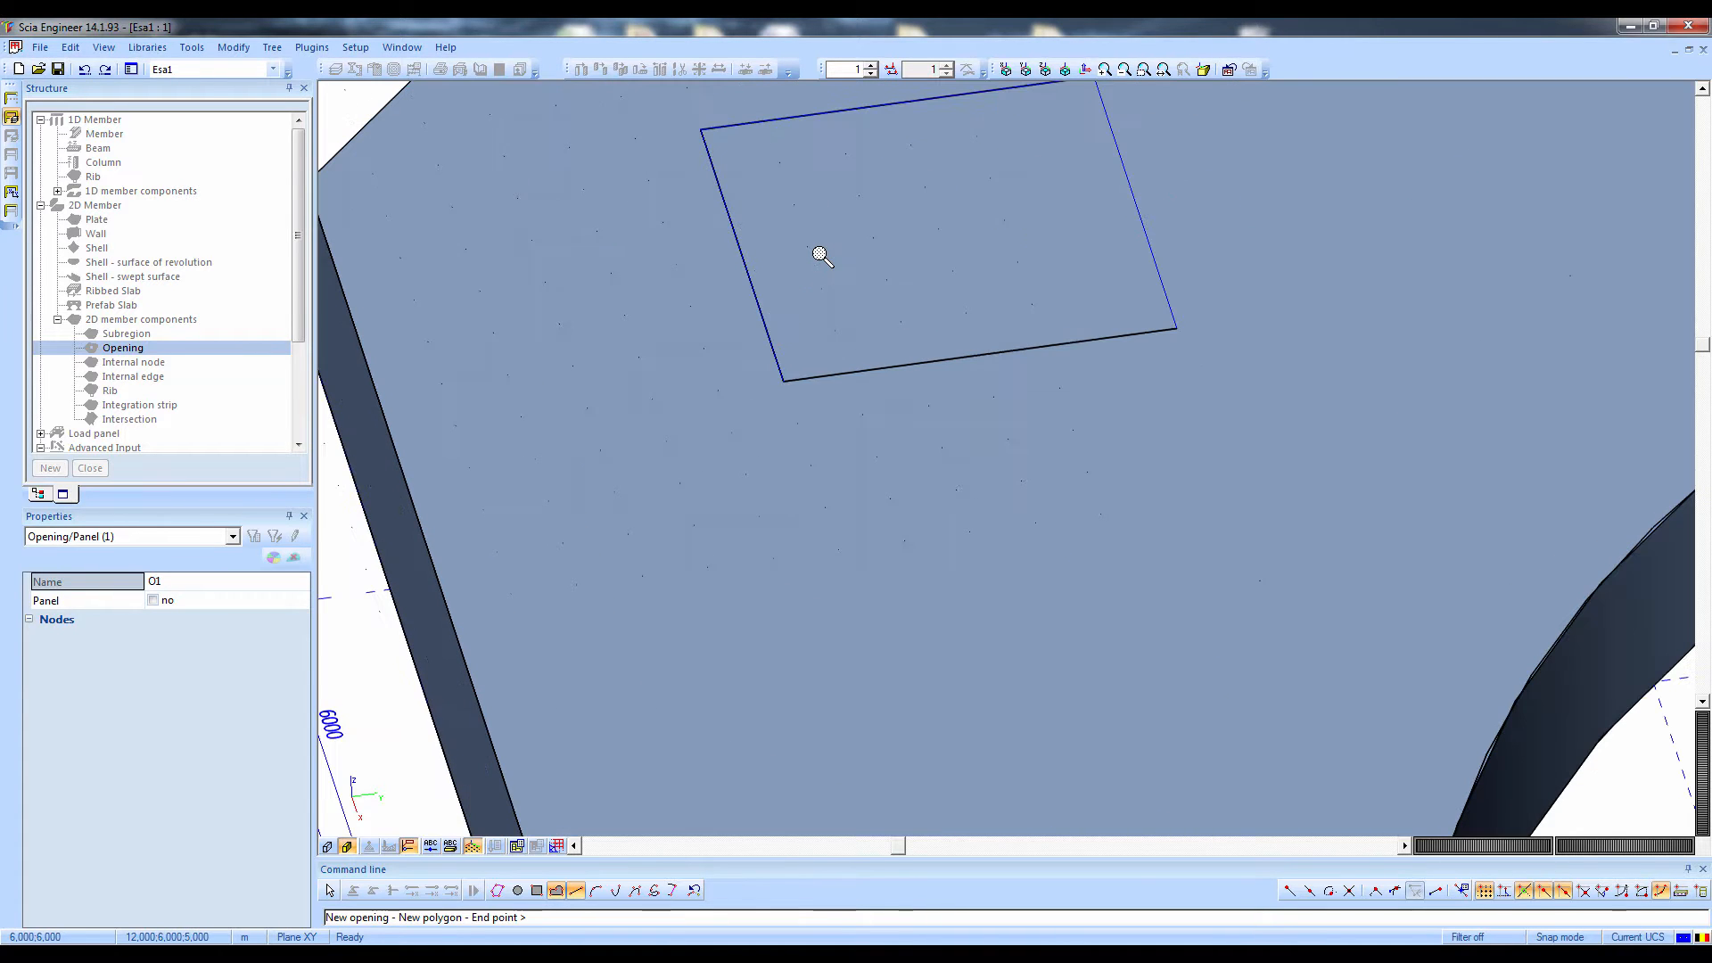
key("Escape")
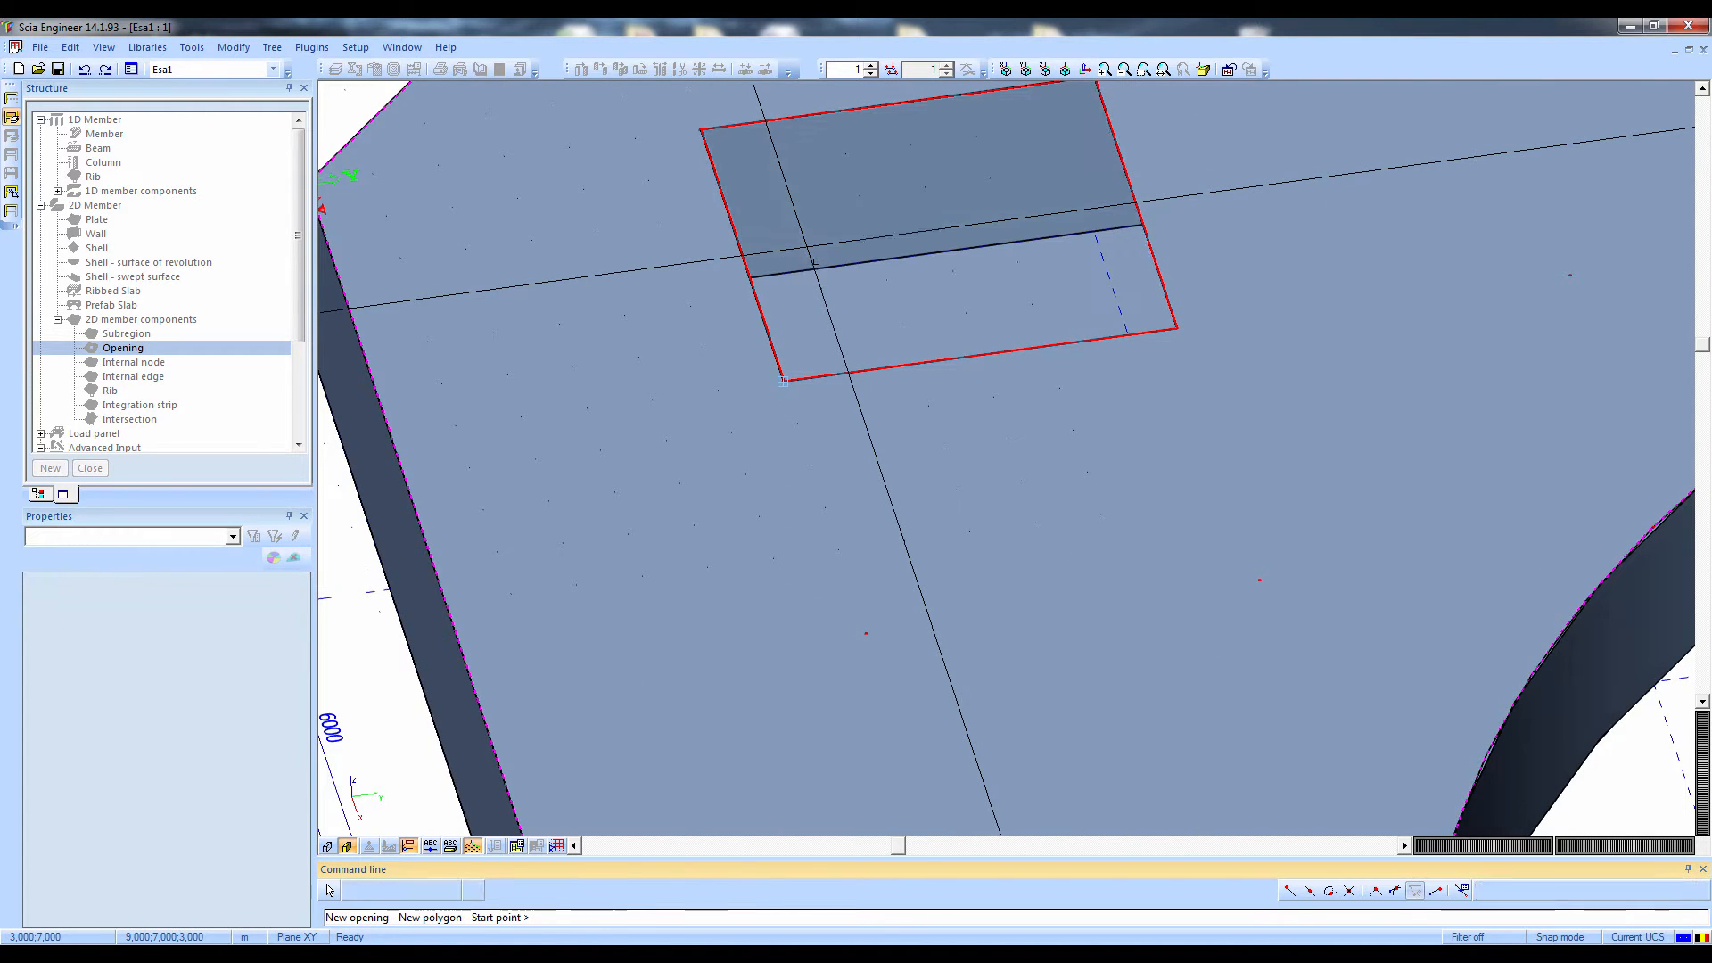
key("Escape")
Move the UCS origin to the top node of the column at grid point E2
right_click_drag(843, 328, 759, 327, "ctrl")
scroll(776, 324, "down", 5)
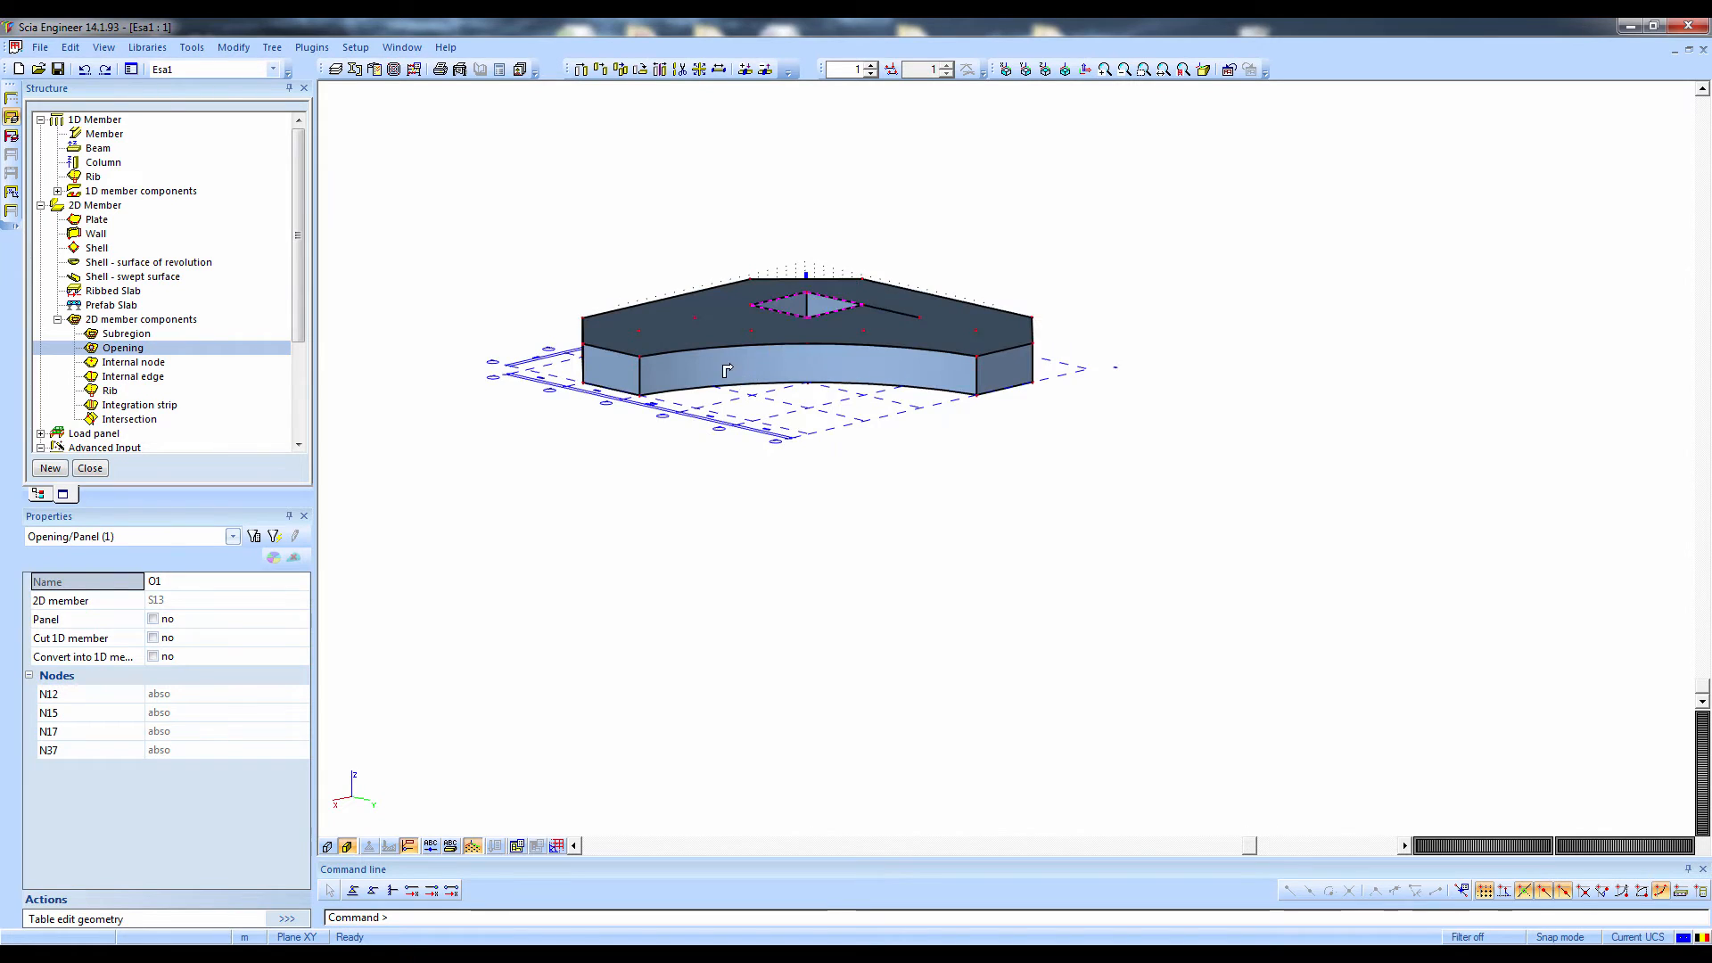
right_click_drag(767, 332, 725, 382, "ctrl")
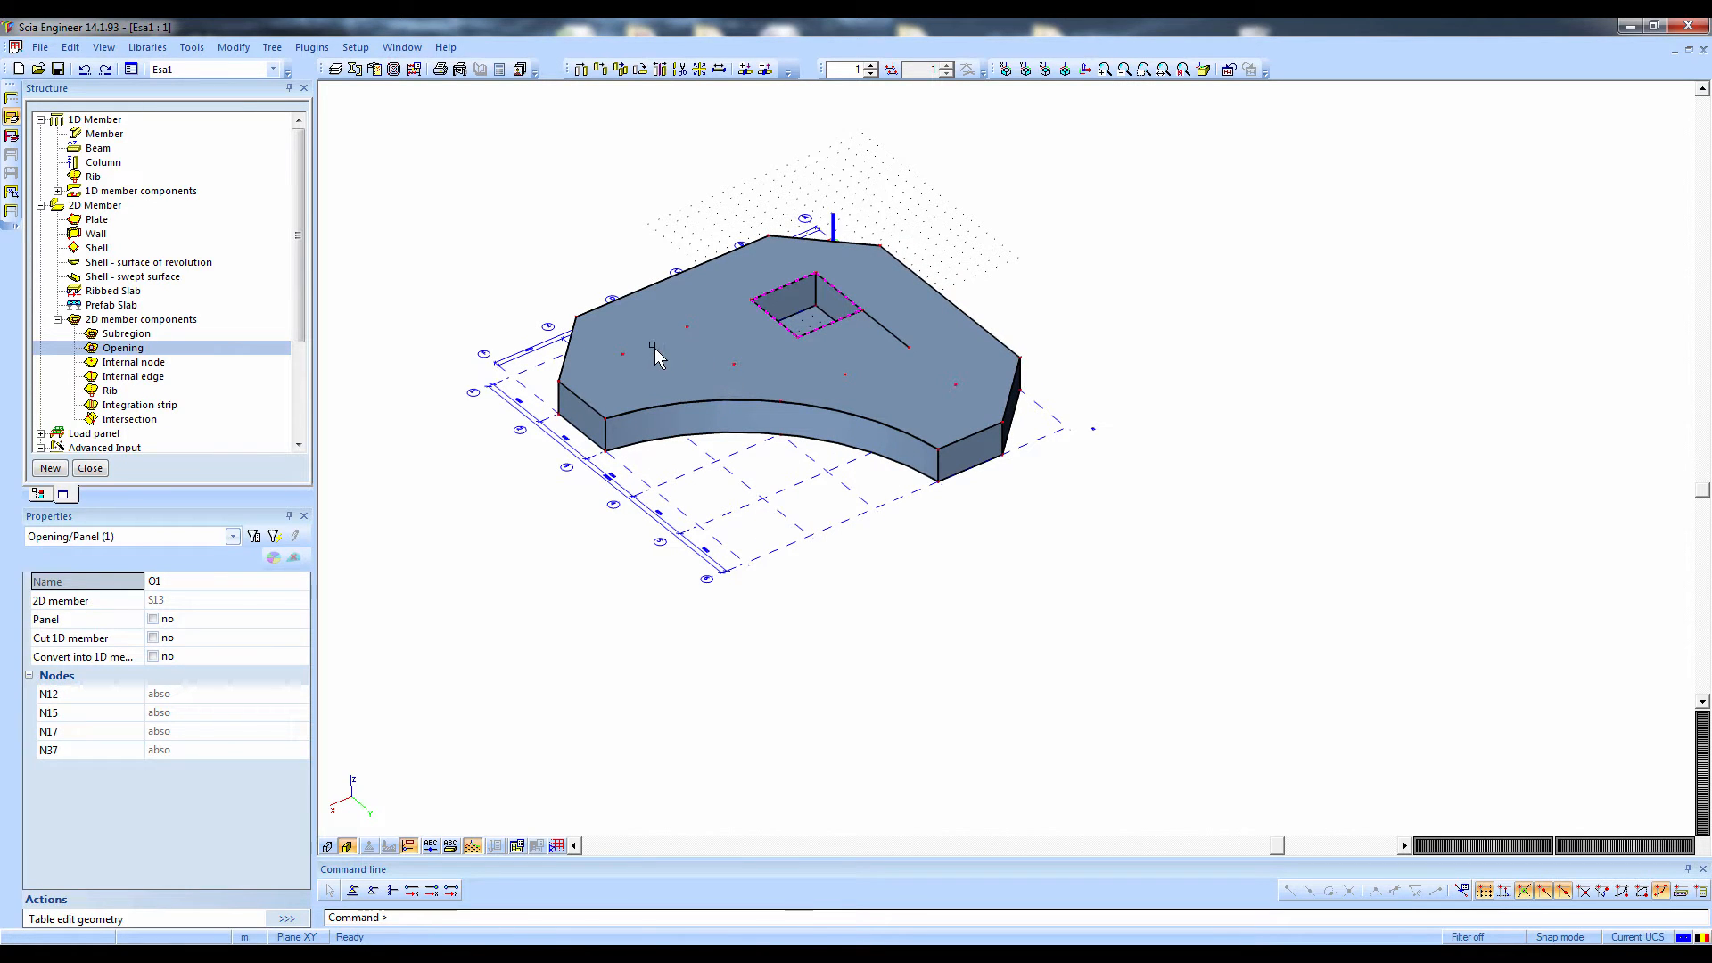
scroll(653, 344, "up", 4)
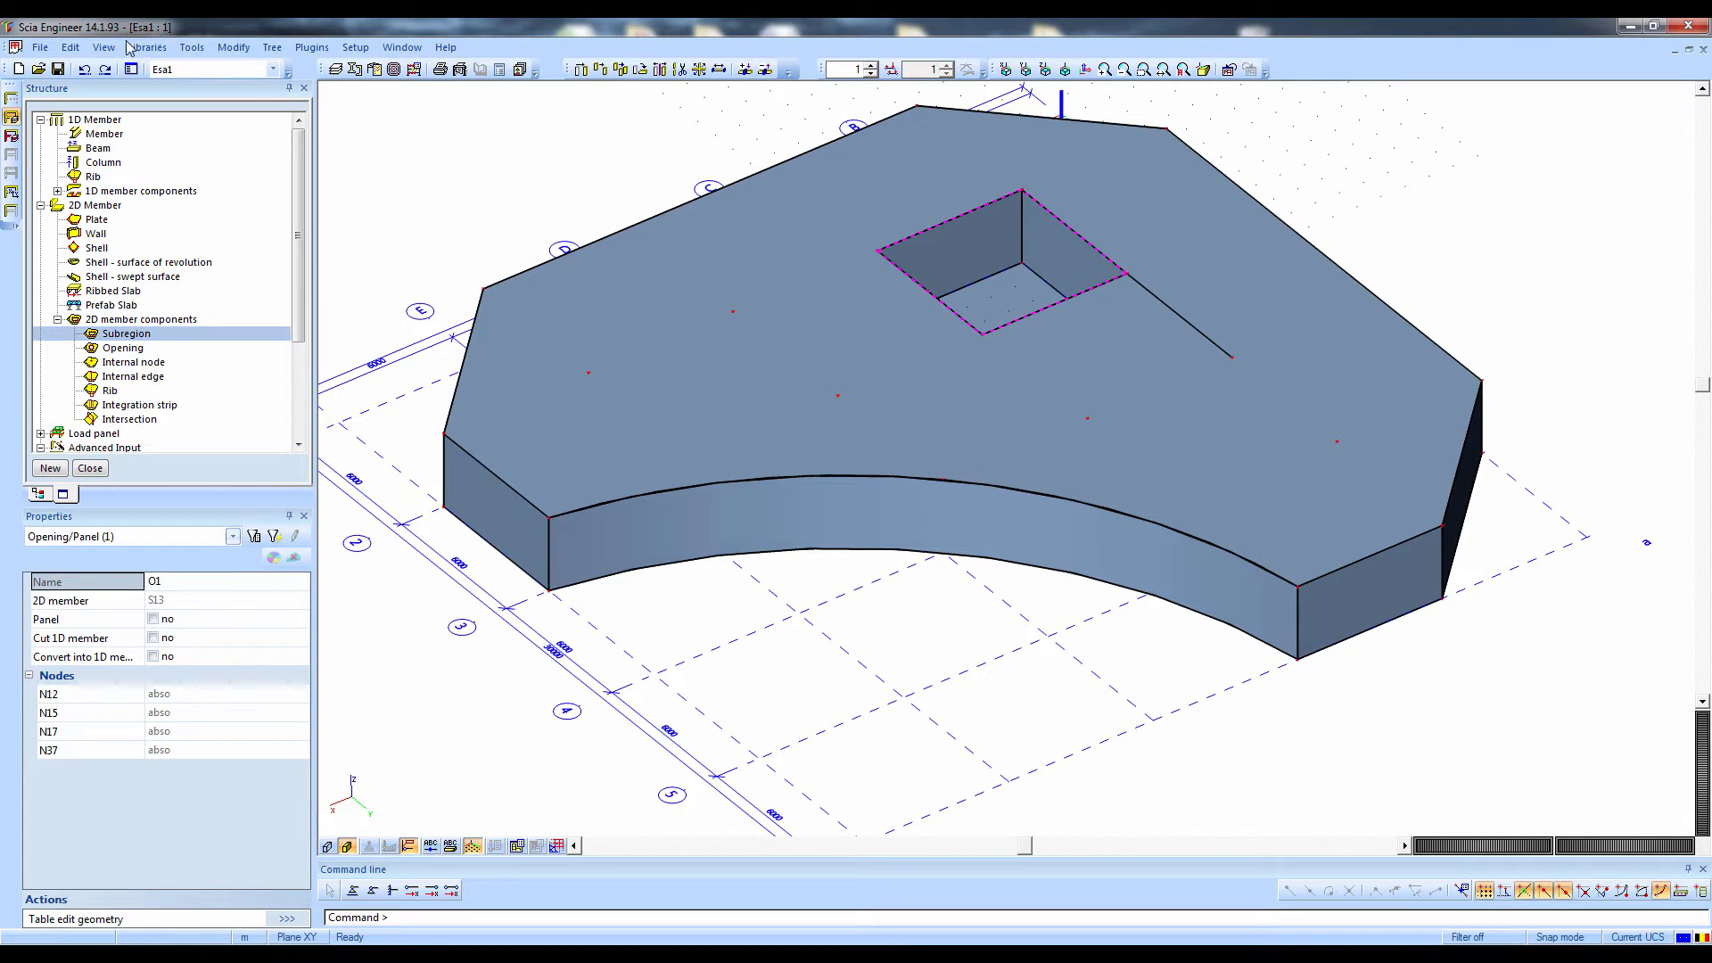
left_click(183, 50)
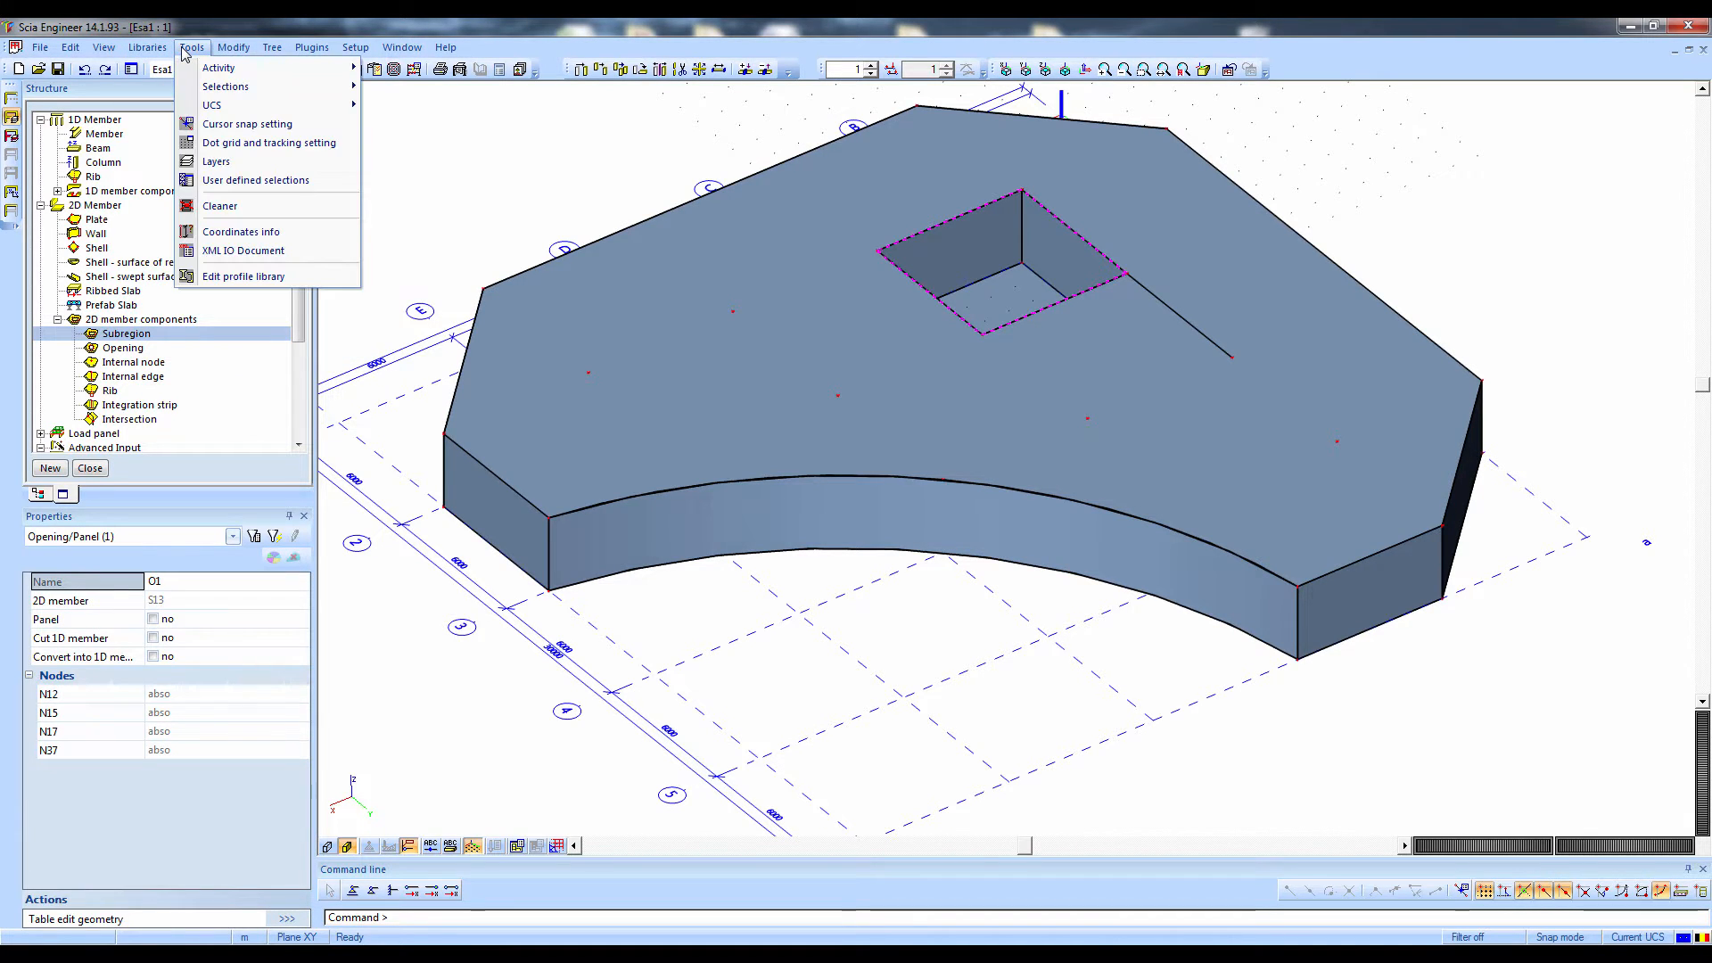
mouse_move(229, 106)
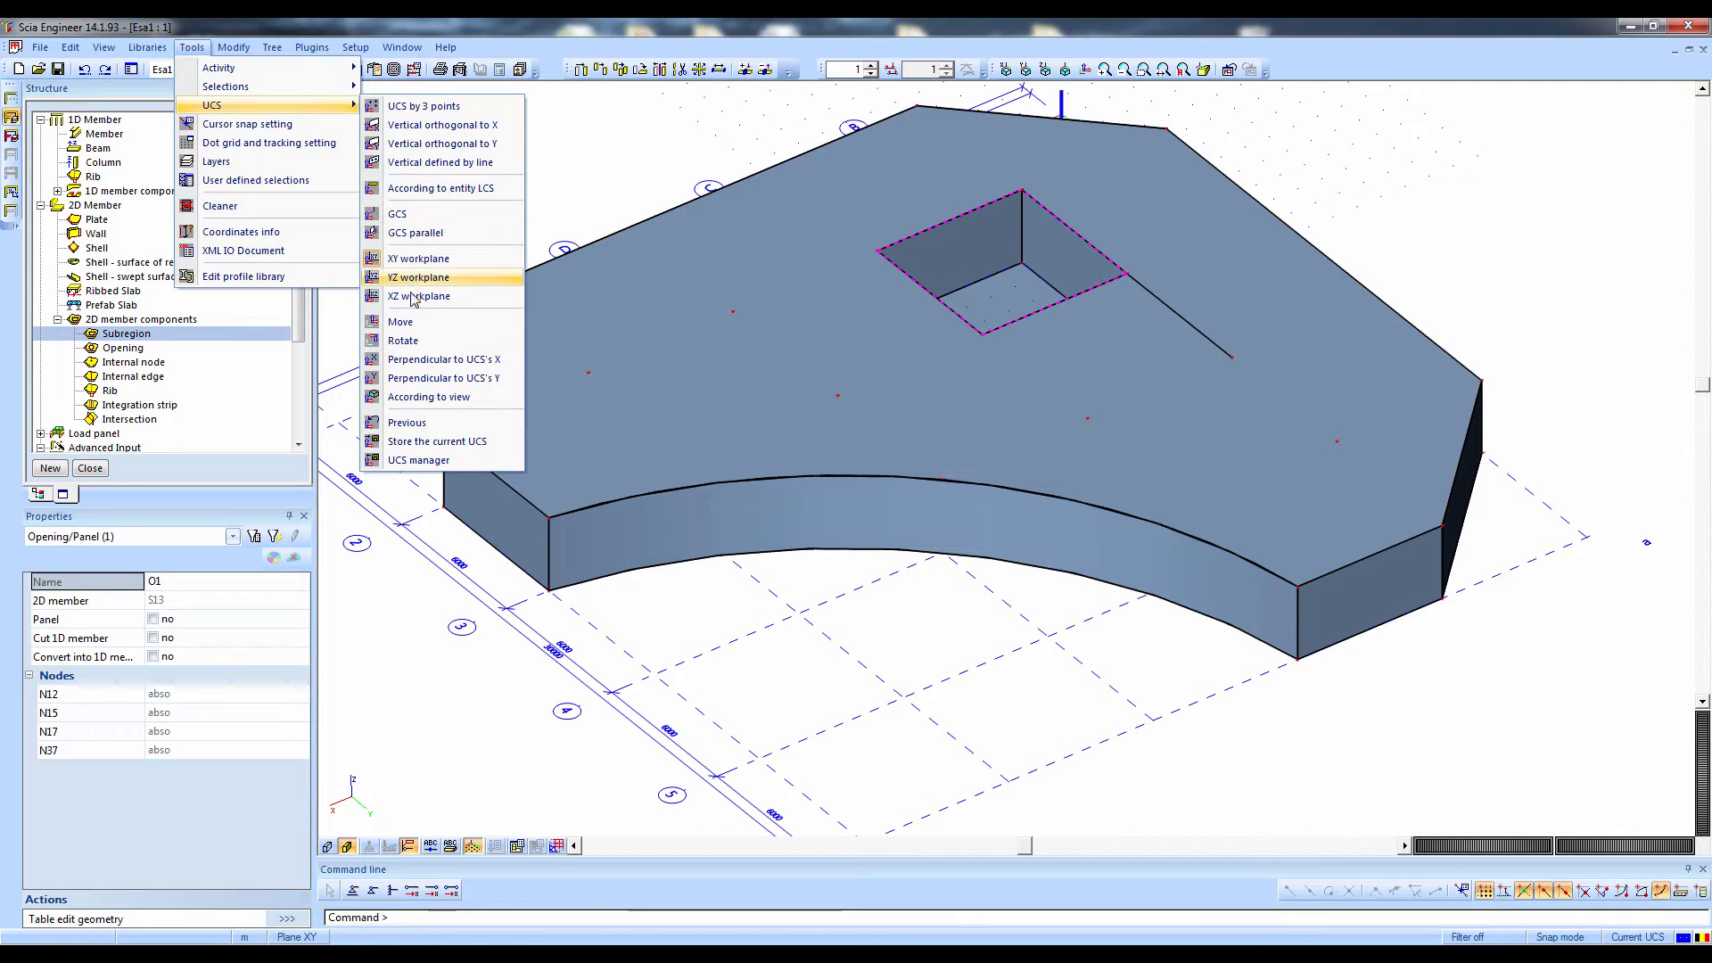
left_click(401, 322)
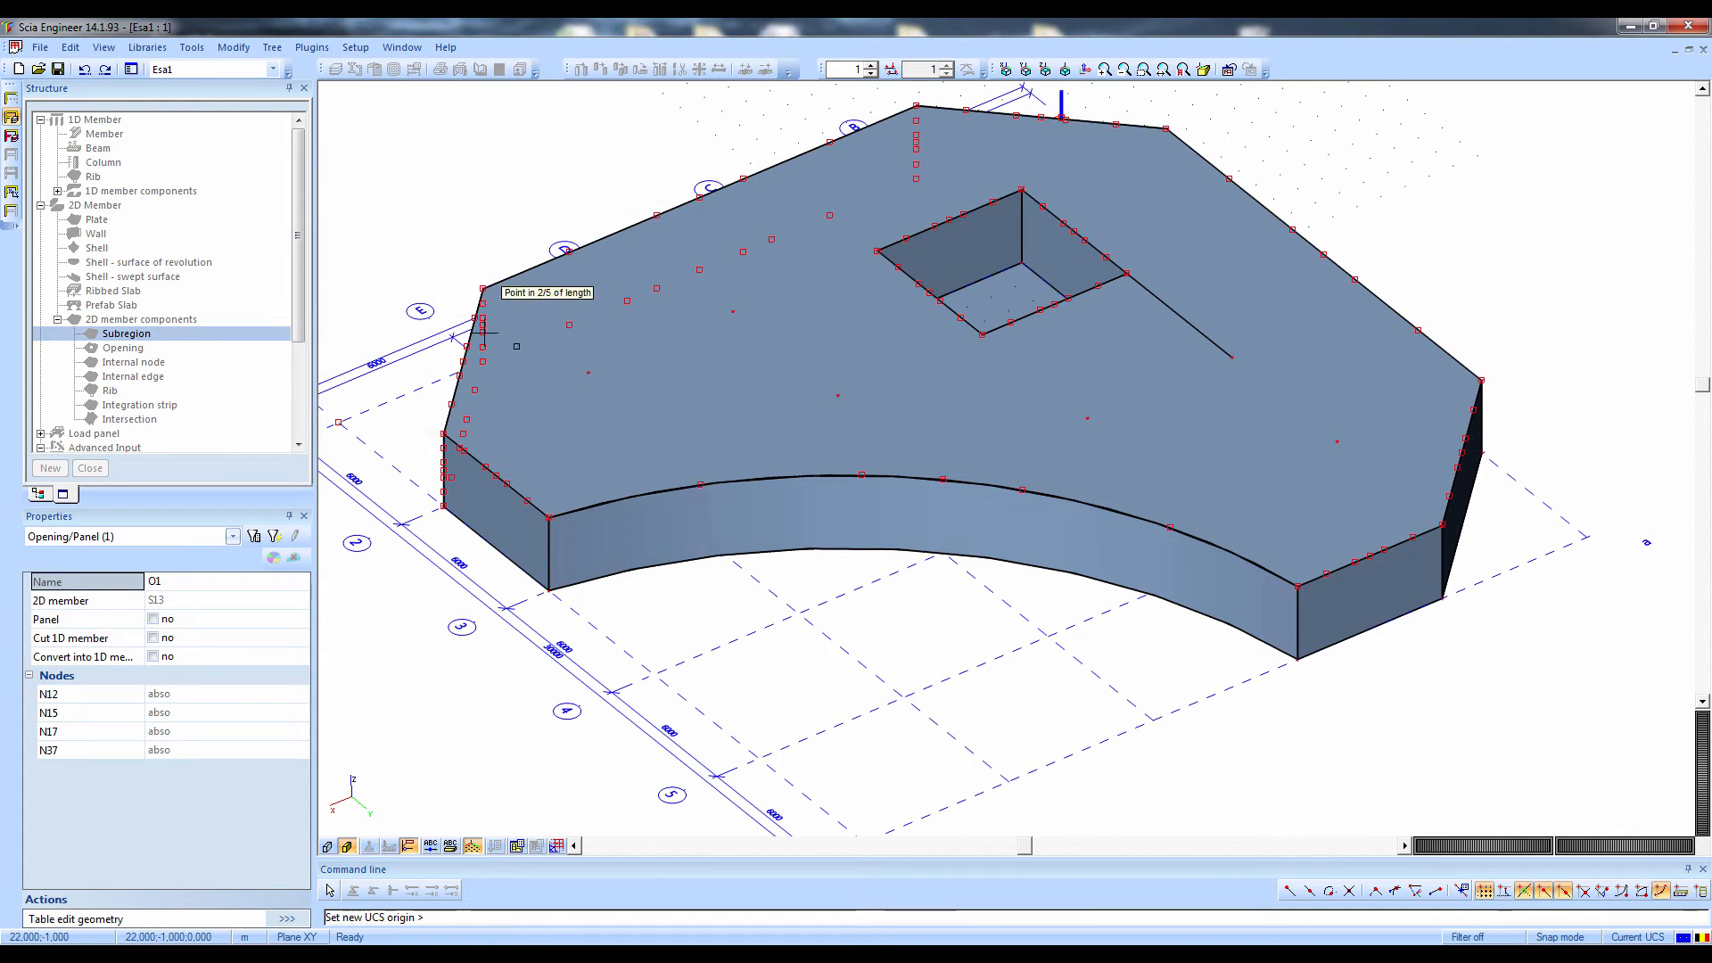
left_click(592, 369)
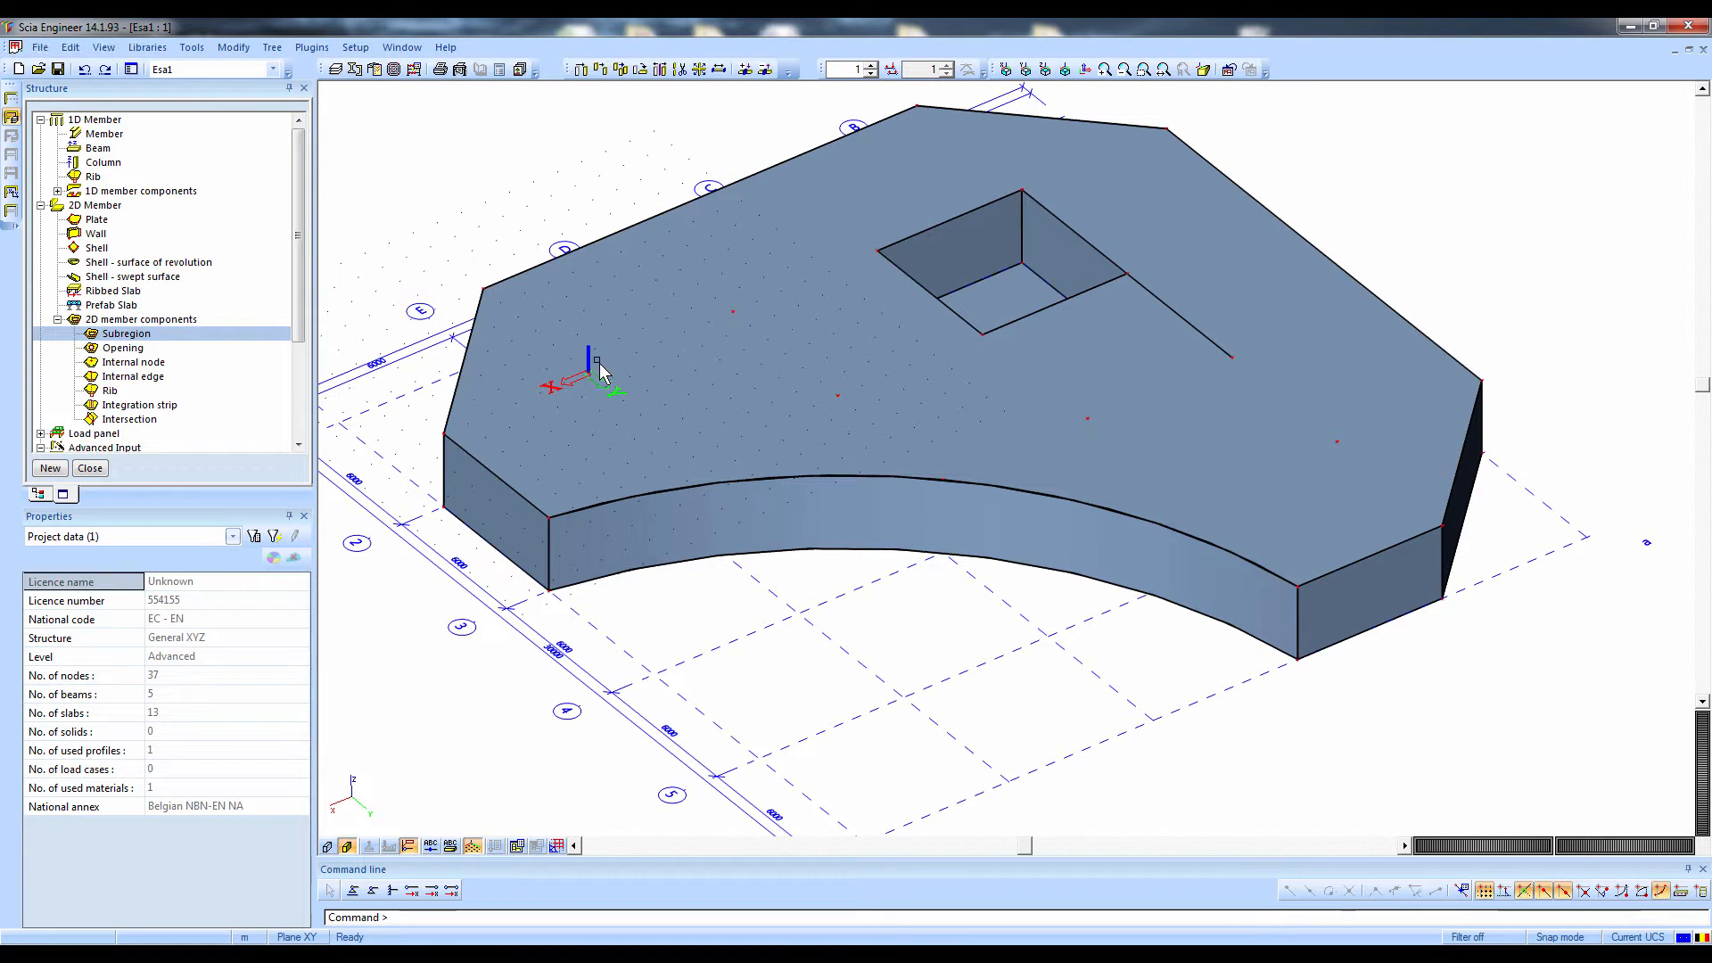
Start a new subregion on the upper plate S13 in C25/30 with a thickness of 300 mm
double_click(141, 333)
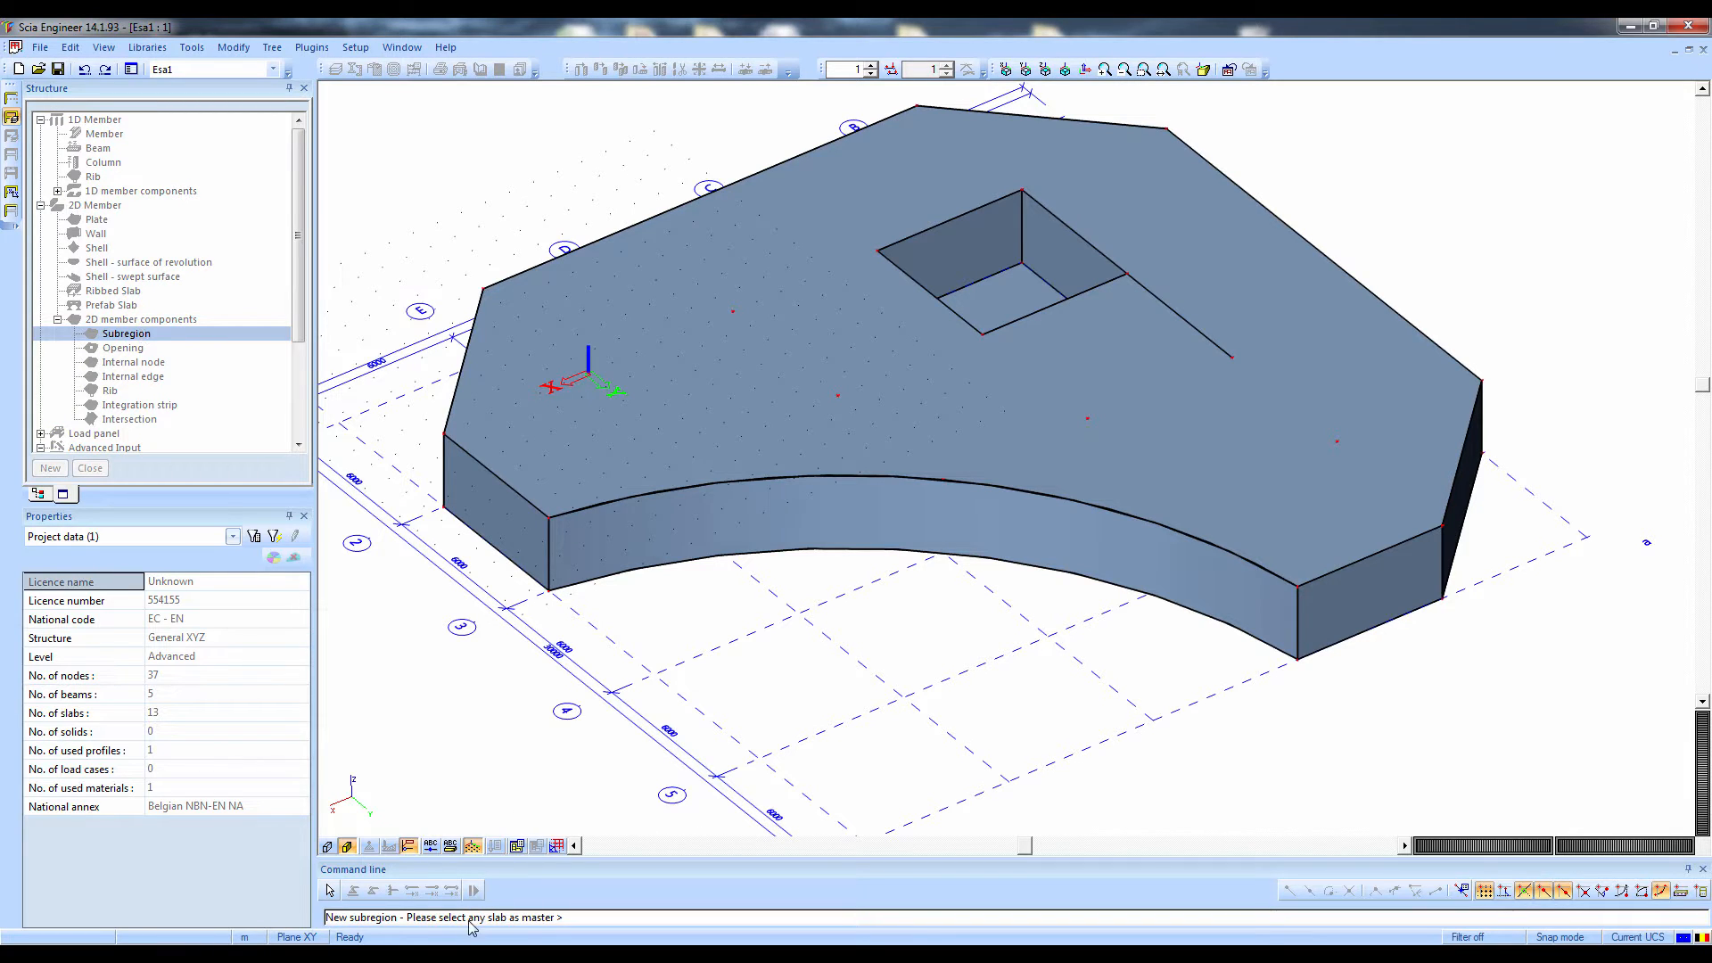
left_click(713, 486)
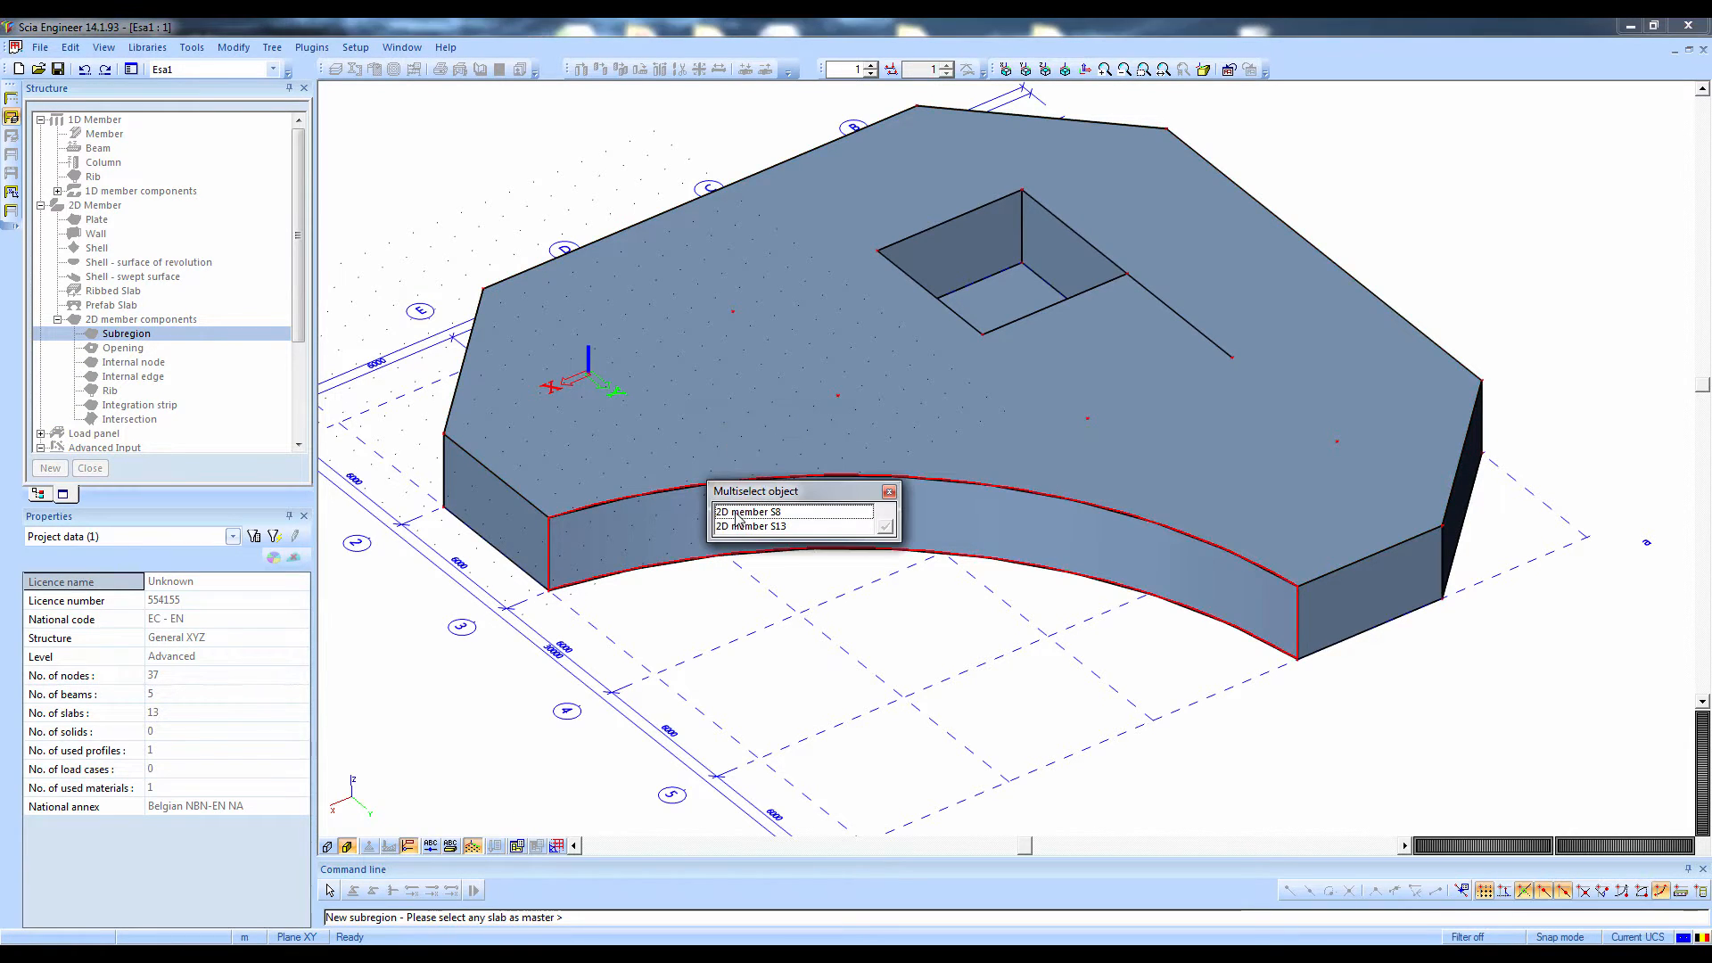
left_click(730, 526)
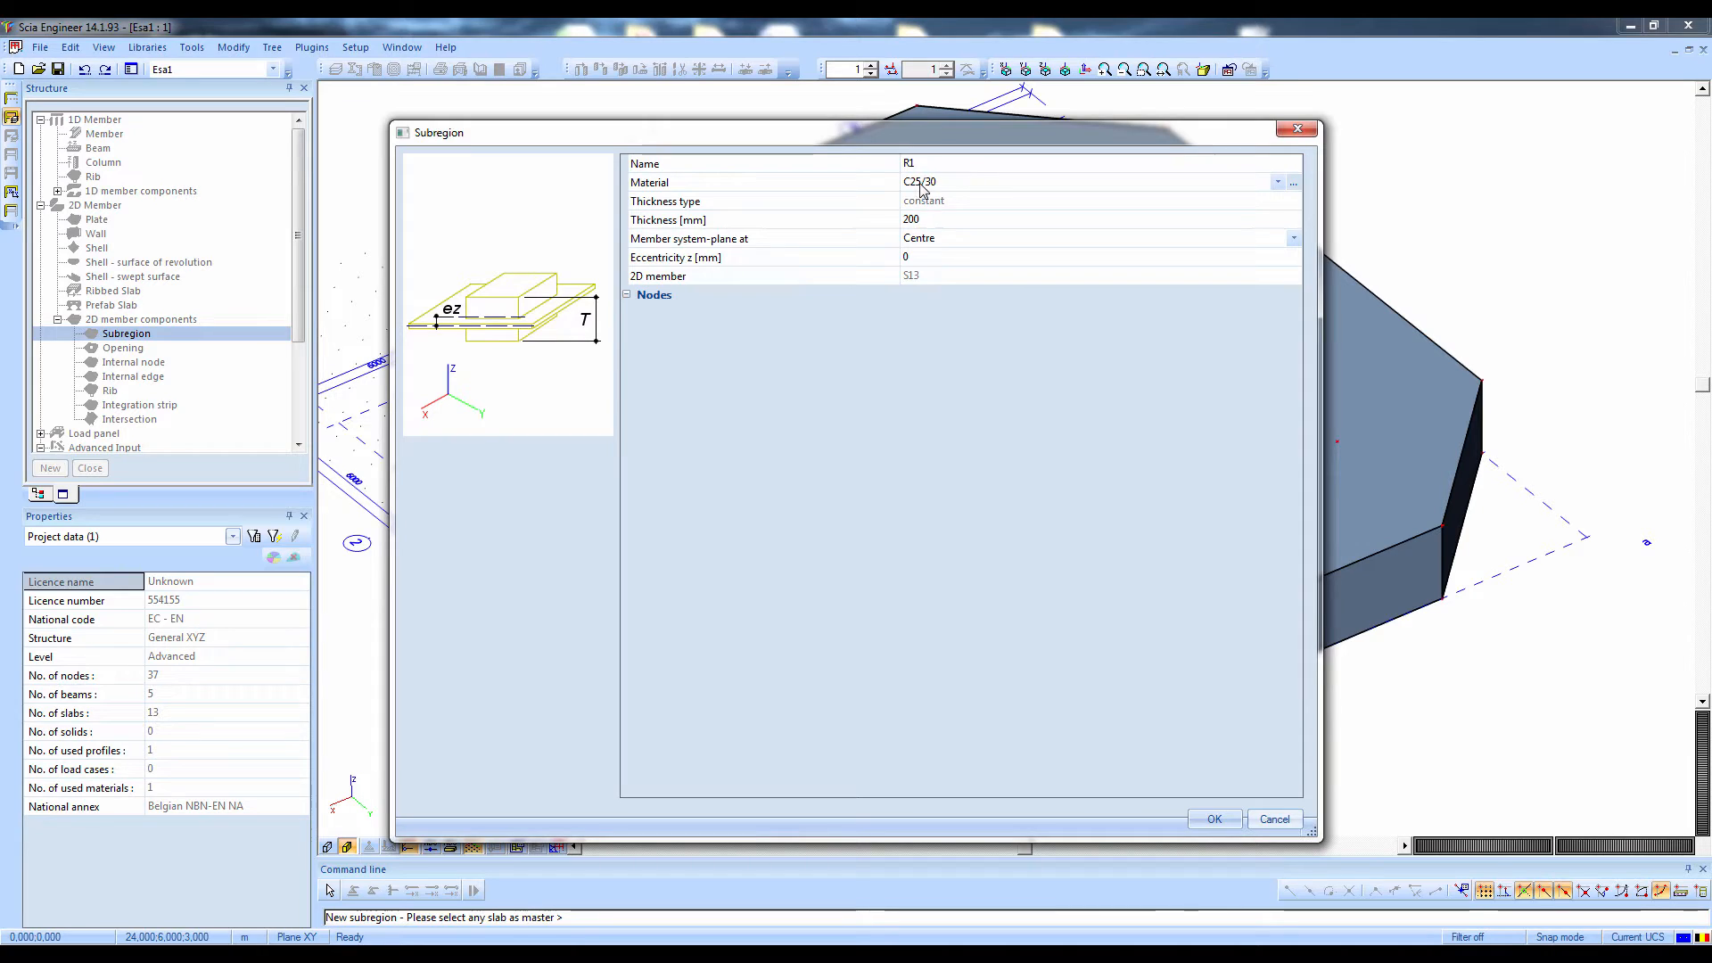
left_click(912, 223)
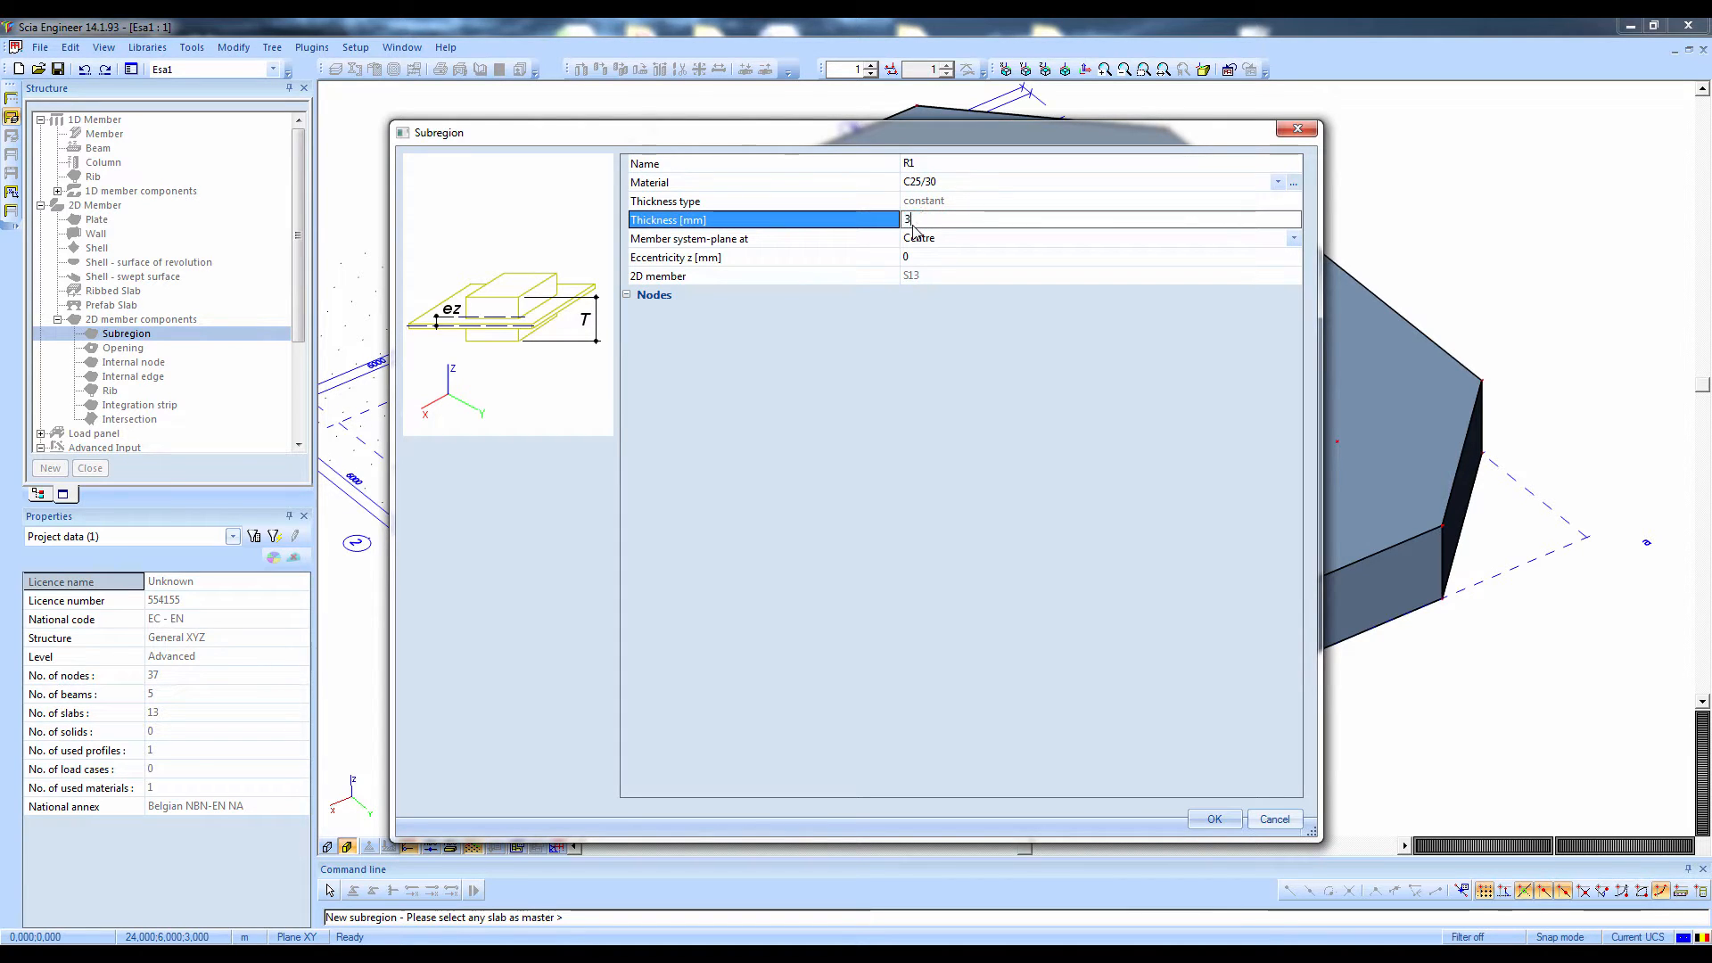
type("300")
key("Return")
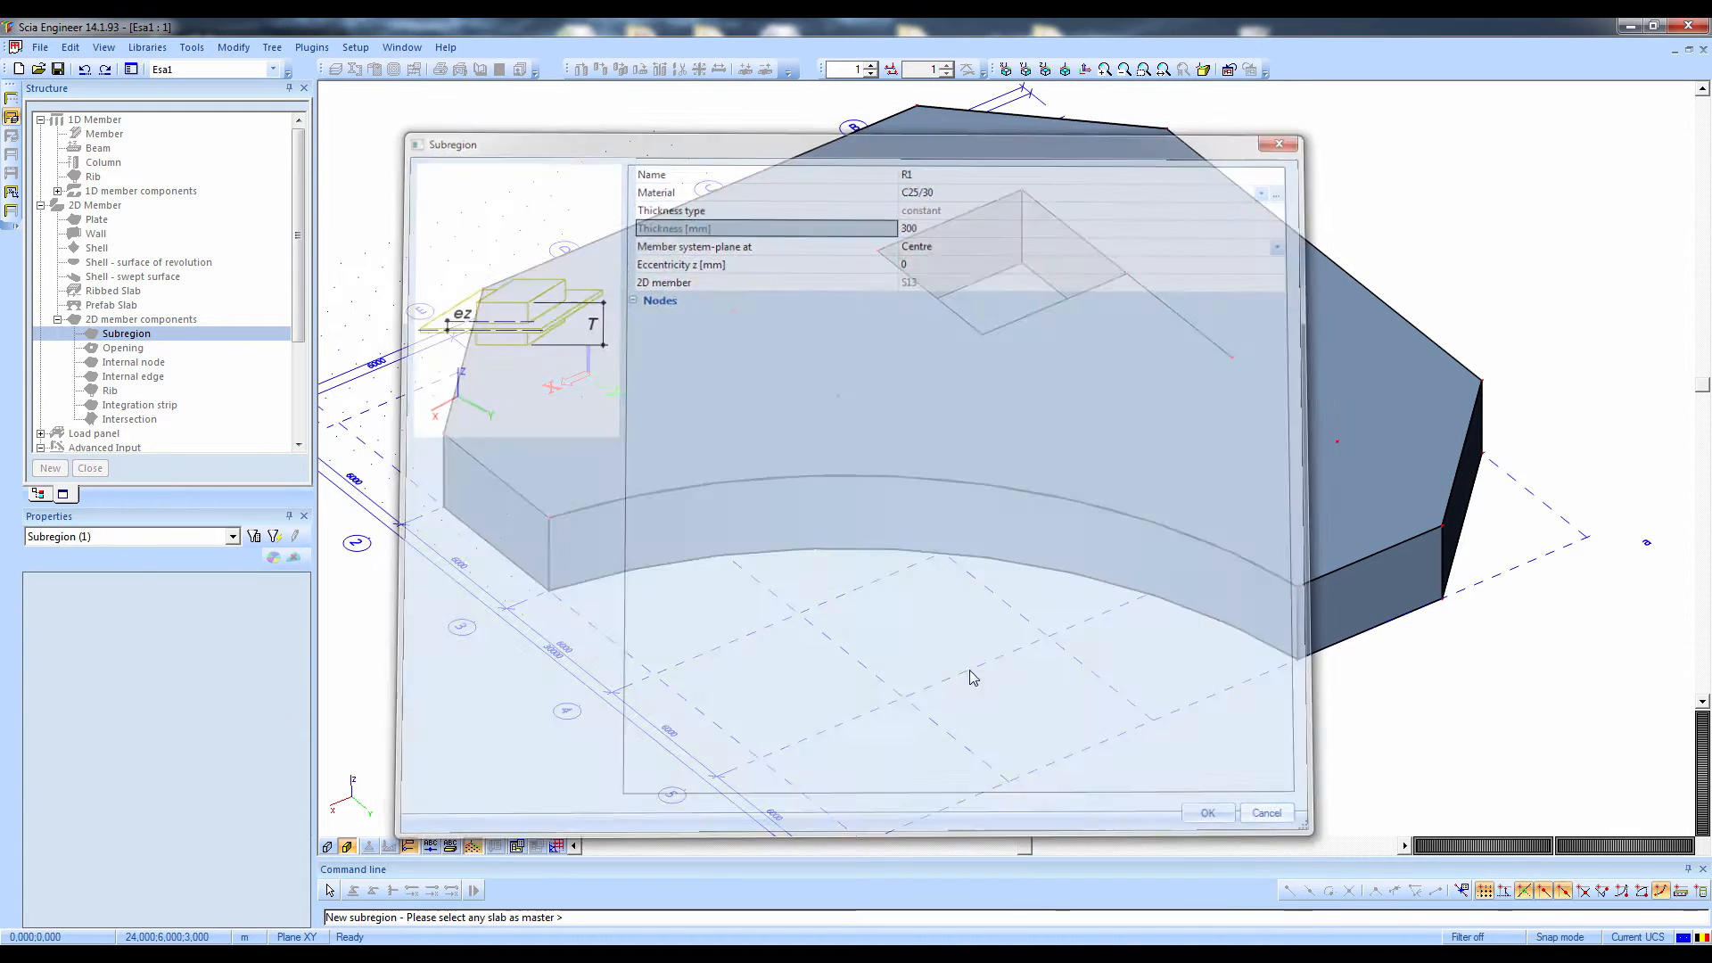
left_click(1213, 819)
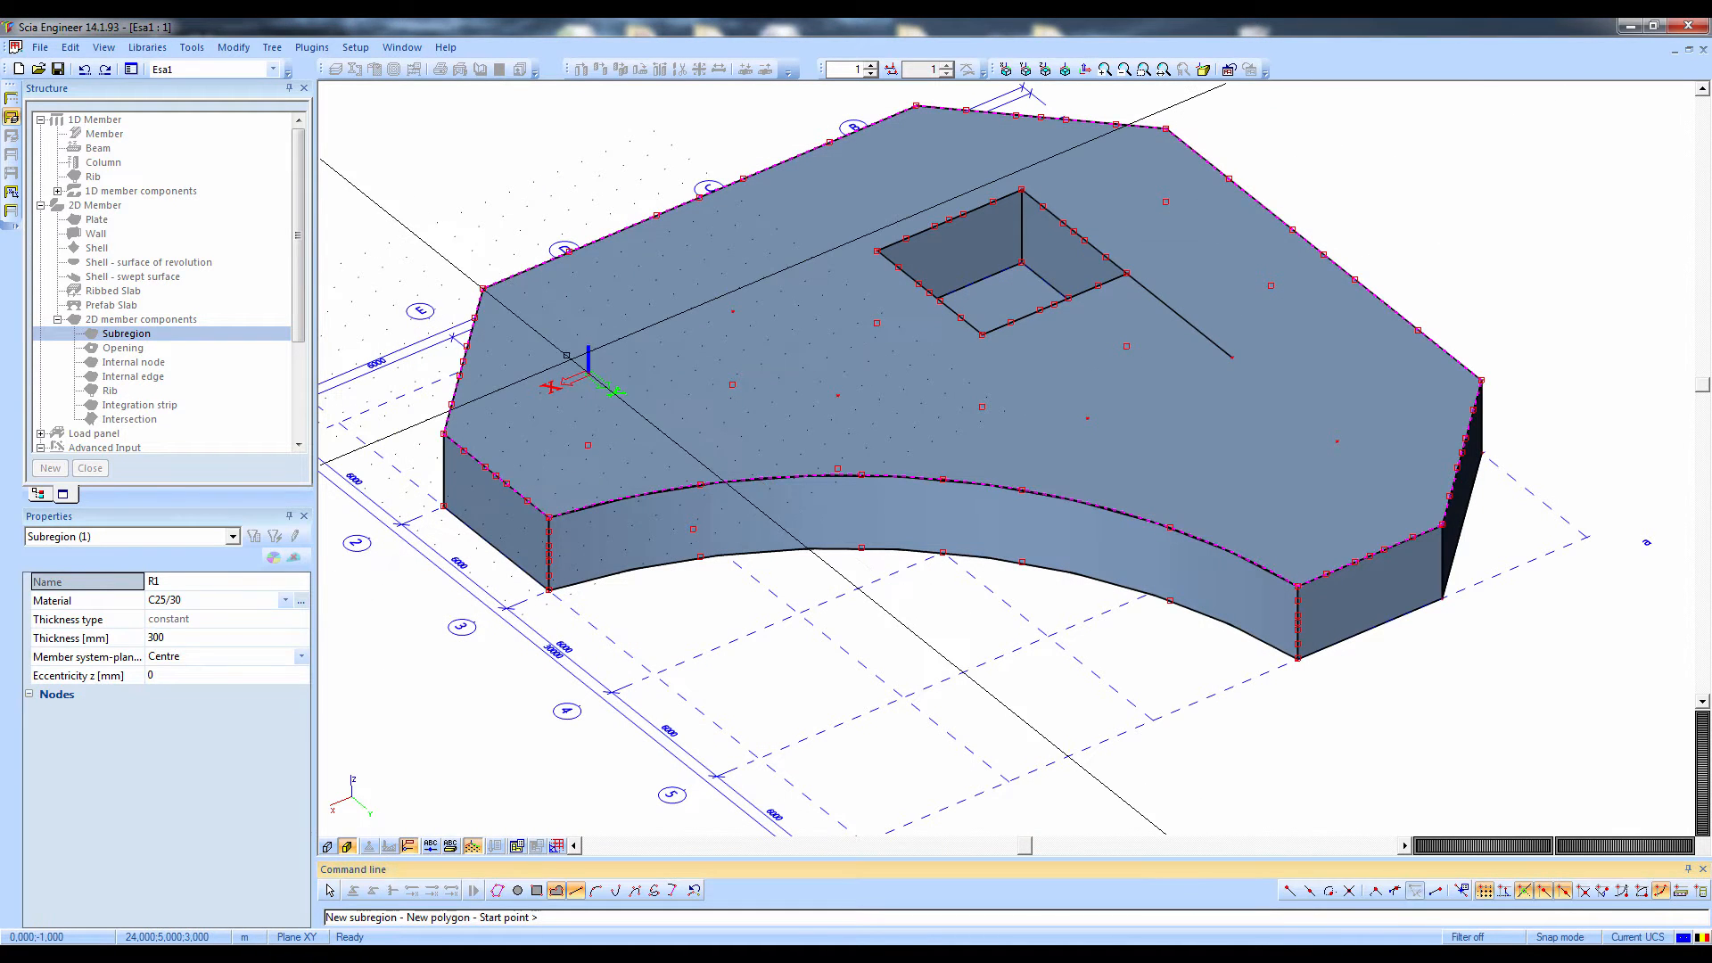
Draw the subregion as a 2 m by 2 m square centred on the head of the column at E2 and finish the input
left_click(546, 368)
left_click(594, 349)
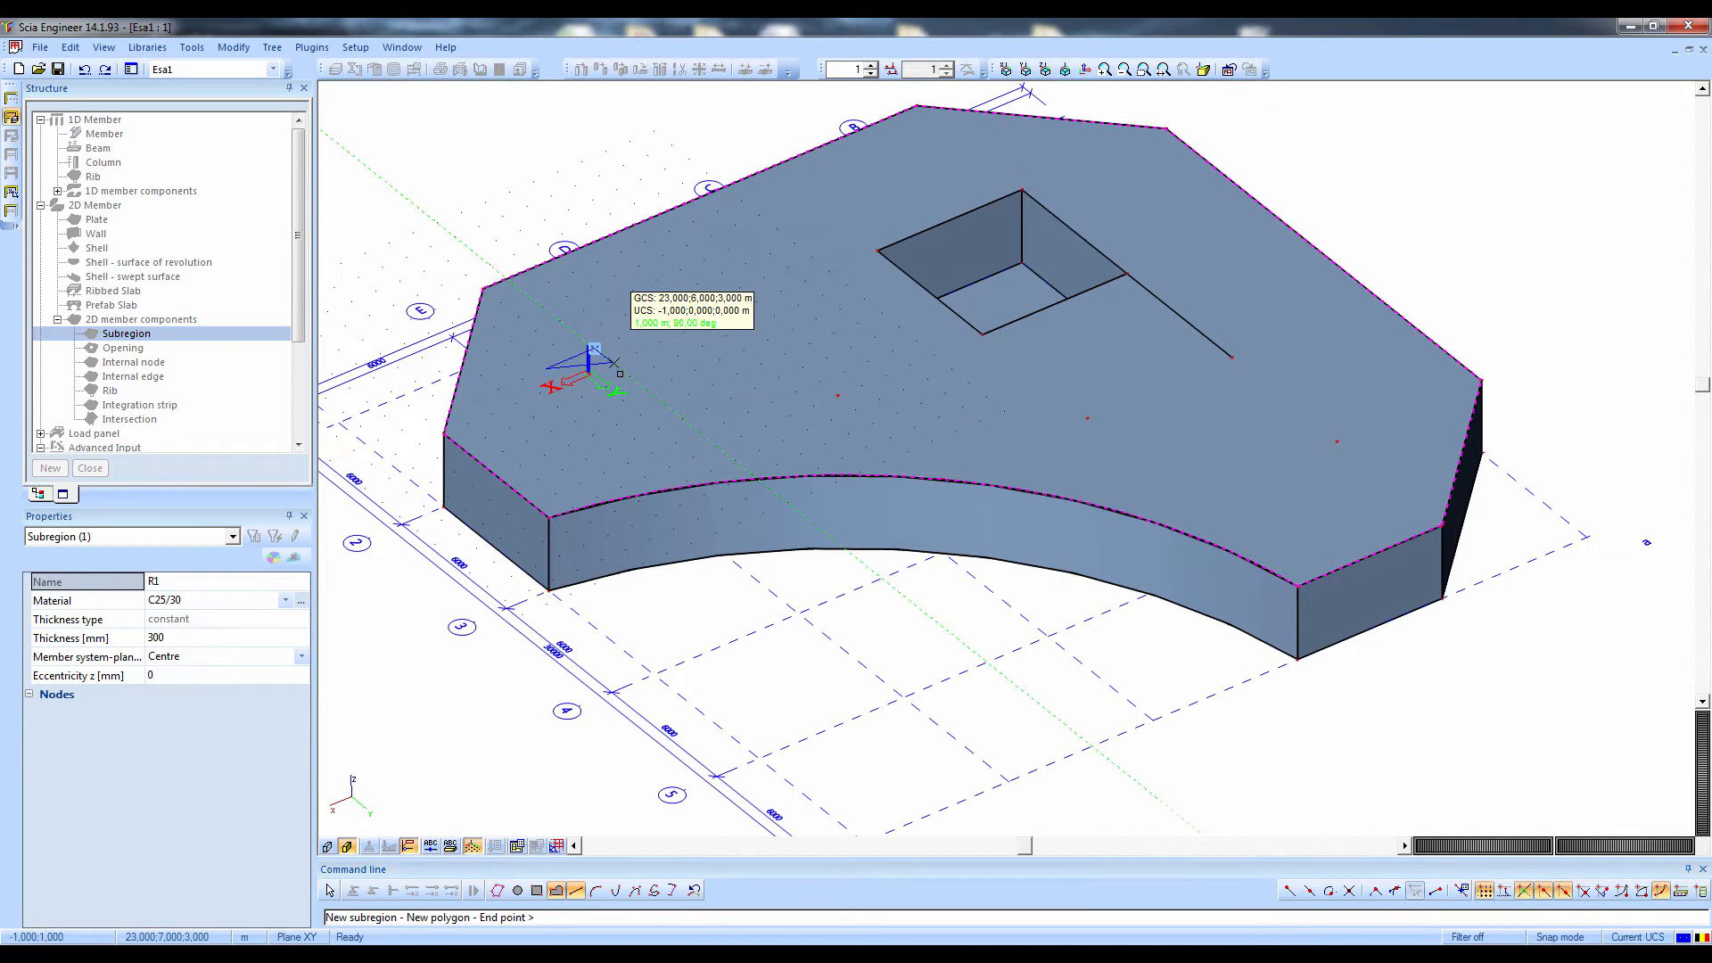
left_click(630, 376)
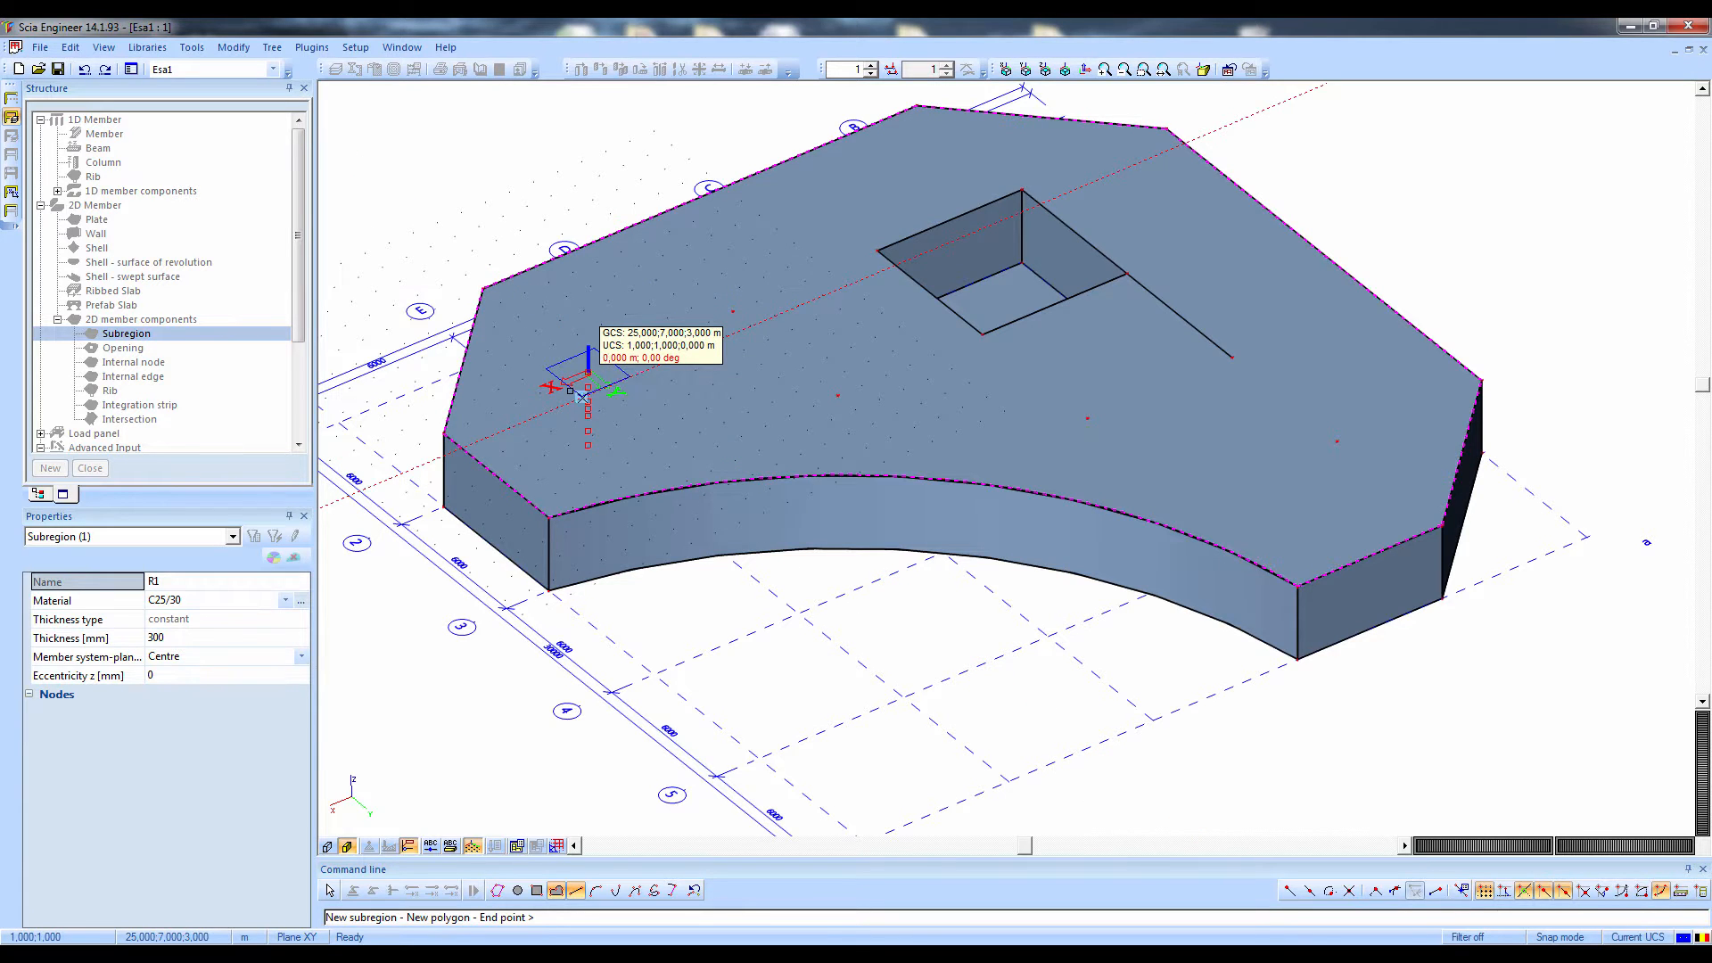
scroll(576, 376, "up", 3)
key("Escape")
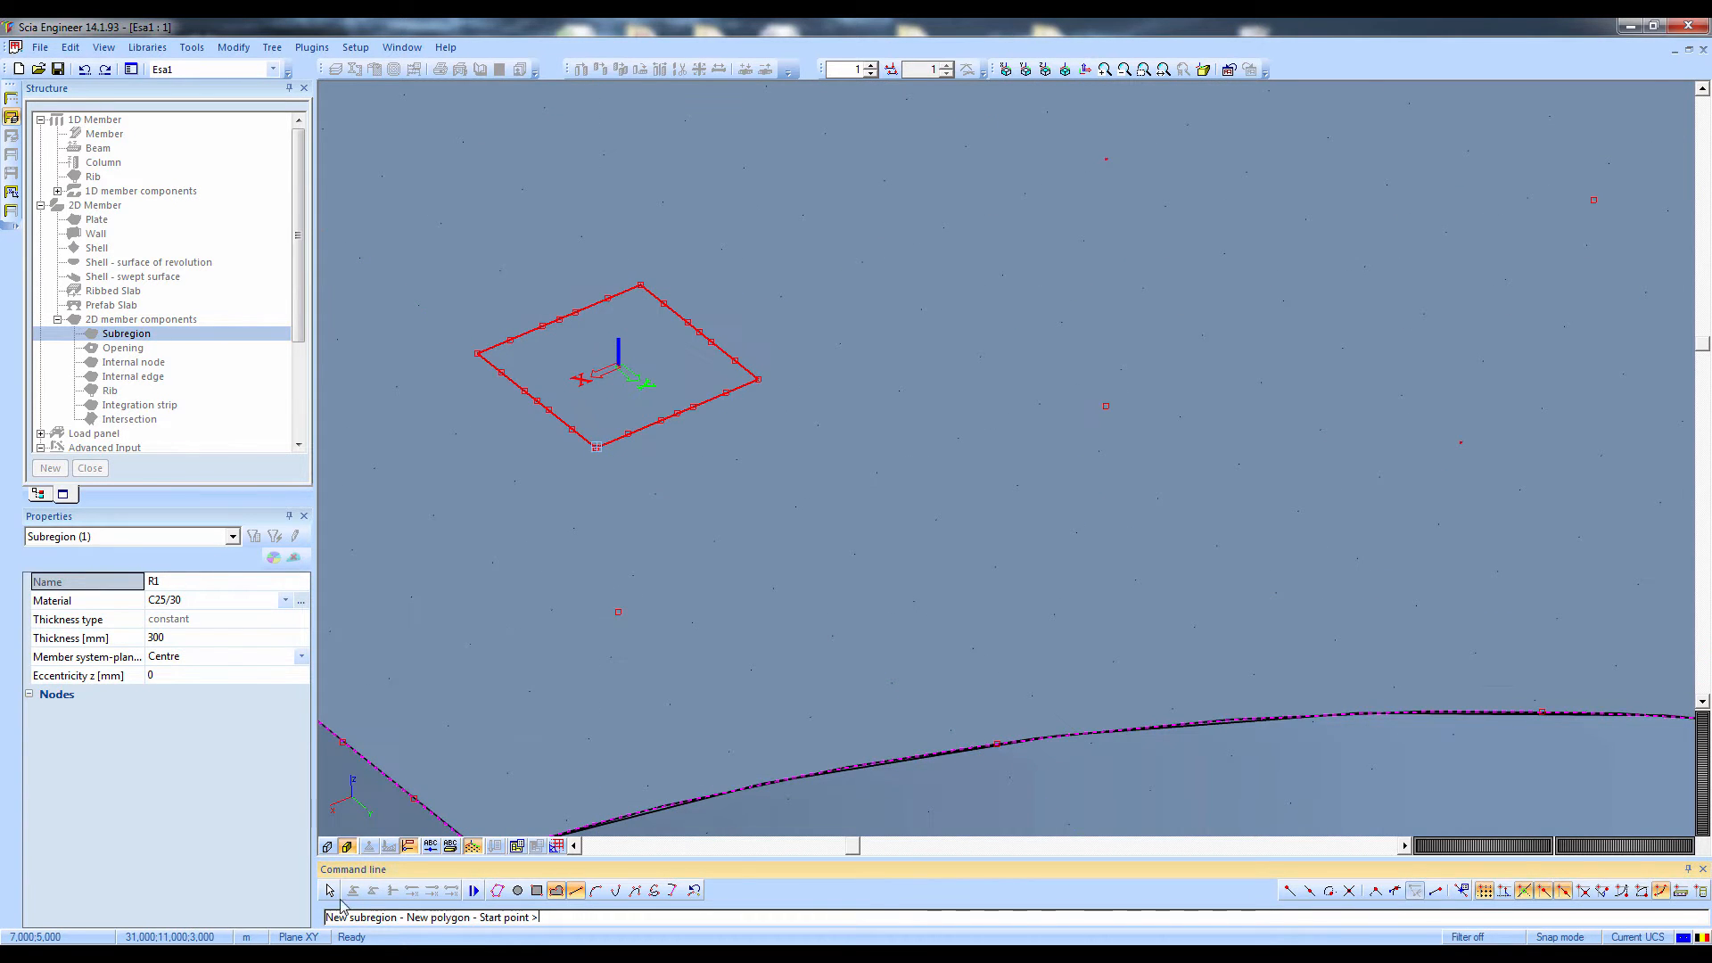
key("Escape")
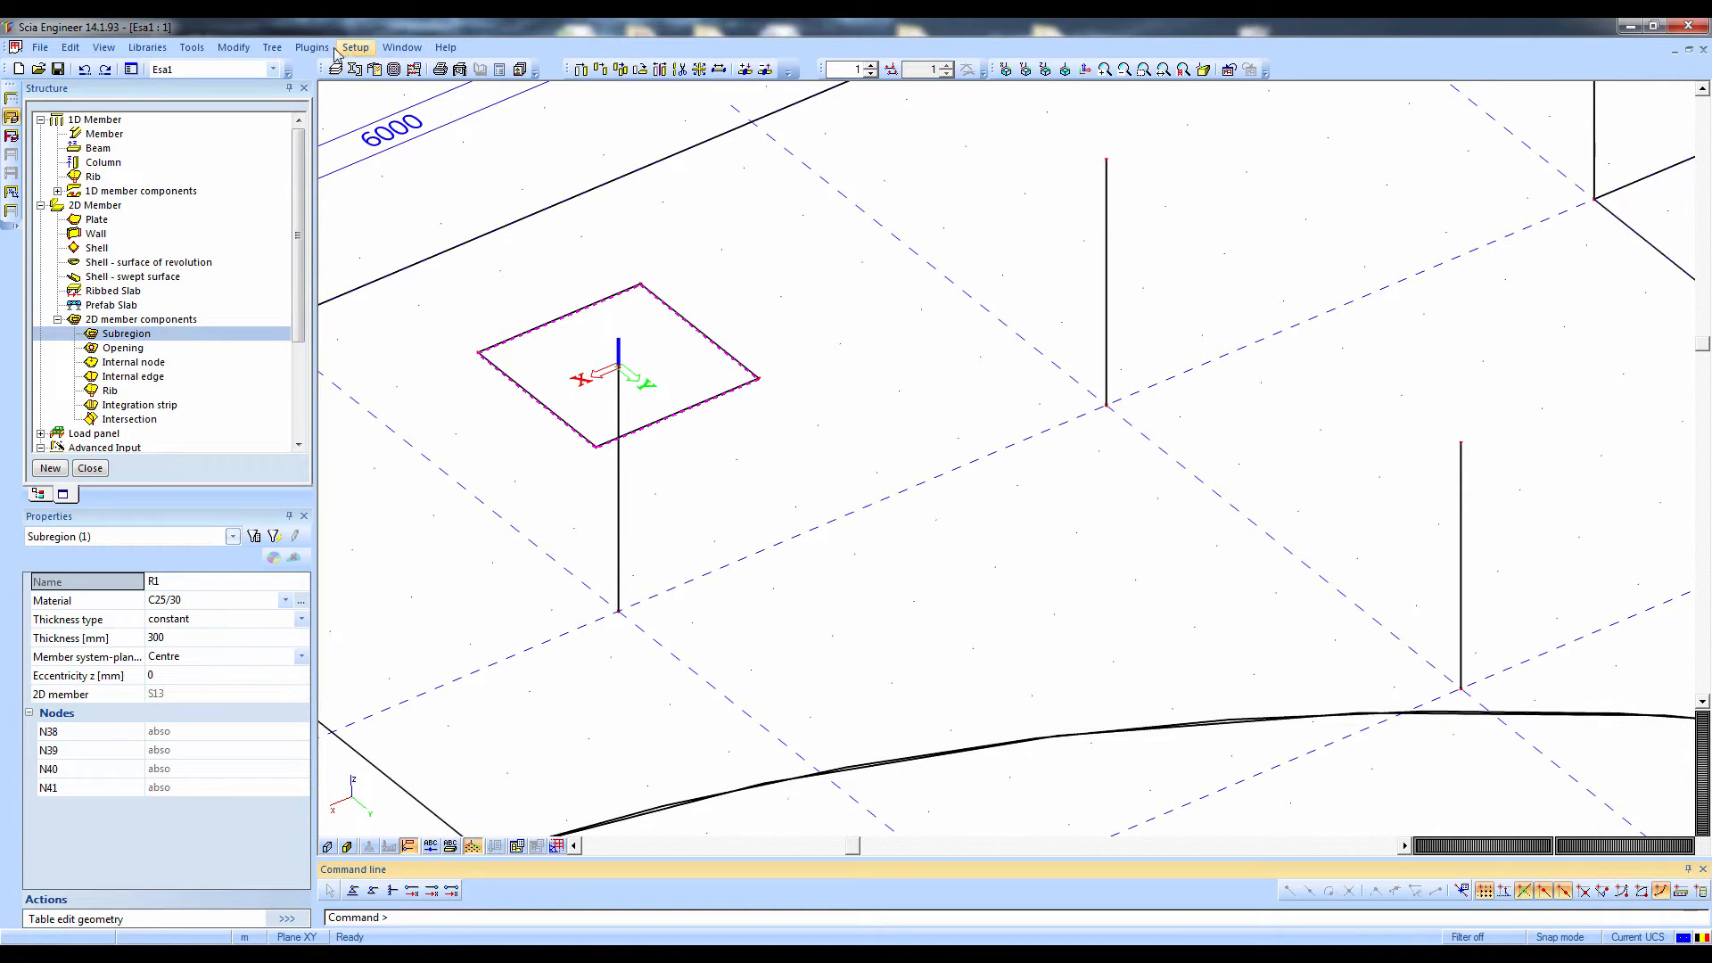
Copy the subregion from the column head at E2 onto the heads of the remaining columns under the upper plate
left_click(233, 47)
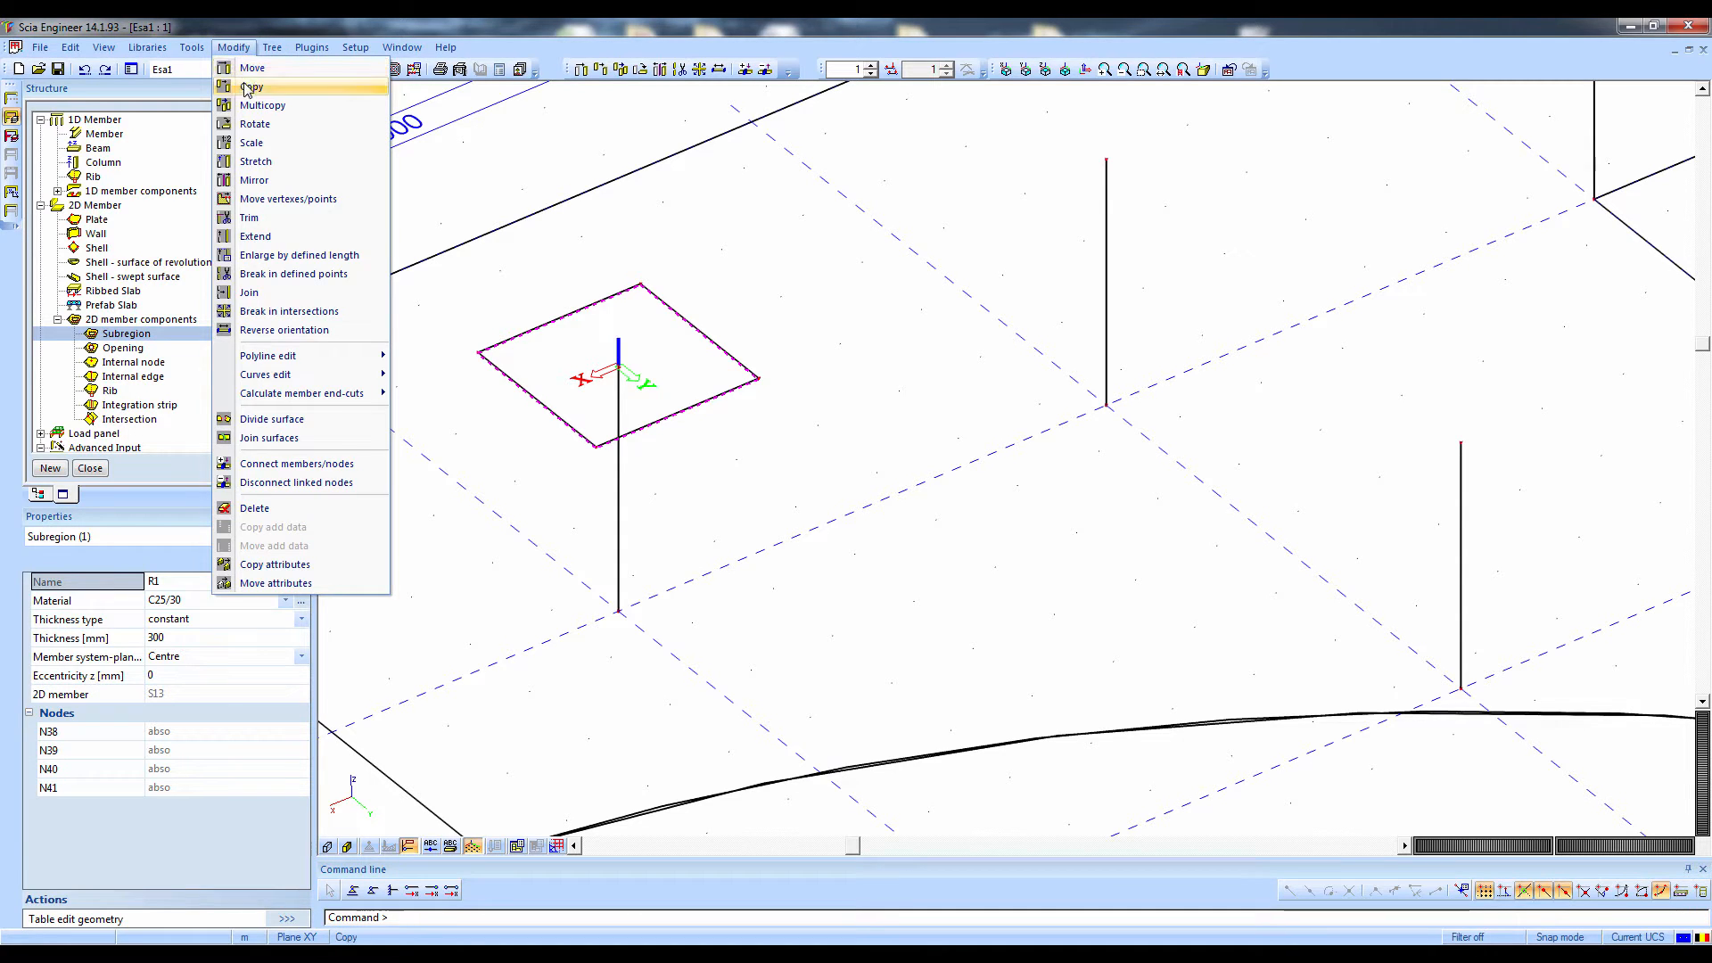
left_click(252, 86)
left_click(618, 365)
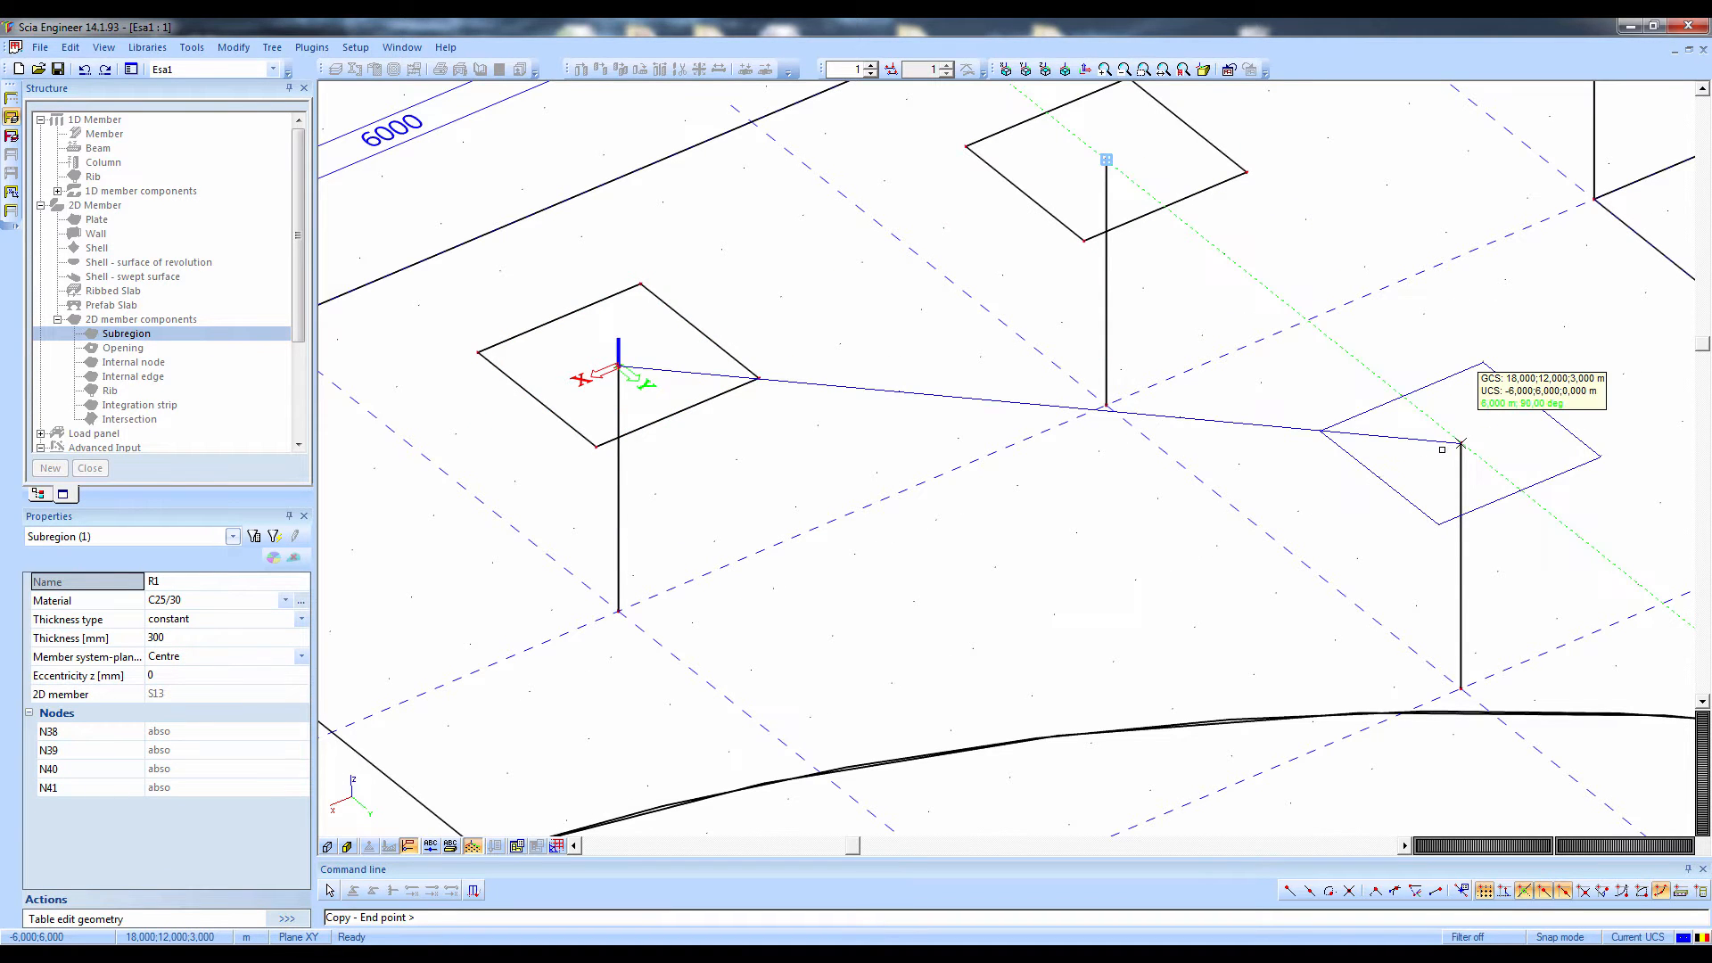
middle_click_drag(1284, 450, 195, 451)
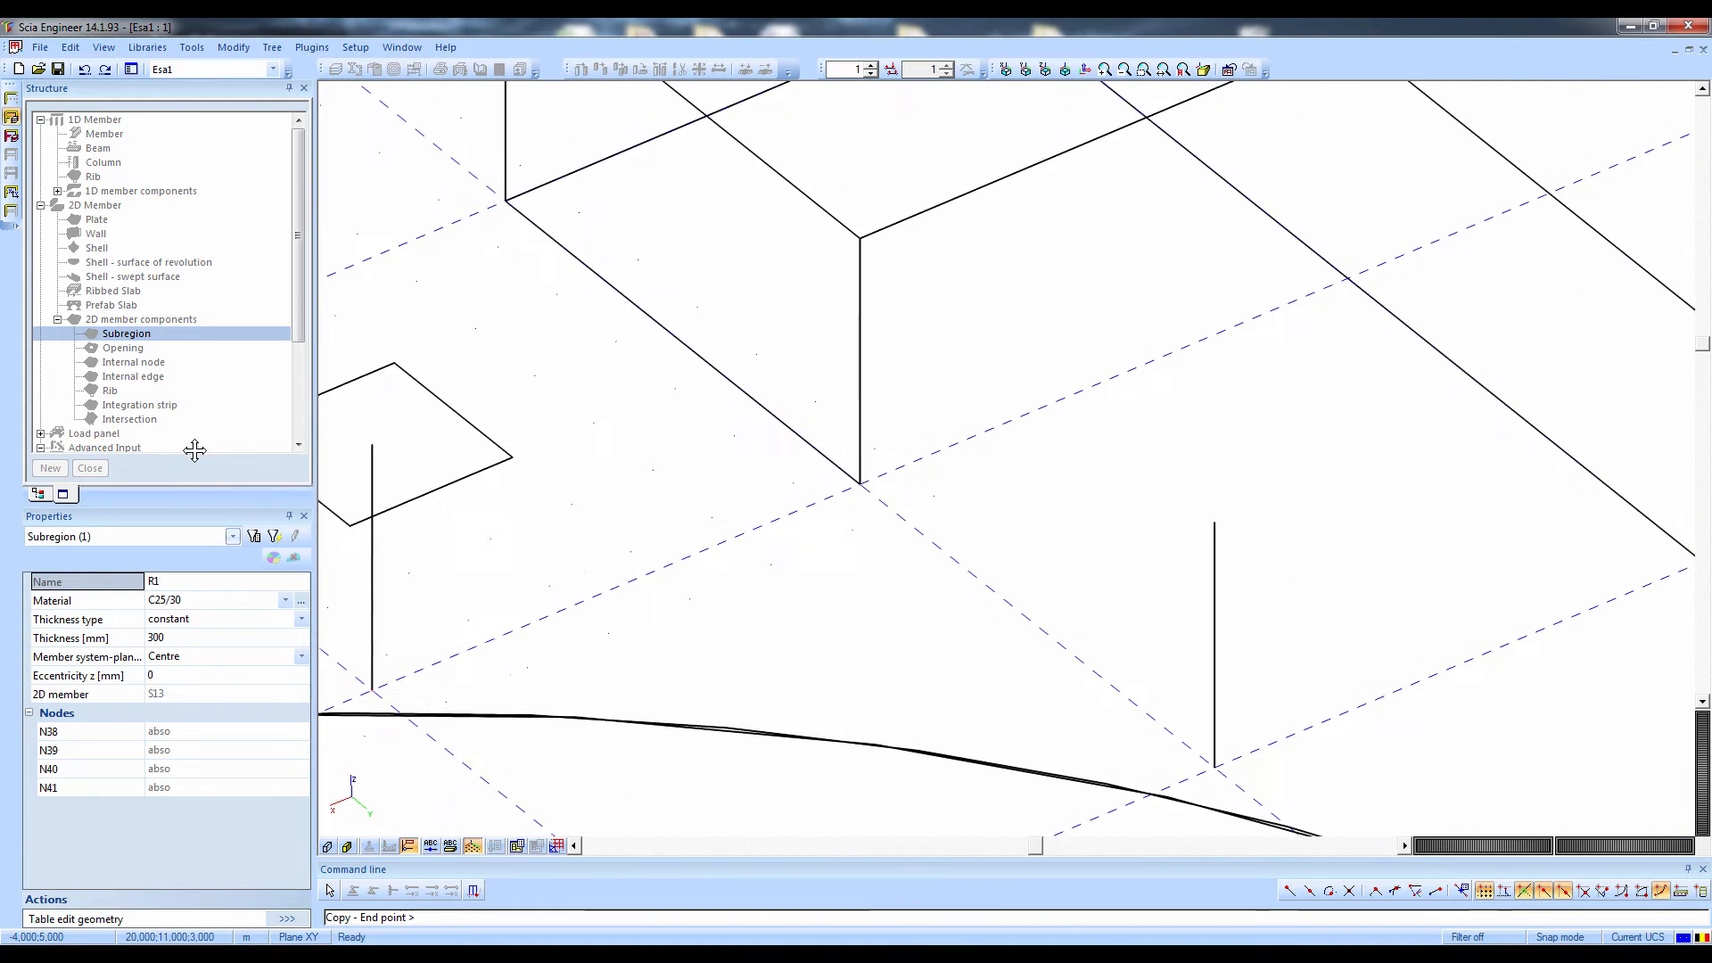
left_click(1214, 523)
middle_click_drag(1217, 525, 283, 466)
left_click(1142, 538)
scroll(1267, 520, "down", 2)
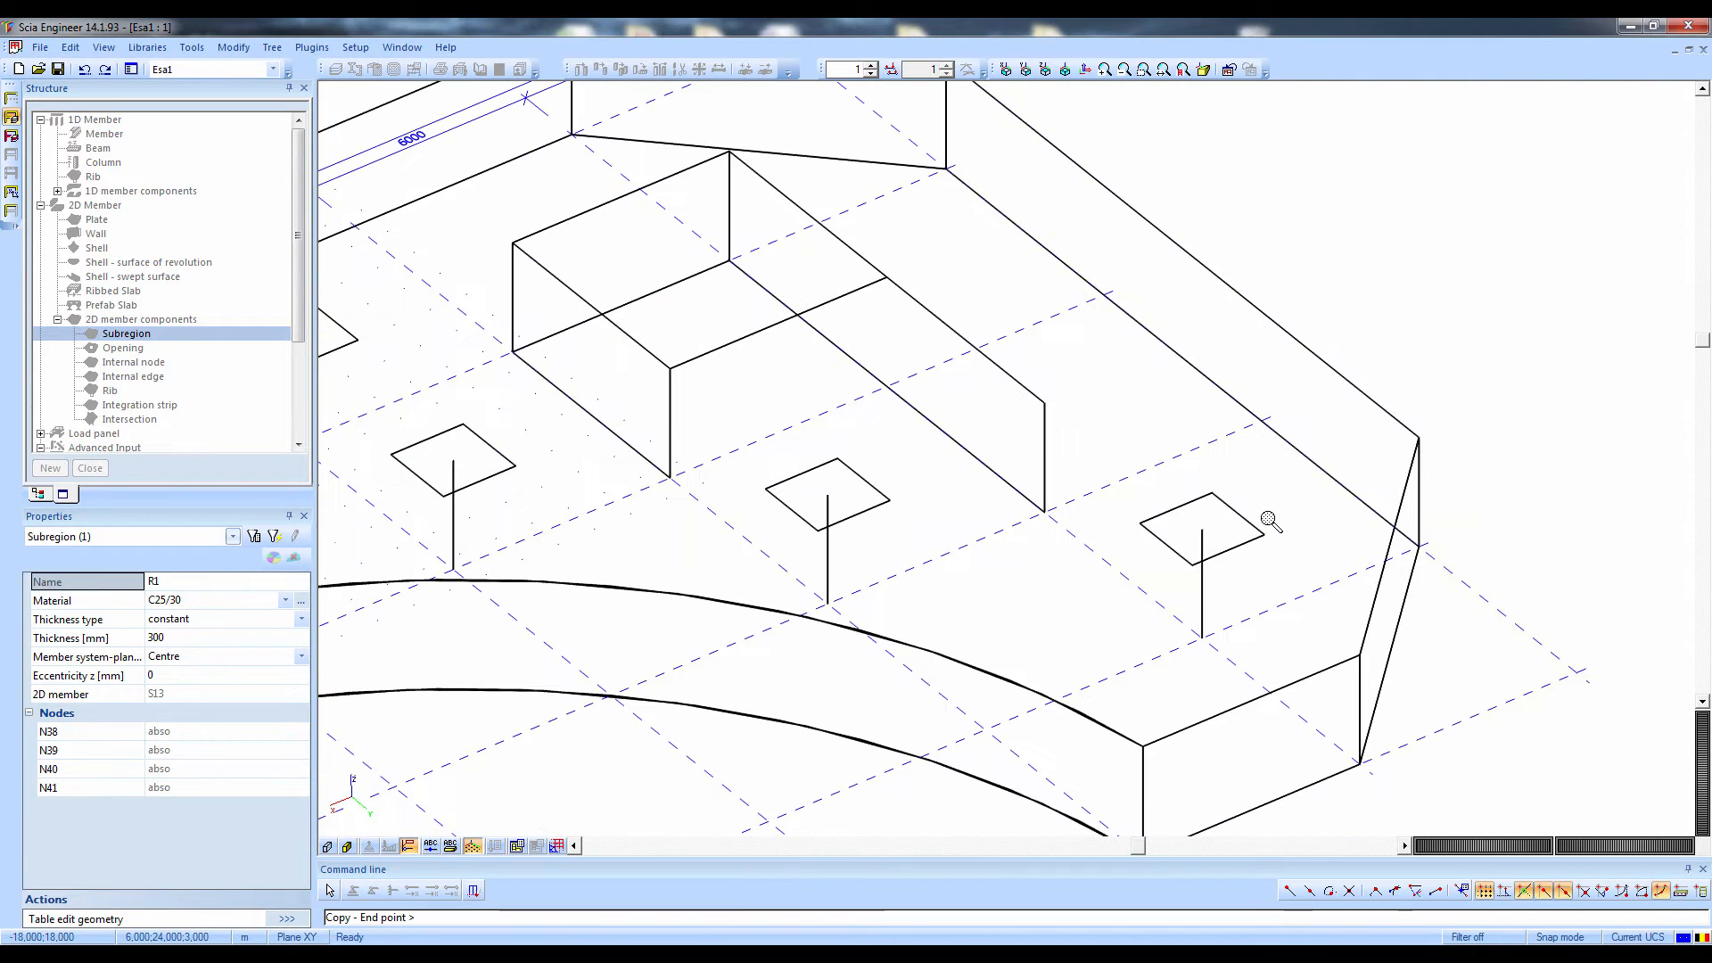
key("Escape")
key("Escape")
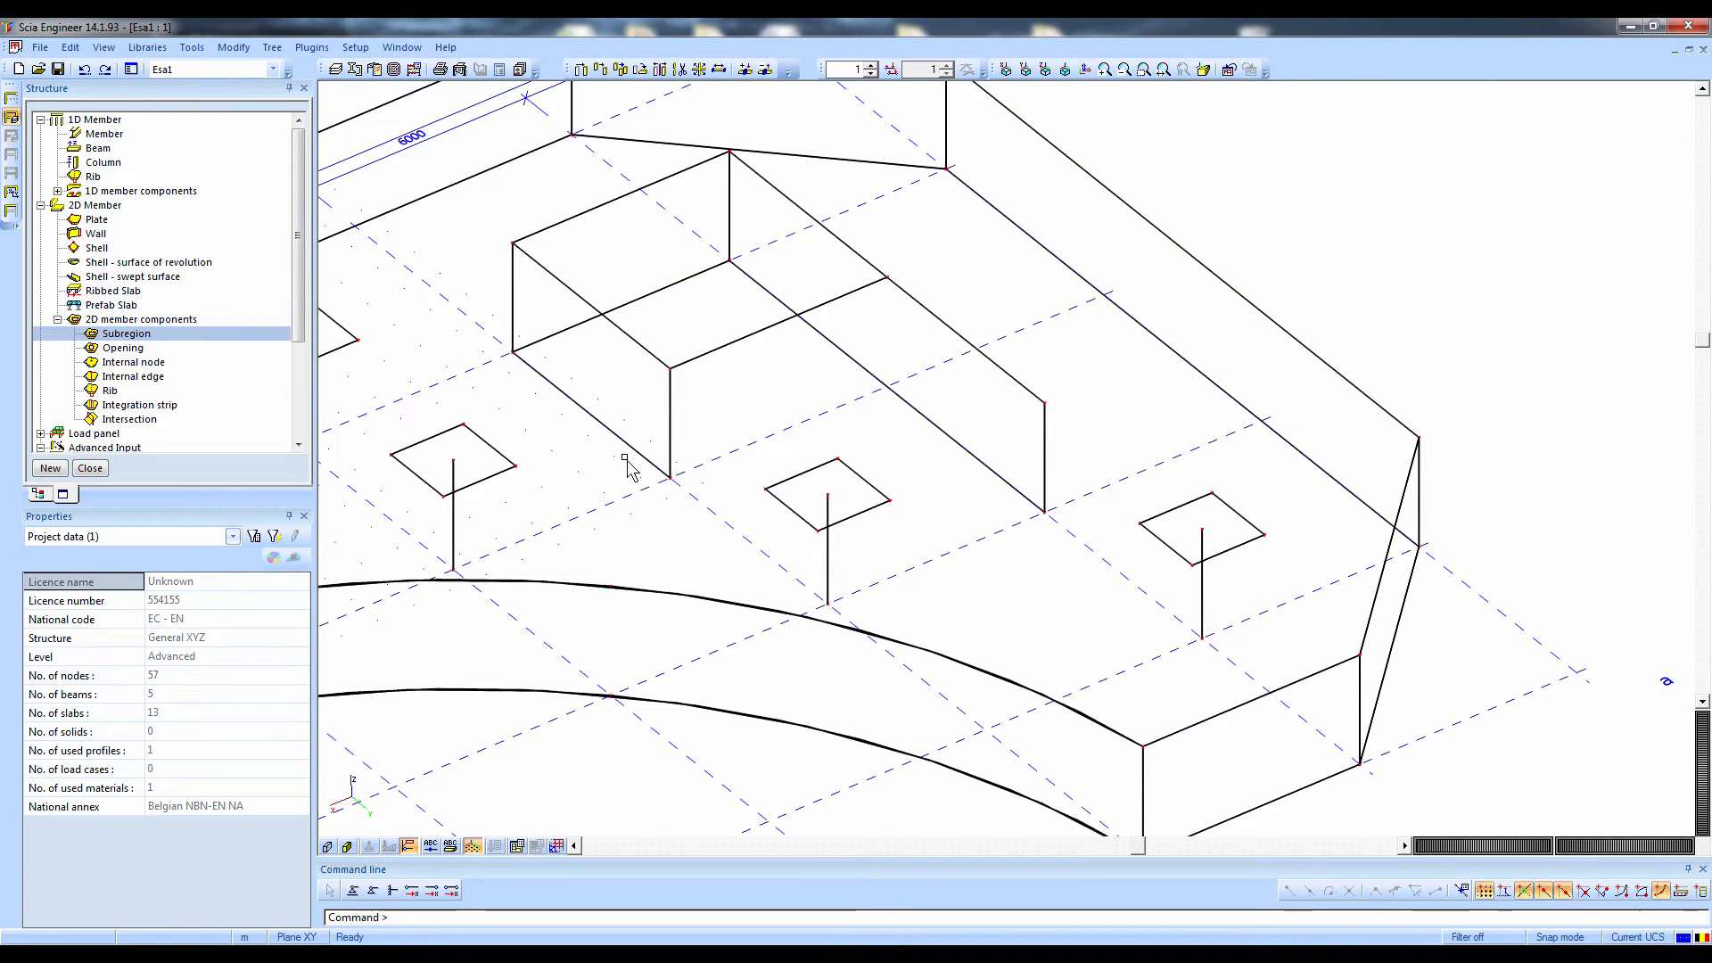
Render the member surfaces and set the thickness of upper plate S13 to 200 mm
middle_click_drag(1054, 471, 1534, 457)
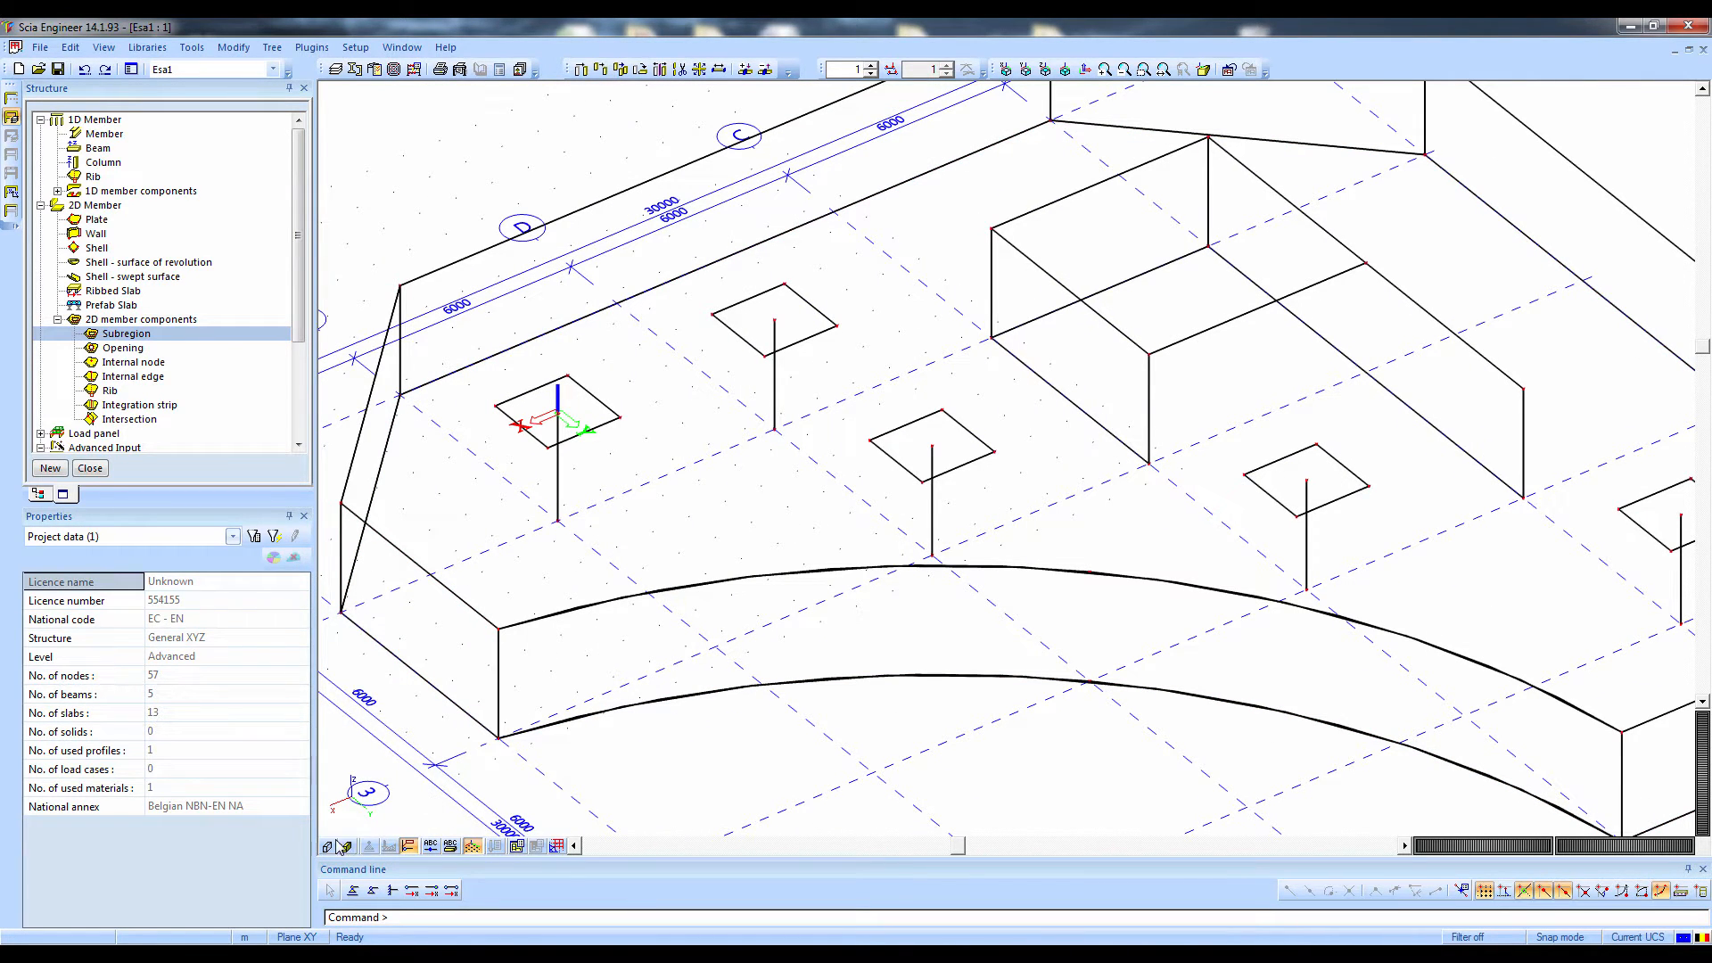
left_click(346, 846)
mouse_move(571, 757)
right_mouse_down("ctrl")
mouse_move(535, 712)
mouse_move(528, 728)
mouse_move(550, 733)
right_mouse_up("ctrl")
scroll(613, 451, "up", 3)
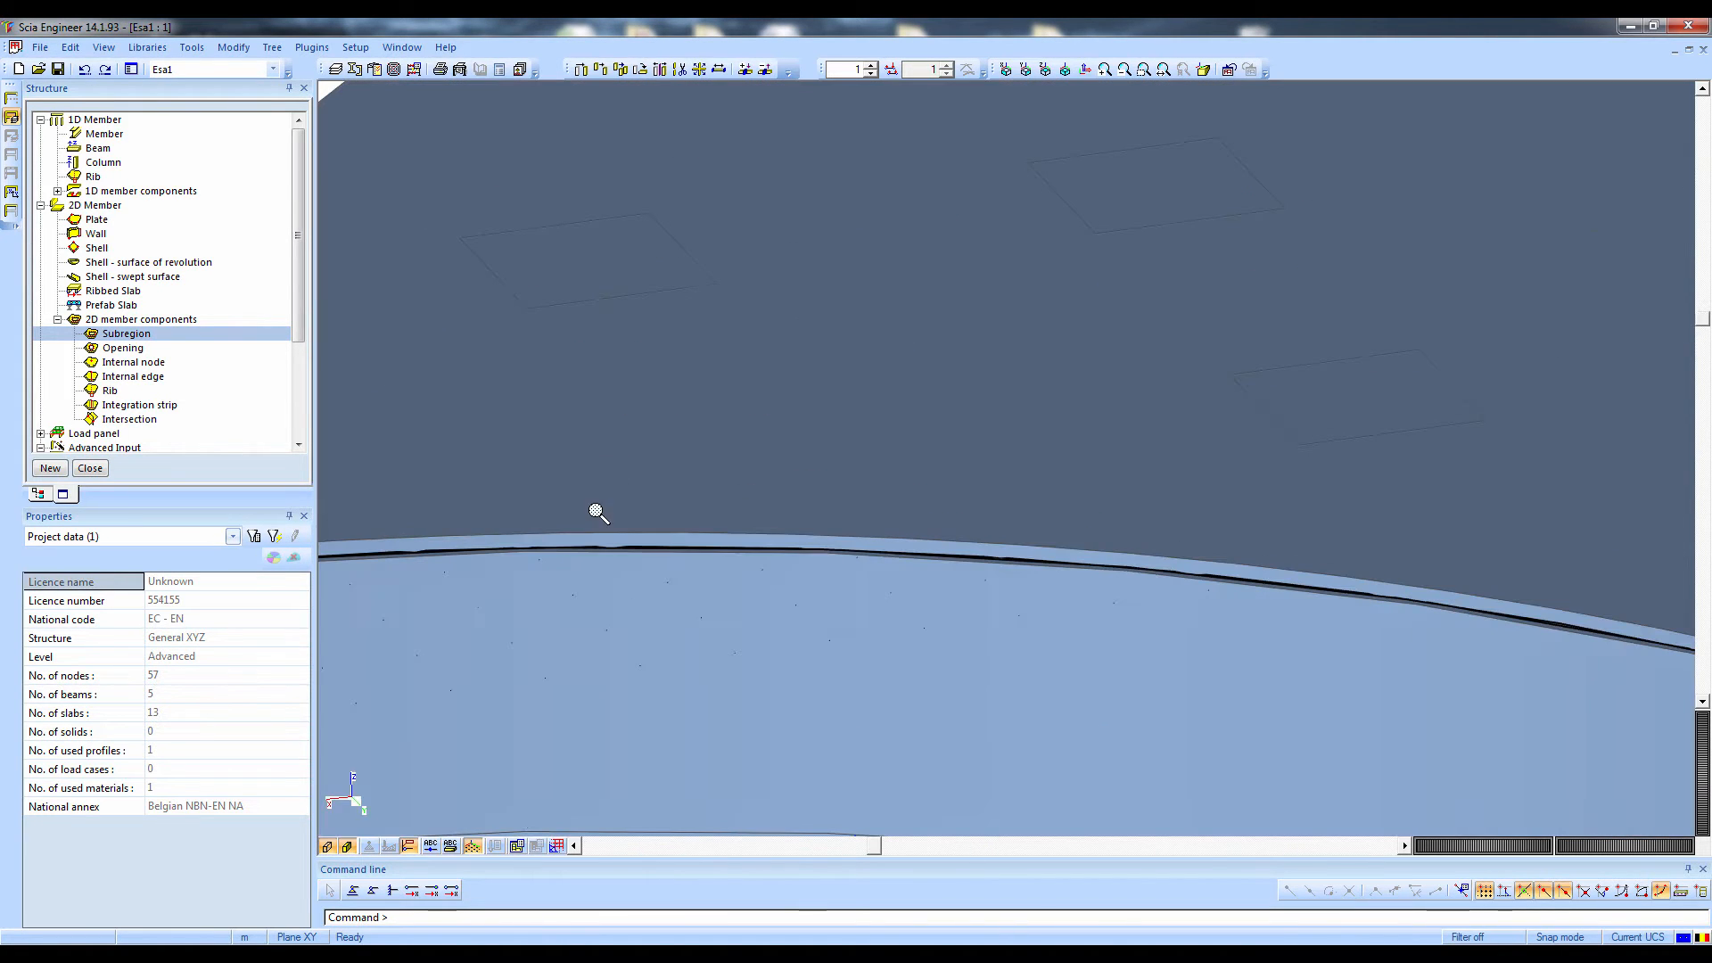
left_click(599, 534)
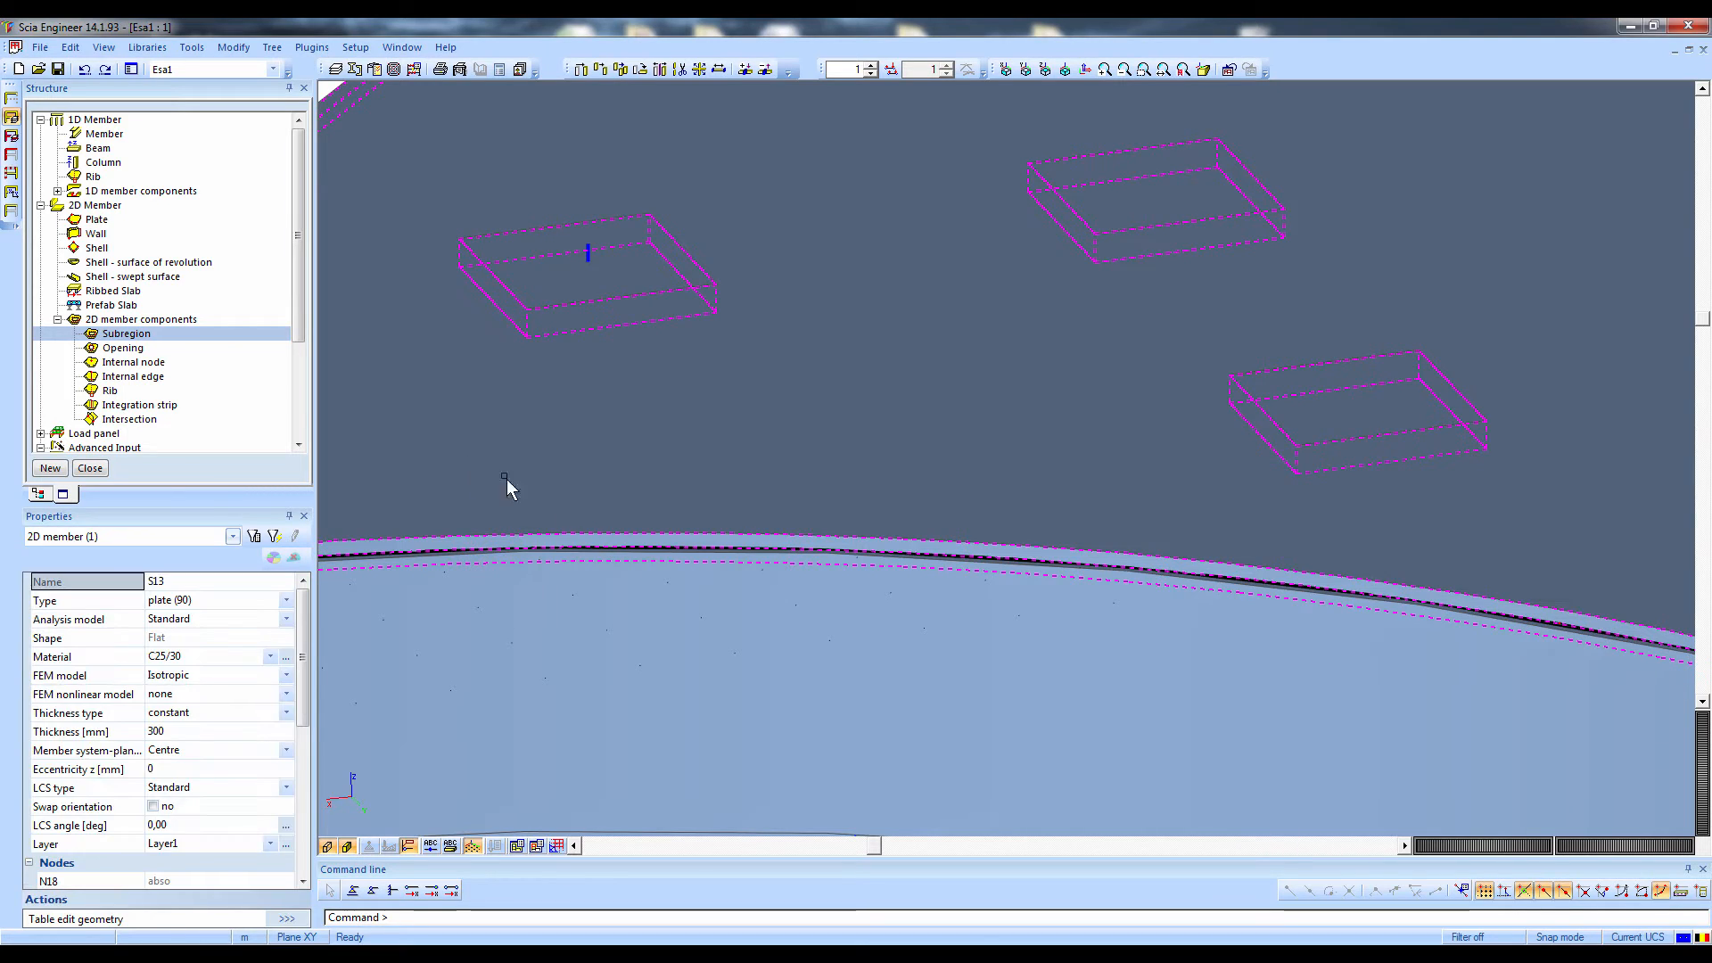
left_click(175, 730)
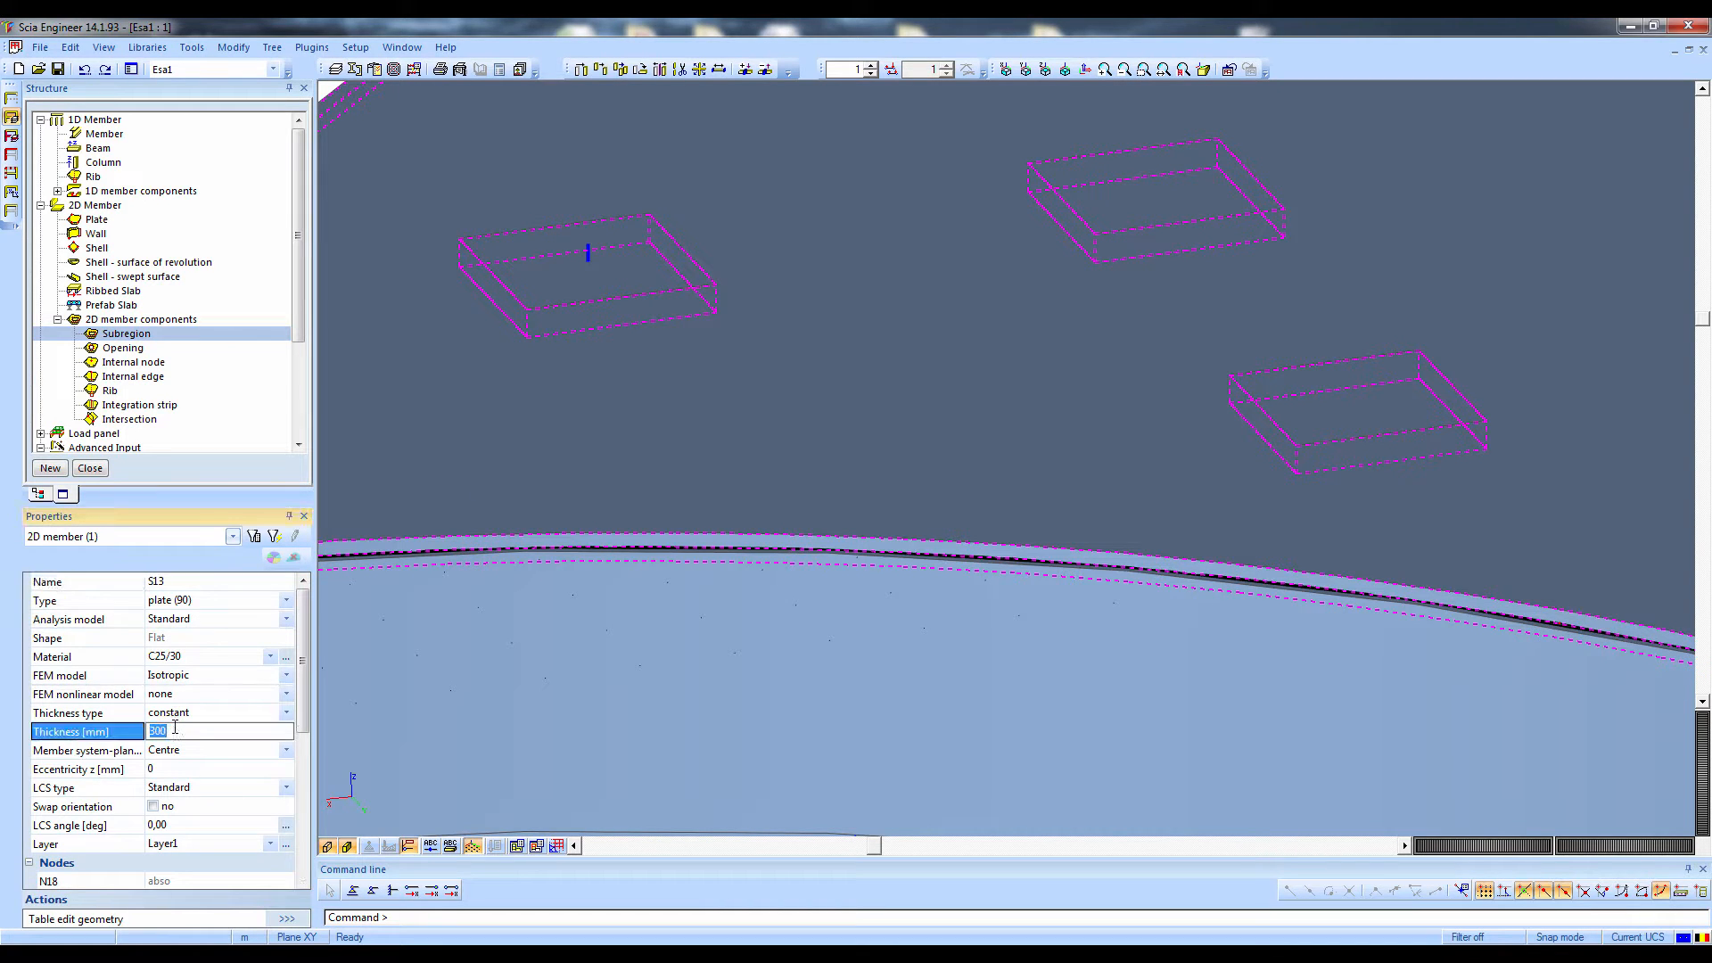
type("20")
key("Return")
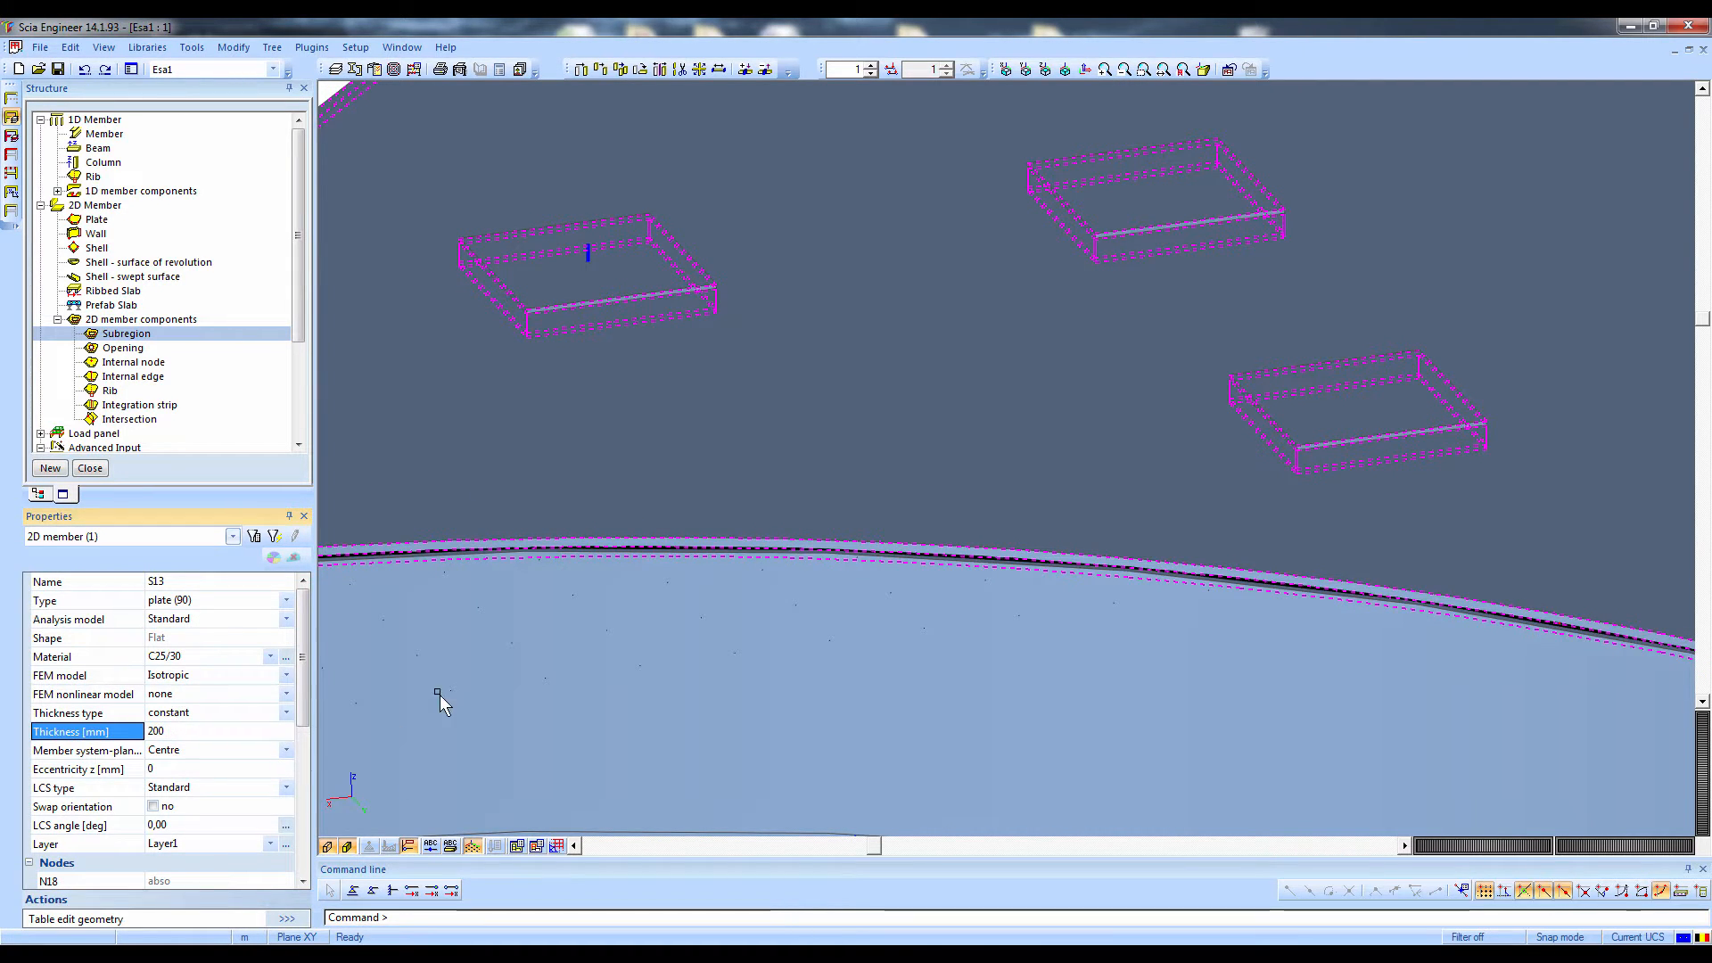
Examine in the Y-direction view how the subregions sit relative to the thickness of plate S13
left_click(1026, 70)
scroll(890, 389, "up", 5)
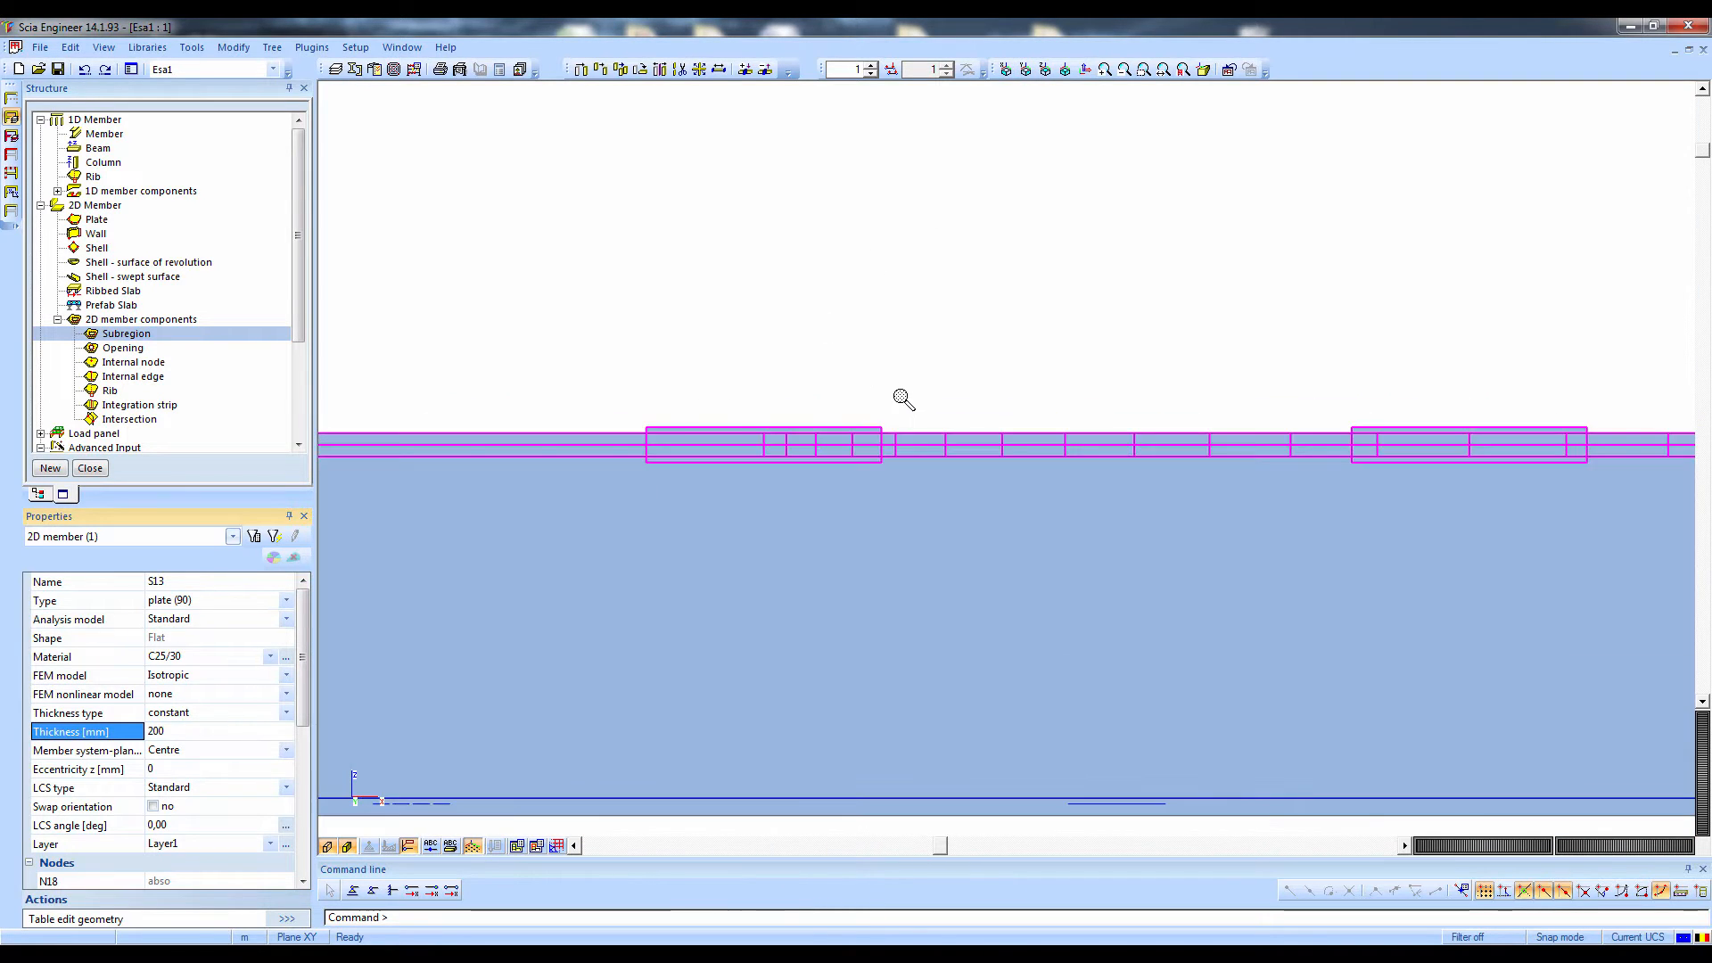
key("Escape")
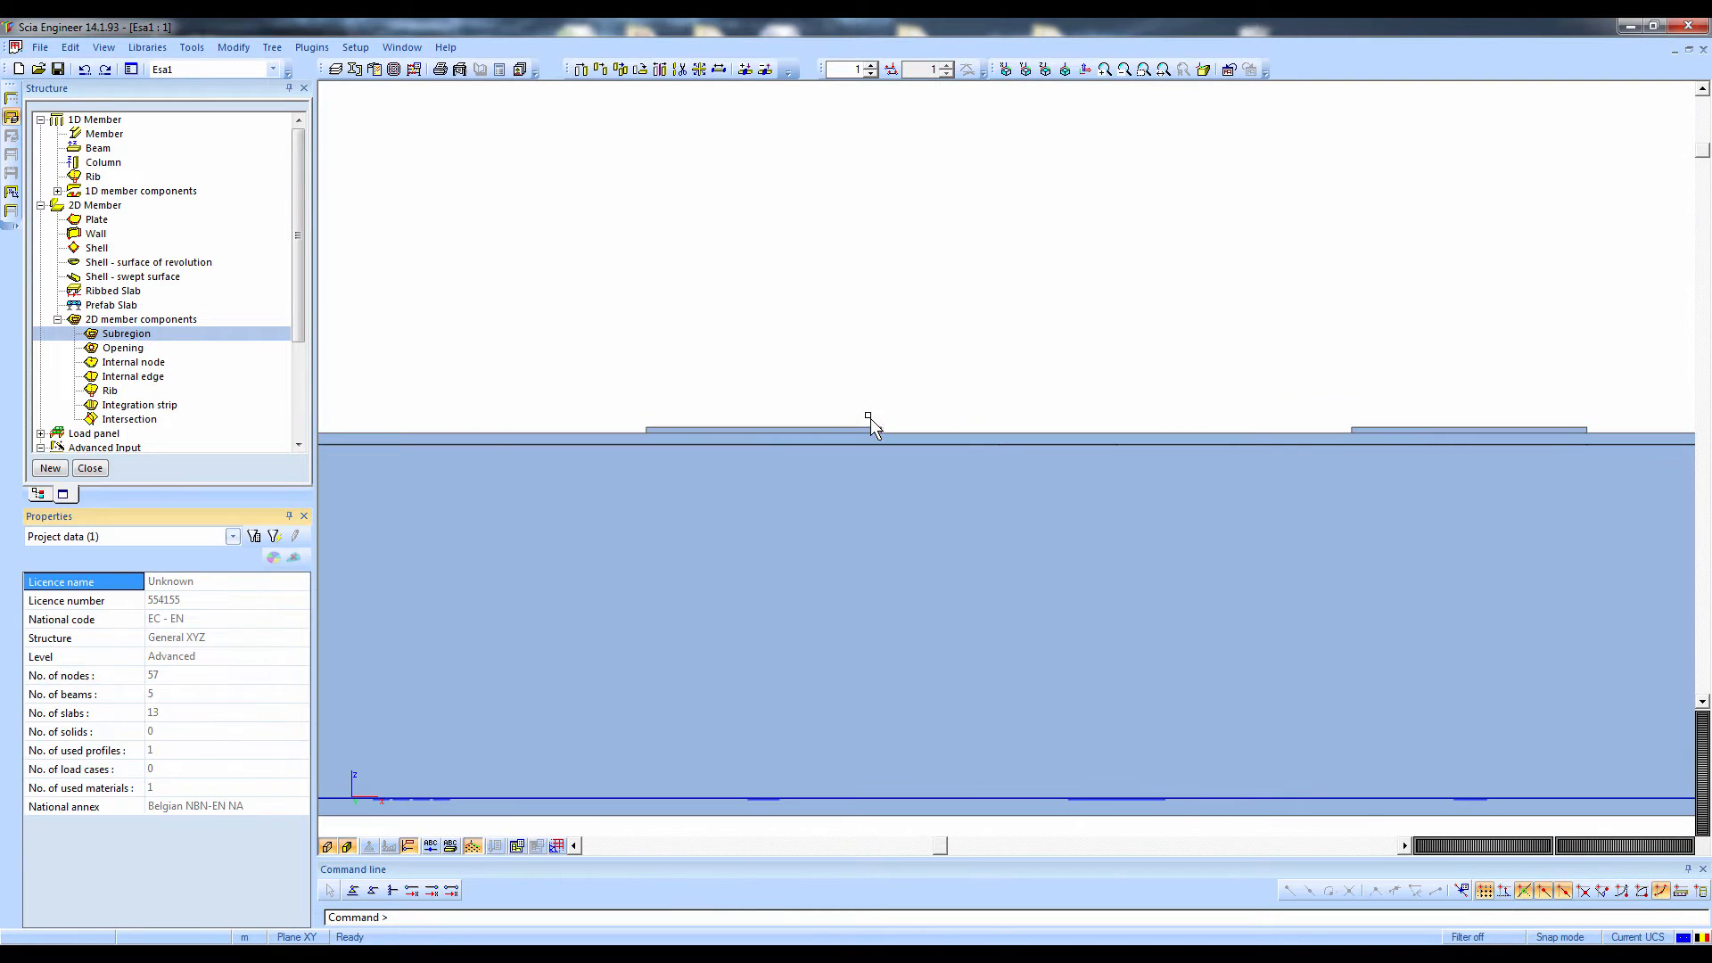
left_click(705, 429)
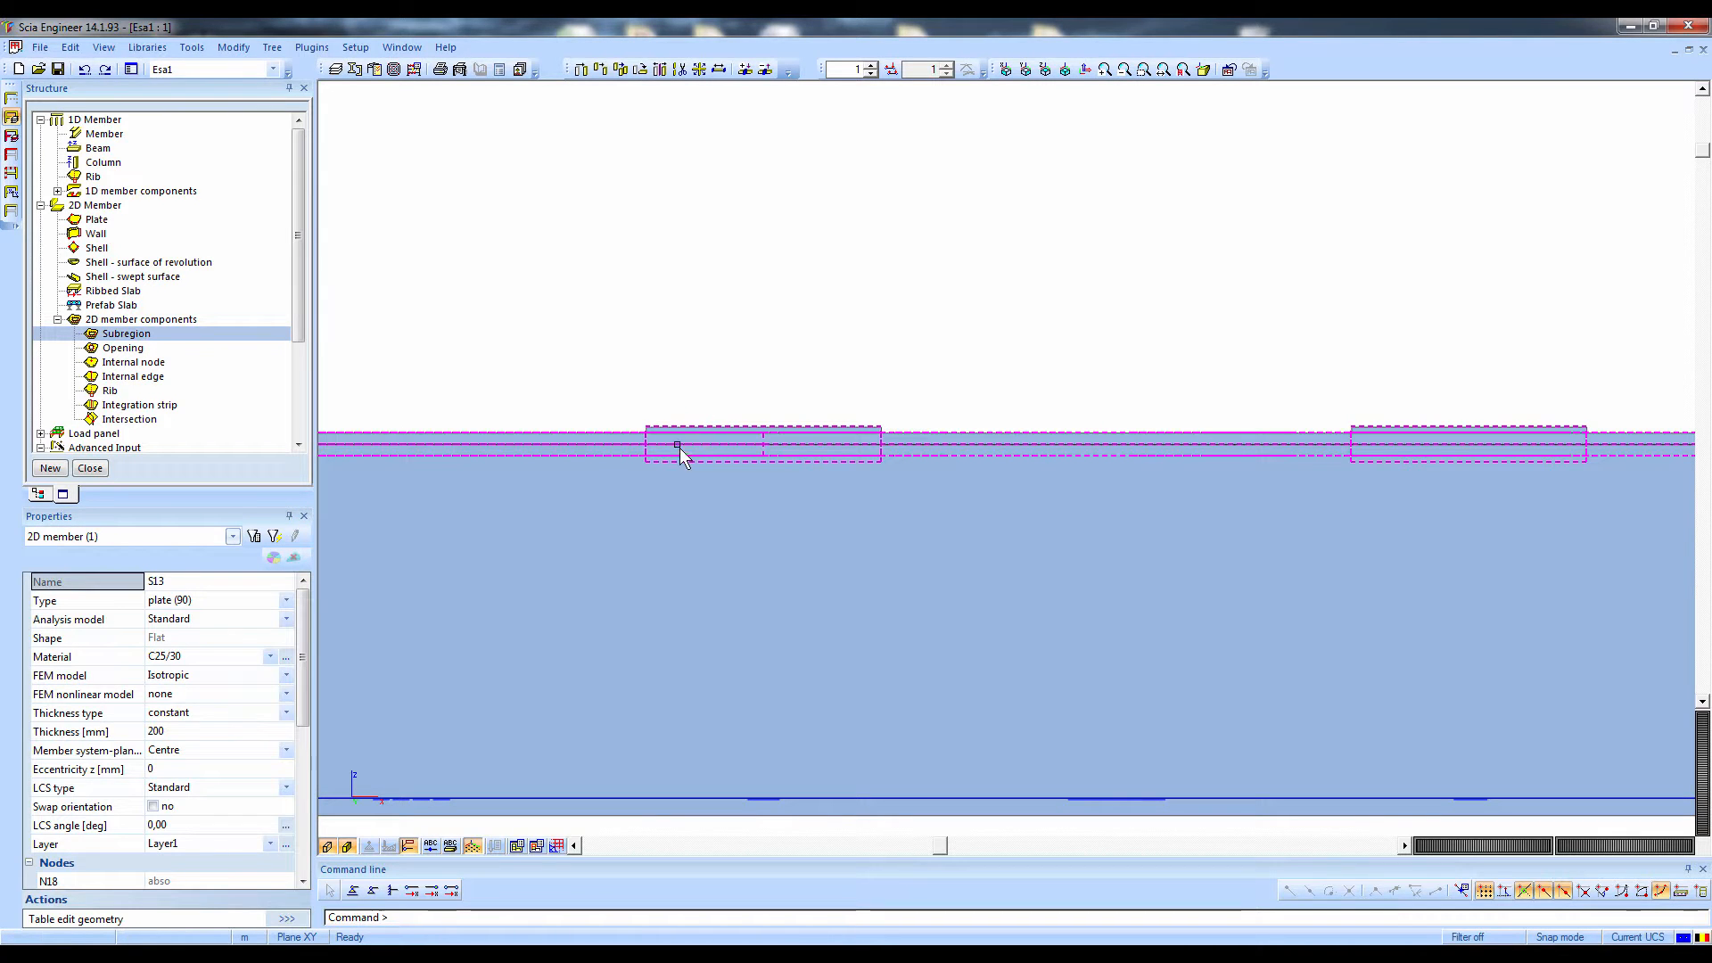
right_click(593, 554)
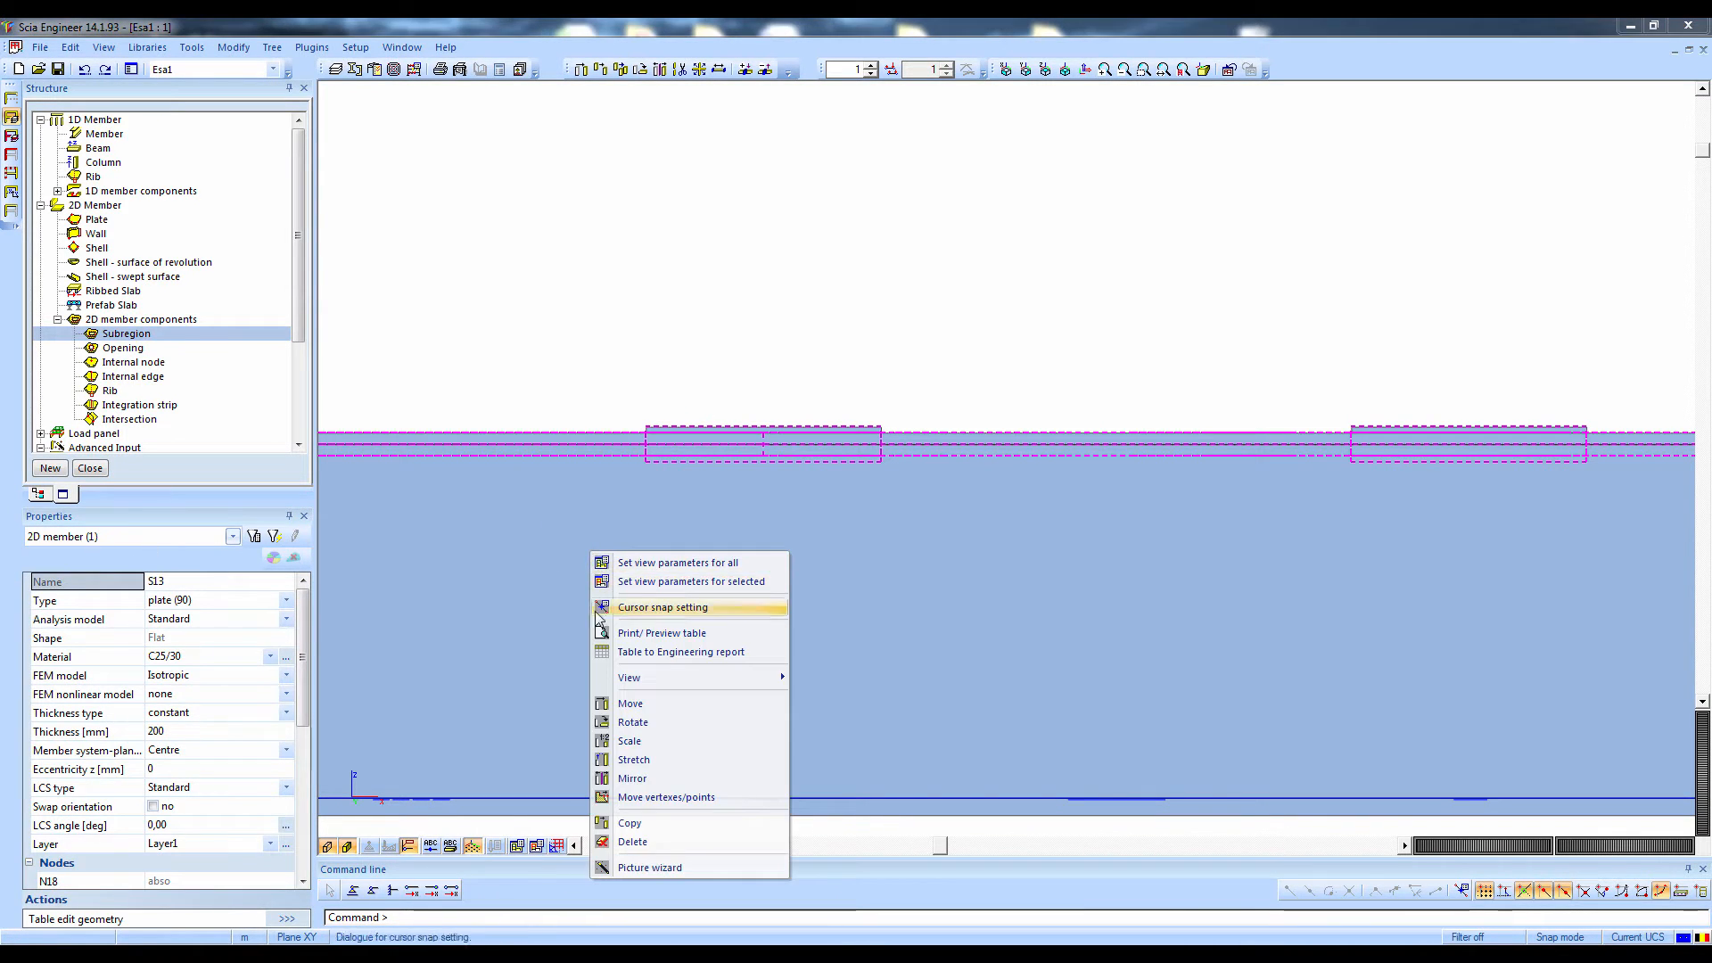
left_click(528, 544)
right_click_drag(528, 544, 565, 596, "ctrl")
key("Escape")
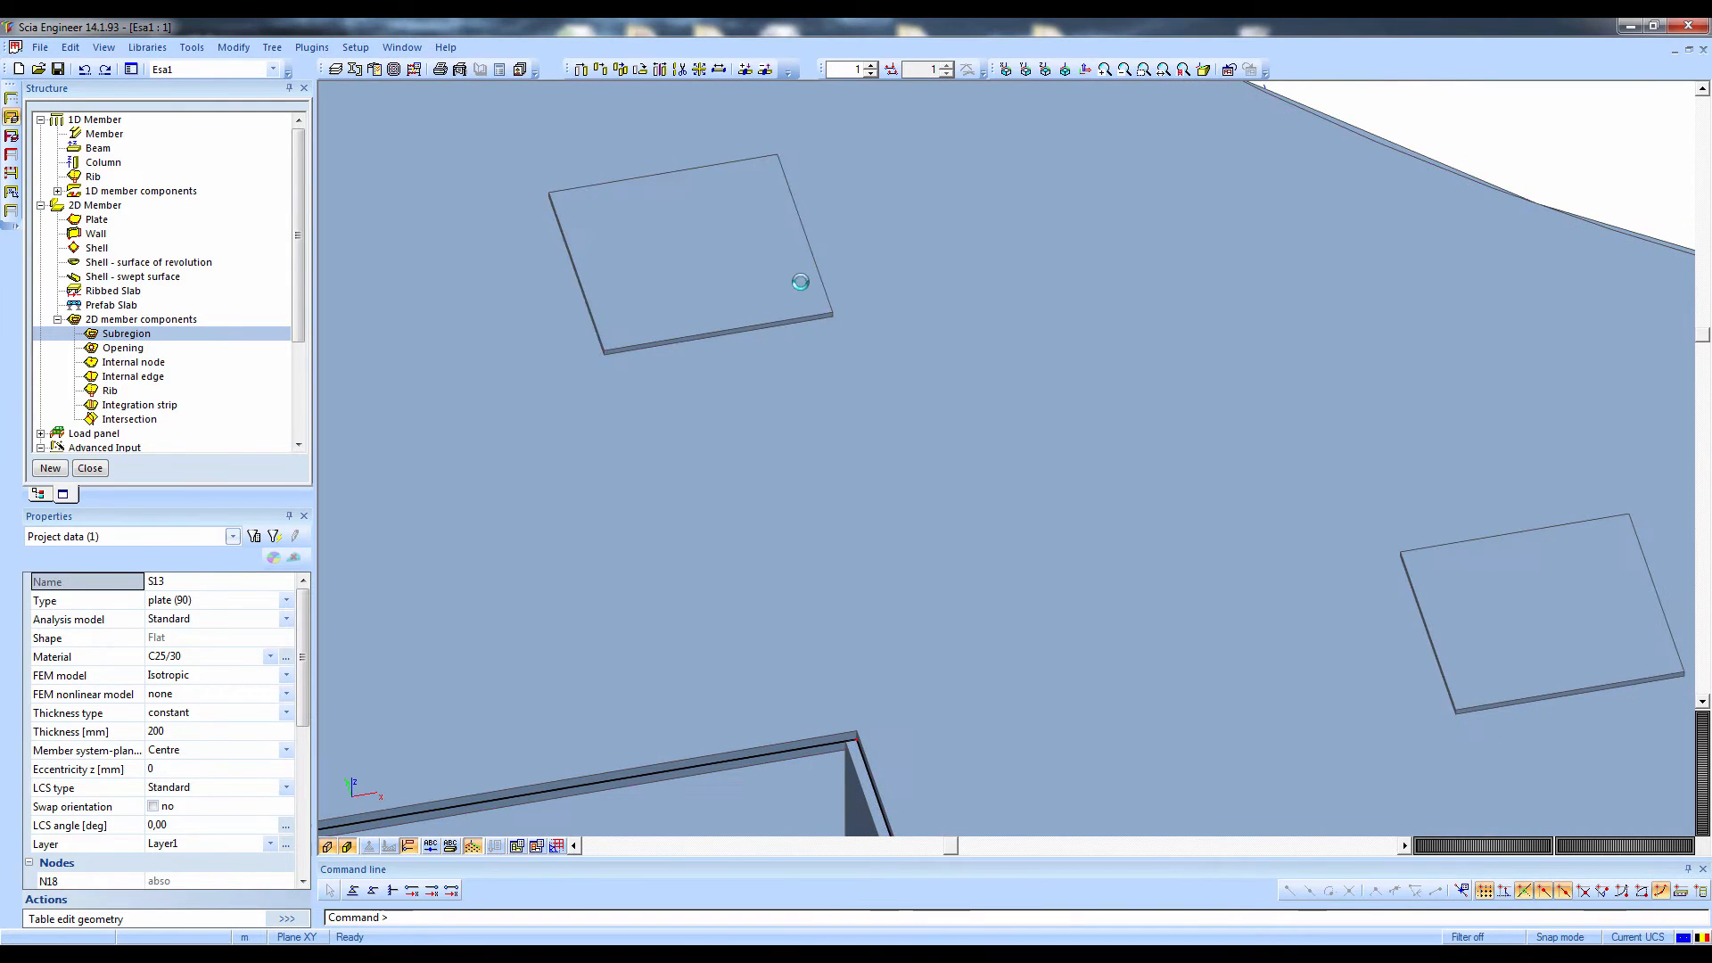
Select all subregions with the same thickness as R4 and set their member system-plane to Top
left_click(790, 338)
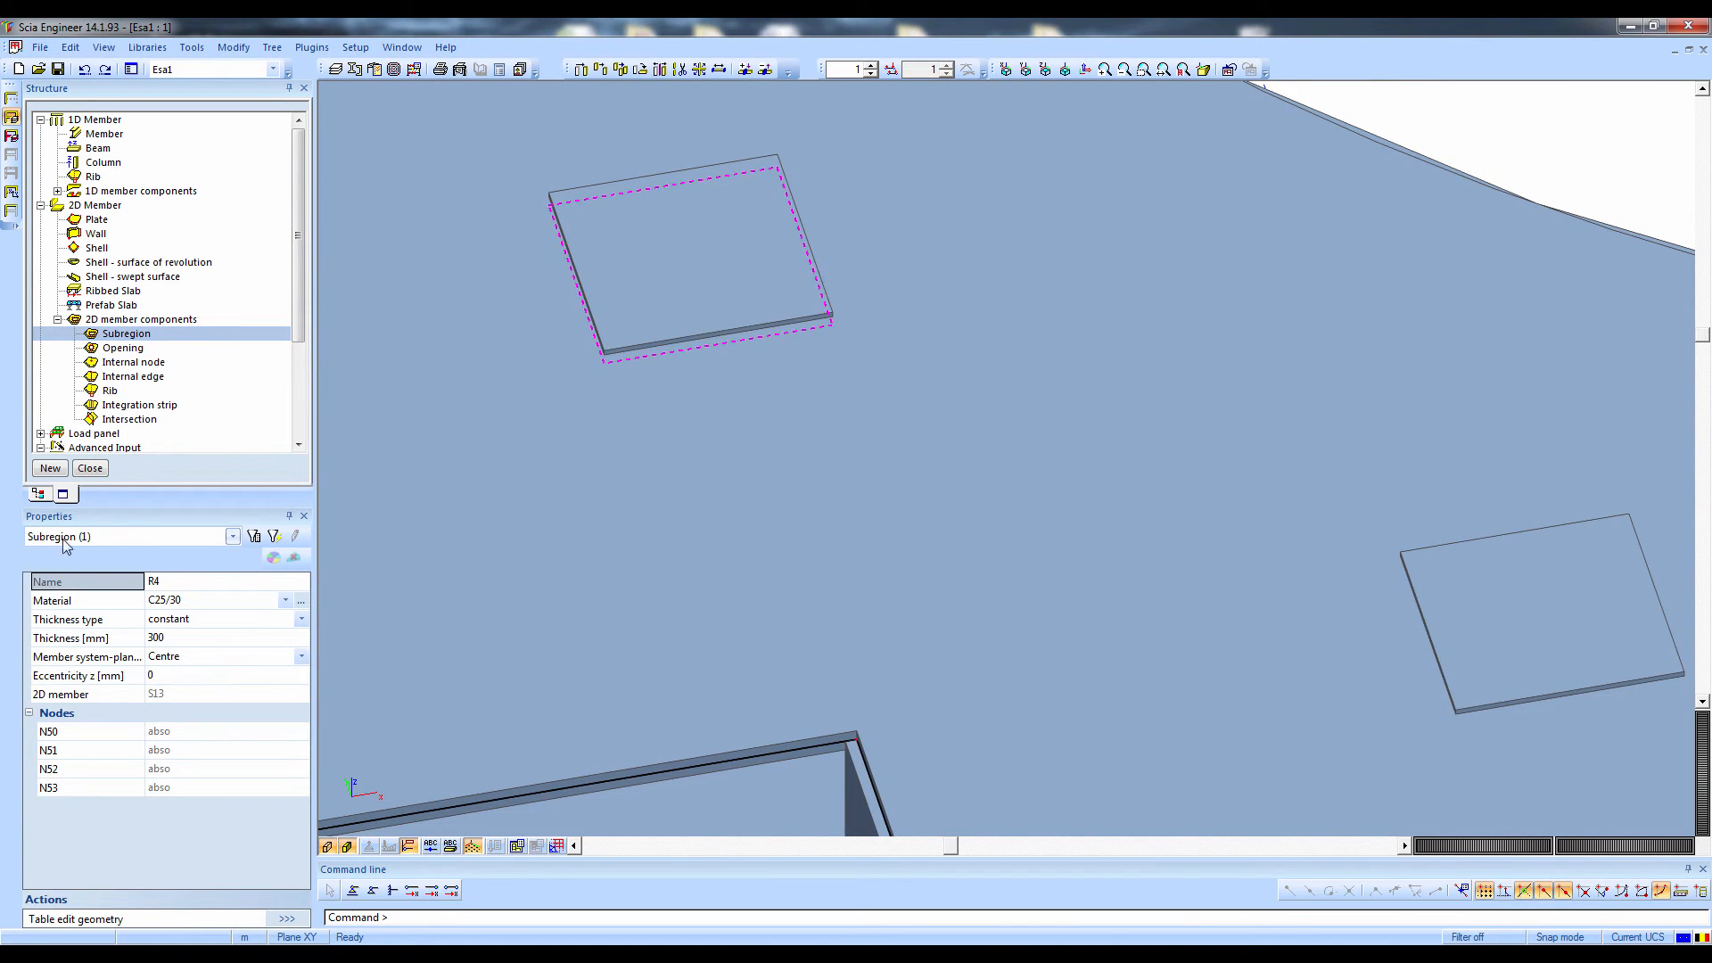
left_click(56, 639)
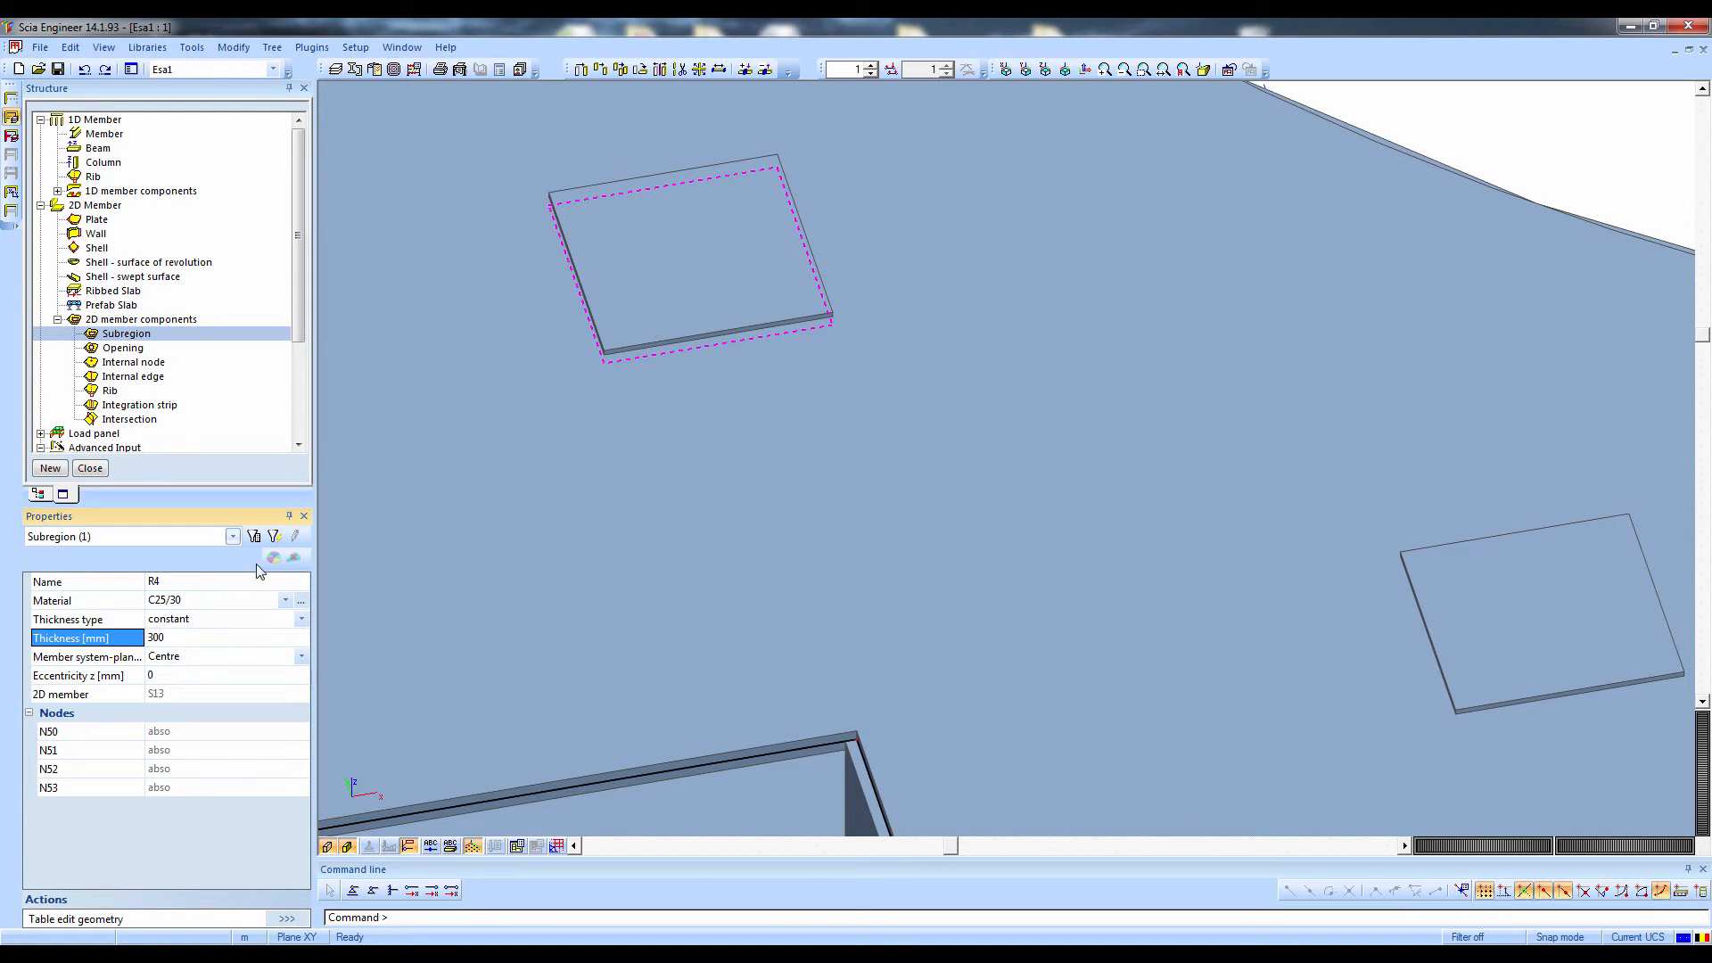
left_click(273, 538)
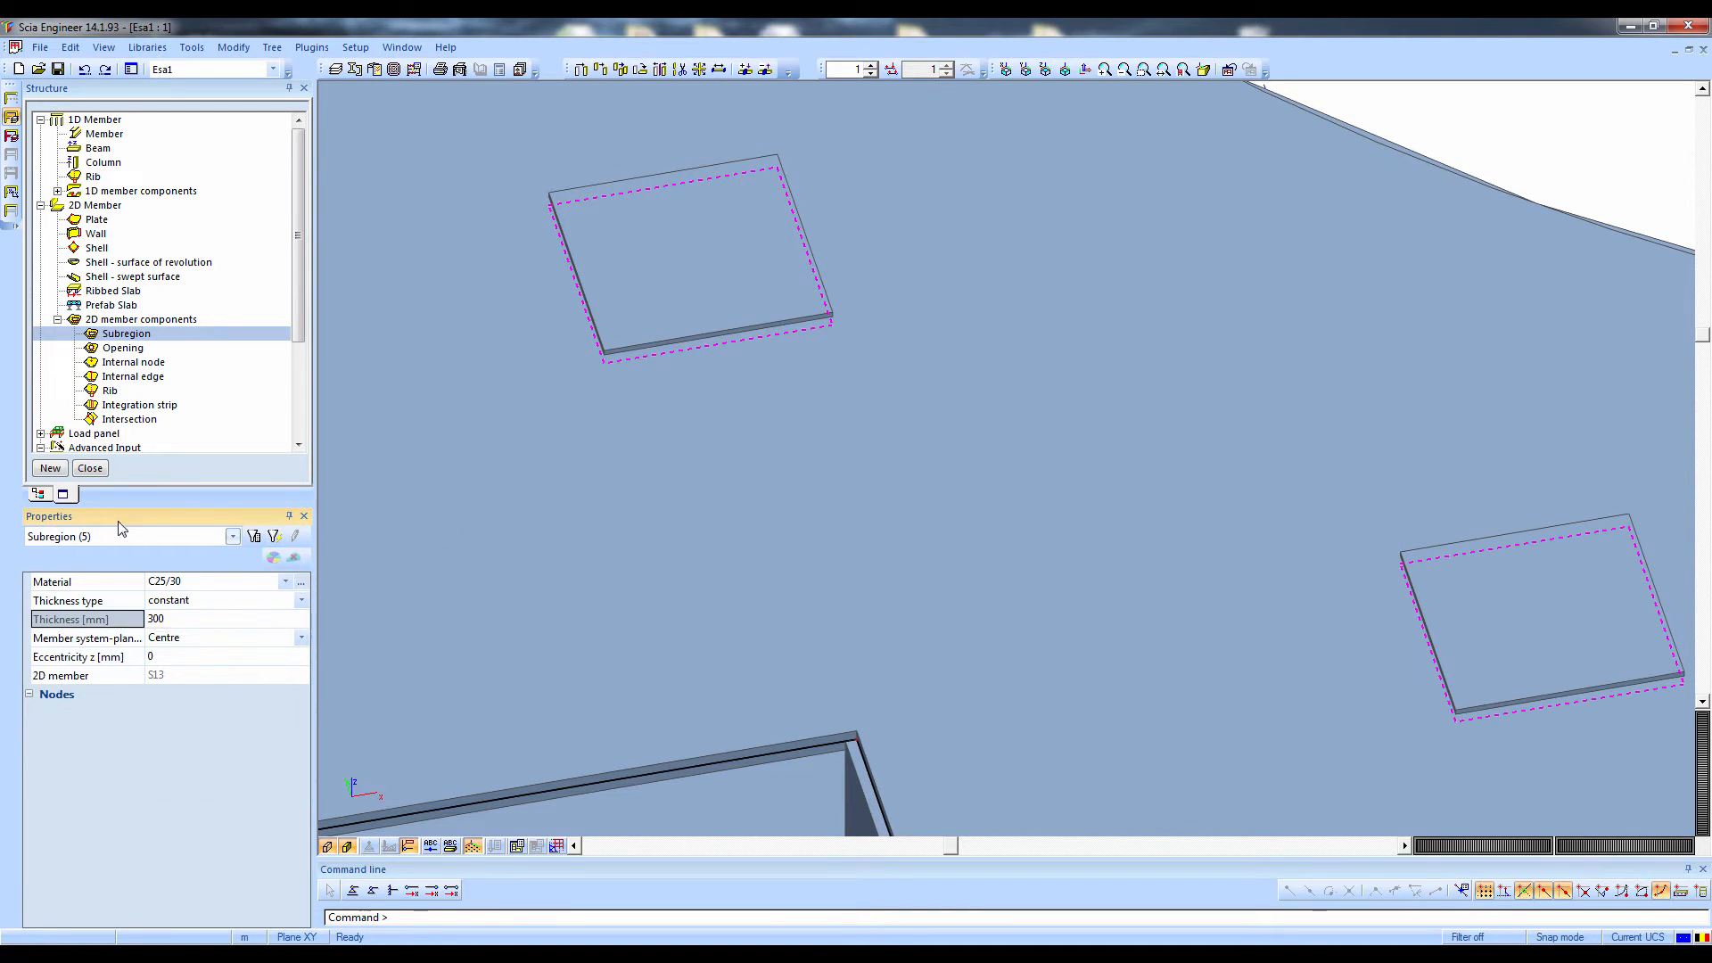
left_click(164, 638)
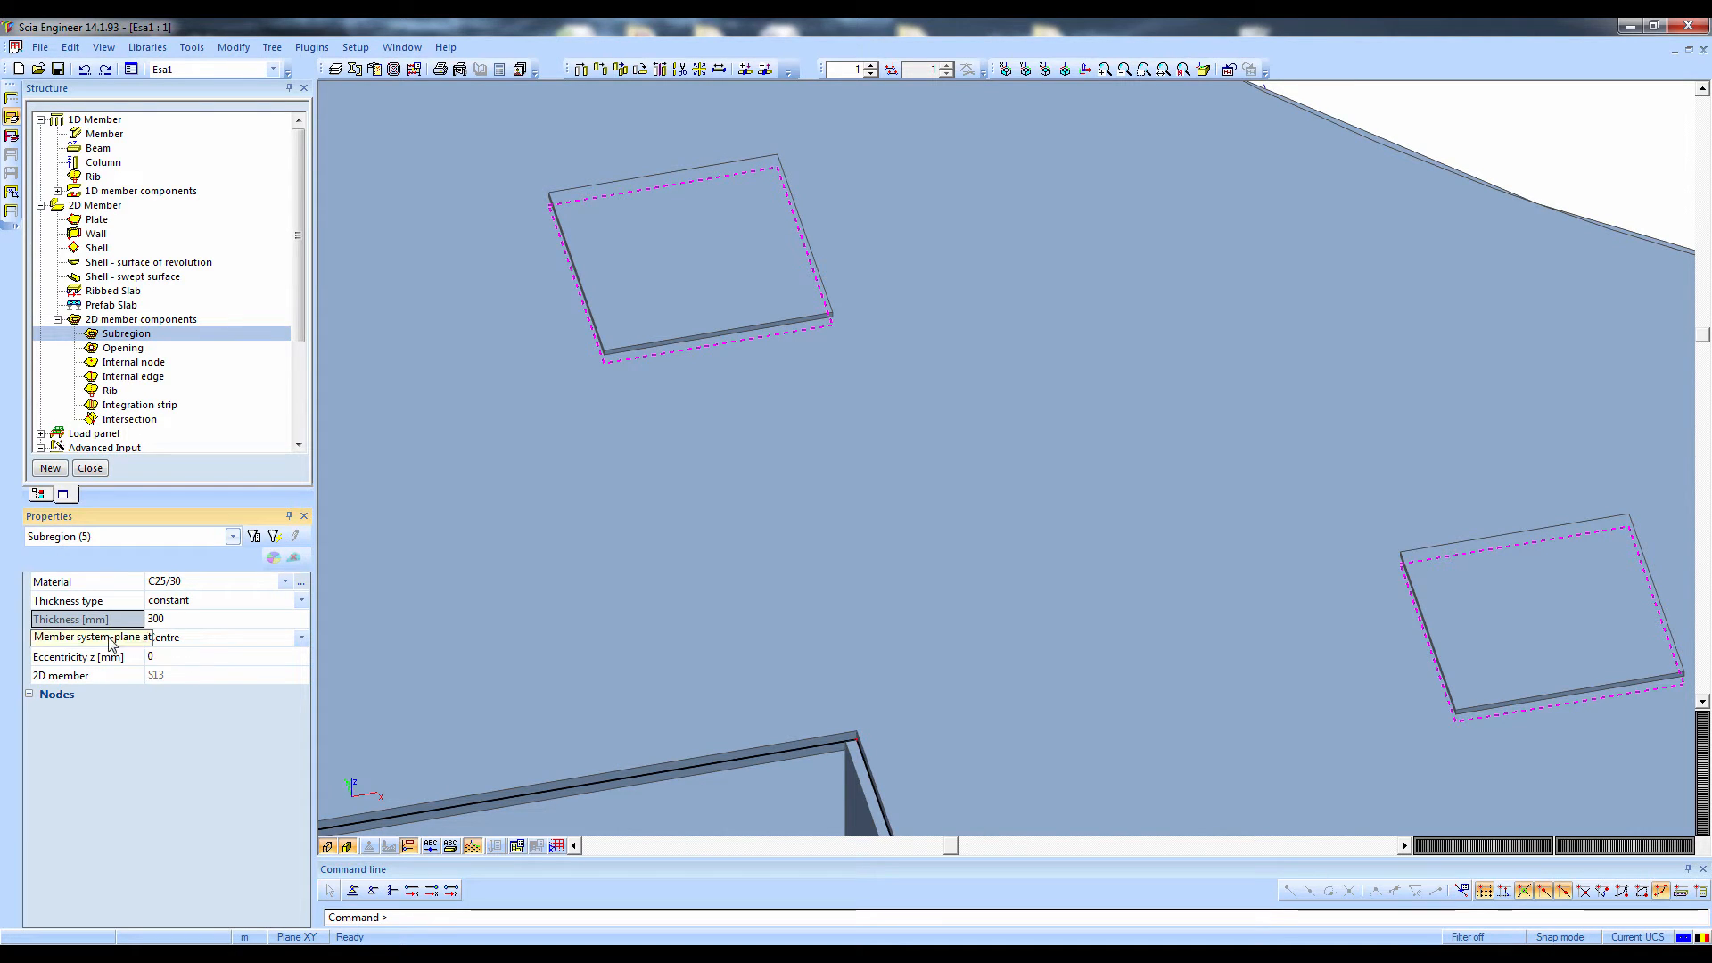
left_click(174, 638)
left_click(174, 669)
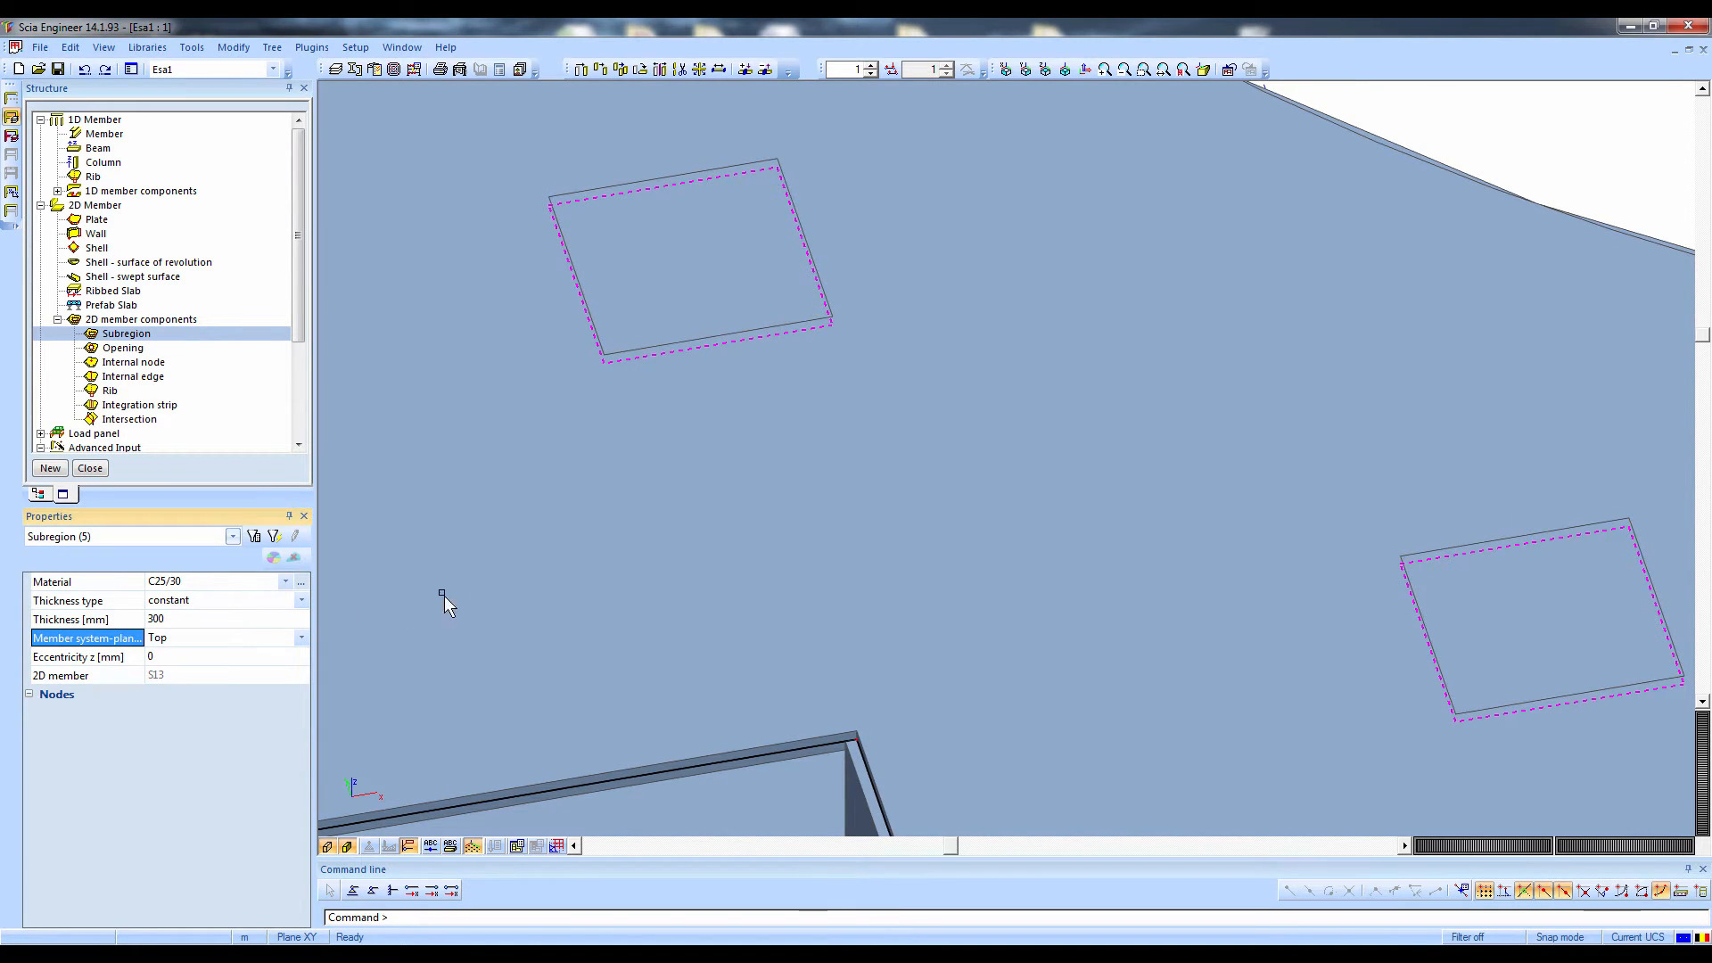
Examine the alignment of the subregions with the upper plate from the Y direction and clear the selection
scroll(650, 435, "down", 3)
right_click_drag(650, 426, 600, 435, "ctrl")
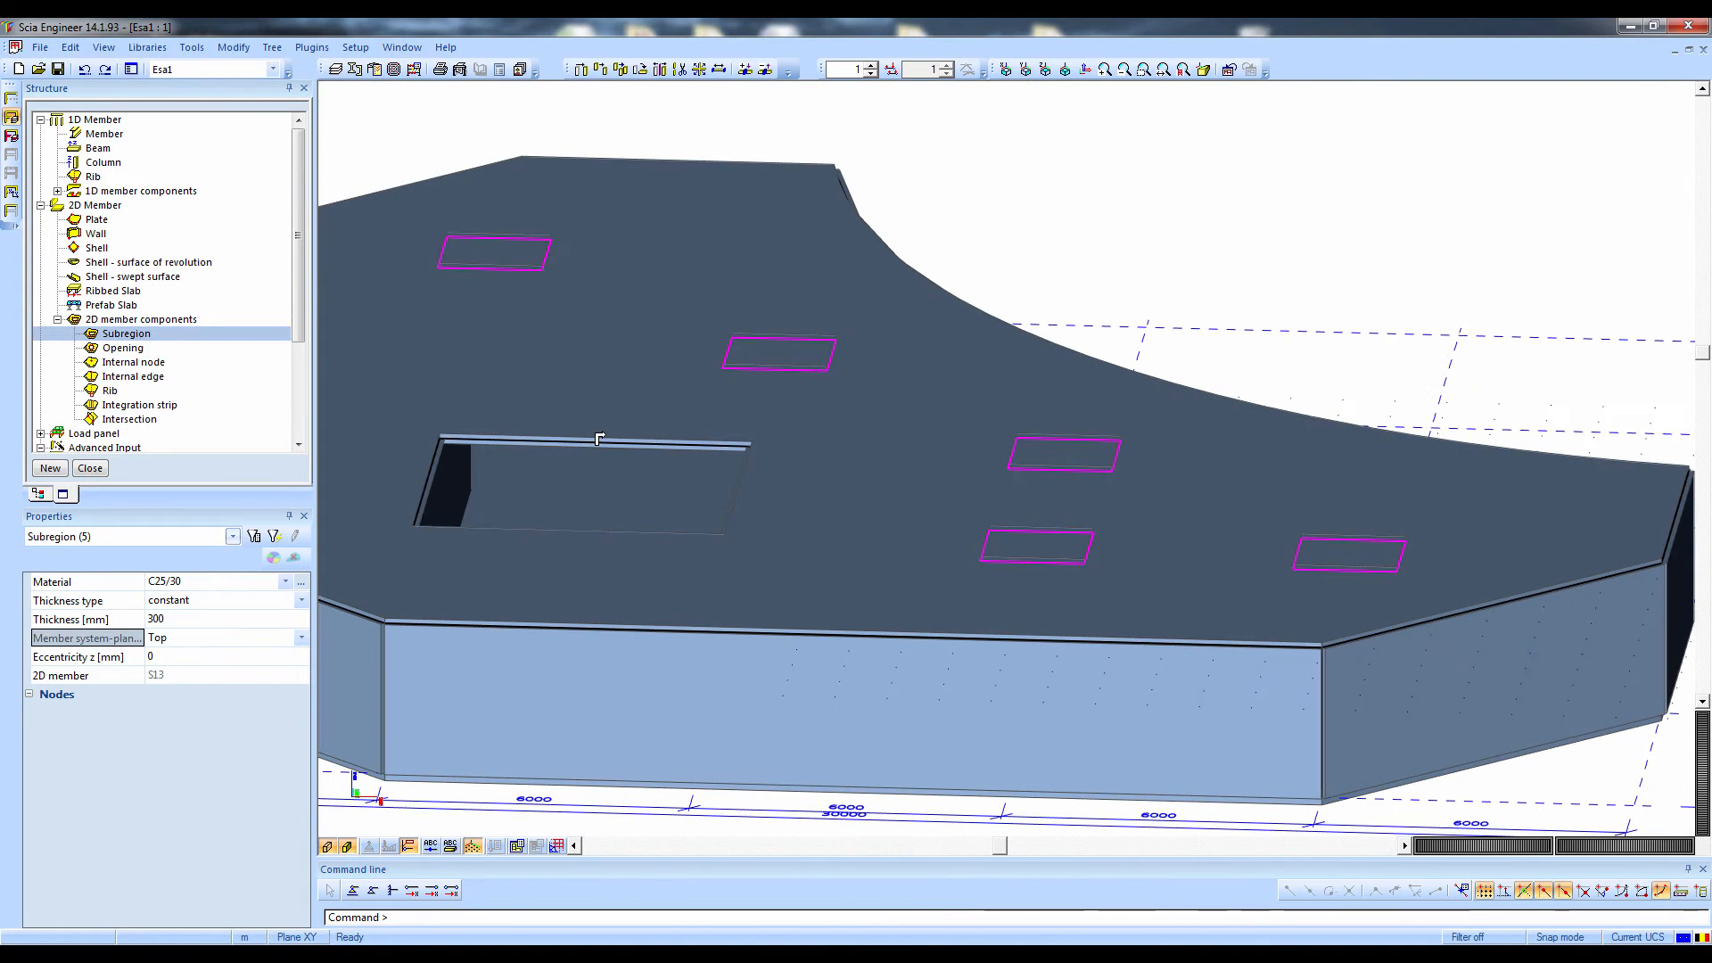
left_click(1025, 70)
scroll(1128, 393, "up", 5)
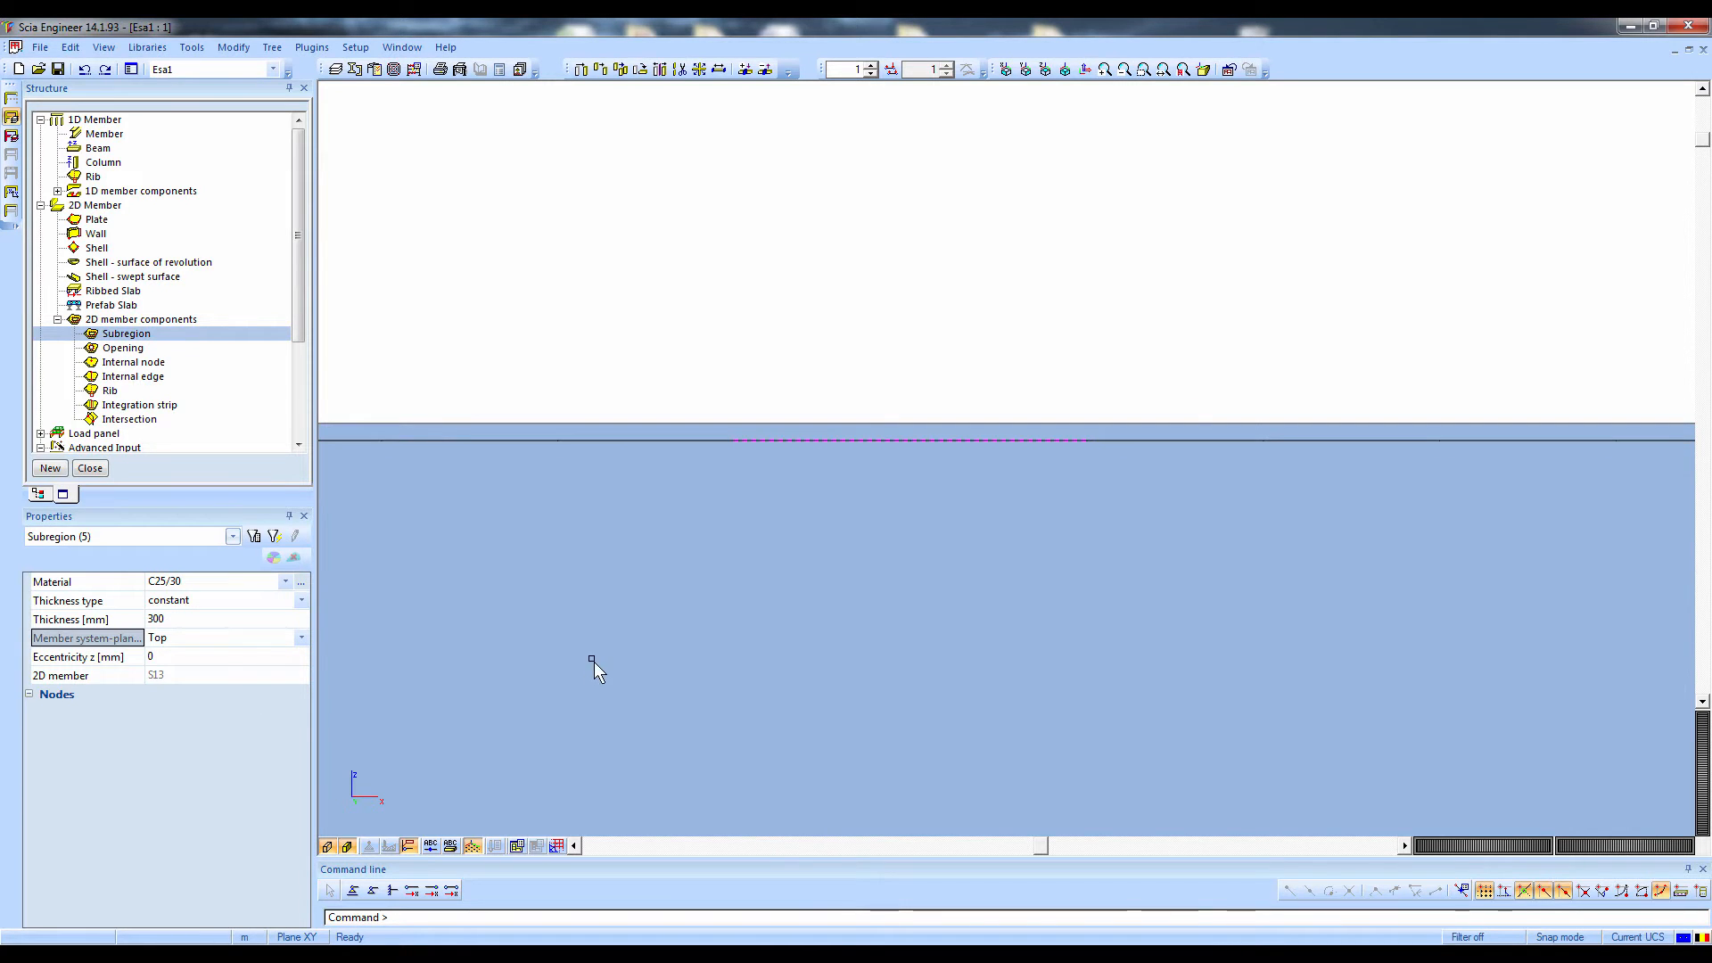
scroll(592, 659, "down", 5)
right_click_drag(603, 661, 685, 586, "ctrl")
scroll(584, 683, "down", 4)
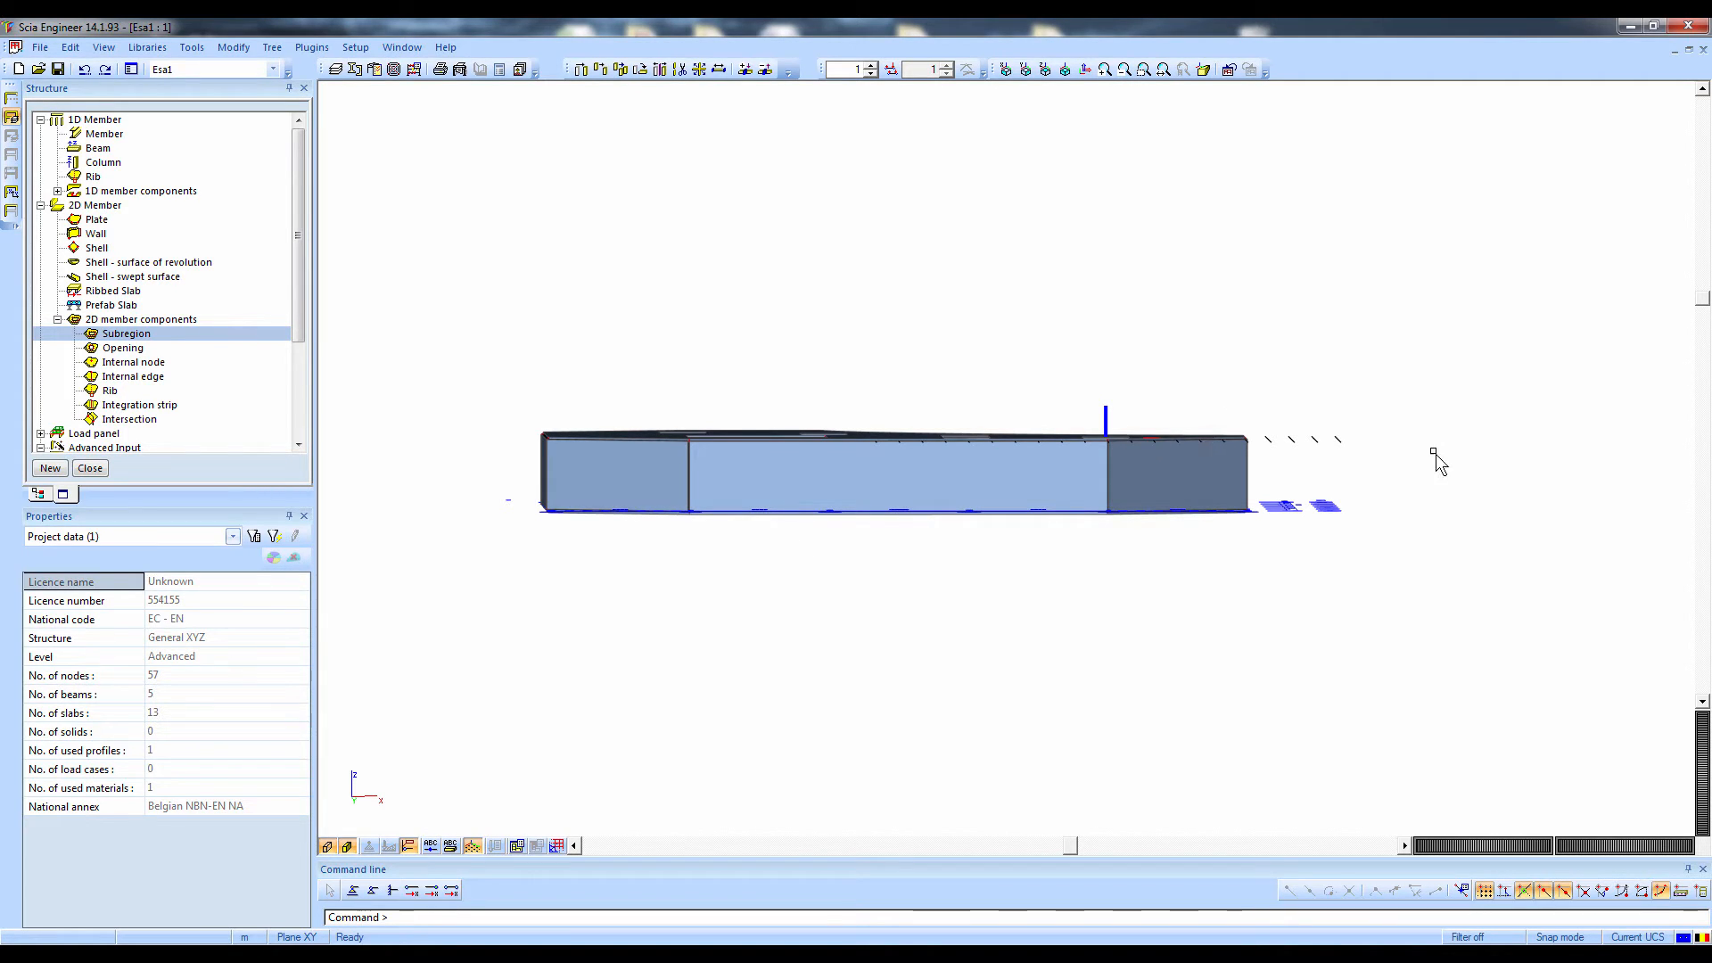
Multicopy the walls, columns and upper plate with 2 copies stacked vertically by a numerically defined distance vector
left_click_drag(1357, 474, 508, 360)
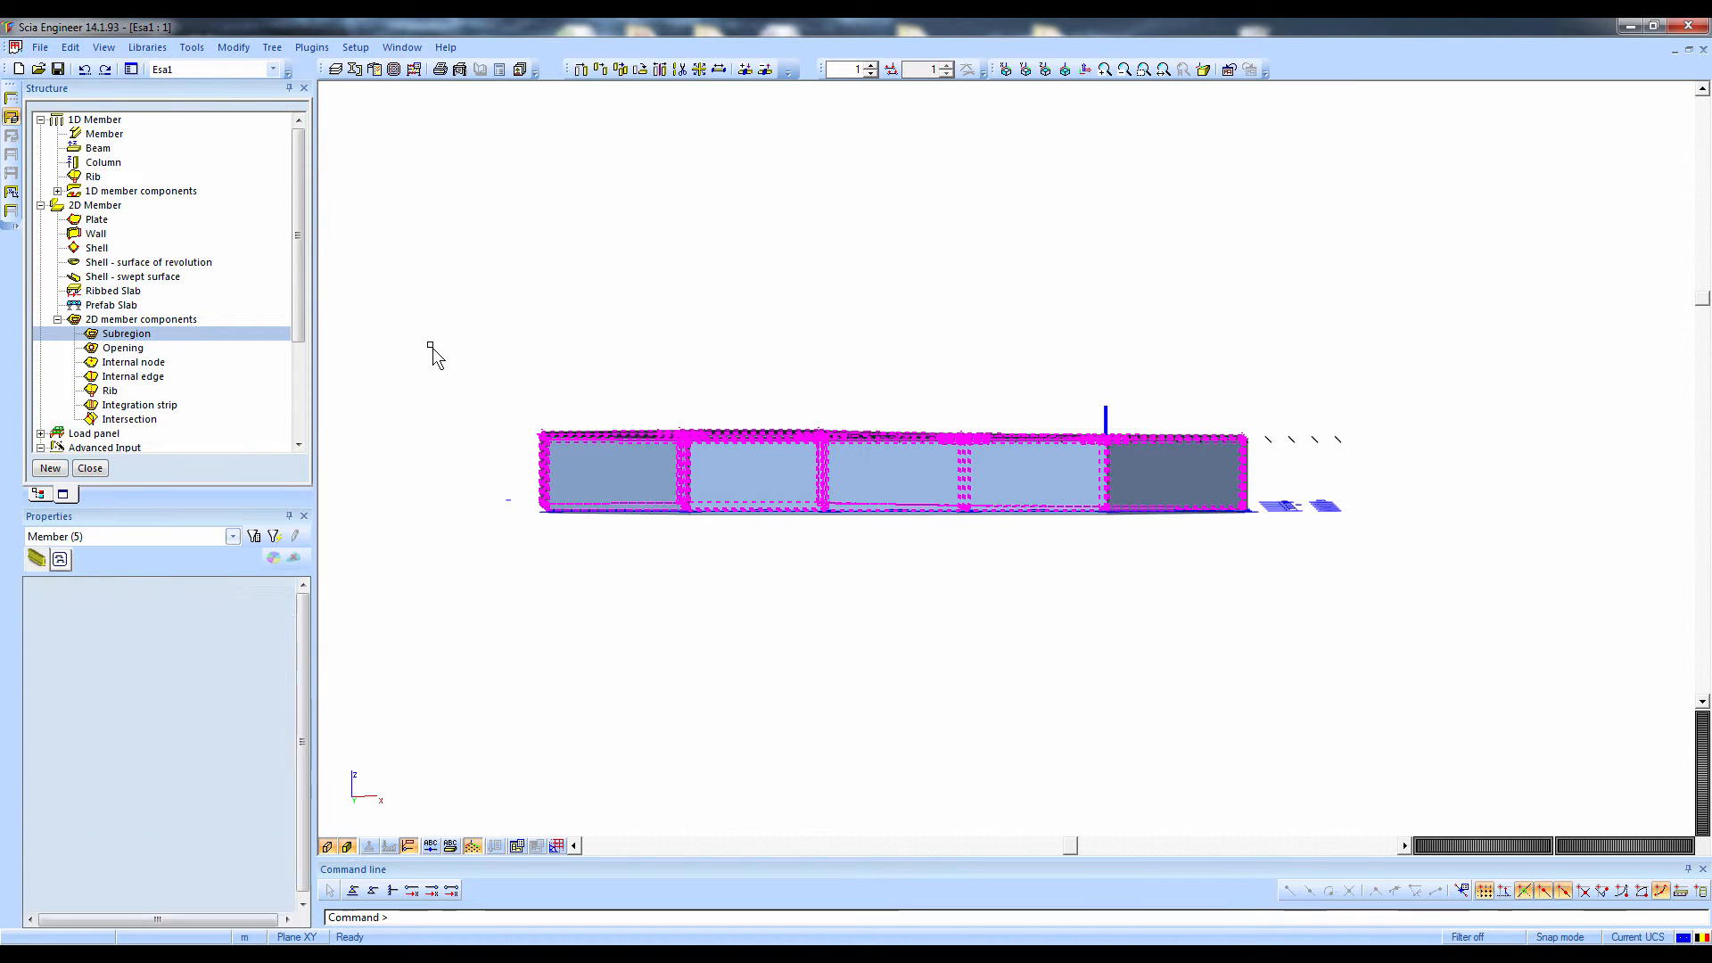
left_click(235, 48)
left_click(267, 104)
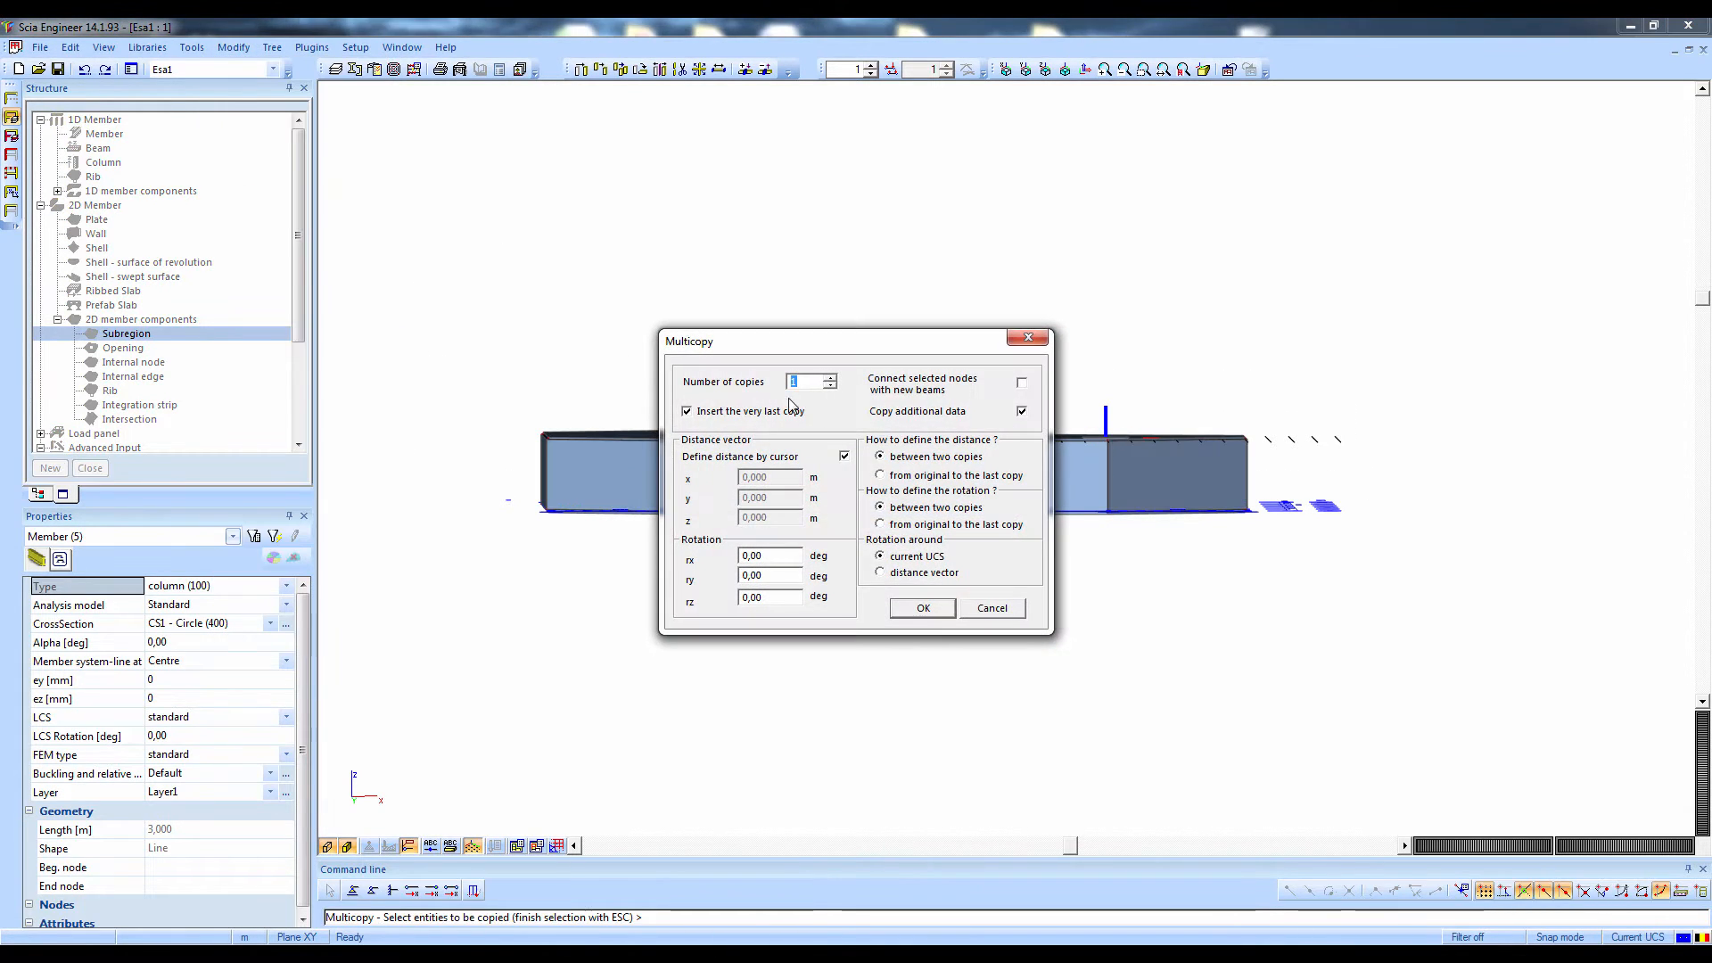
left_click(845, 458)
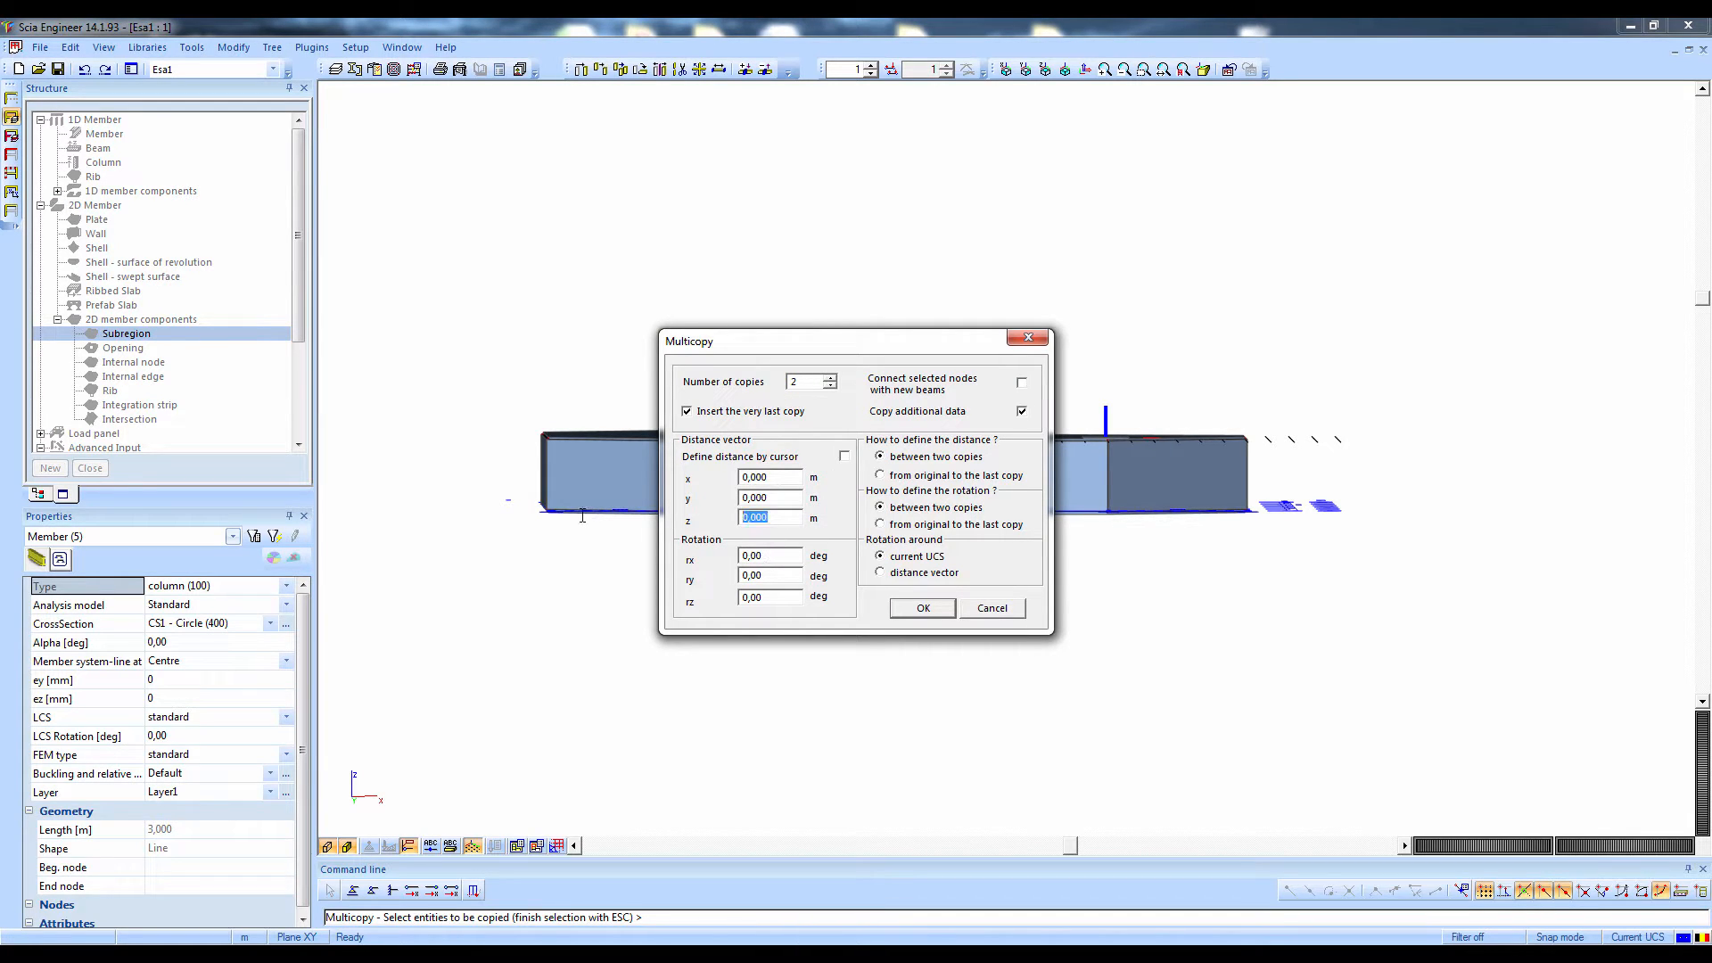
left_click(919, 608)
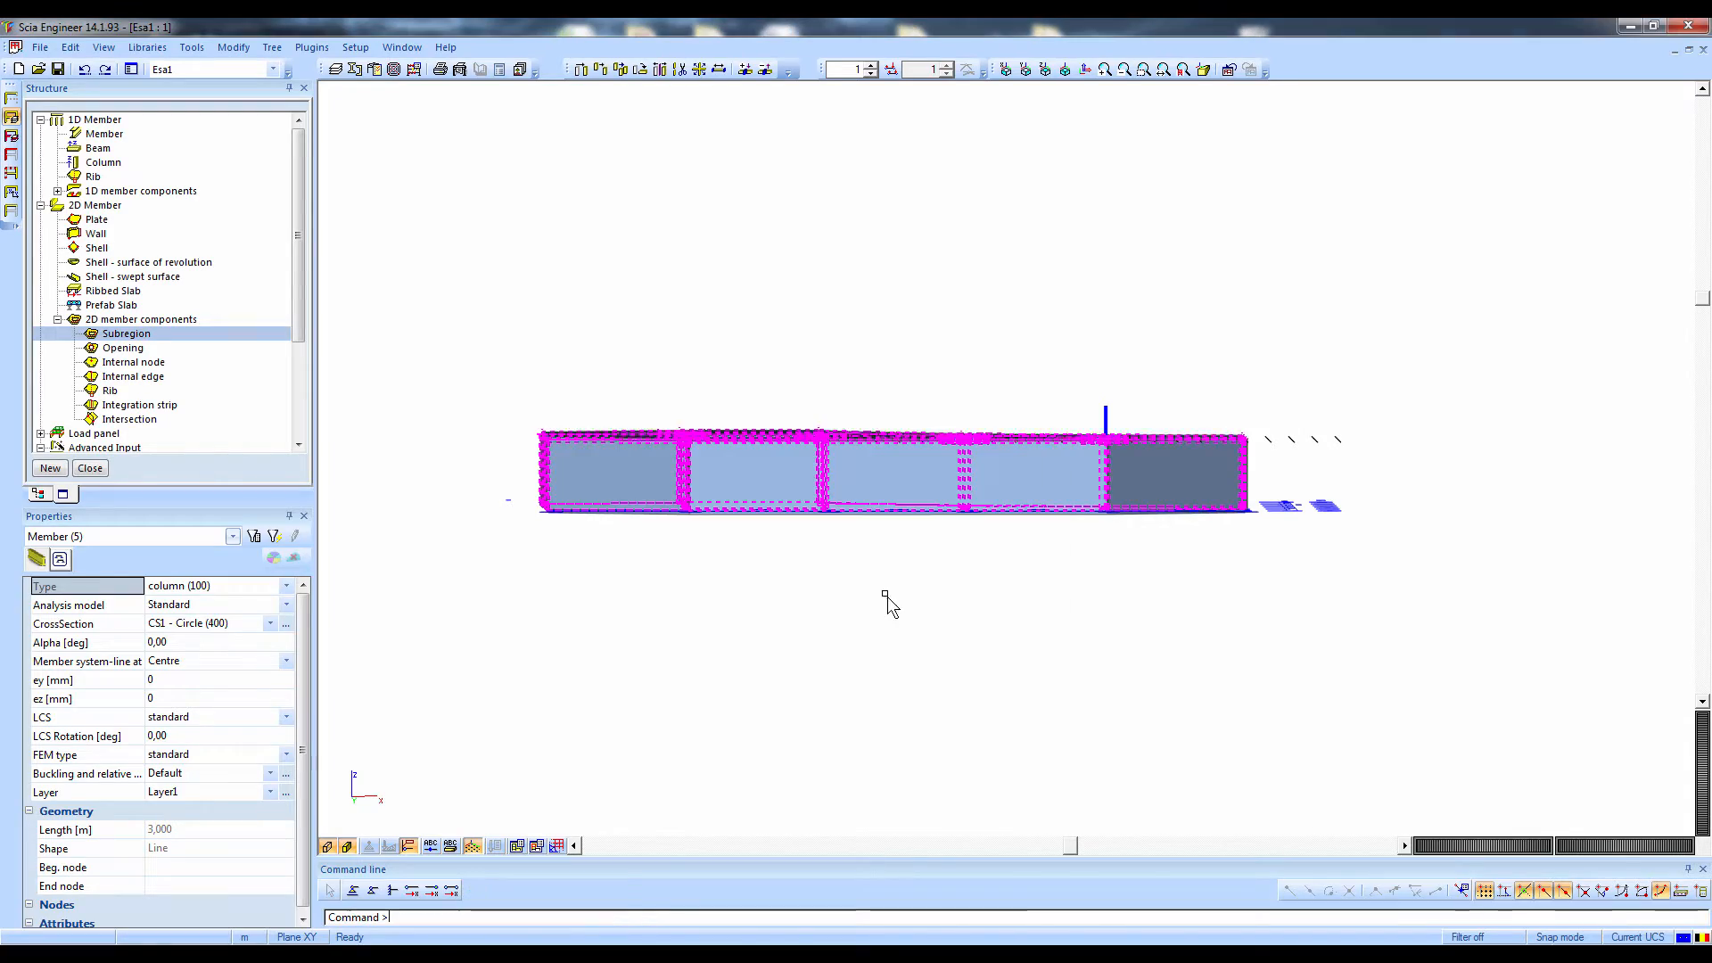
right_click_drag(977, 632, 823, 662, "ctrl")
key("Escape")
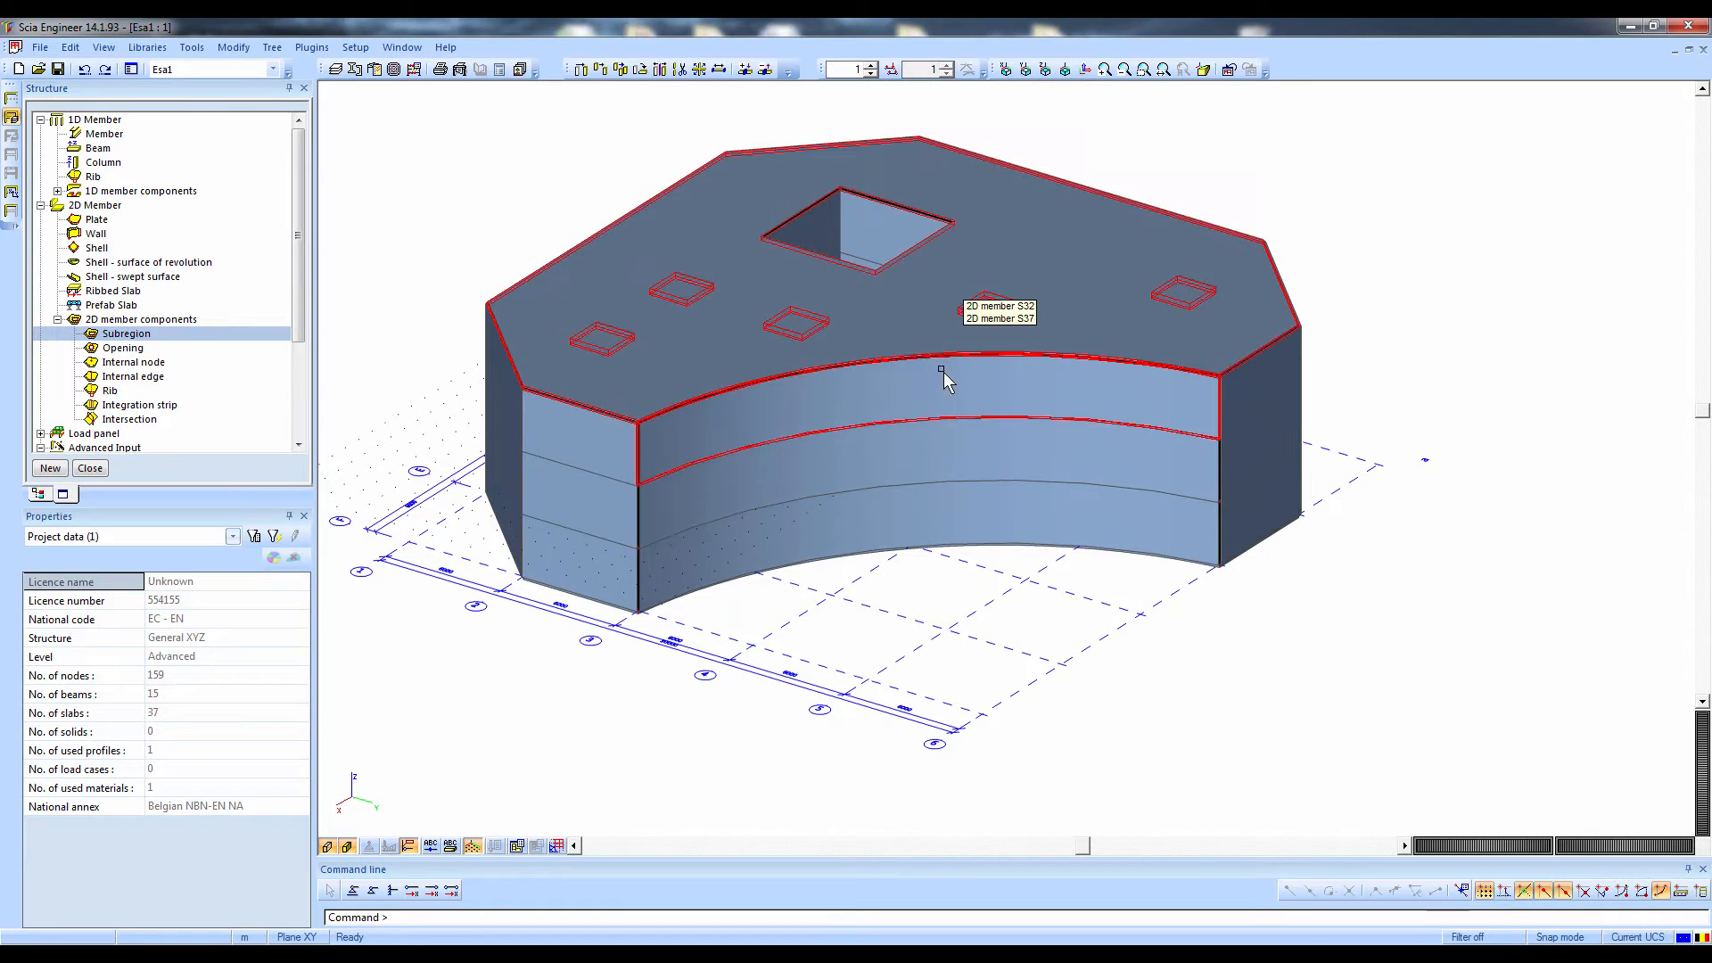
Select the top-storey curved wall S32 and the straight outer walls S35 and S29 and delete all three
right_click_drag(939, 371, 907, 428, "ctrl")
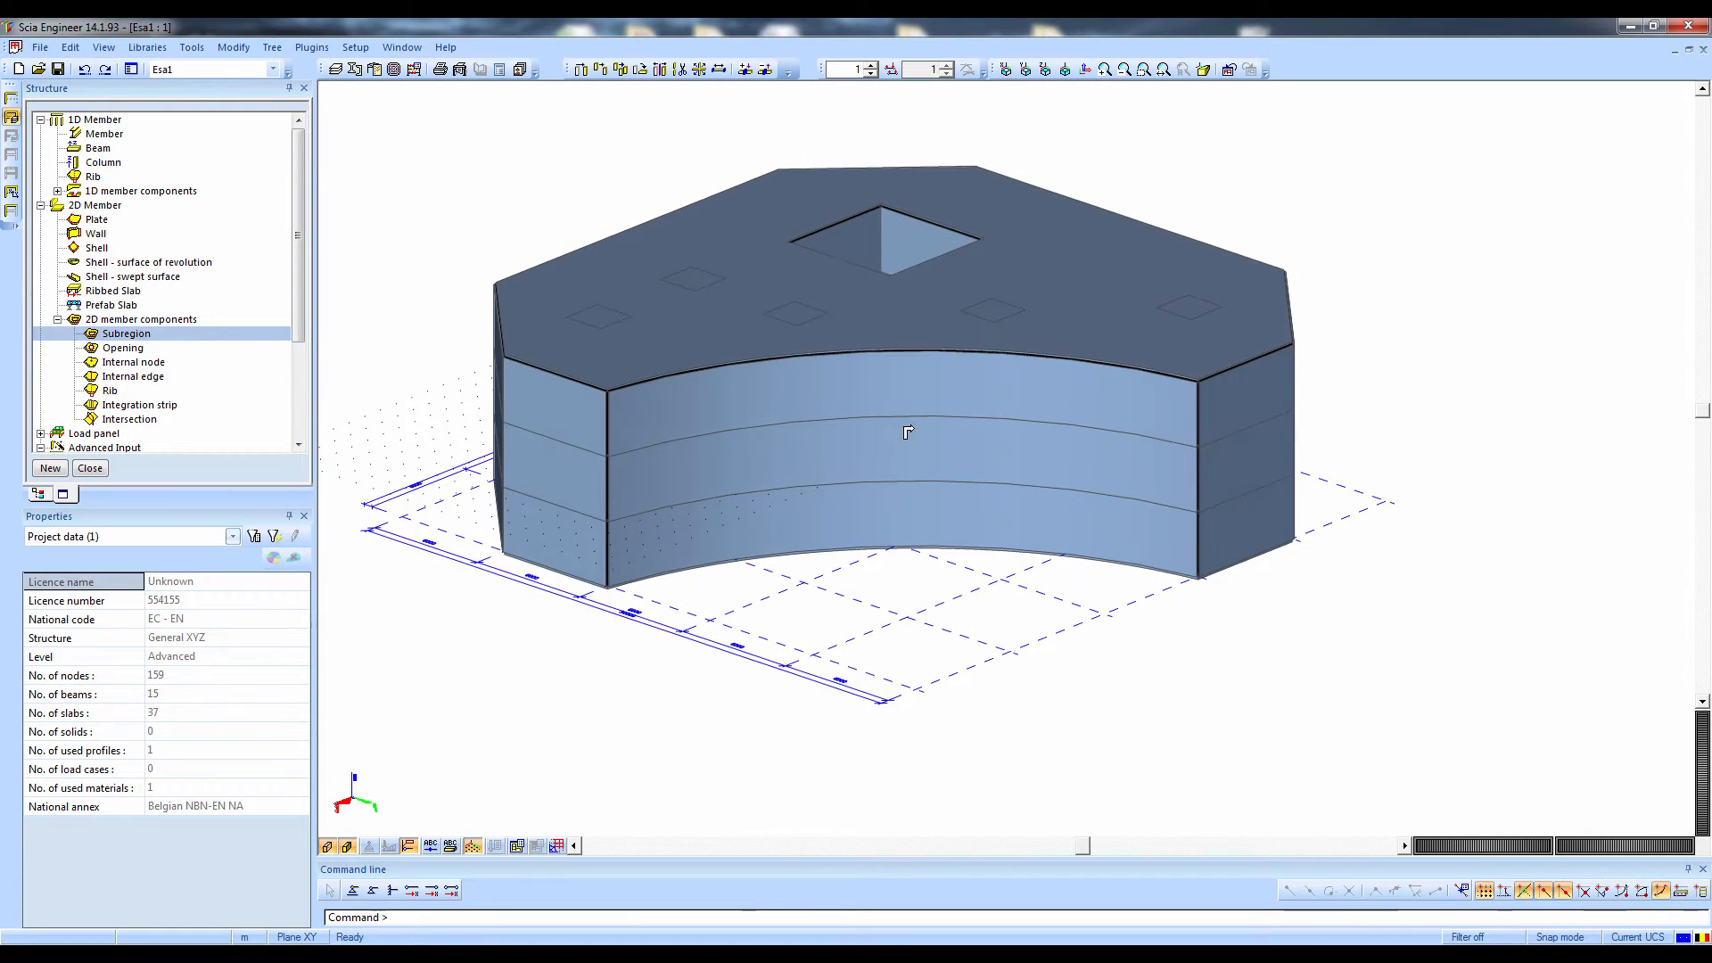
left_click(906, 357)
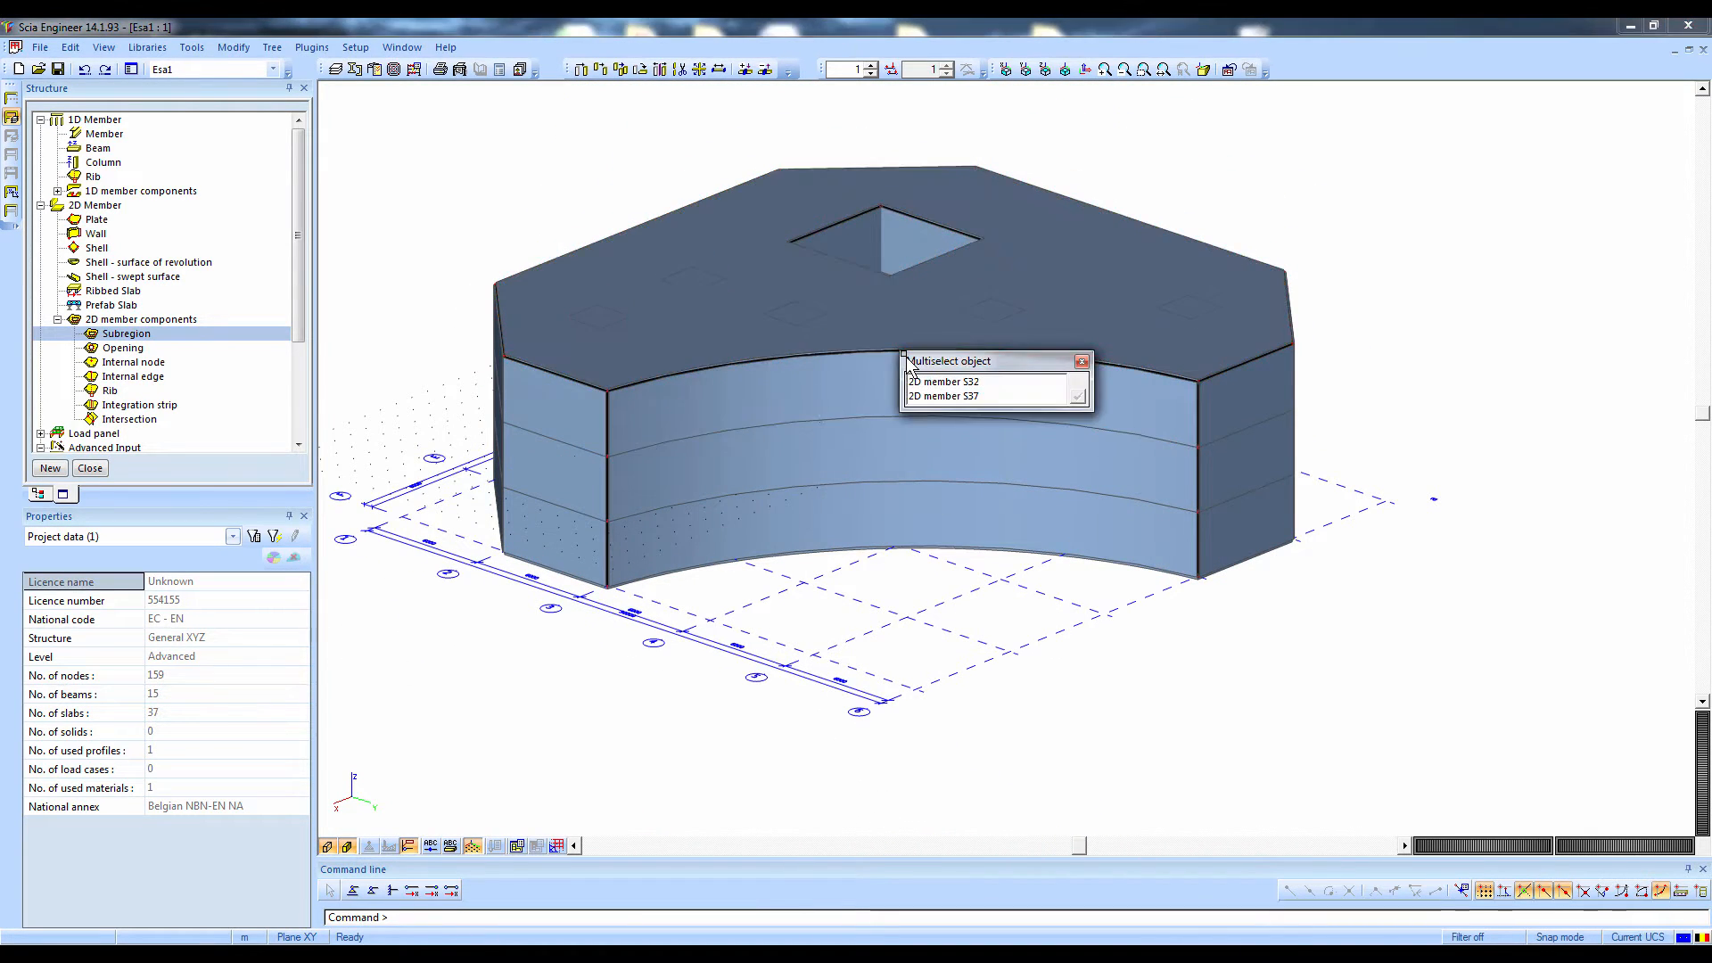
left_click(926, 384)
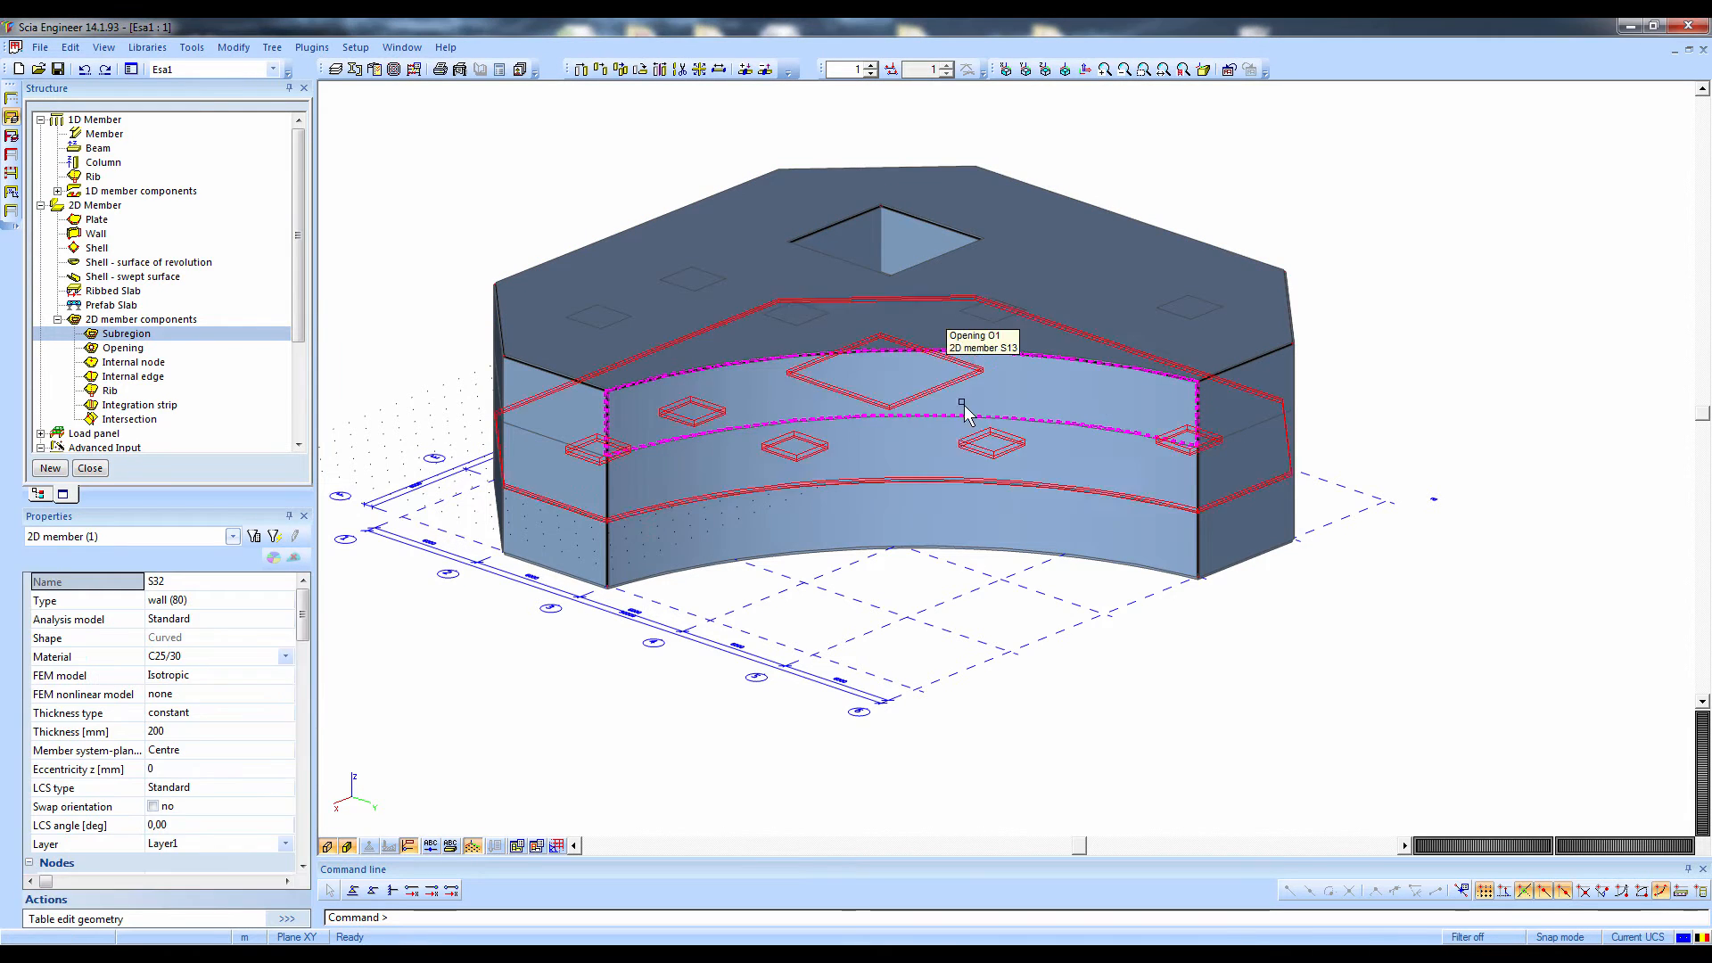
right_click_drag(927, 383, 1165, 526, "ctrl")
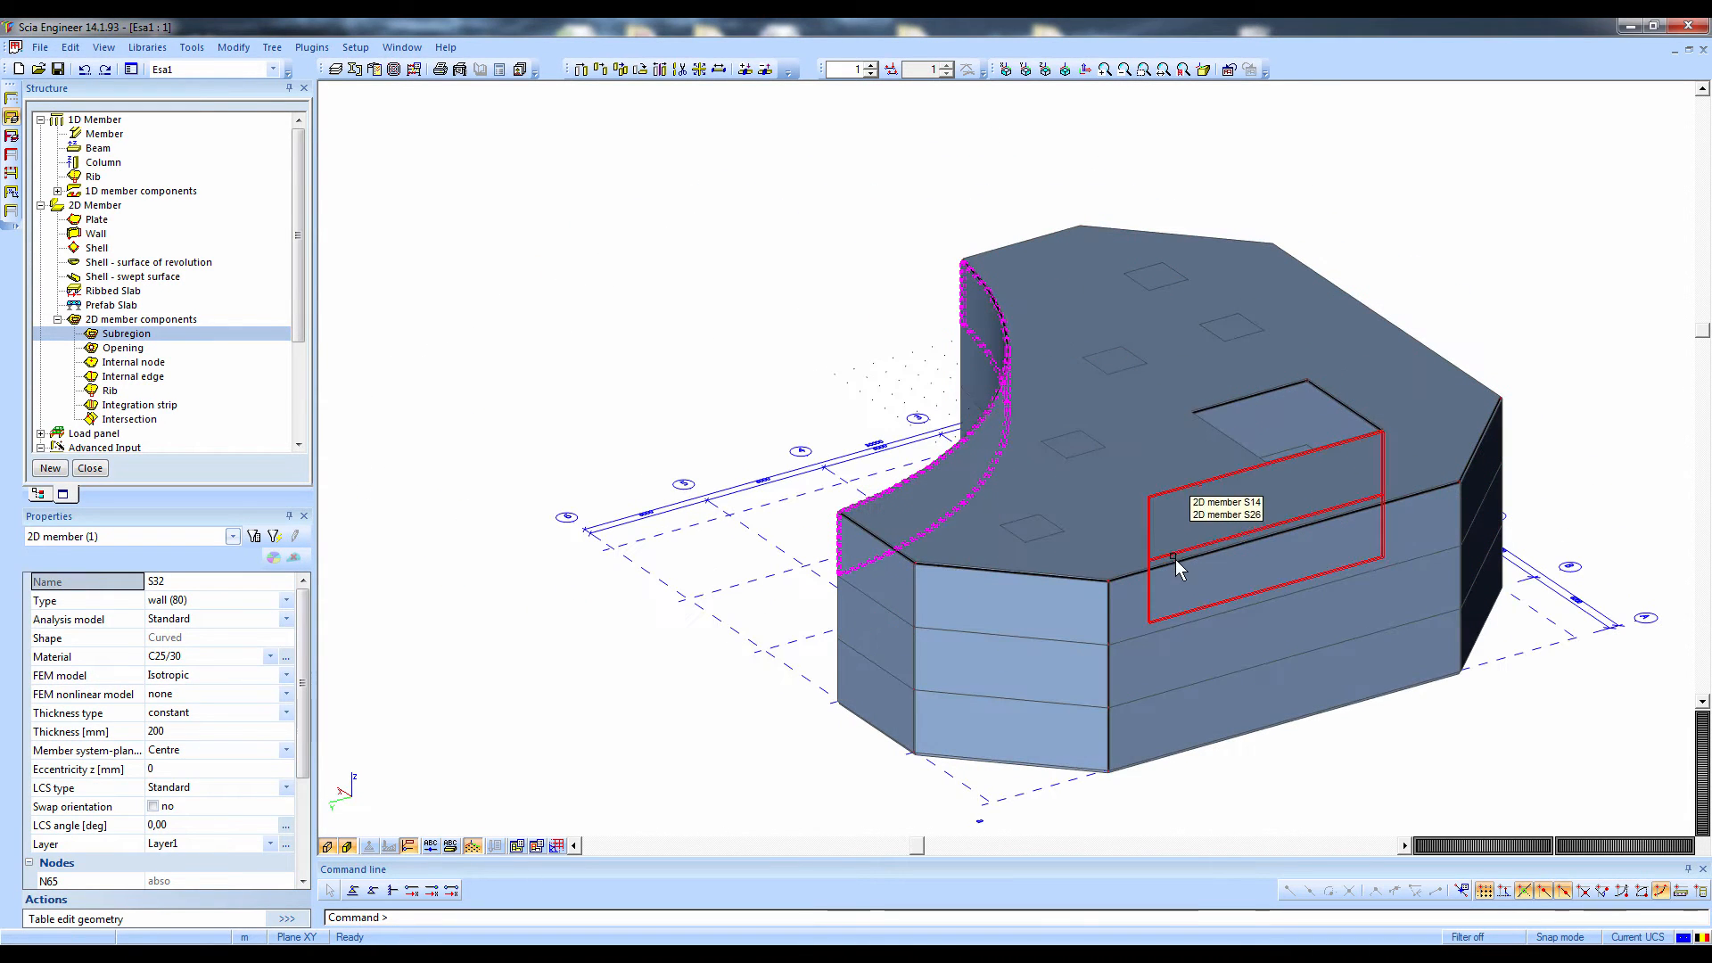
left_click(1174, 566)
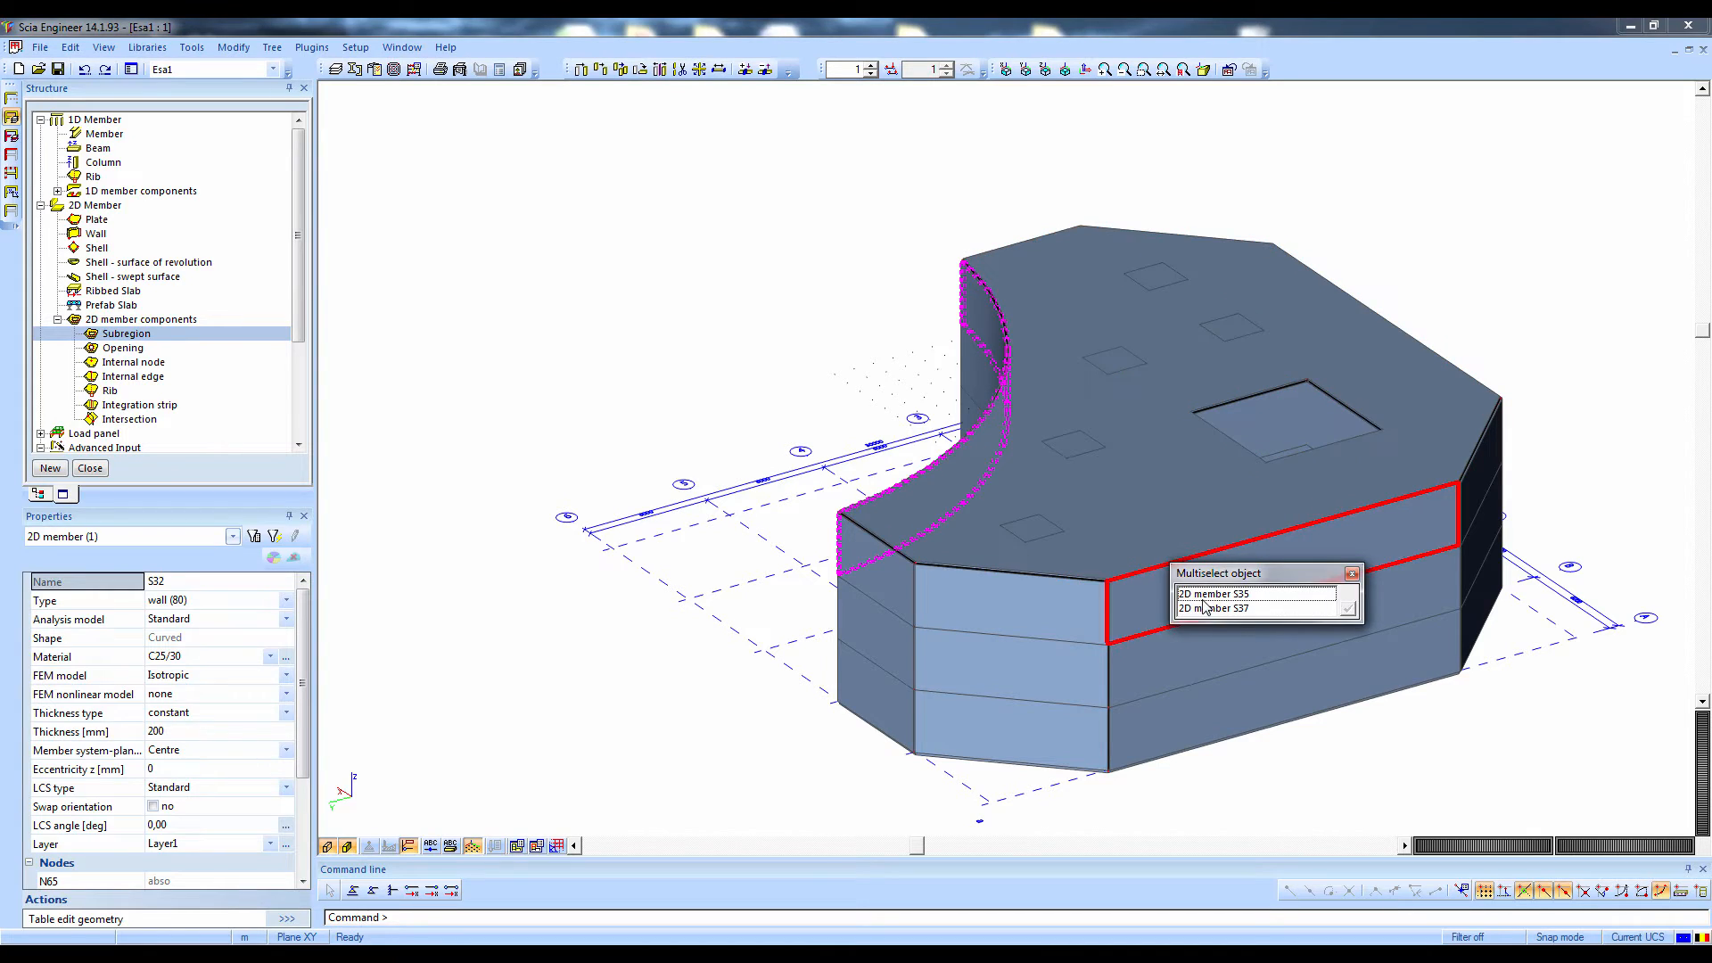
left_click(1212, 594)
left_click(1451, 374)
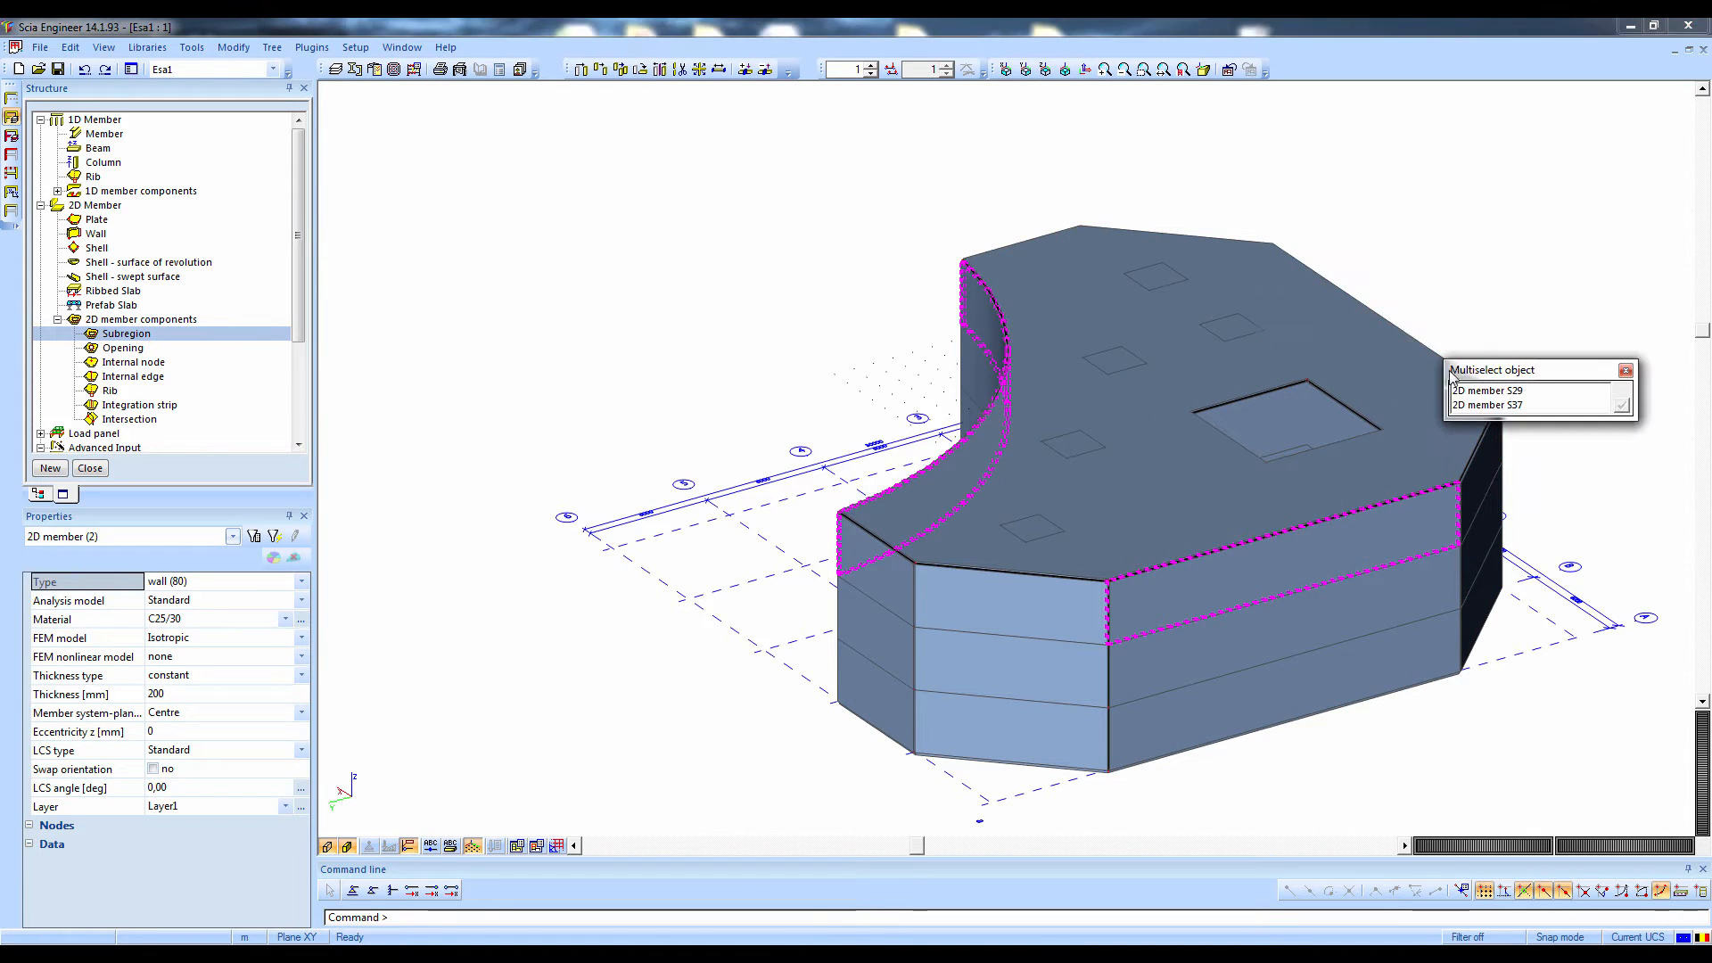
left_click(1469, 392)
key("Delete")
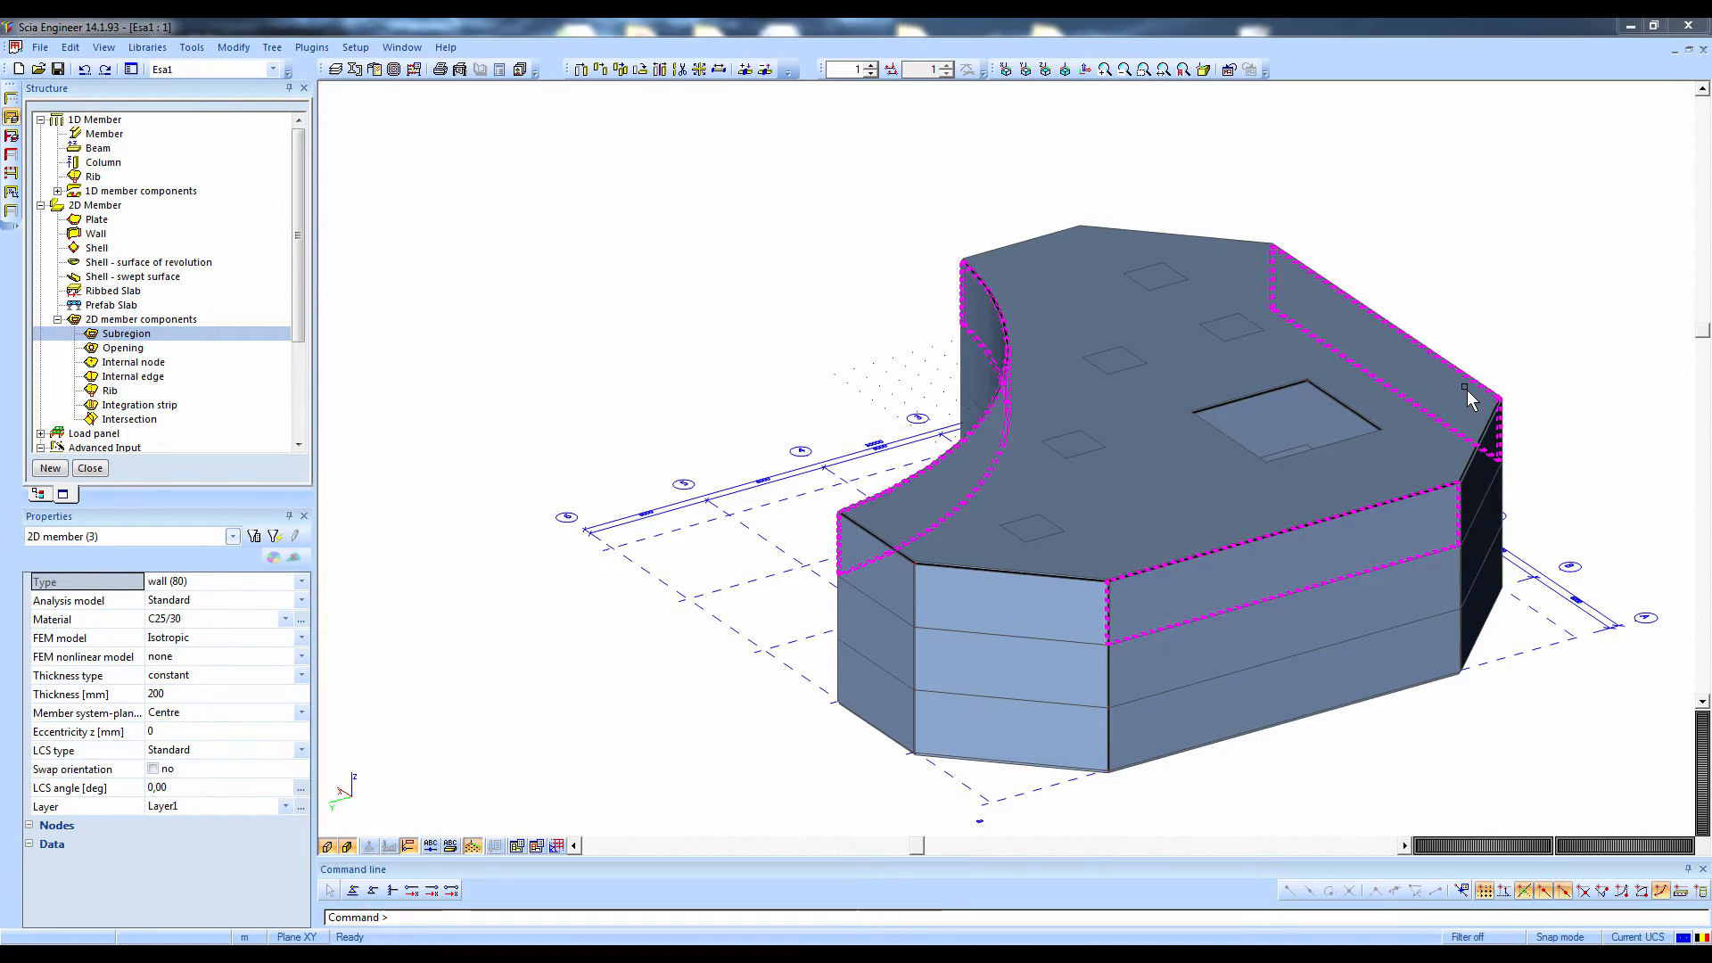
key("Return")
Window-select the complete top storey and show only it by switching the activity type to selection
right_click_drag(1063, 553, 1157, 545, "ctrl")
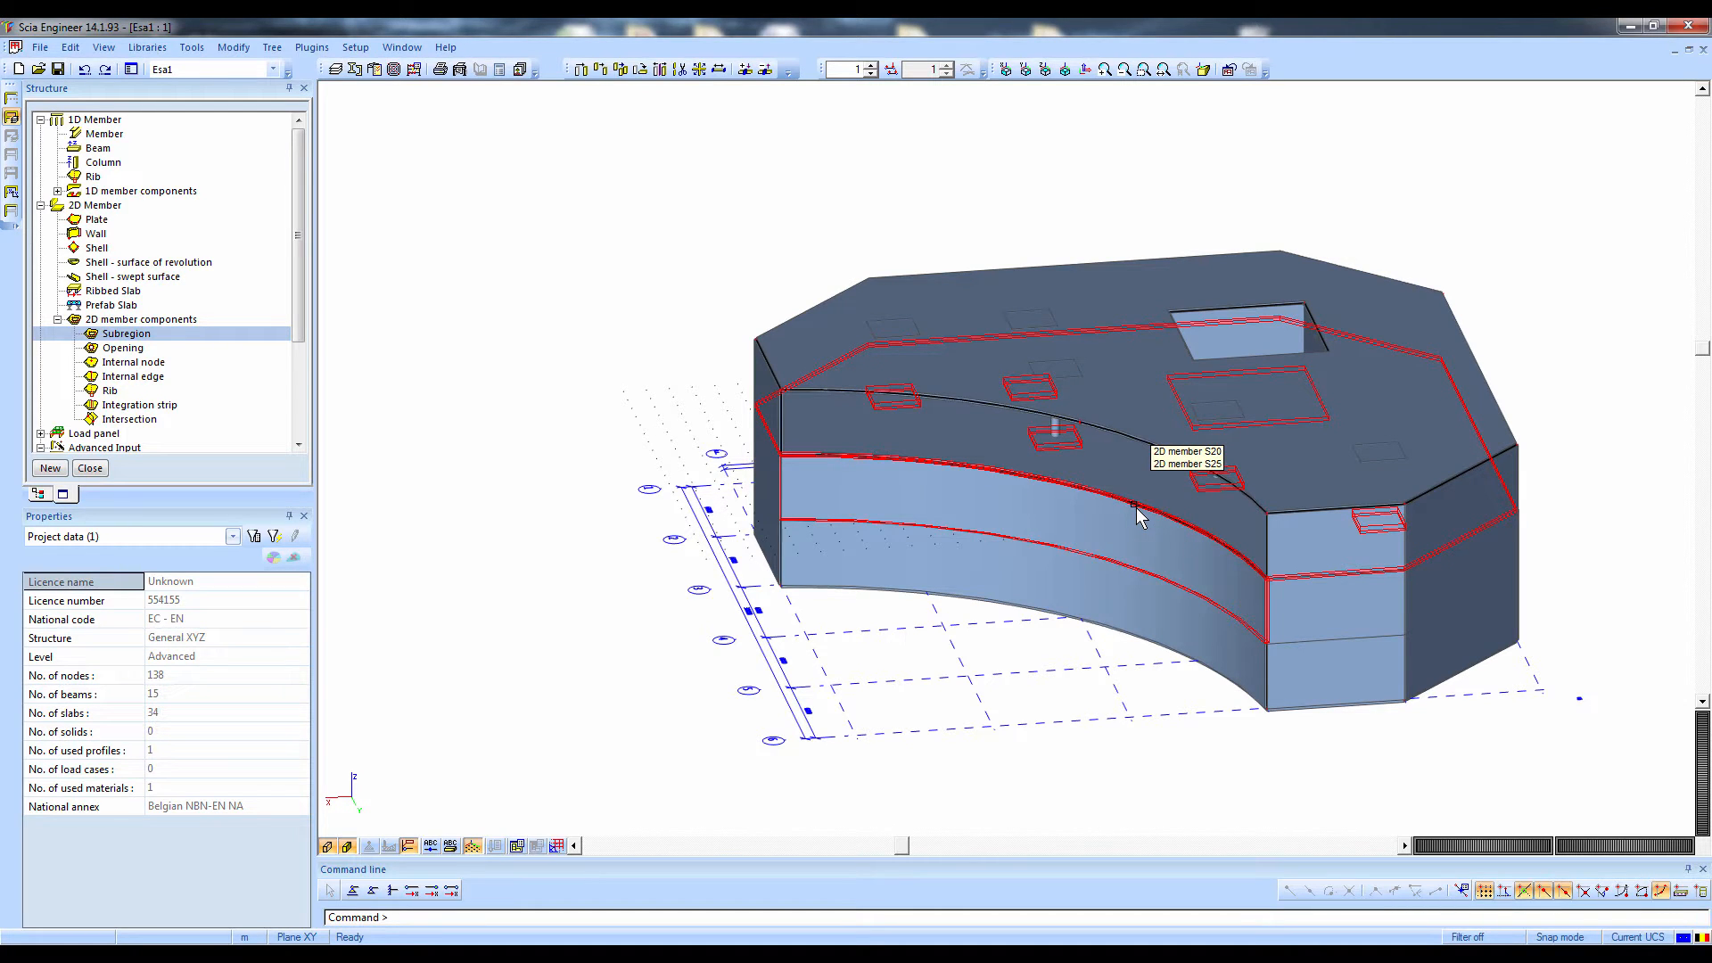
scroll(1100, 538, "down", 2)
right_click_drag(1098, 550, 1122, 532, "ctrl")
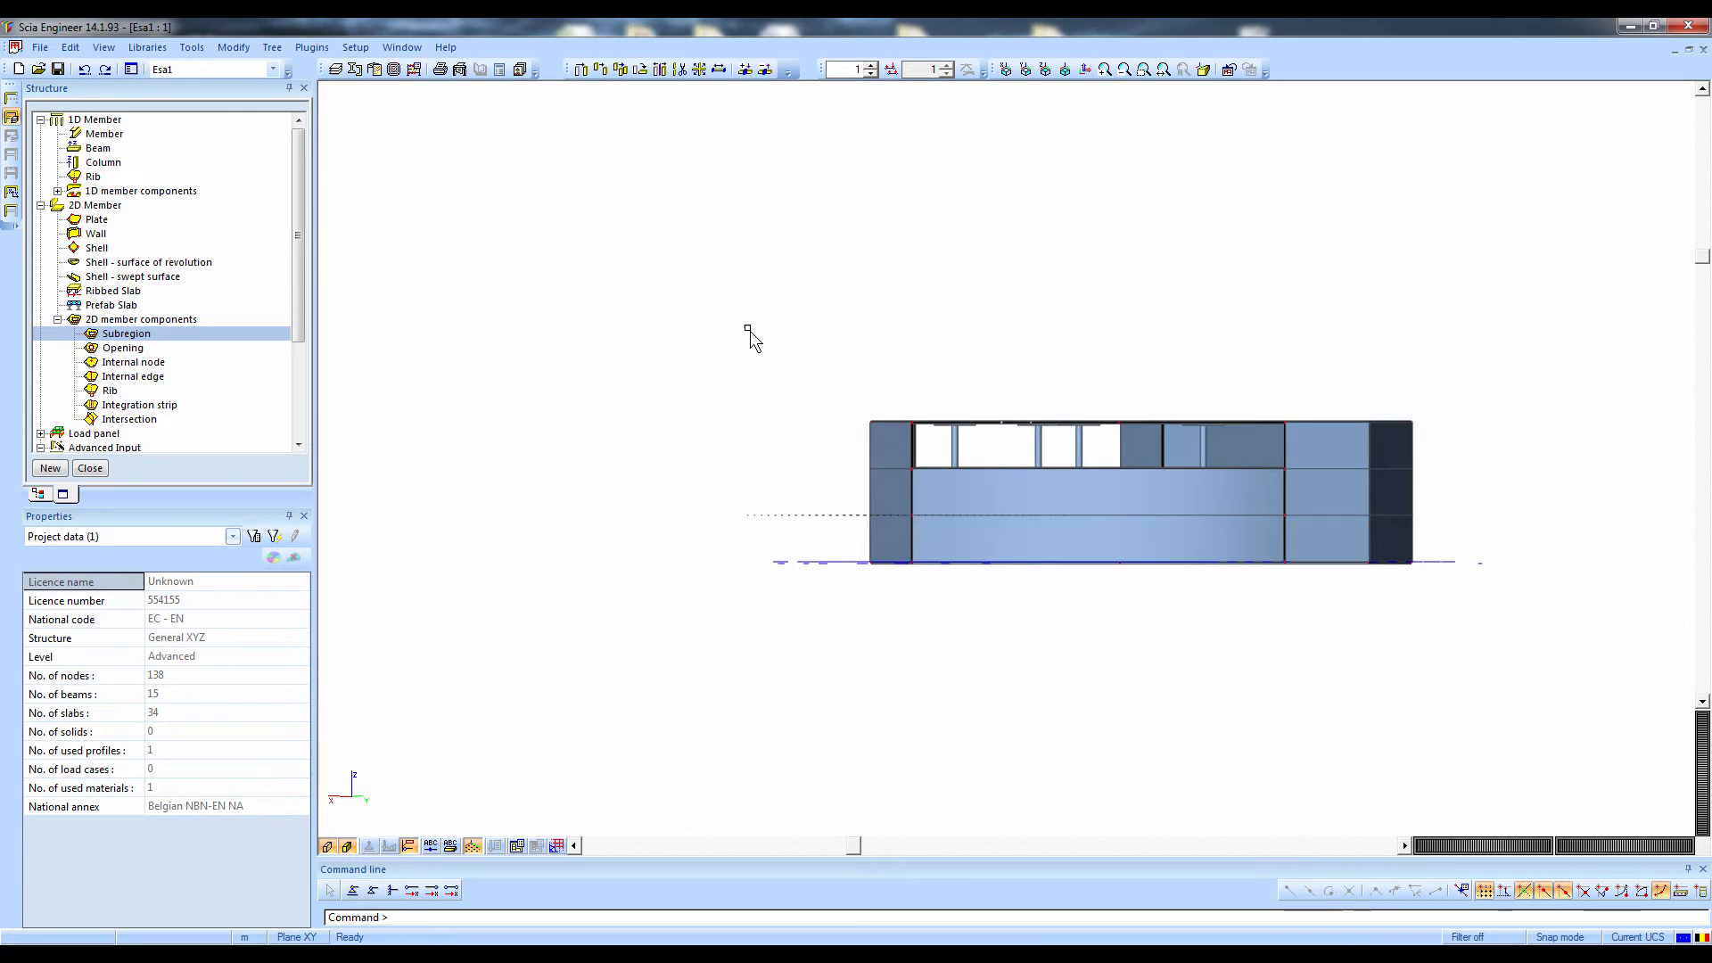
left_click_drag(745, 324, 1451, 477)
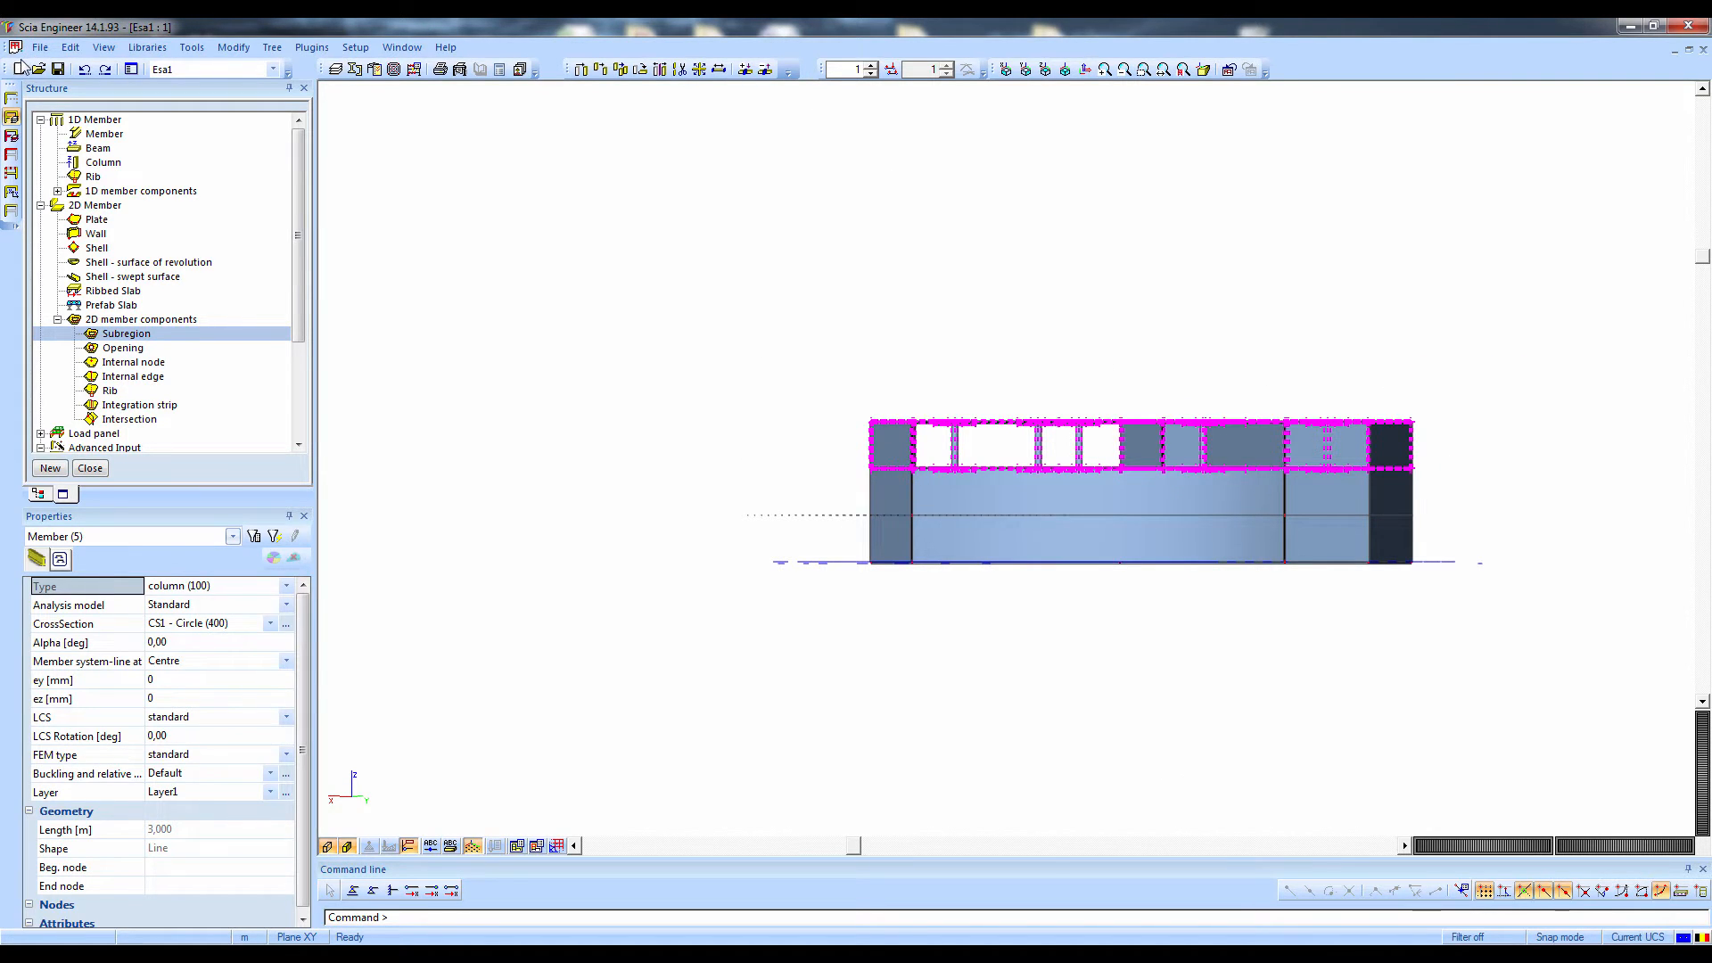
left_click(11, 154)
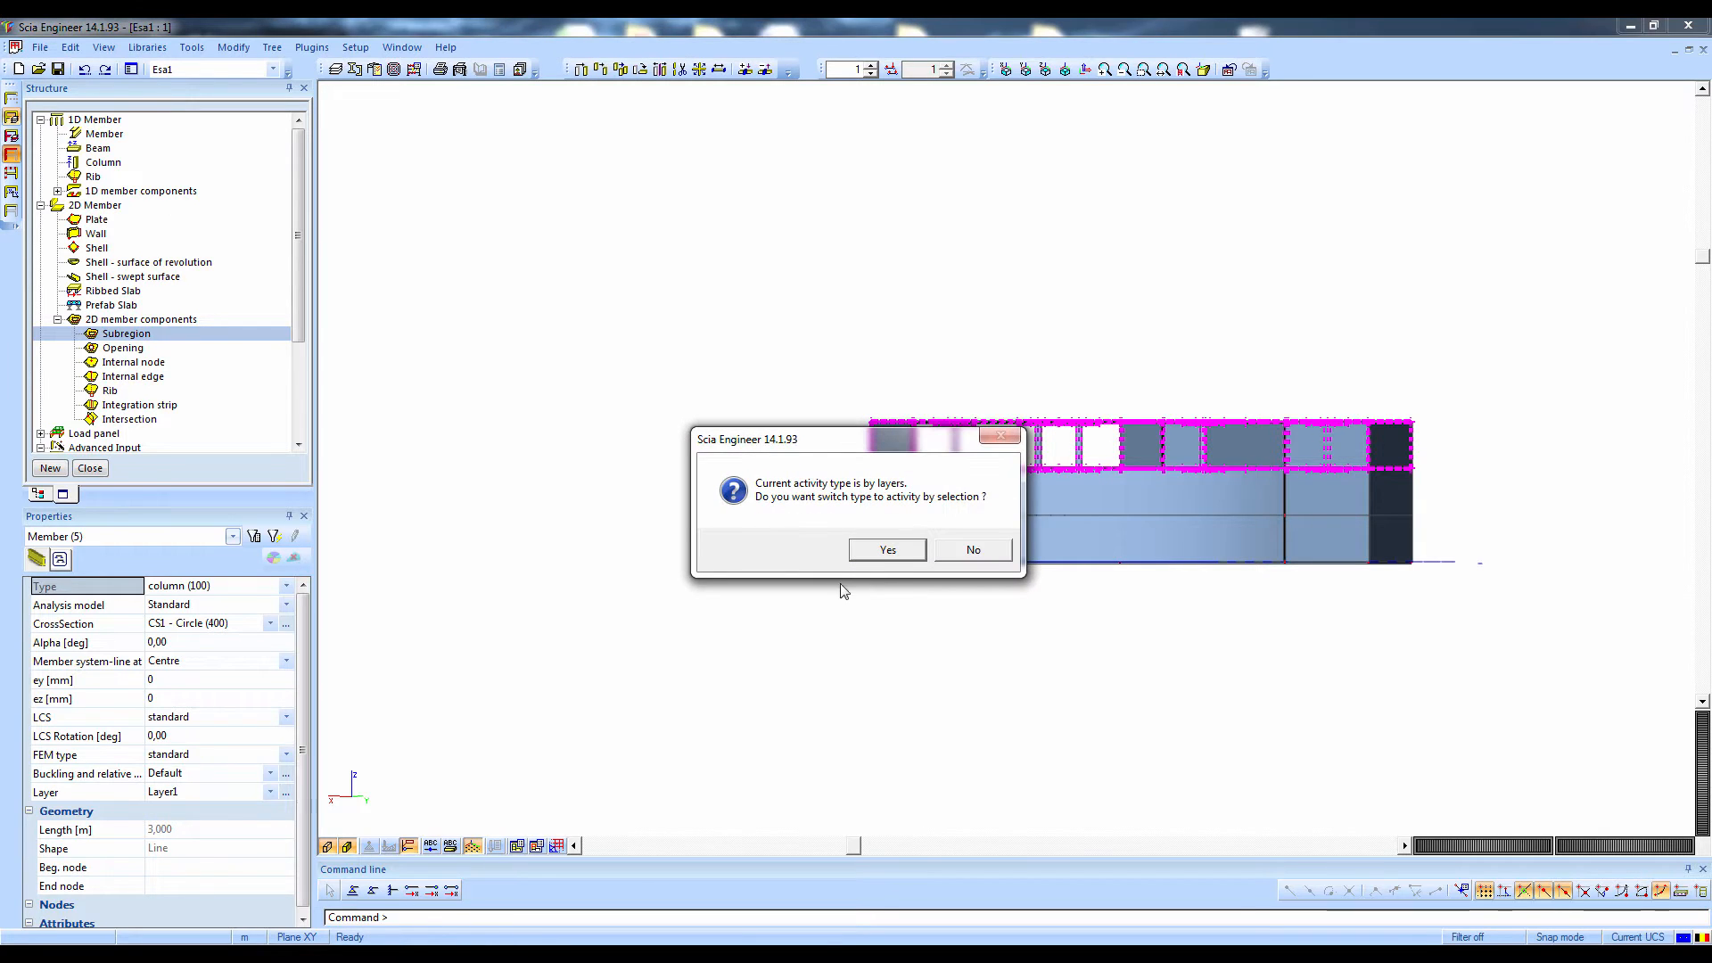
left_click(874, 552)
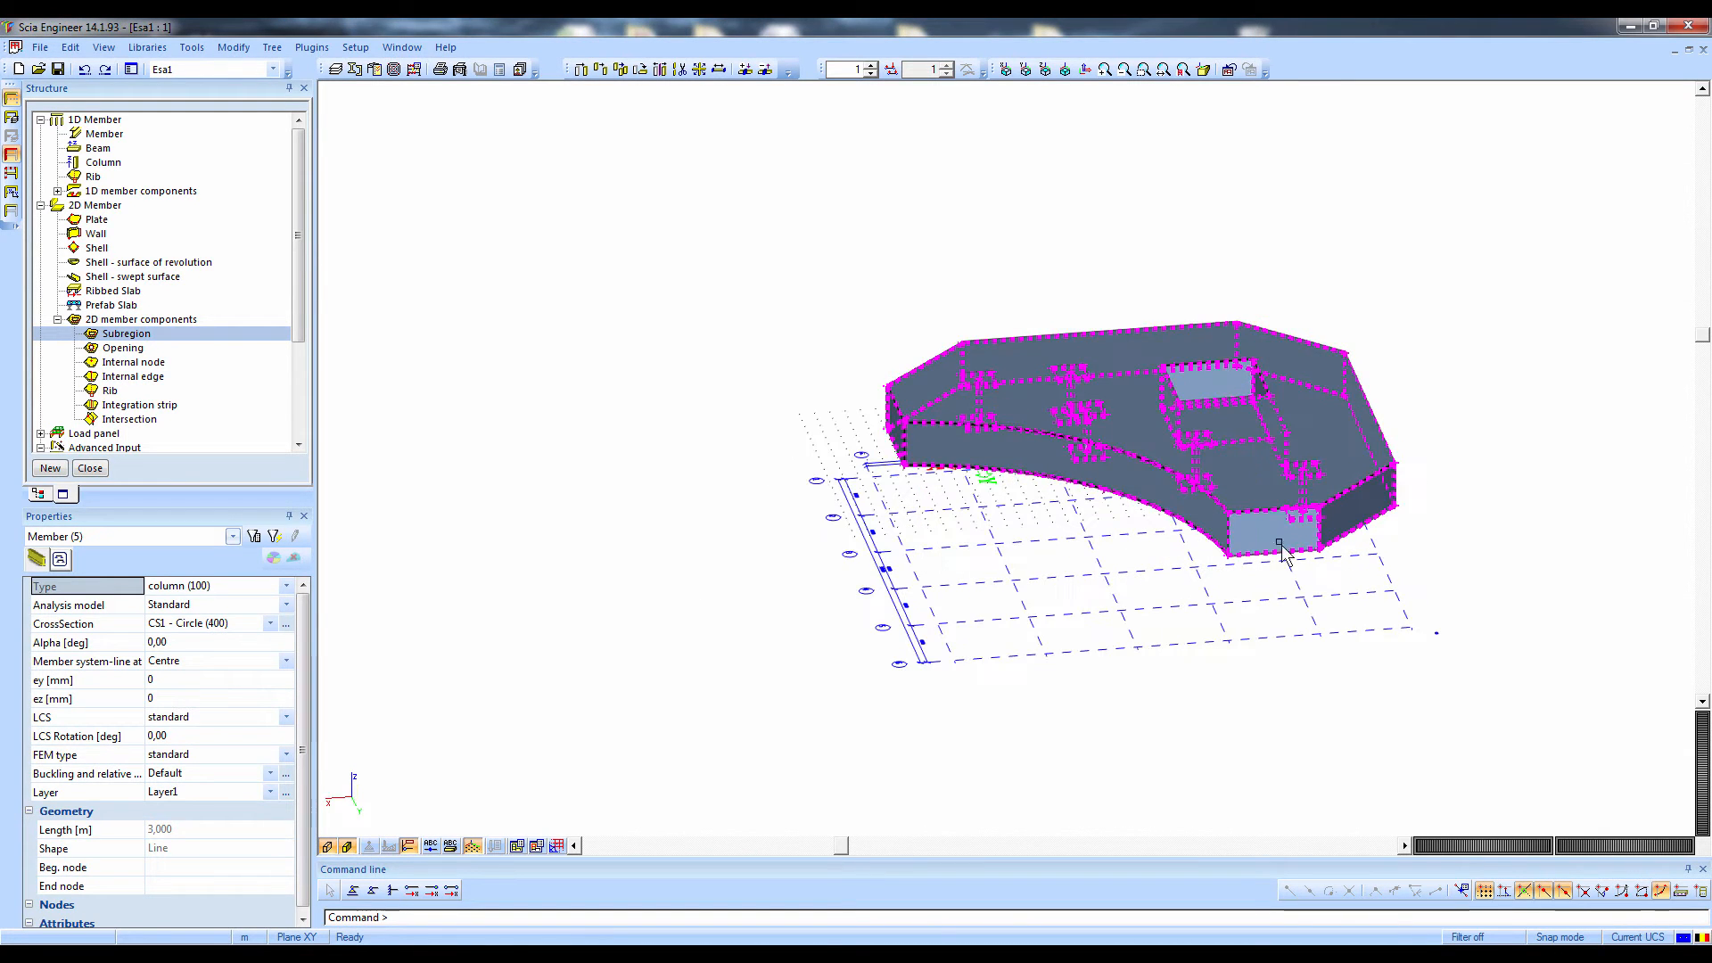
key("Escape")
Enable cursor snapping to N-th points on lines and curves with a division of 4
scroll(1055, 509, "up", 3)
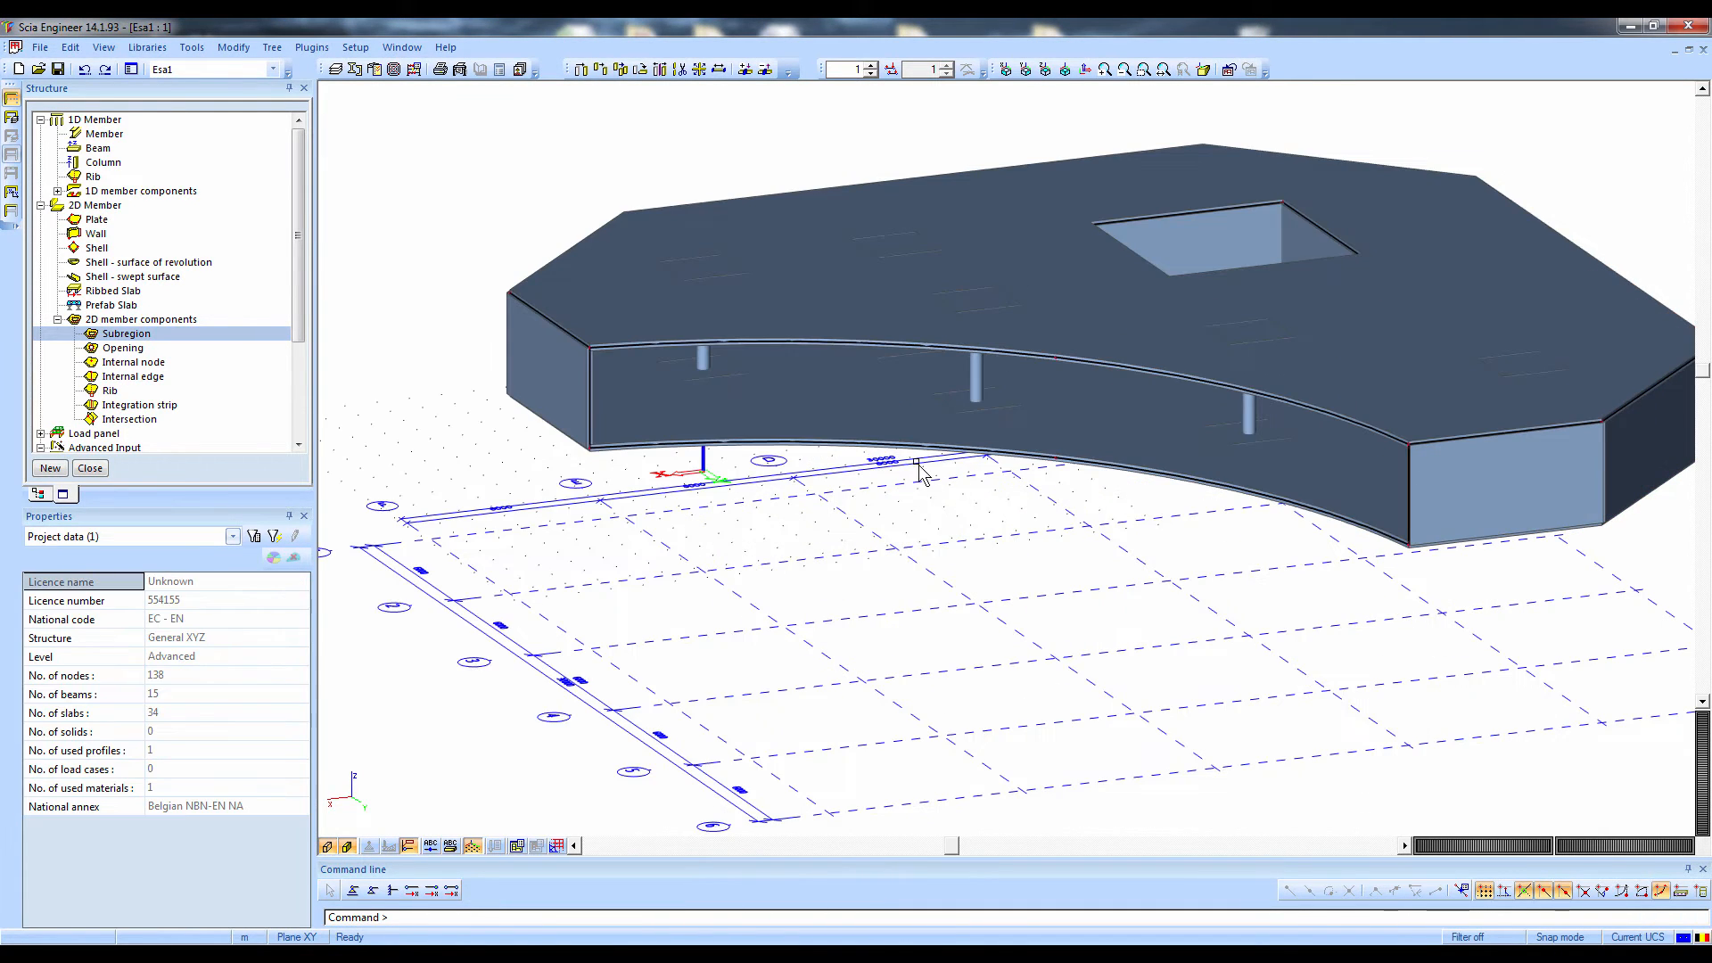
scroll(887, 434, "up", 3)
scroll(887, 434, "down", 4)
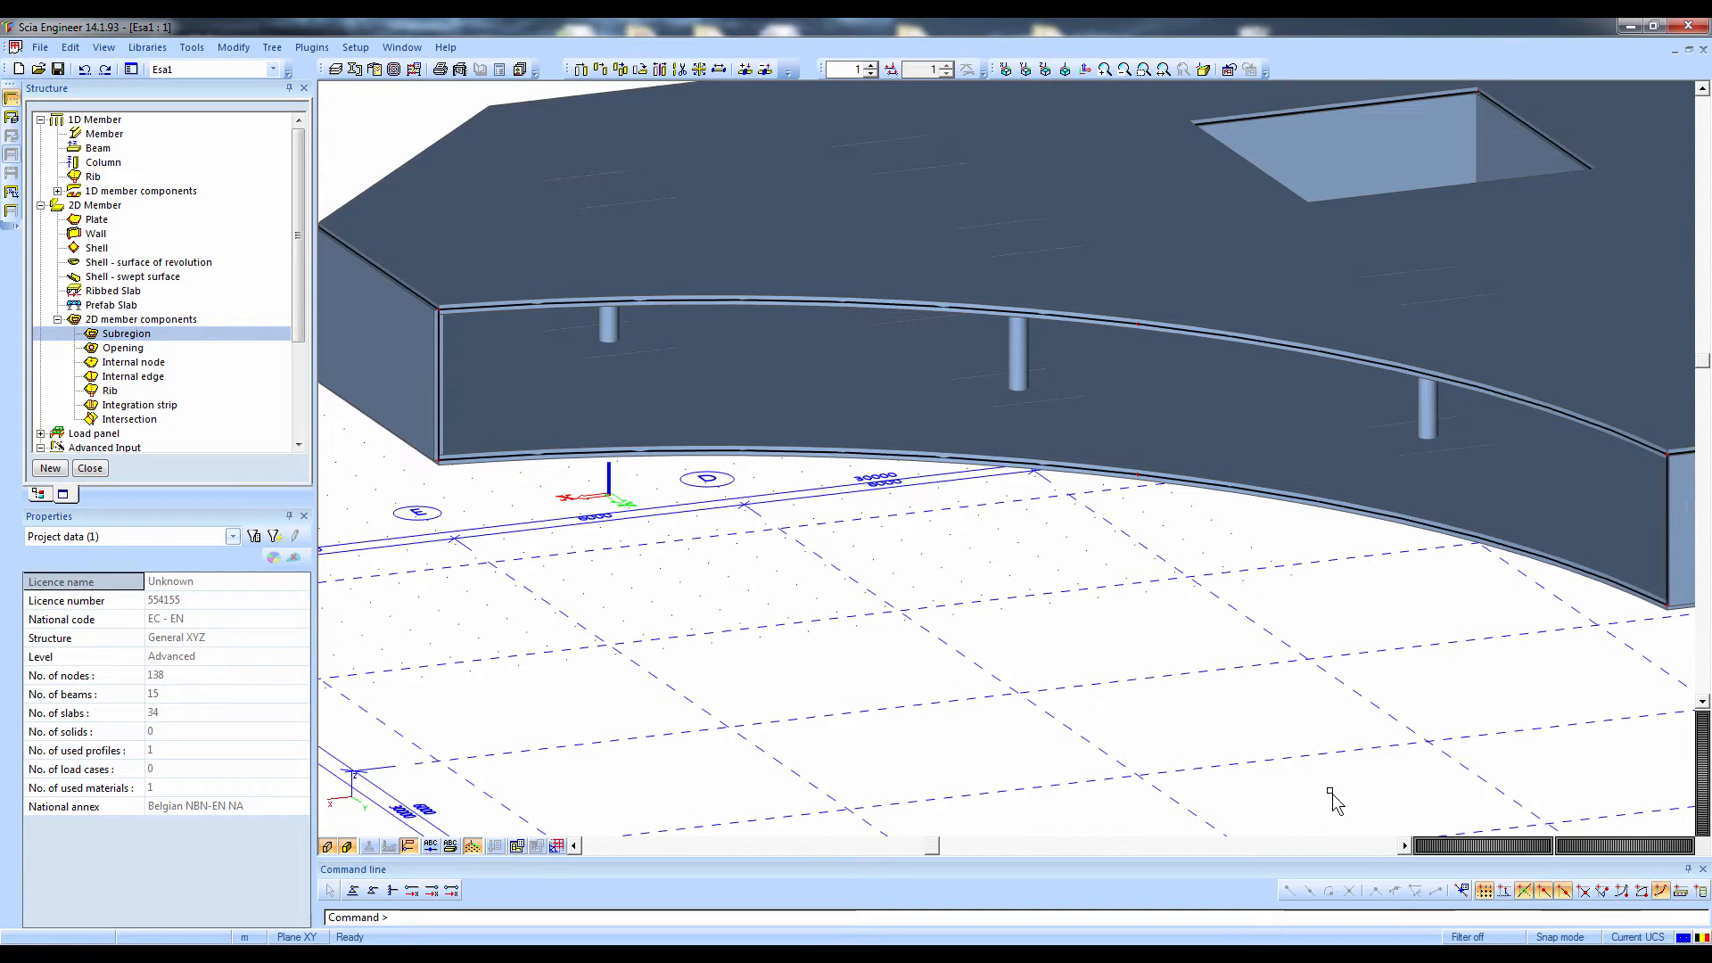
left_click(1462, 891)
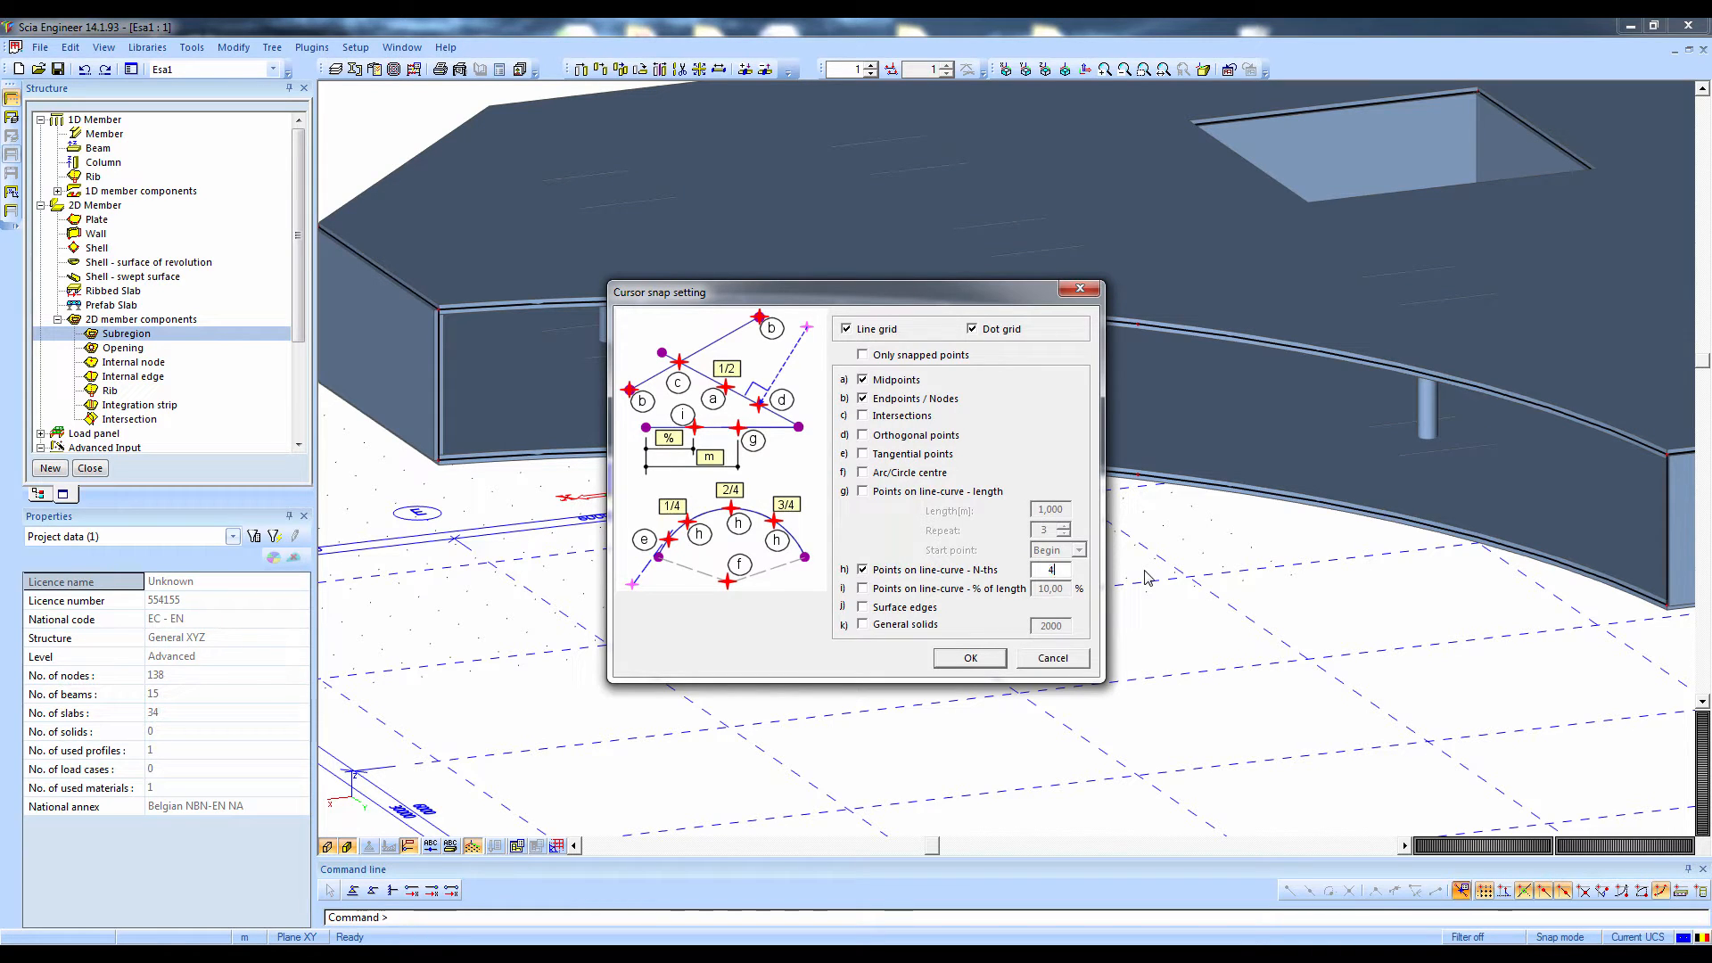
left_click(973, 659)
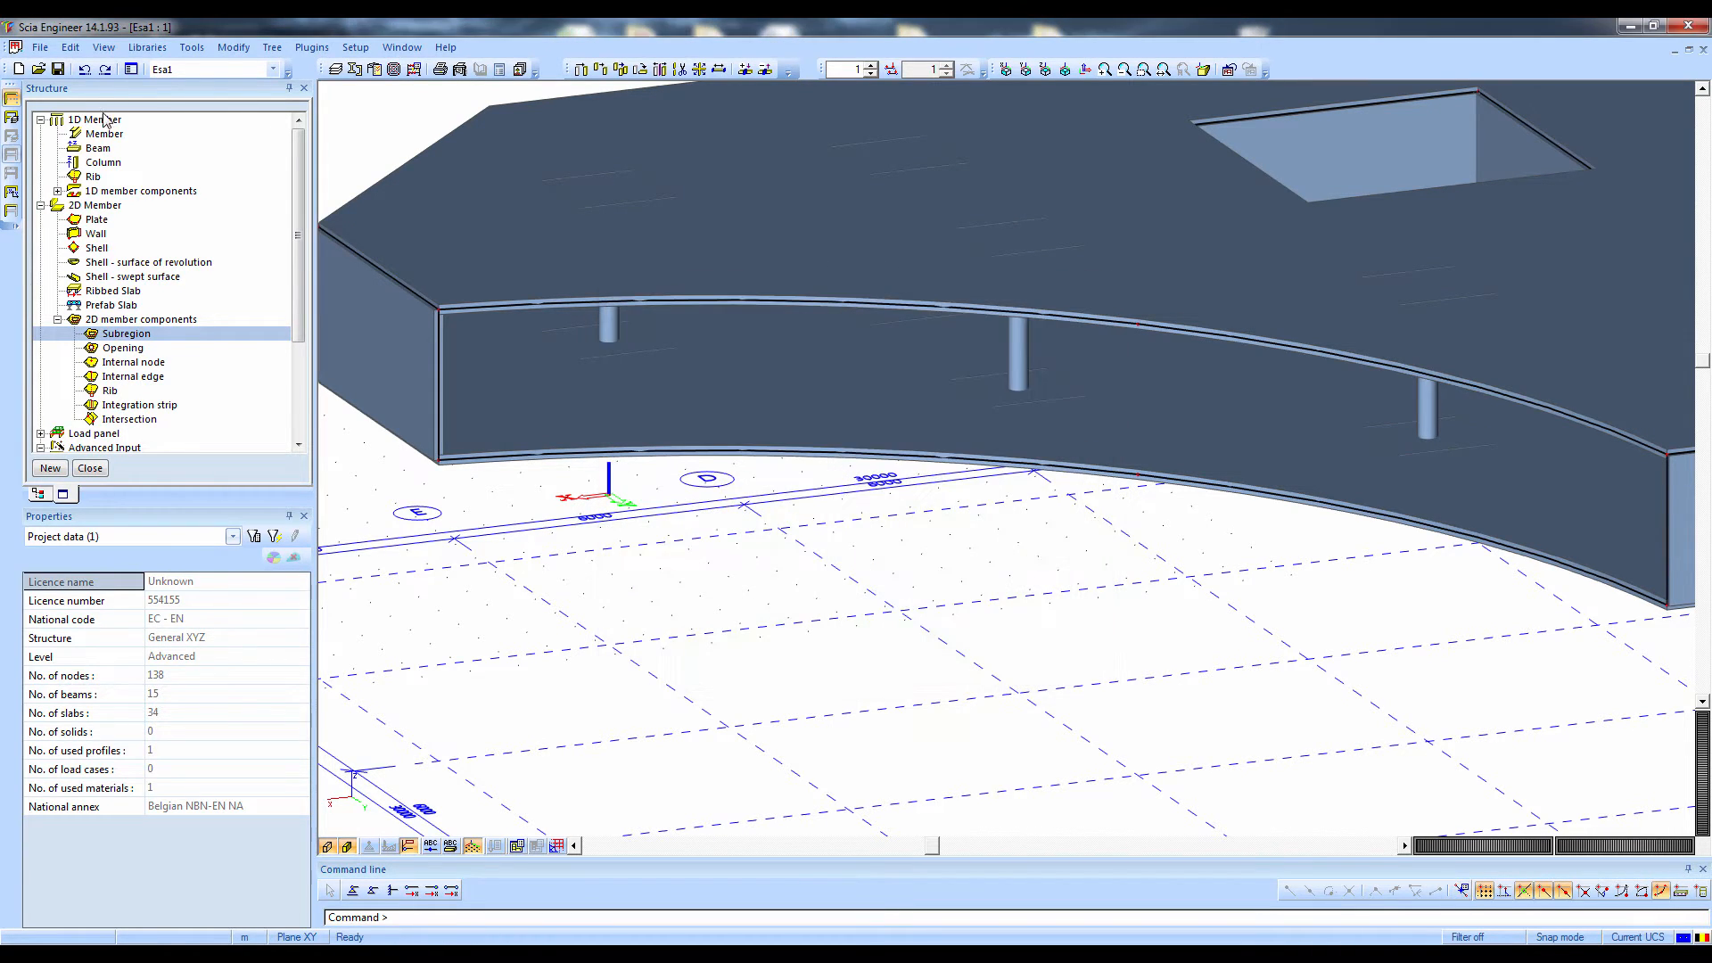
Place three 3.6 m CS1 - Circle (400) columns at the quarter points of the lower plate's curved edge
double_click(106, 163)
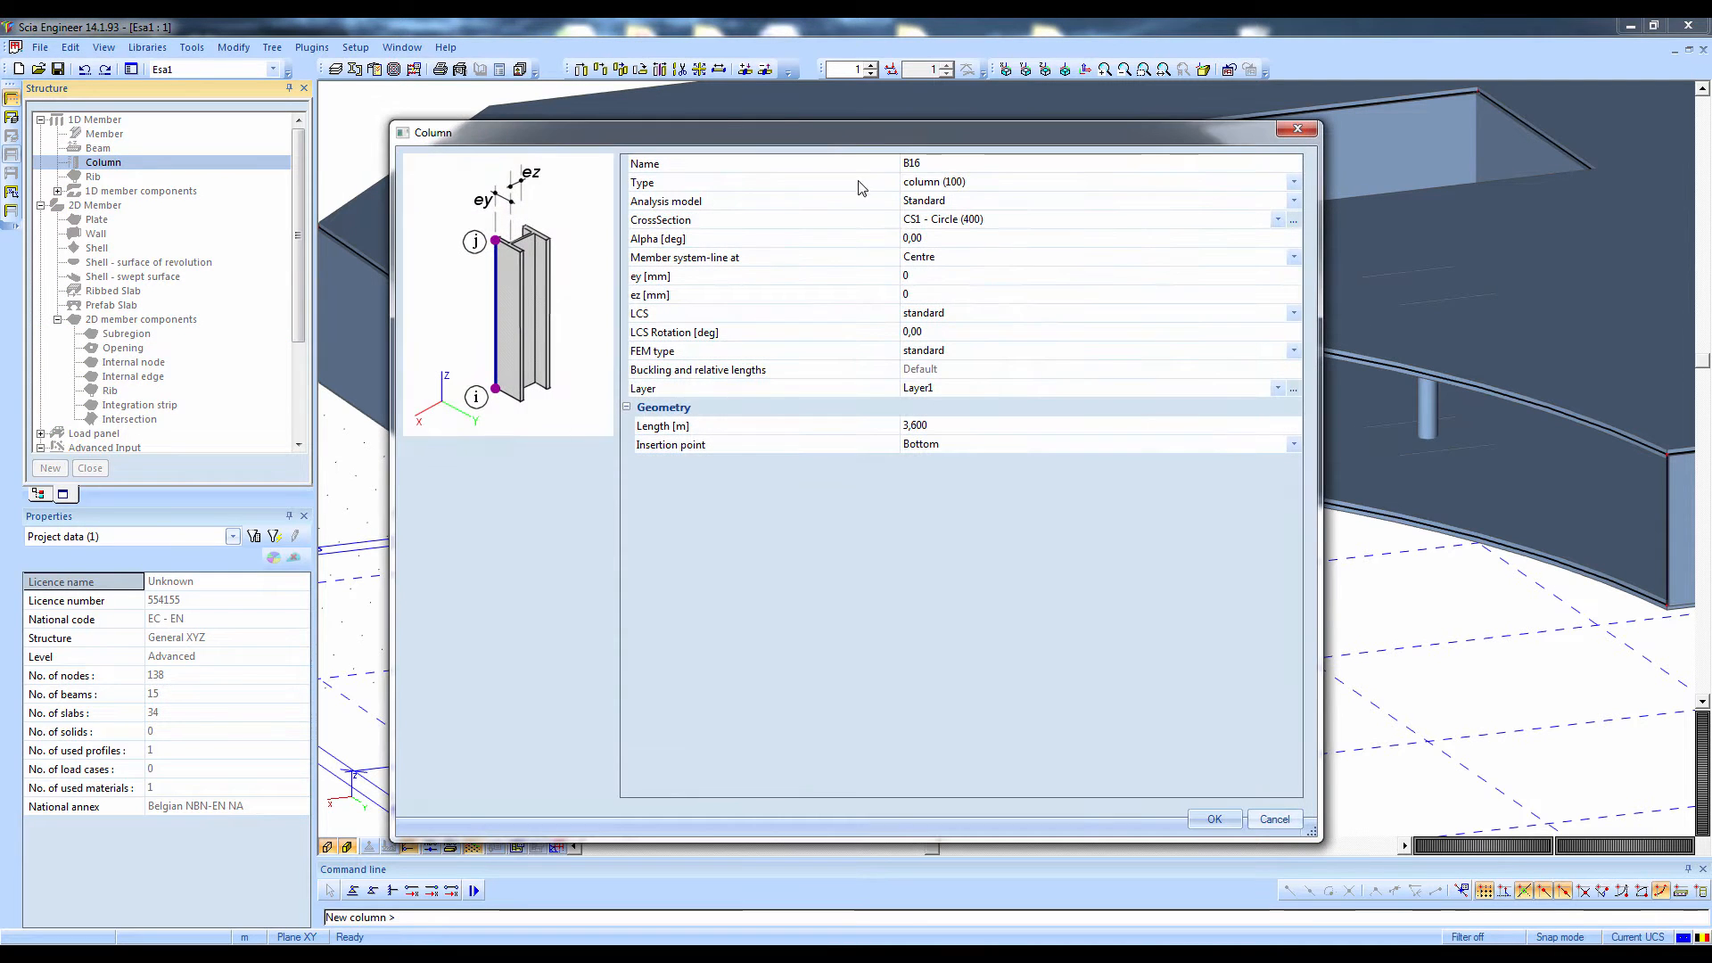
left_click(1212, 819)
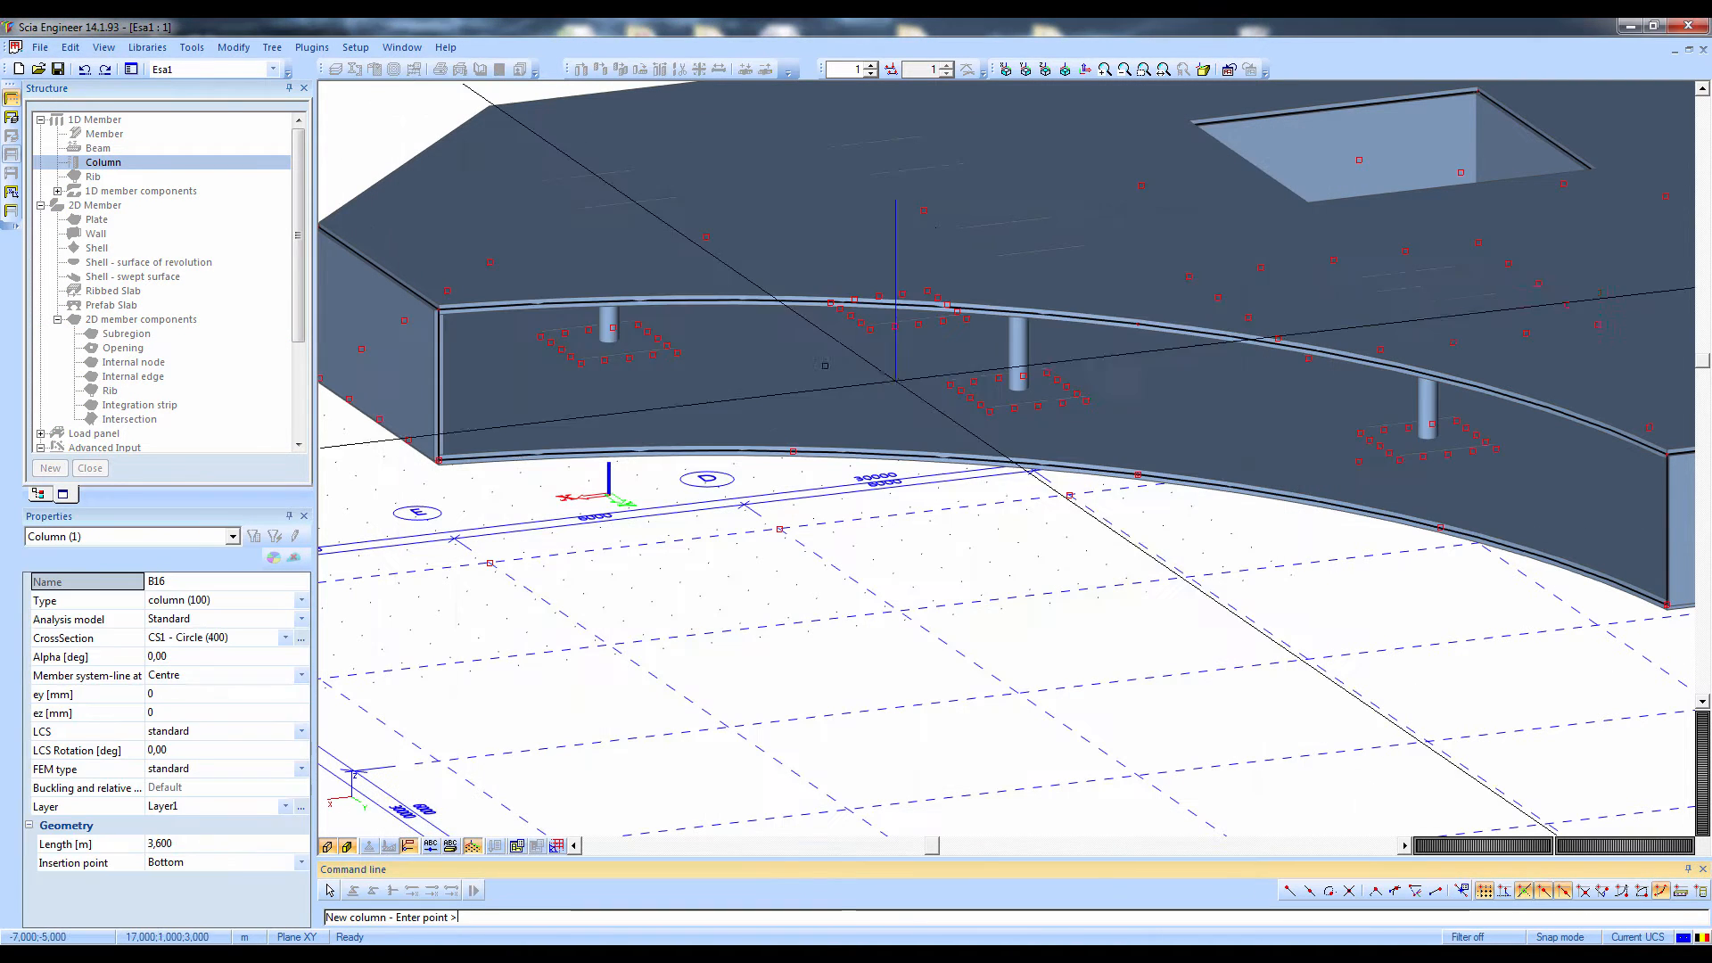
left_click(794, 453)
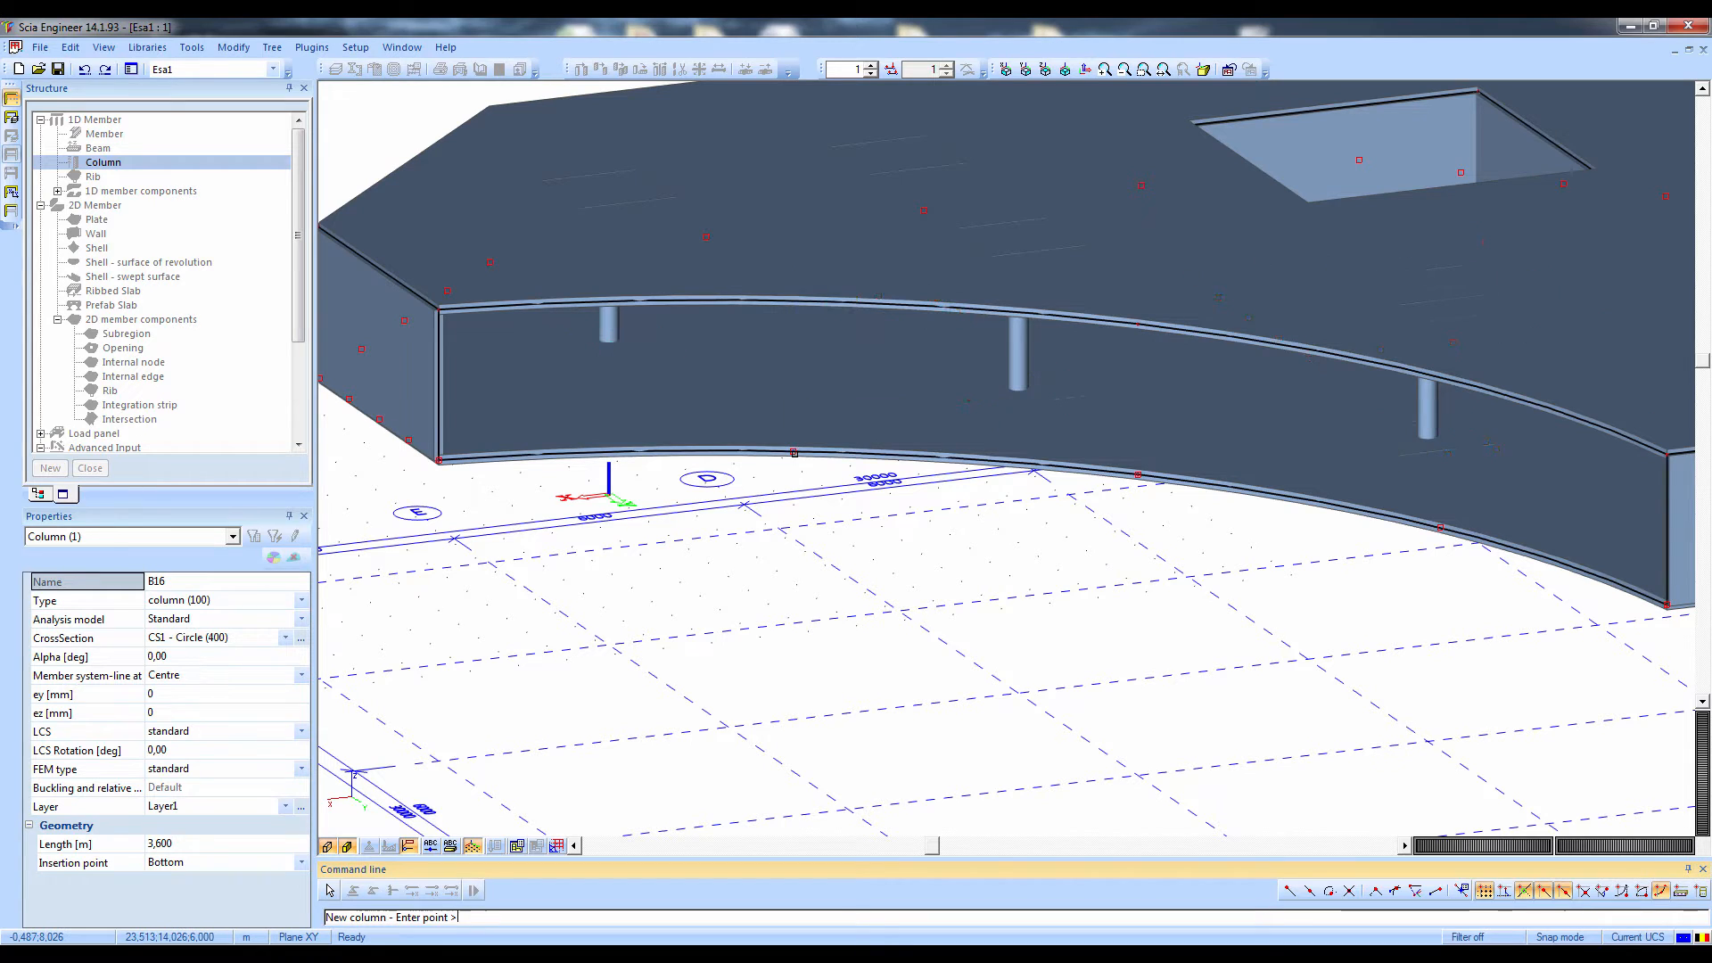
left_click(1140, 474)
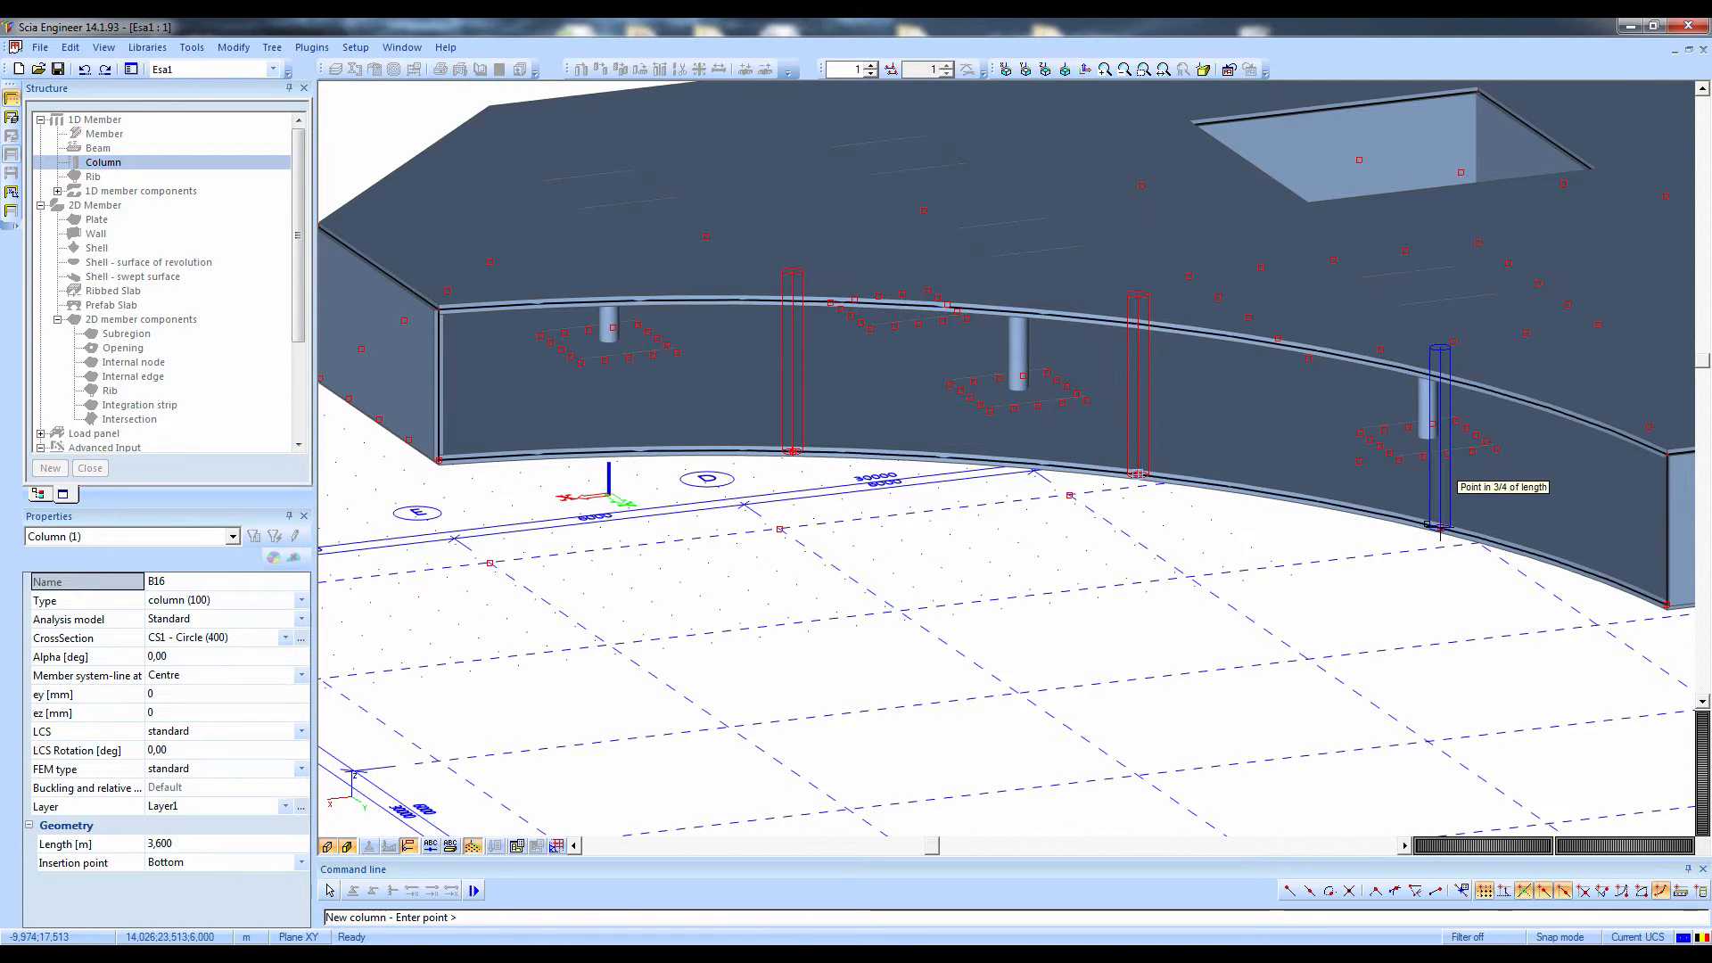
left_click(1441, 528)
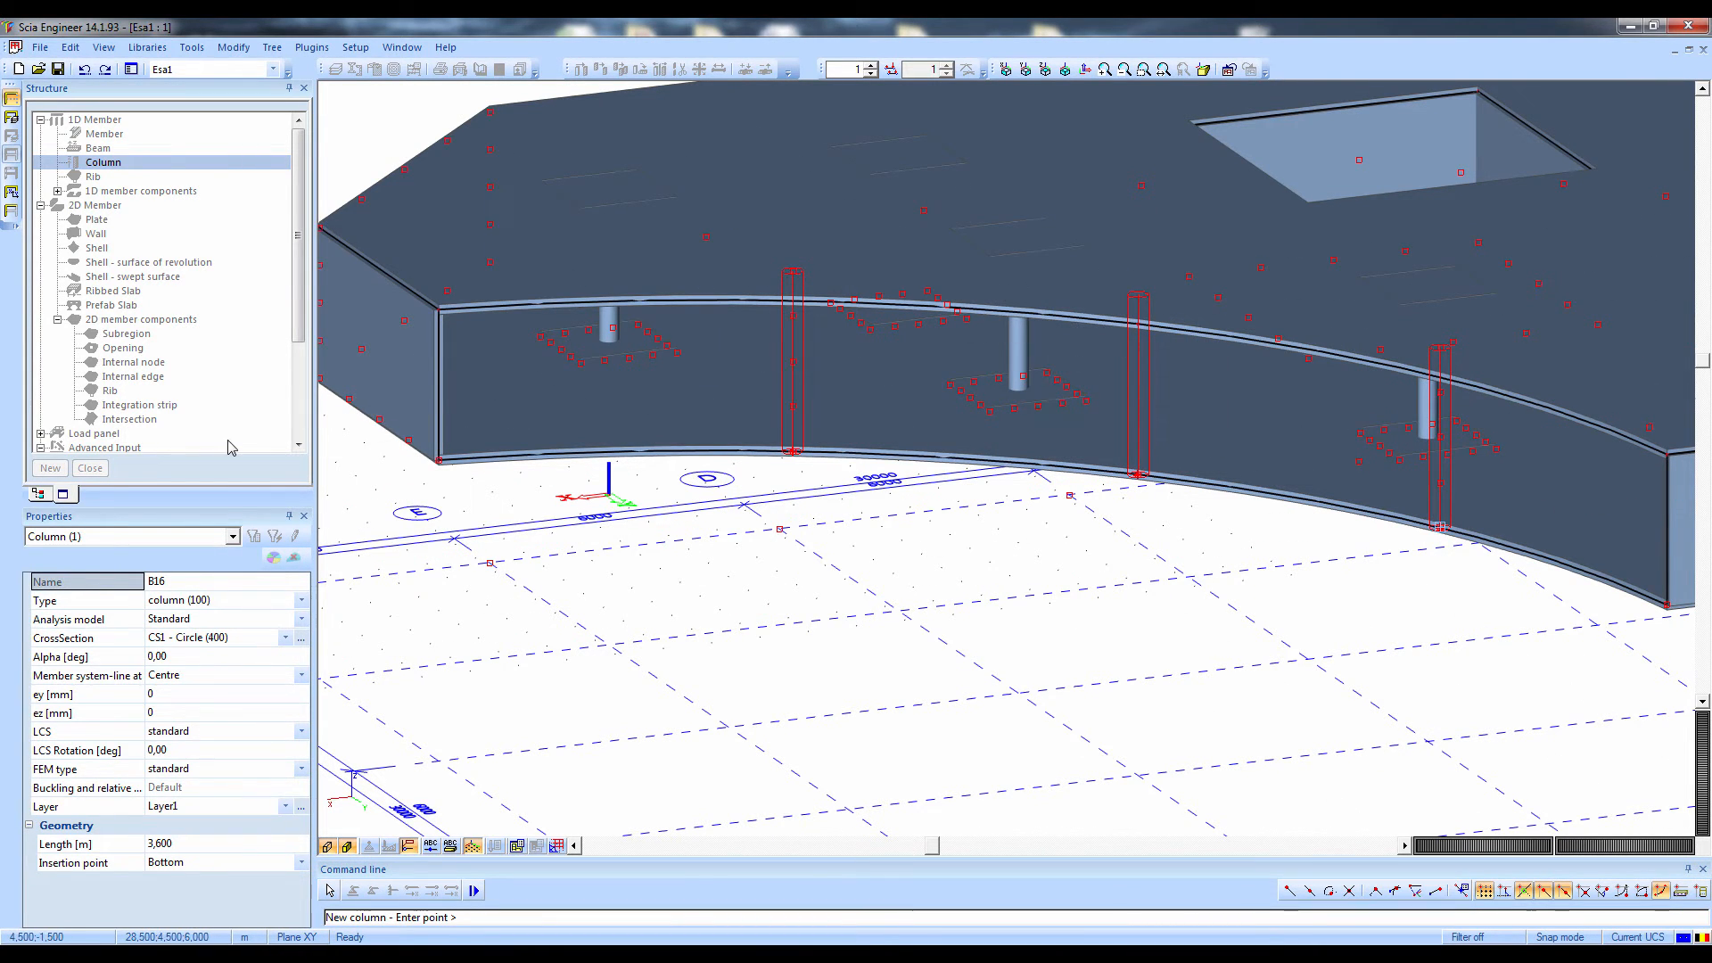
right_click_drag(588, 695, 612, 650, "ctrl")
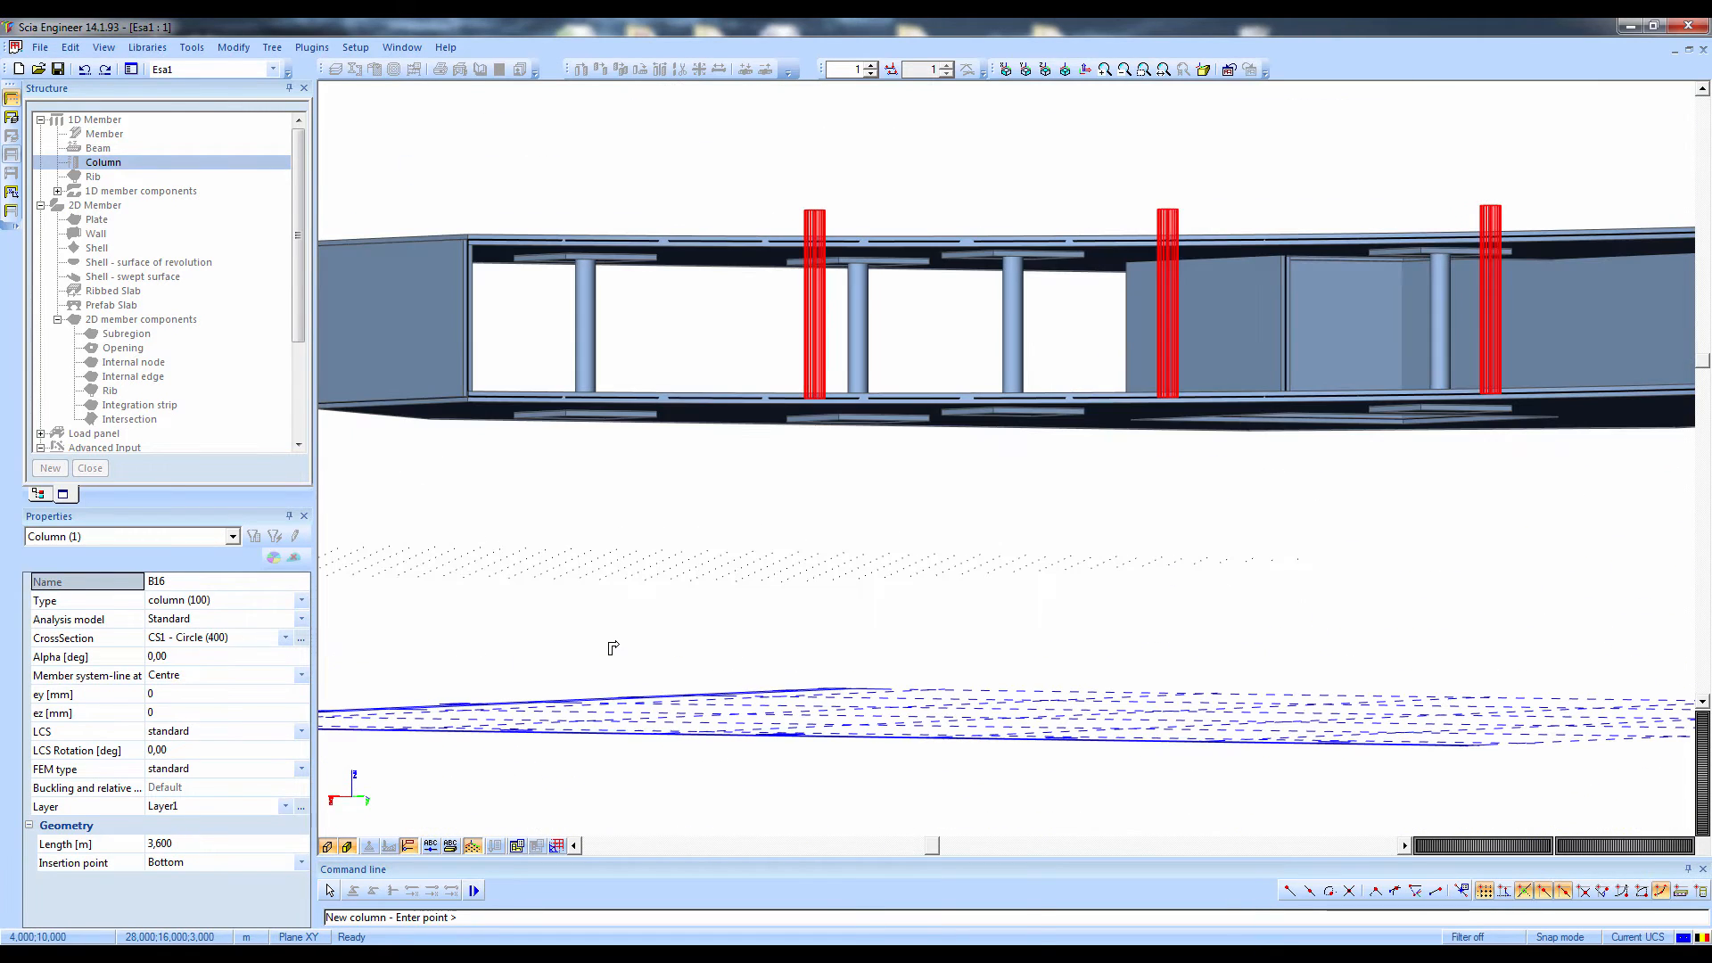
key("Escape")
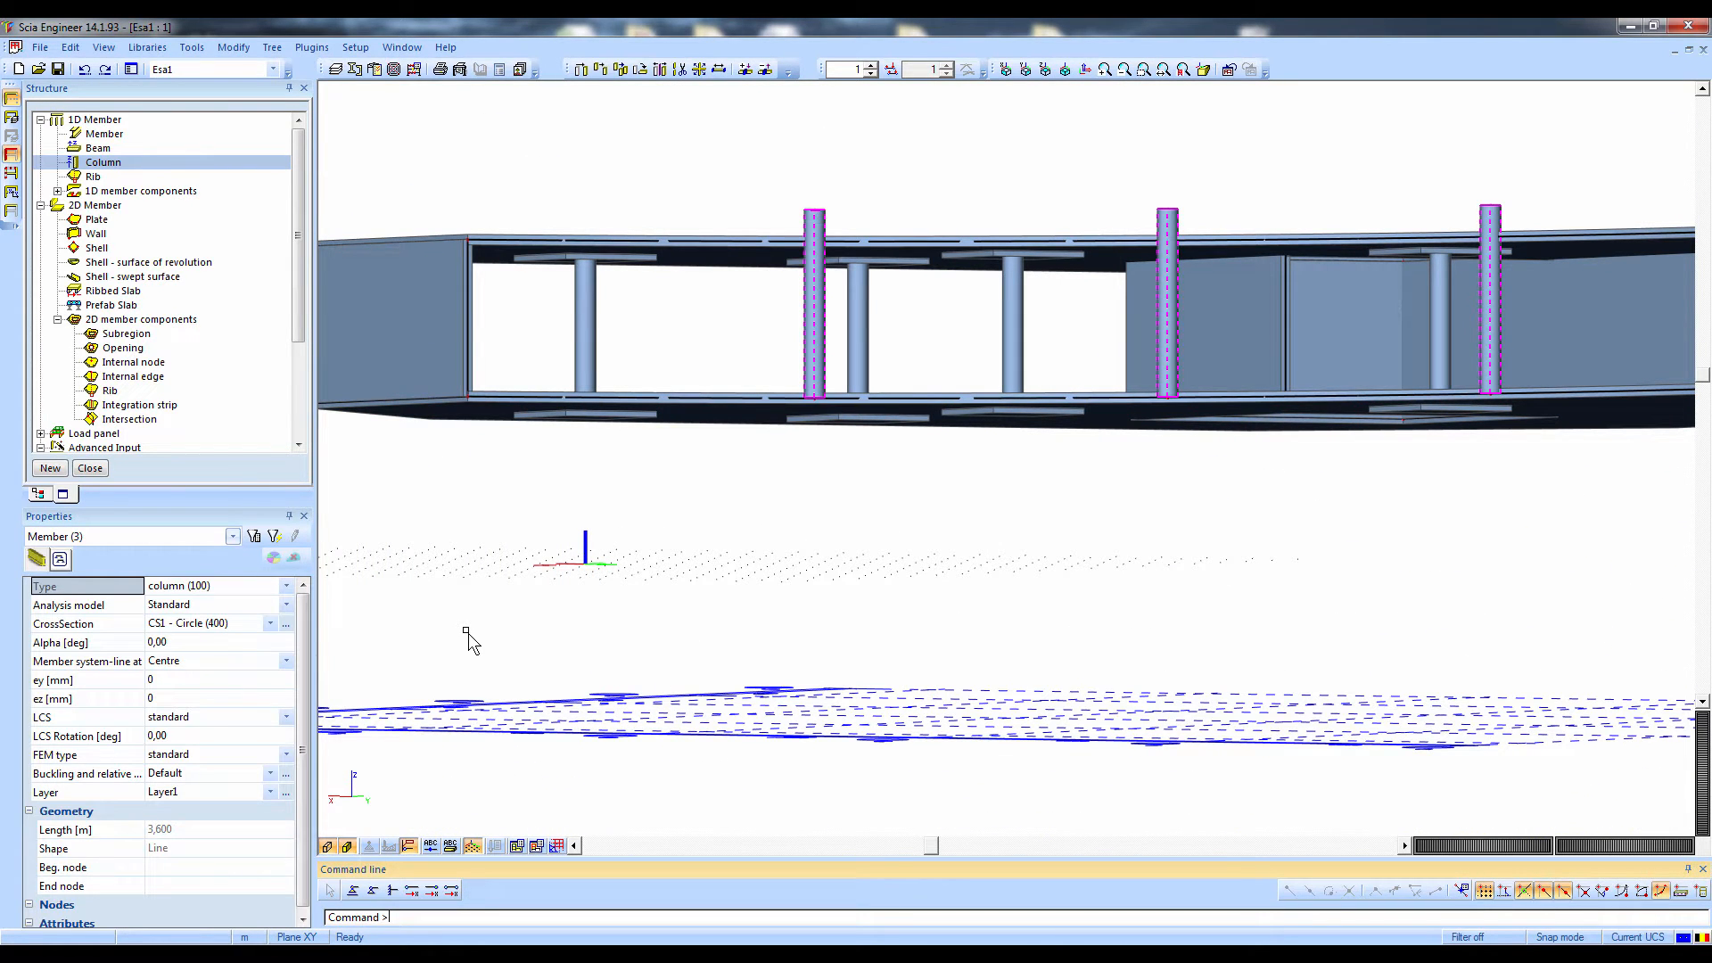
left_click(467, 611)
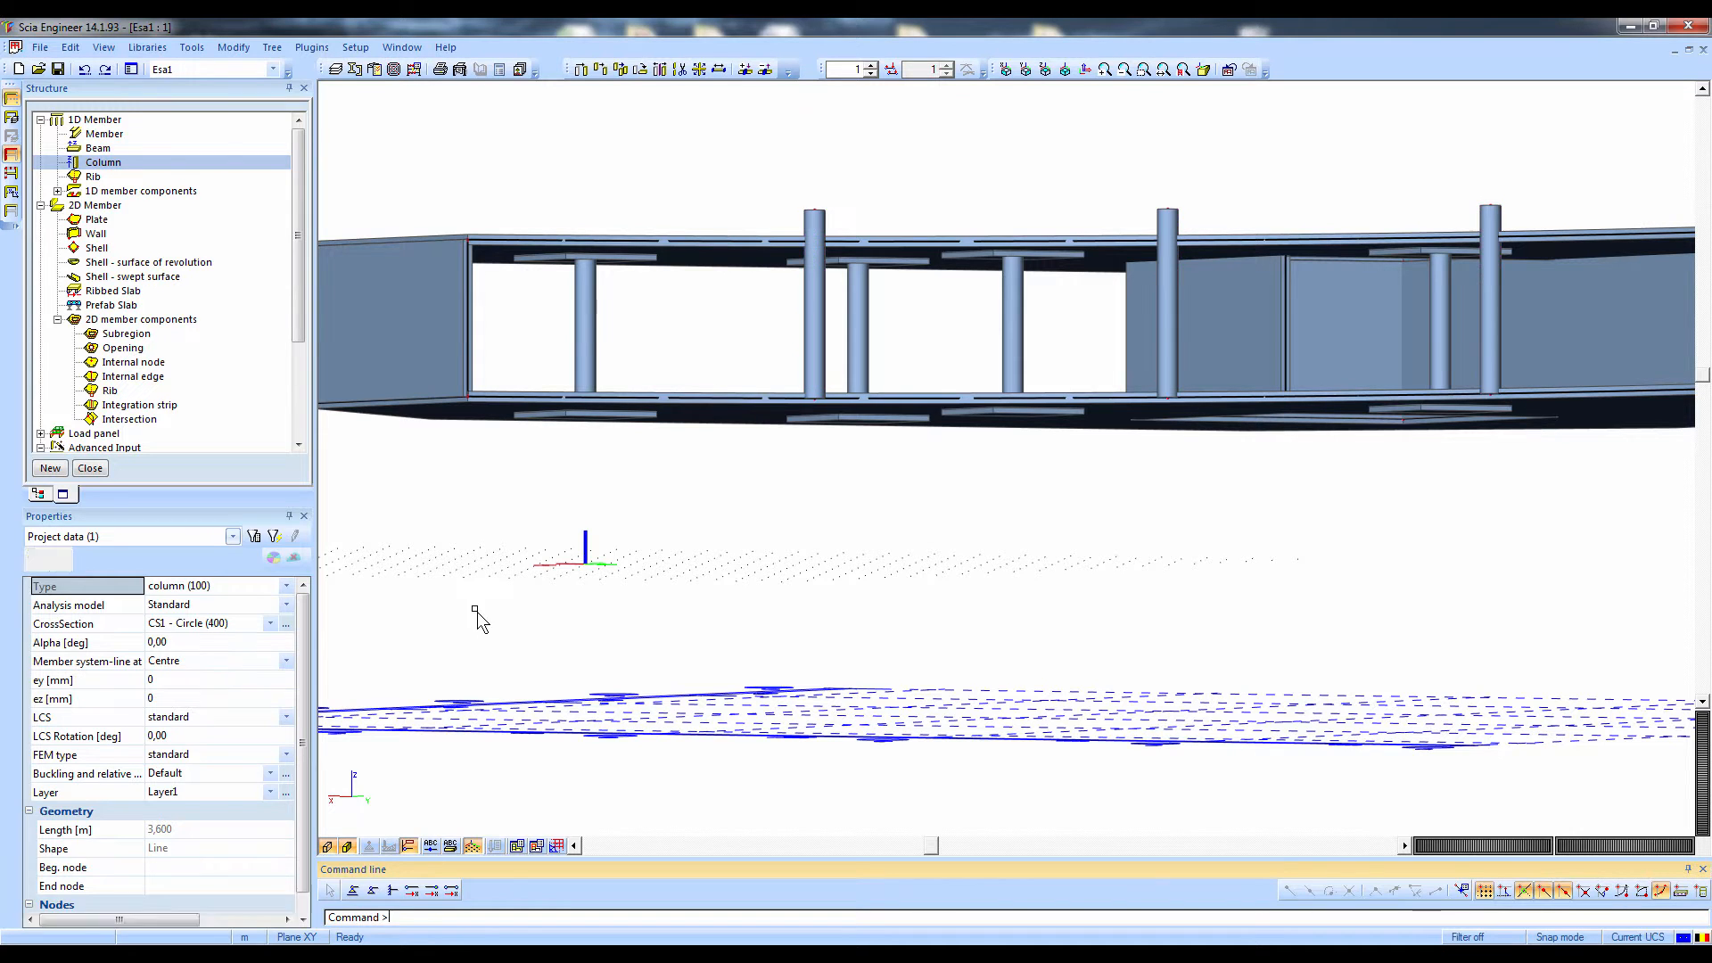
Select the top nodes of the three columns along the curved edge and set their Z coordinate to 9 m
scroll(479, 628, "down", 2)
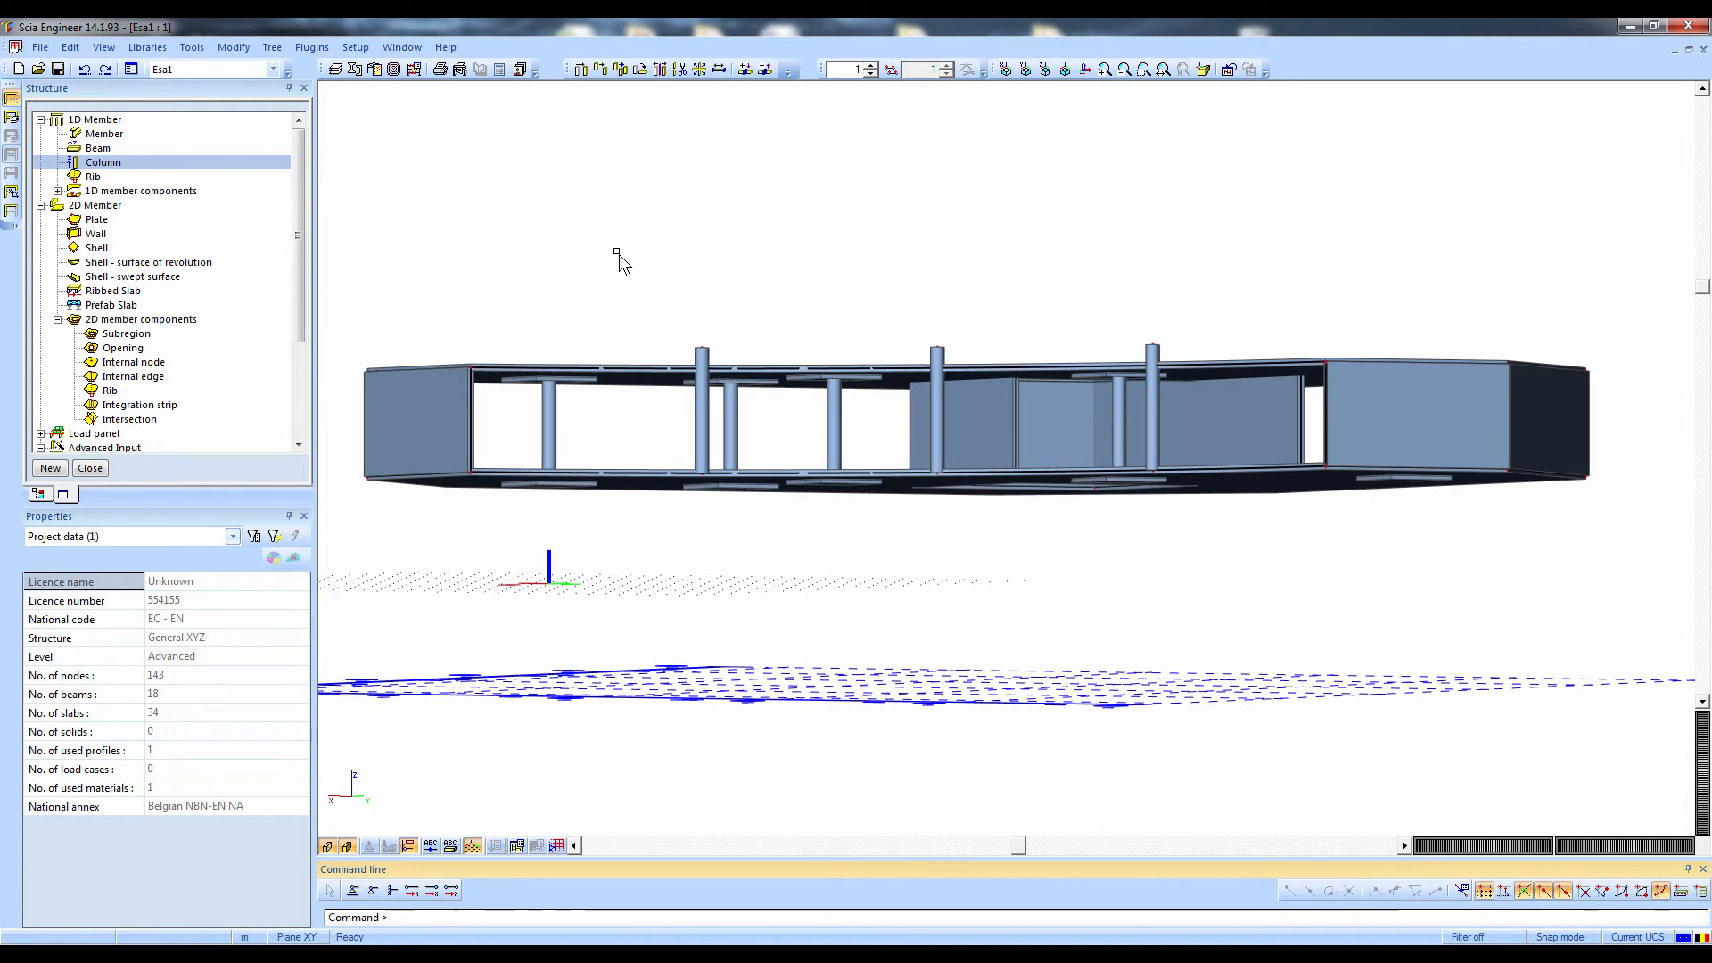
left_click_drag(615, 250, 1176, 352)
left_click(162, 638)
type("9")
key("Return")
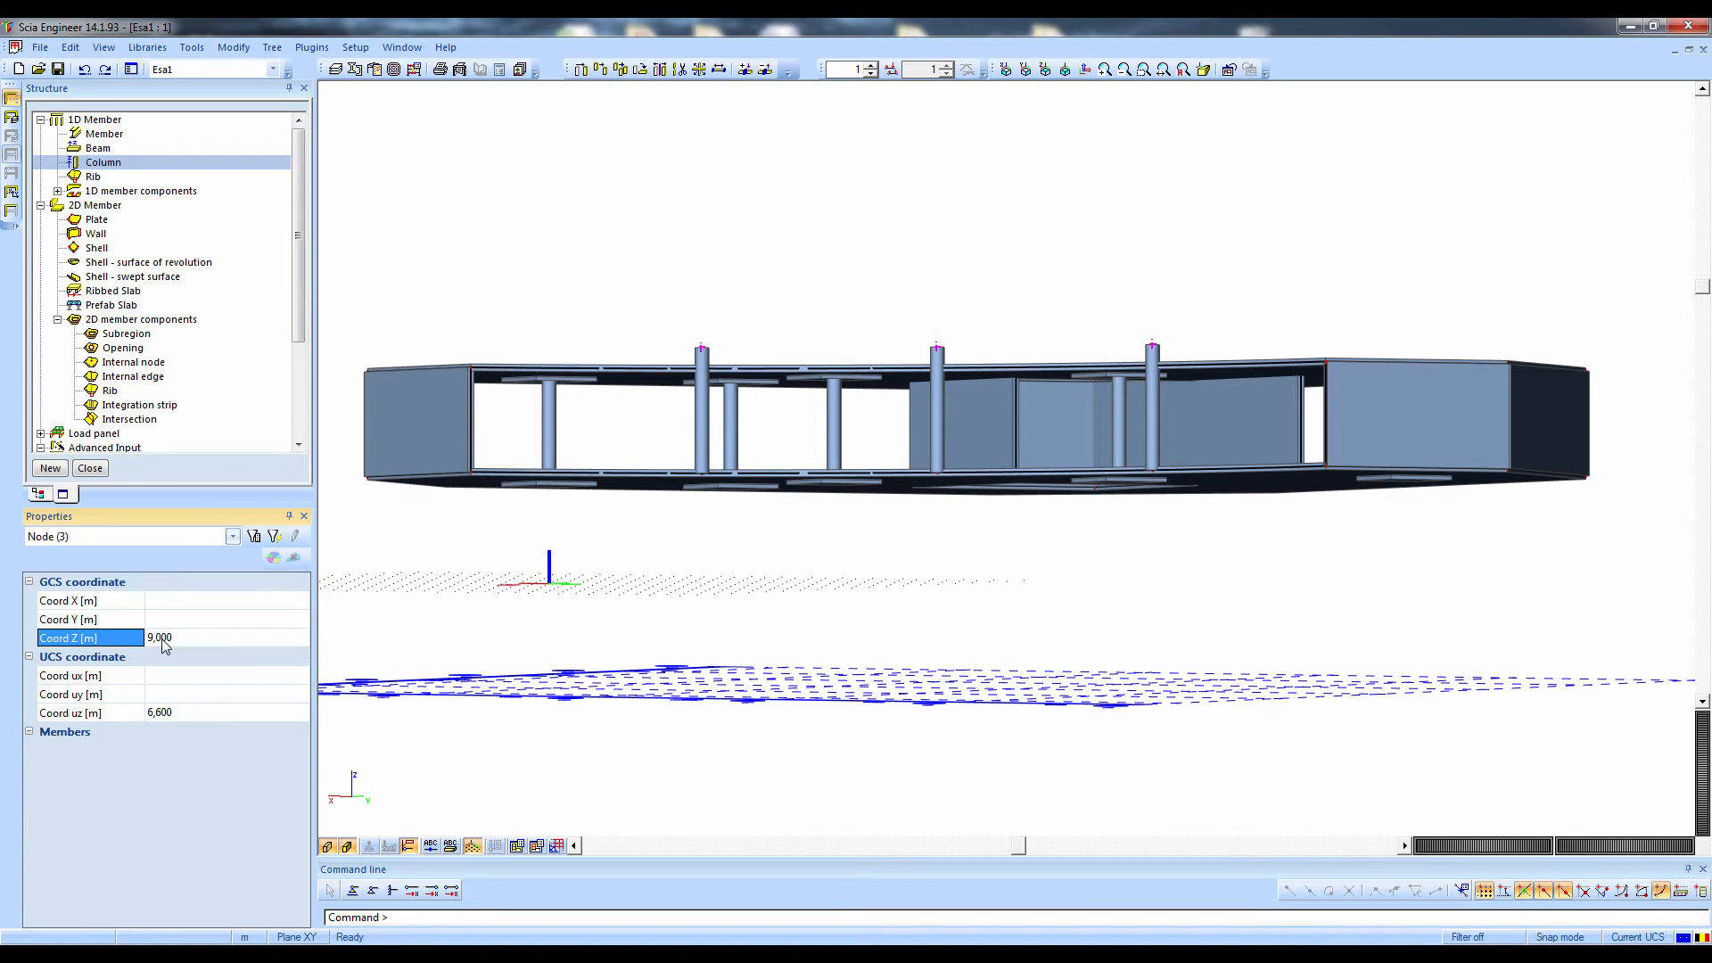
right_click_drag(512, 714, 886, 627, "ctrl")
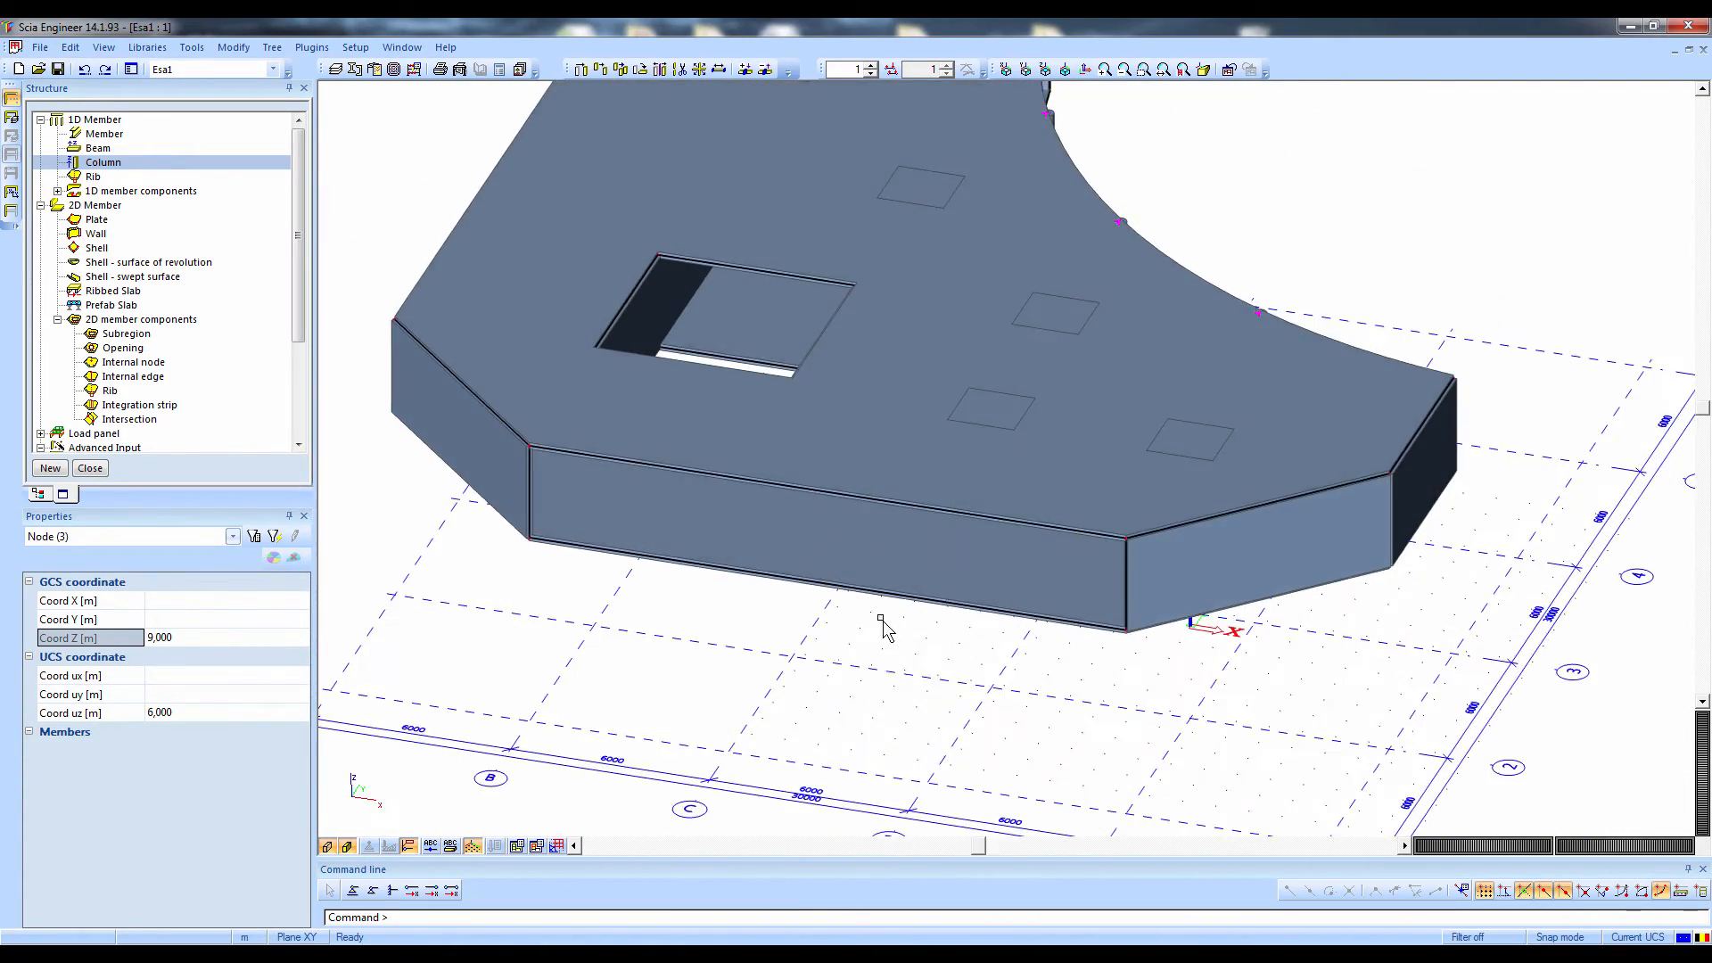
key("Escape")
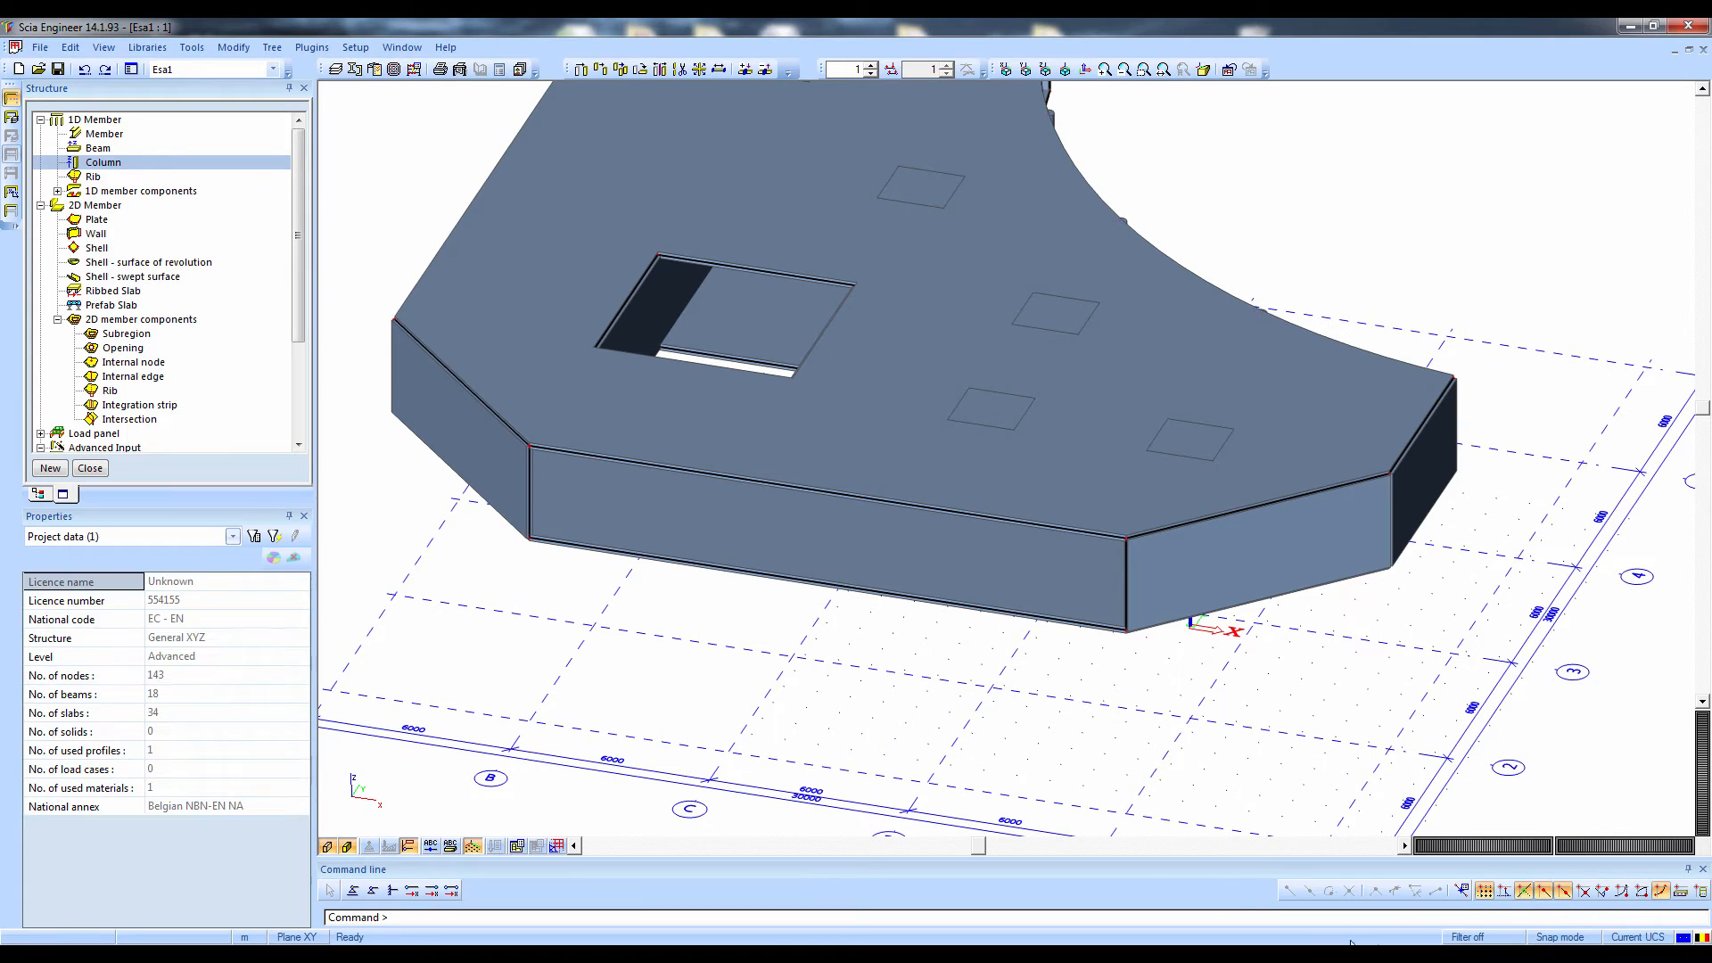
Set the N-ths snap division to 3 and place two 3 m circular columns at the third points of the open straight lower edge
left_click(1461, 890)
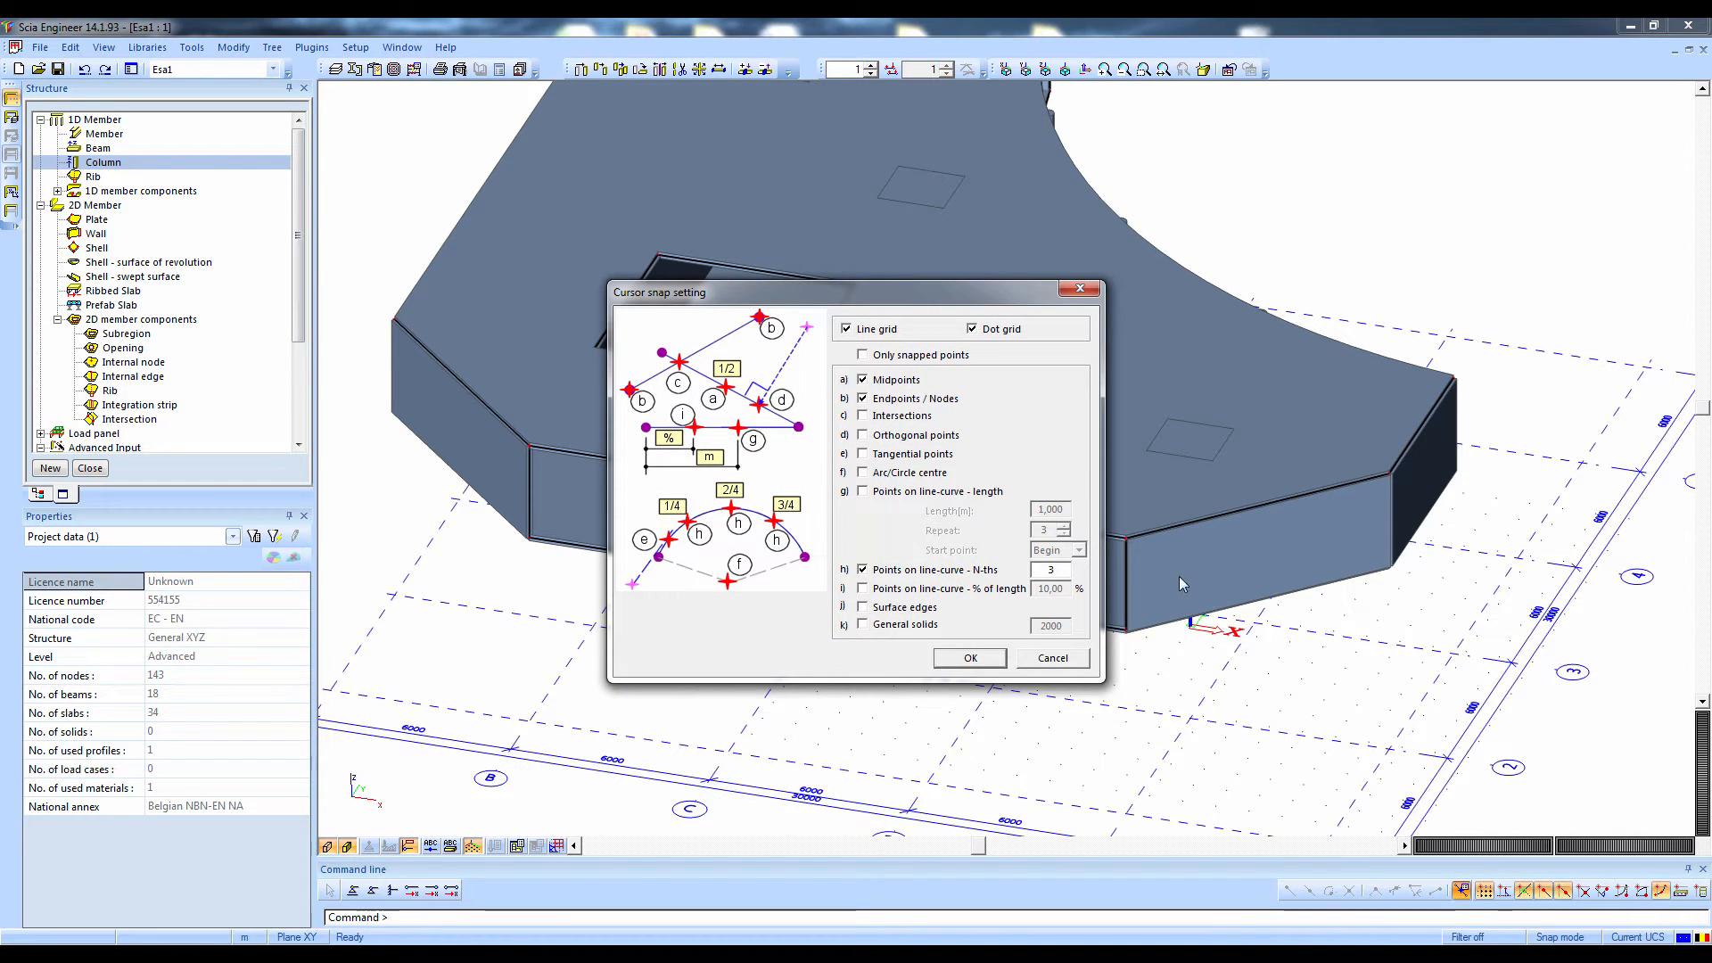
left_click(972, 659)
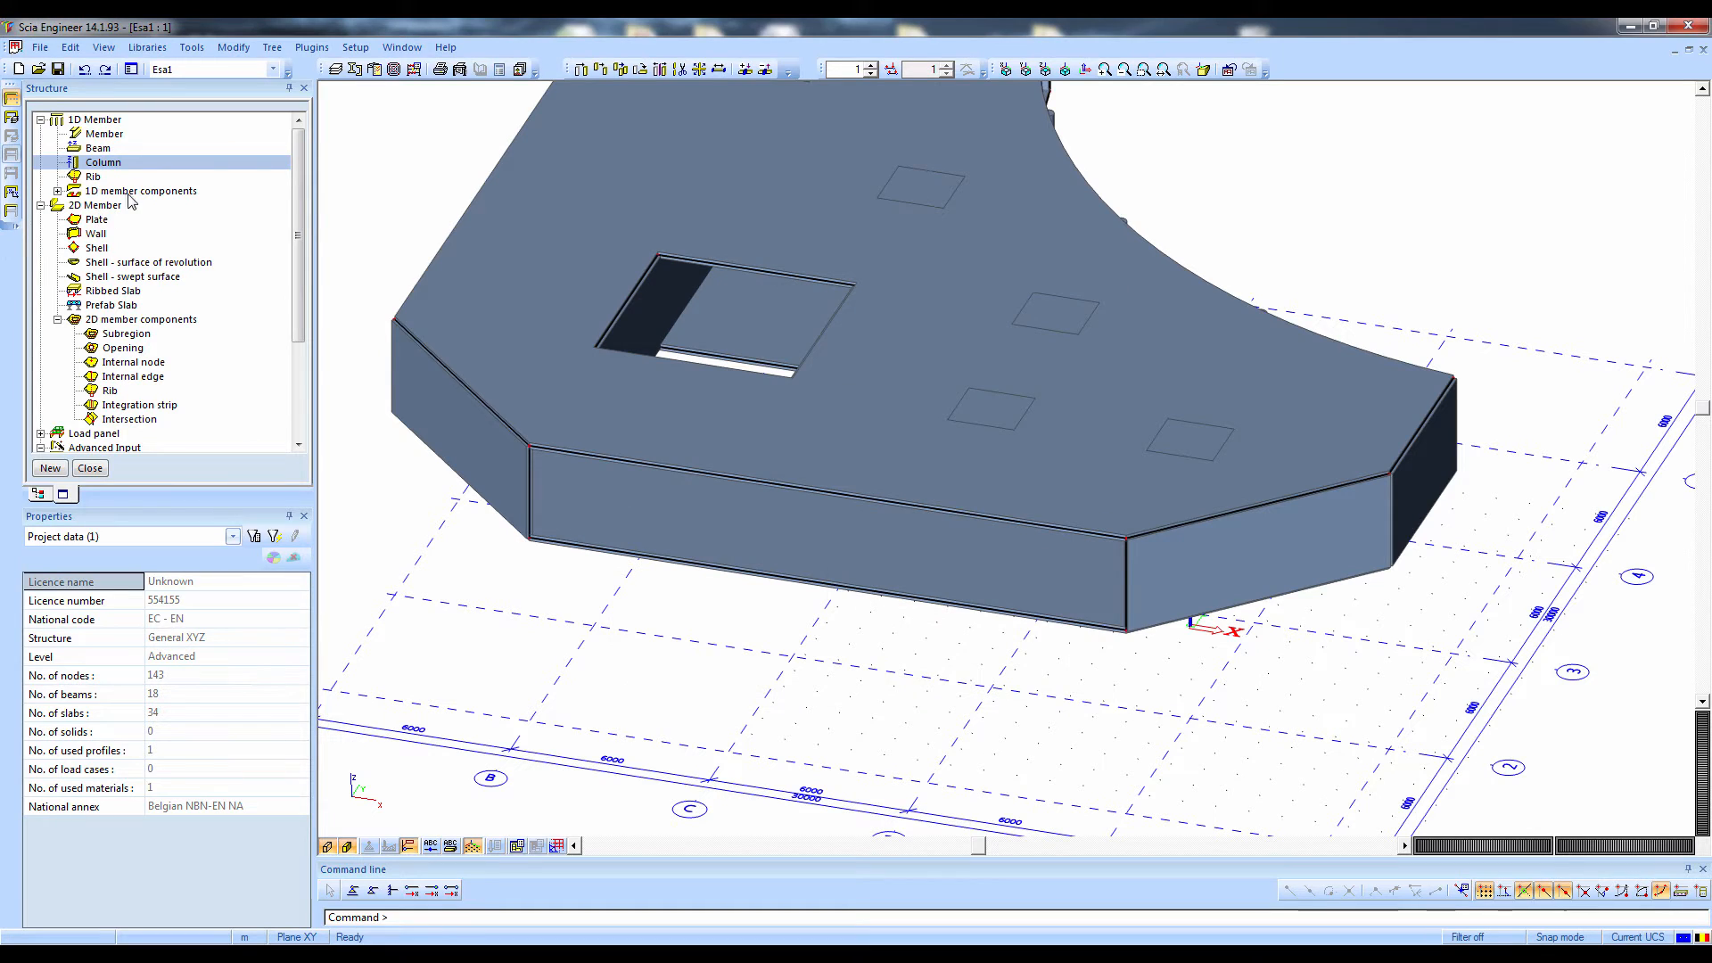
double_click(103, 162)
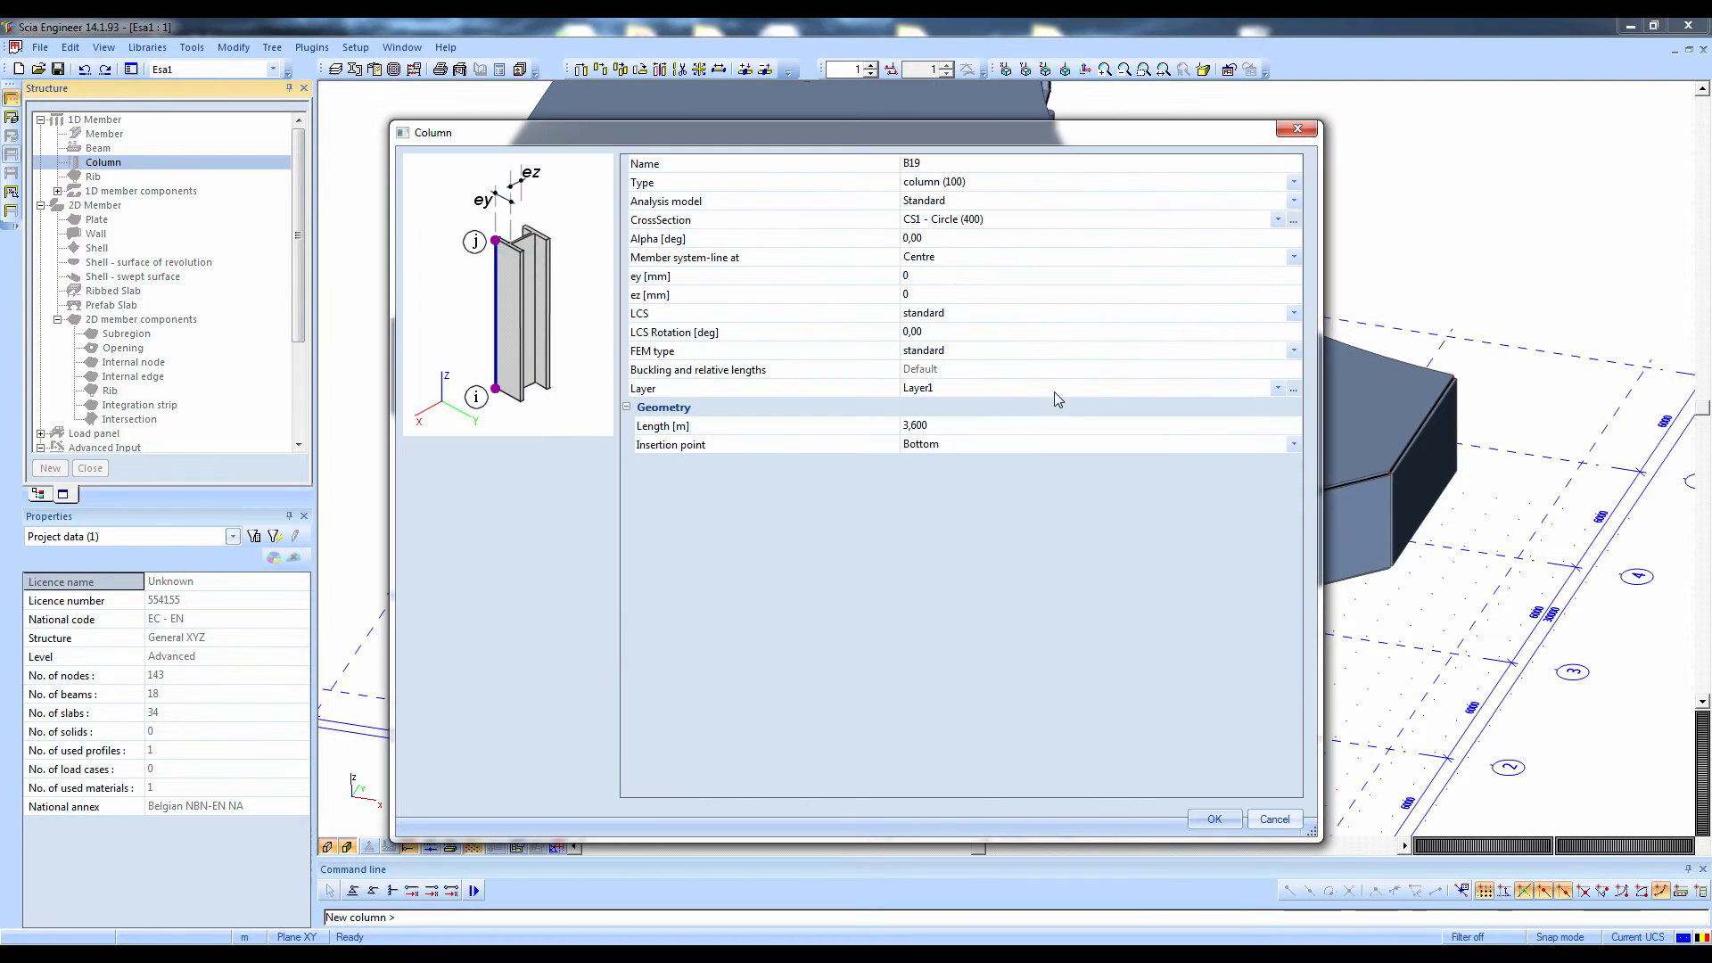
left_click(952, 428)
left_click(951, 426)
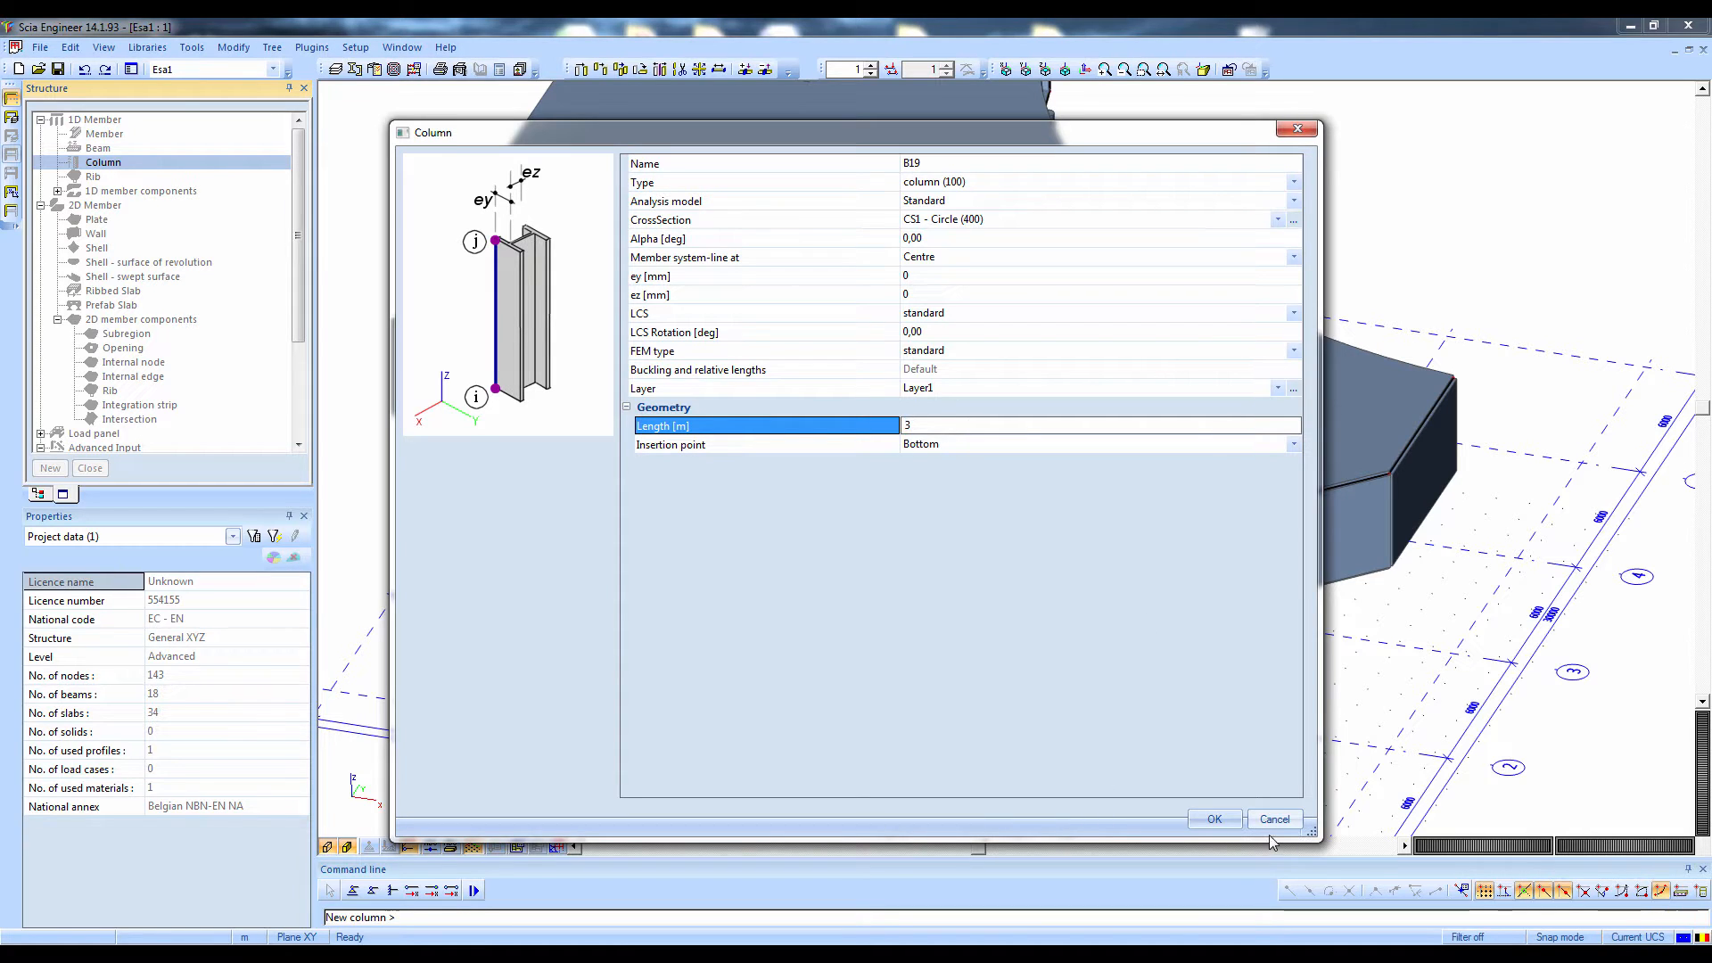
type("3")
left_click(1214, 818)
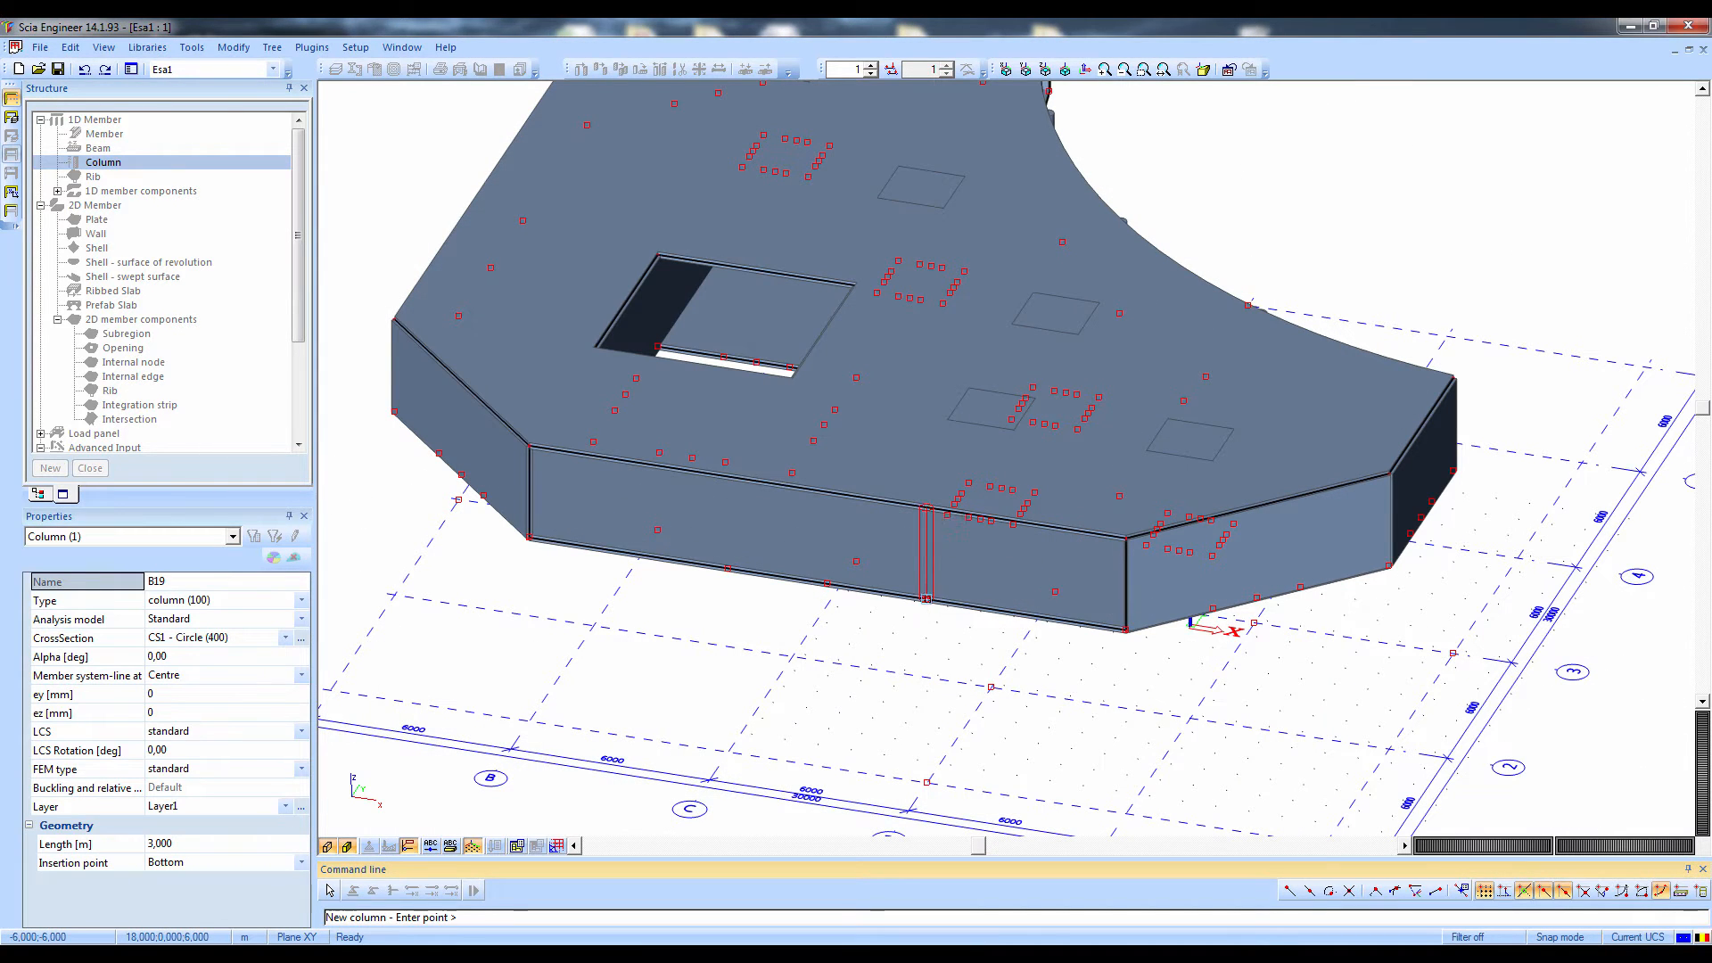
left_click(726, 571)
key("Escape")
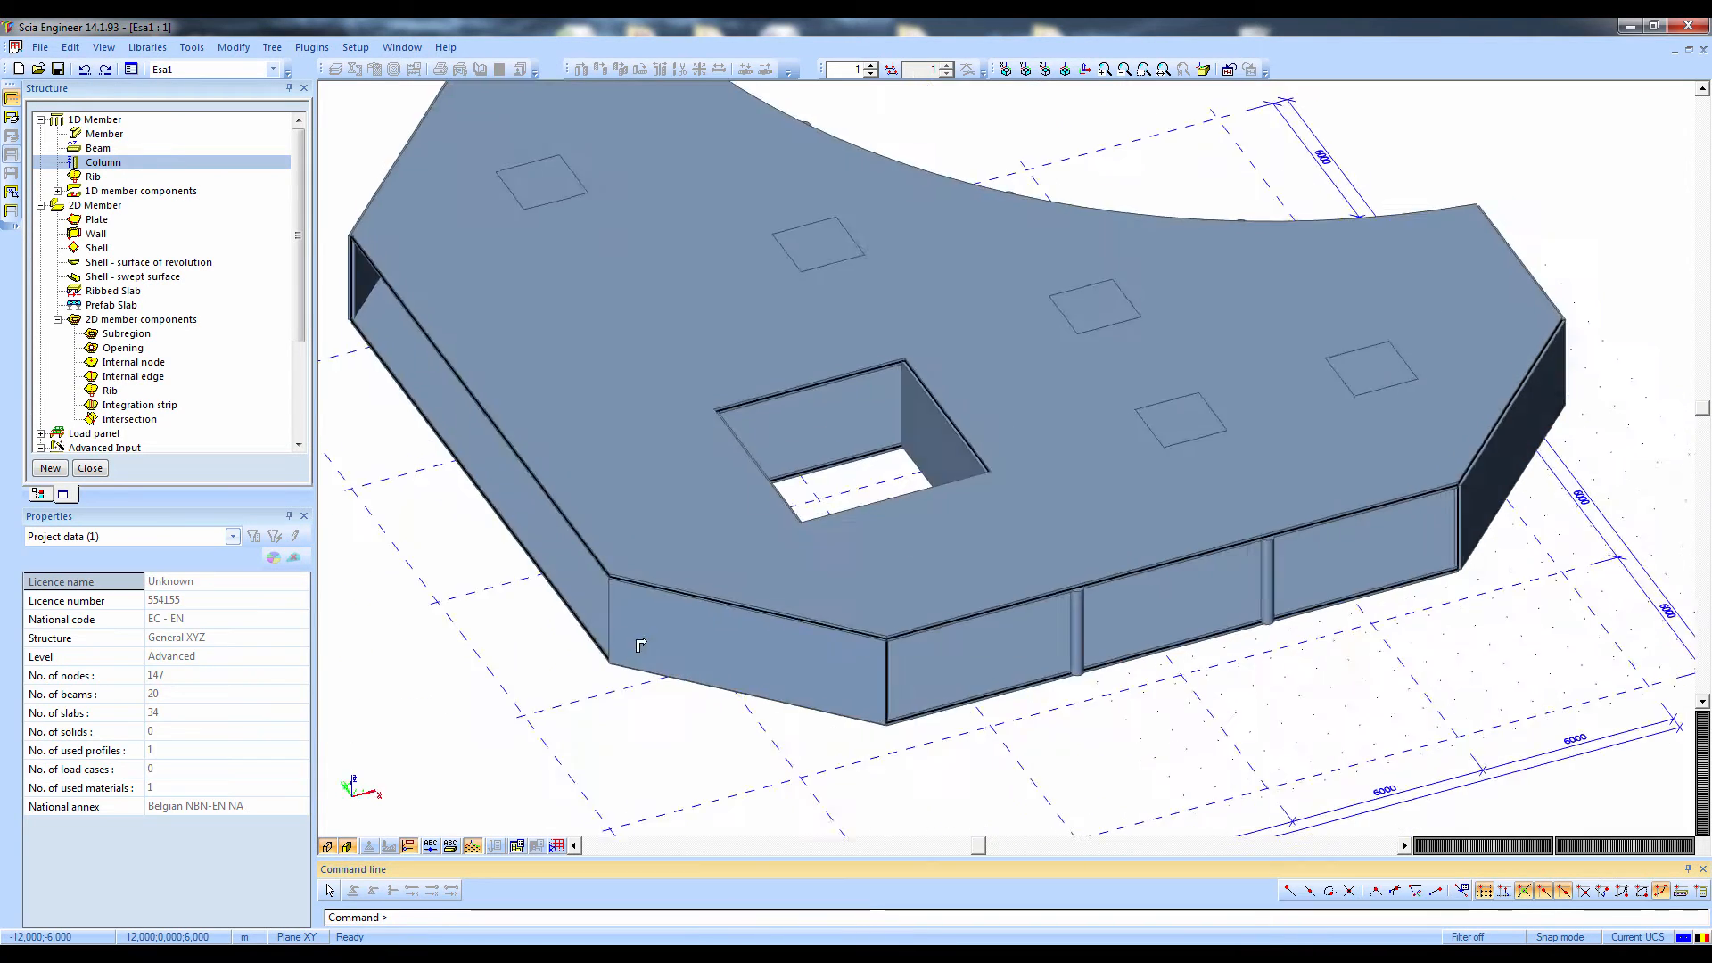
right_click_drag(640, 645, 691, 629, "ctrl")
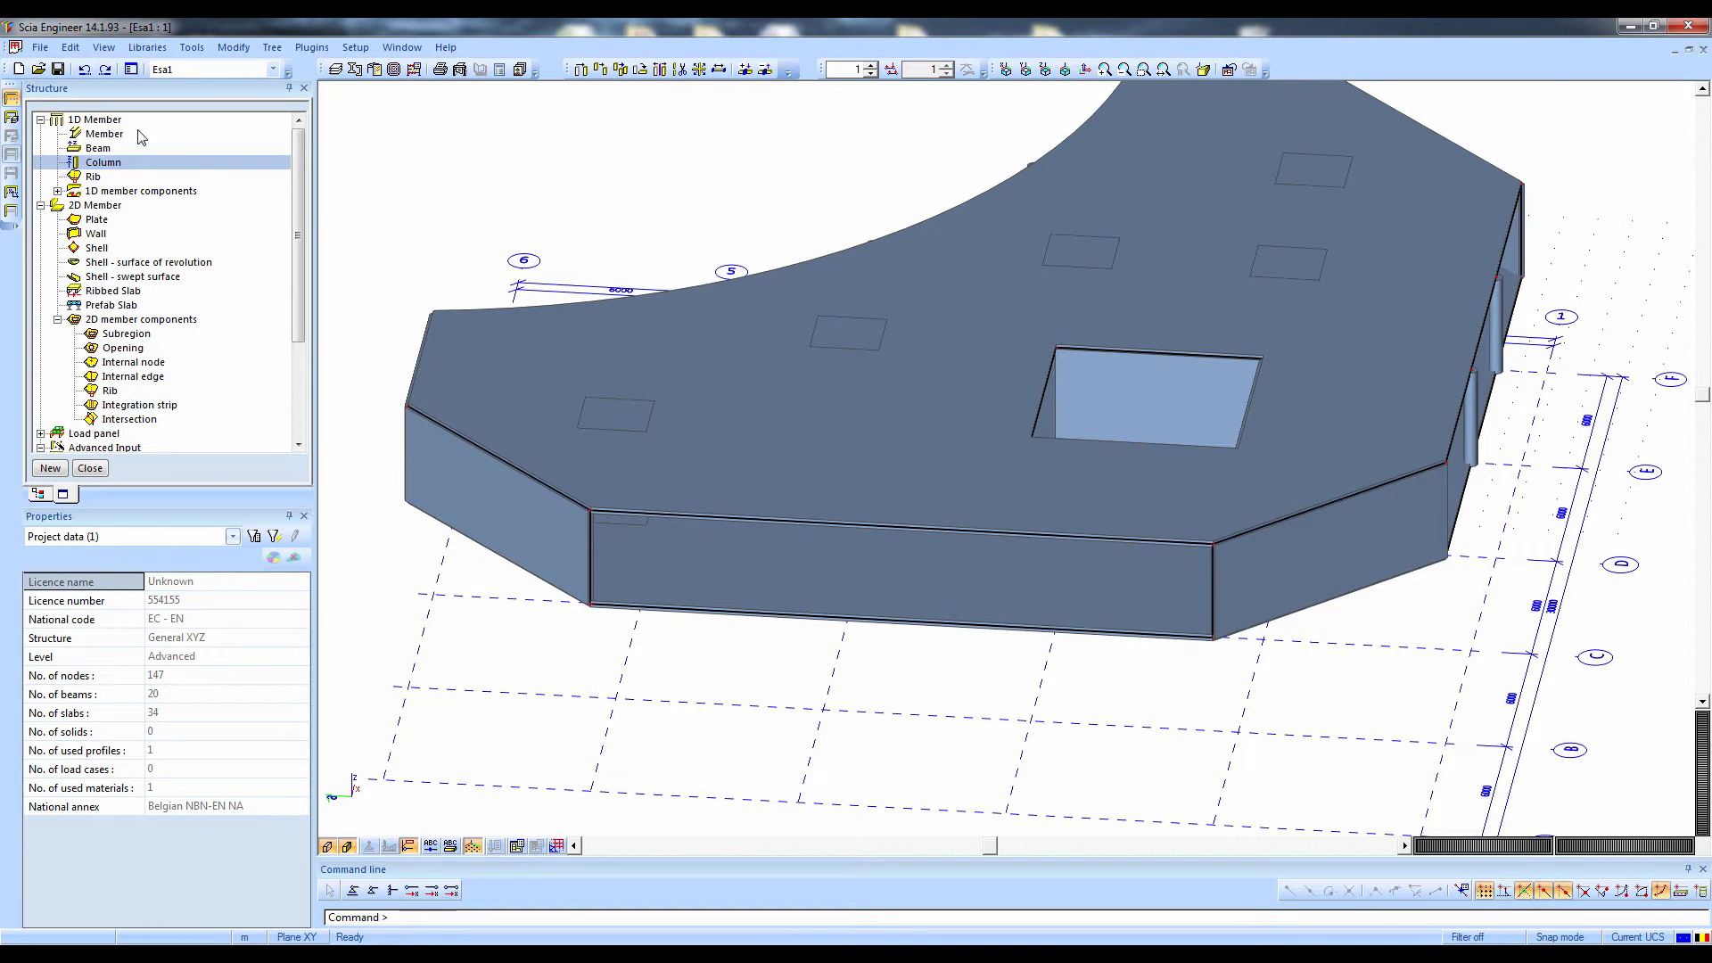
Start a new beam and add a concrete Rectangle cross-section to the project
left_click(100, 150)
double_click(98, 148)
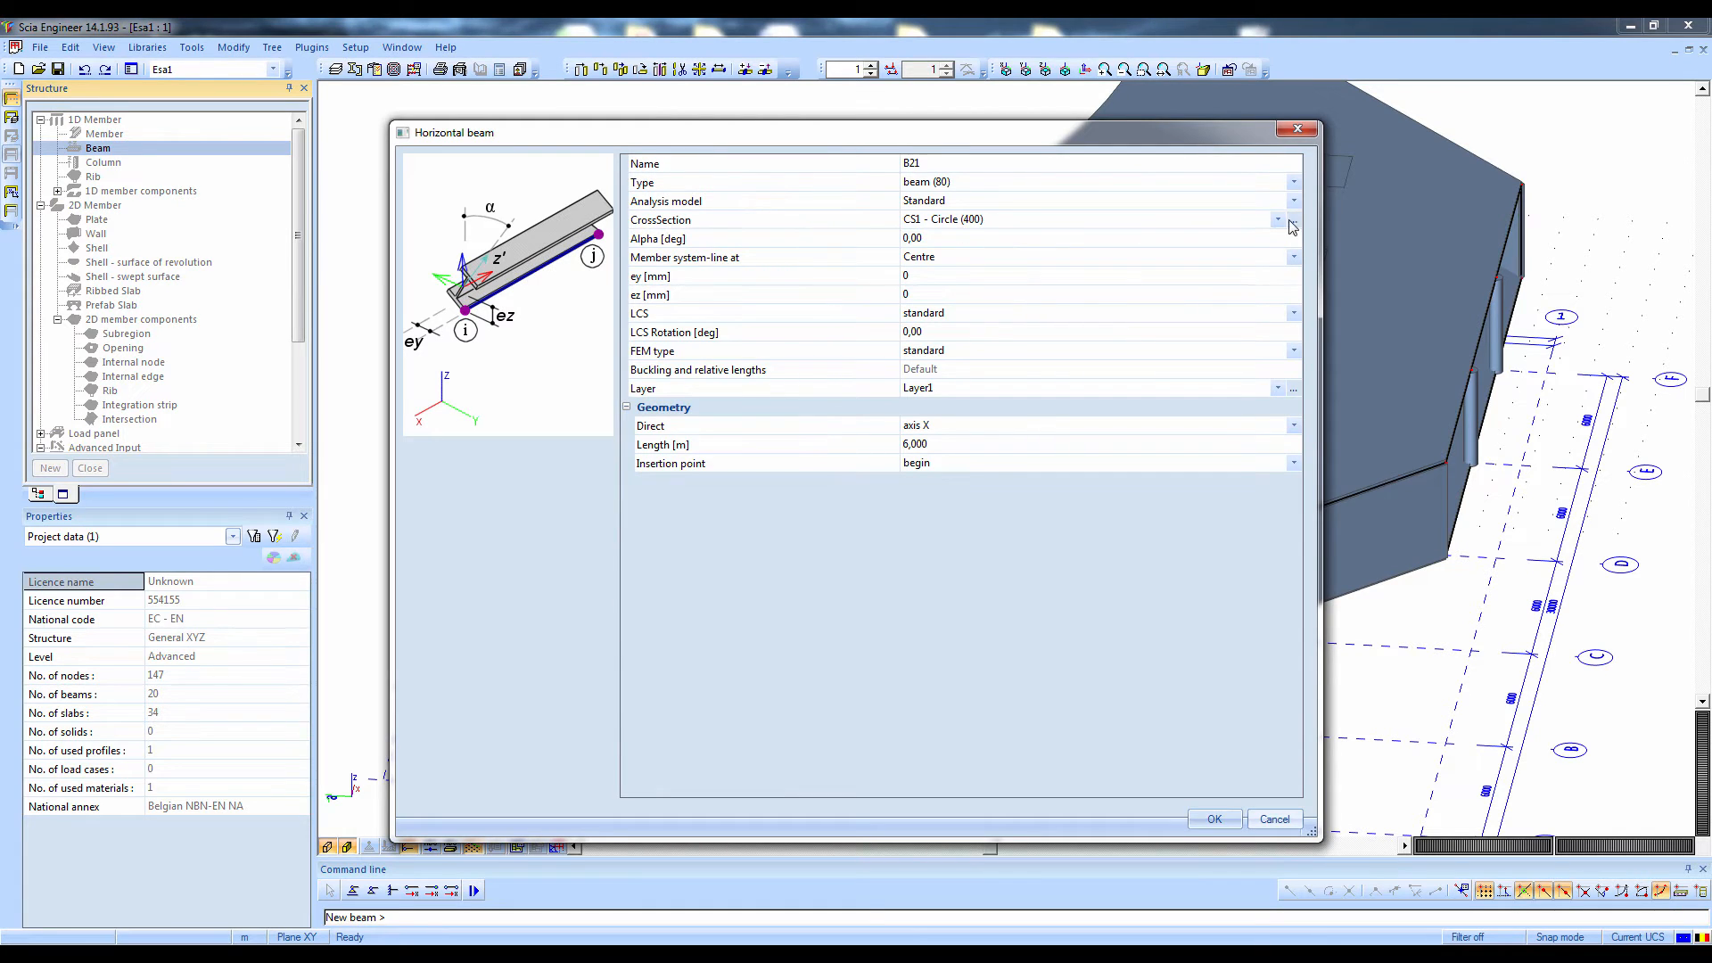
left_click(1293, 222)
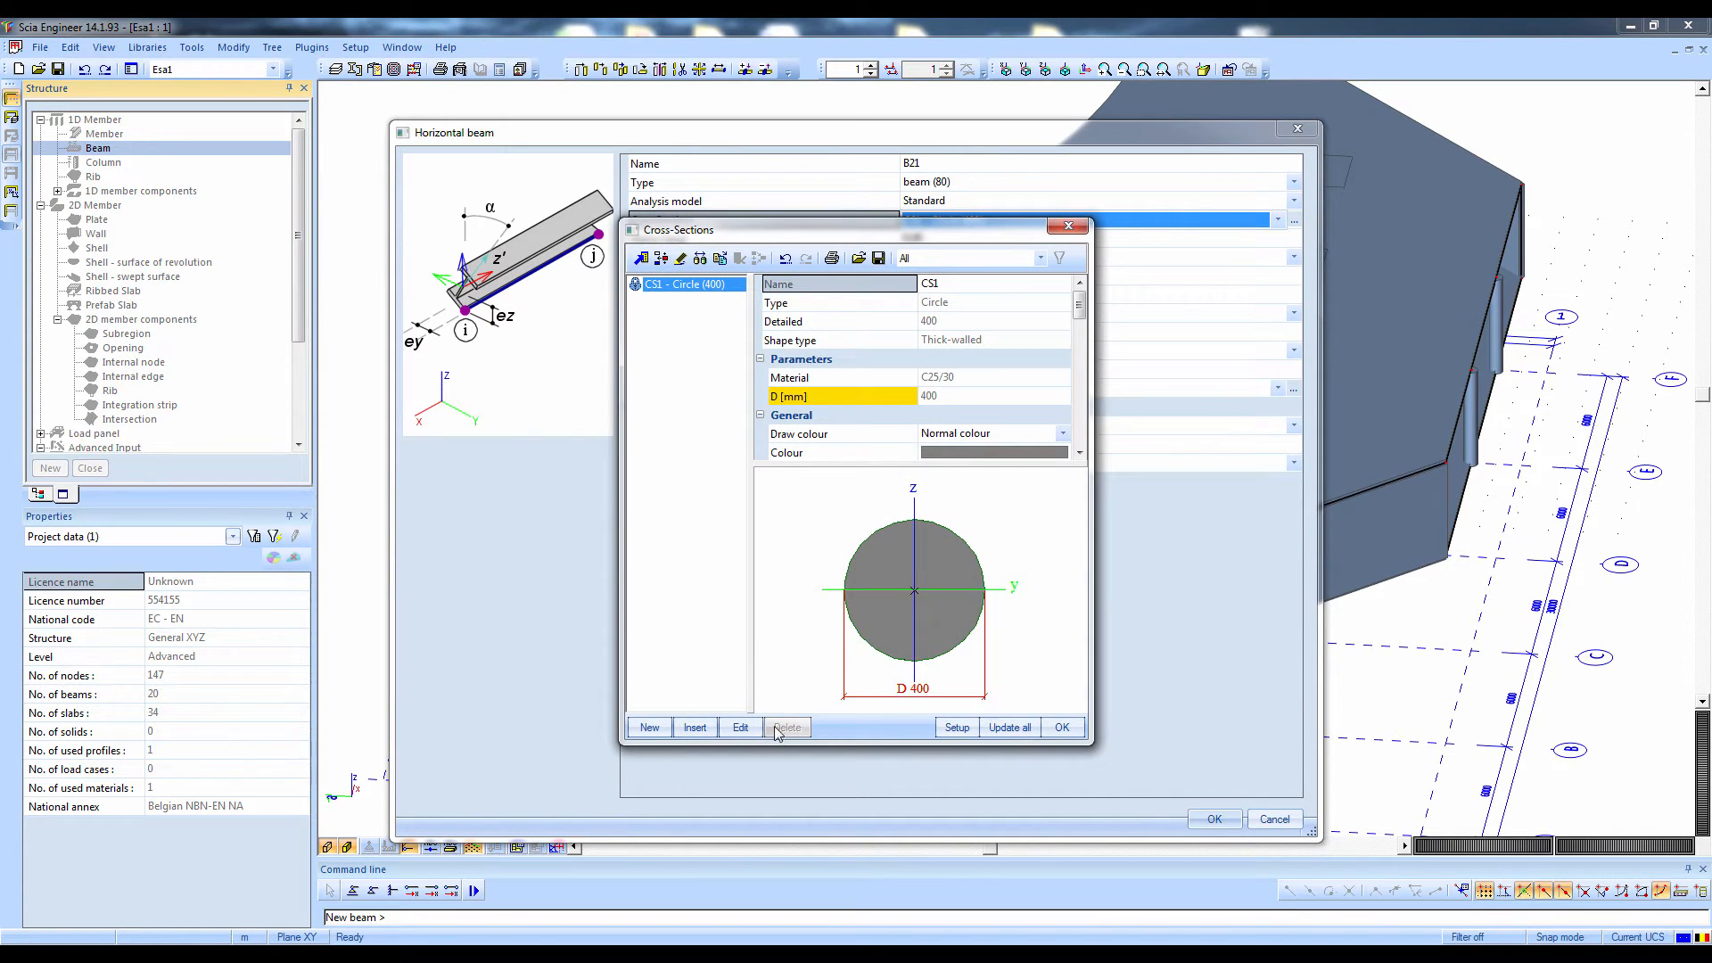
left_click(649, 727)
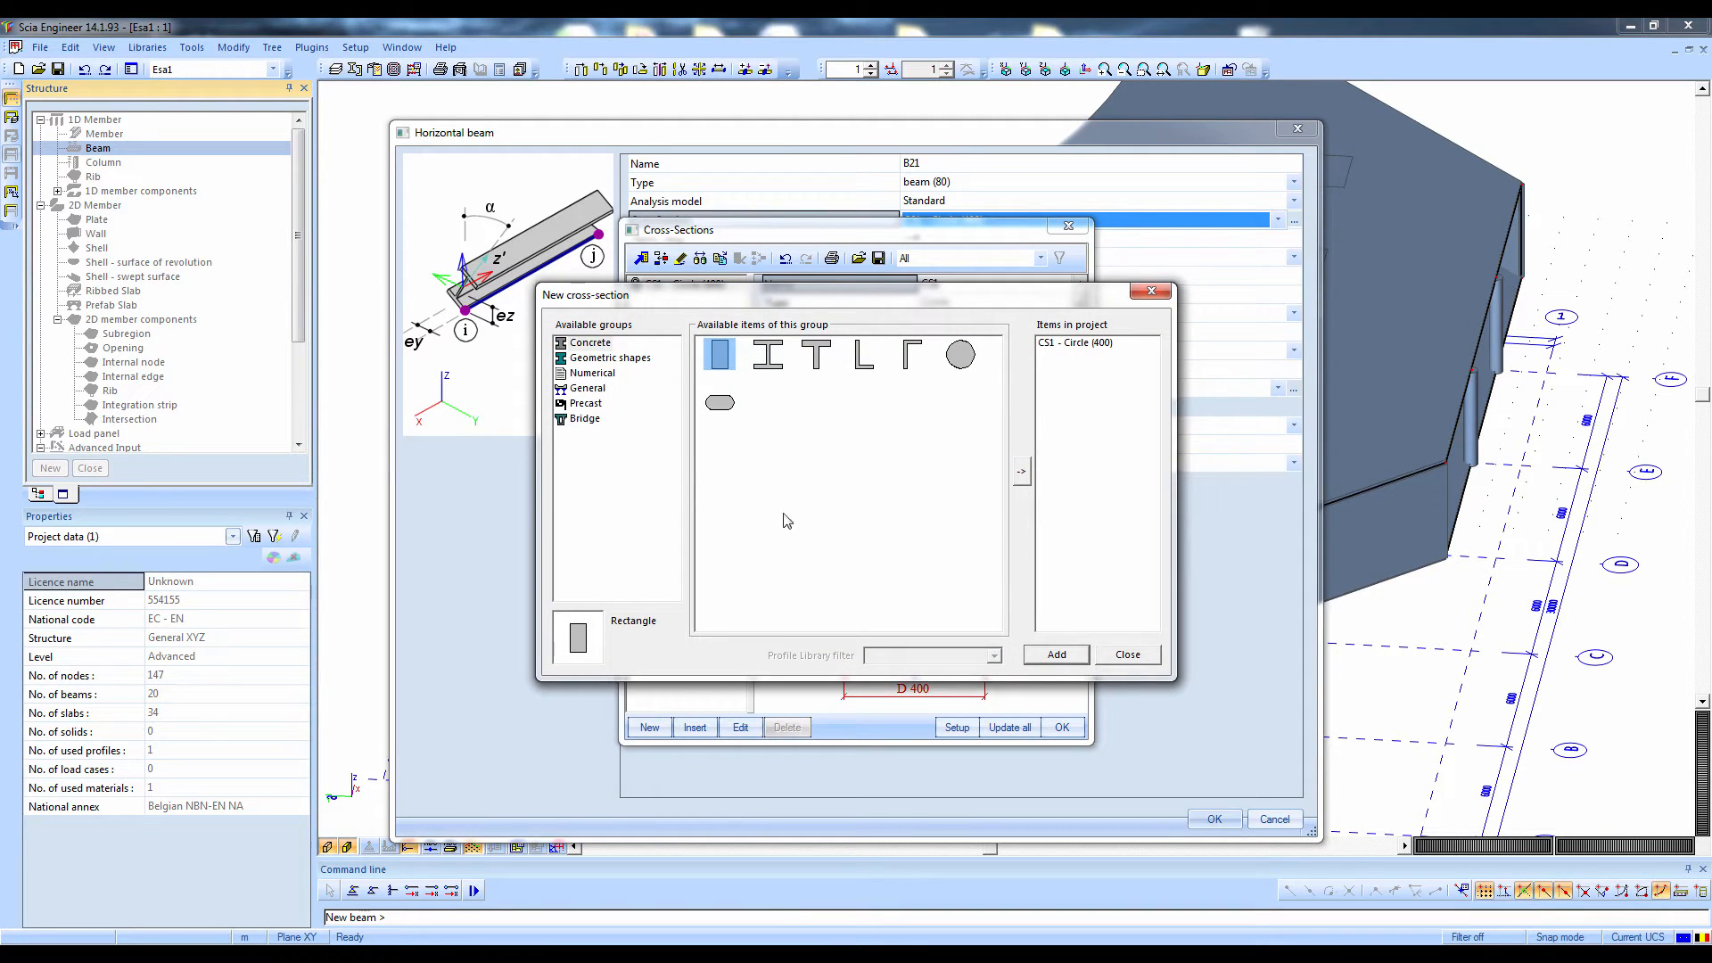
left_click(1053, 660)
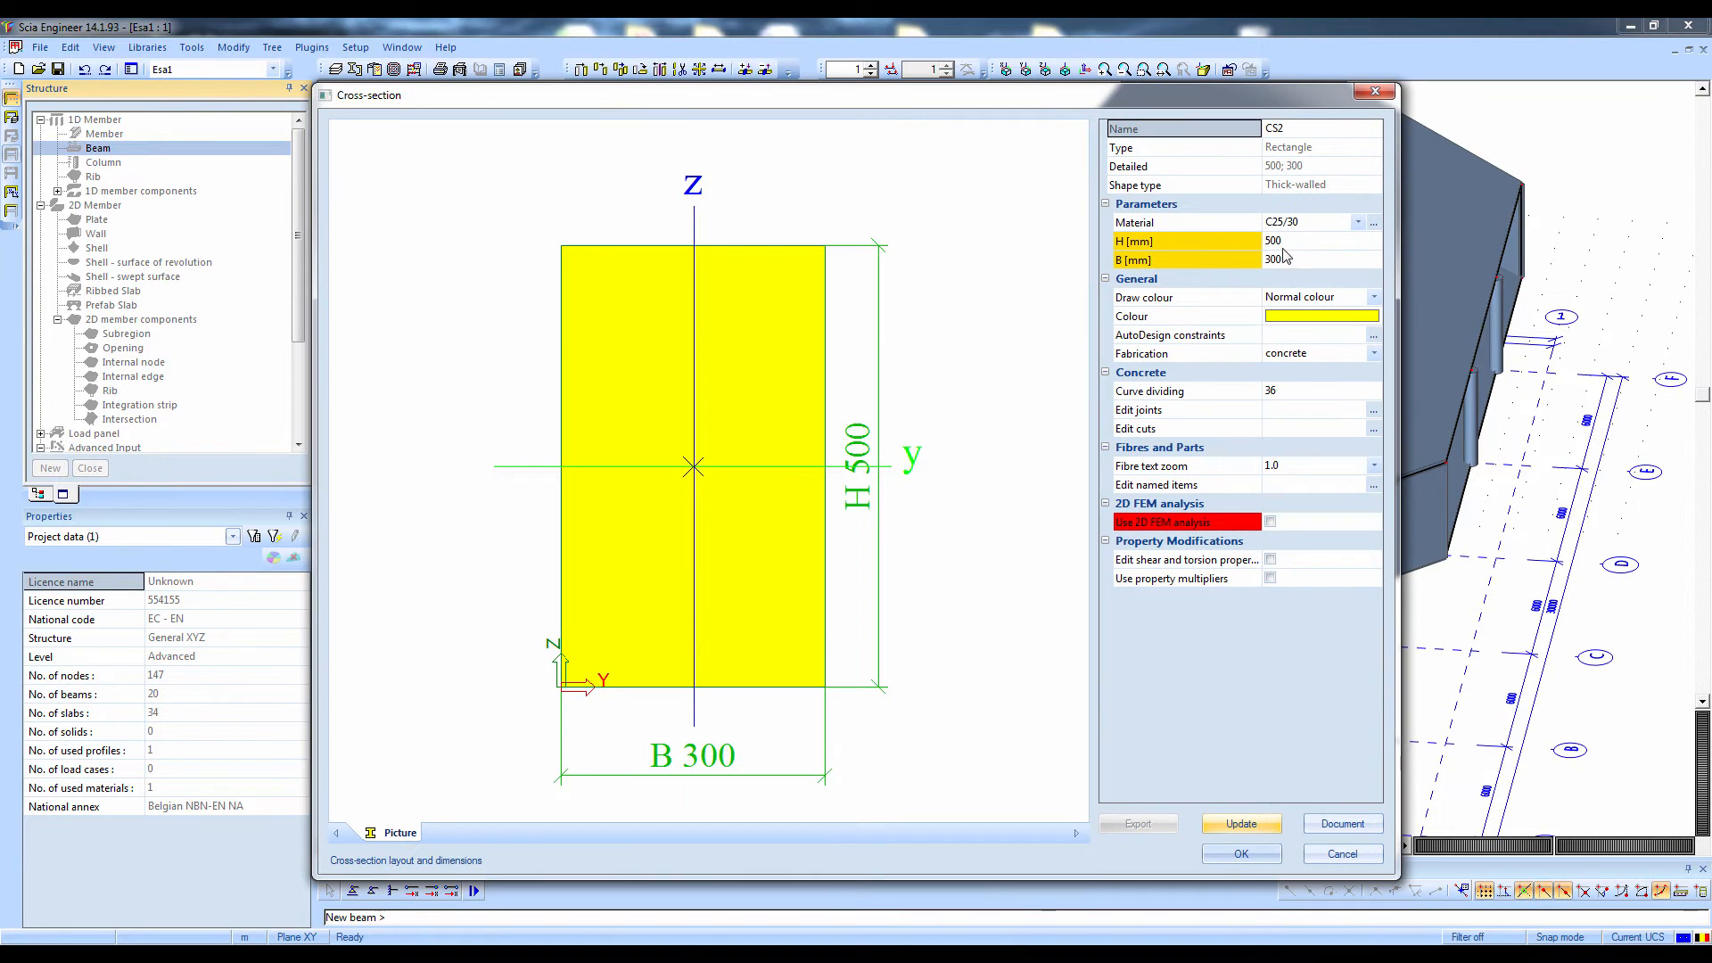
Set the rectangular section's height to 400 mm and material to C35/45, and assign it to the beam
left_click(1283, 243)
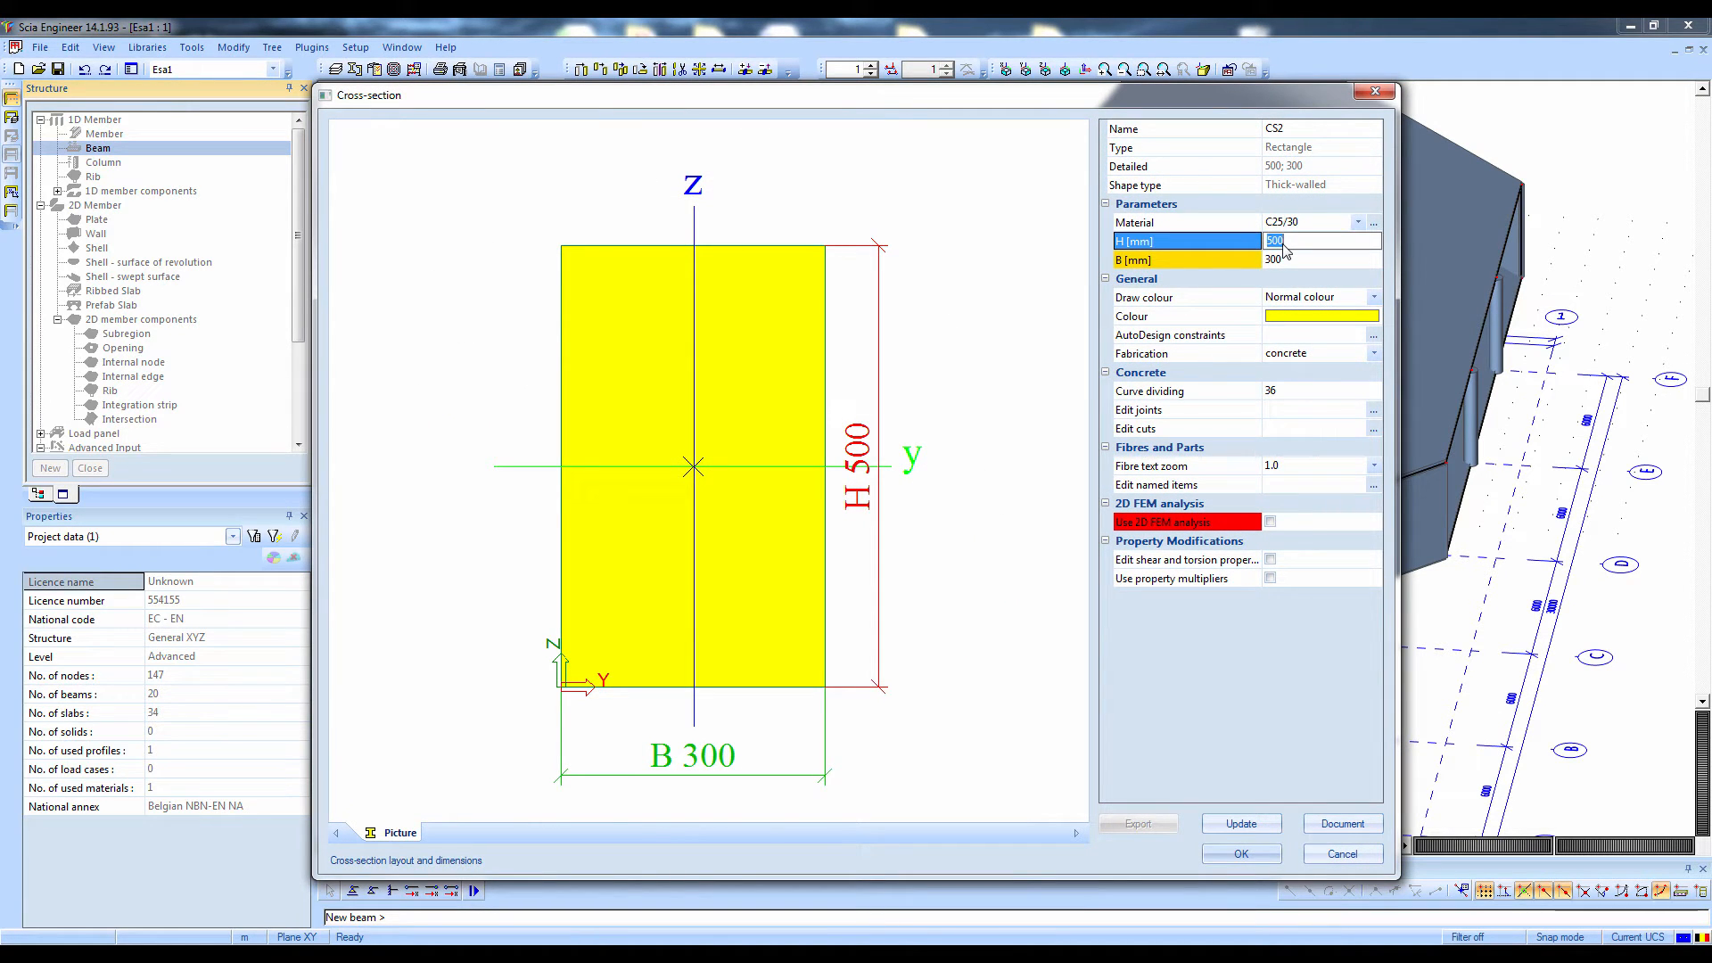
type("4")
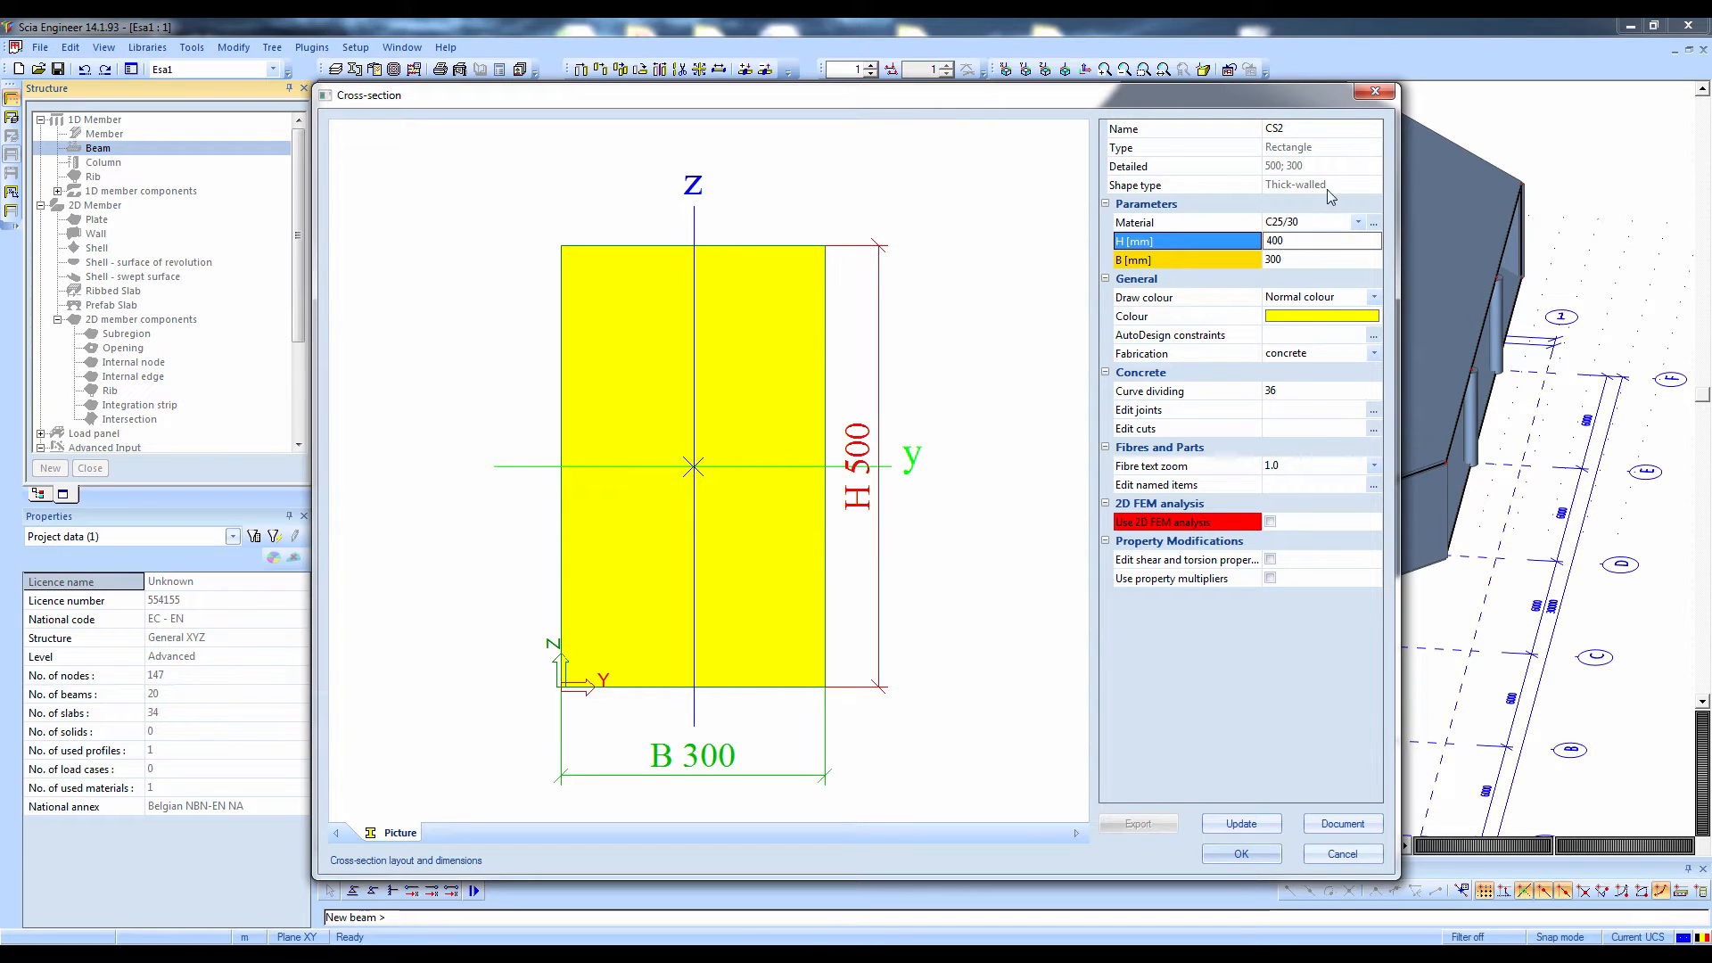
type("00")
left_click(1303, 226)
left_click(1300, 243)
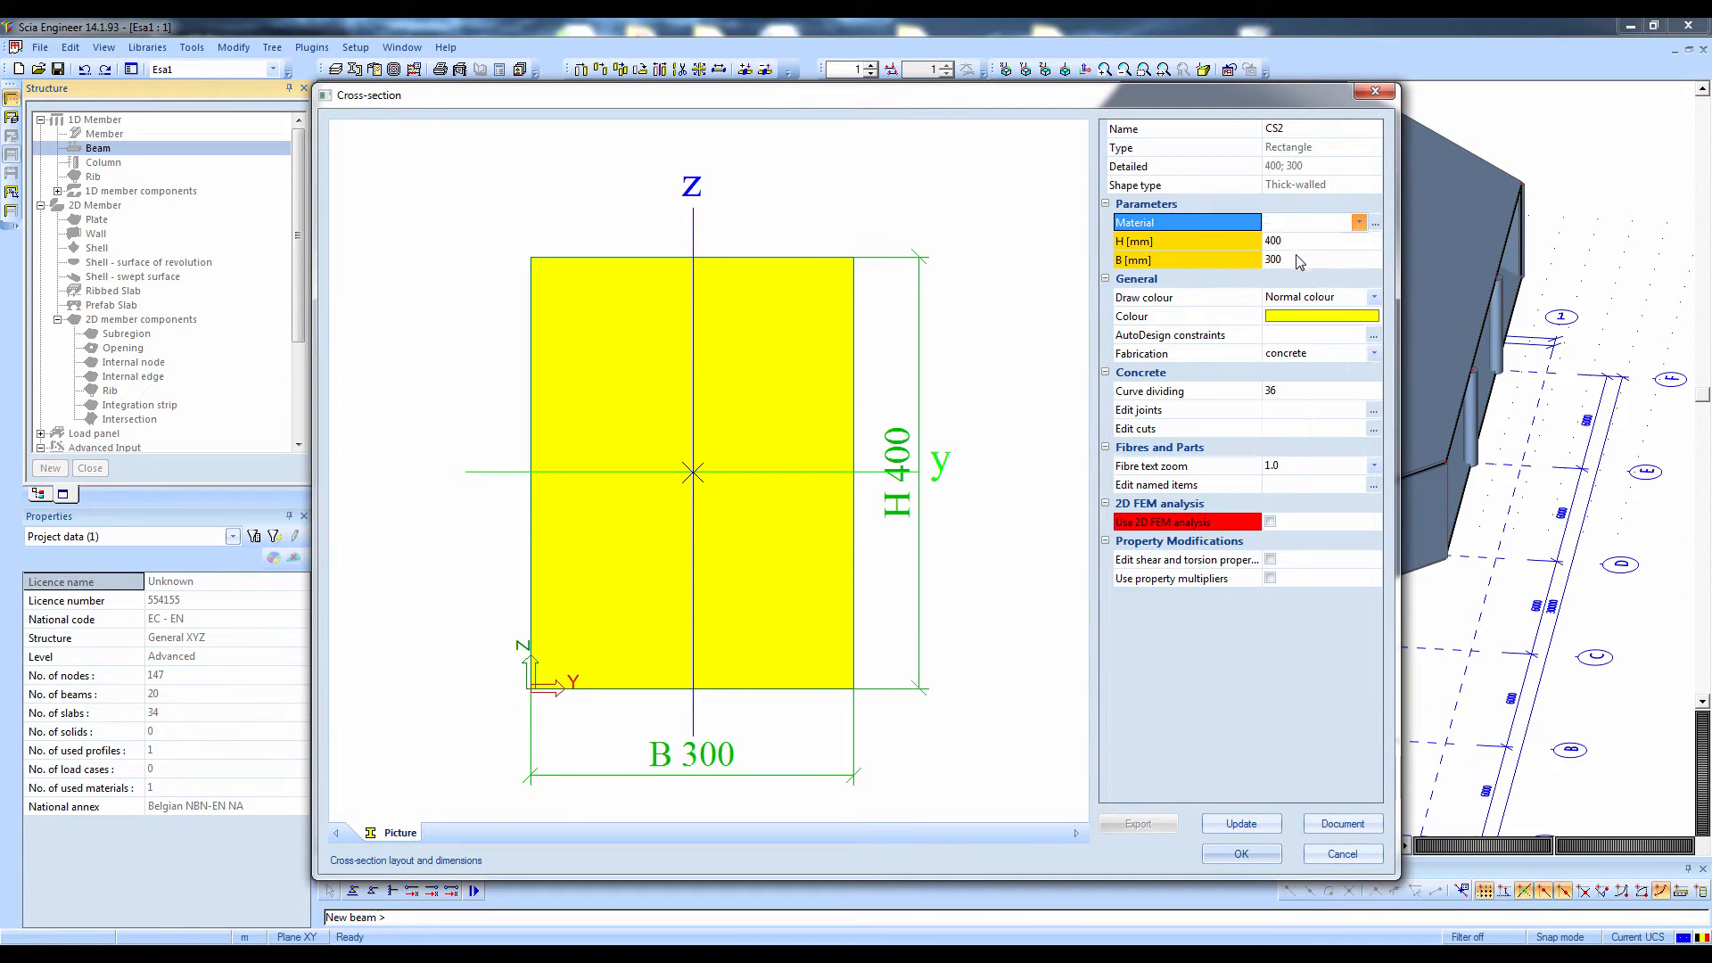
left_click(1300, 225)
left_click(1297, 258)
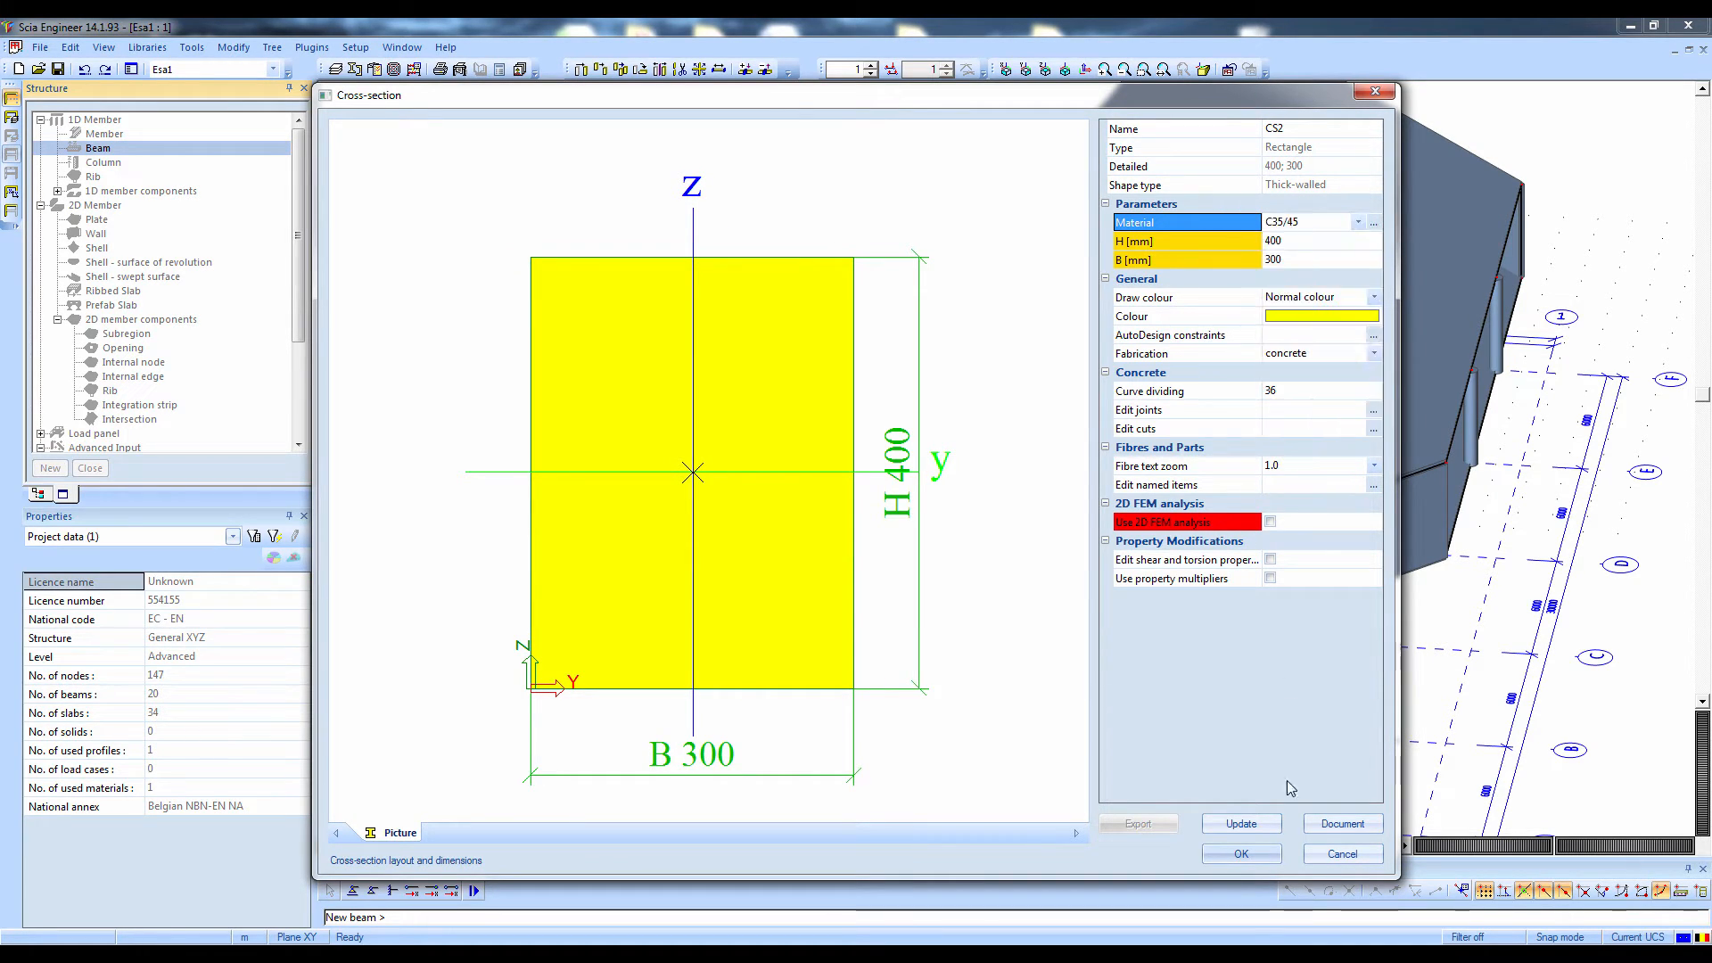
left_click(1249, 832)
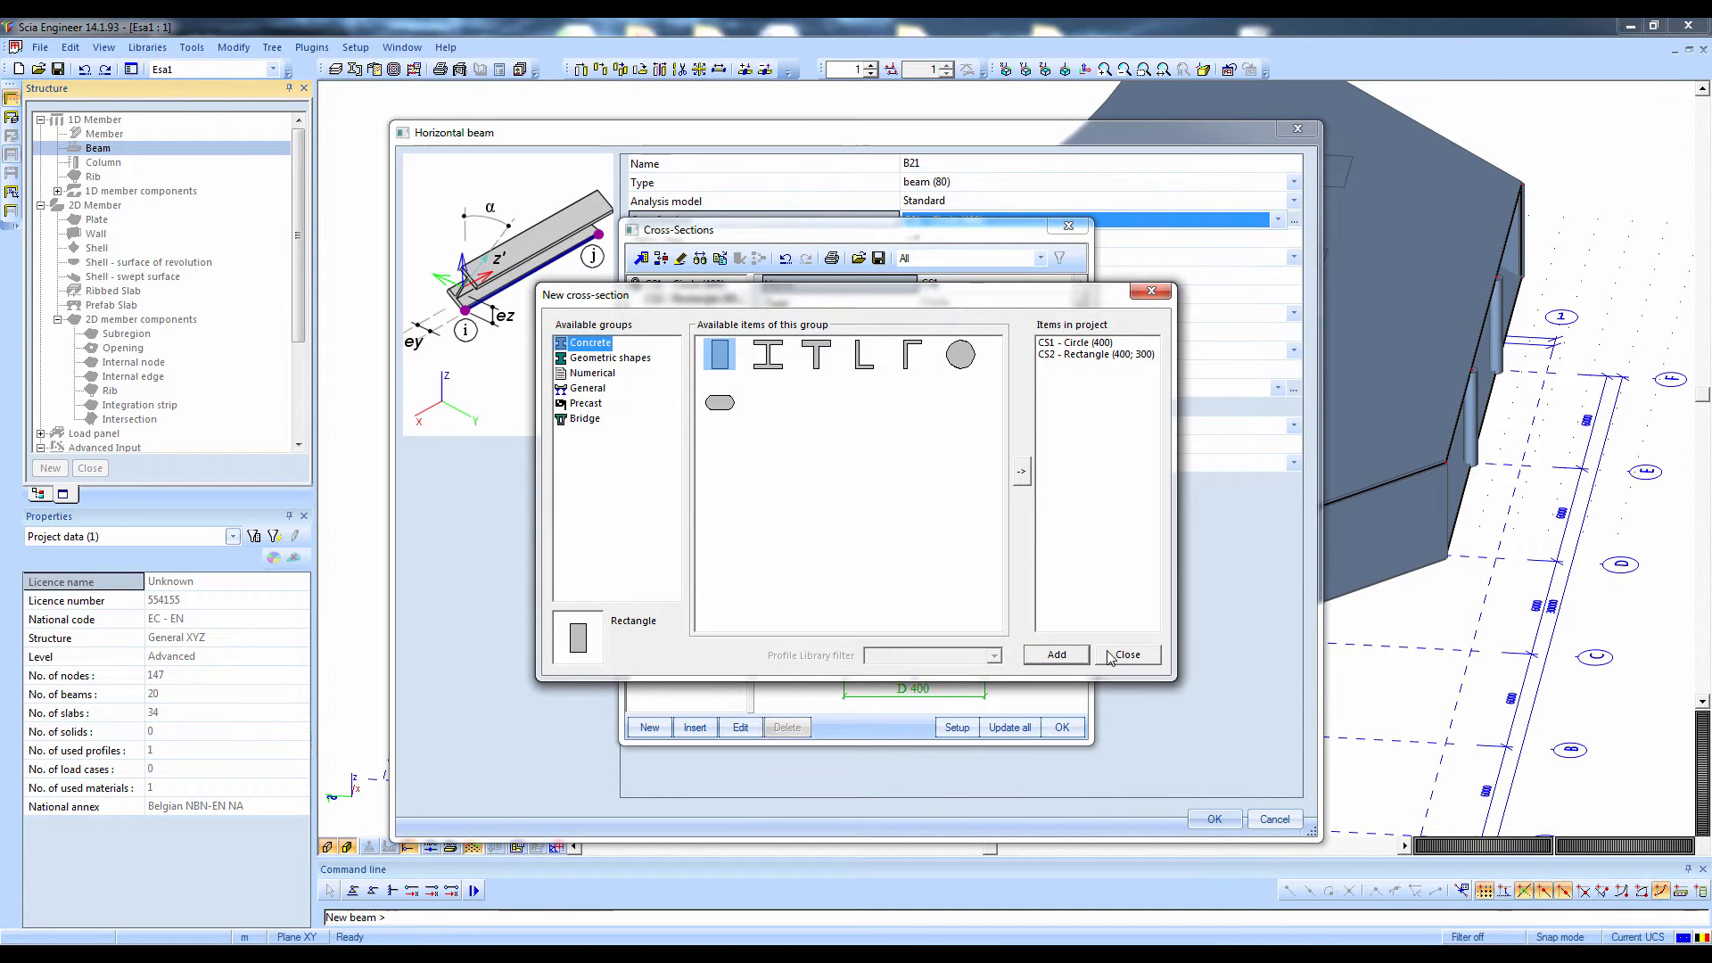
left_click(1061, 727)
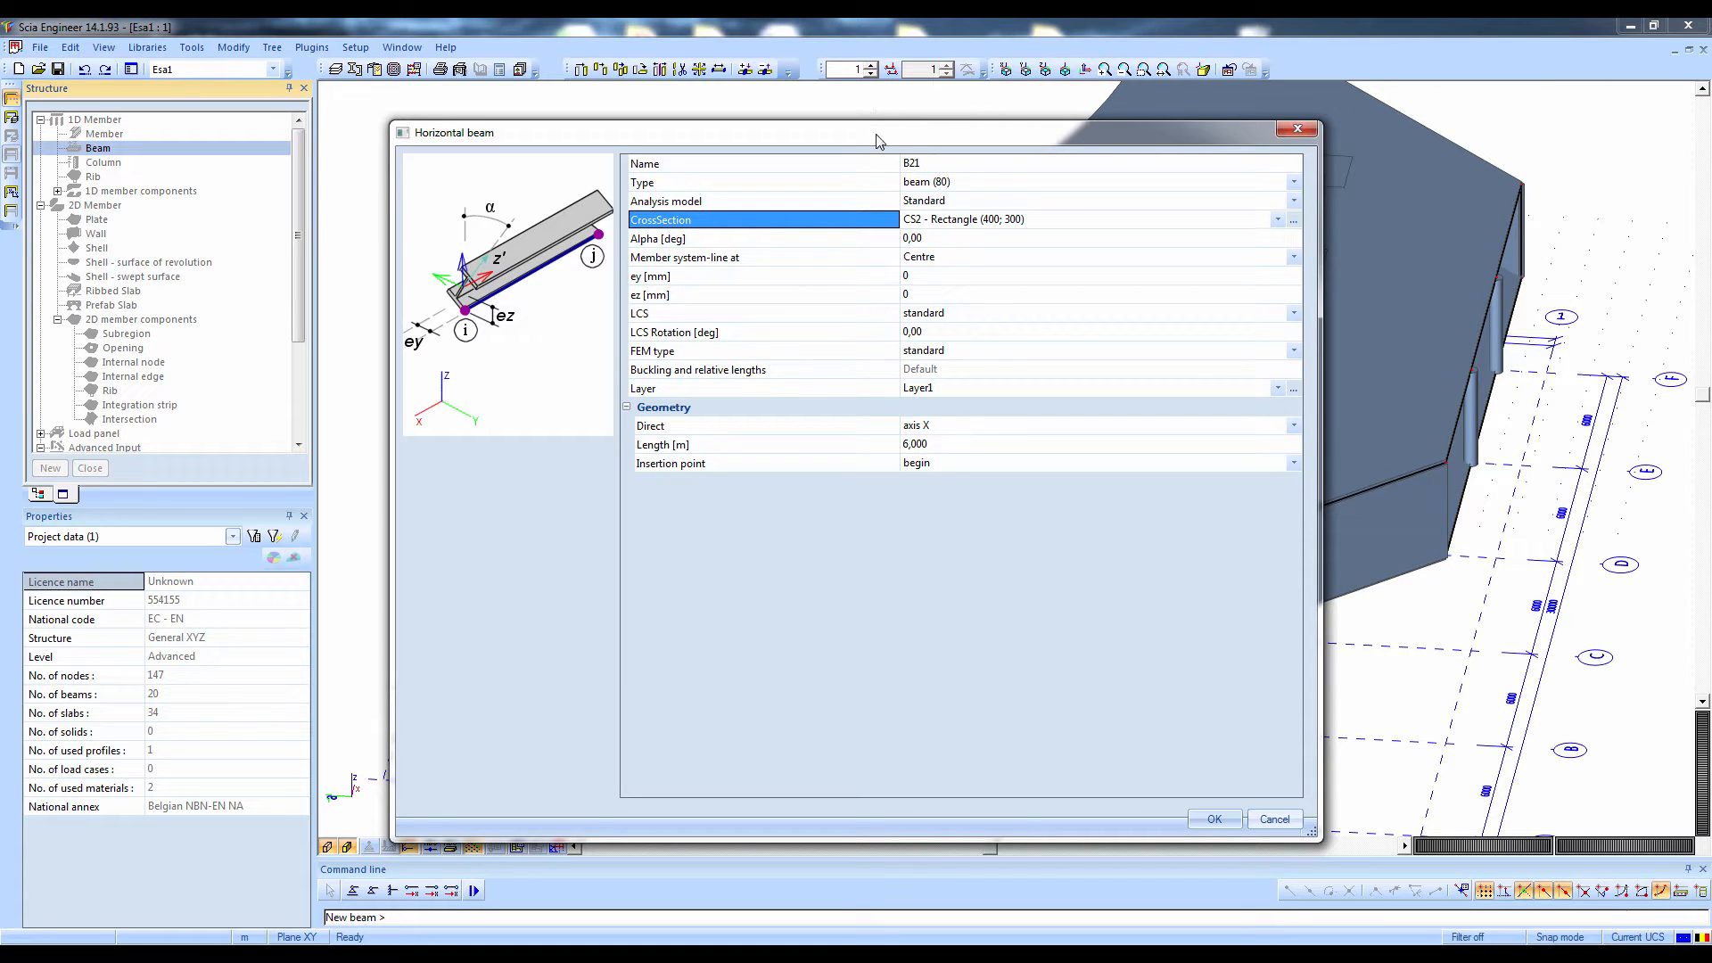
Place an 18 m beam directed along axis Y from the corner node of the top plate's open straight edge
left_click_drag(879, 143, 1126, 136)
left_click(1139, 439)
type("18")
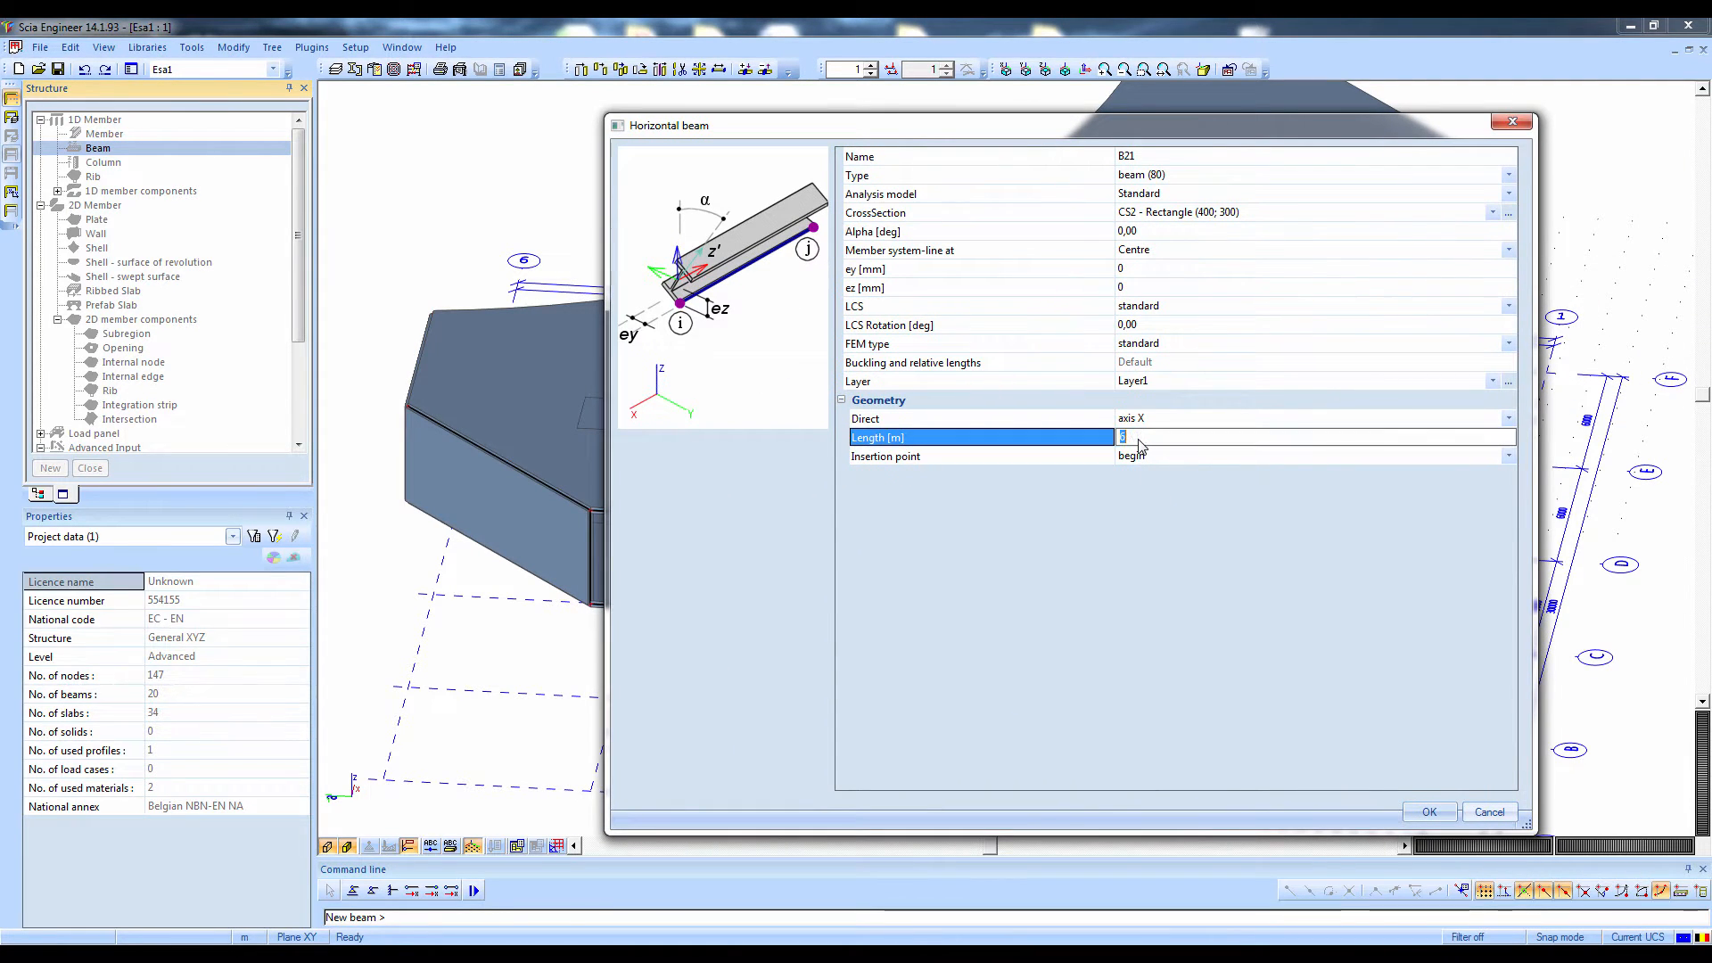
left_click(1142, 424)
left_click(1144, 425)
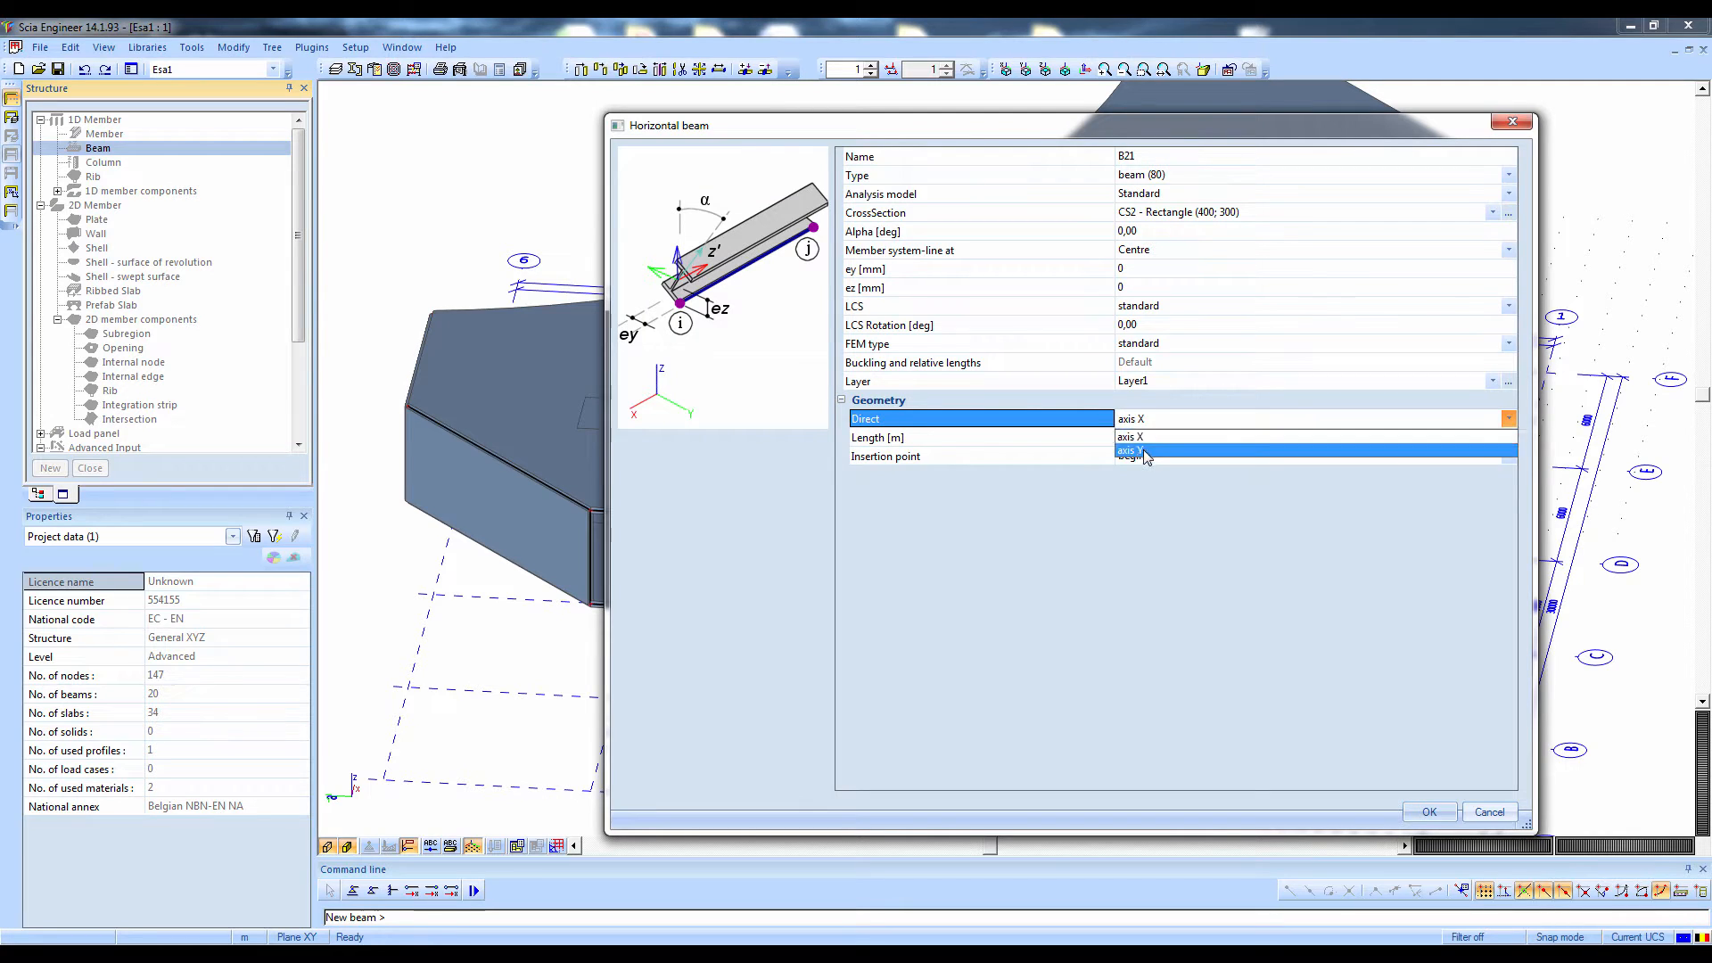
left_click(1141, 450)
left_click(1429, 811)
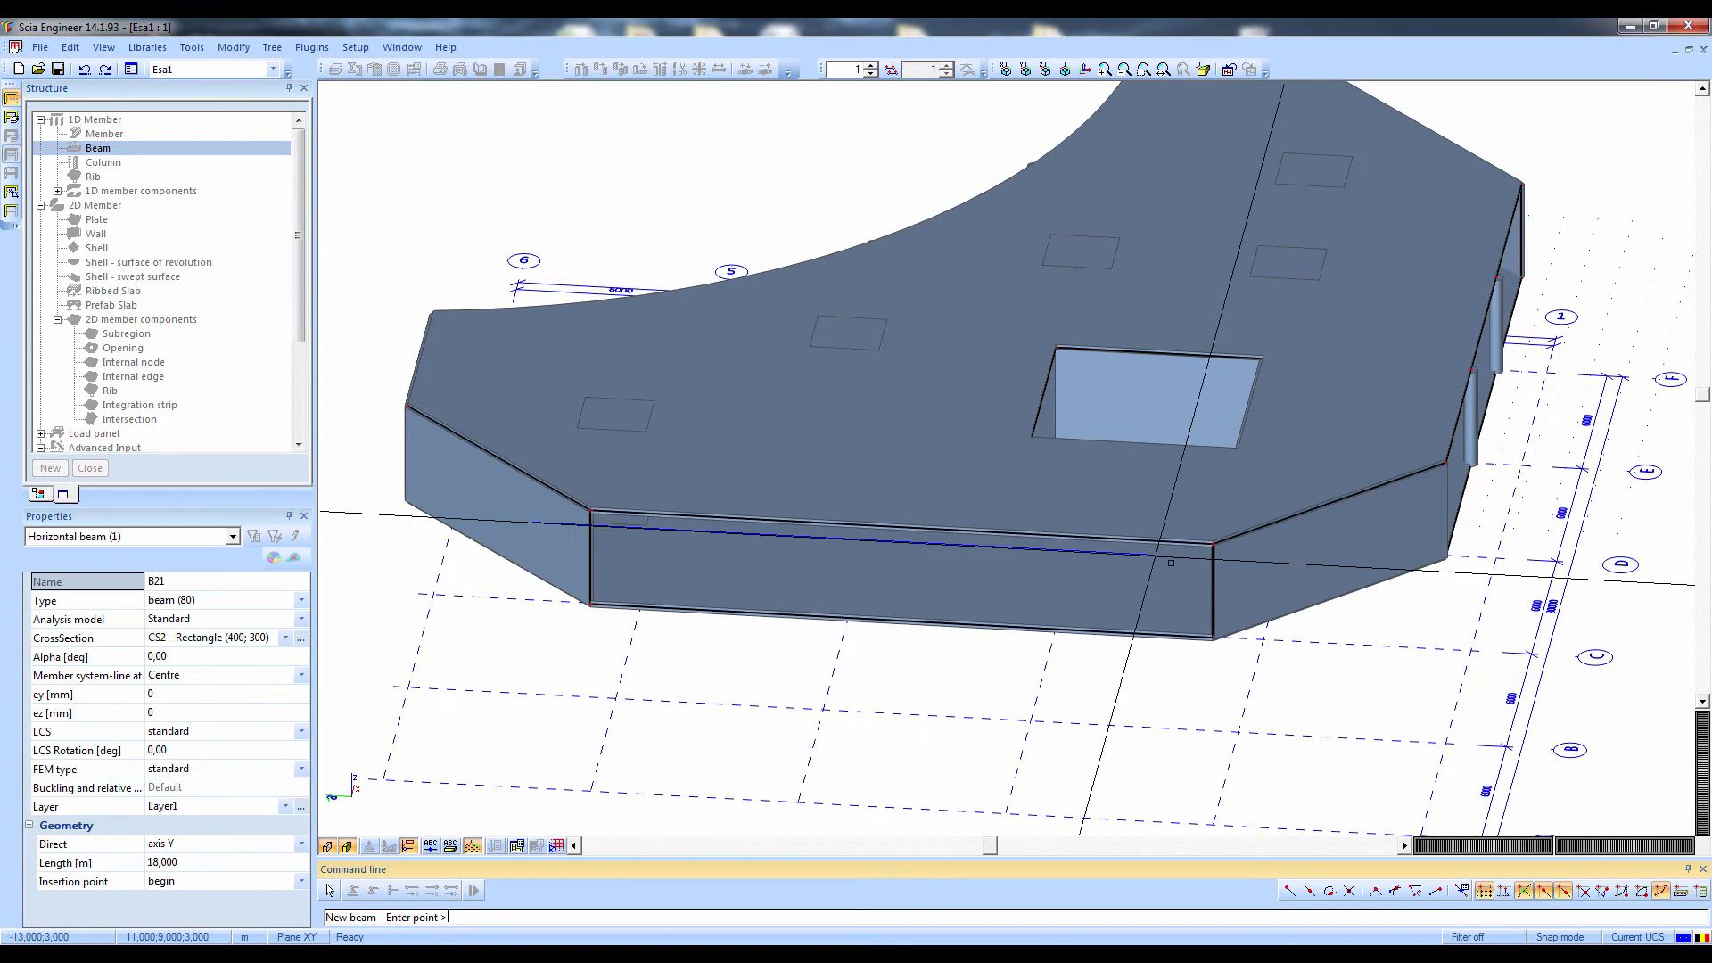
left_click(1213, 542)
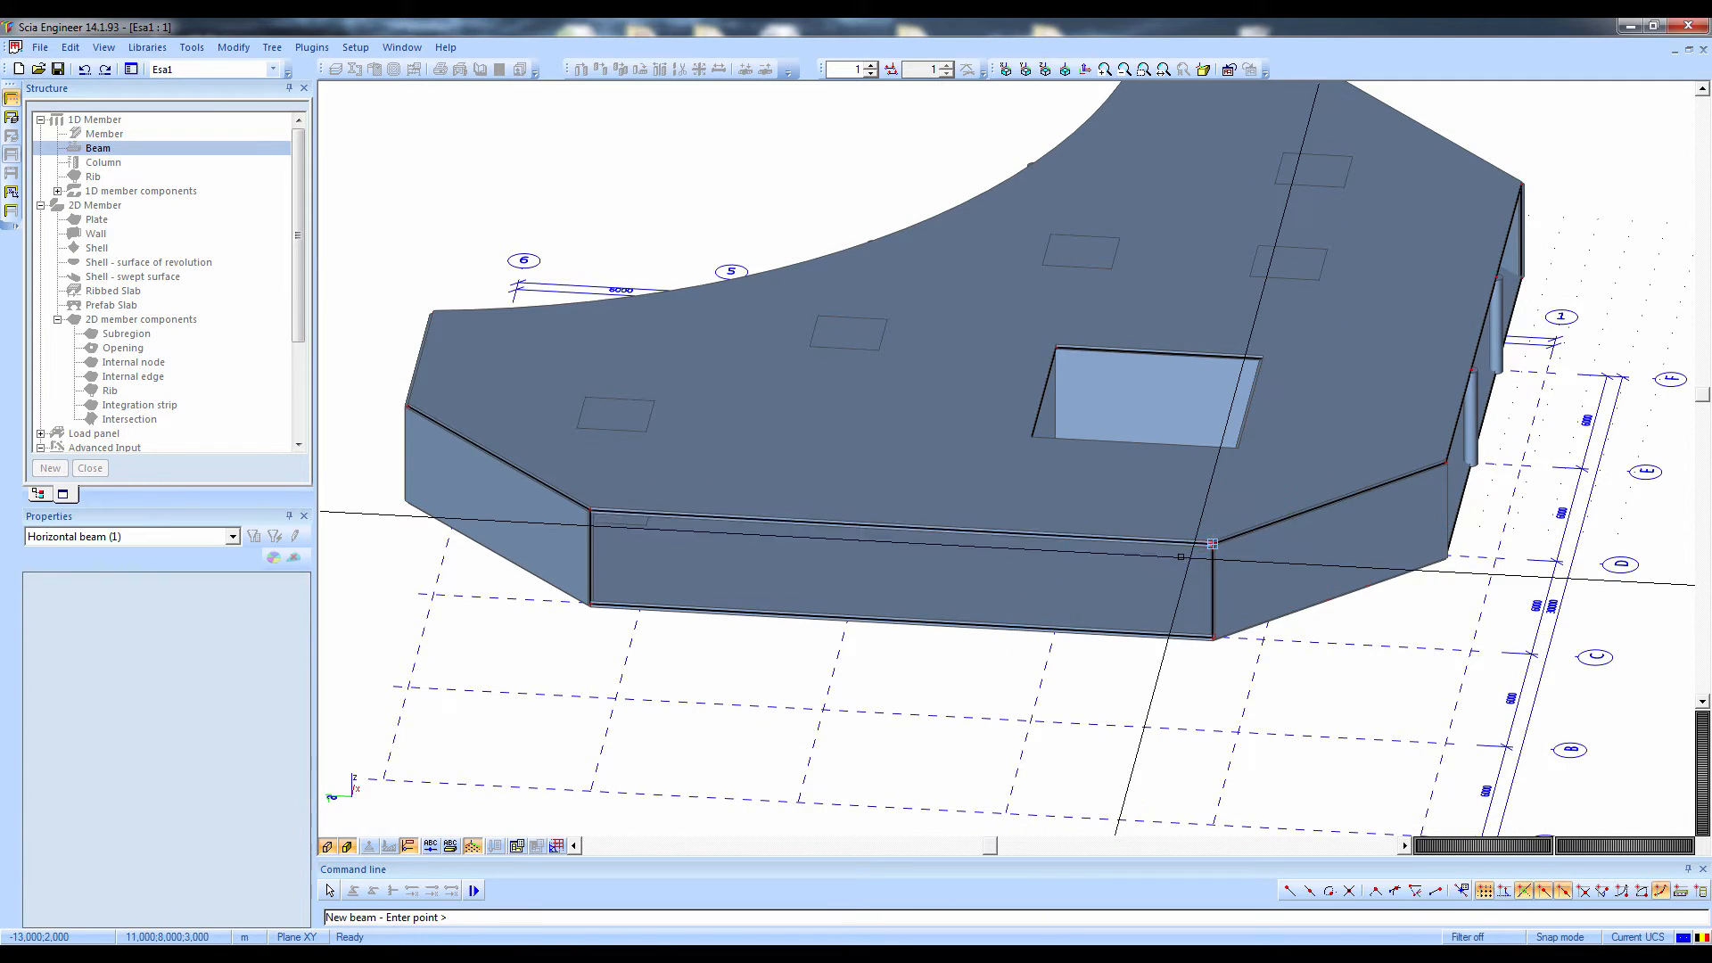
key("Escape")
Inspect the new beam along the top plate's edge and turn off the activity filter to show the whole structure
scroll(1152, 598, "up", 3)
right_click_drag(1108, 594, 1073, 586, "ctrl")
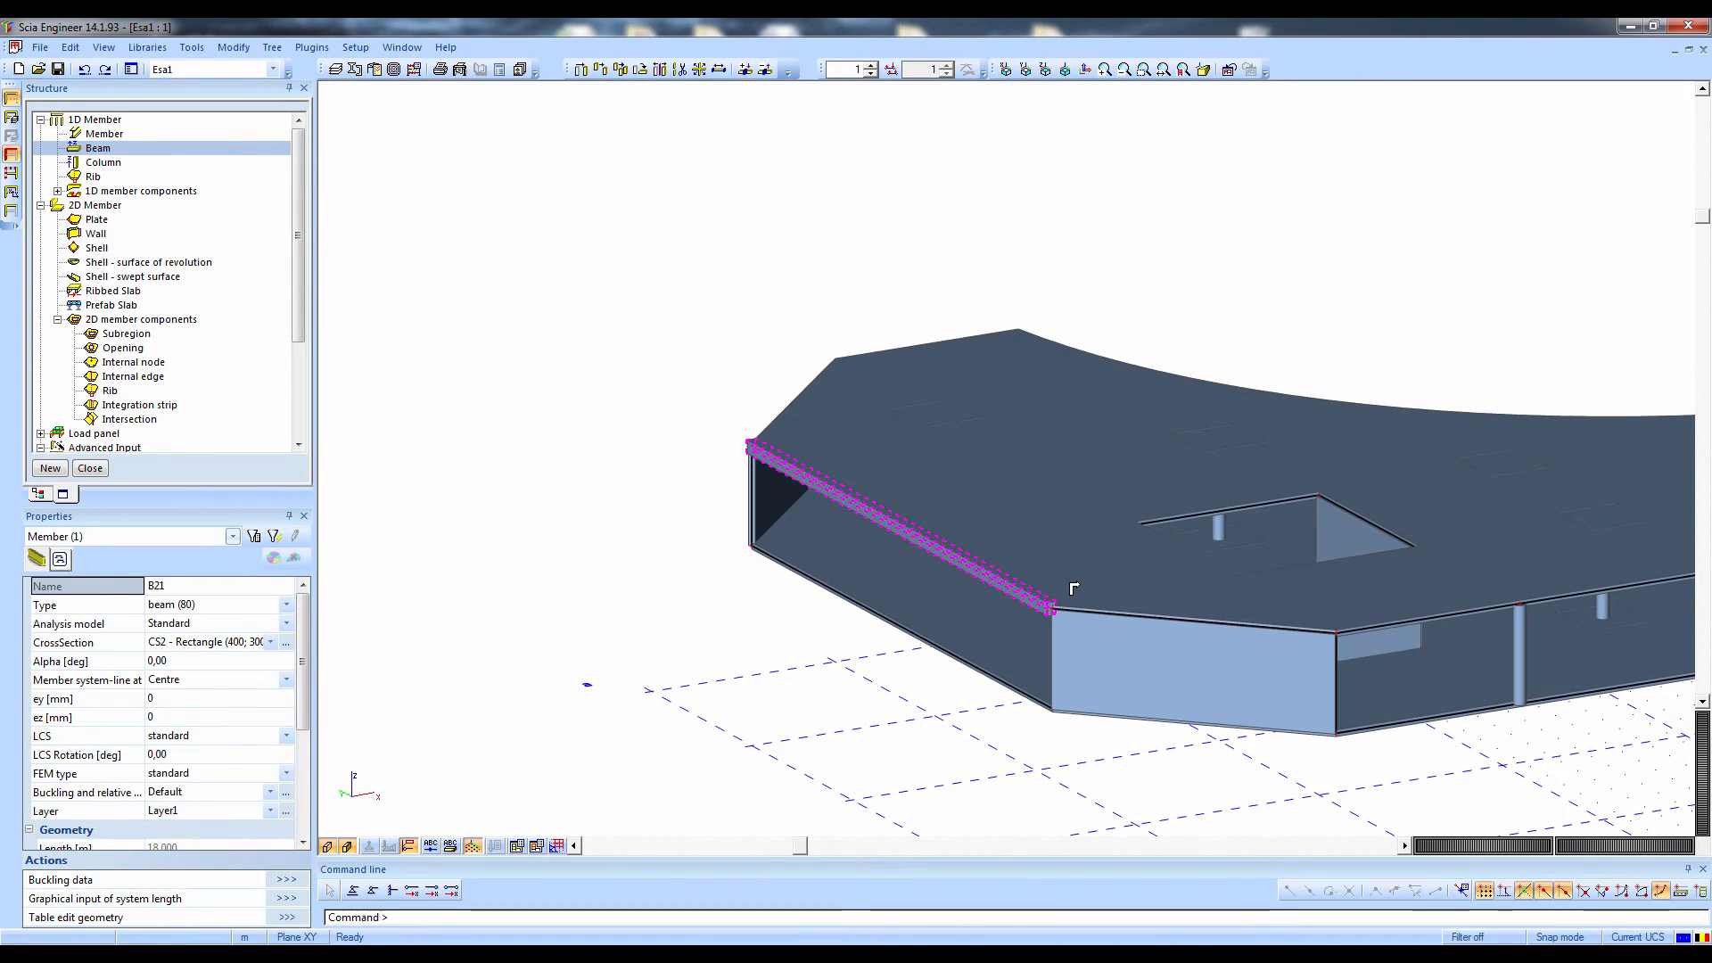
scroll(1065, 584, "up", 3)
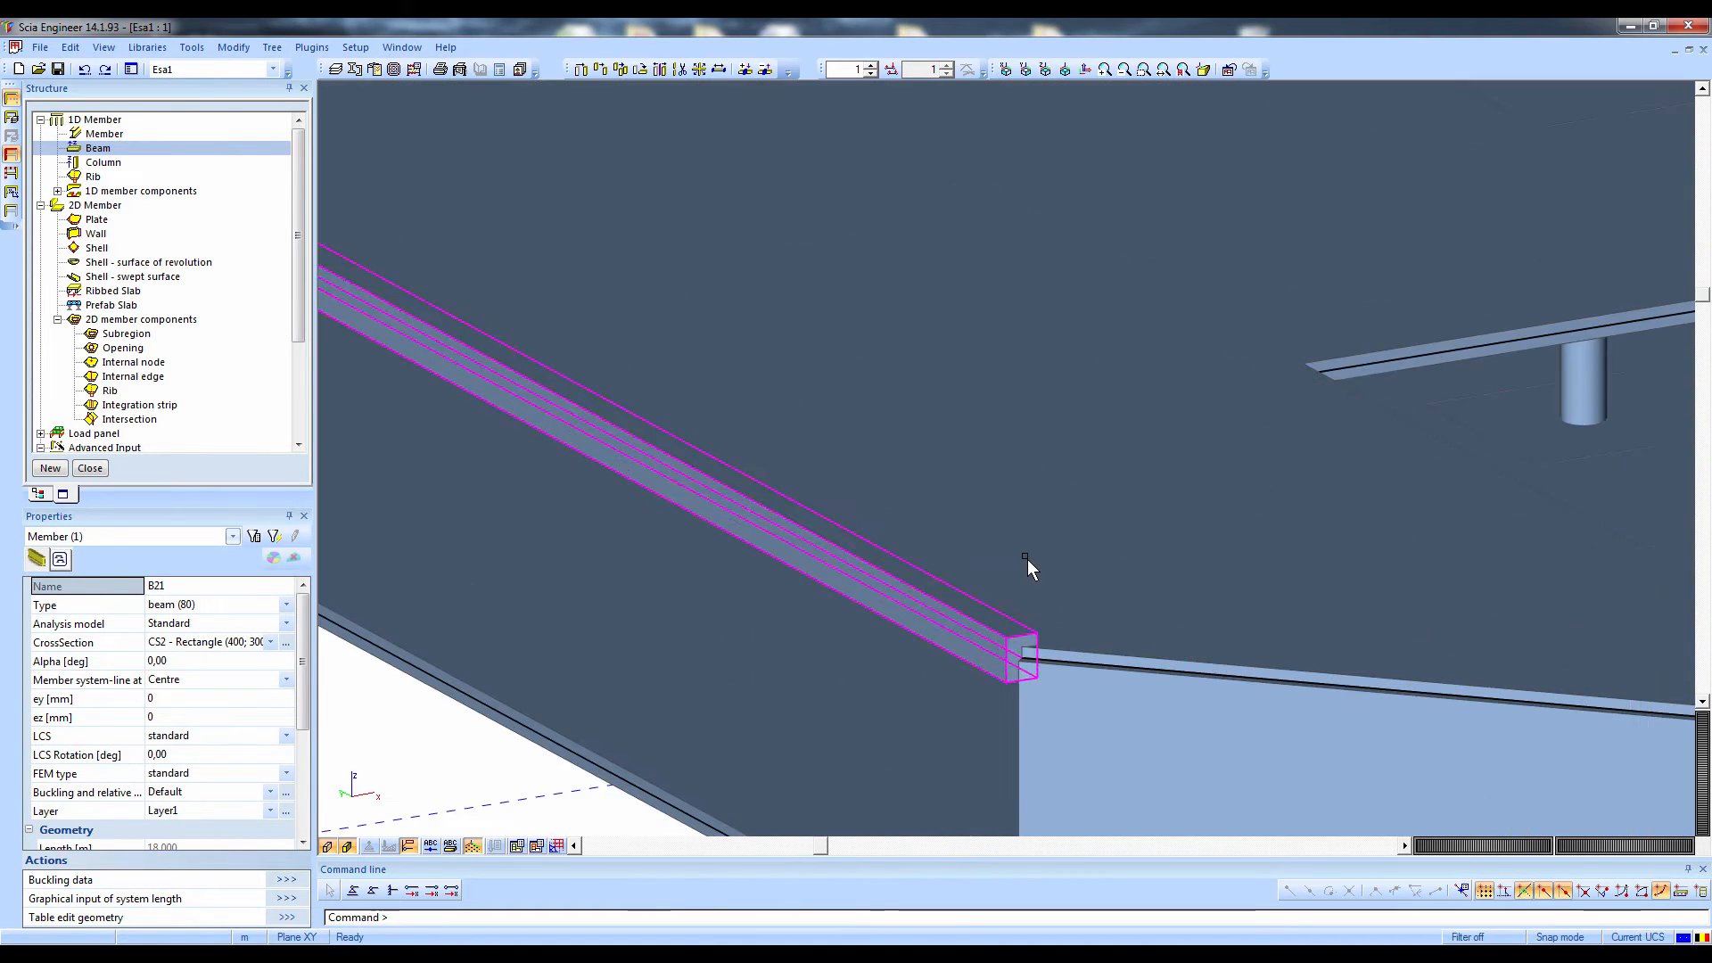
scroll(975, 569, "down", 5)
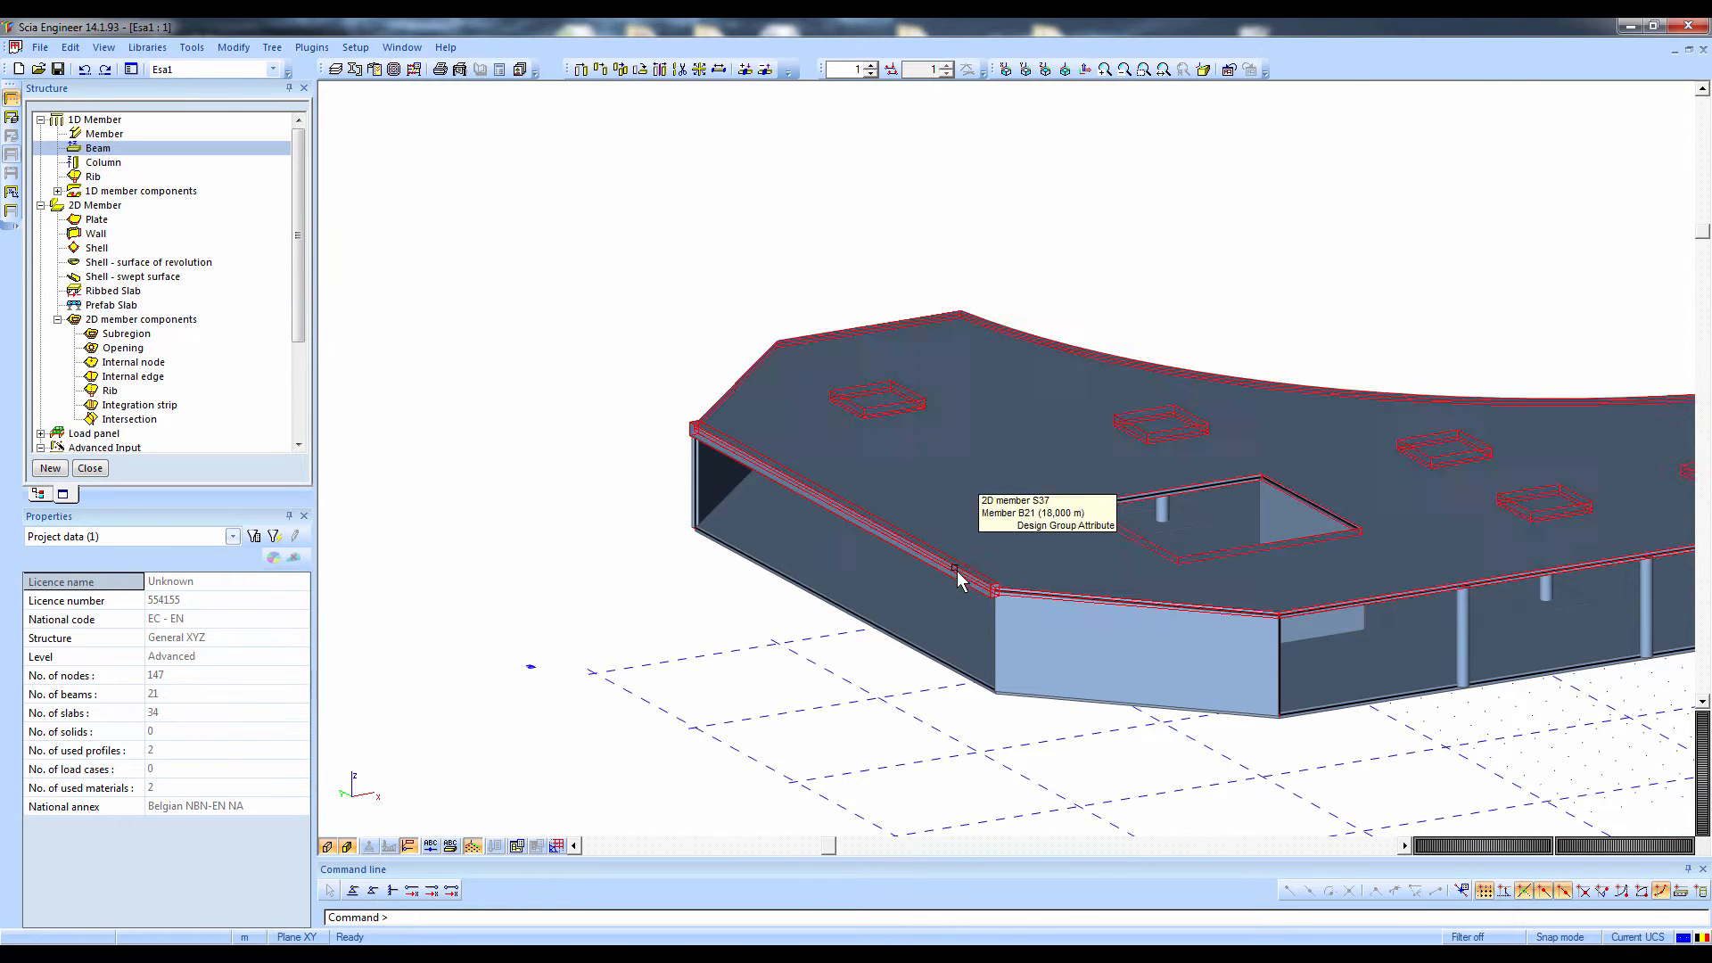
scroll(888, 592, "up", 3)
mouse_move(888, 592)
right_mouse_down("ctrl")
mouse_move(896, 615)
mouse_move(890, 594)
right_mouse_up("ctrl")
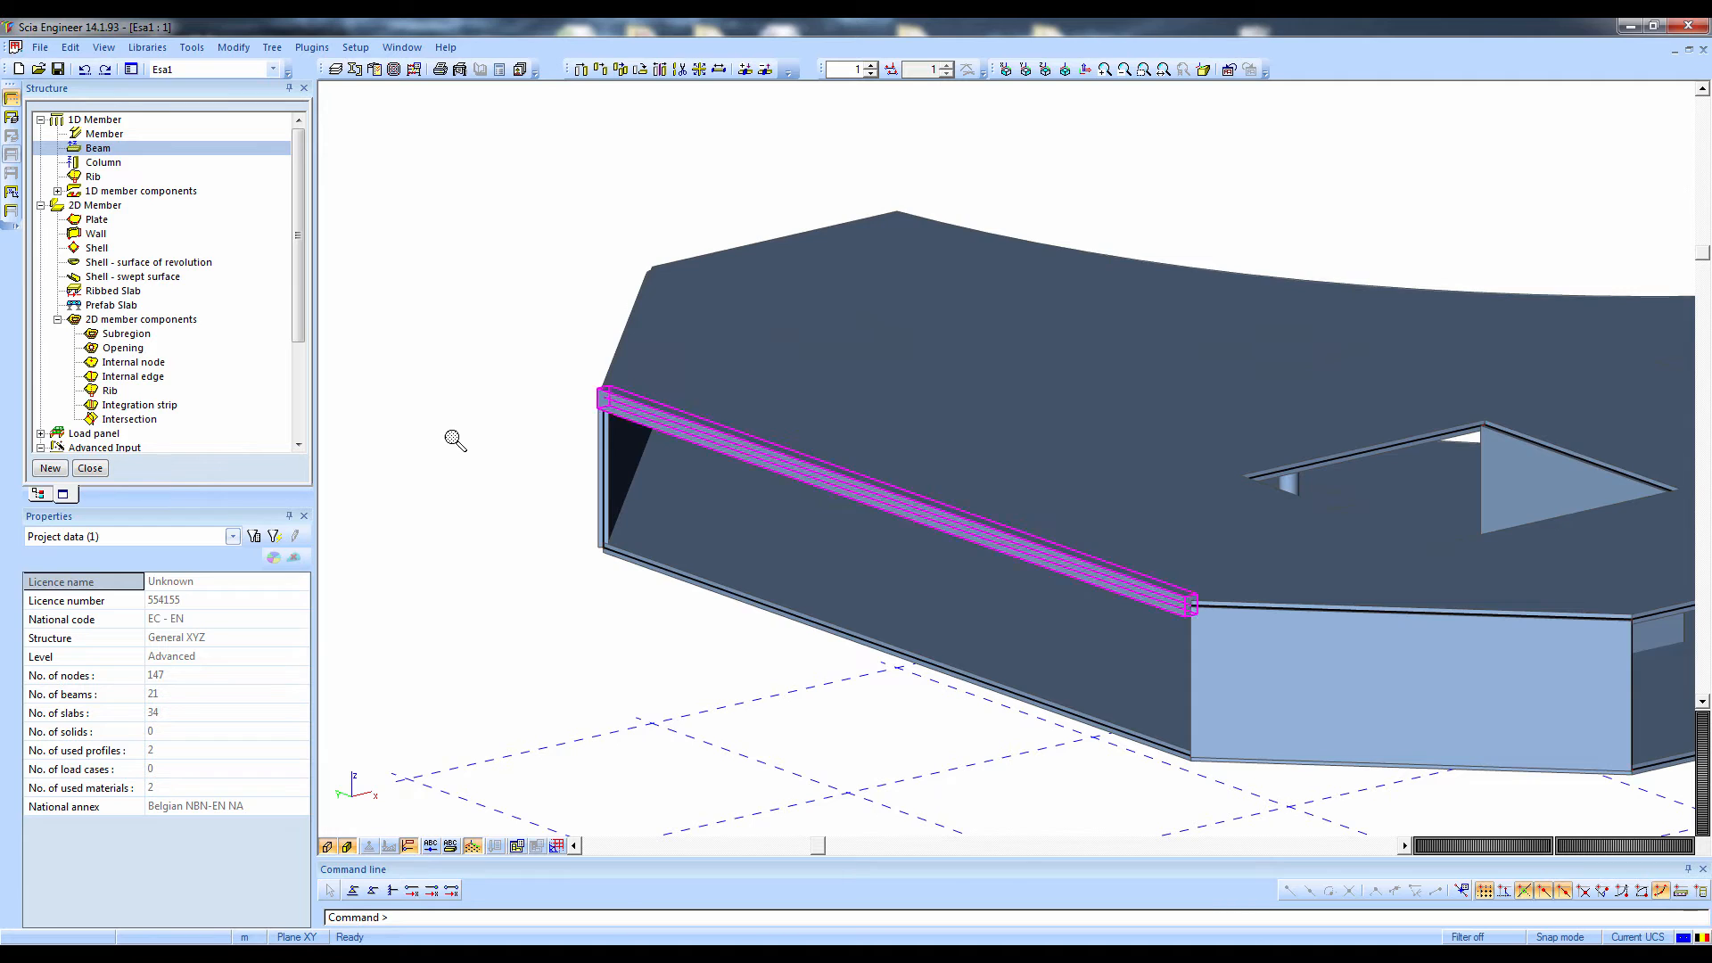
scroll(453, 439, "down", 2)
left_click(16, 99)
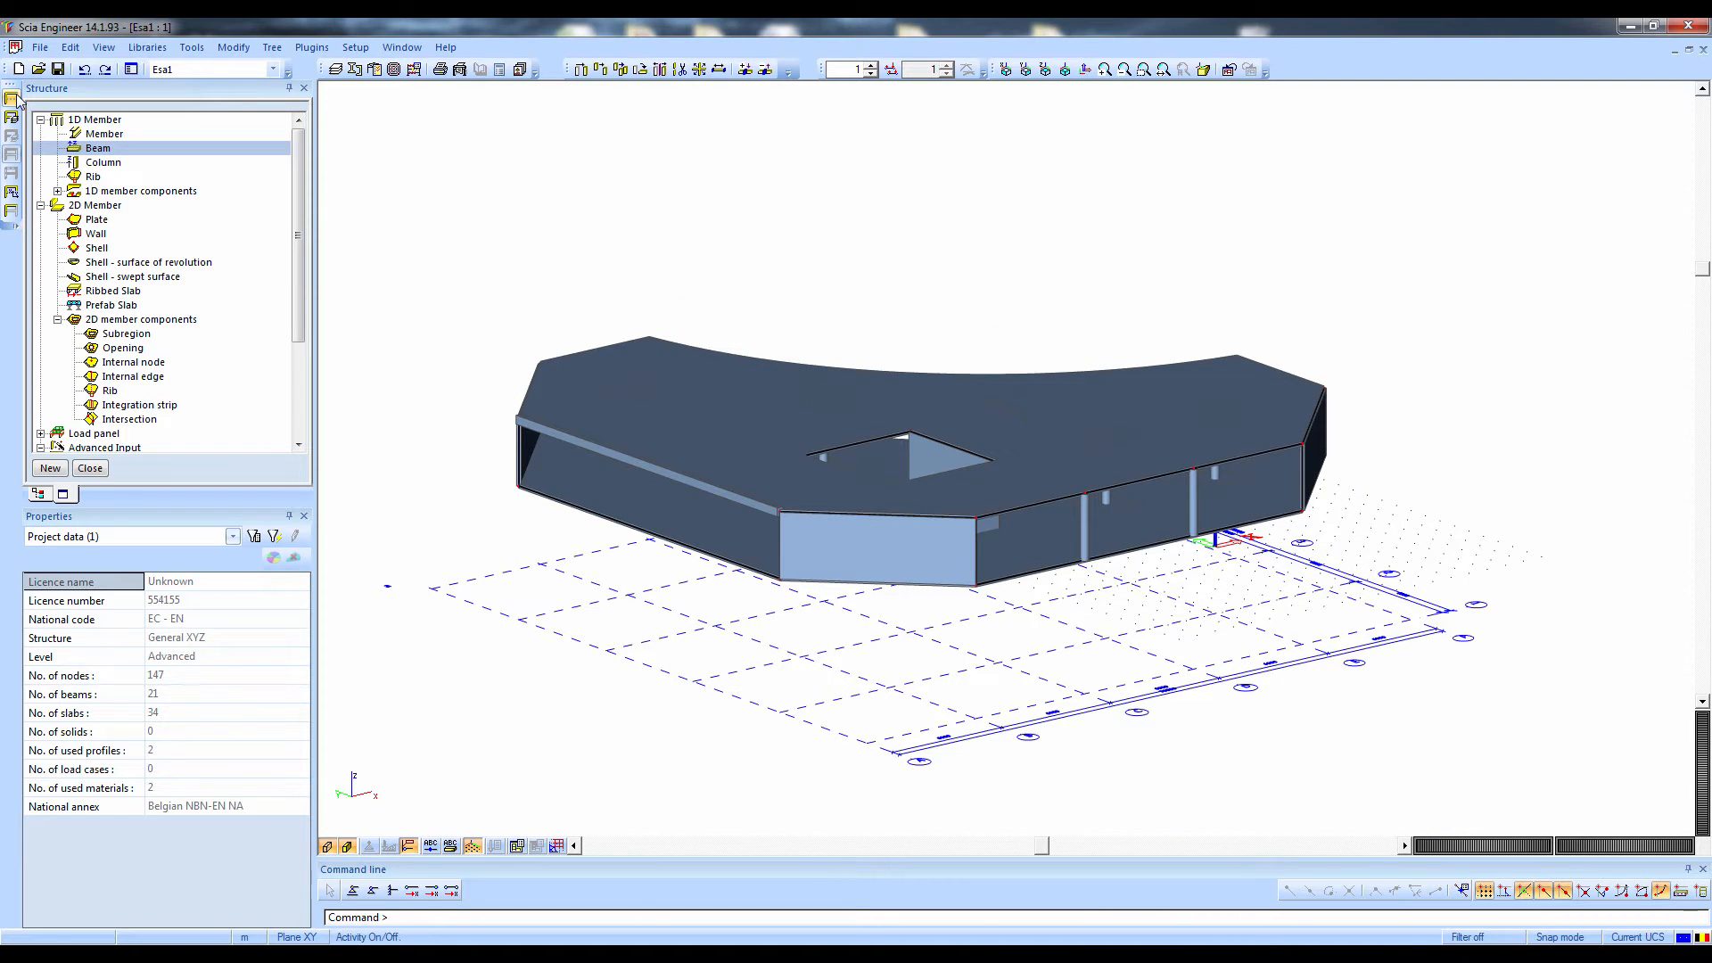
right_click_drag(693, 401, 542, 473, "ctrl")
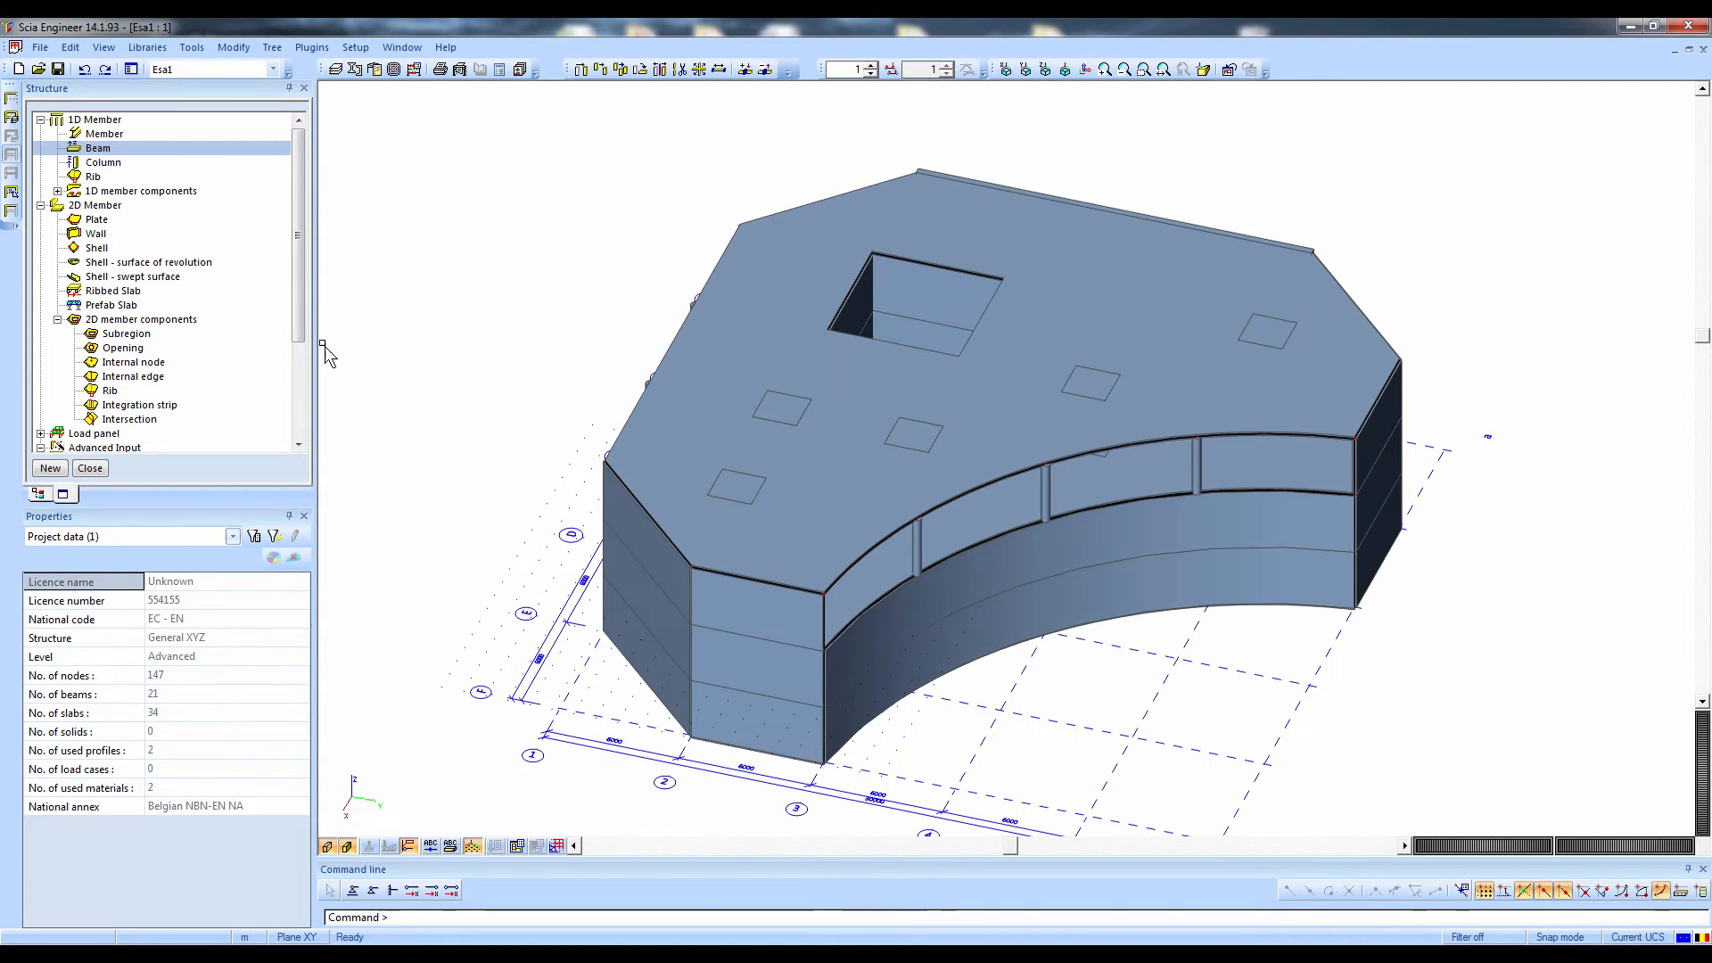
Start a surface (el. foundation) support and copy all subsoils from the system database into the project
left_click(39, 120)
left_click(39, 133)
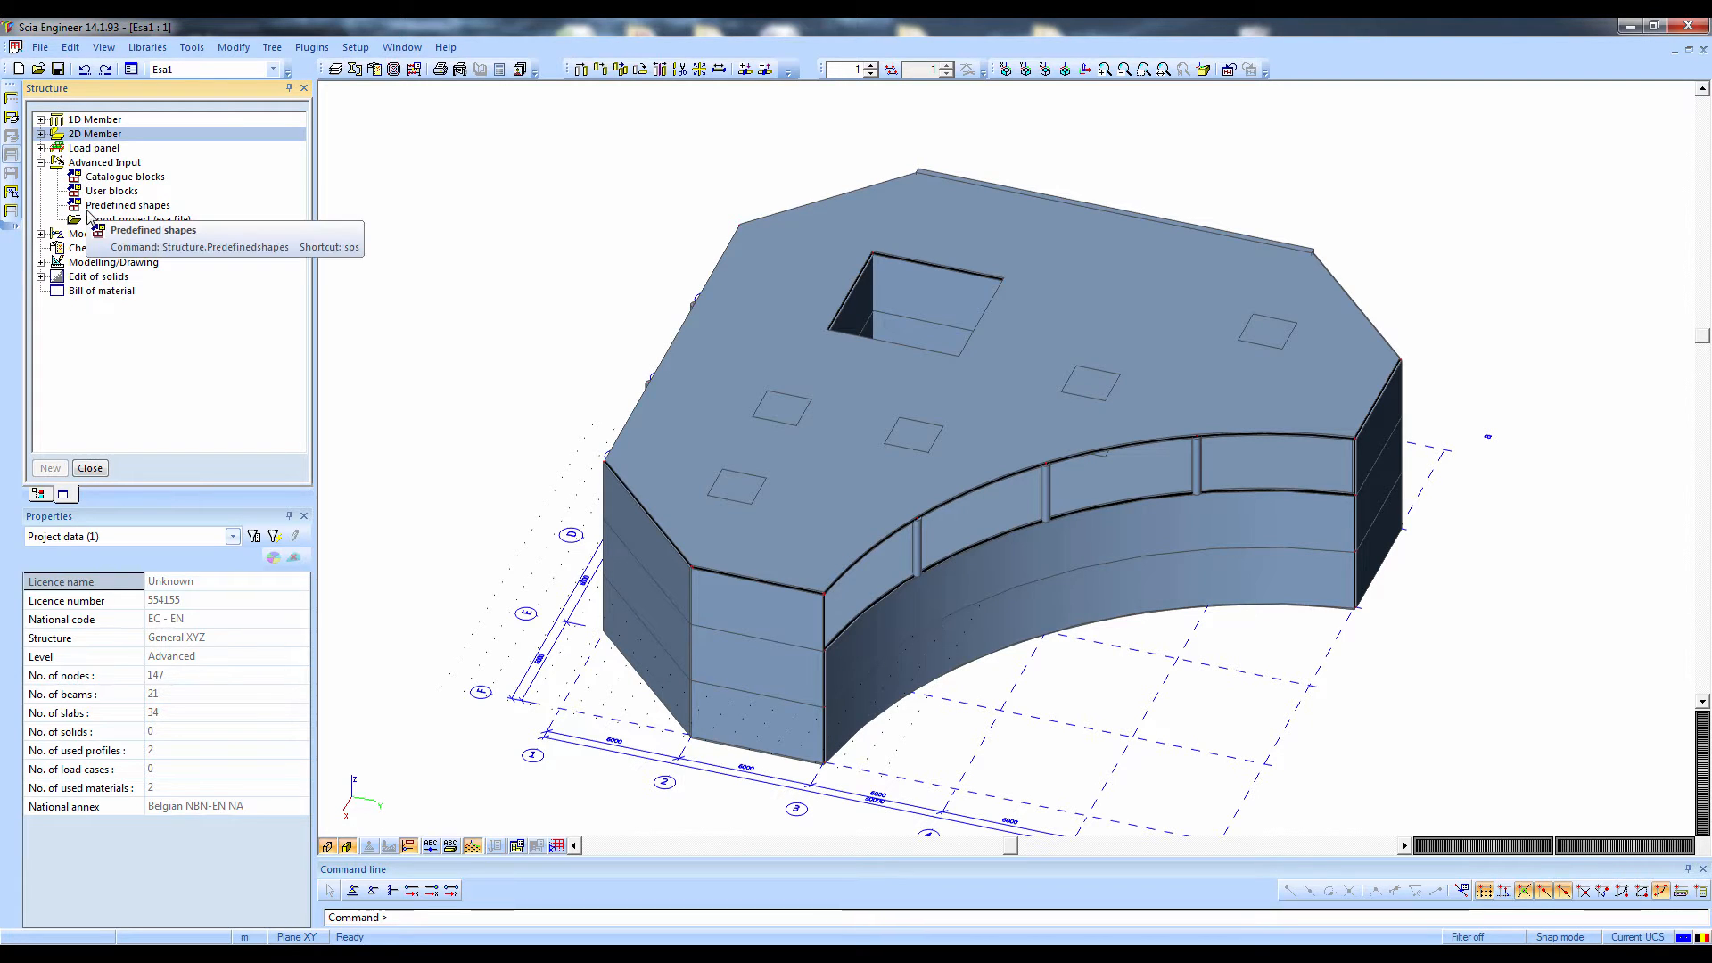
left_click(41, 148)
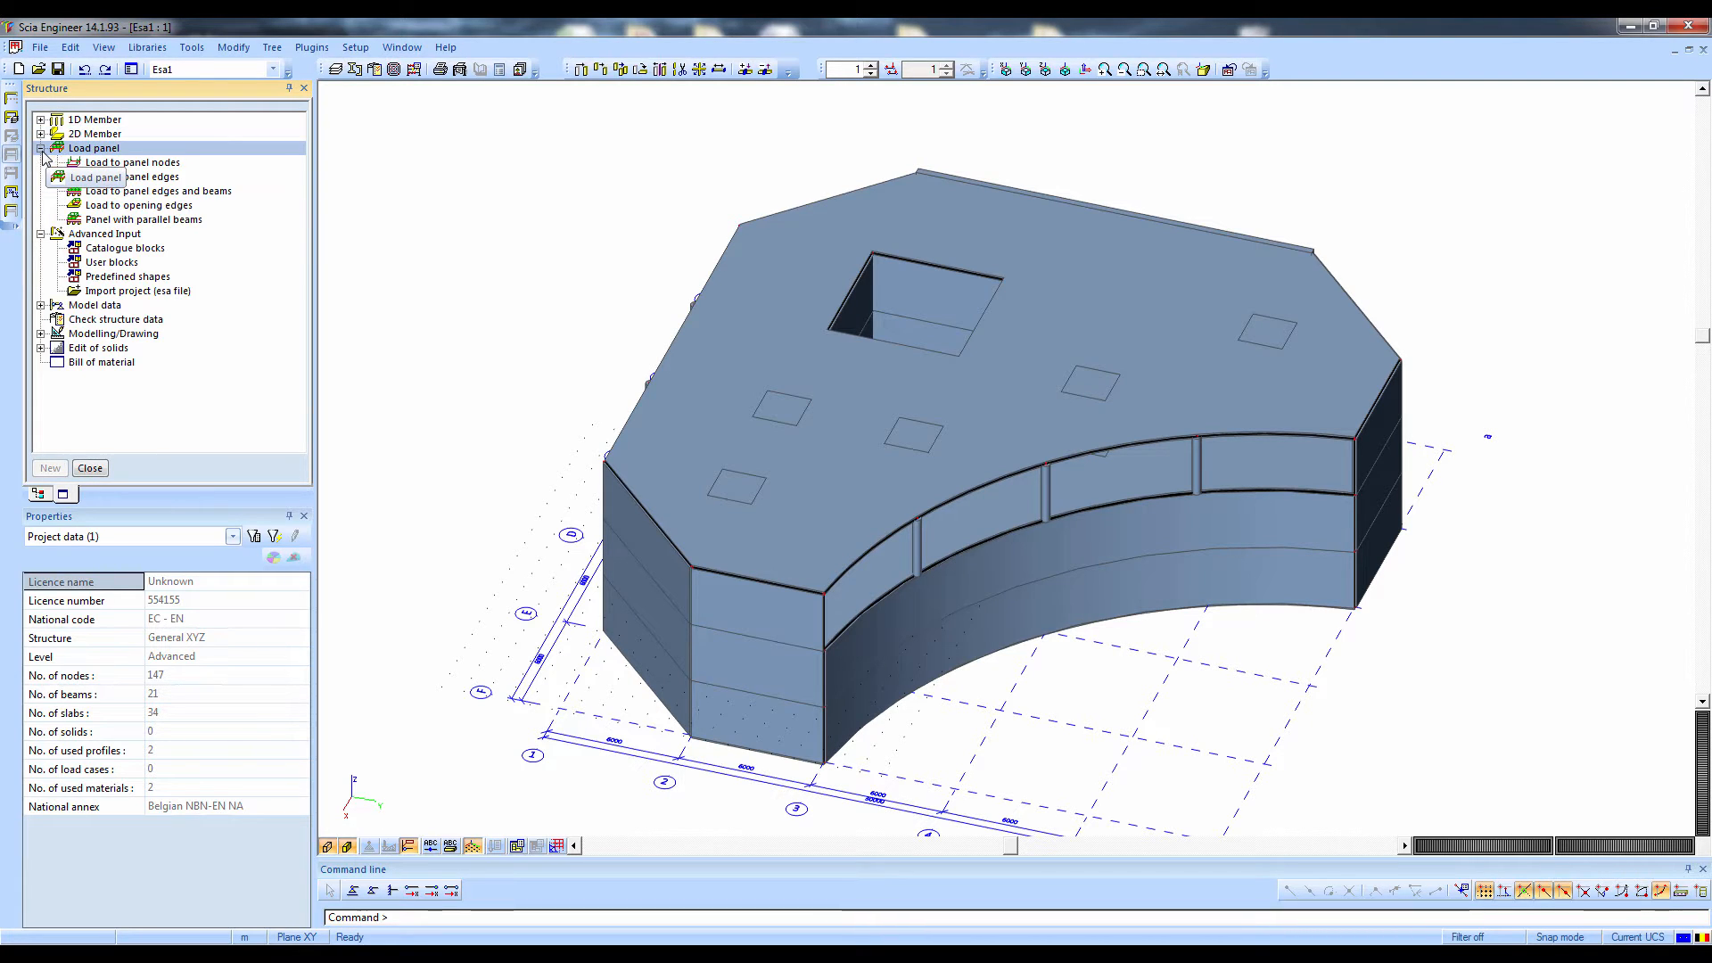
left_click(40, 148)
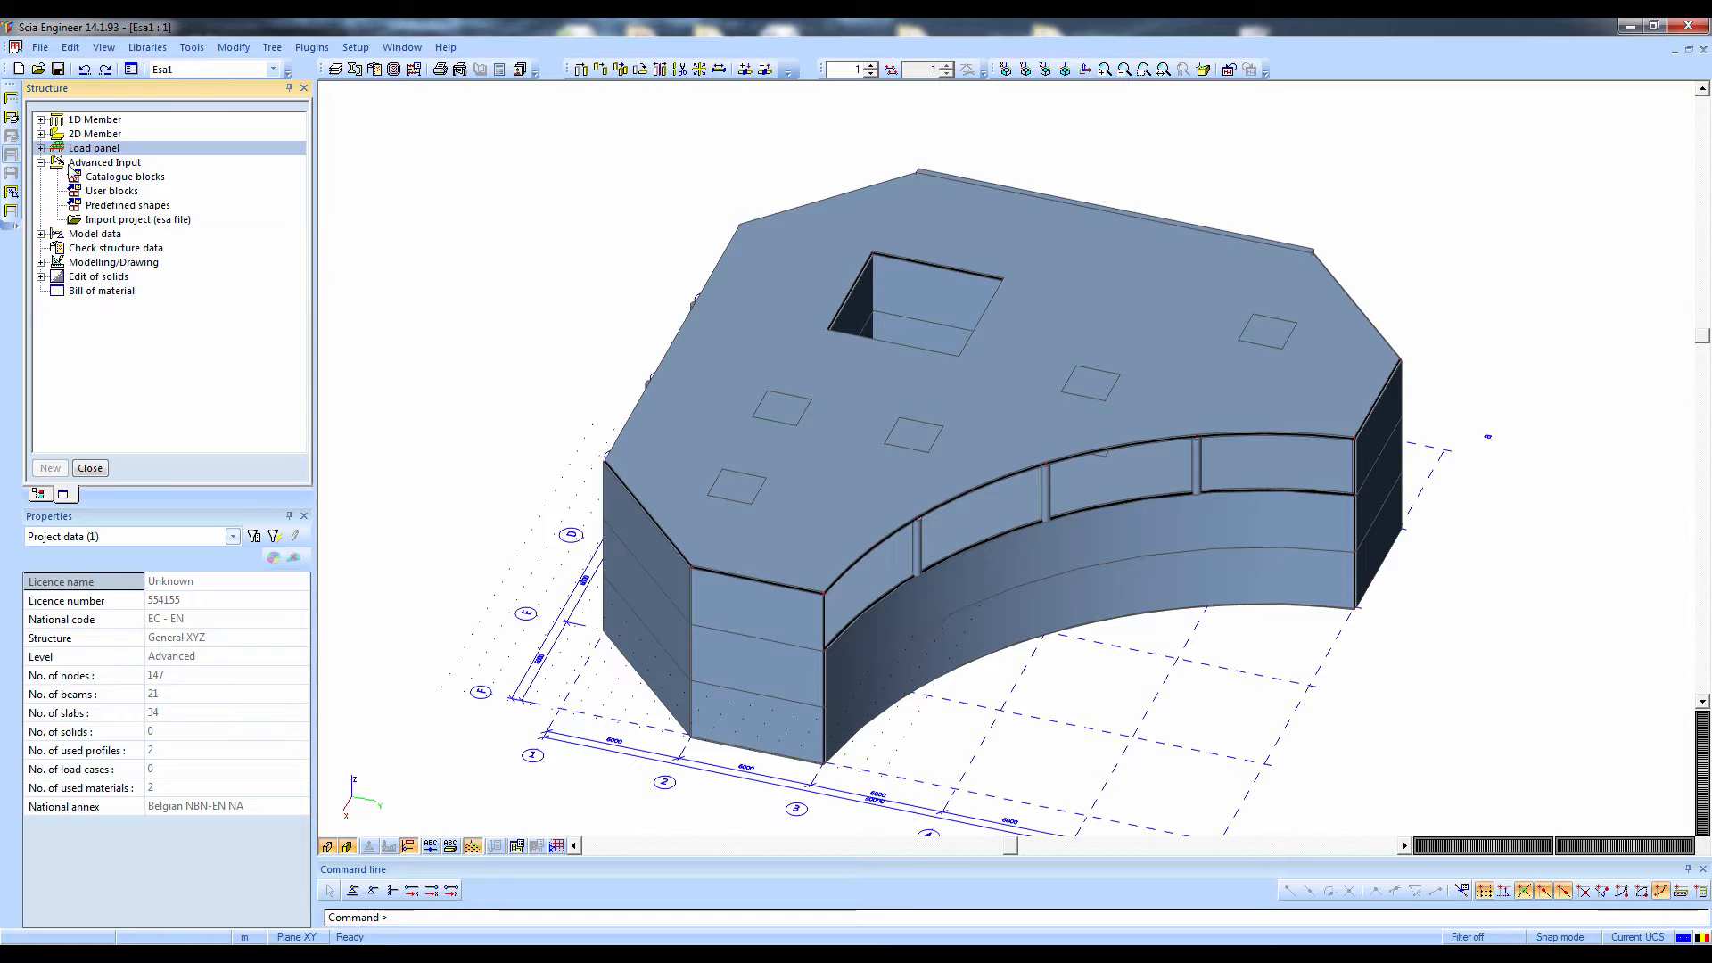
left_click(40, 162)
left_click(40, 176)
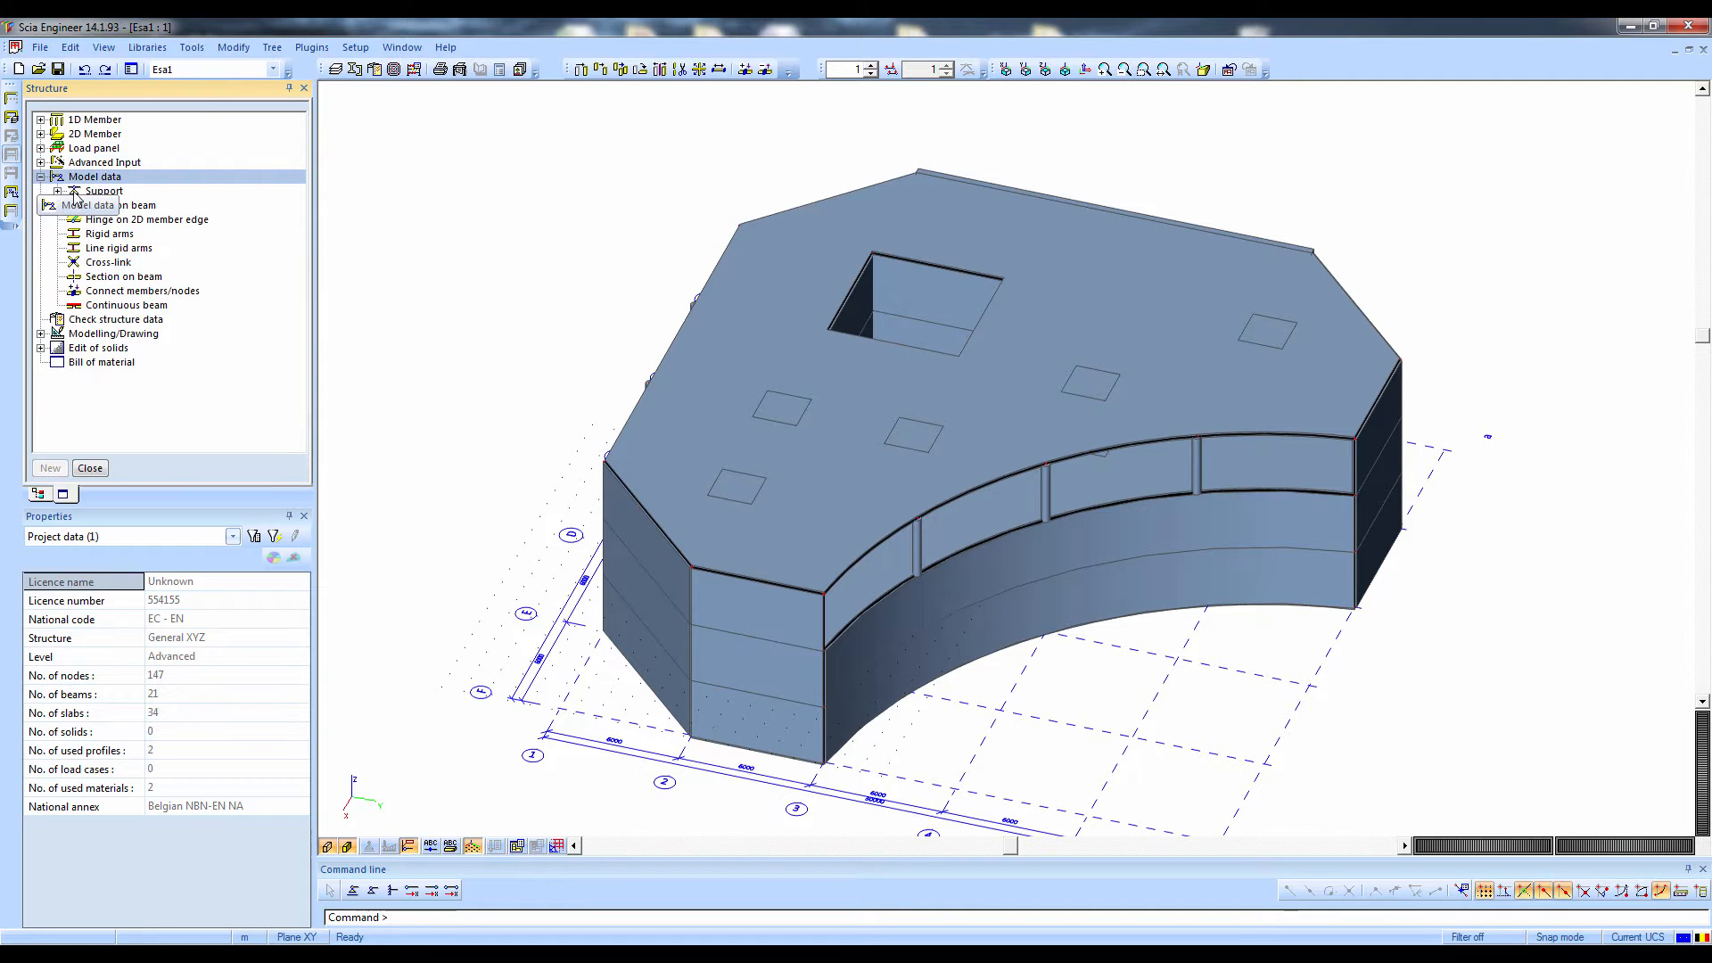
left_click(57, 191)
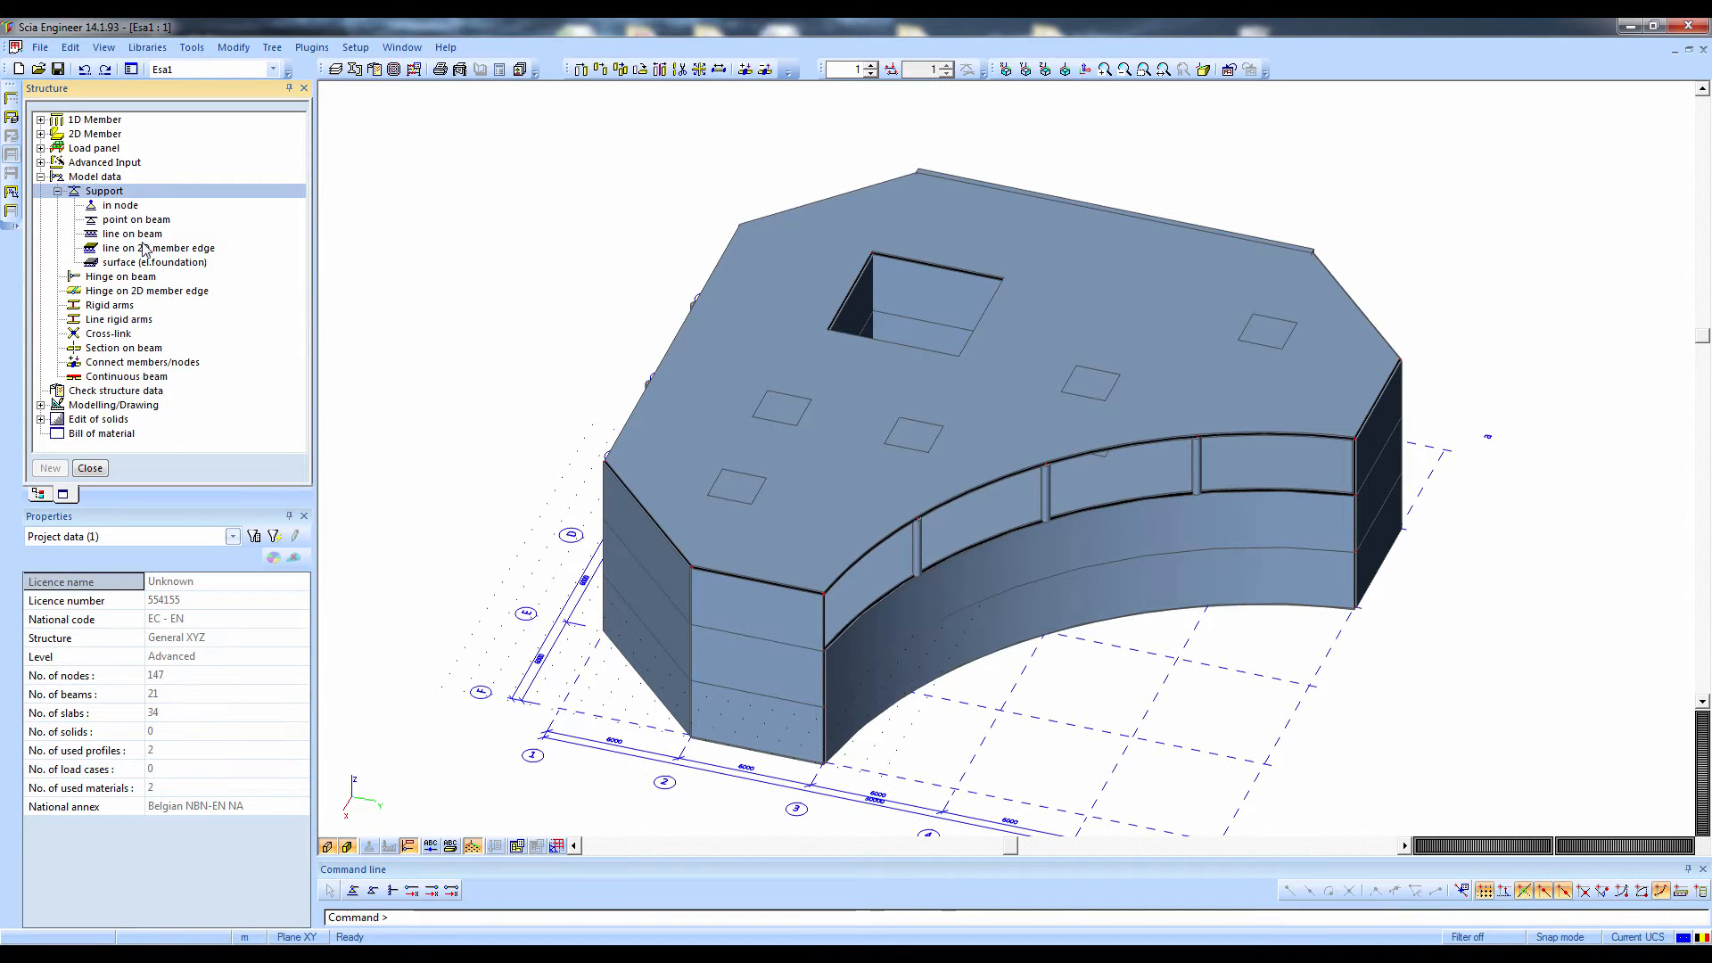
left_click(138, 263)
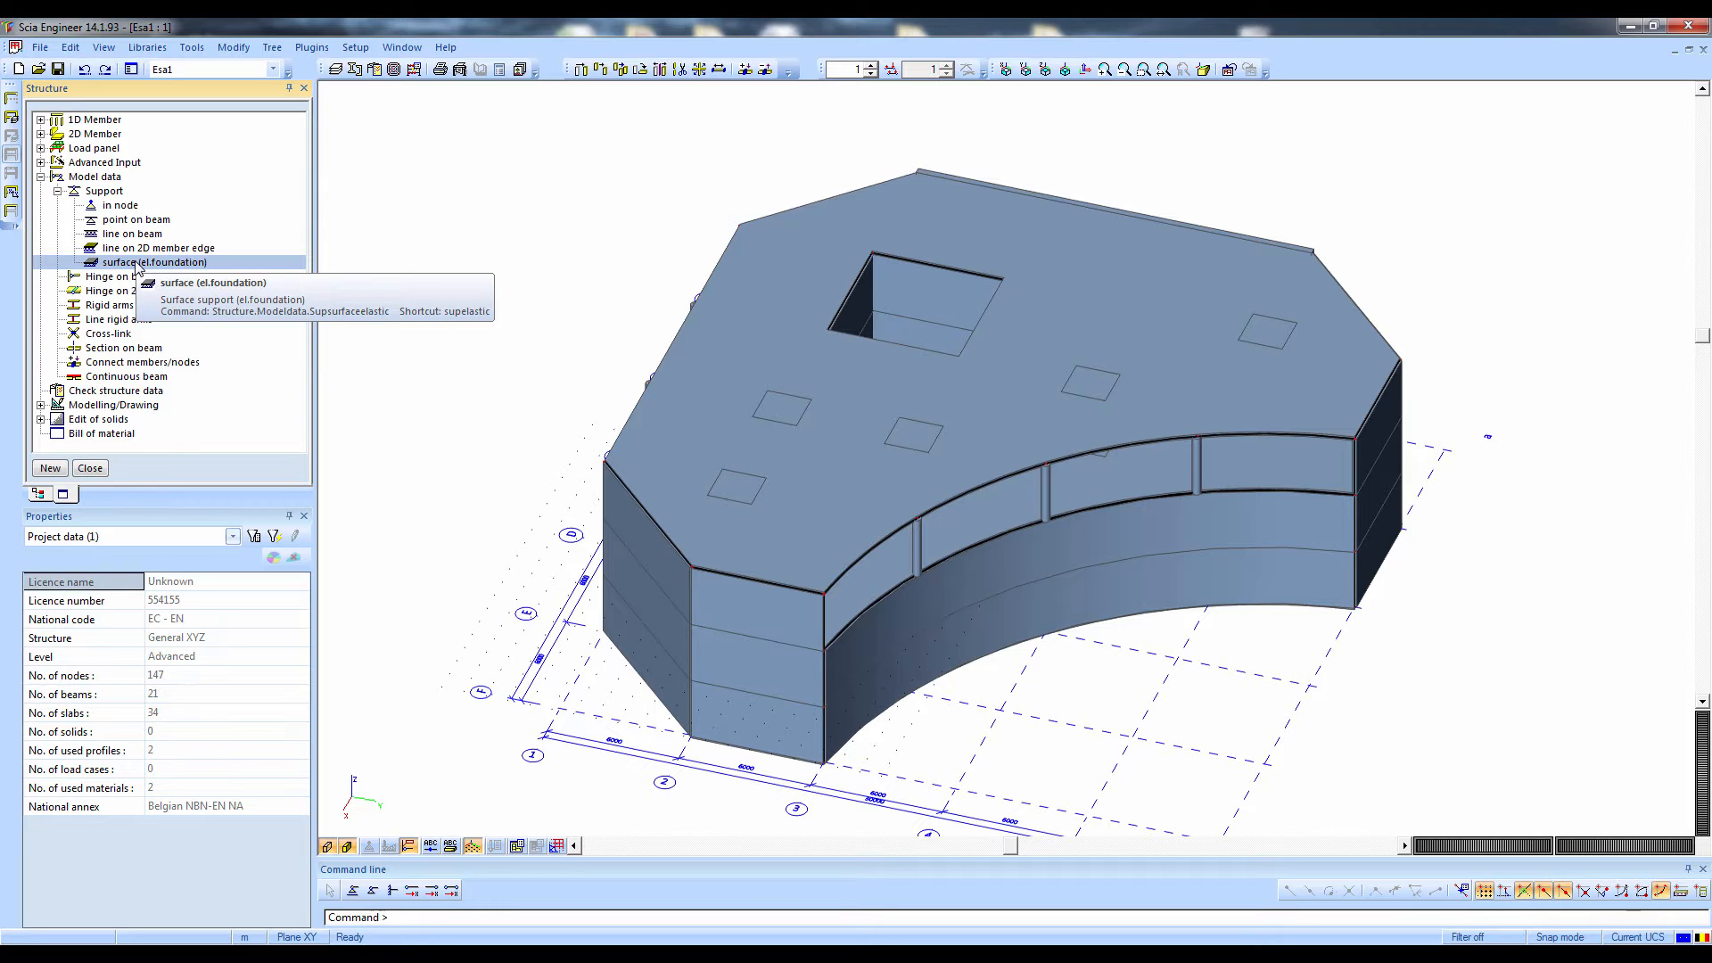
double_click(139, 264)
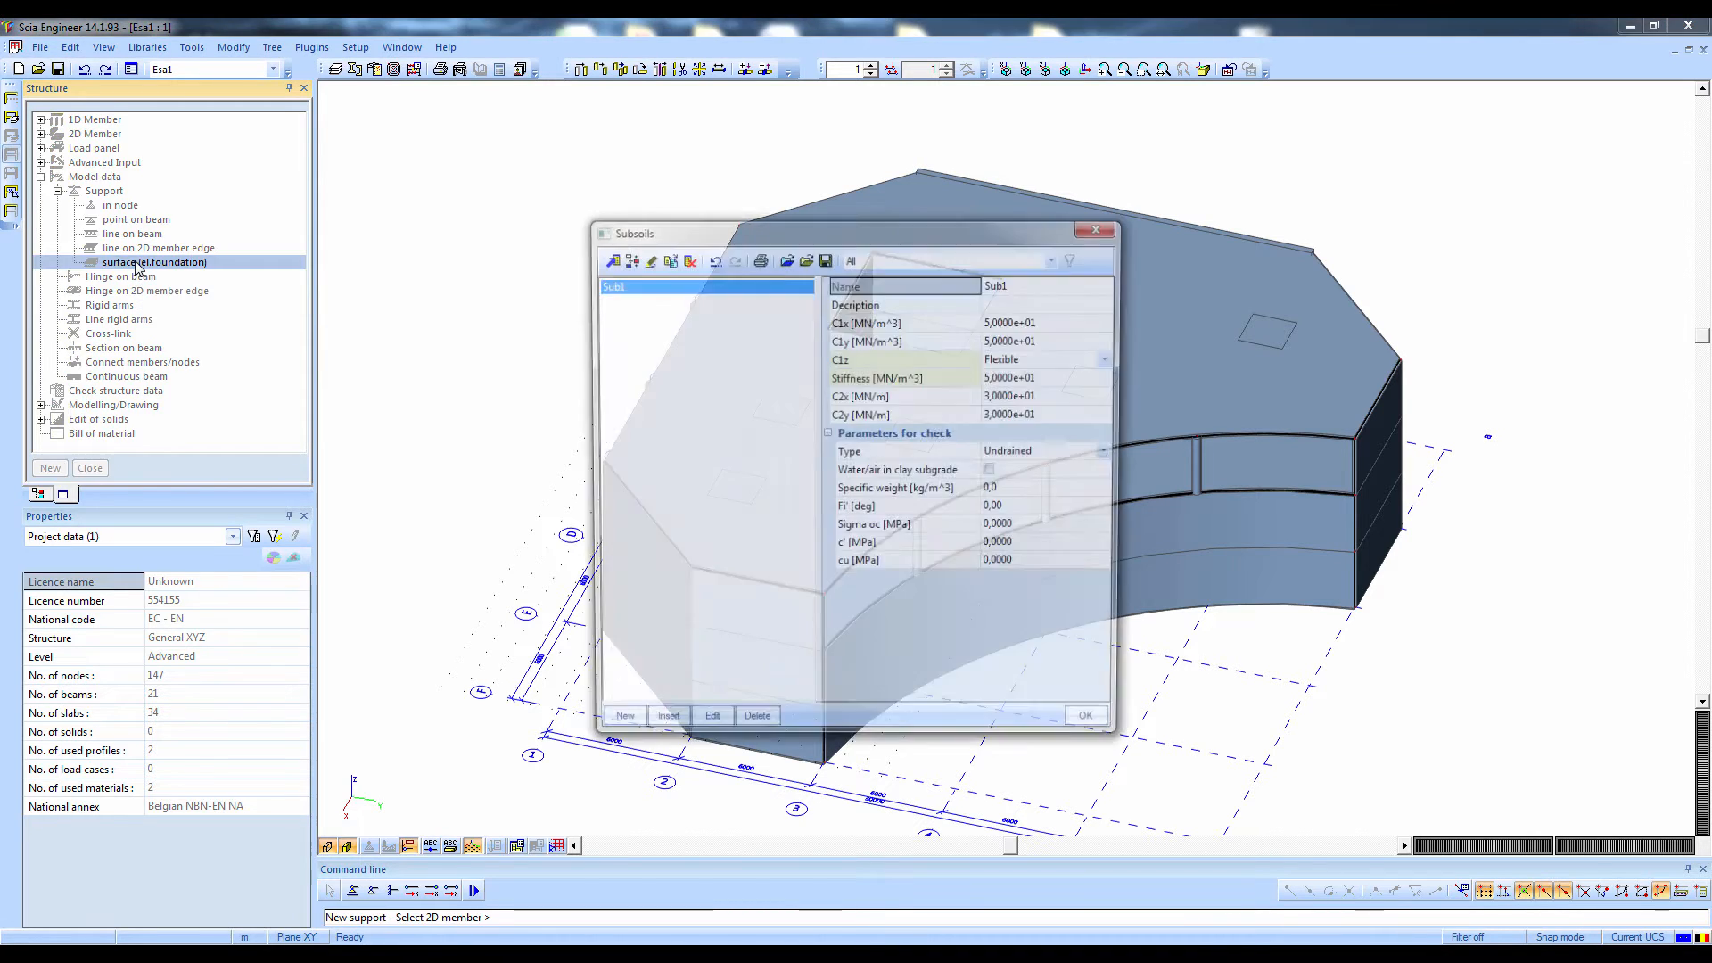
left_click(785, 260)
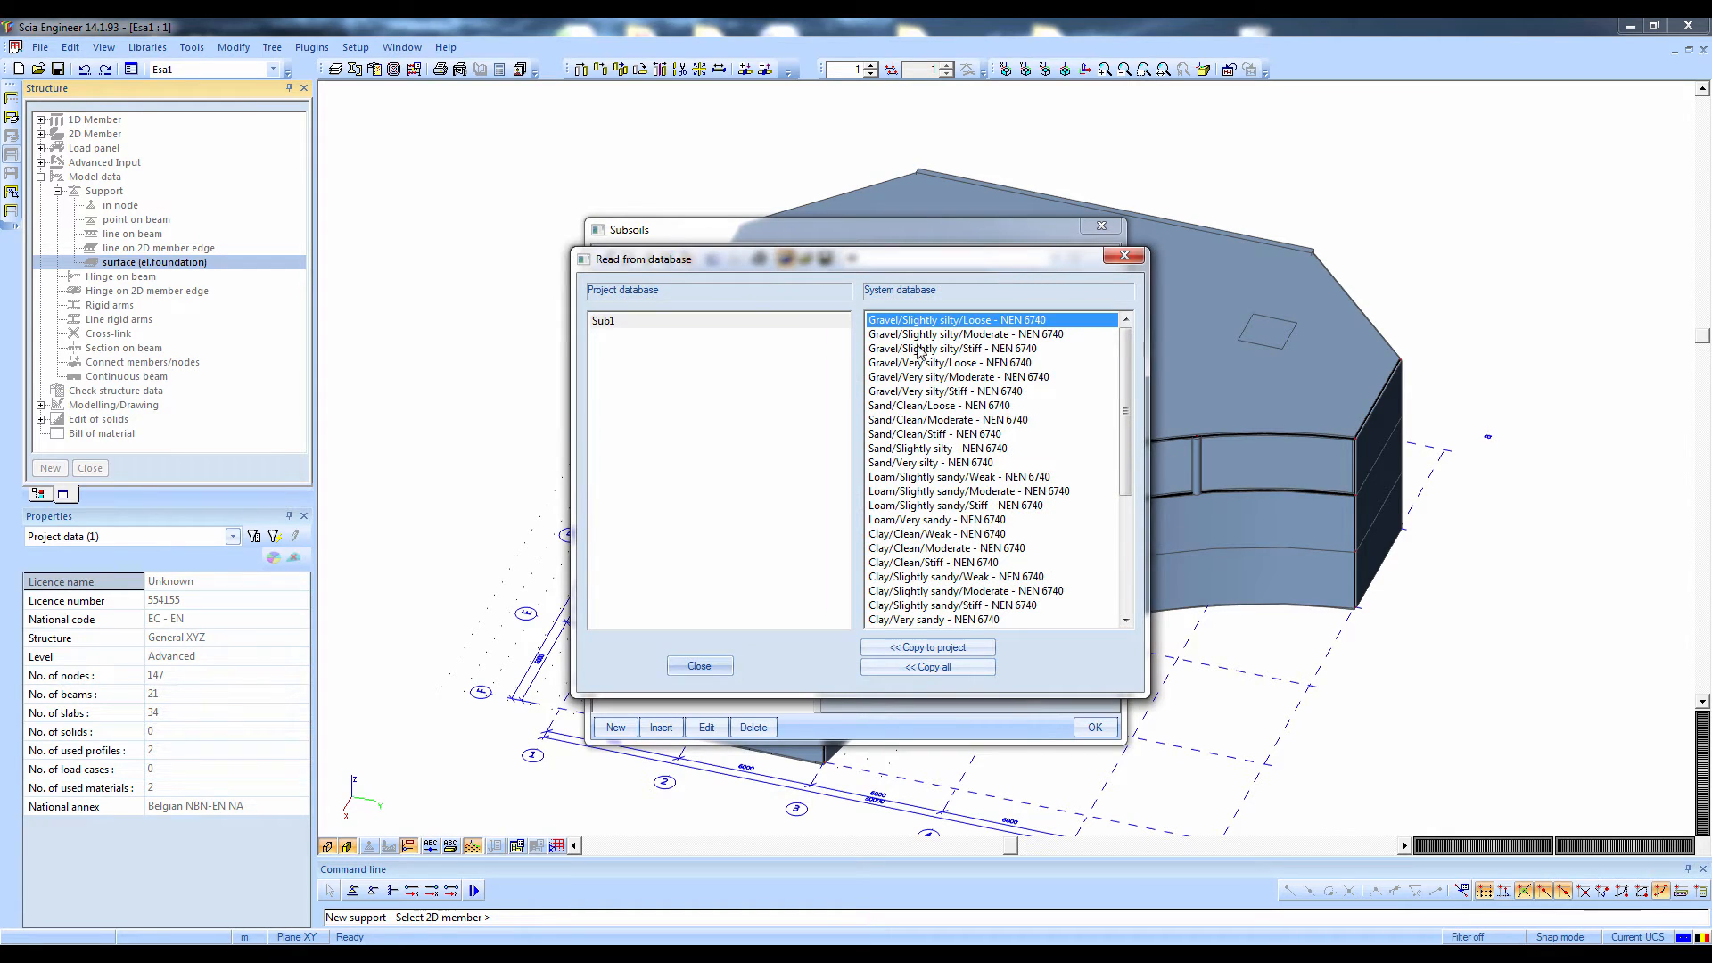
left_click(911, 669)
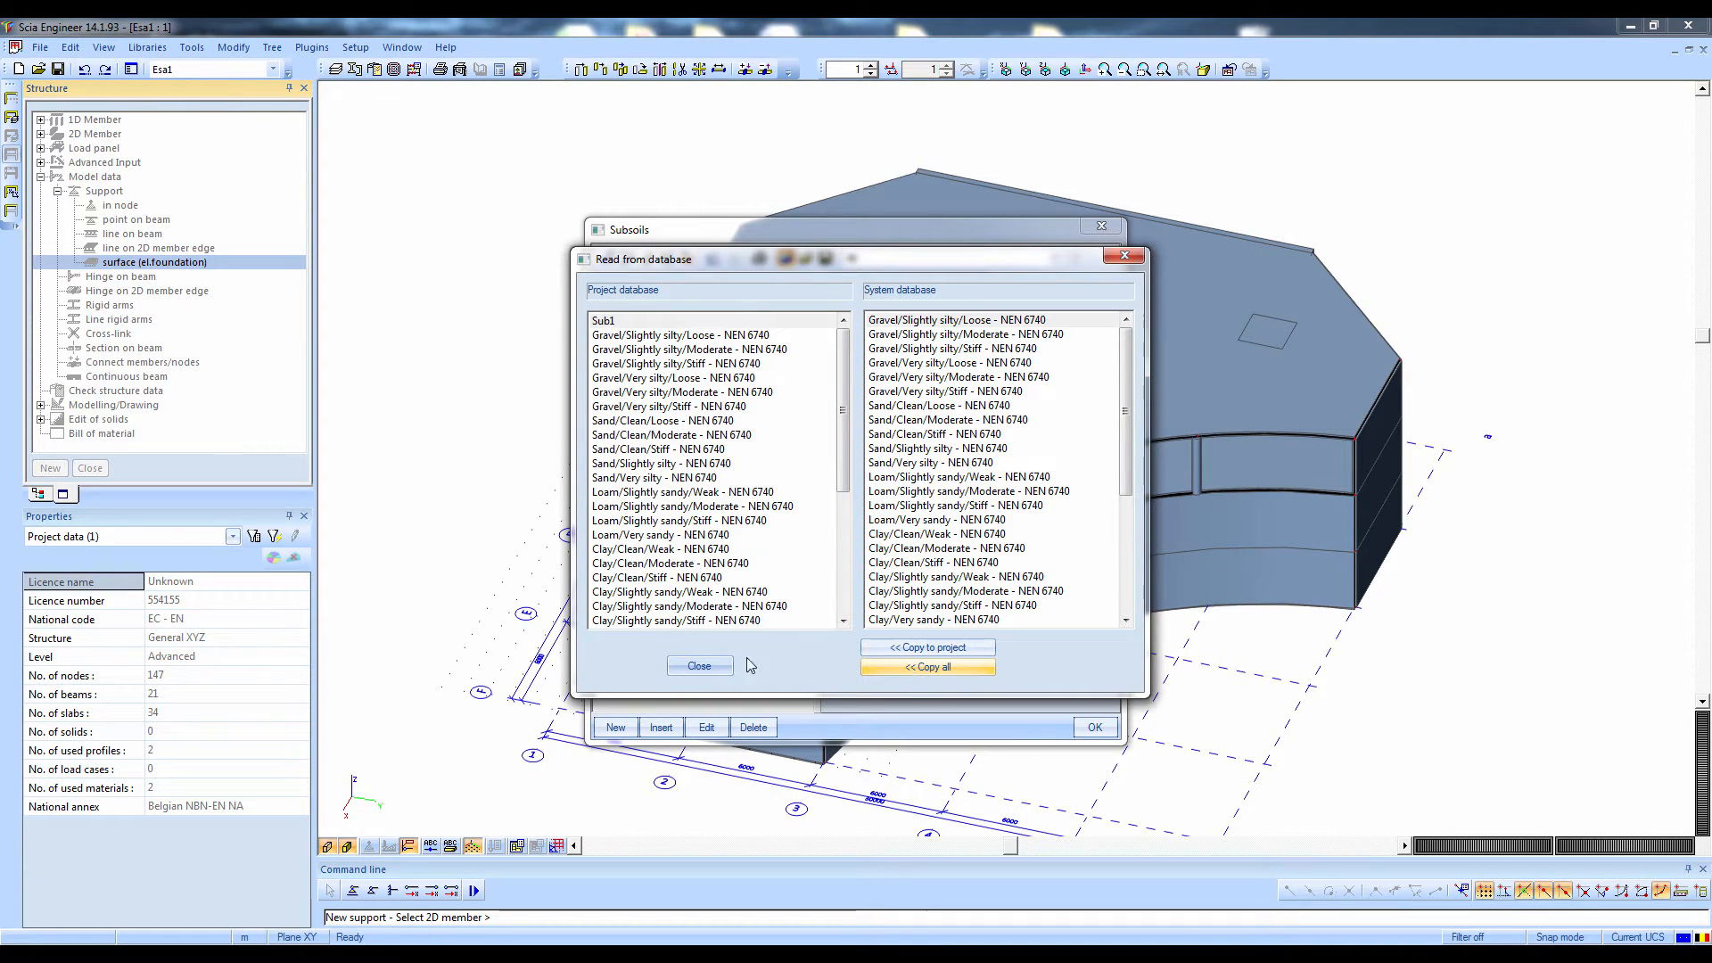
left_click(699, 666)
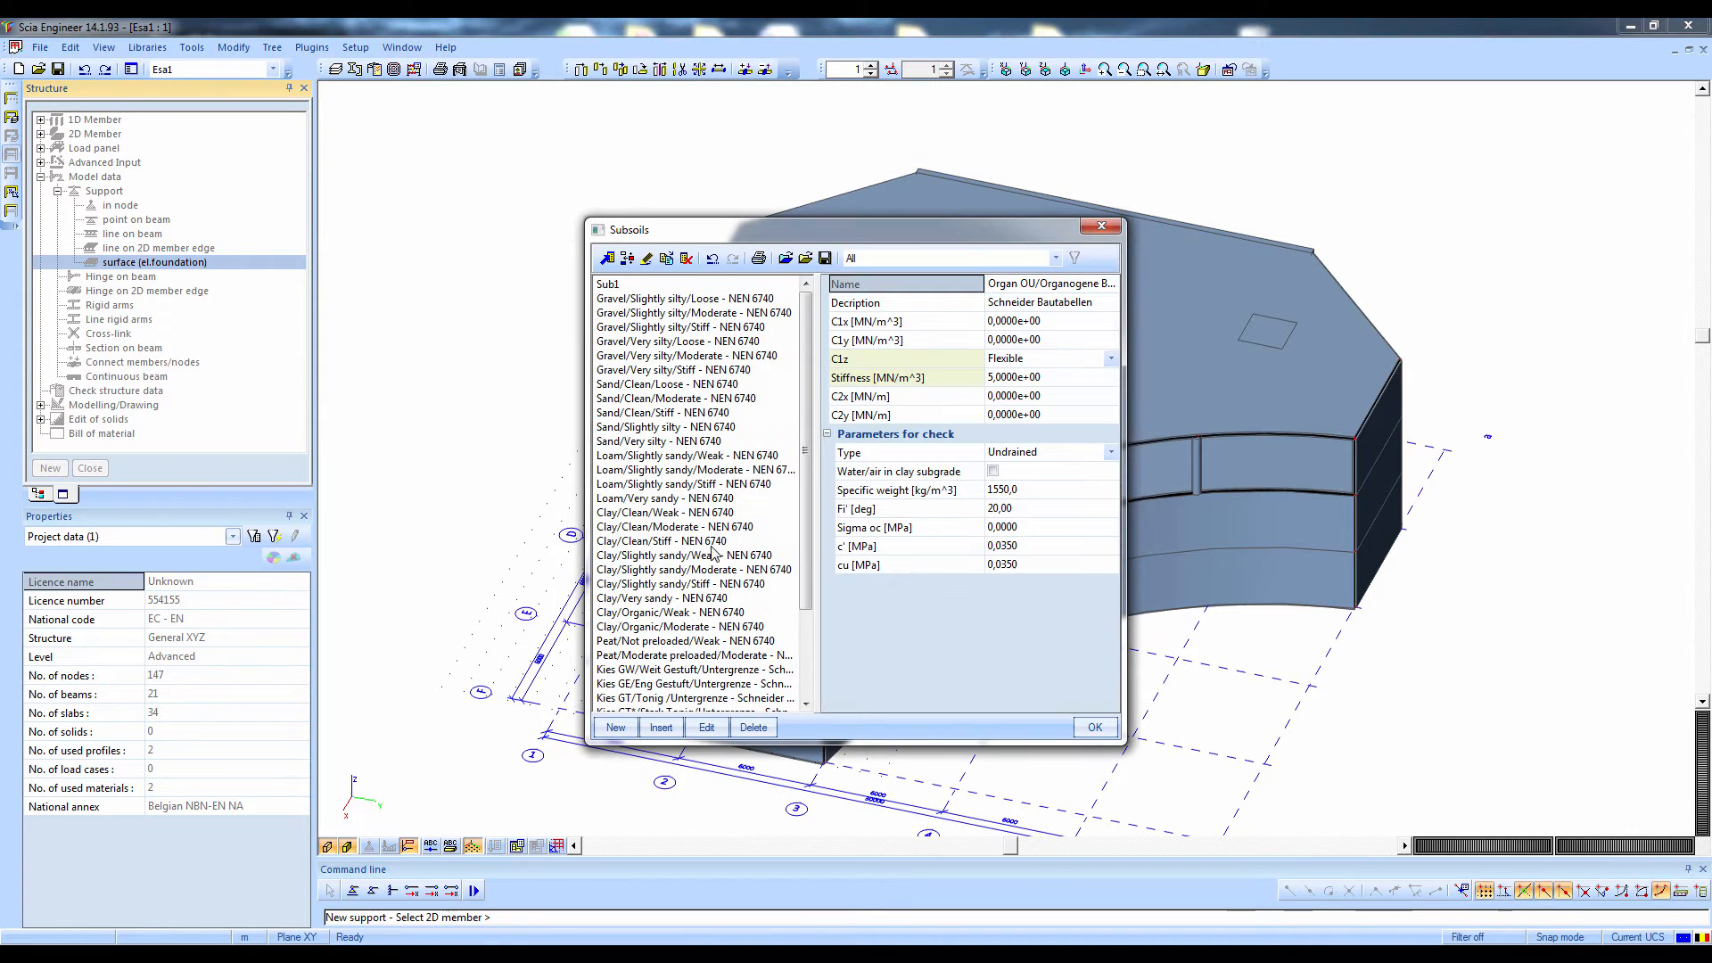
Compare several sand, loam, clay and peat subsoils and select Sand/Clean/Moderate - NEN 6740
left_click(657, 427)
left_click(677, 490)
left_click(694, 569)
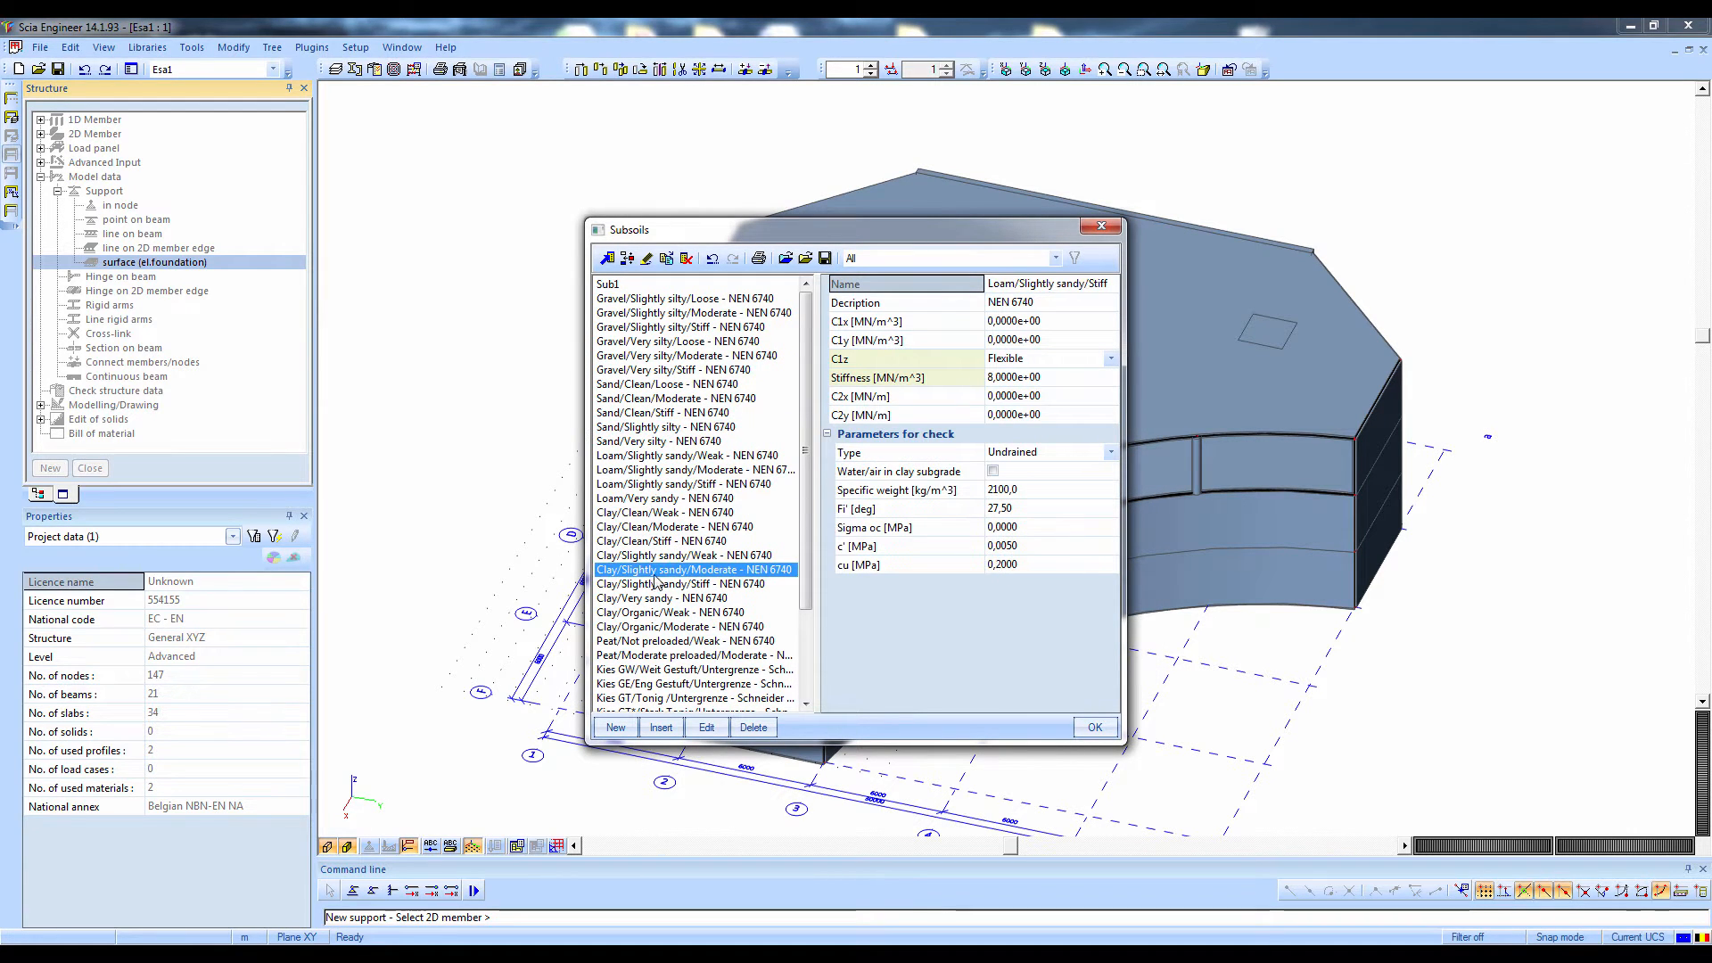
left_click(997, 383)
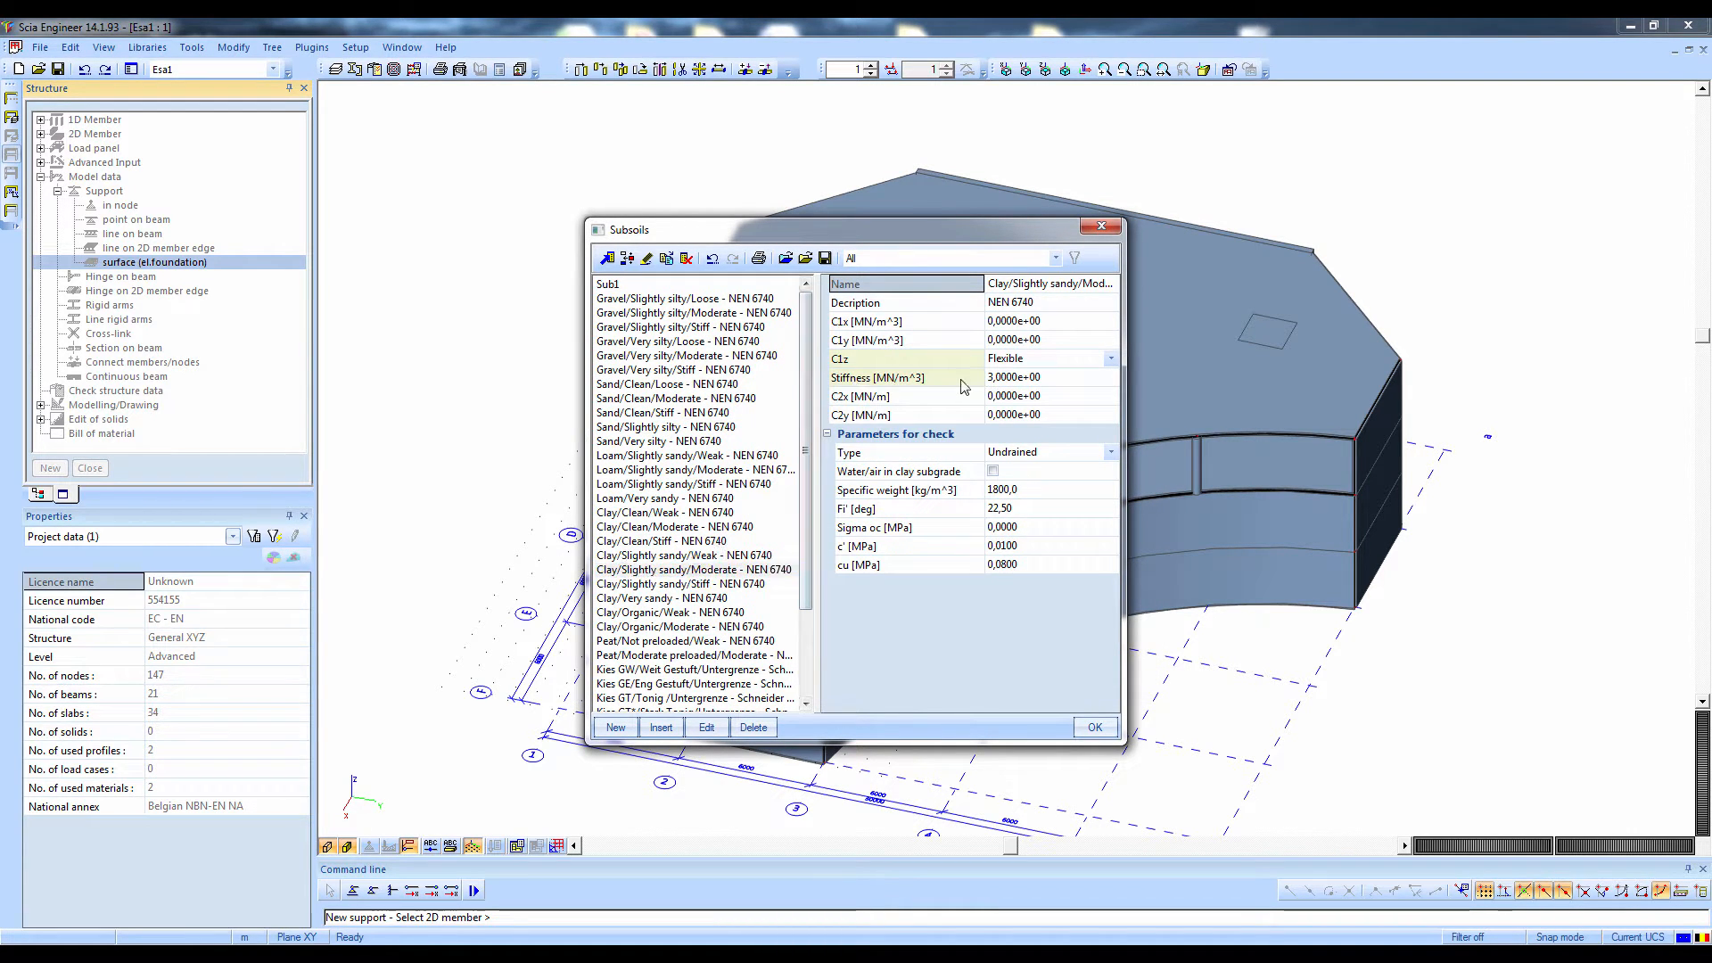
left_click(648, 638)
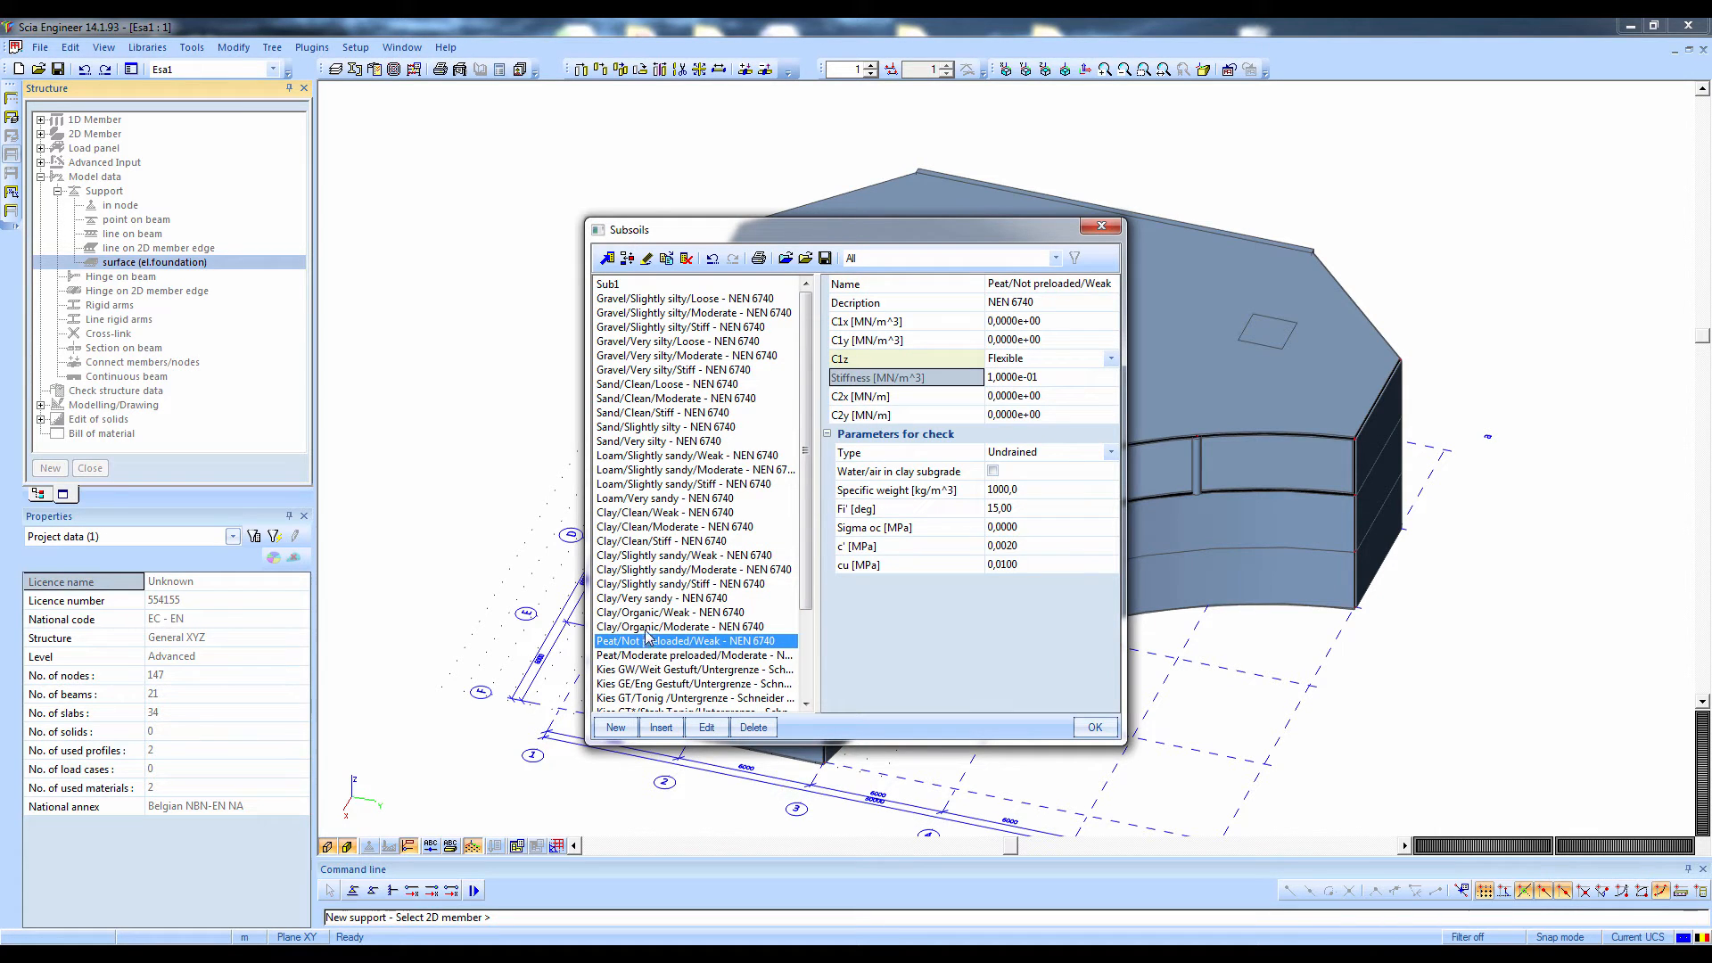
left_click(660, 399)
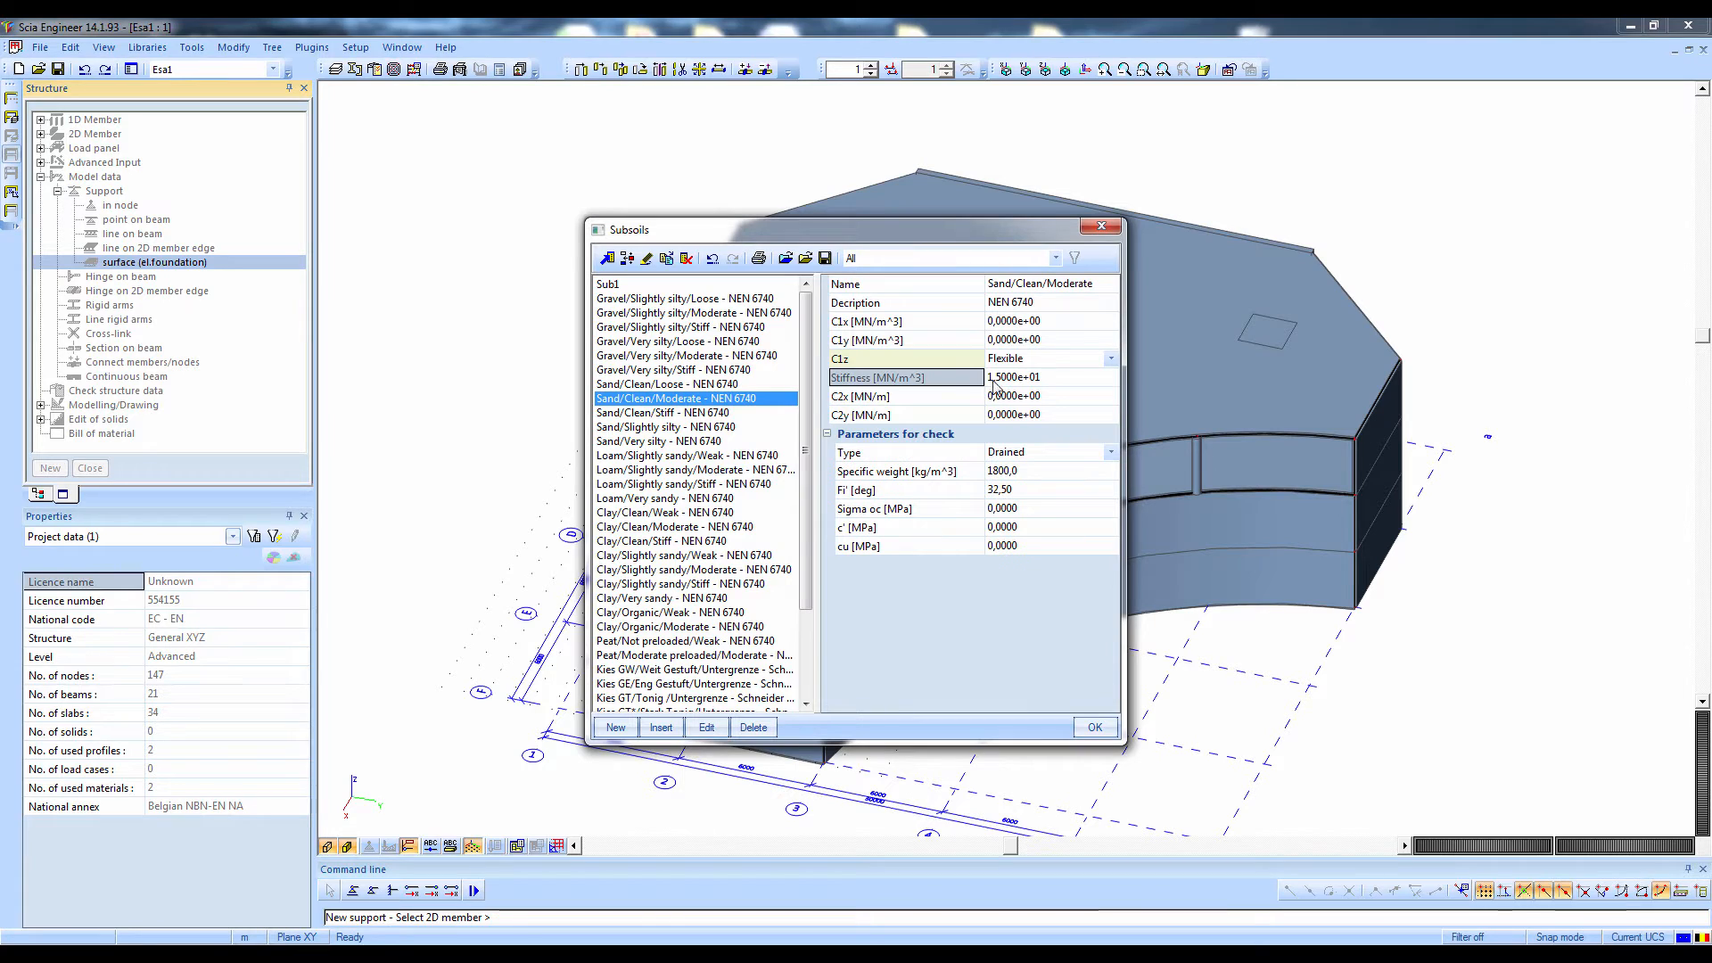
Set the Sand/Clean/Moderate subsoil's C1x to 0.1 MN/m^3, enter its C1y value and accept the subsoil for the support
left_click(1006, 322)
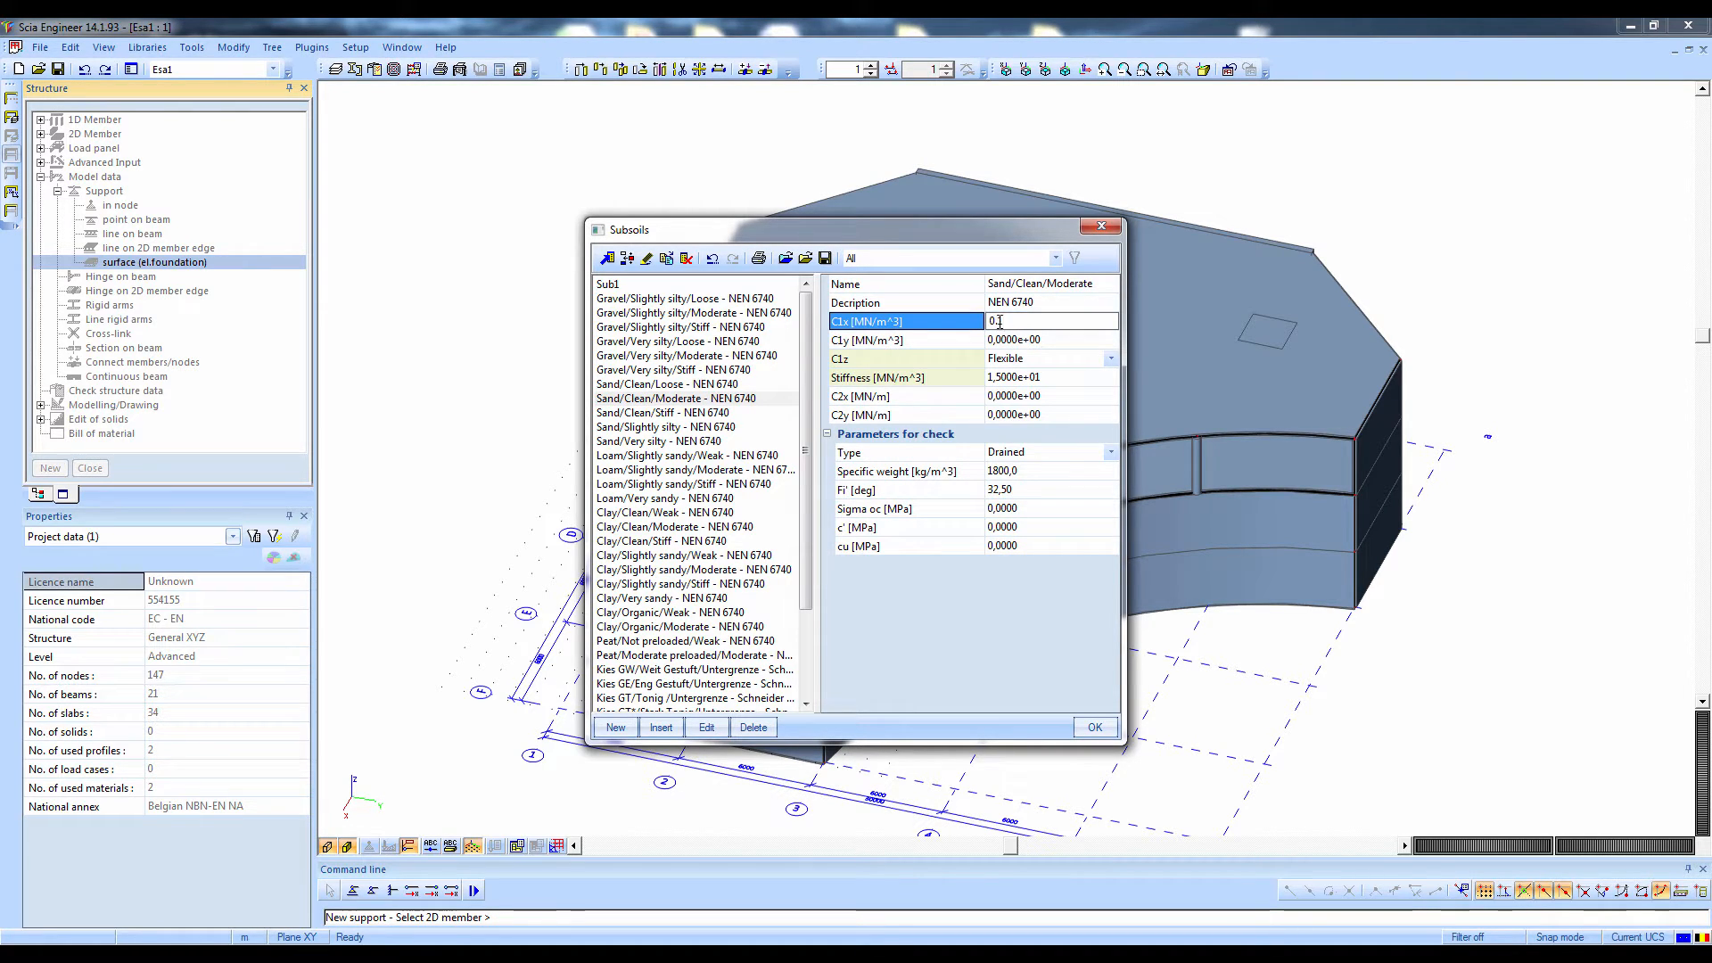
left_click(991, 340)
left_click(996, 340)
type("01")
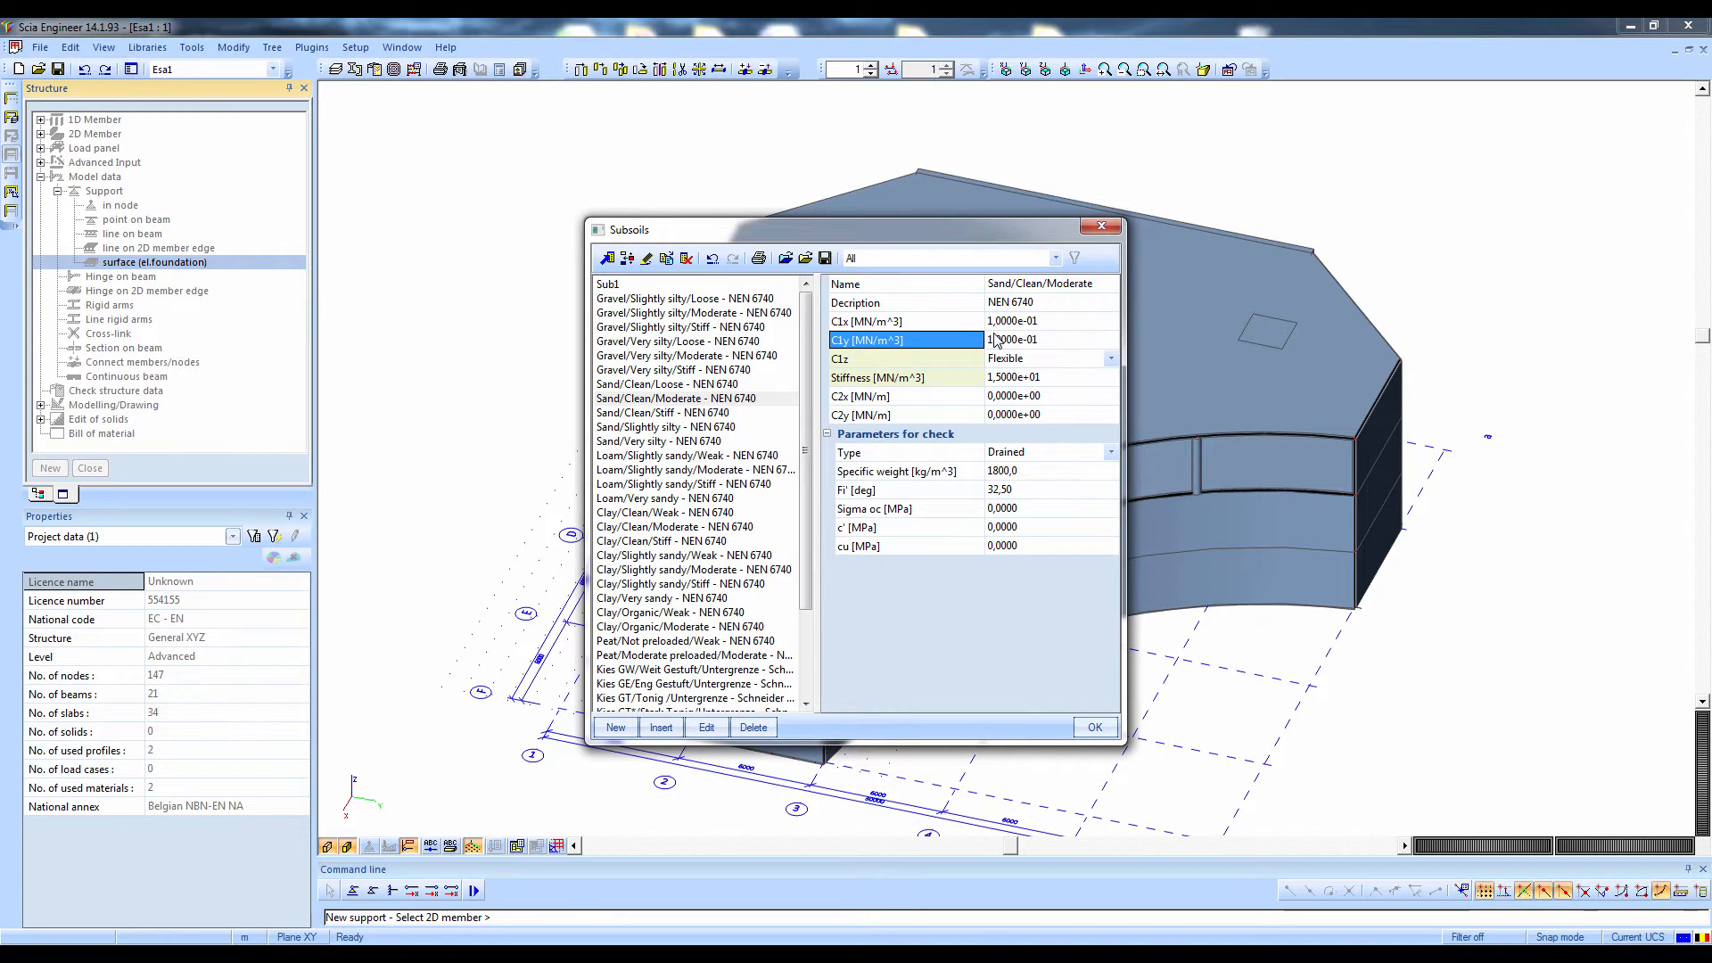
key("Return")
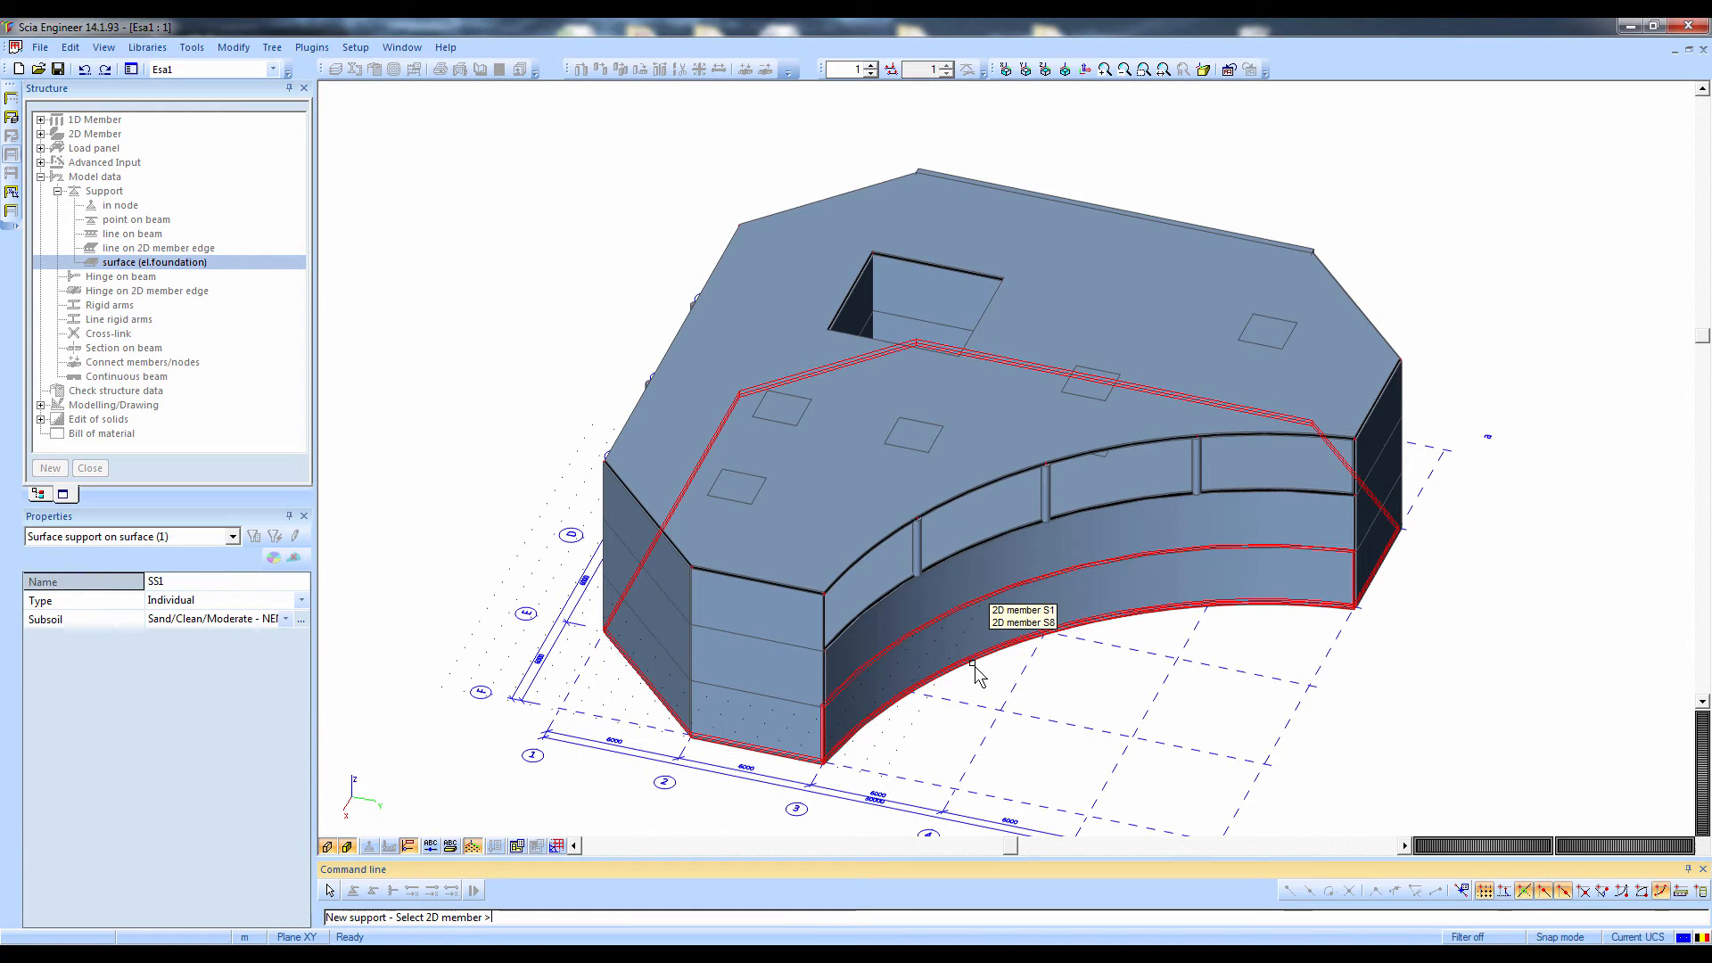
Assign the surface foundation support to the bottom plate, 2D member S1, and check the support symbols along its curved edge
left_click(973, 664)
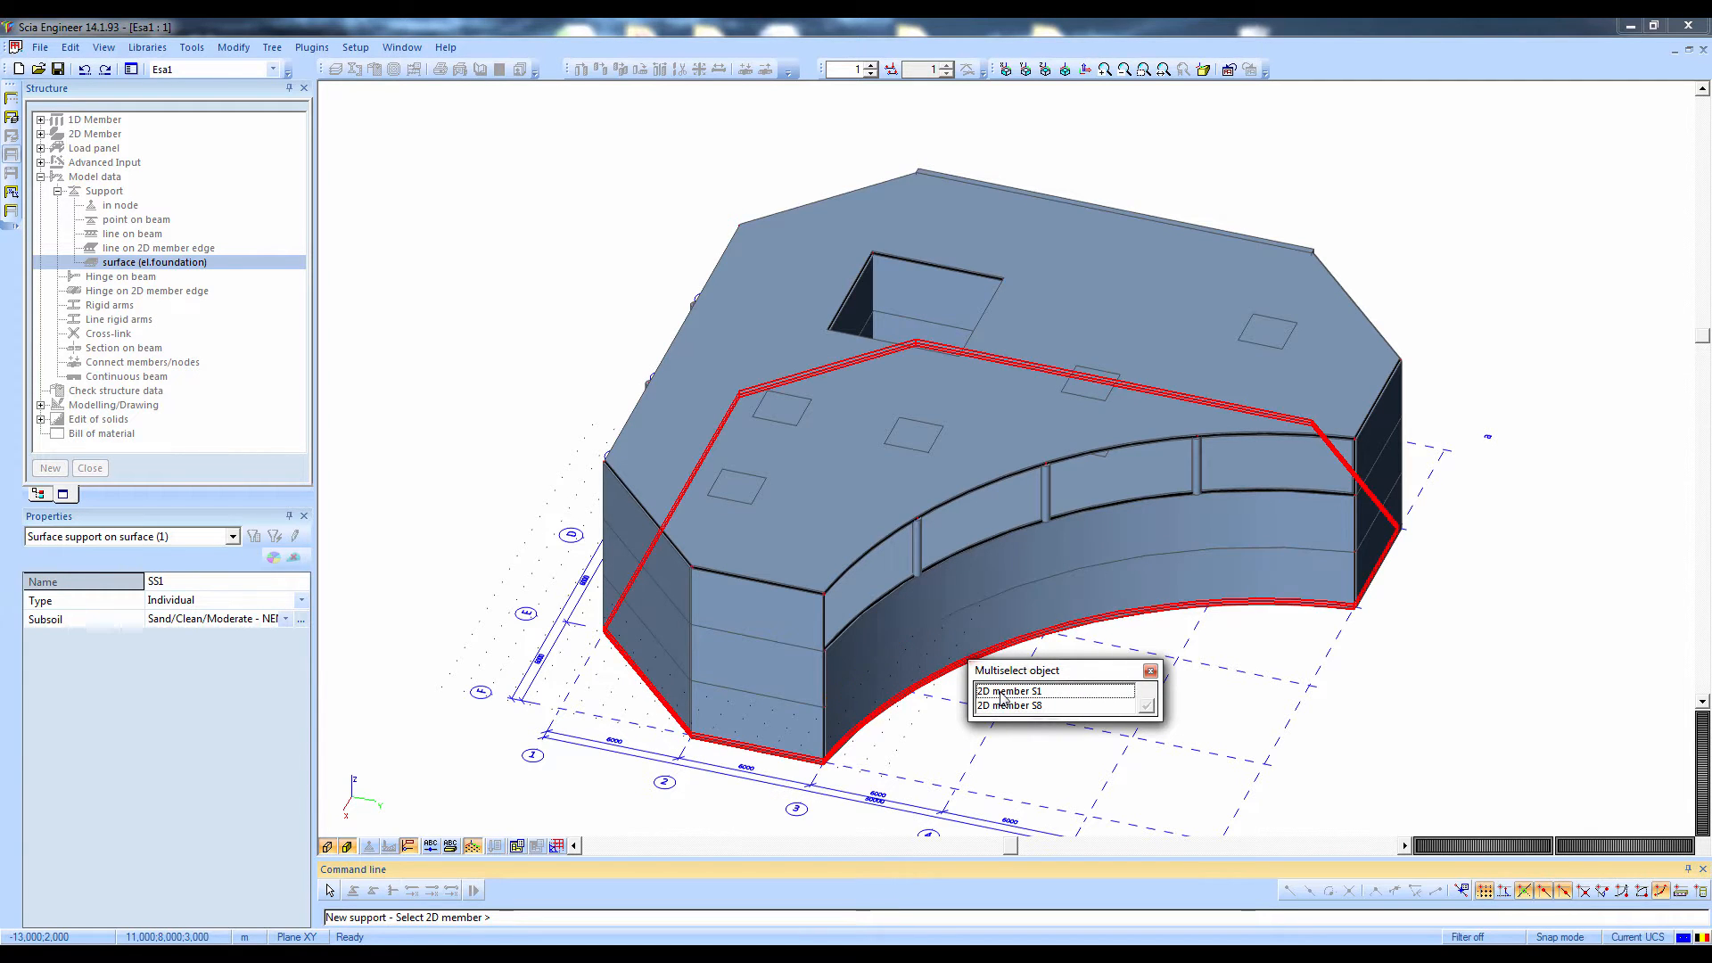
left_click(1003, 691)
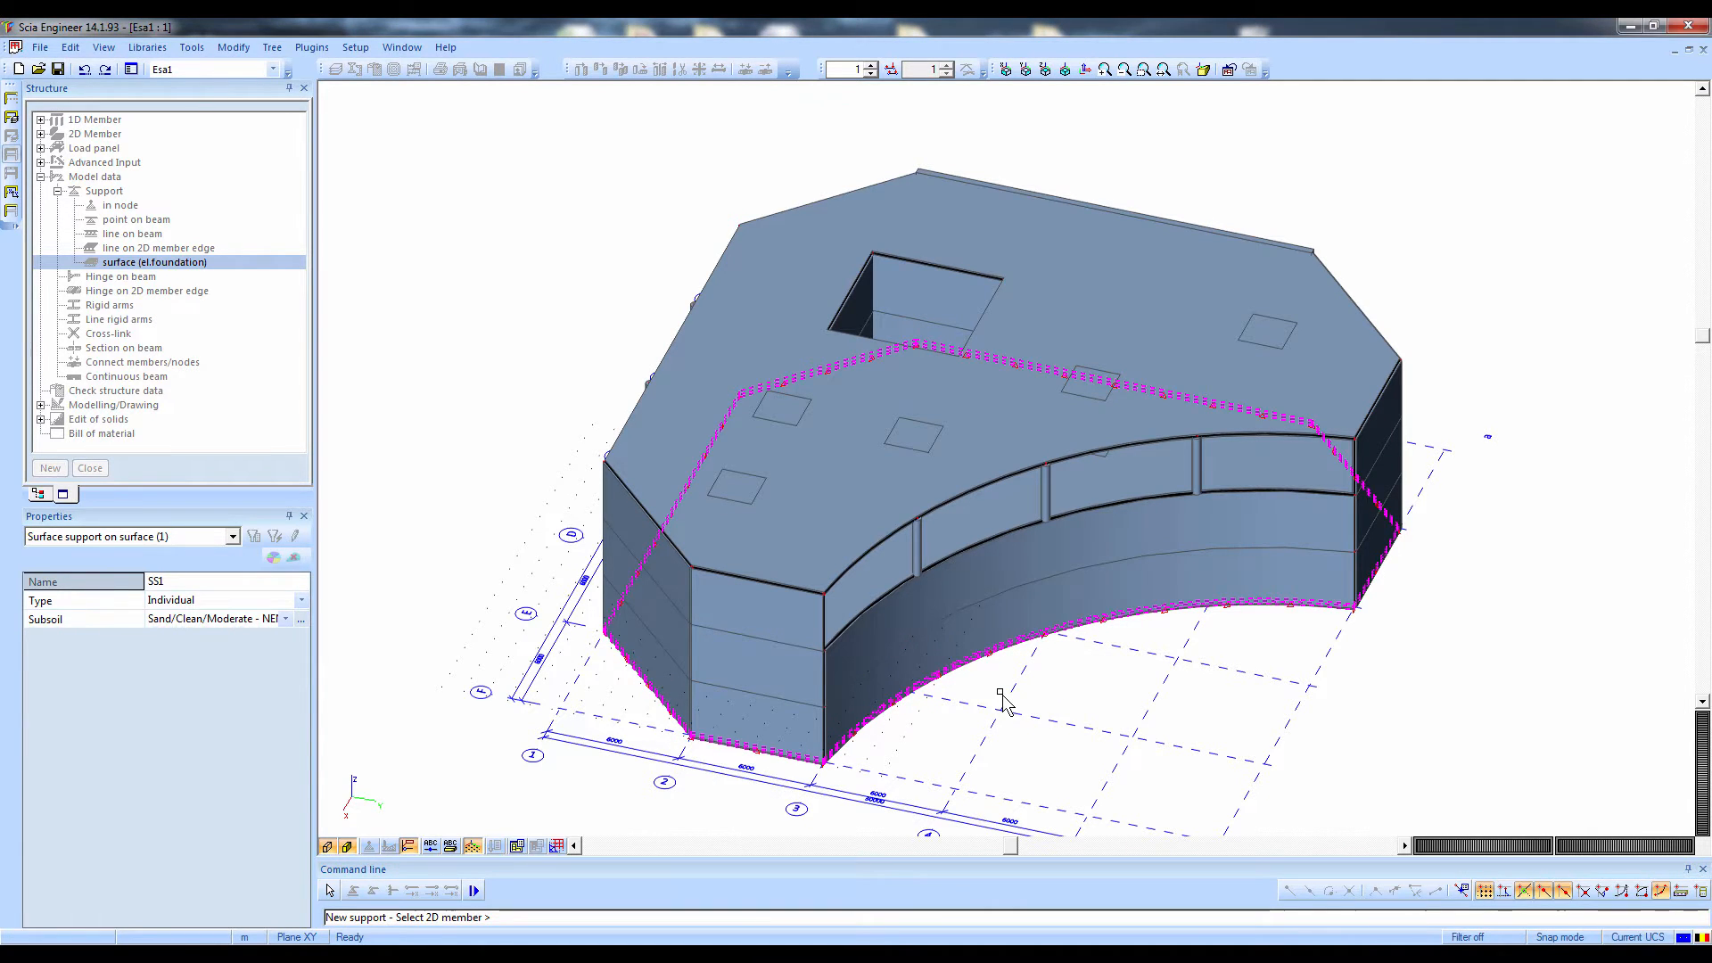
key("Escape")
key("Escape")
scroll(1108, 627, "up", 4)
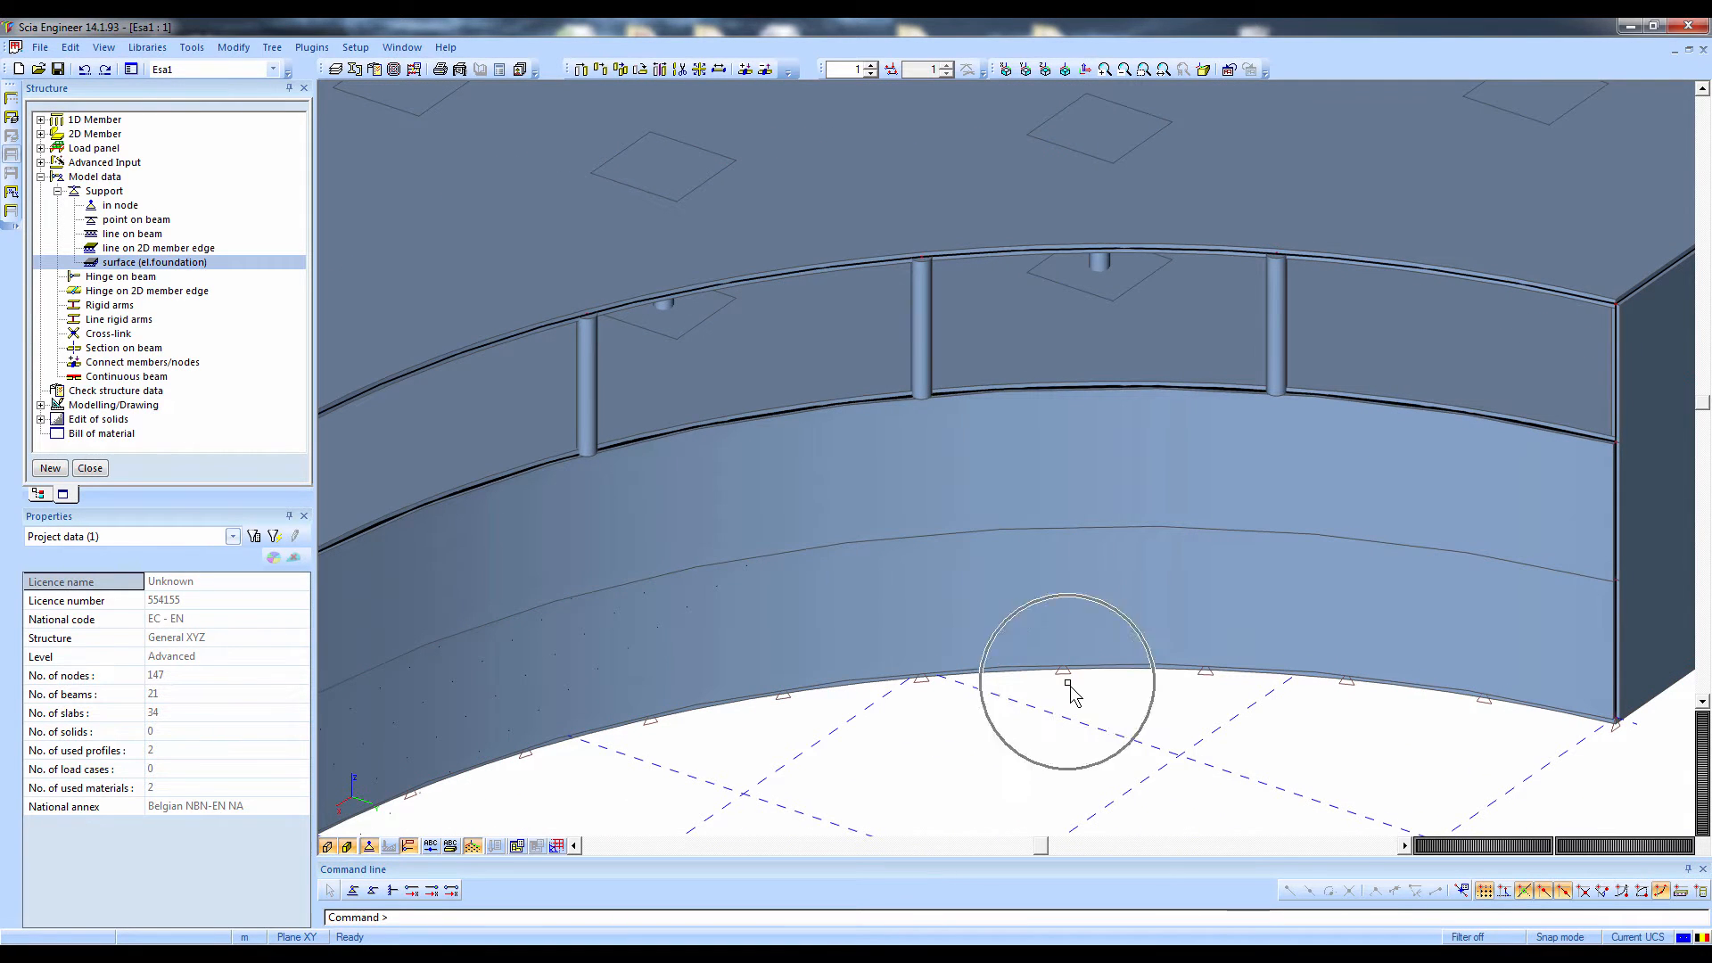
right_click_drag(1067, 682, 339, 277, "ctrl+shift")
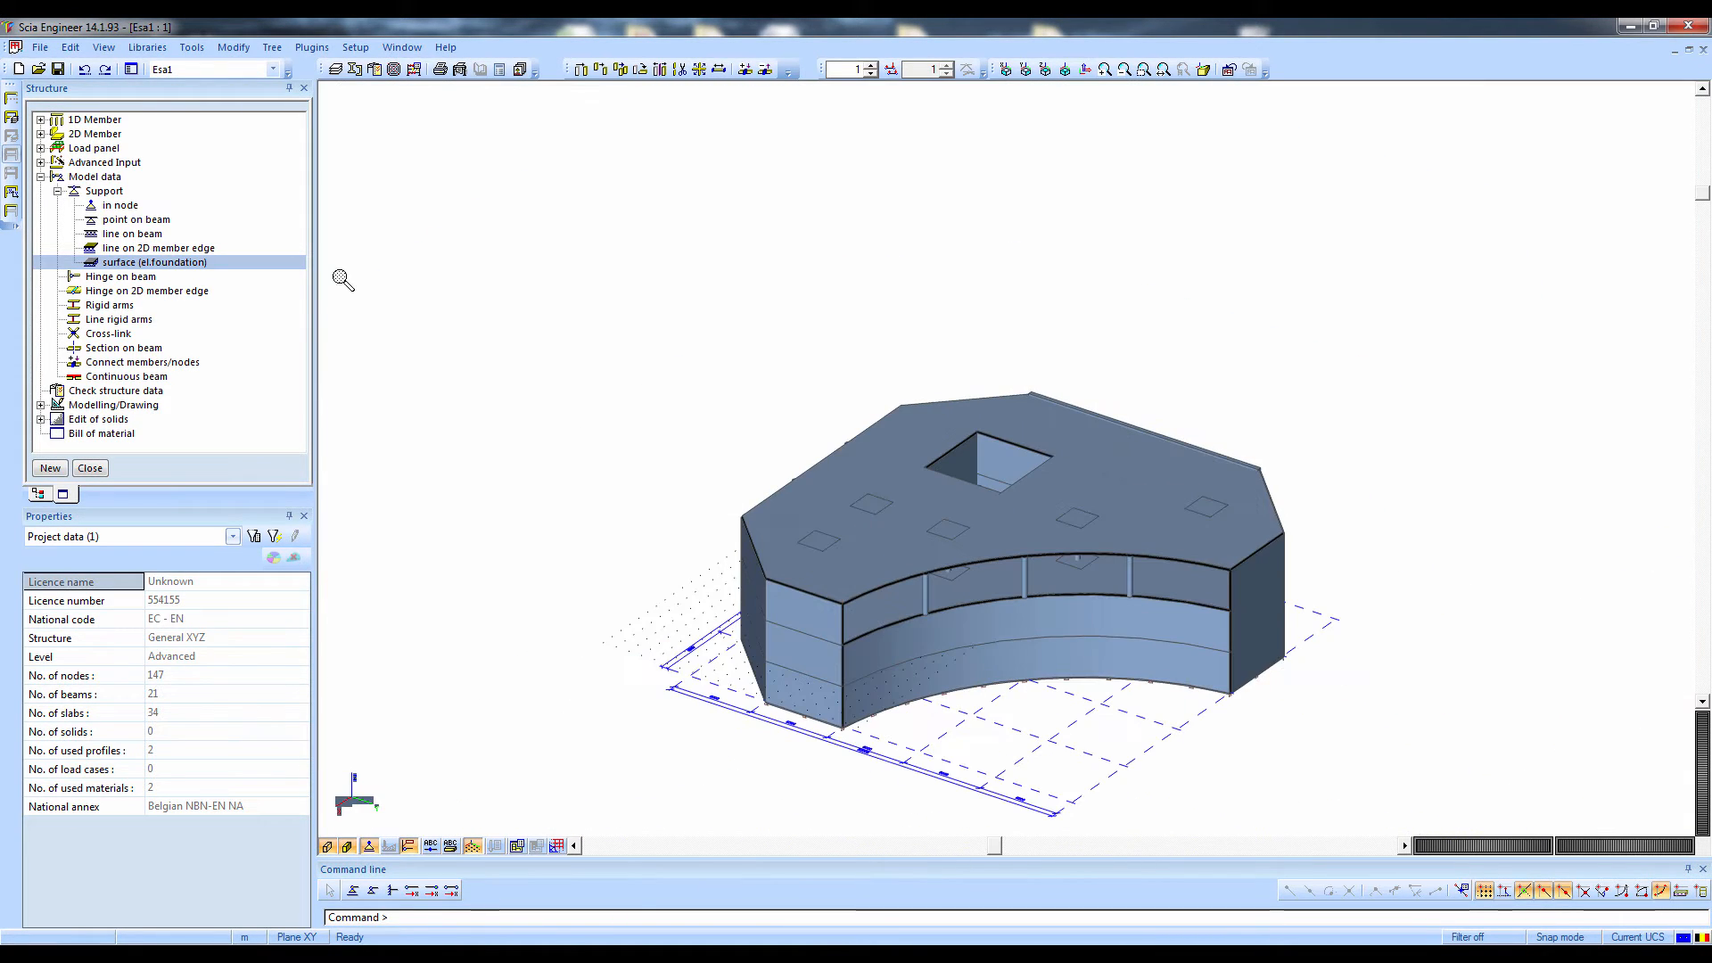
left_click(120, 277)
left_click(116, 291)
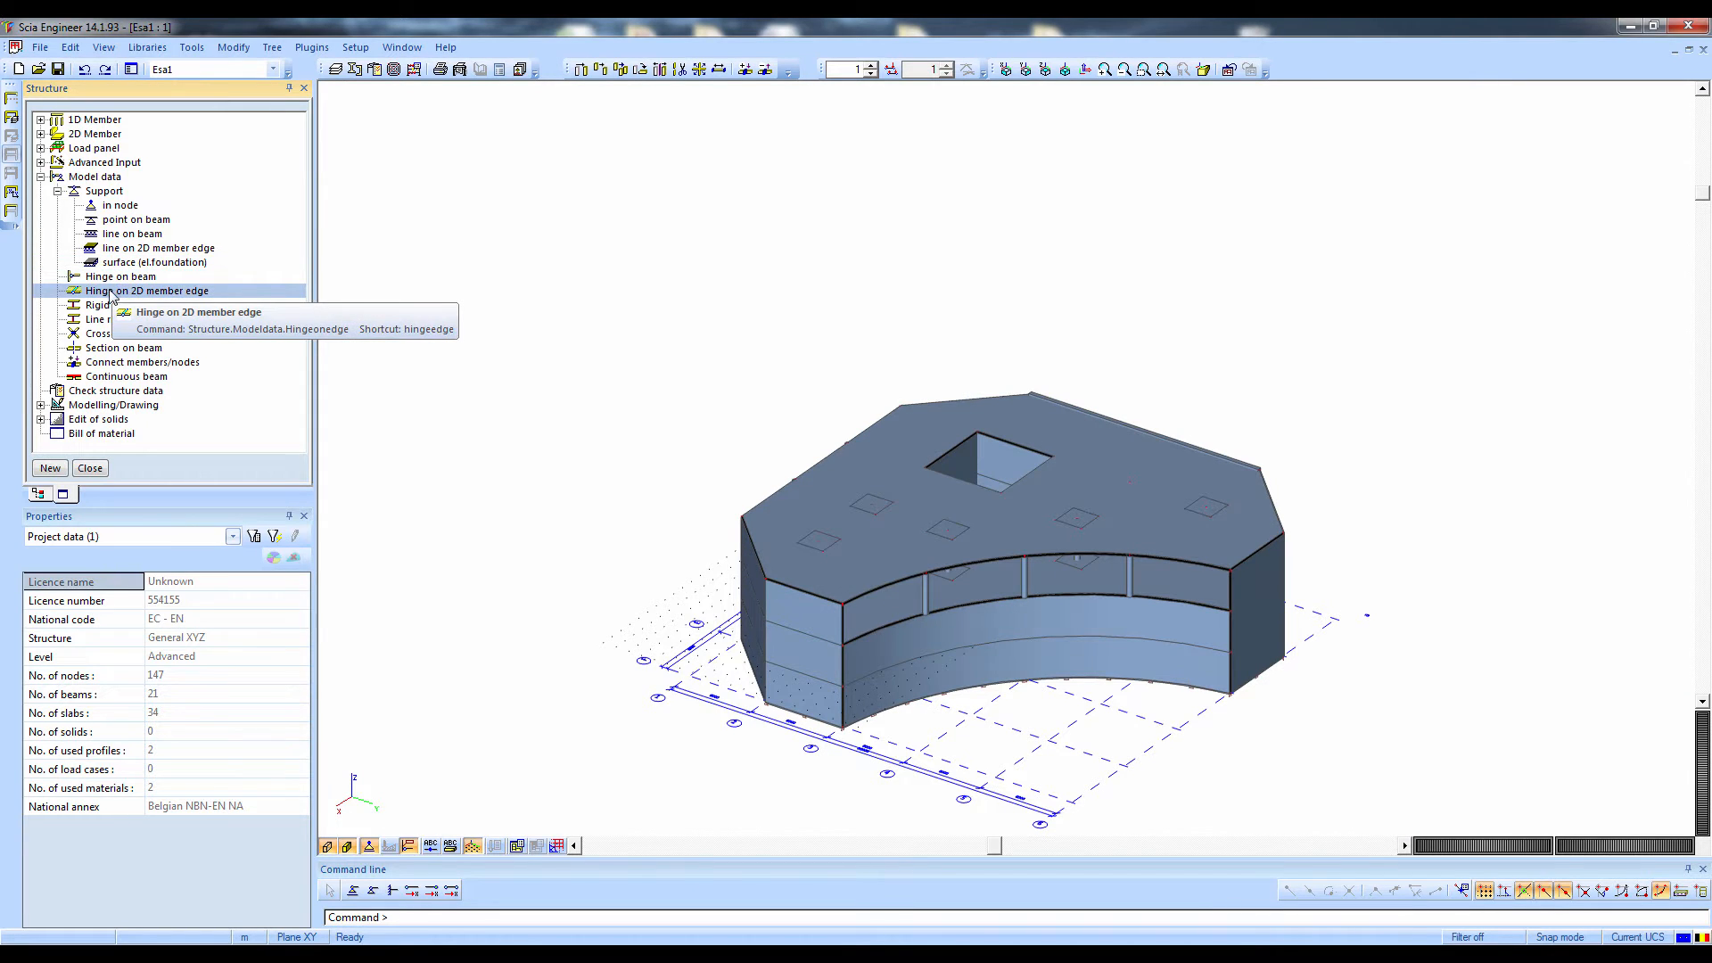
left_click(99, 307)
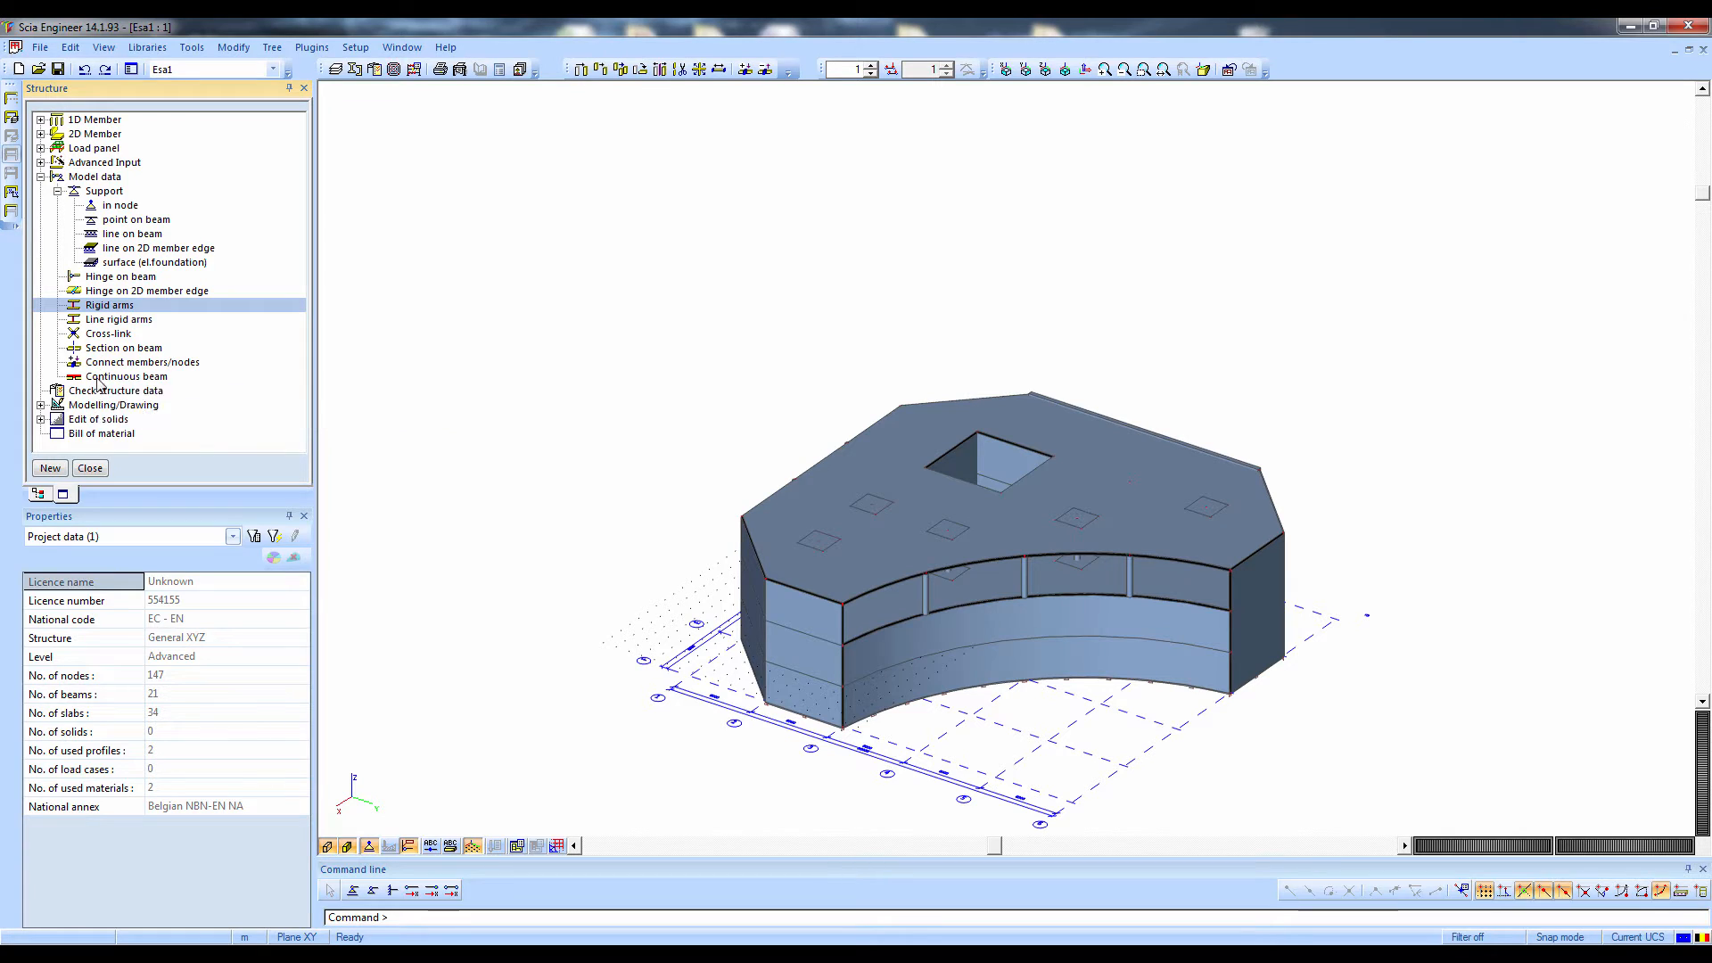
double_click(101, 363)
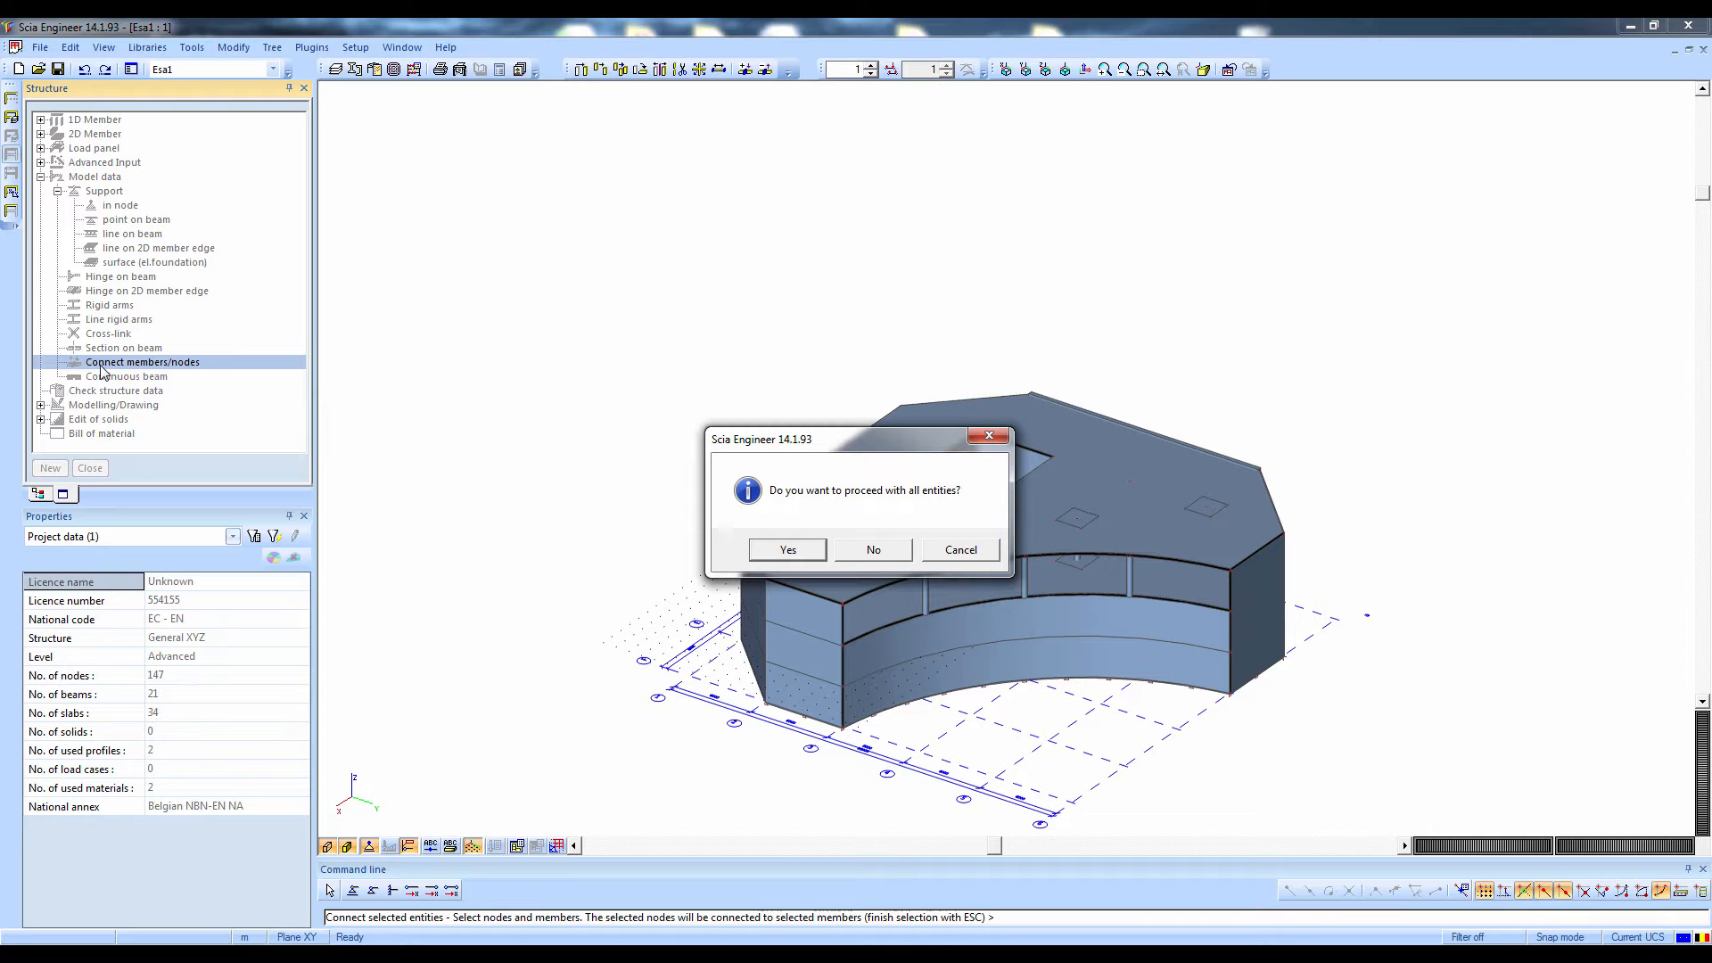
left_click(958, 550)
Select the round column B18 on the top storey's curved edge and switch off the volume rendering of members
scroll(1147, 554, "up", 5)
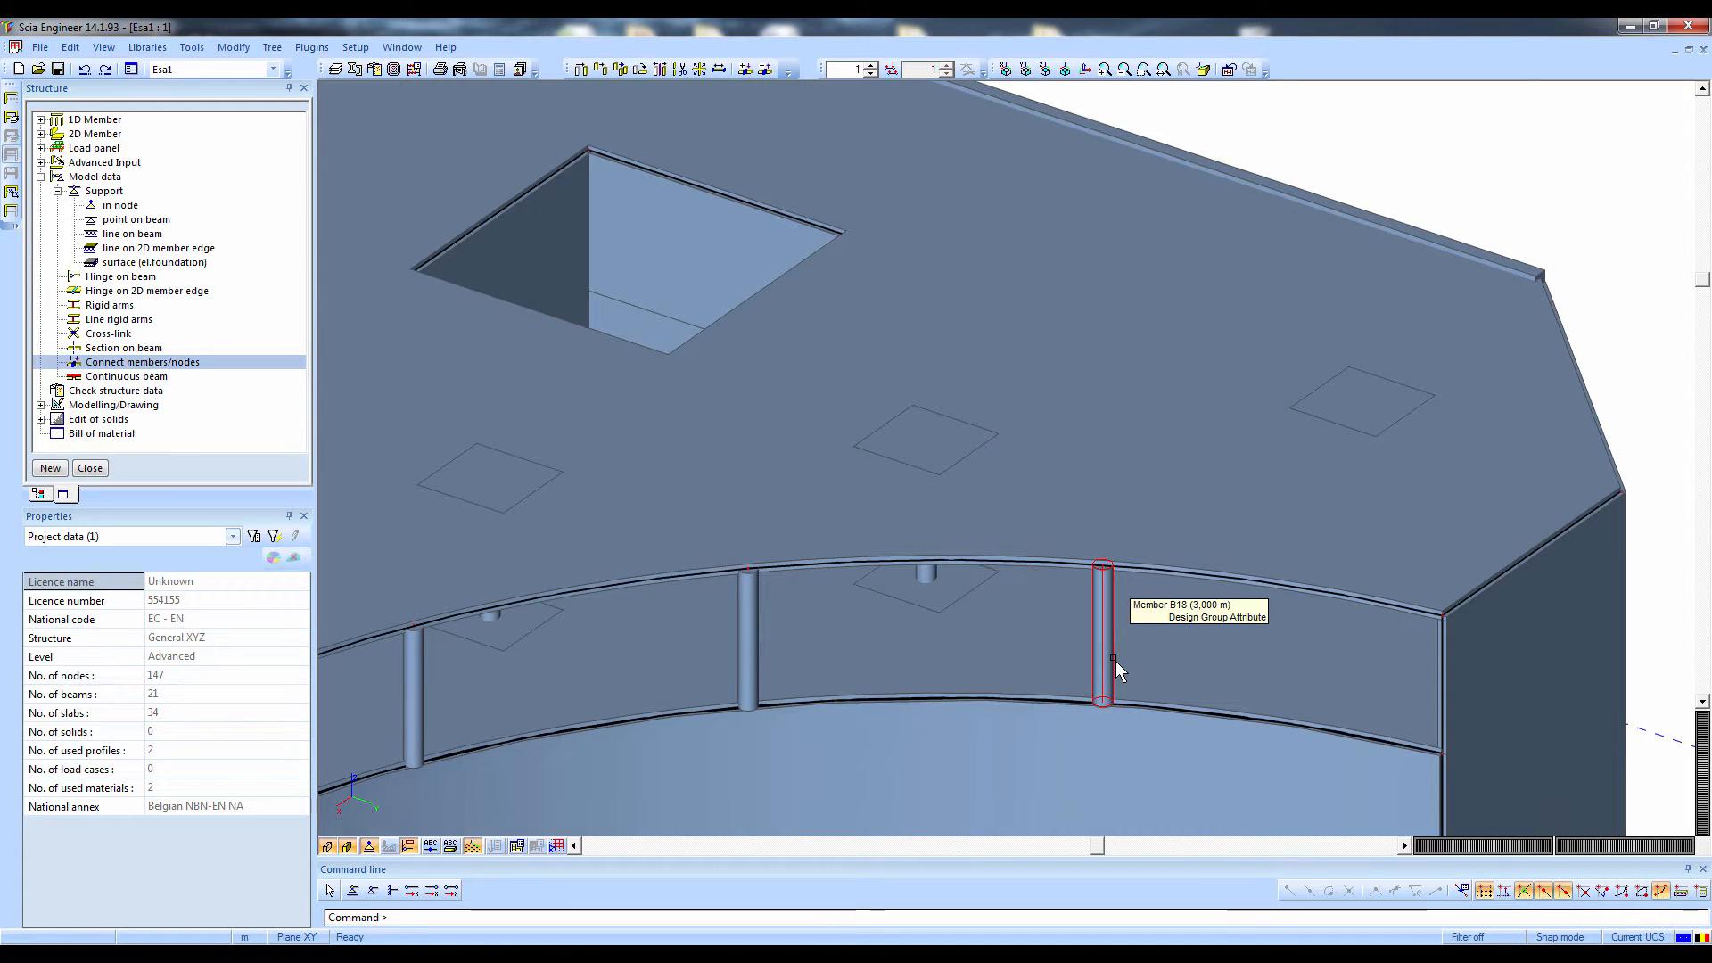
left_click(1115, 660)
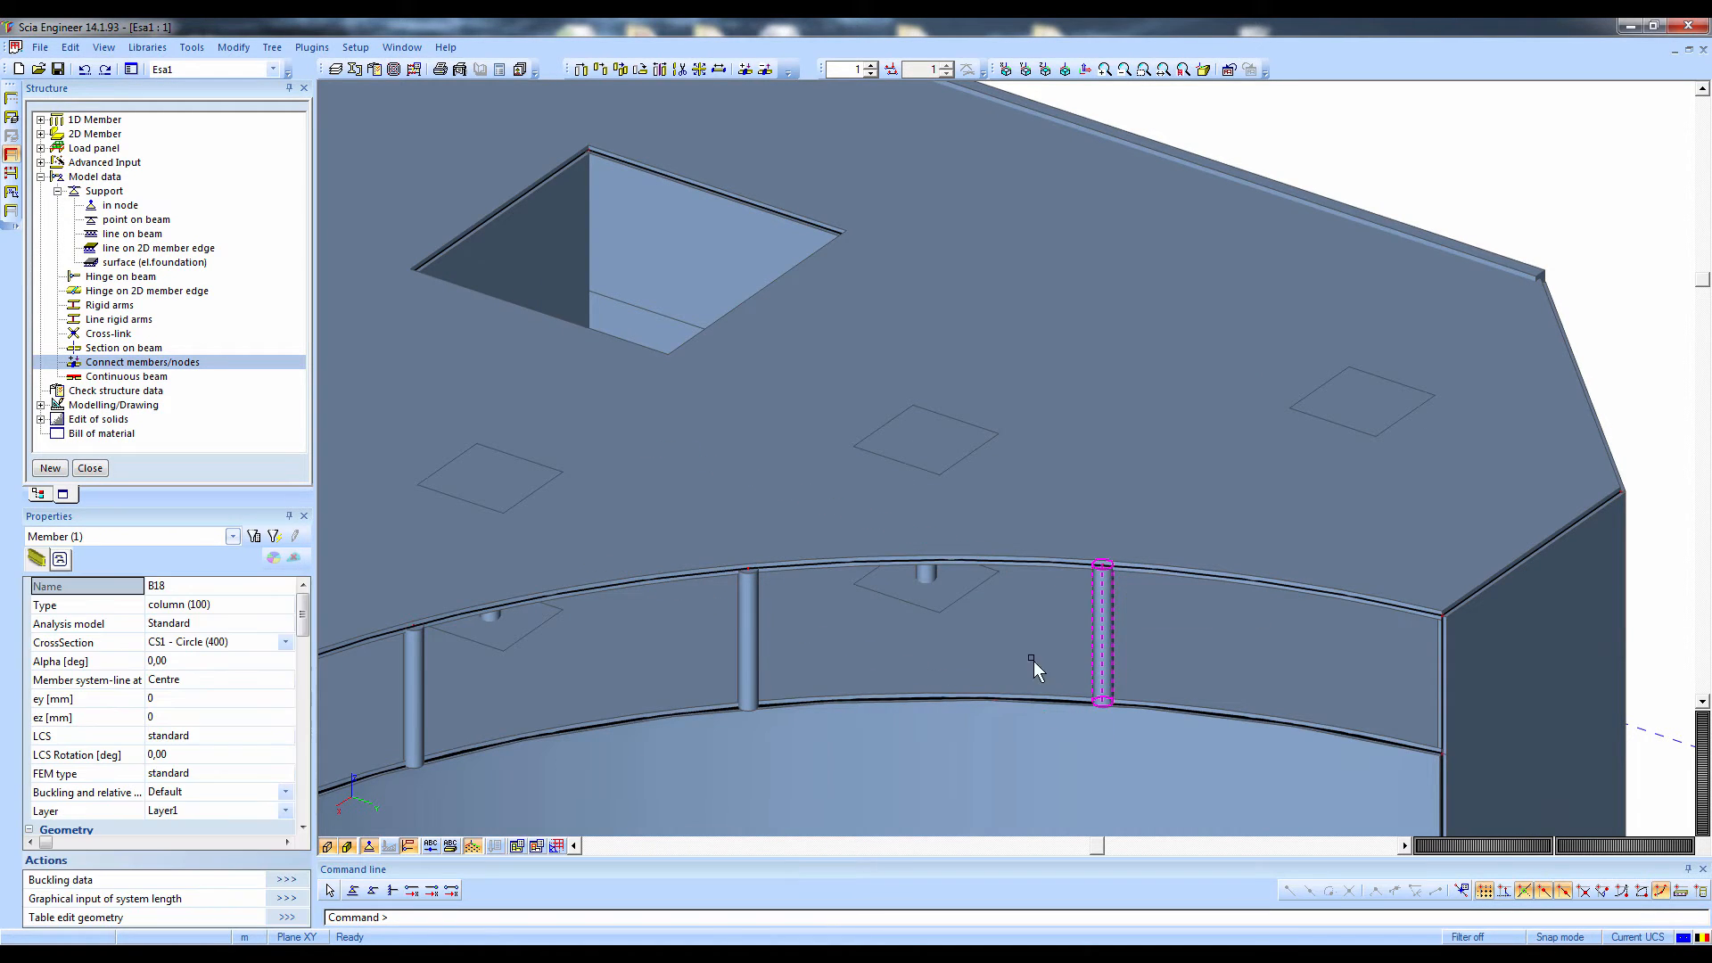
left_click(346, 845)
left_click(346, 846)
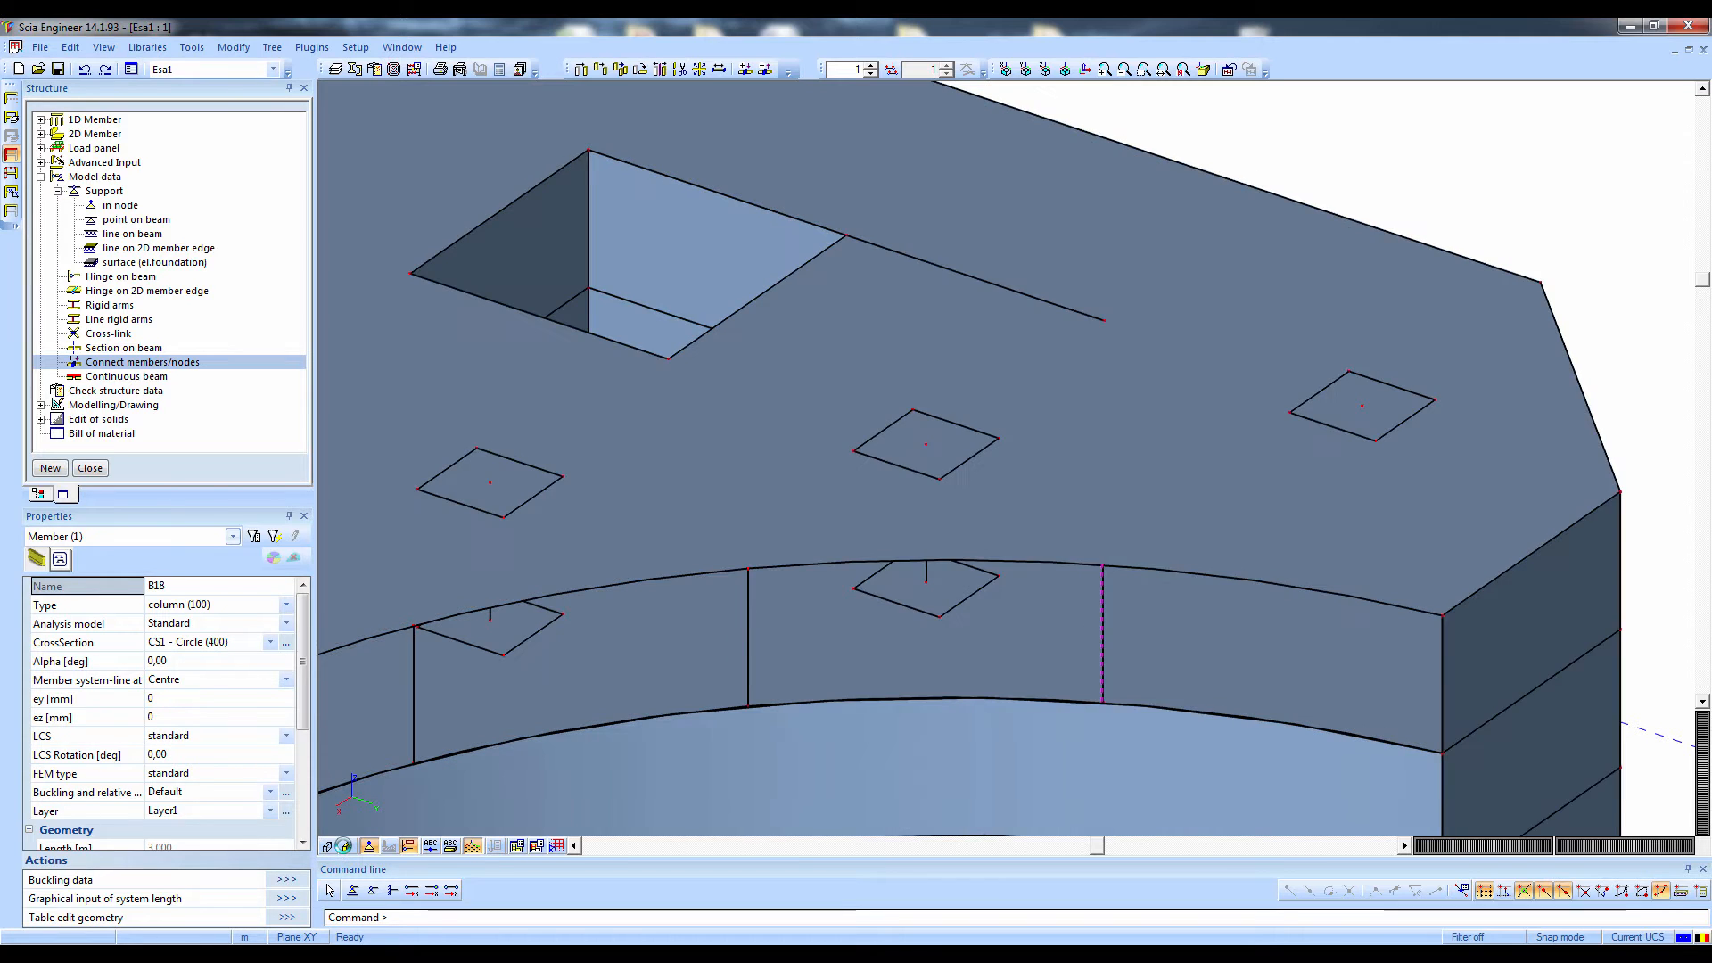
left_click(346, 845)
Examine the node at the top of column B18 to see which members it belongs to
mouse_move(729, 734)
right_mouse_down("ctrl")
mouse_move(723, 705)
mouse_move(773, 703)
mouse_move(700, 727)
right_mouse_up("ctrl")
left_click(1104, 548)
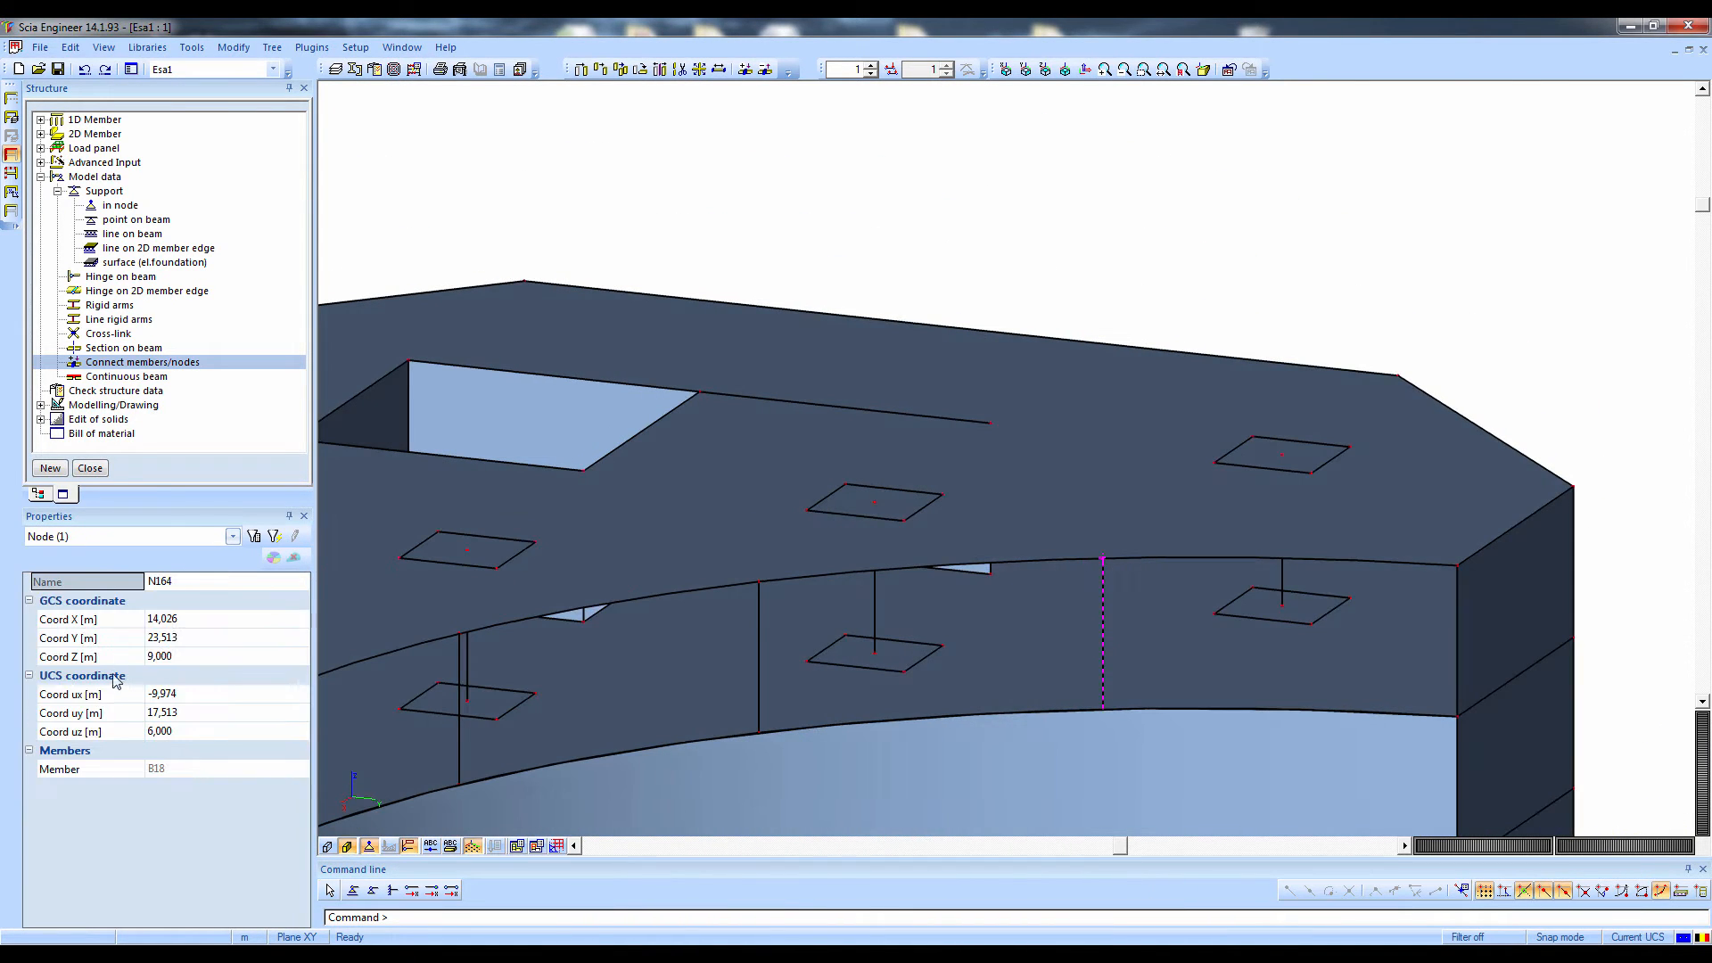
left_click(99, 771)
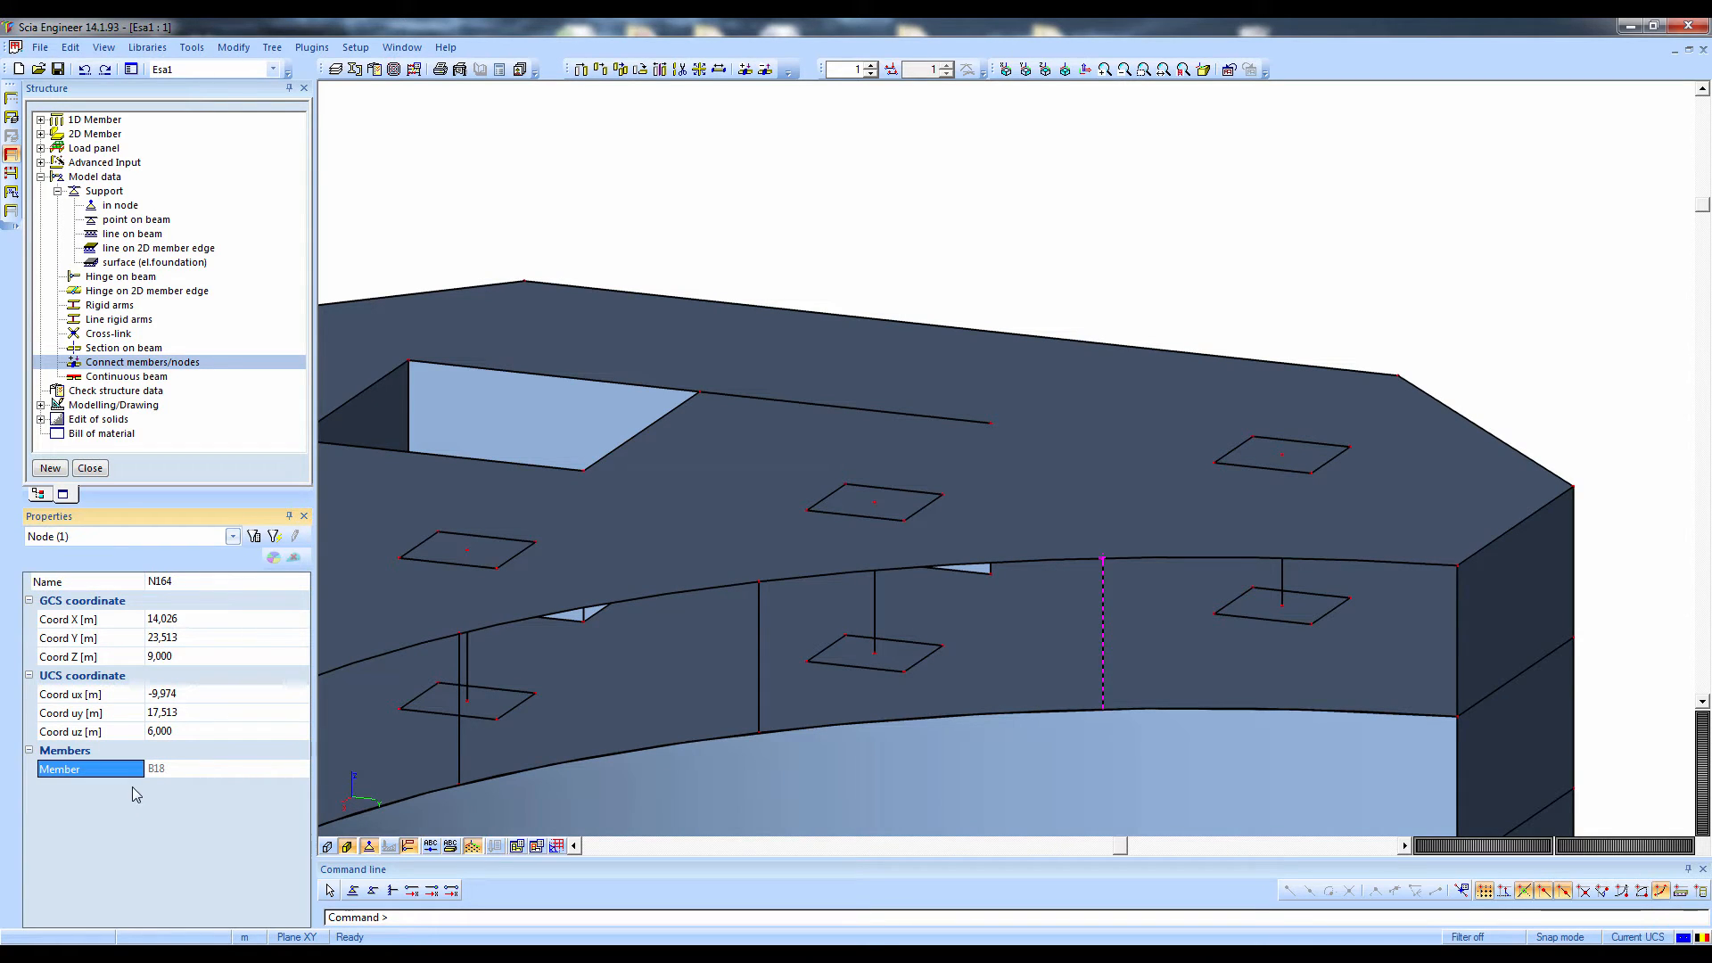
key("ctrl")
key("ctrl")
key("ctrl")
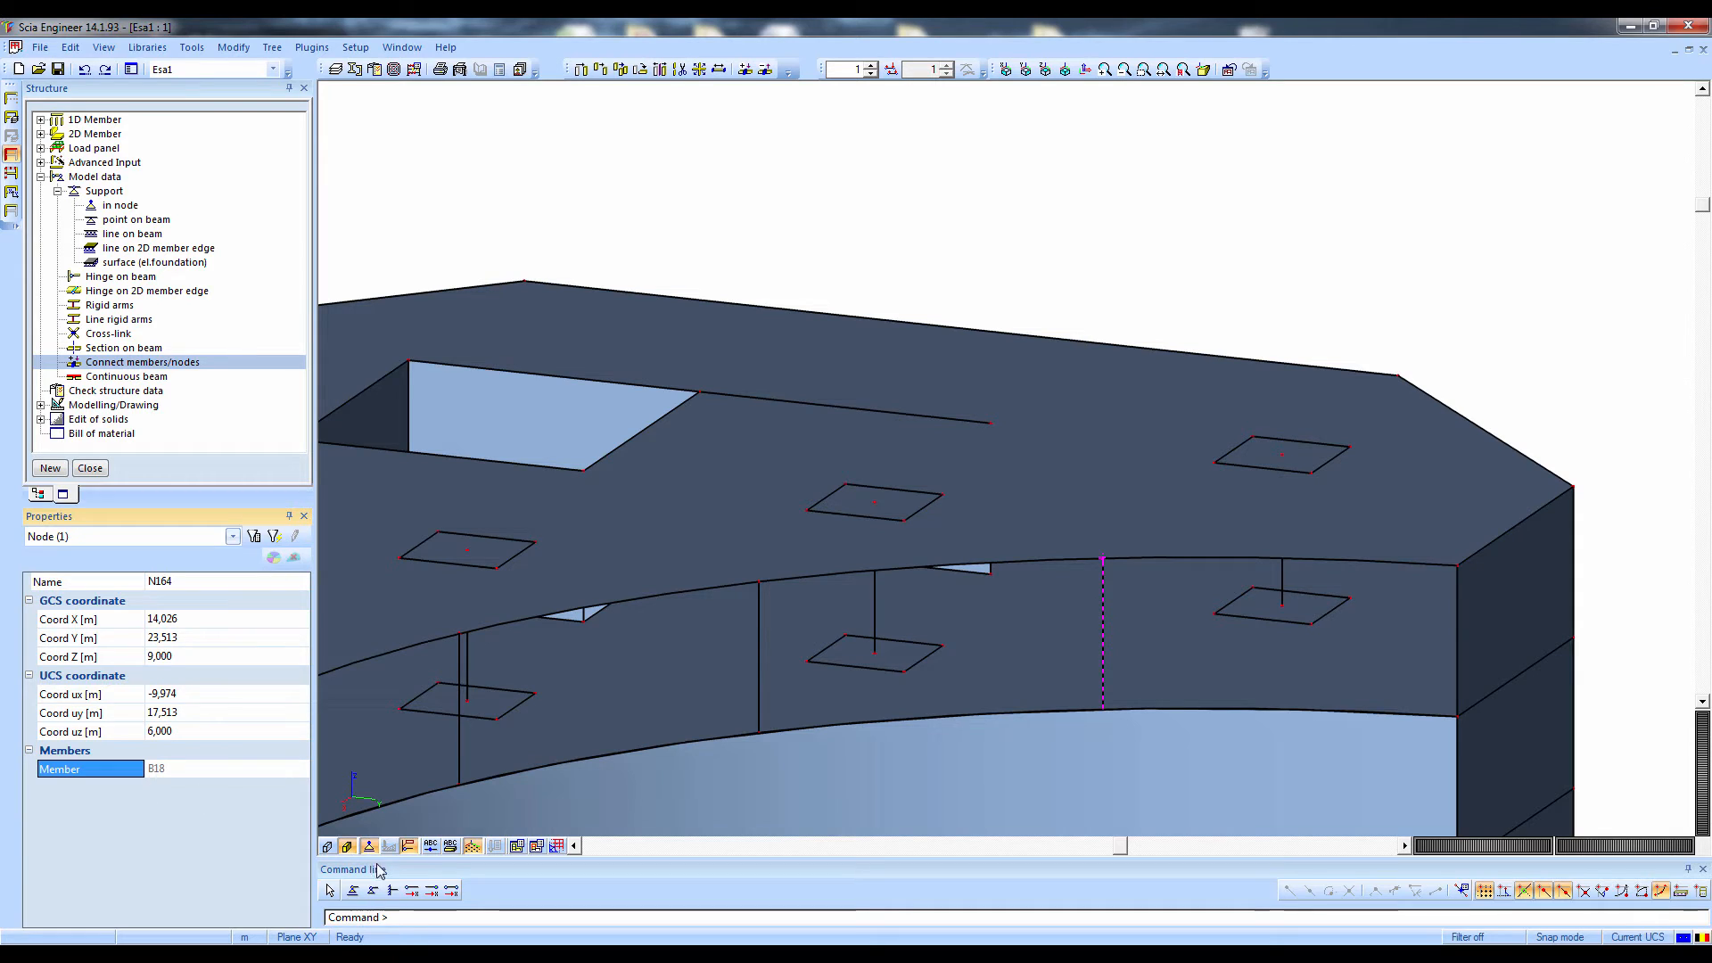
Turn on the member name labels and compare column B18 with the surrounding plates, then clear the node selection
left_click(449, 845)
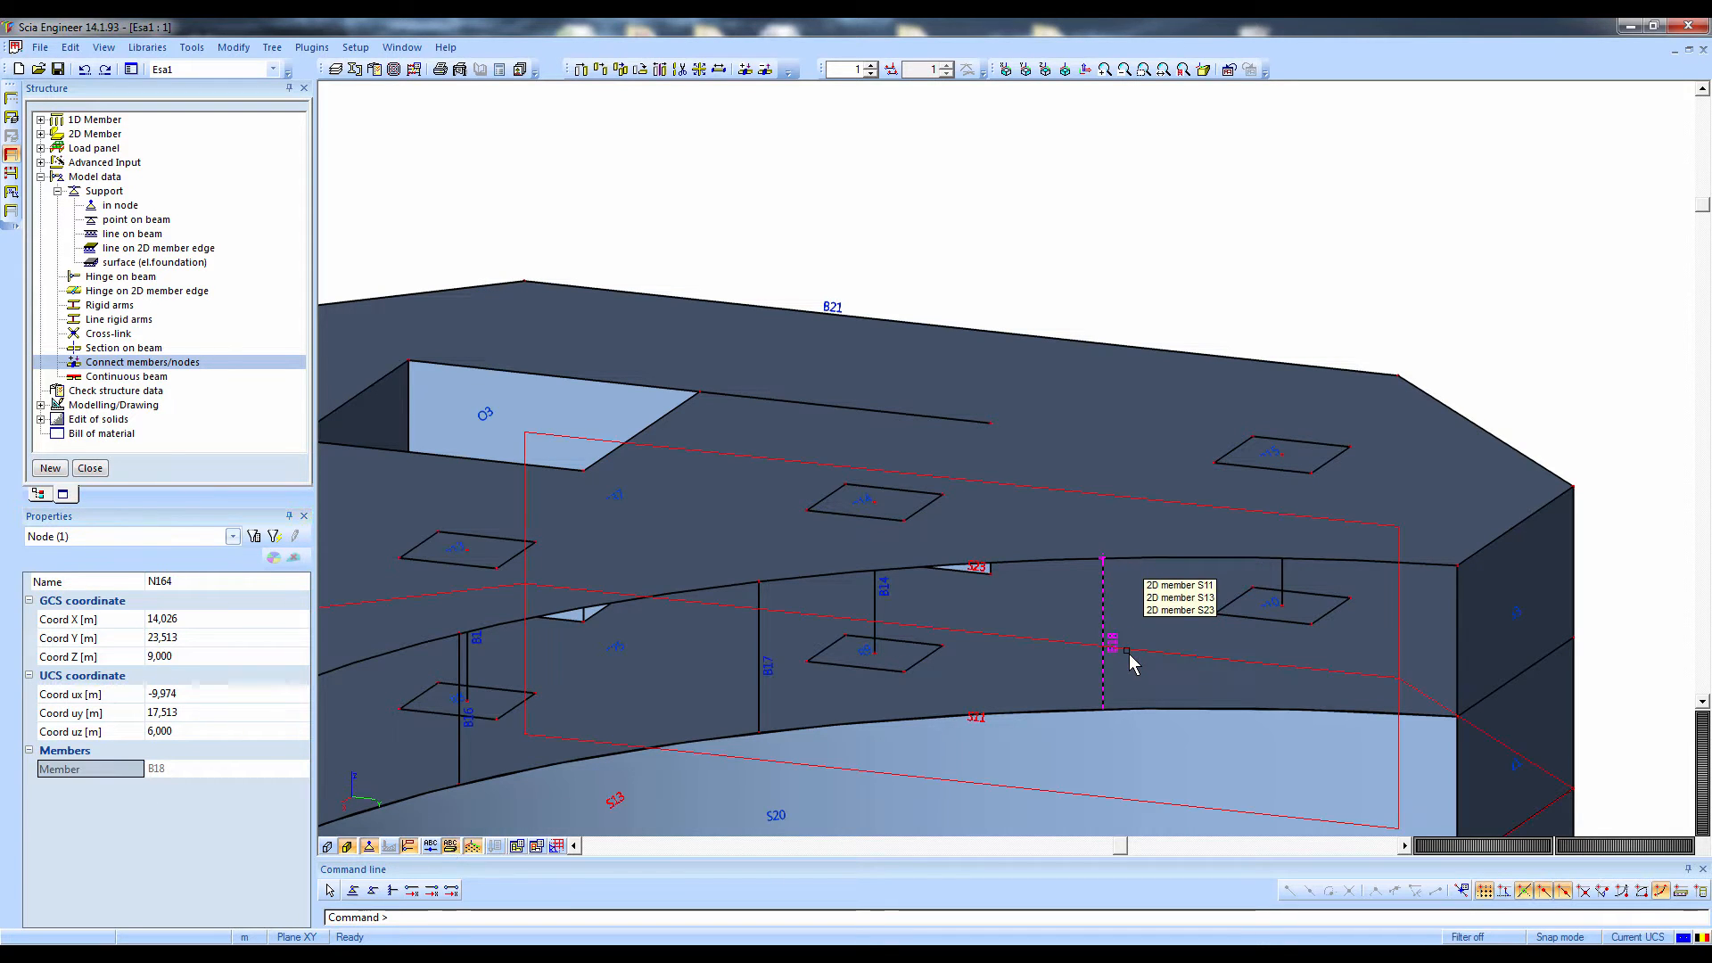
key("ctrl")
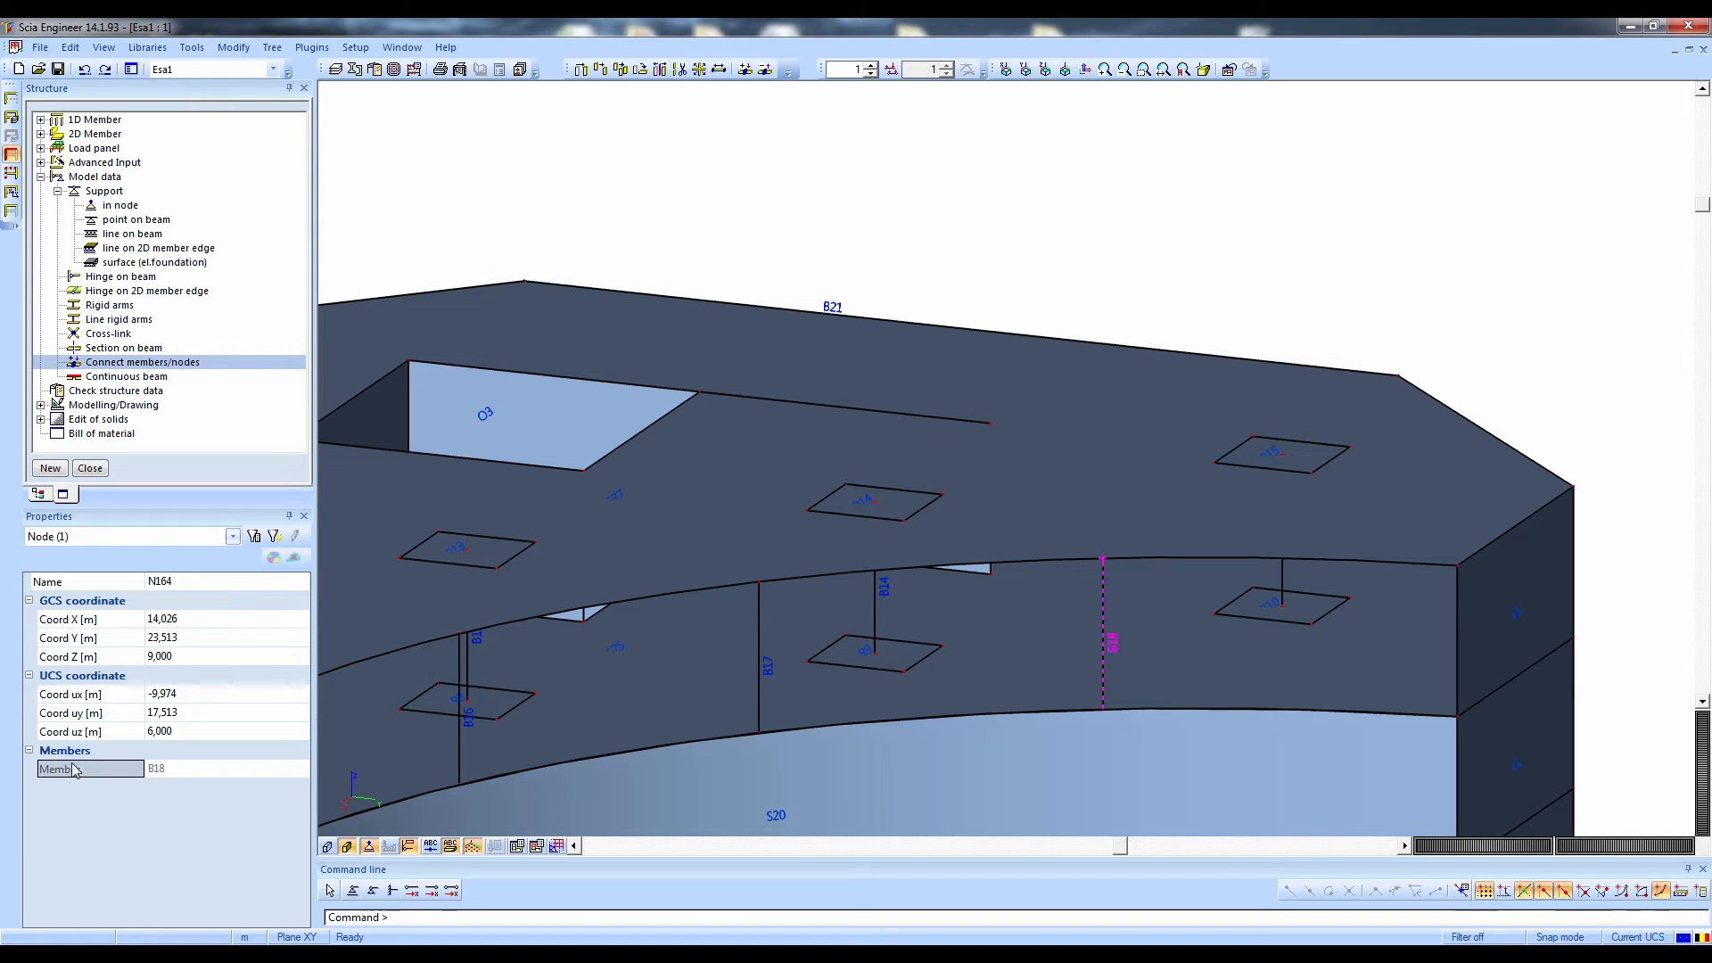
right_click_drag(1112, 561, 1132, 562, "ctrl")
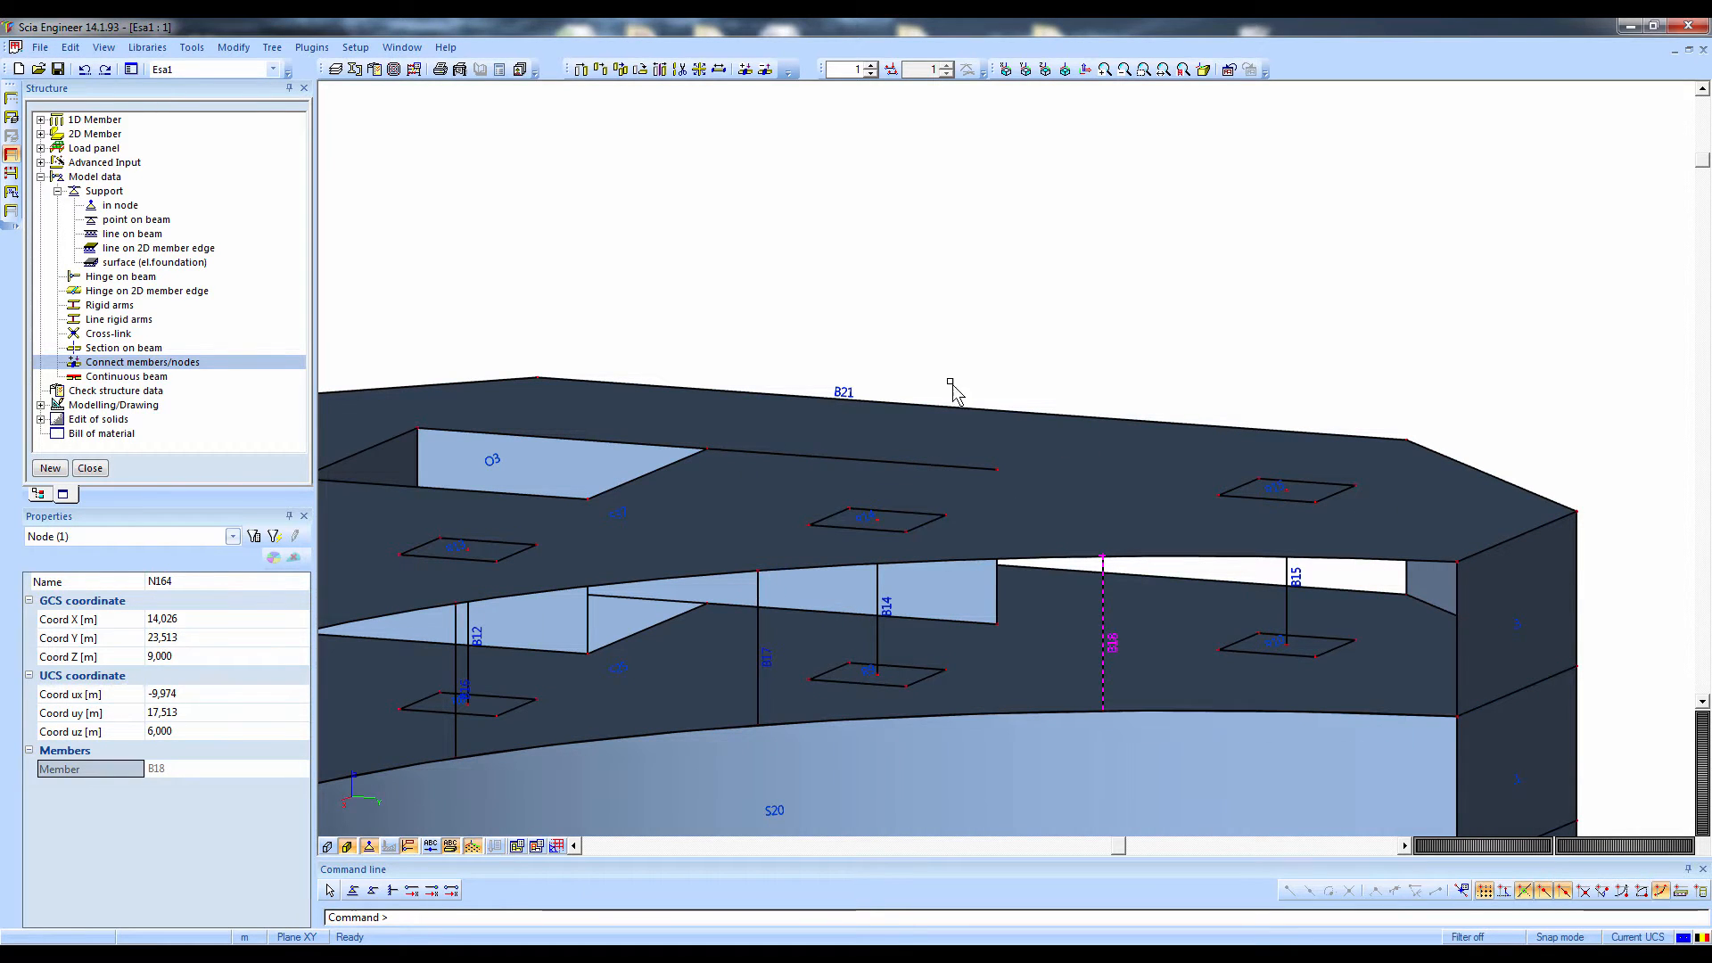
key("Escape")
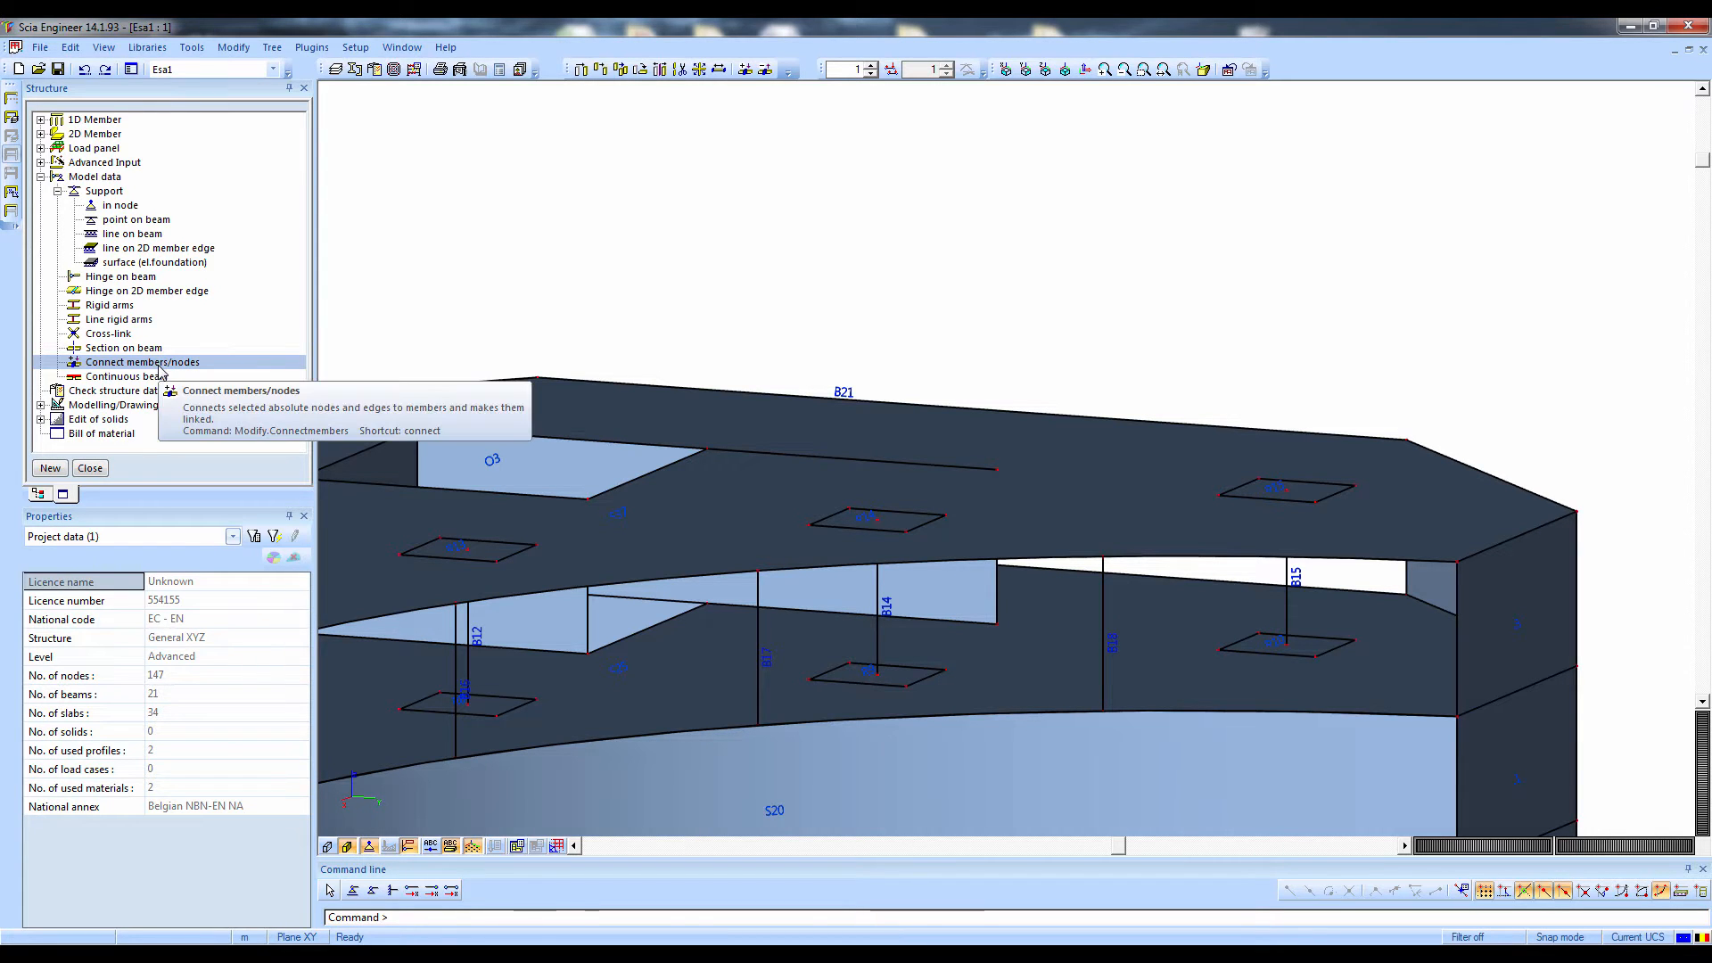
Connect members and nodes for all entities of the structure, using the proposed connection settings
double_click(159, 365)
left_click(808, 550)
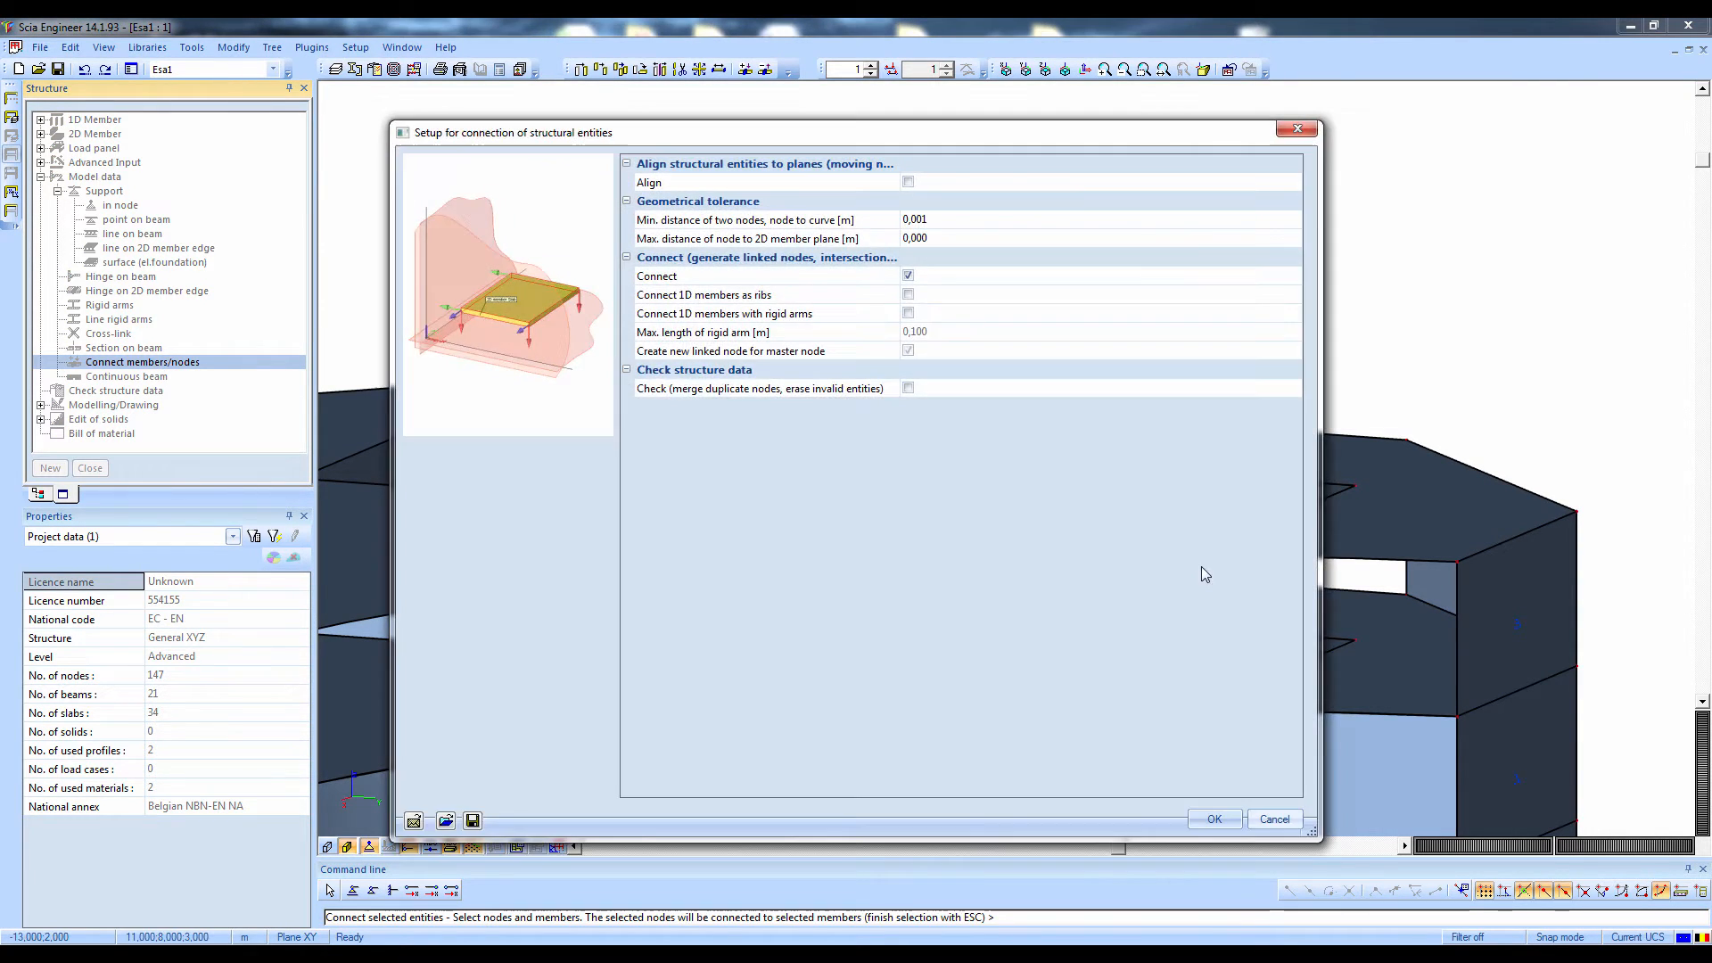
left_click(1215, 819)
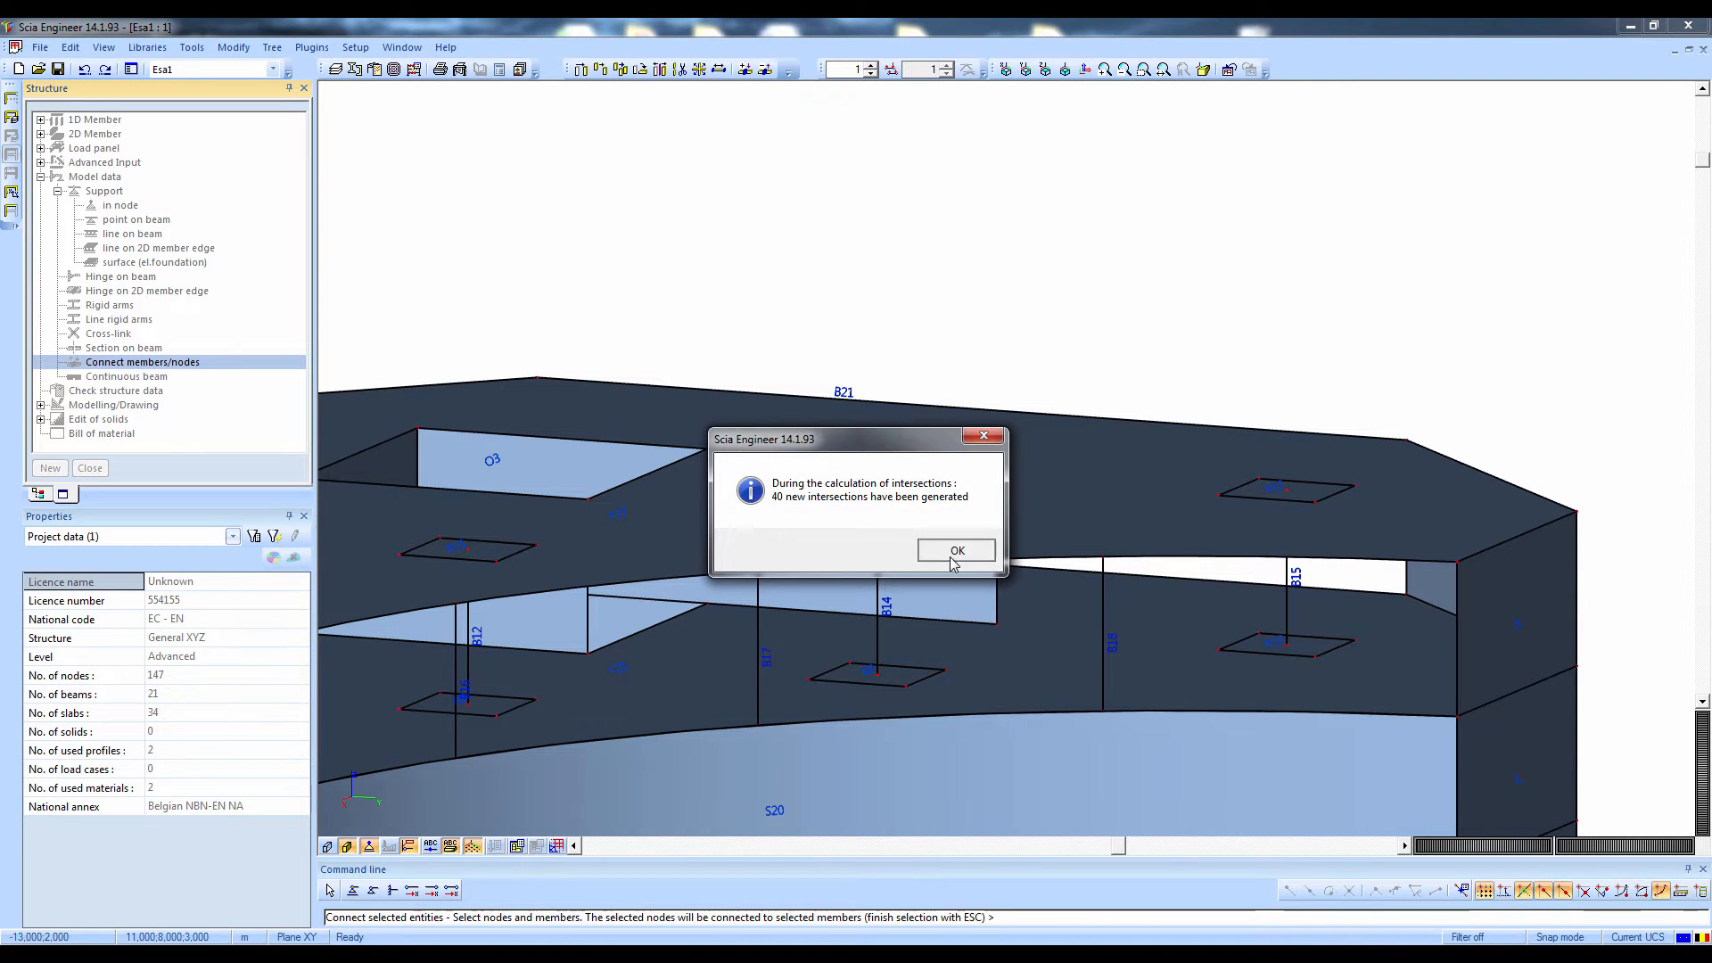
left_click(956, 548)
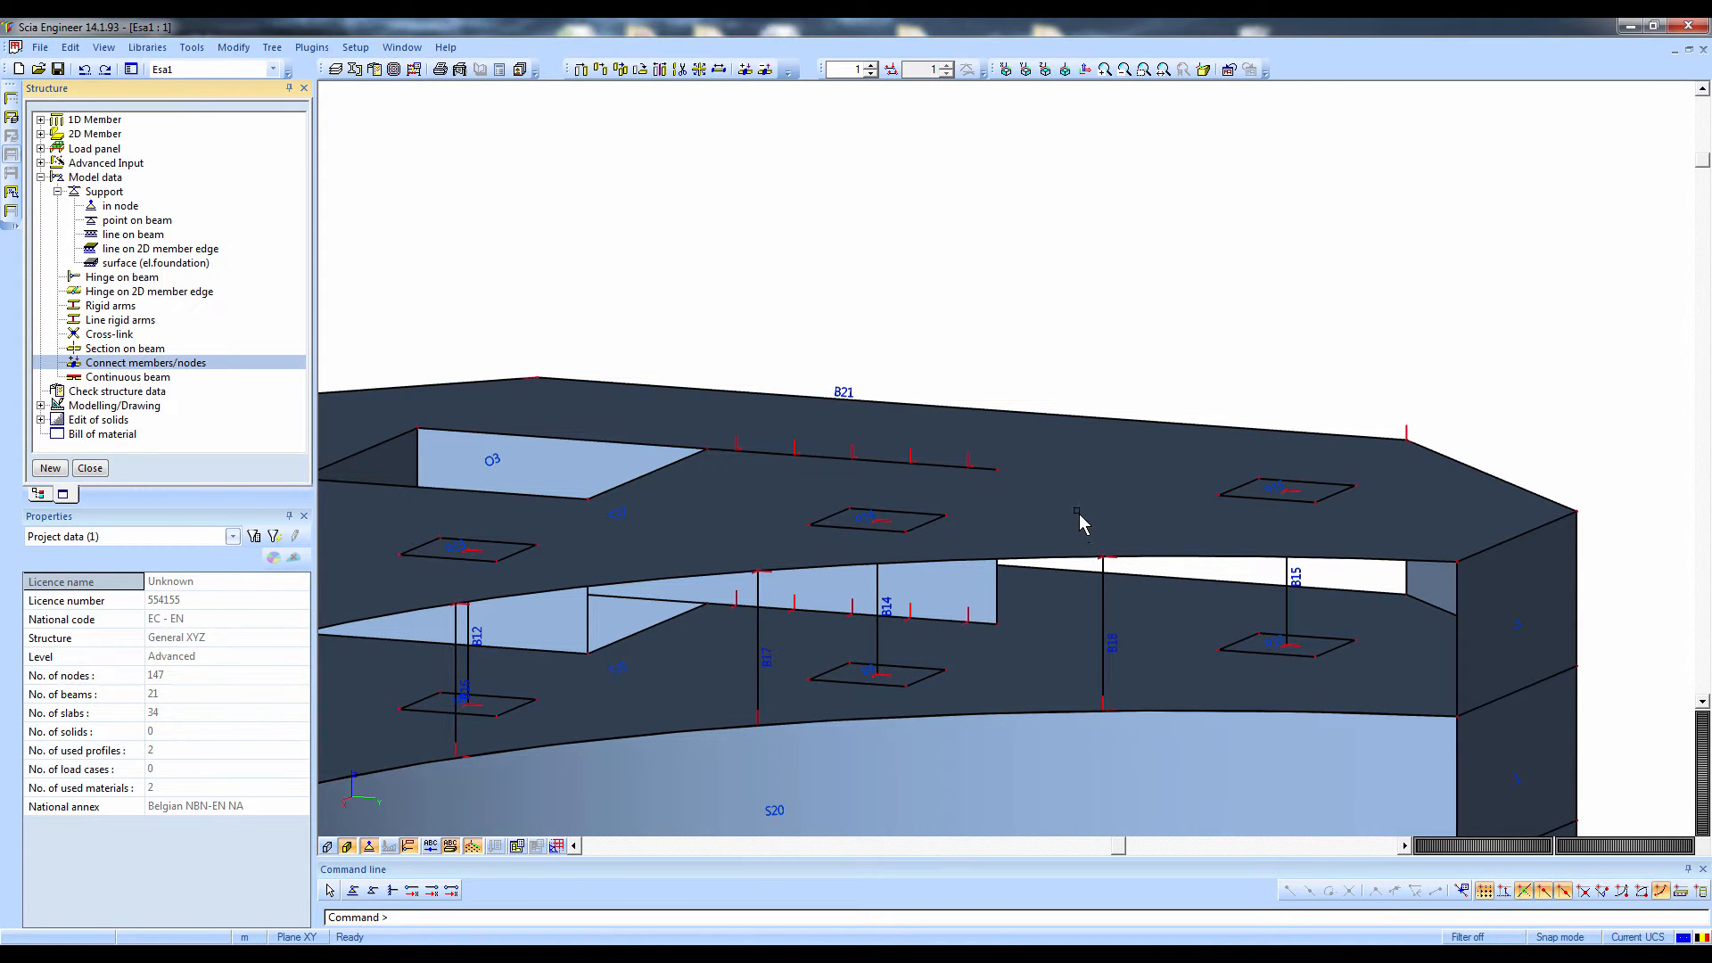
Examine the top node of column B18 for its links to the 2D member and the column
left_click(1104, 558)
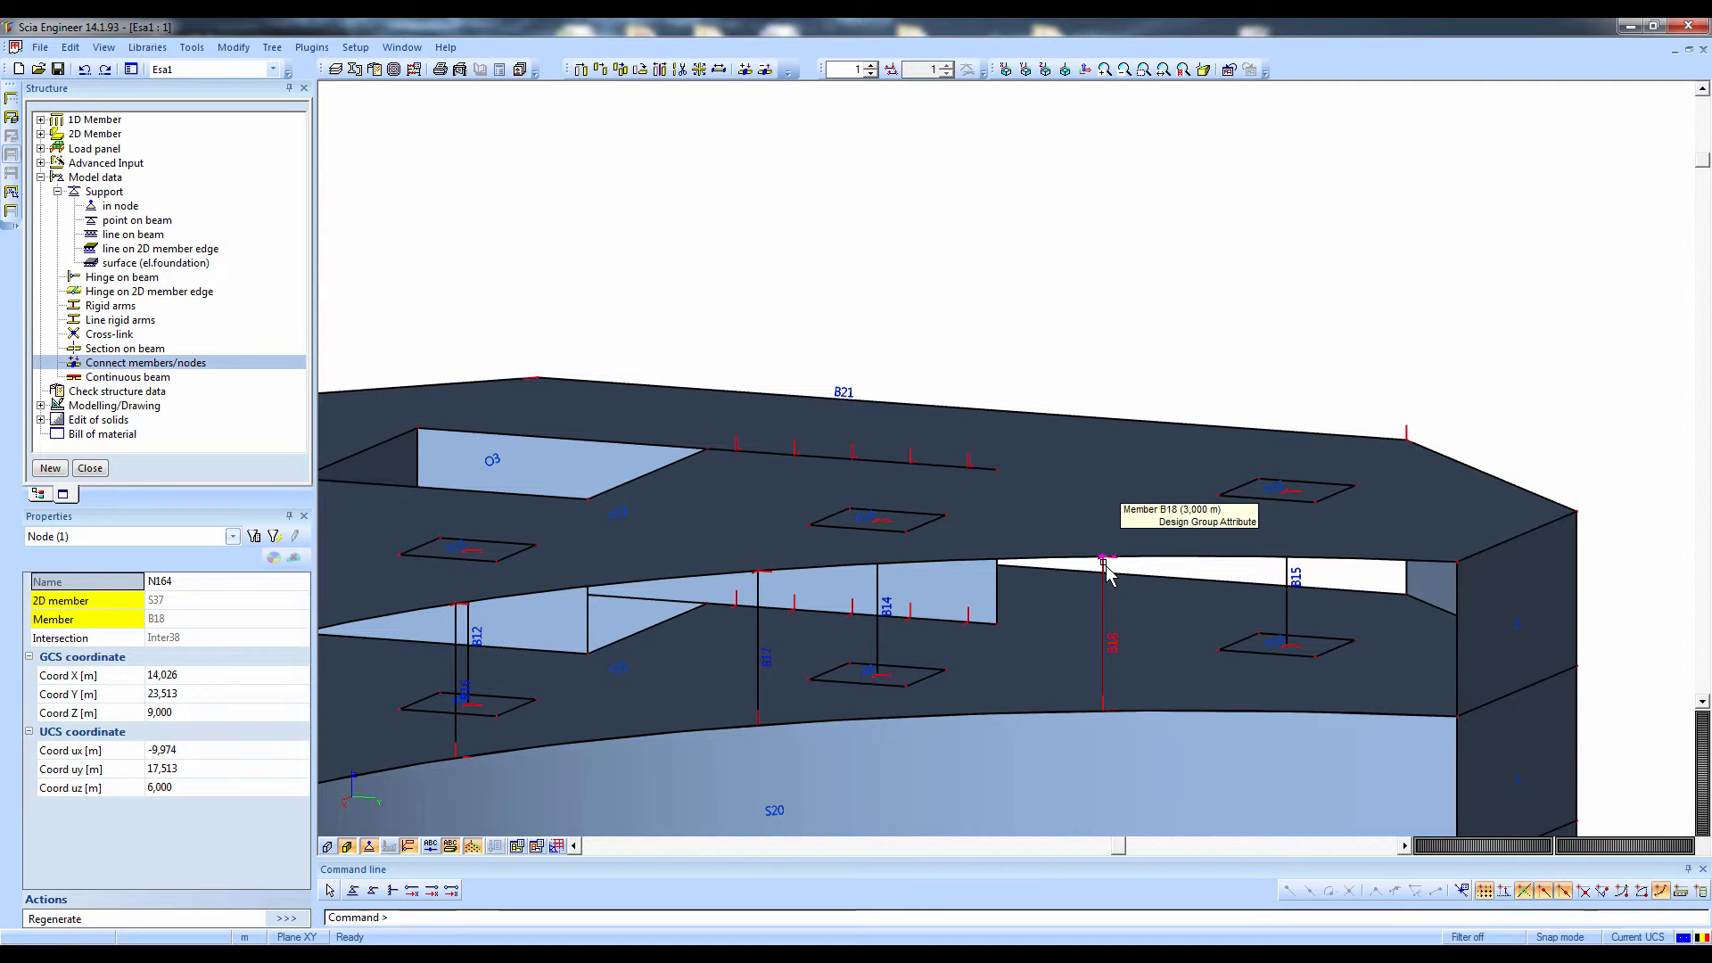
left_click(1104, 562)
left_click(106, 604)
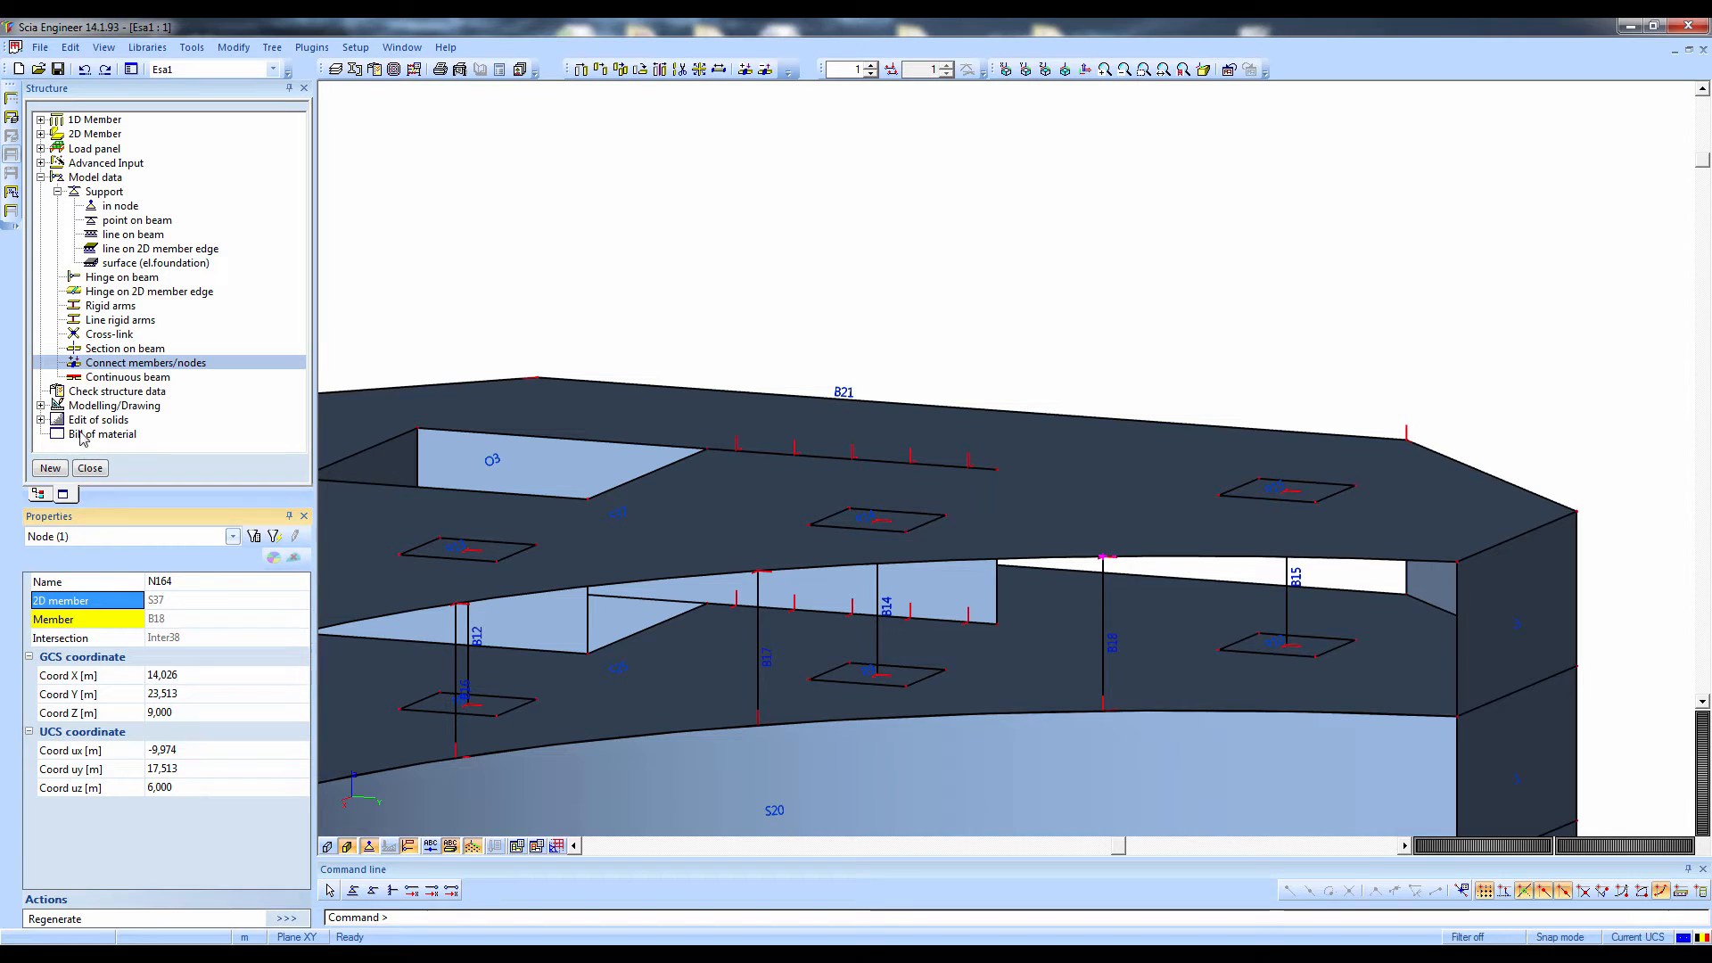
Run the structure data check with duplicate-node search and correct the duplicate nodes
double_click(87, 394)
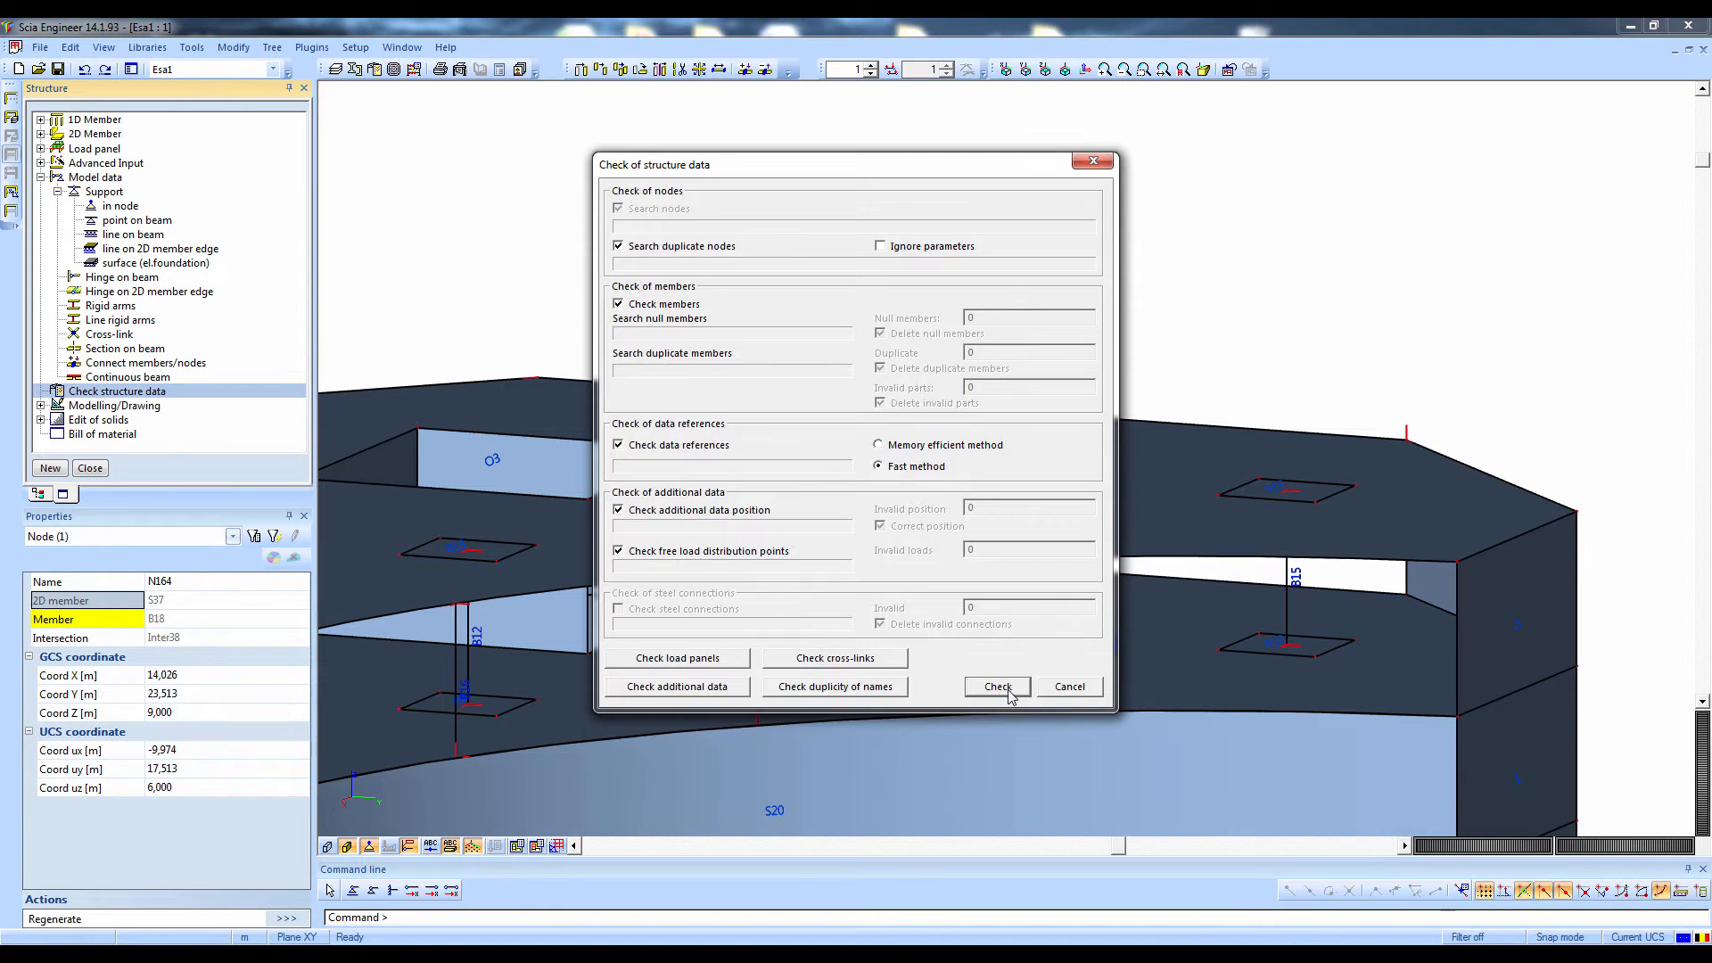
left_click(996, 686)
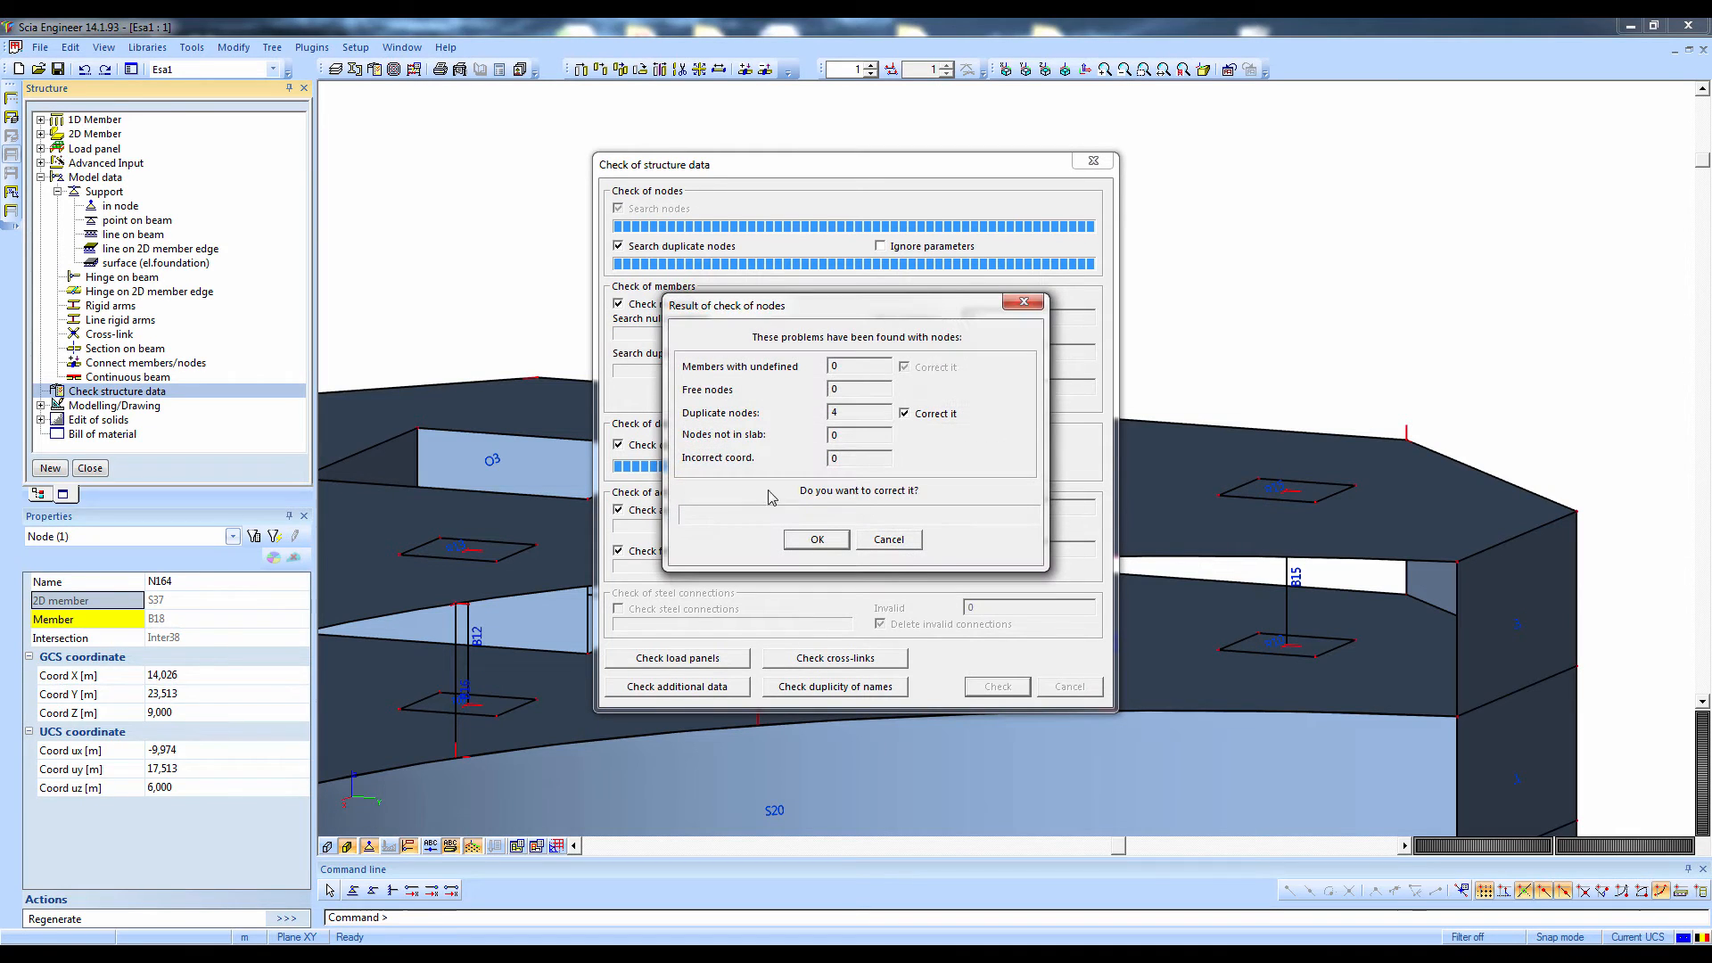
left_click(815, 539)
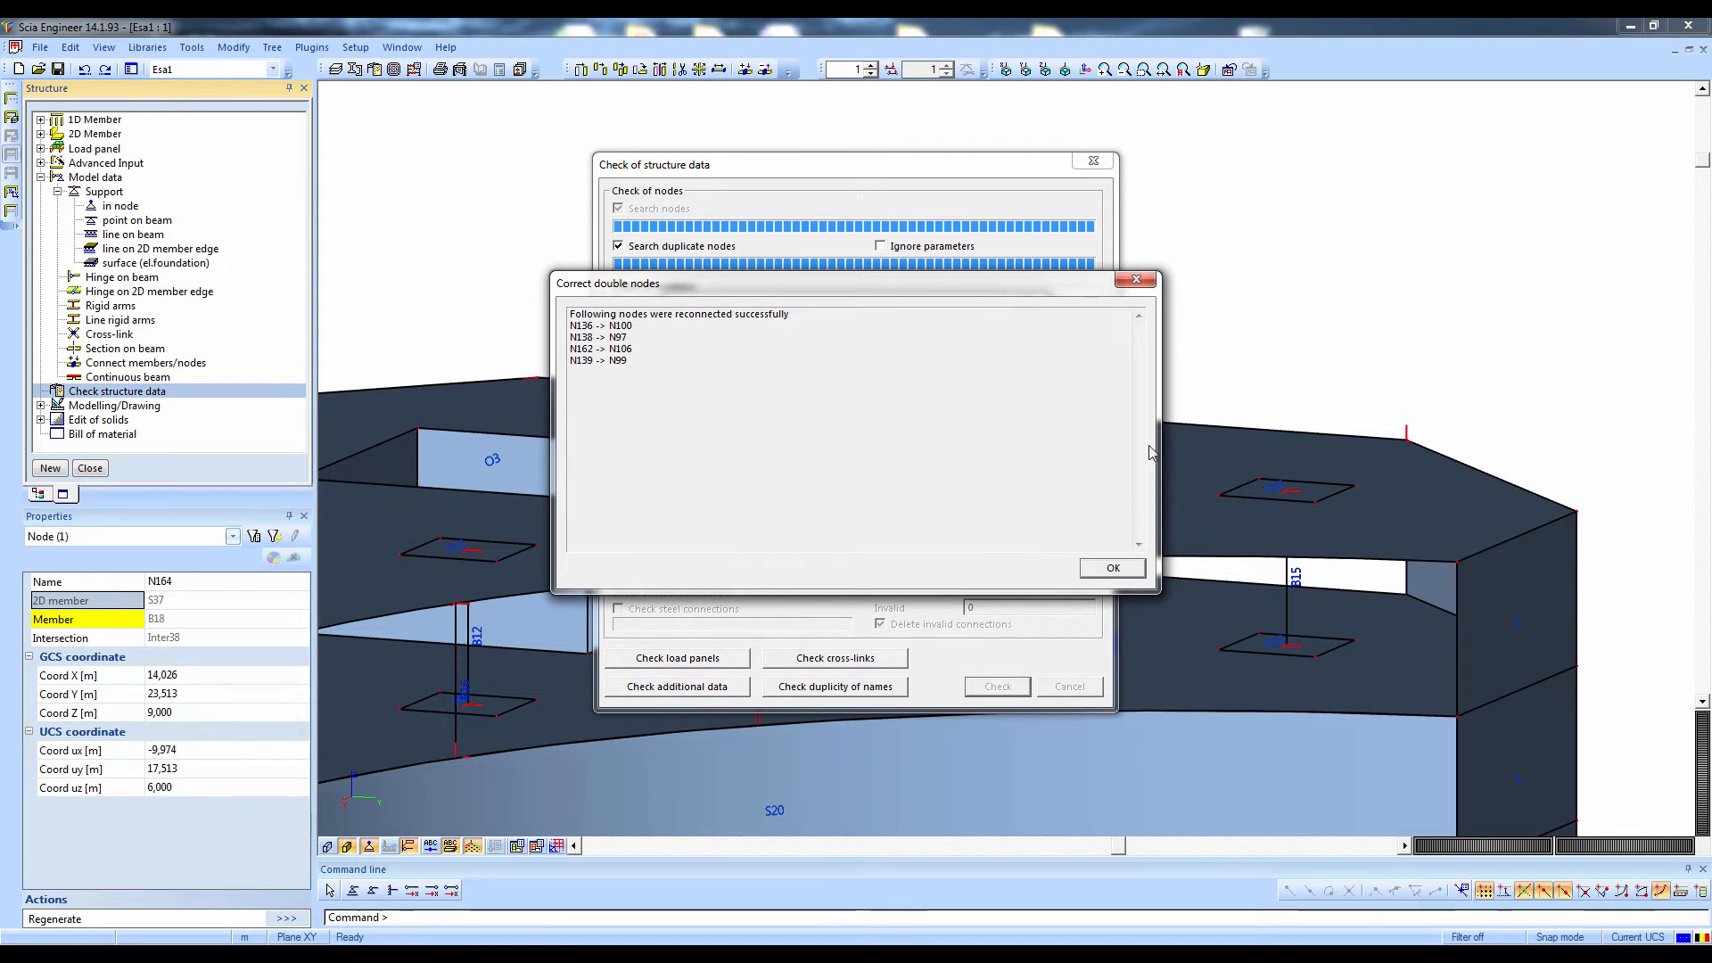
left_click(1112, 568)
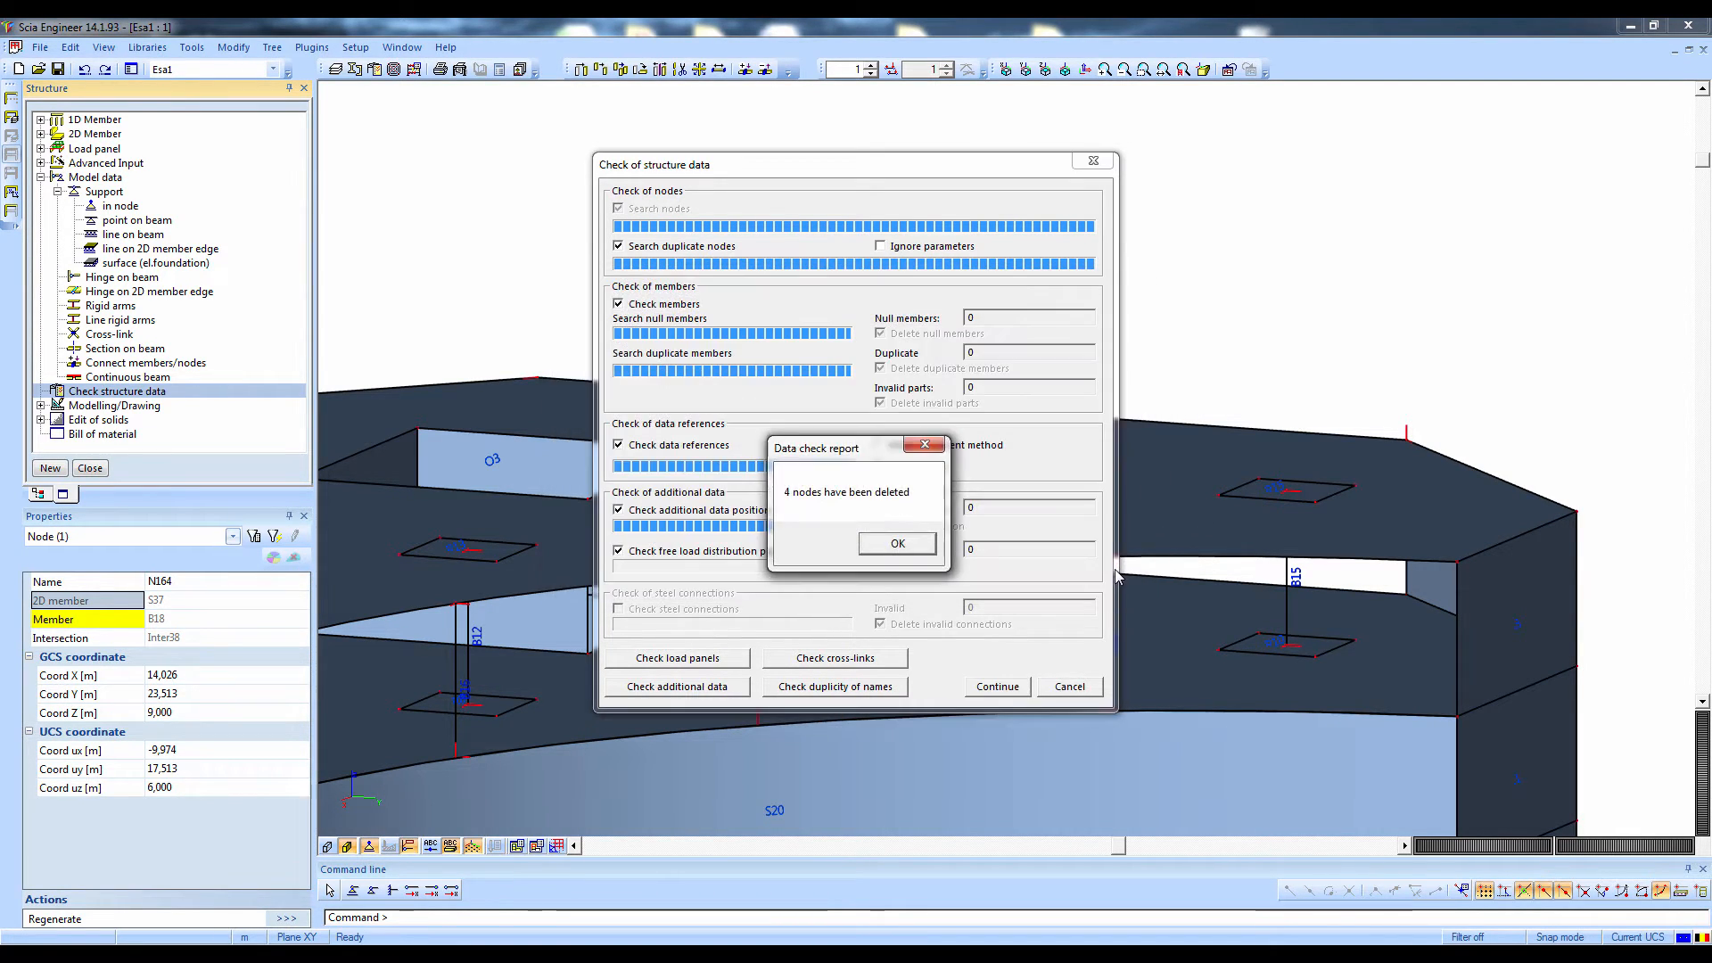
left_click(898, 543)
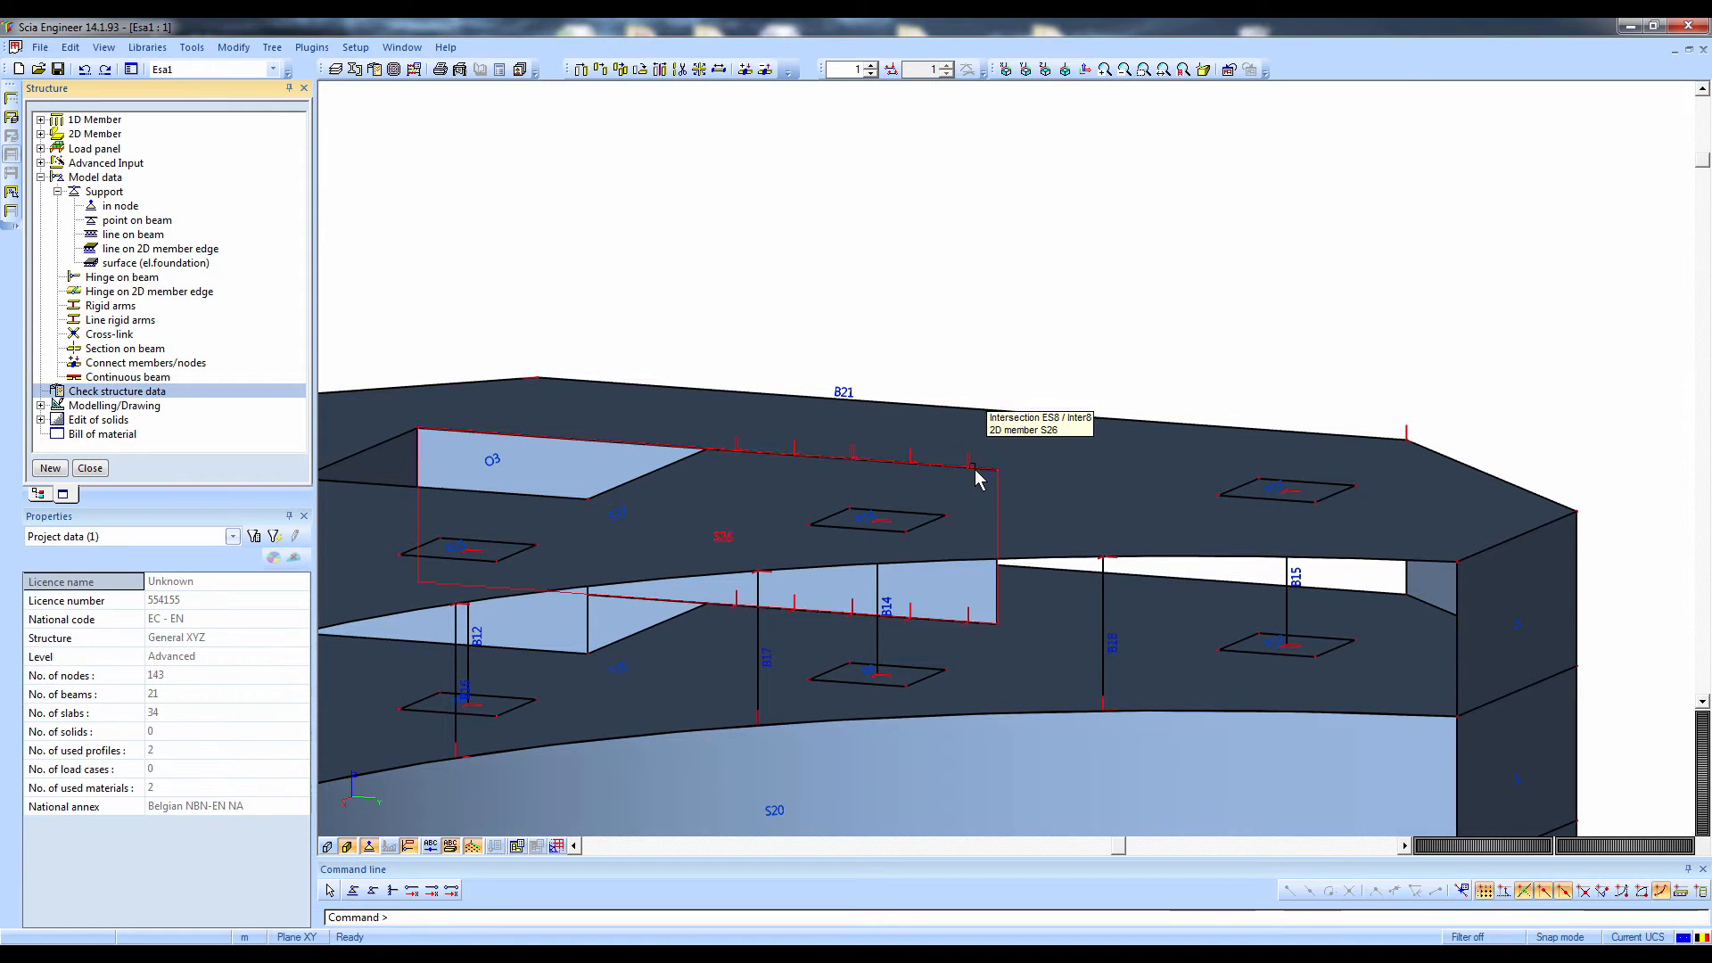
Close the structure input and open the load cases for load definition
scroll(978, 479, "down", 5)
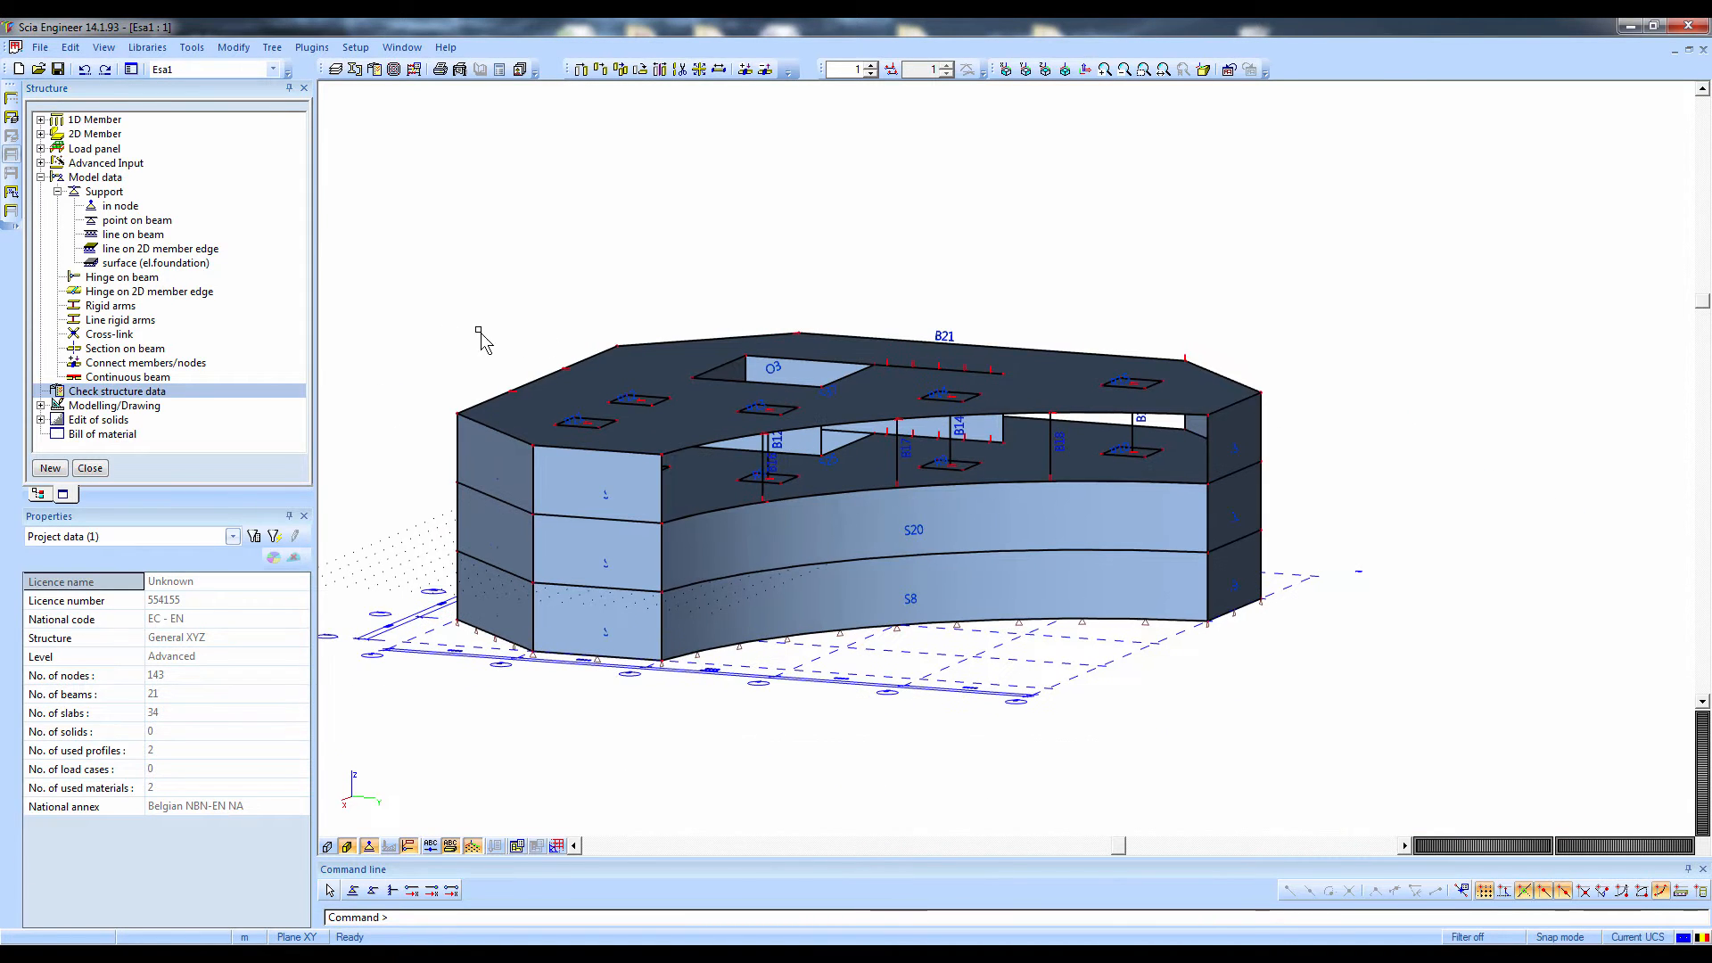
left_click(92, 467)
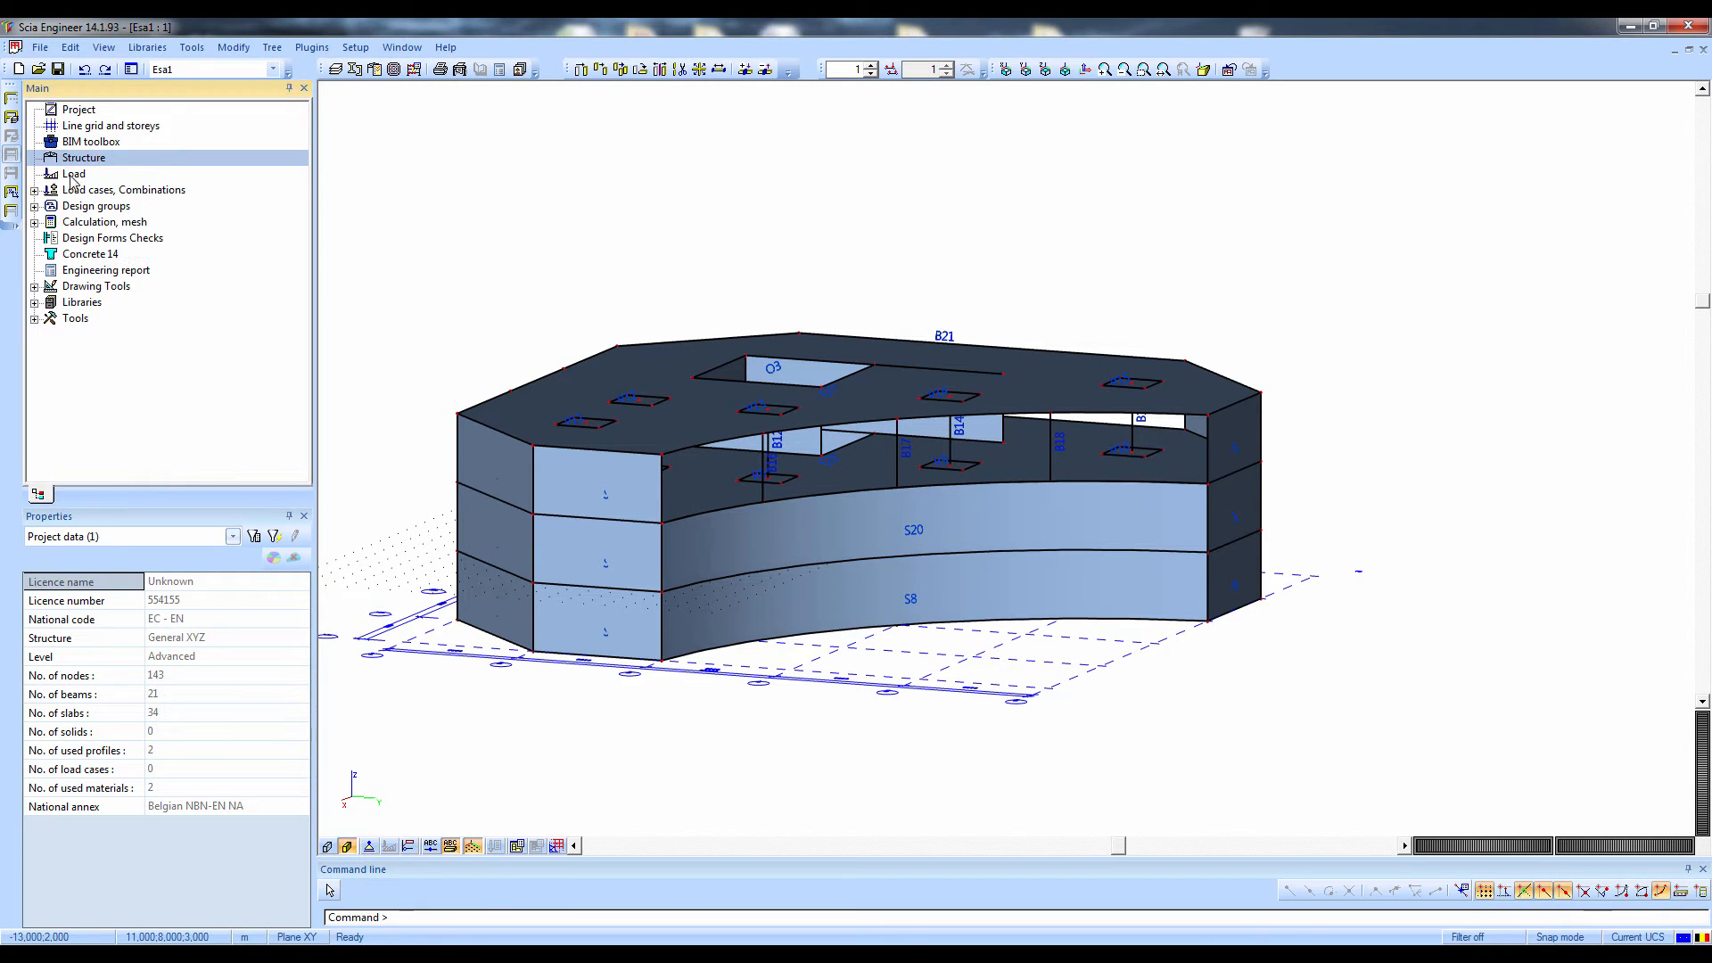
left_click(72, 176)
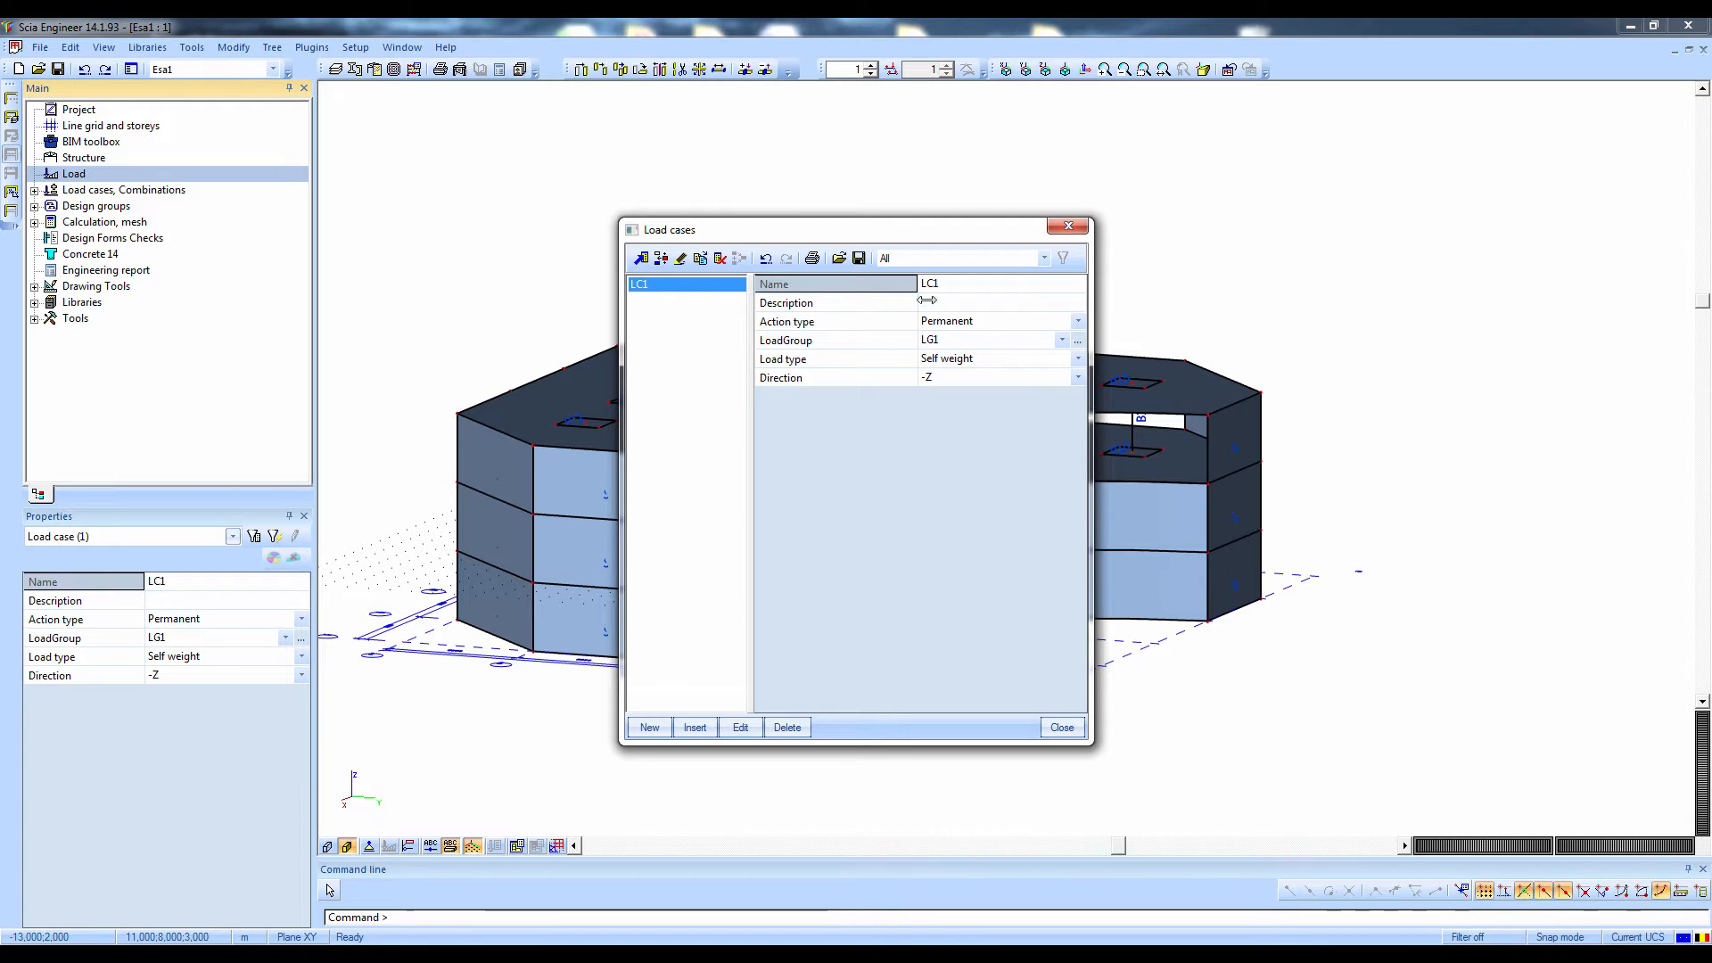
Describe load case LC1 as Self Weight and add load case LC2 with the description Permanent
left_click(952, 309)
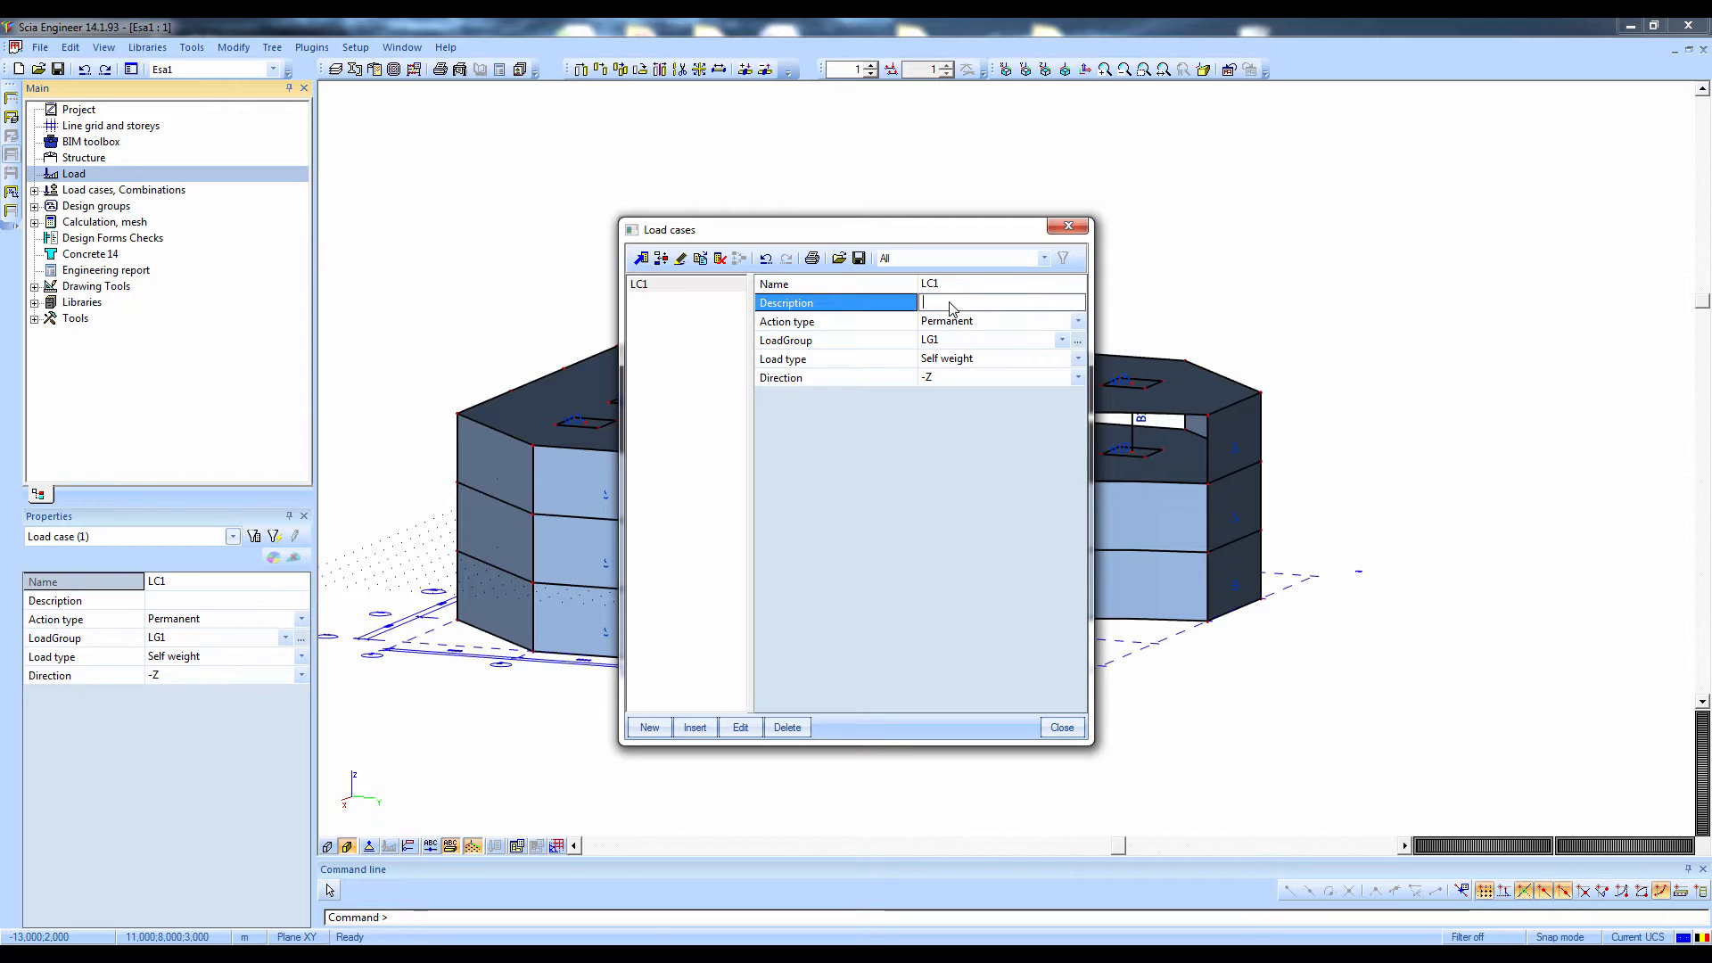
type("Self Weight")
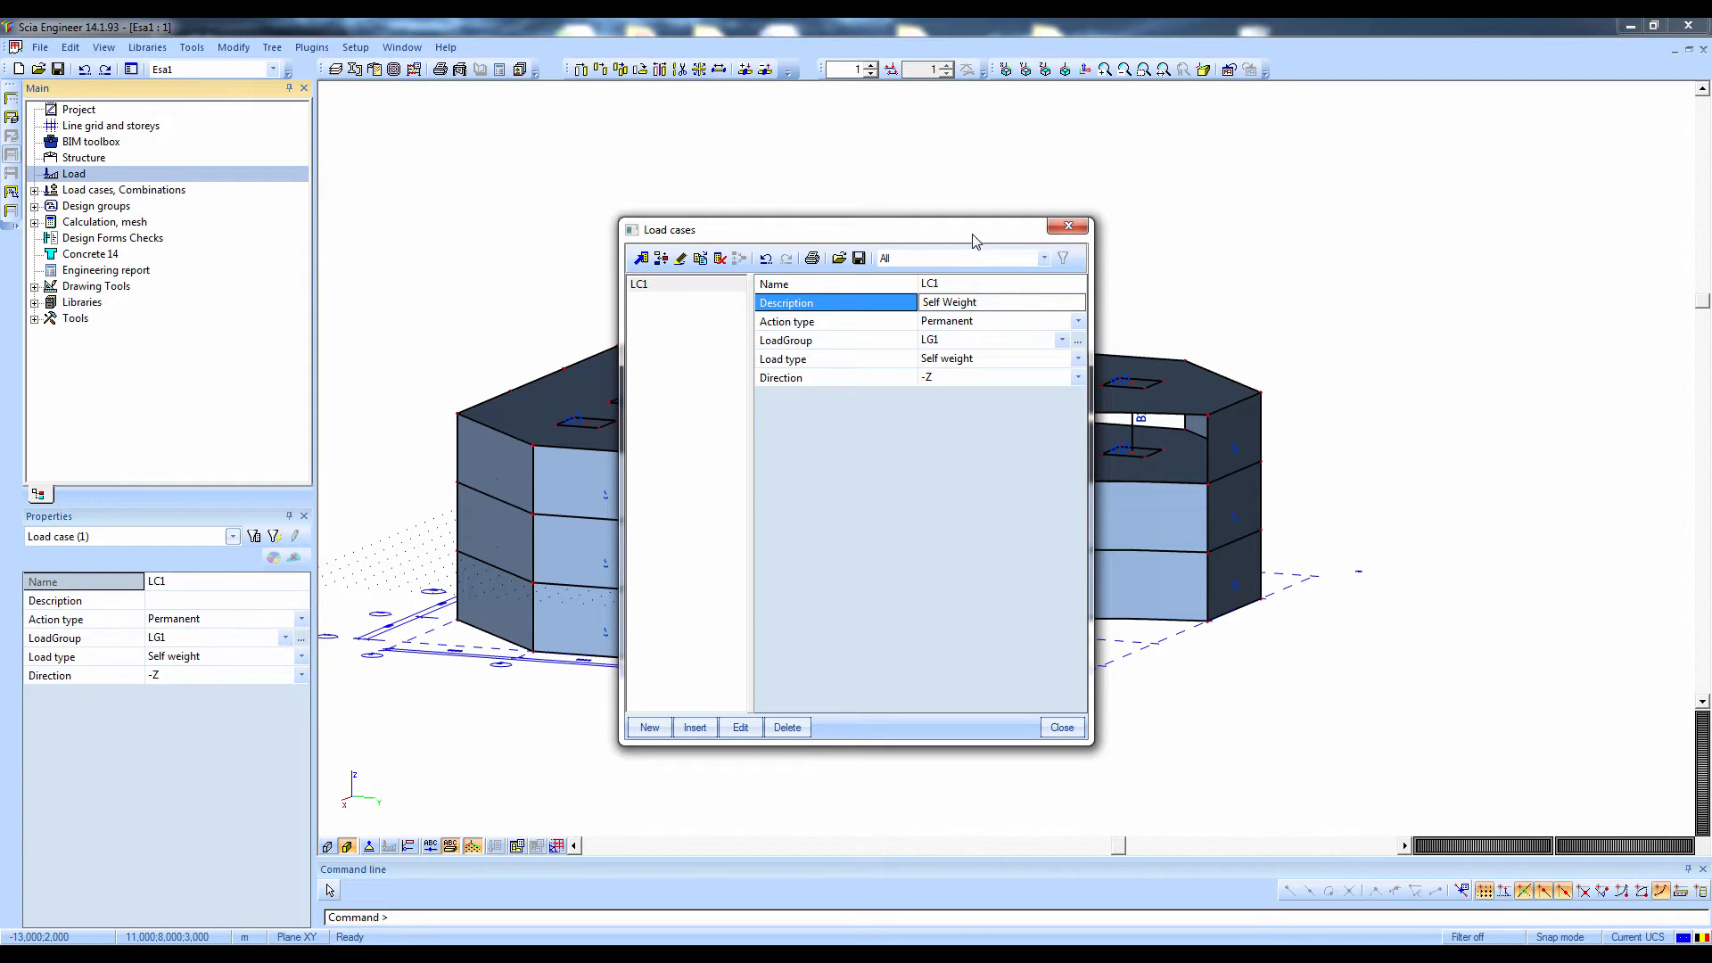
left_click(649, 728)
left_click(979, 308)
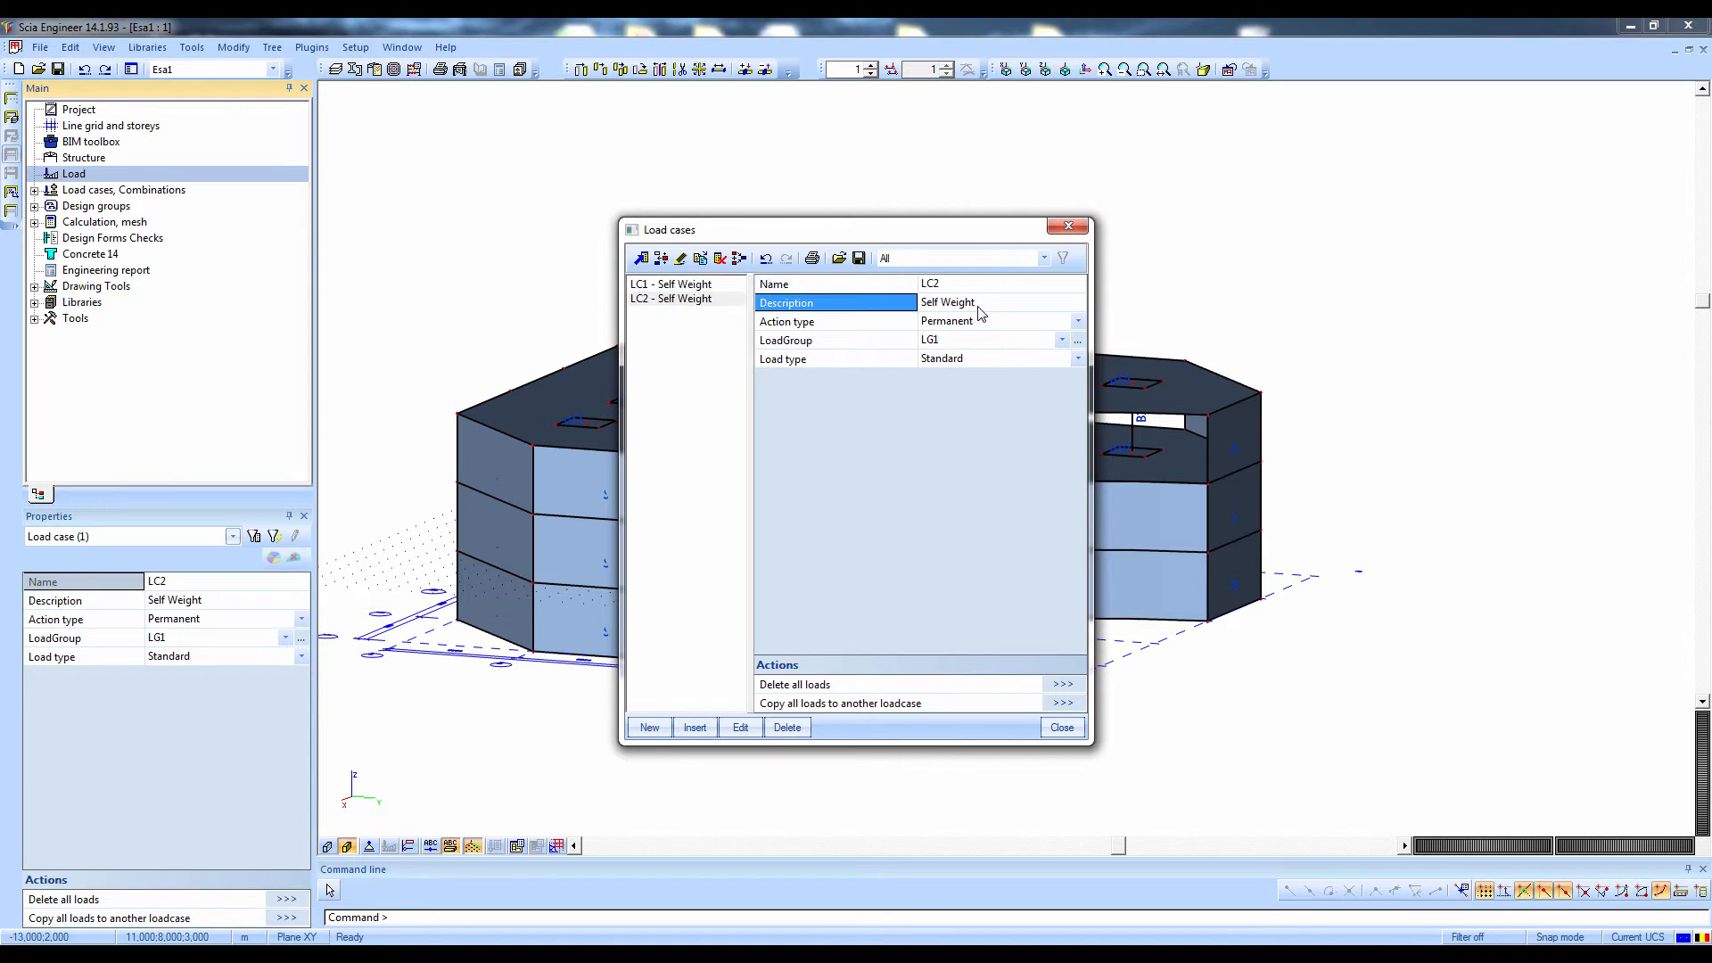
type("Permanent")
key("Return")
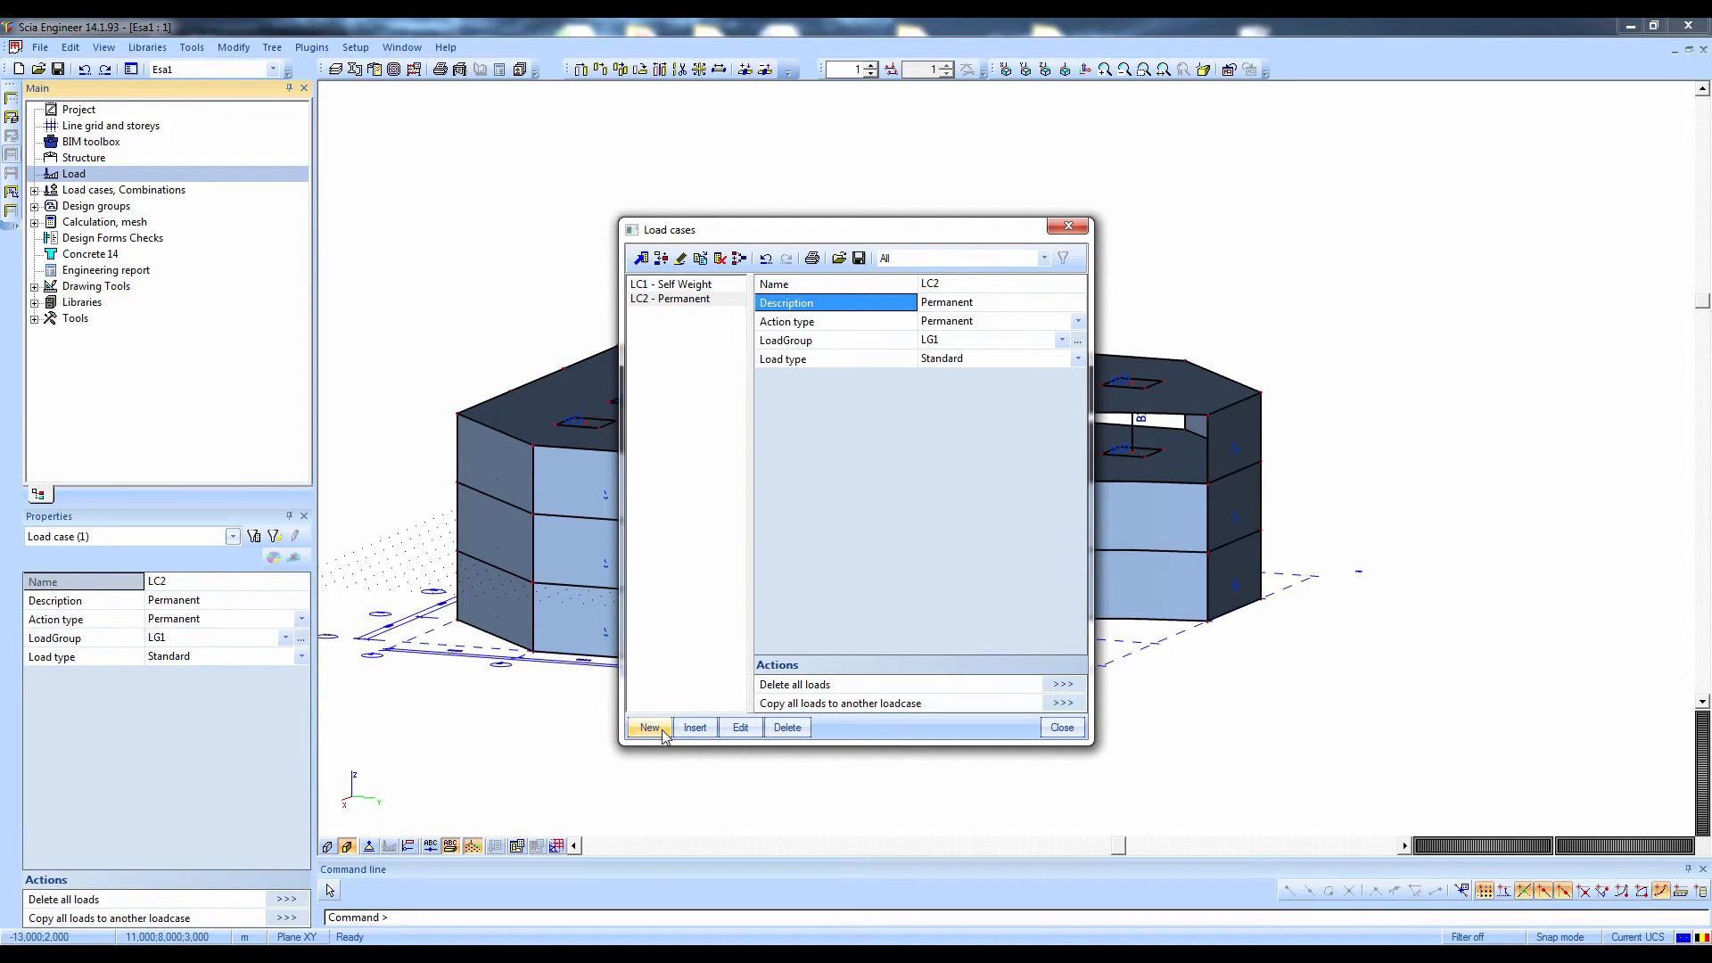
Add load case LC3 with the description Variable load and set its action type to Variable
left_click(650, 727)
left_click(971, 303)
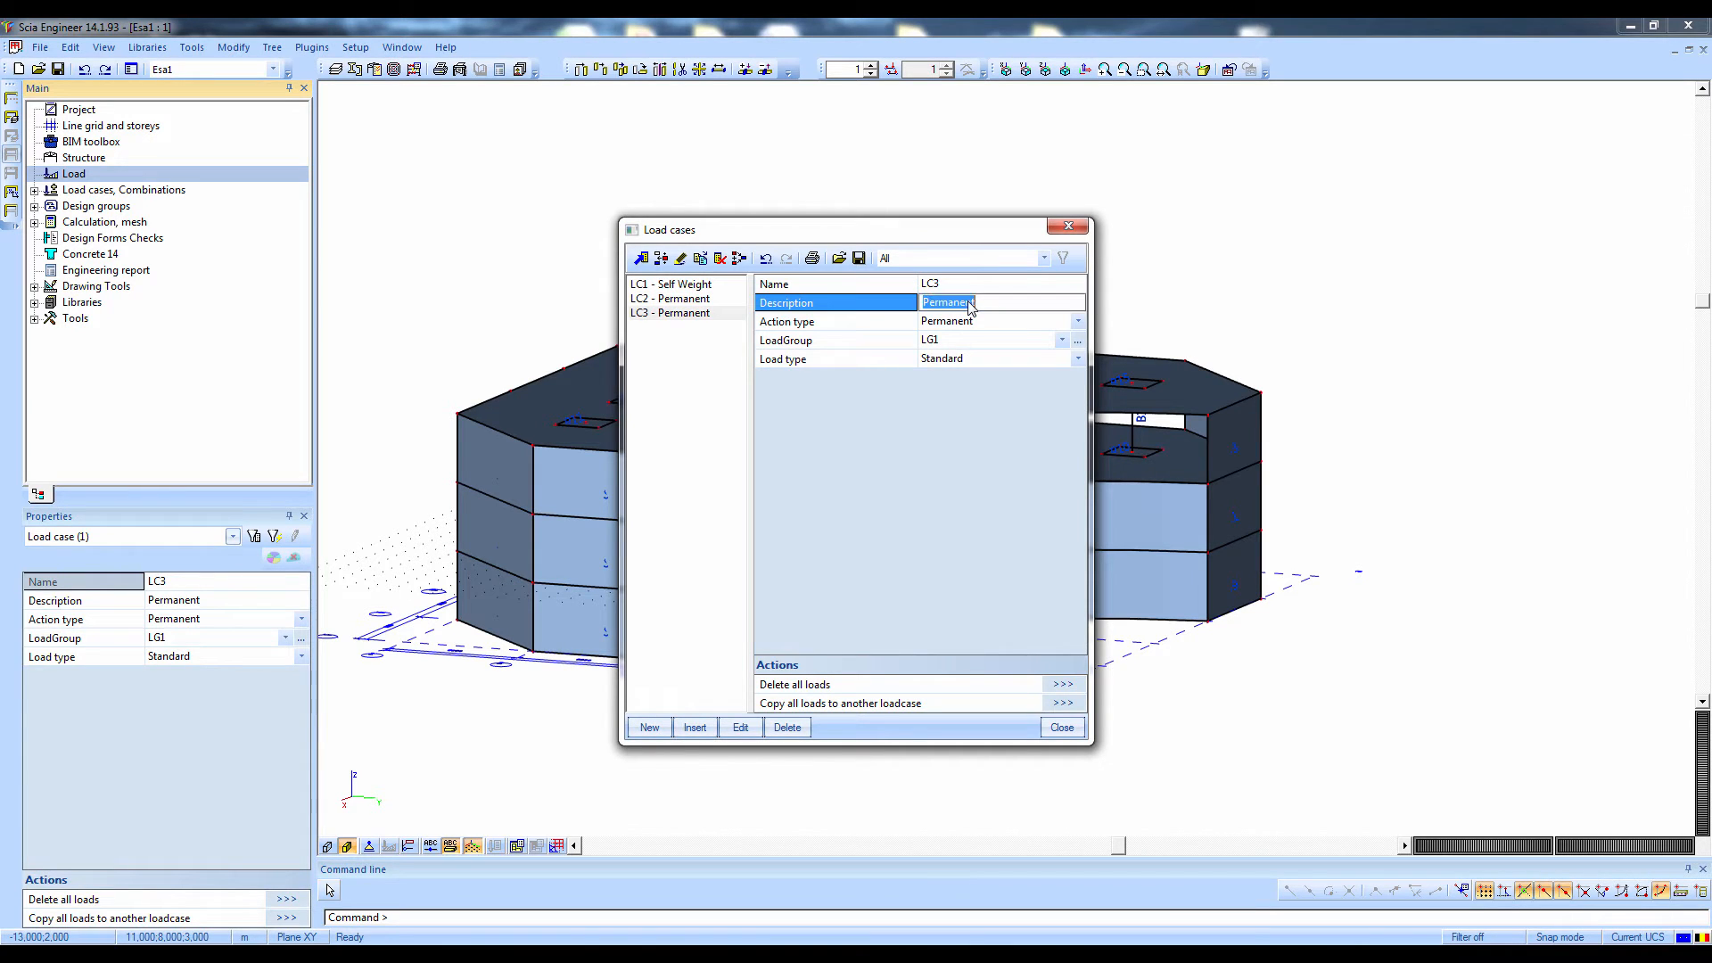
type("Variable load")
key("Return")
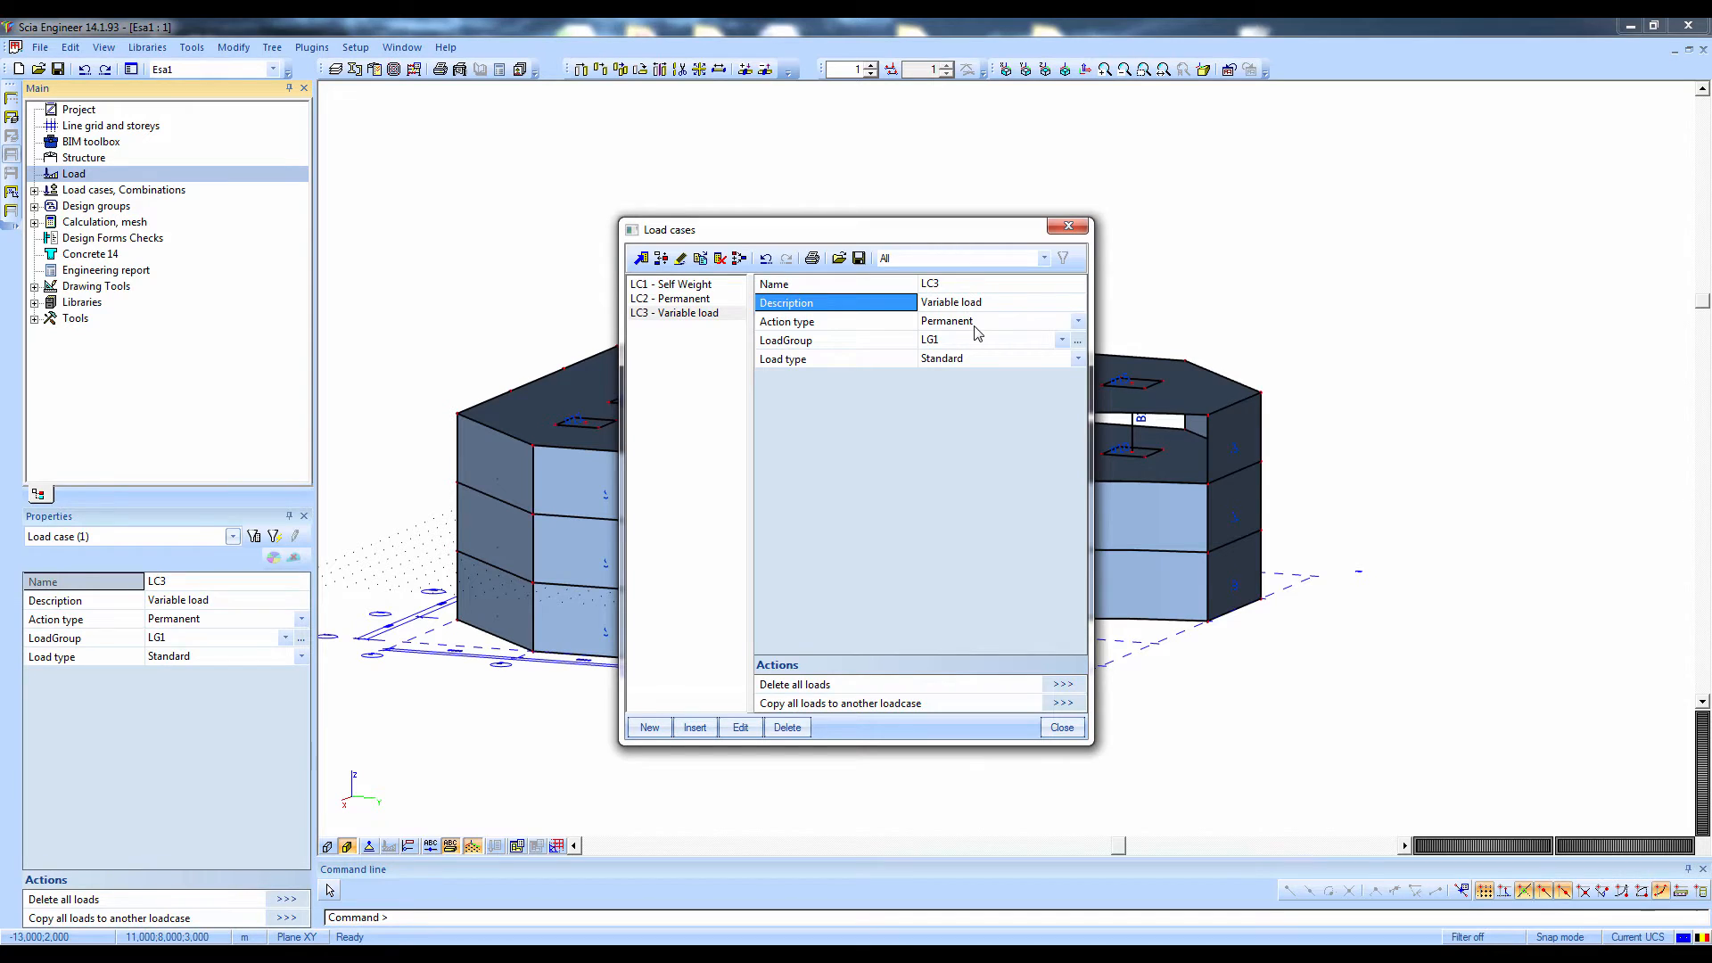
left_click(977, 332)
left_click(968, 359)
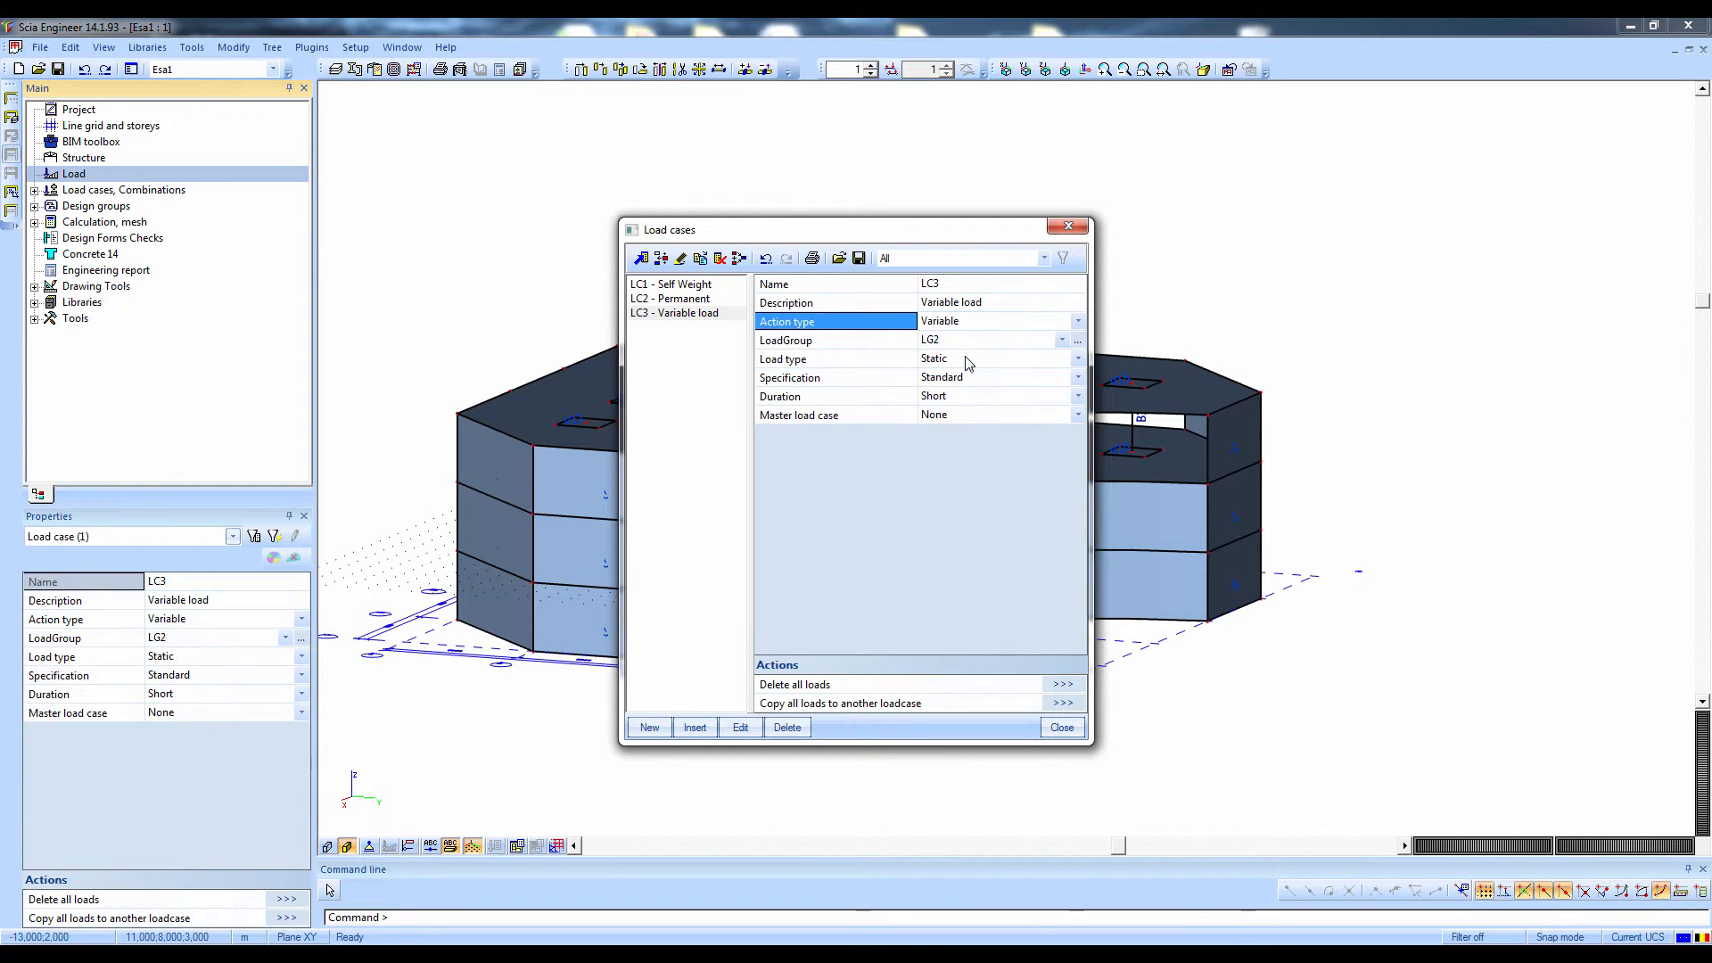
Set the load type of LC3's load group LG2 to Cat A : Domestic and close the load cases
left_click(871, 348)
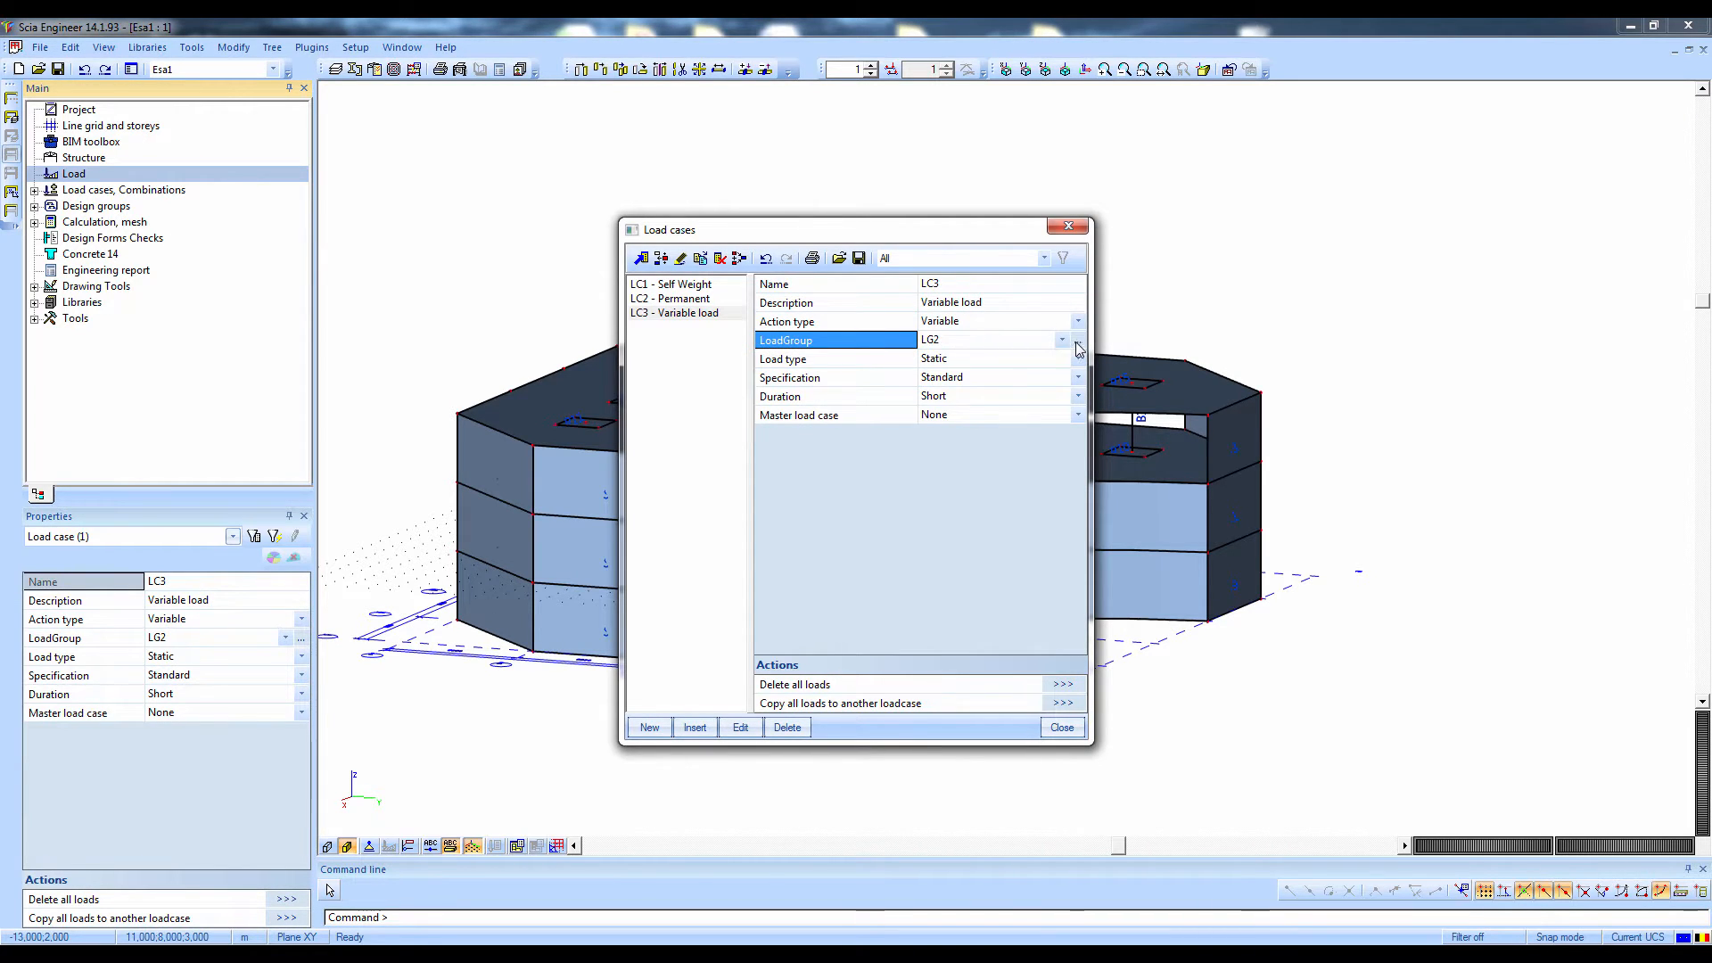
left_click(1080, 348)
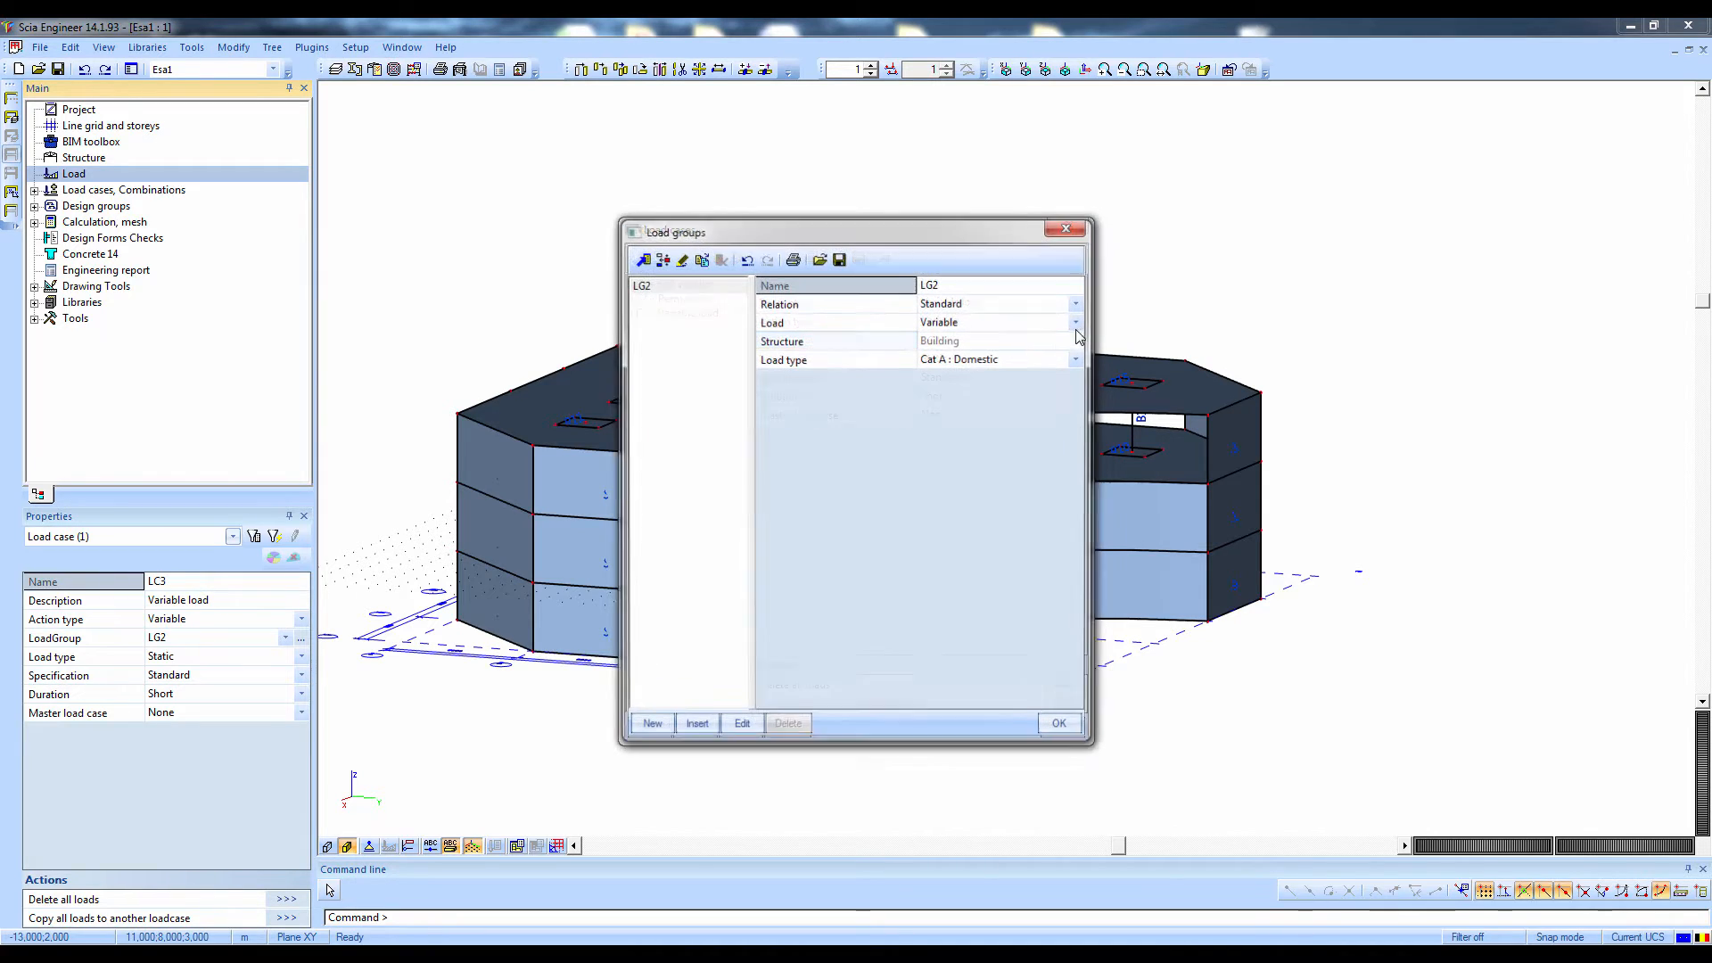
left_click(975, 362)
left_click(975, 362)
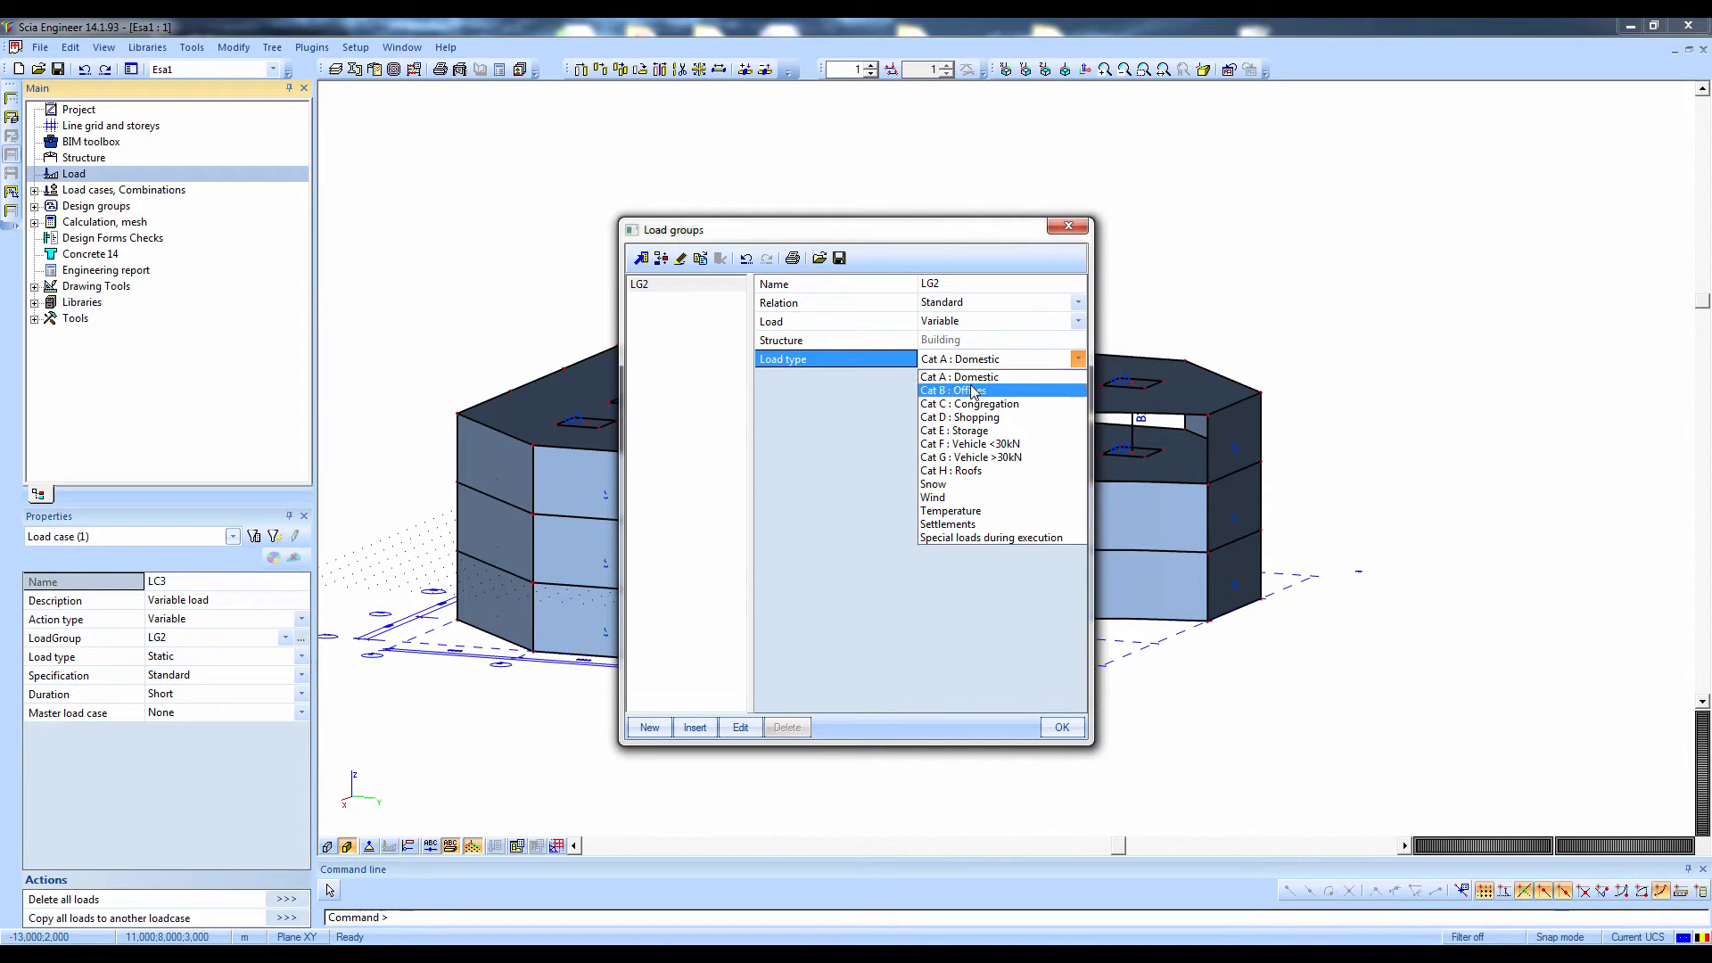
left_click(974, 377)
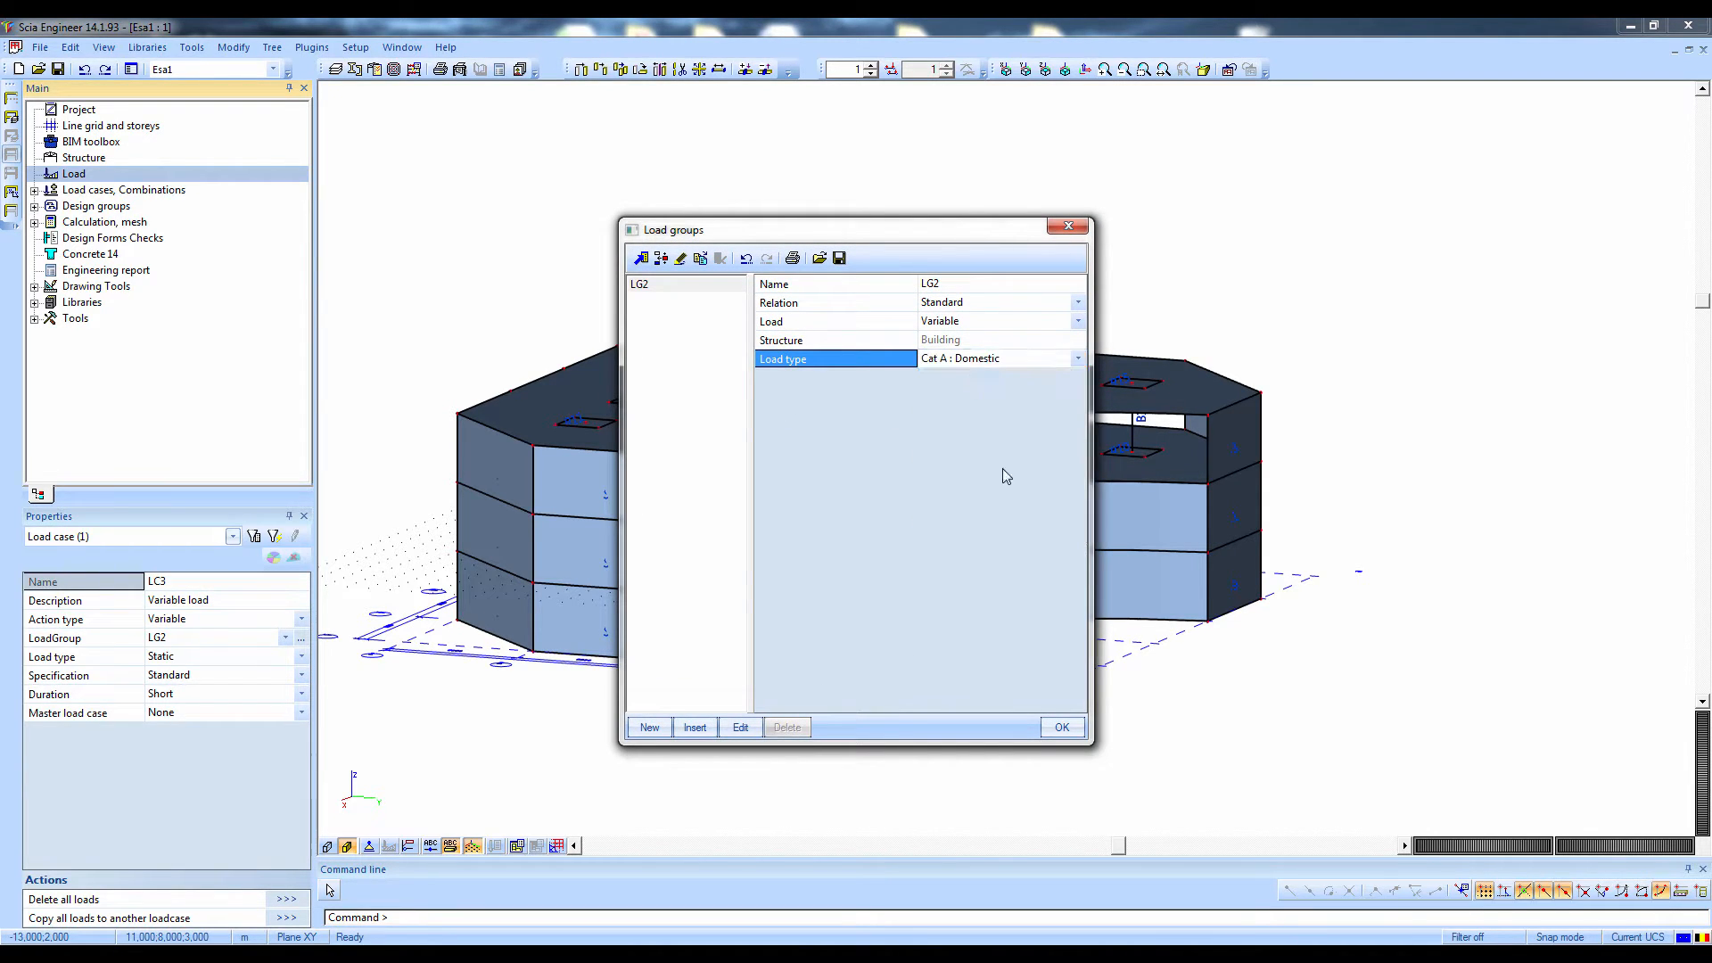
left_click(1061, 726)
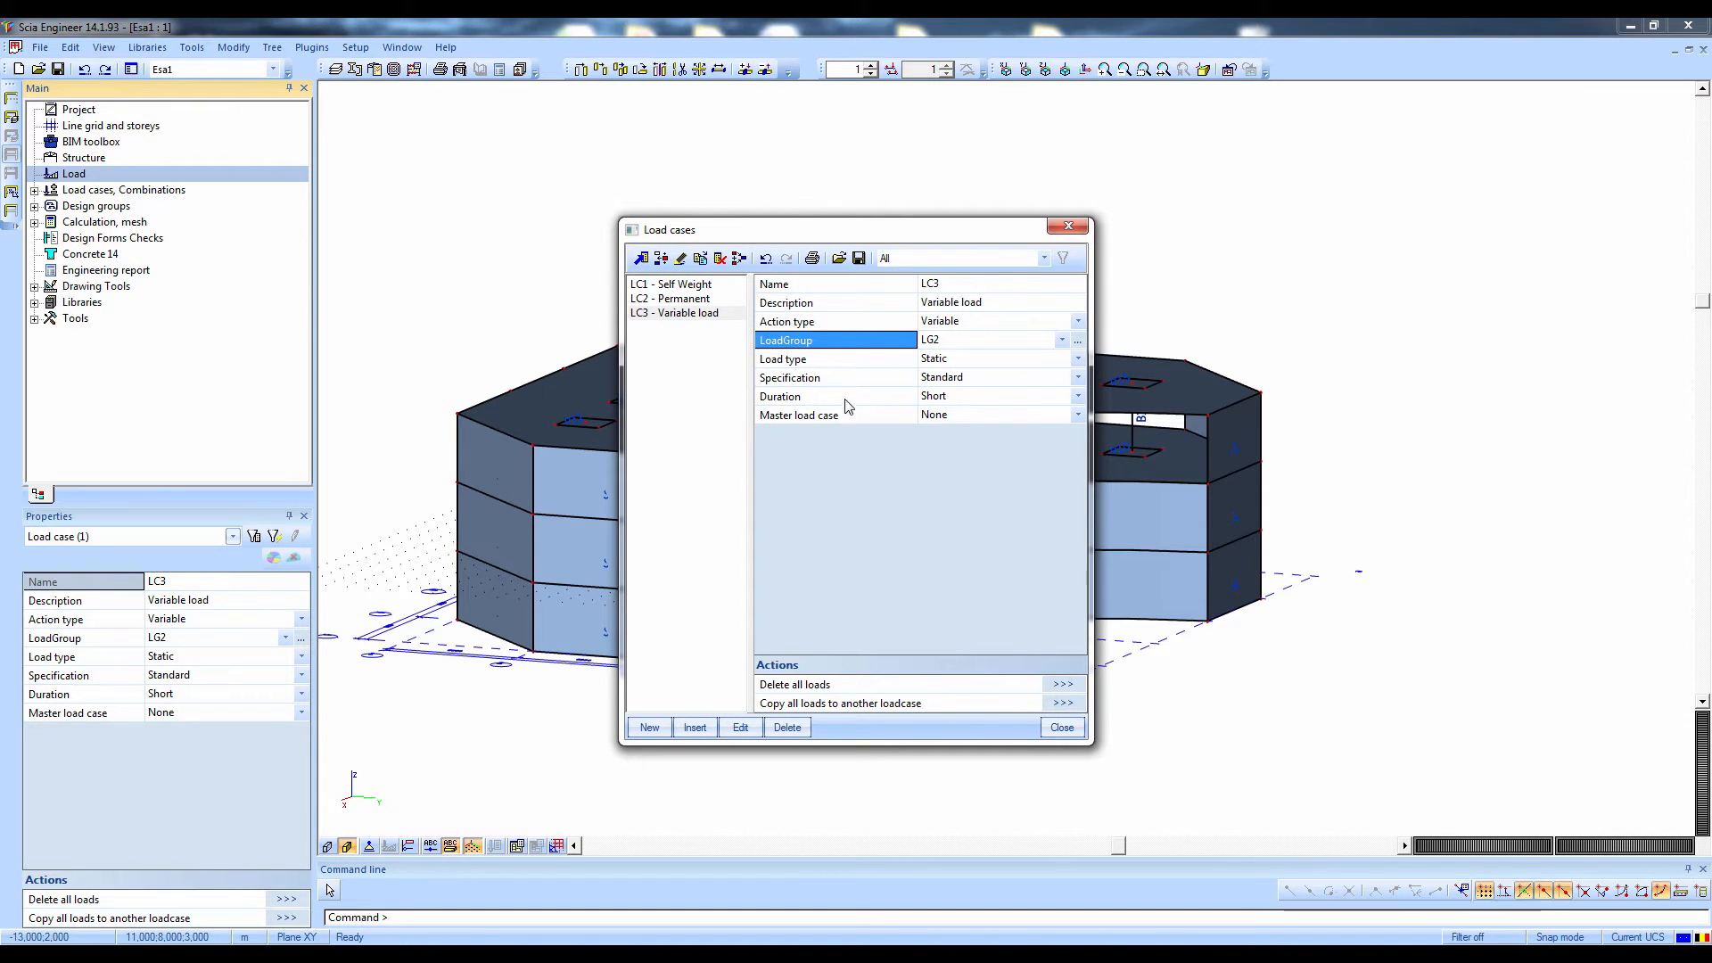
left_click(1062, 727)
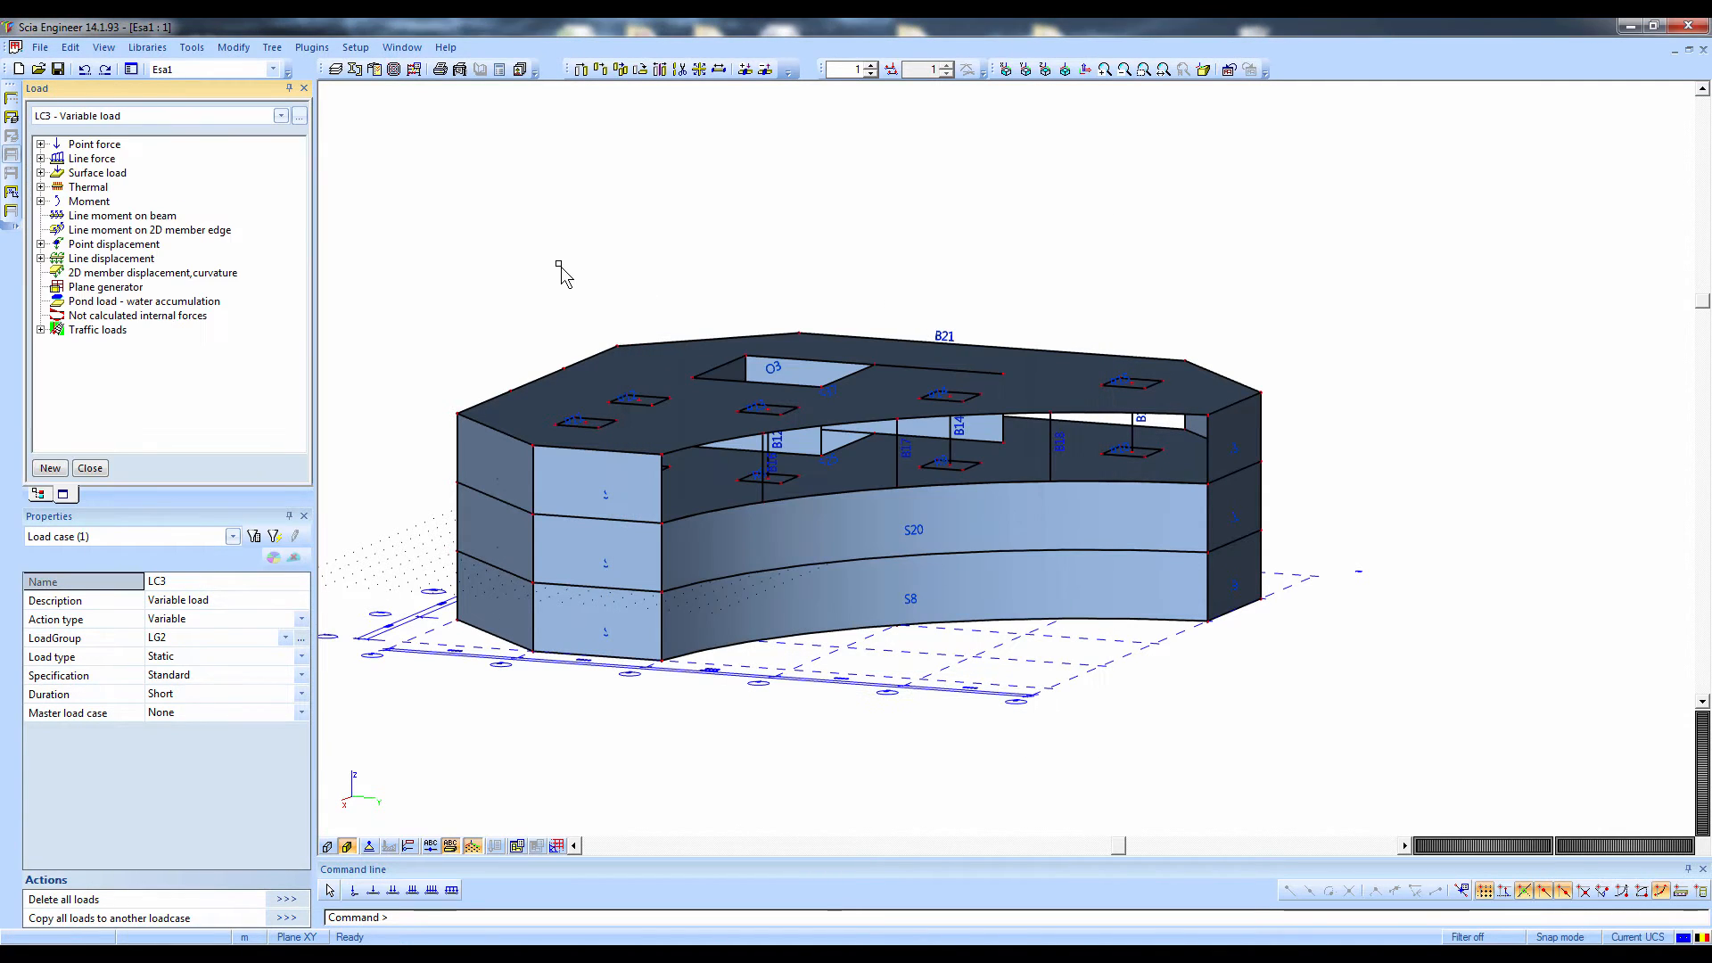
Review the load types offered for each load case and look into the load case definitions
left_click(90, 118)
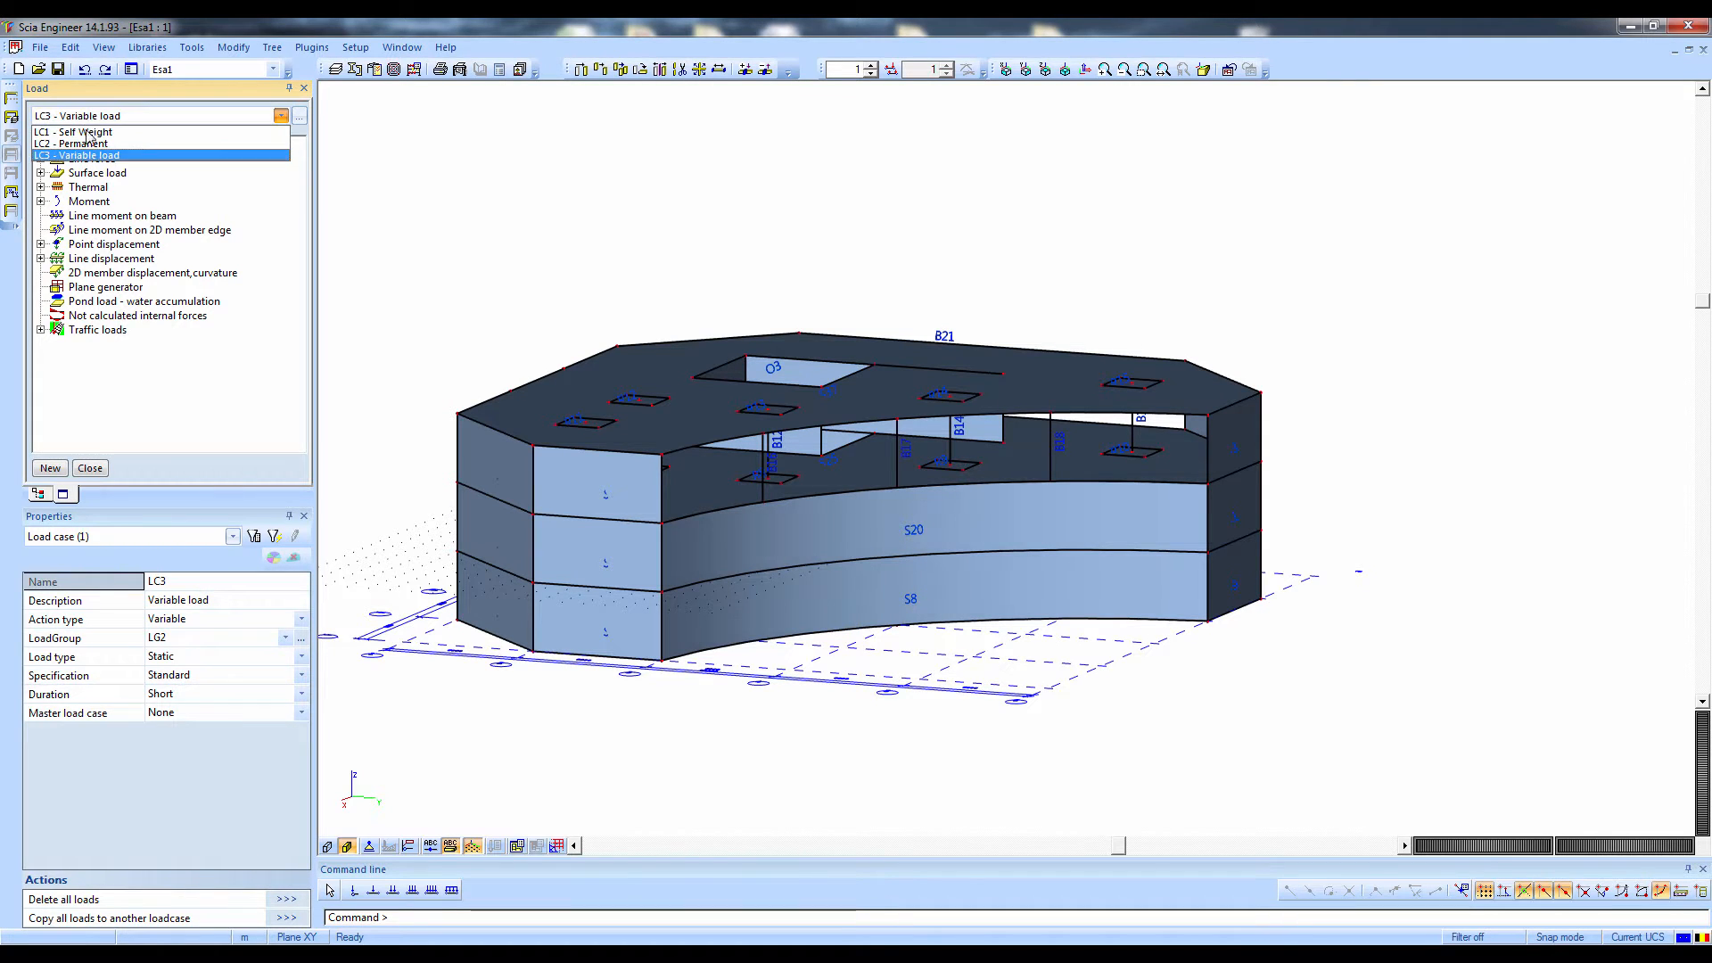
left_click(86, 132)
left_click(86, 116)
left_click(85, 143)
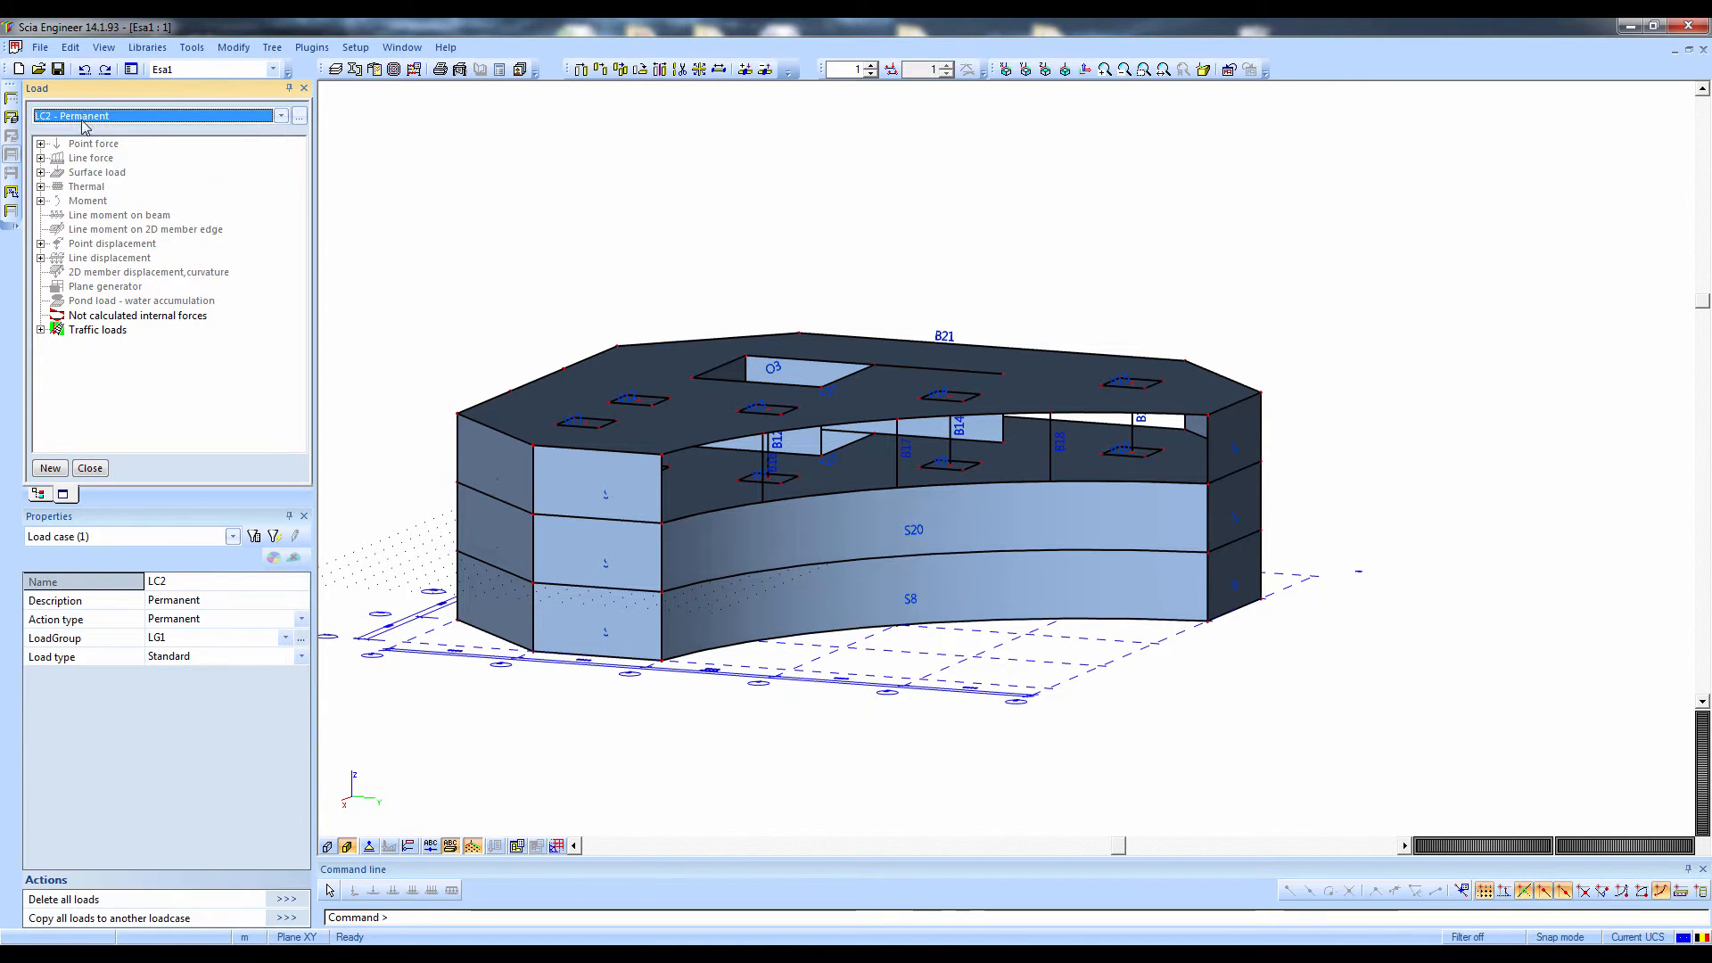
left_click(83, 118)
left_click(85, 157)
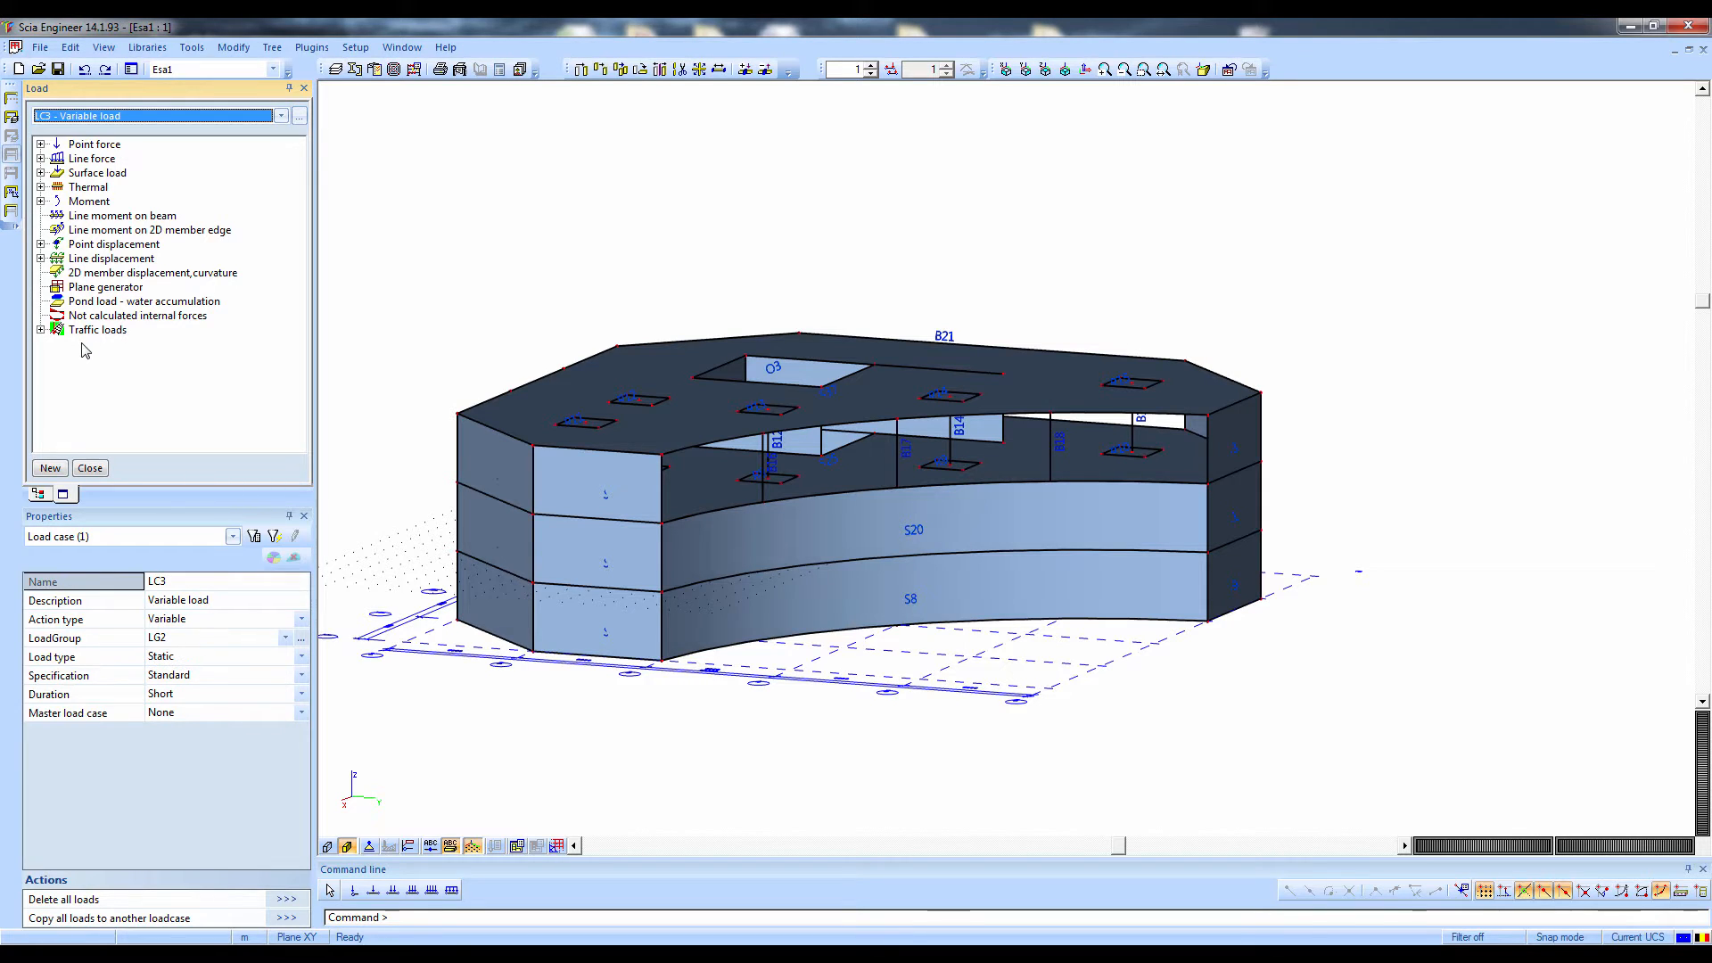
left_click(153, 126)
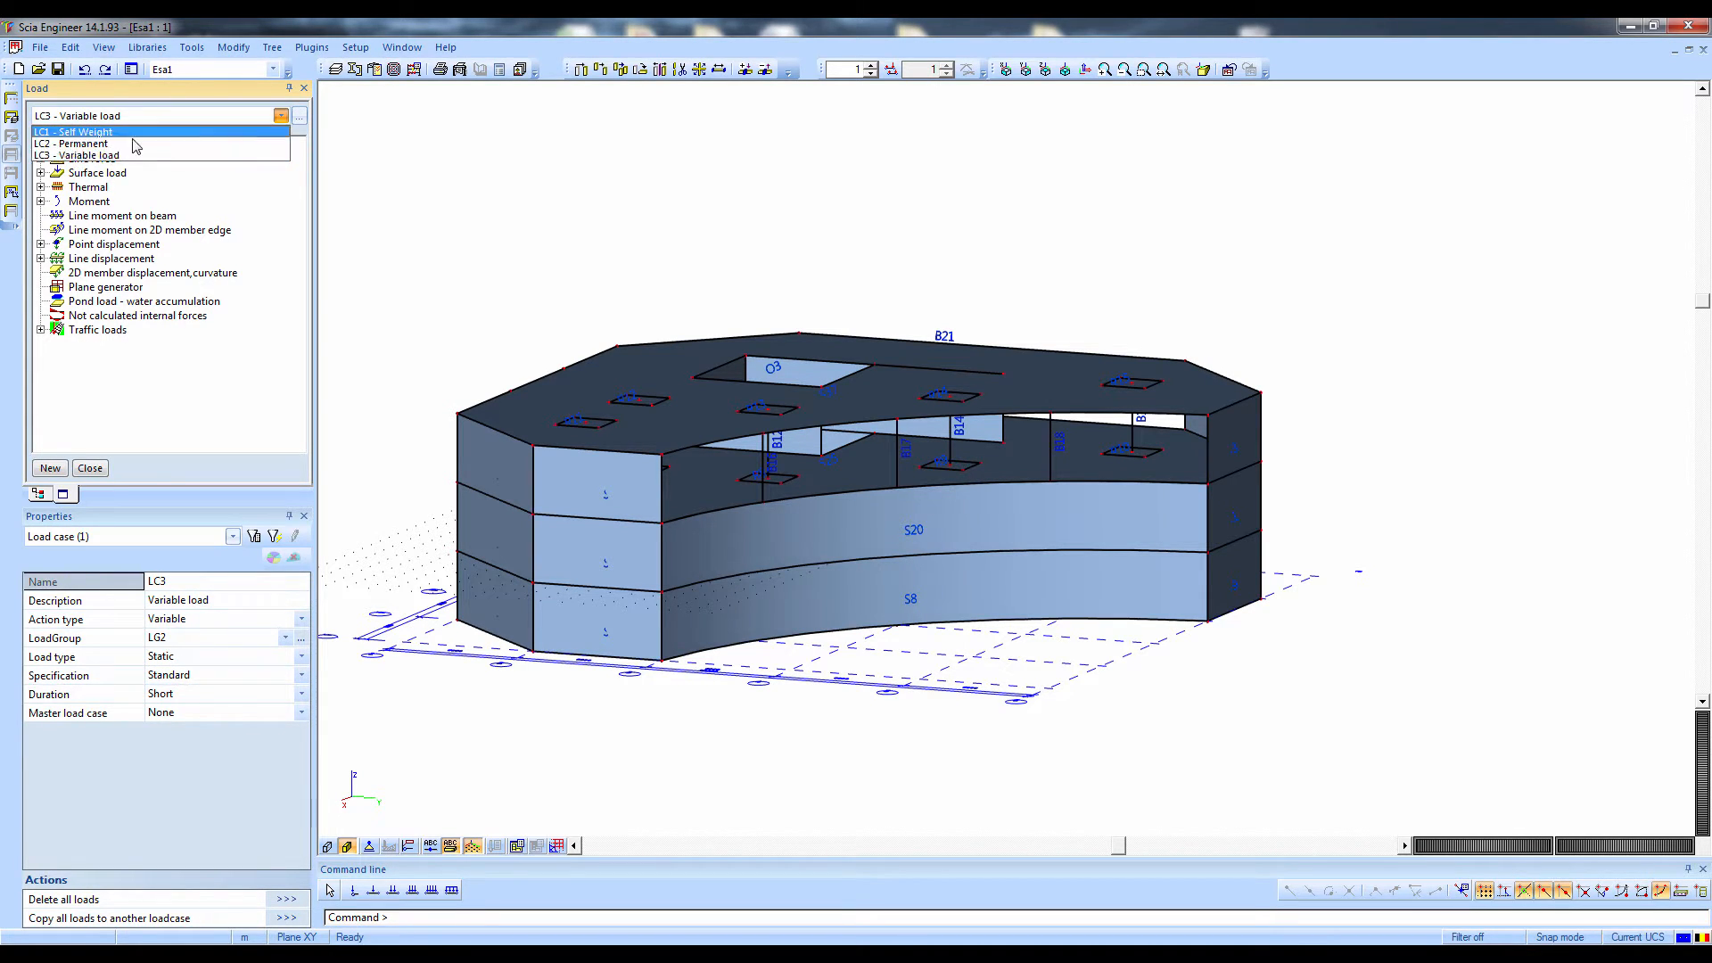
left_click(153, 125)
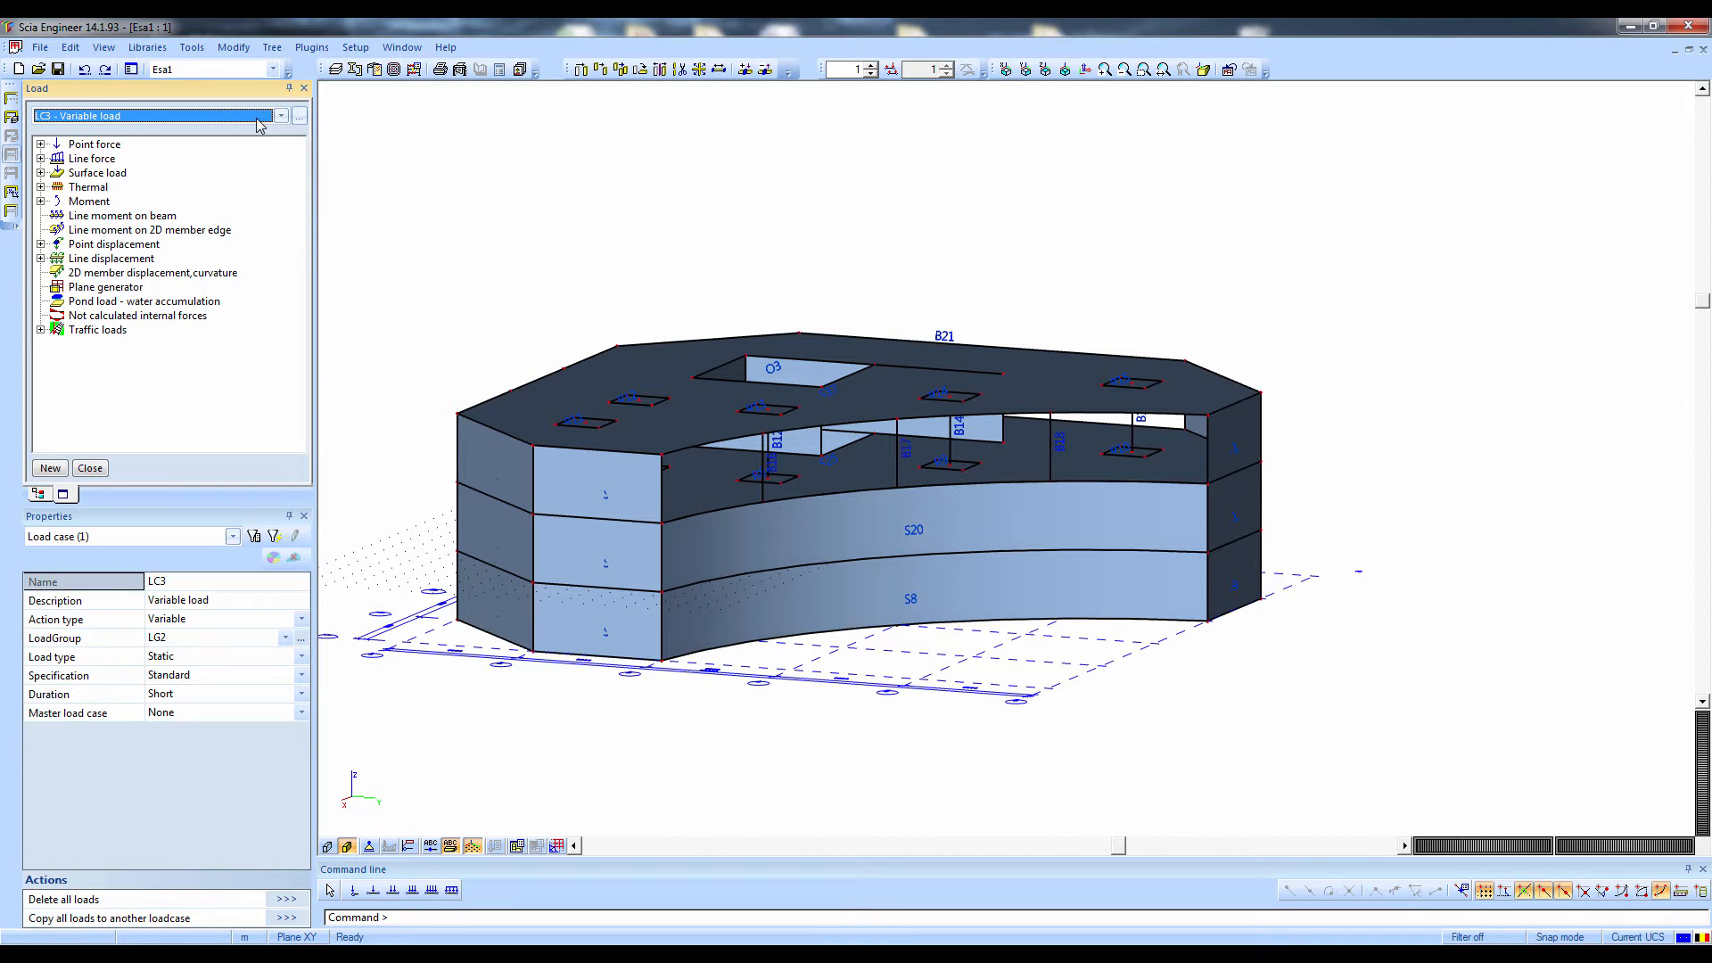
left_click(298, 117)
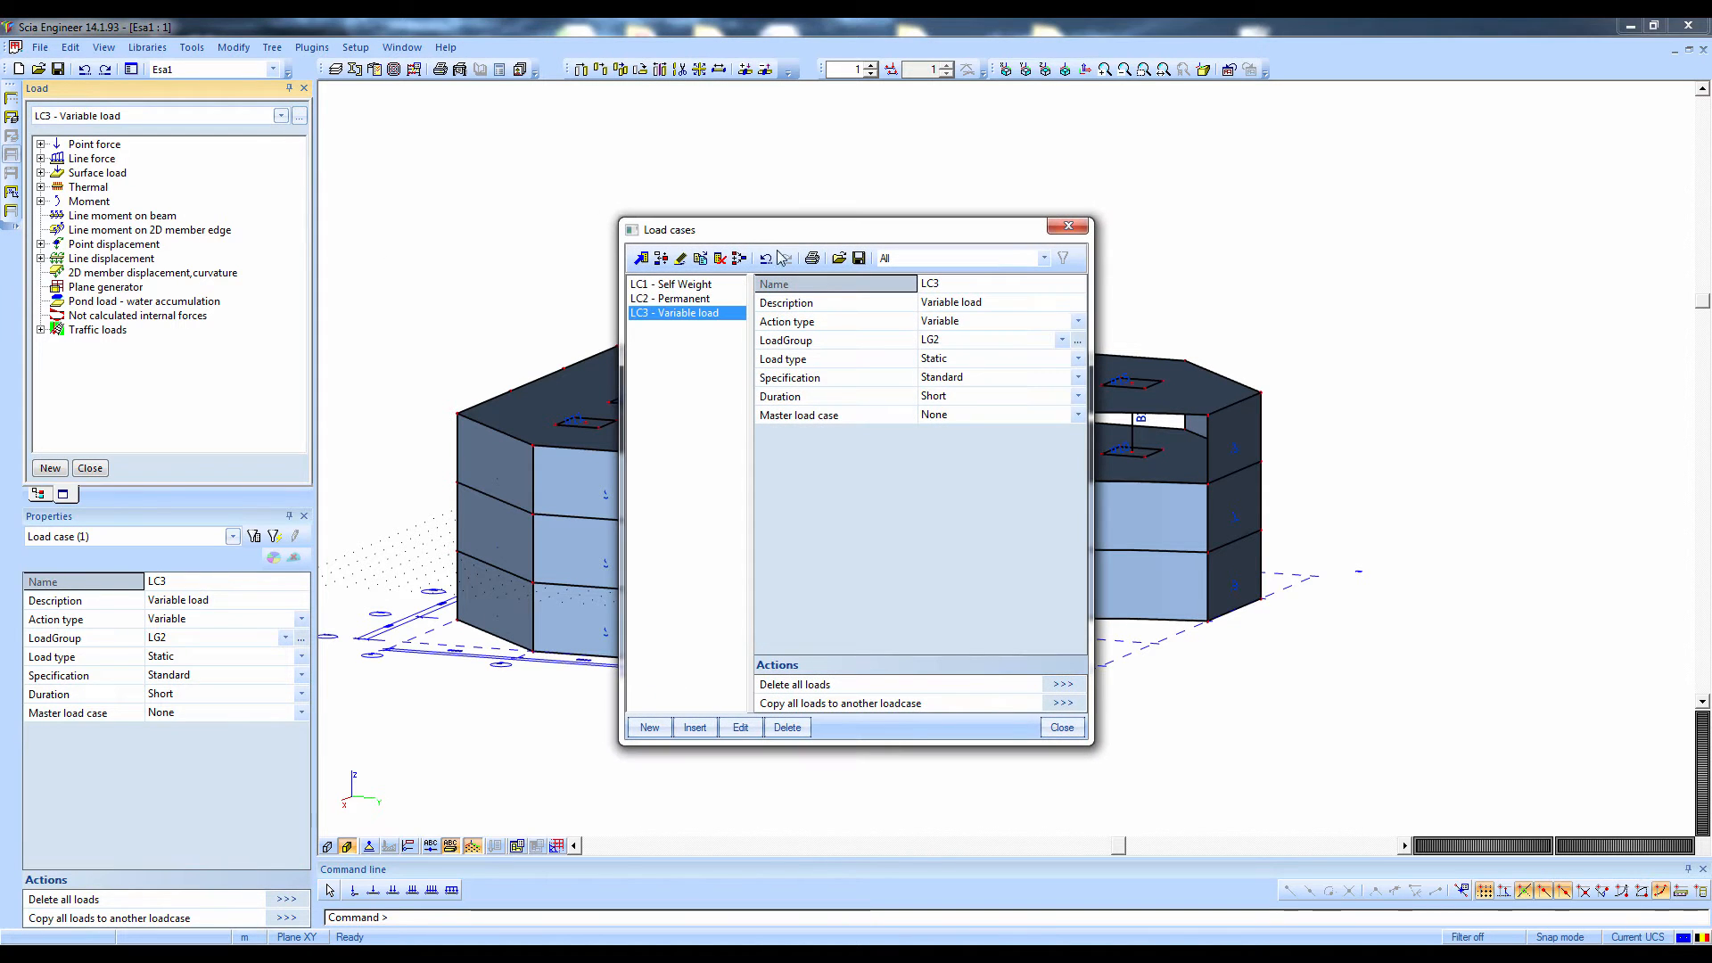
left_click(1069, 226)
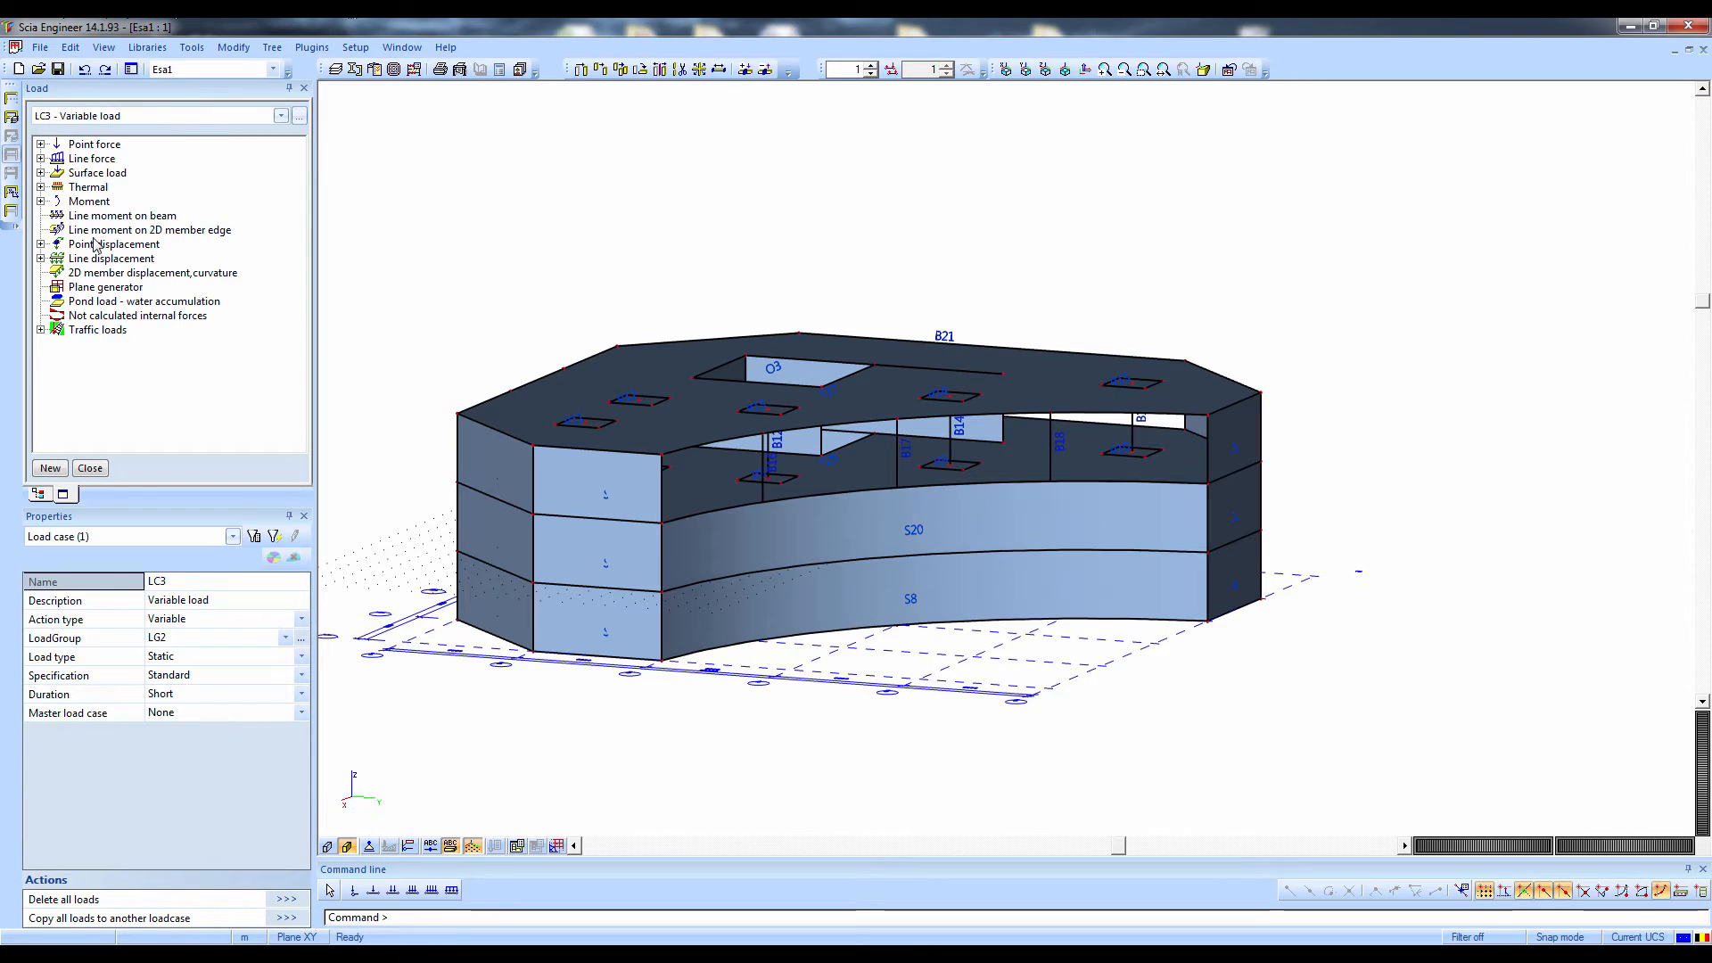
Activate LC2 - Permanent and define a surface load on 2D members of -2,50 kN/m² in direction Z, using the GCS system
left_click(75, 117)
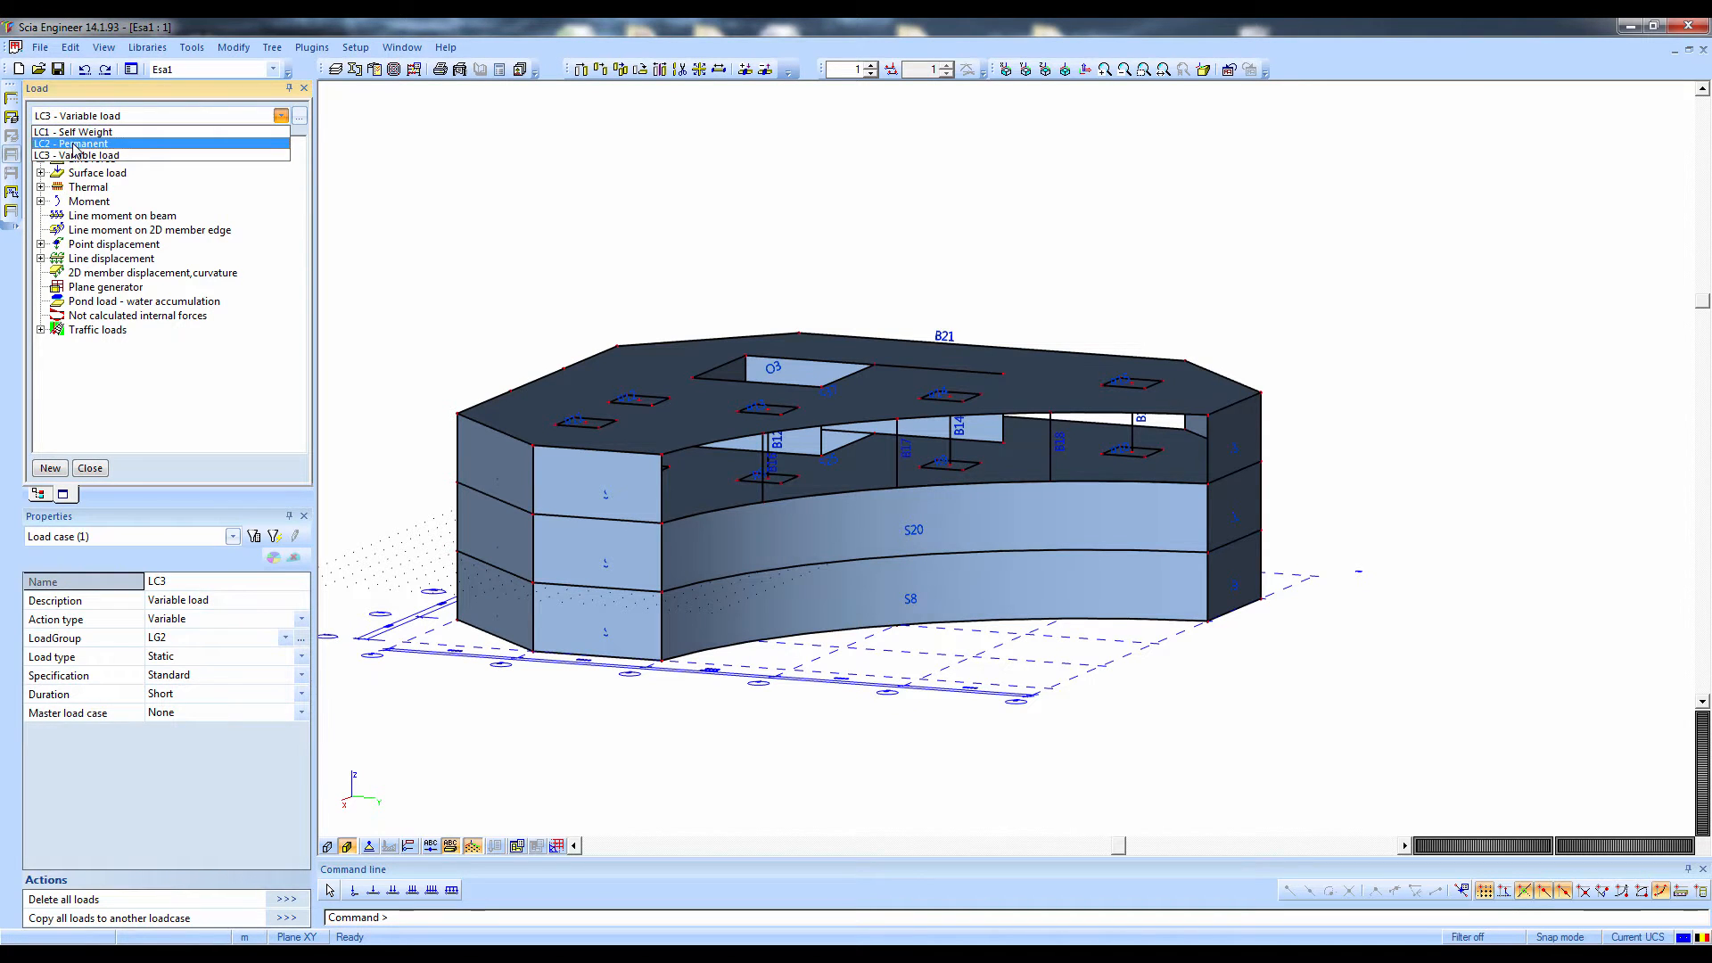
left_click(55, 144)
left_click(41, 173)
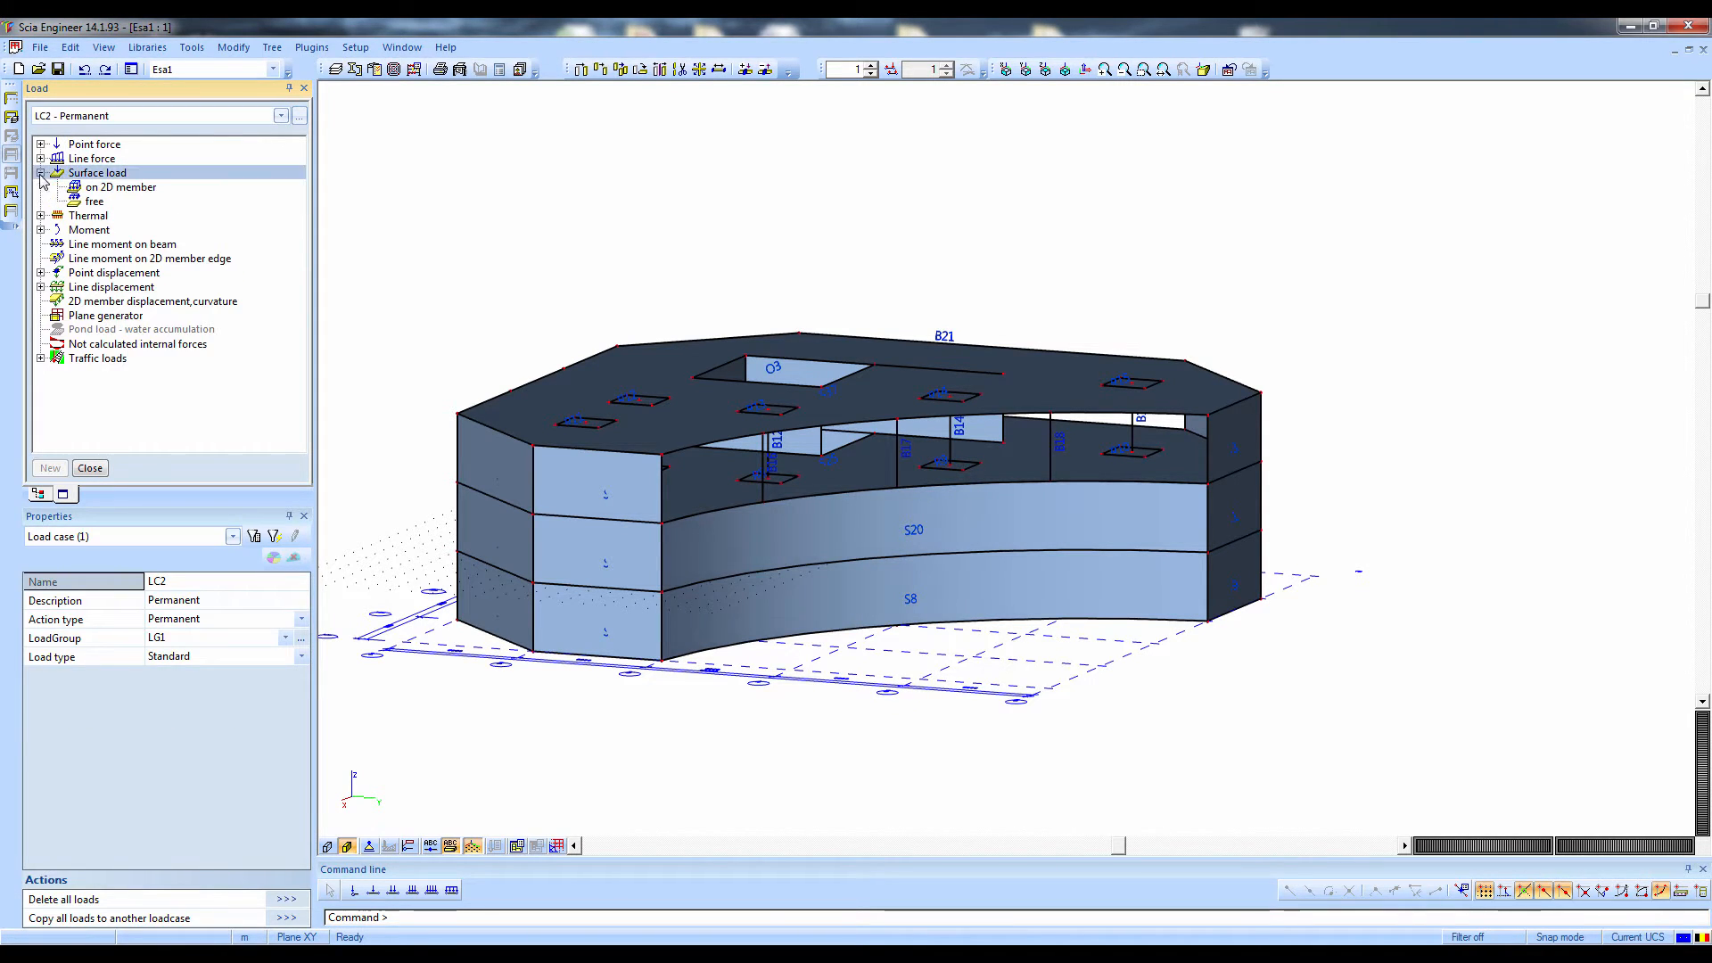
left_click(101, 189)
double_click(102, 189)
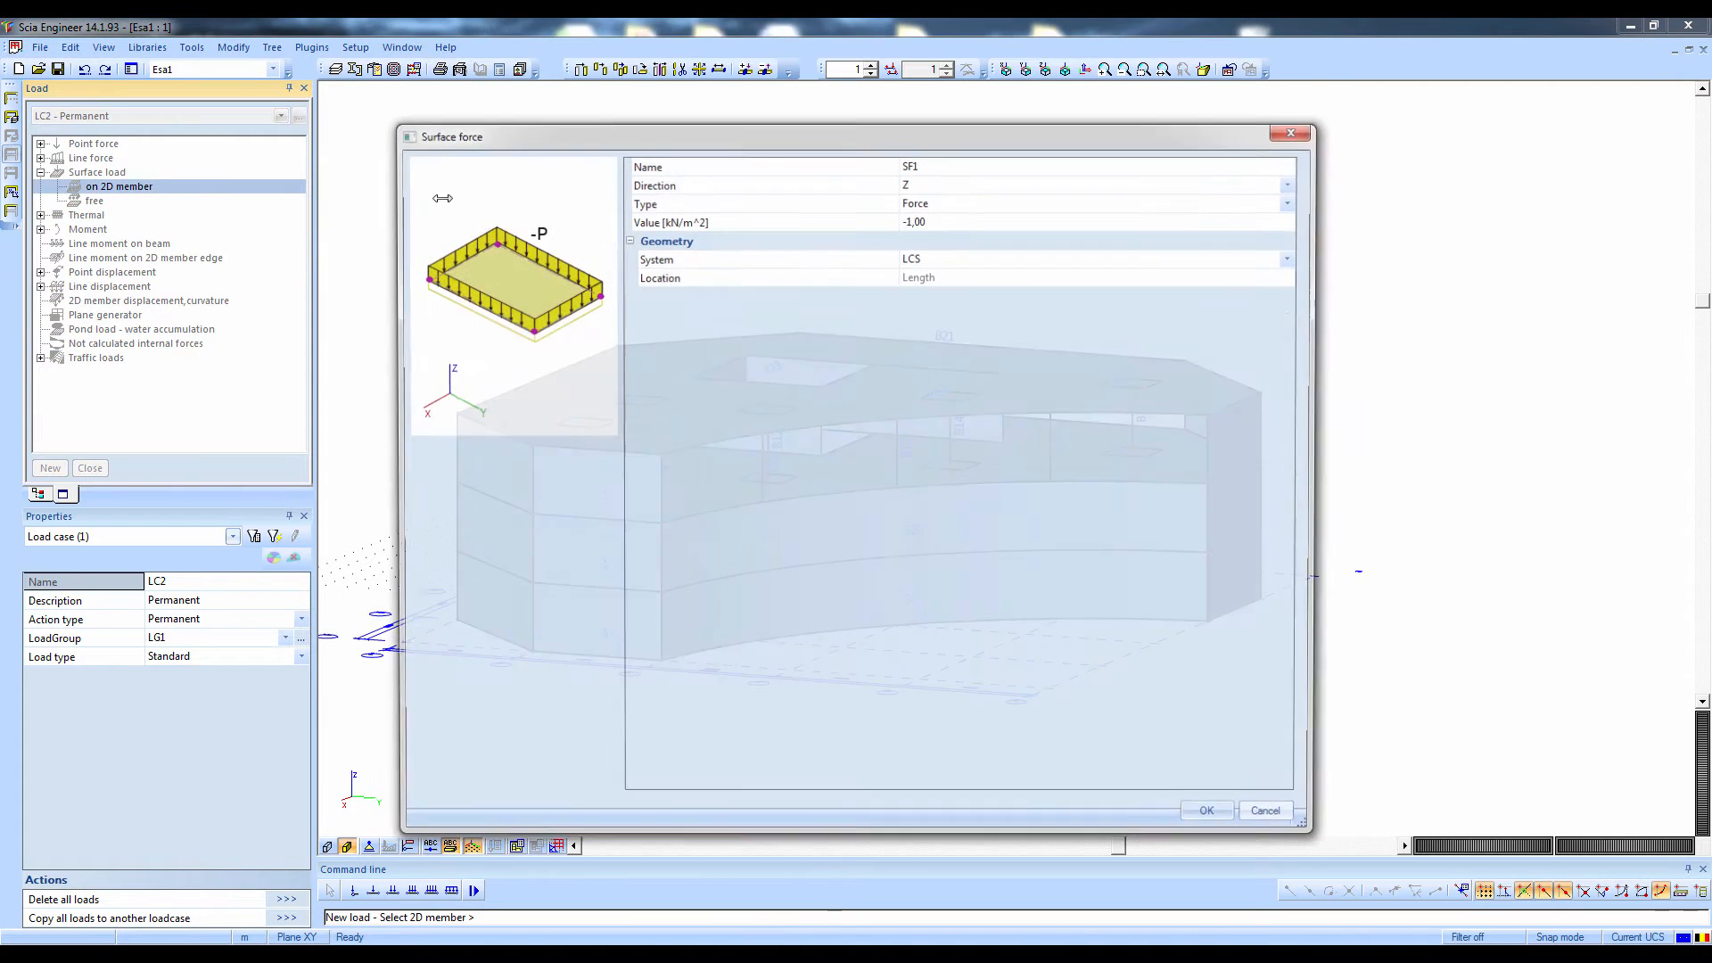
left_click(947, 220)
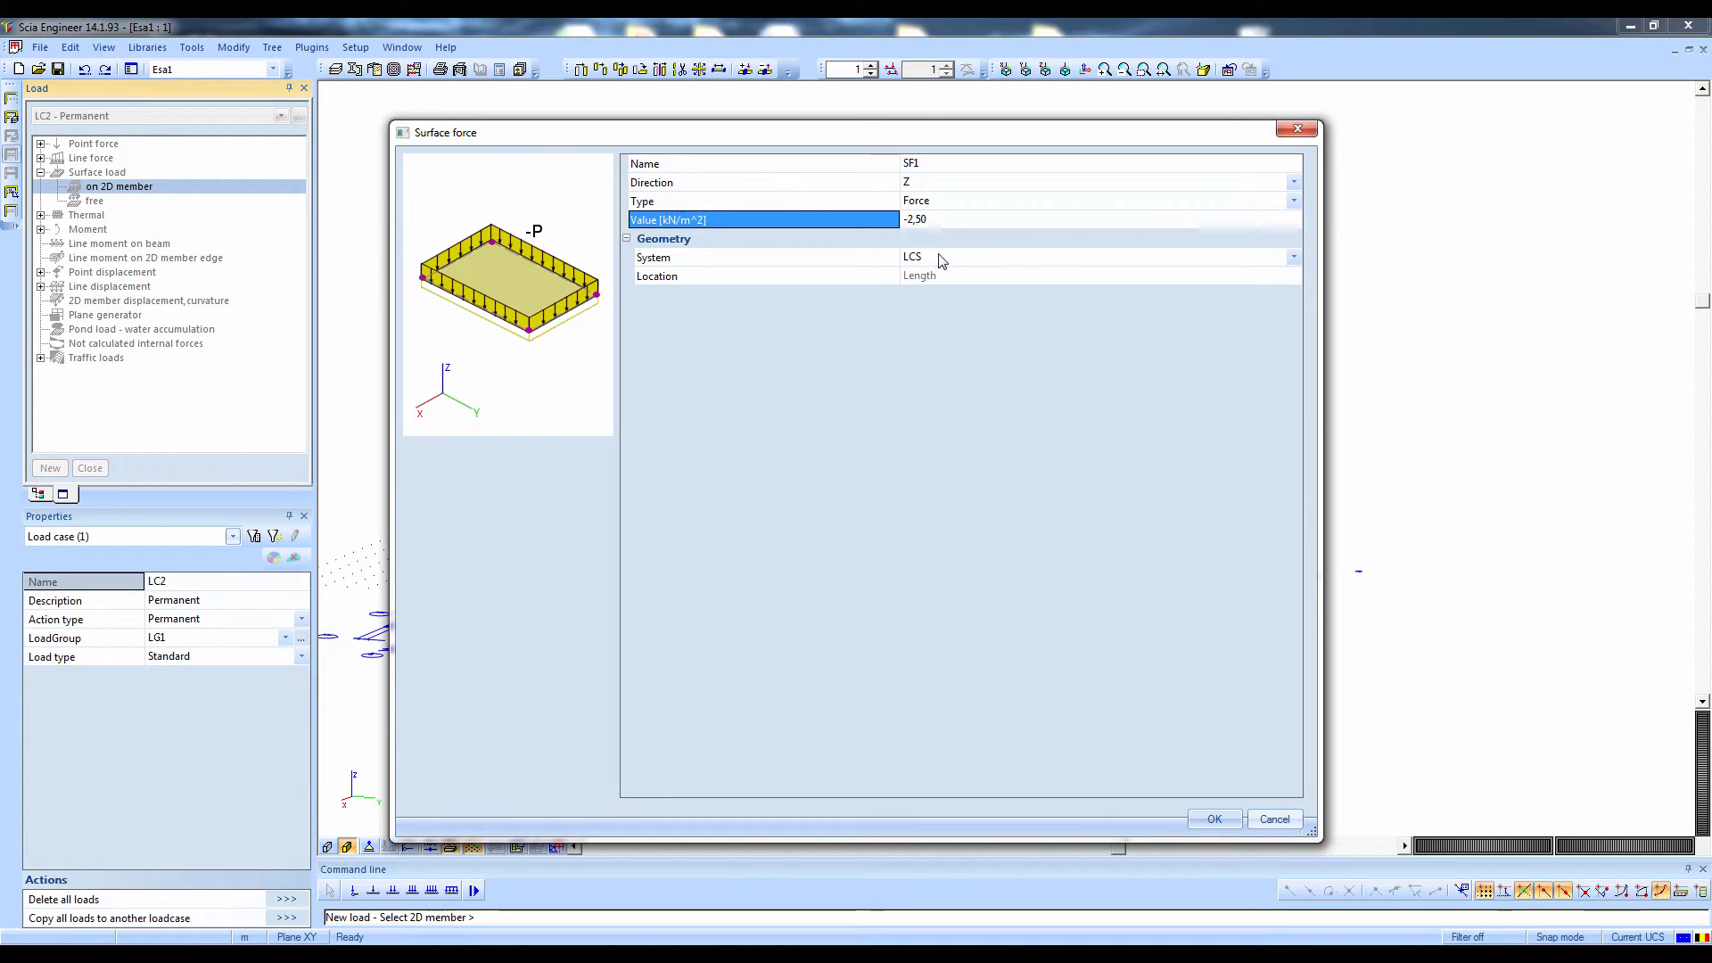
left_click(947, 258)
left_click(927, 291)
left_click(1201, 822)
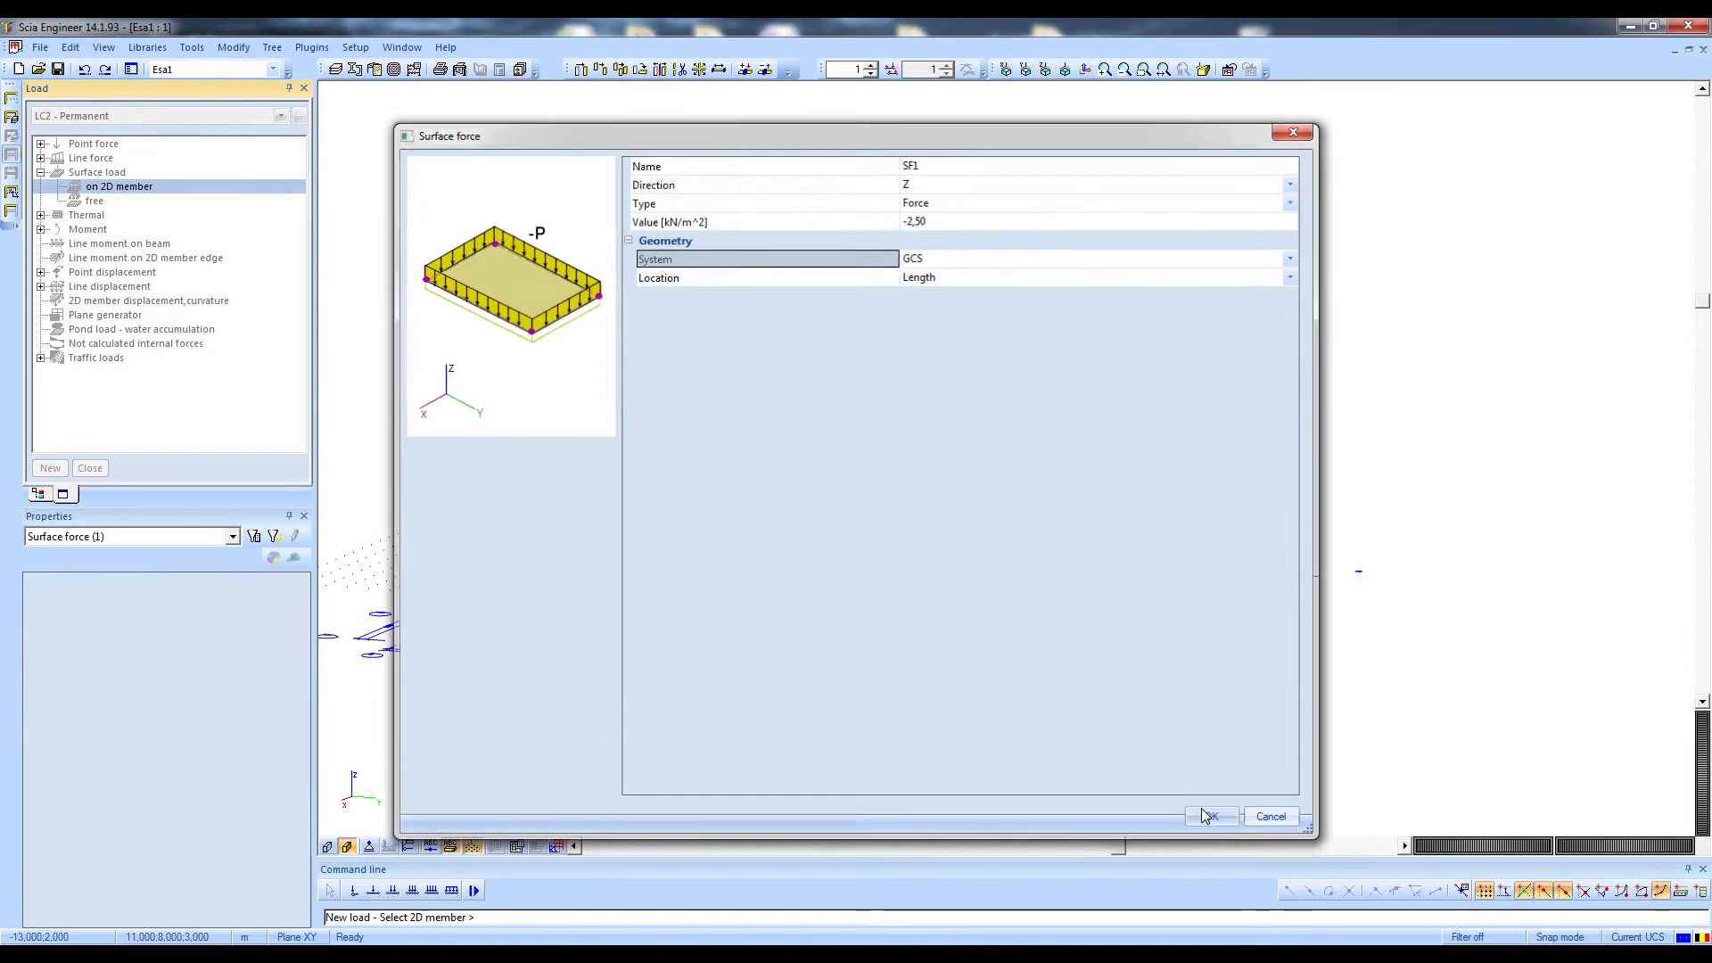
Apply the surface load to all slabs on the three levels below the roof, selecting them in a side view
left_click(1025, 71)
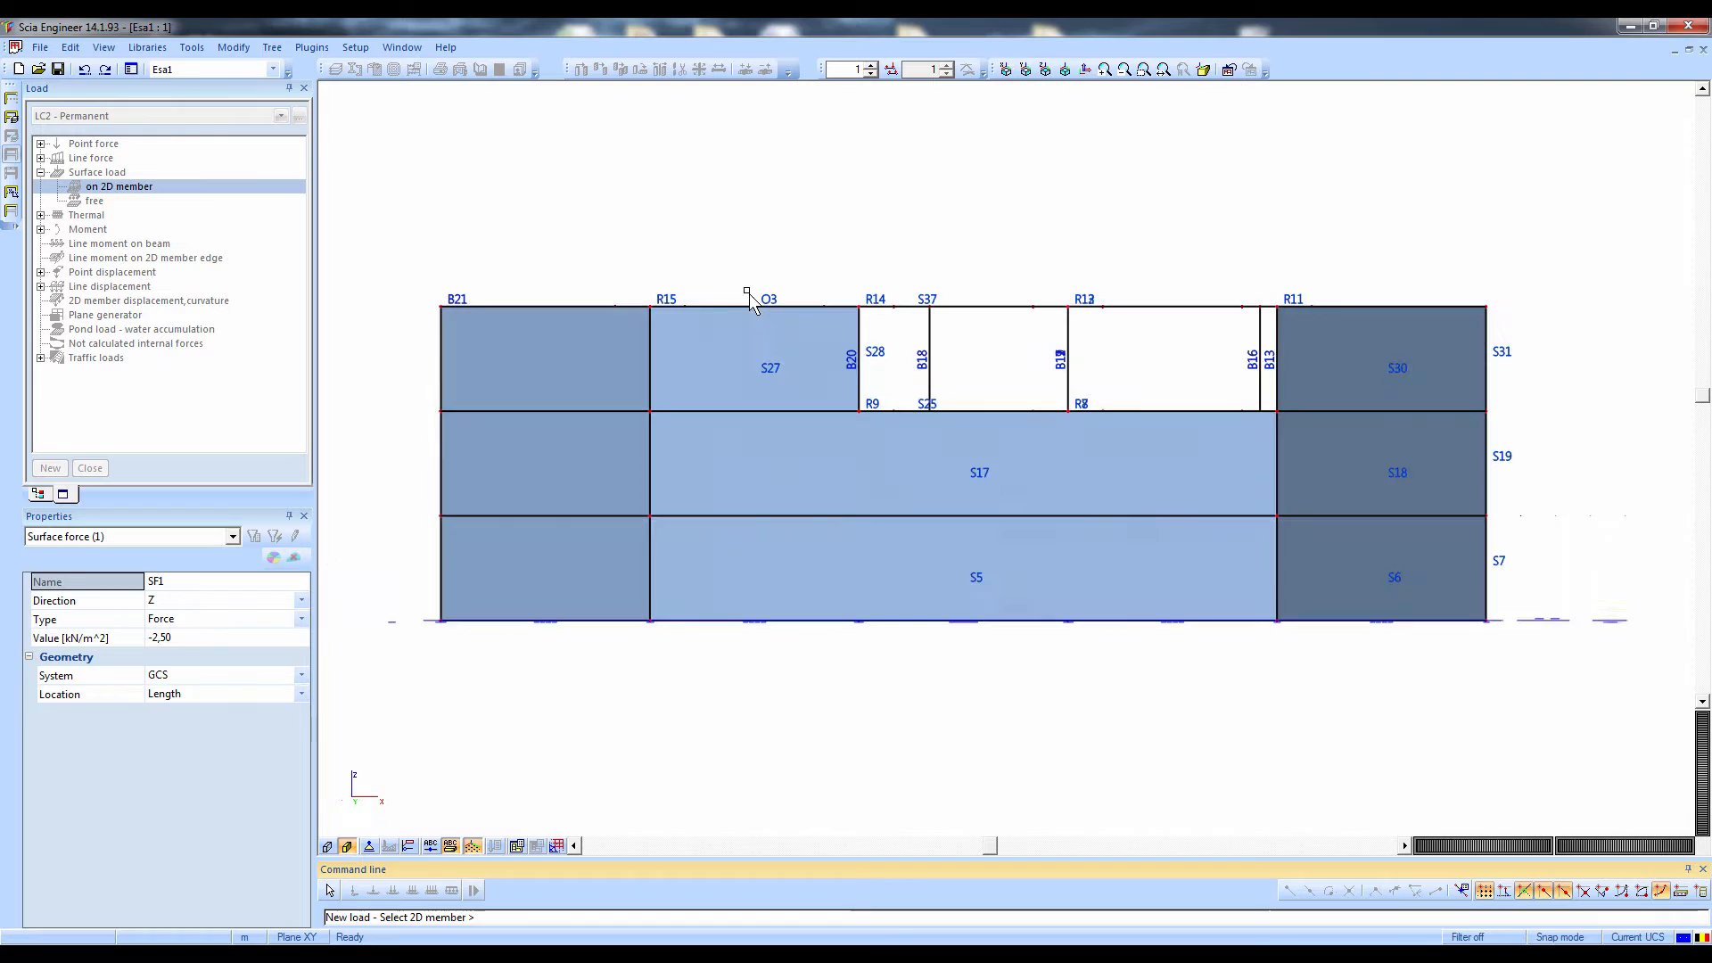
left_click(546, 409)
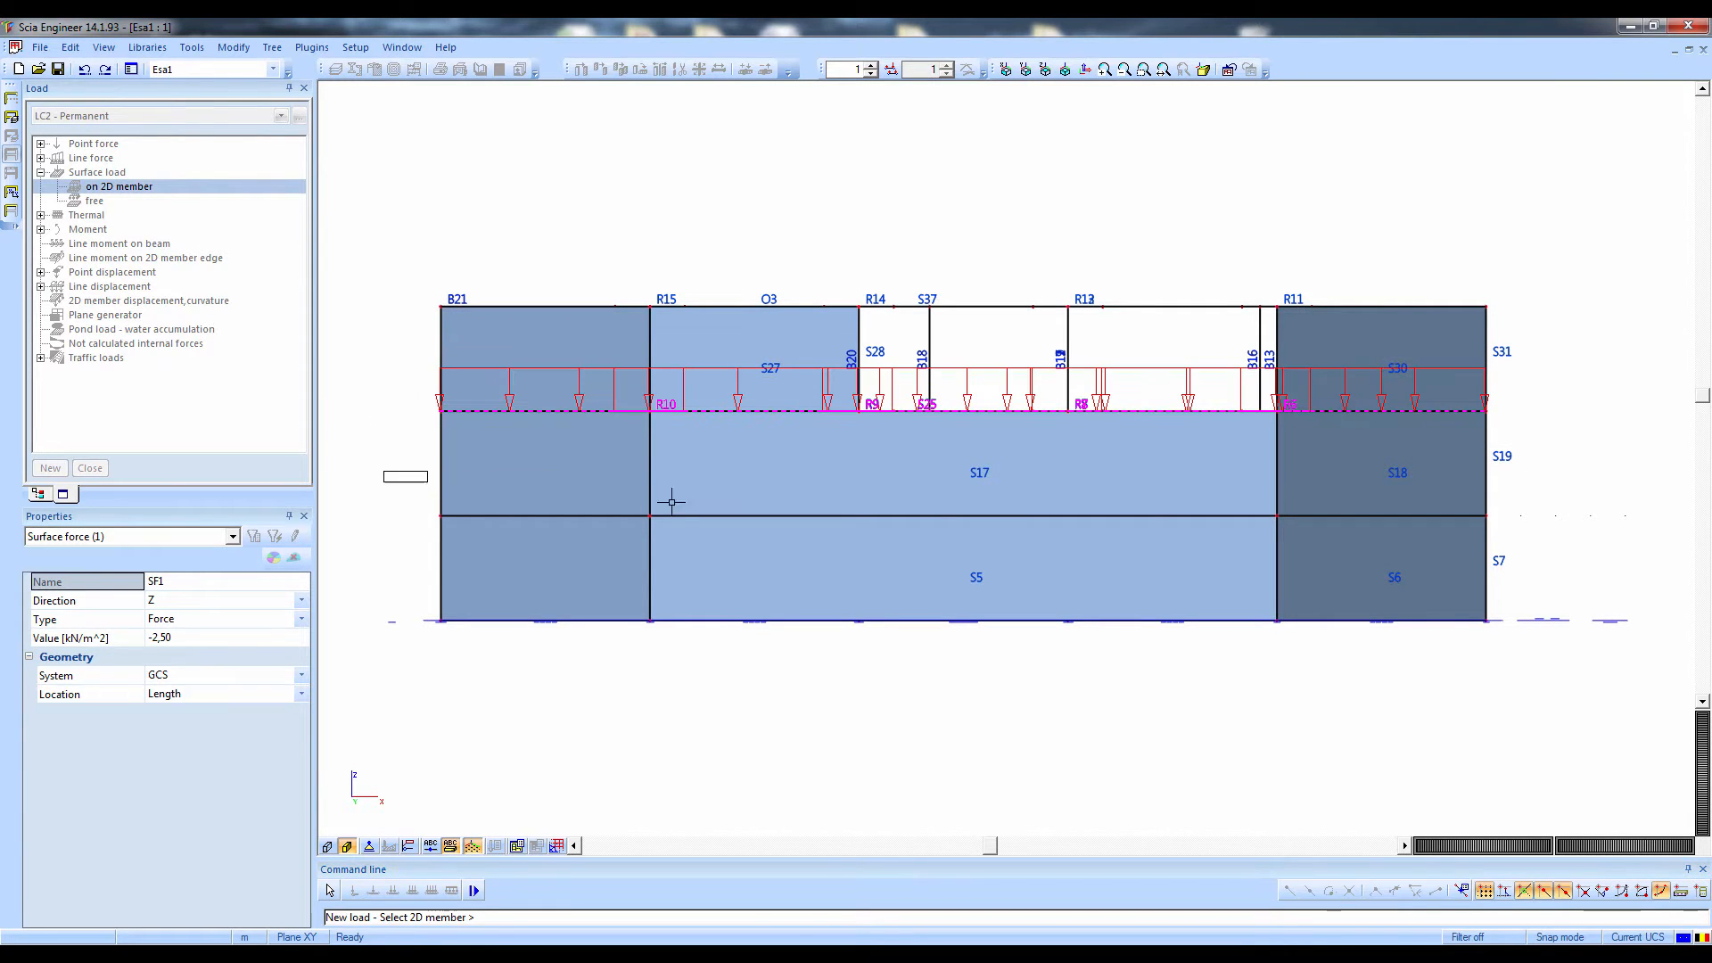
left_click_drag(672, 502, 1686, 526)
left_click_drag(347, 579, 1556, 642)
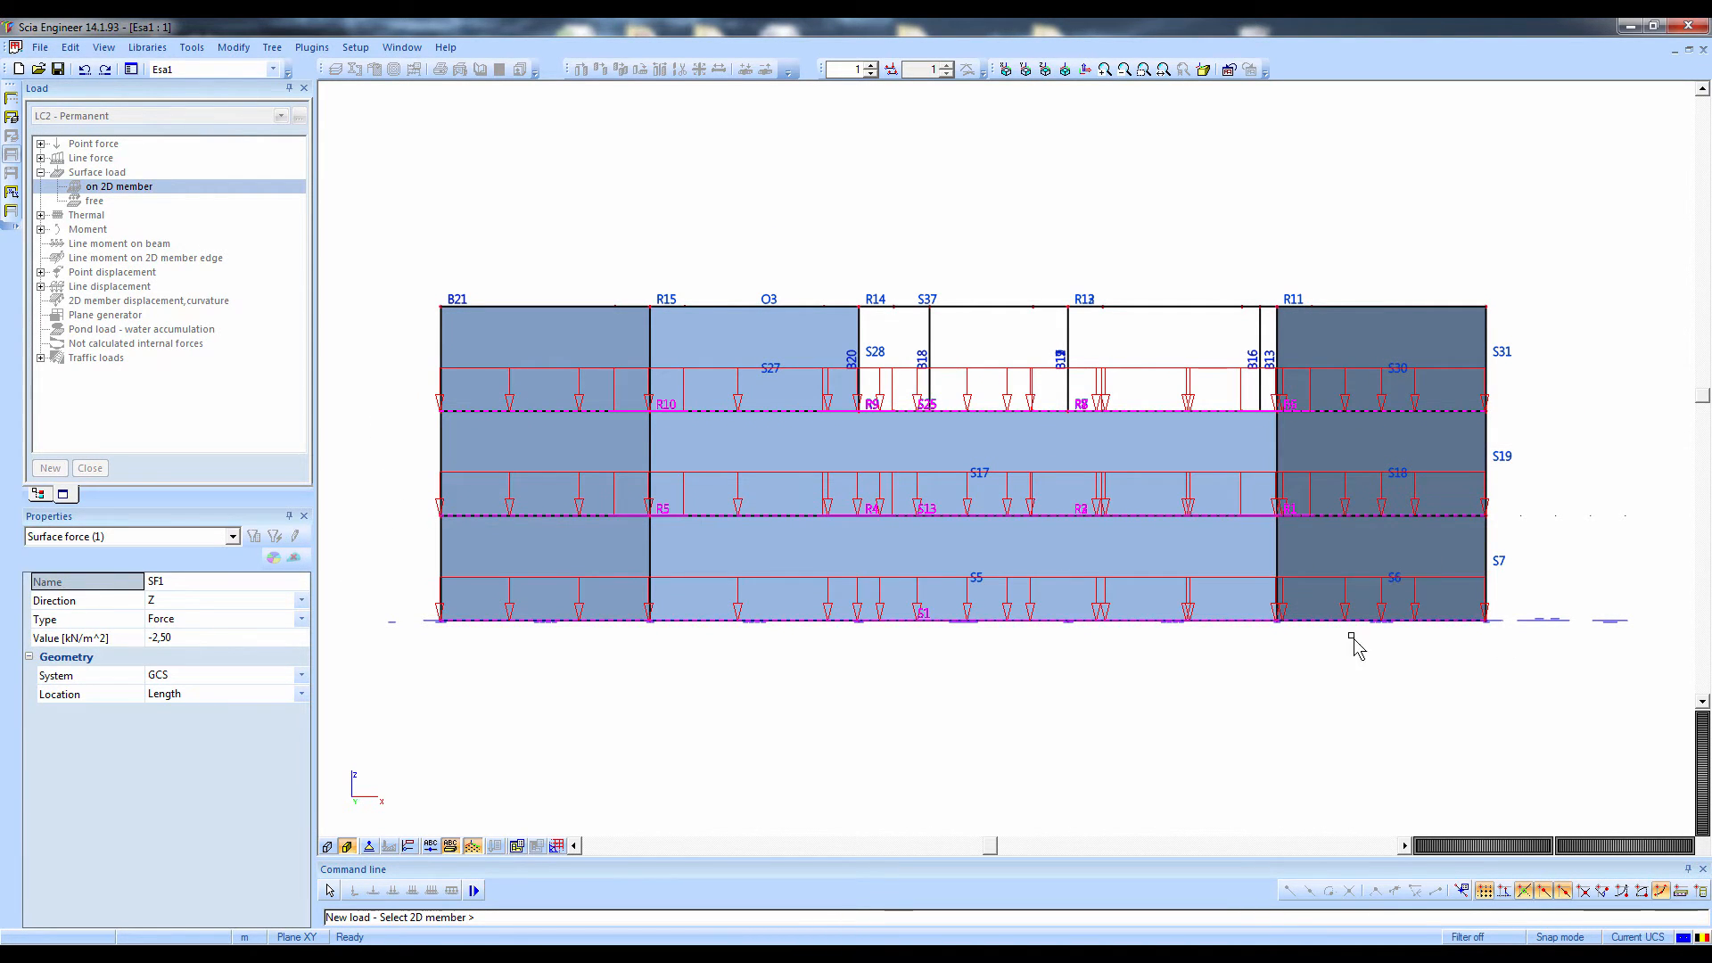
right_click_drag(1232, 680, 1245, 566, "ctrl")
key("Escape")
key("Escape")
Add a surface load of -1 kN/m² on the roof slab S37 in the Permanent load case
double_click(158, 189)
left_click(920, 224)
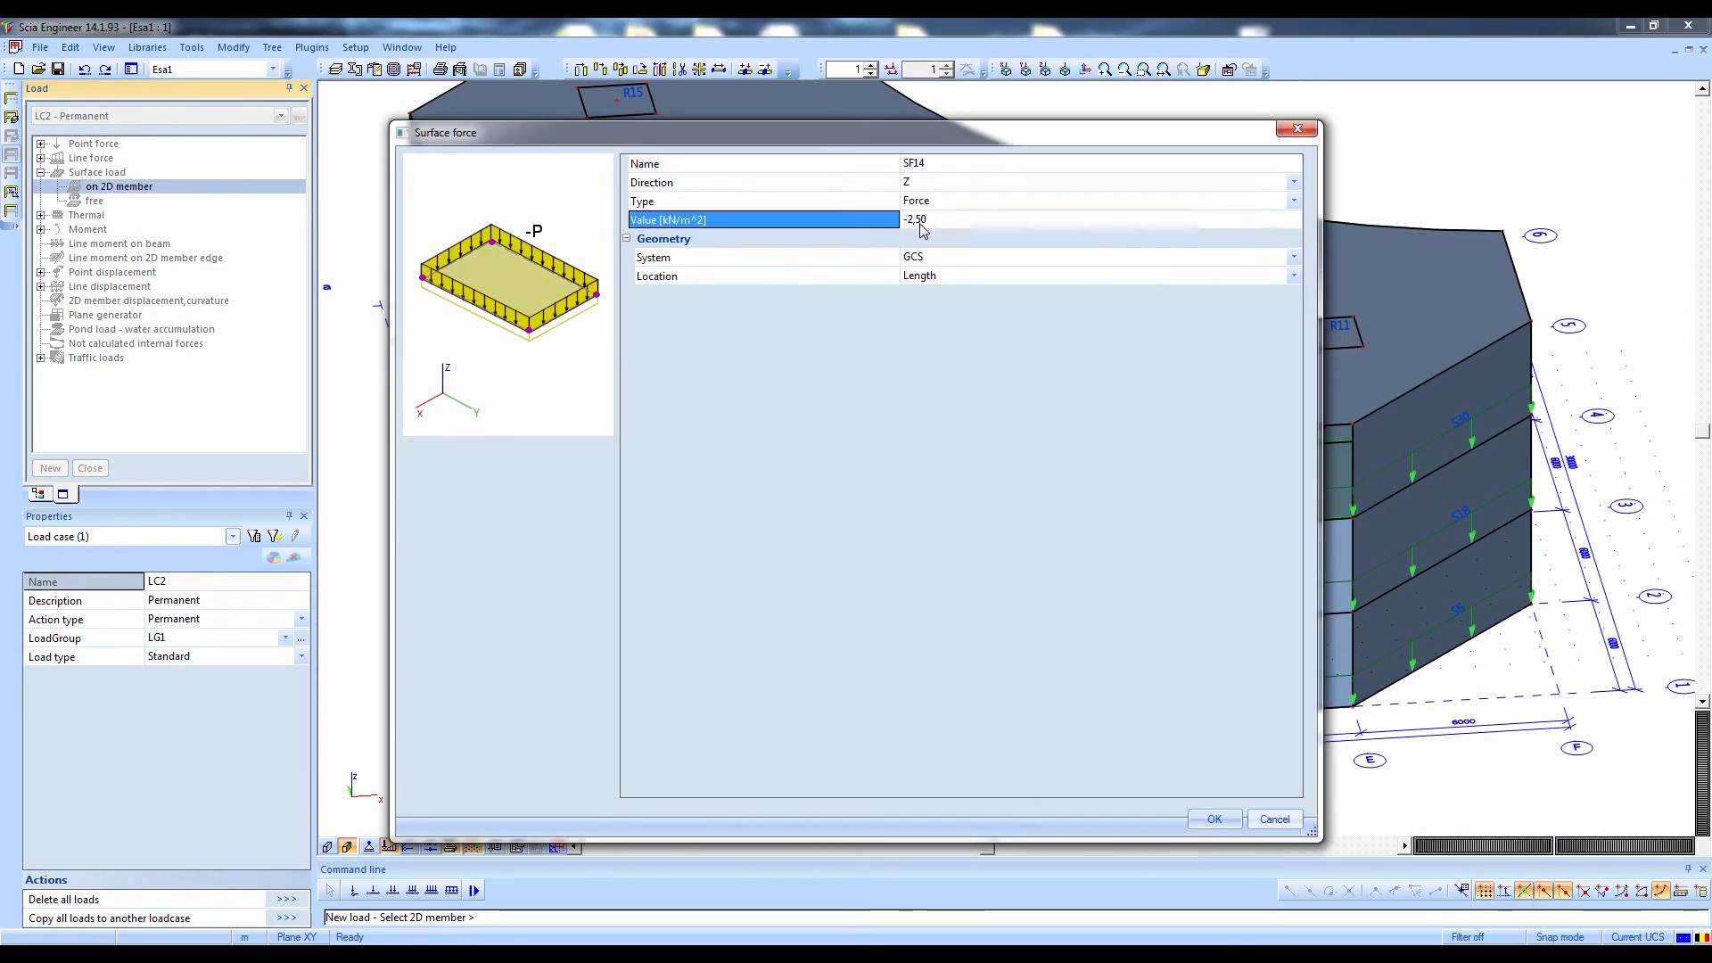
left_click(921, 220)
type("-1")
key("Return")
key("Return")
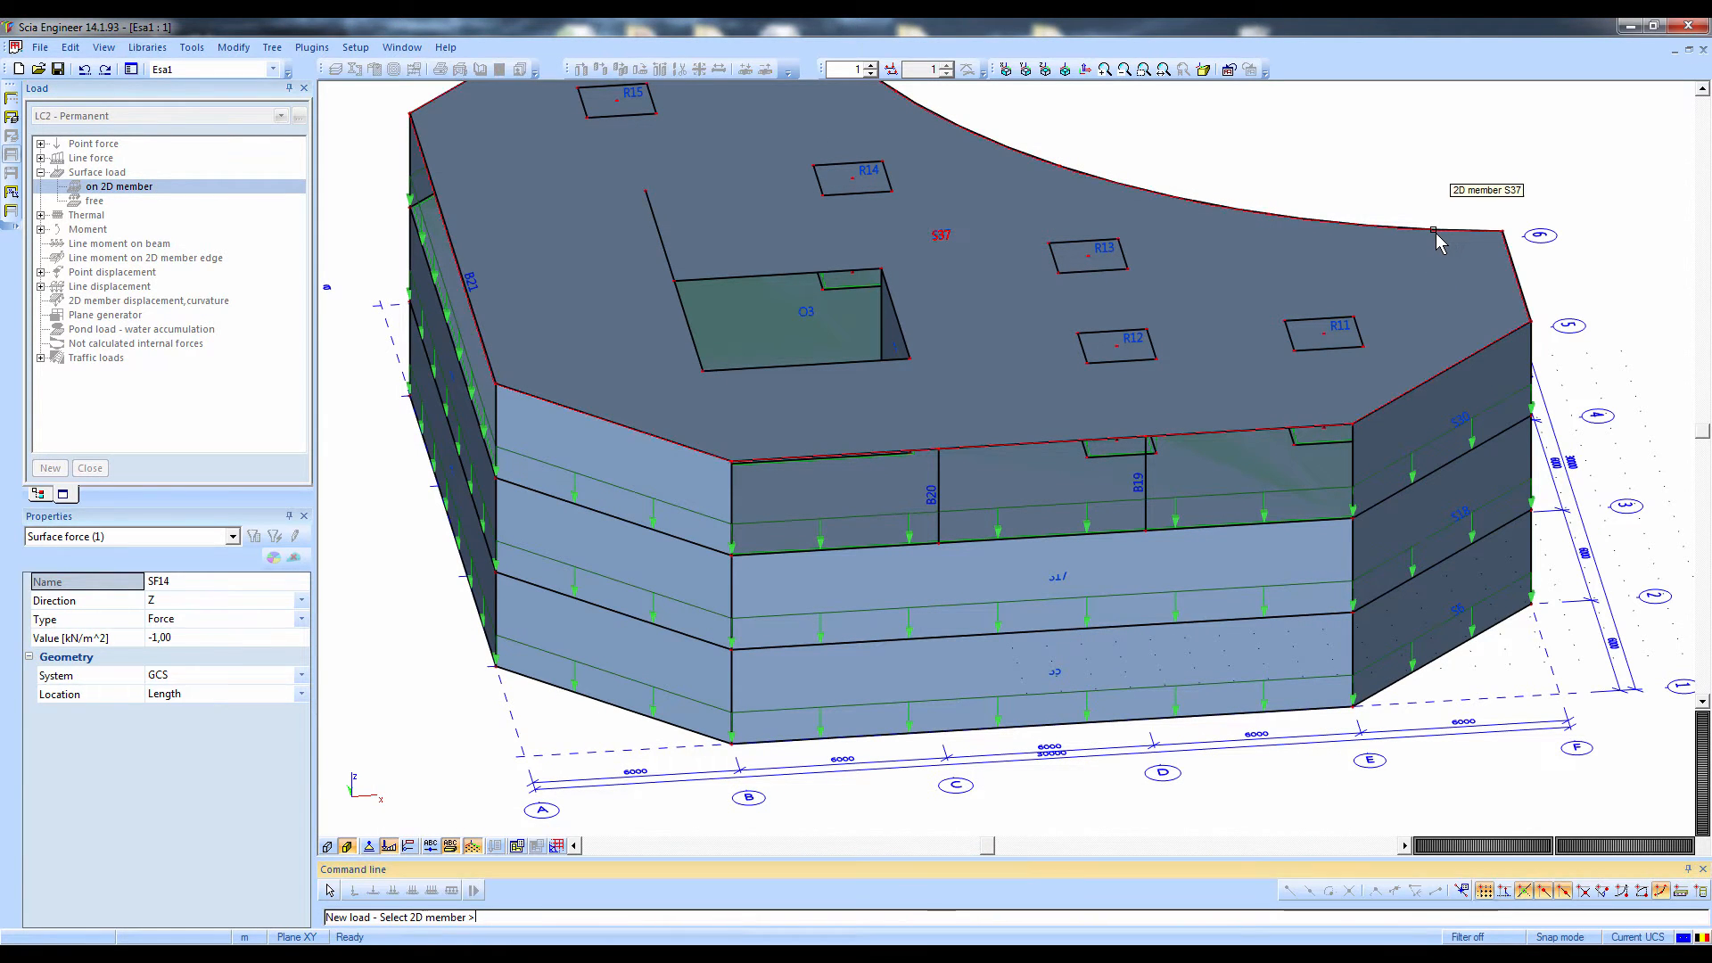
left_click(1436, 235)
scroll(1123, 415, "down", 3)
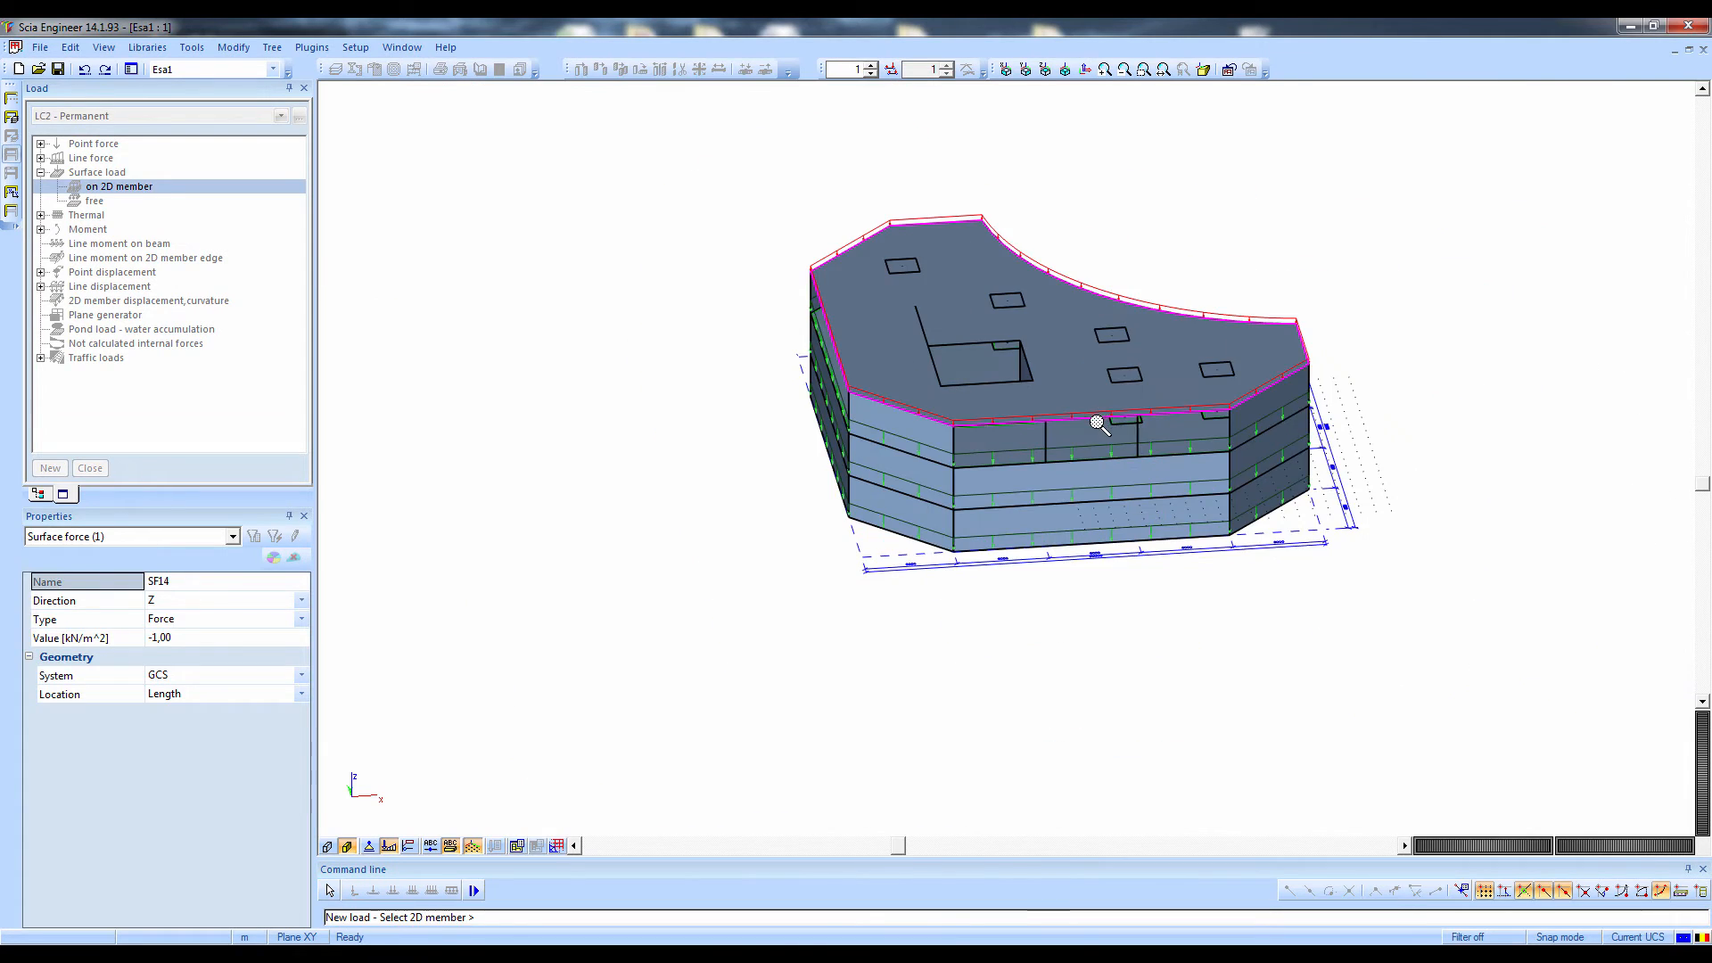
key("Escape")
key("Escape")
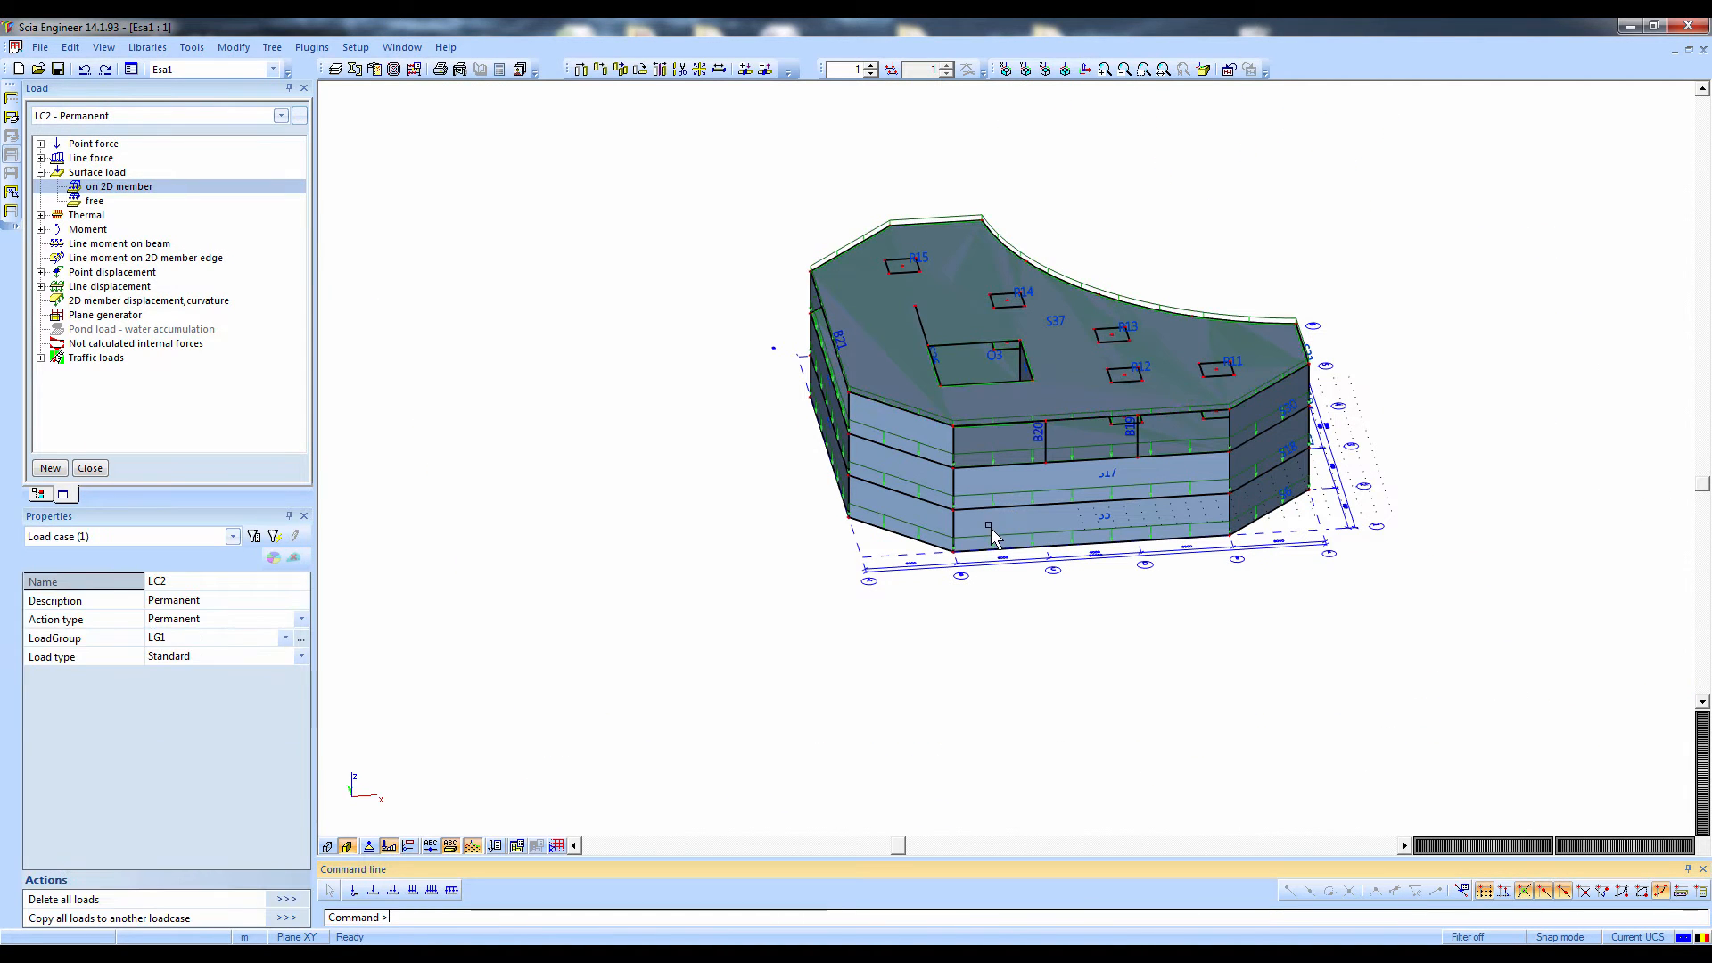
Select the surface force on the roof slab and examine its properties
right_click_drag(992, 528, 979, 511, "ctrl")
scroll(1025, 378, "up", 4)
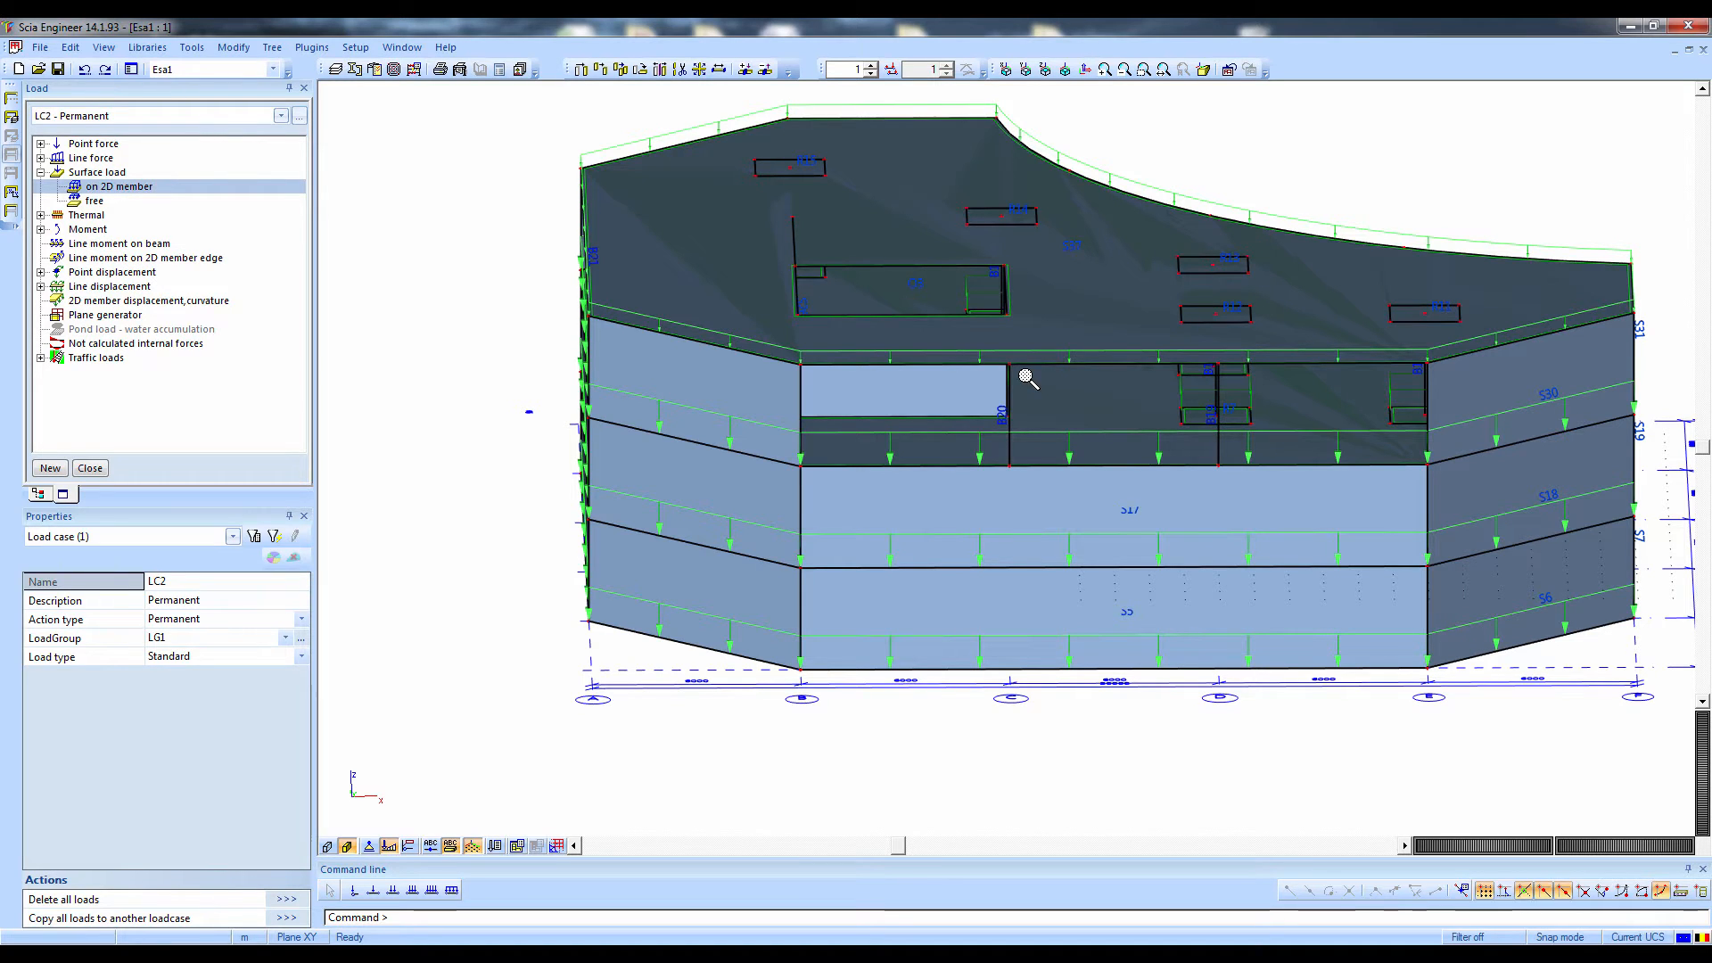
scroll(1077, 389, "up", 2)
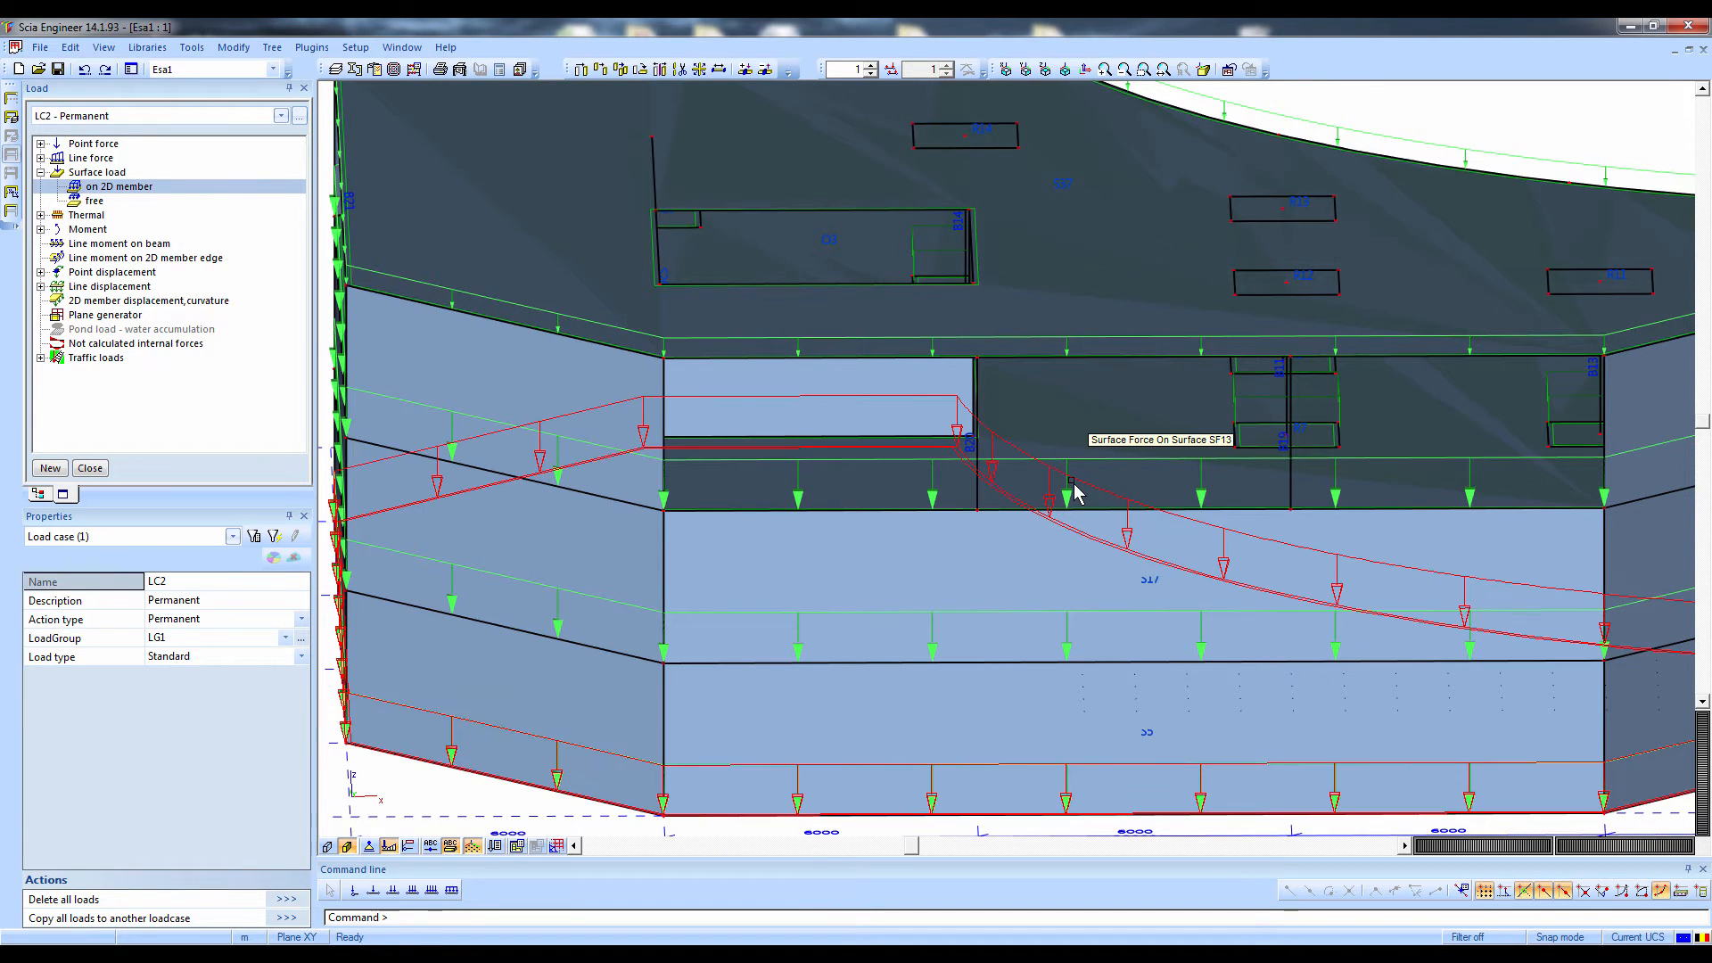
left_click(1124, 347)
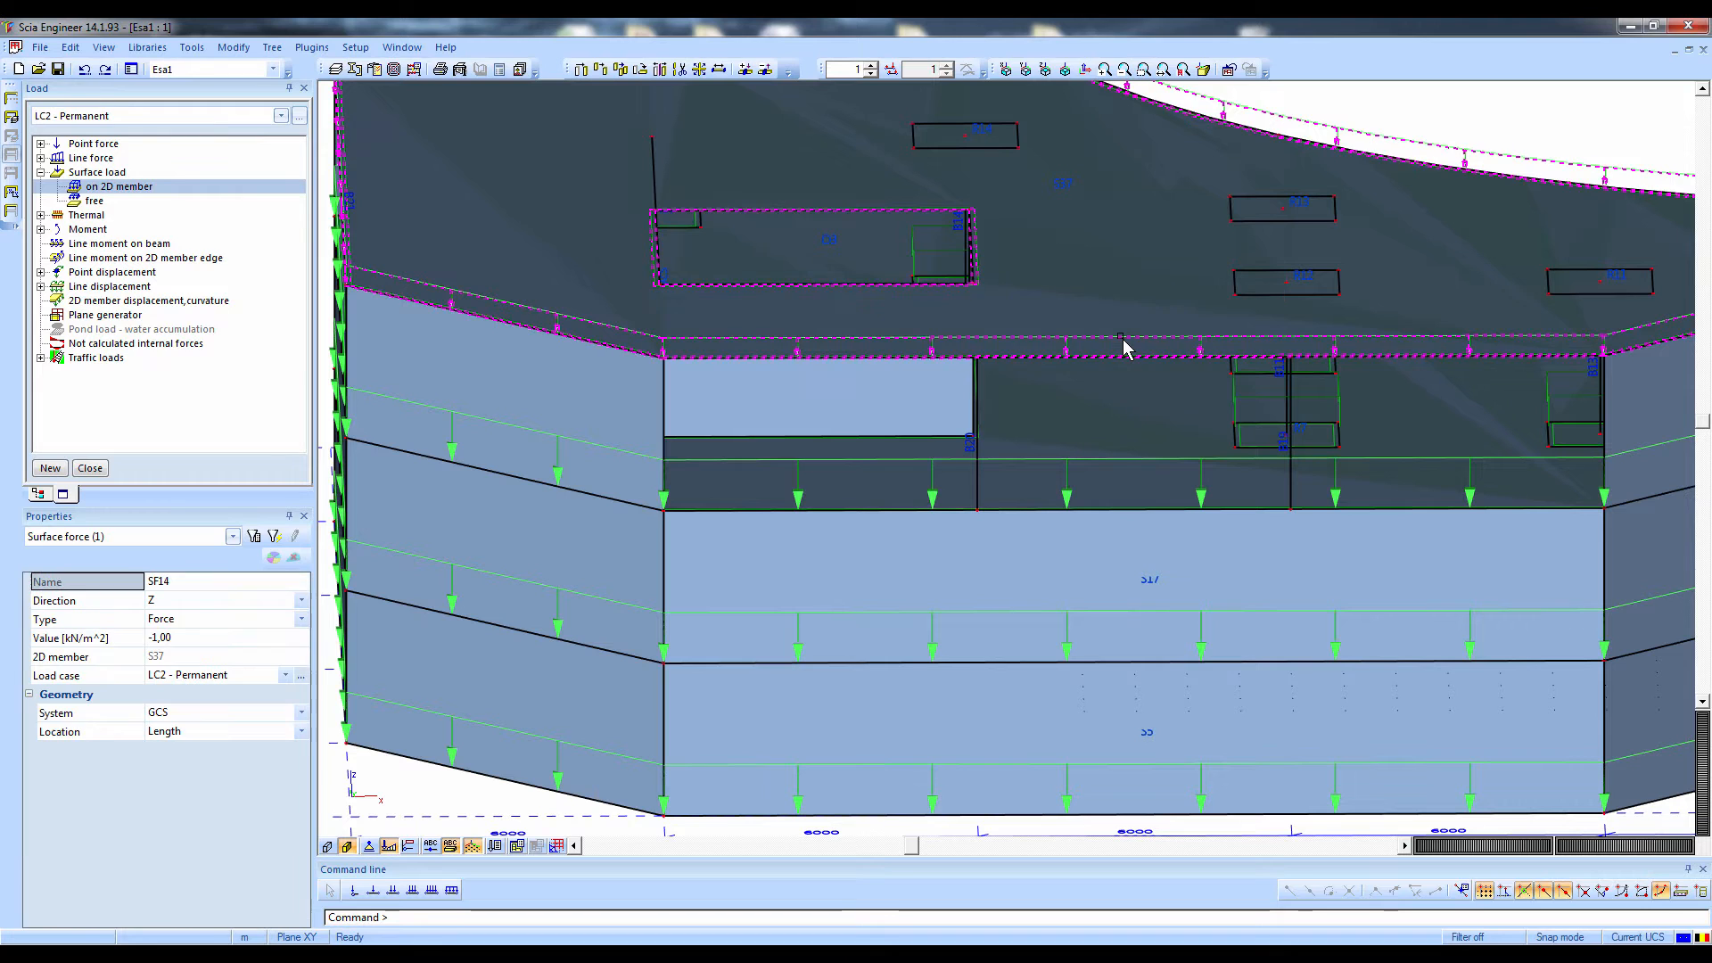
Examine the load value of the surface force on the slab below the roof and compare it with the roof slab's load
key("Escape")
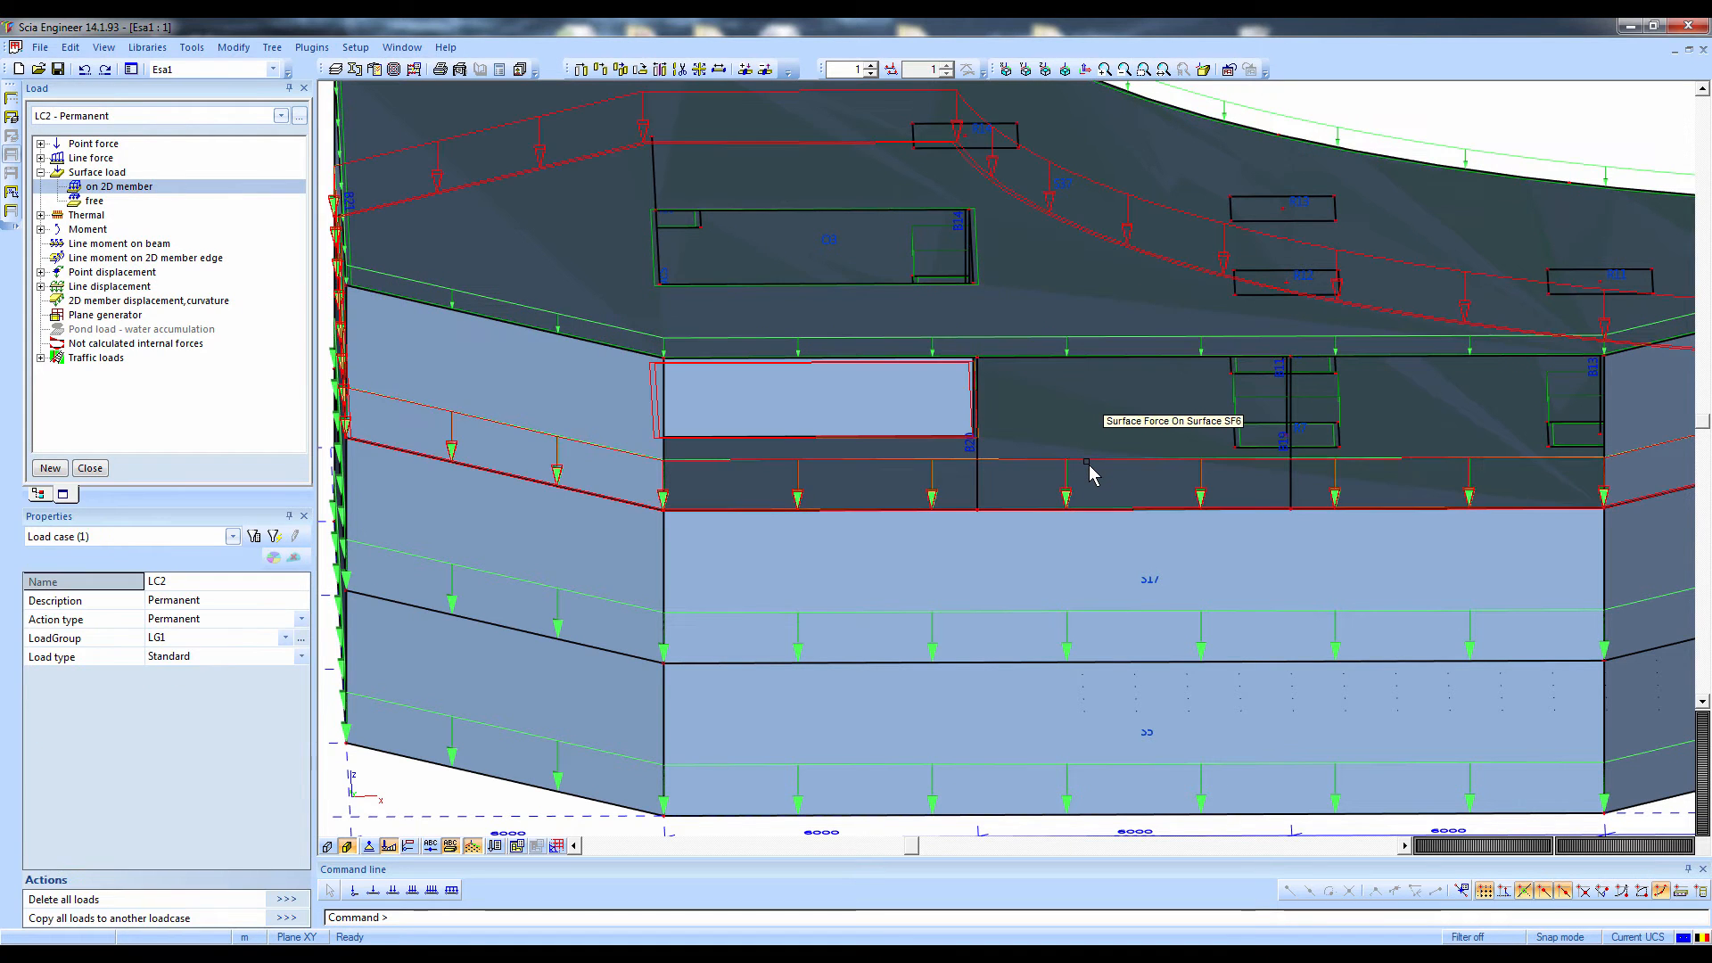
left_click(1090, 457)
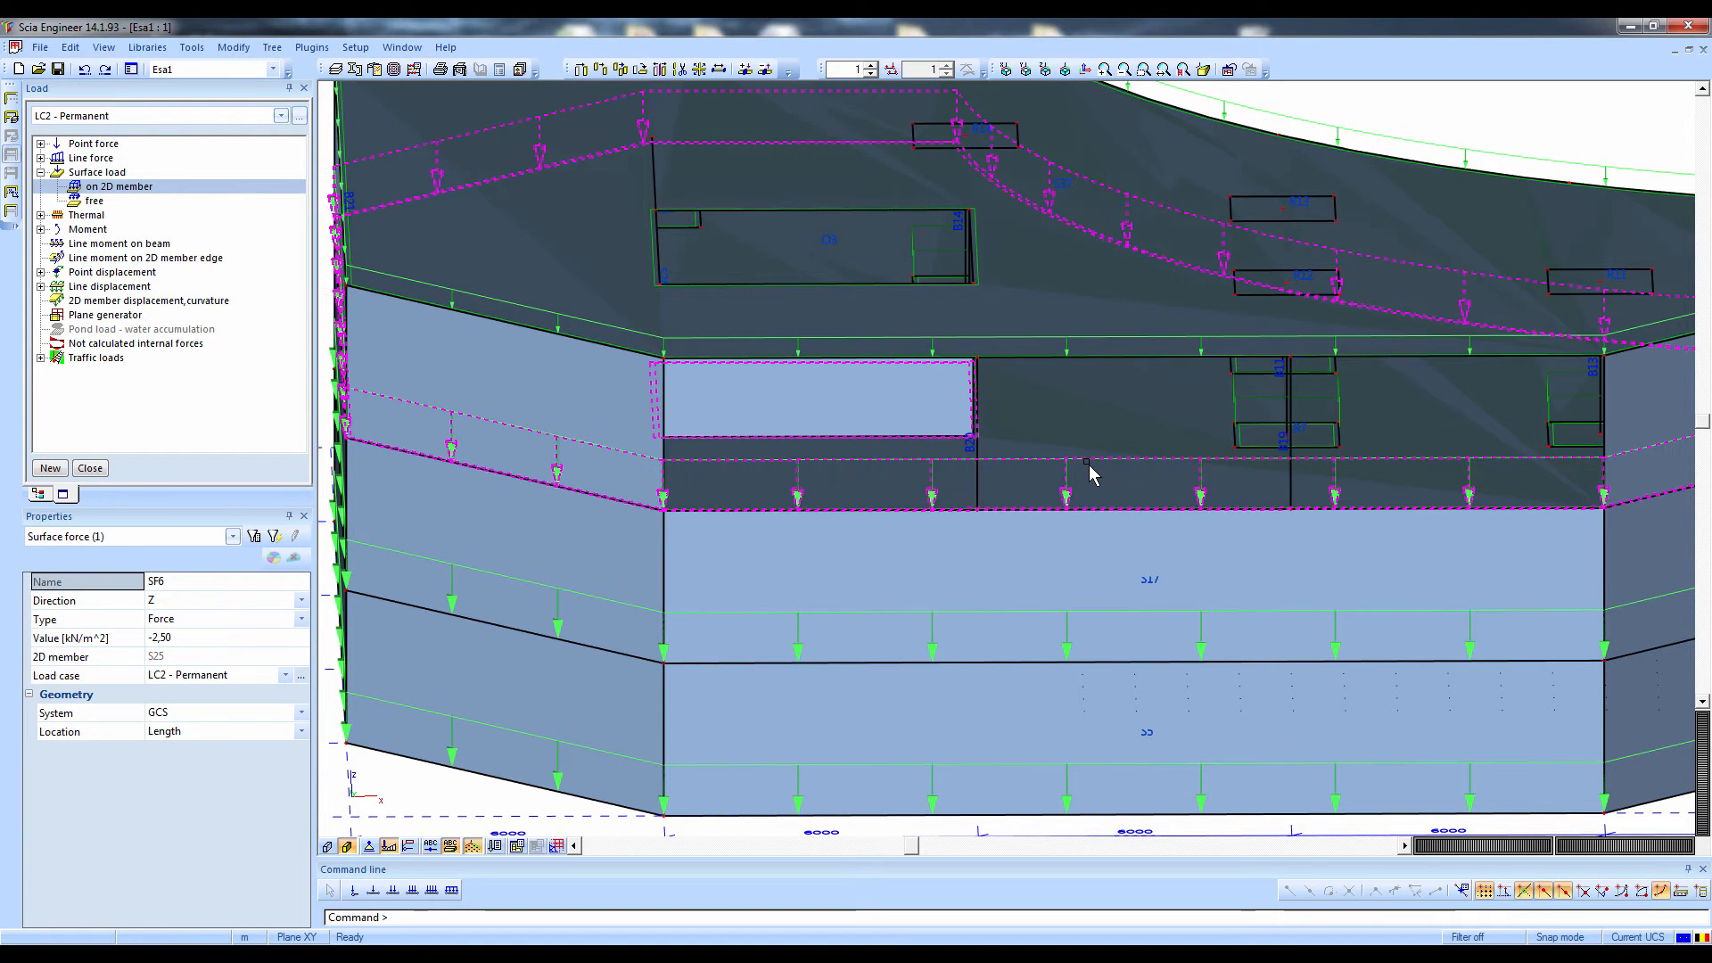
left_click(204, 638)
left_click(196, 637)
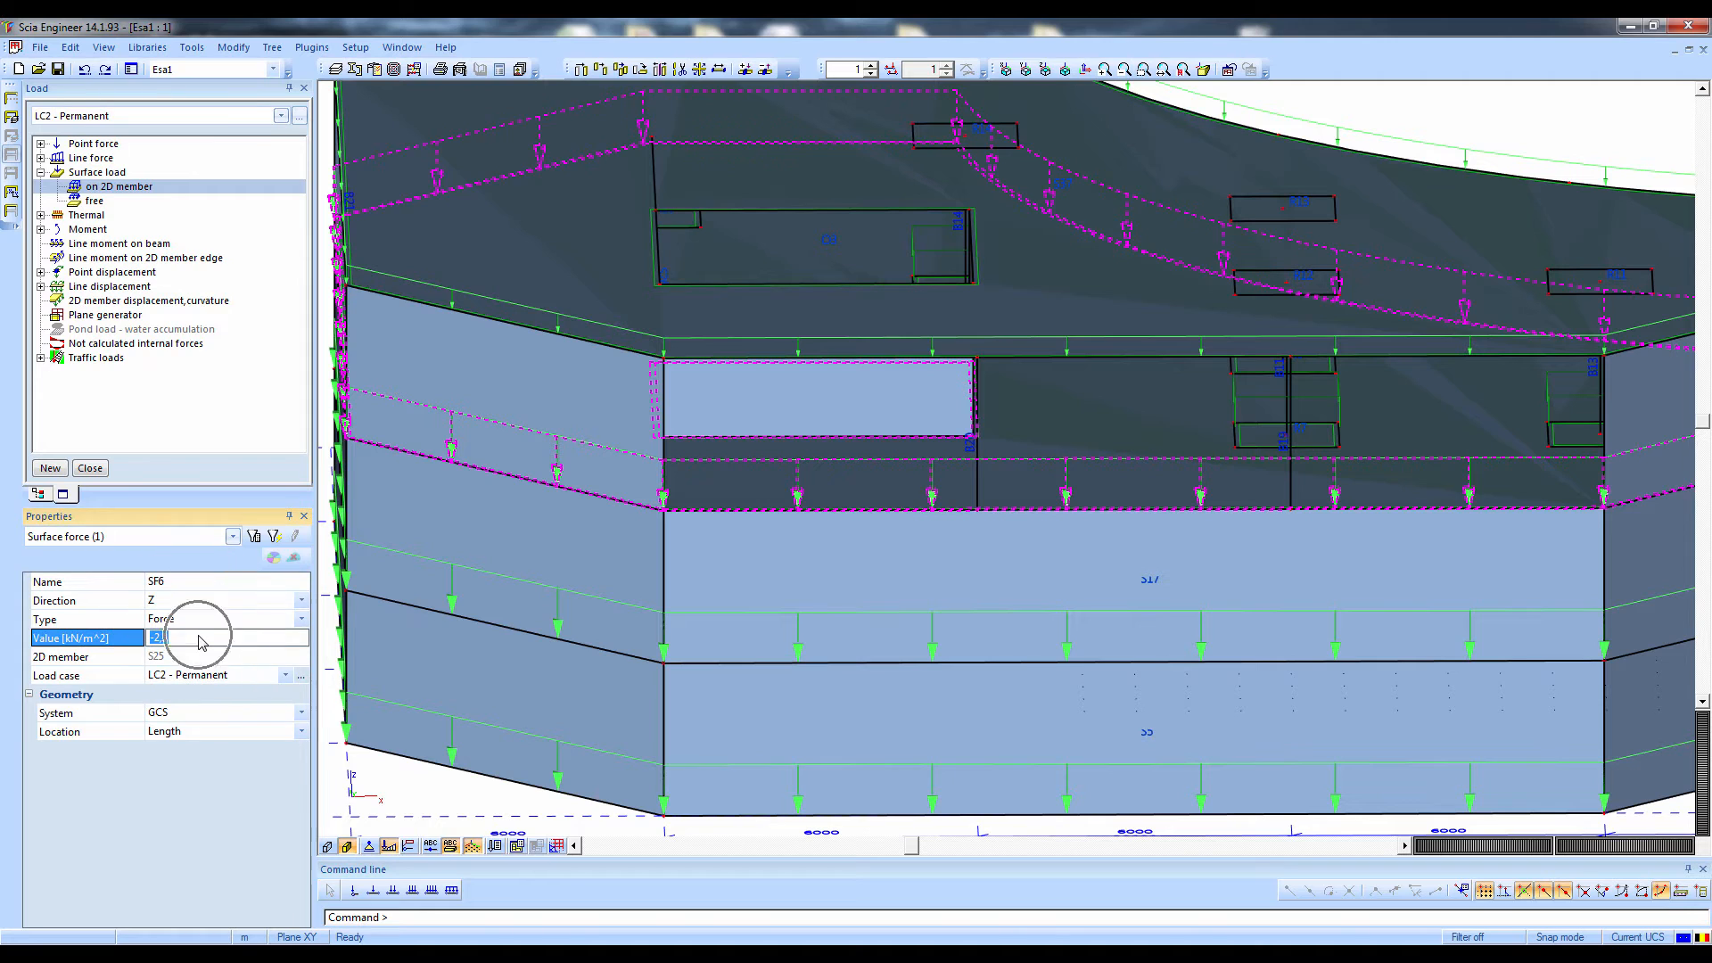
left_click(1259, 247)
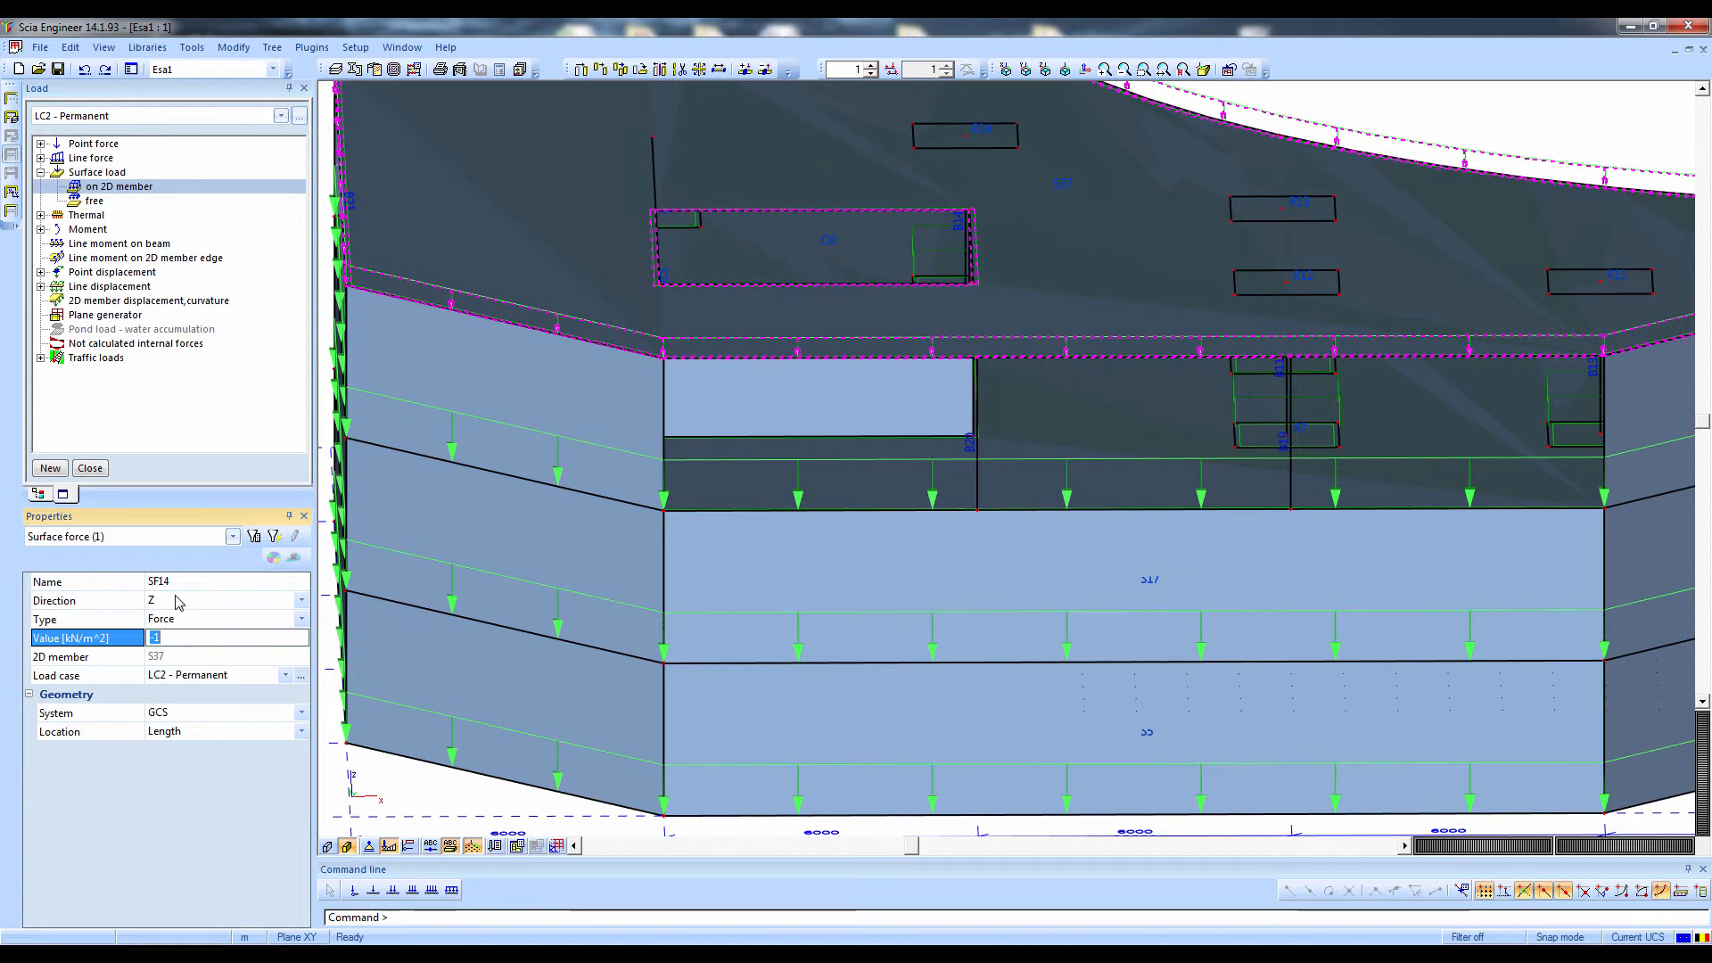
Try direction X for the roof slab's surface force, restore direction Z and deselect the load
left_click(178, 602)
left_click(177, 603)
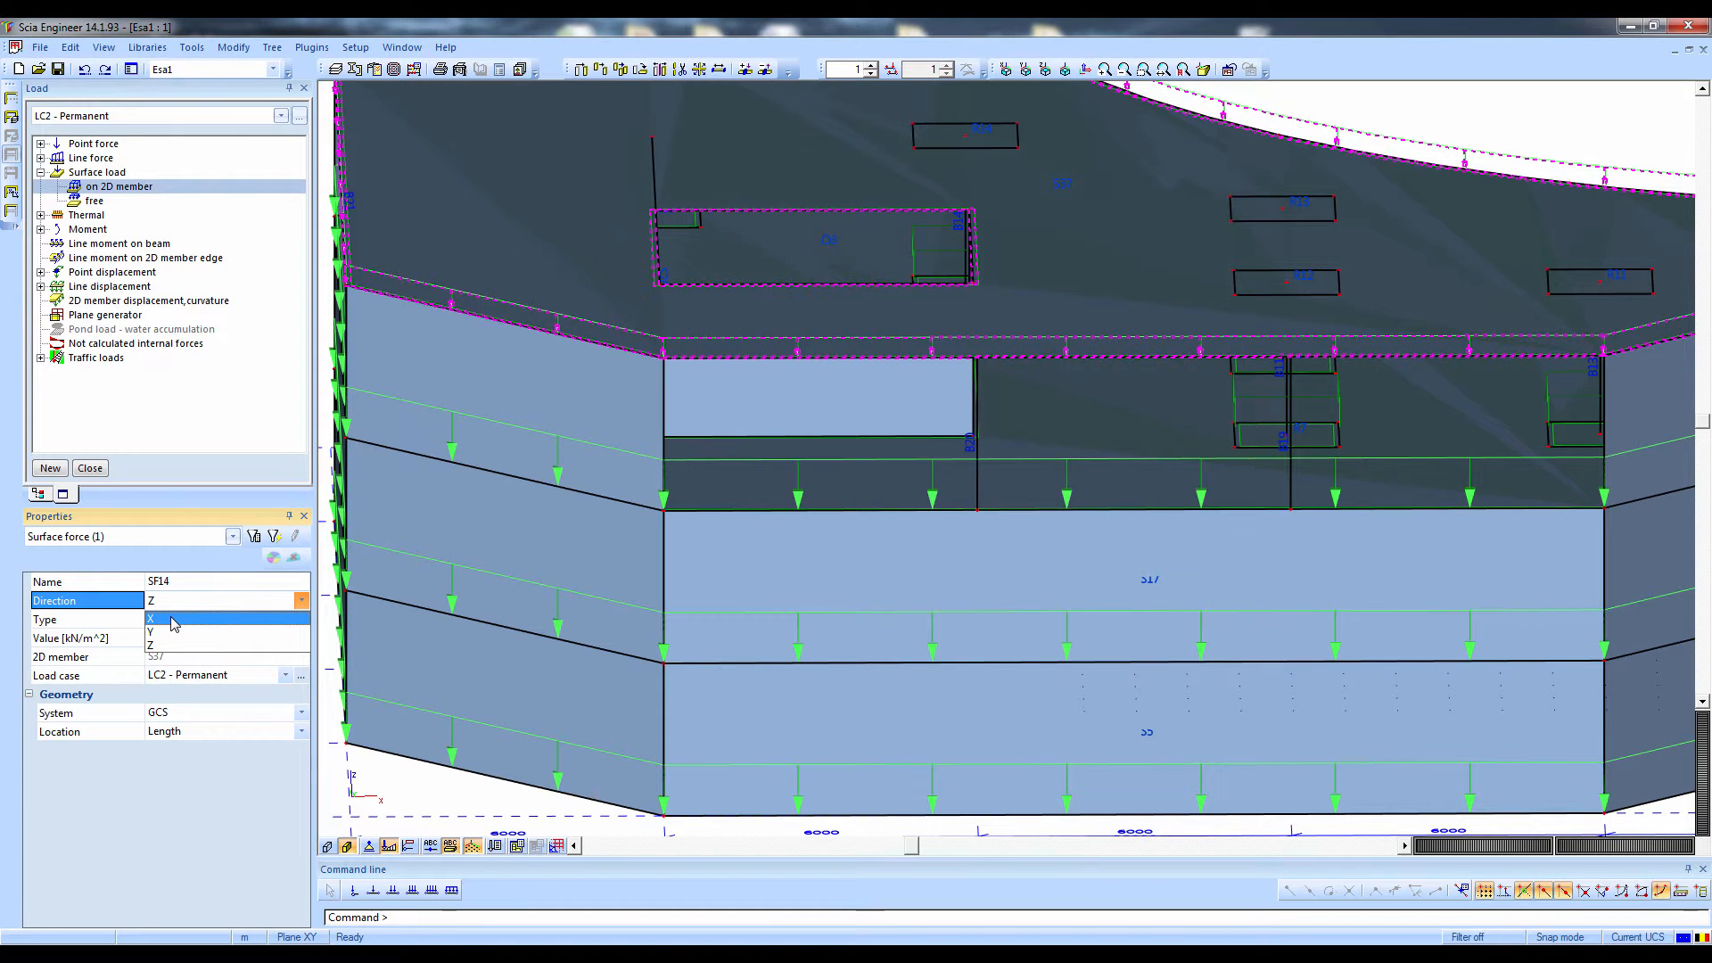
left_click(172, 618)
middle_click_drag(602, 454, 251, 405)
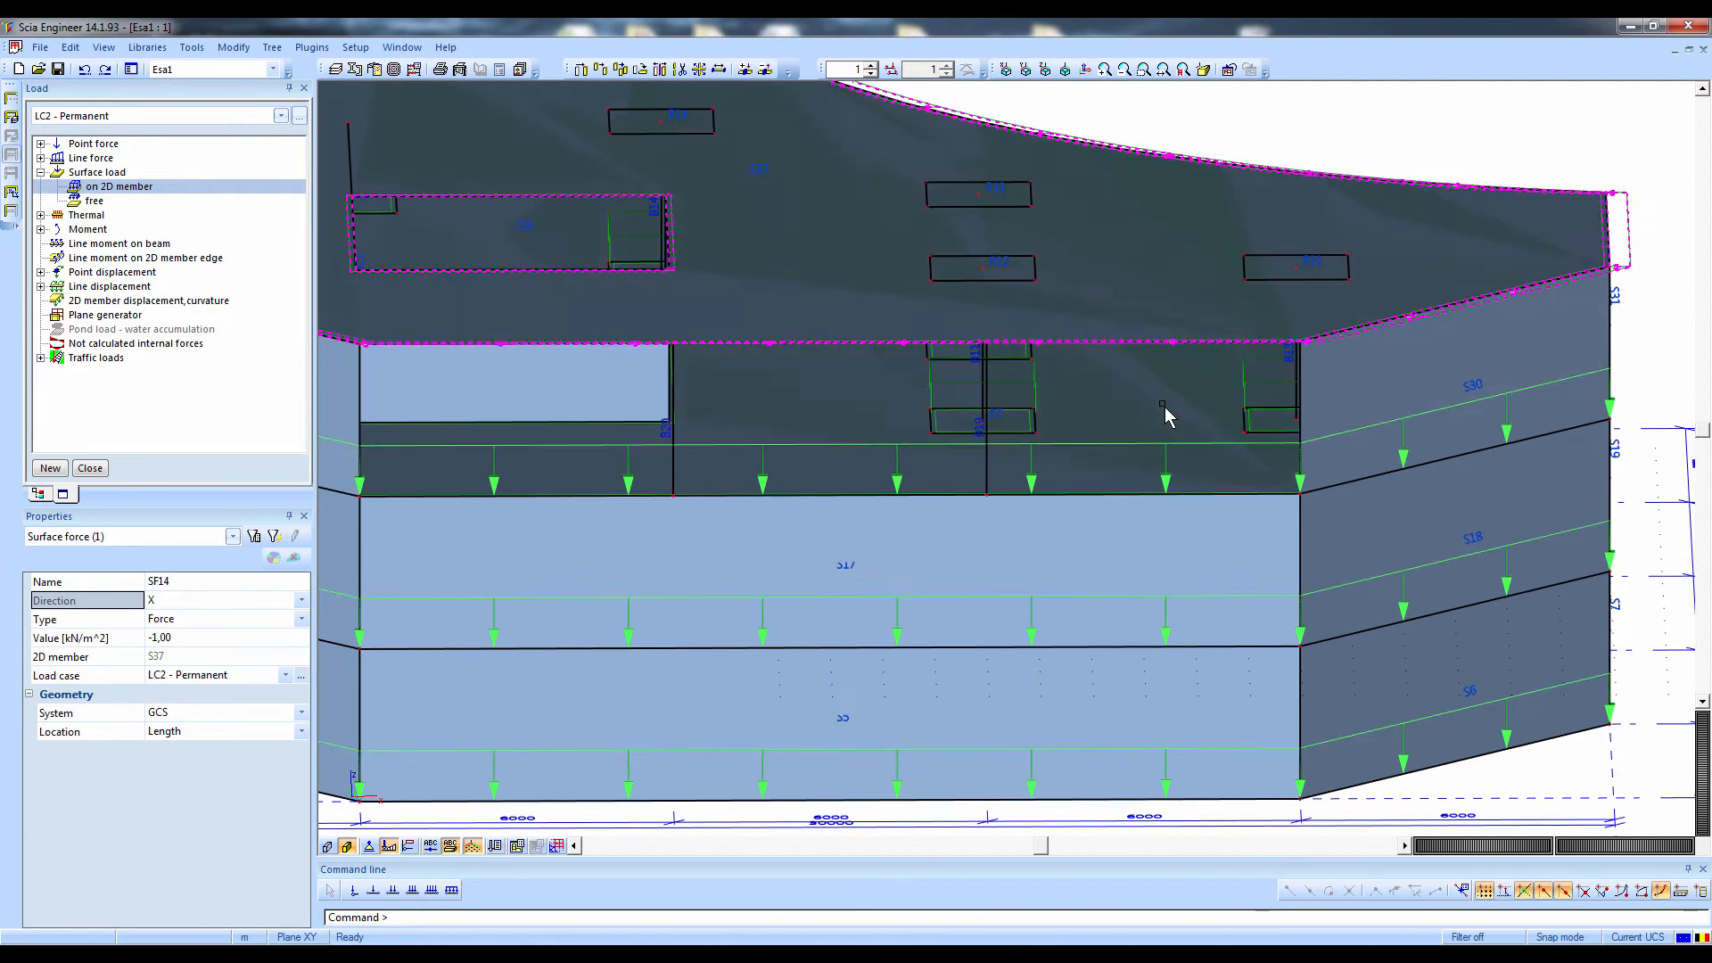
middle_click_drag(1165, 413, 1004, 420)
left_click(179, 600)
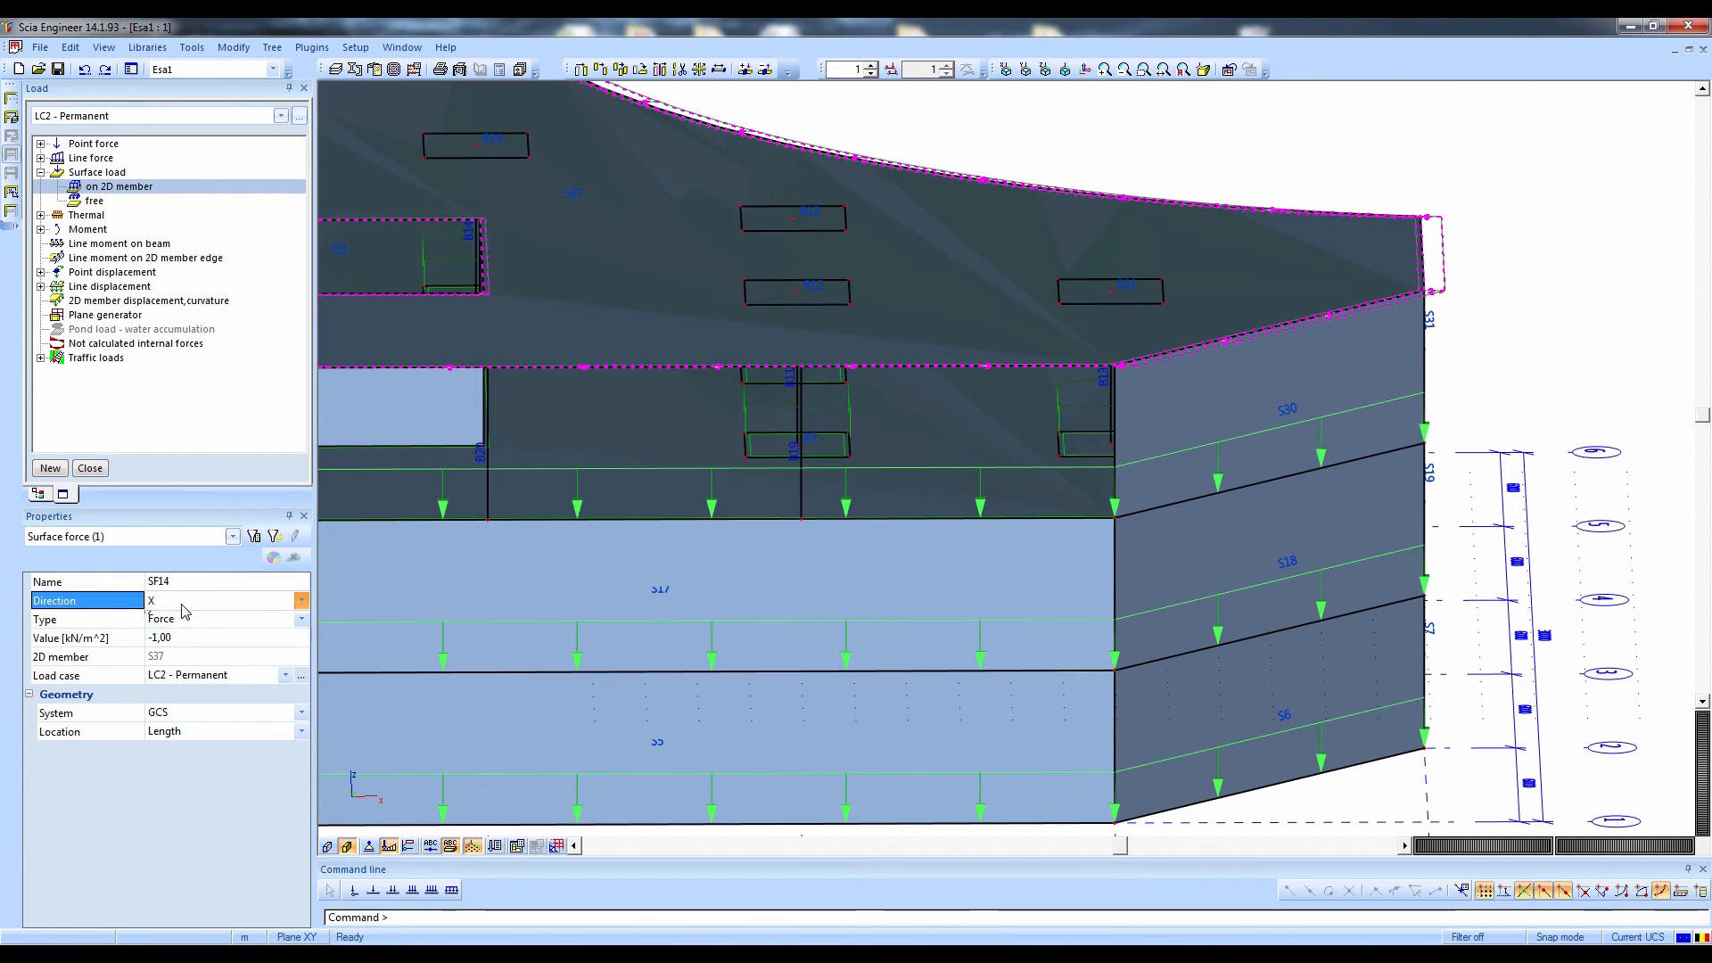
left_click(170, 645)
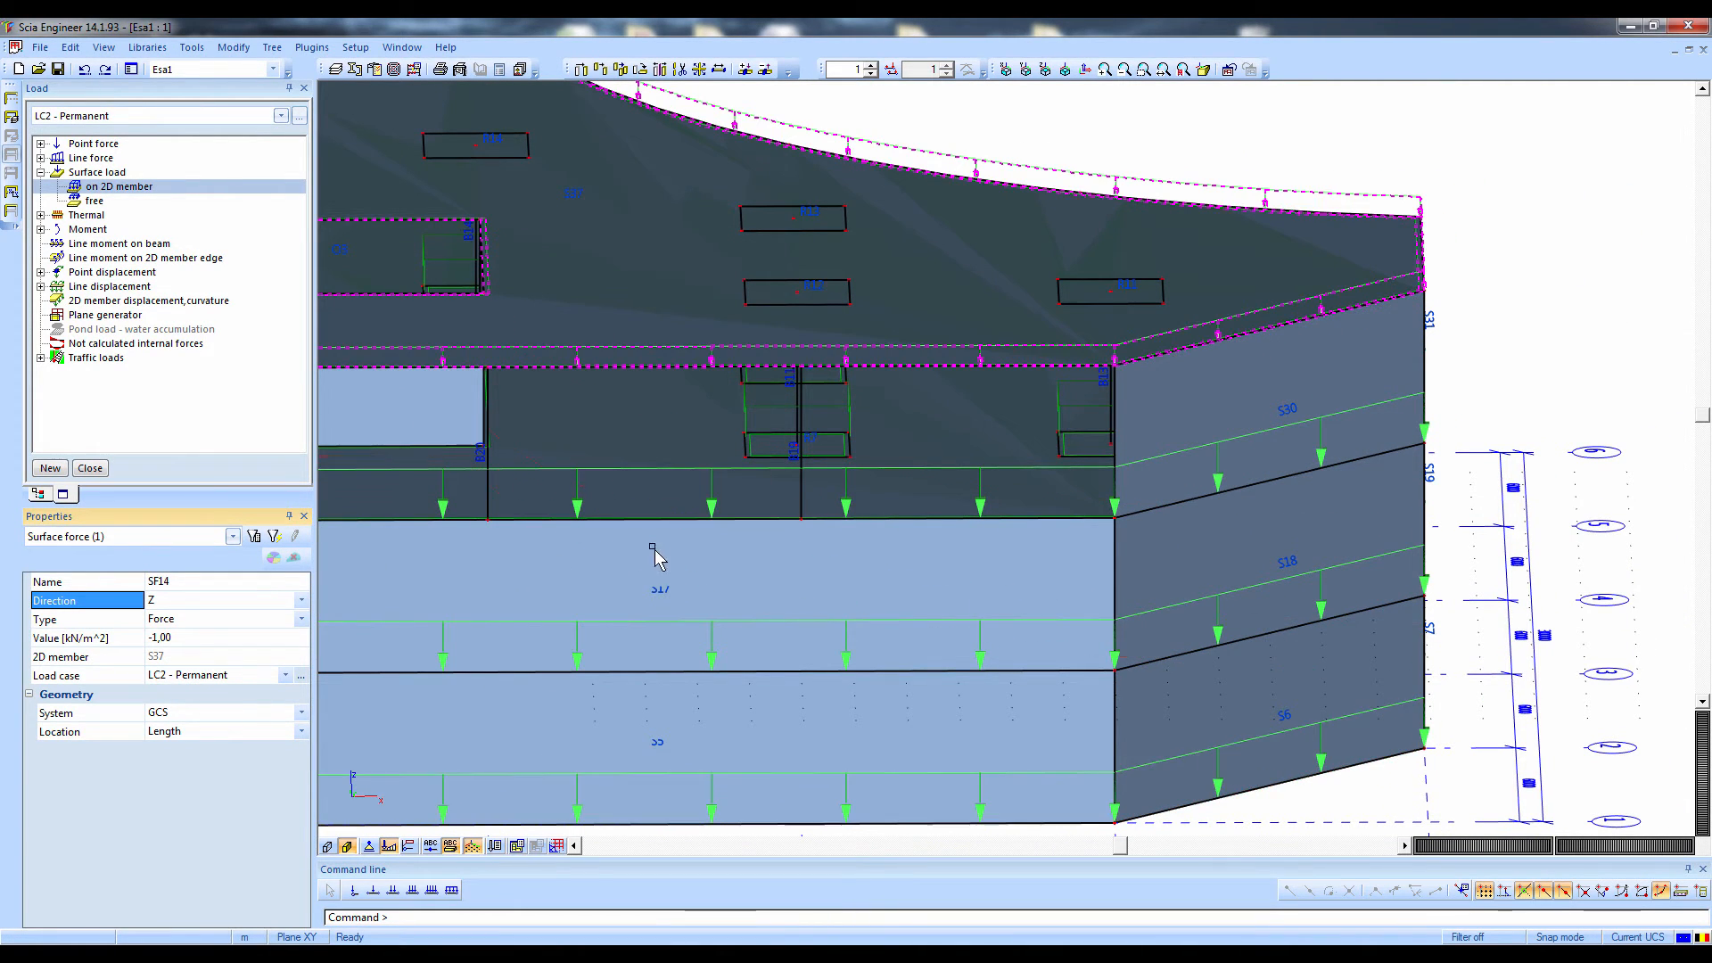
scroll(692, 550, "down", 2)
middle_click_drag(690, 547, 940, 567)
key("Escape")
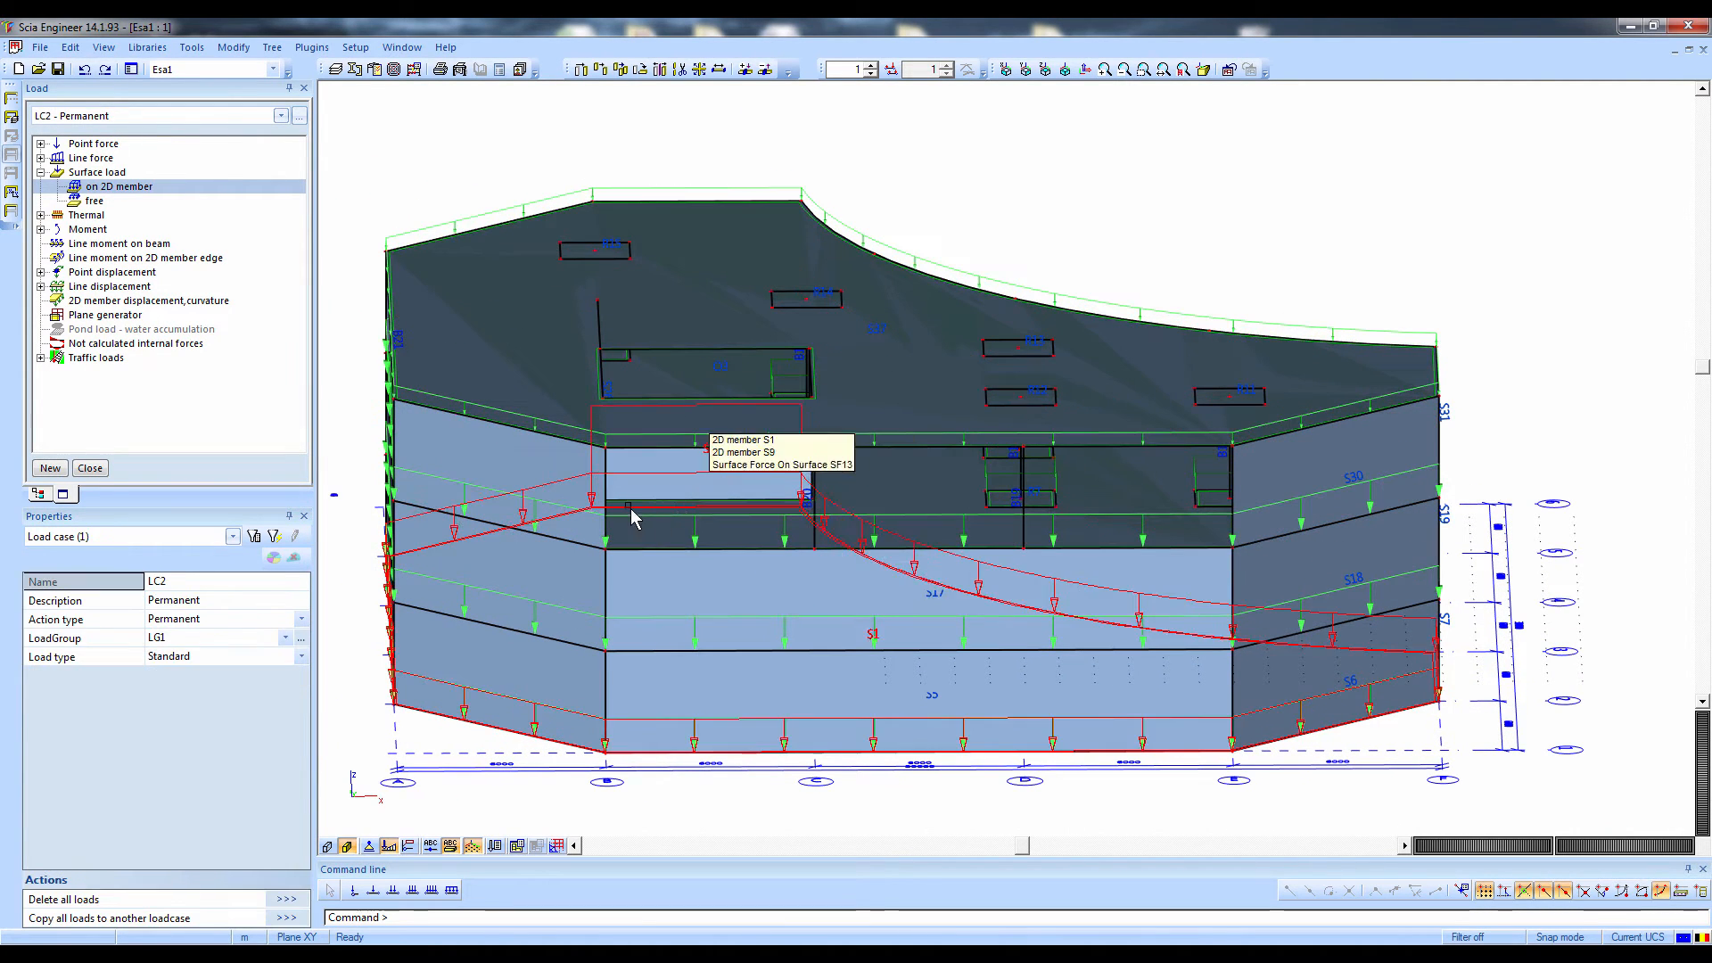
Activate load case LC3 - Variable load and switch the model from shaded surfaces to wireframe display
left_click(92, 116)
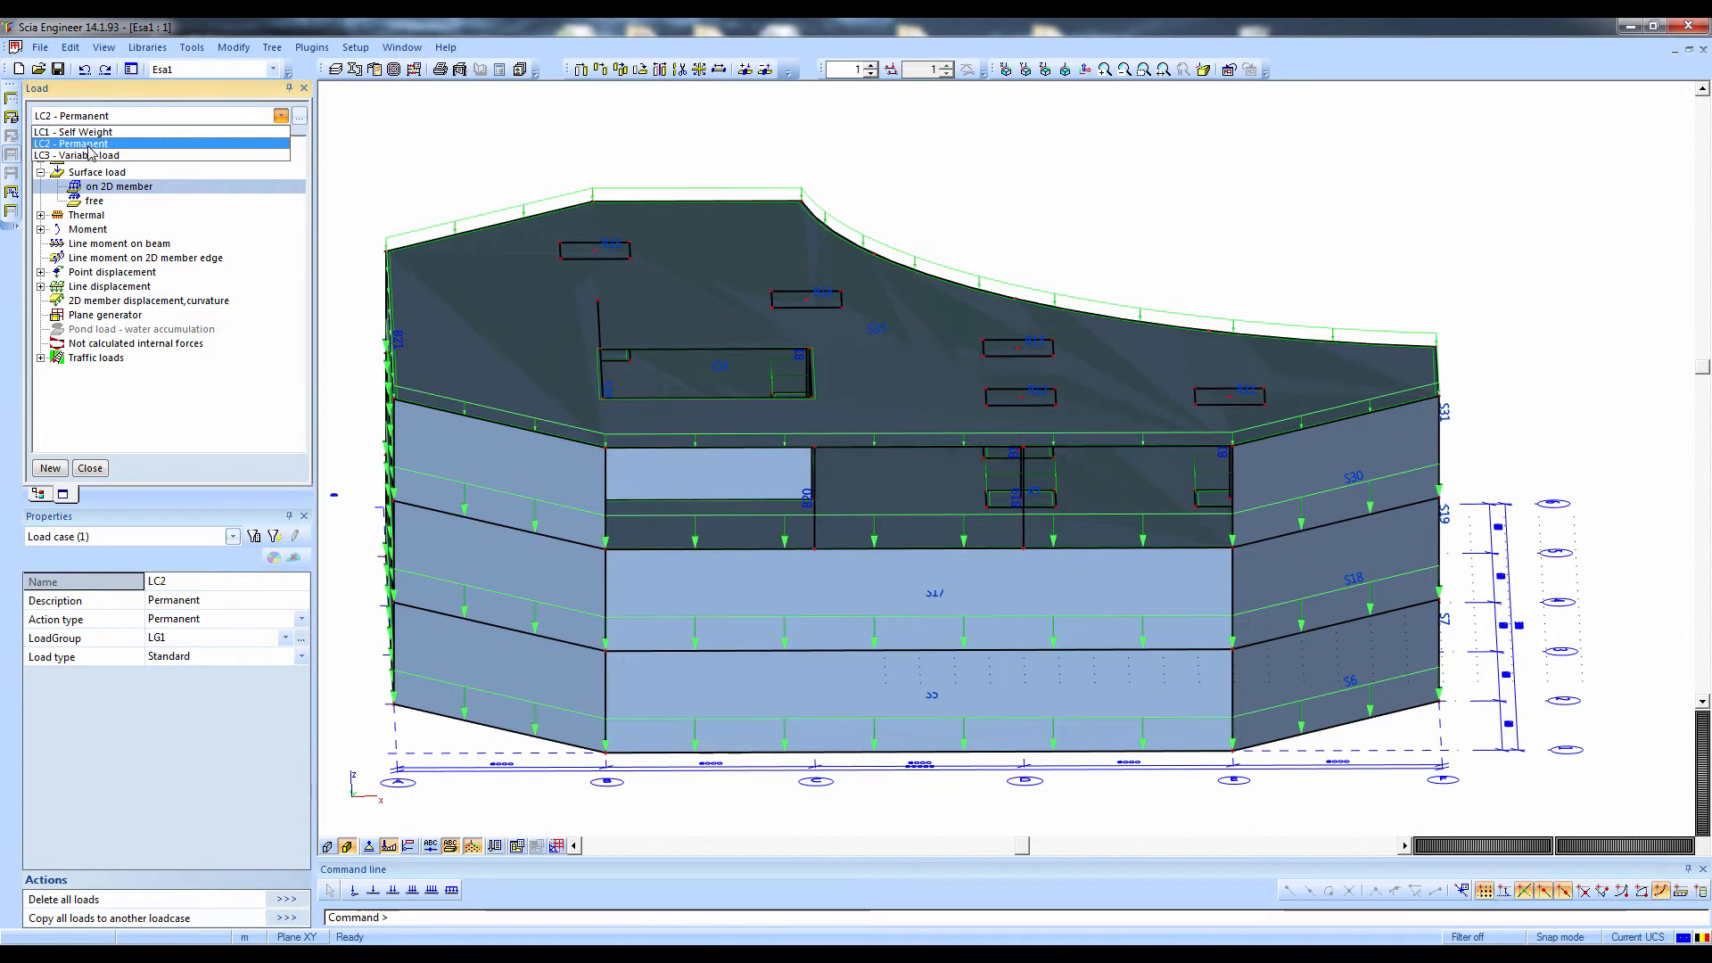
left_click(81, 149)
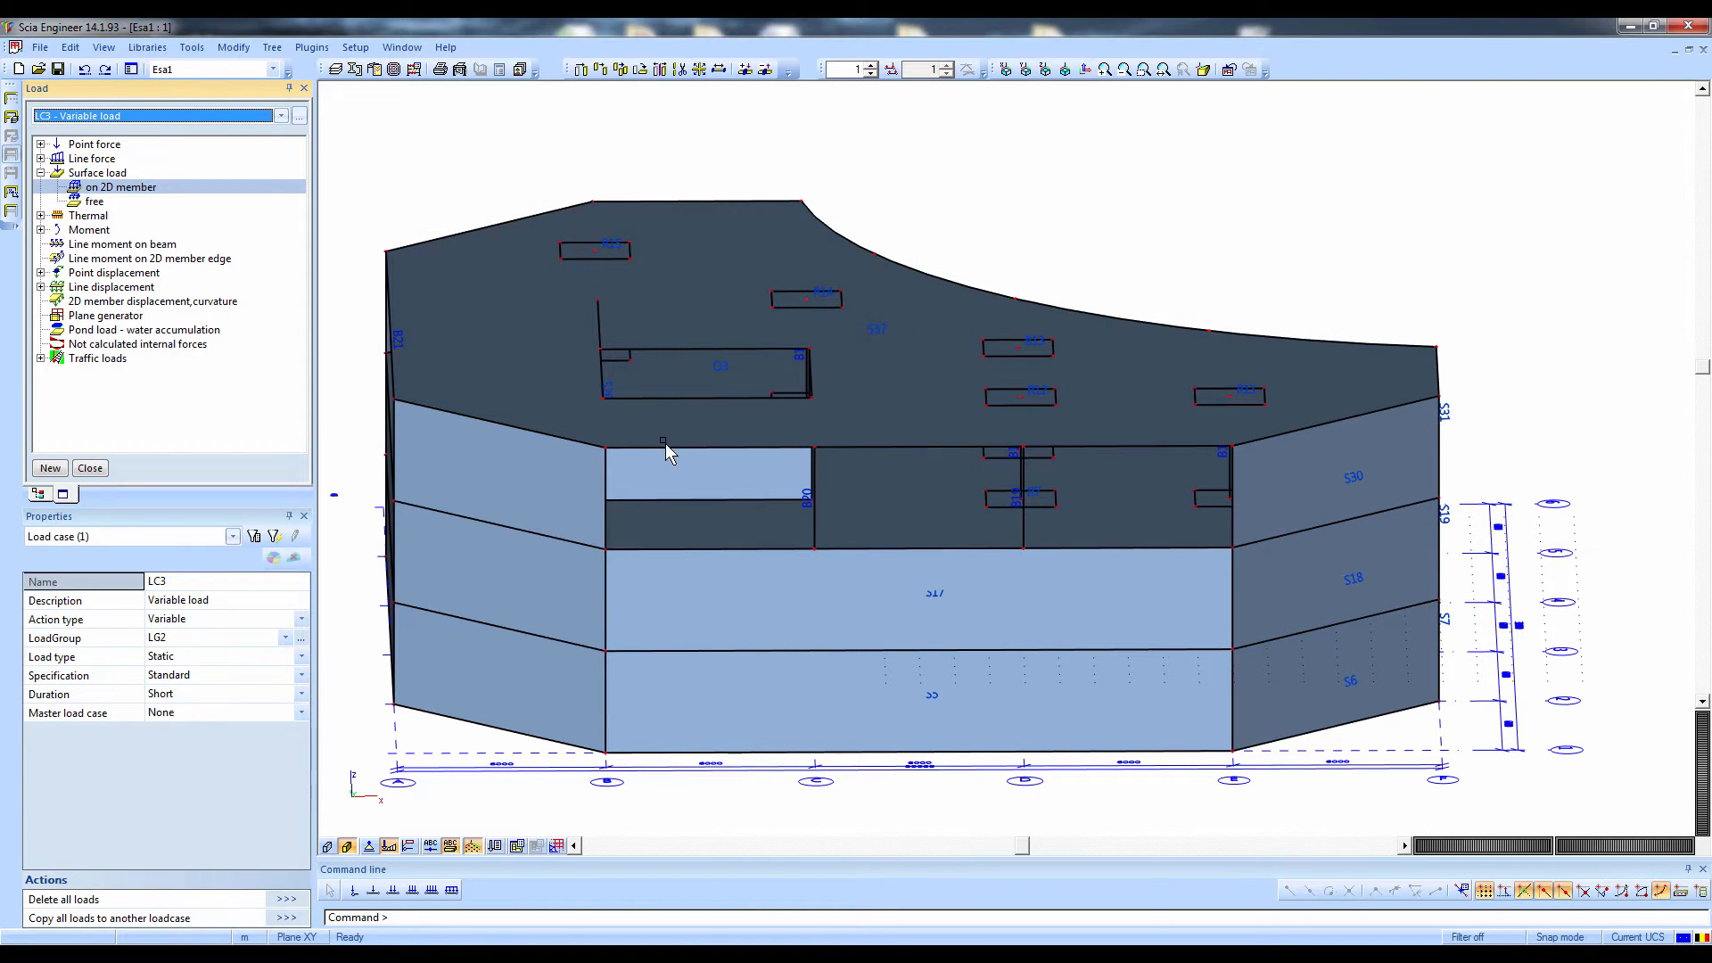
middle_click_drag(667, 443, 806, 353)
left_click(98, 202)
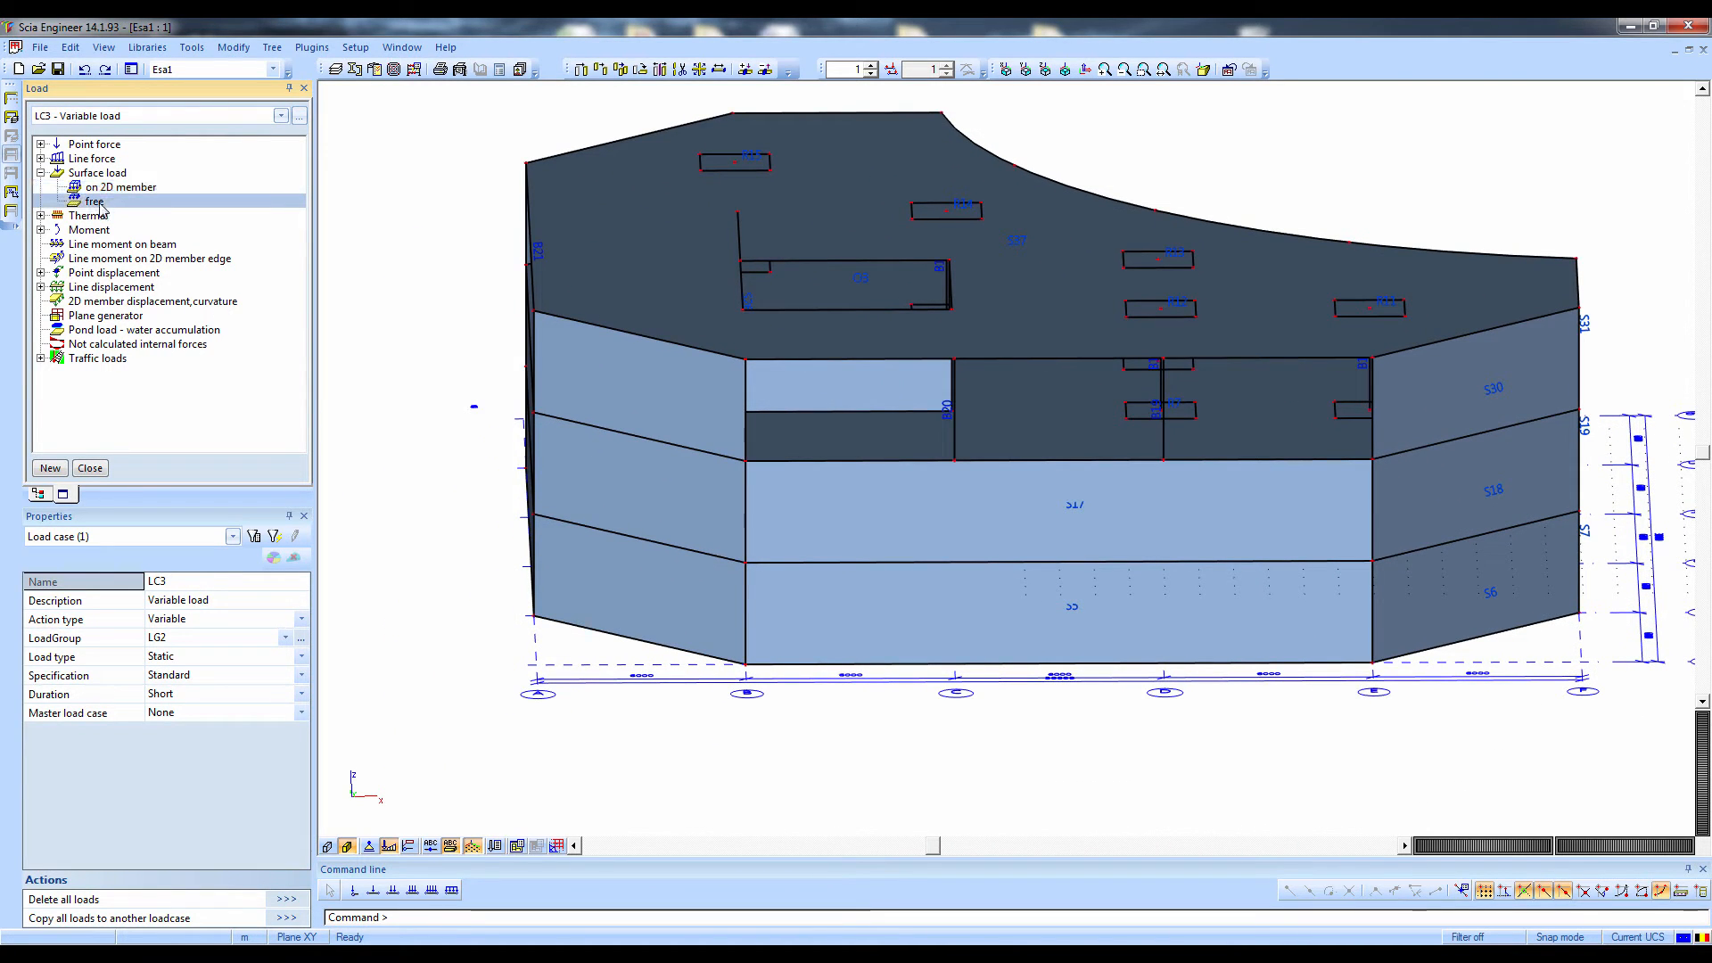
right_click_drag(731, 501, 511, 599, "ctrl")
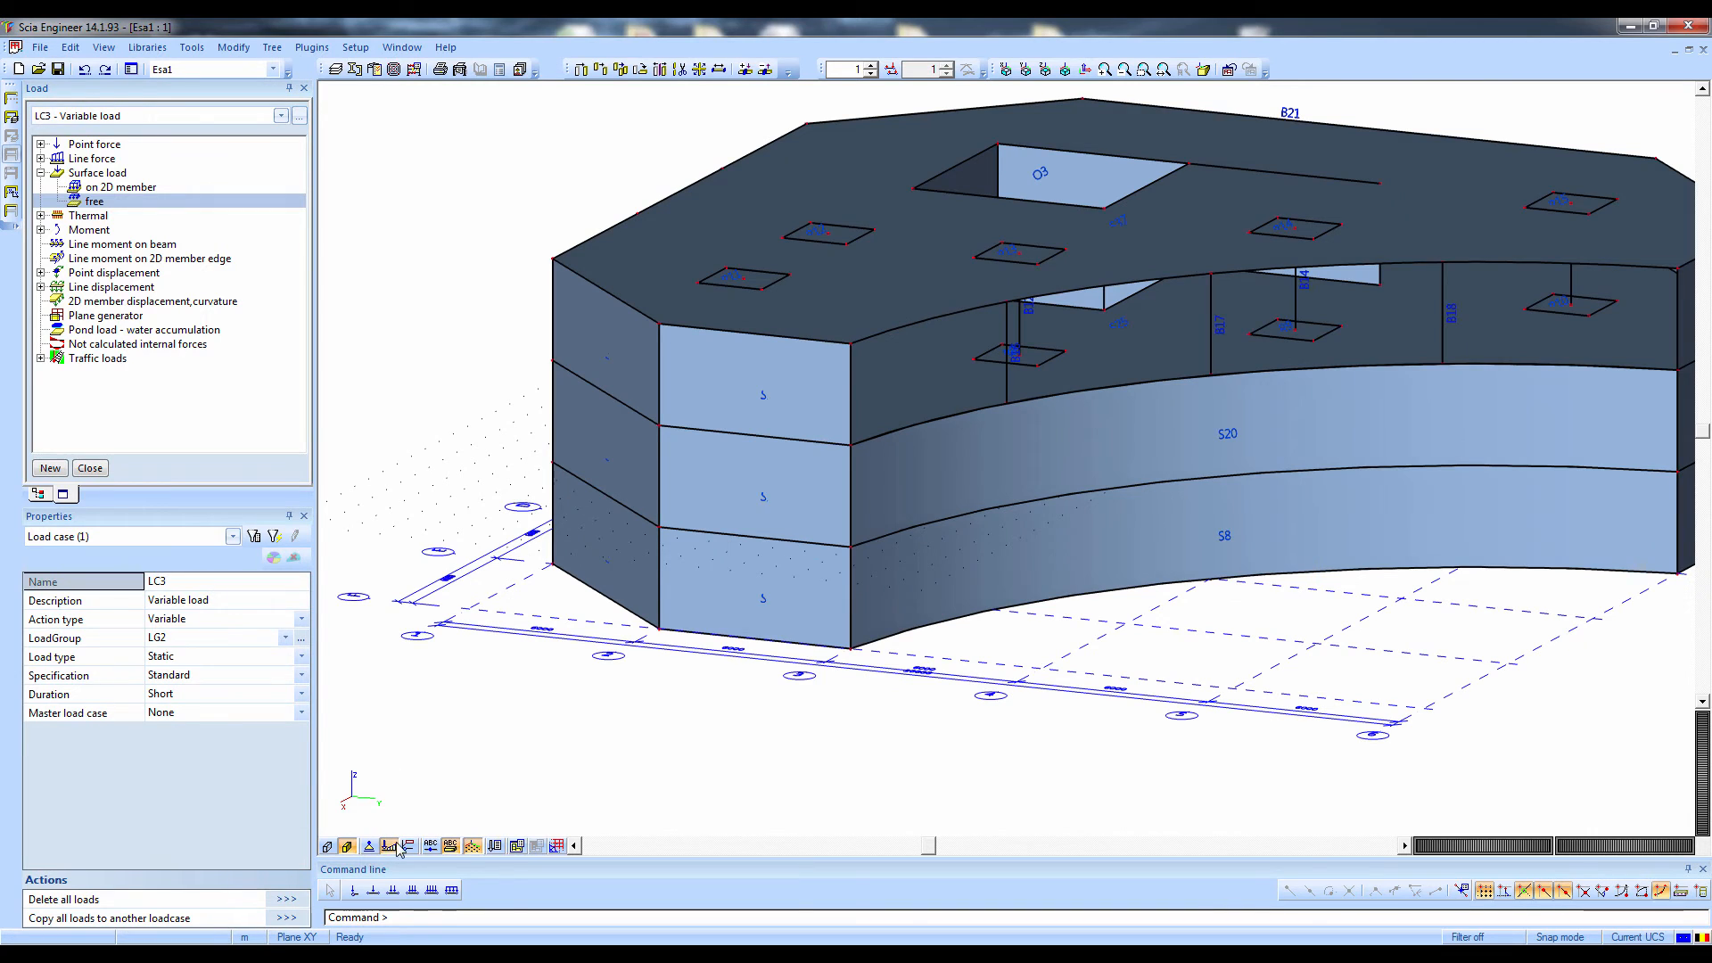
left_click(369, 847)
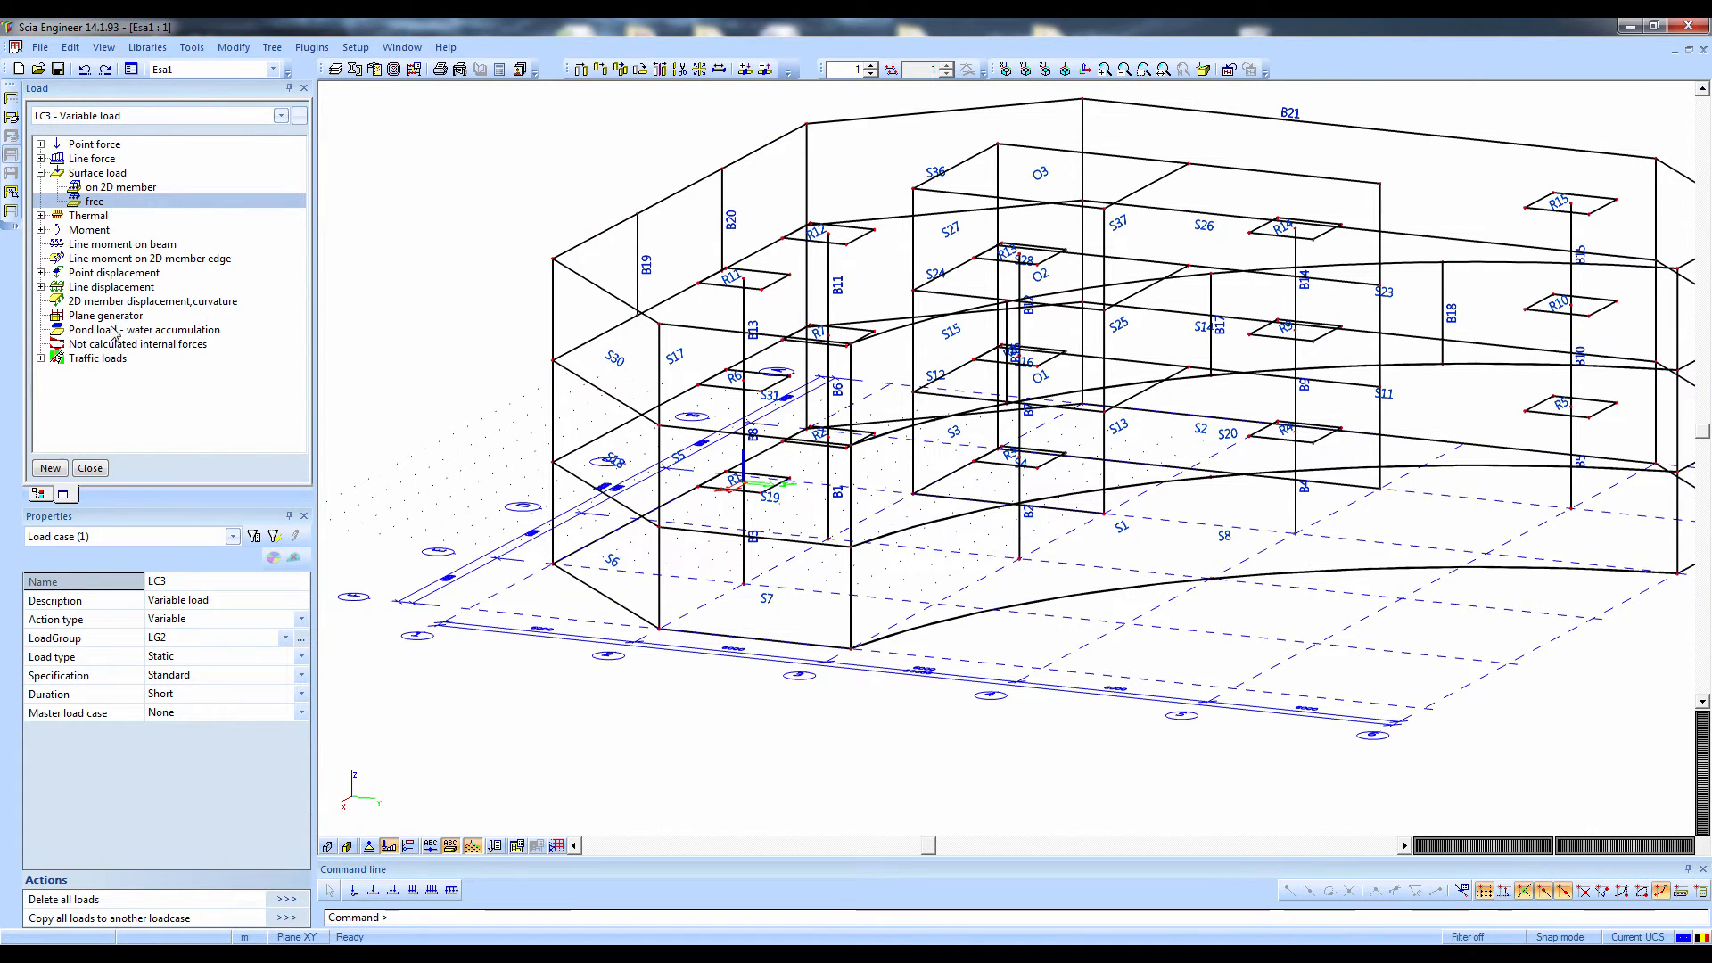
Define a free surface force with a uniform value of -5 kN/m² in direction Z, using the GCS system
double_click(85, 203)
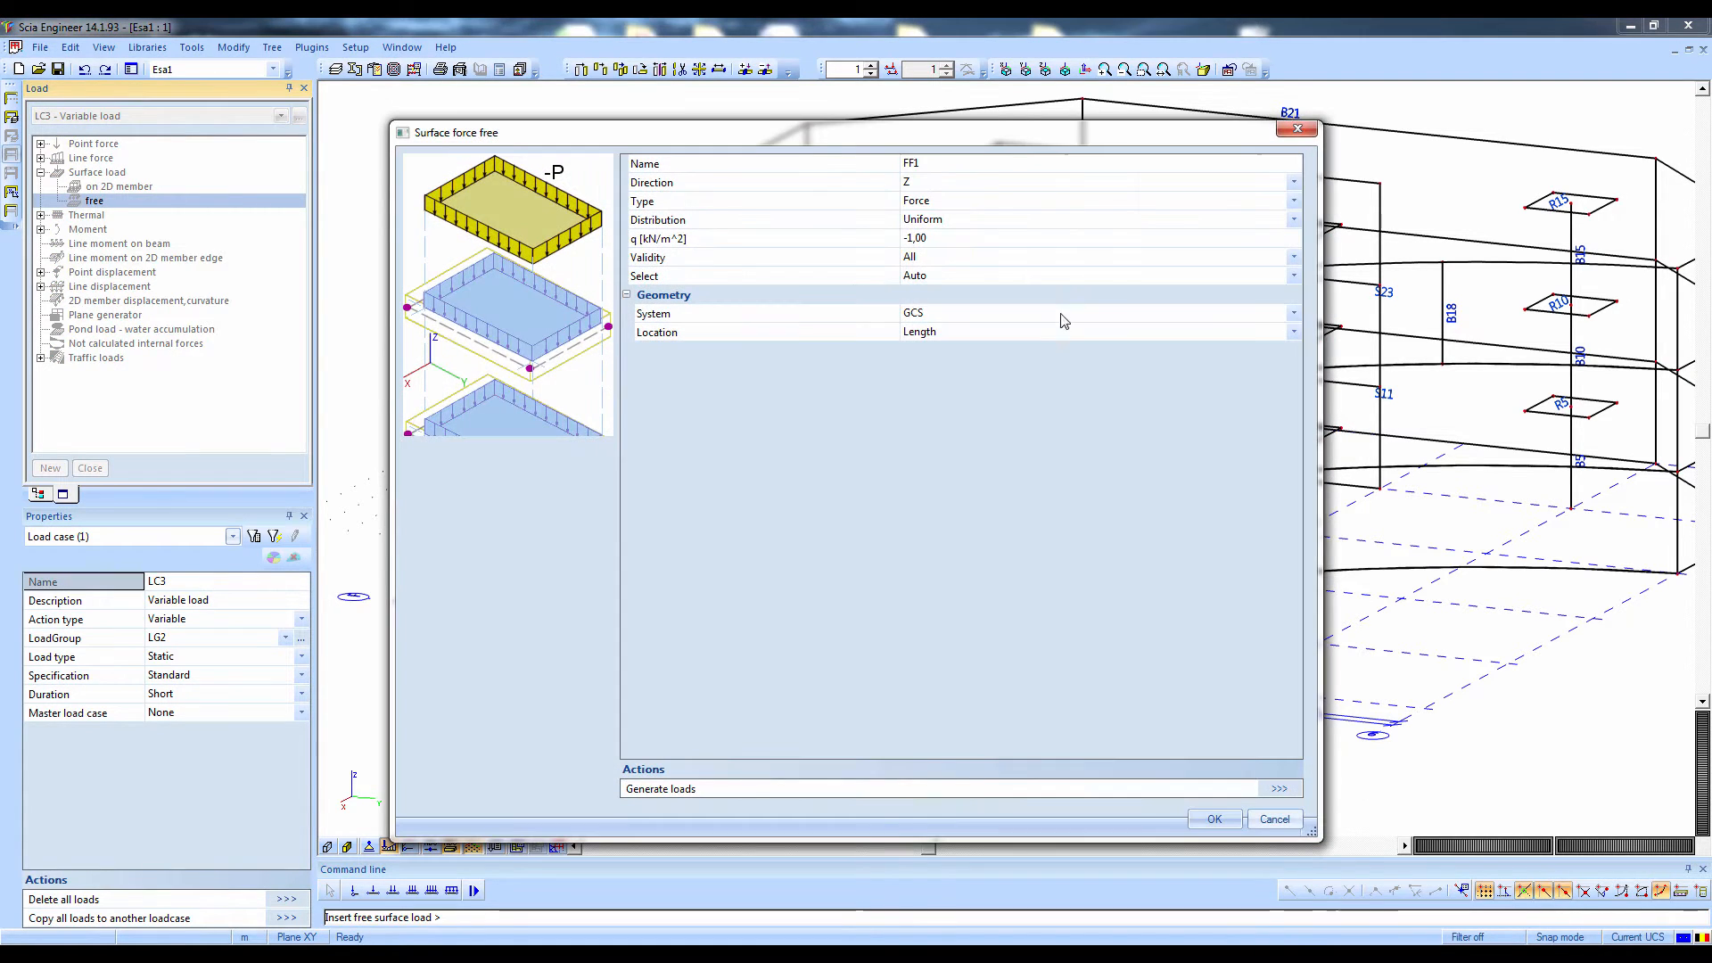
left_click(917, 255)
left_click(927, 239)
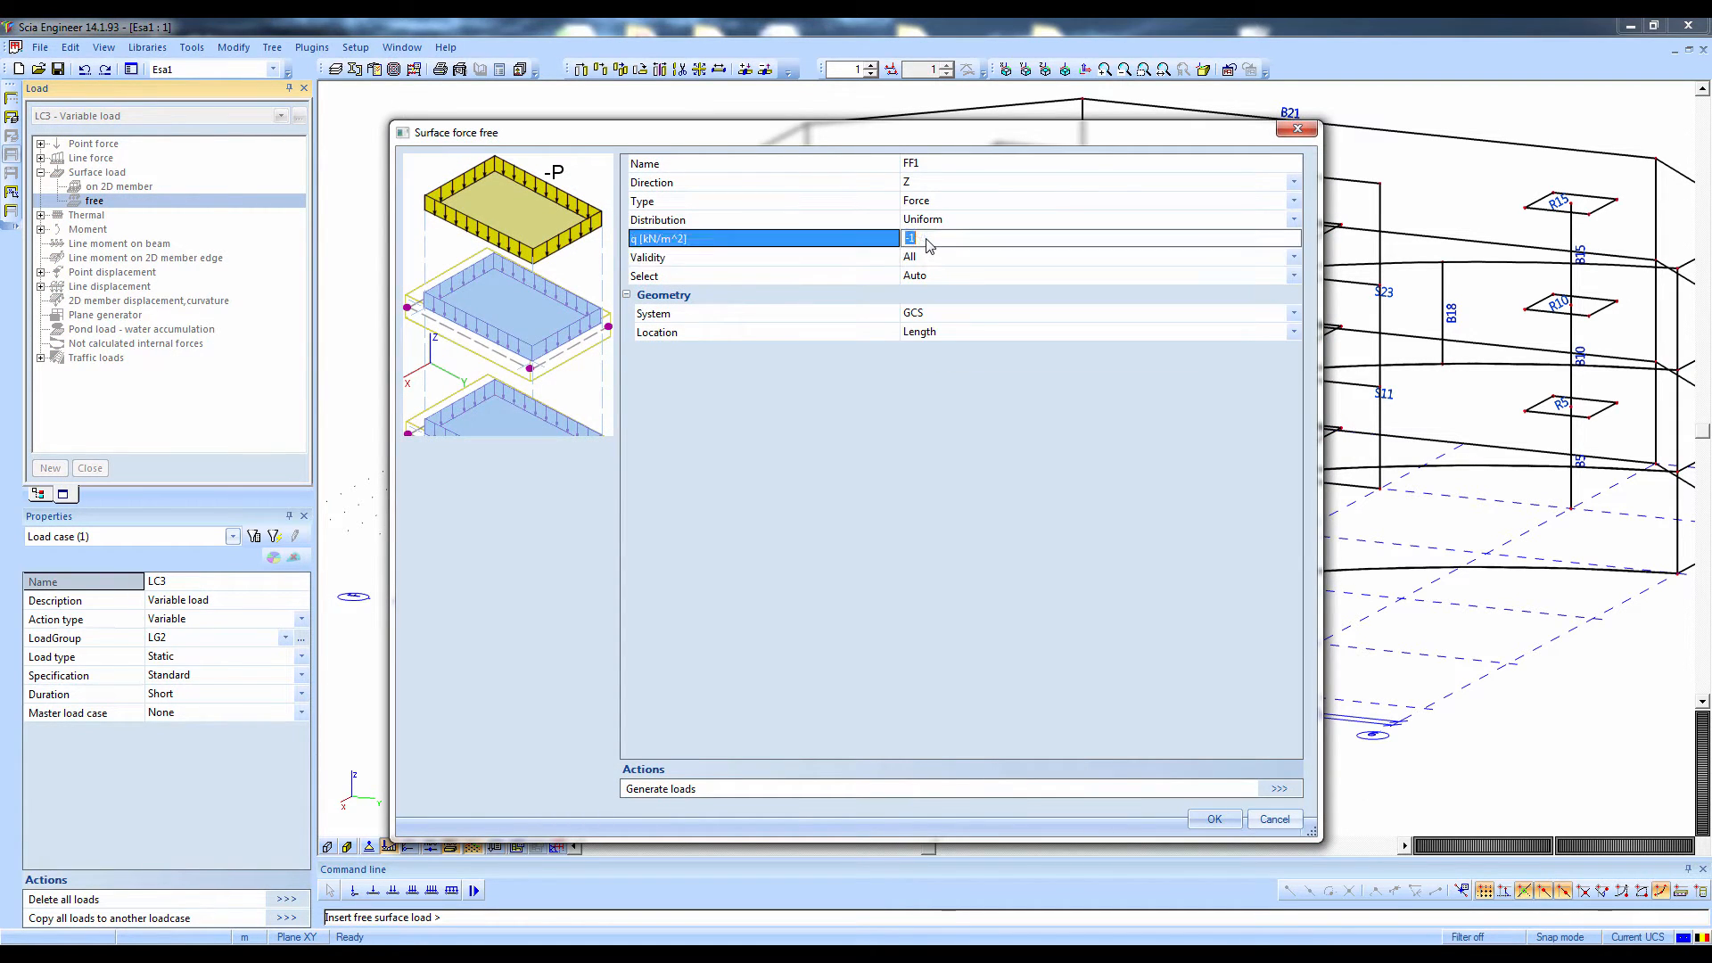
type("-5")
key("Return")
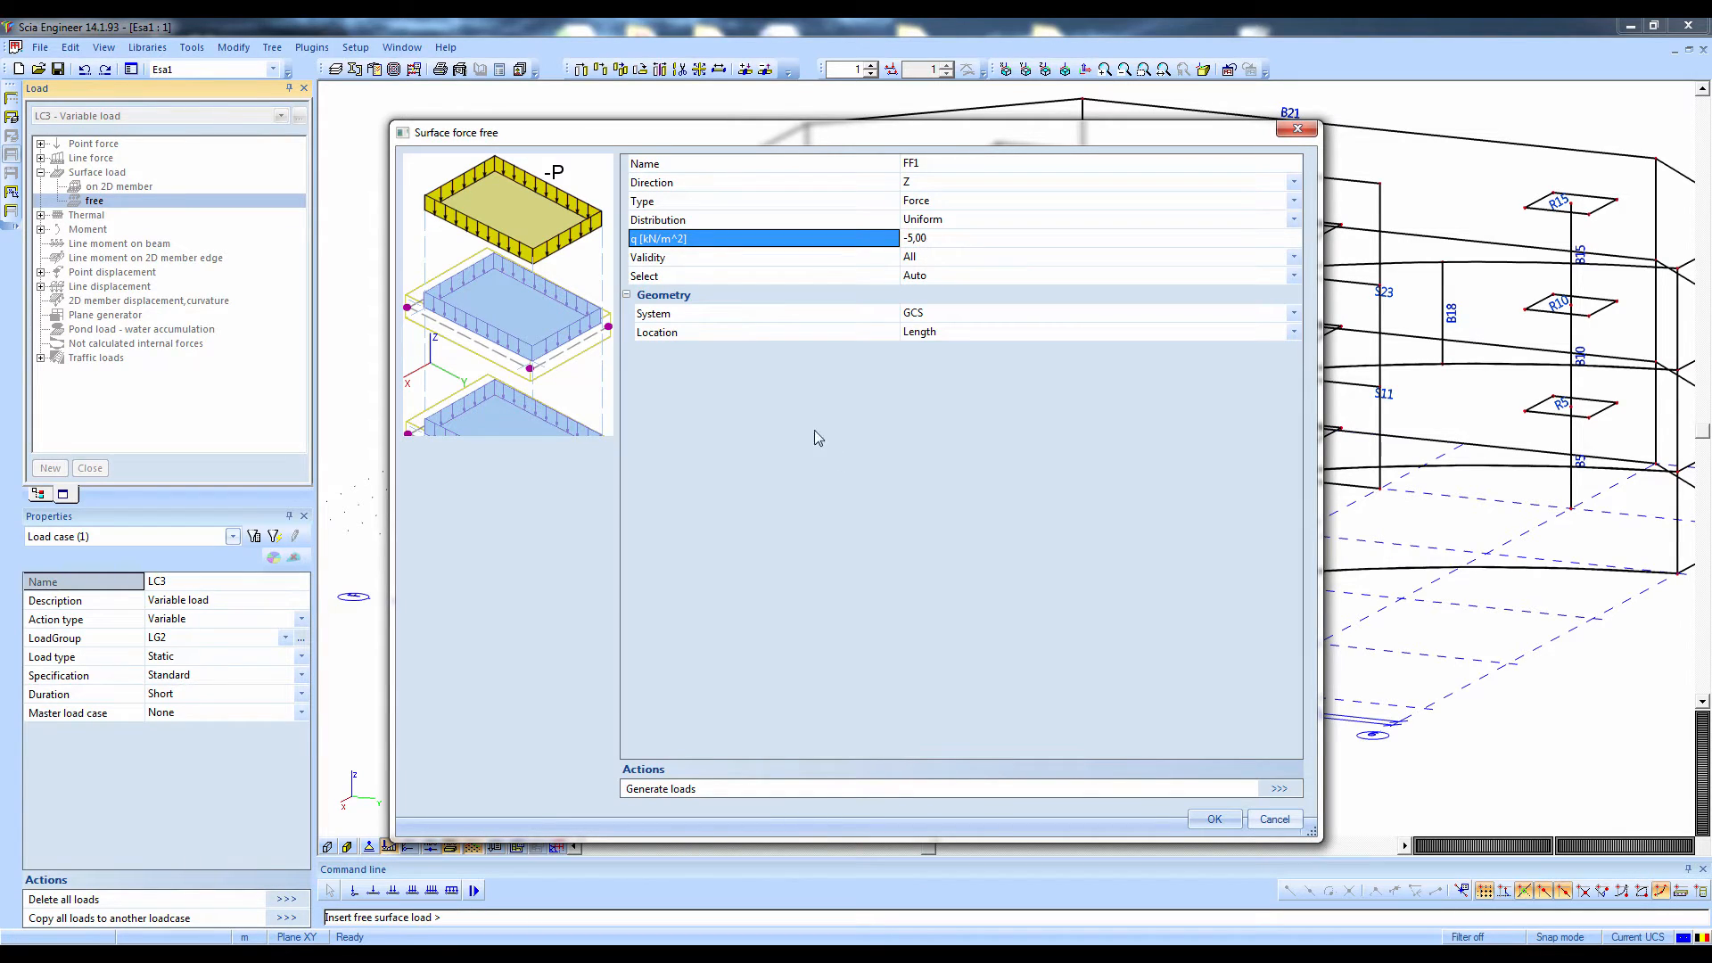
left_click(1212, 817)
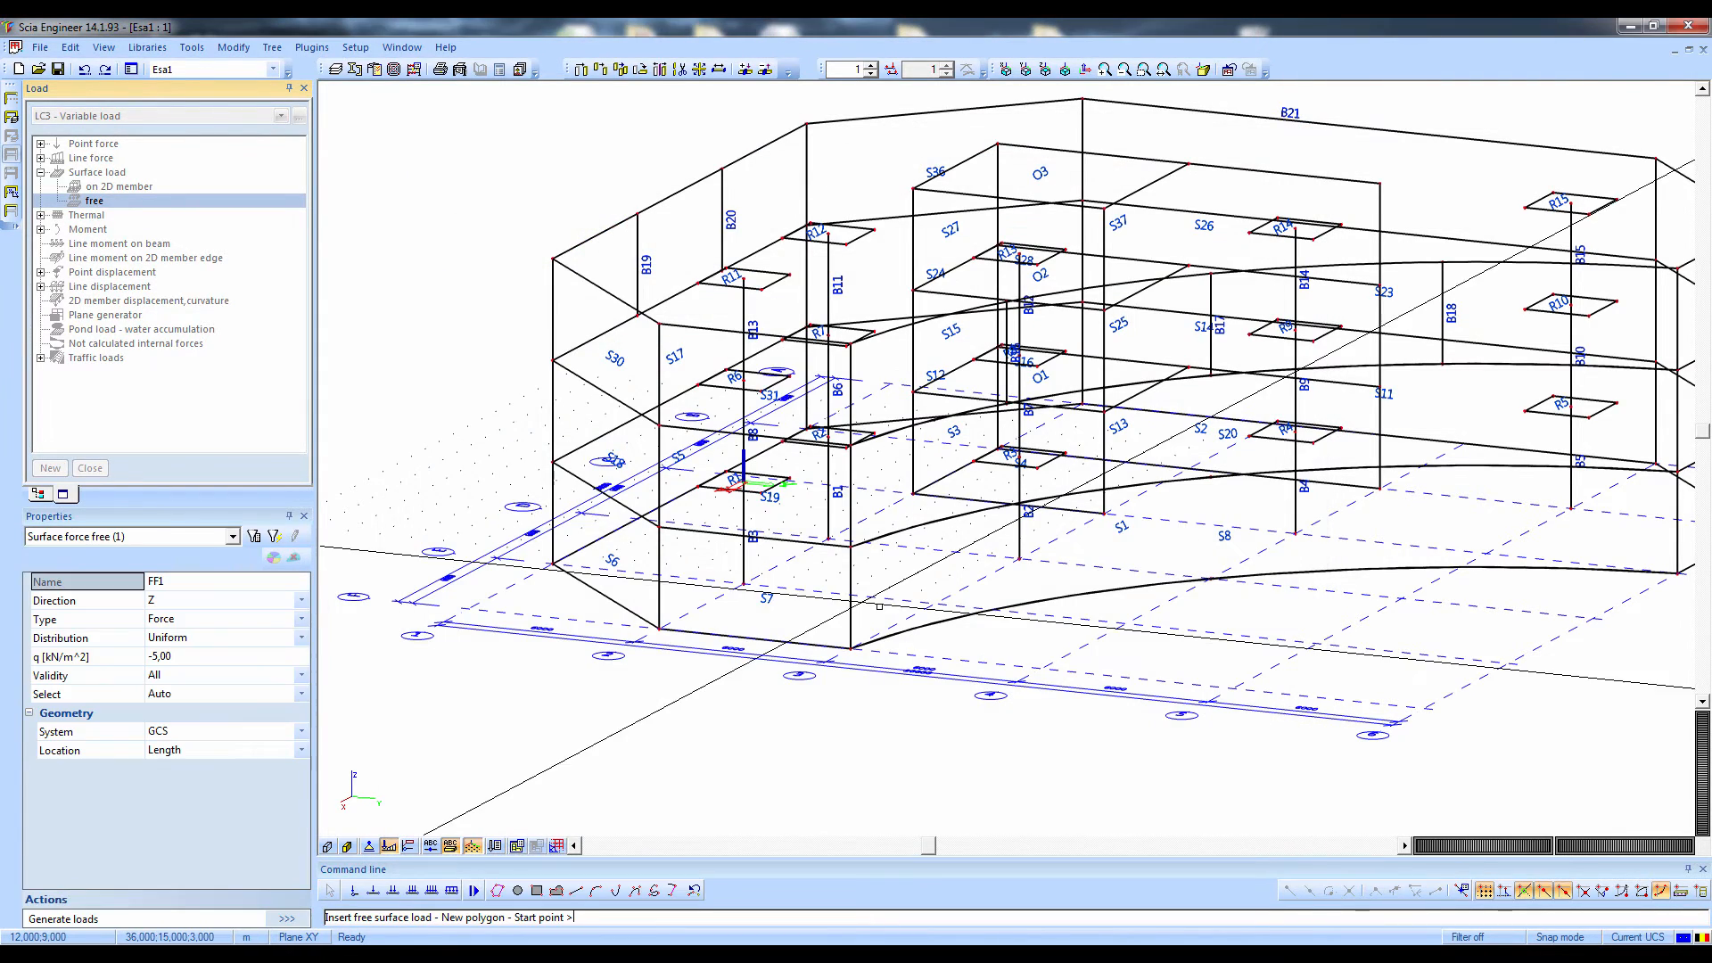
Draw the free load as a four-sided polygon around column B3 in the plane at 3 m height and end the command
right_click_drag(948, 595, 890, 724, "ctrl")
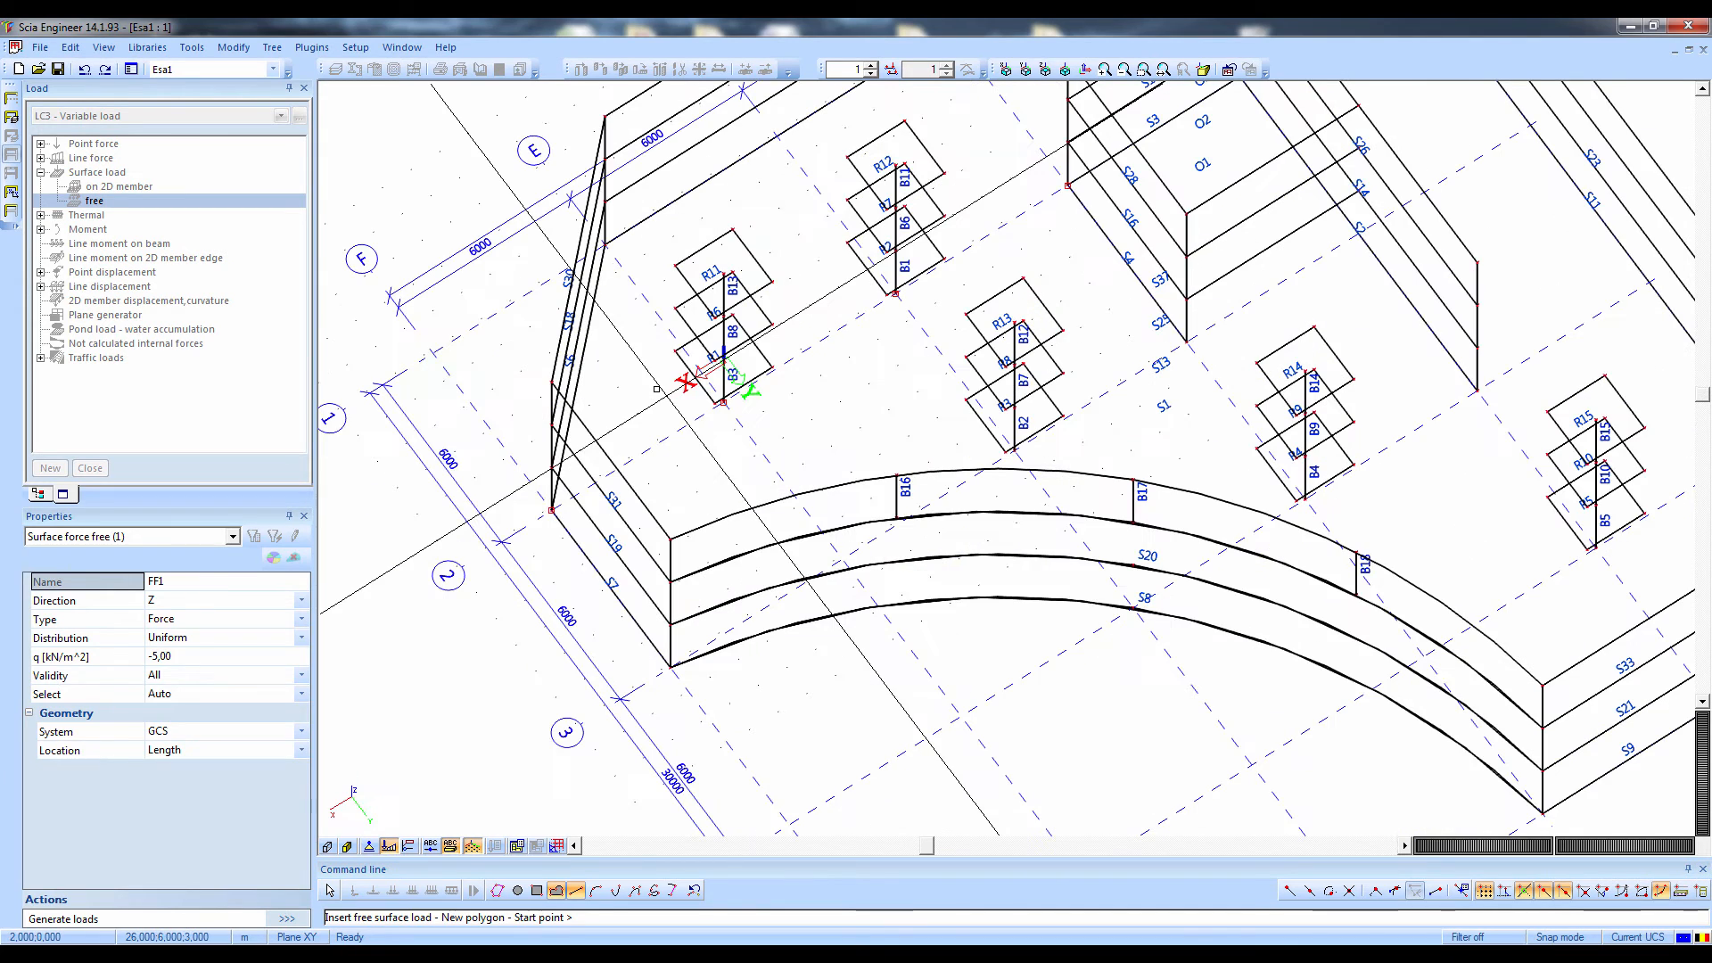
left_click(628, 343)
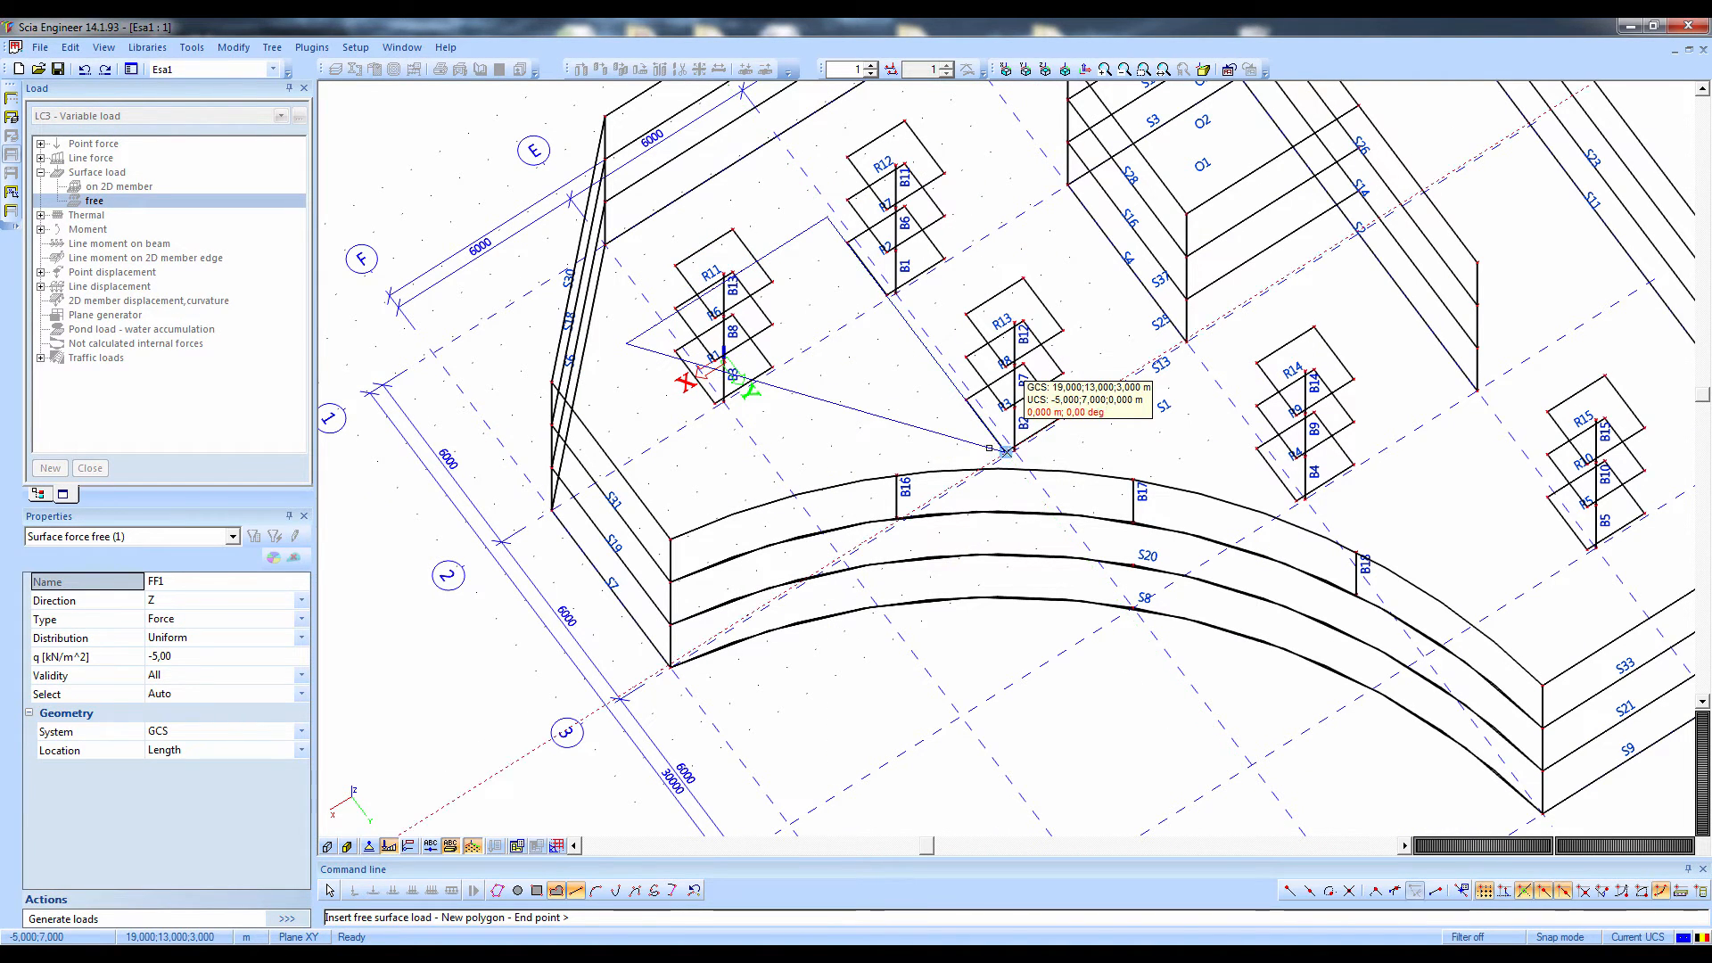
left_click(1006, 452)
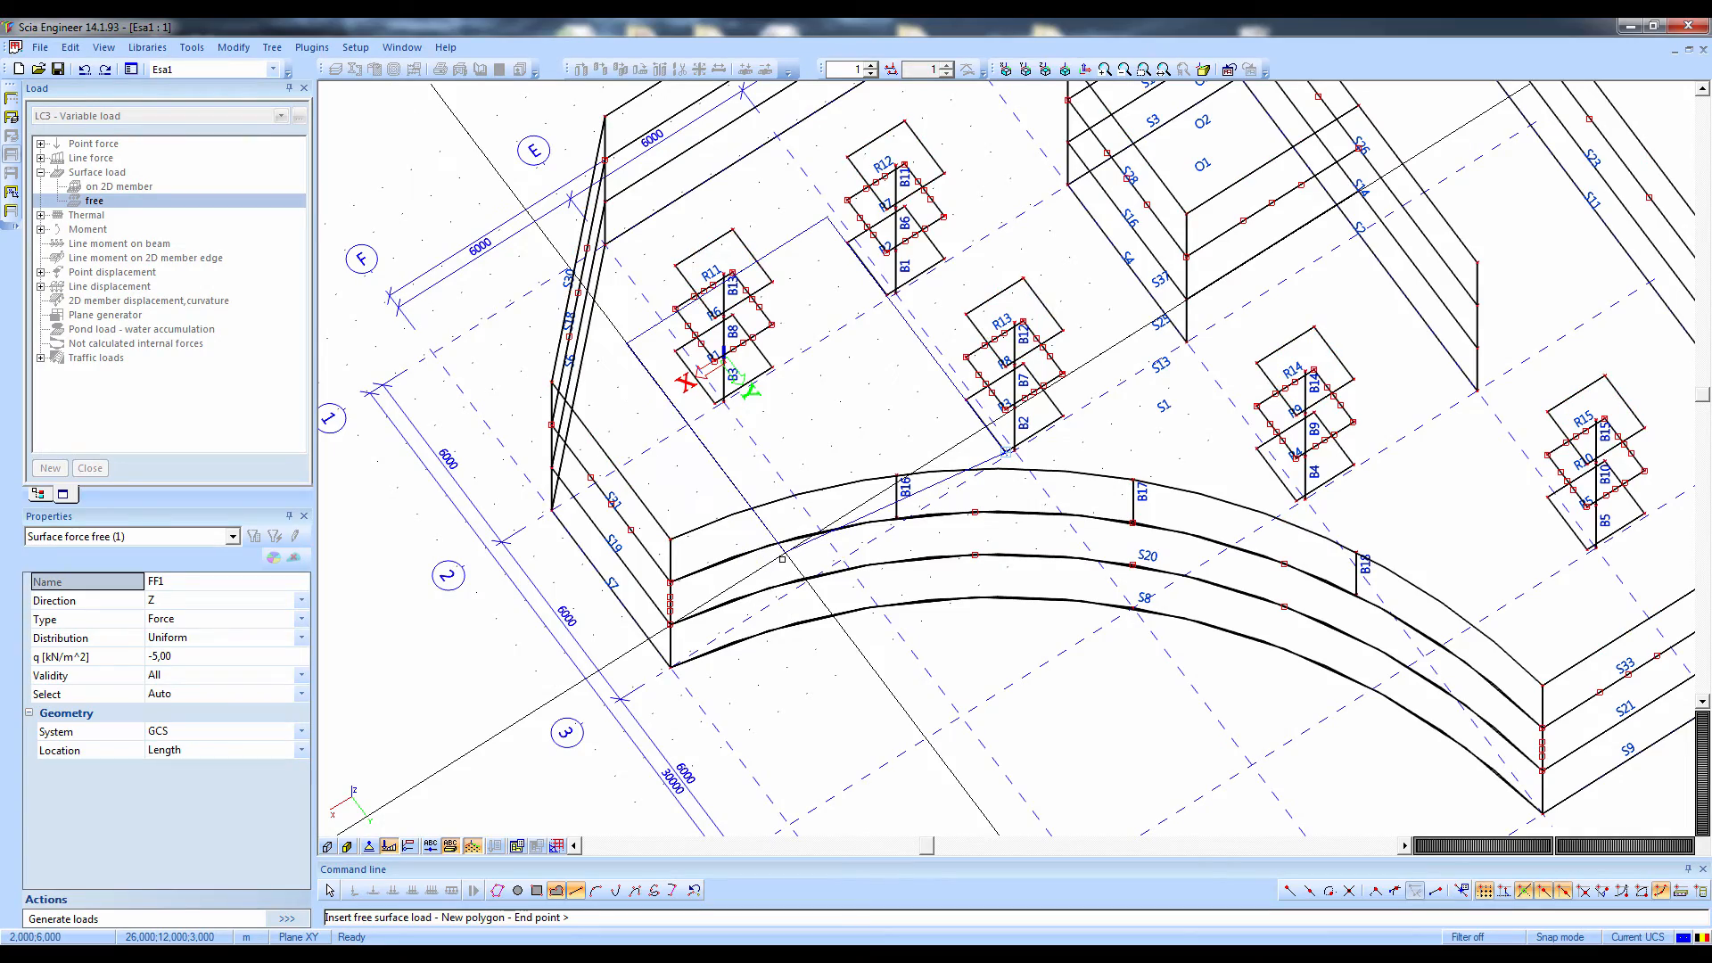
left_click(783, 555)
key("Escape")
scroll(803, 669, "up", 2)
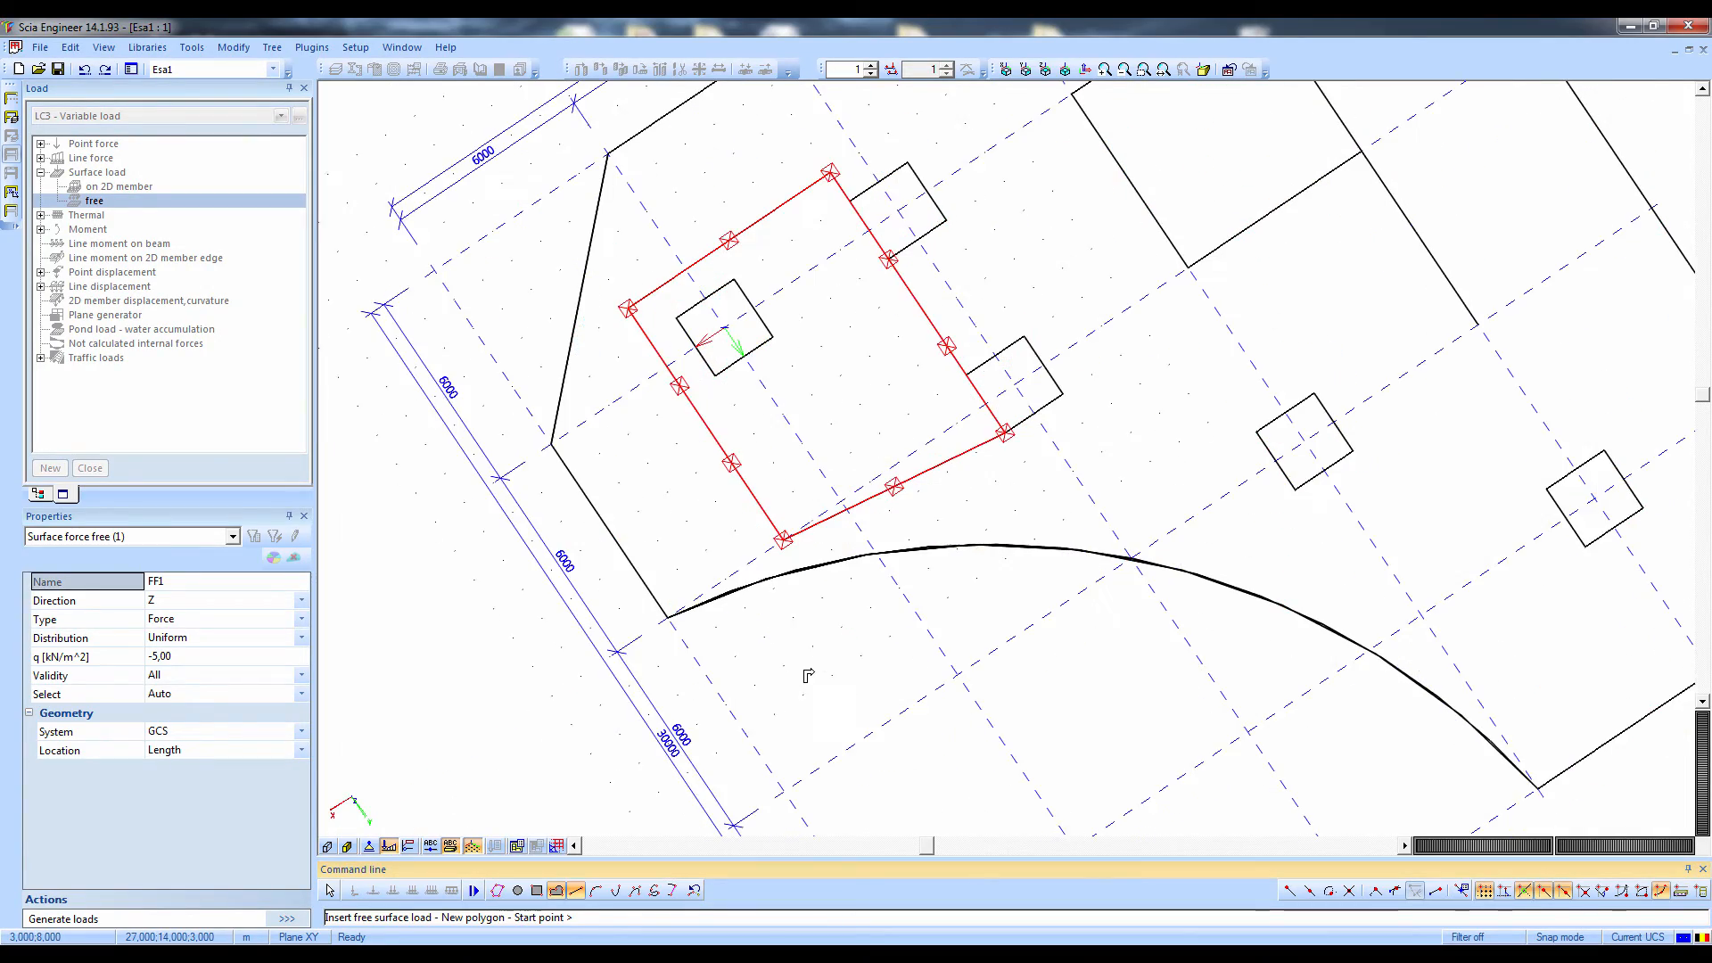
right_click_drag(810, 652, 817, 438, "ctrl")
key("Escape")
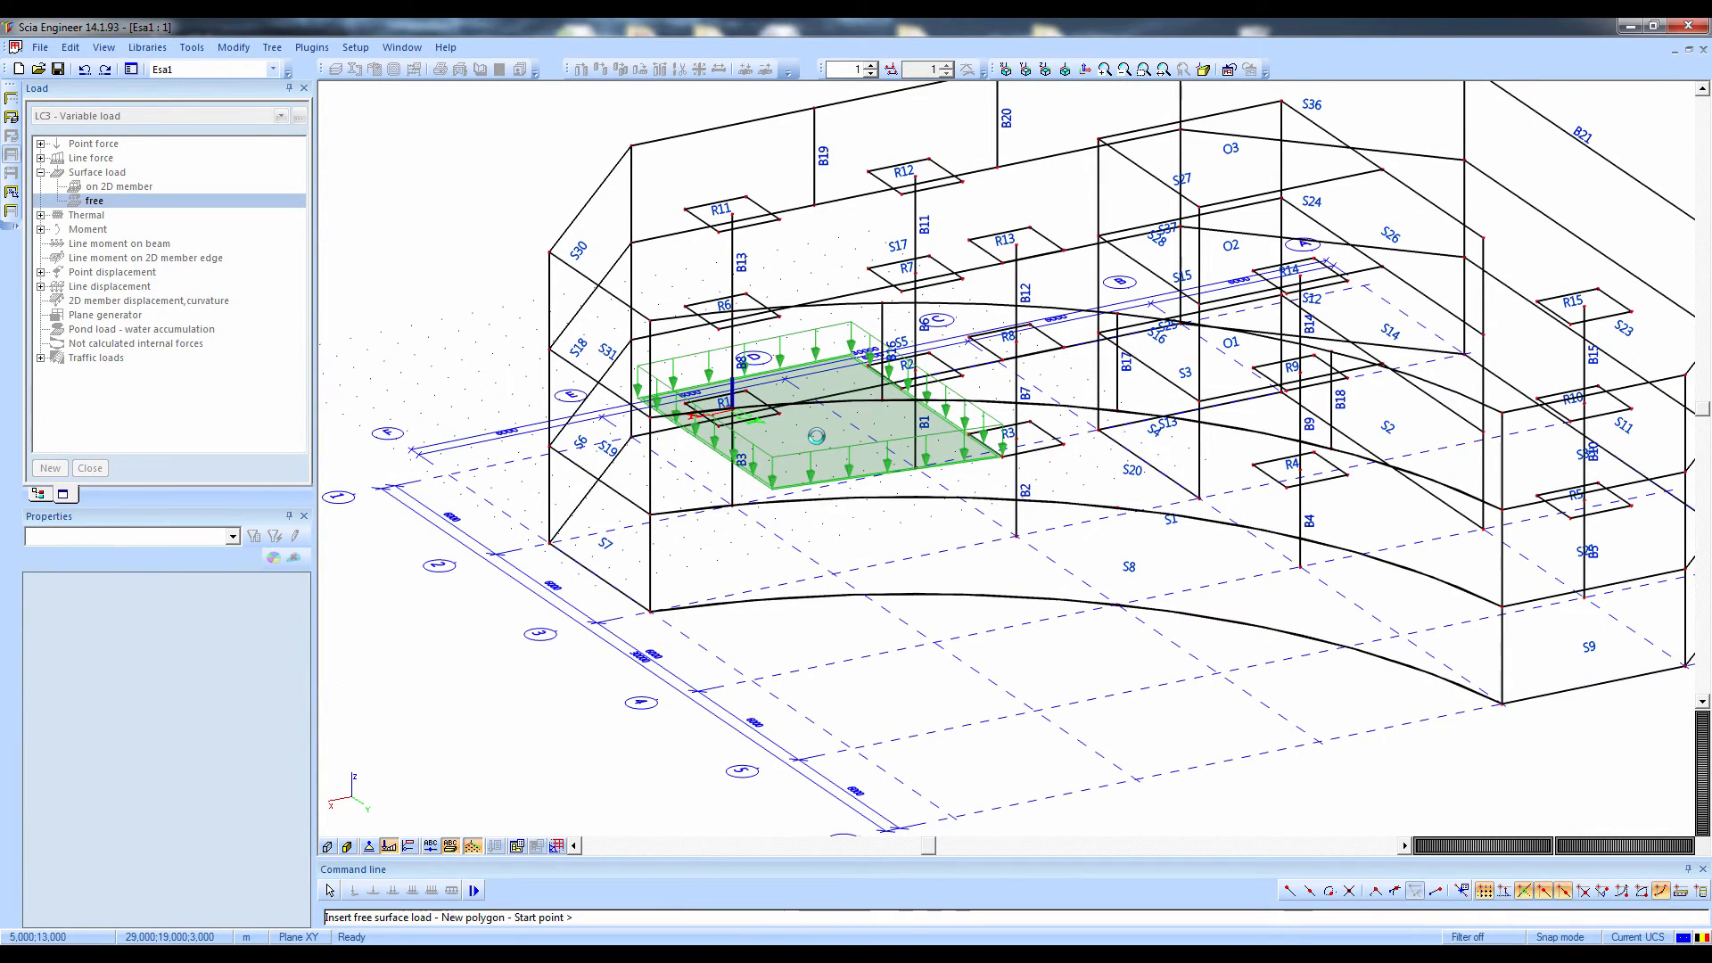
key("Escape")
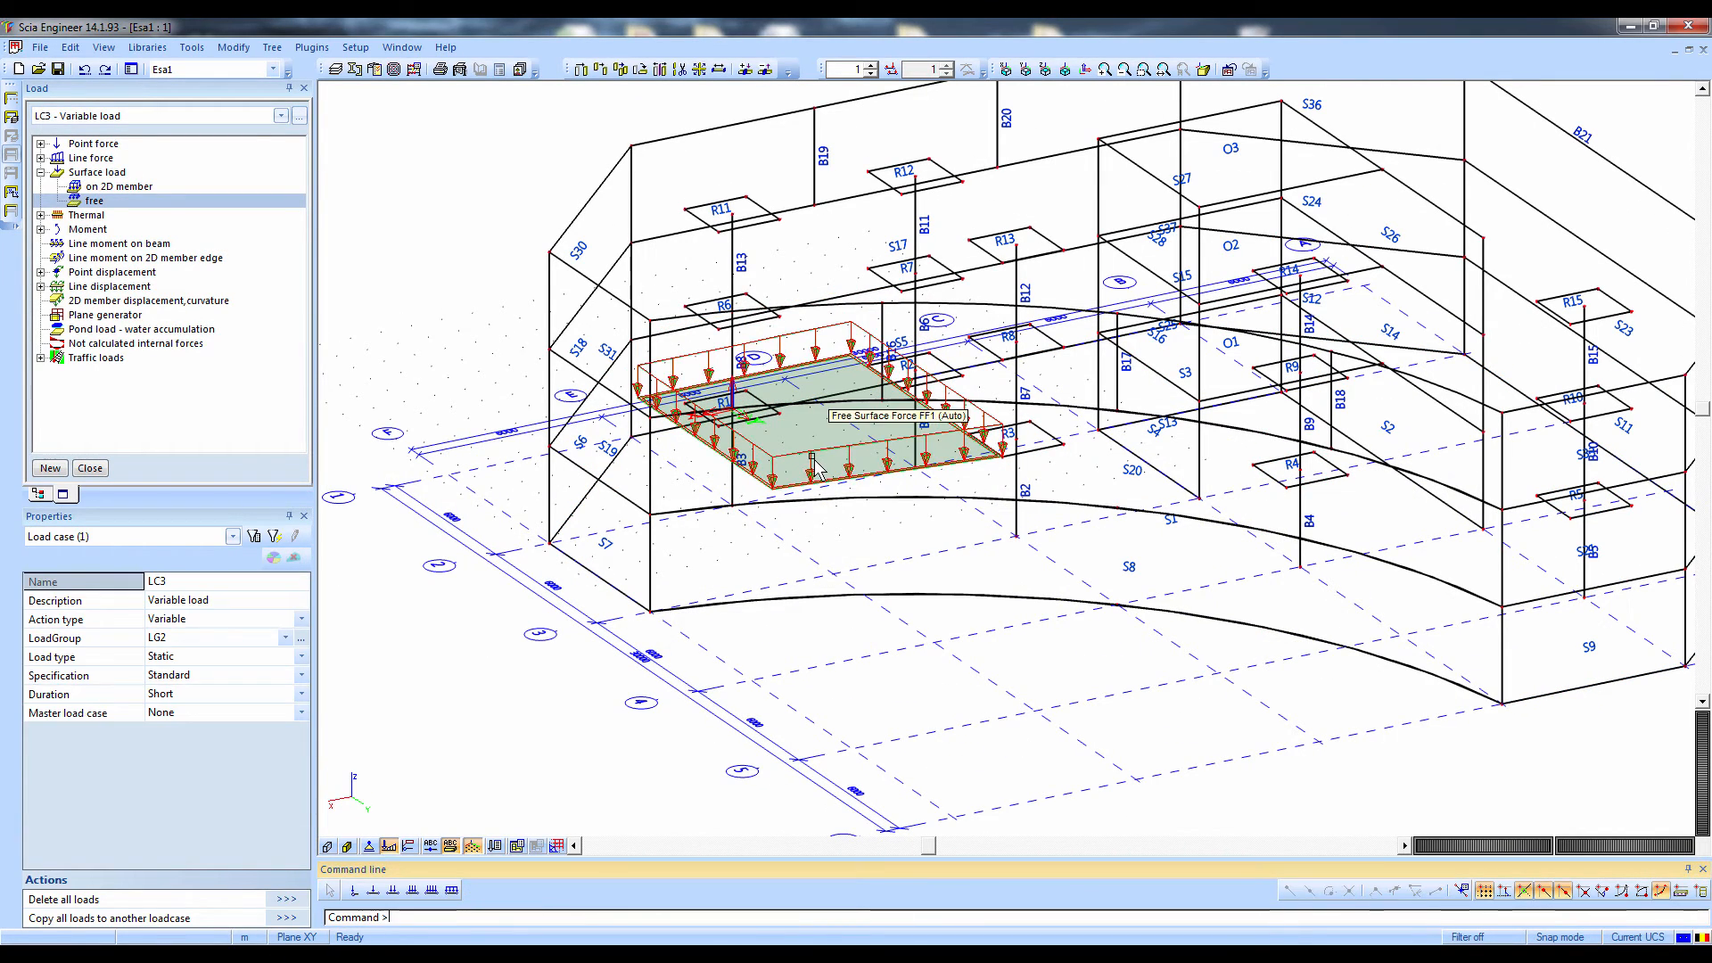
Generate loads from the free surface force FF1 with automatic member selection, inspect them, and delete the generated loads
left_click(816, 467)
right_click_drag(815, 467, 774, 502, "ctrl")
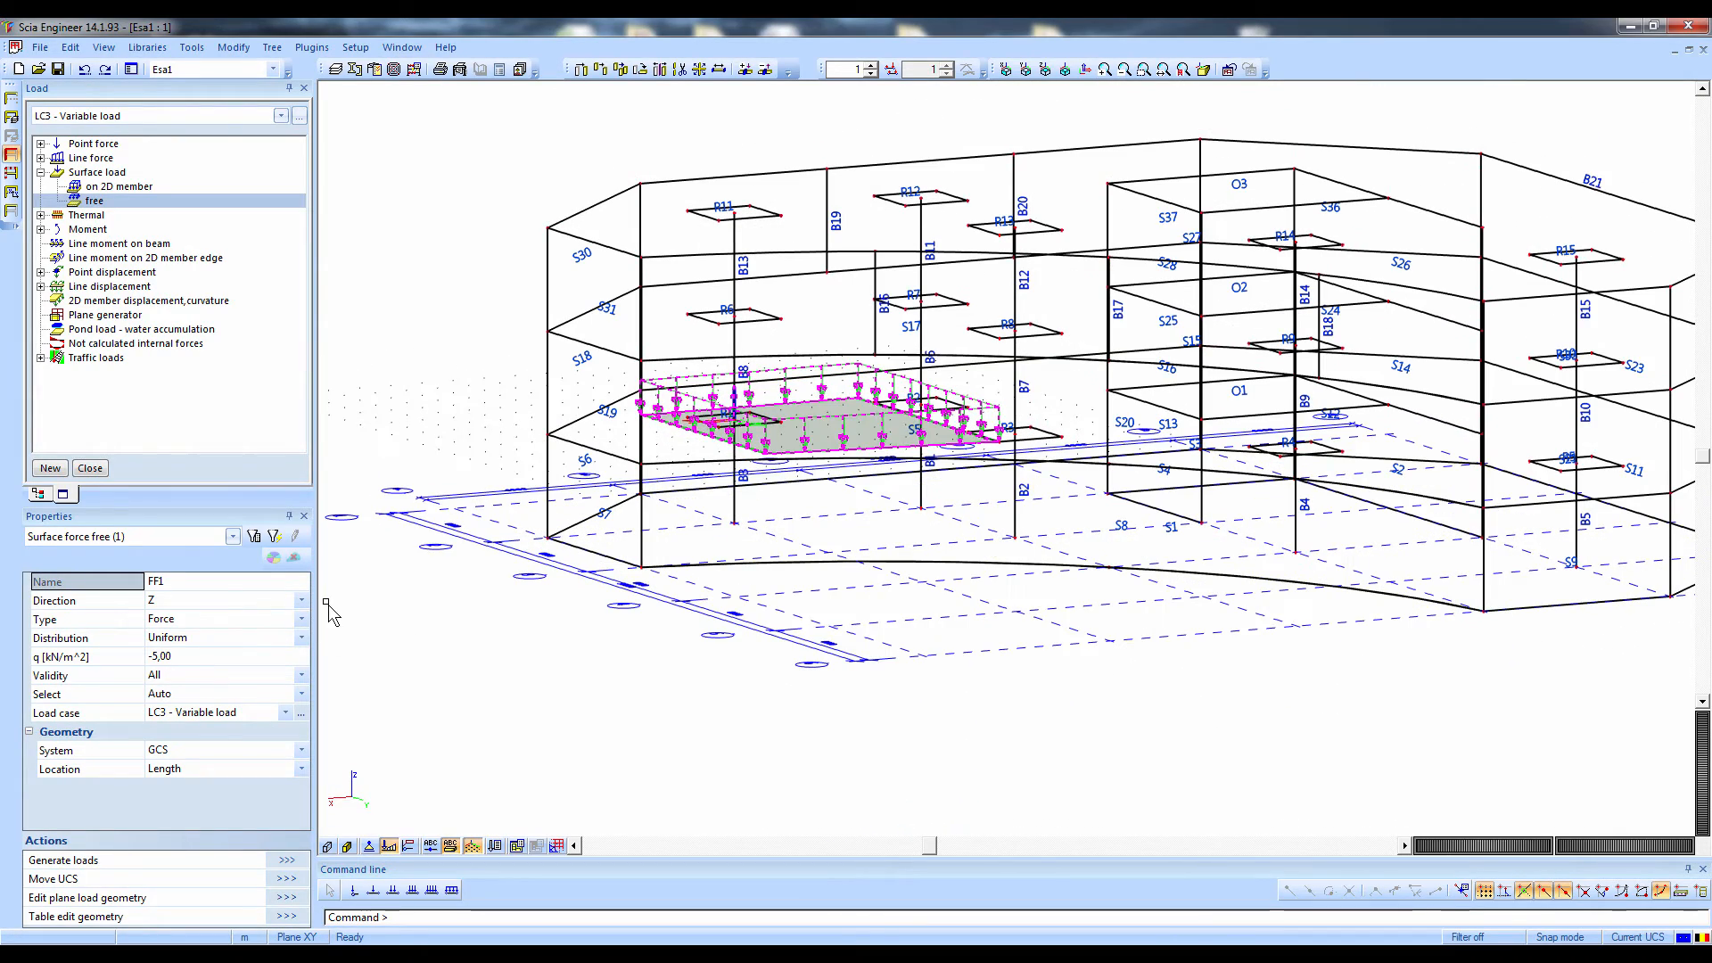
left_click(285, 861)
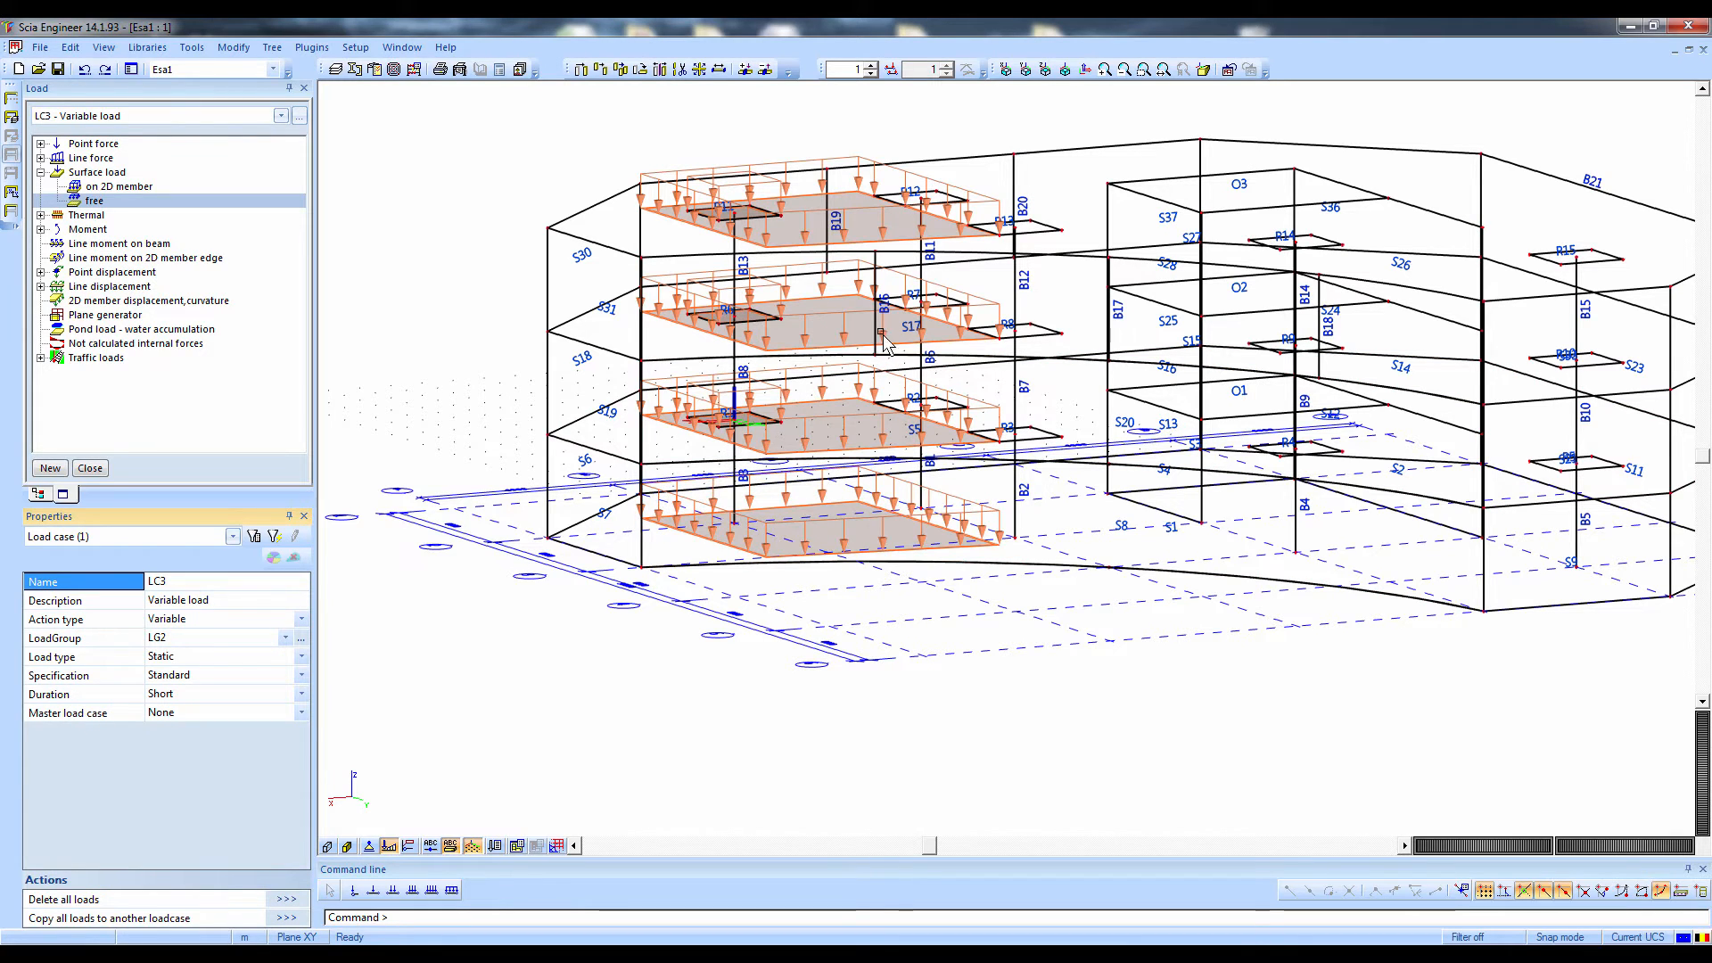
left_click(813, 531)
key("Delete")
key("Return")
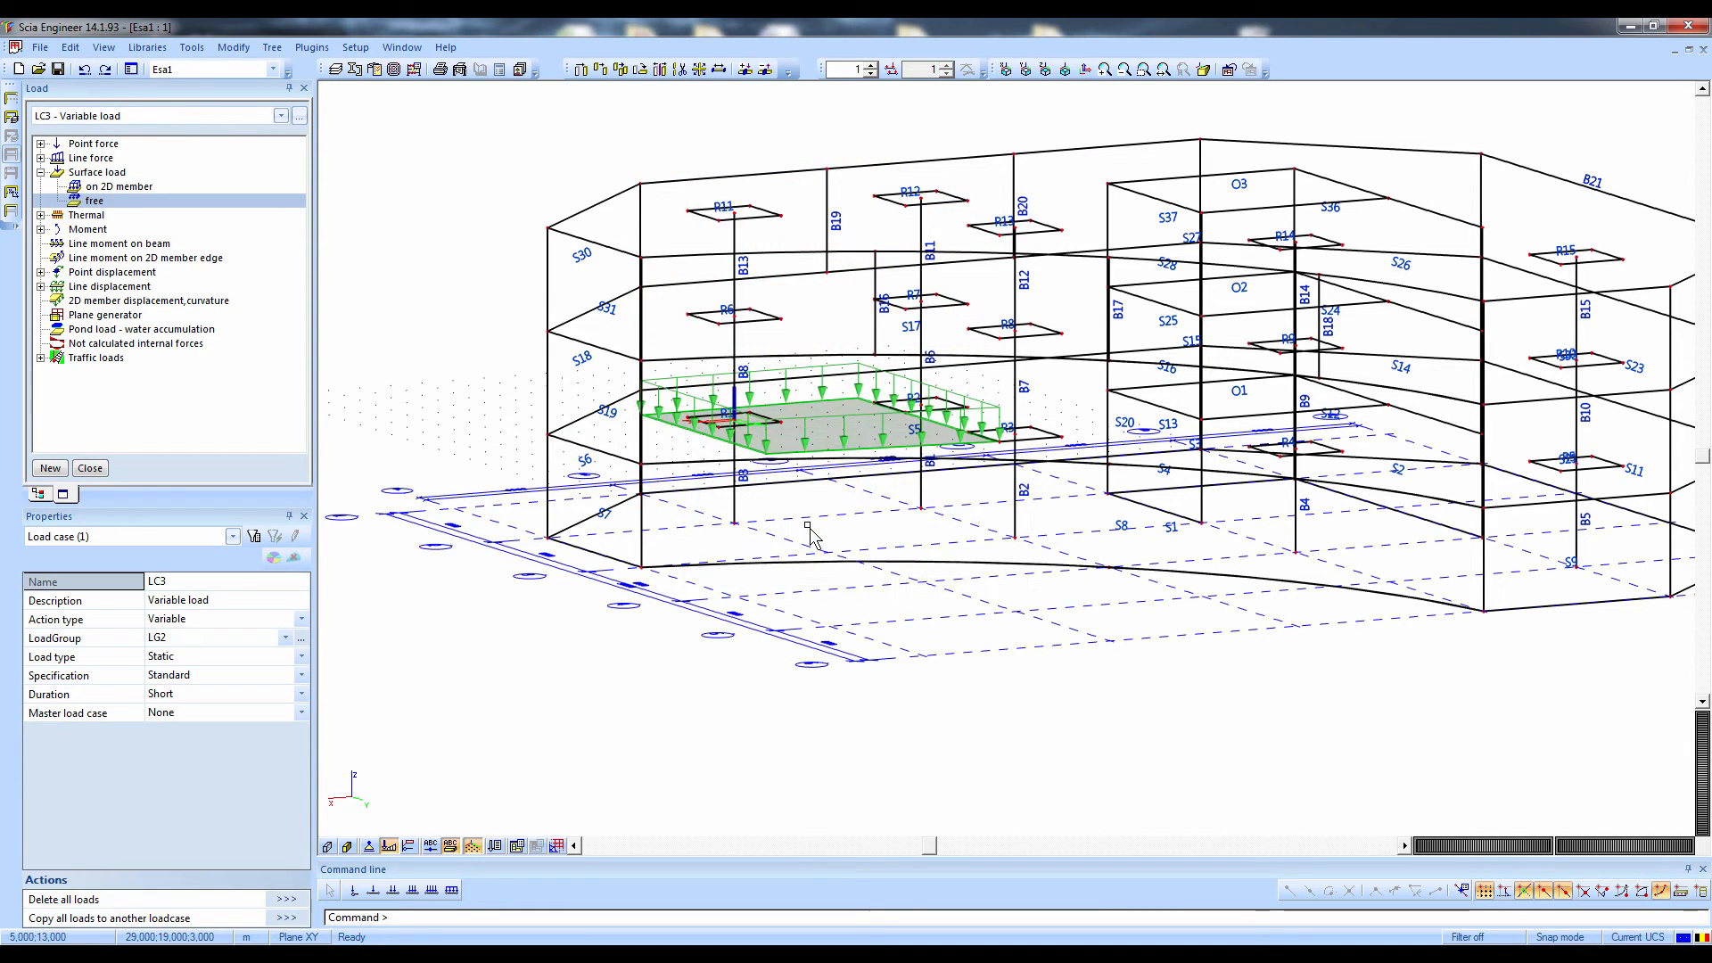
Set the member selection of FF1 to Select and assign the 2D members of the three levels below the roof, including S1, S13 and S25
left_click(815, 380)
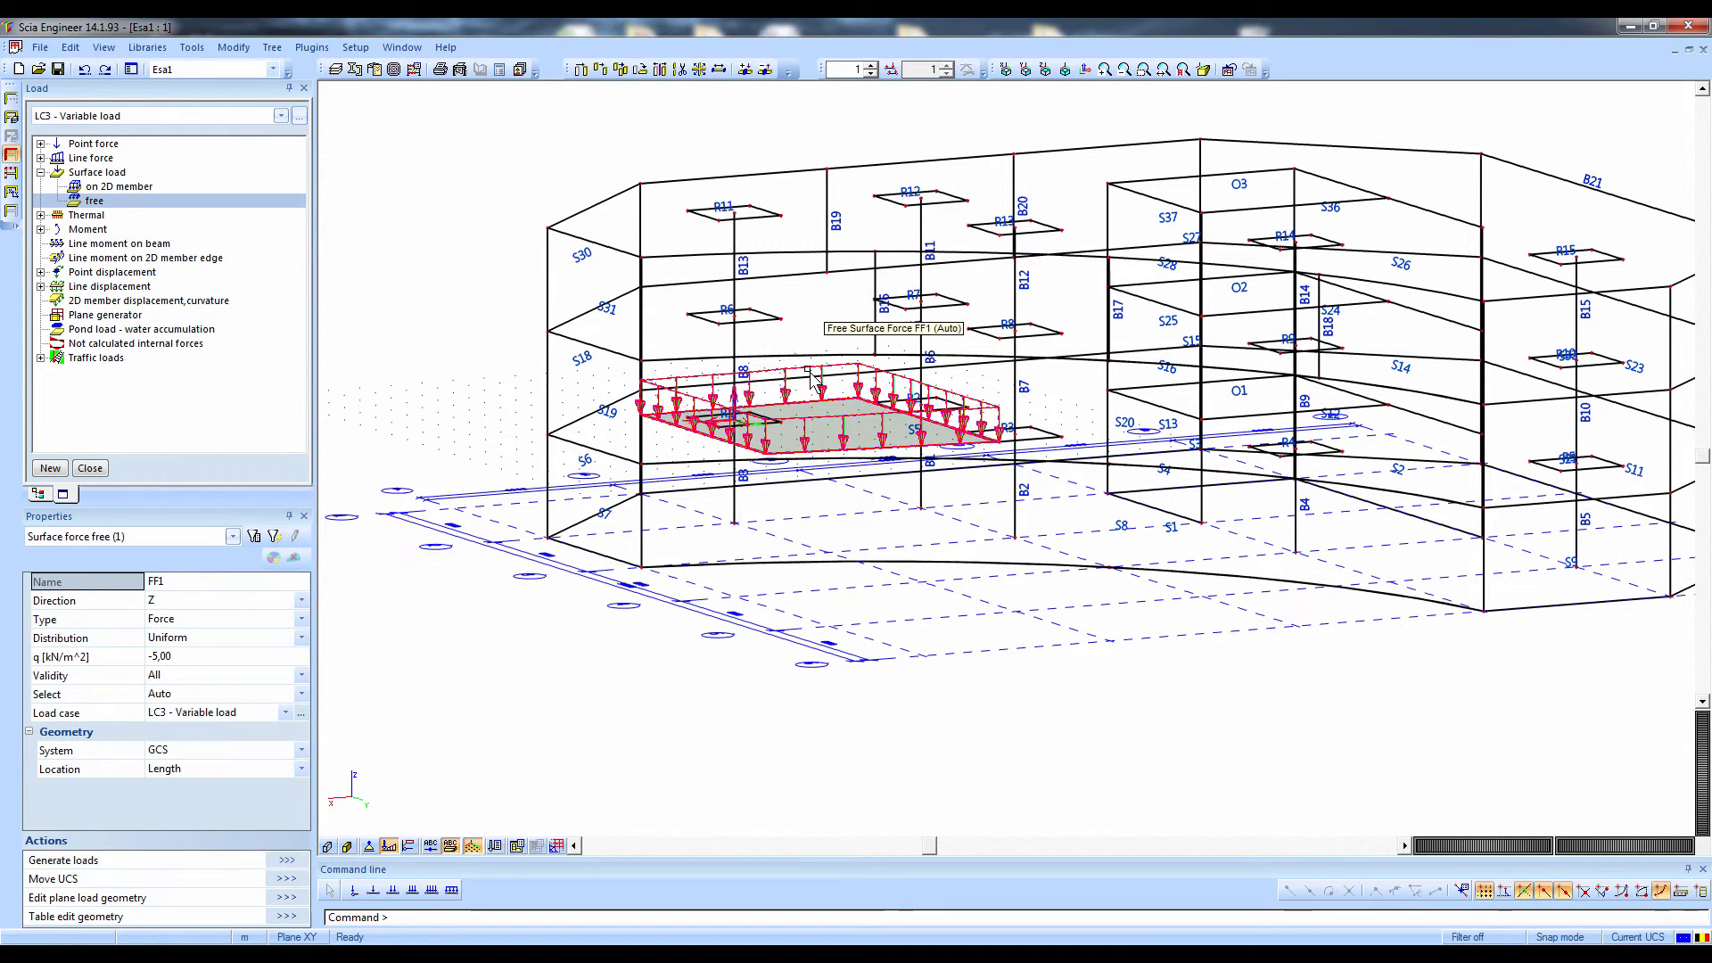
left_click(136, 698)
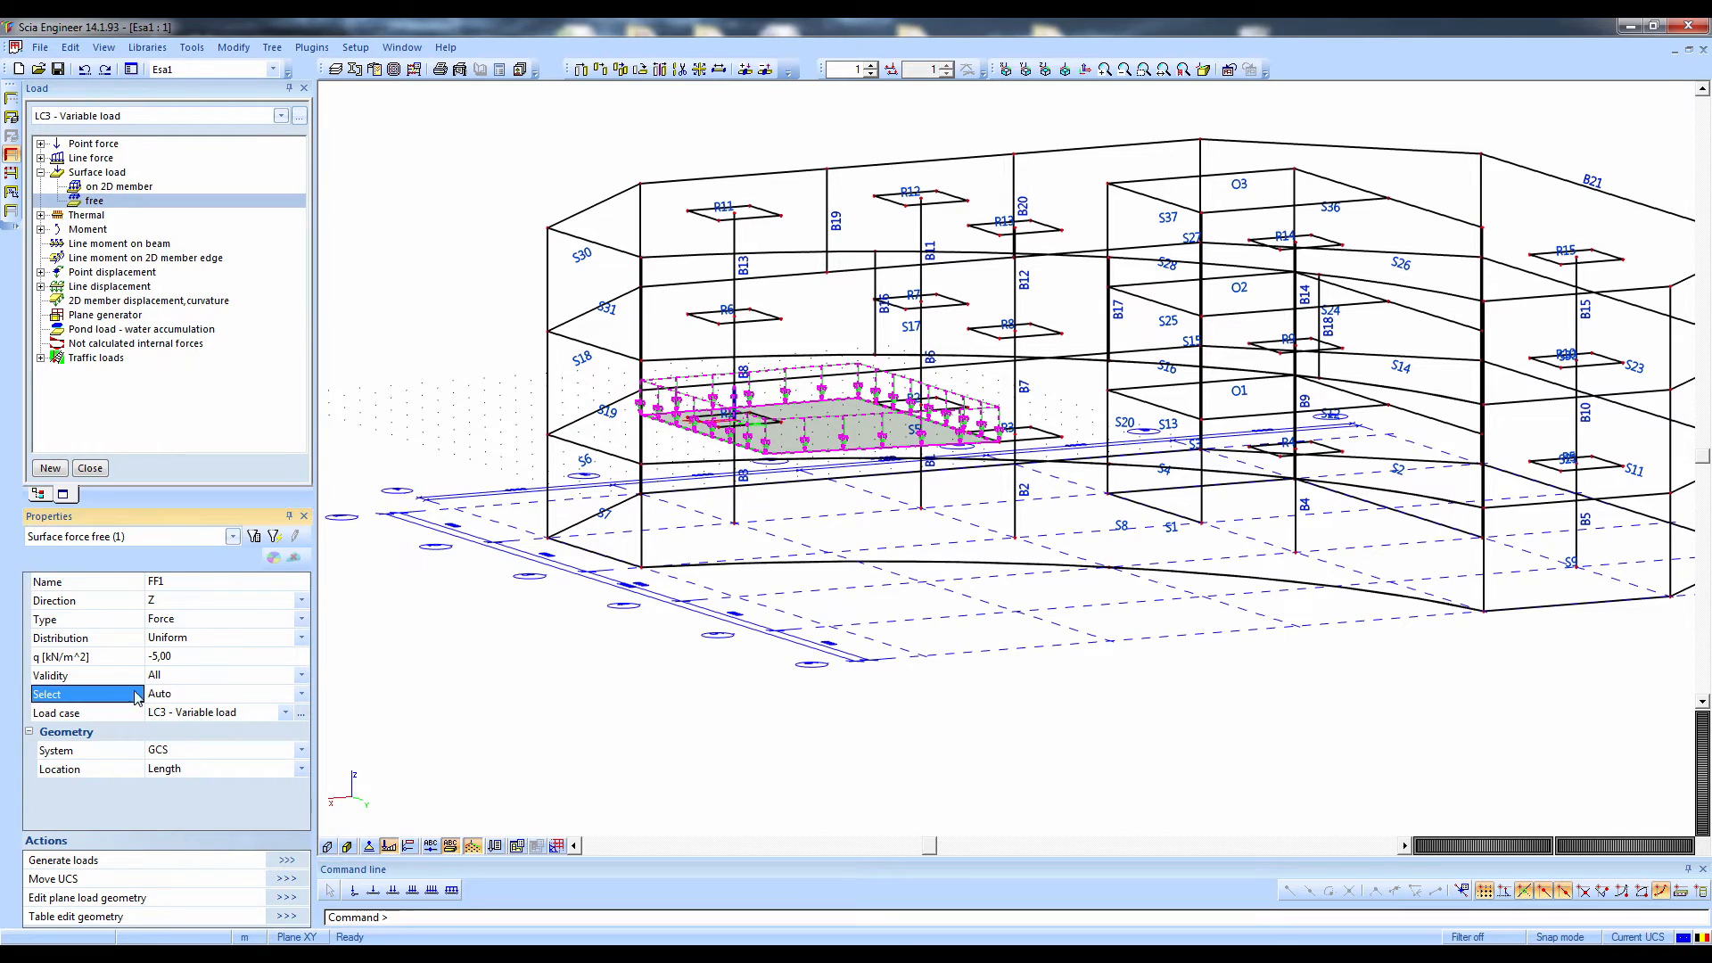
left_click(149, 698)
left_click(165, 730)
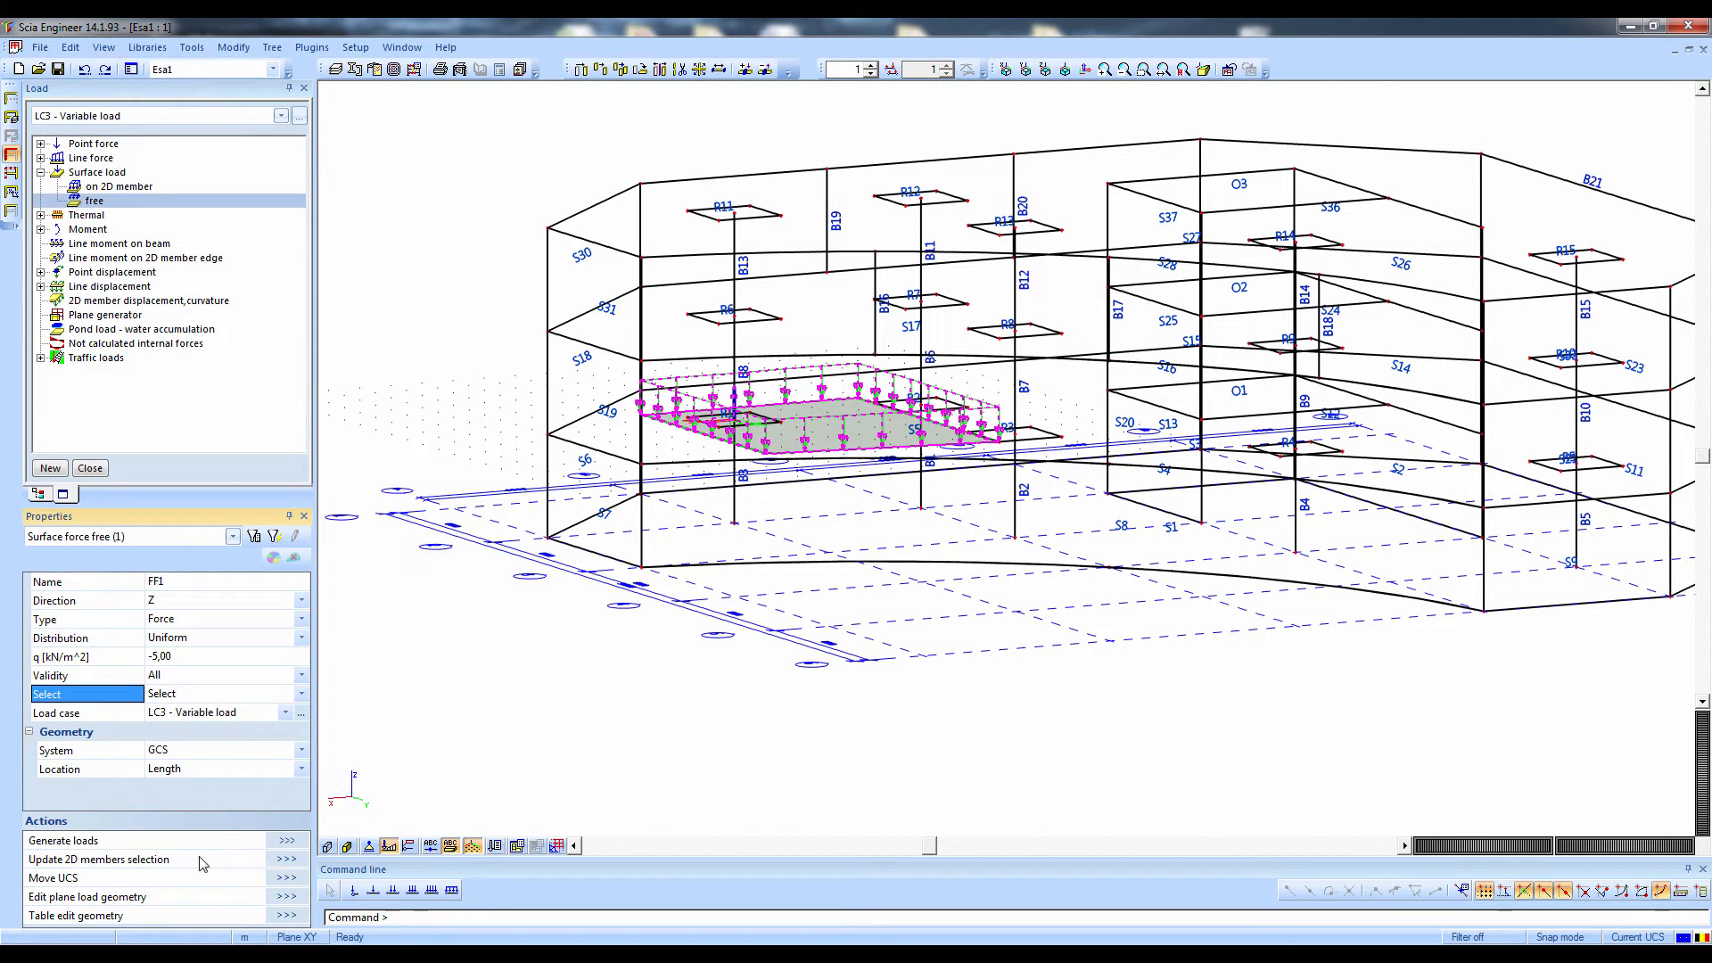
left_click(287, 859)
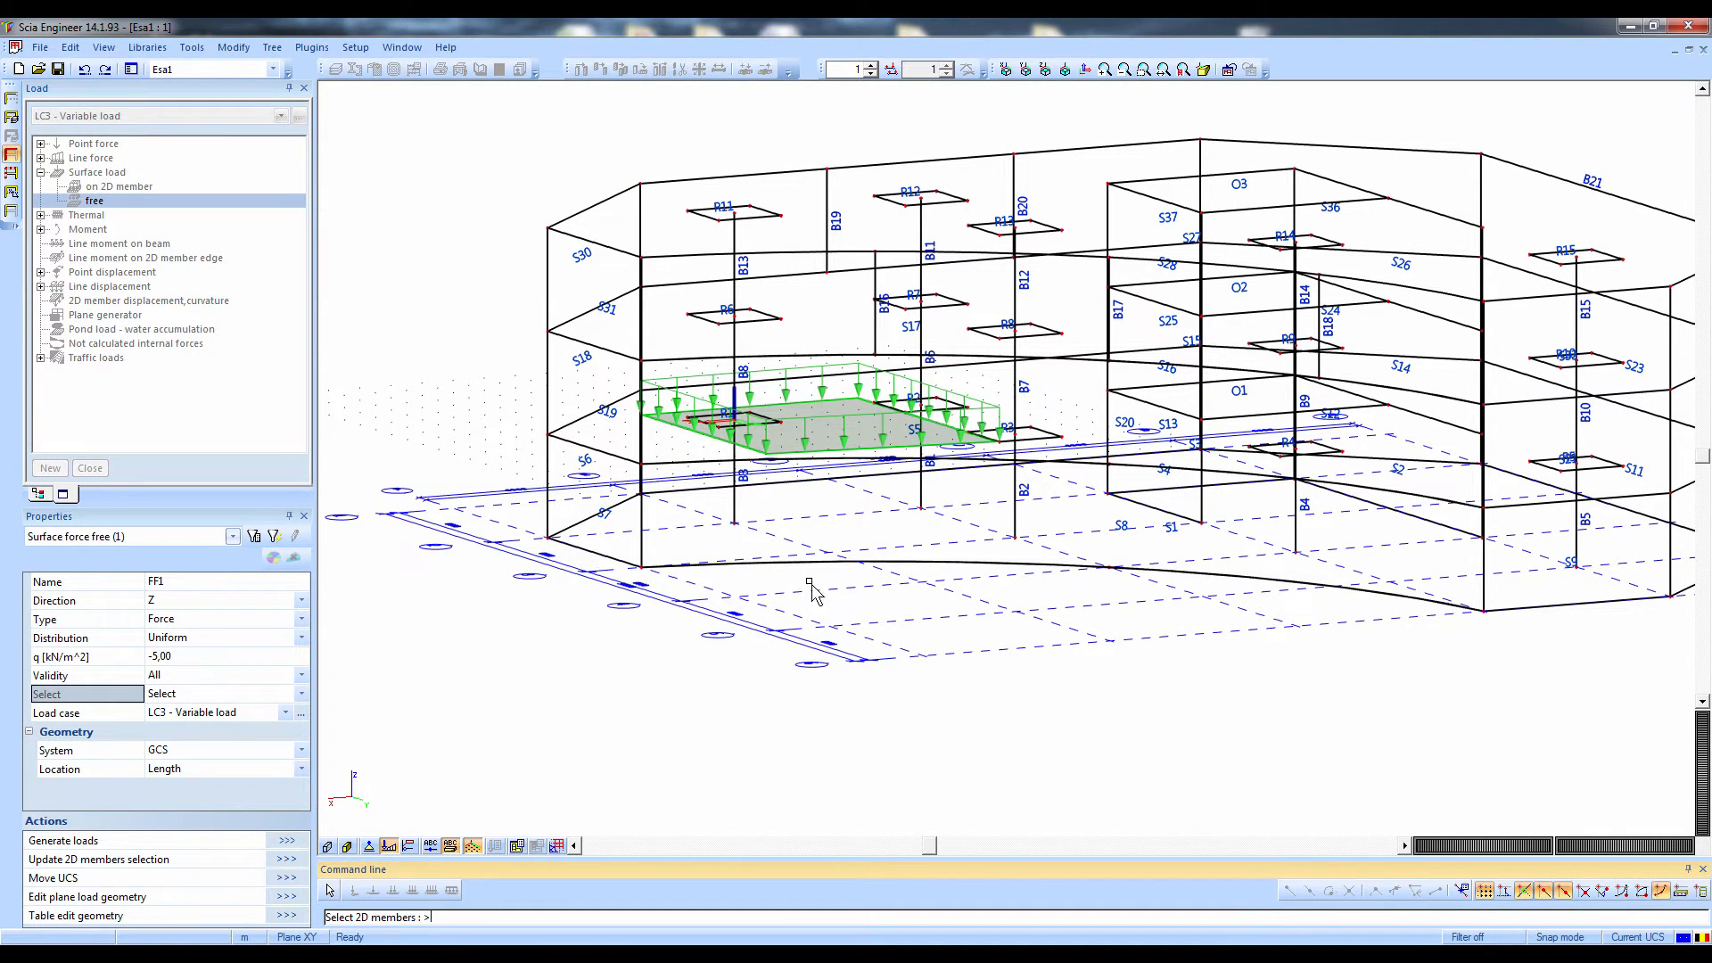
left_click_drag(883, 596, 690, 343)
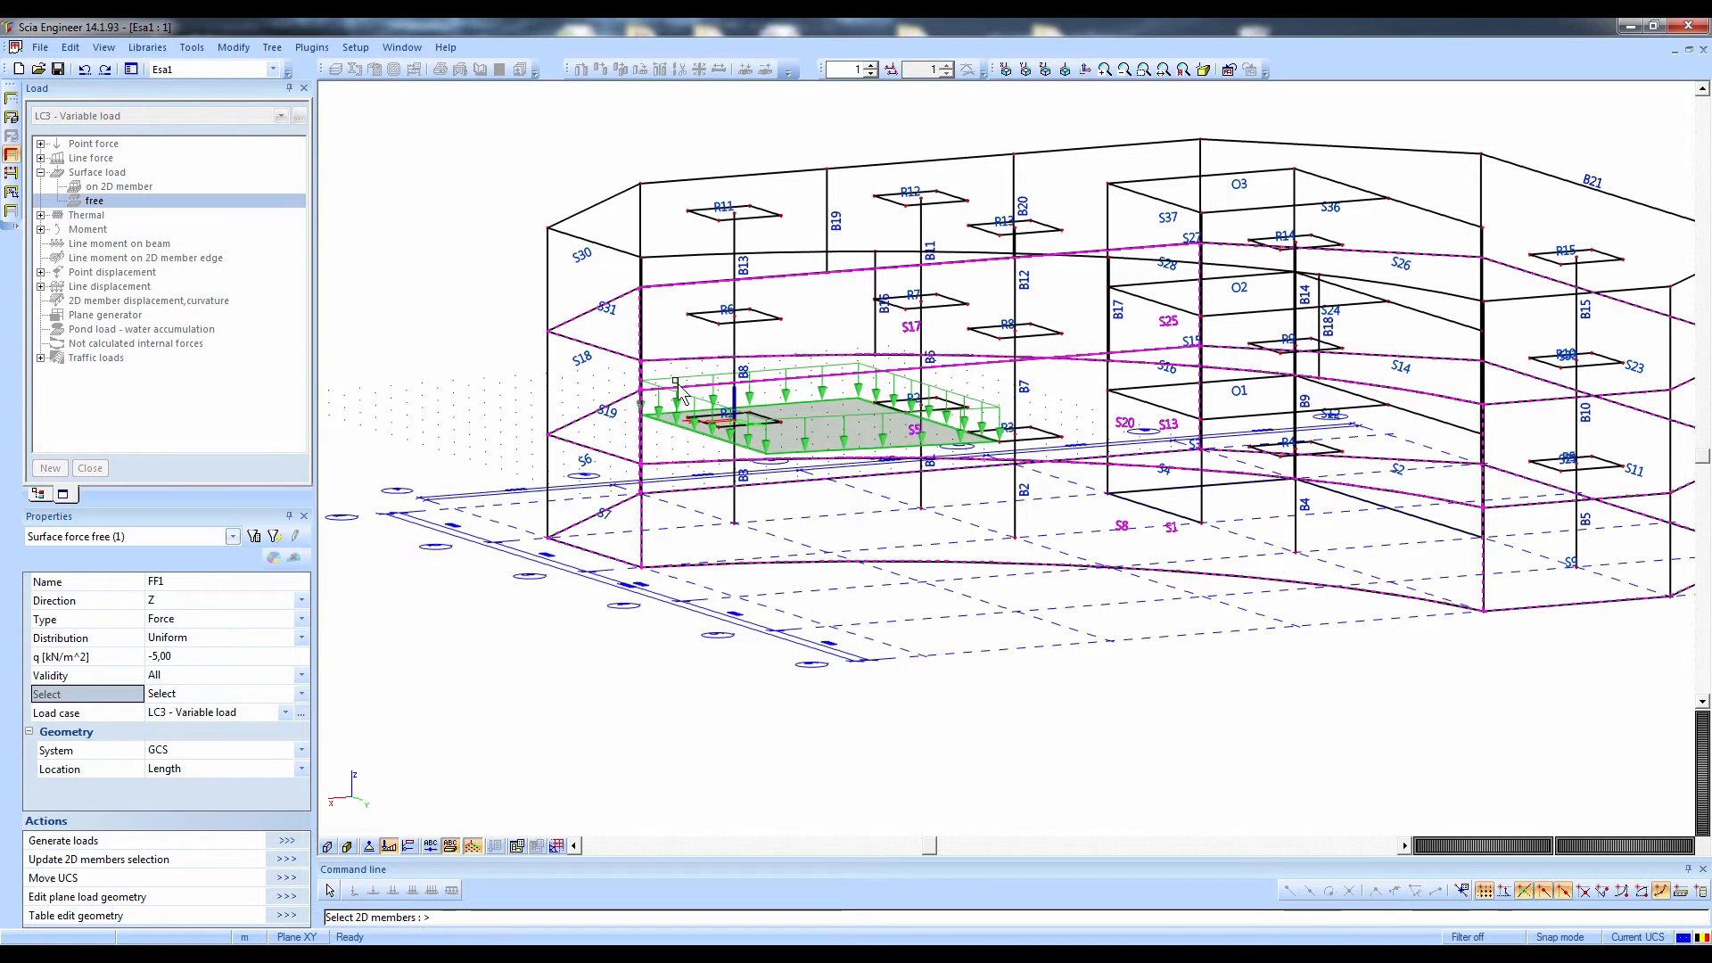
key("Escape")
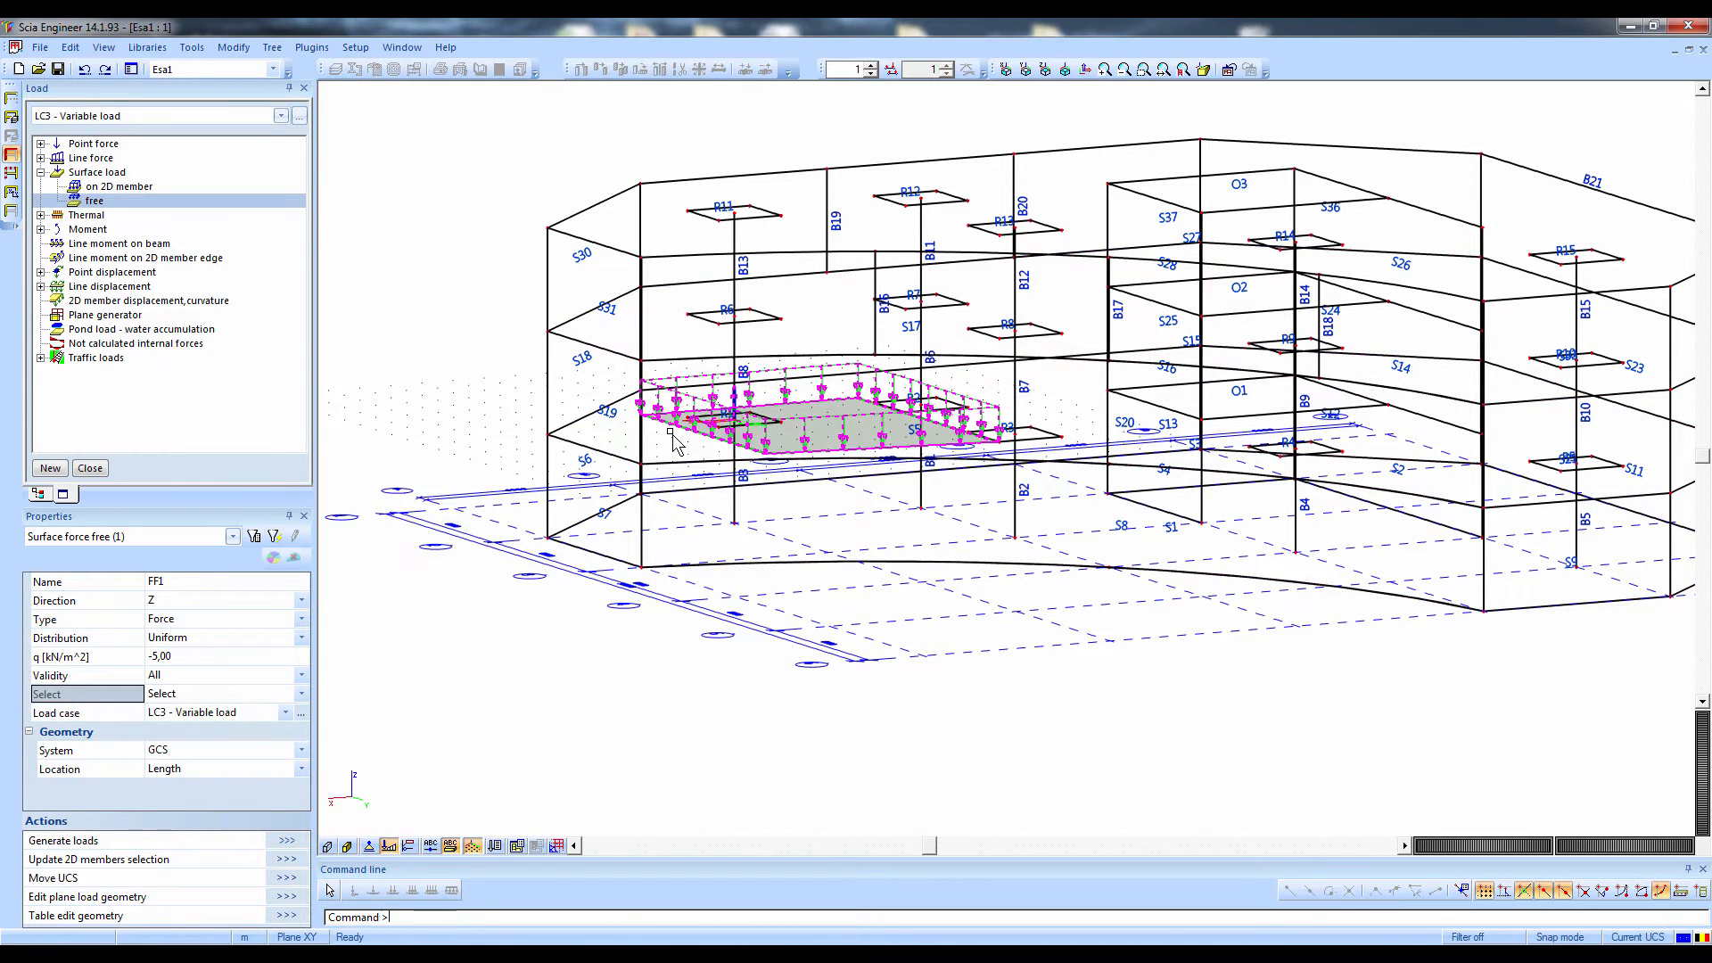
Generate the loads from FF1 on the selected 2D members and inspect their distribution over the storeys
left_click(287, 841)
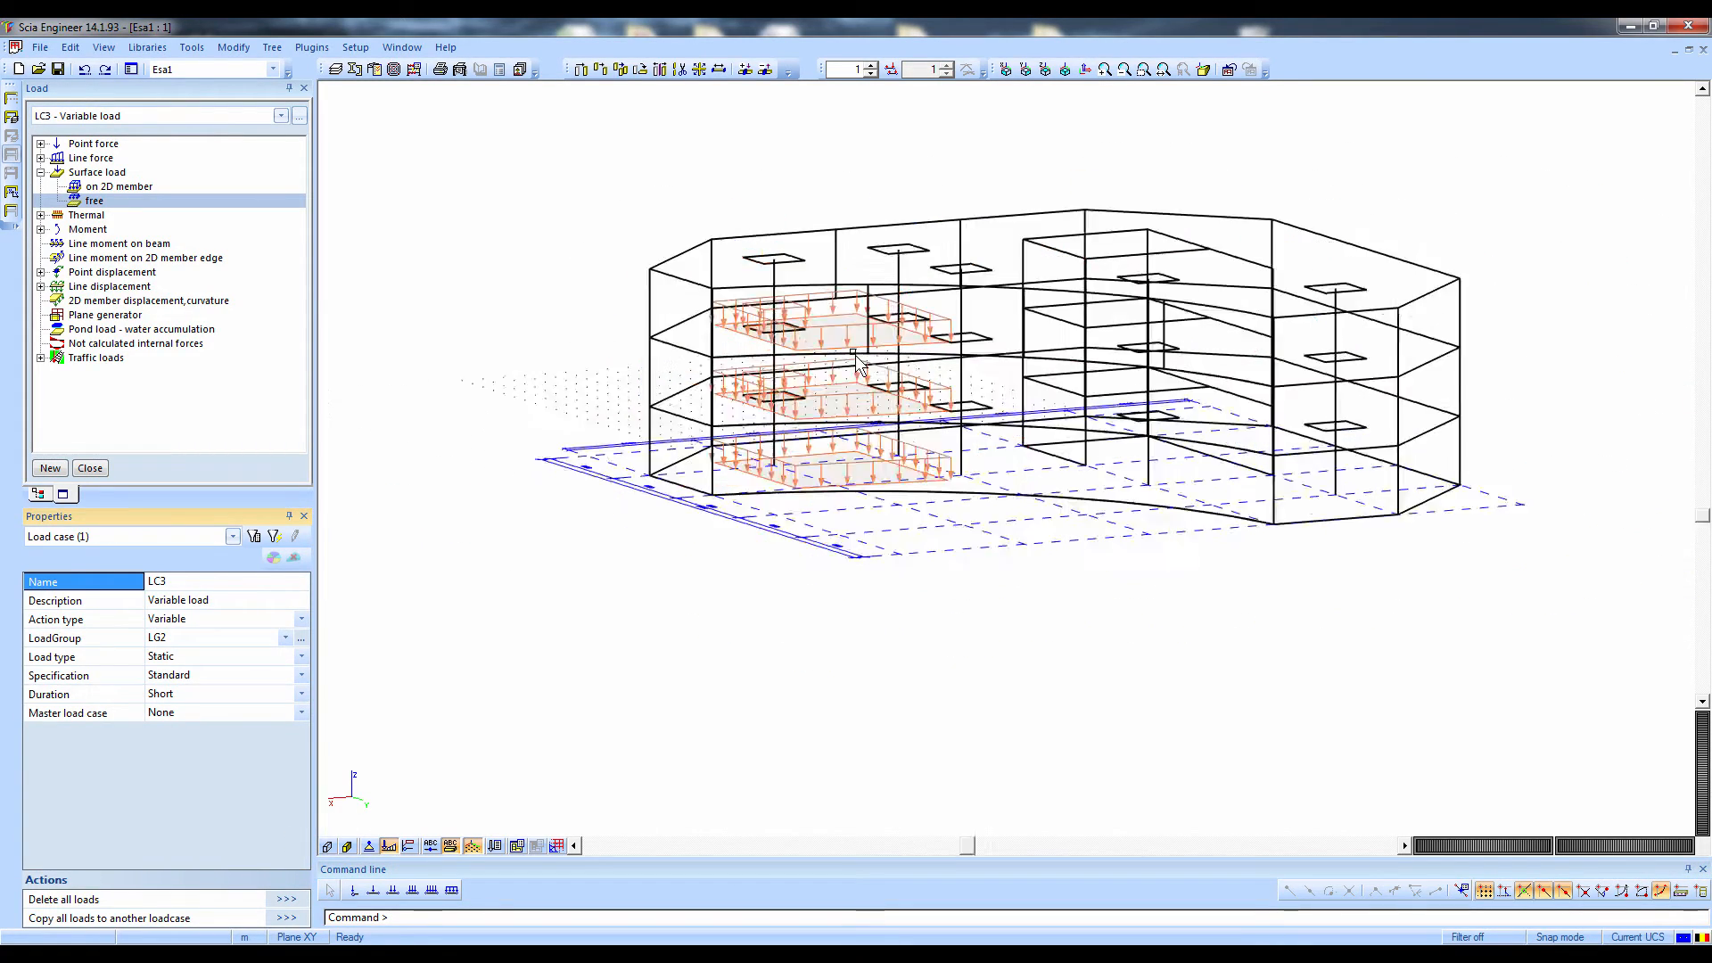
scroll(855, 354, "down", 1)
right_click_drag(809, 413, 820, 456, "ctrl")
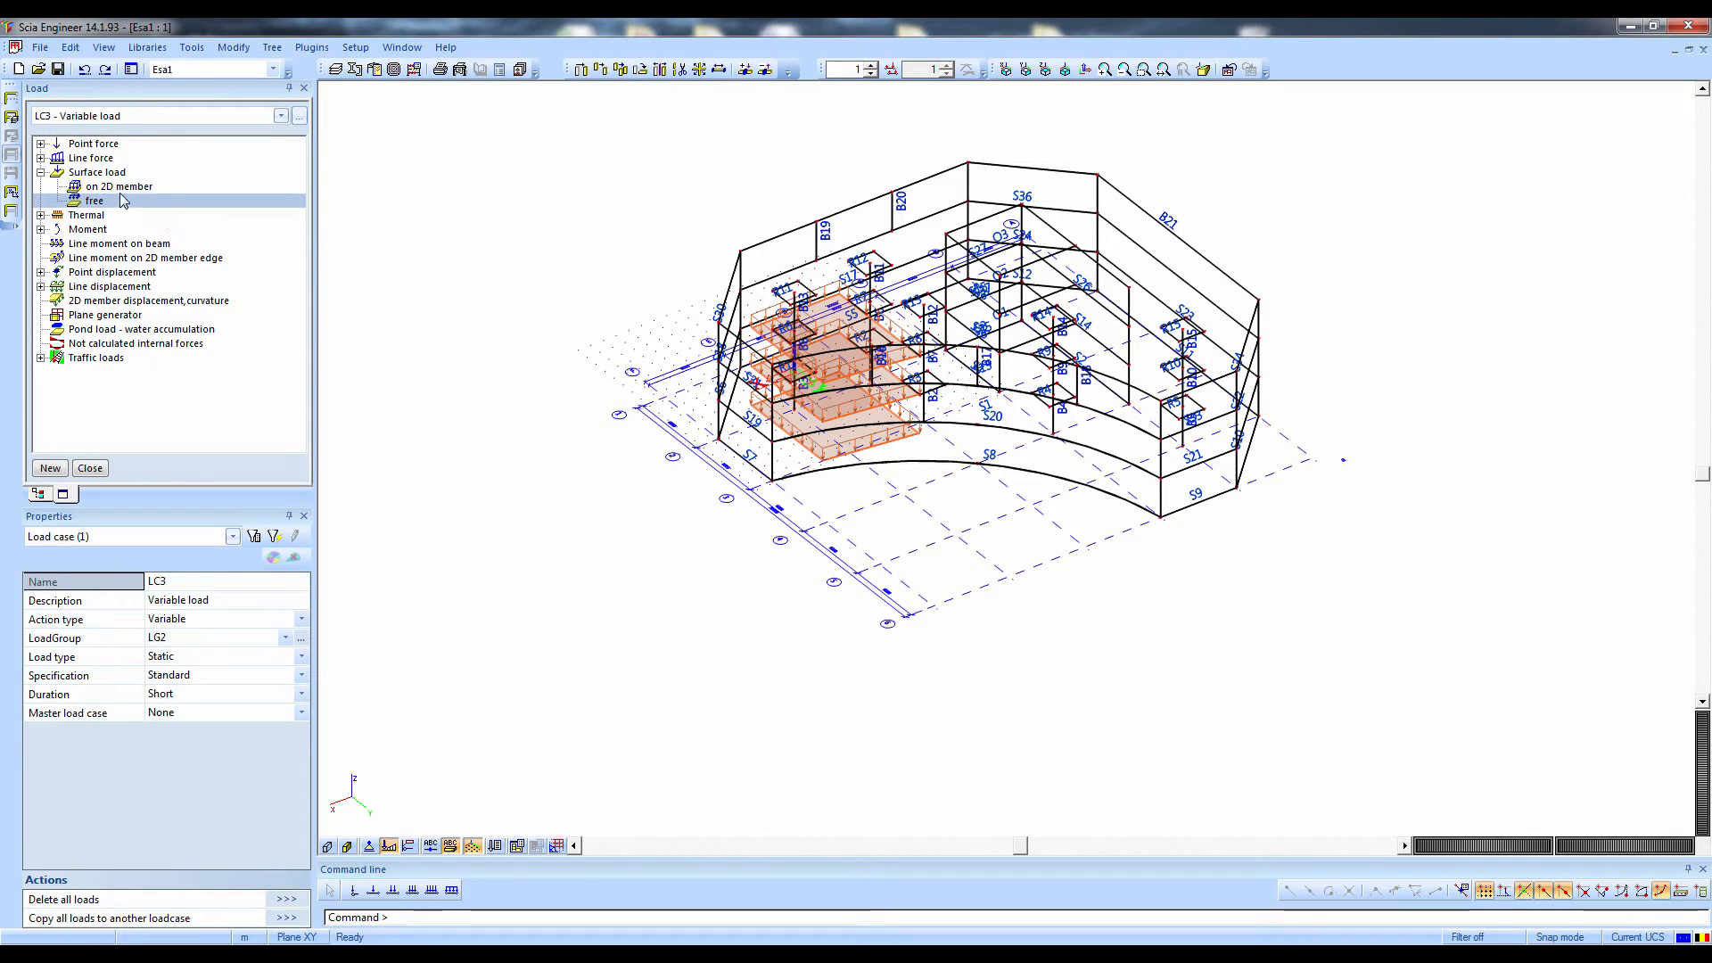
left_click(83, 216)
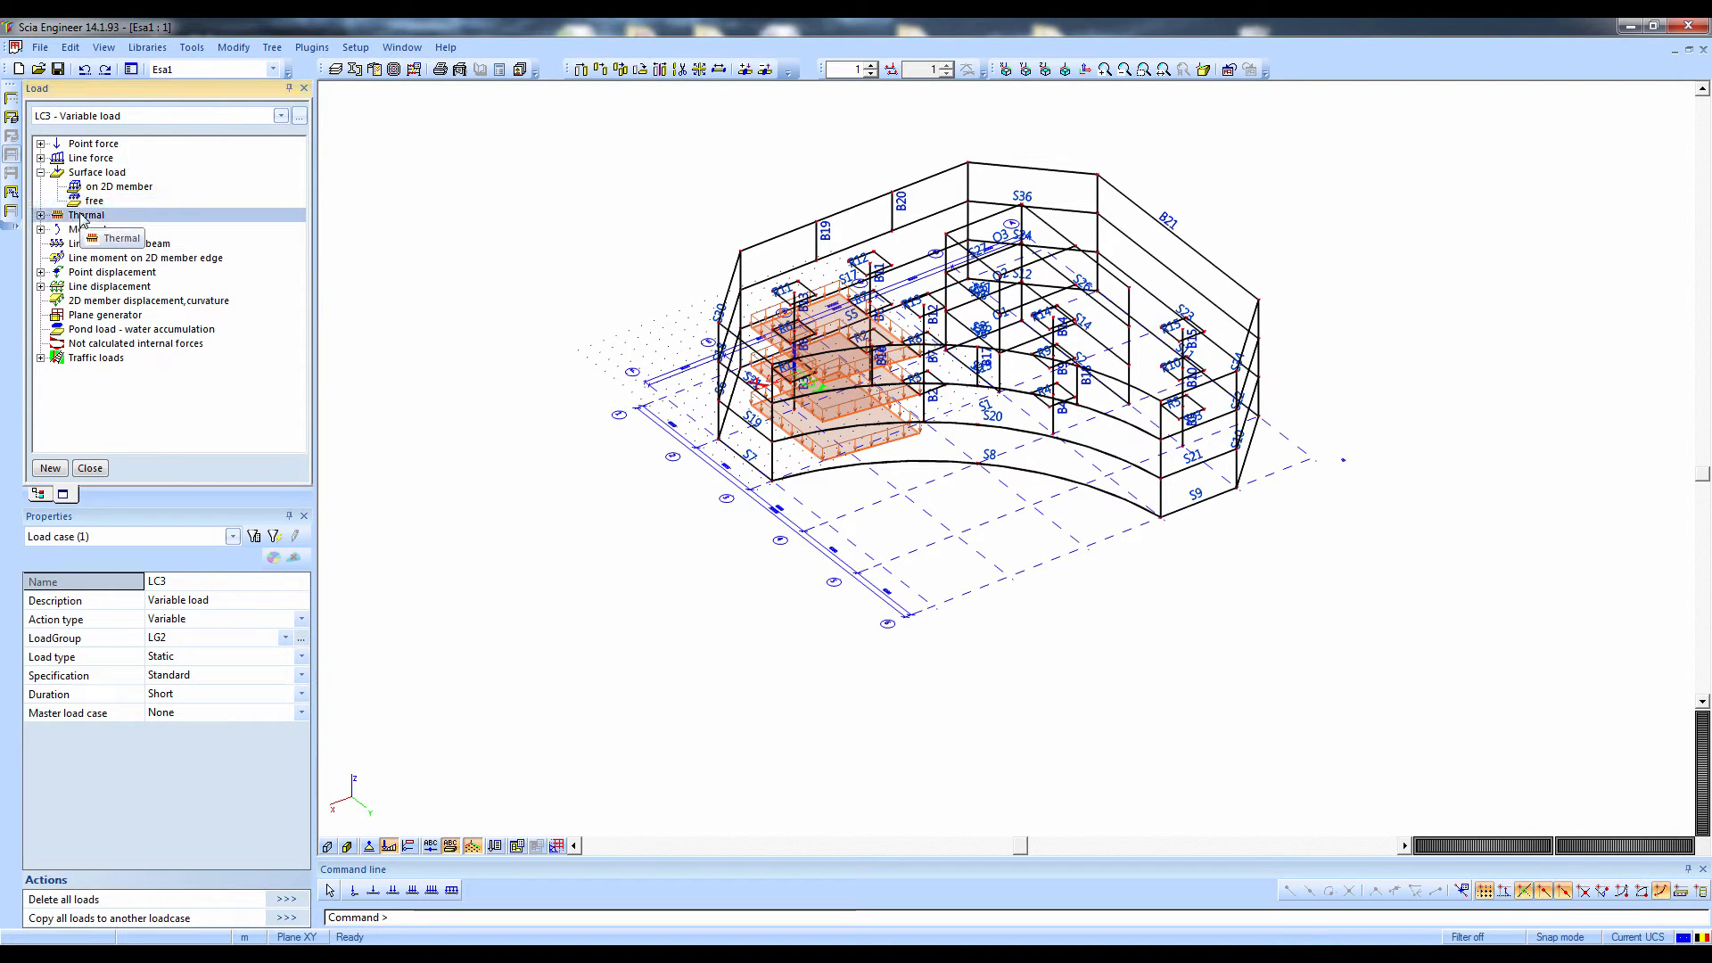
left_click(89, 230)
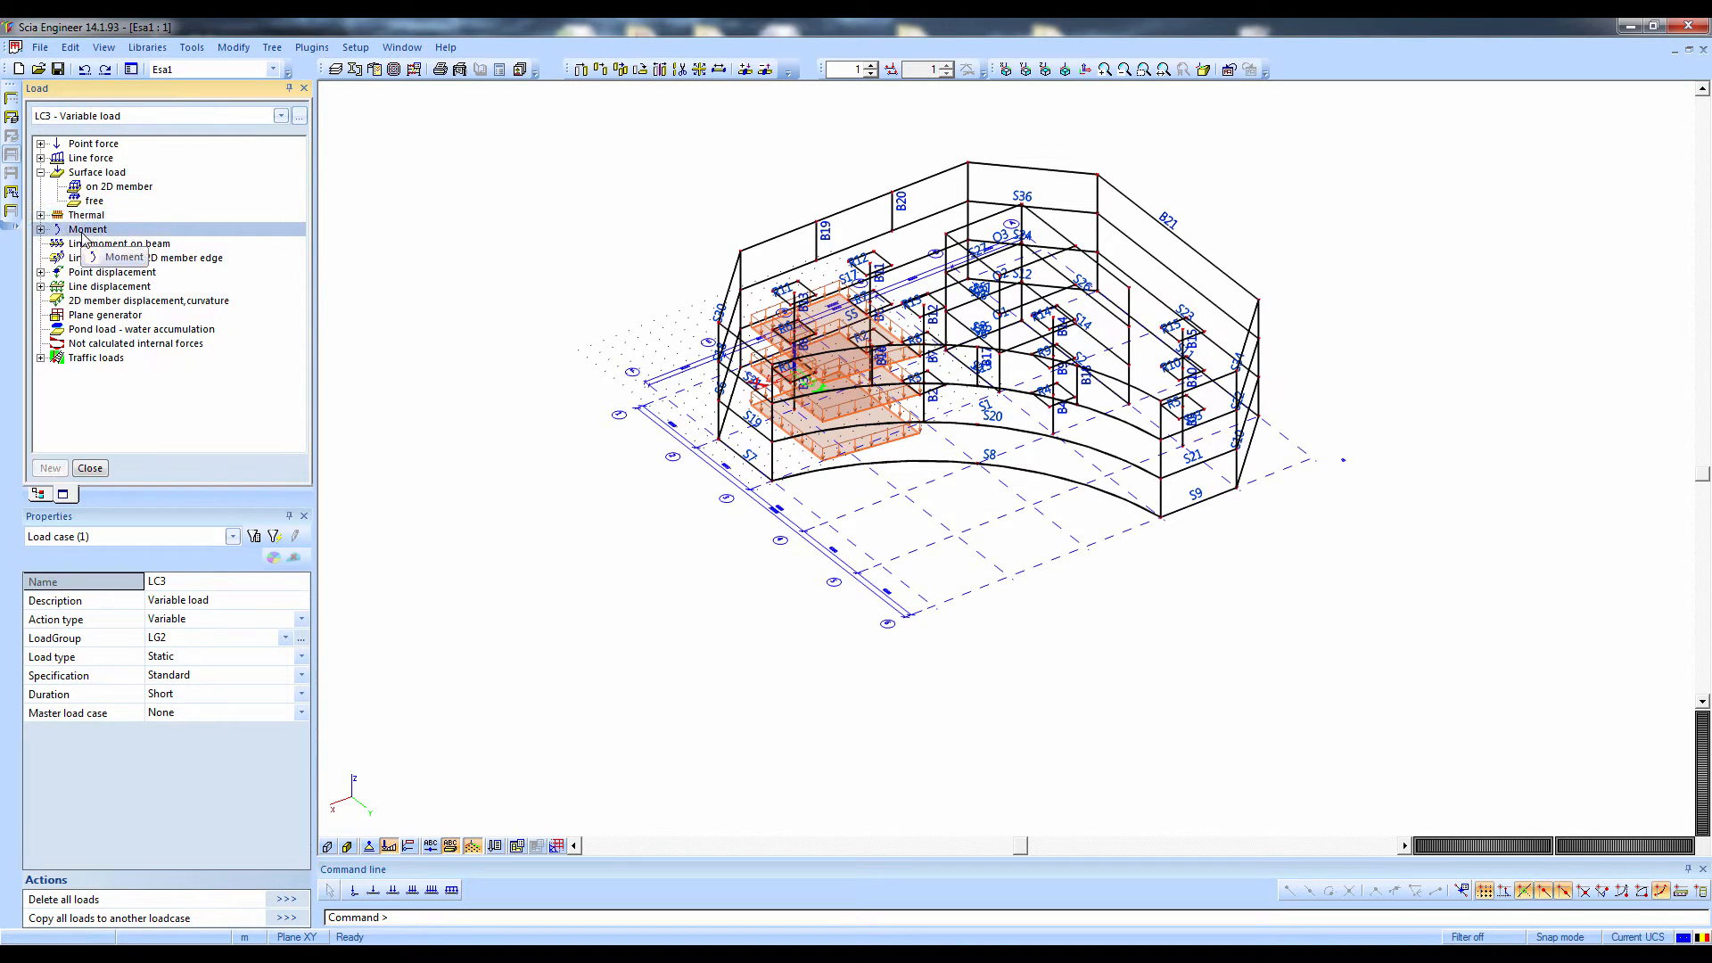
left_click(91, 285)
left_click(83, 359)
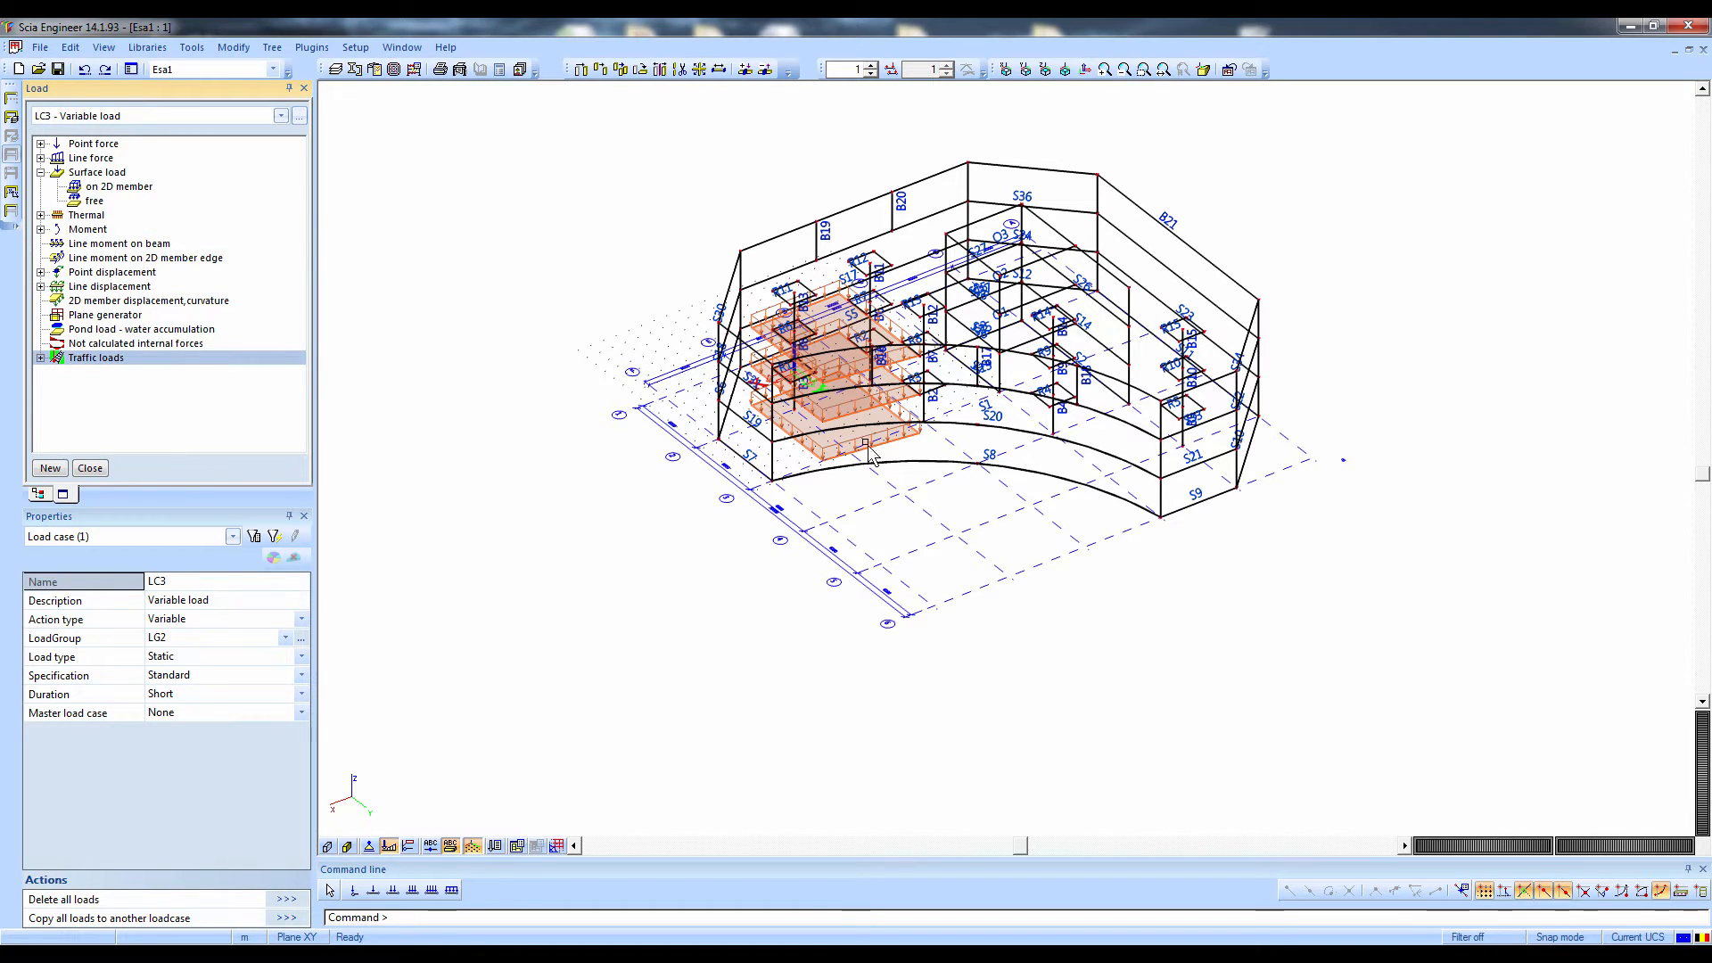
right_click_drag(860, 494, 724, 464, "shift")
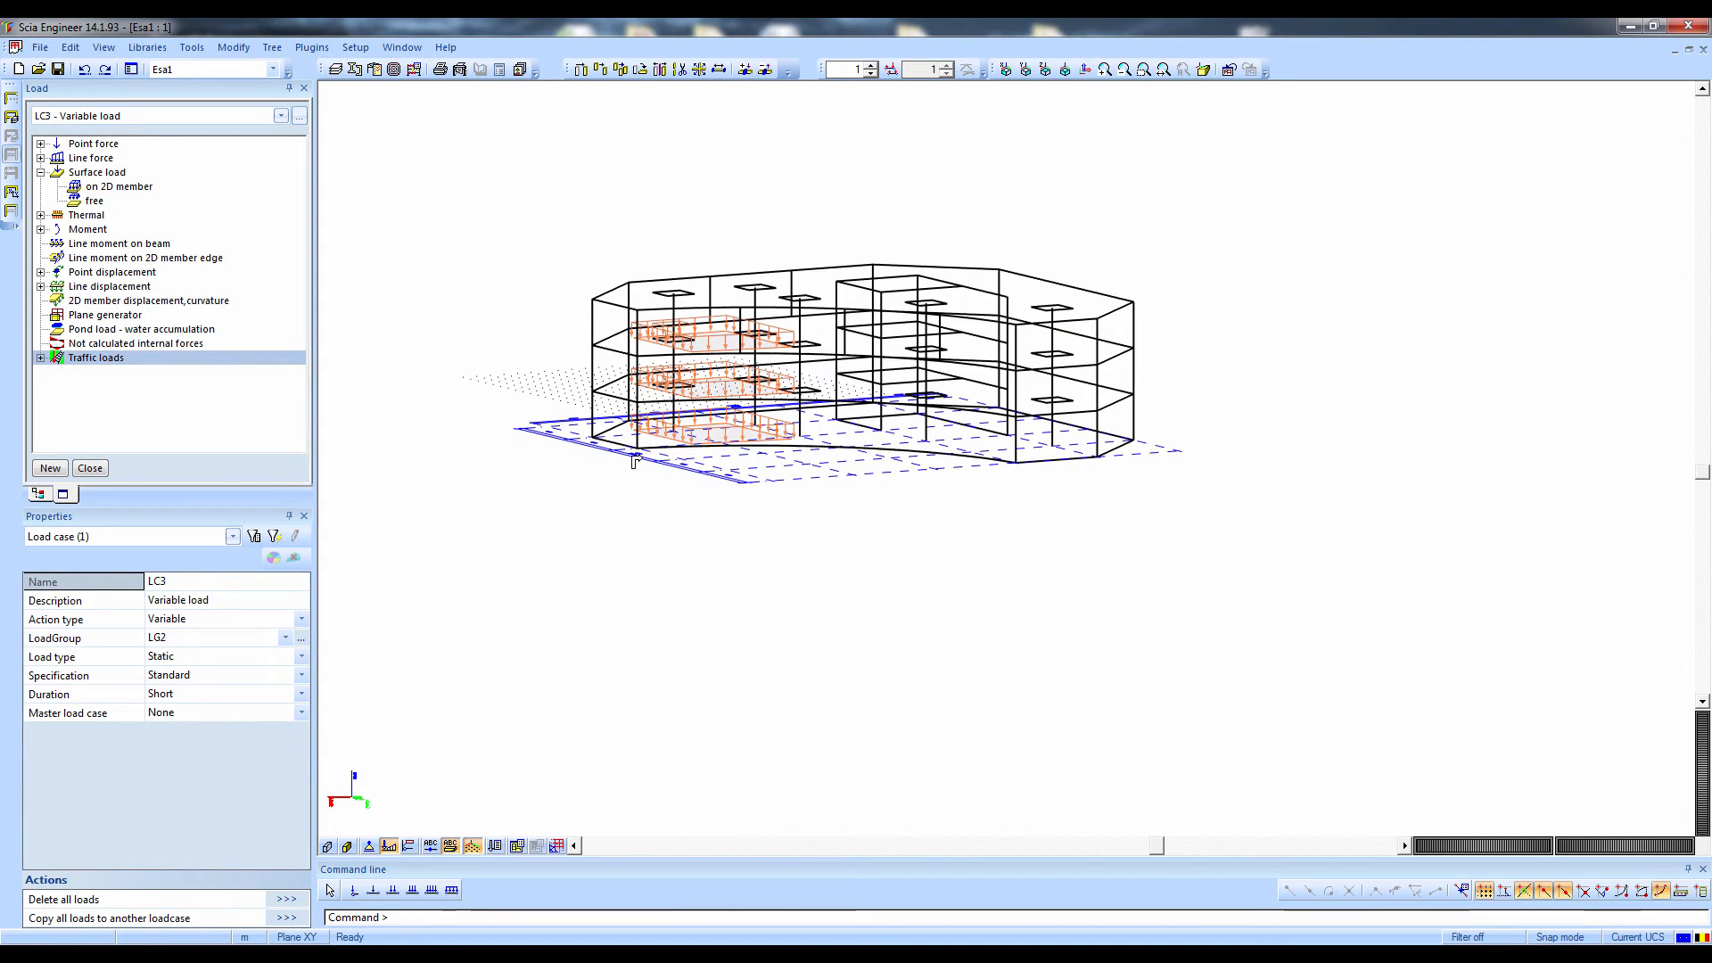
Leave load input and start a new load combination named EN-ULS with the type EN-ULS (STR/GEO) Set B
left_click(90, 468)
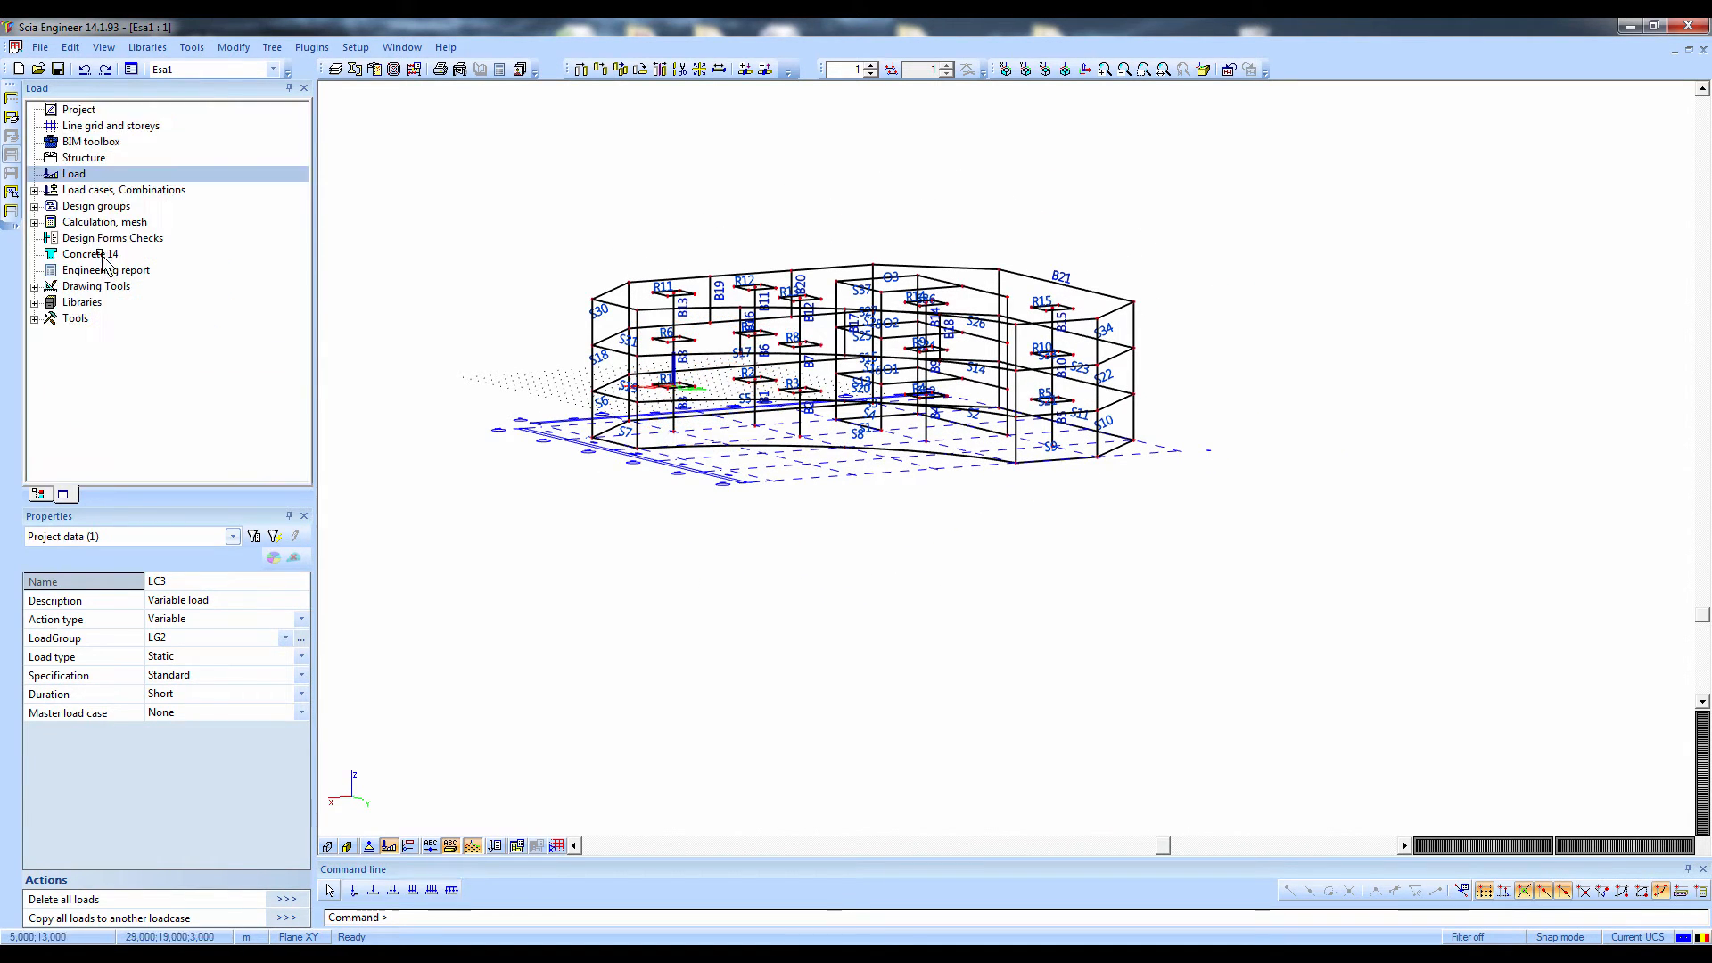
left_click(34, 190)
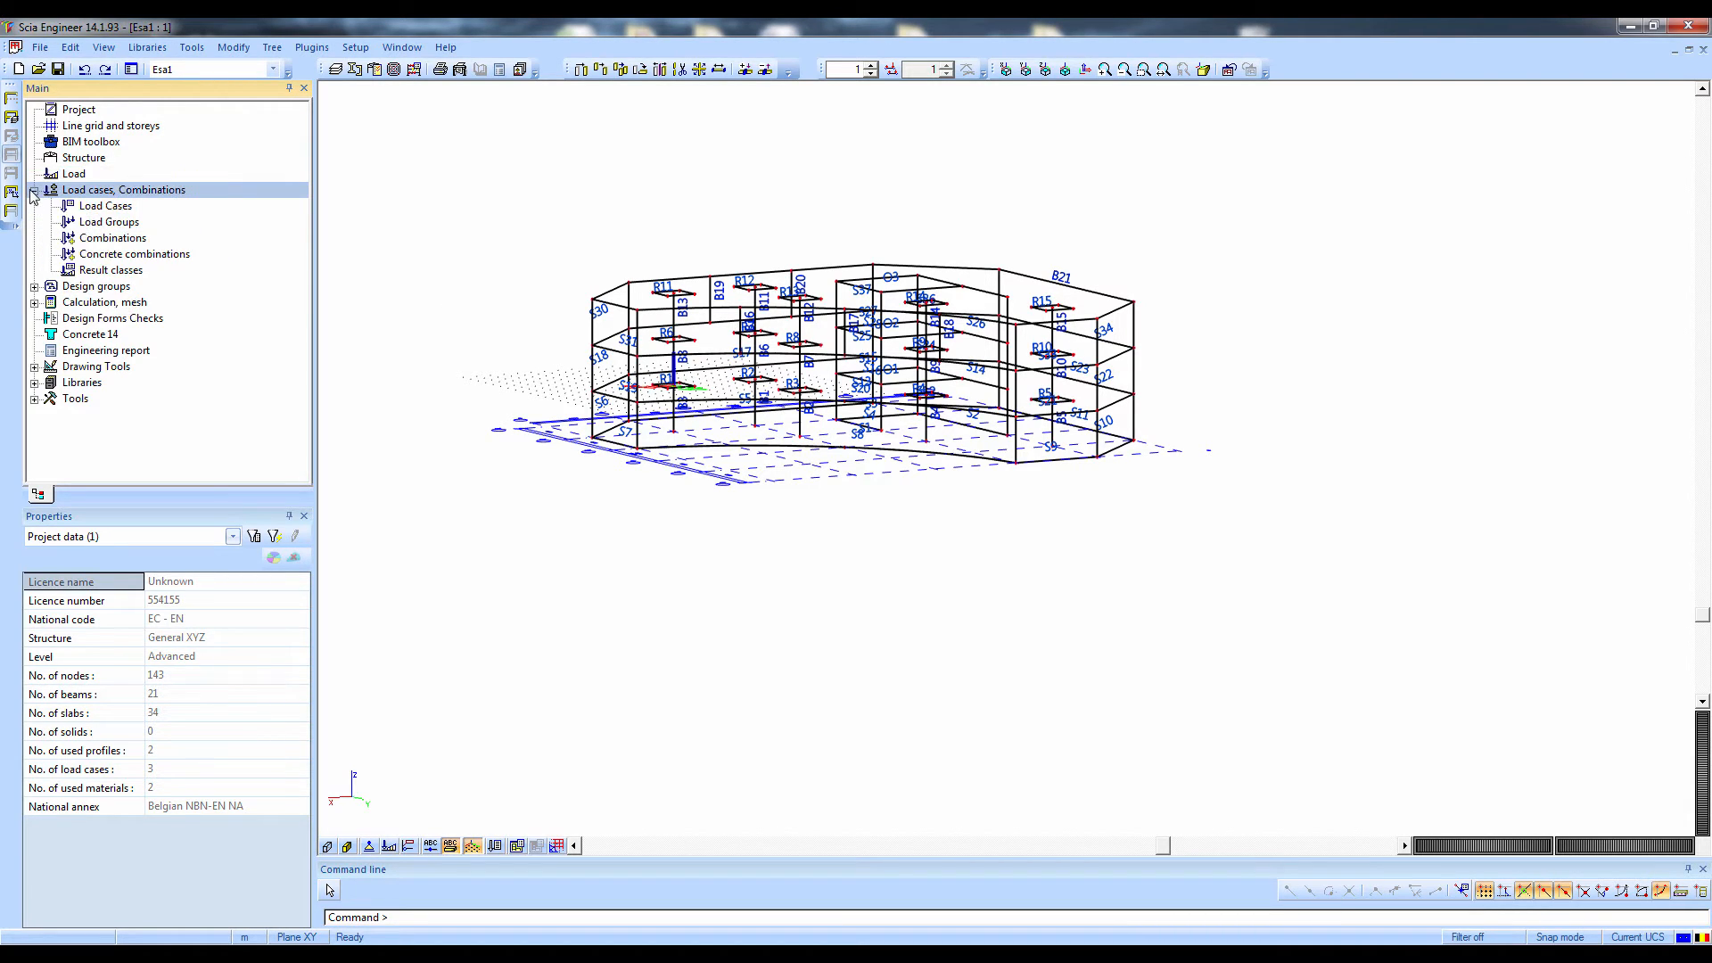
double_click(114, 238)
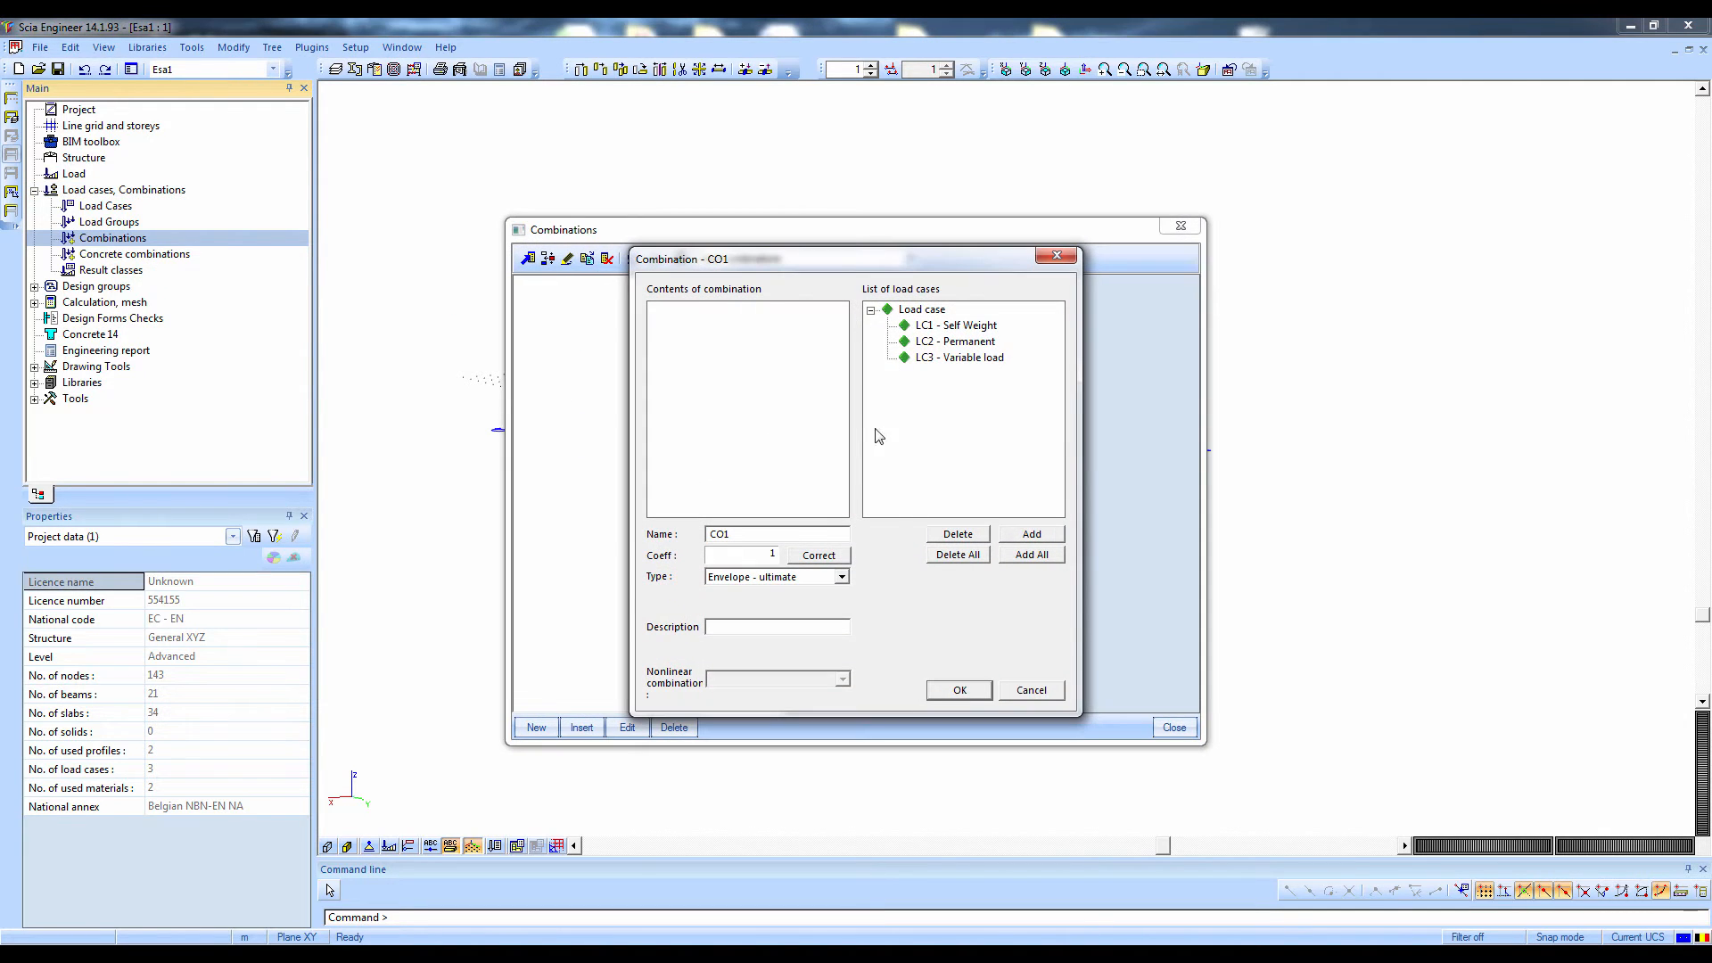
left_click(798, 578)
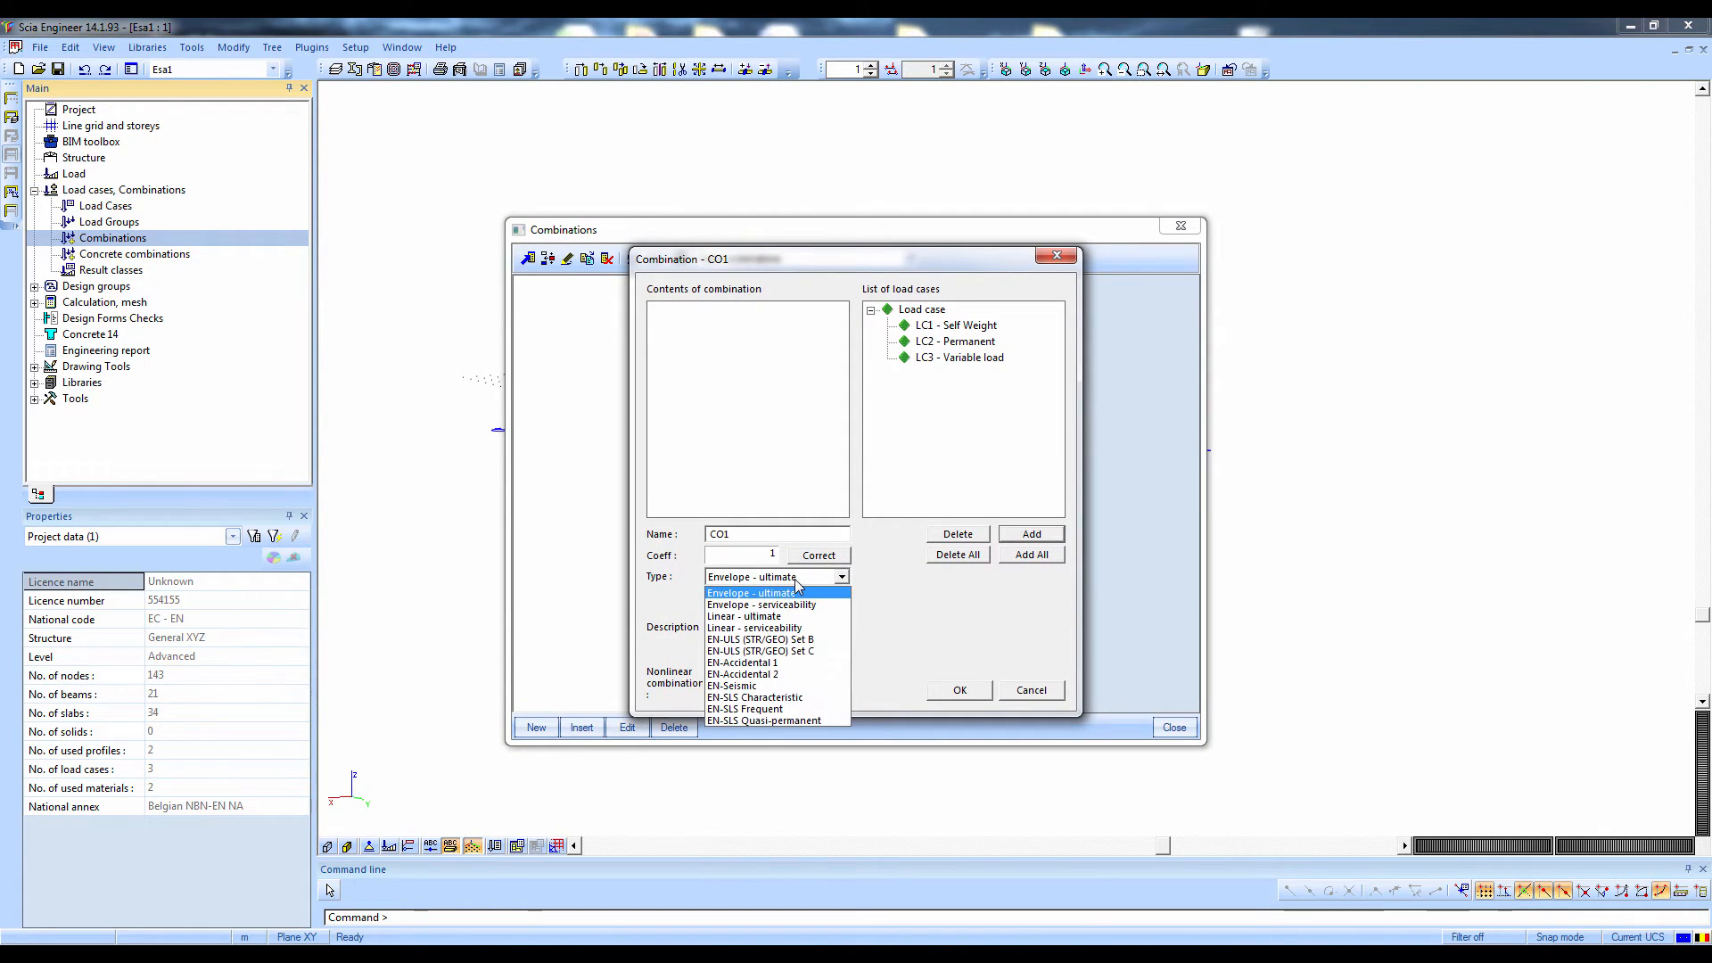
left_click(727, 642)
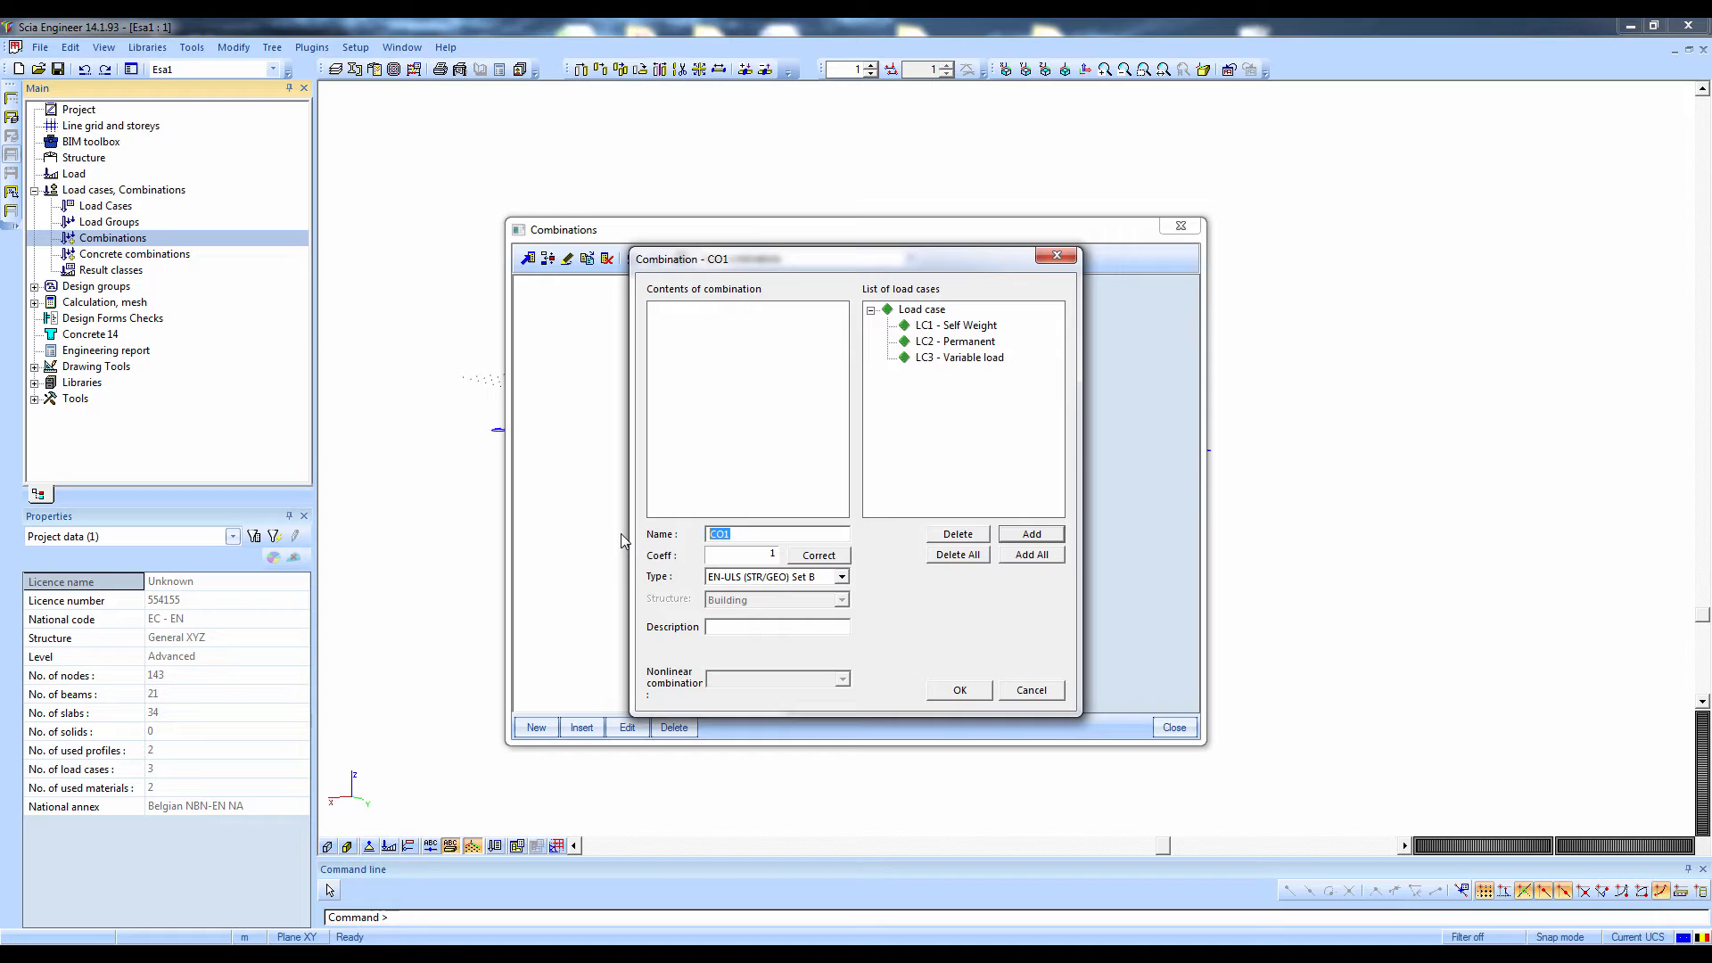
type("En")
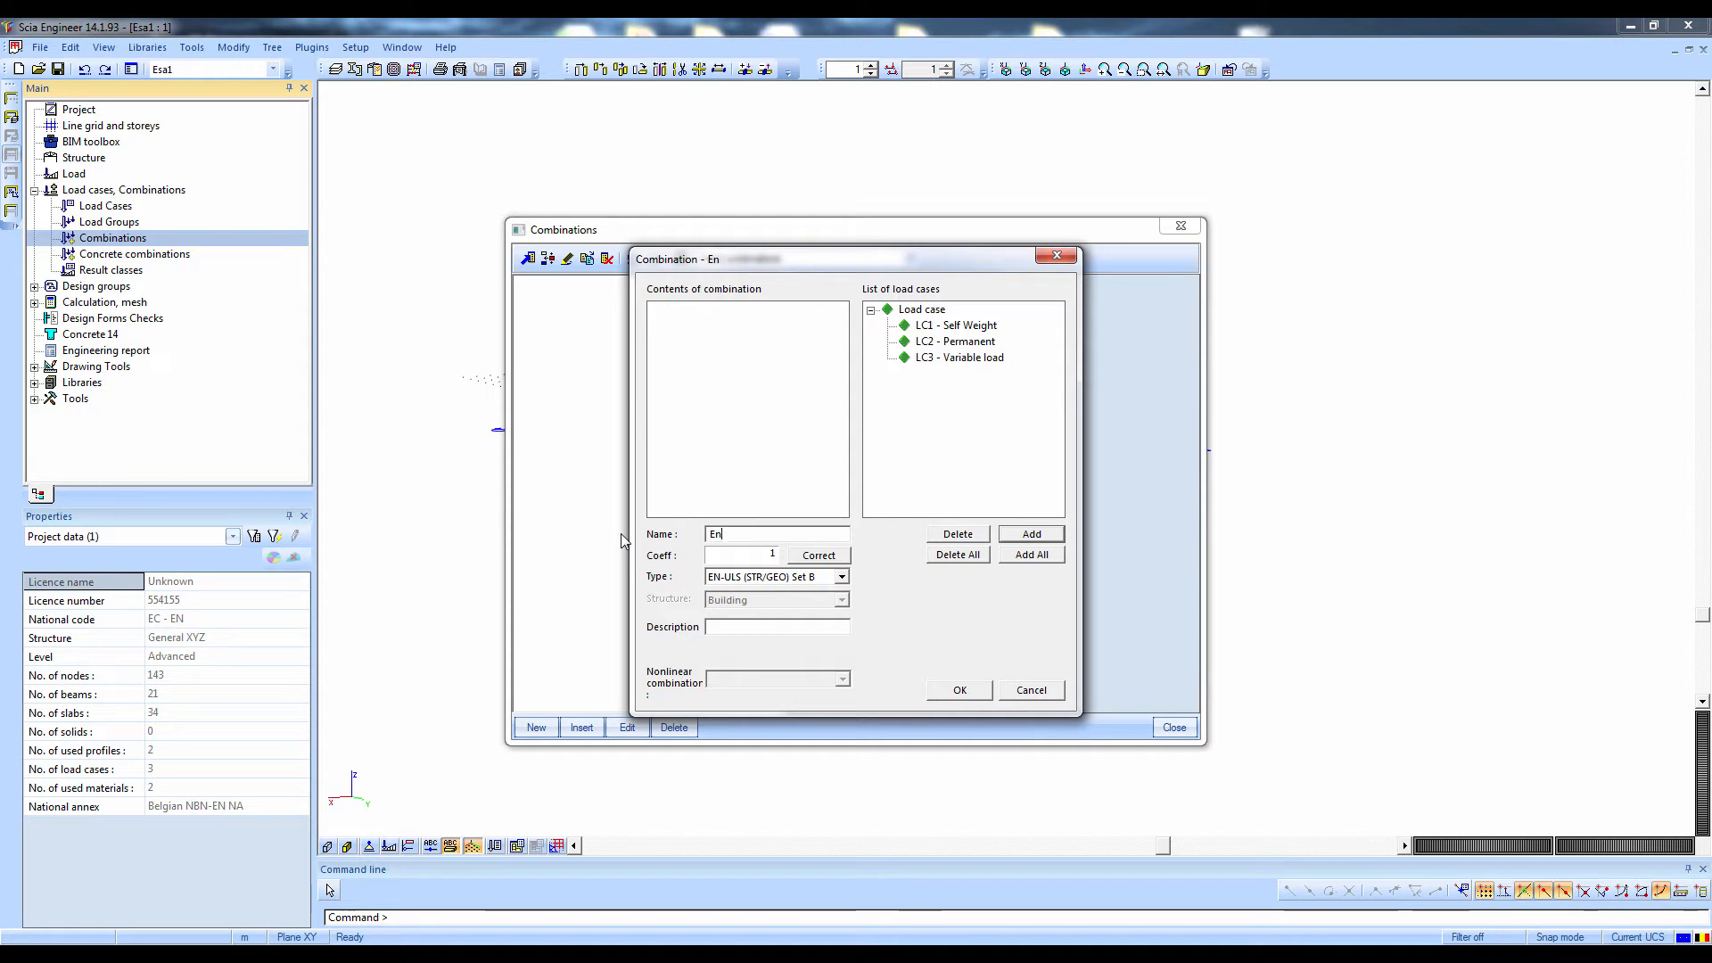
key("BackSpace")
type("N-ULS")
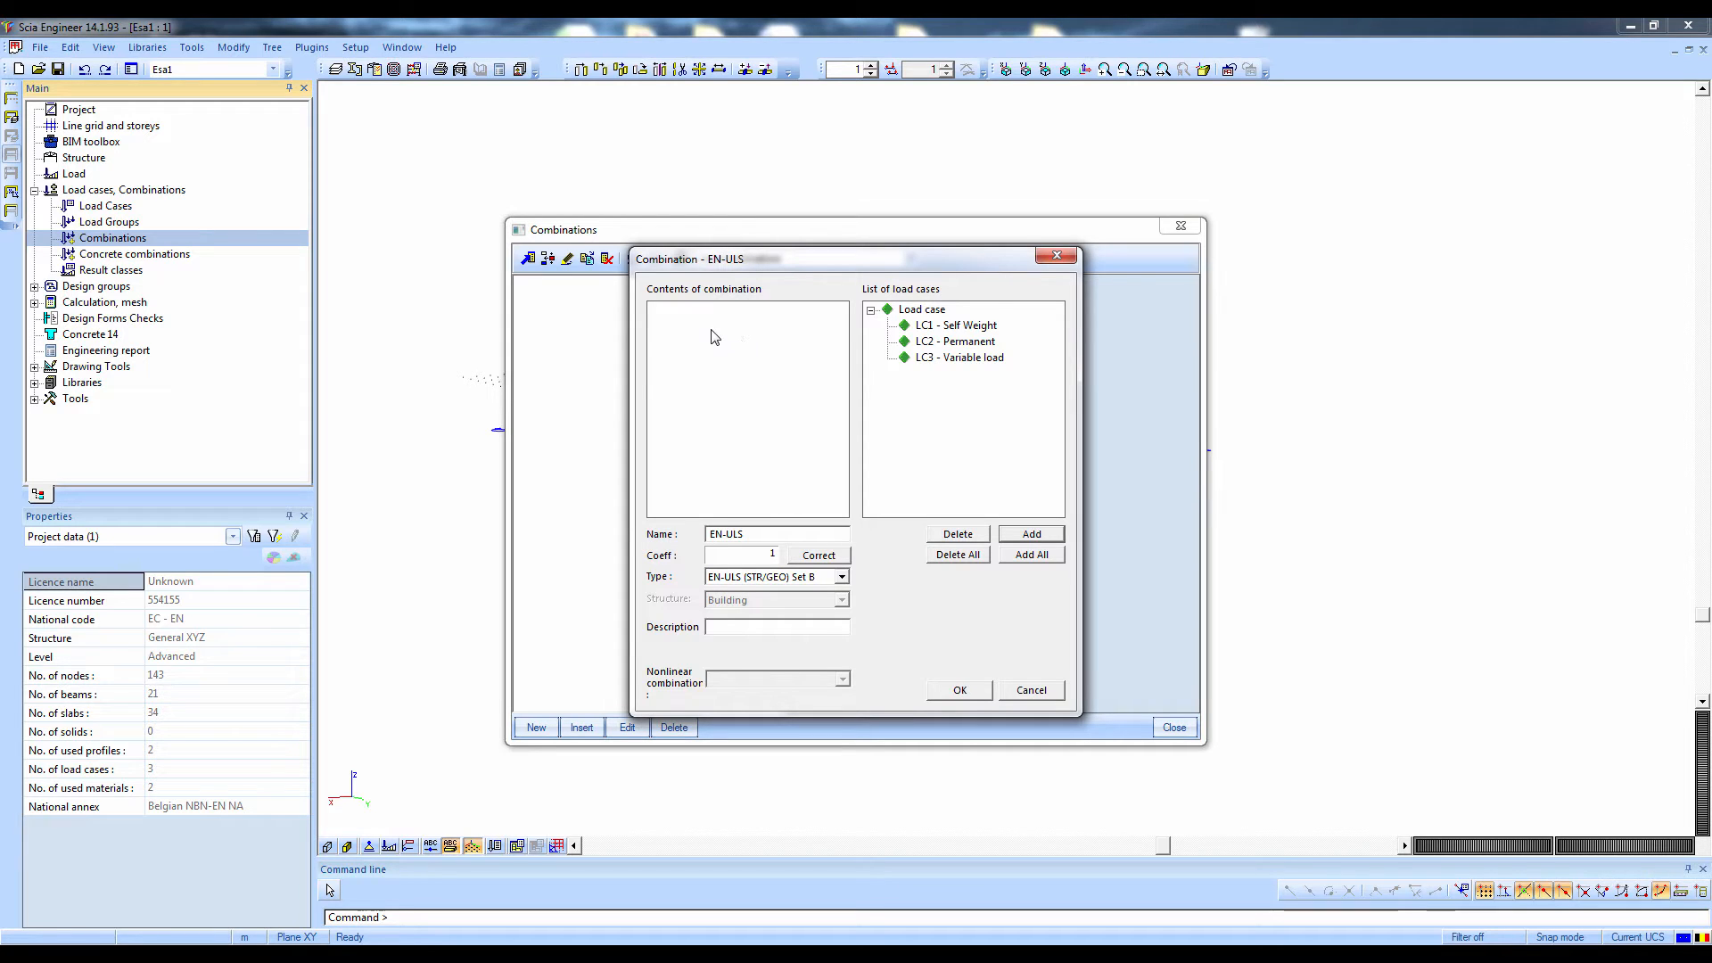
Add load cases LC1 Self Weight, LC2 Permanent and LC3 Variable load to the EN-ULS combination and accept it
key("ctrl")
key("ctrl")
key("ctrl")
left_click_drag(998, 393, 938, 354)
left_click(1052, 534)
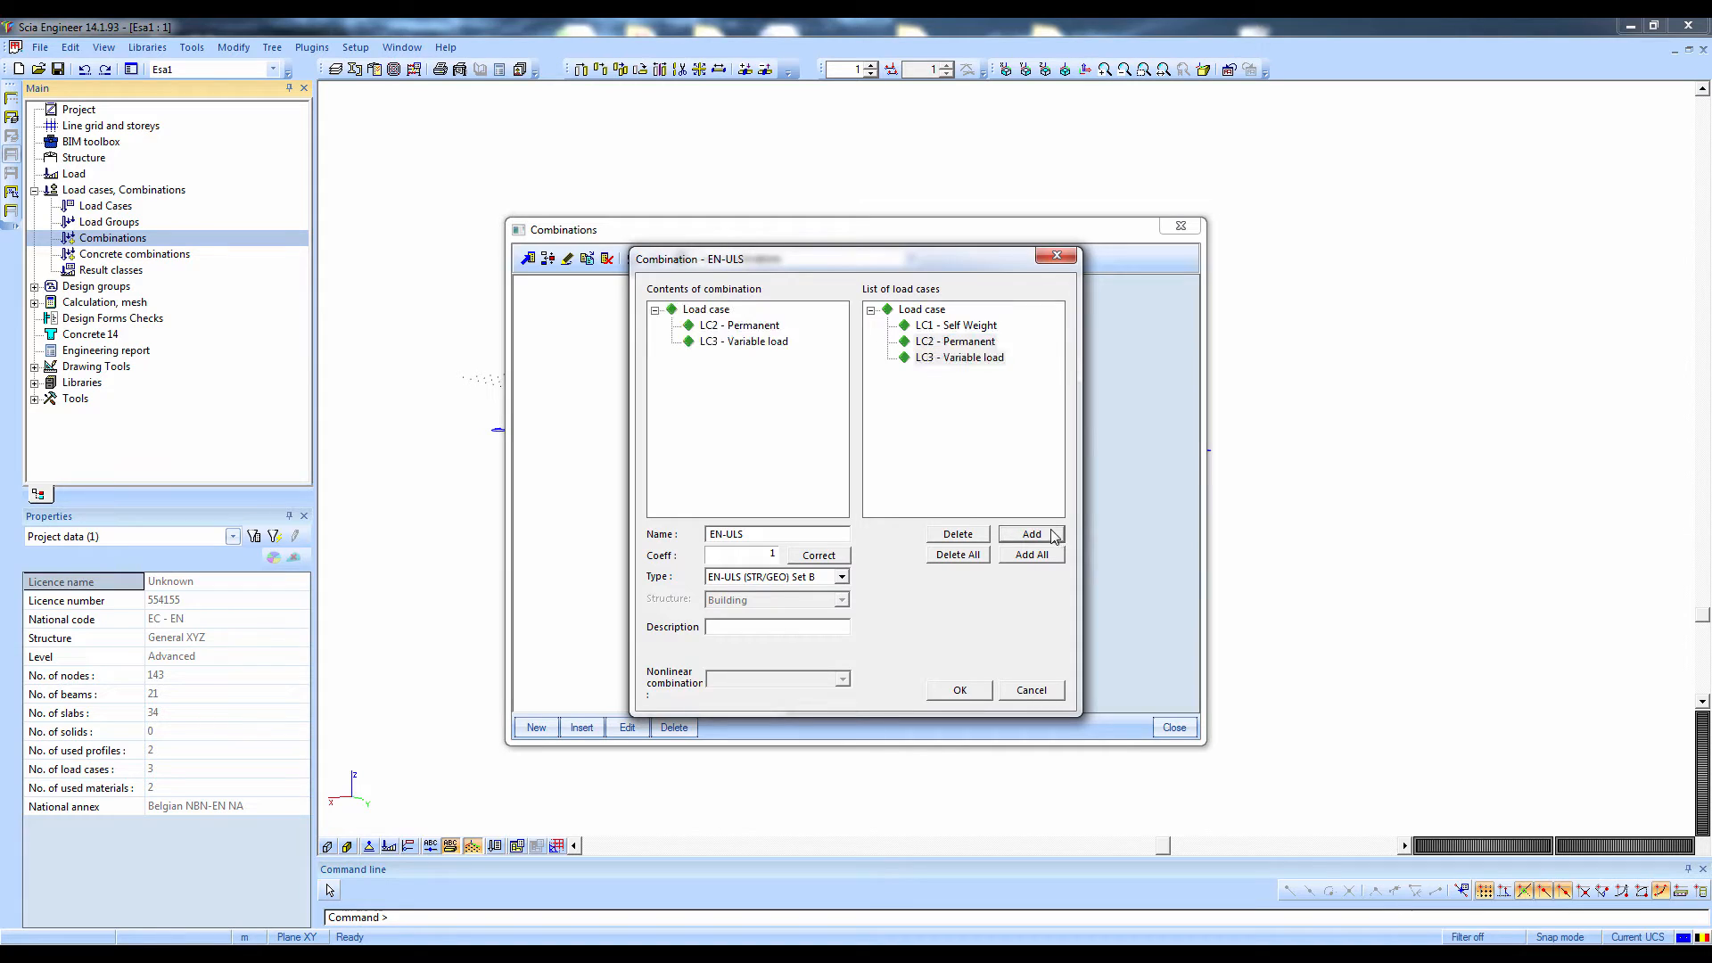
left_click(1041, 556)
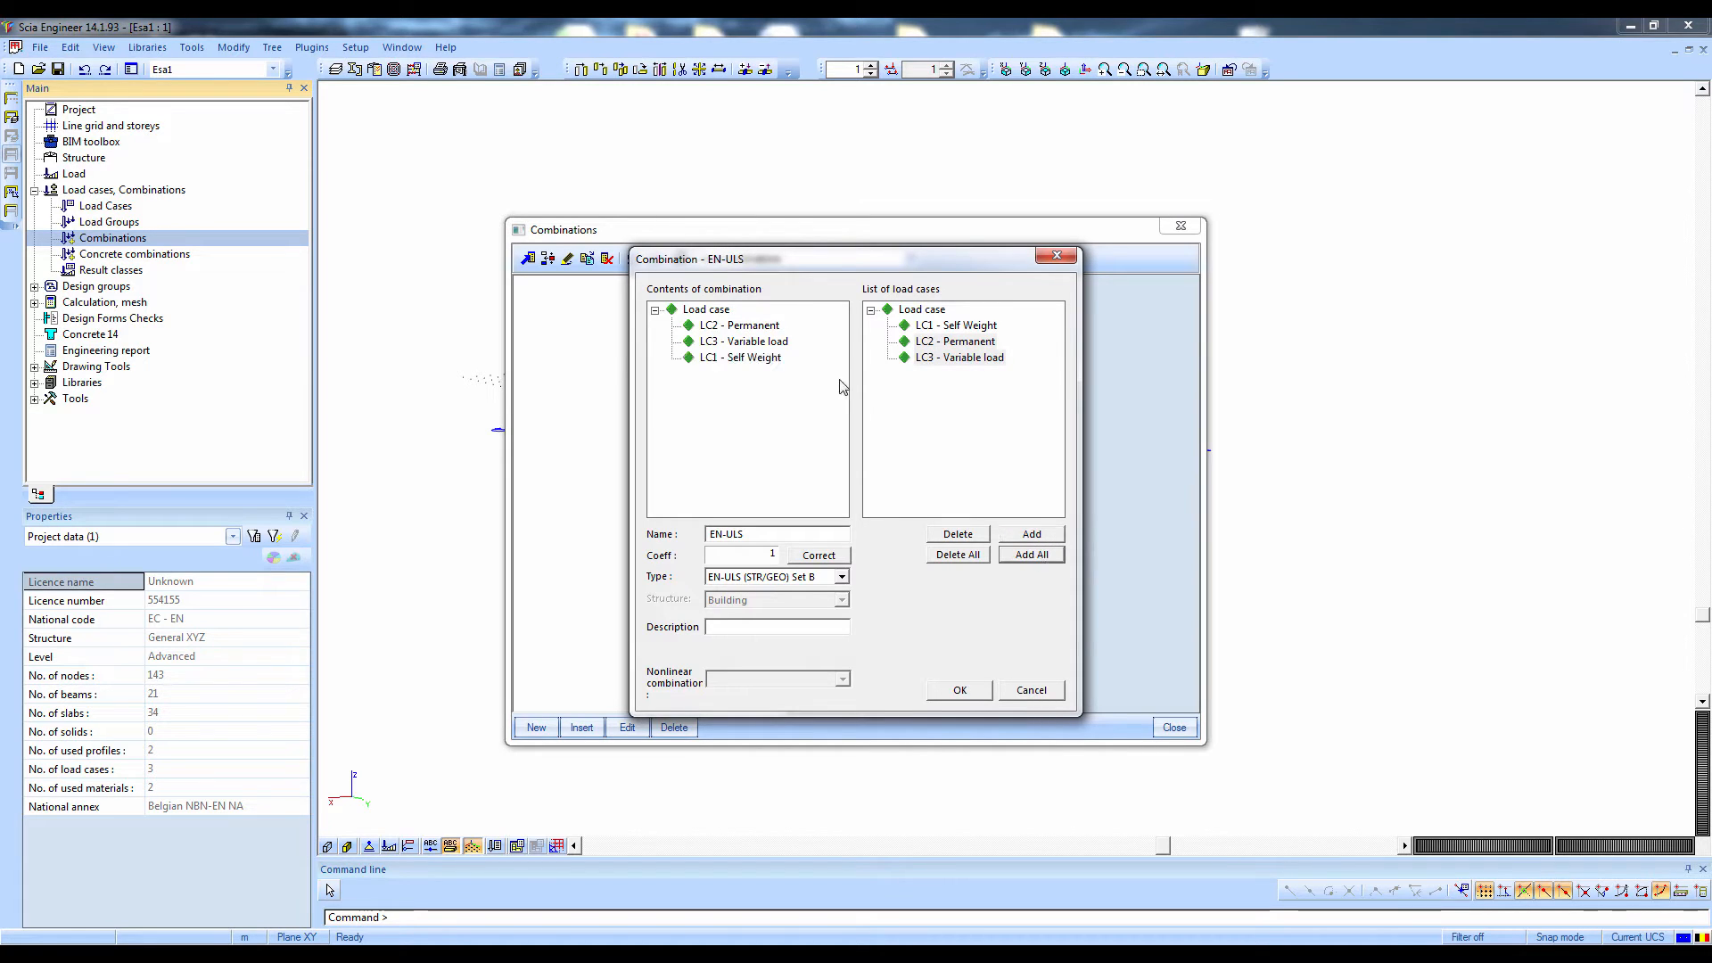
left_click_drag(764, 394, 651, 283)
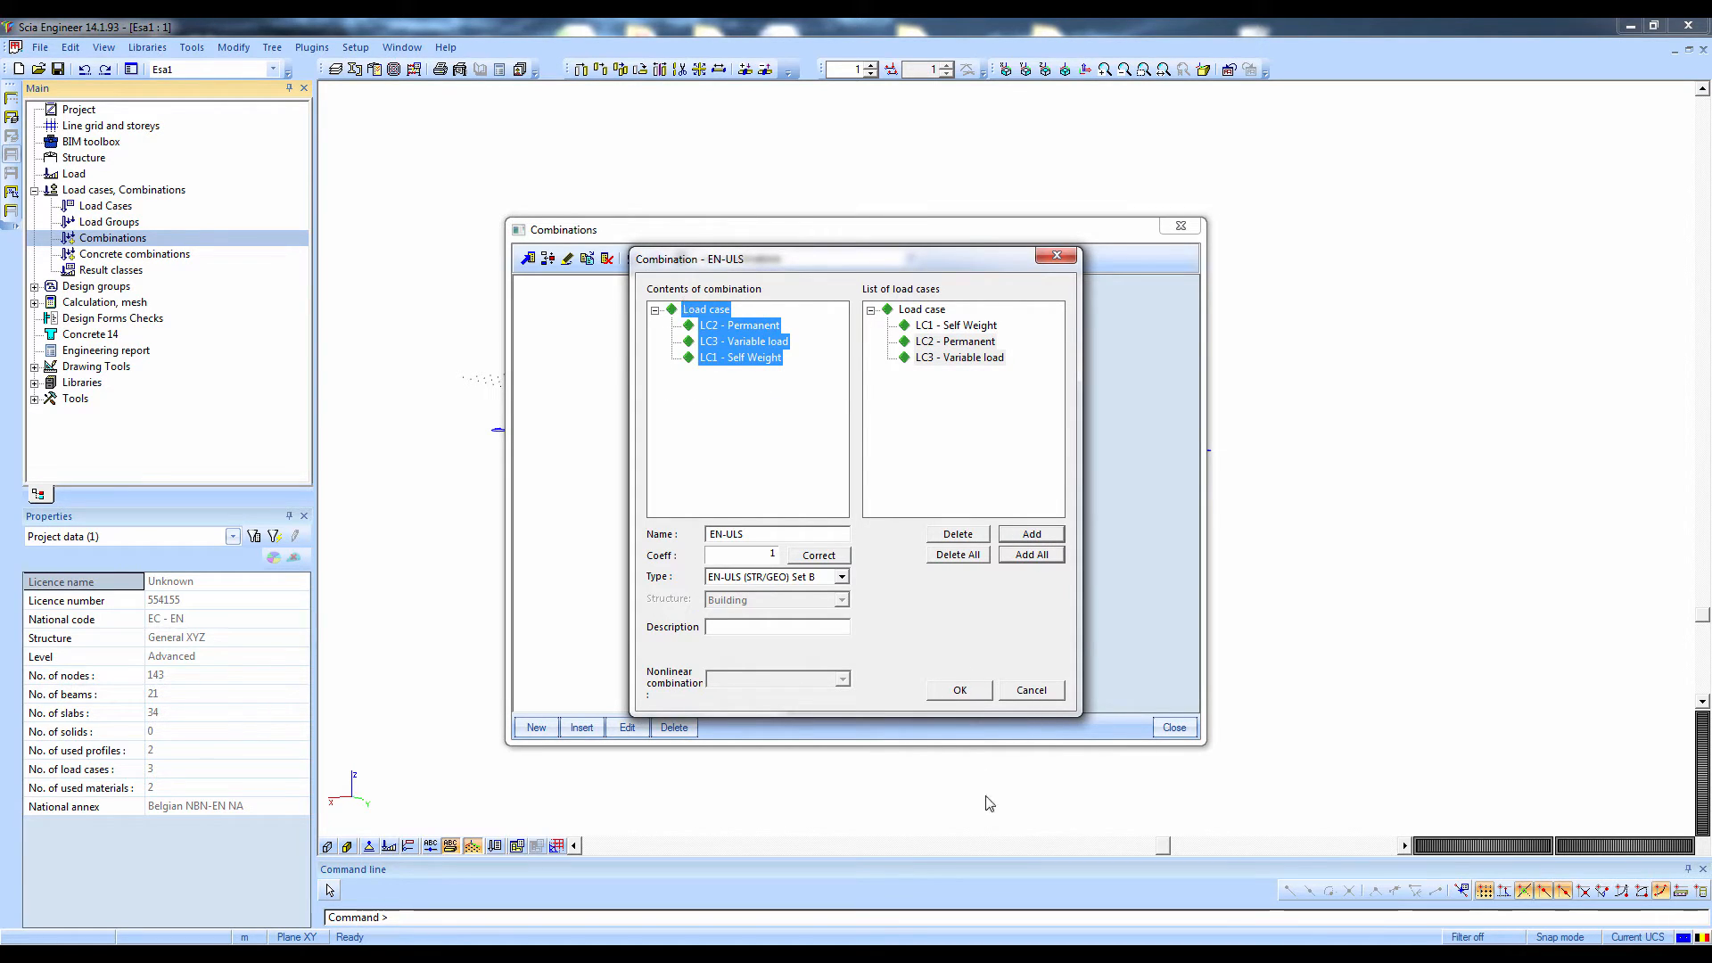
left_click(960, 692)
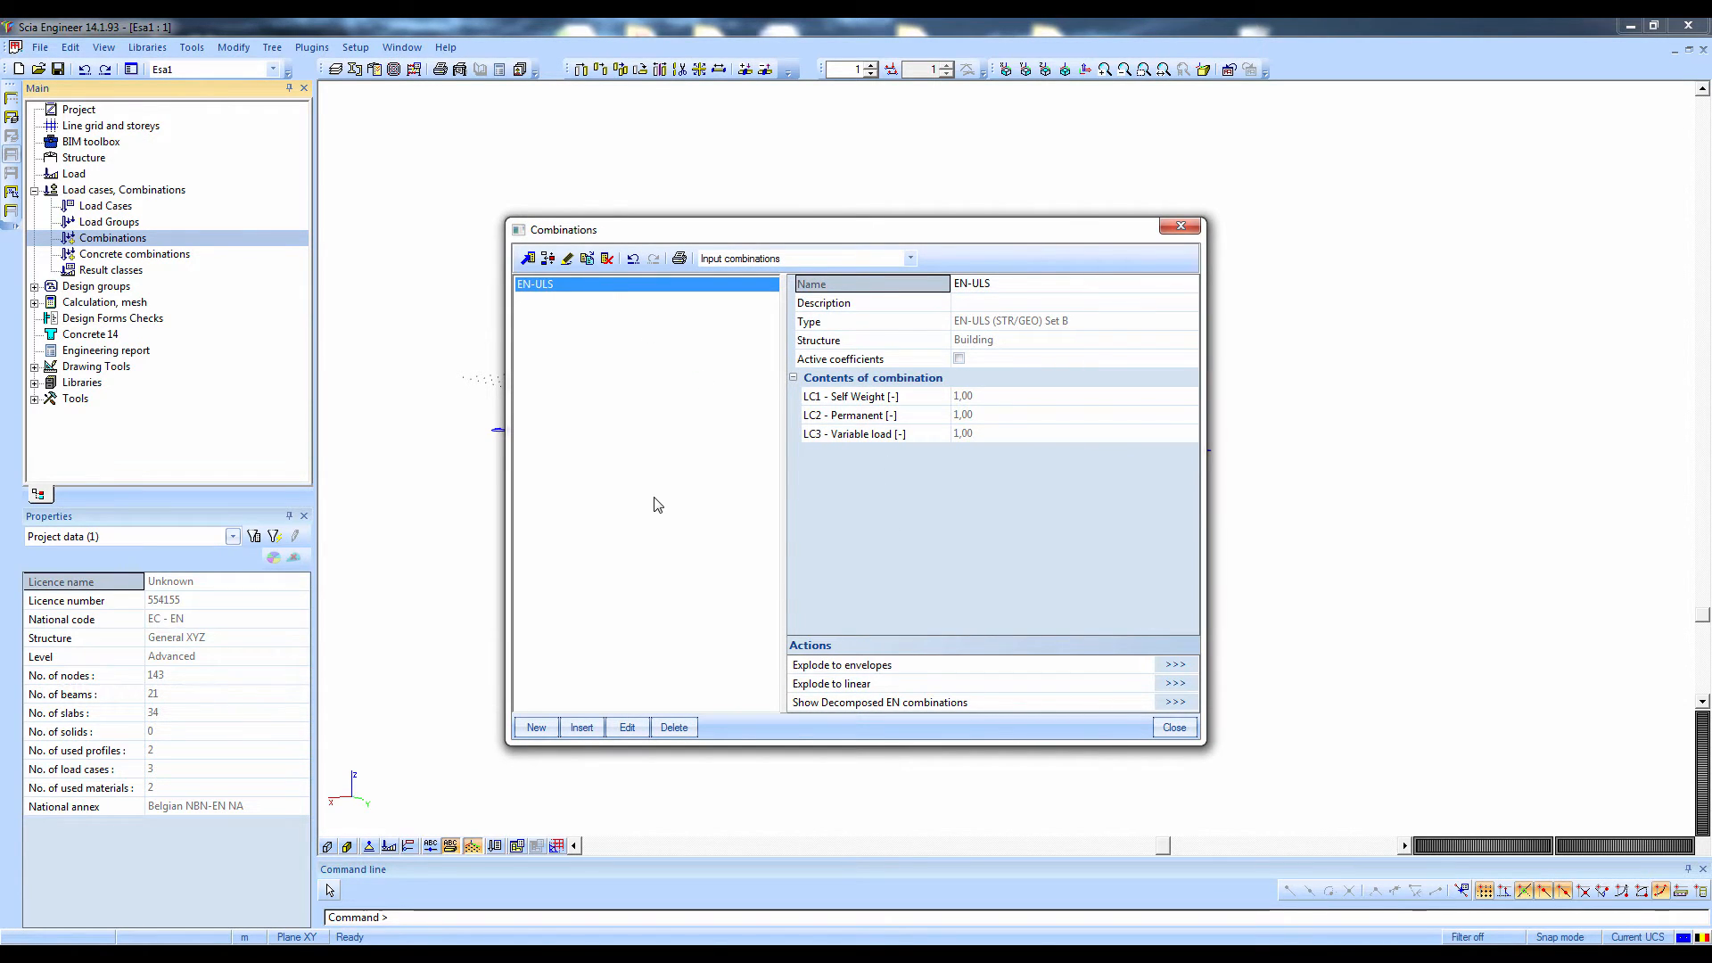
Explode the EN-ULS combination into linear combinations and review the load case factors of each one
left_click(1019, 433)
left_click(1017, 415)
left_click(1016, 397)
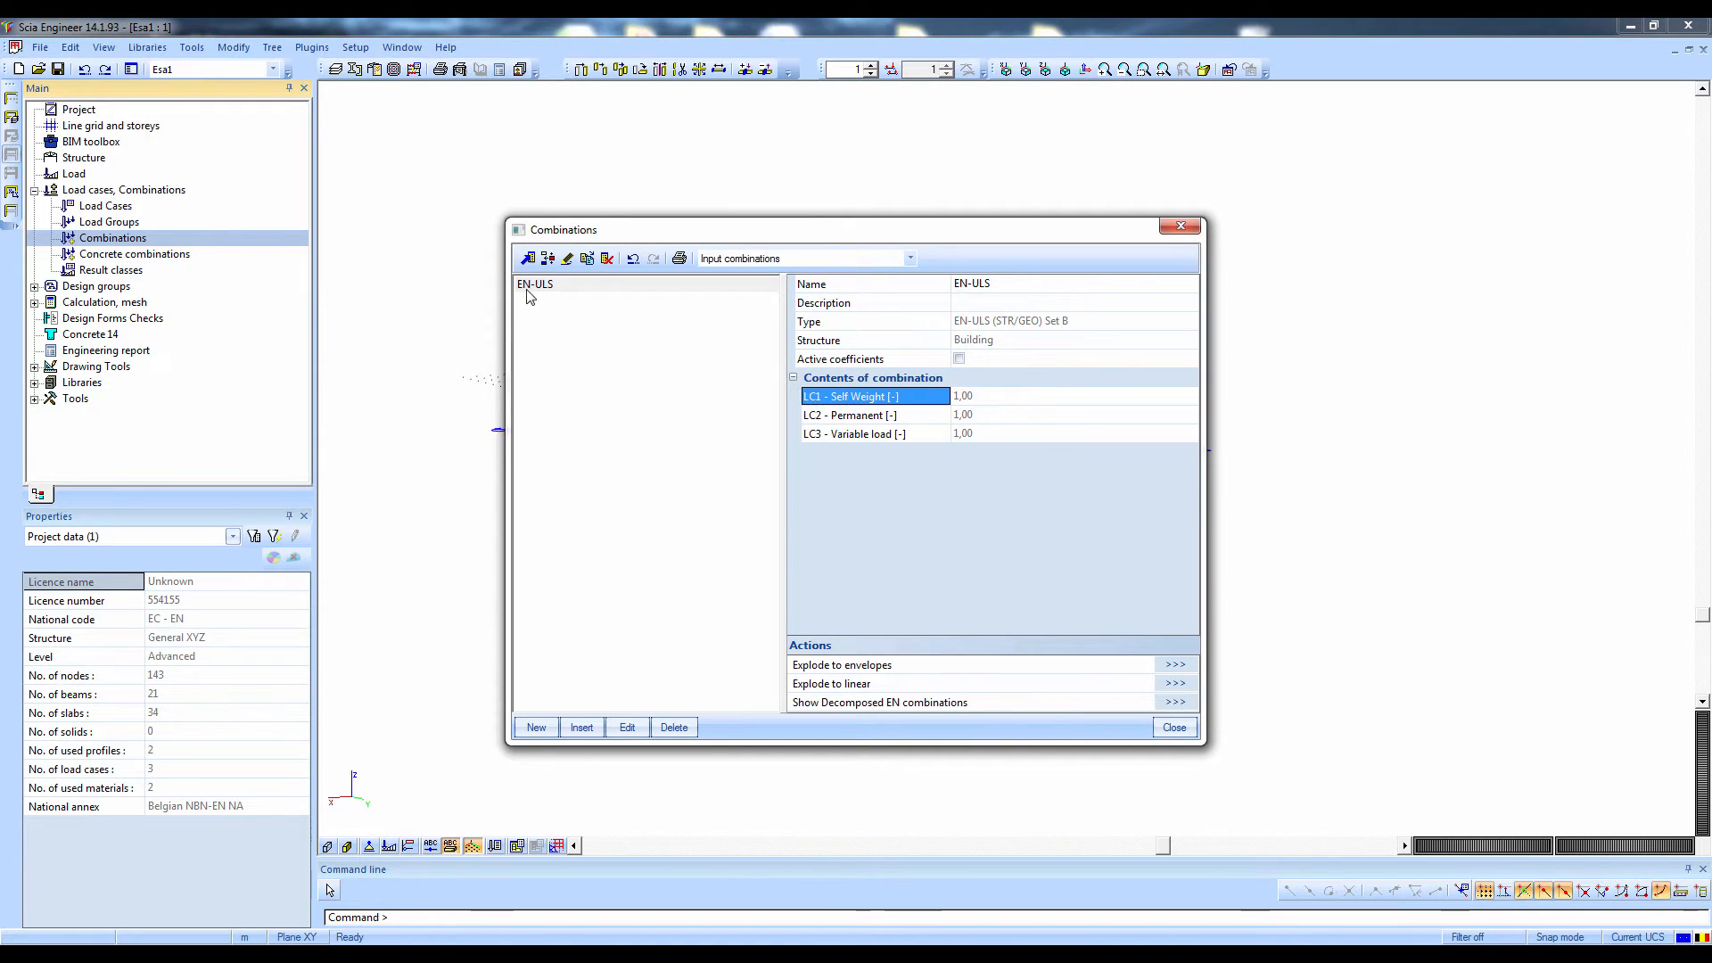
left_click(535, 285)
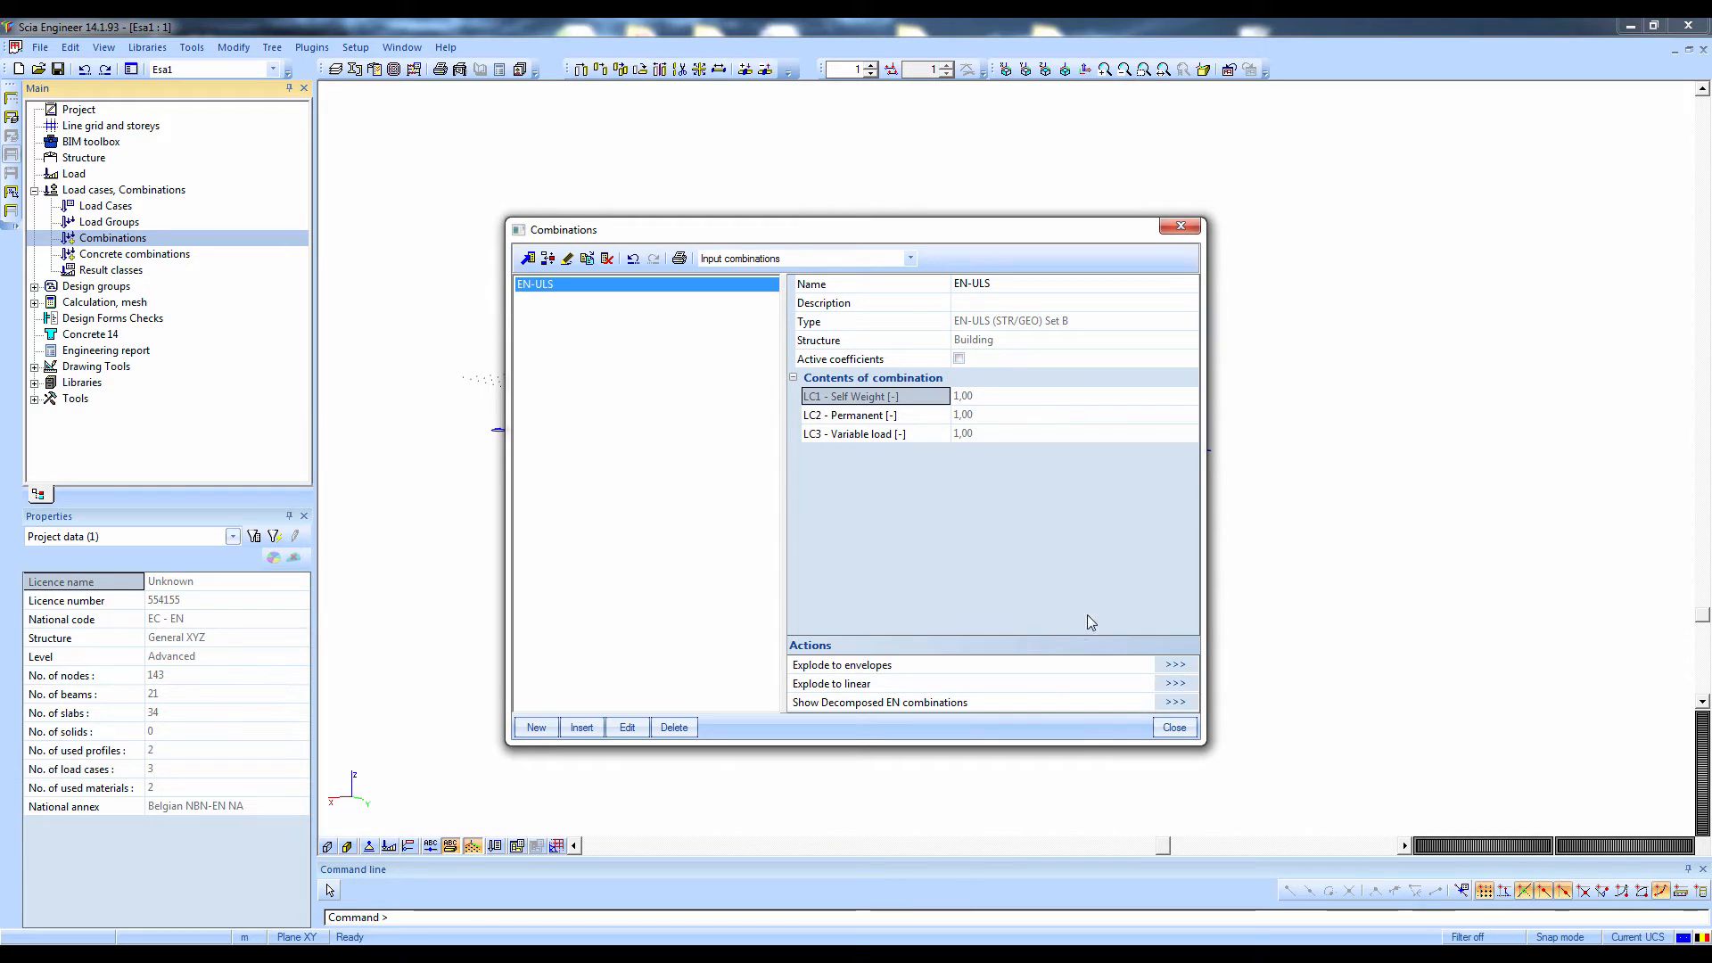
left_click(1186, 684)
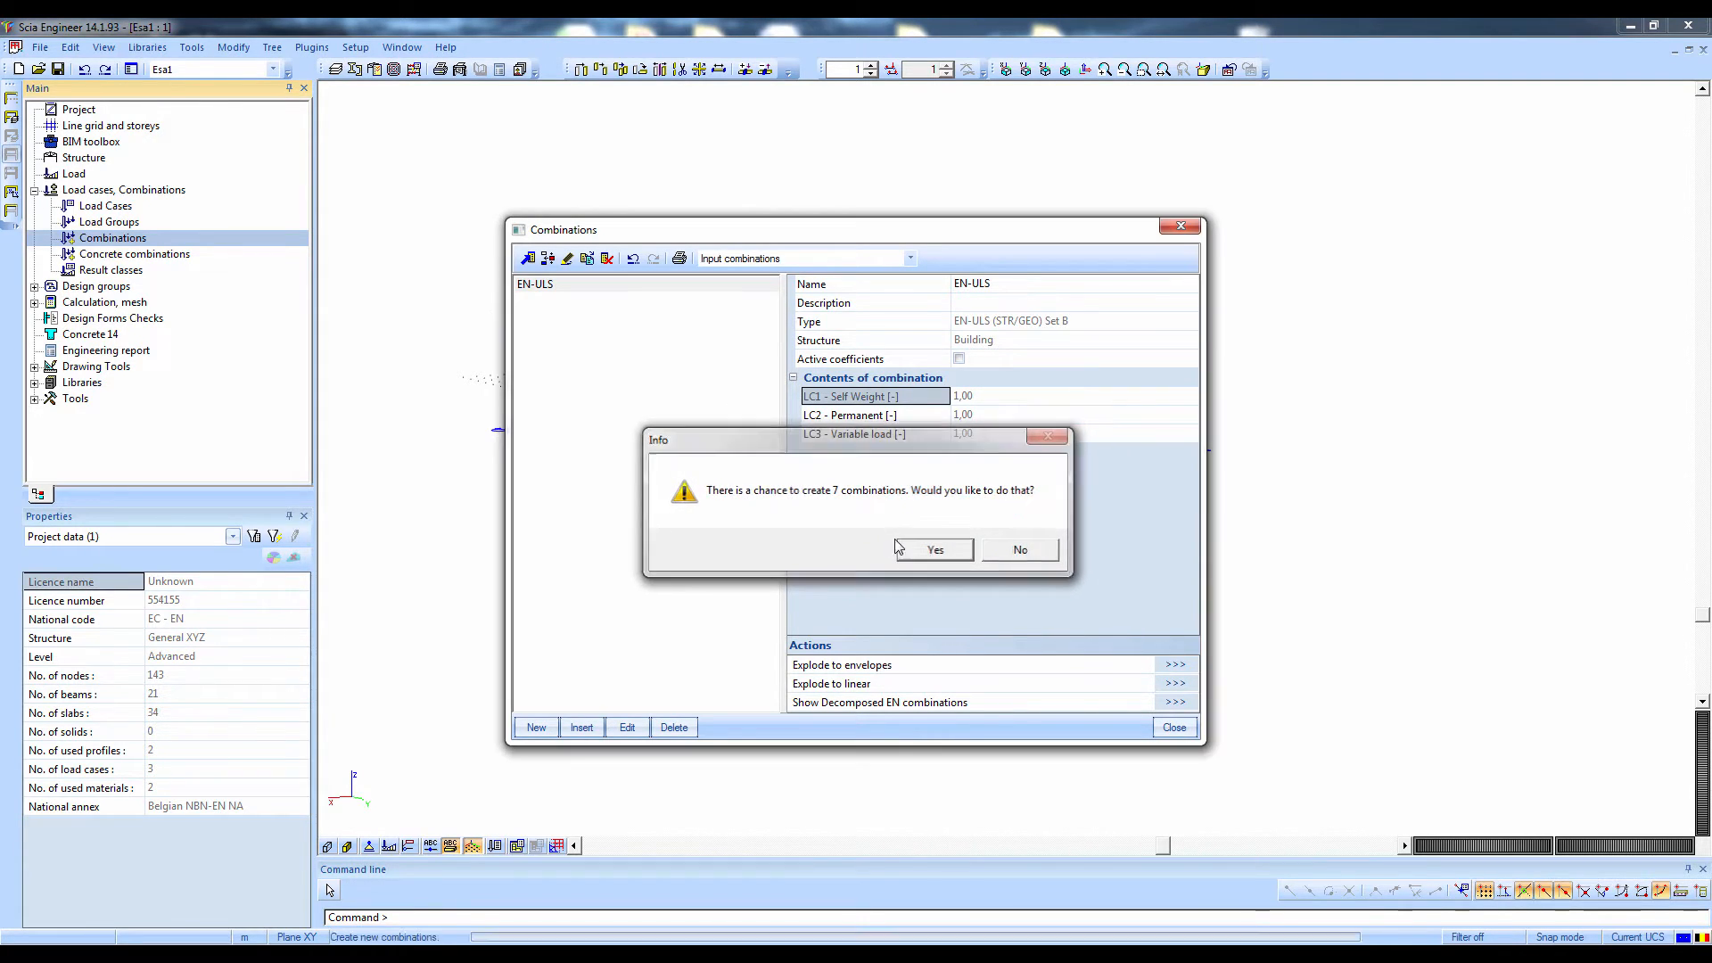
left_click(920, 554)
left_click(535, 299)
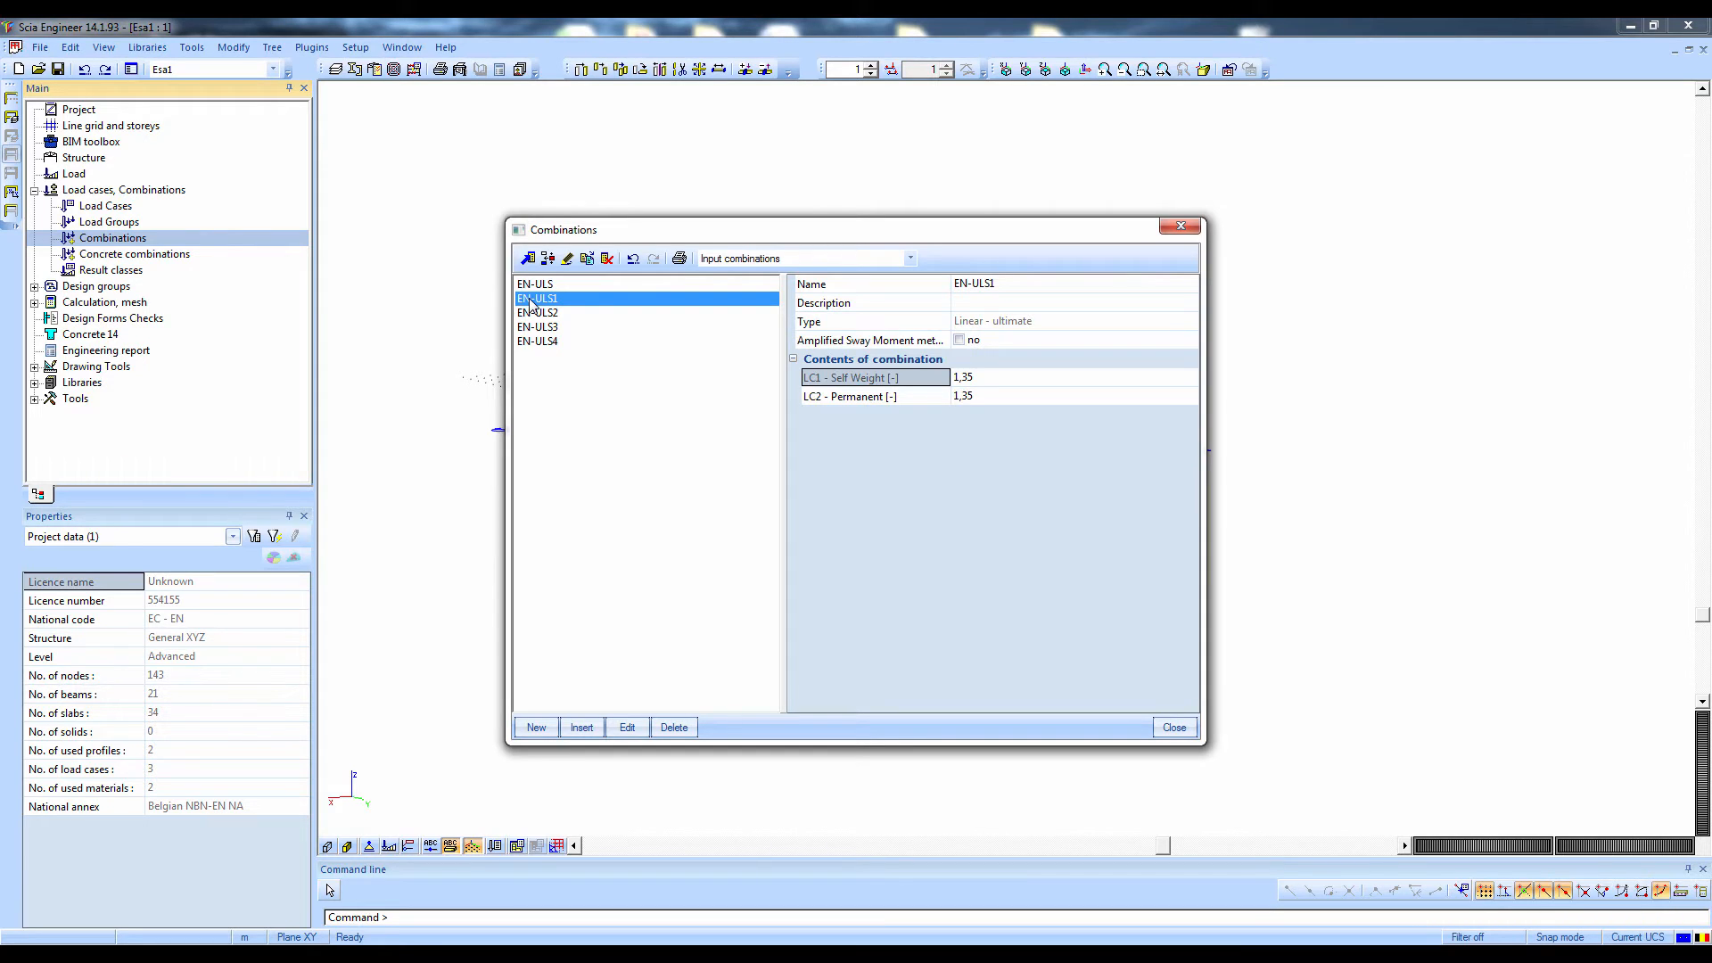
key("Down")
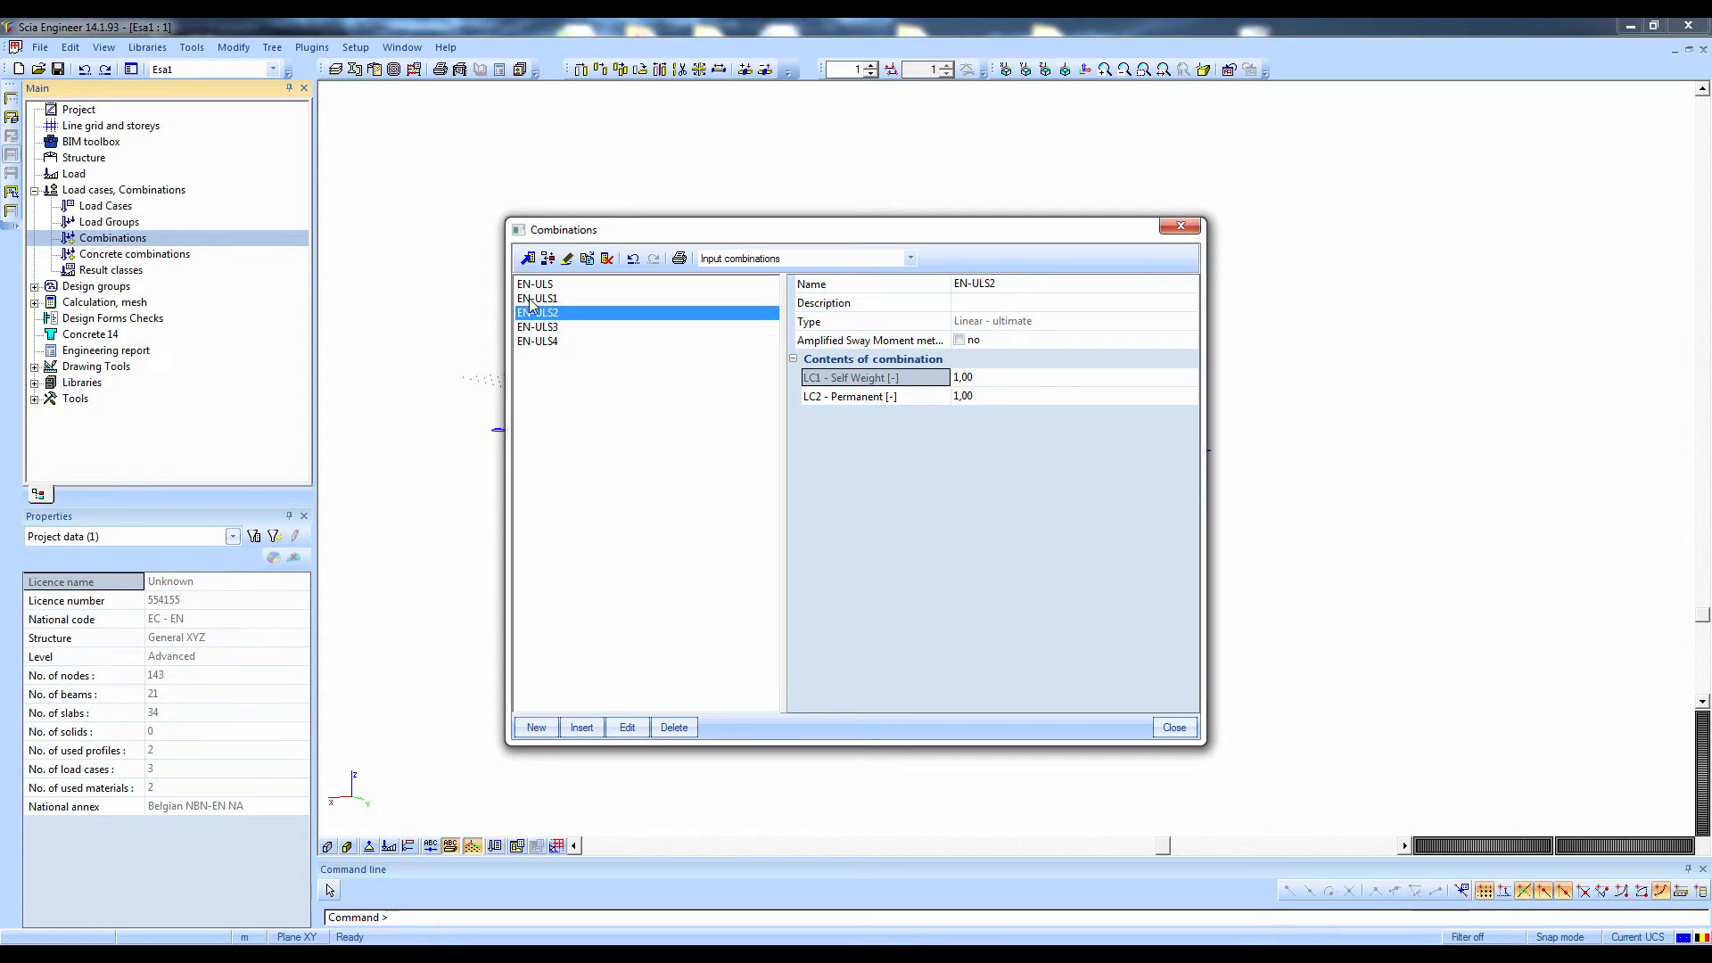
key("Down")
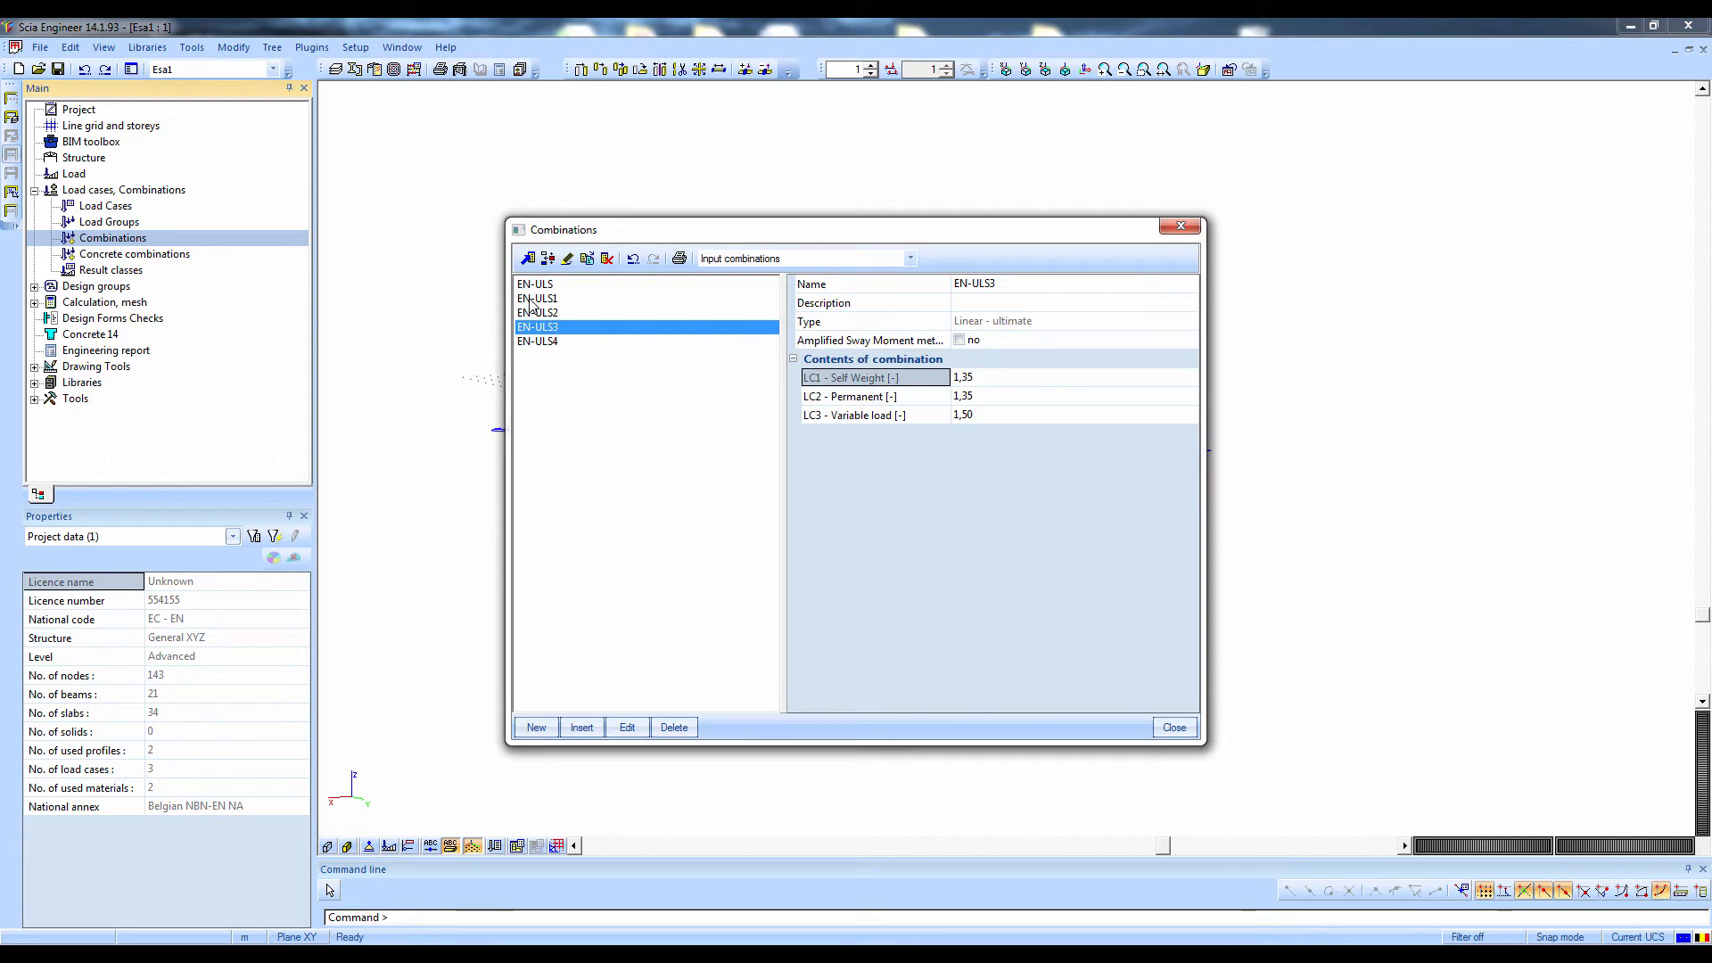
key("Down")
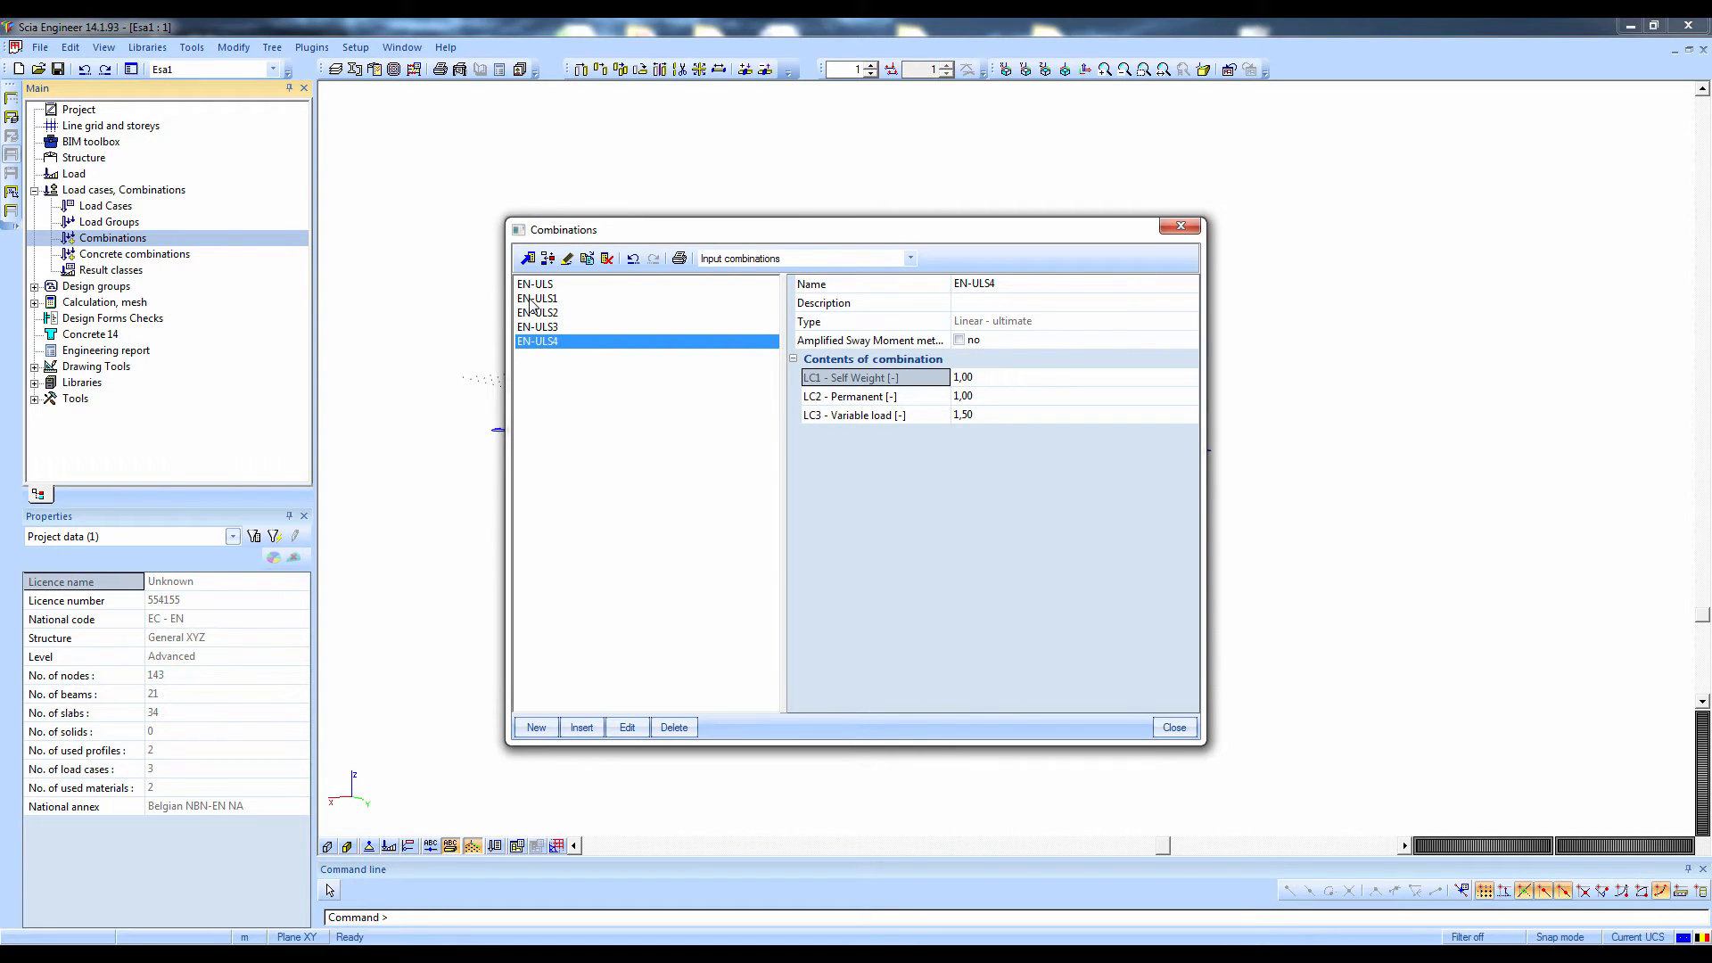
Delete the exploded linear combinations EN-ULS1 to EN-ULS4, keeping only EN-ULS
left_click(575, 401)
left_click_drag(576, 400, 539, 306)
key("Delete")
key("Return")
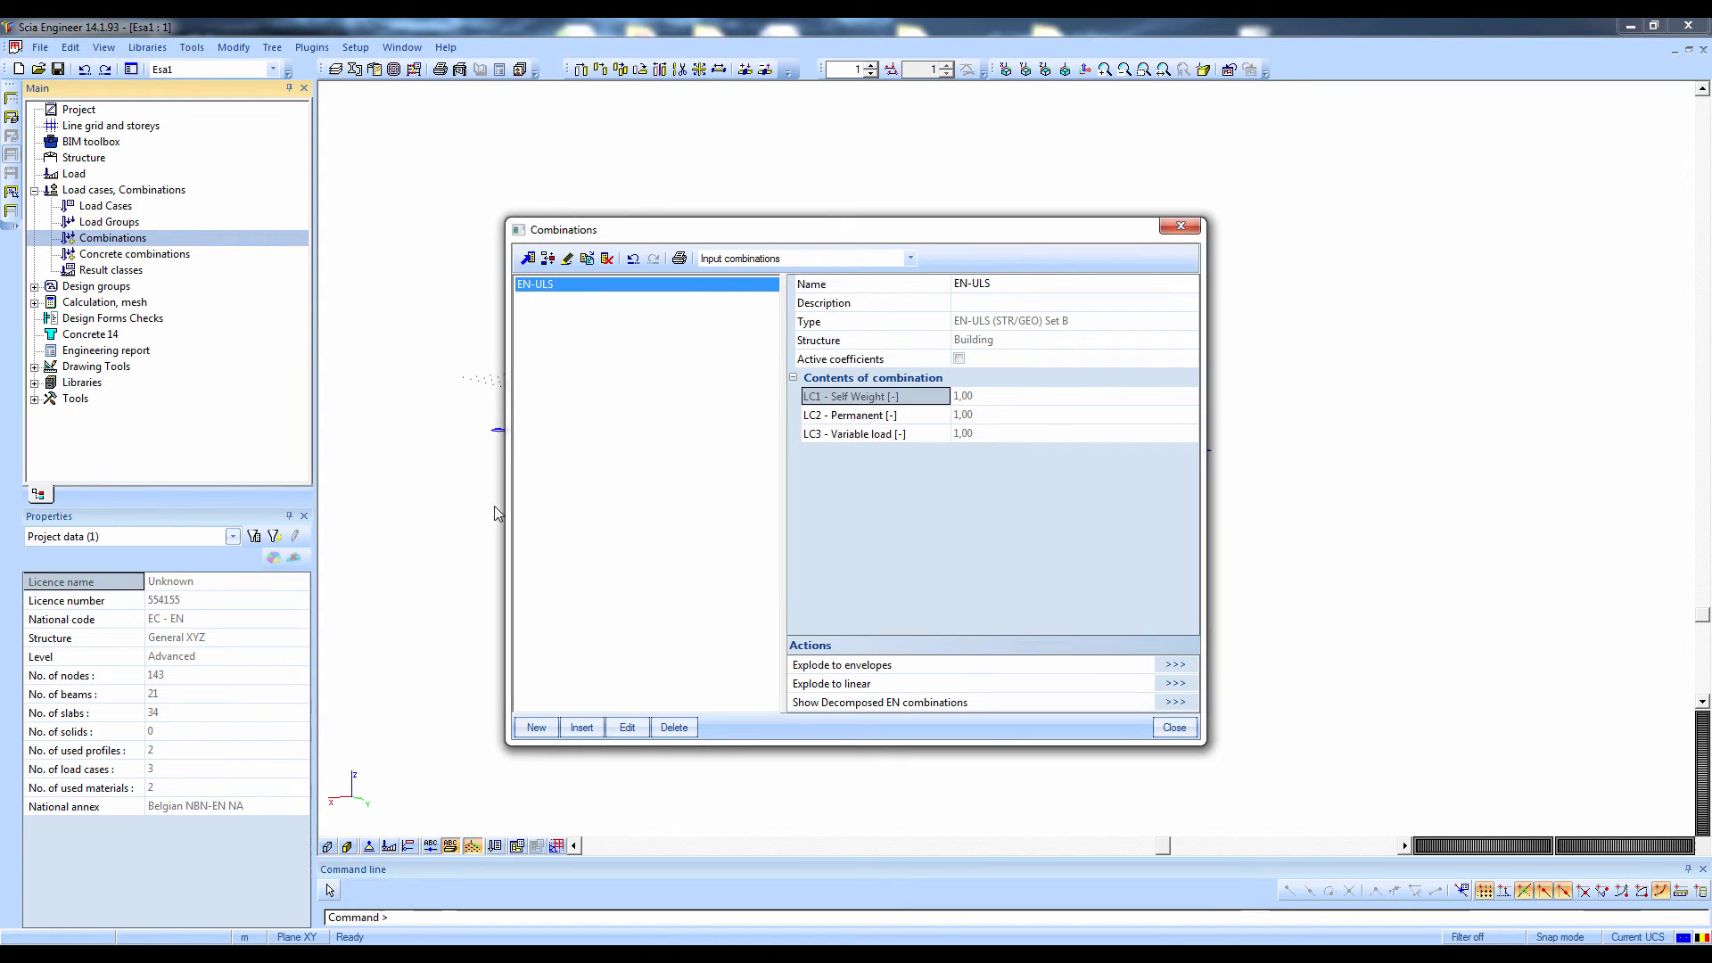
Create a second combination named EN-ULS QP of type EN-SLS Quasi-permanent with all three load cases
left_click(536, 727)
left_click(841, 576)
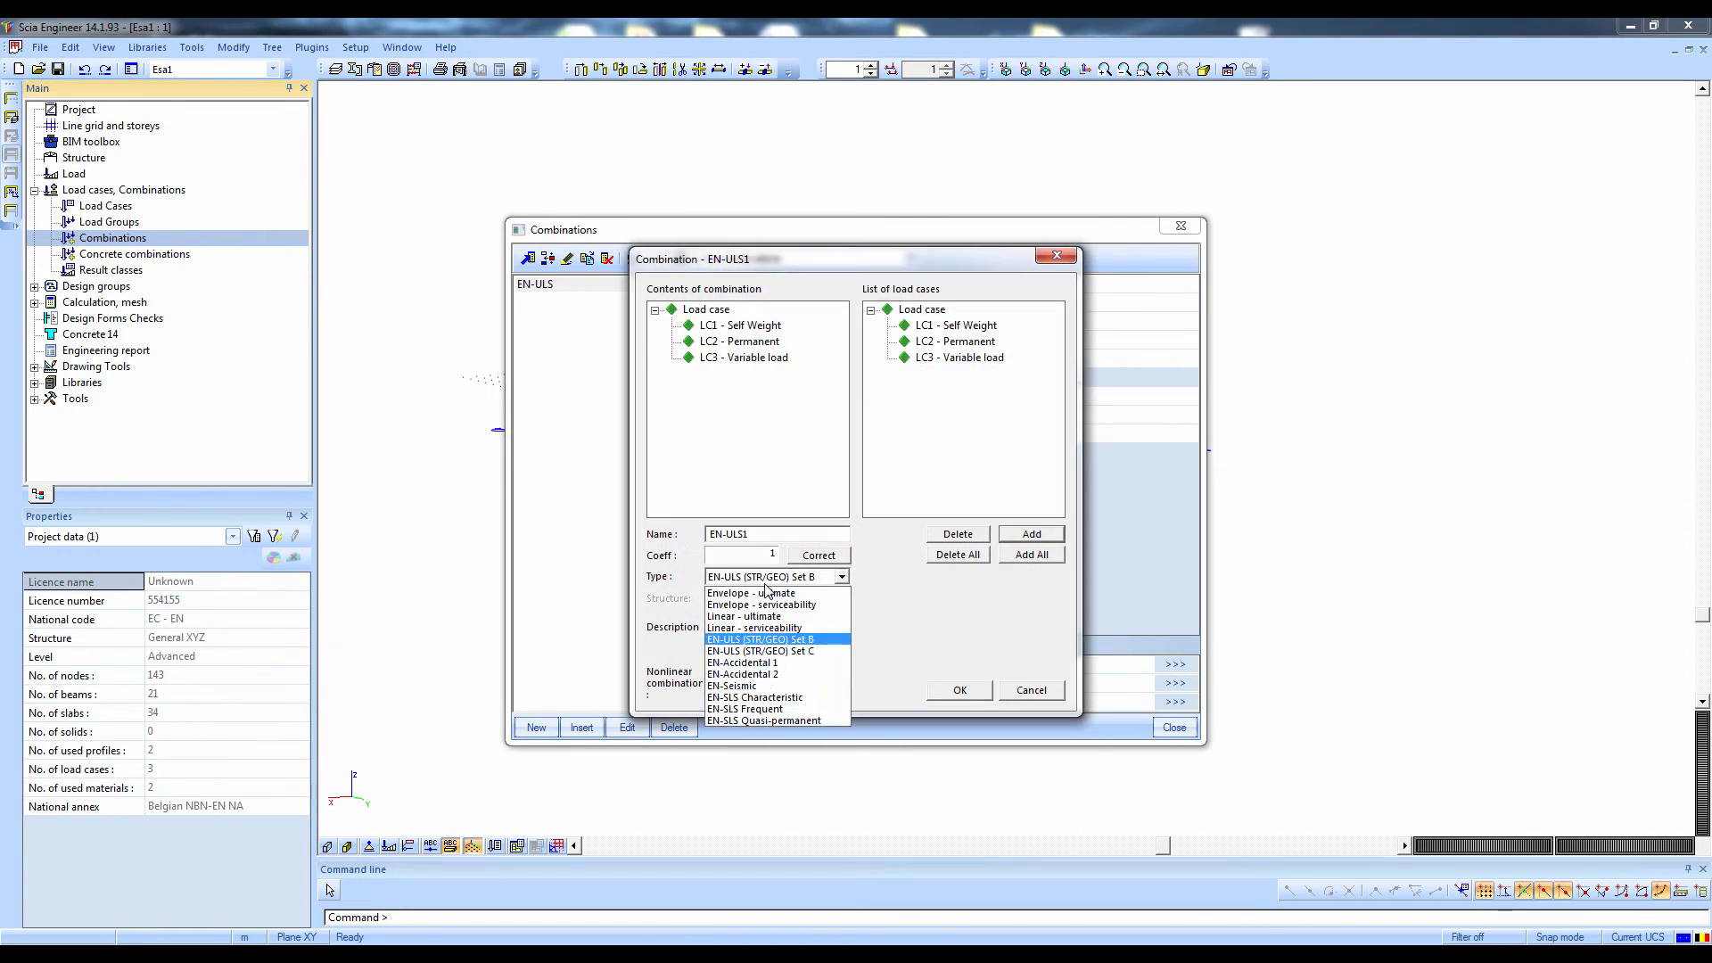
left_click(749, 721)
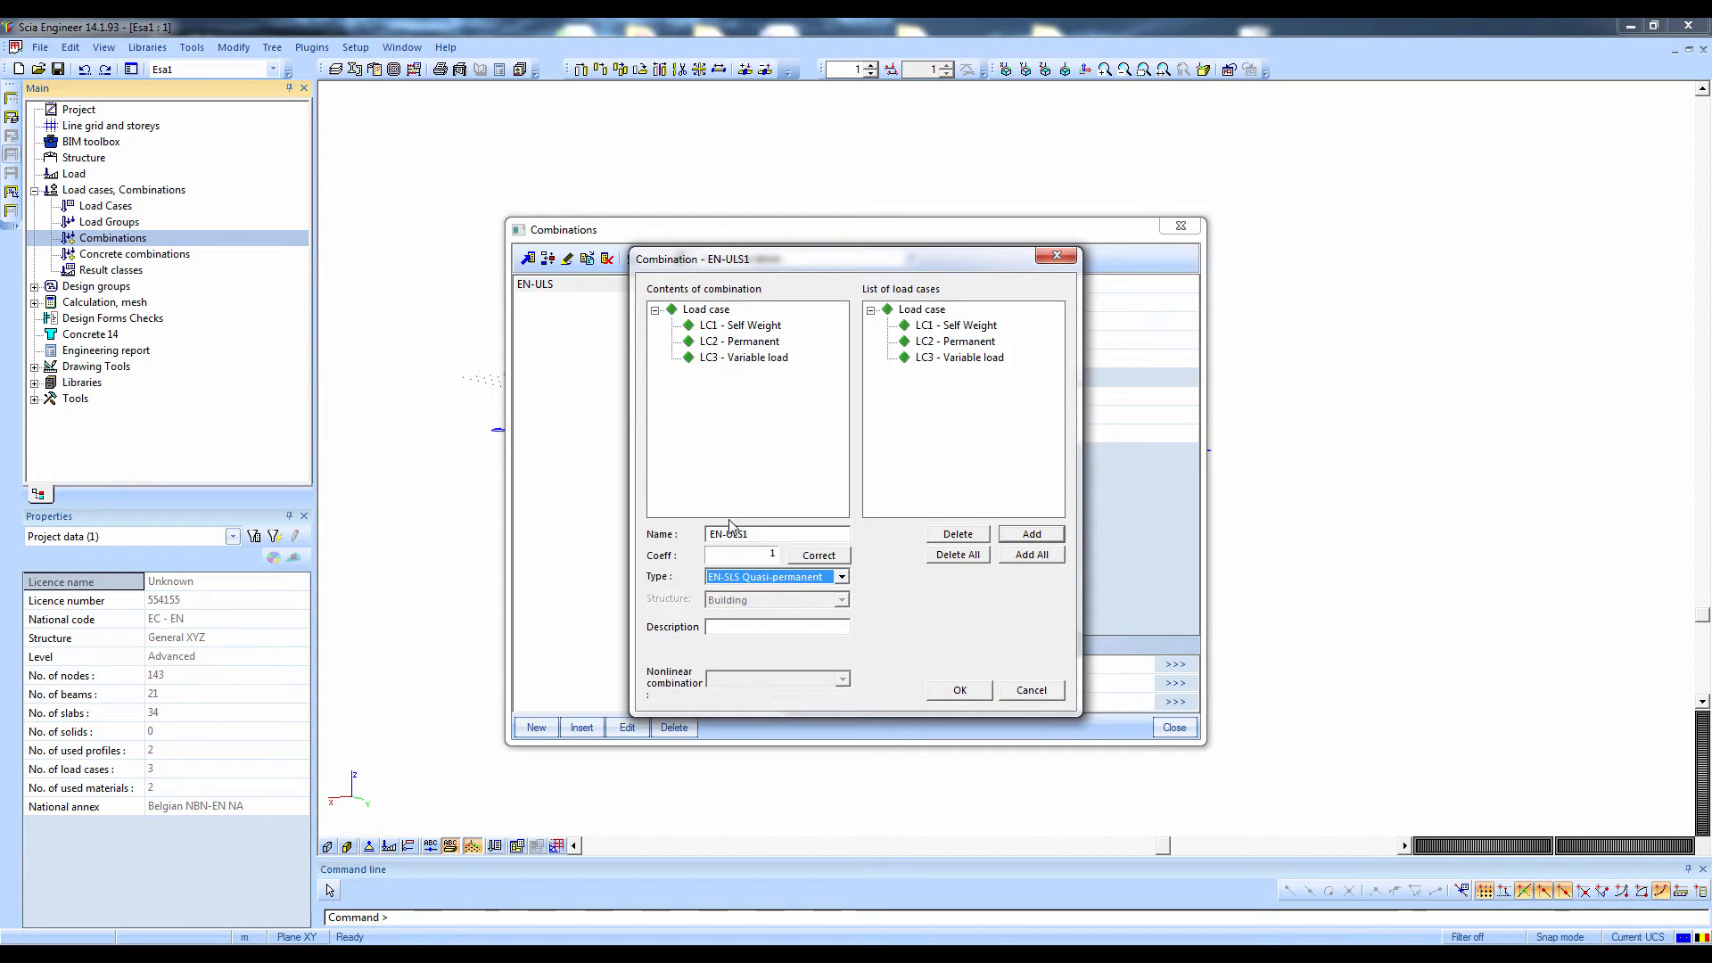
left_click_drag(742, 532, 837, 538)
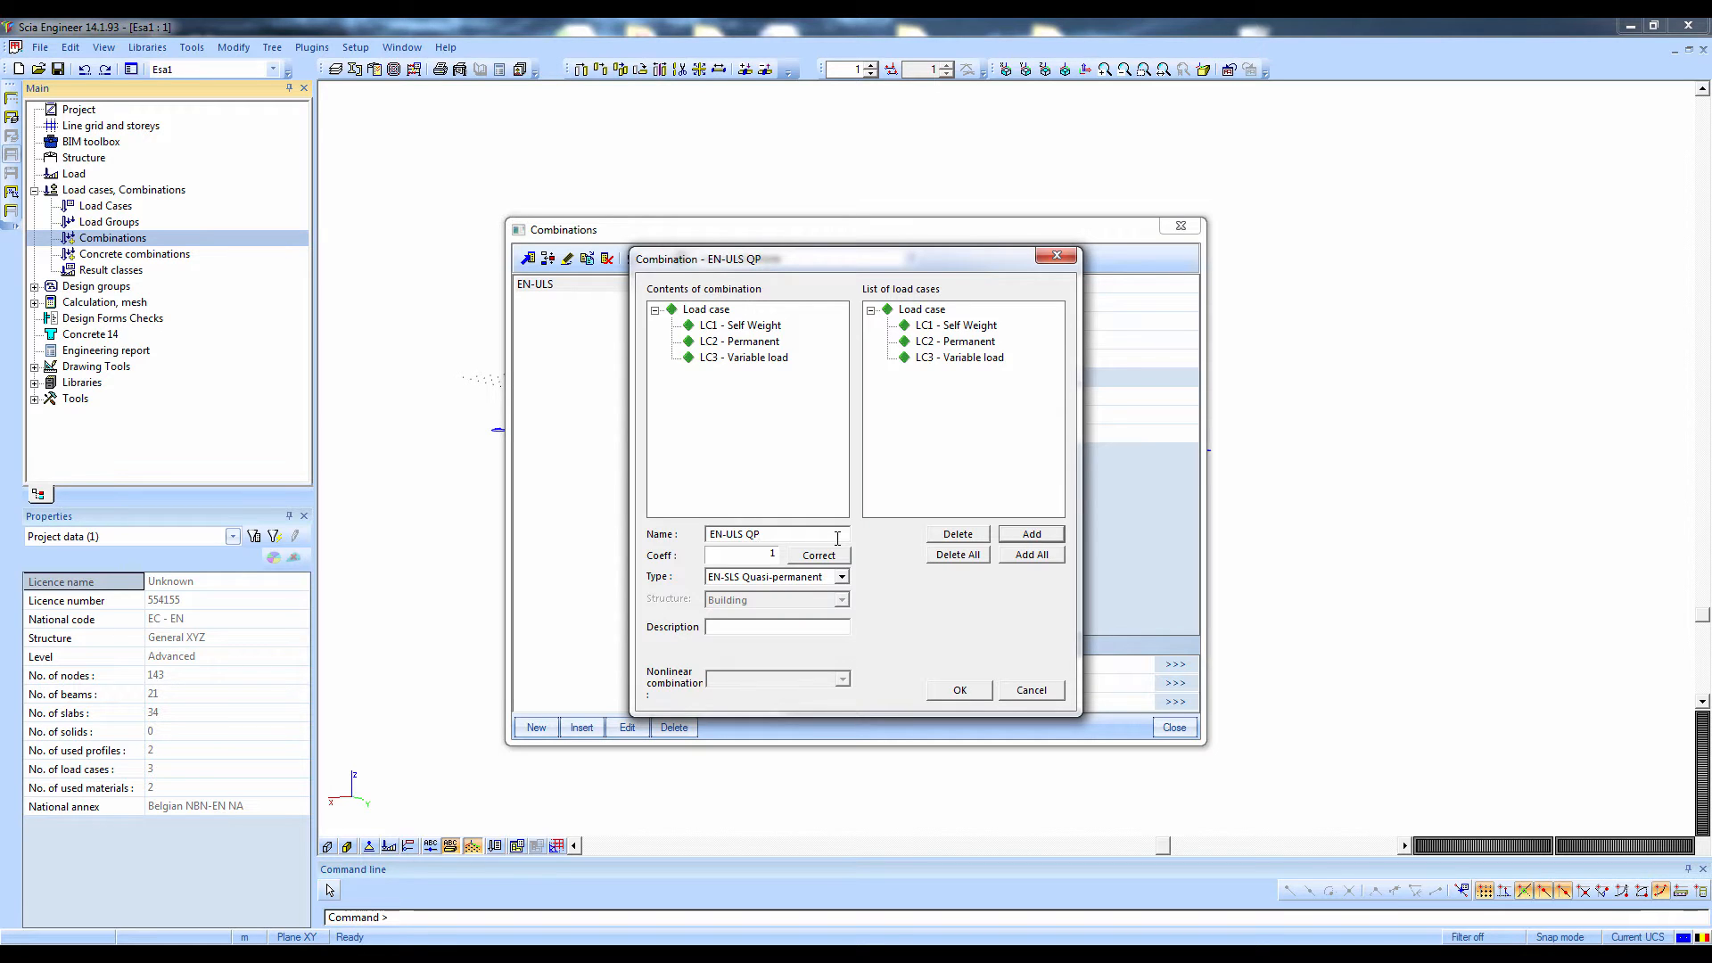
left_click(959, 690)
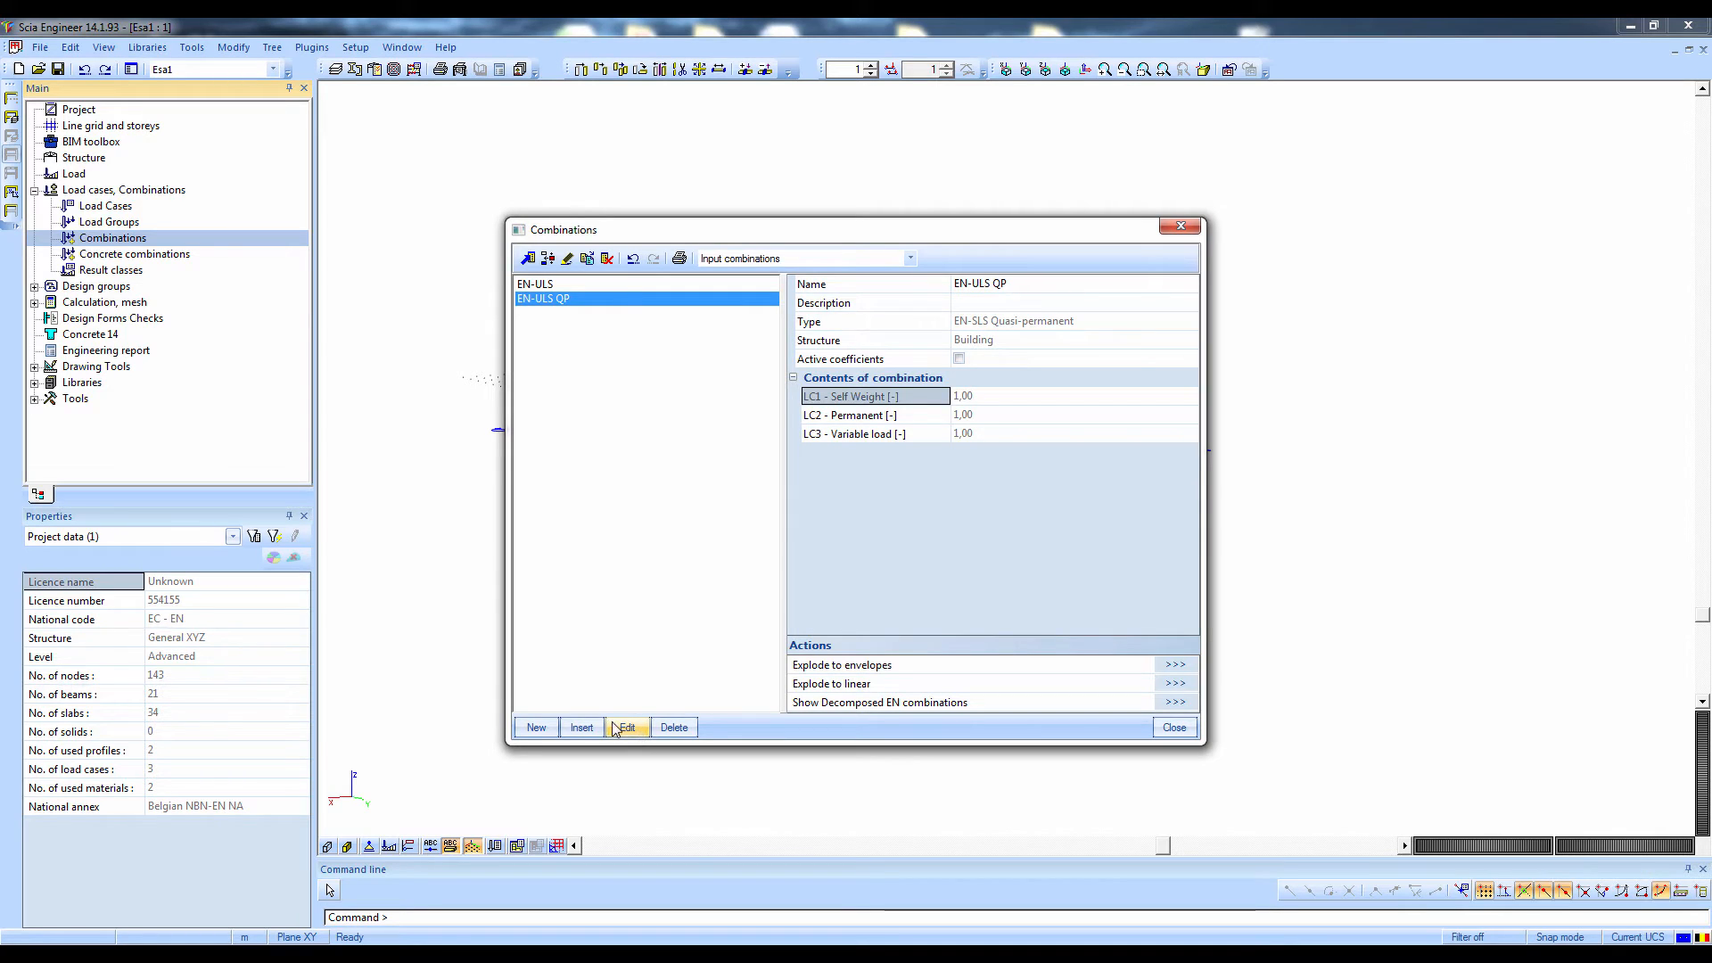
Explode EN-ULS QP into linear combinations and examine their factors for self weight, permanent and variable load
left_click(1175, 683)
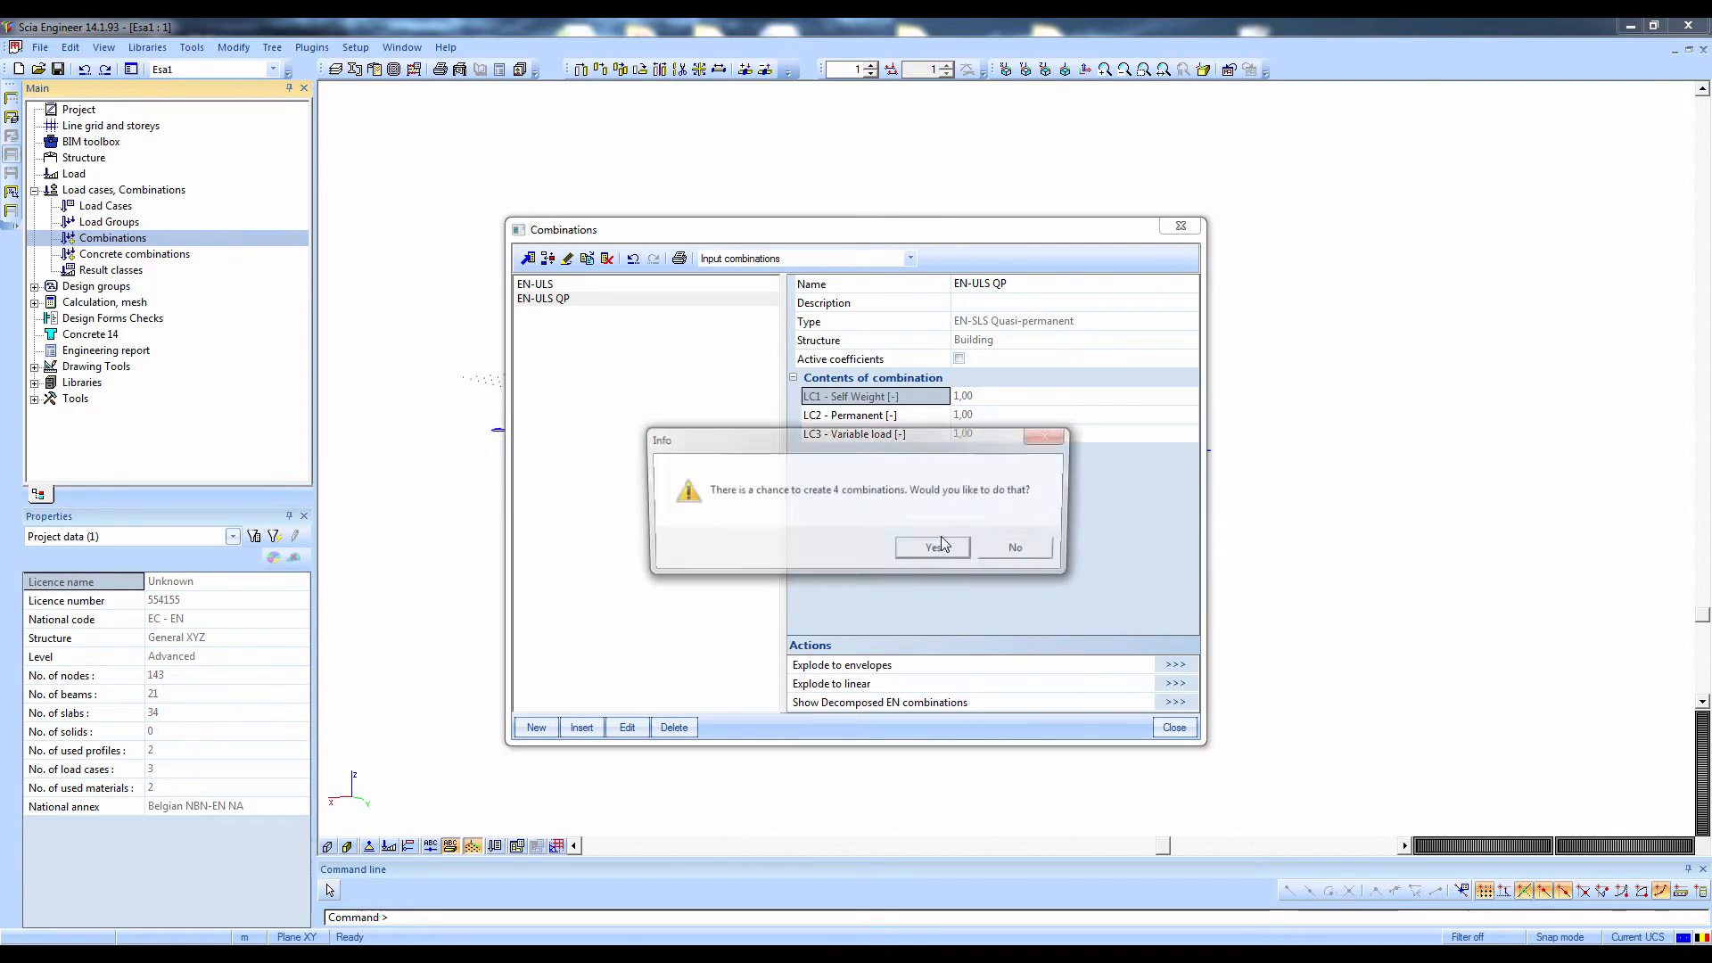
key("Return")
left_click(594, 311)
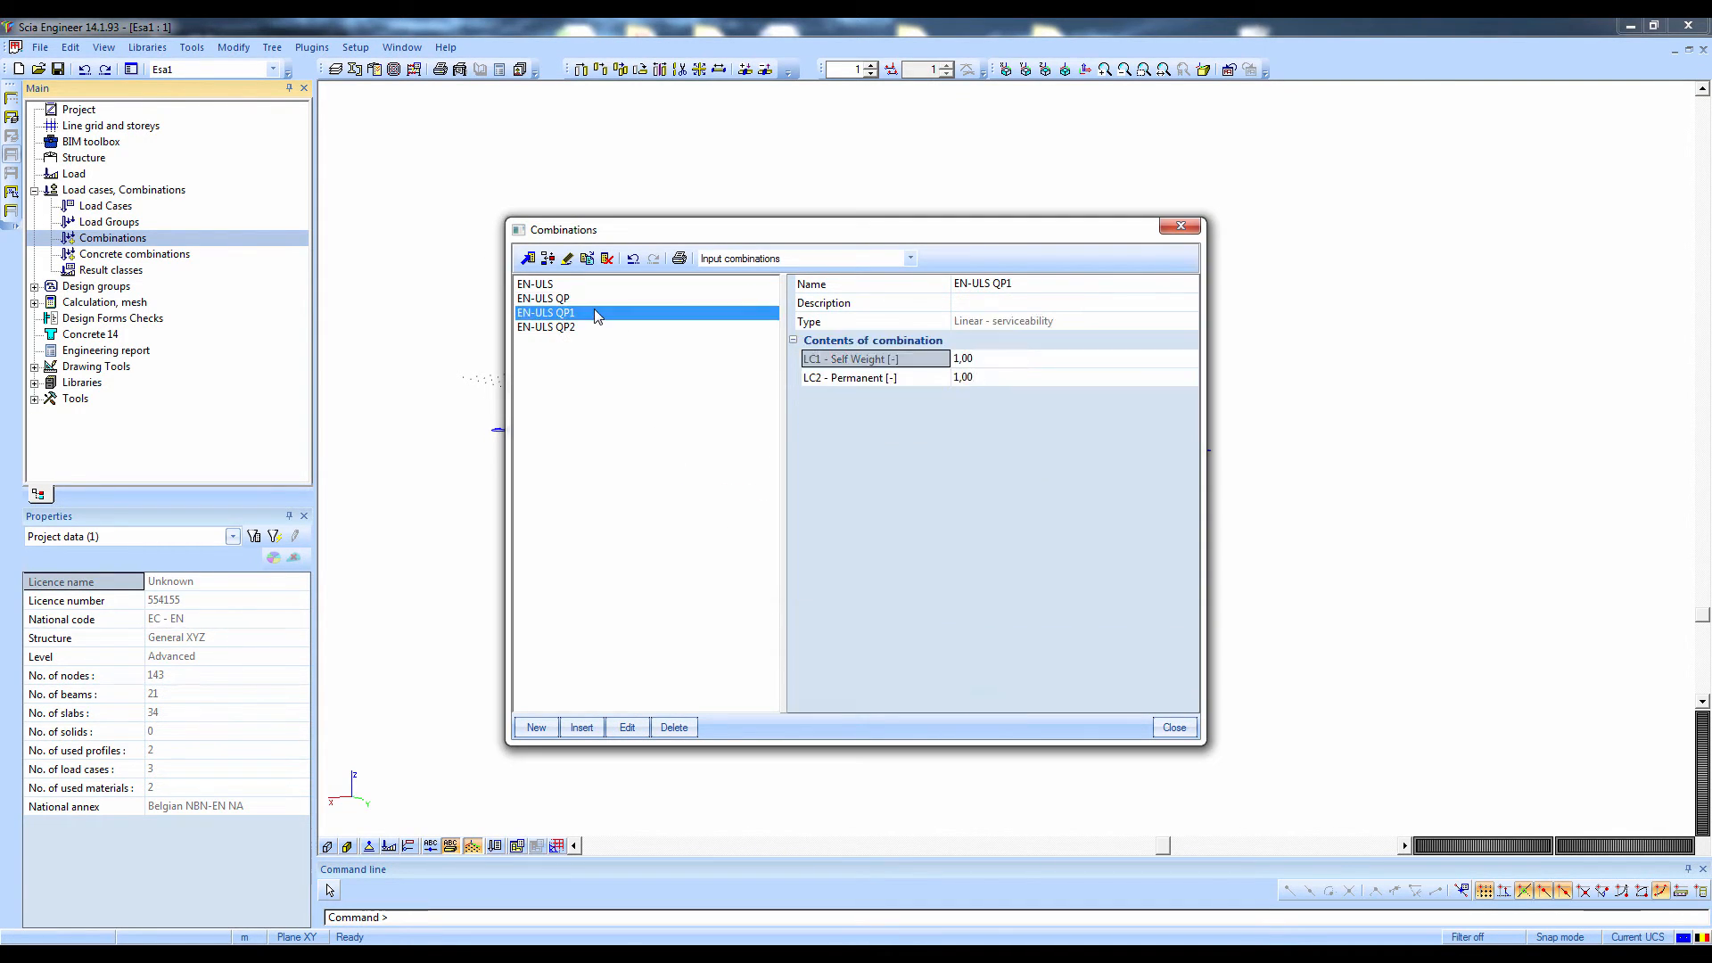
left_click(837, 380)
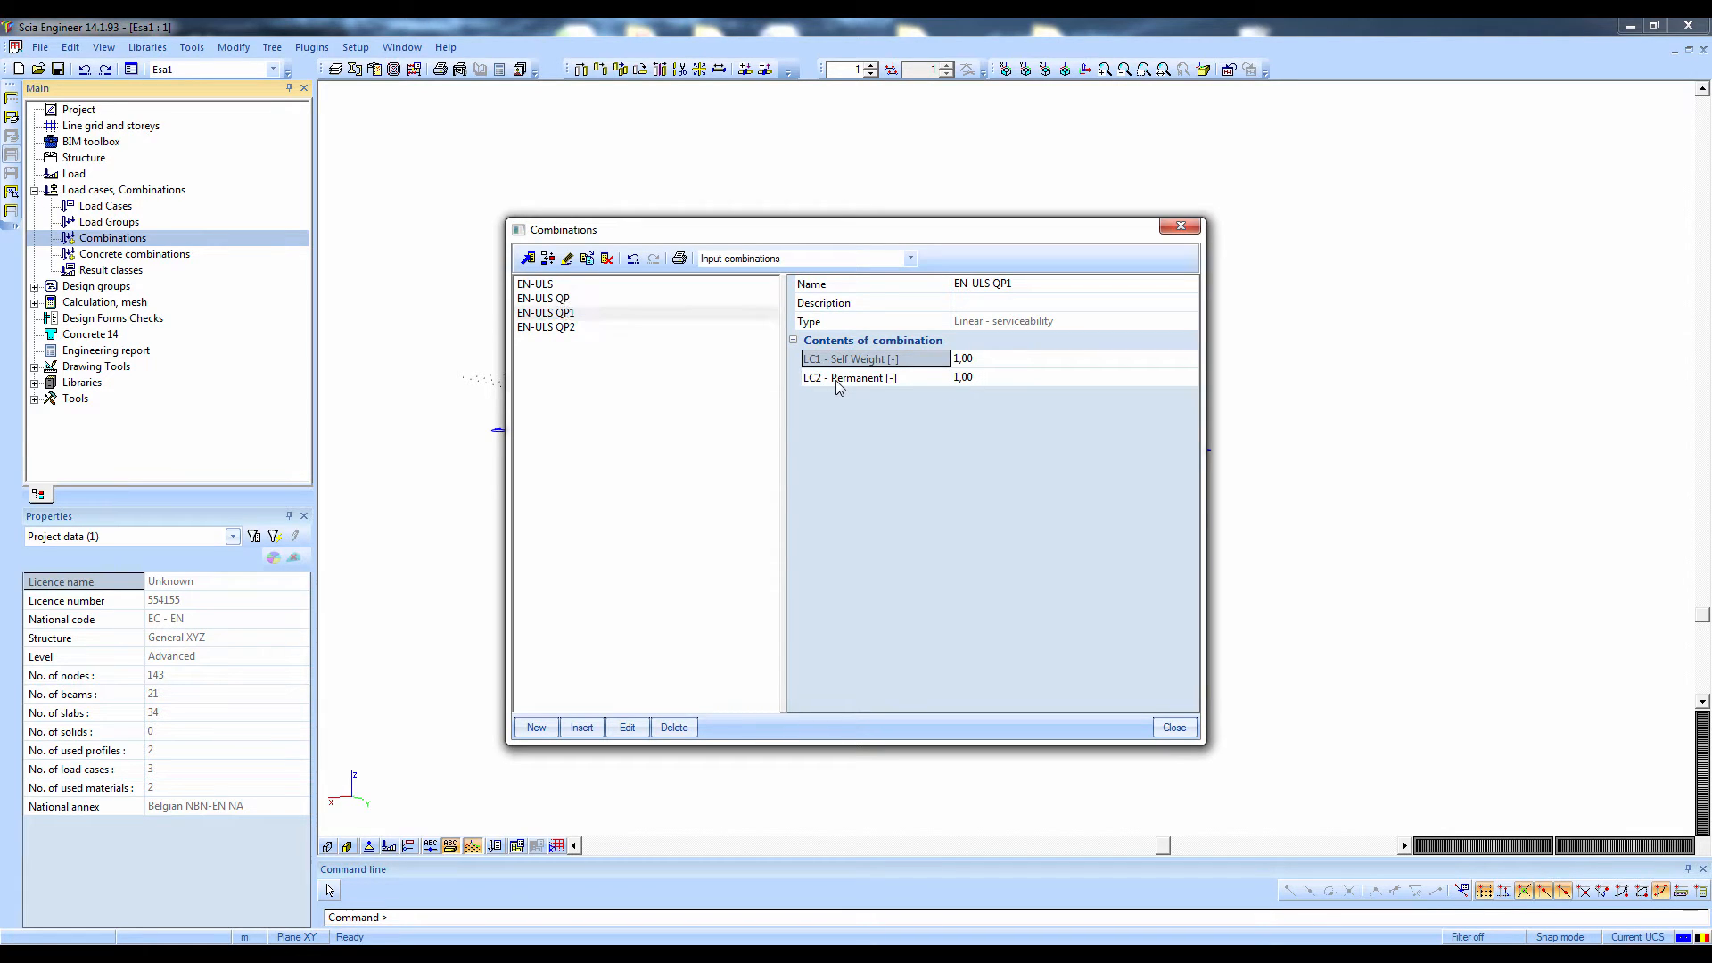
left_click(838, 362)
left_click(605, 328)
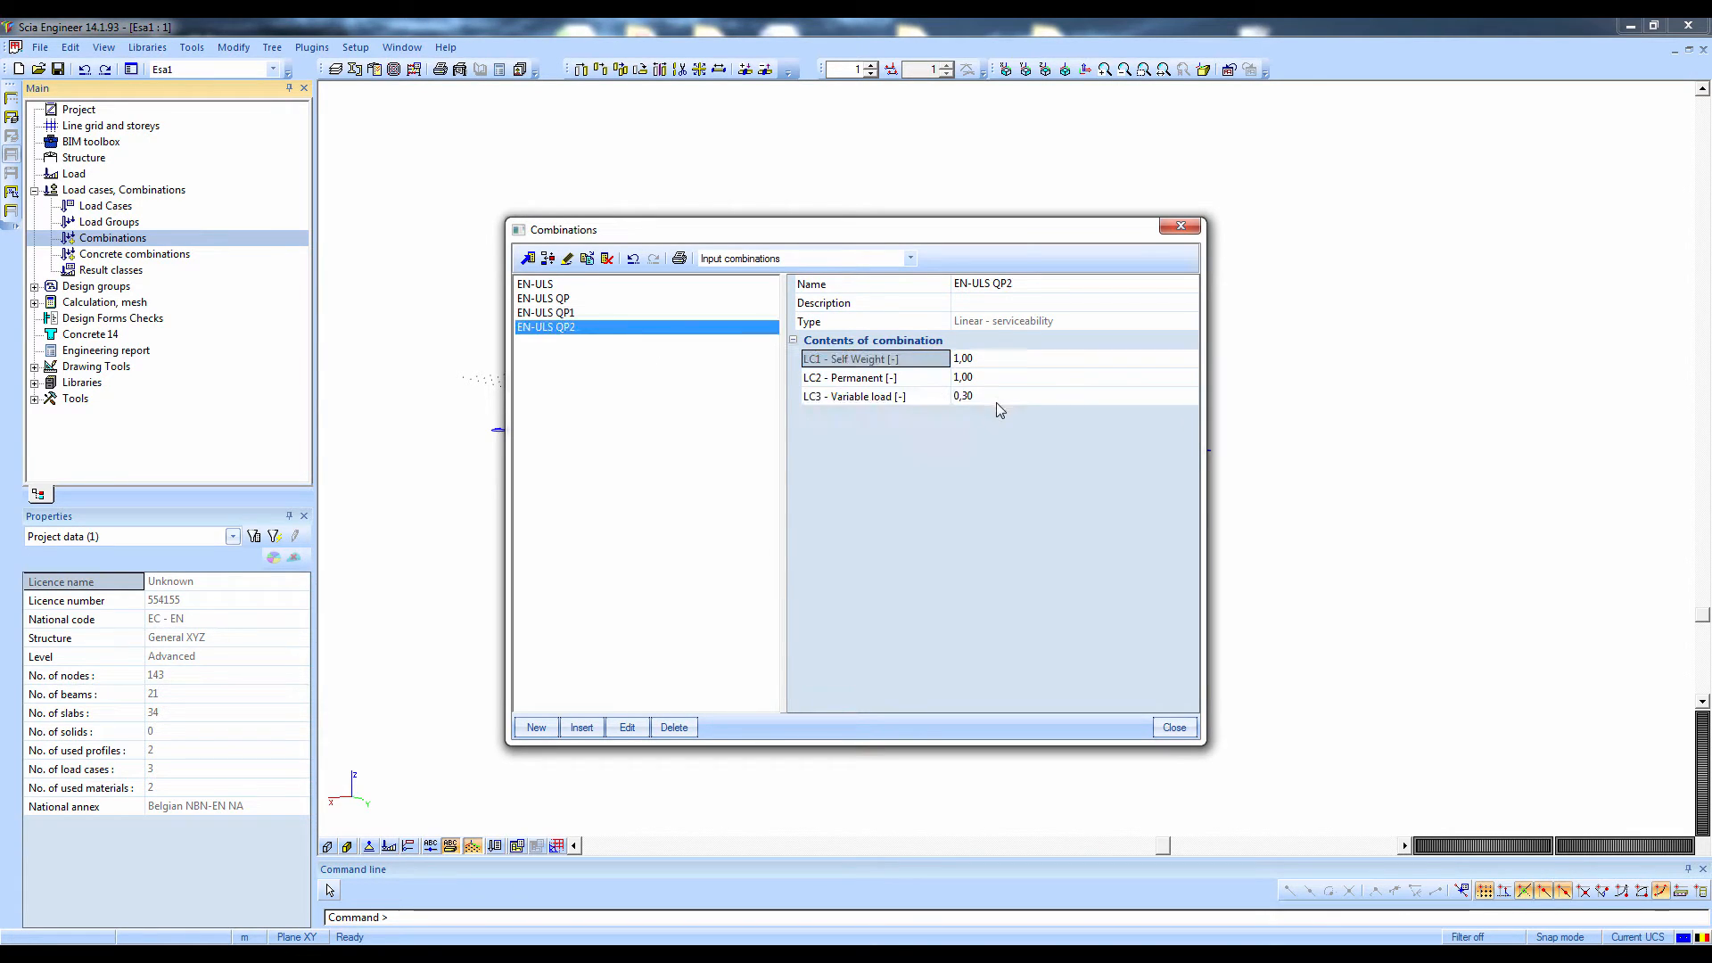
left_click(943, 398)
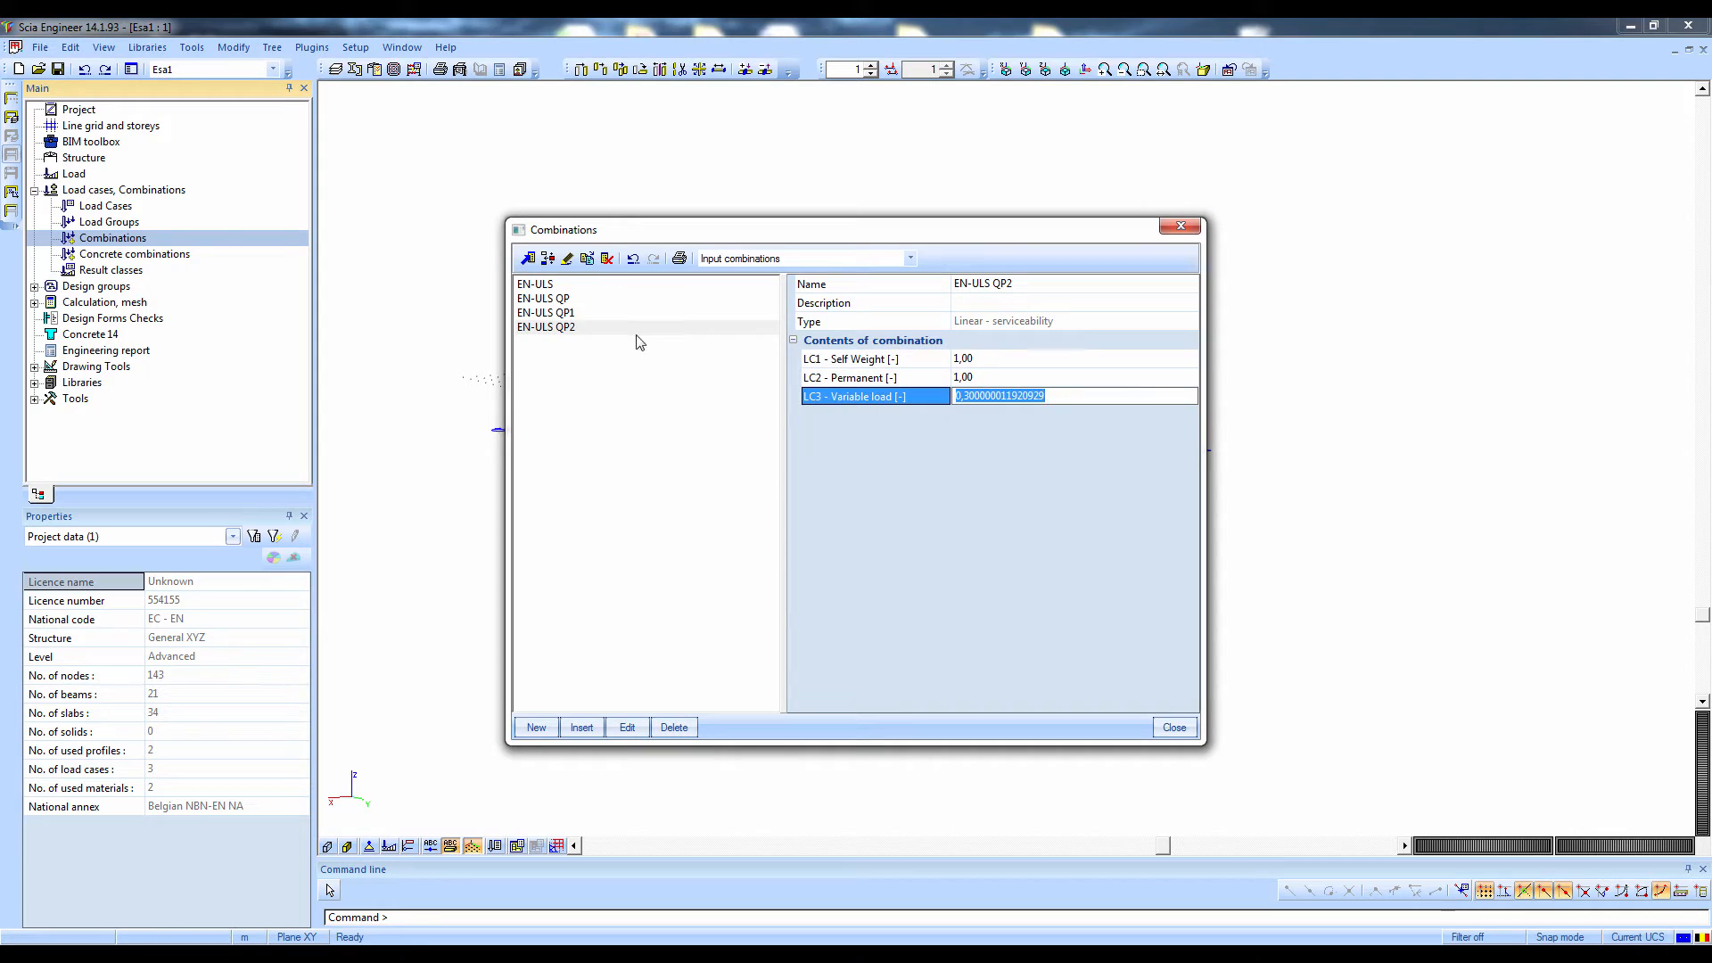
Delete the exploded linear combinations EN-ULS QP1 and EN-ULS QP2
left_click(623, 403)
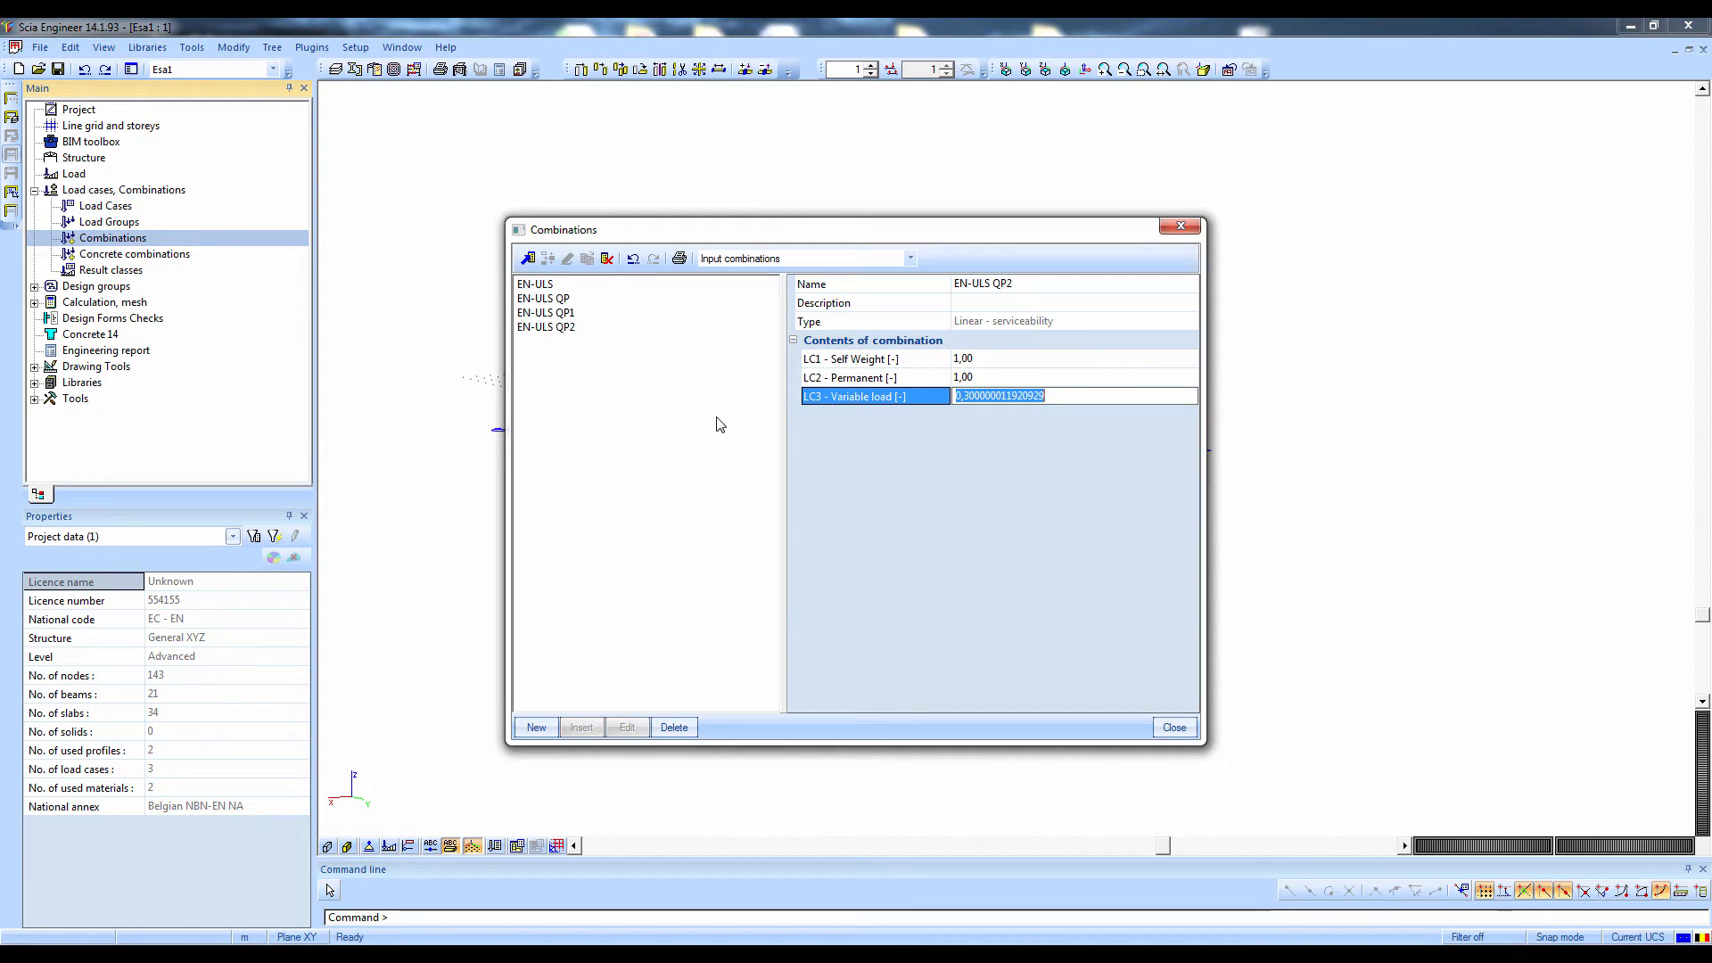
left_click_drag(607, 362, 558, 314)
key("Delete")
key("Return")
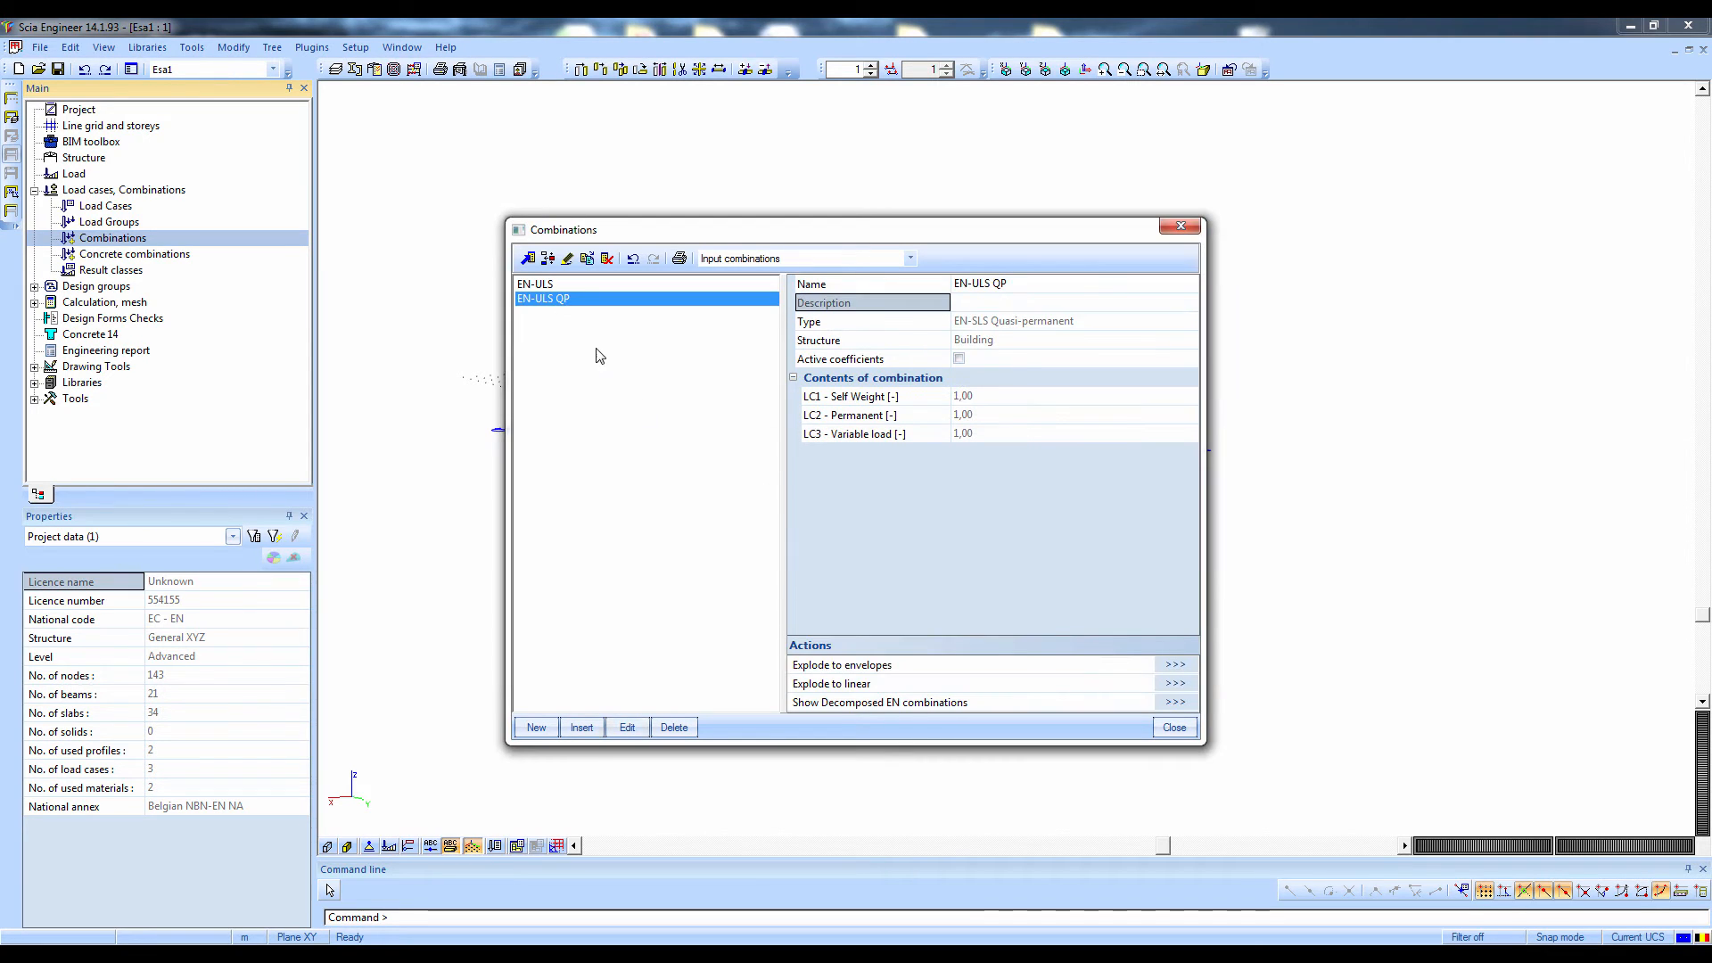
Close the combinations manager and run the linear calculation of the structure
left_click(1173, 729)
left_click(38, 305)
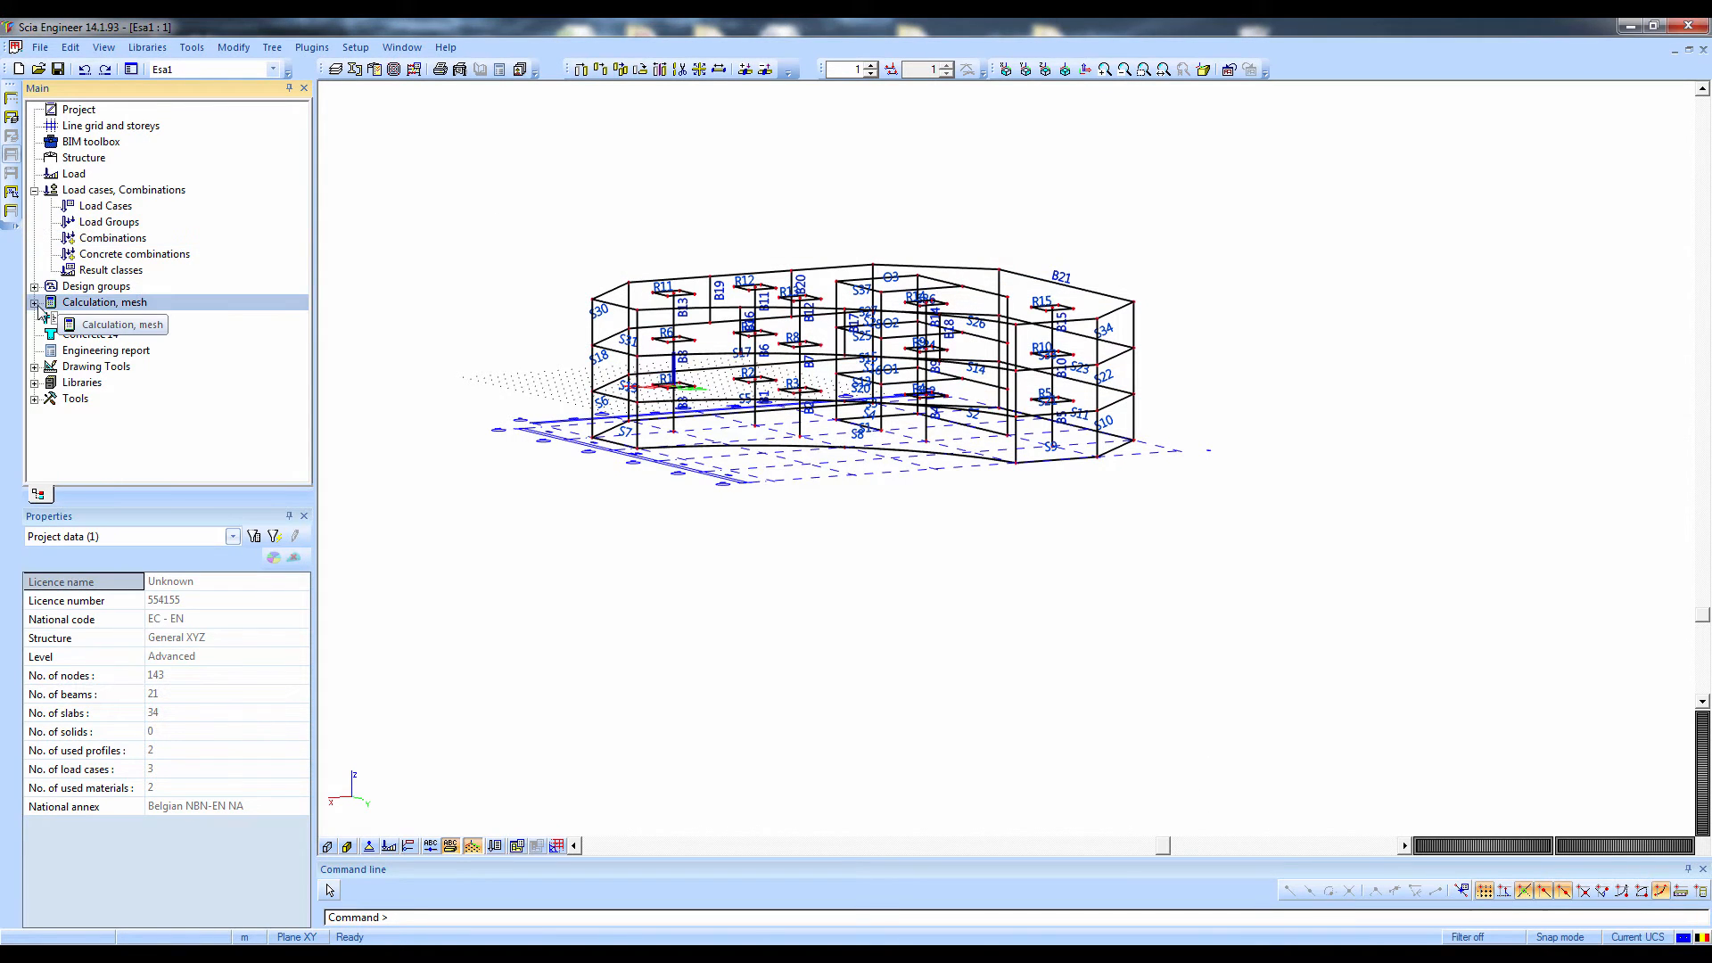
left_click(35, 304)
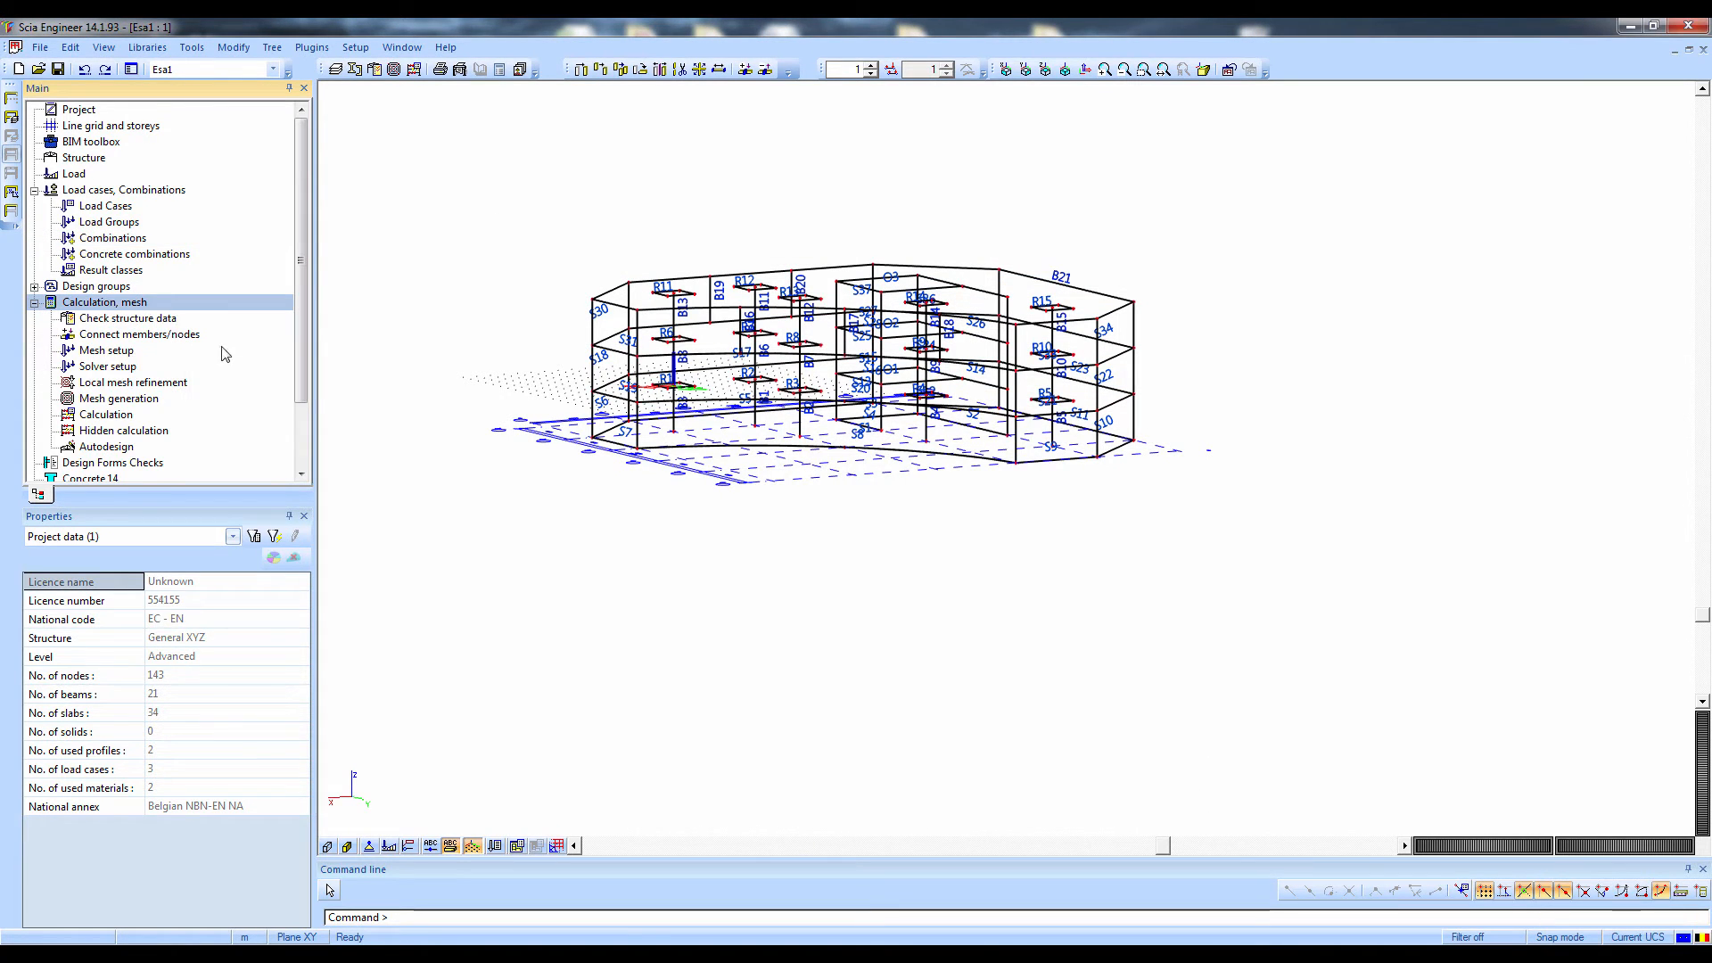
left_click(125, 415)
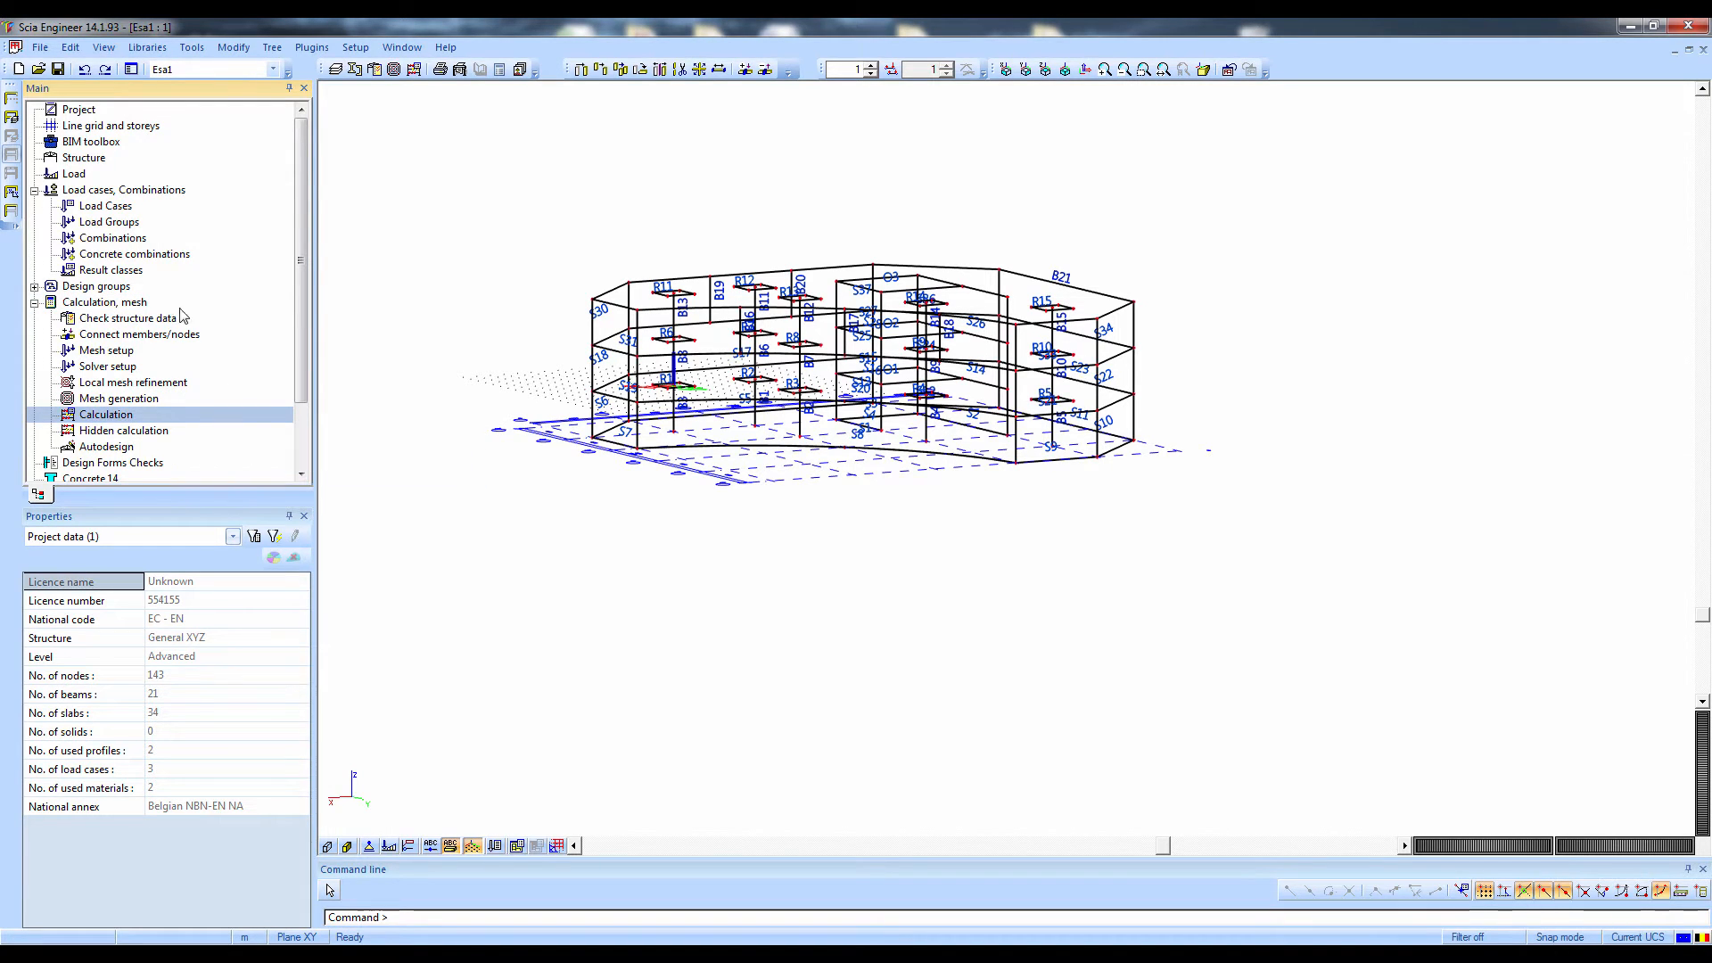
left_click(138, 334)
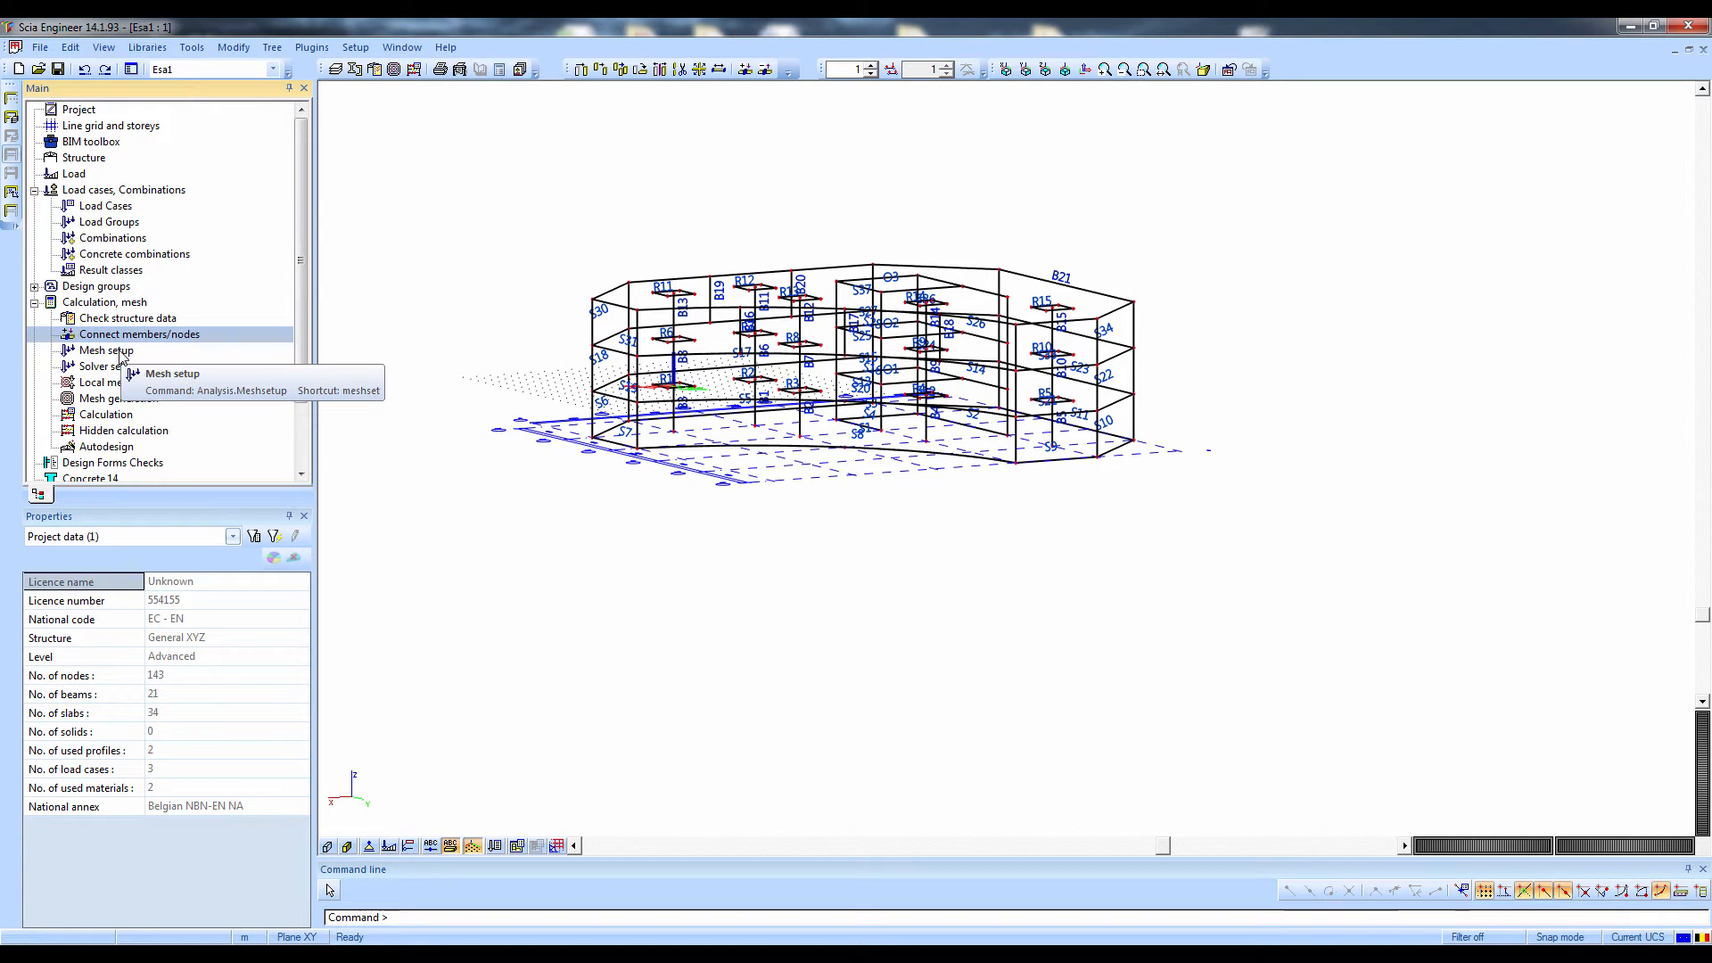
left_click(119, 352)
left_click(120, 364)
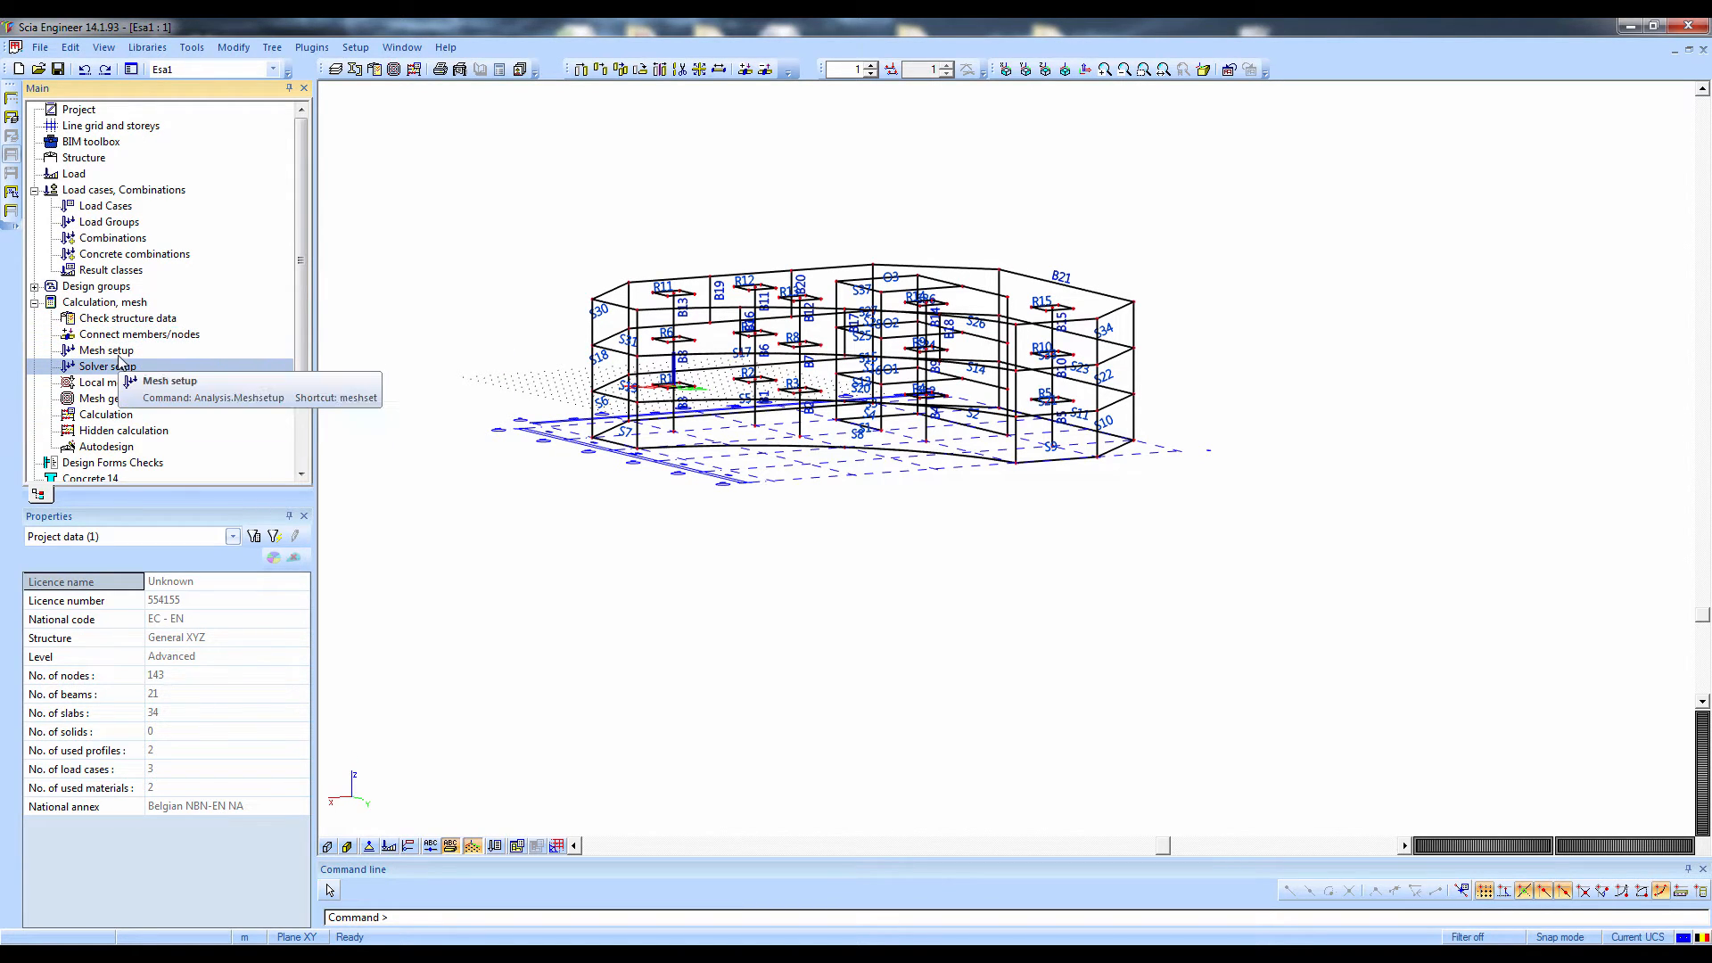
left_click(113, 416)
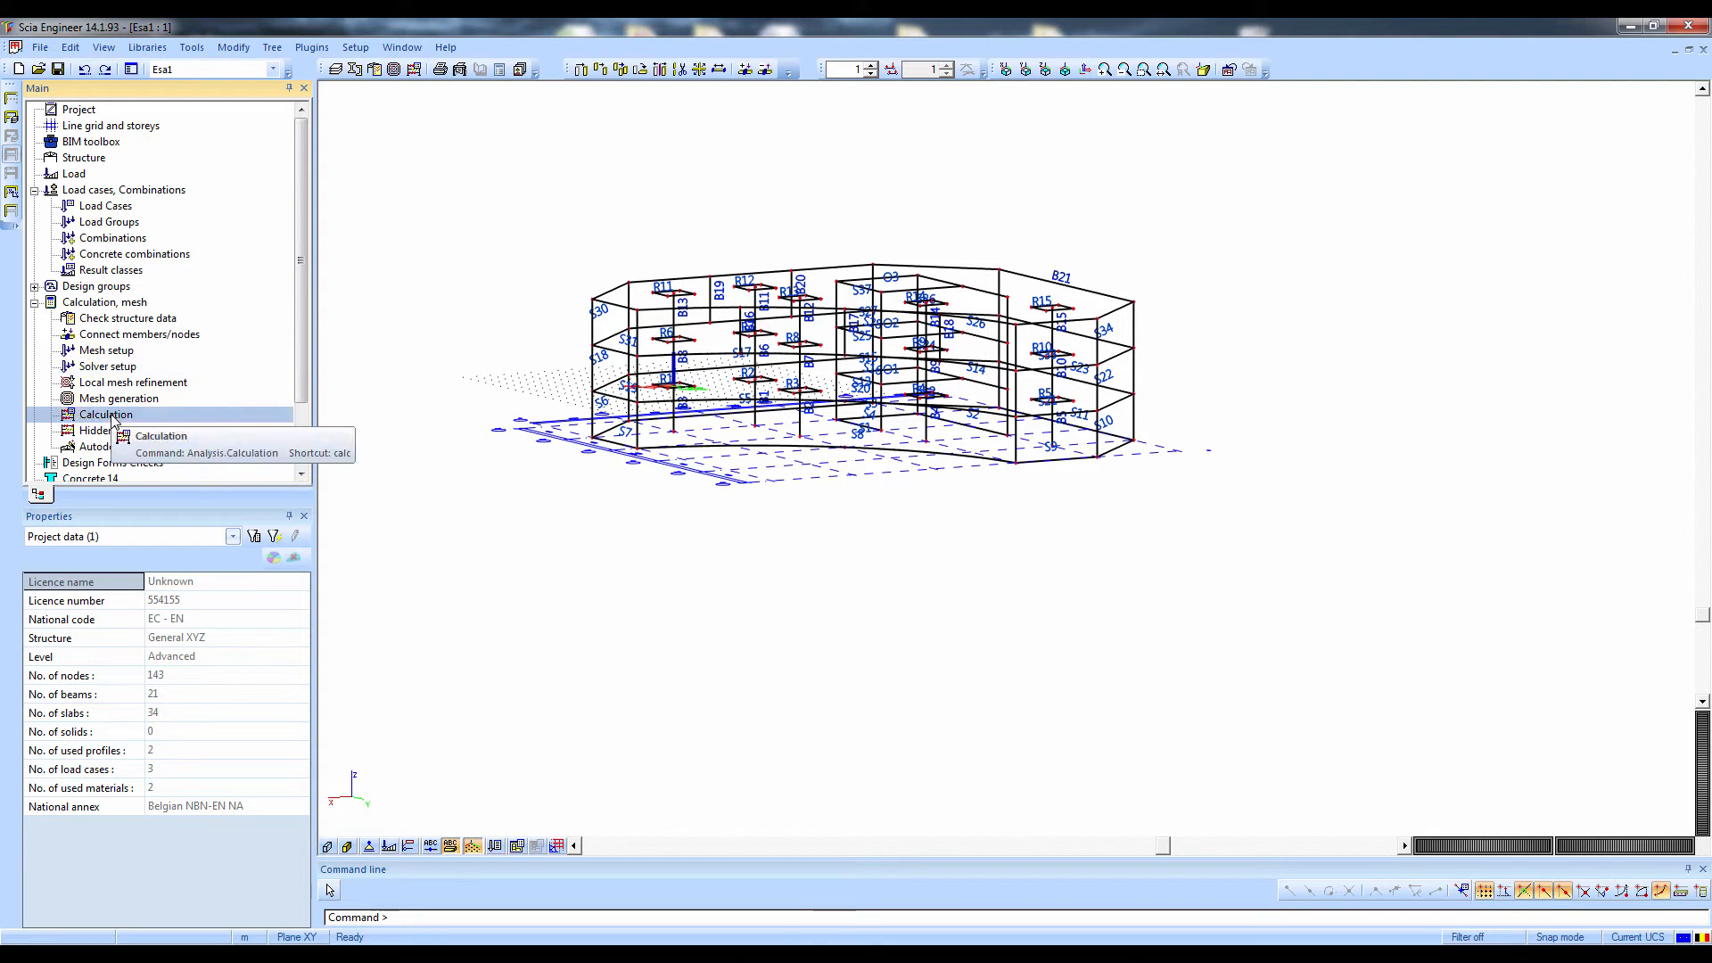
double_click(114, 415)
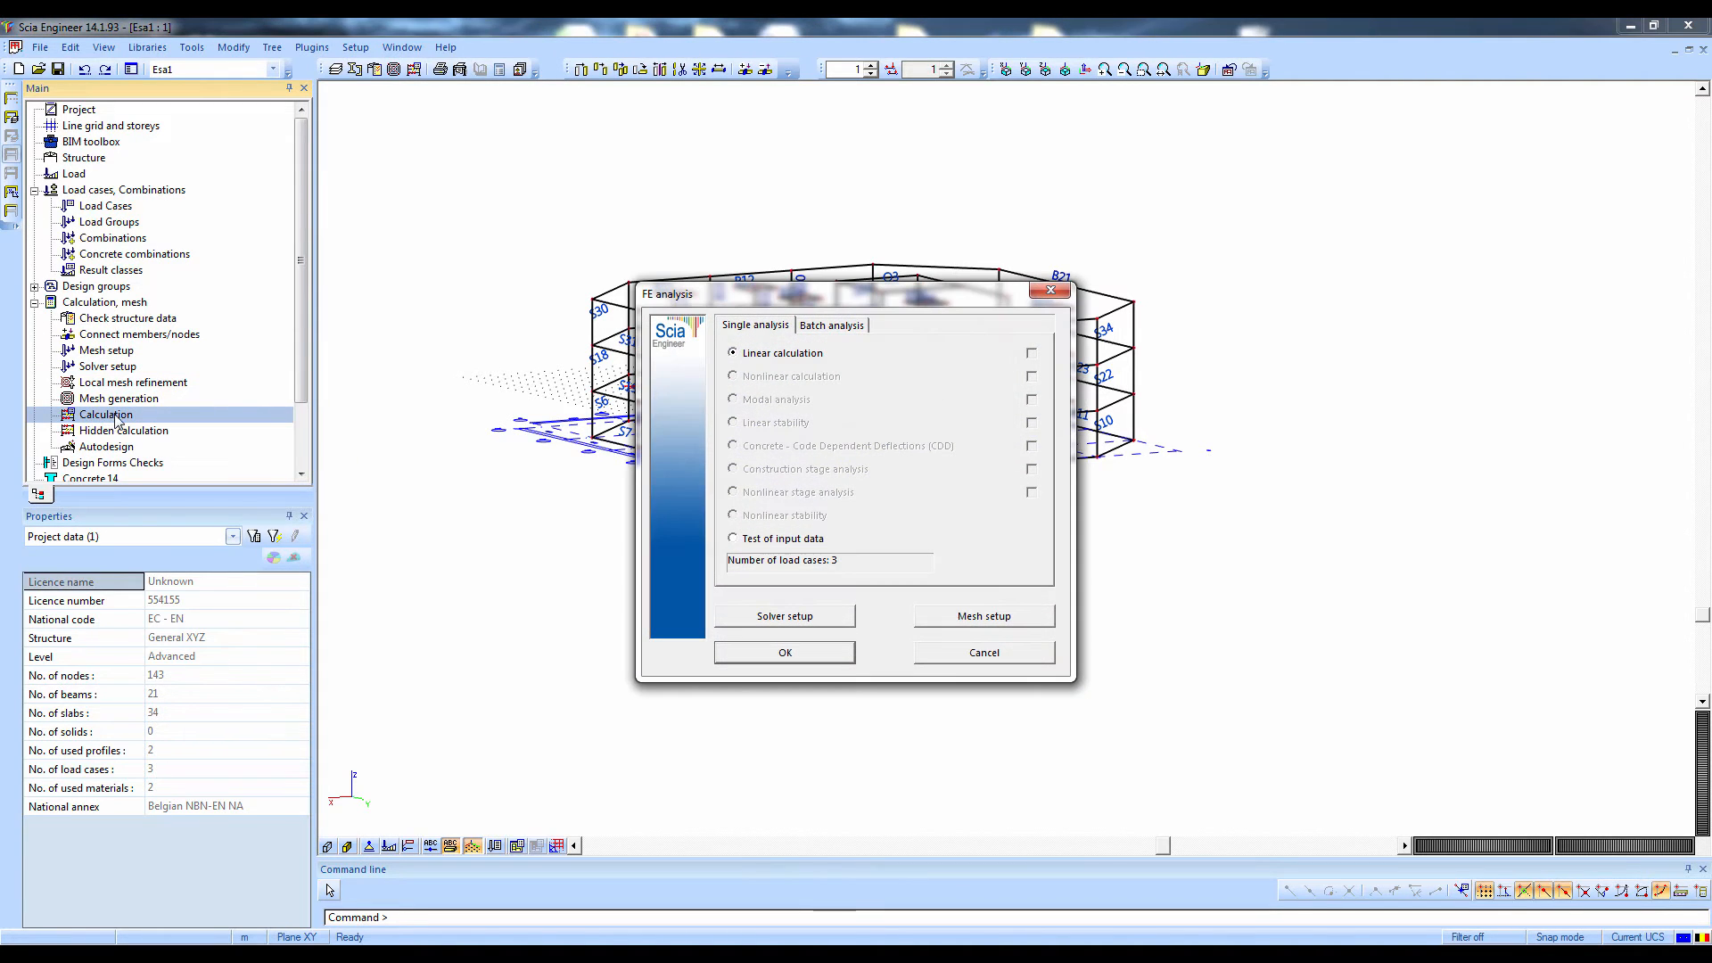
left_click(760, 647)
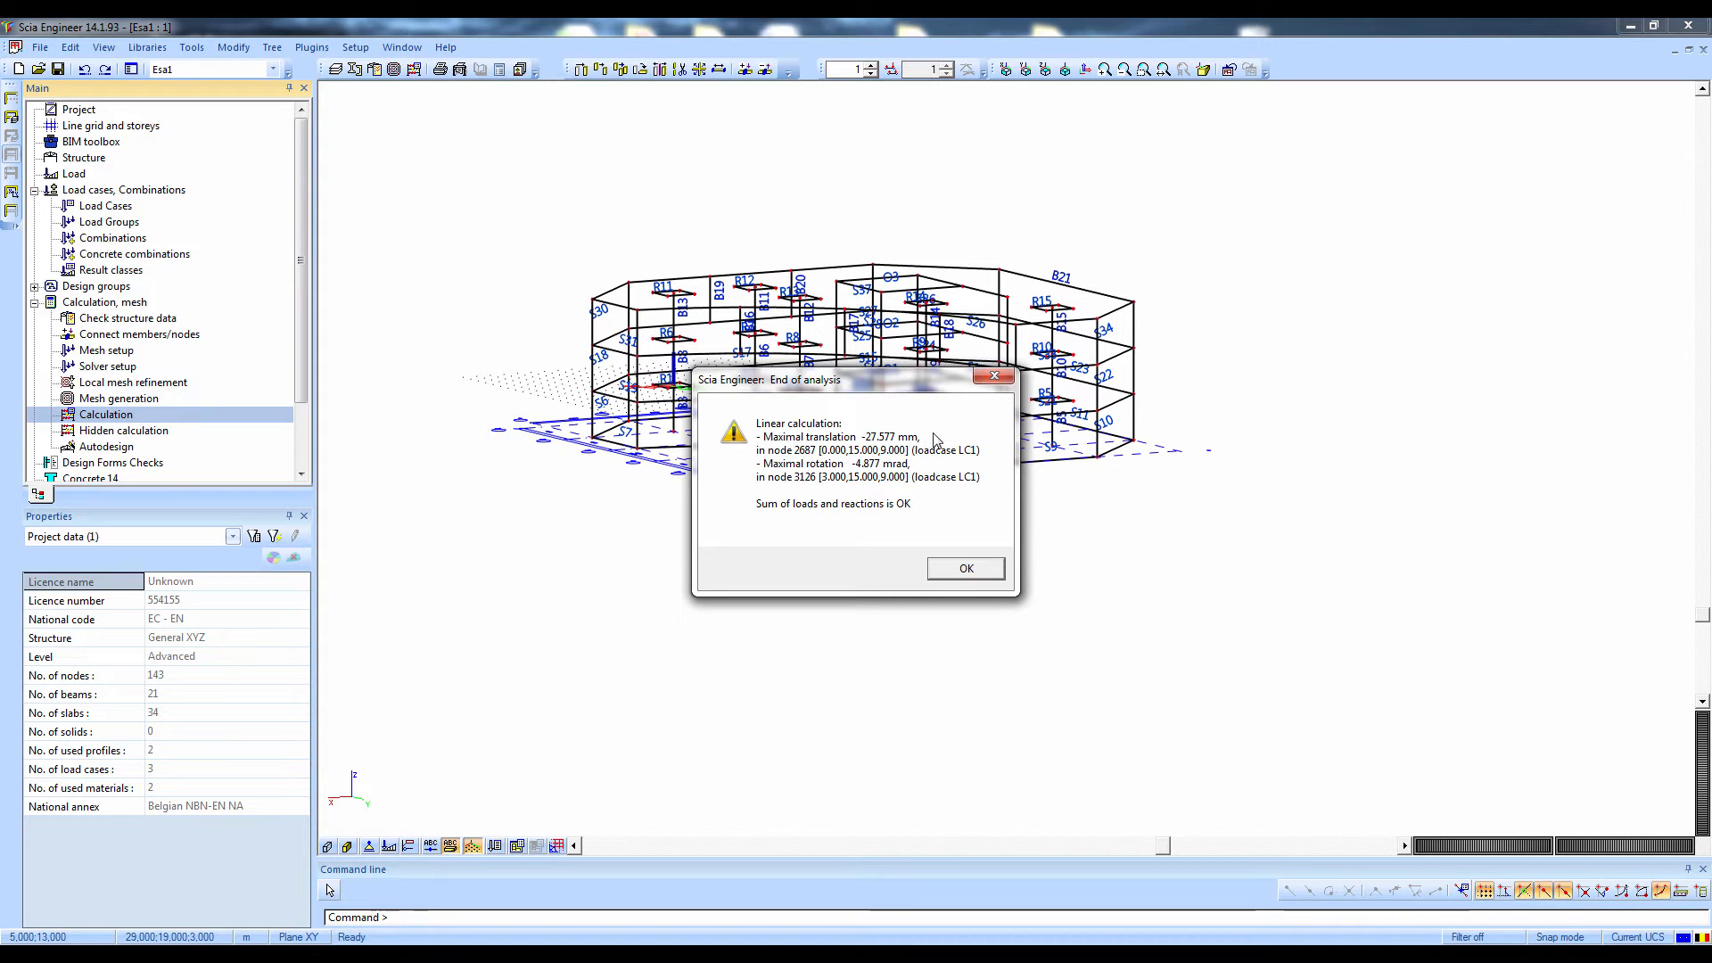
left_click(970, 567)
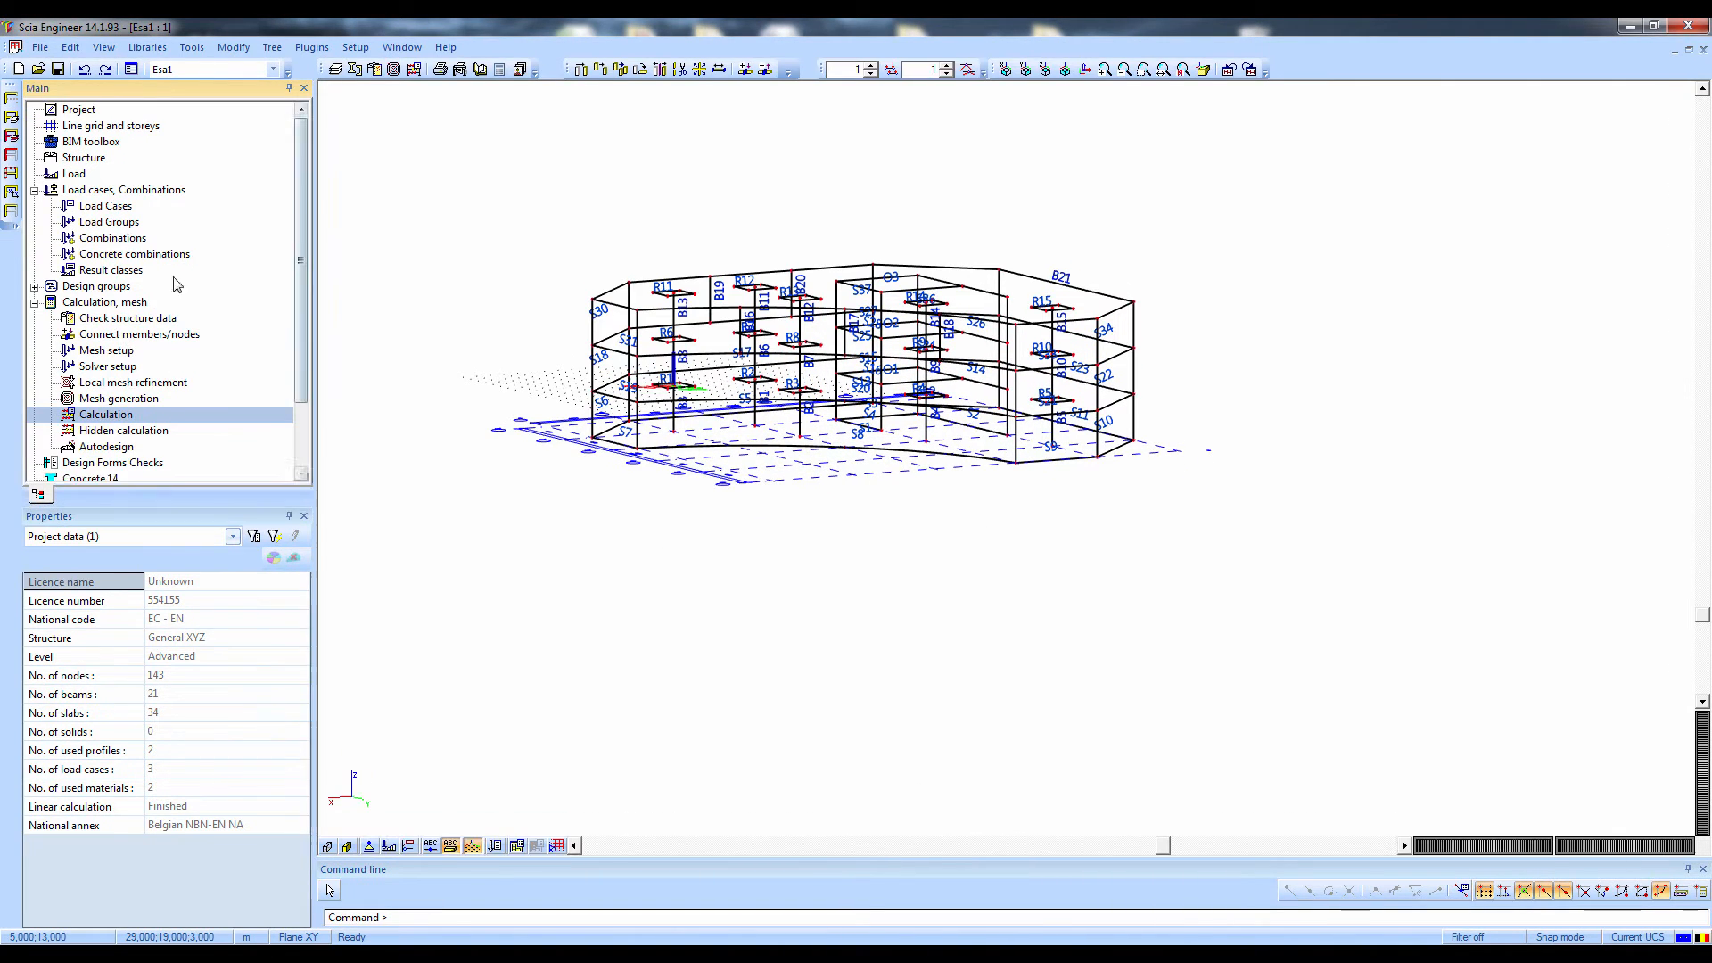
Display the deformed structure for load case LC1 - Self Weight across all members
left_click(35, 190)
left_click(34, 222)
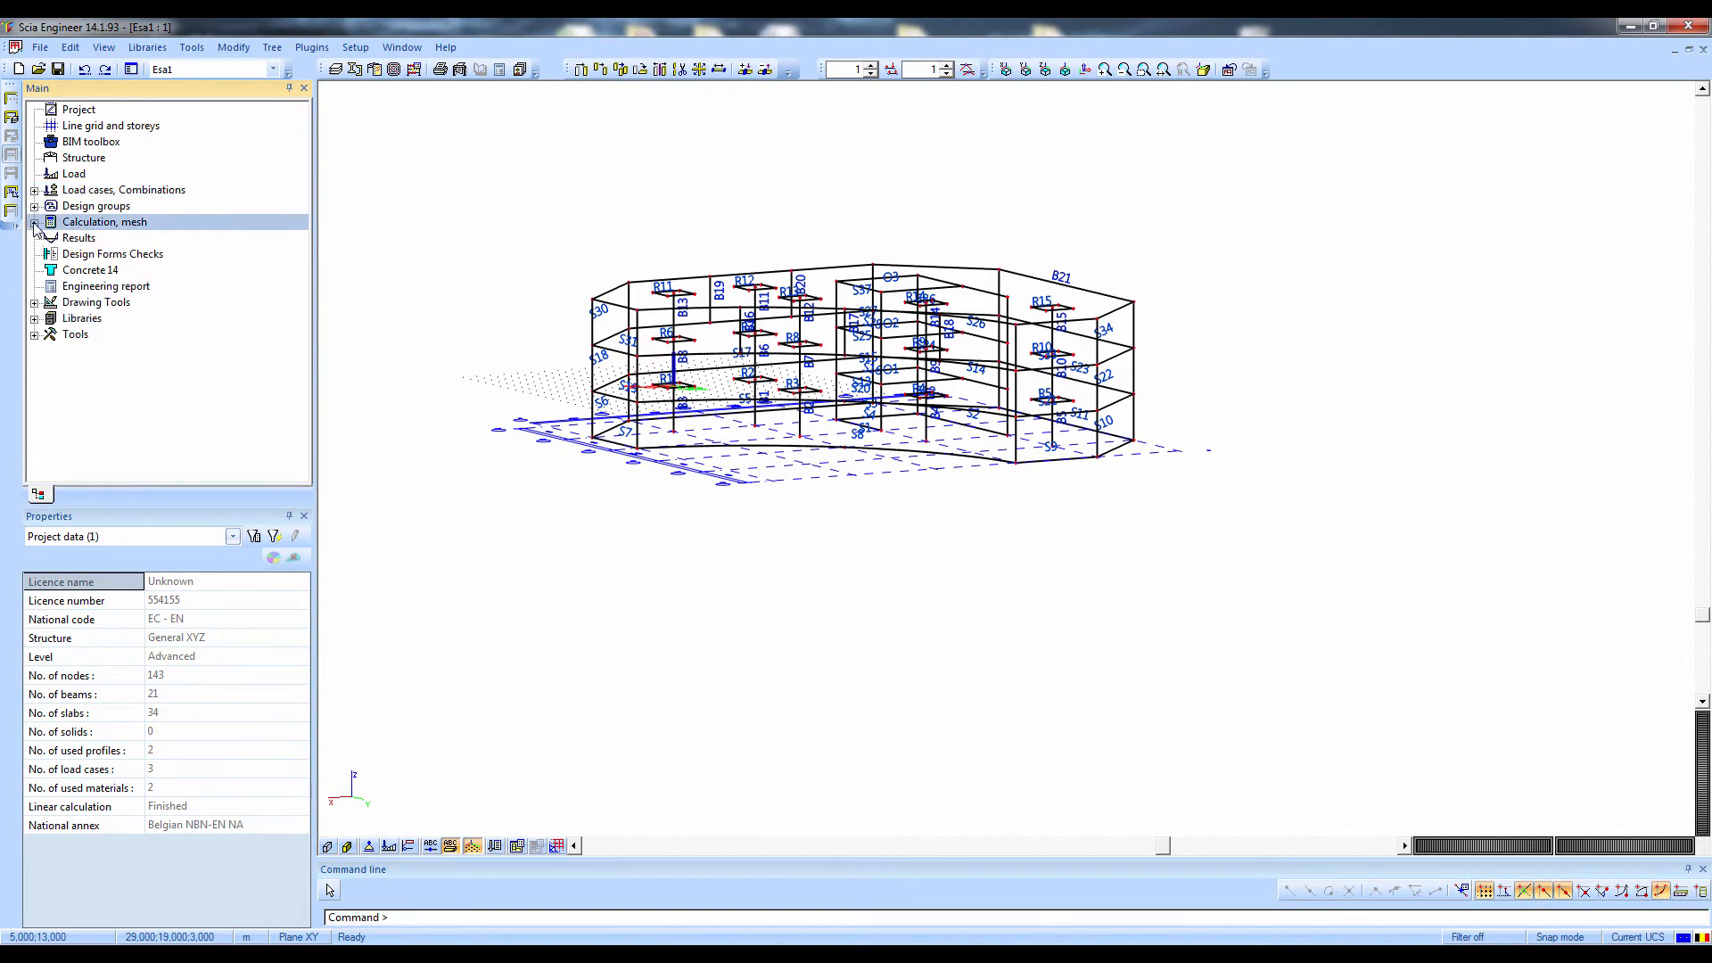
left_click(73, 257)
left_click(79, 242)
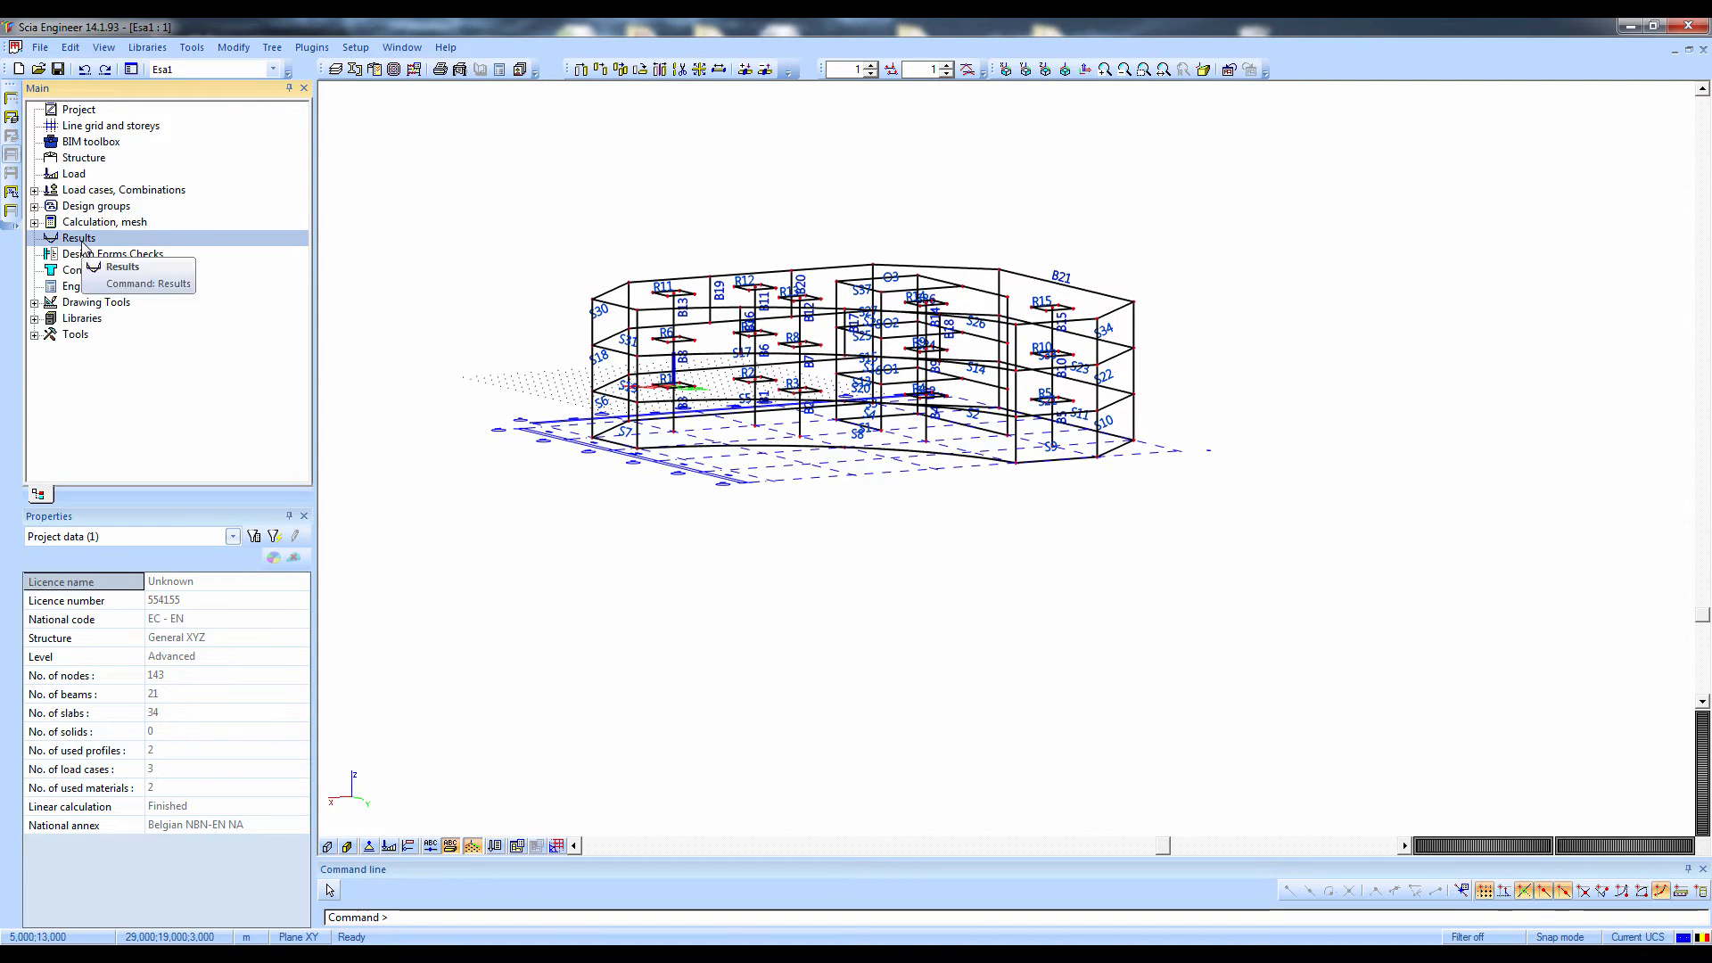
double_click(82, 245)
left_click(115, 135)
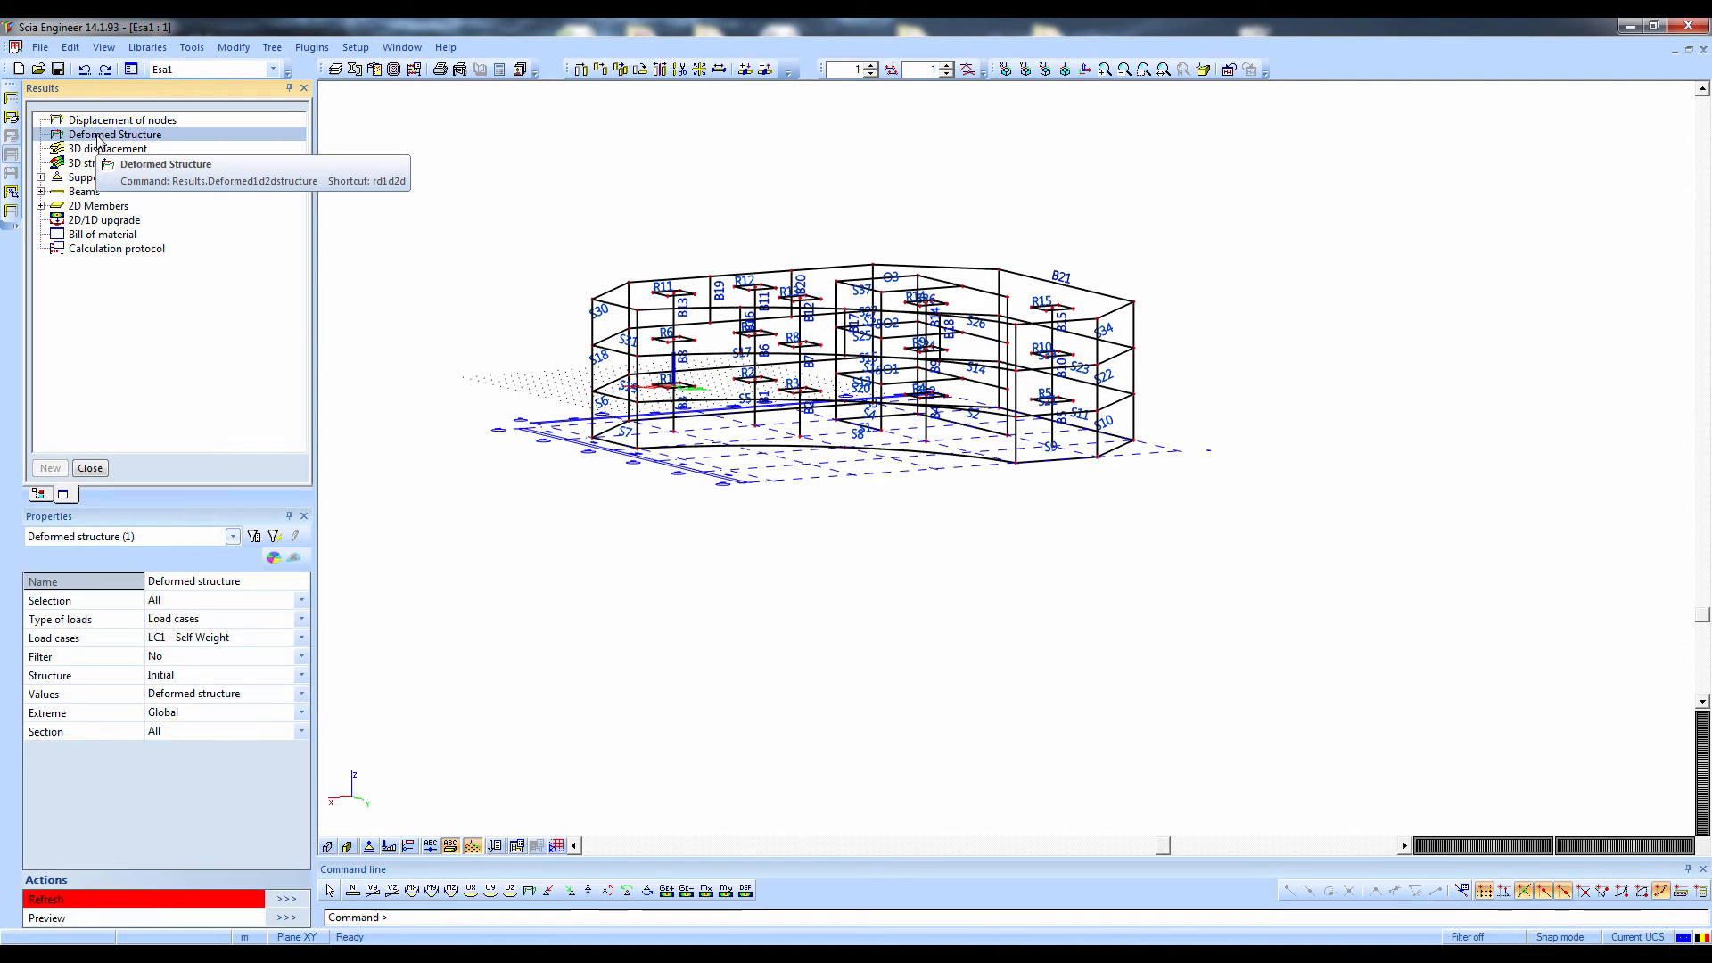
left_click(286, 899)
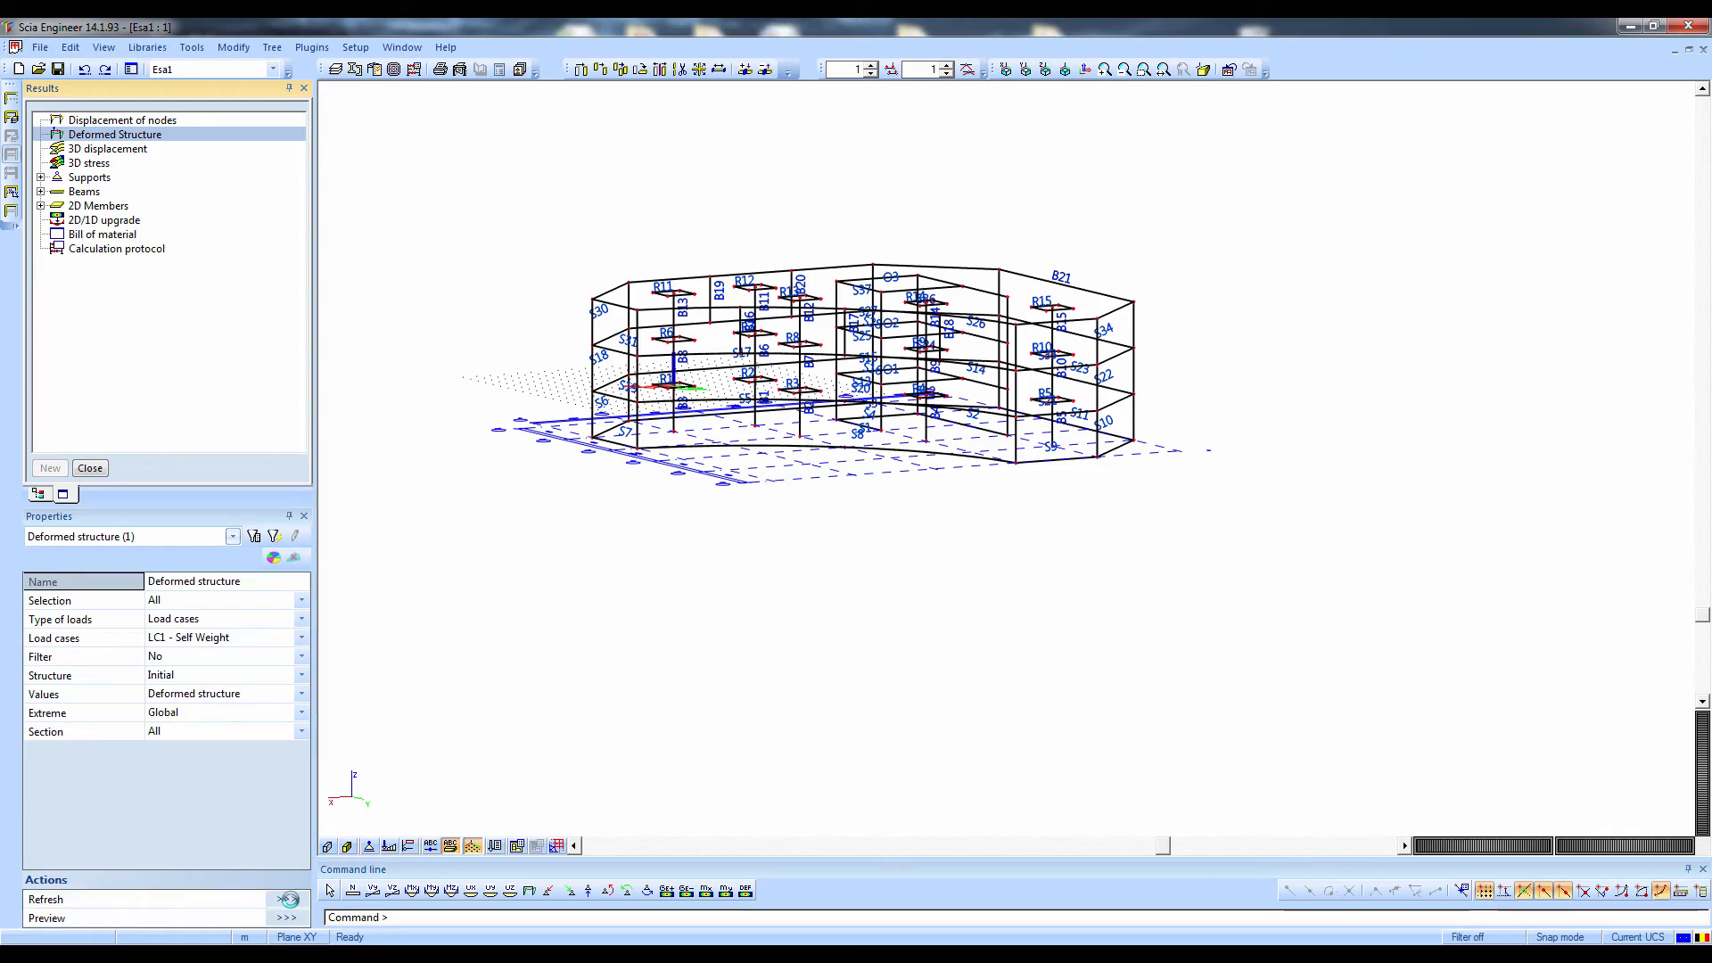
mouse_move(718, 595)
right_mouse_down("ctrl")
mouse_move(634, 594)
mouse_move(726, 585)
right_mouse_up("ctrl")
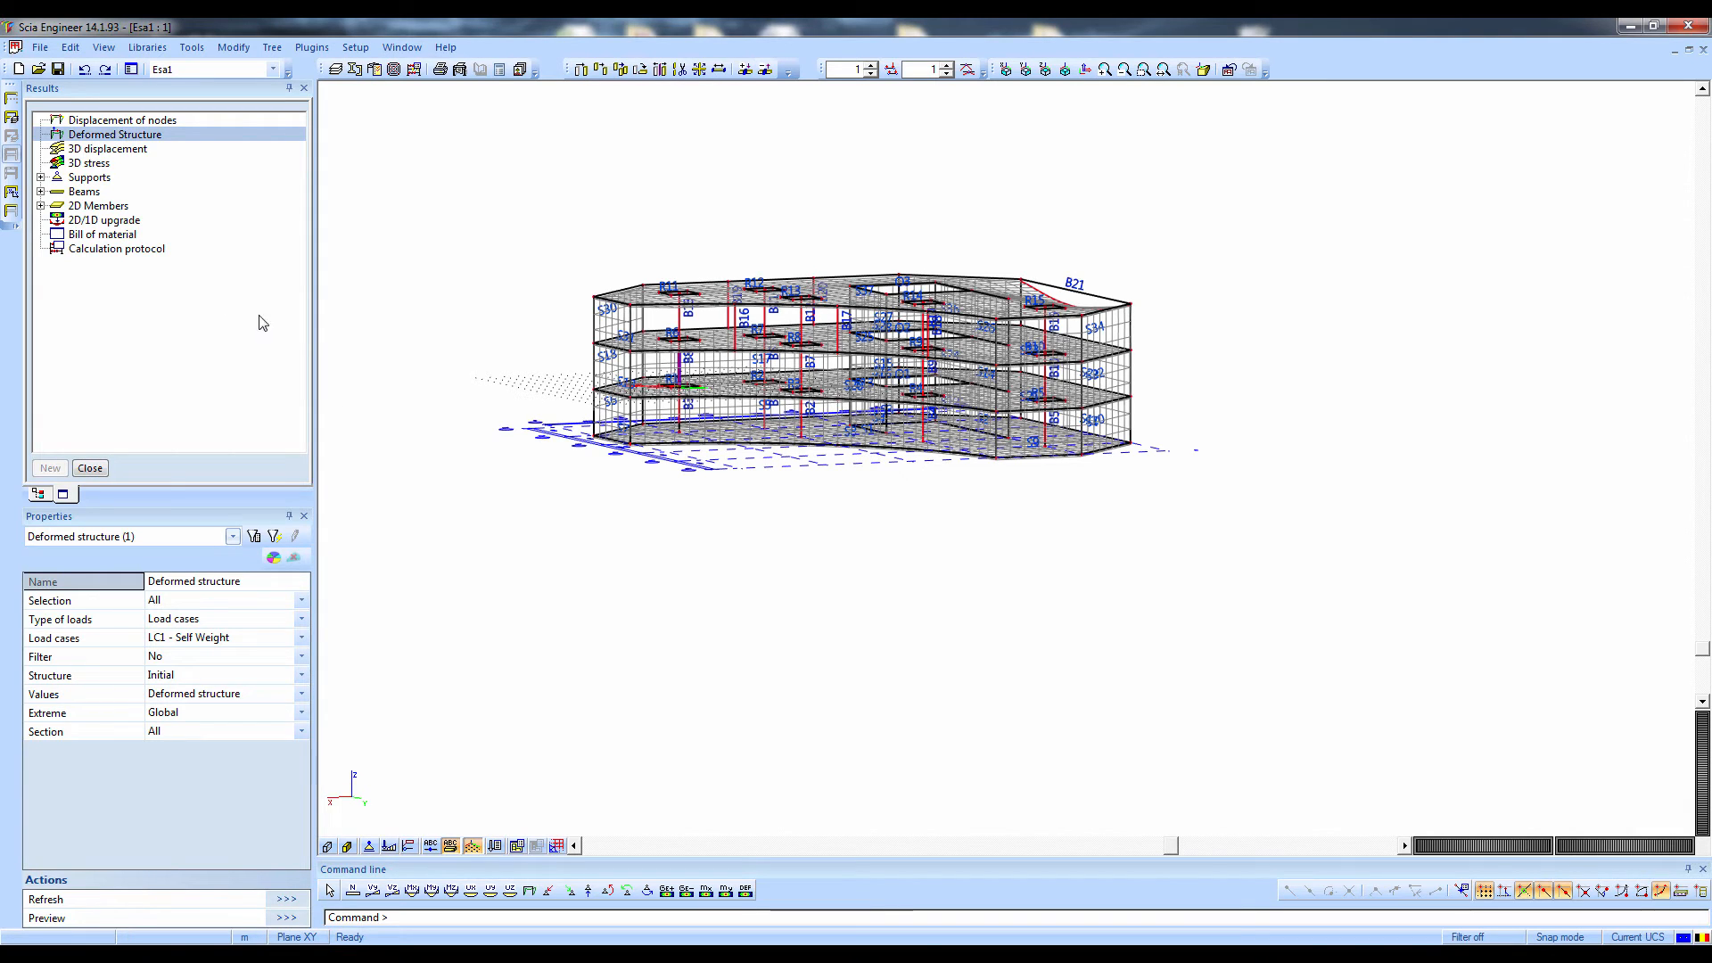
Display the bending moment My on all beams for LC1 - Self Weight, followed by combination EN-ULS
left_click(41, 192)
left_click(107, 206)
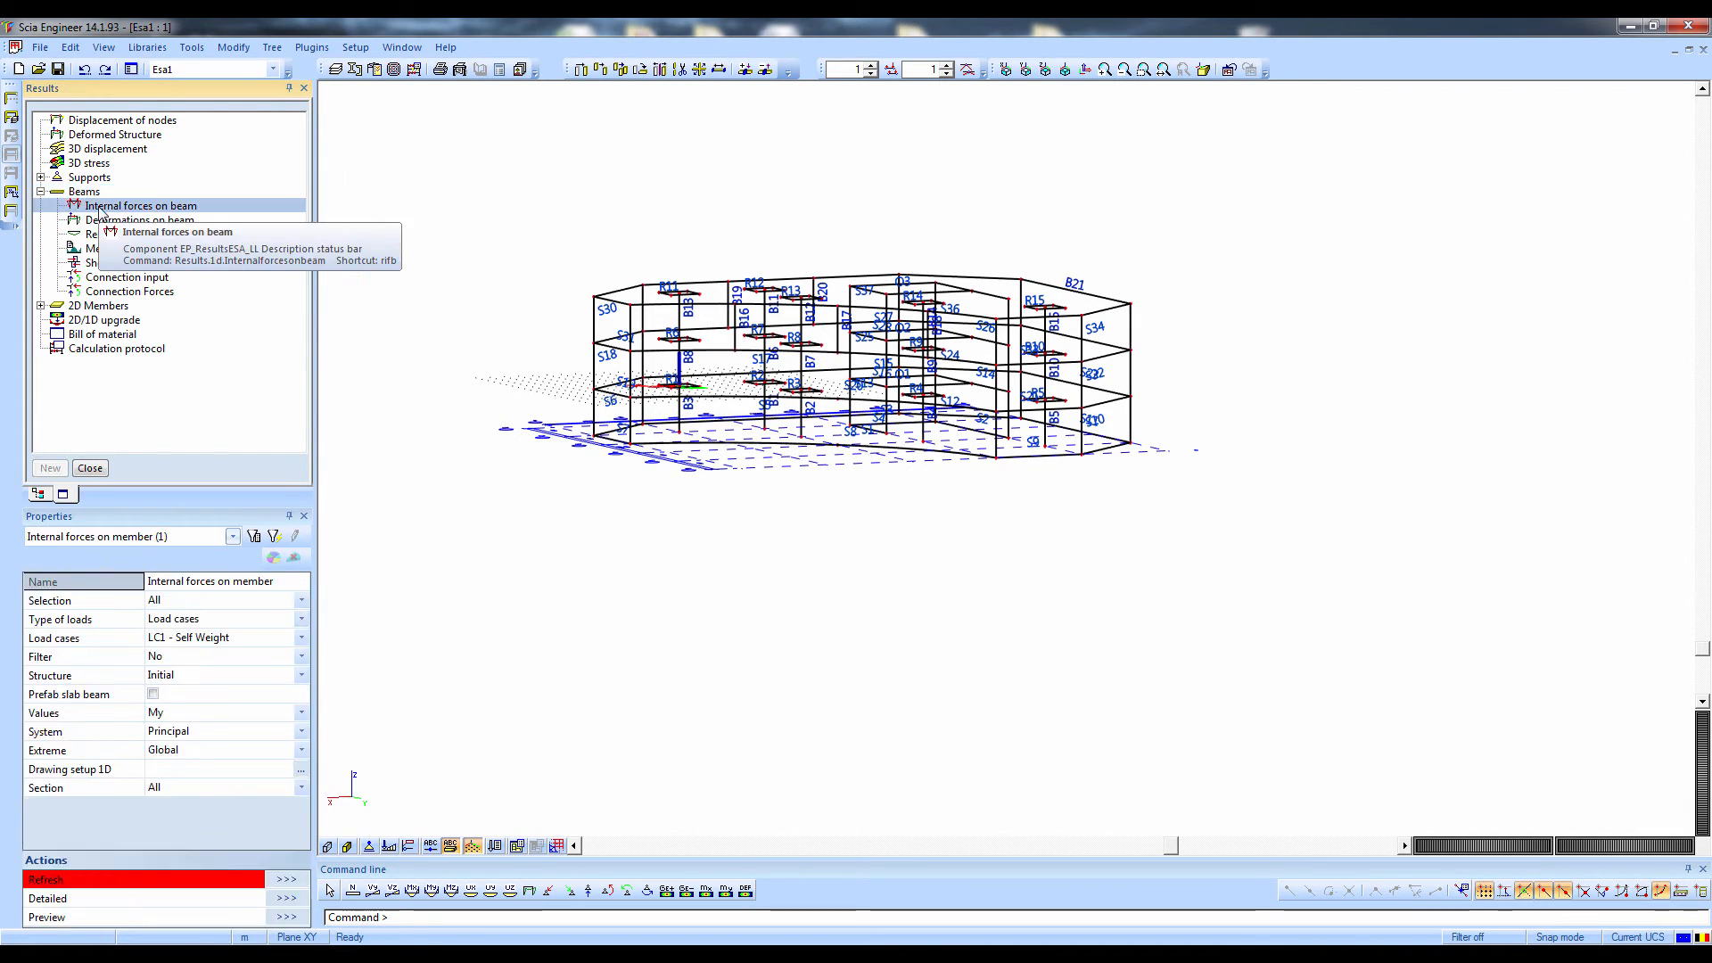
left_click(264, 884)
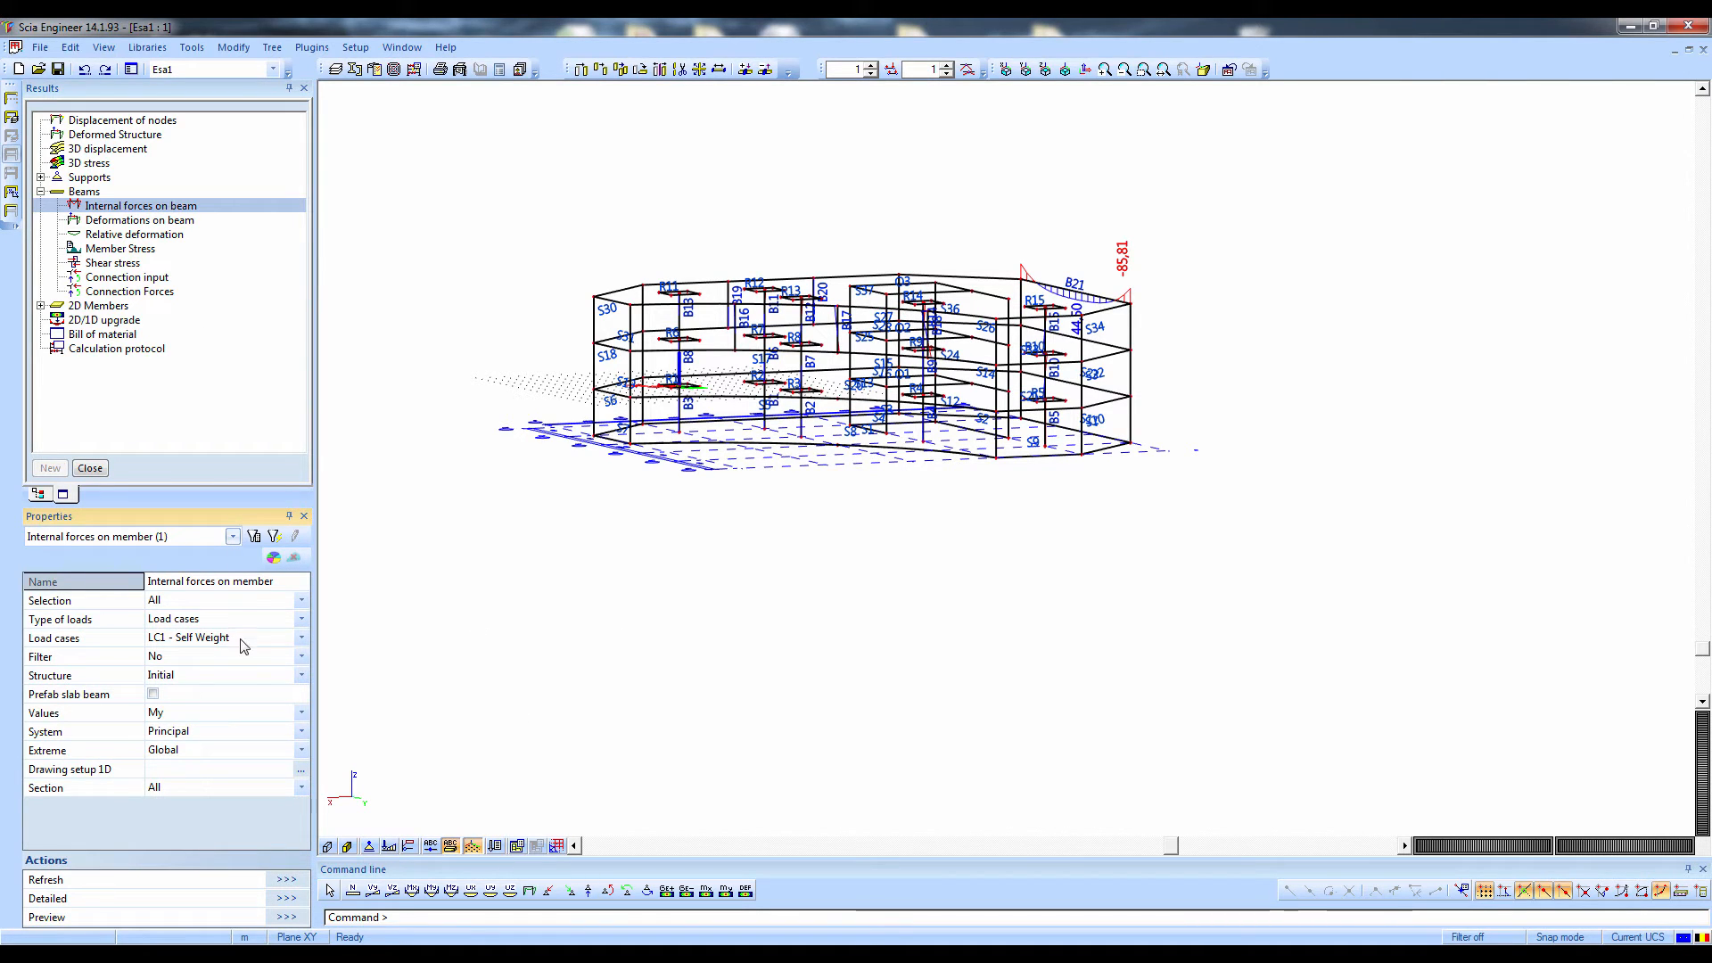
left_click(211, 622)
left_click(211, 621)
left_click(206, 644)
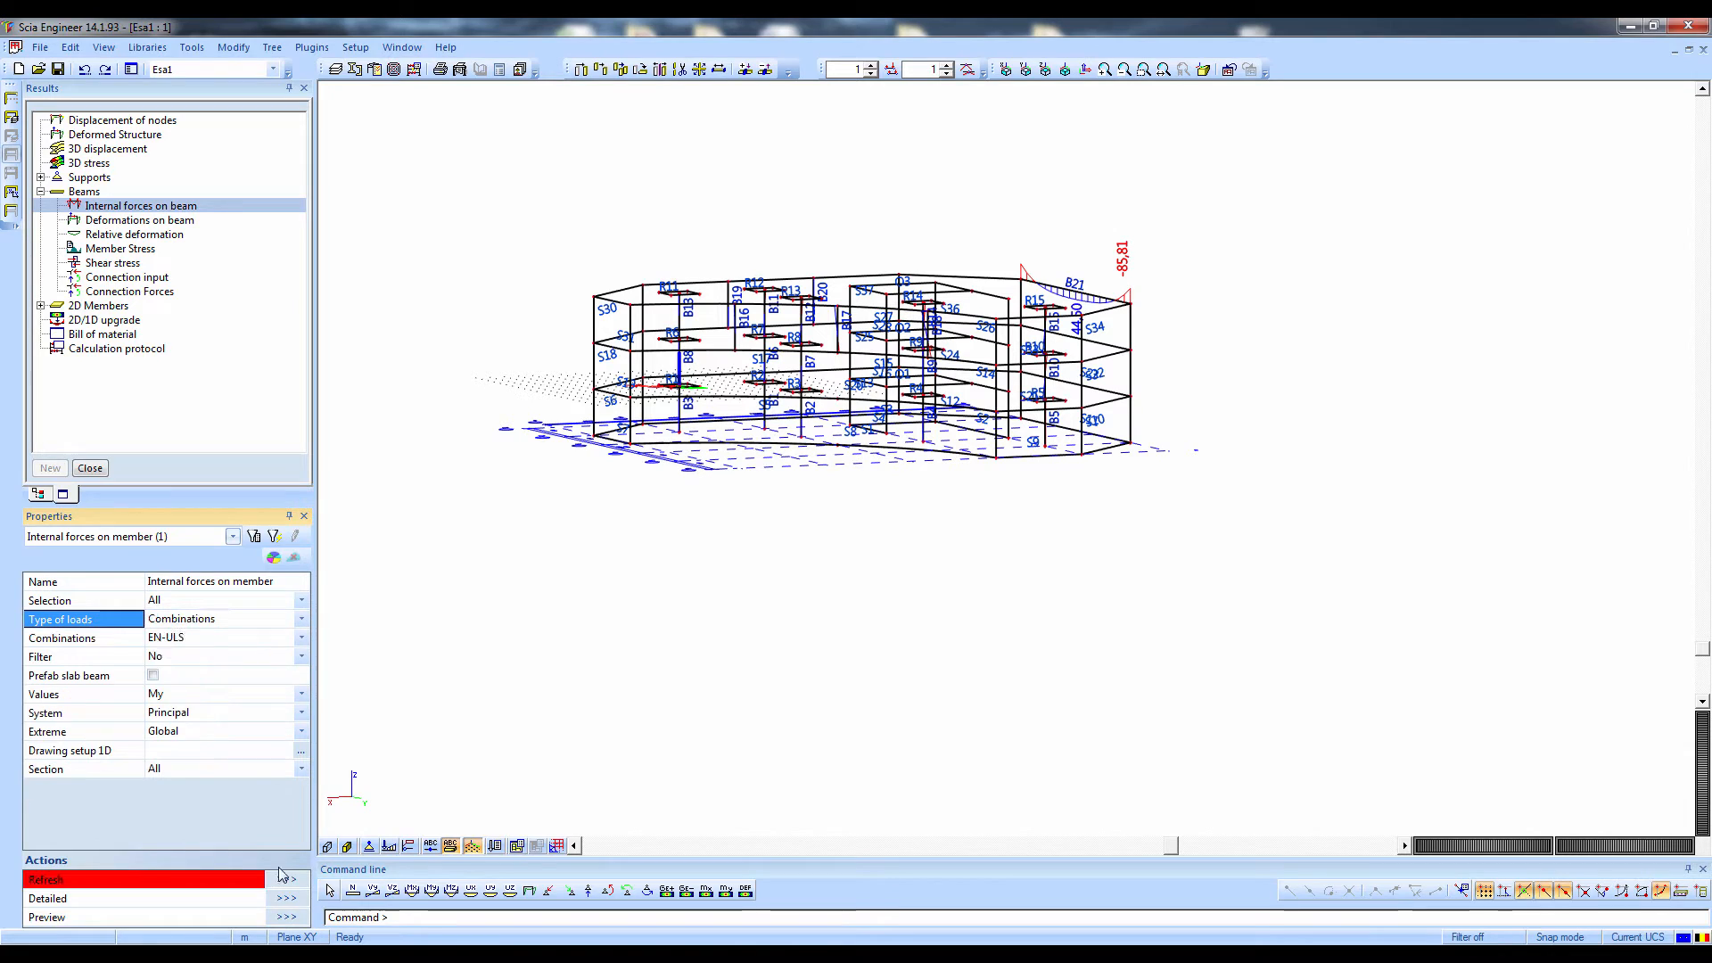
left_click(285, 879)
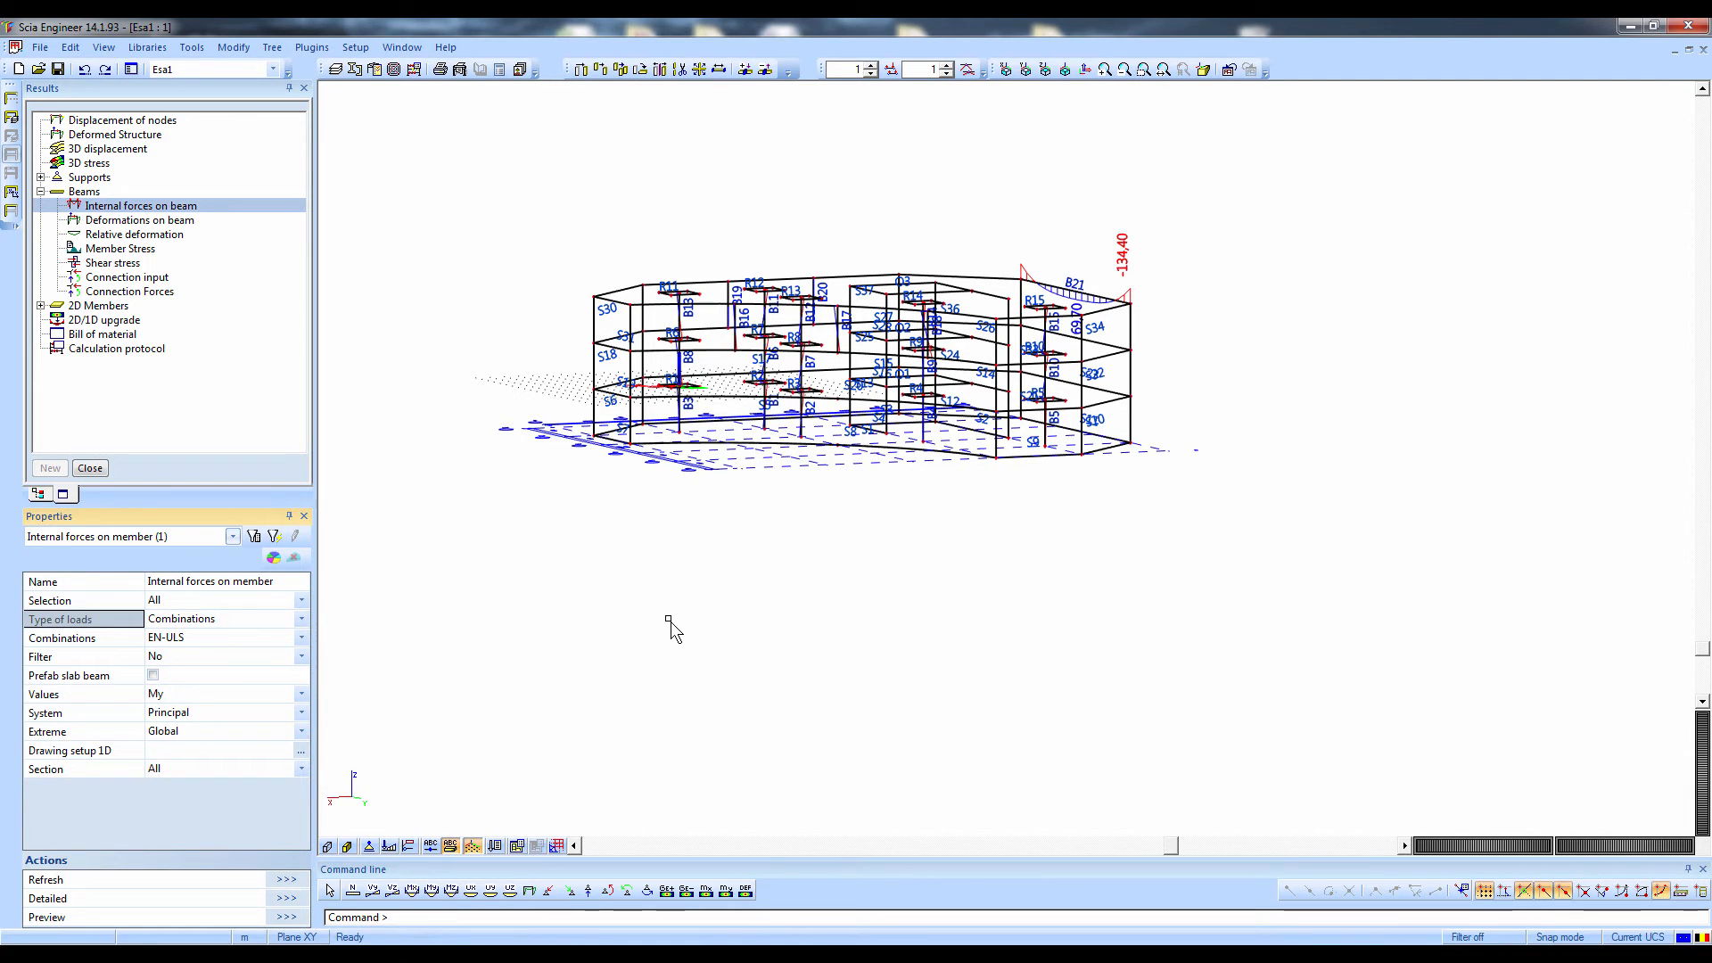
Display the beam deformations for combination EN-ULS with uz as the shown value
left_click(107, 222)
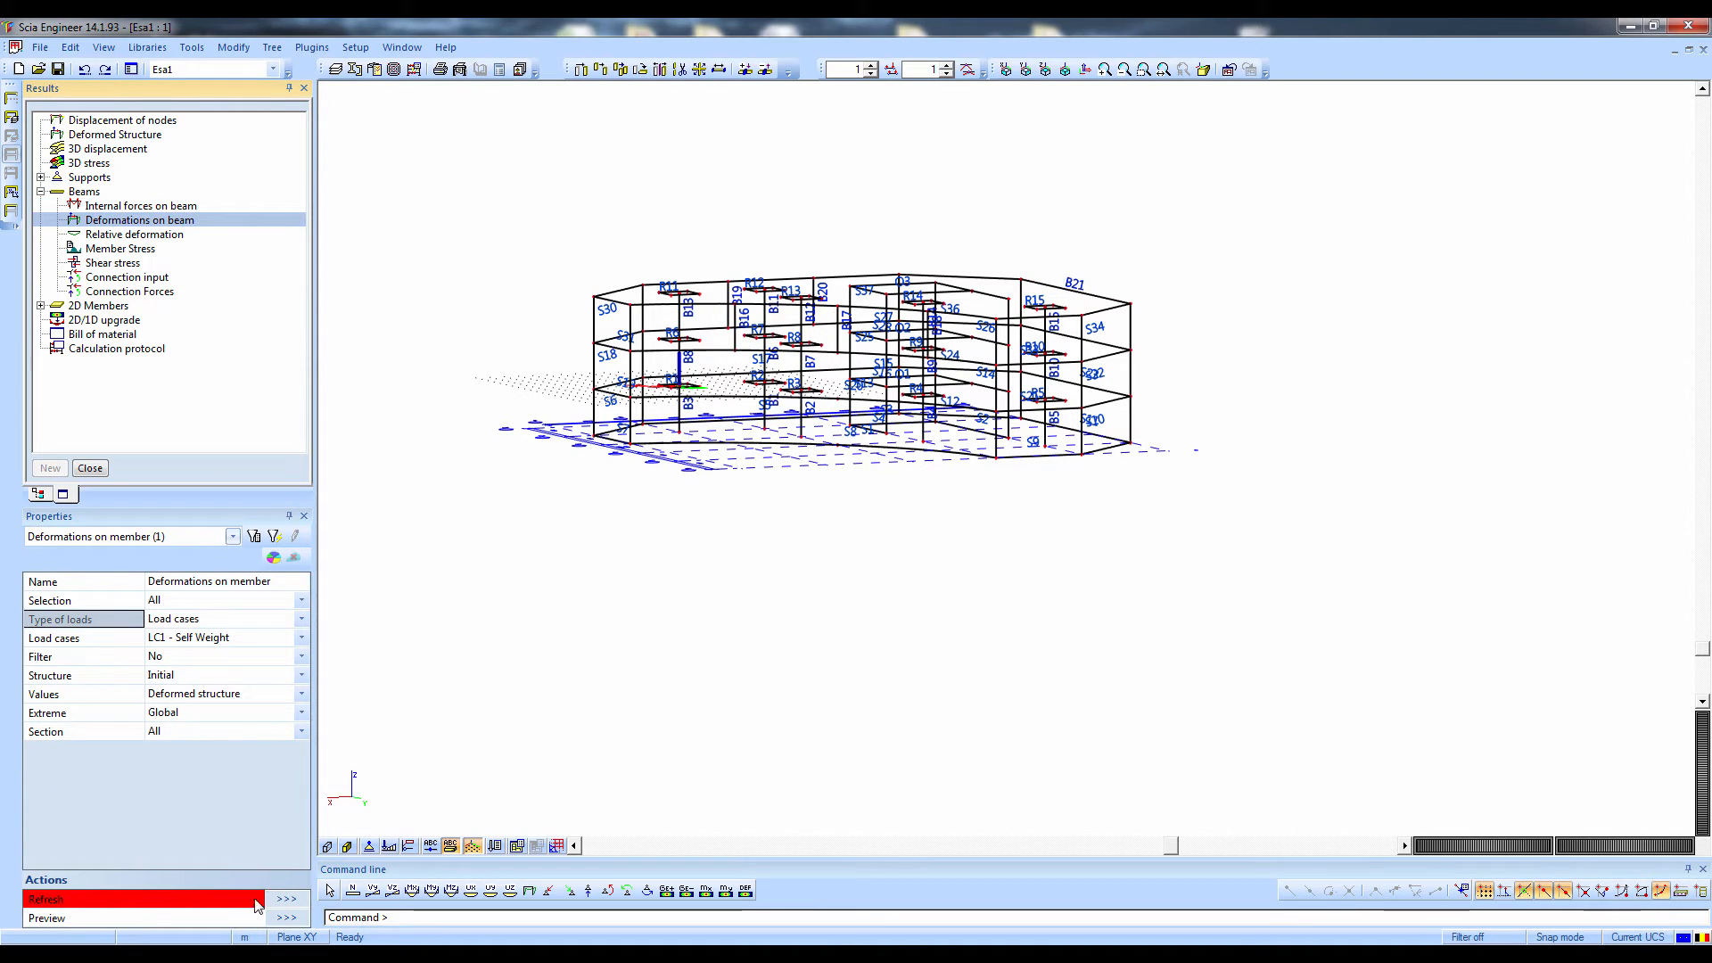
left_click(286, 900)
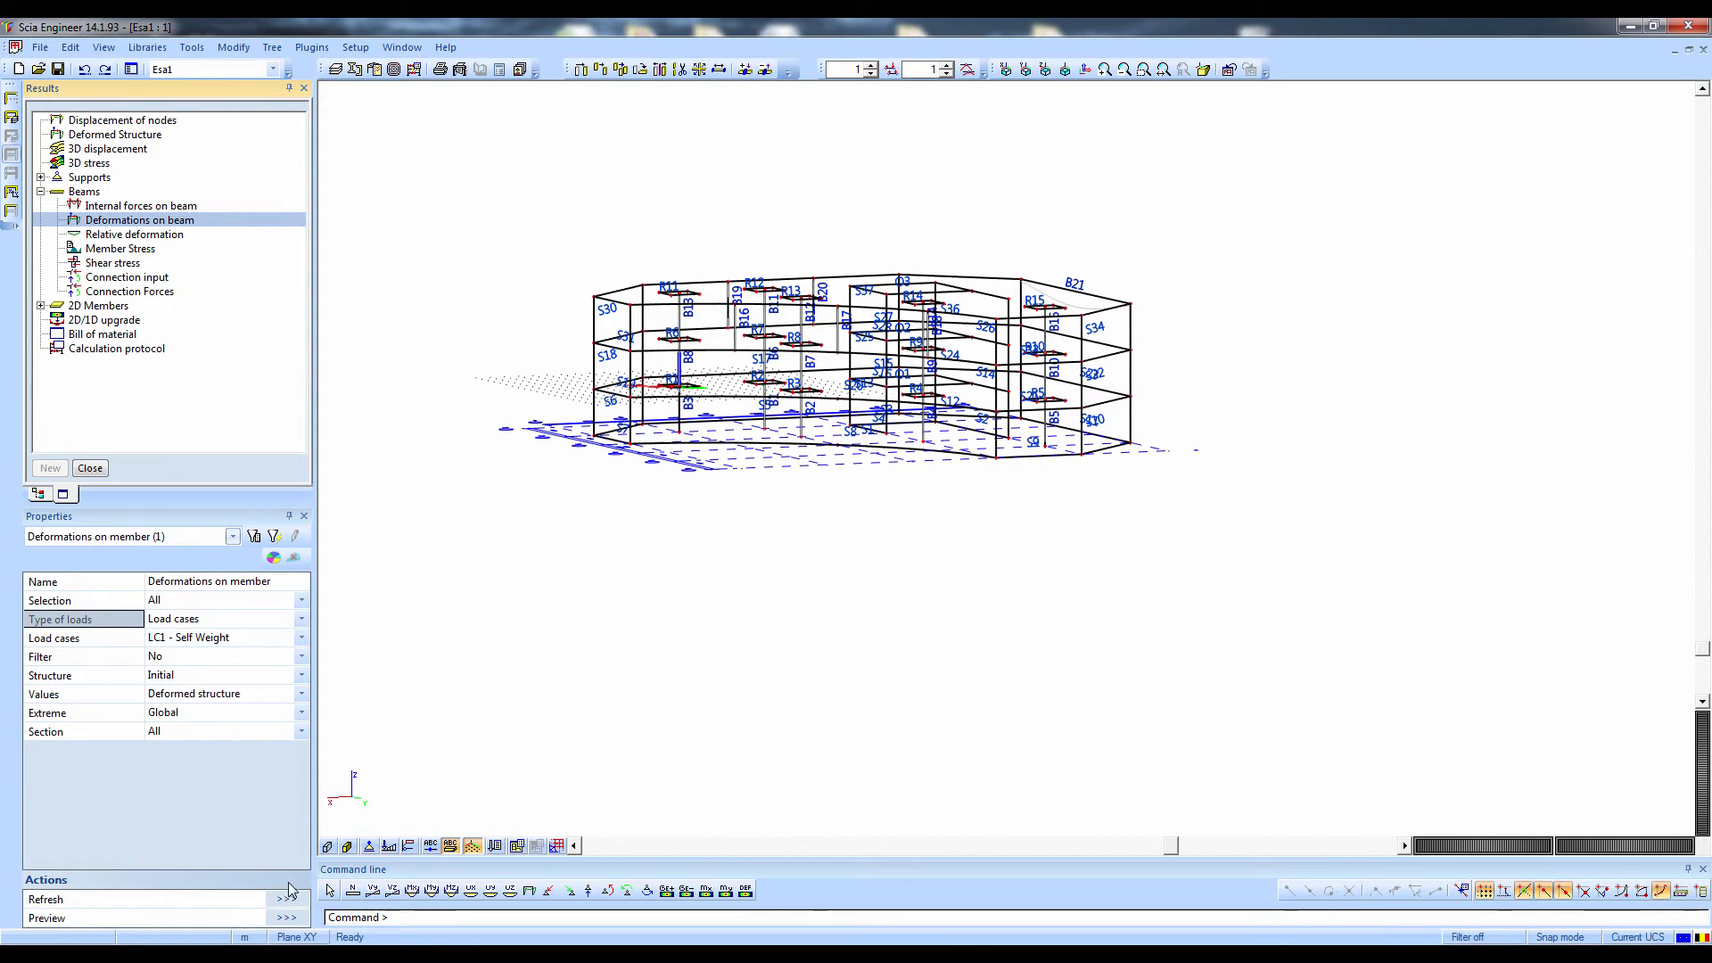
left_click(170, 624)
left_click(179, 645)
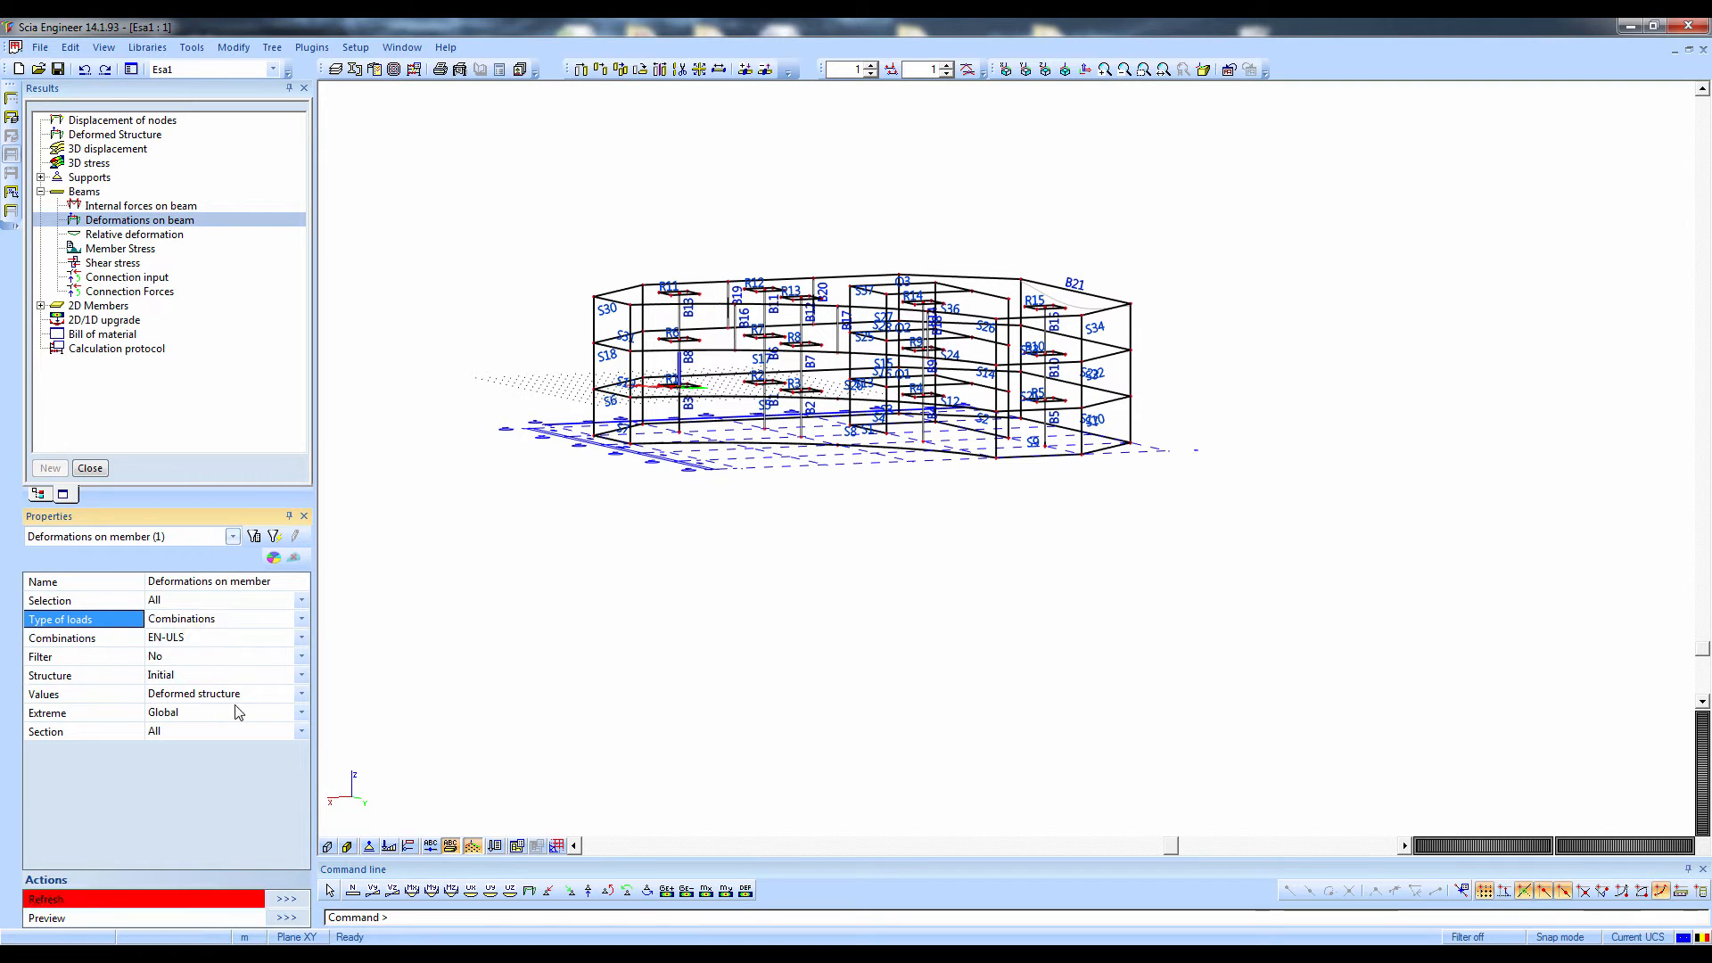
left_click(283, 901)
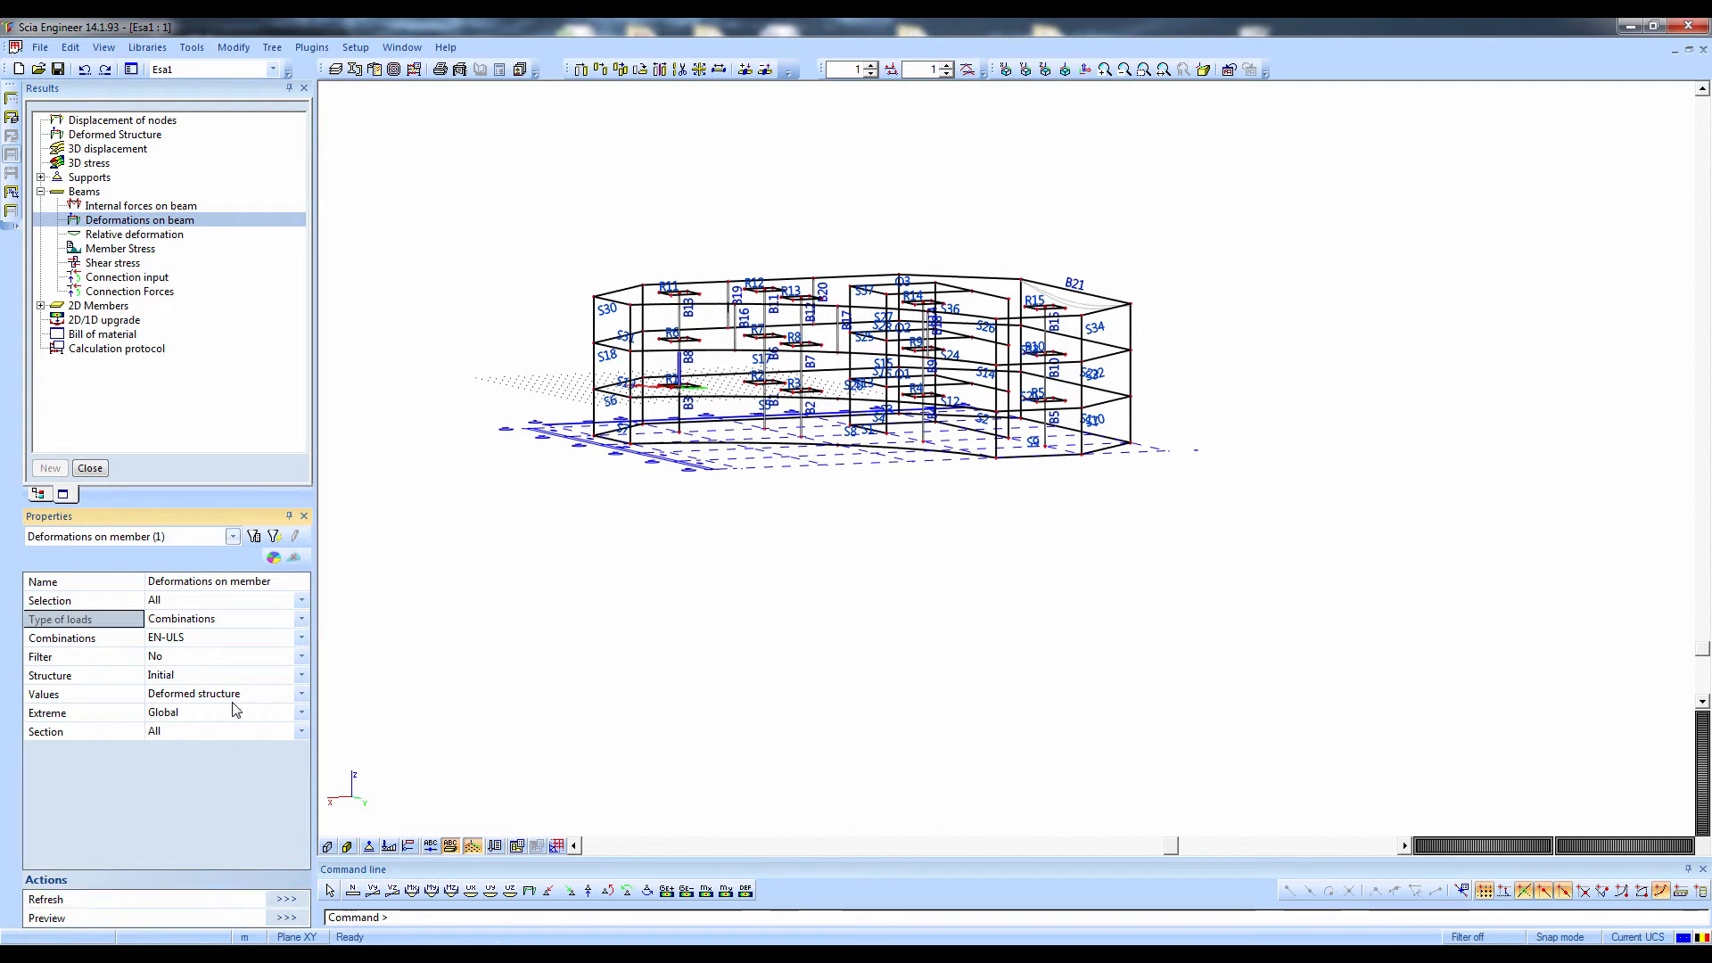
left_click(205, 696)
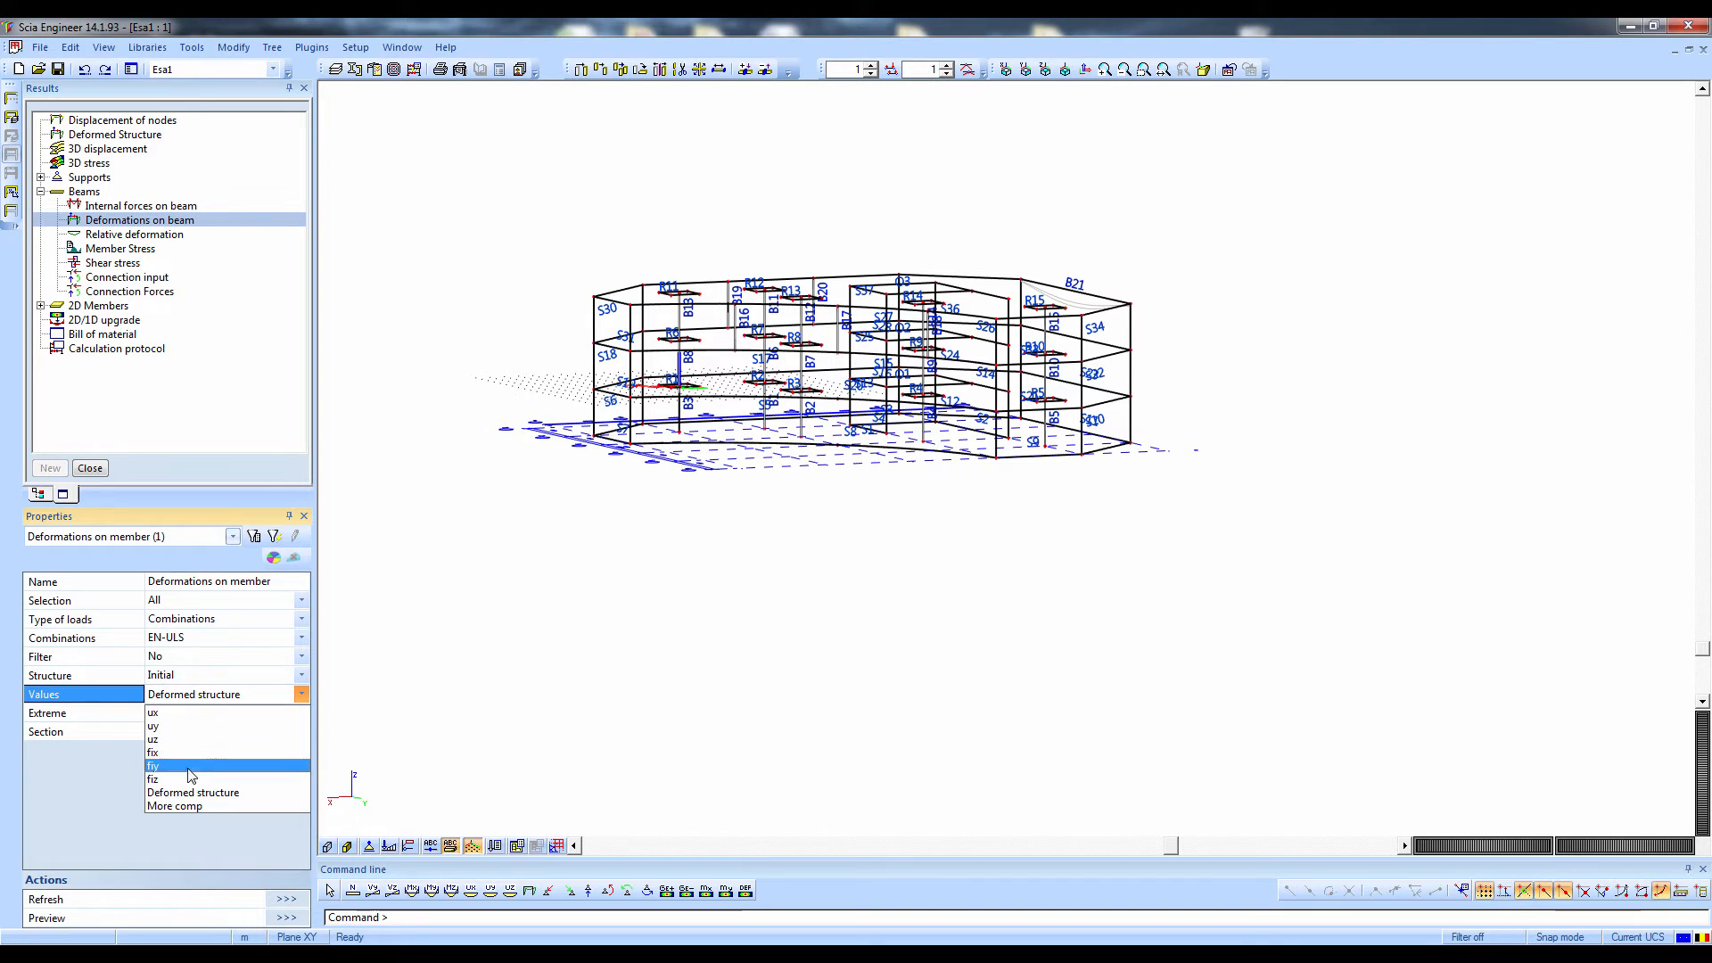
left_click(180, 742)
left_click(282, 901)
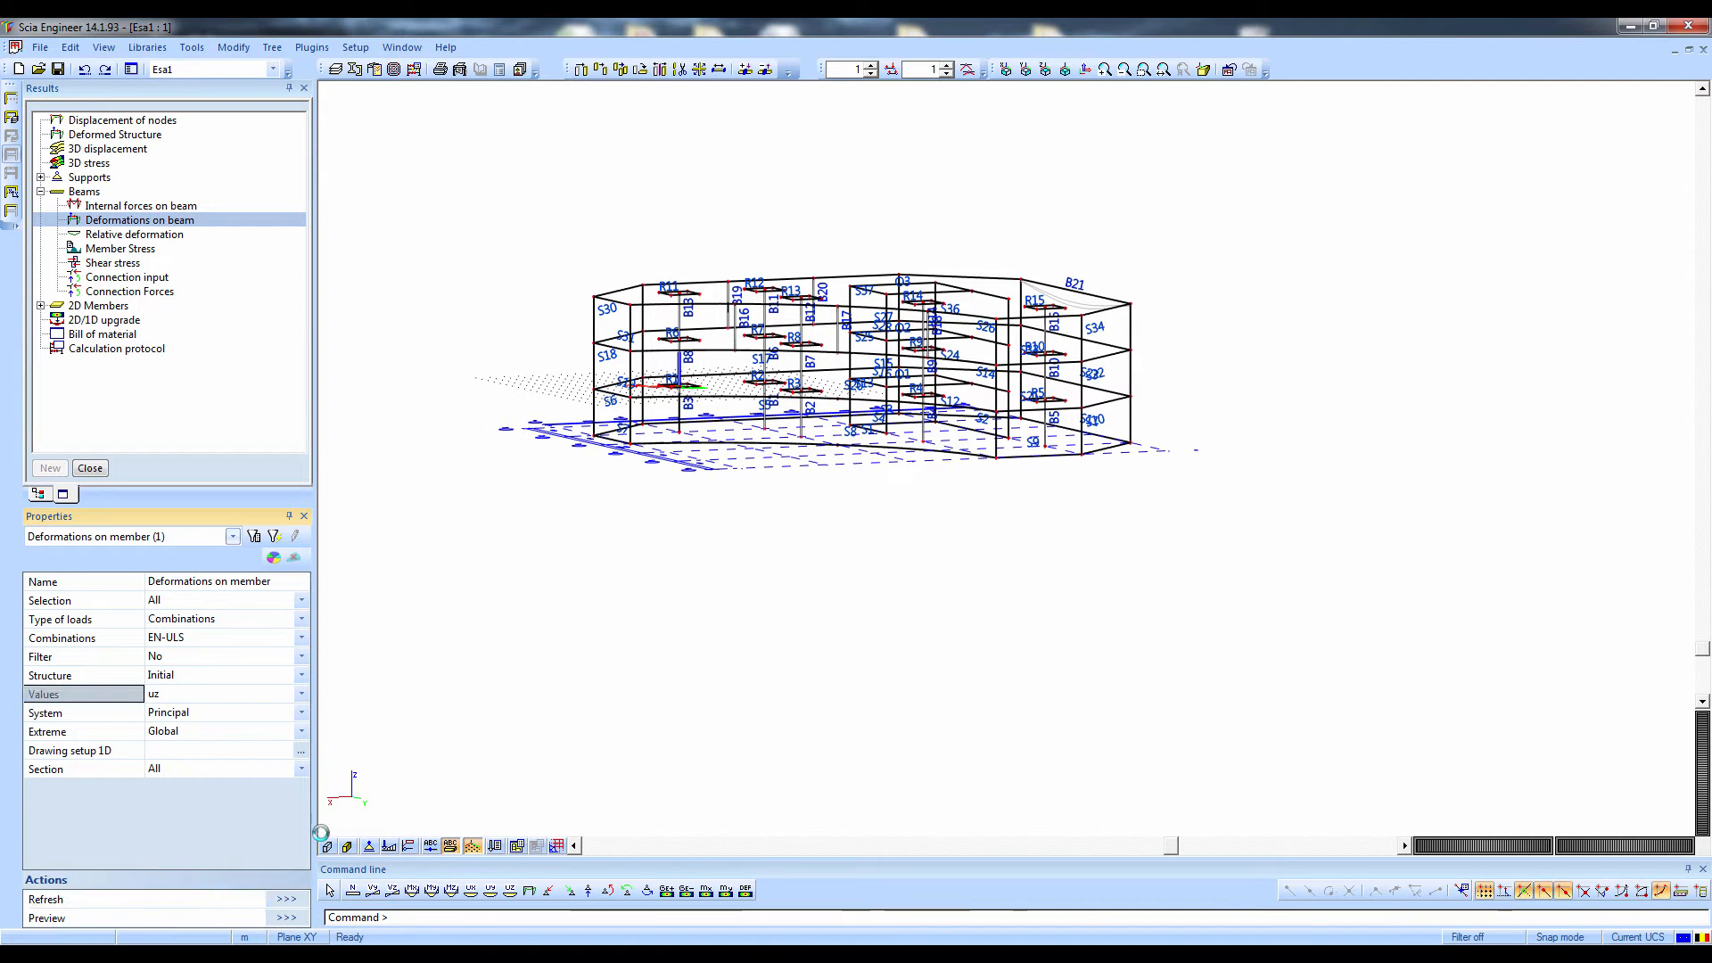
right_click_drag(649, 702, 733, 715, "ctrl")
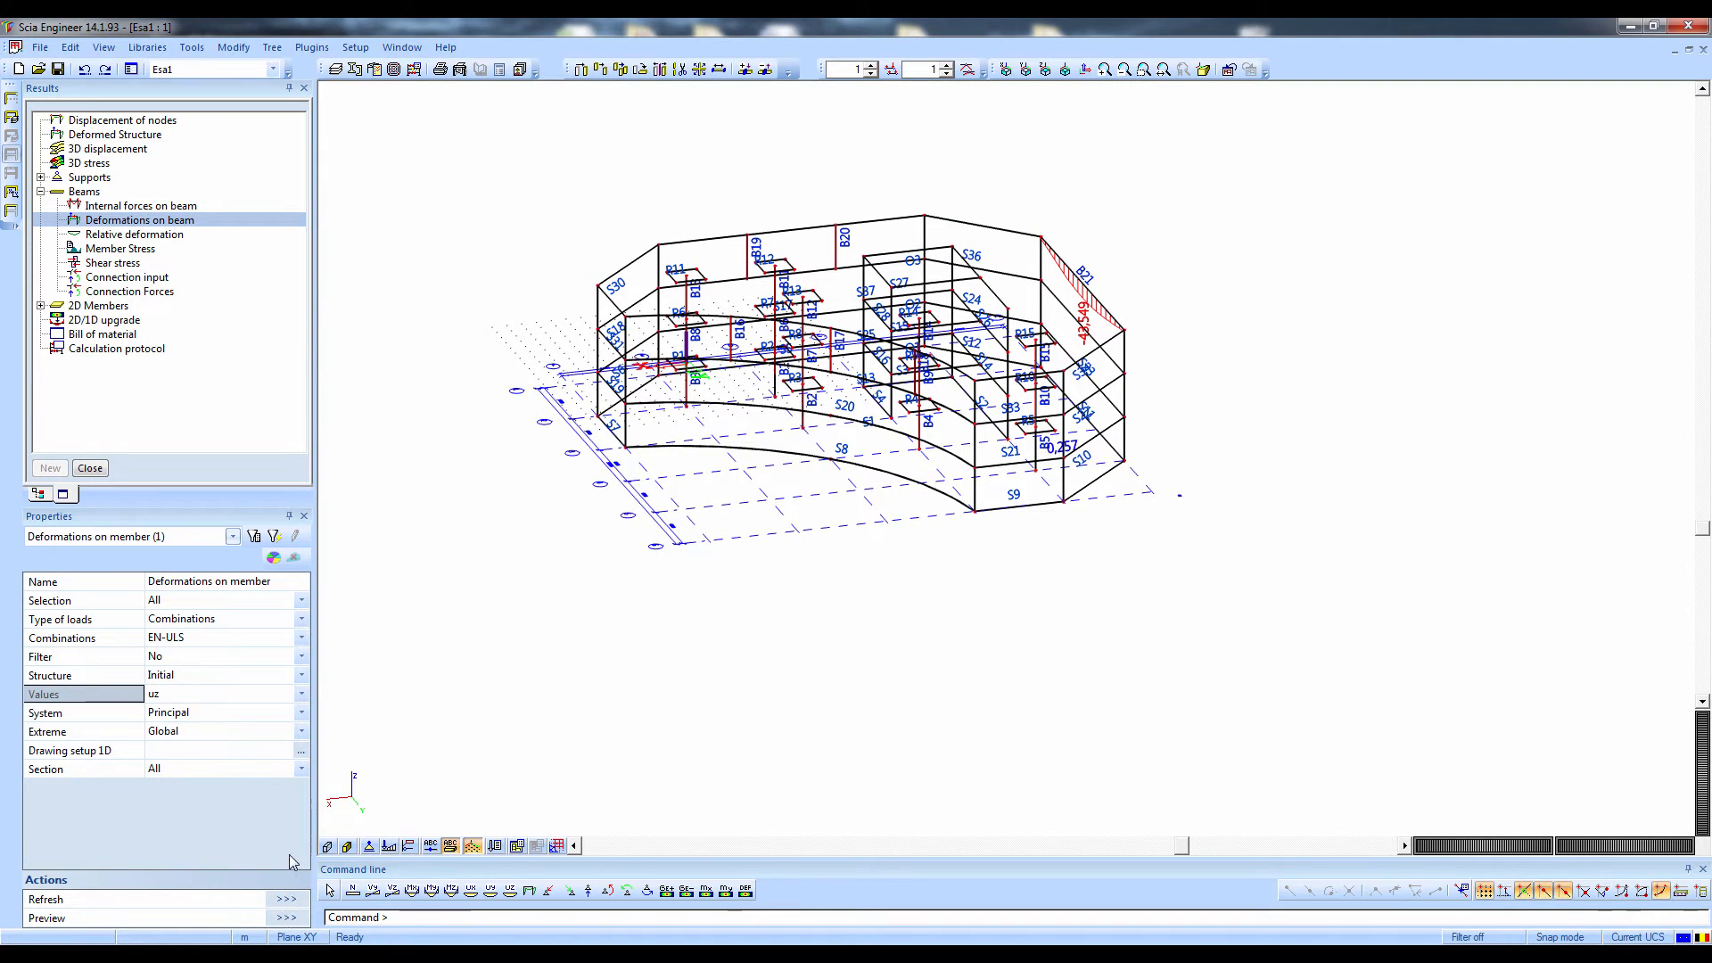
Generate the report preview of the beam deformations for EN-ULS and examine its results table
left_click(286, 918)
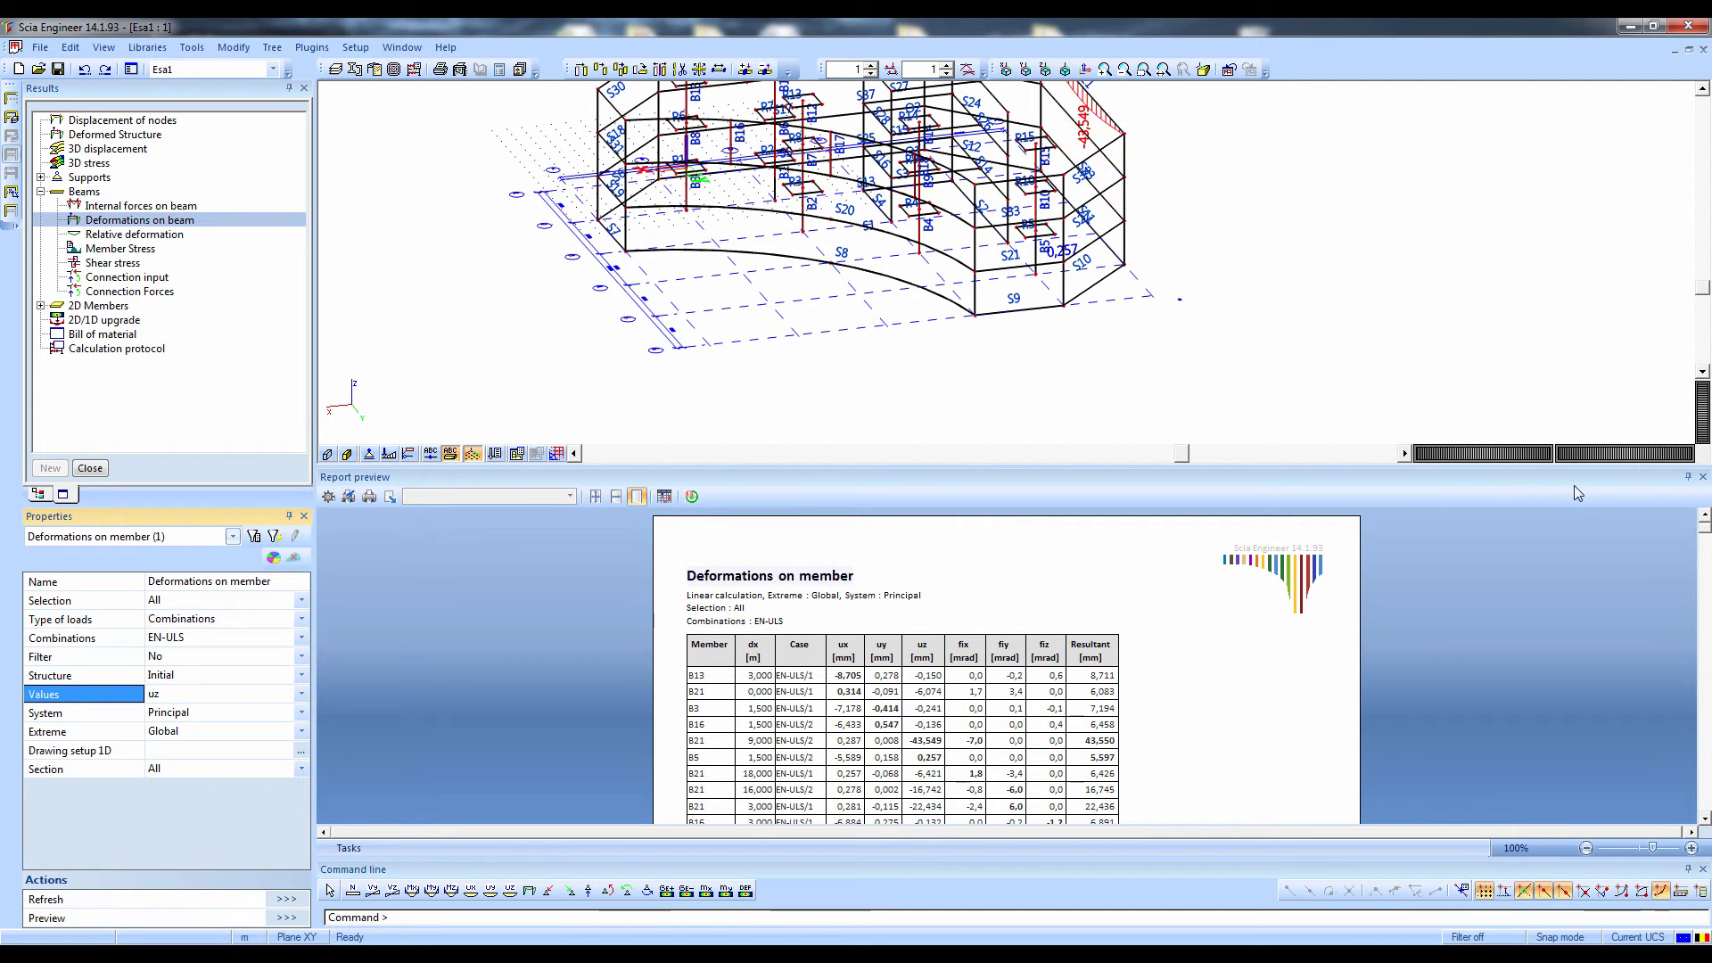
left_click(1223, 755)
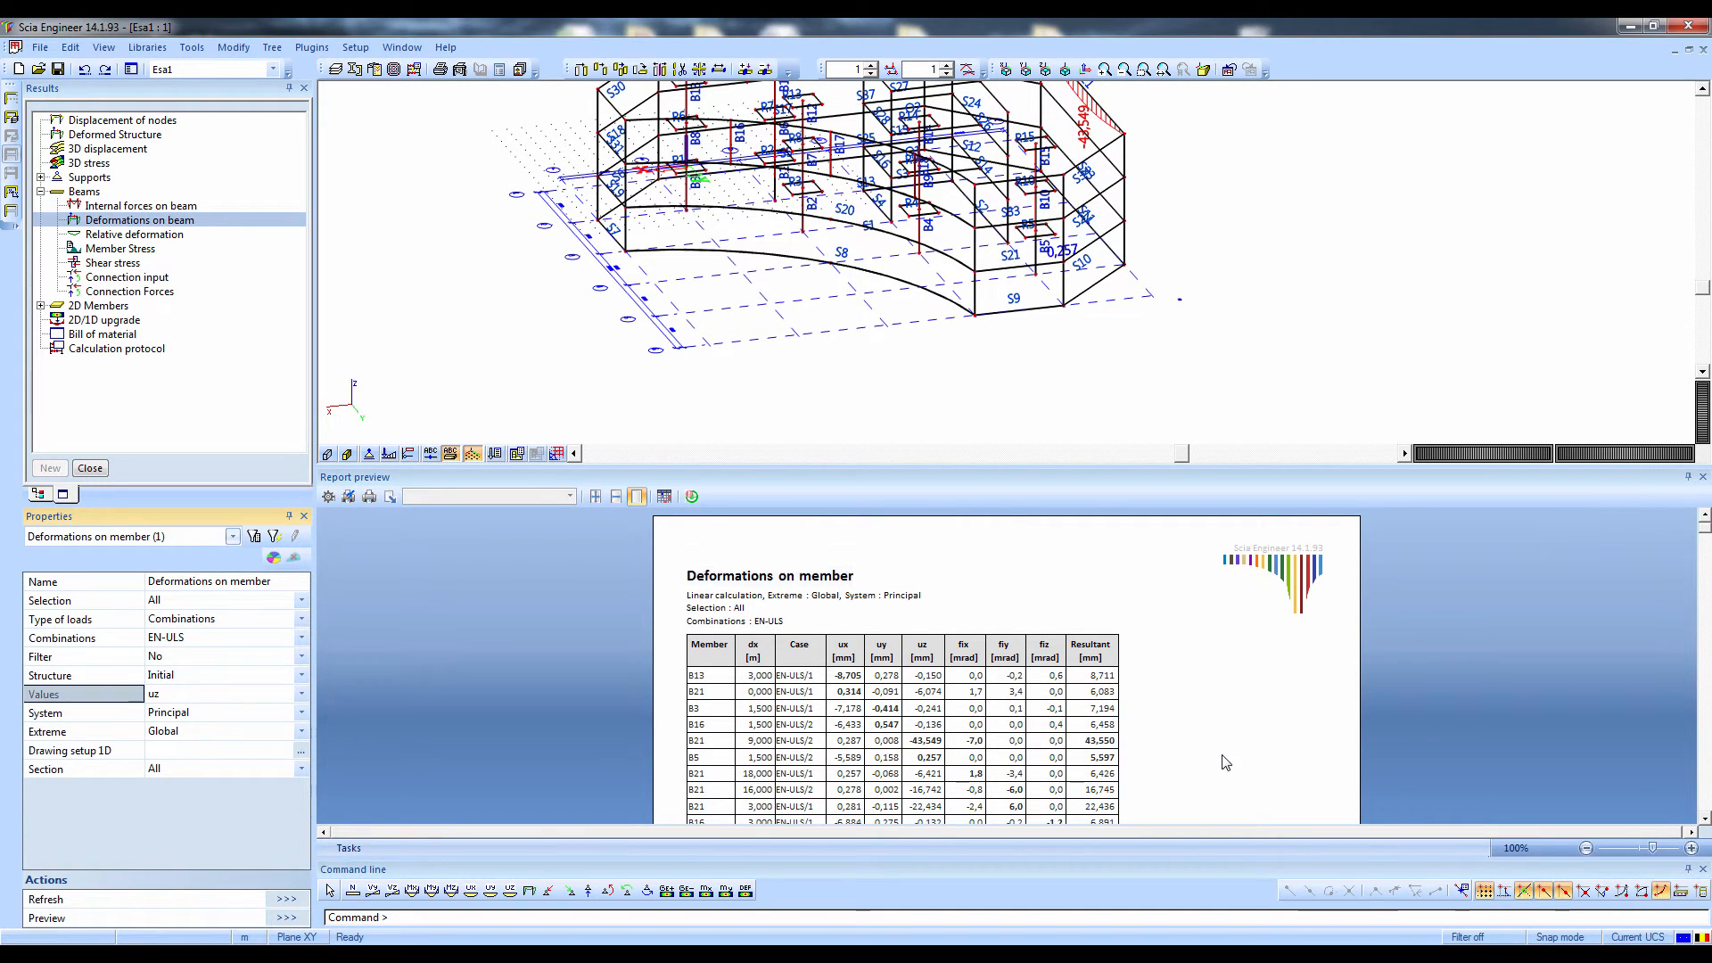
scroll(1226, 762, "down", 2)
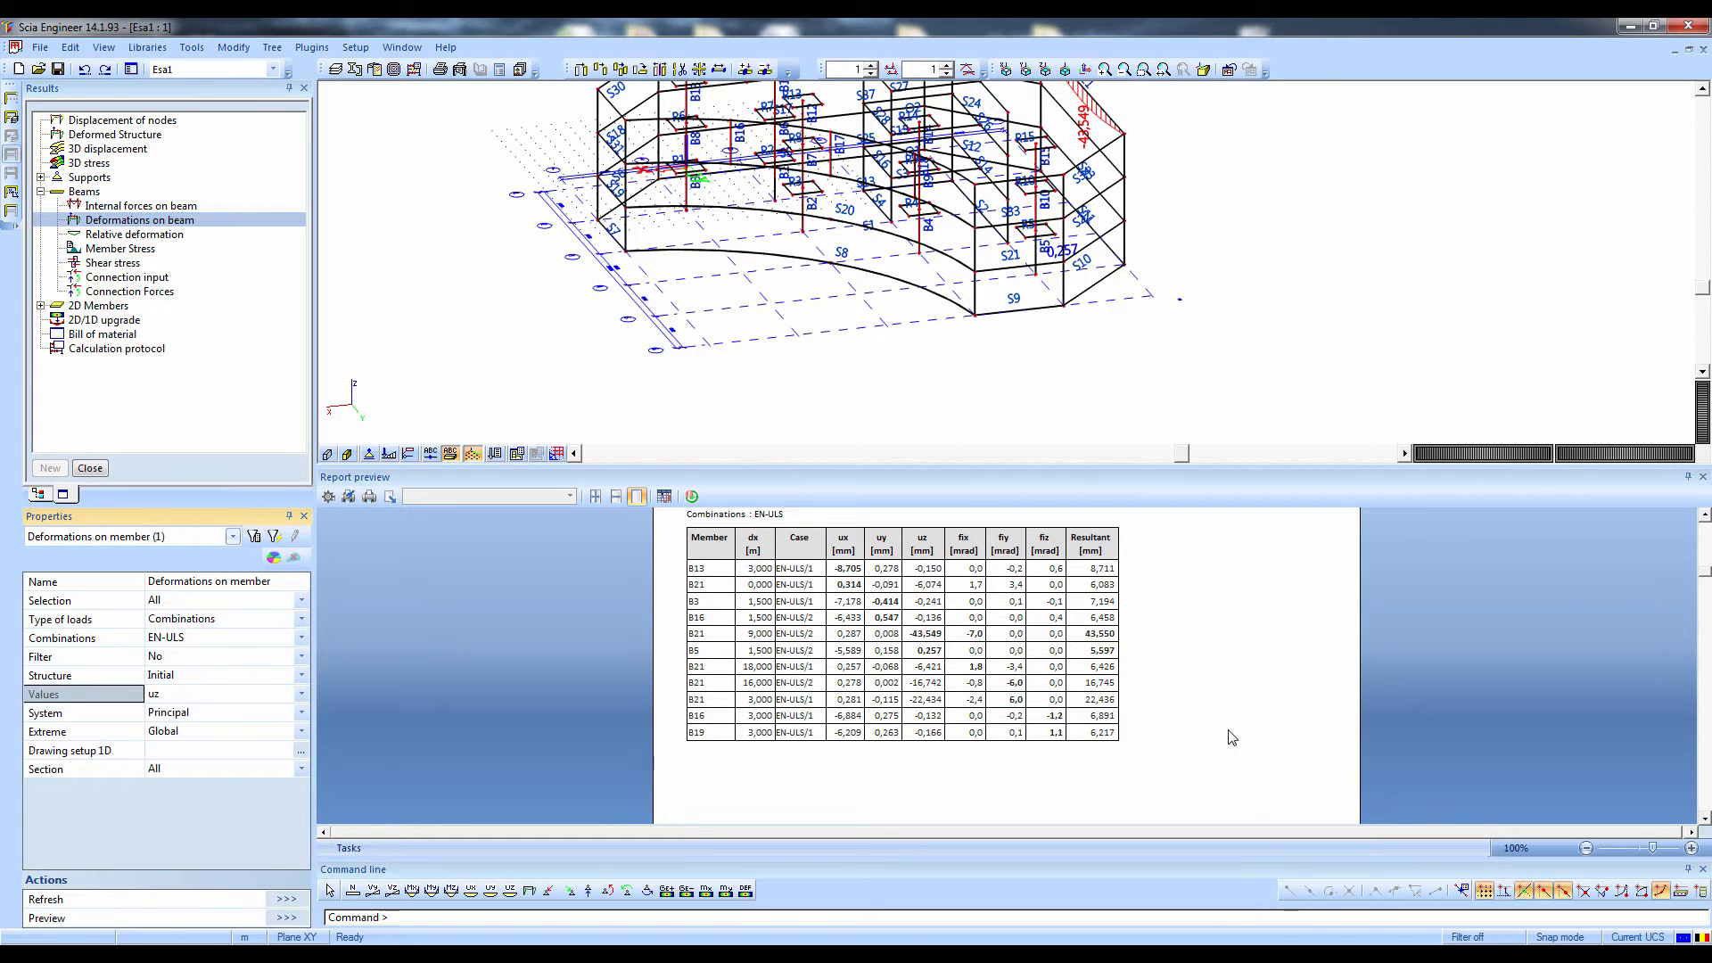
scroll(1699, 540, "up", 1)
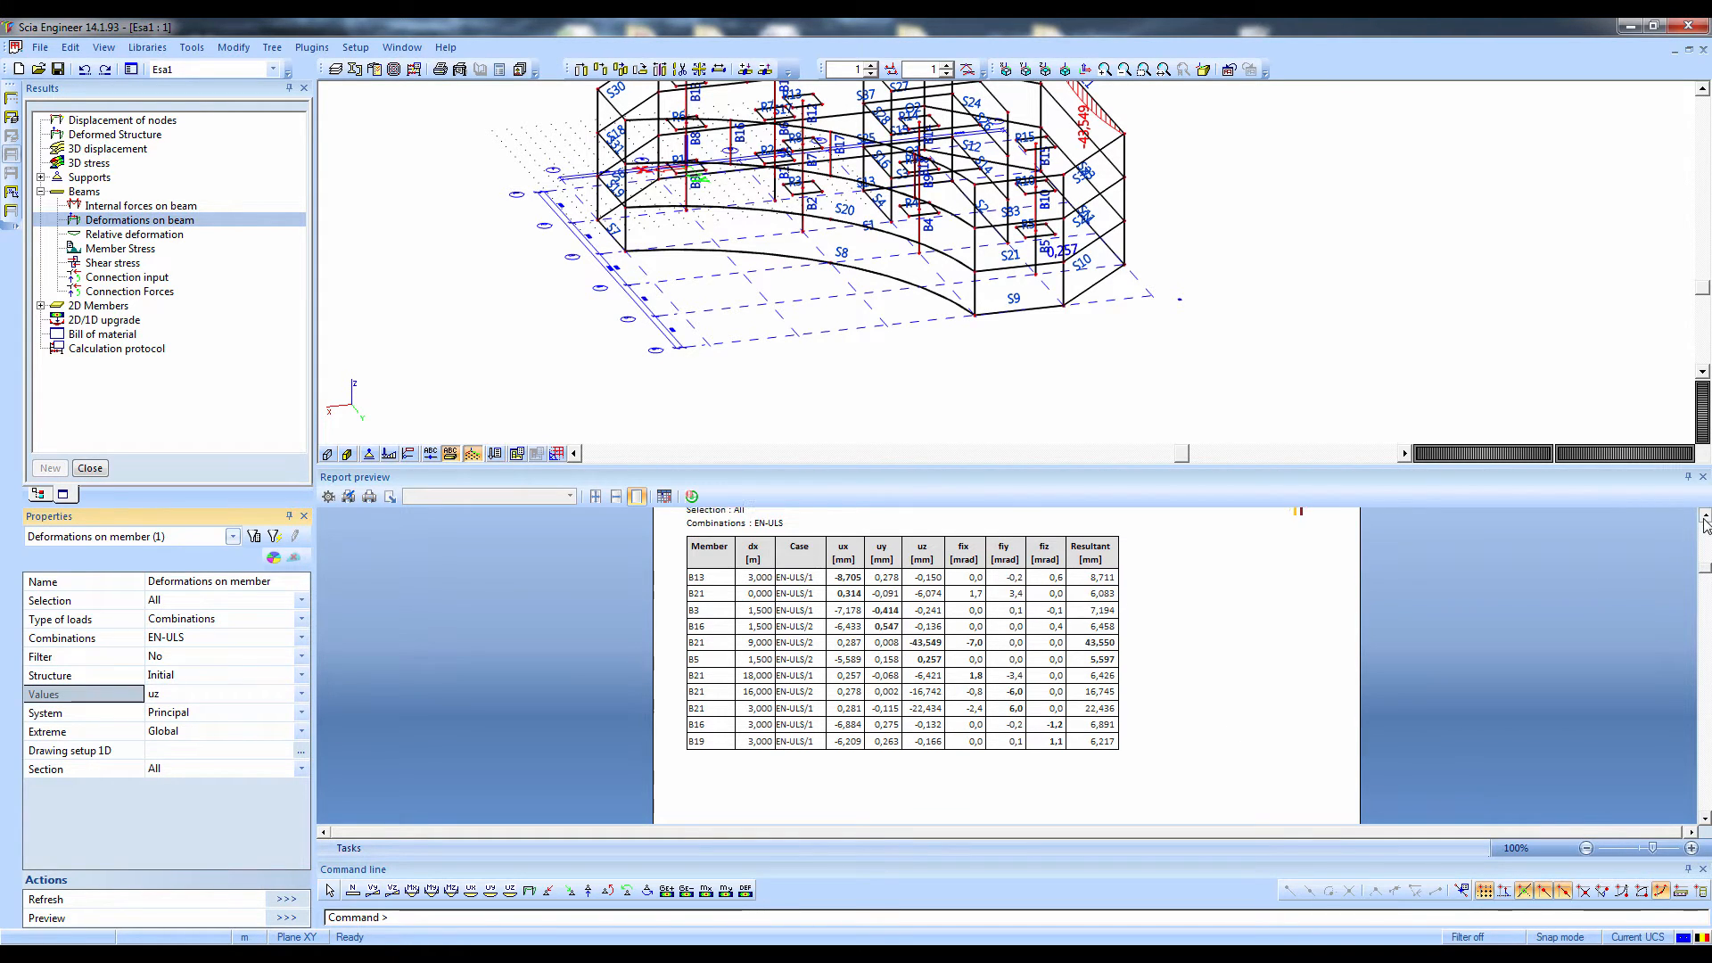
Switch the beam deformations to combination EN-ULS QP, refresh the results and examine the updated table
left_click(207, 646)
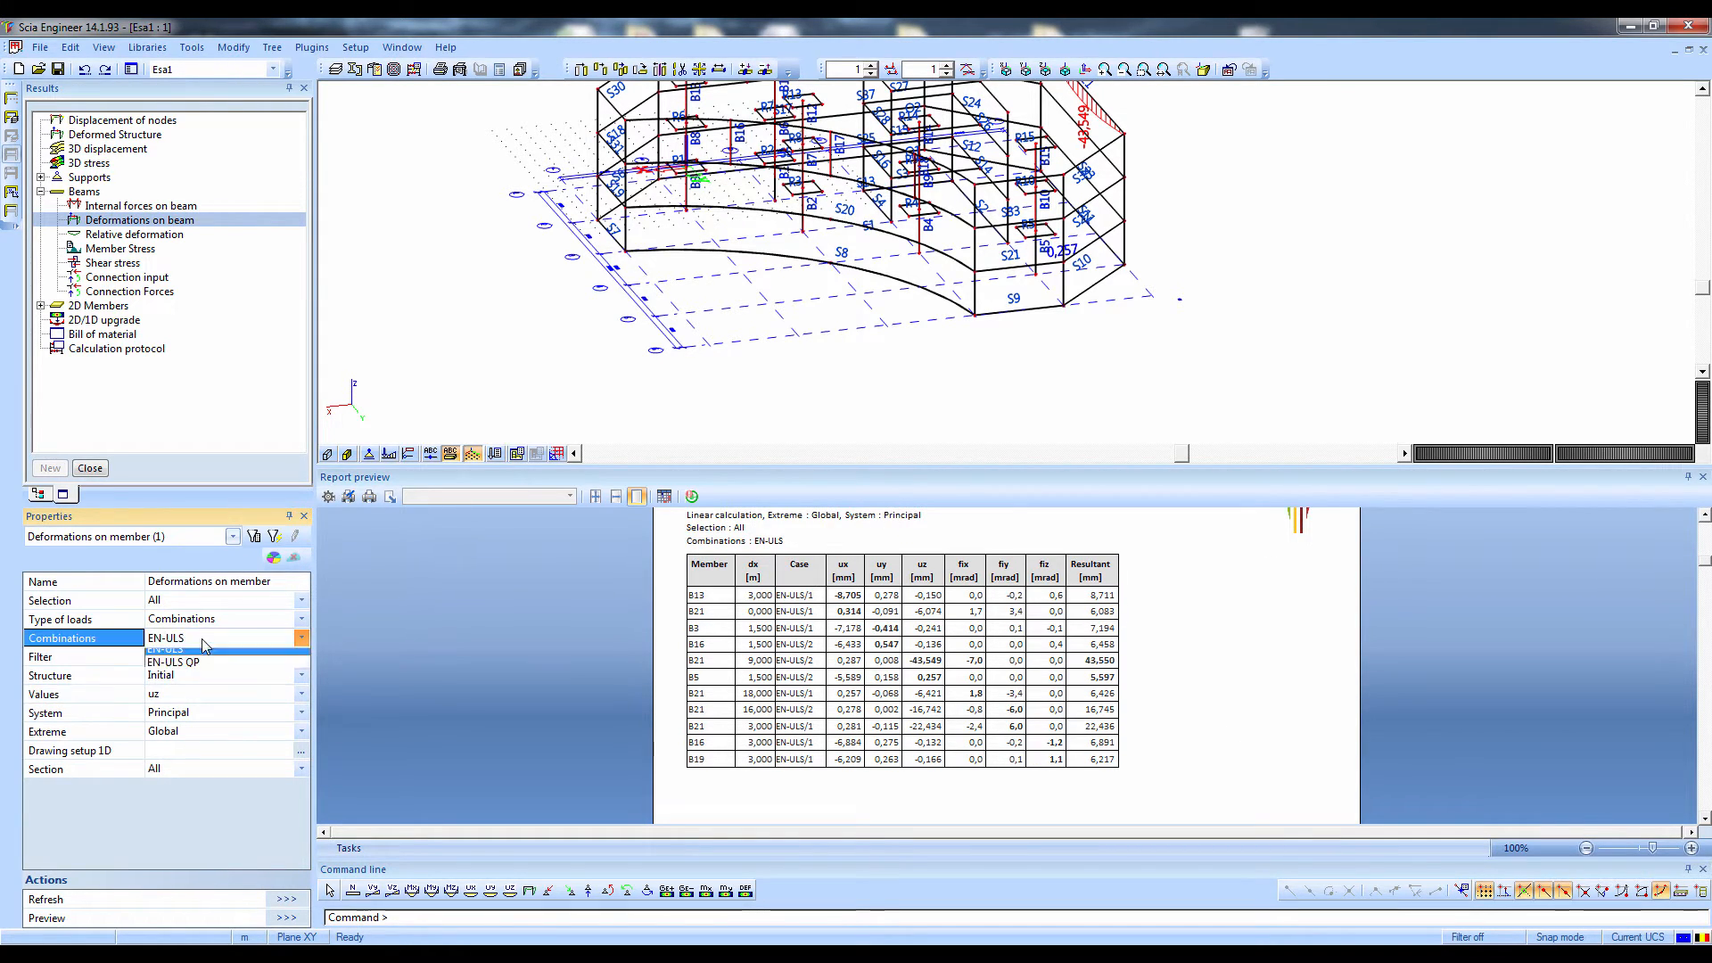
left_click(196, 672)
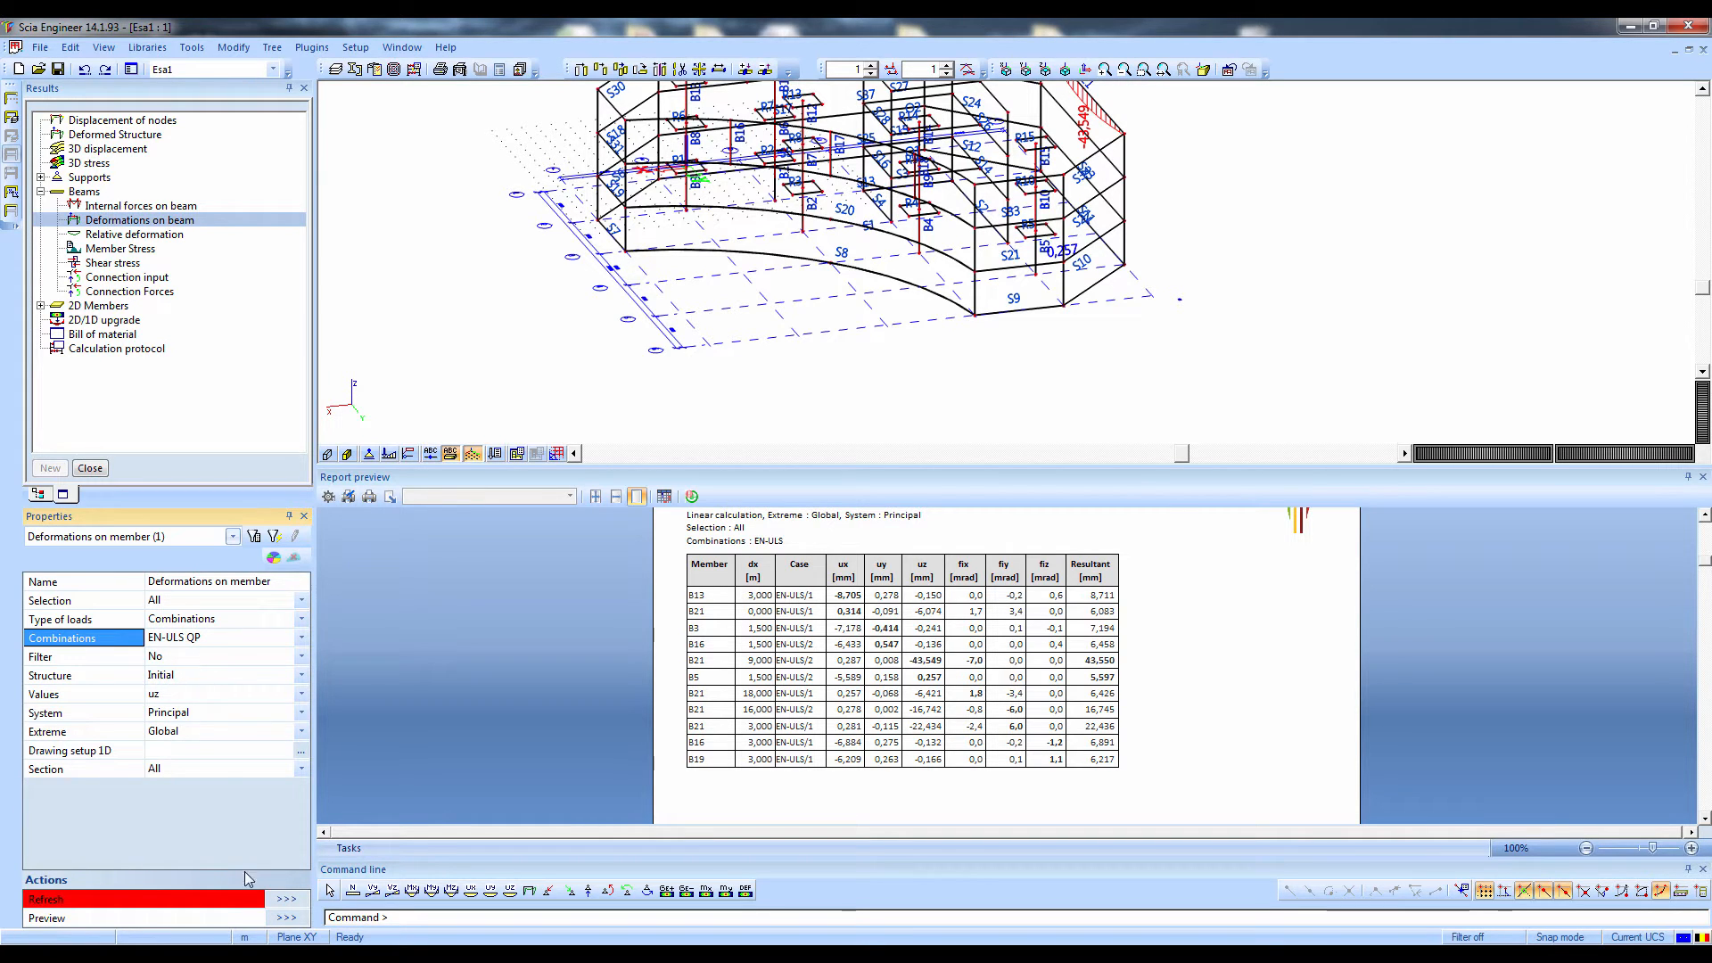
left_click(281, 898)
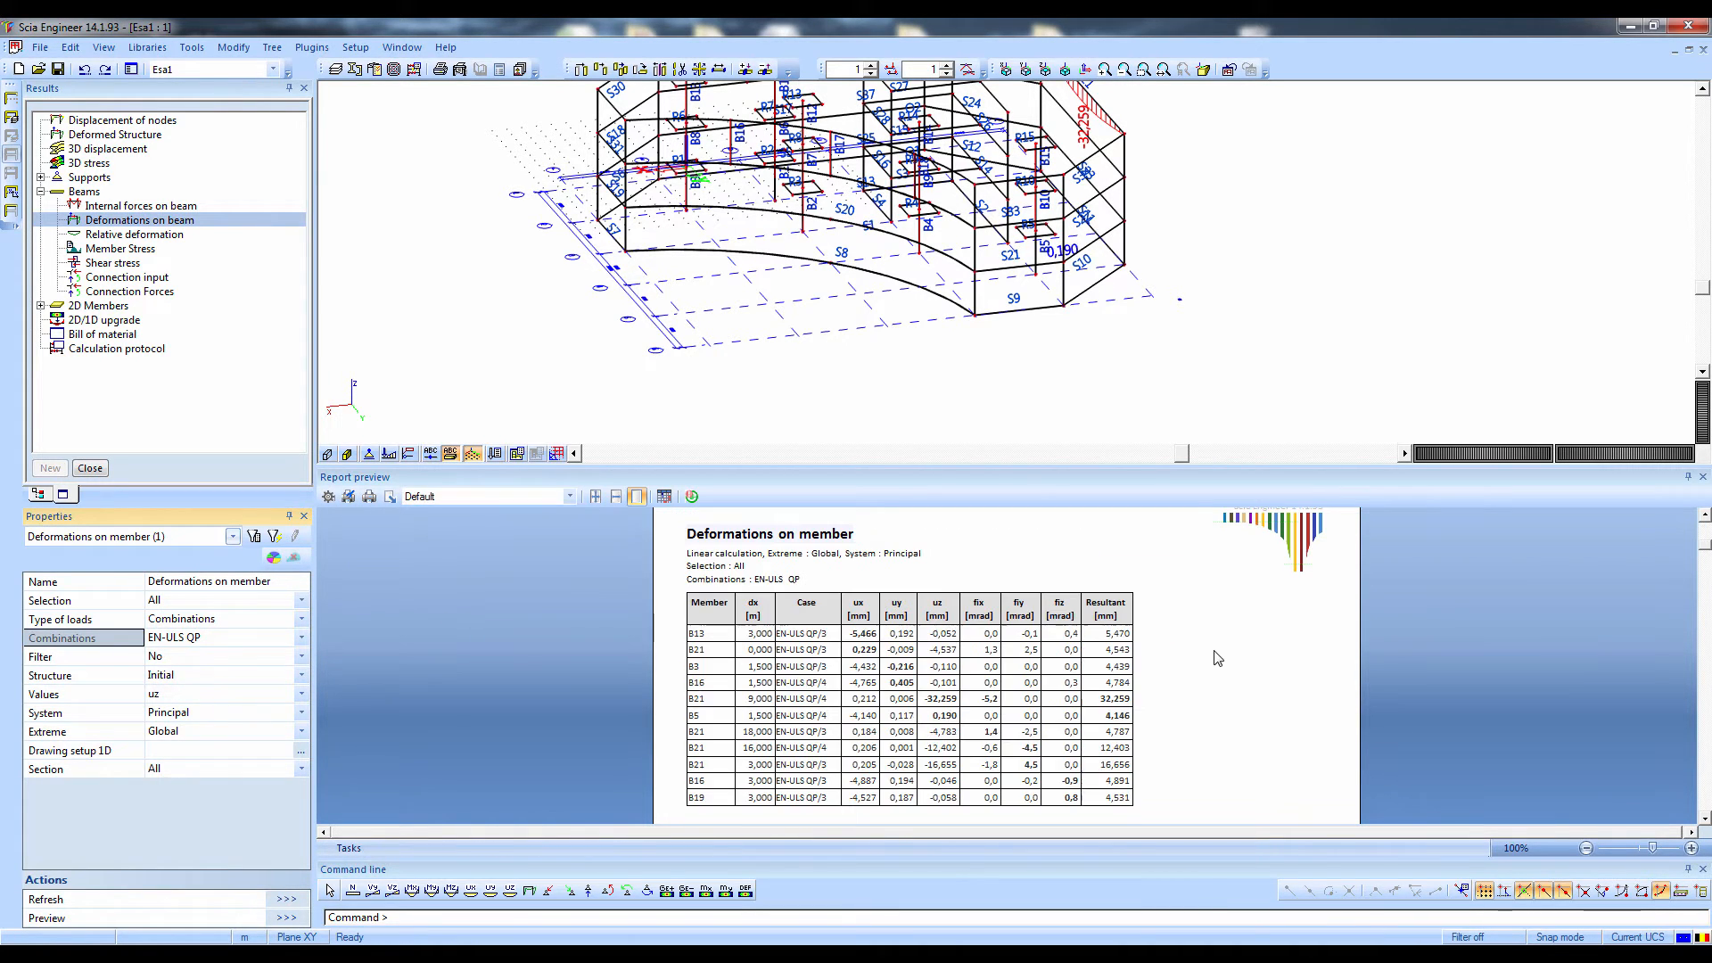
scroll(1171, 628, "down", 5)
scroll(1171, 628, "up", 3)
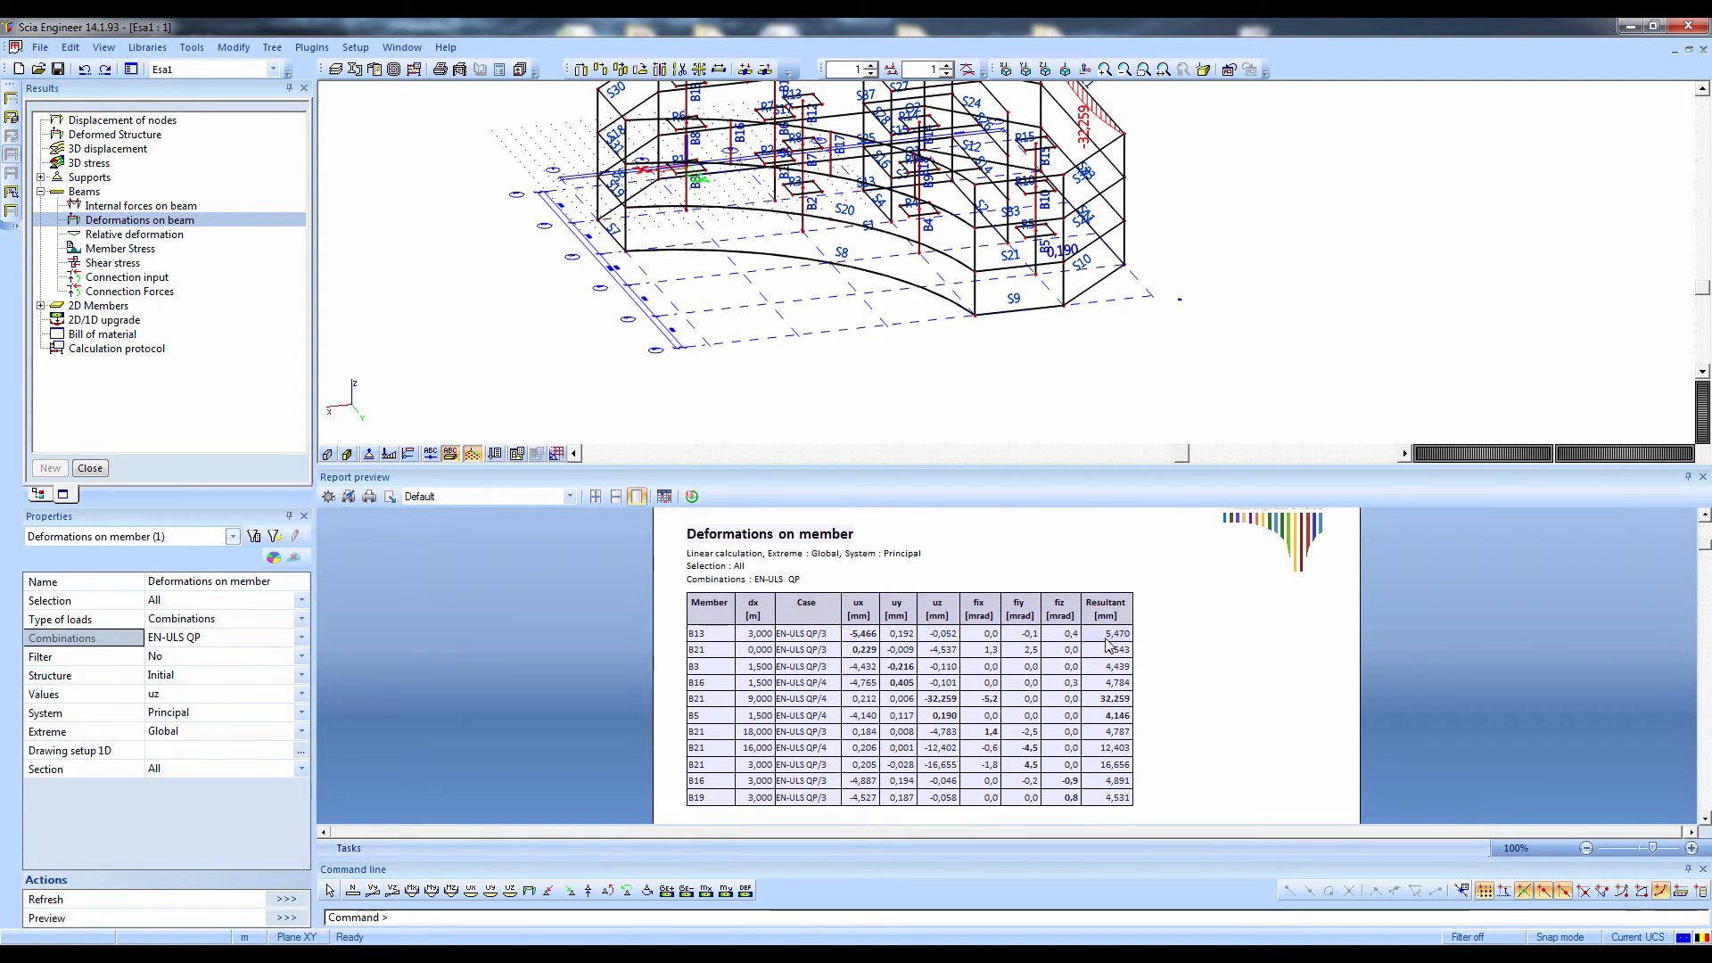
key("ctrl")
key("ctrl")
key("ctrl")
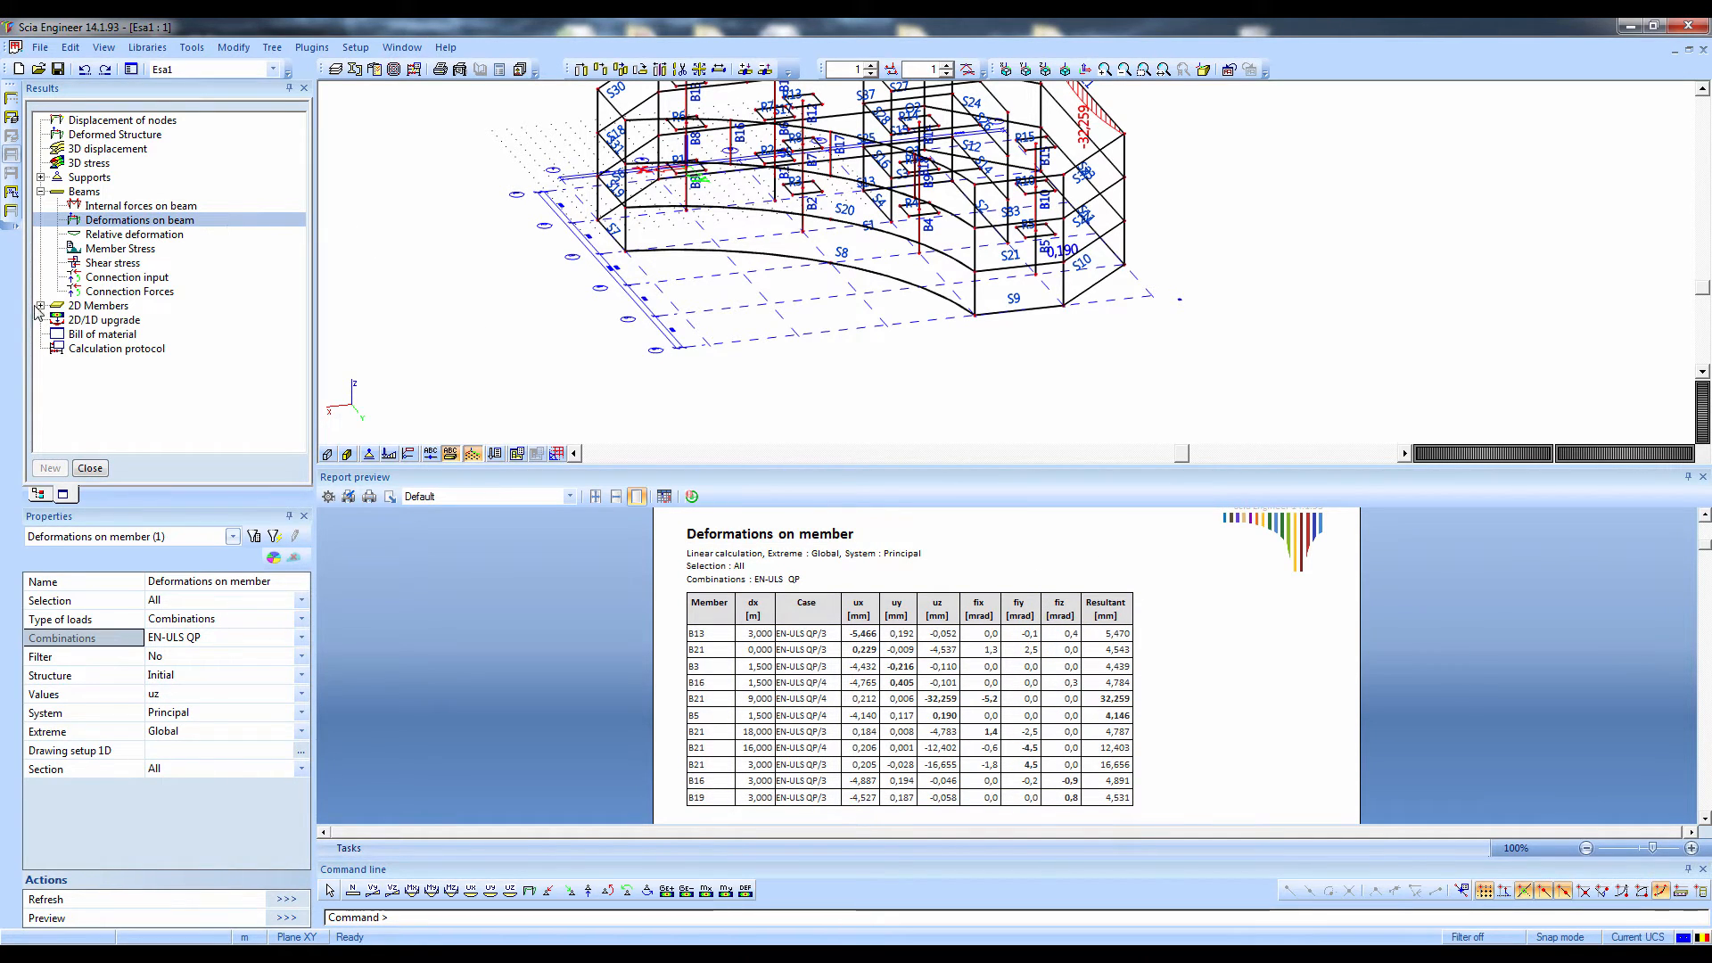
Display the nodal displacement Uz of all 2D members for combination EN-ULS QP and refresh the results
double_click(85, 308)
left_click(96, 321)
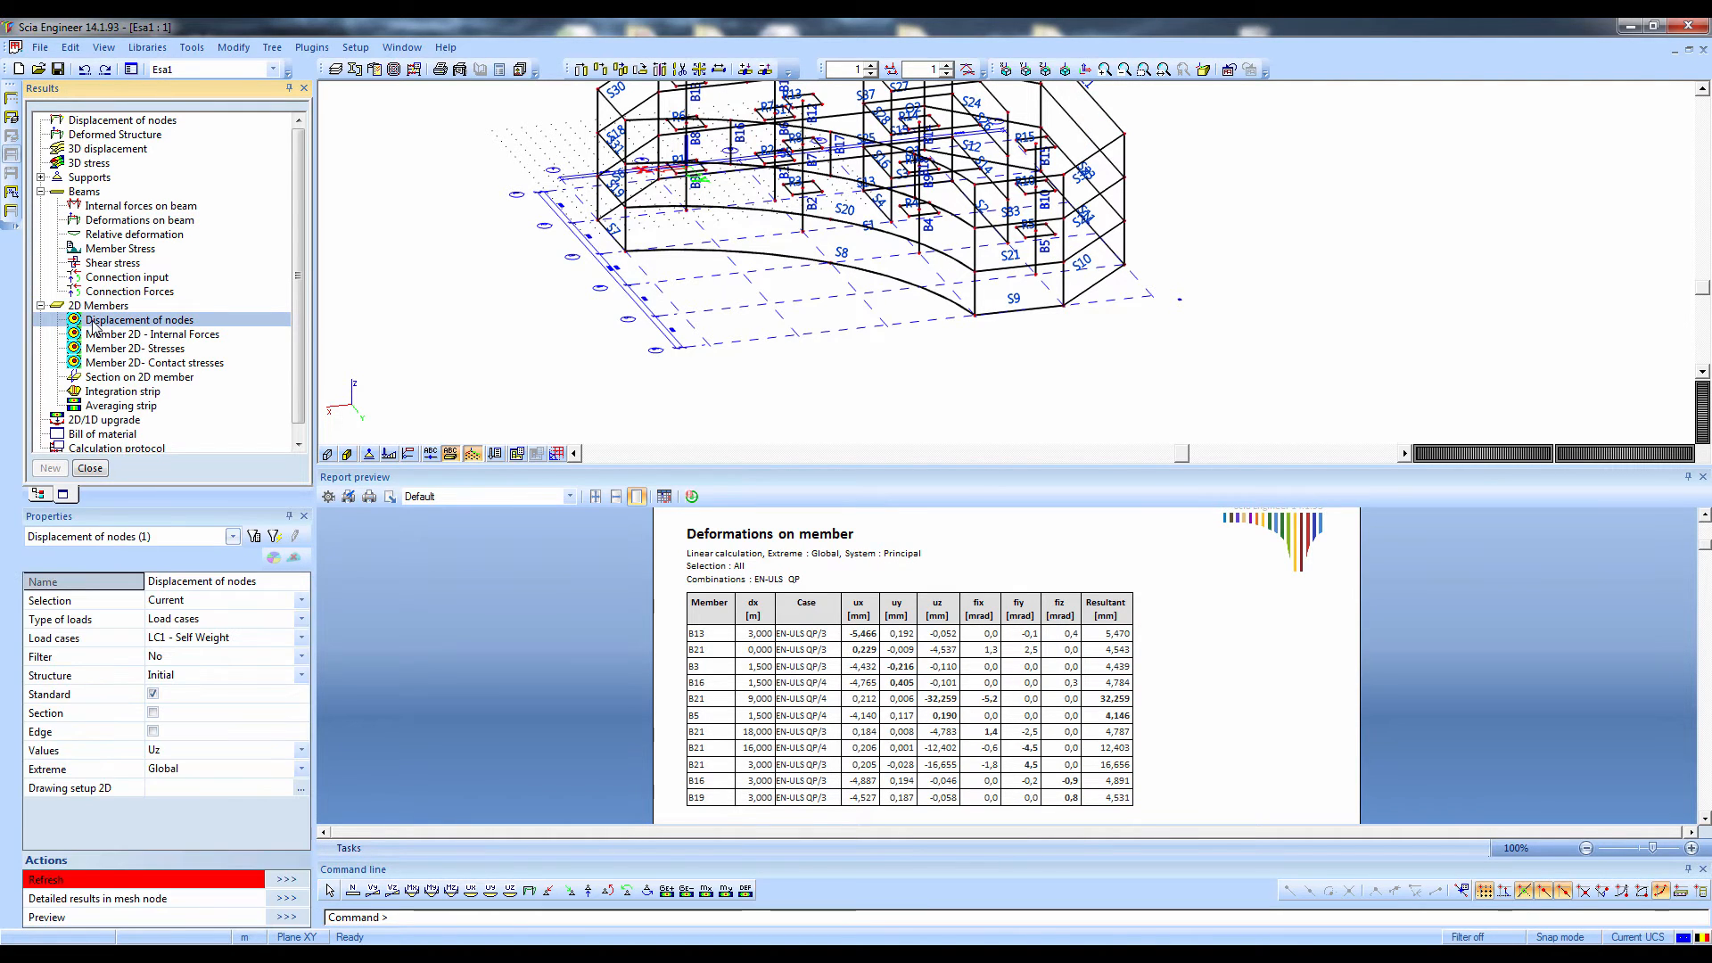
left_click(199, 622)
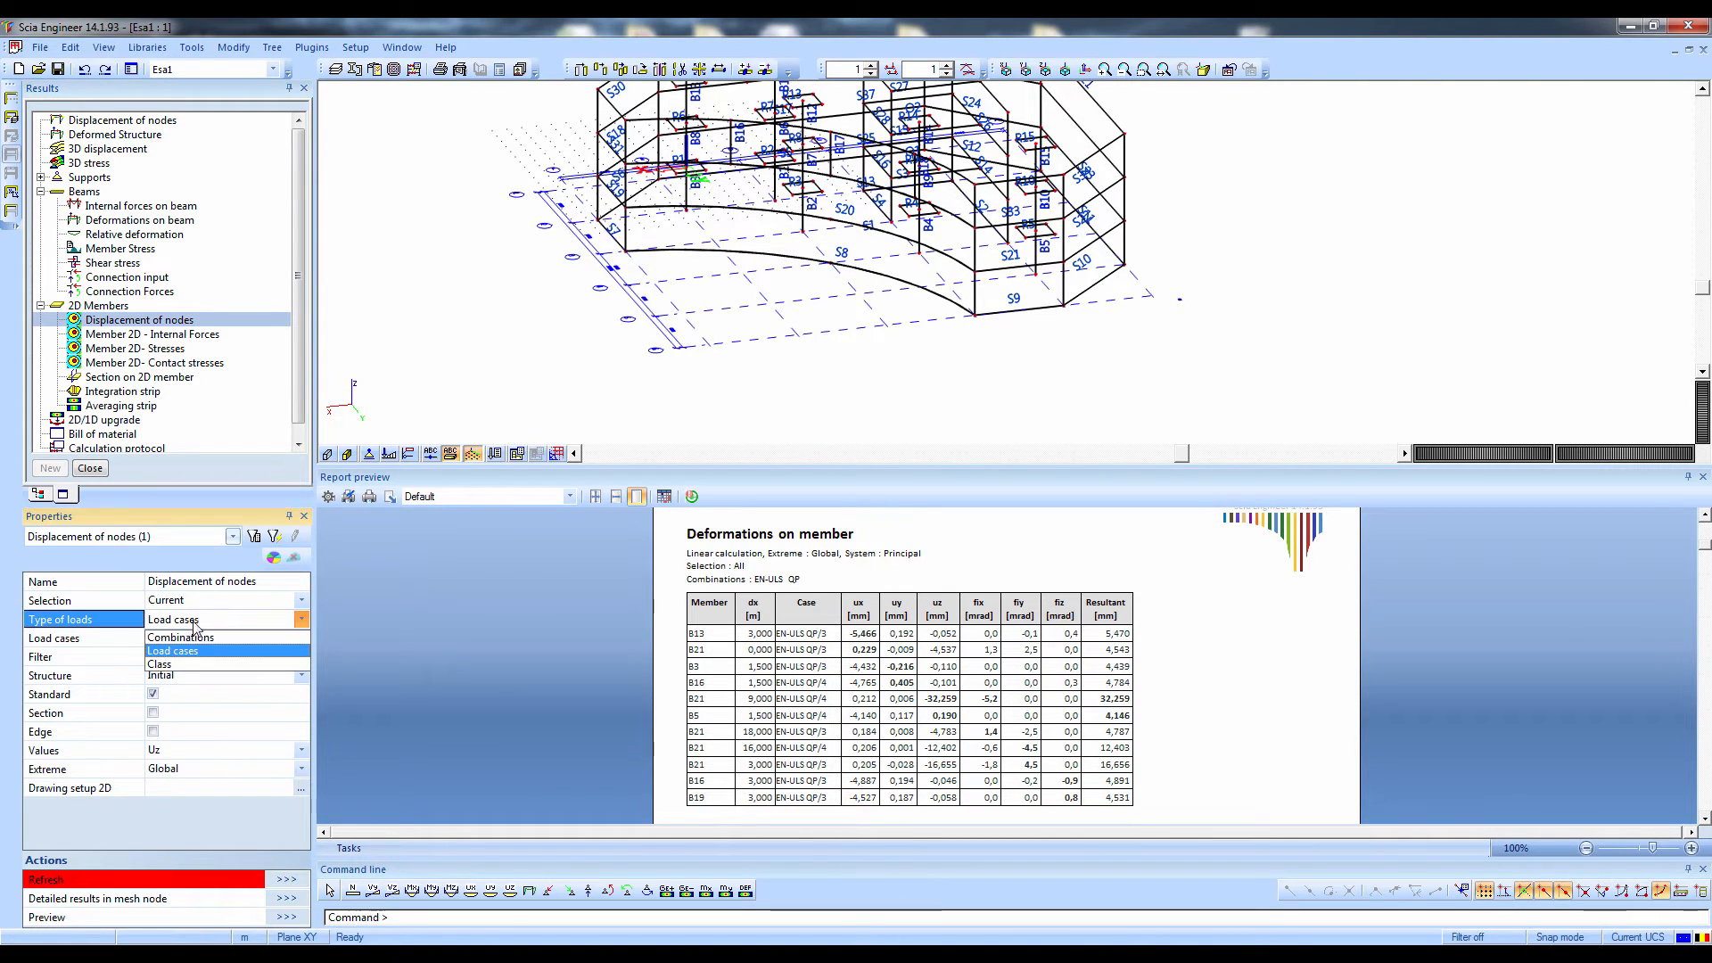
left_click(189, 637)
left_click(187, 599)
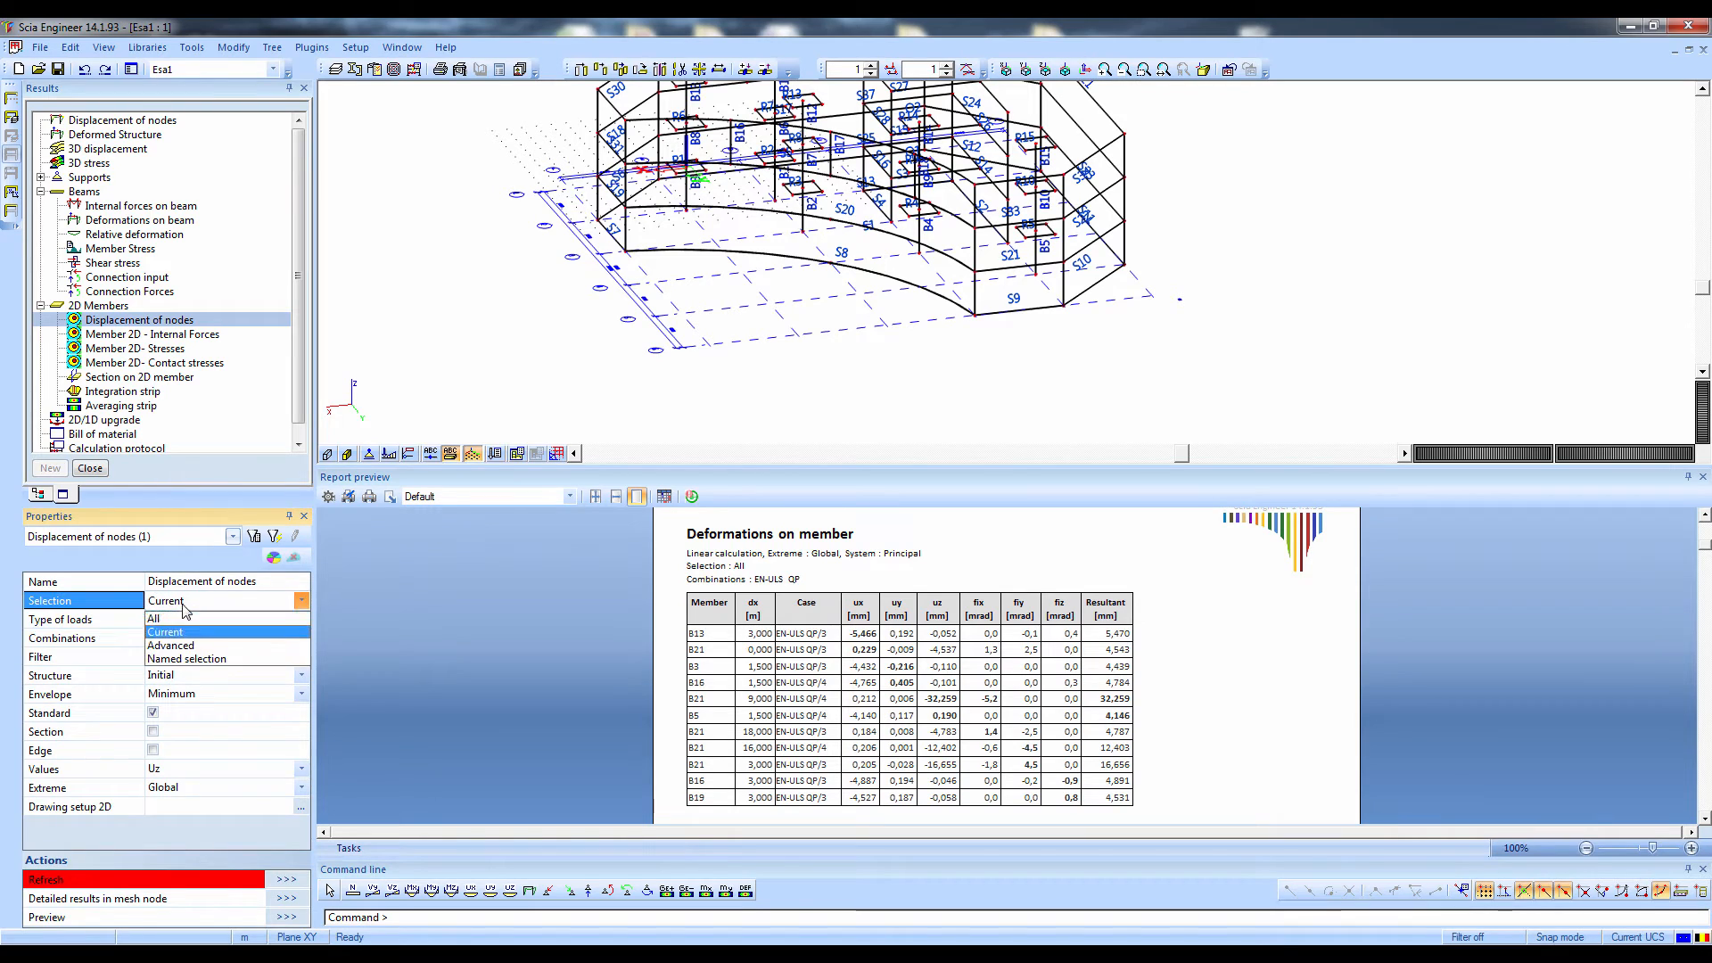
left_click(176, 632)
left_click(170, 639)
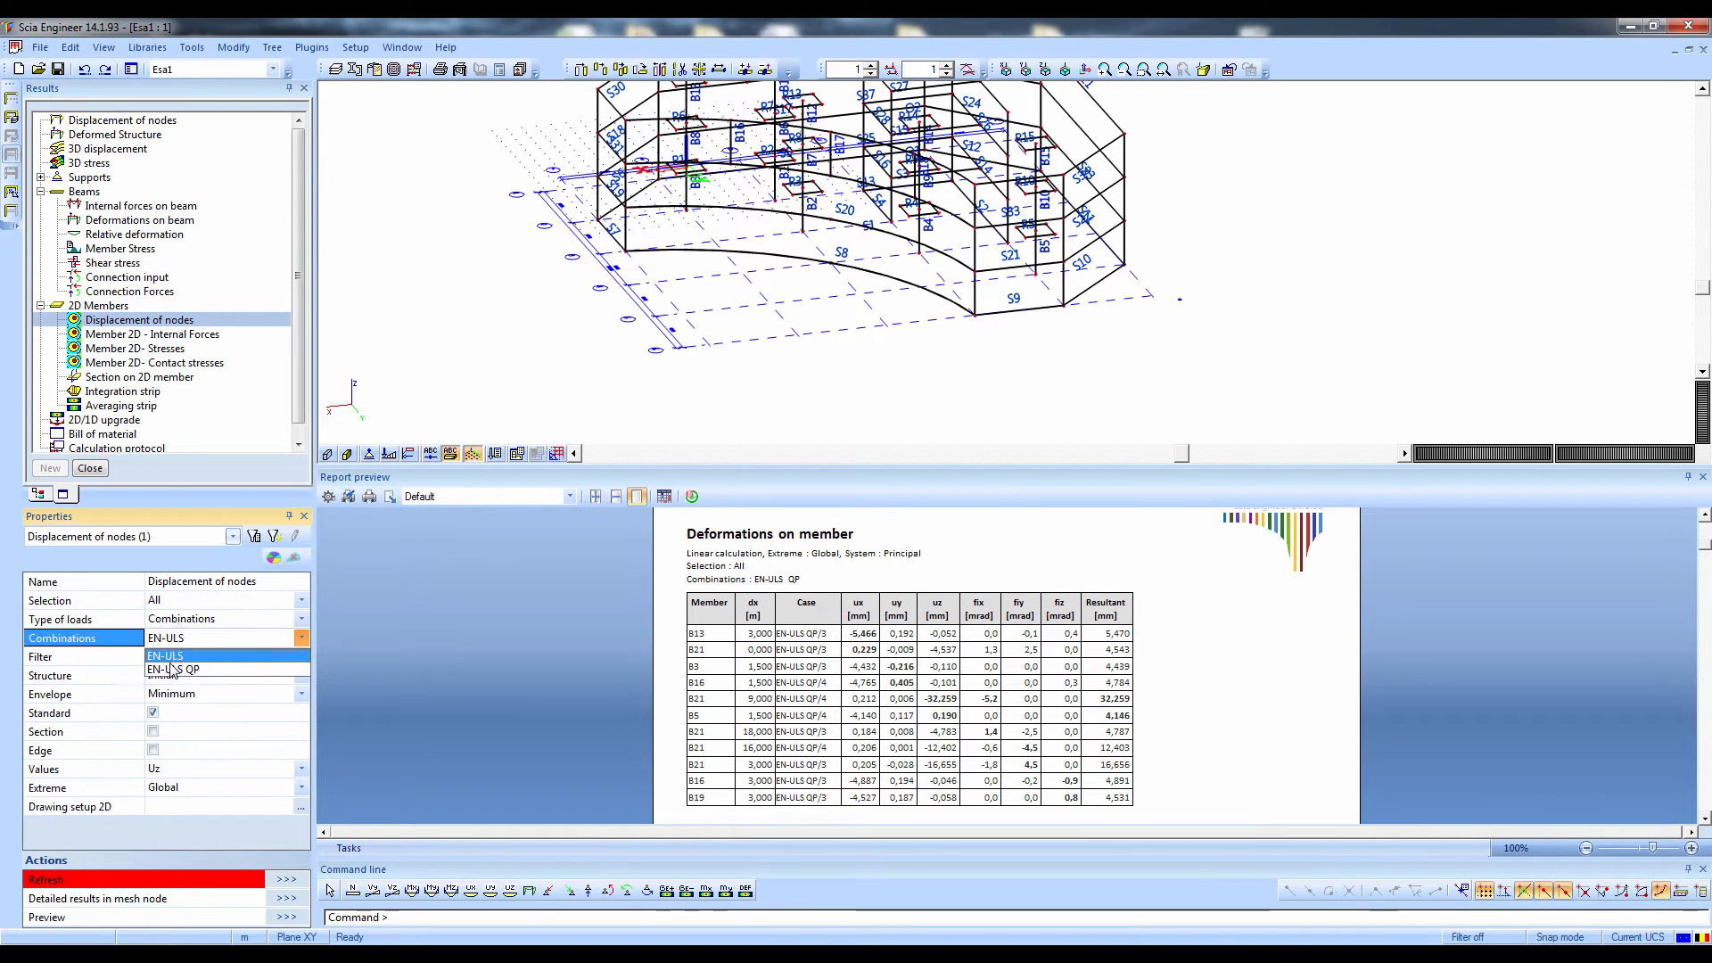
left_click(172, 670)
left_click(286, 879)
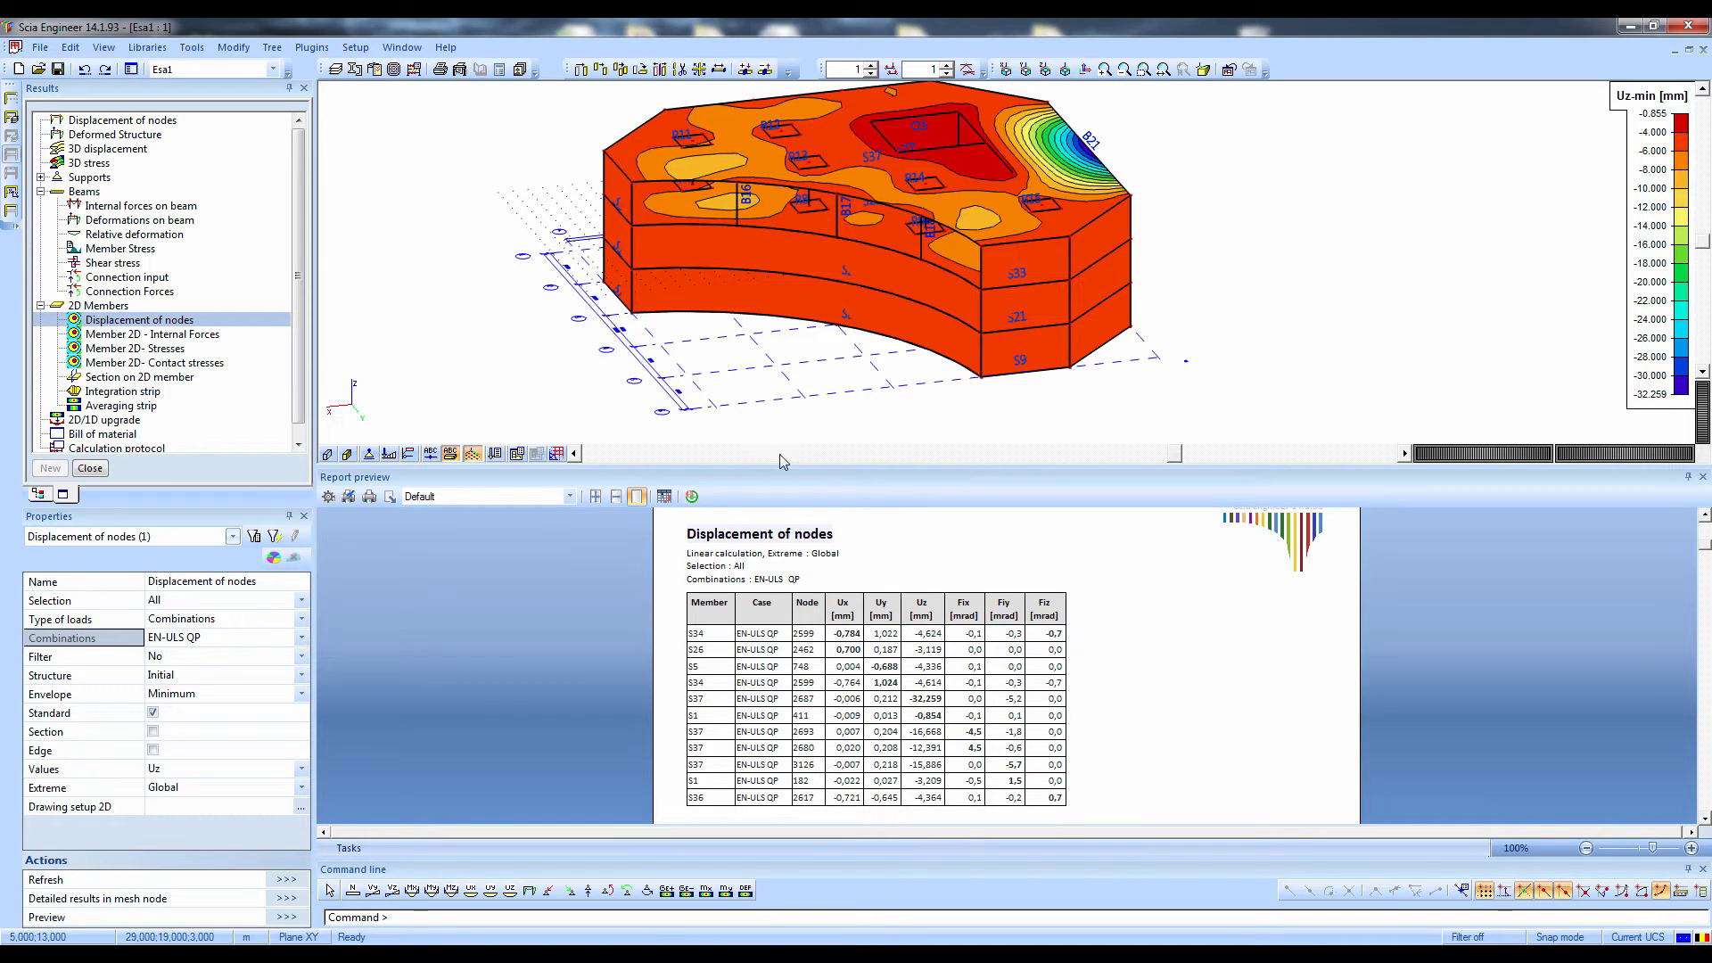
Display the internal forces mx of all 2D members for combination EN-ULS and inspect the contours from several sides
left_click(164, 335)
left_click(194, 625)
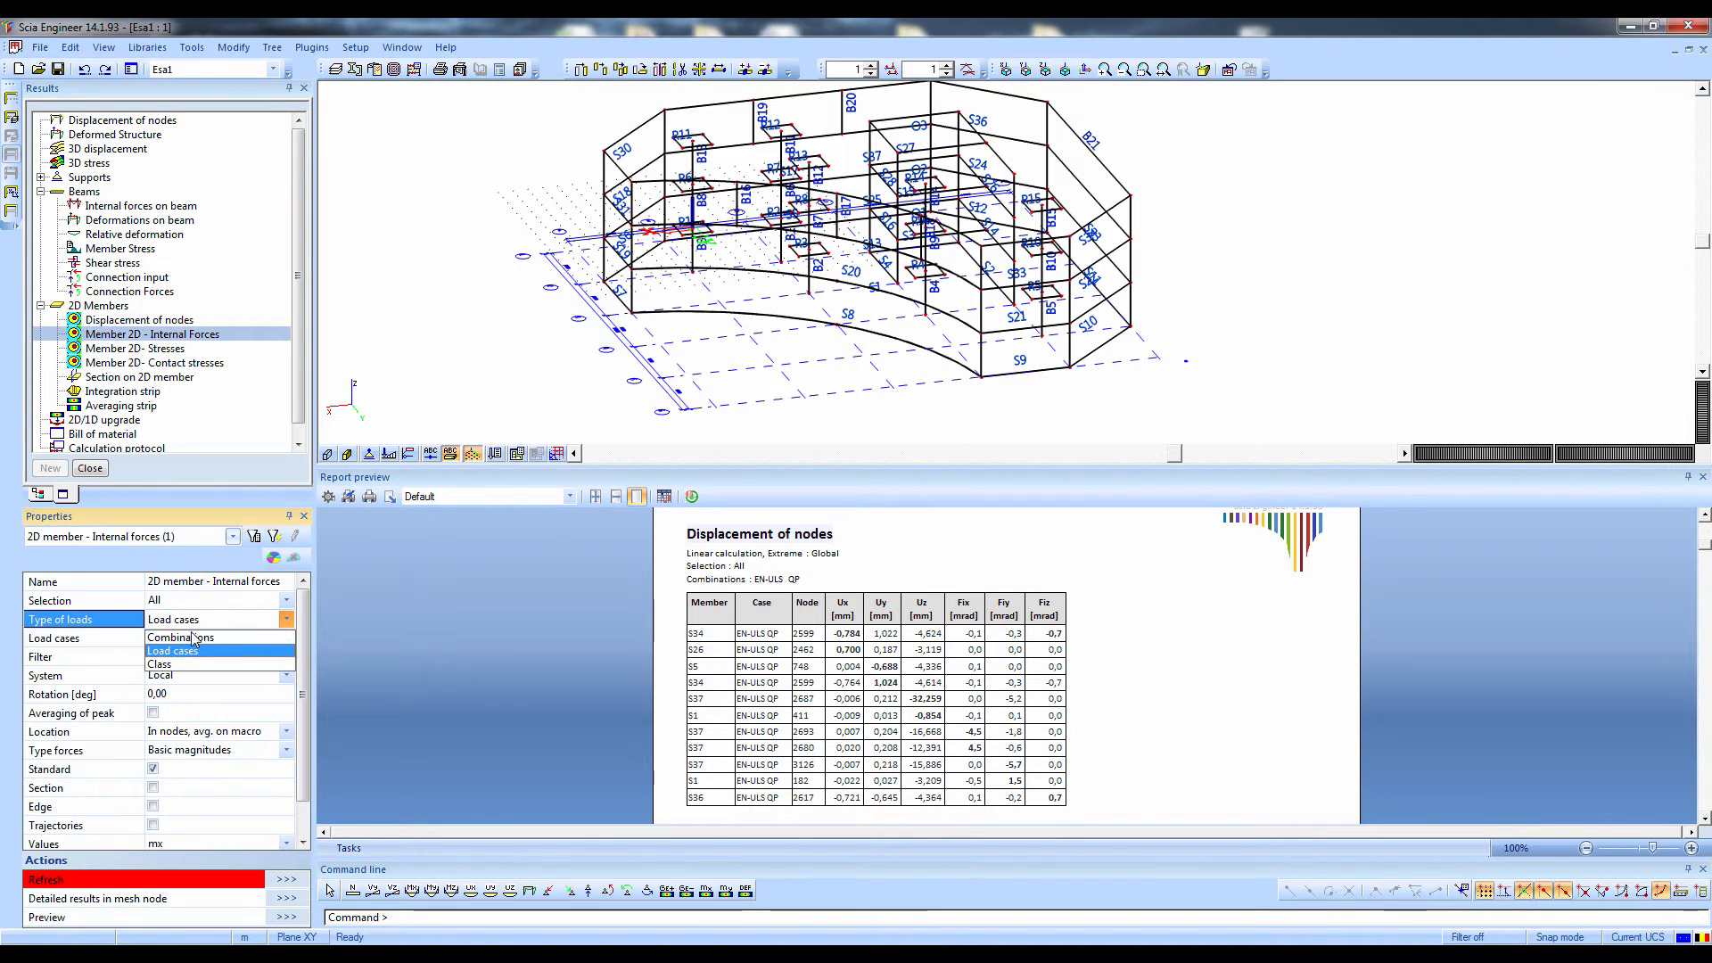
left_click(193, 651)
left_click(286, 881)
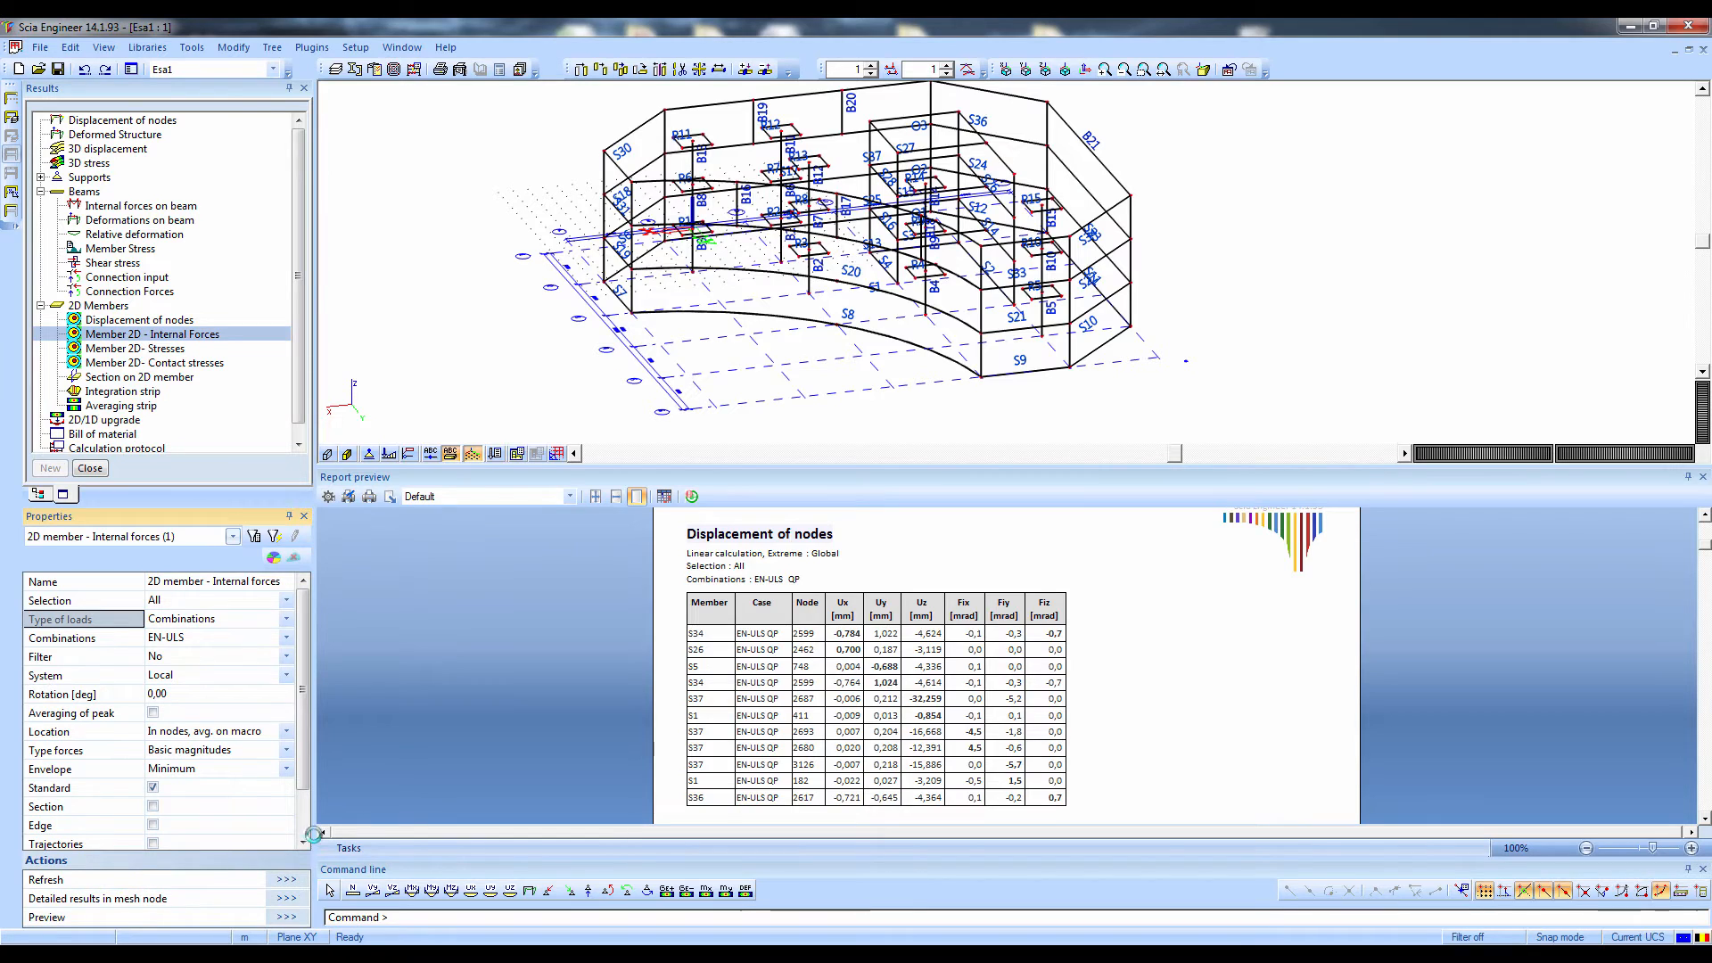
right_click_drag(688, 328, 238, 385, "ctrl")
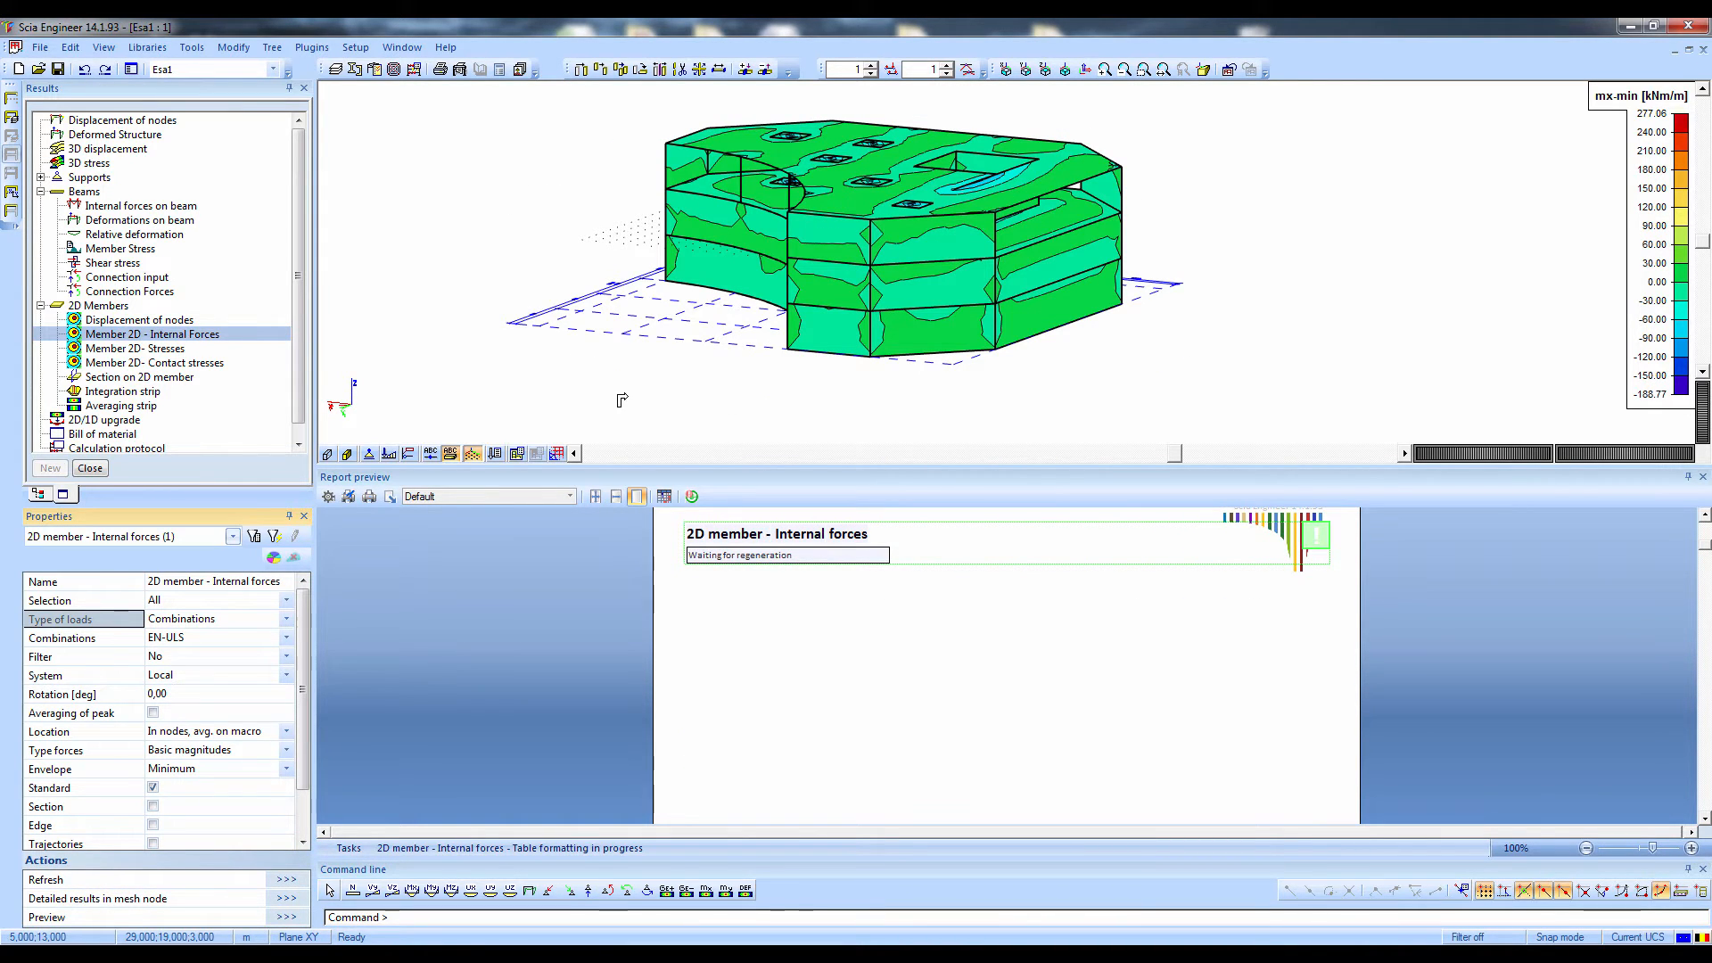
right_click_drag(712, 412, 191, 449, "ctrl")
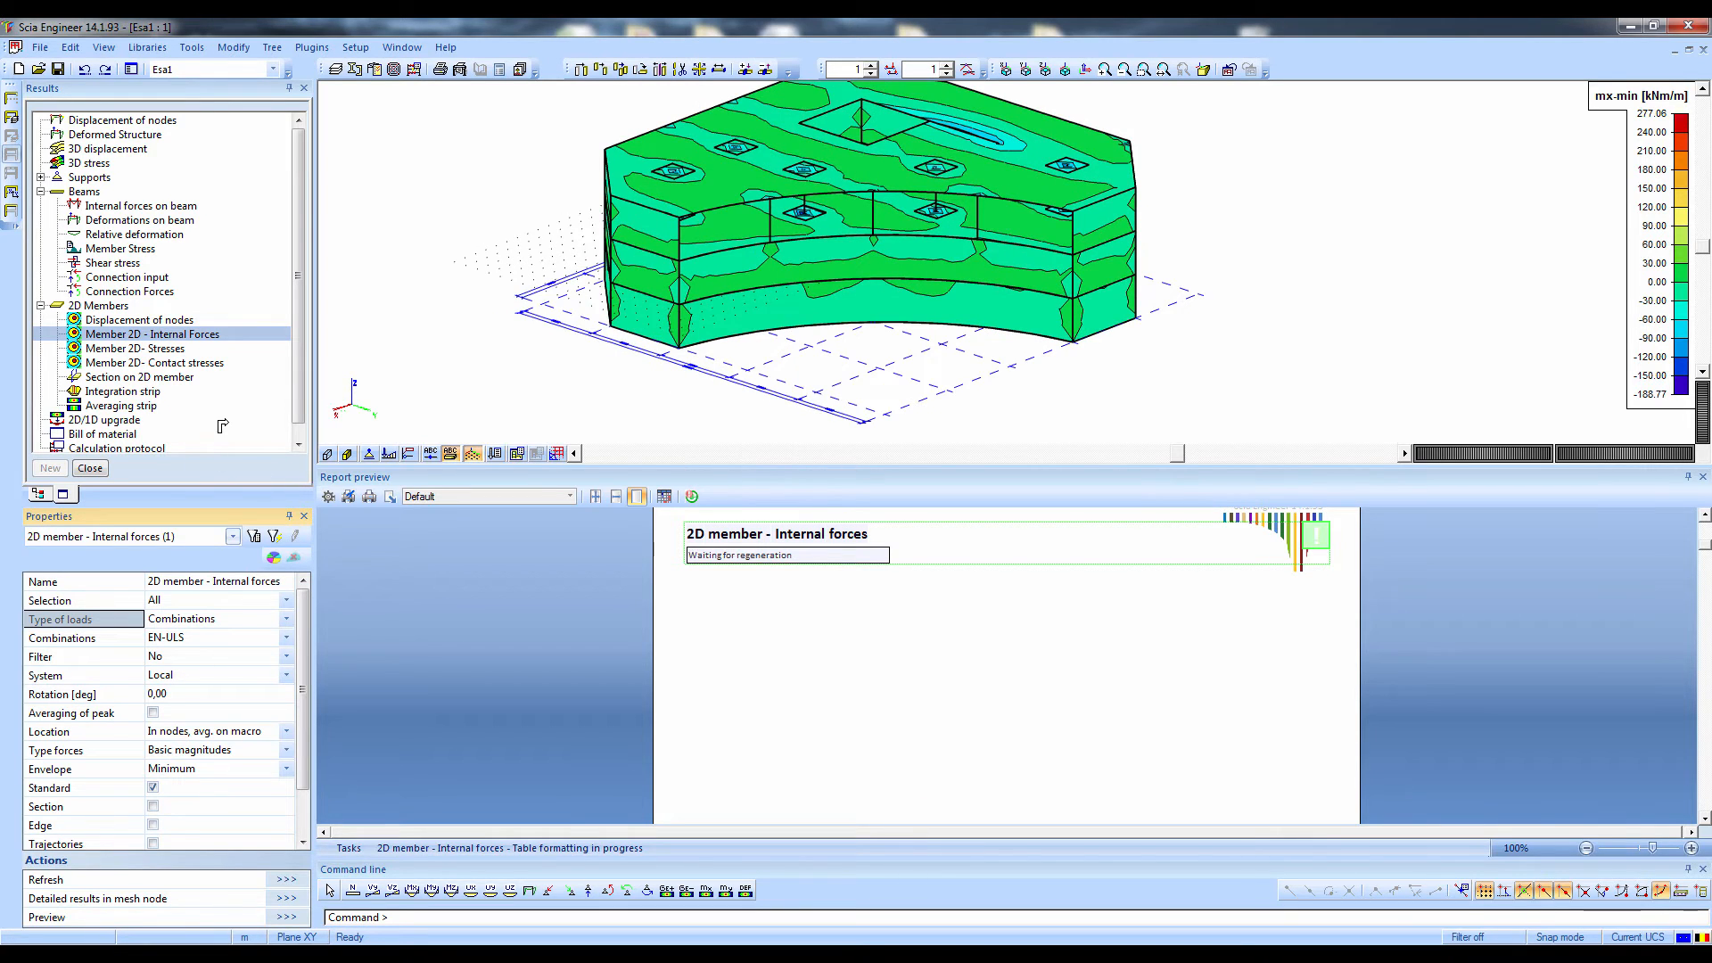
Draw a Z-direction section on the 2D members from about (30, 8, 9) m to (-9, 43, 3) m
double_click(133, 377)
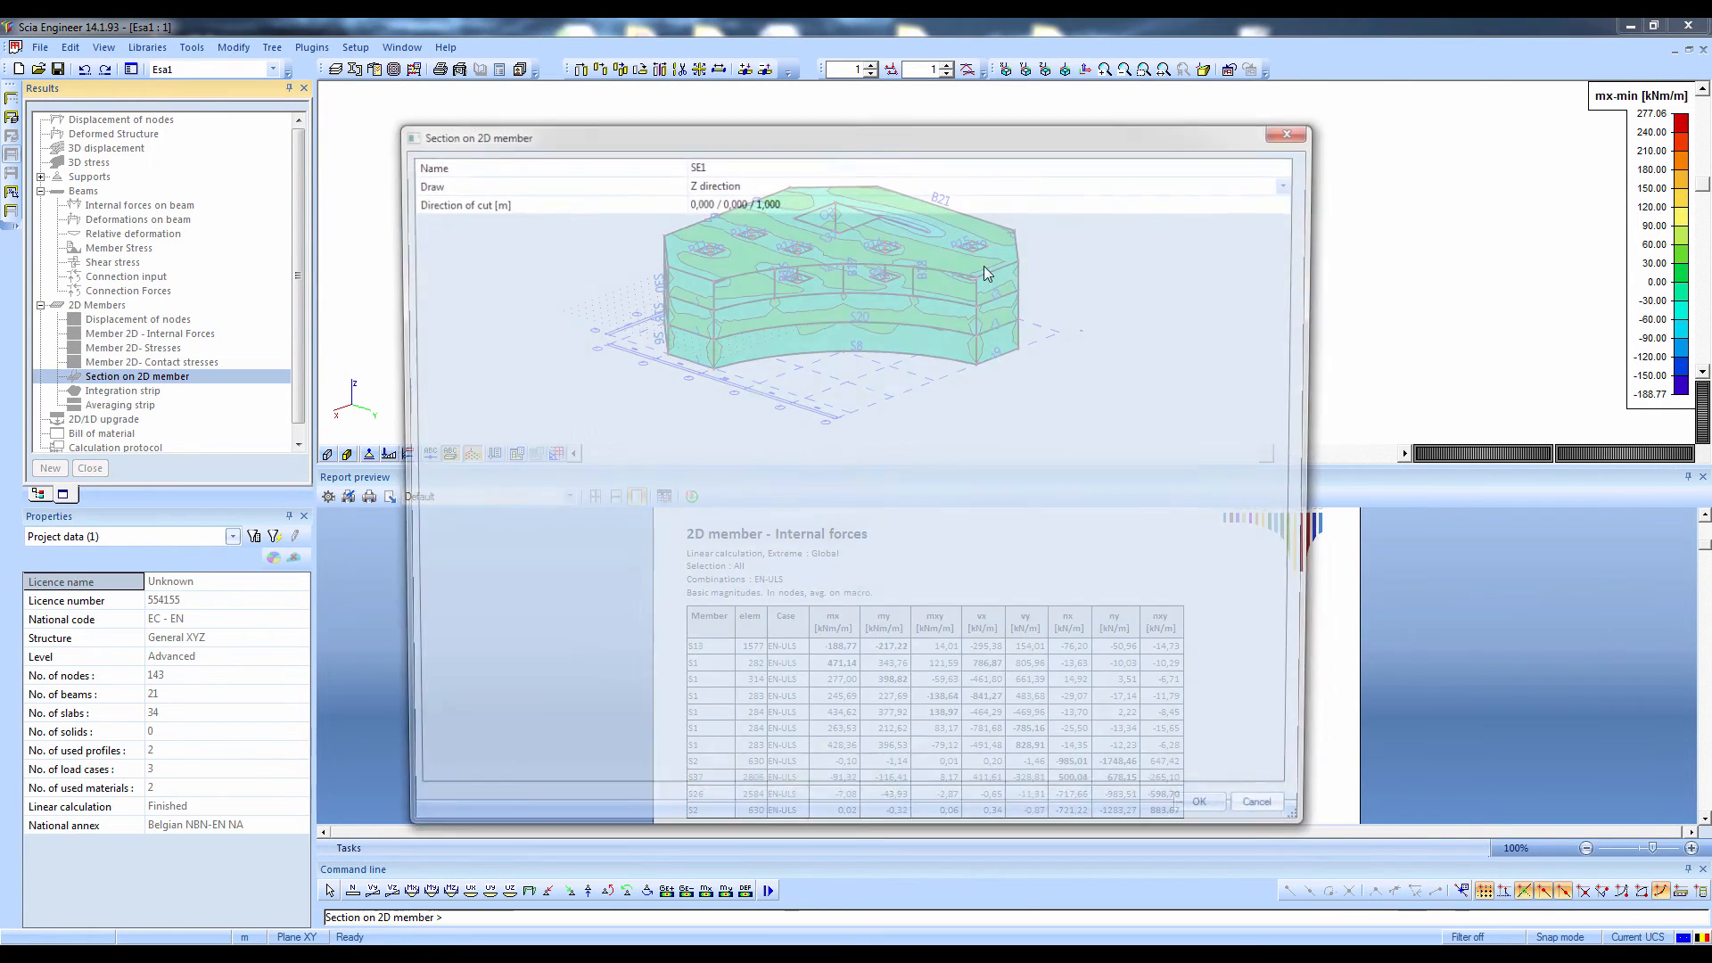
key("Return")
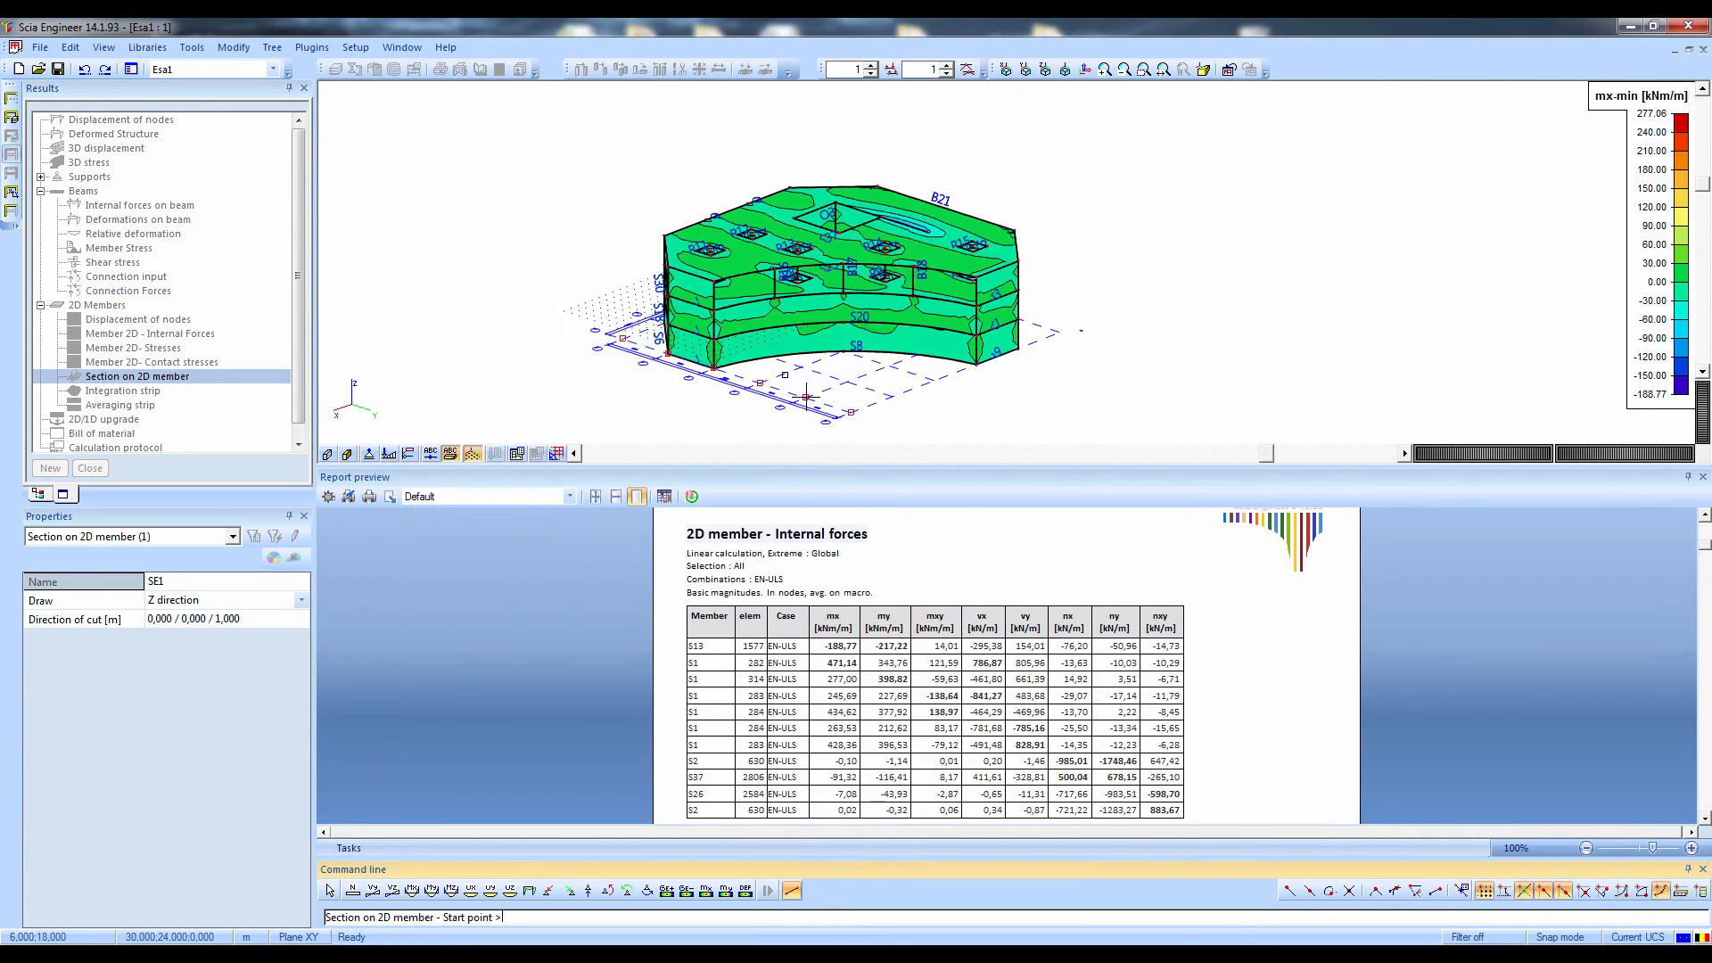
left_click(683, 270)
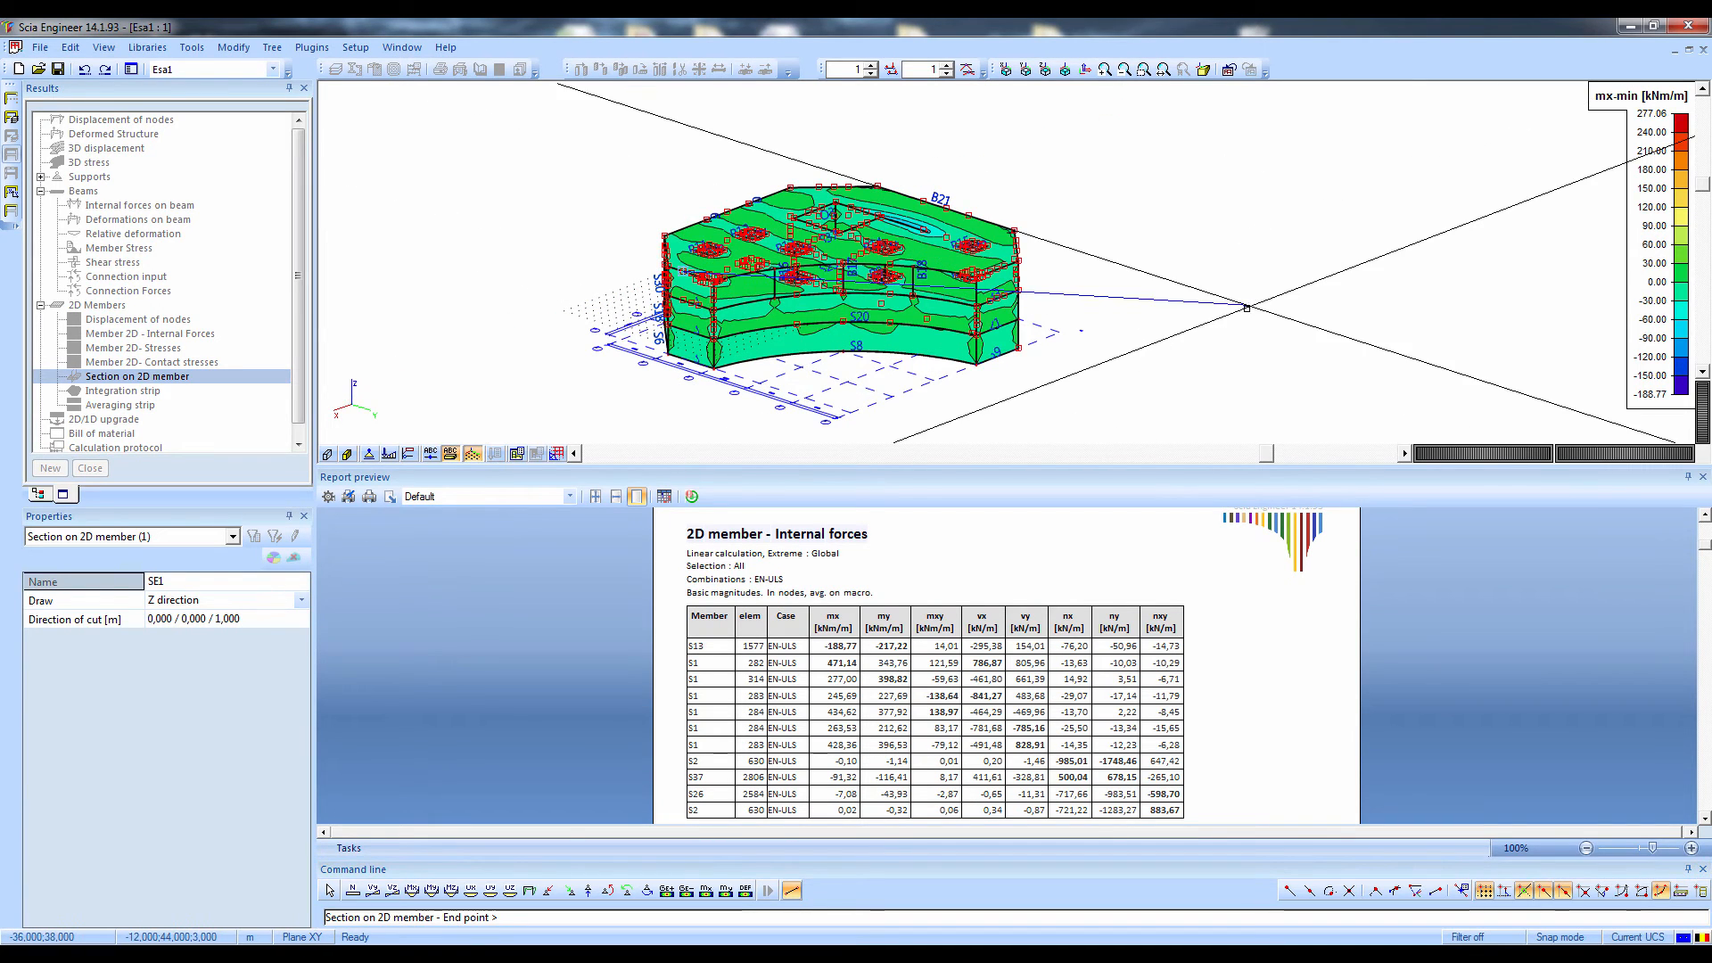
left_click(1221, 310)
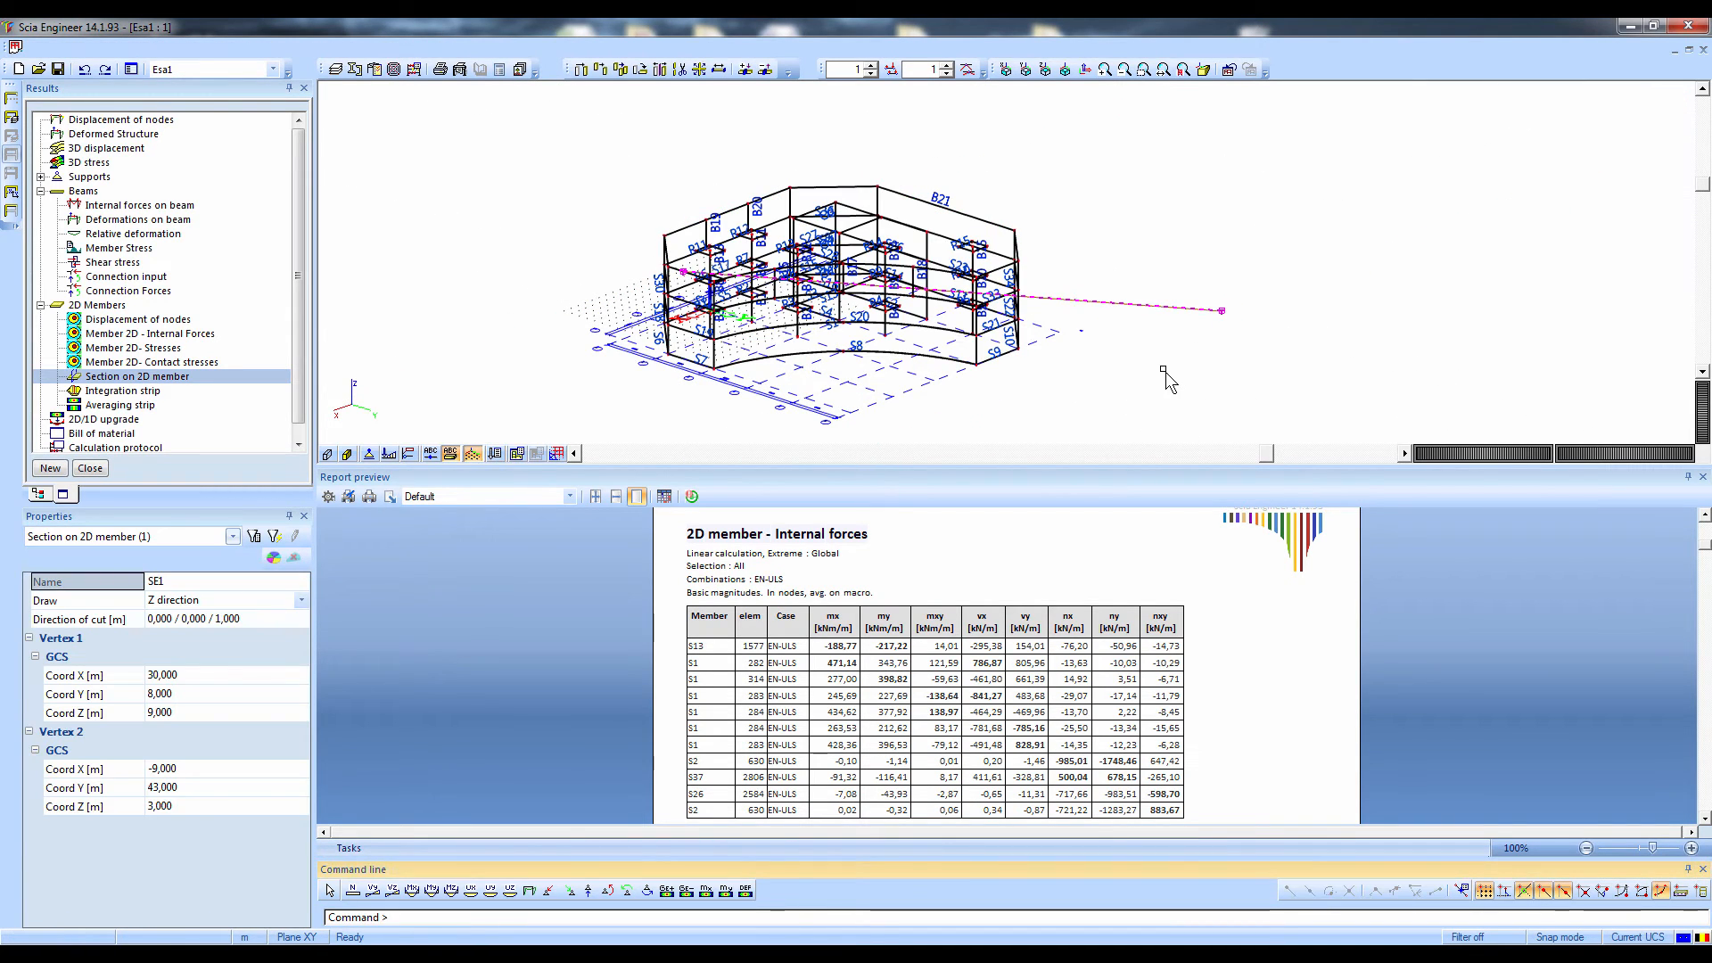
Show the 2D-member internal forces mx on the section only, with the standard display switched off, and refresh
right_click_drag(1159, 372, 1128, 424, "ctrl")
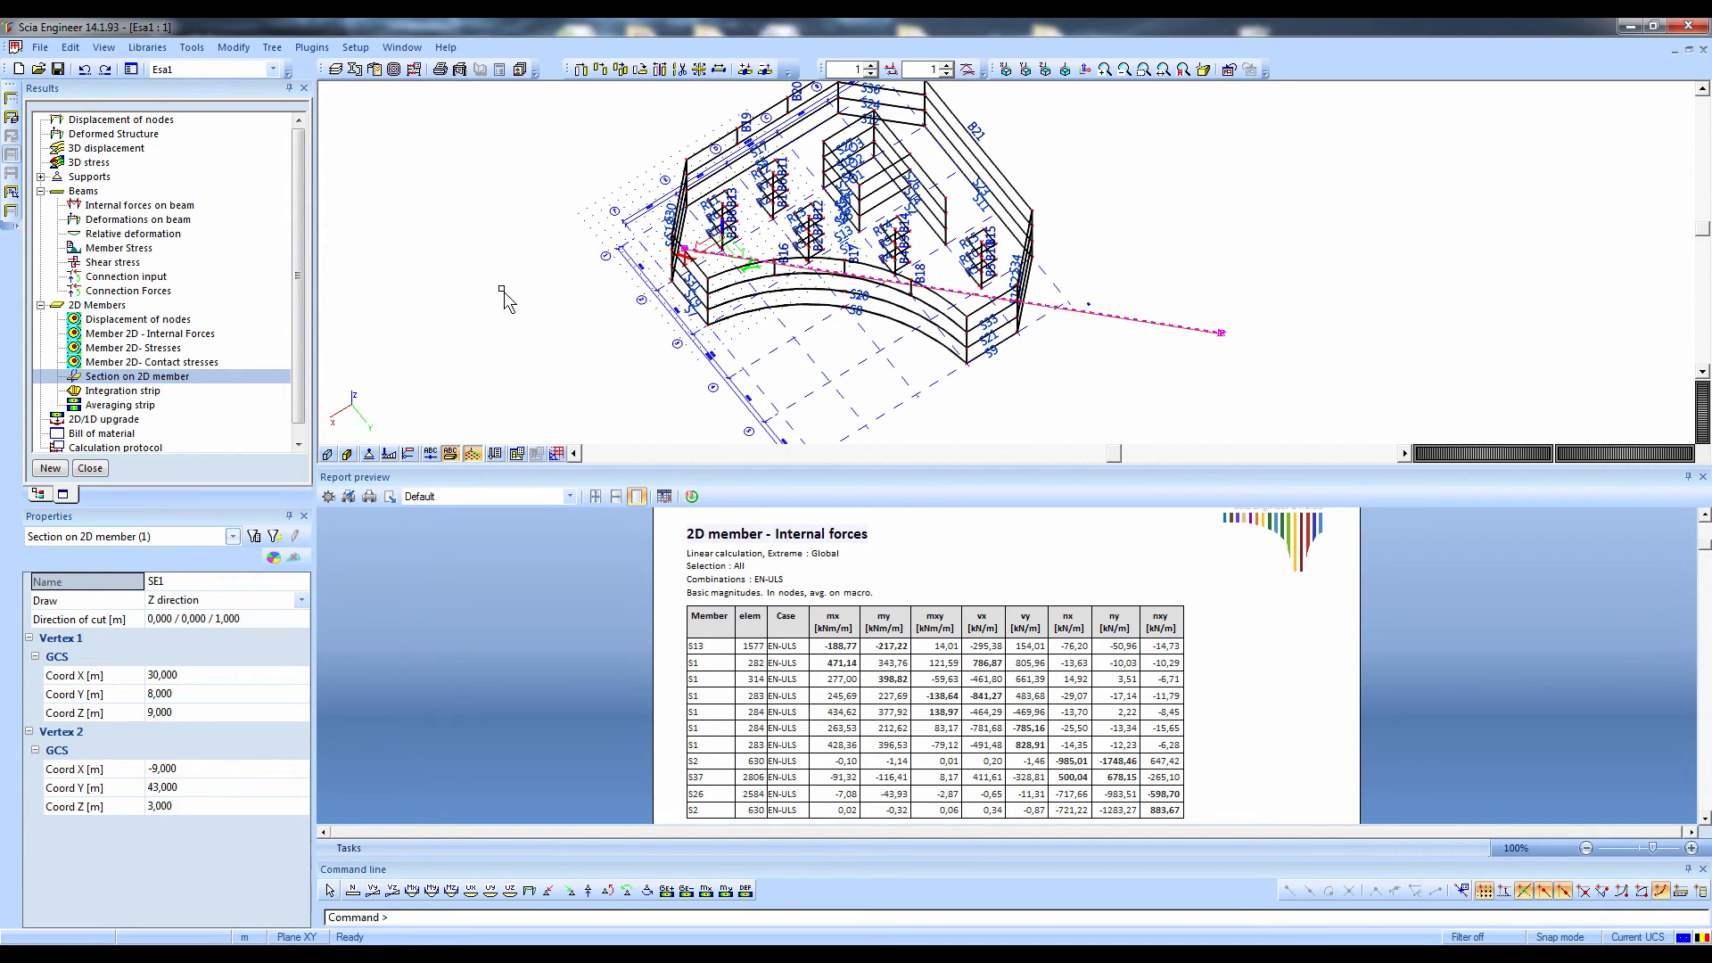
double_click(128, 337)
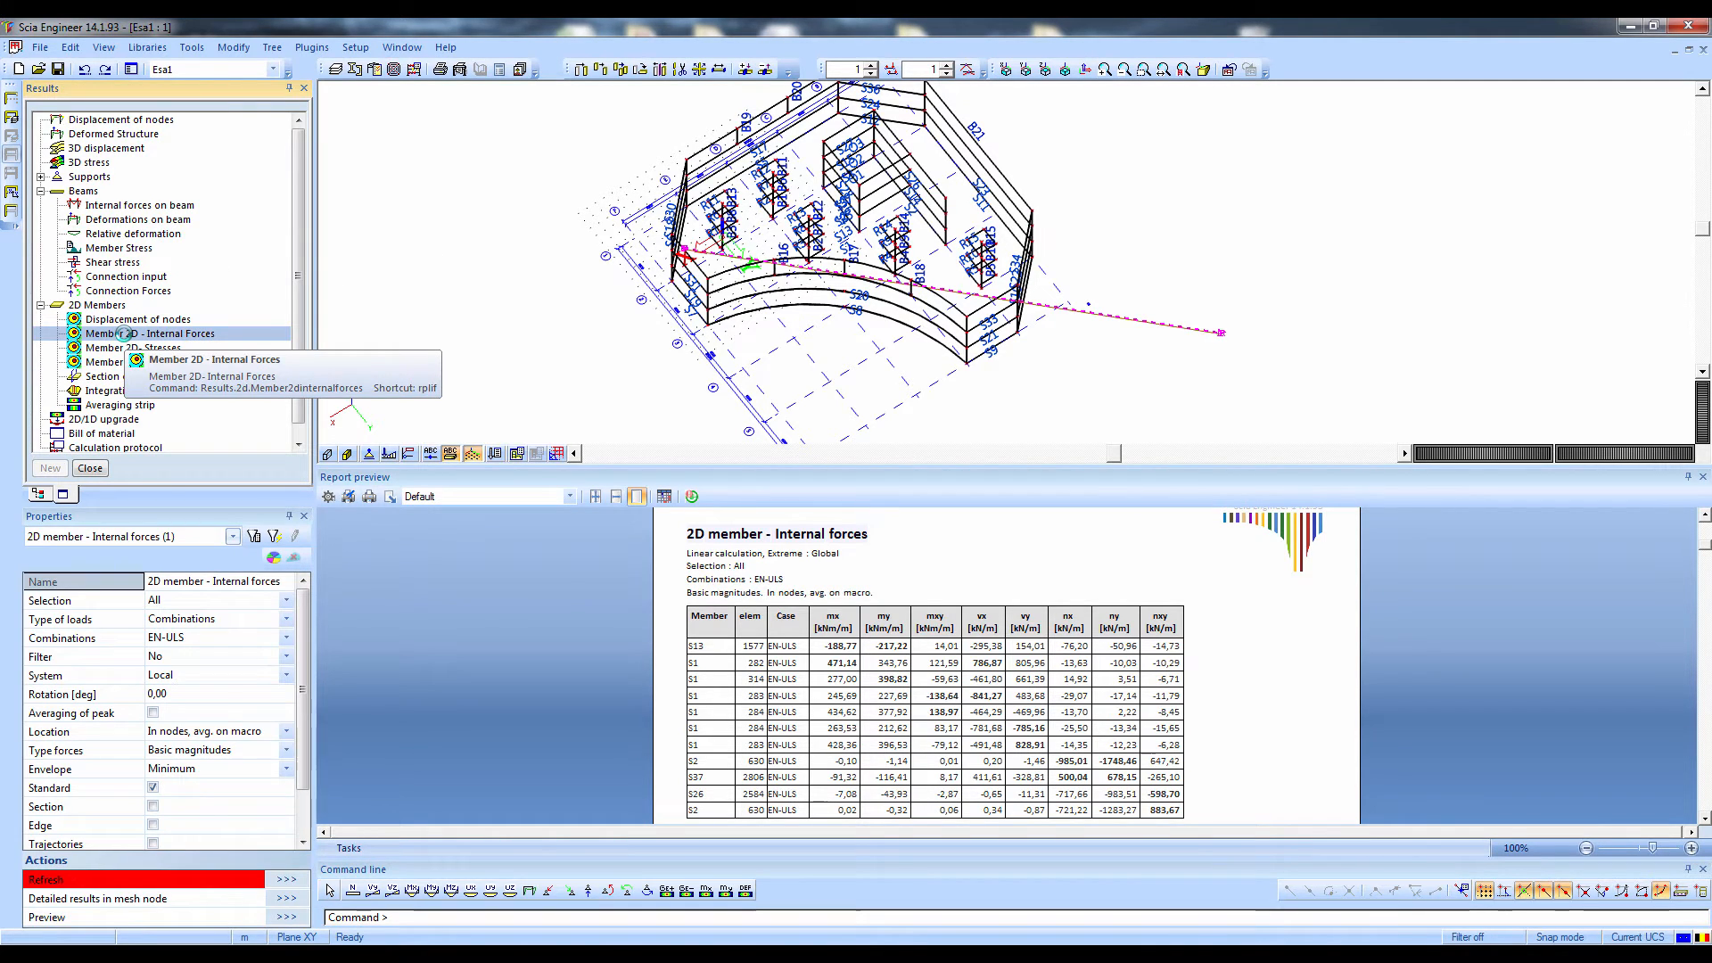
left_click_drag(309, 709, 301, 756)
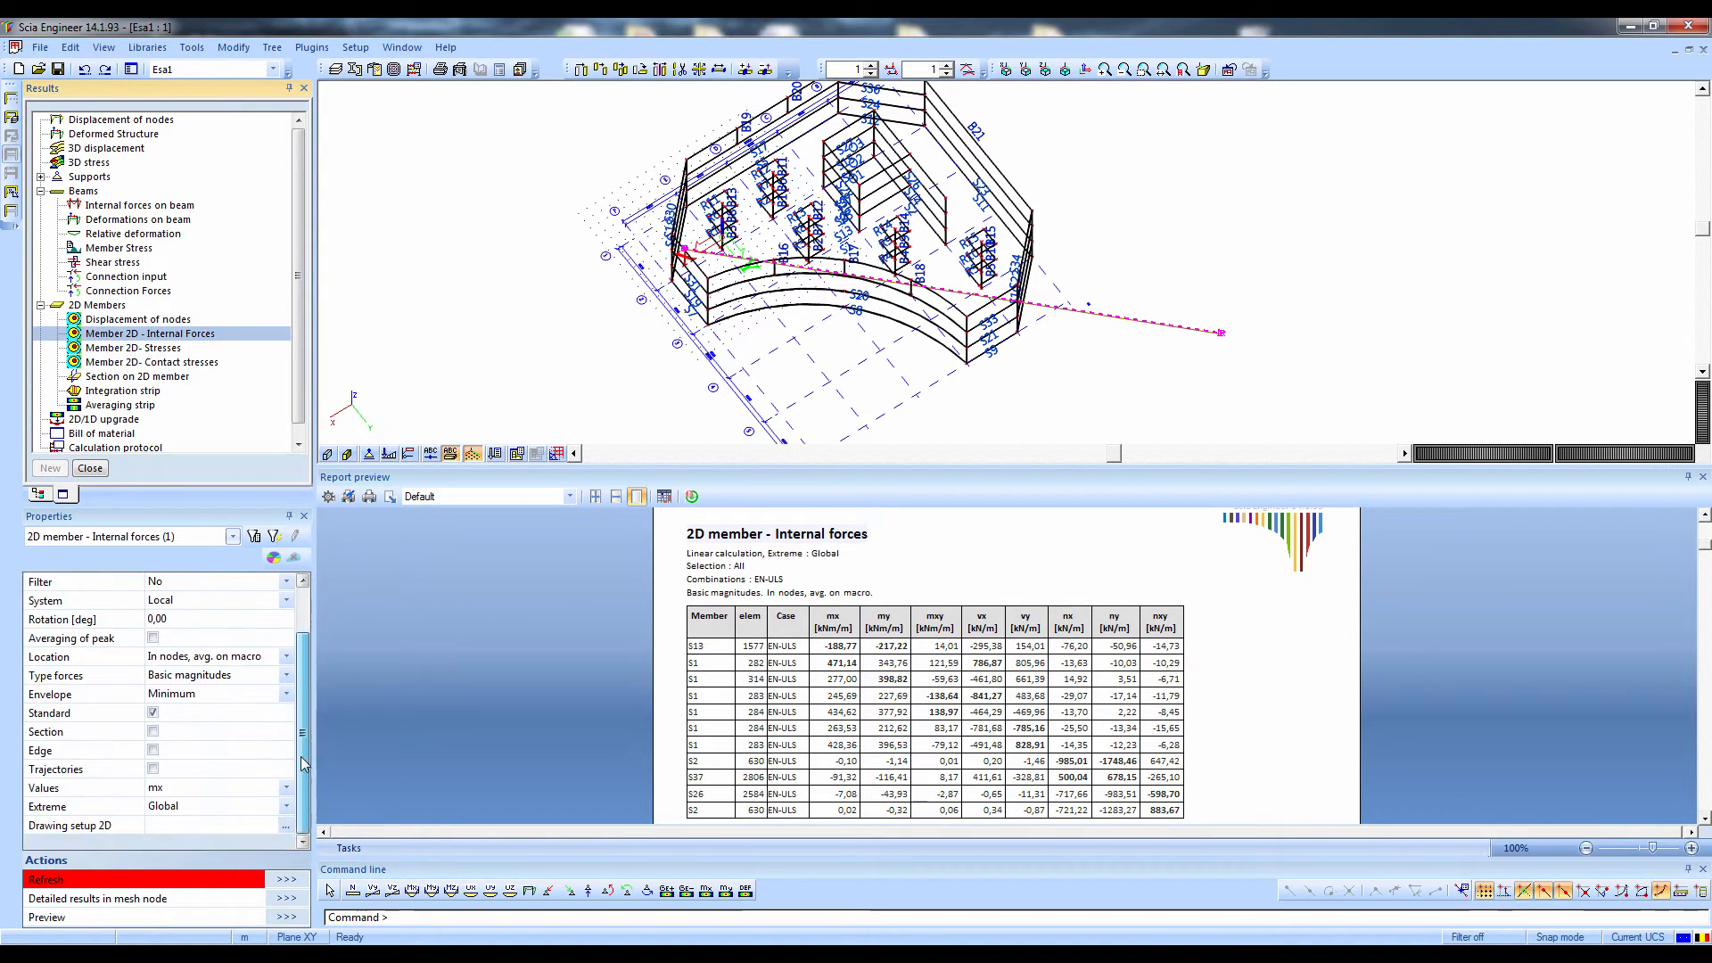
left_click(153, 731)
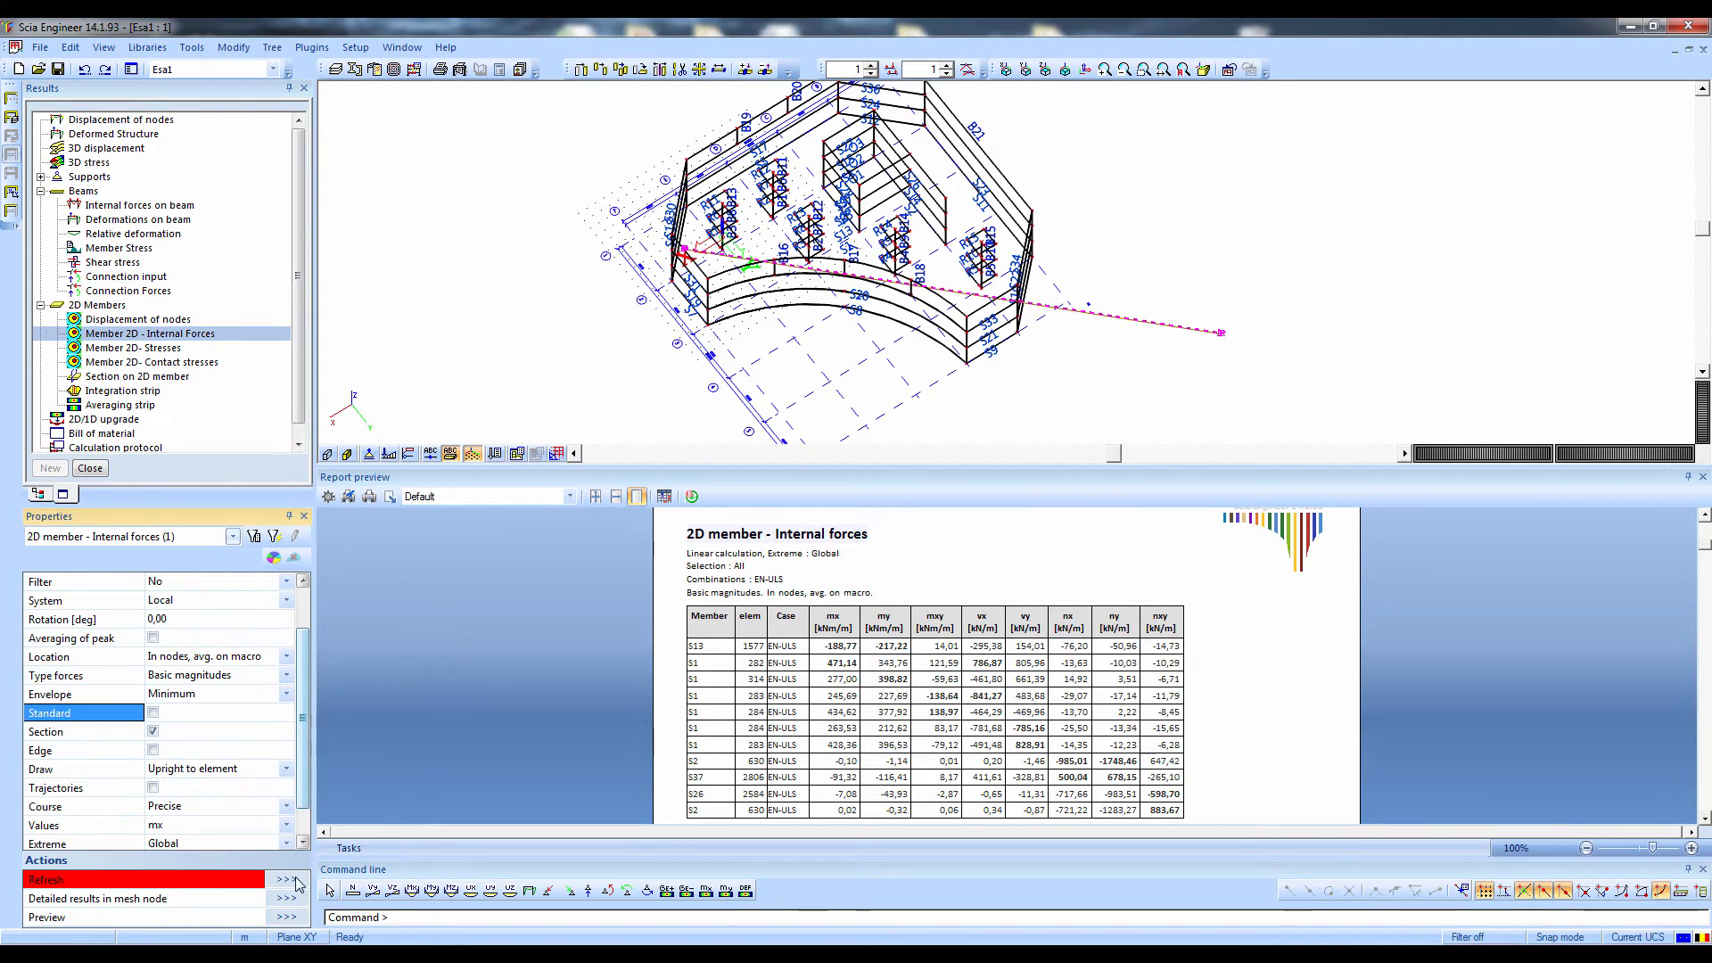
left_click(287, 880)
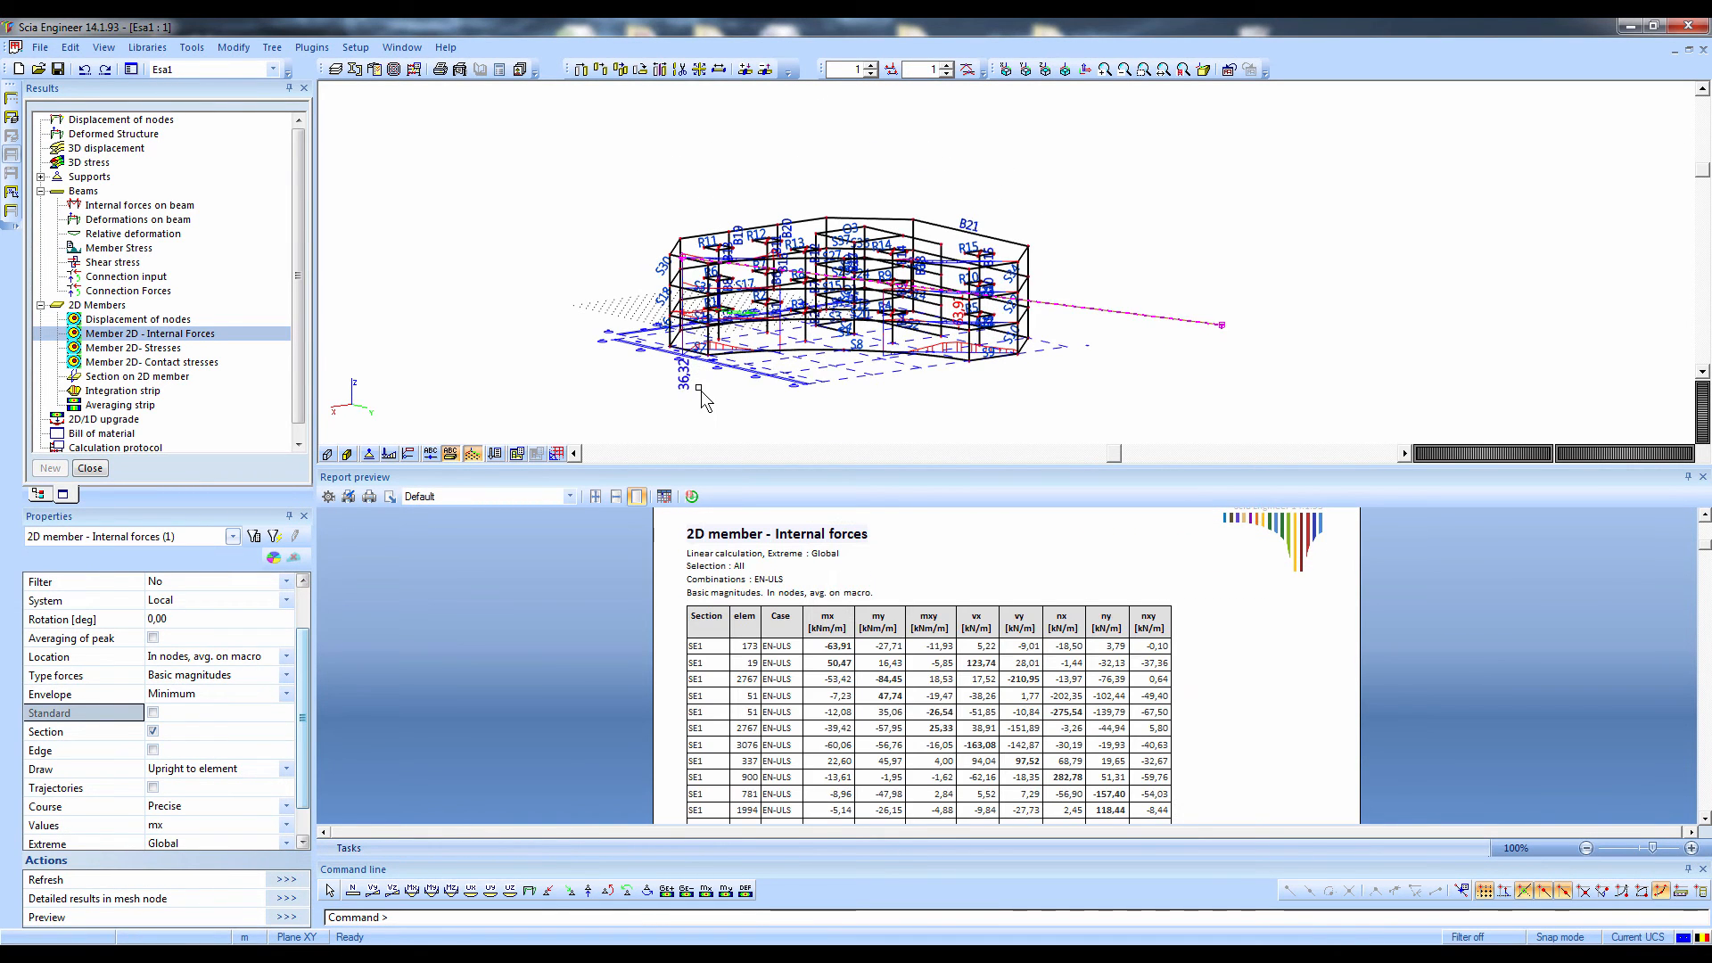
Hide the member labels, refresh the section results and view the structure in front elevation
left_click(451, 453)
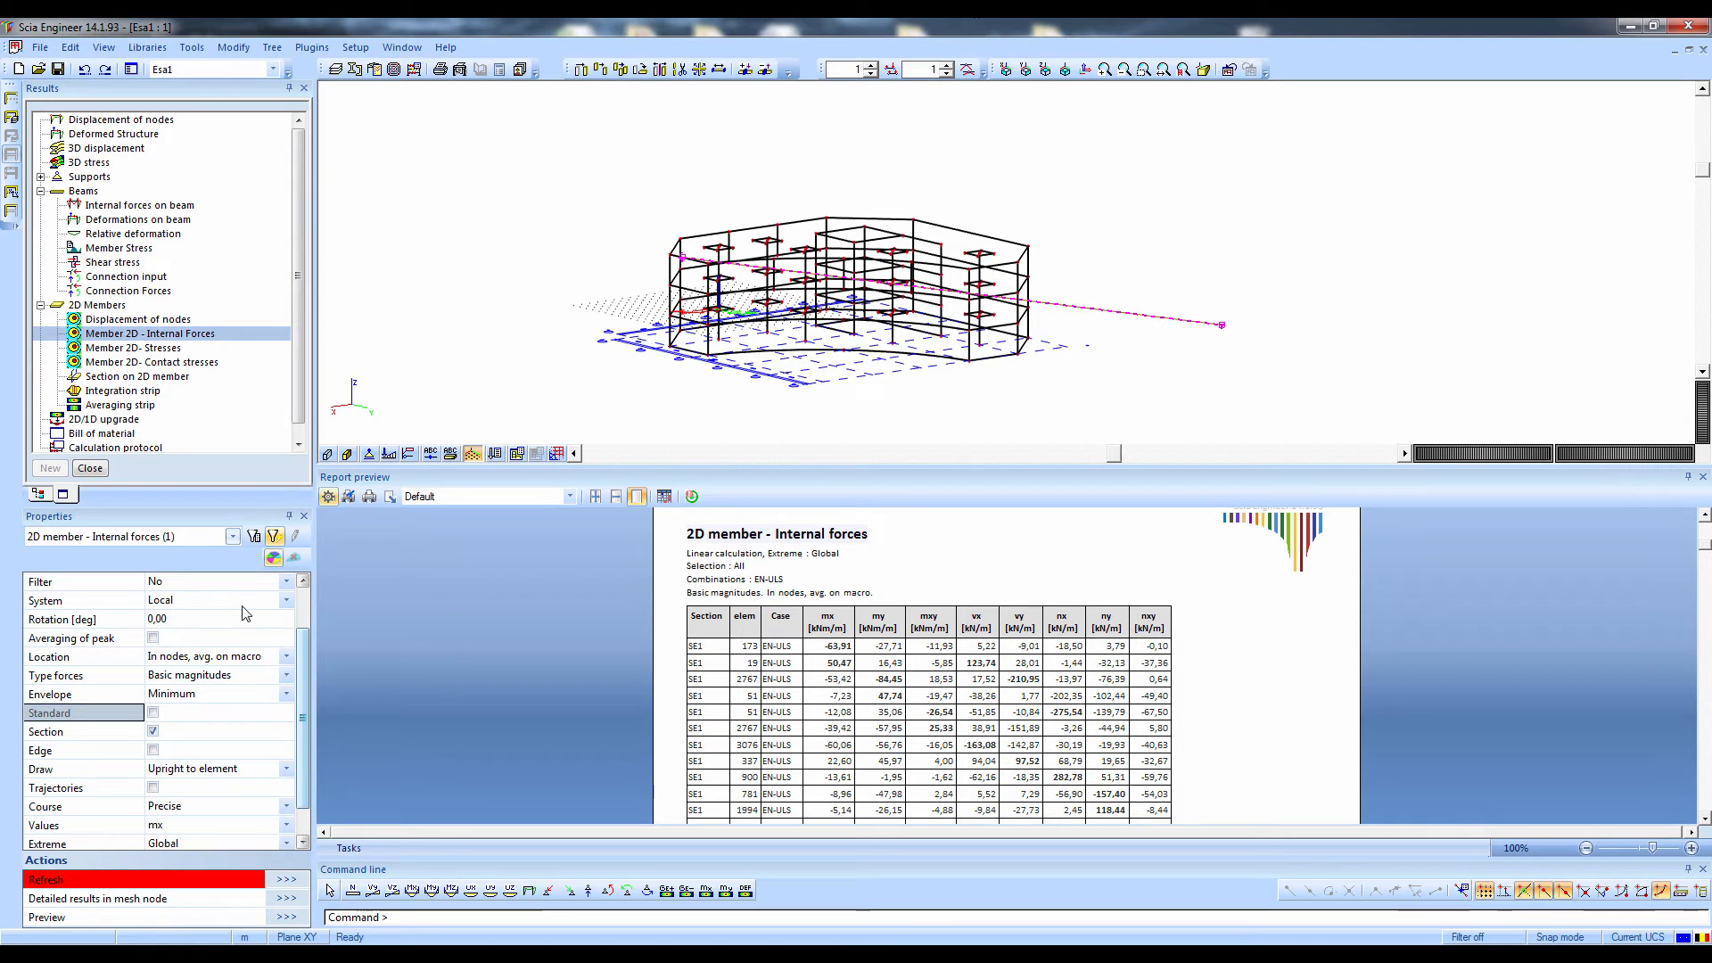
left_click(276, 881)
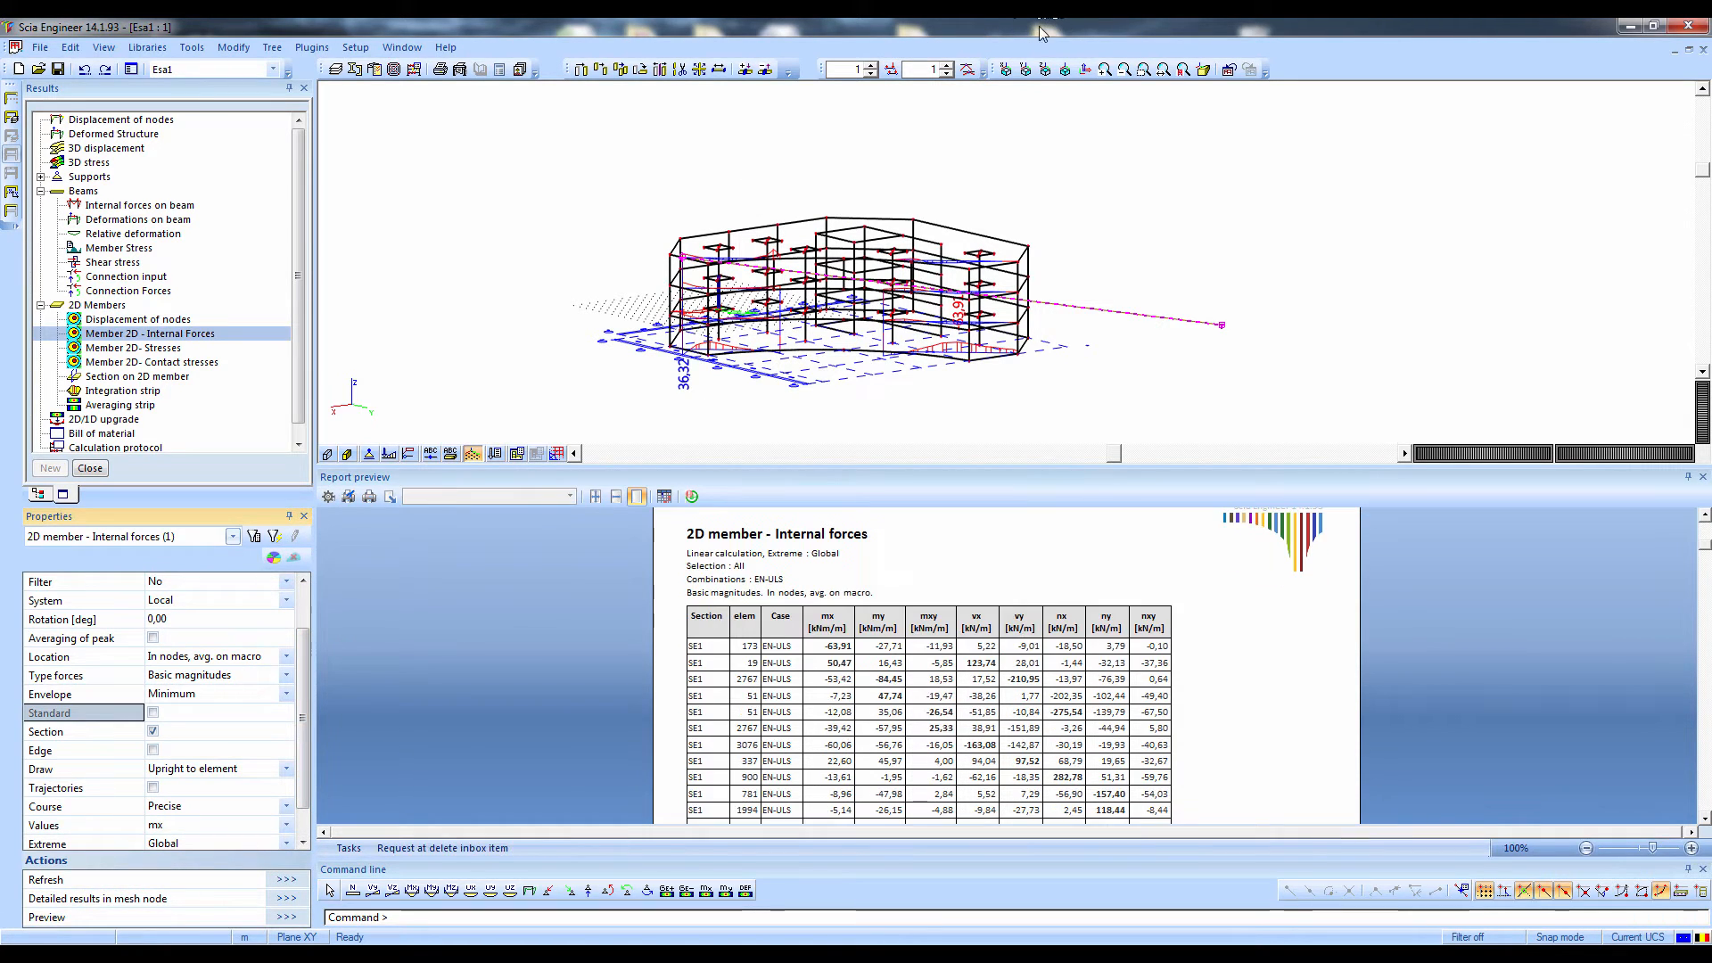
left_click(1027, 69)
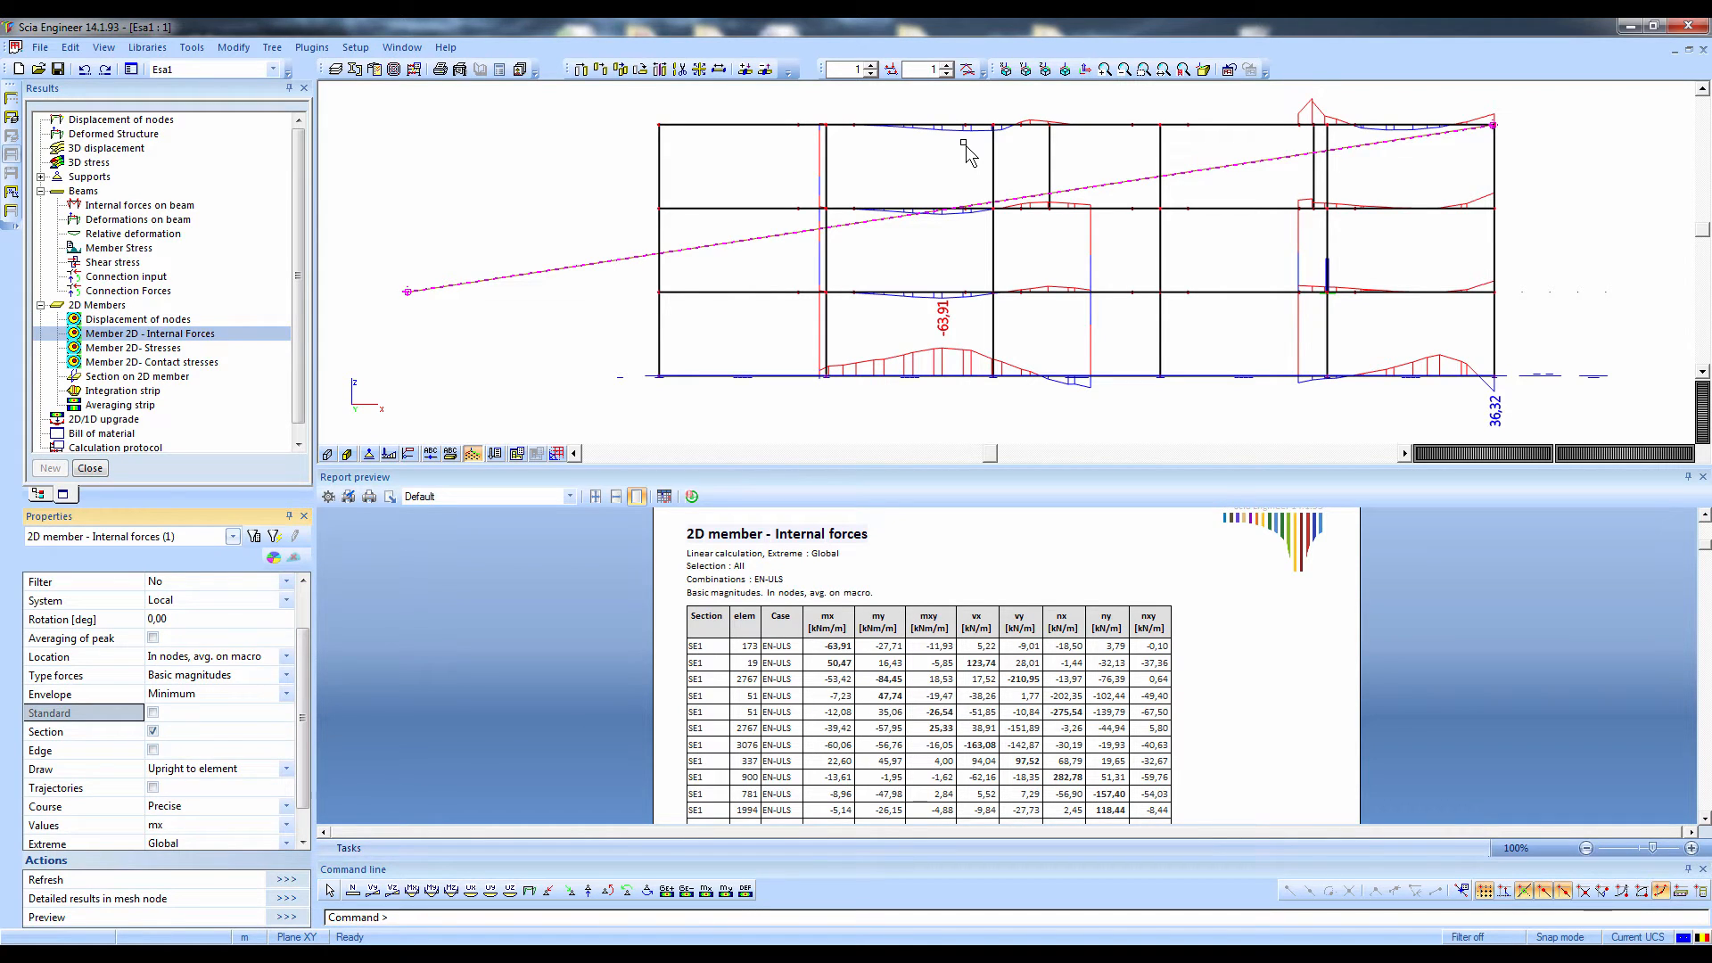
Open the linear calculation protocol, examine the vertical load sums for LC1, LC2 and LC3, and close it
left_click(100, 442)
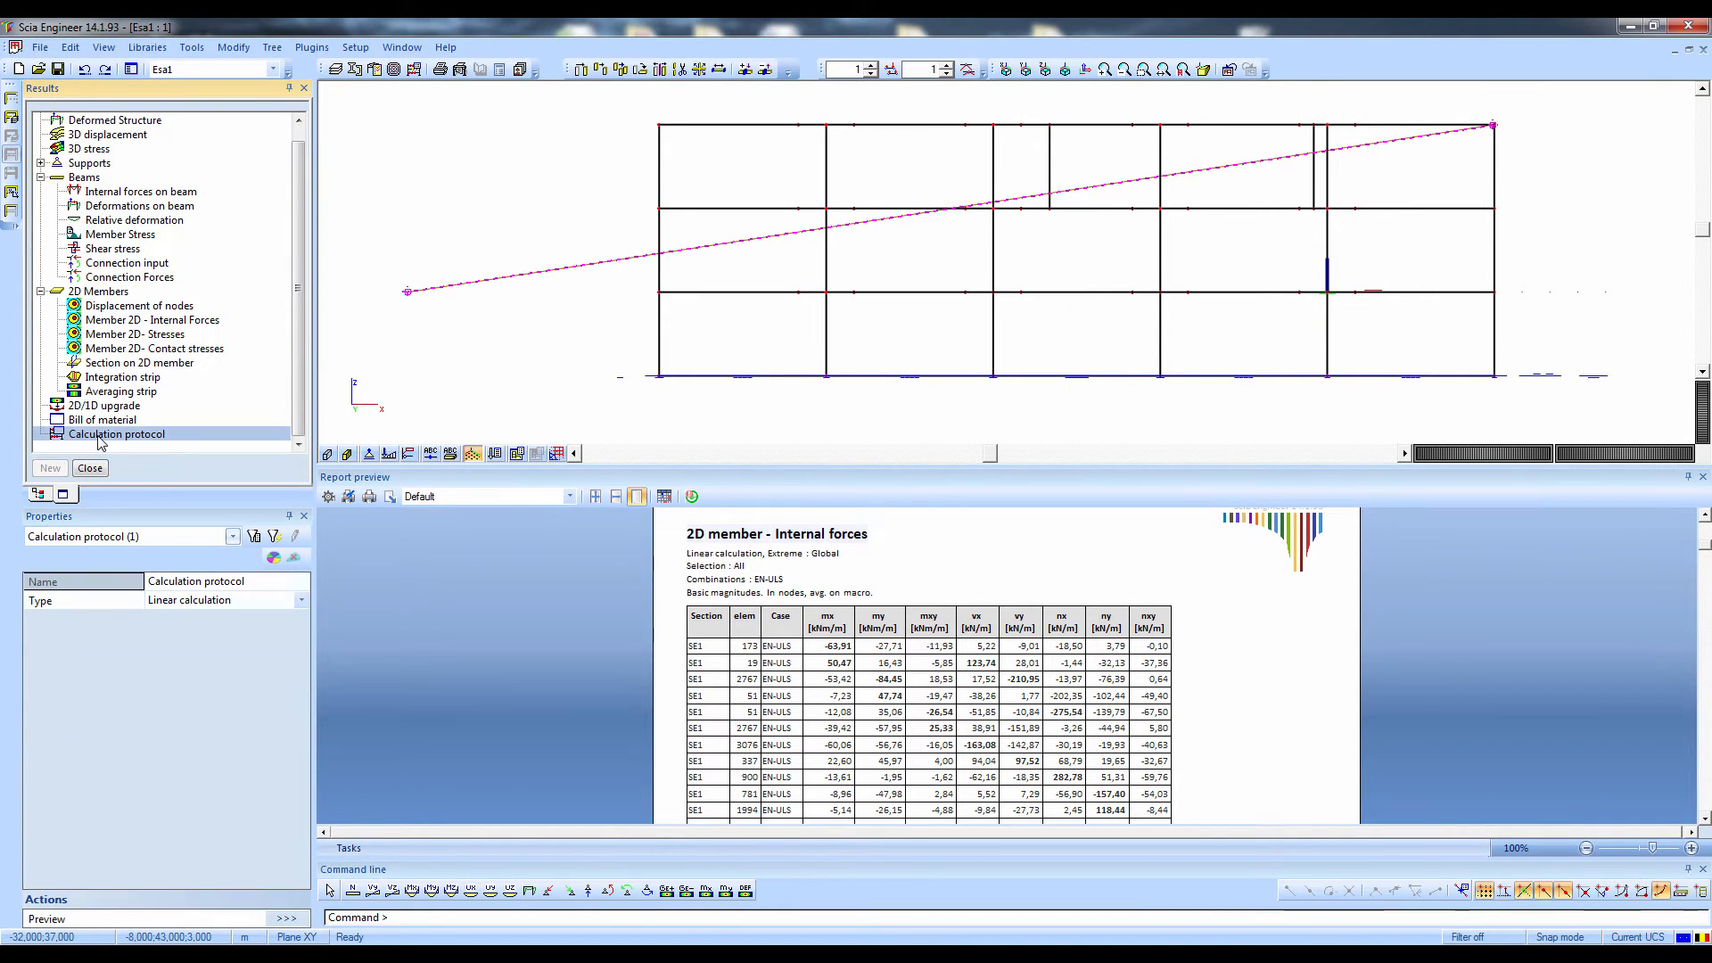
double_click(100, 441)
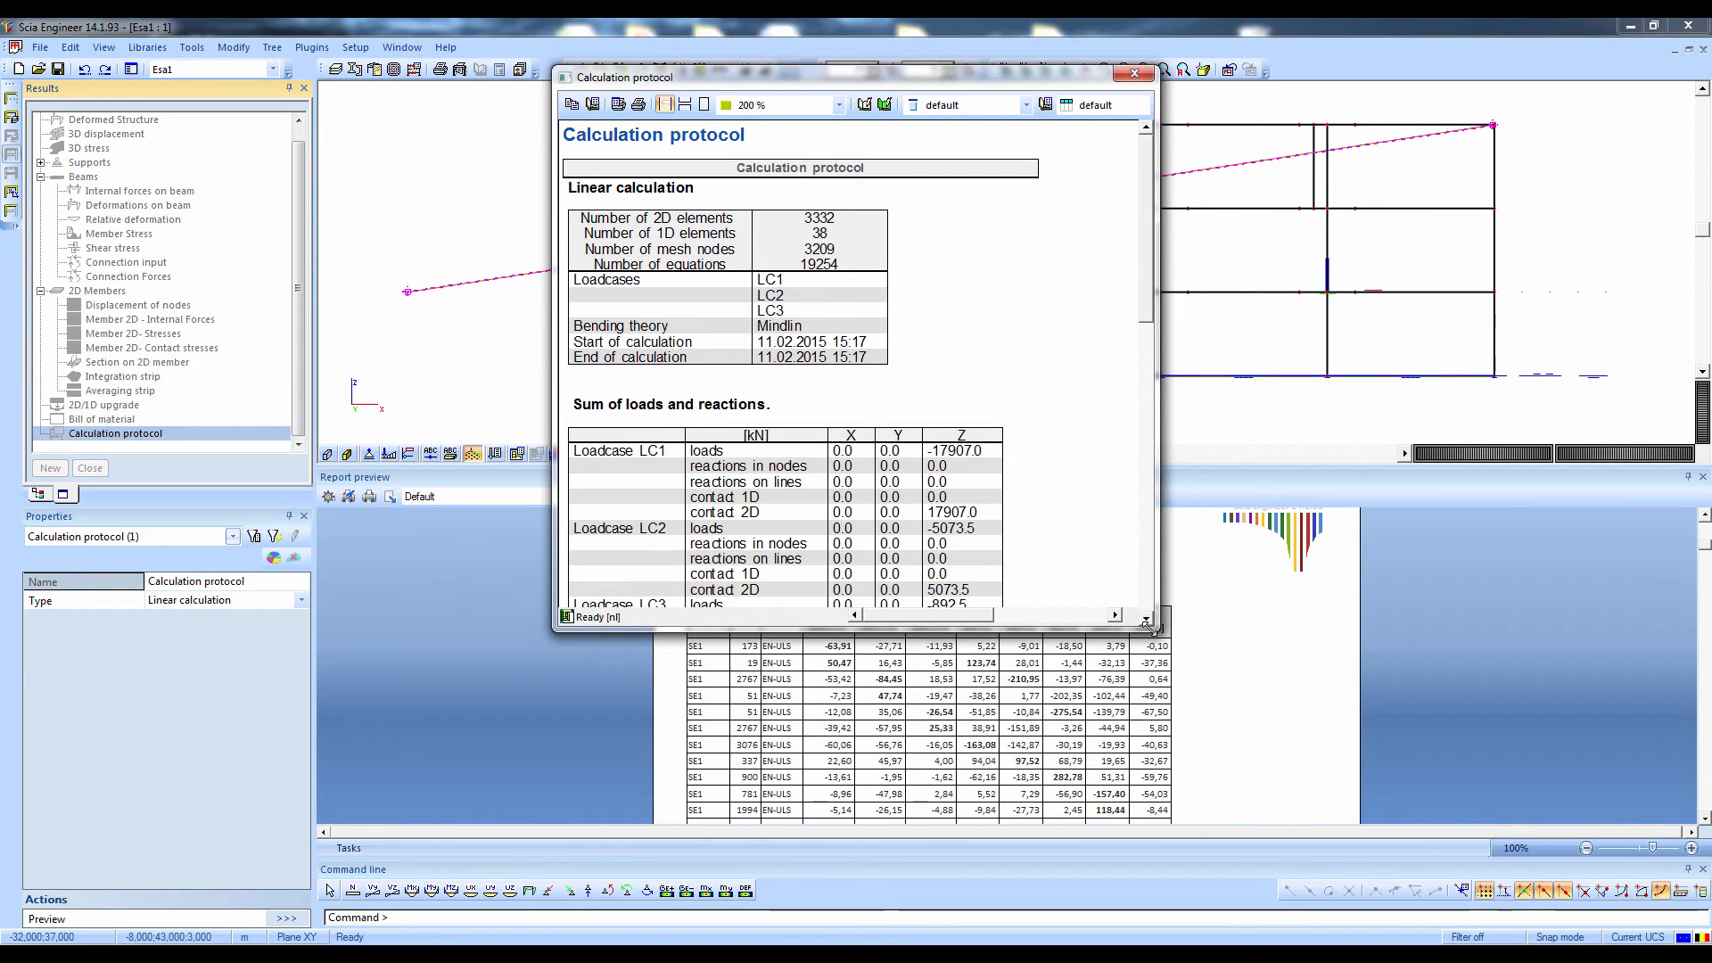
left_click_drag(1147, 624, 1173, 745)
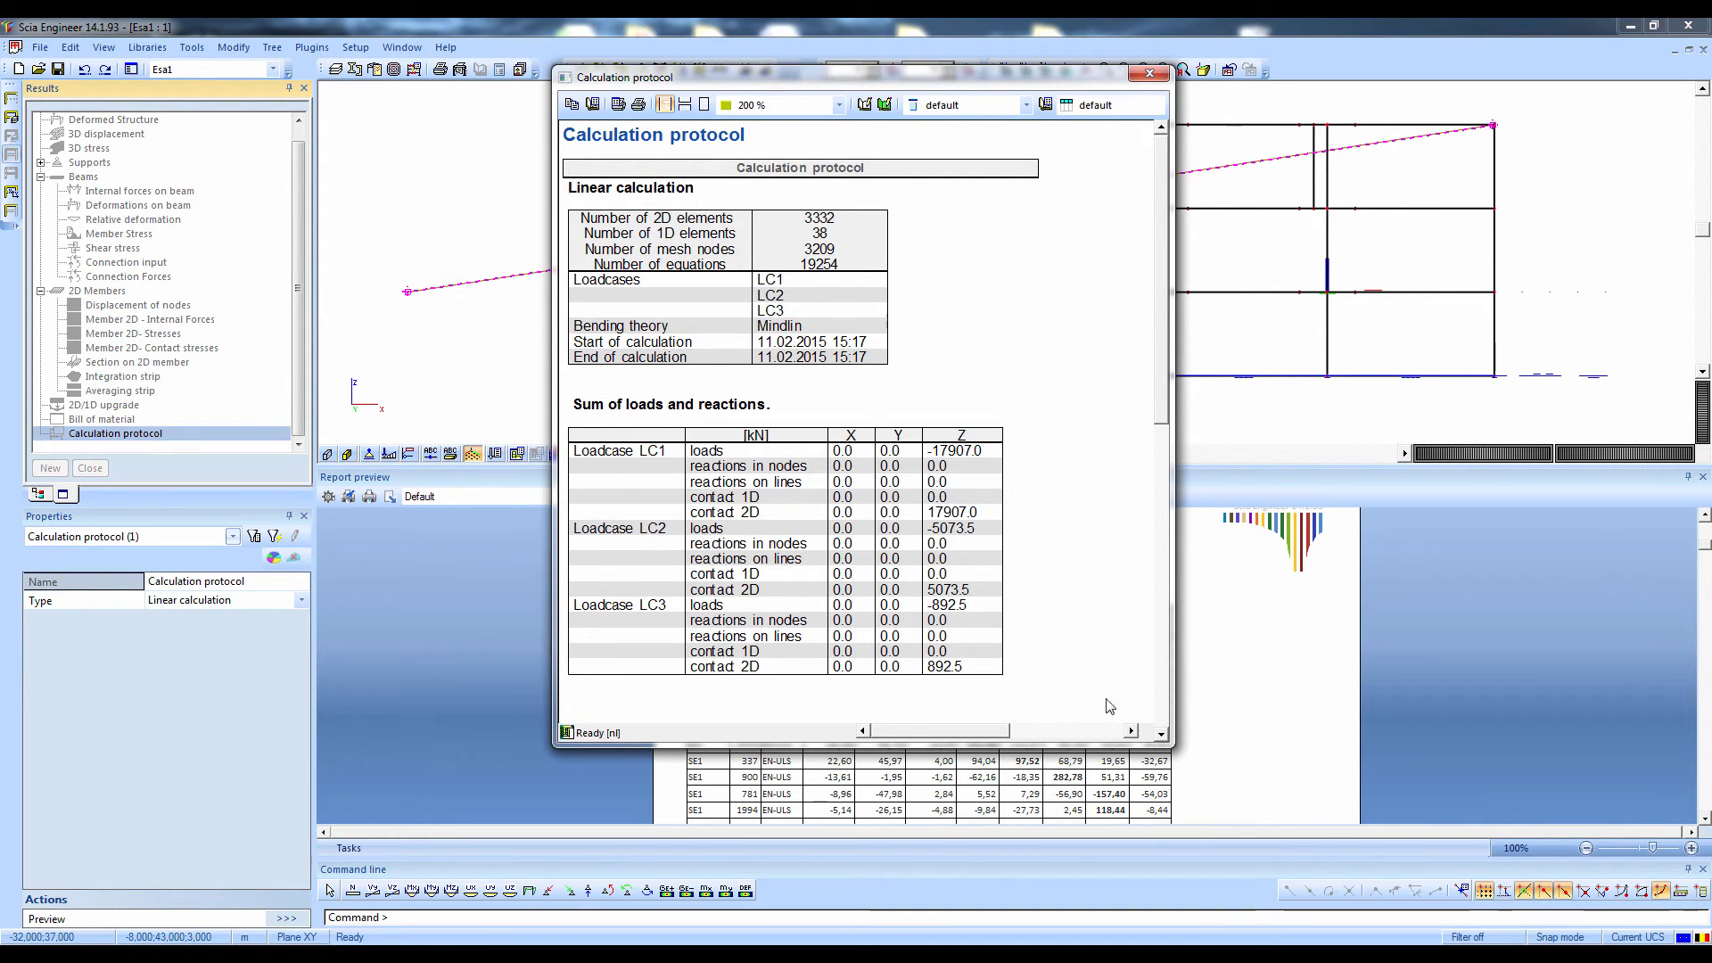
left_click(707, 453)
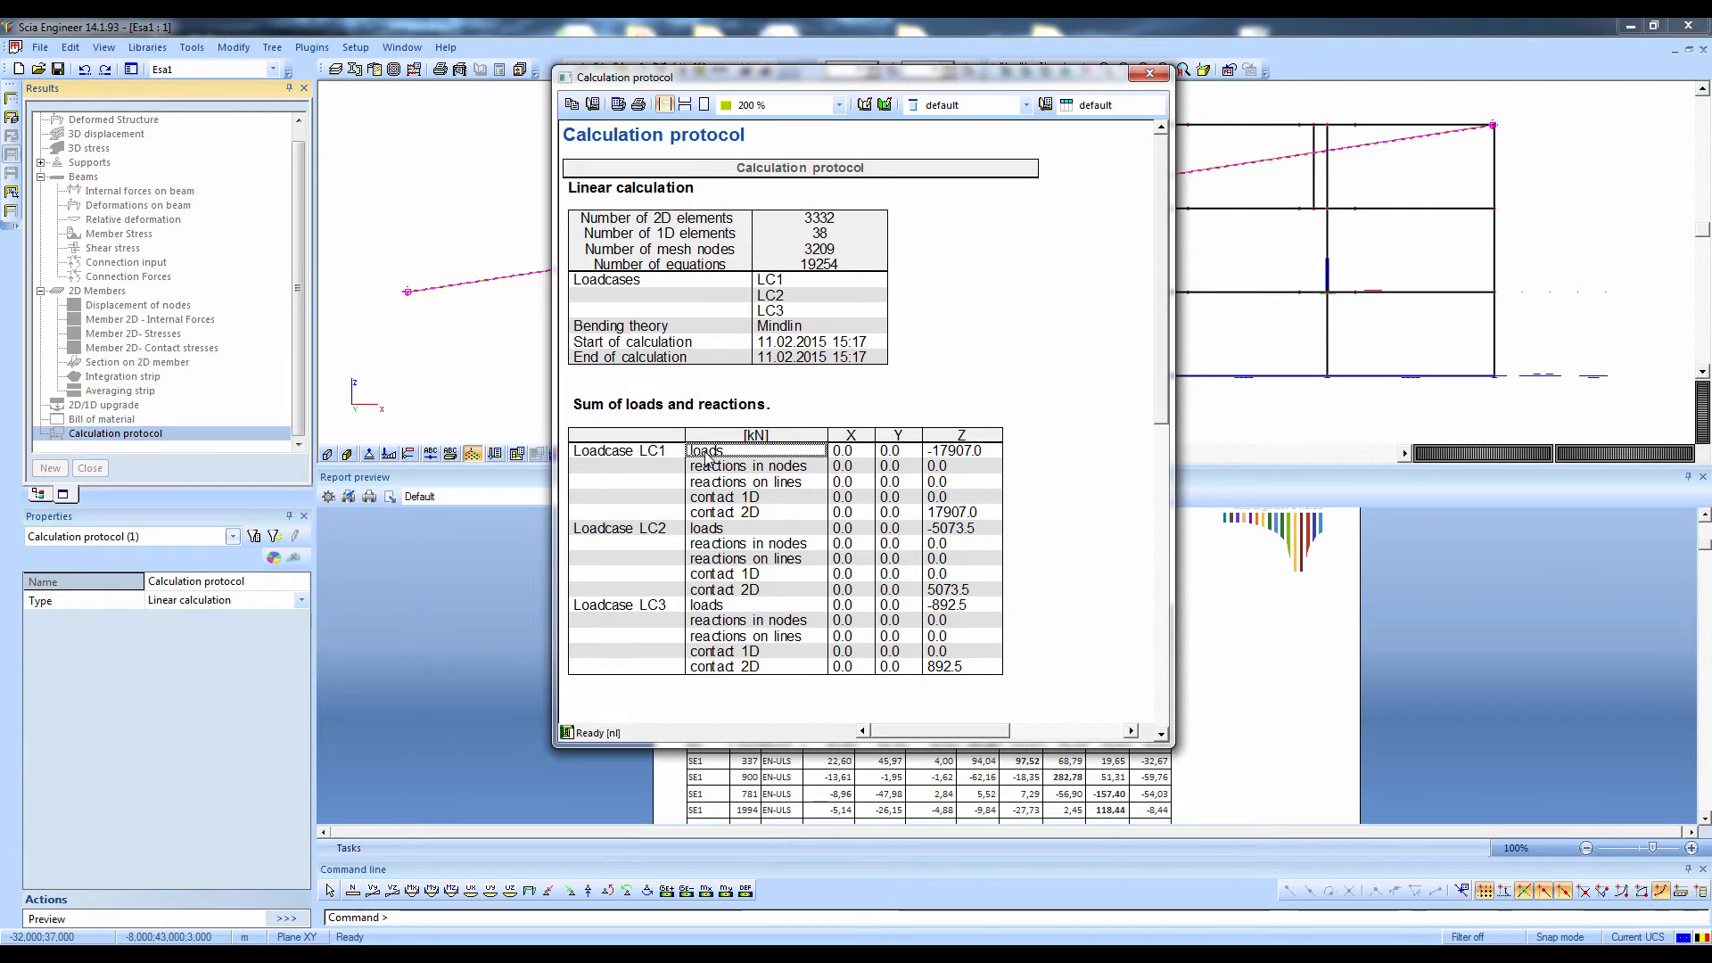
double_click(970, 455)
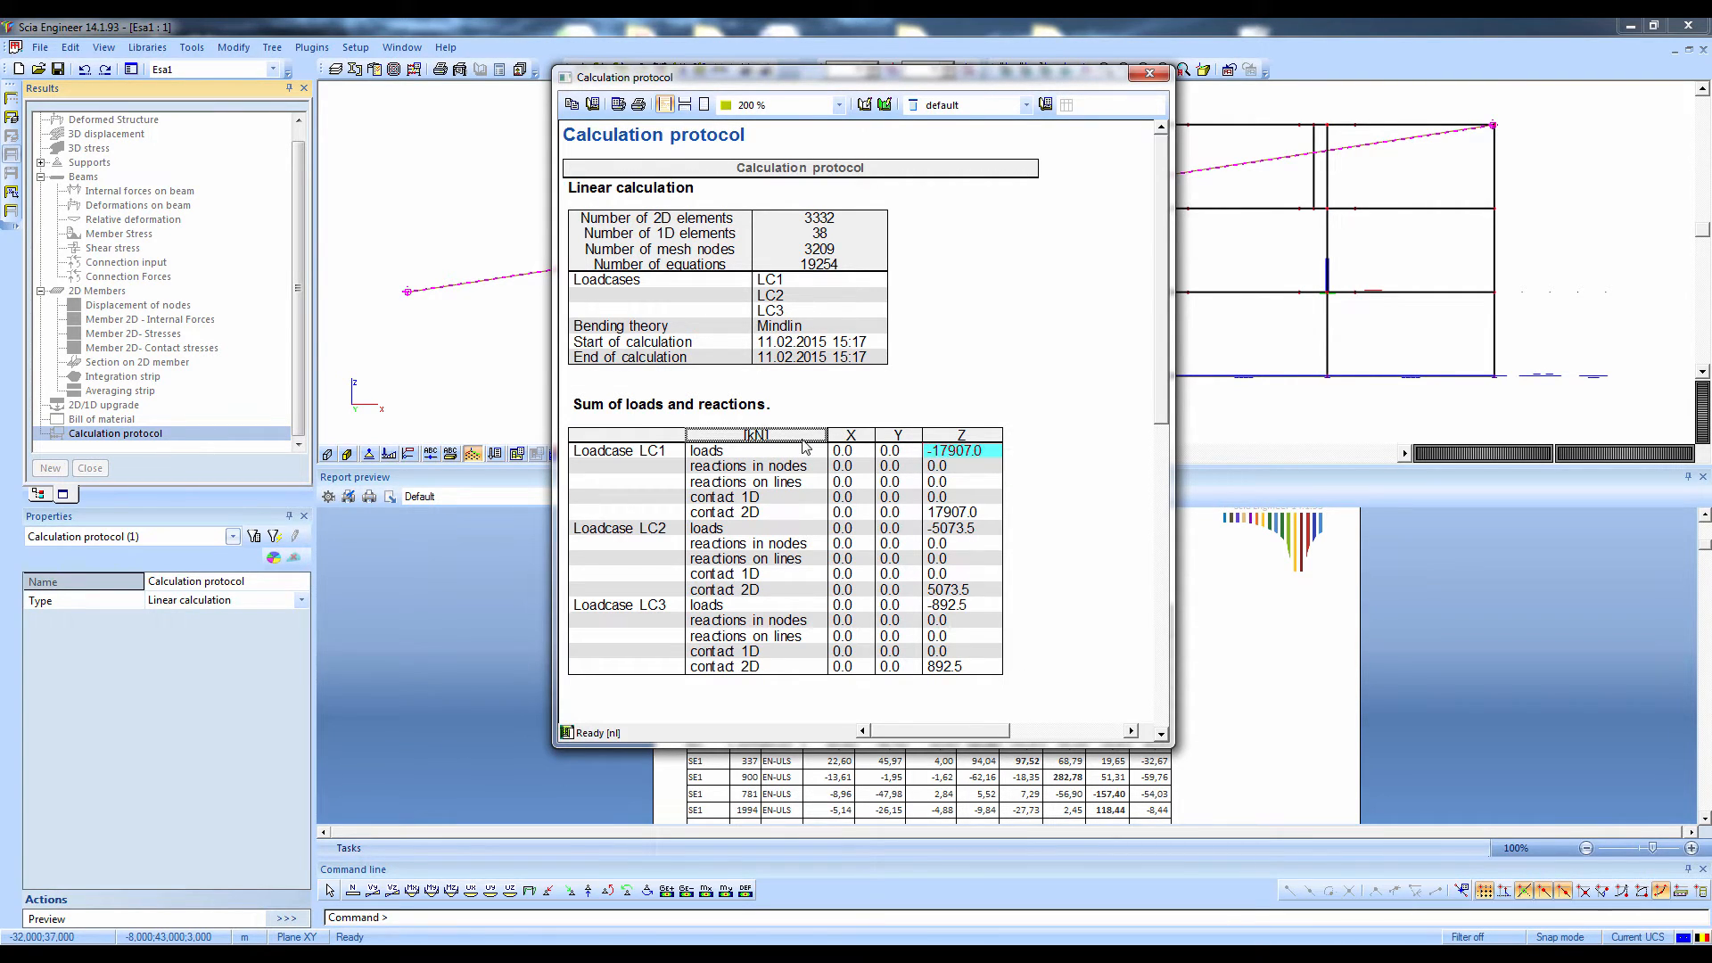
left_click(666, 532)
double_click(958, 530)
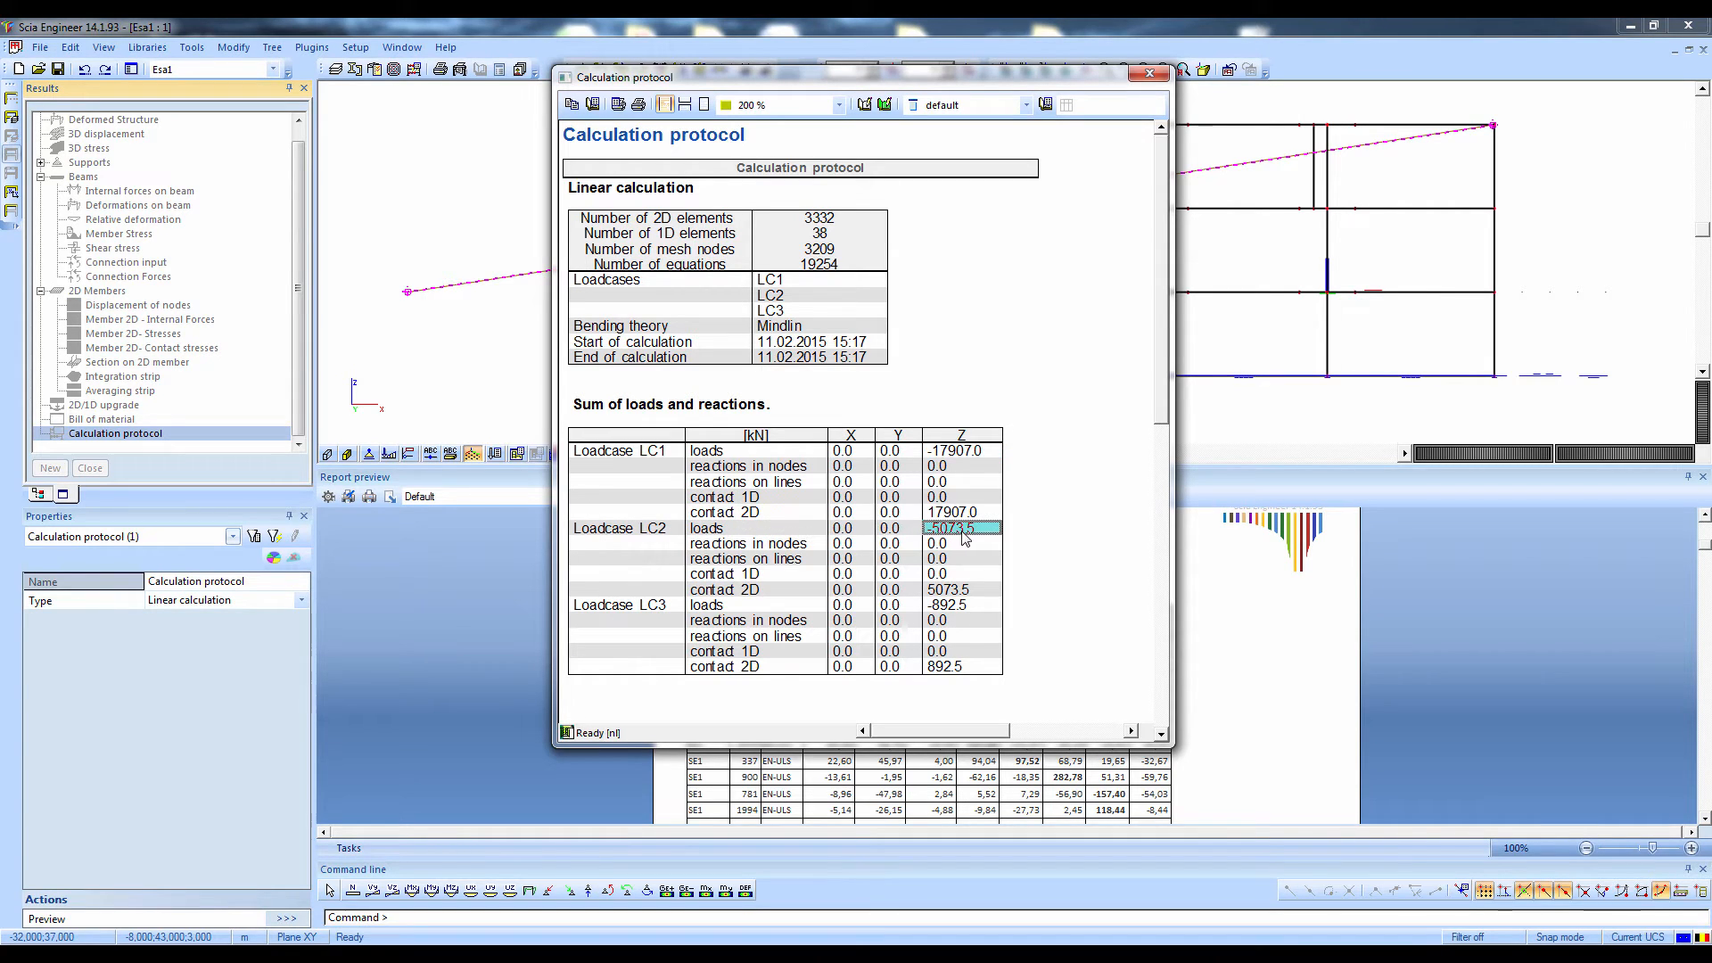
left_click(955, 609)
double_click(956, 608)
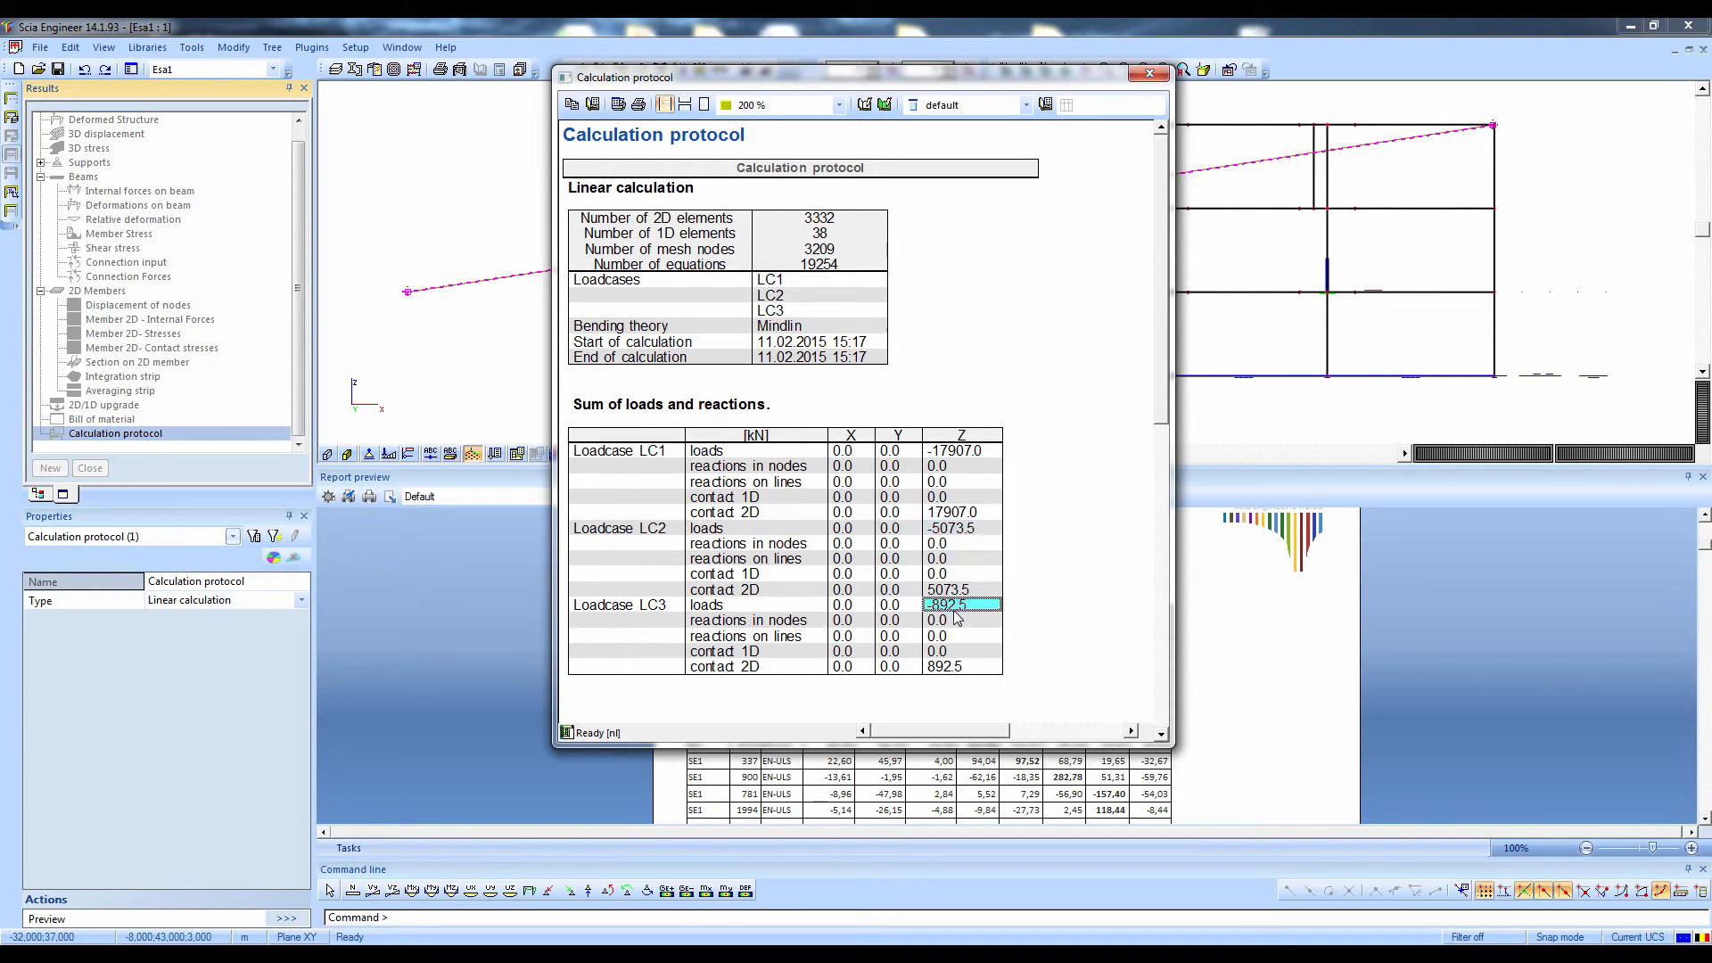
left_click(1149, 73)
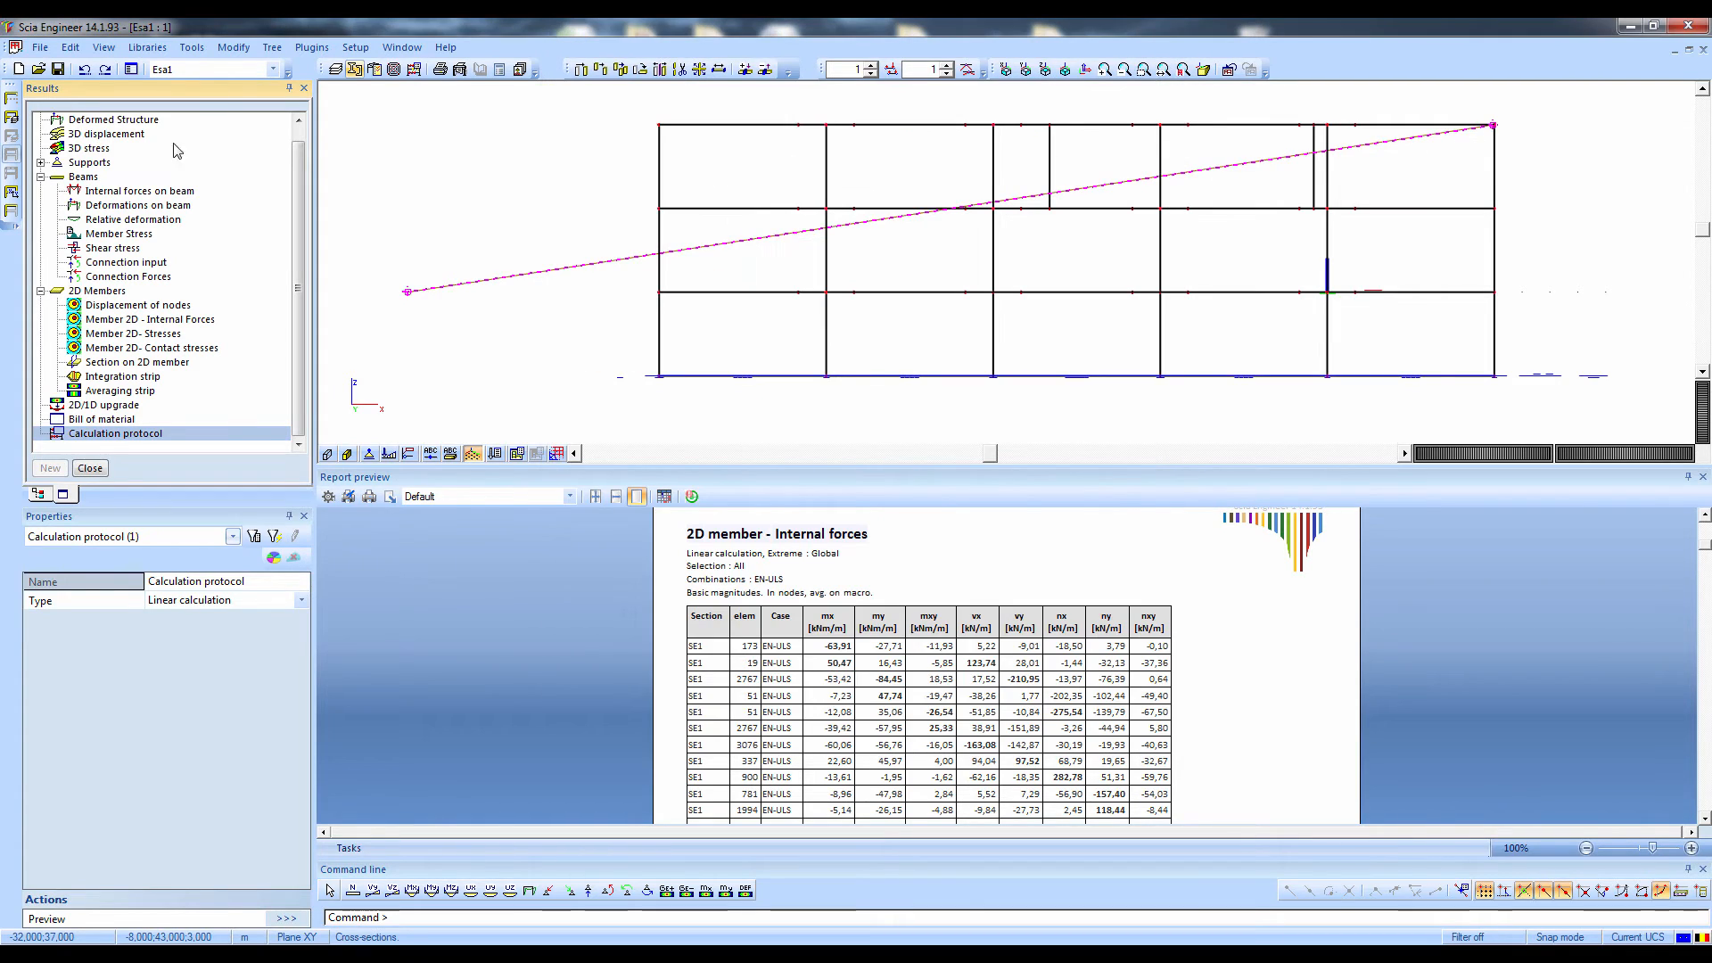
Leave the results and open the Concrete design service
left_click(90, 468)
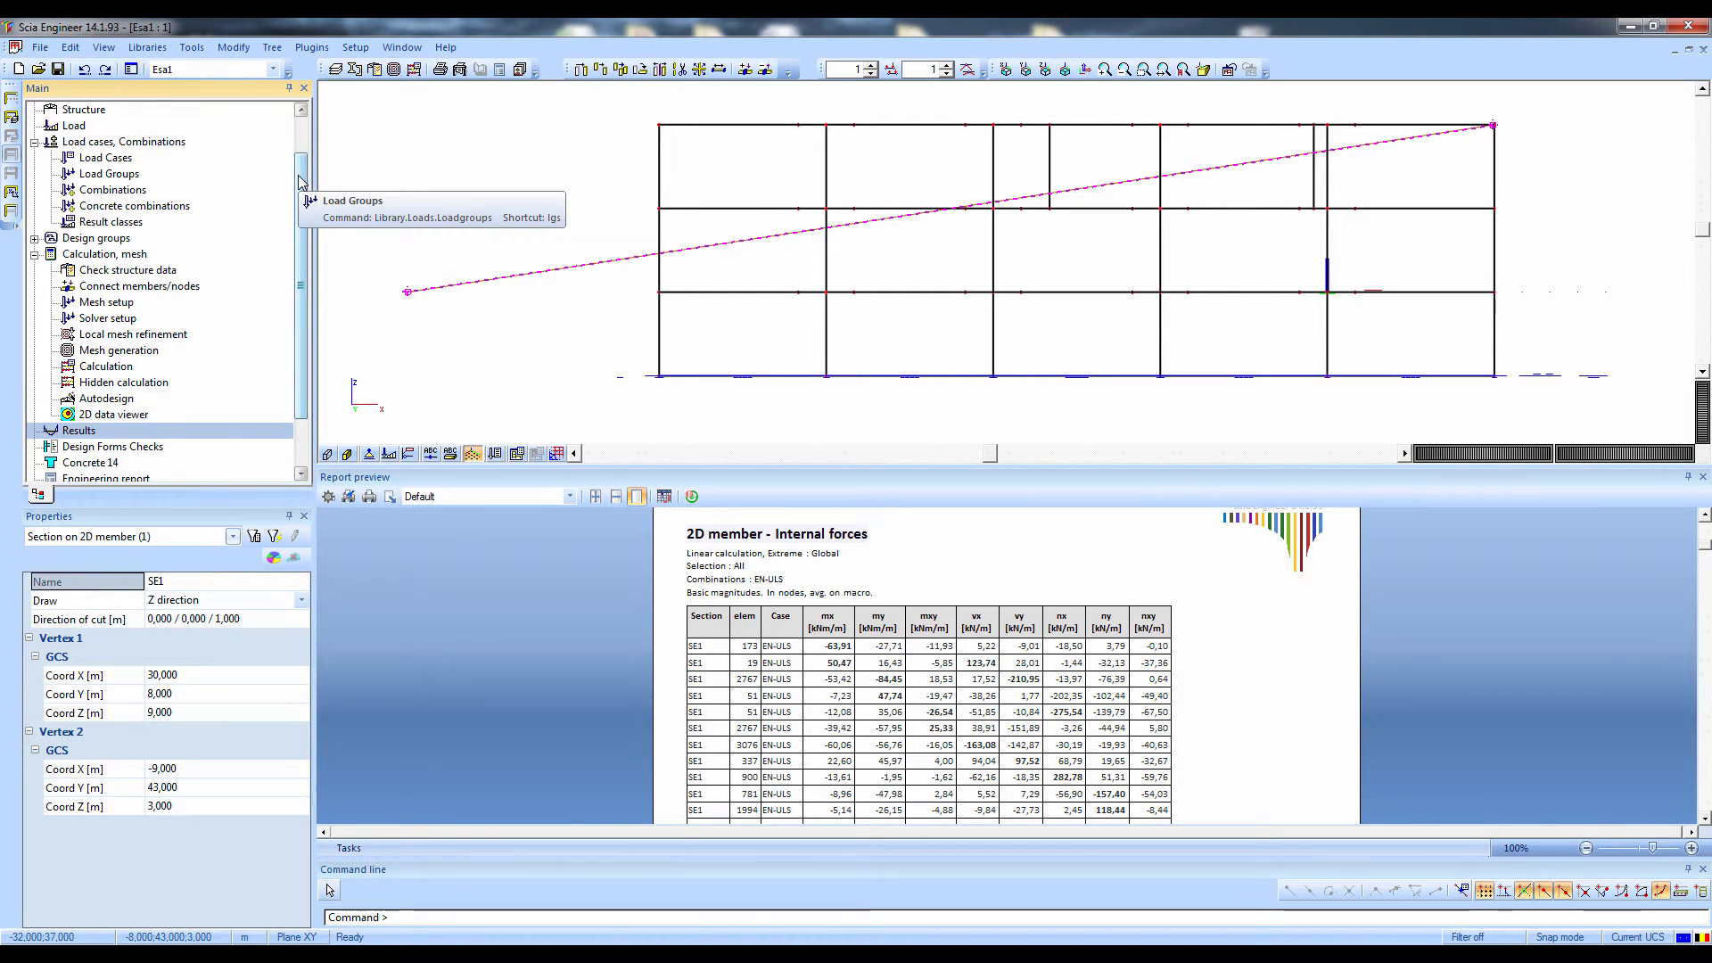
left_click_drag(299, 176, 300, 114)
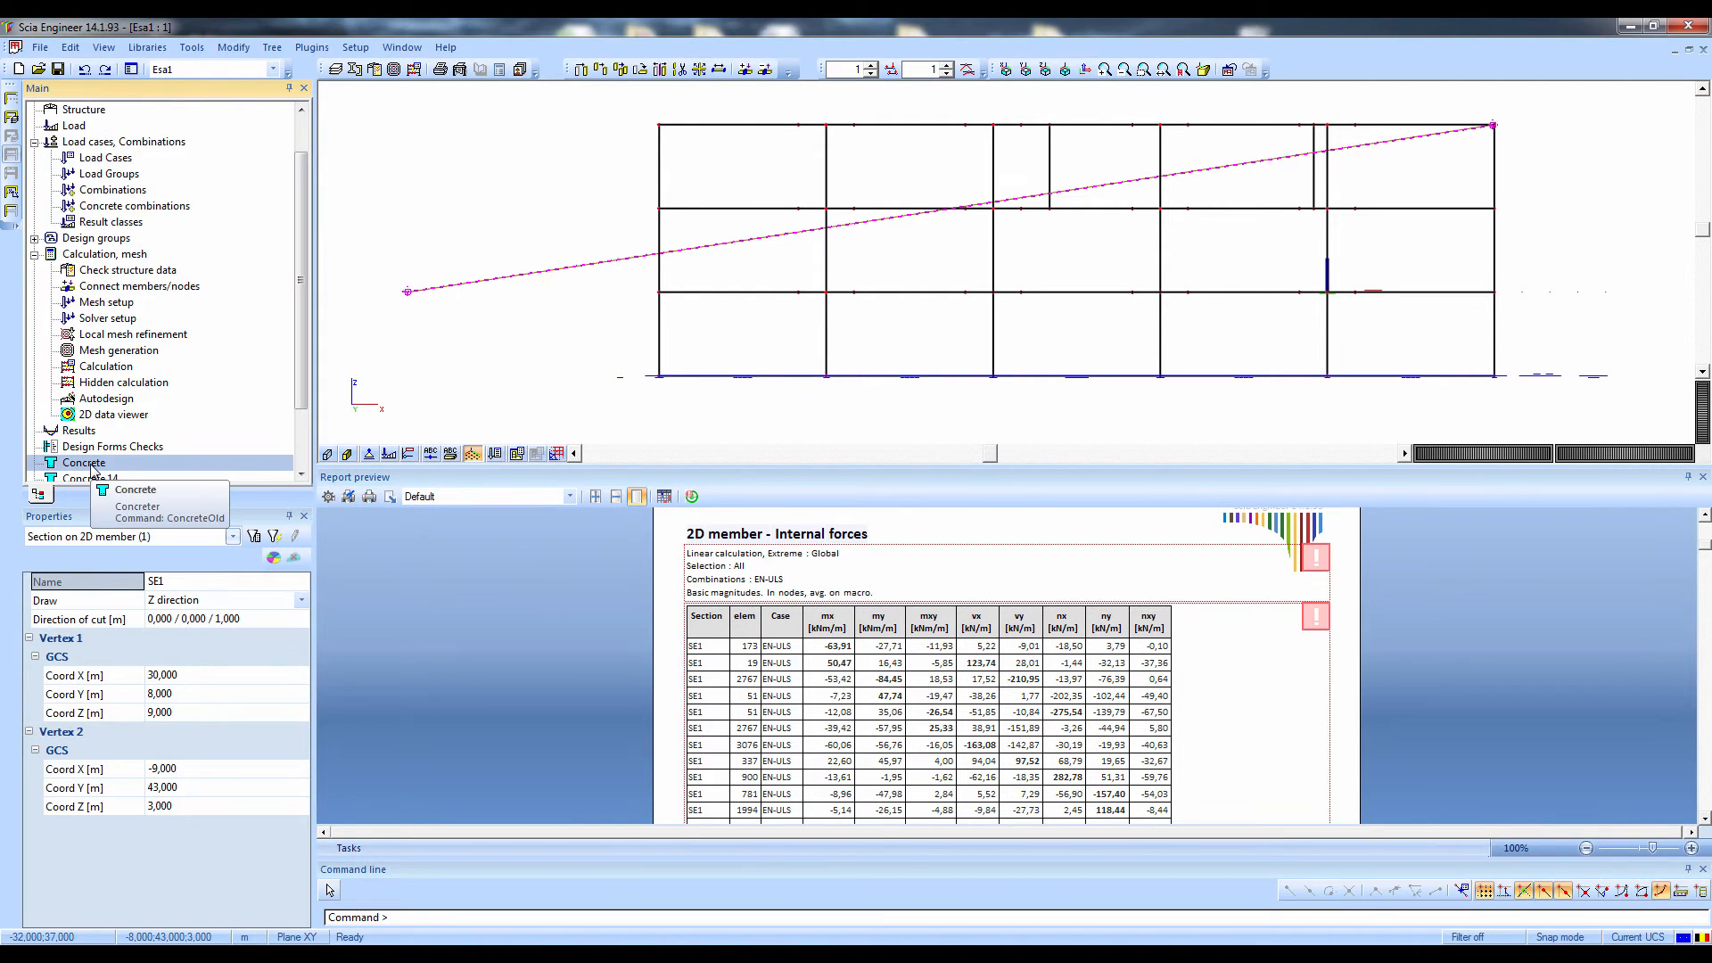
double_click(92, 465)
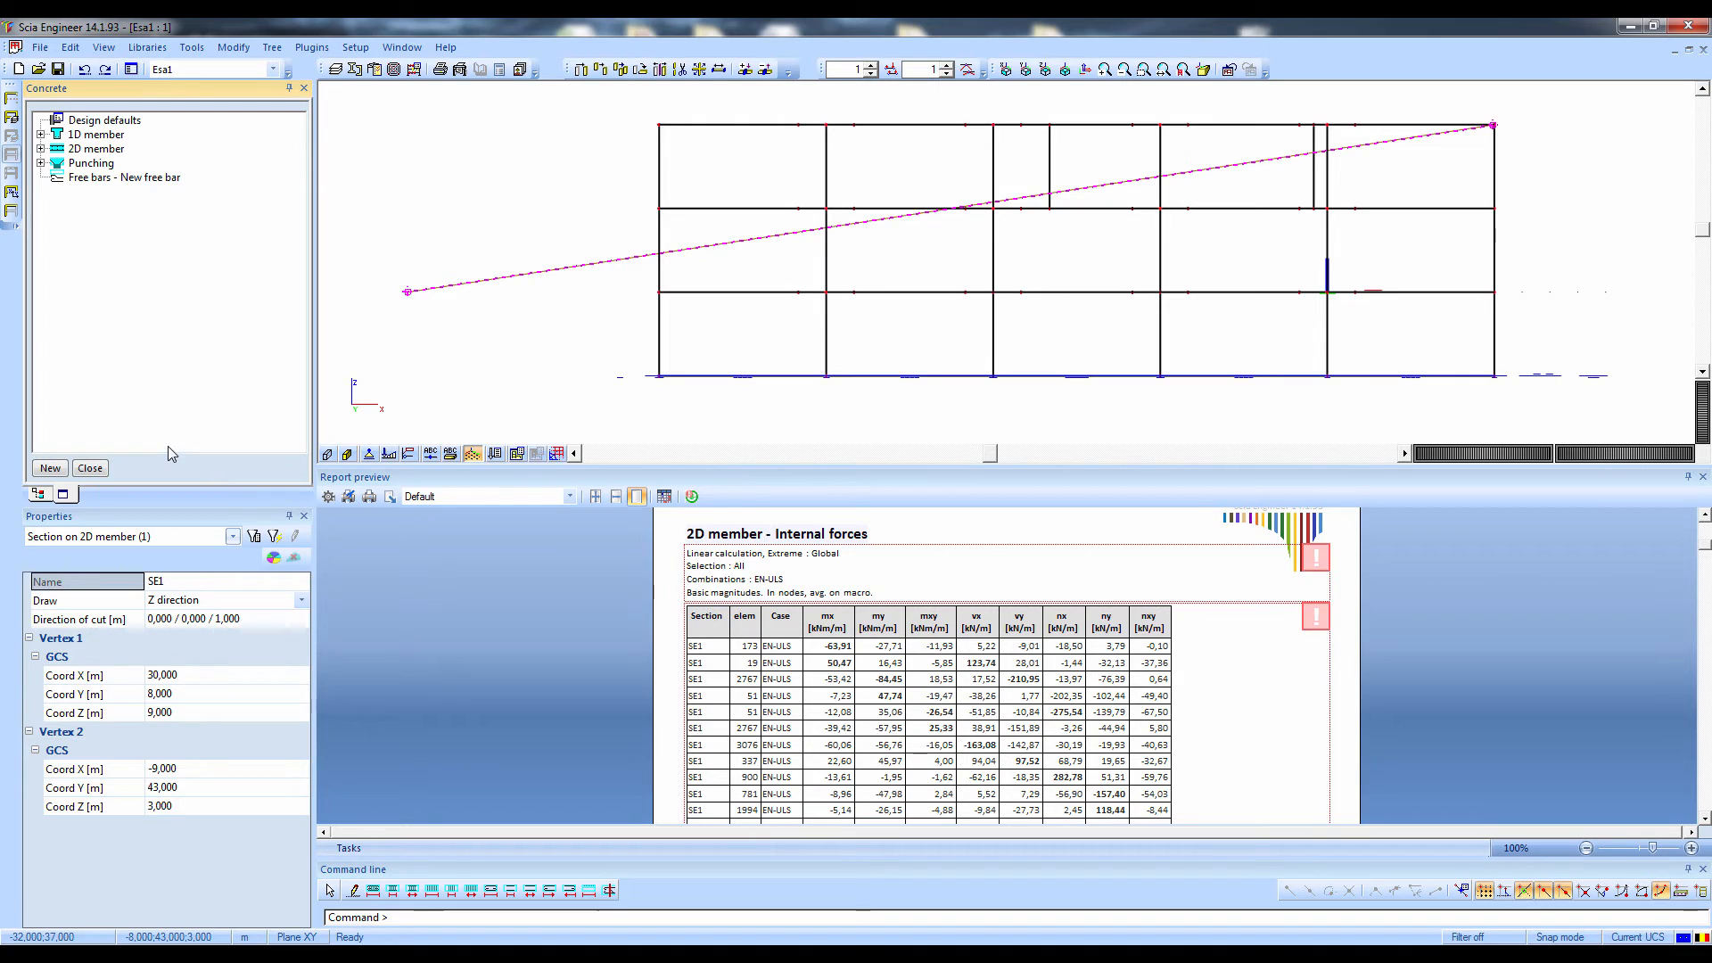
Display the concrete internal forces My recalc on all 1D members for LC1 - Self Weight with the Design ULS check
double_click(96, 133)
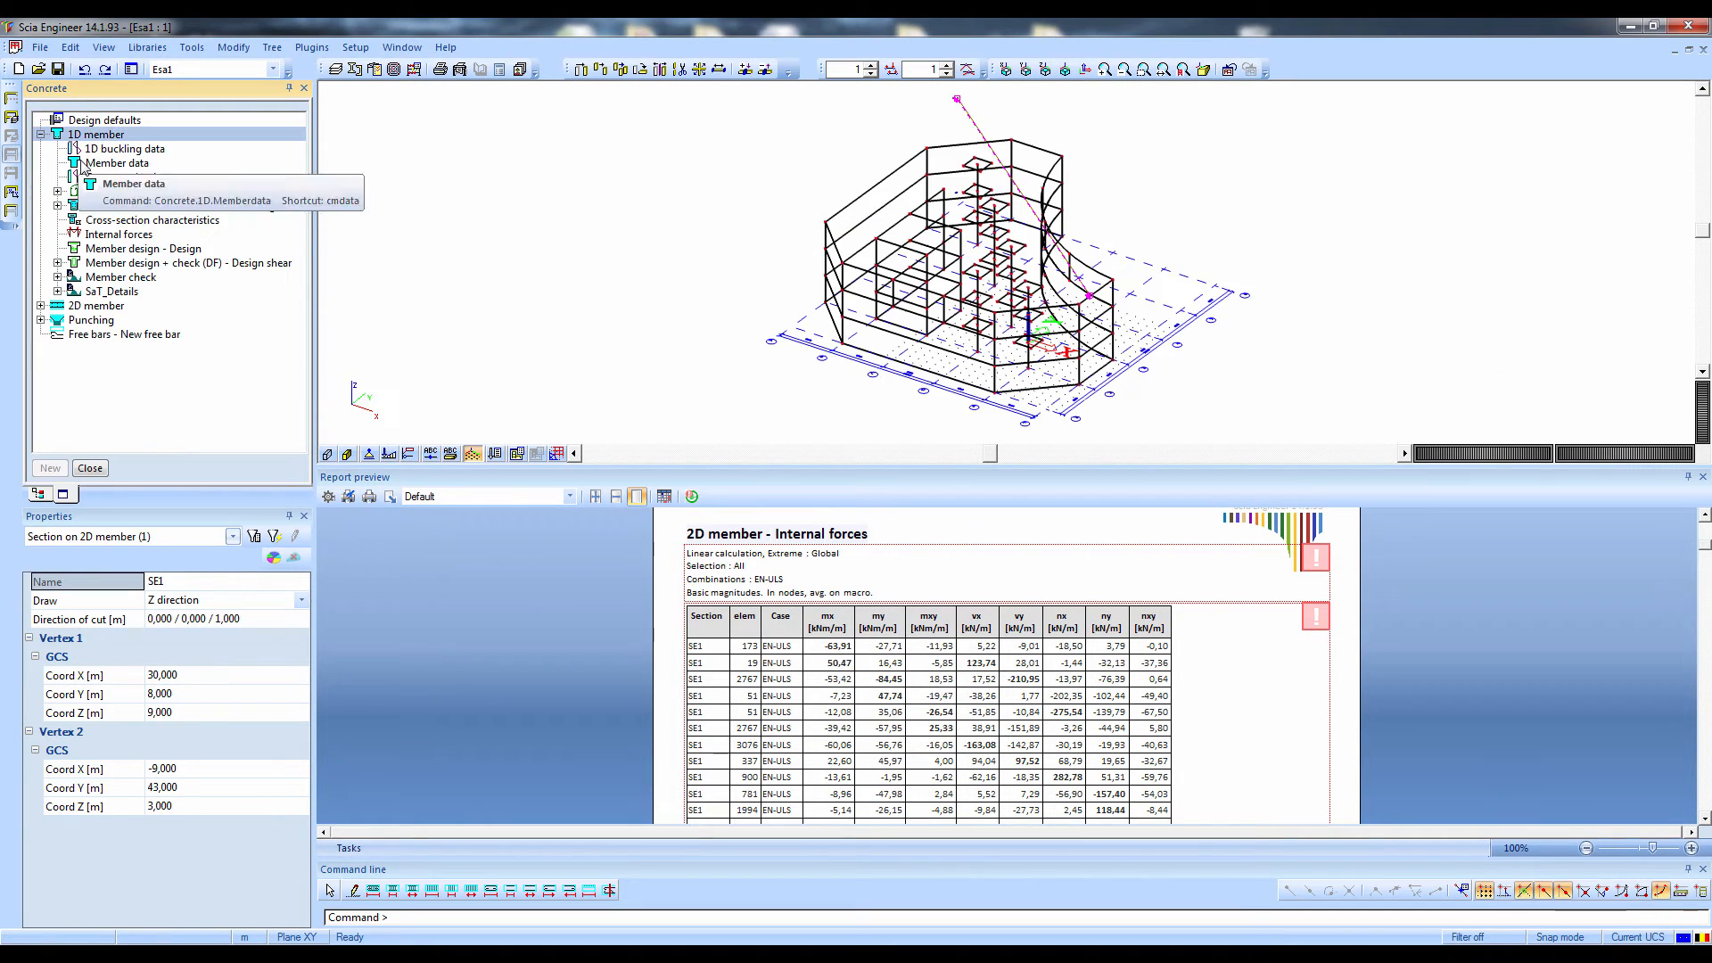
left_click(114, 234)
middle_click_drag(639, 324, 523, 332)
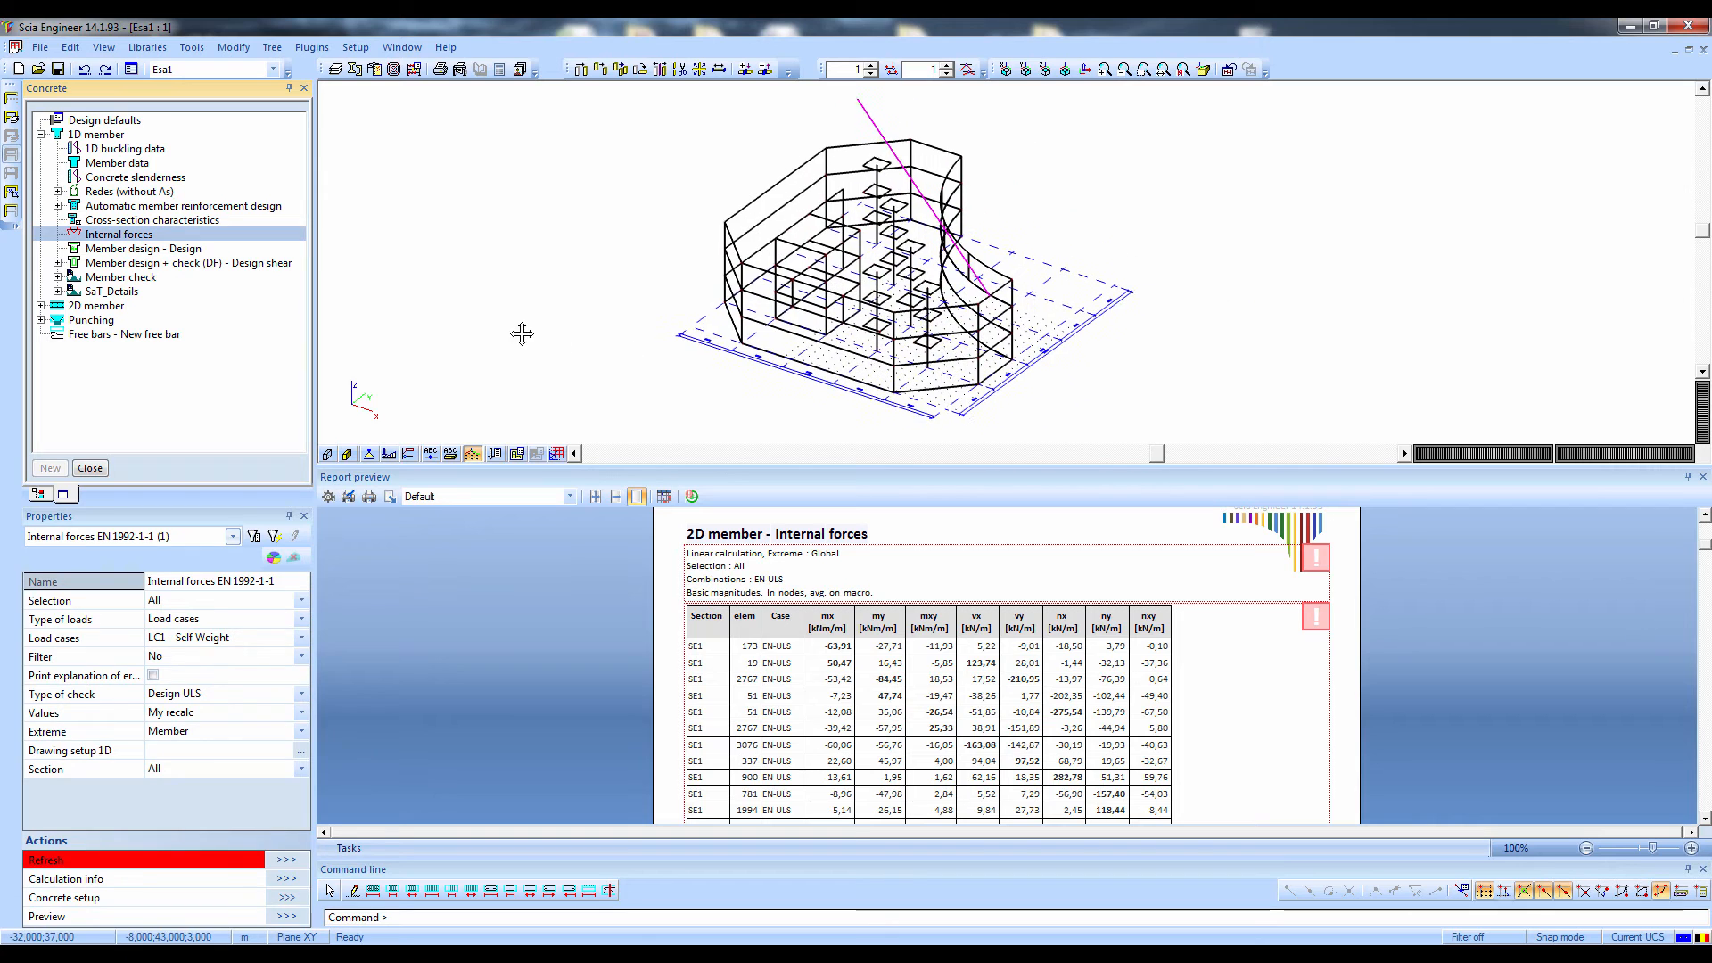
mouse_move(525, 314)
right_mouse_down("ctrl")
mouse_move(491, 287)
mouse_move(398, 288)
mouse_move(369, 312)
right_mouse_up("ctrl")
left_click(285, 861)
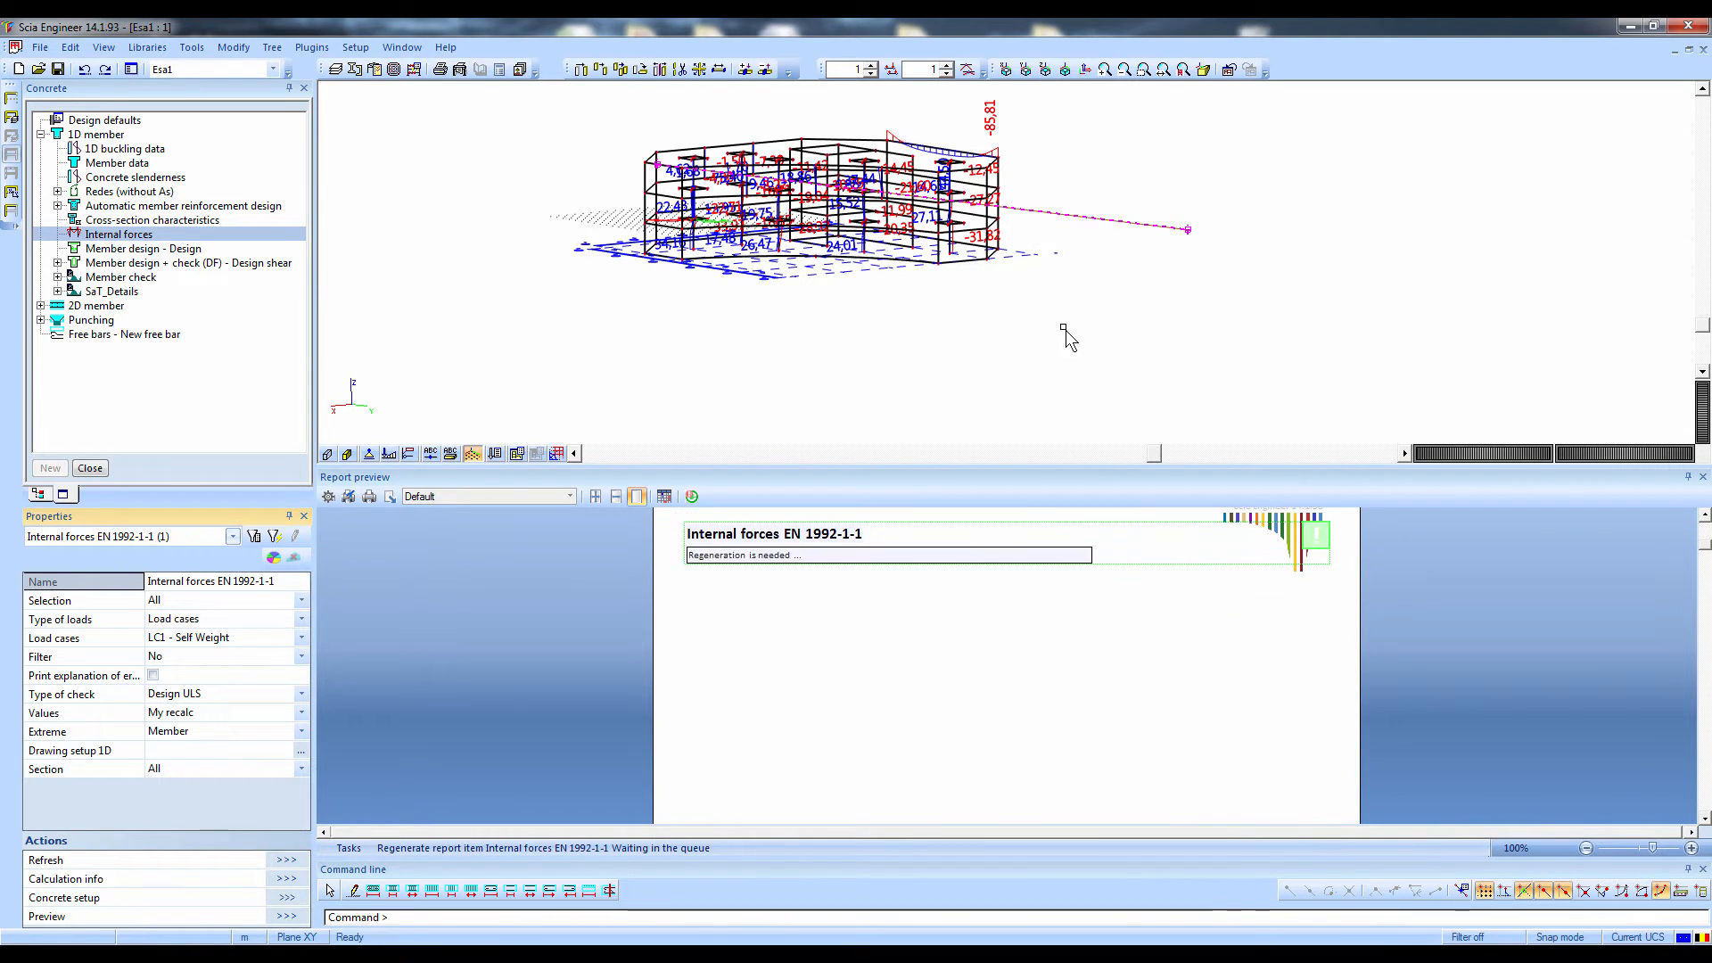
Examine the recalculated bending moment My,recal table in the internal forces report preview at 200% zoom
middle_click_drag(1010, 283, 1110, 314)
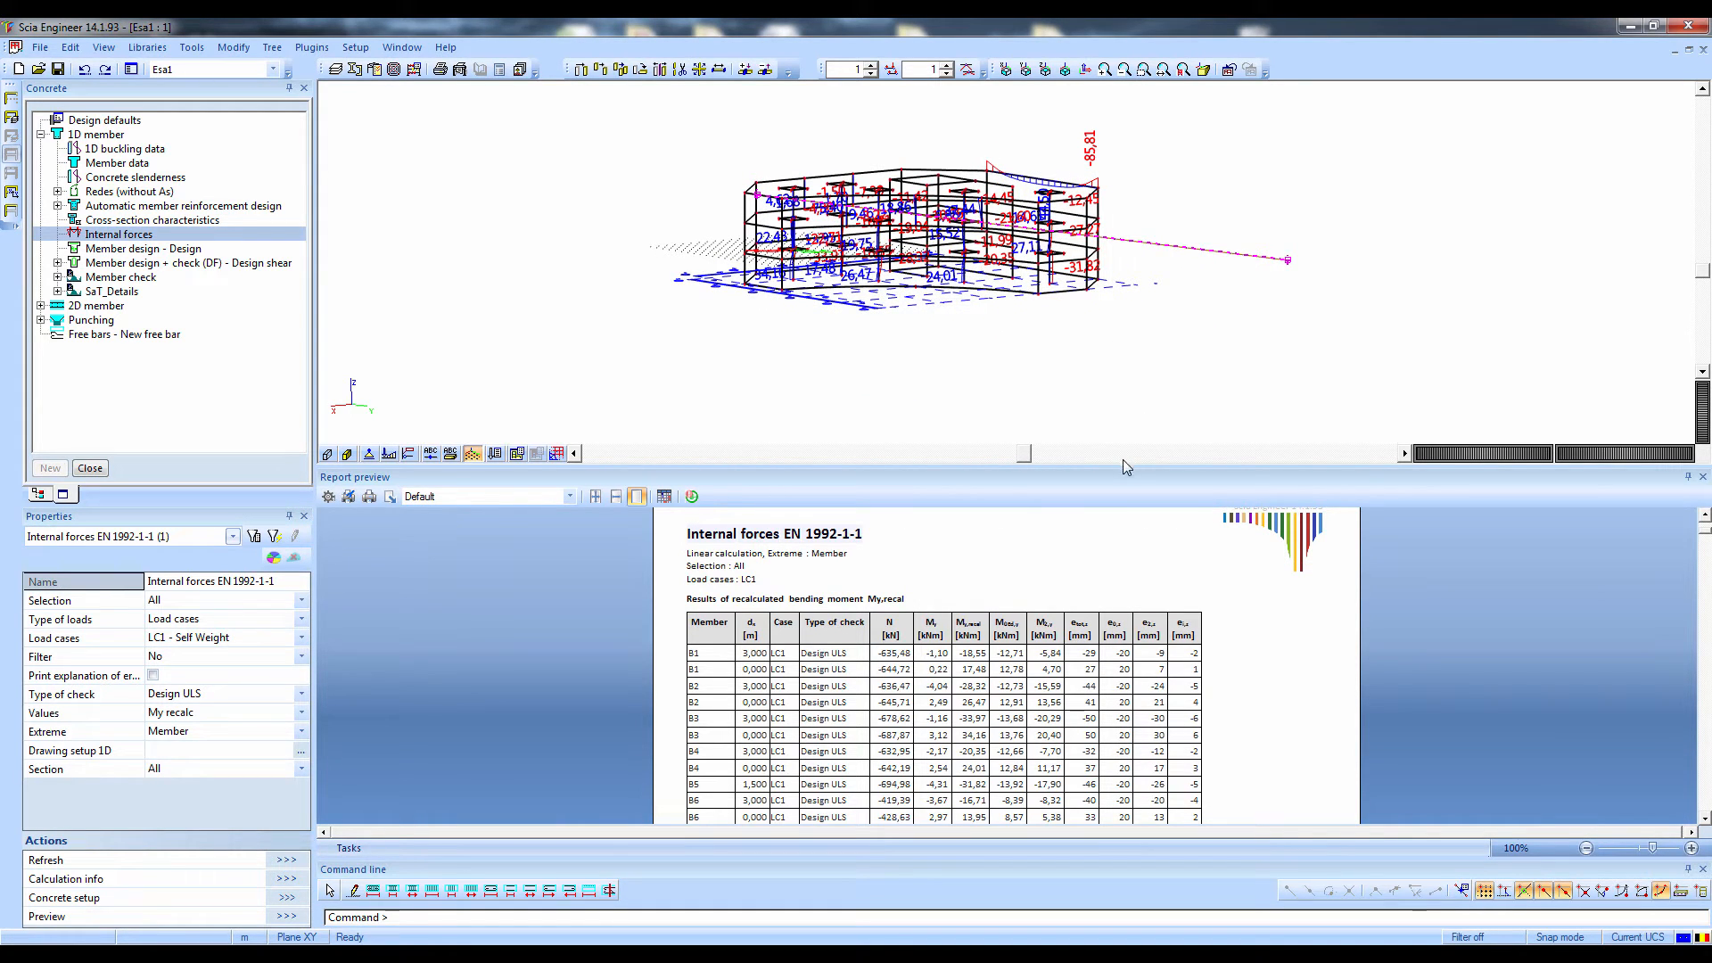
scroll(1078, 268, "up", 3)
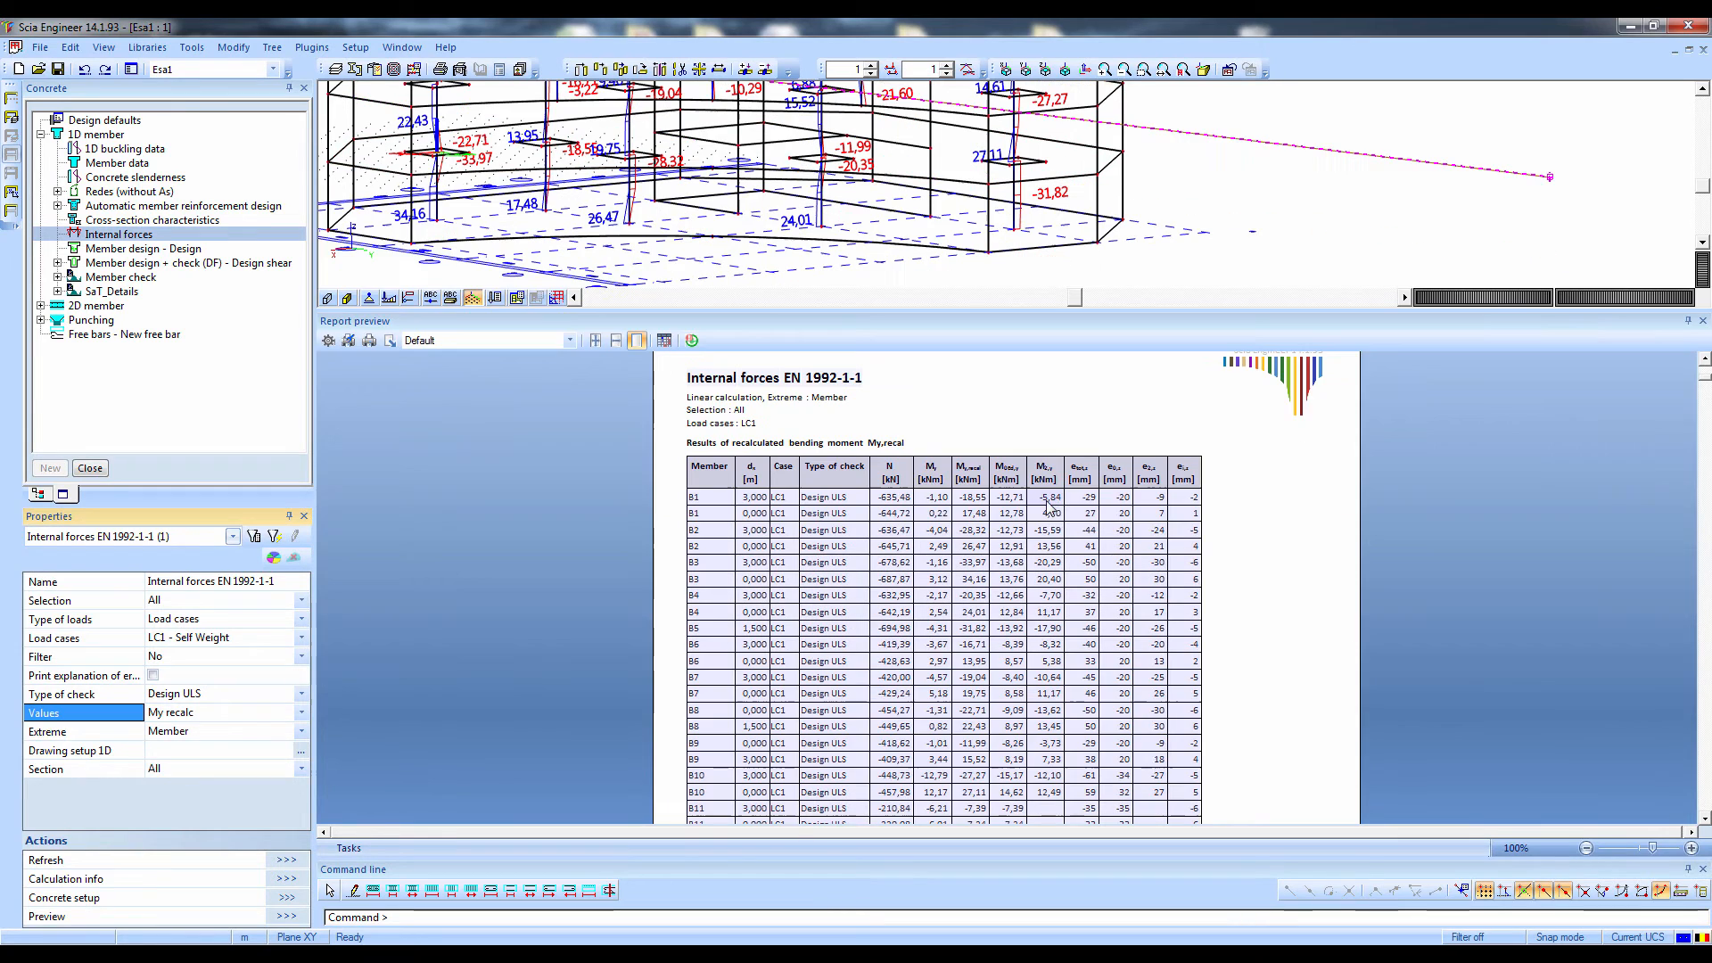
left_click(1691, 849)
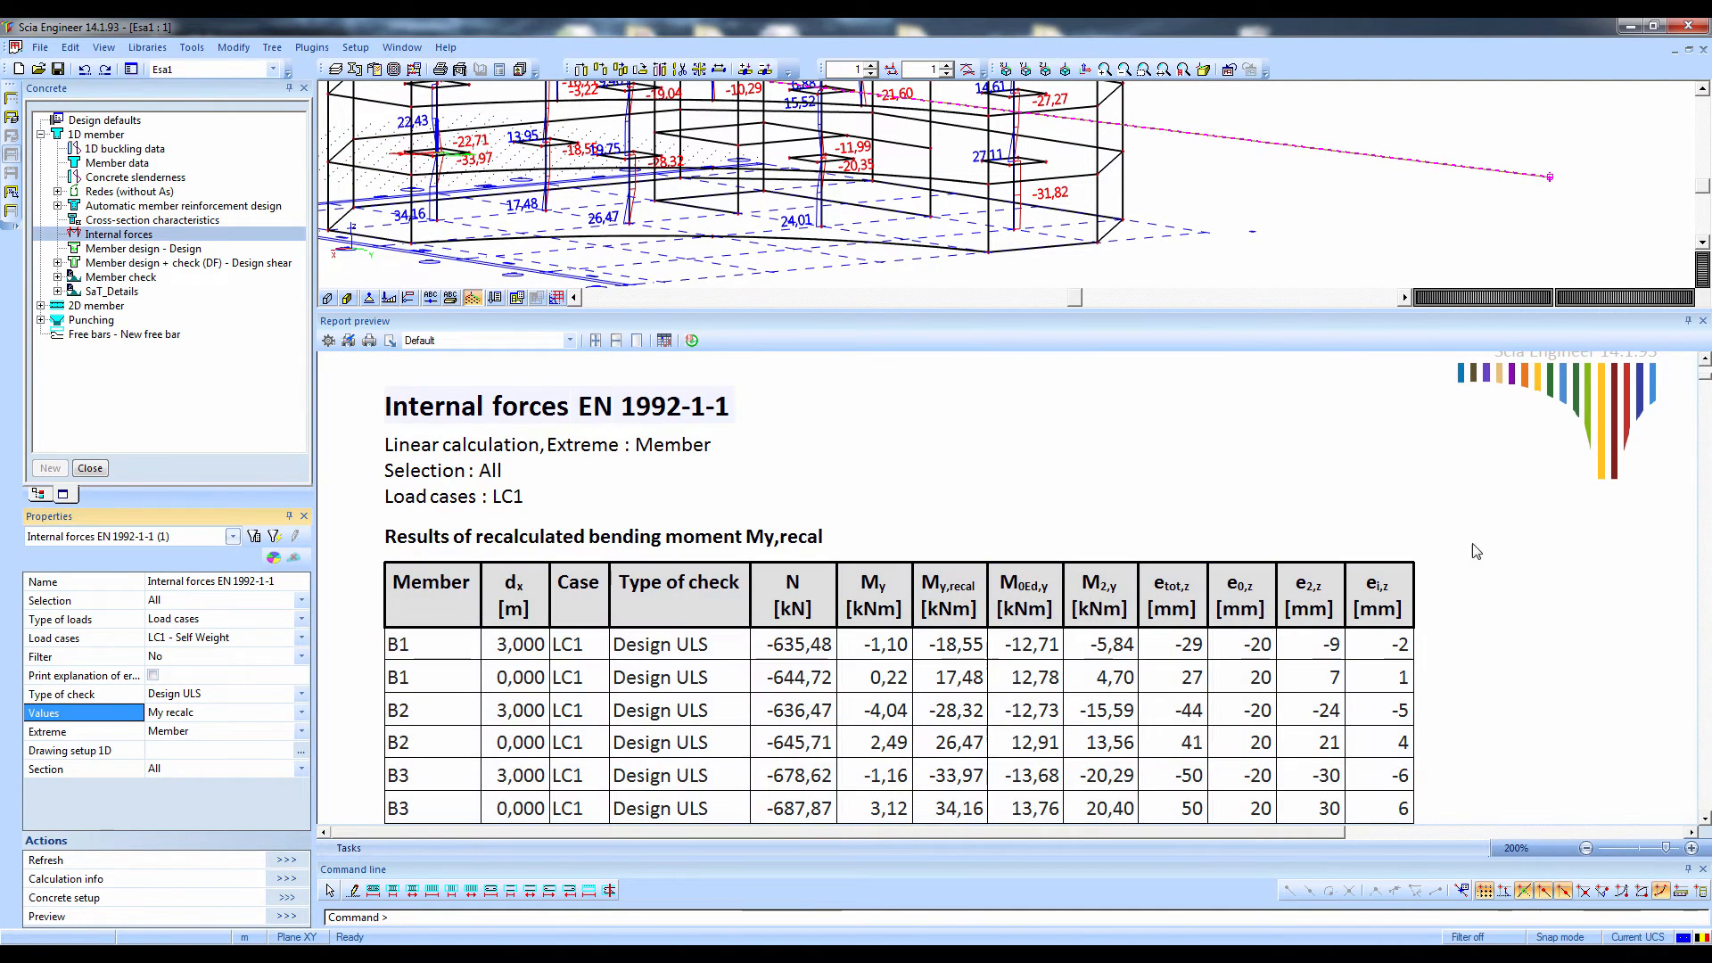
scroll(981, 512, "down", 3)
key("ctrl")
key("ctrl")
key("ctrl")
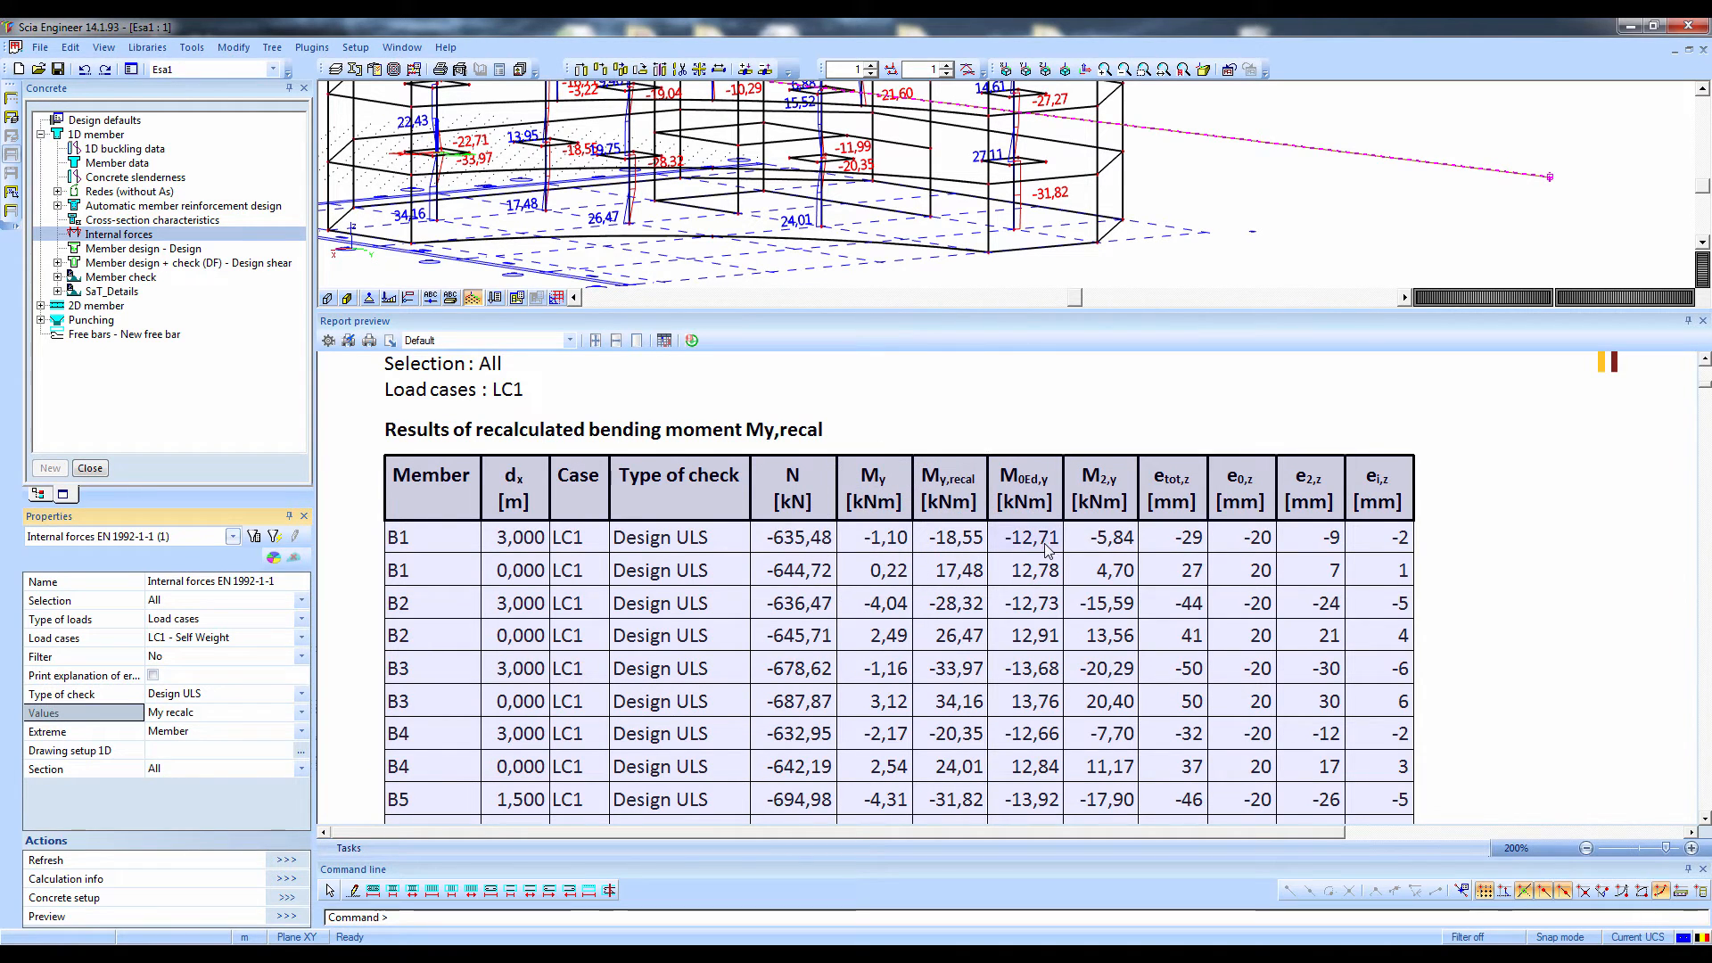
key("ctrl")
key("ctrl")
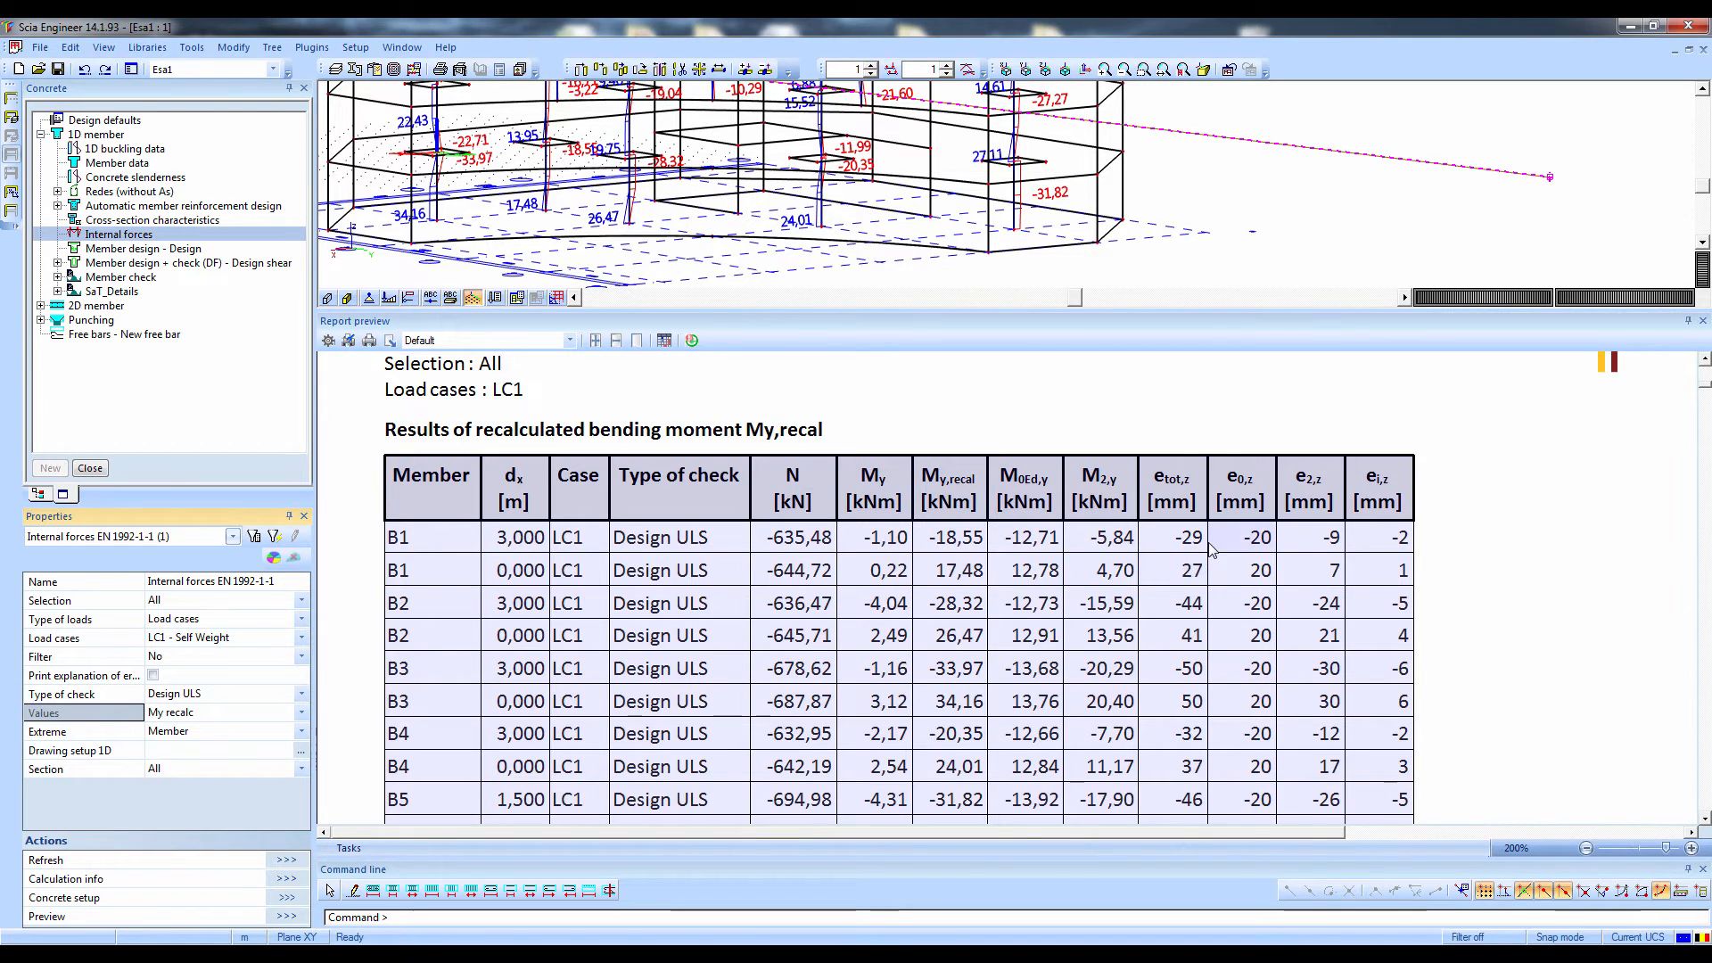
key("ctrl")
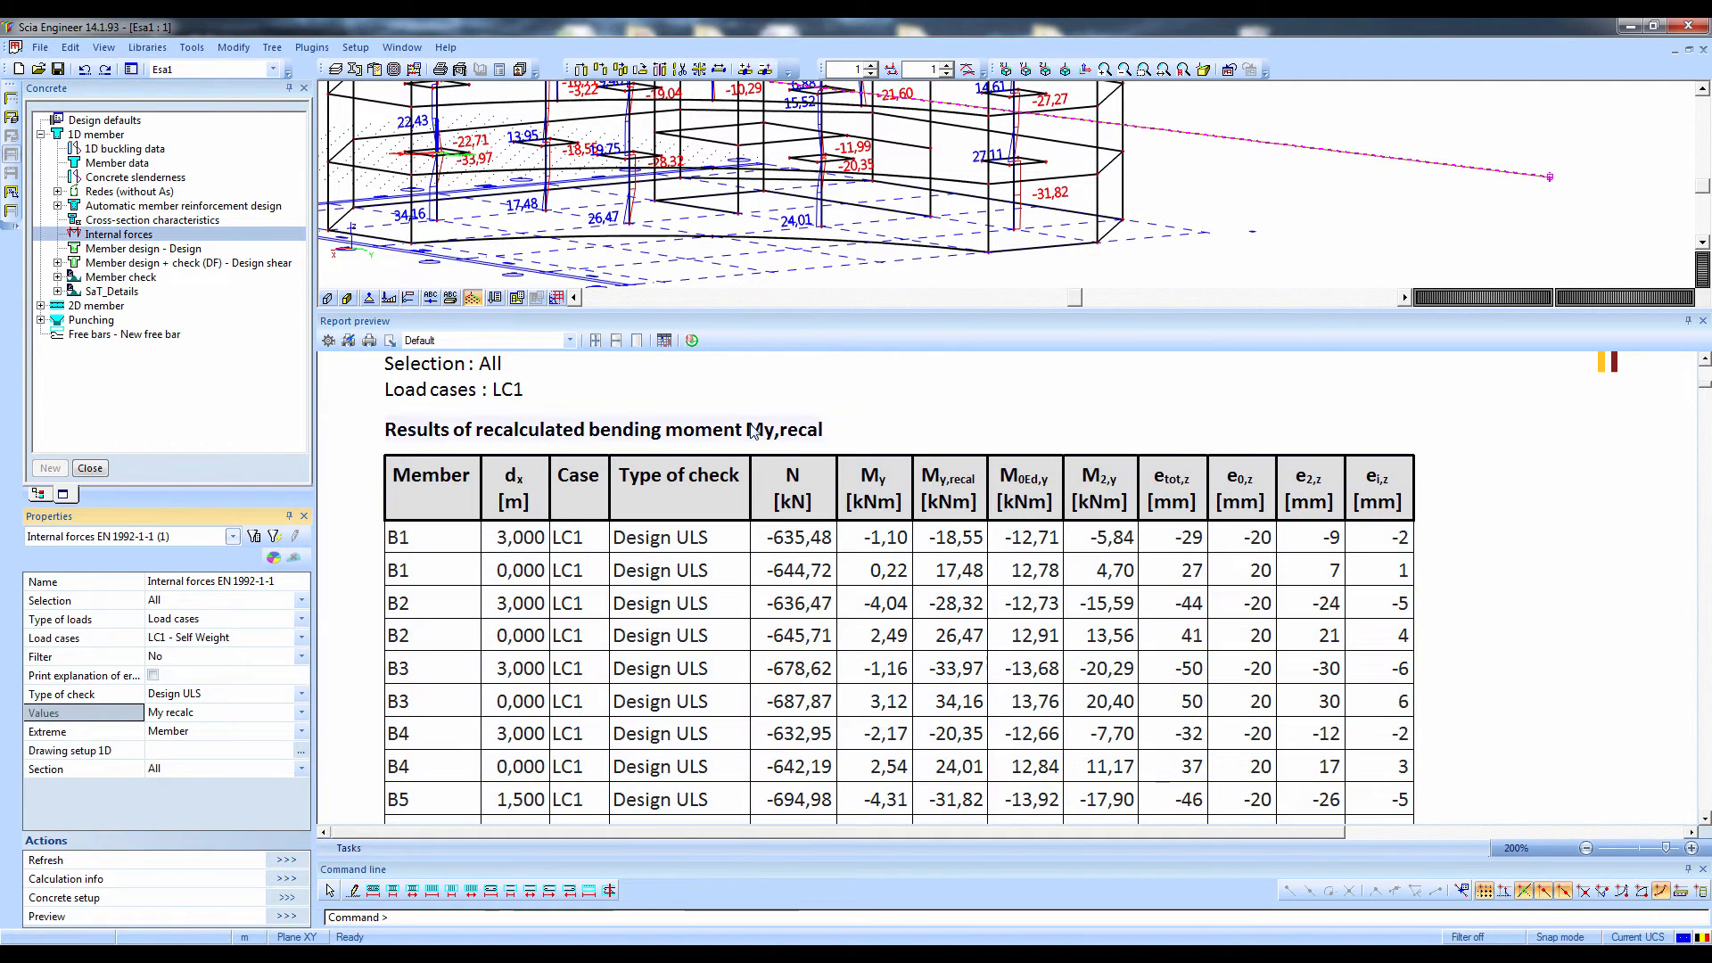
Review the remaining member rows and the recalculated internal forces table, and close the report preview
scroll(754, 436, "up", 2)
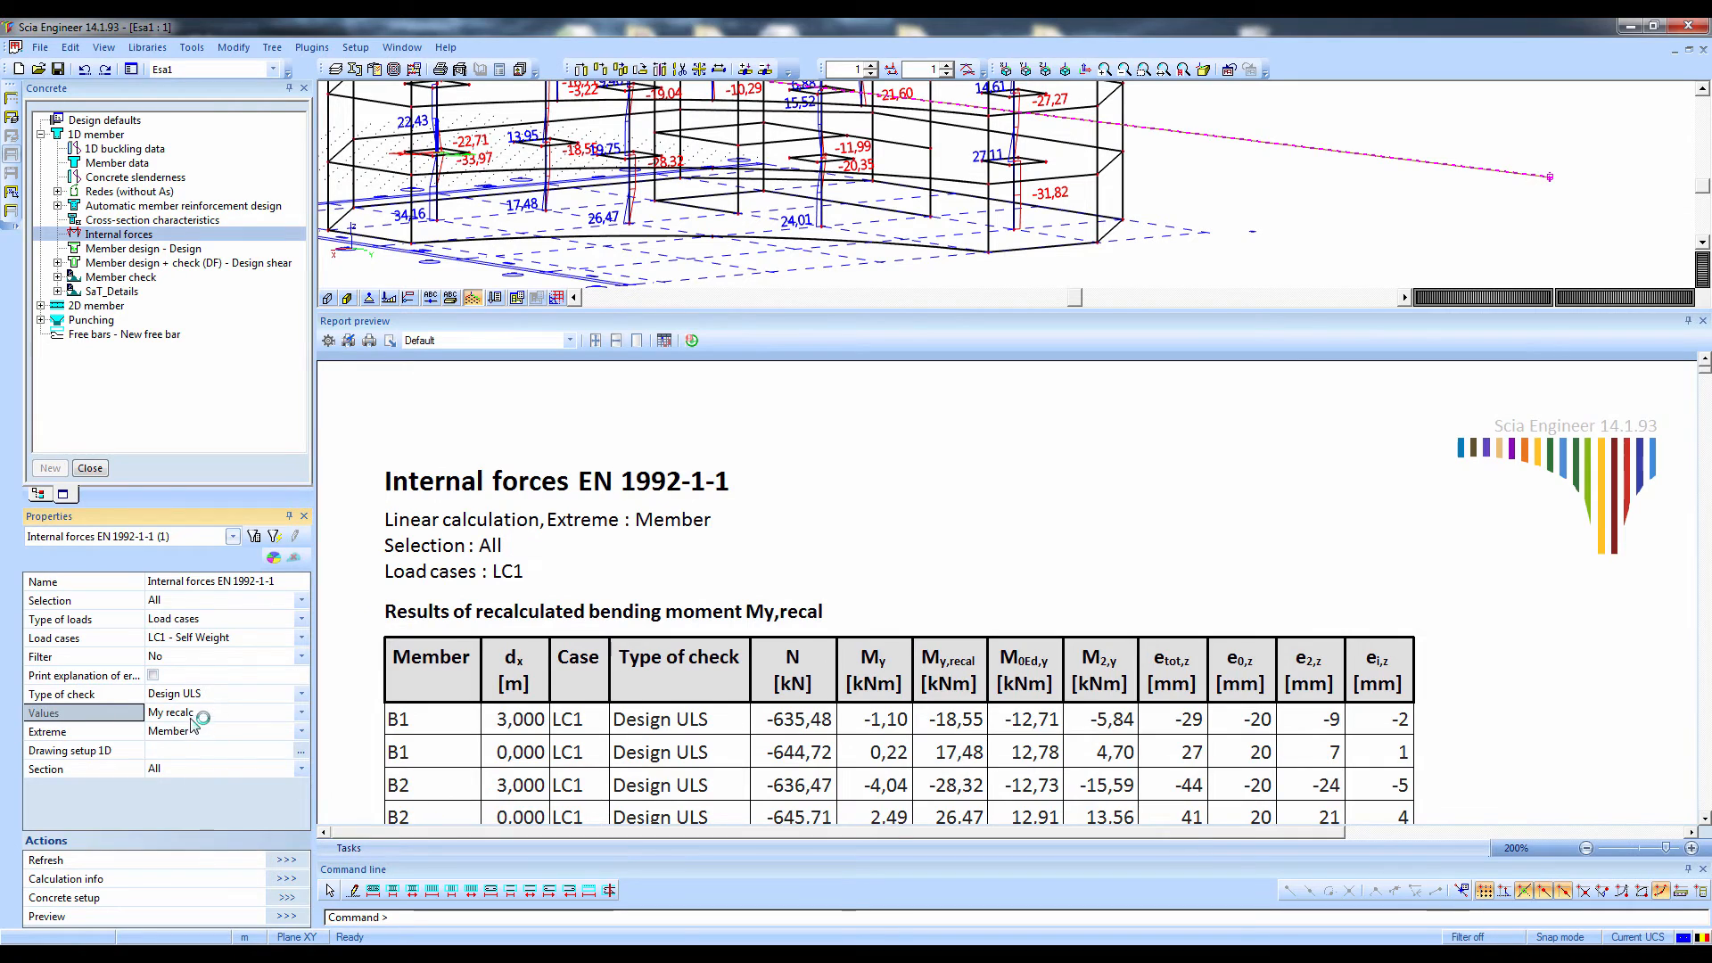
scroll(937, 658, "down", 4)
scroll(981, 625, "down", 15)
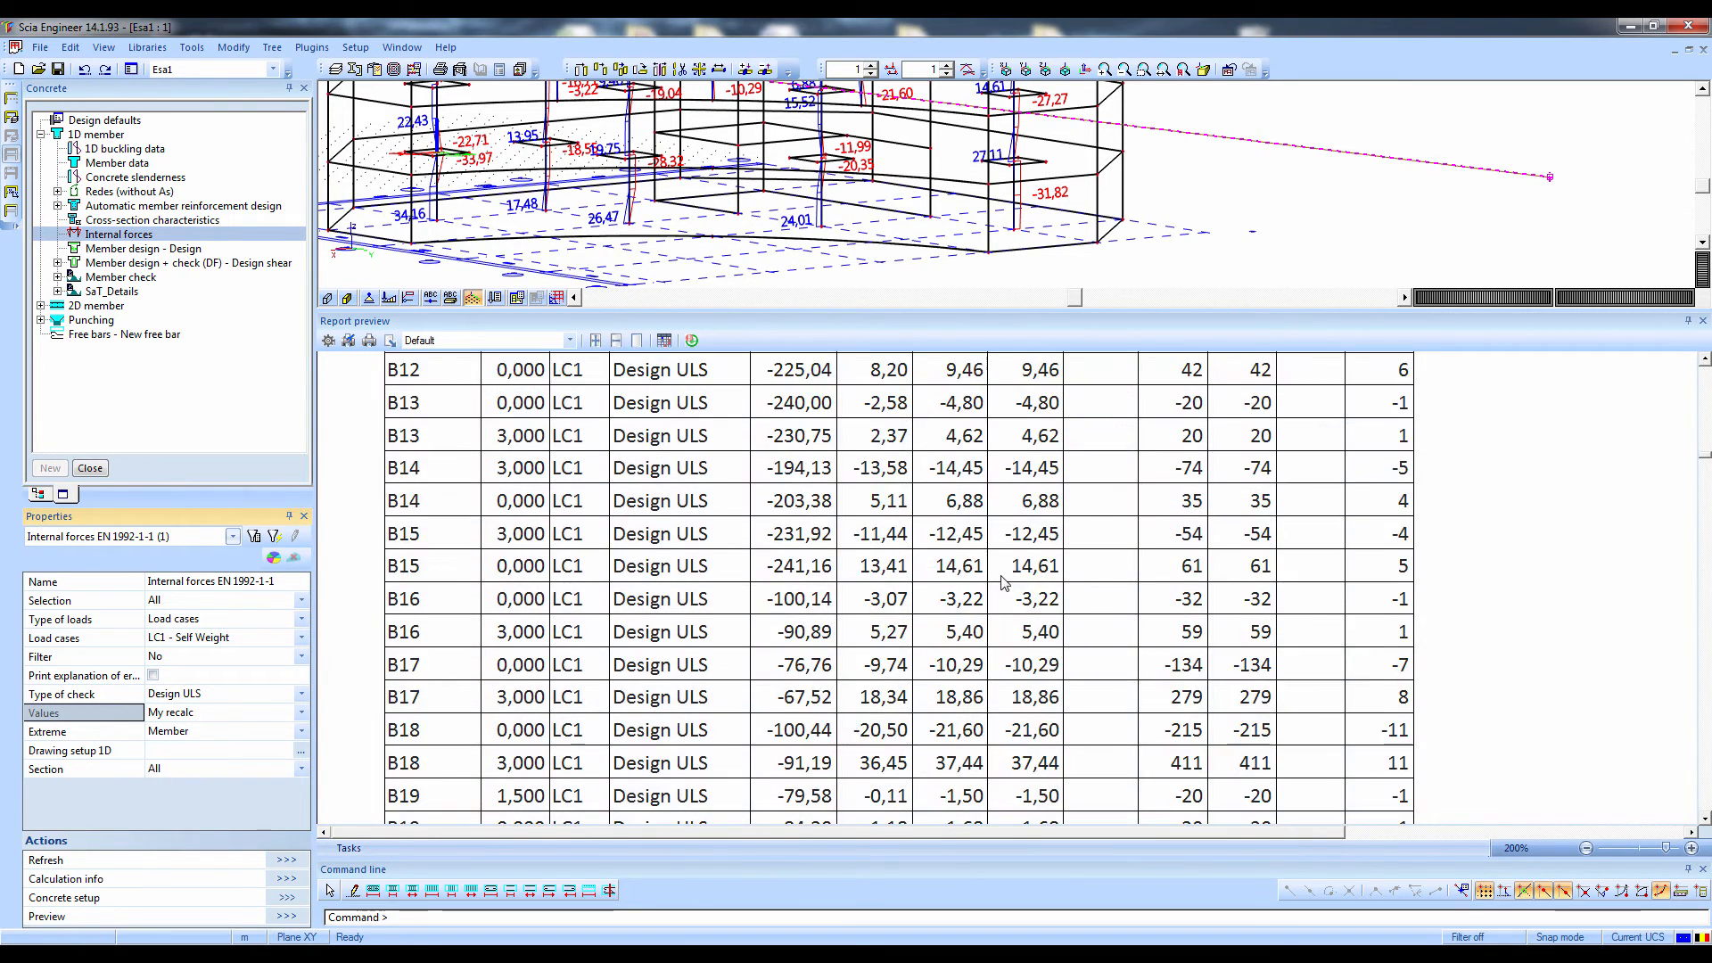
scroll(1003, 584, "up", 3)
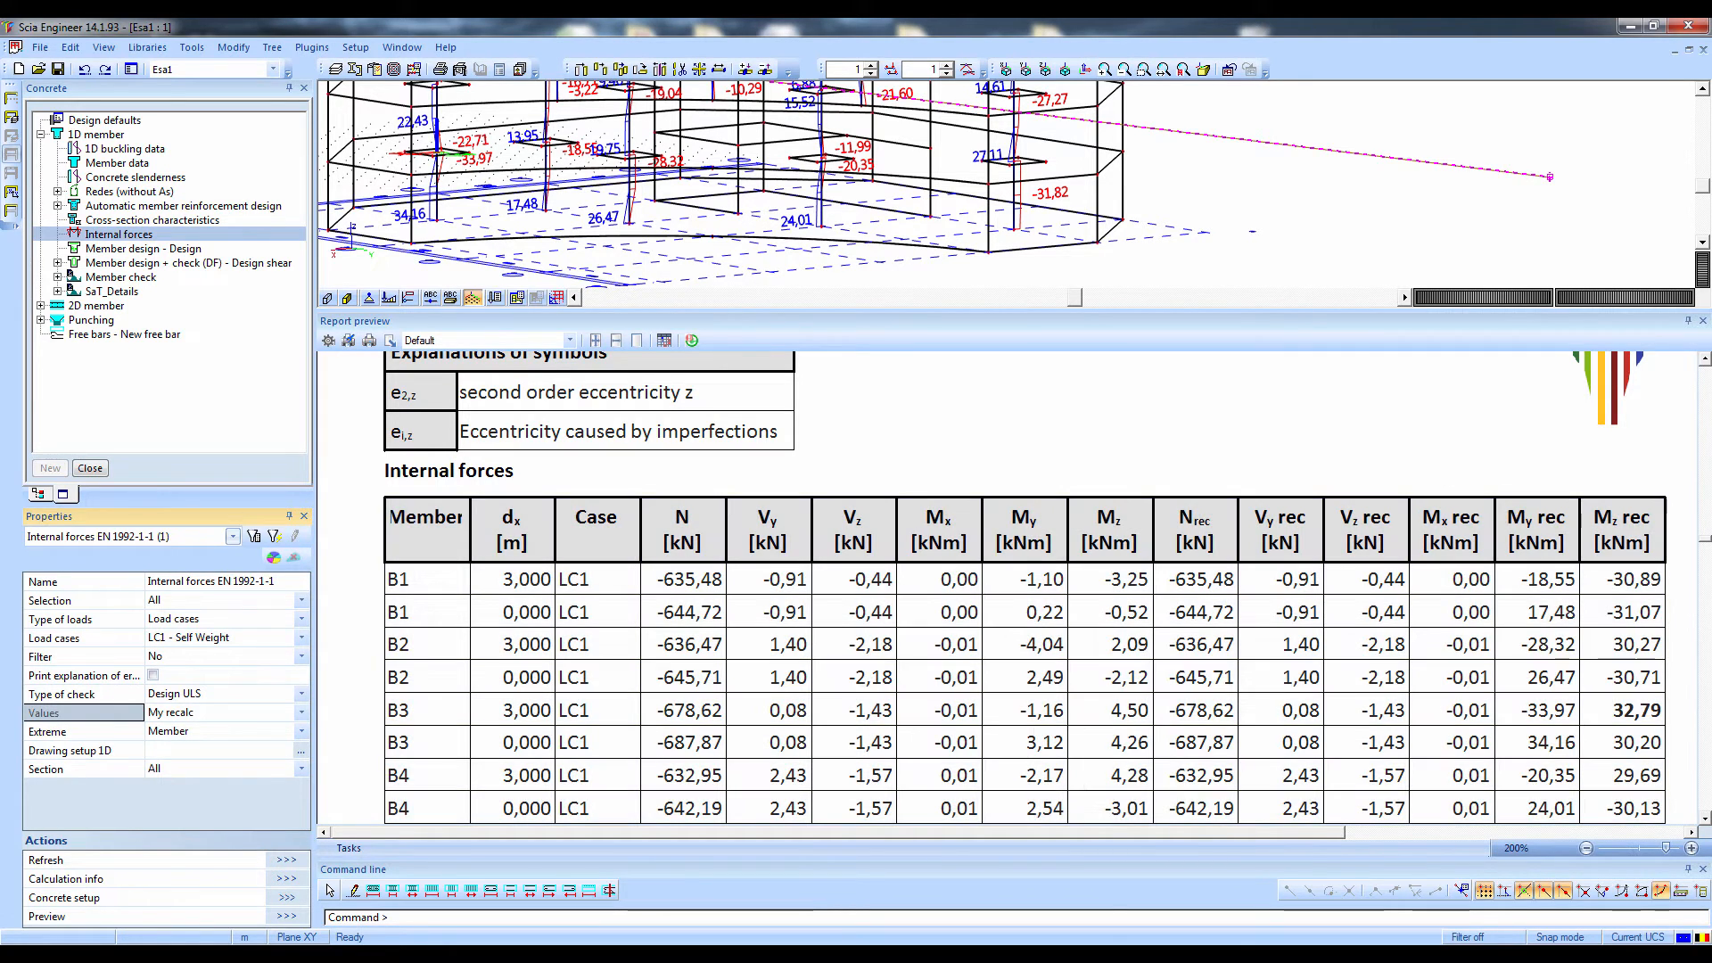
left_click(1703, 321)
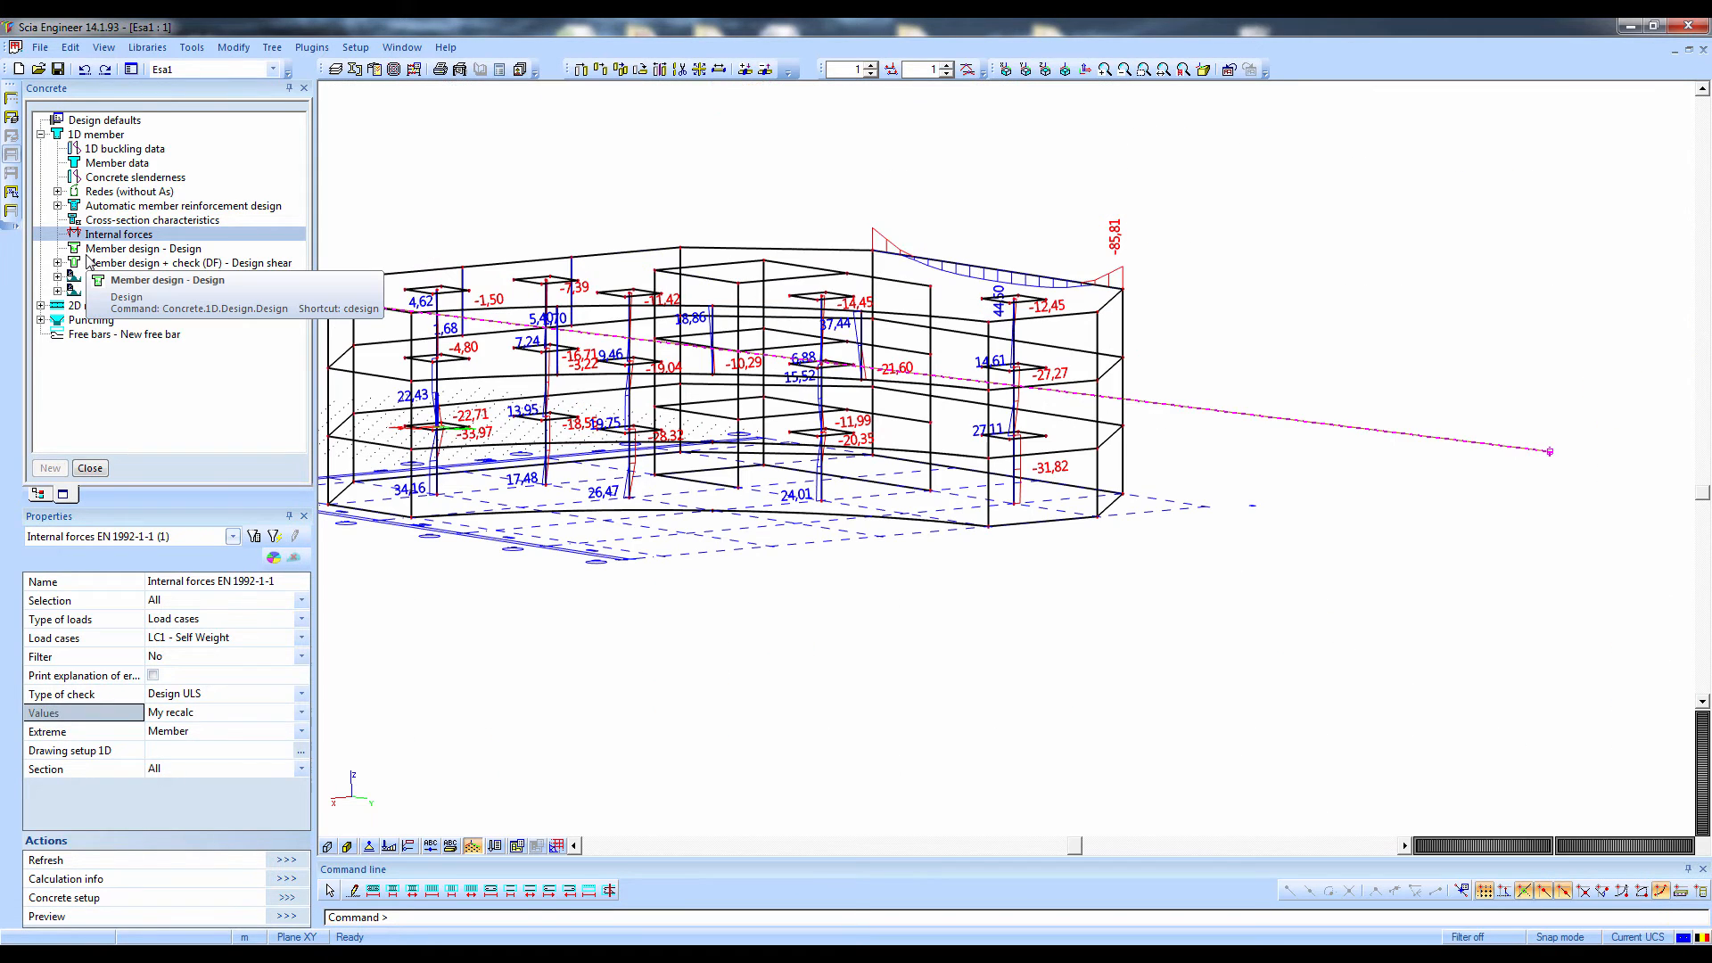
Display the total required reinforcement As for all 1D members under the EN-ULS combination in axonometric view
left_click(93, 255)
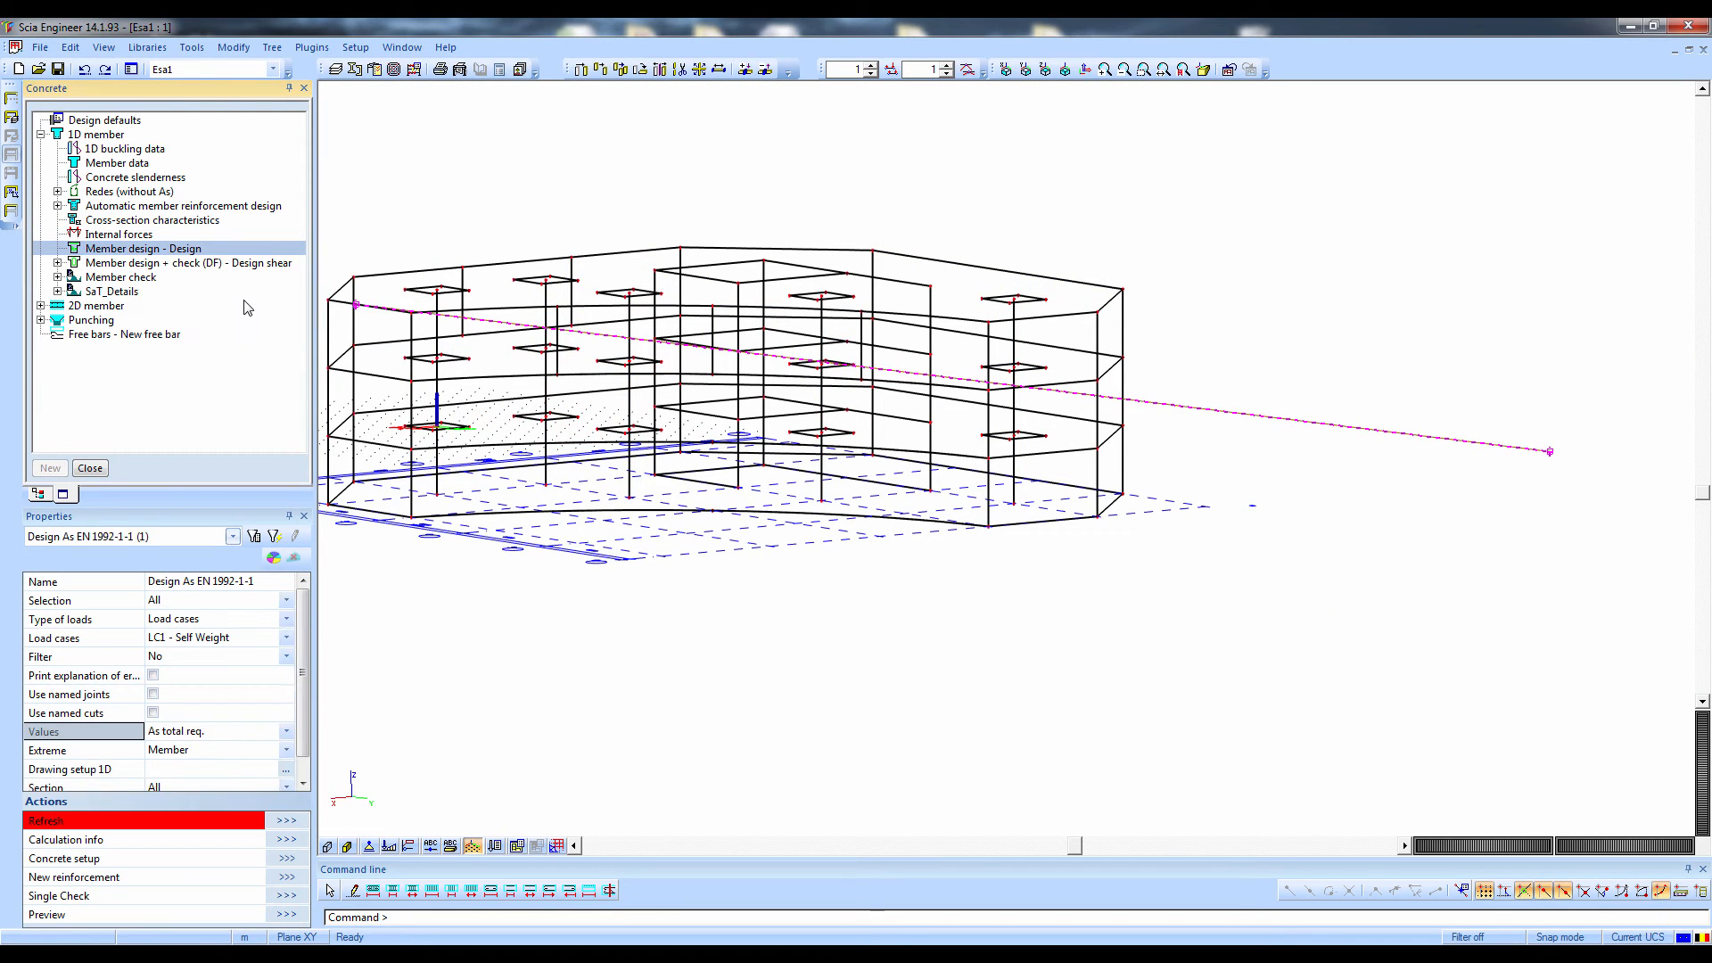
left_click(197, 620)
left_click(181, 637)
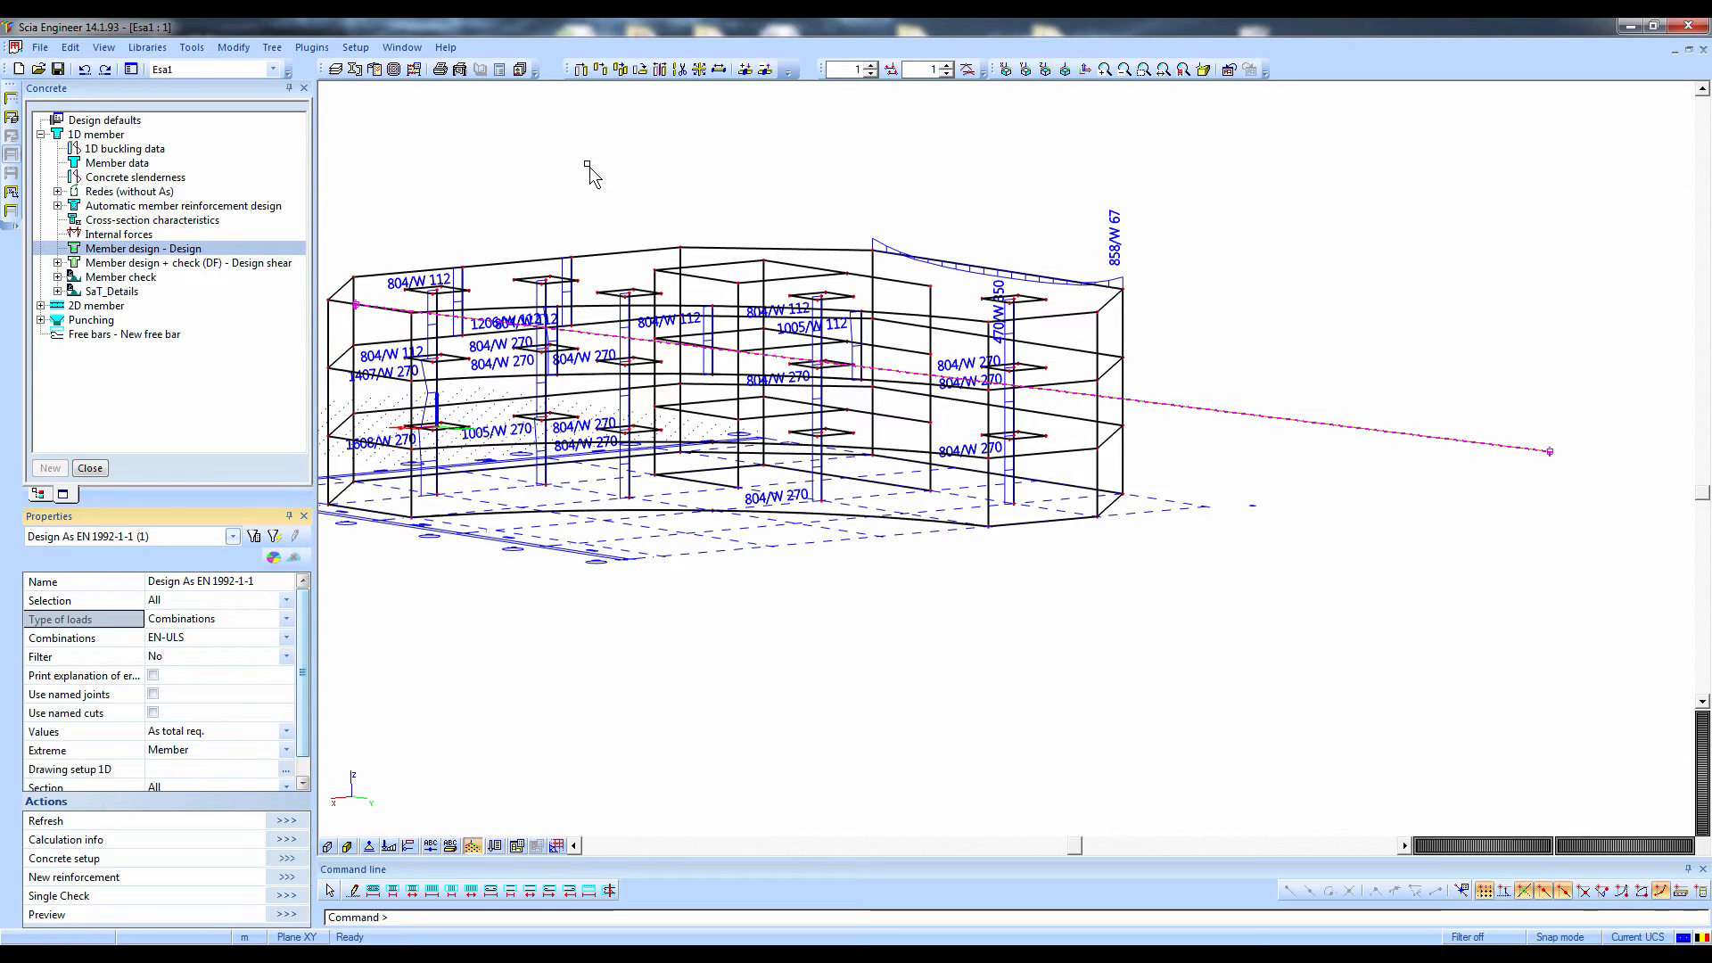
left_click(1064, 70)
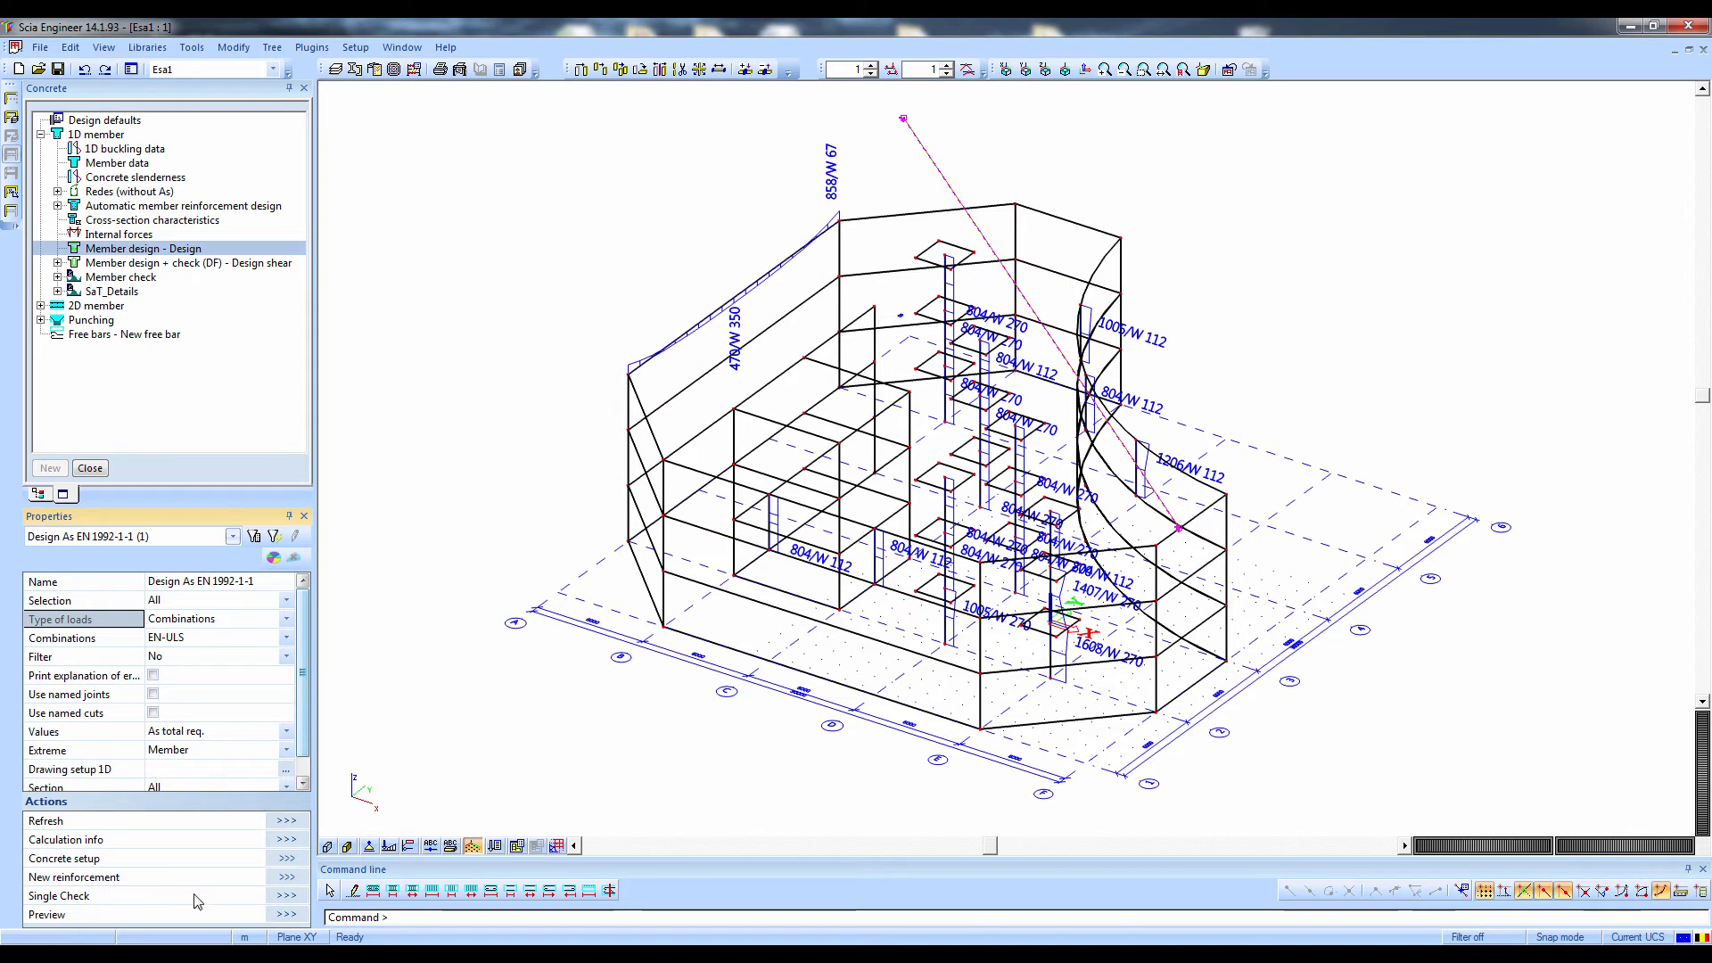
Preview the member design report, examine the upper, lower and column reinforcement tables, and close it
left_click(279, 915)
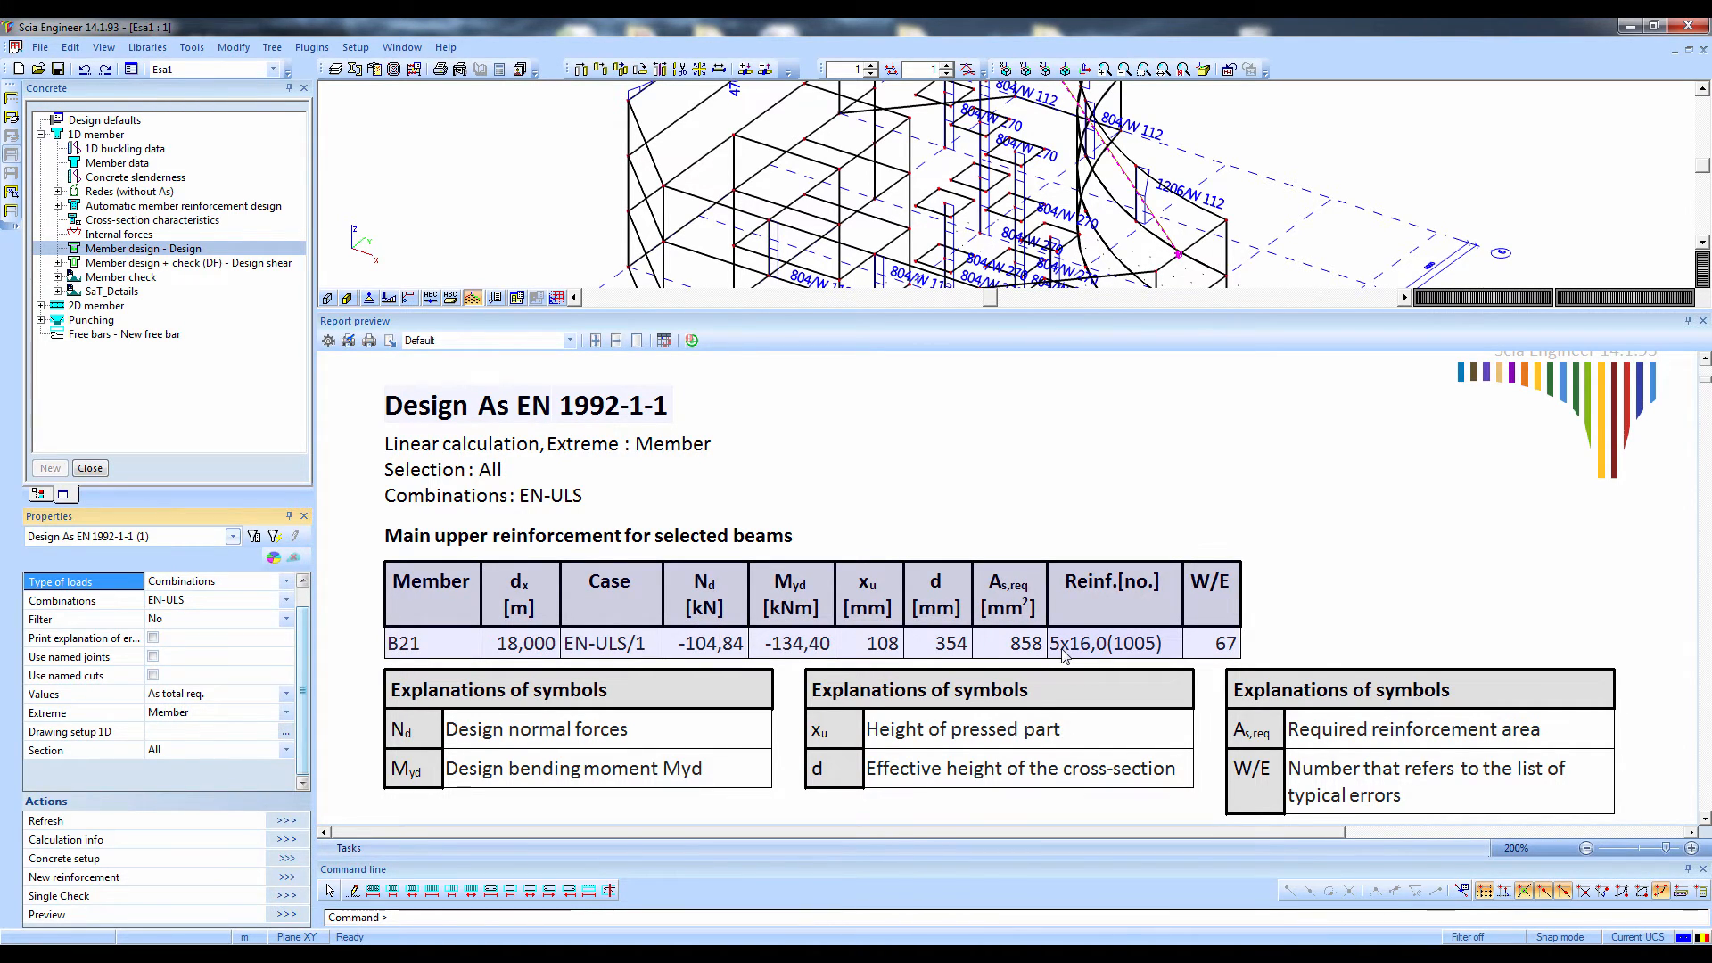
scroll(1067, 651, "down", 7)
scroll(469, 589, "up", 4)
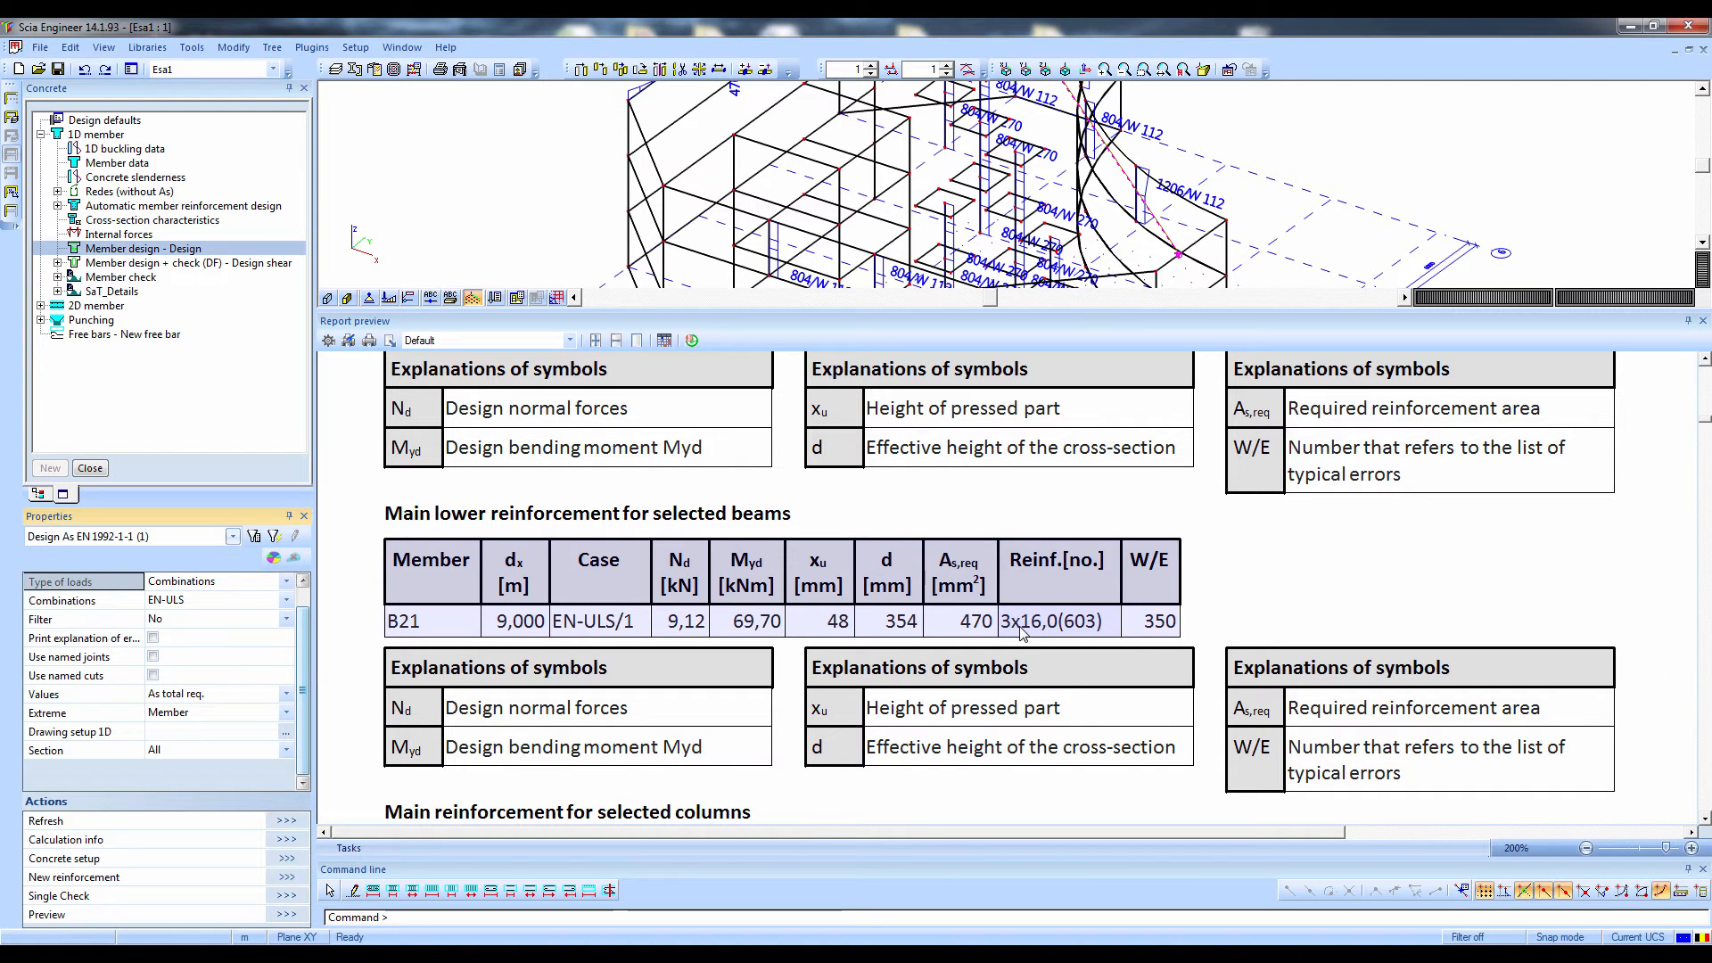
scroll(1022, 631, "up", 5)
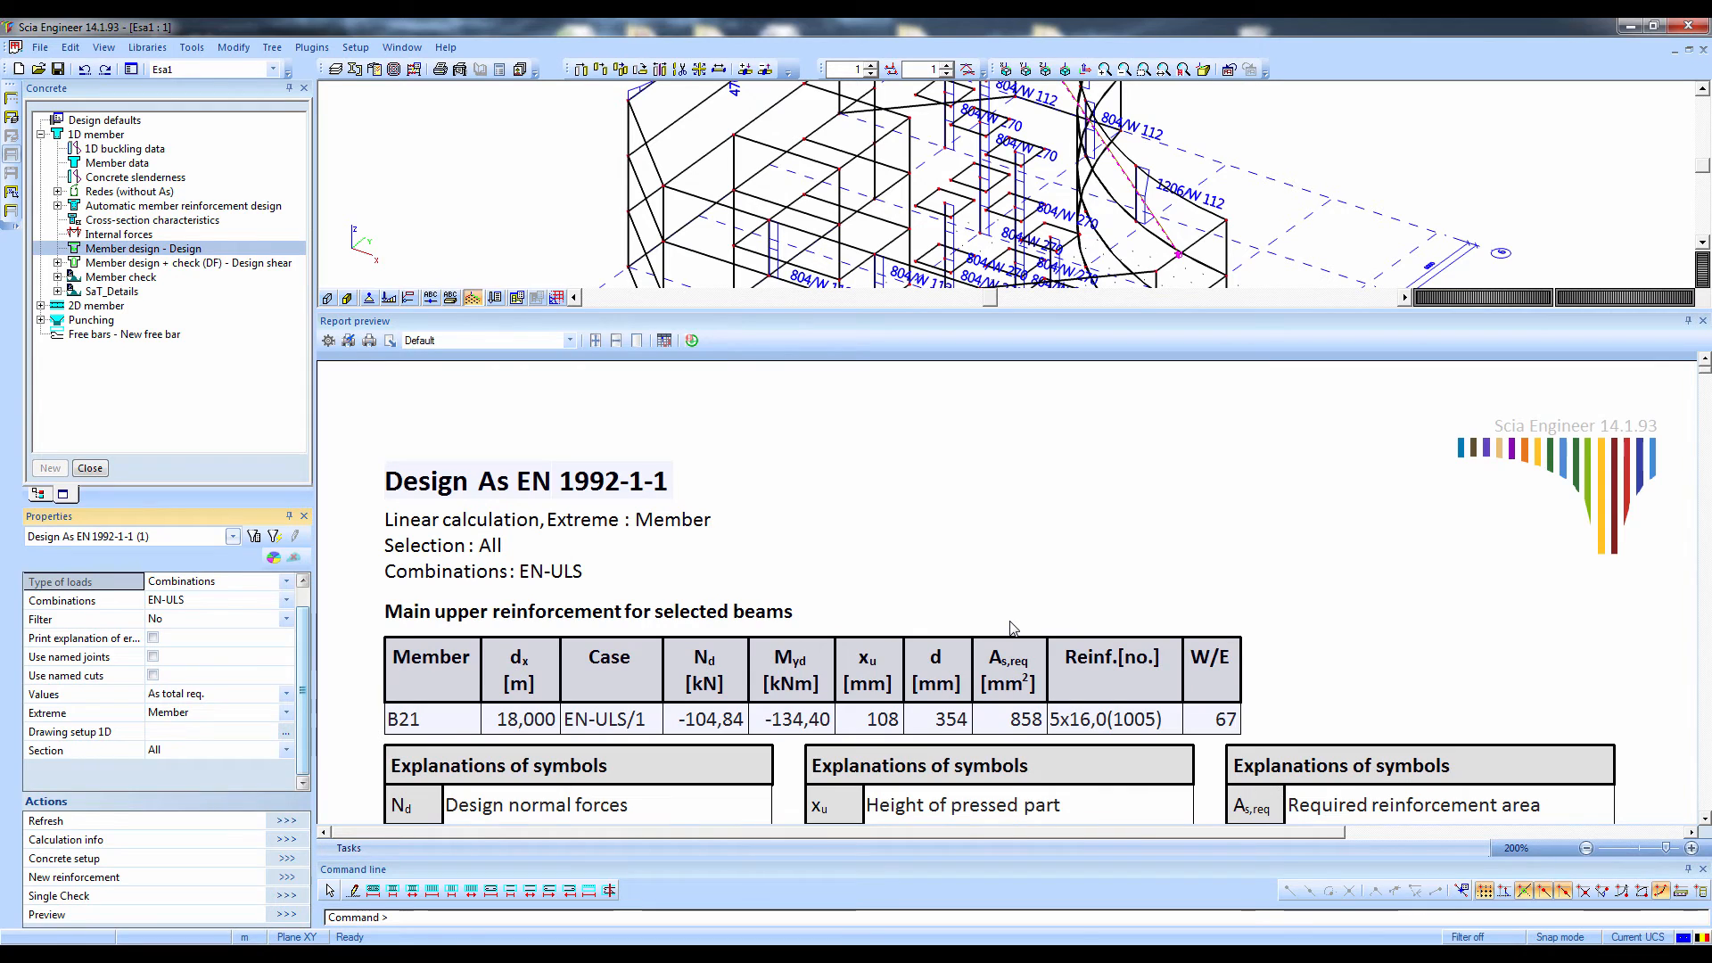
scroll(1013, 629, "down", 8)
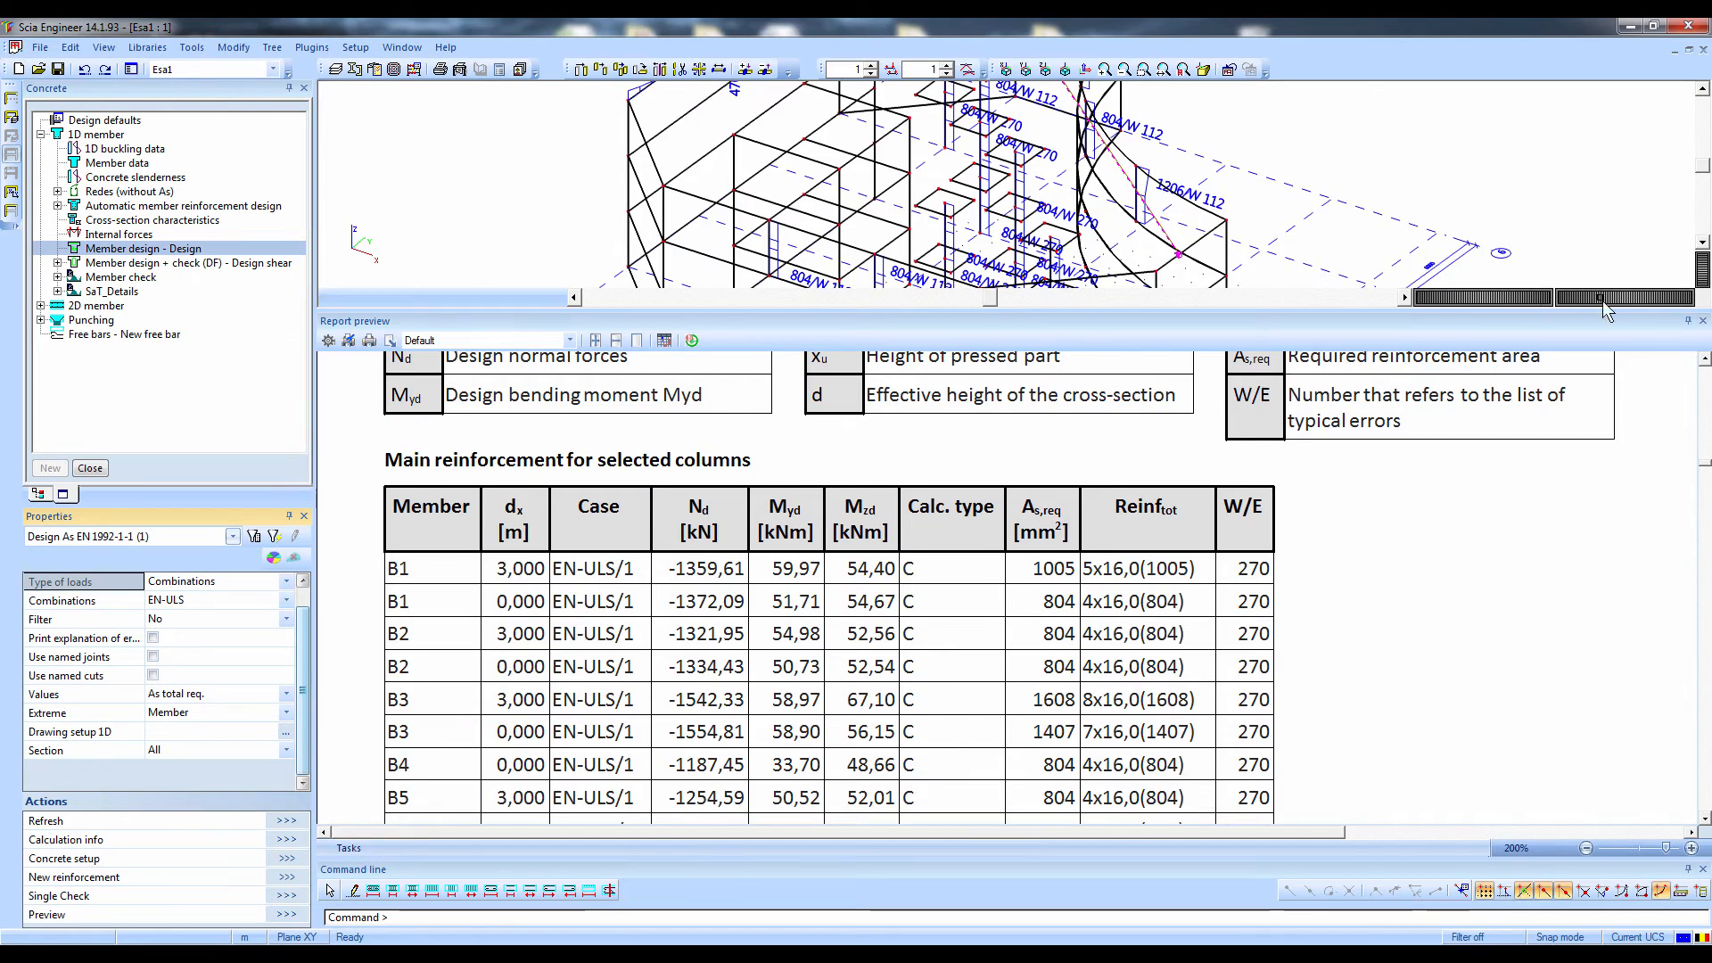
left_click(1704, 321)
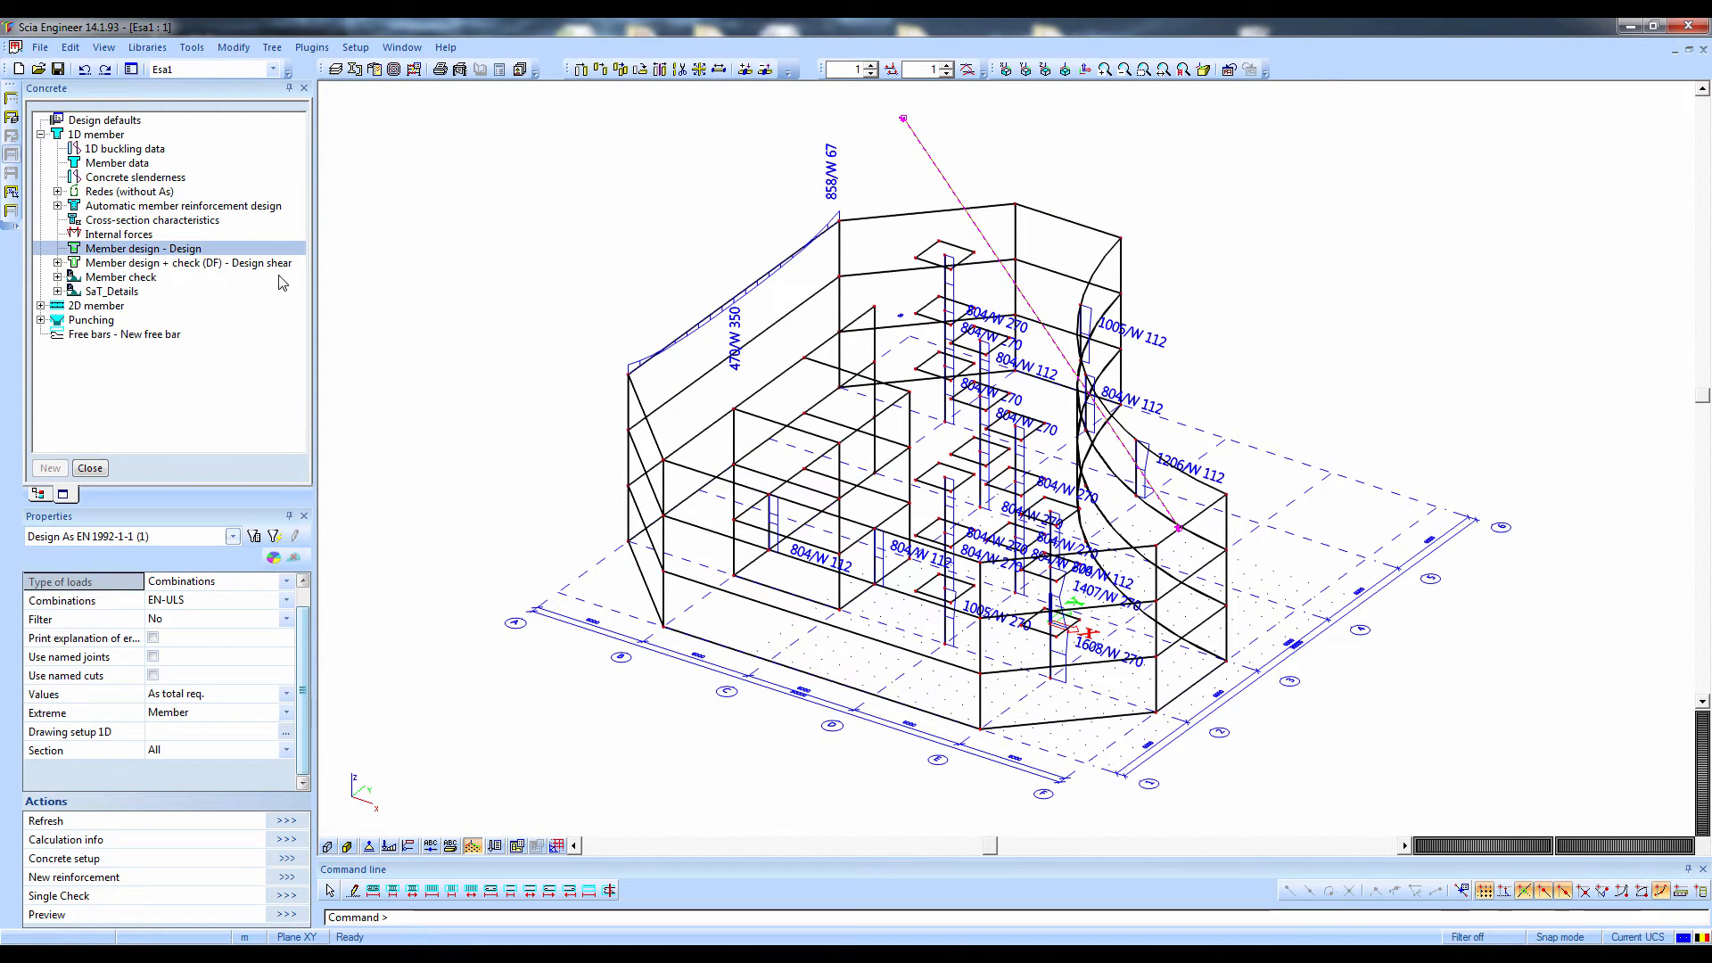
Run the automatic member reinforcement design on all members for the EN-ULS combination
left_click(91, 193)
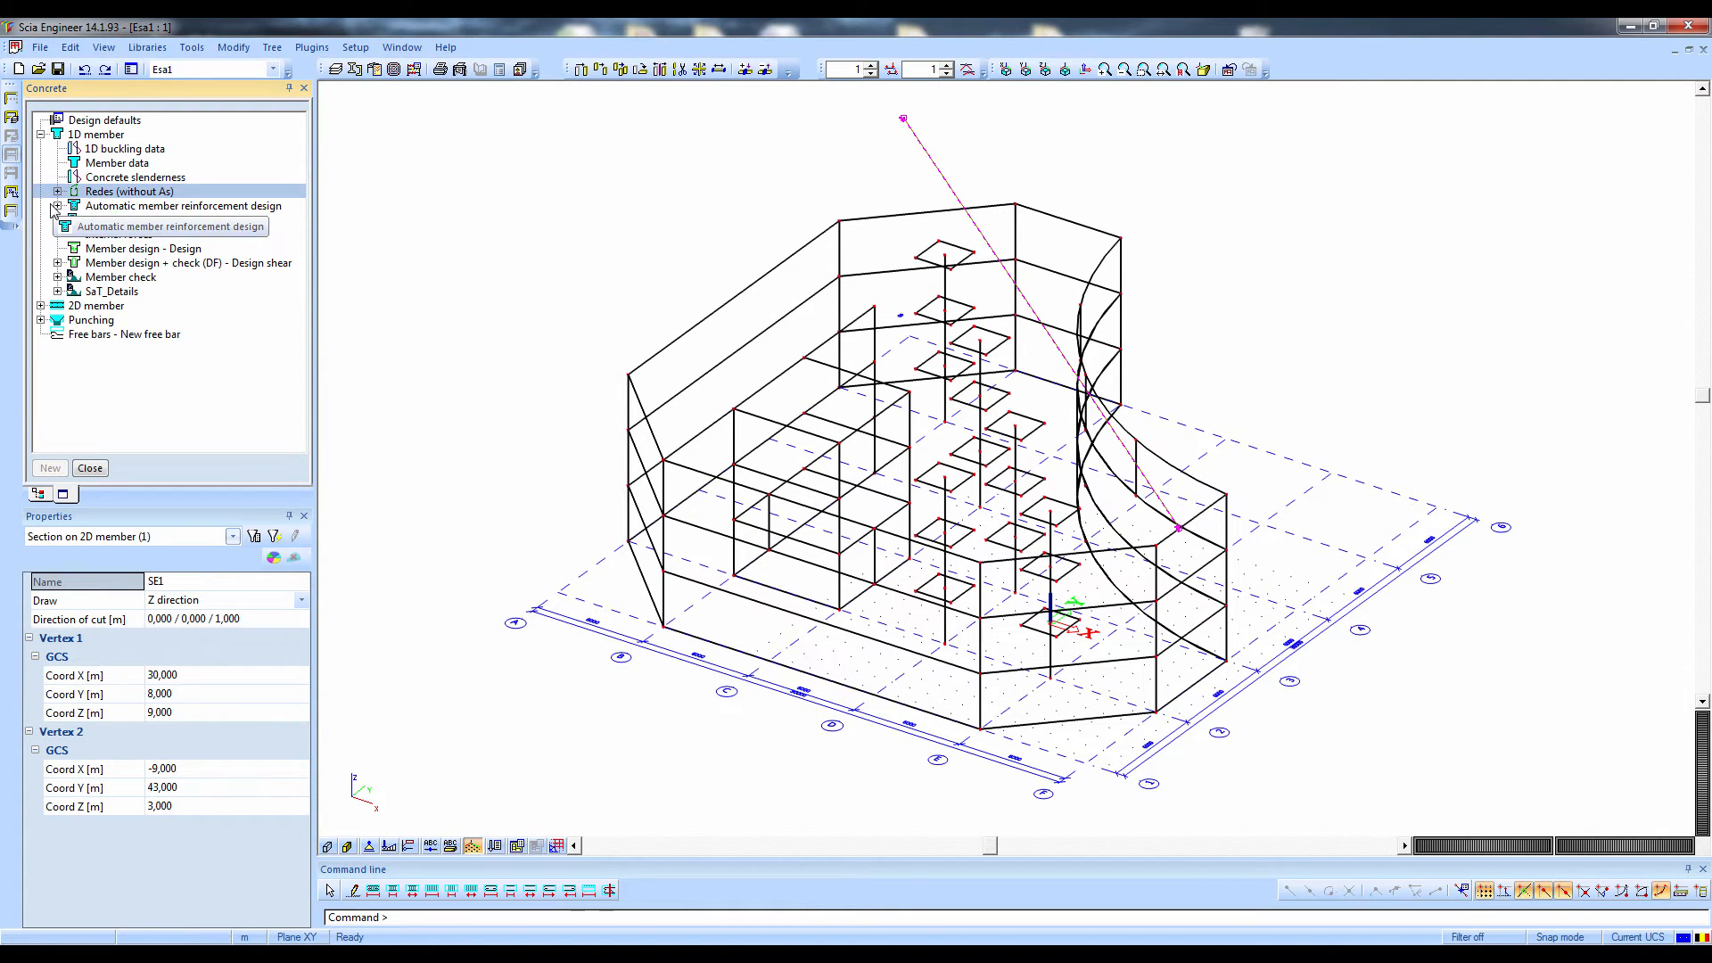
left_click(61, 205)
left_click(60, 205)
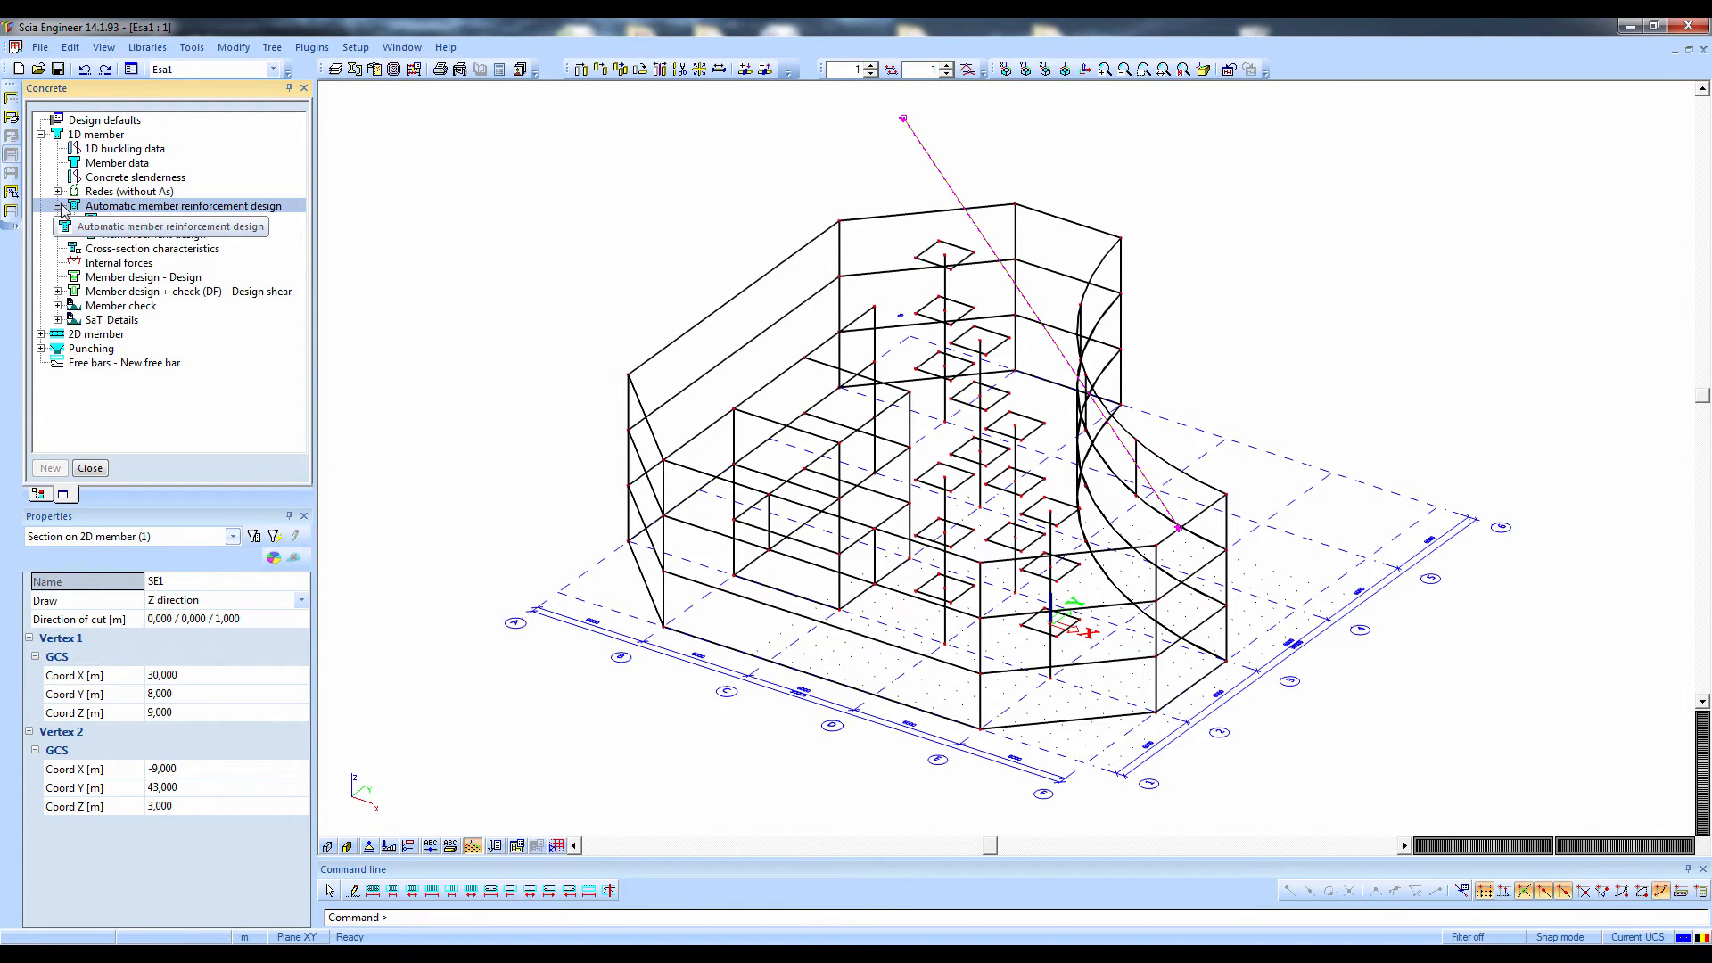
left_click(127, 235)
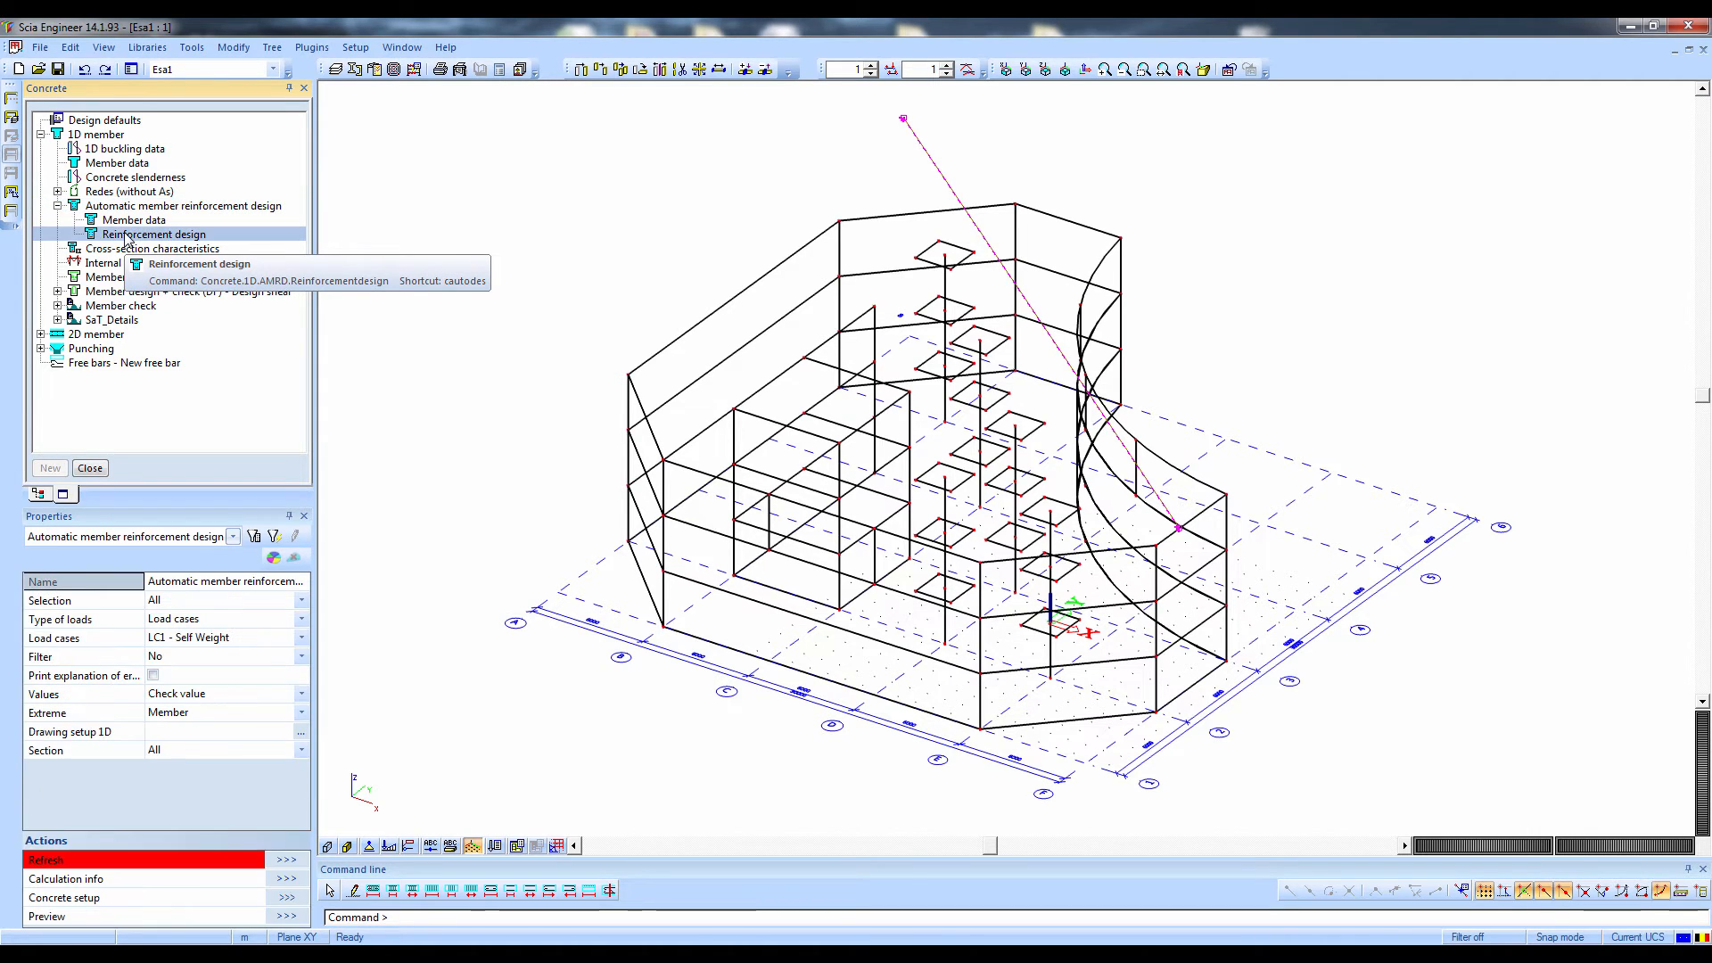
left_click(168, 621)
left_click(166, 623)
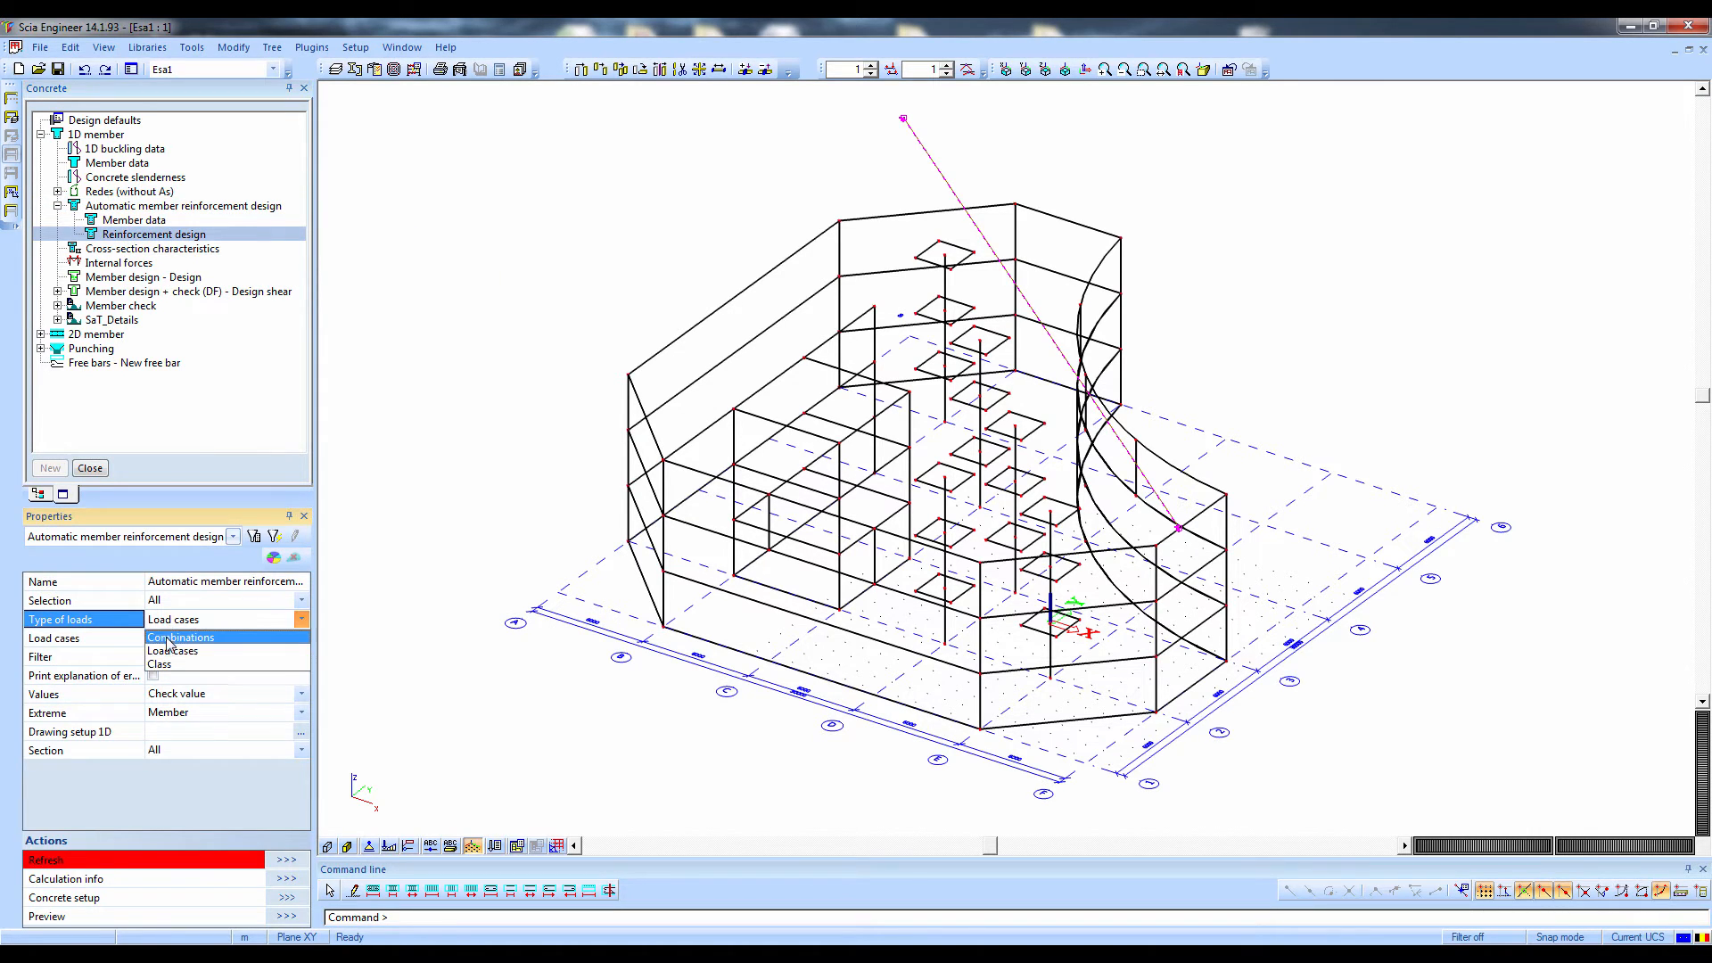
left_click(167, 637)
left_click(167, 635)
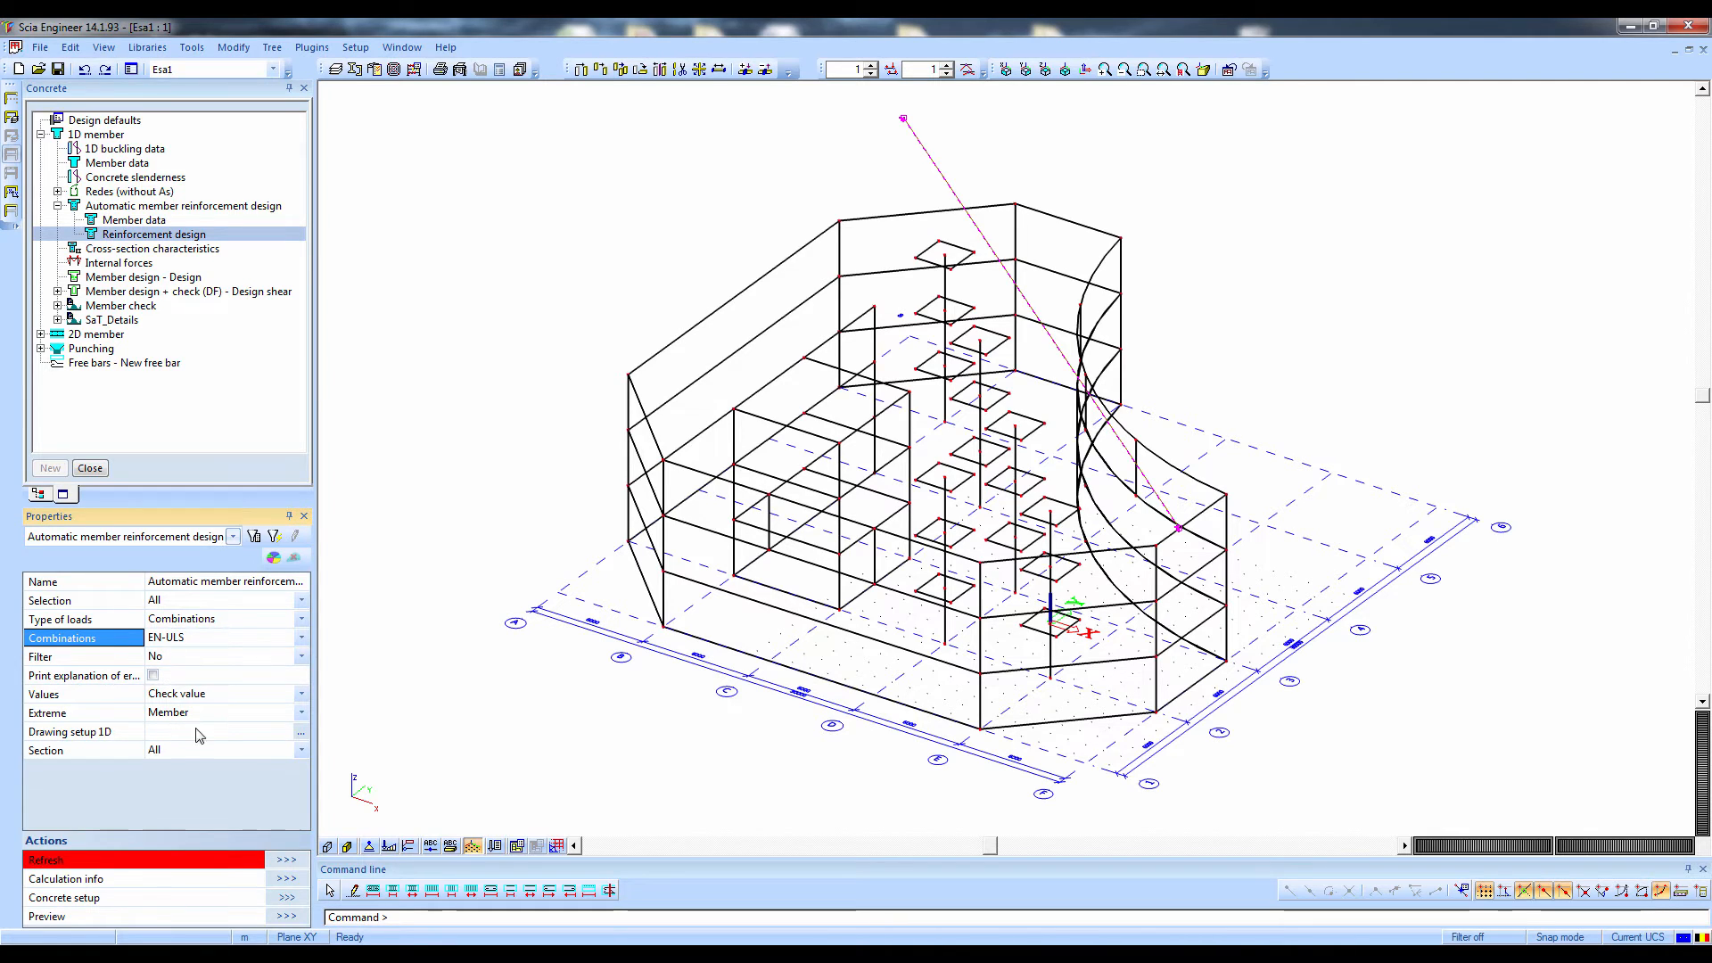
left_click(287, 861)
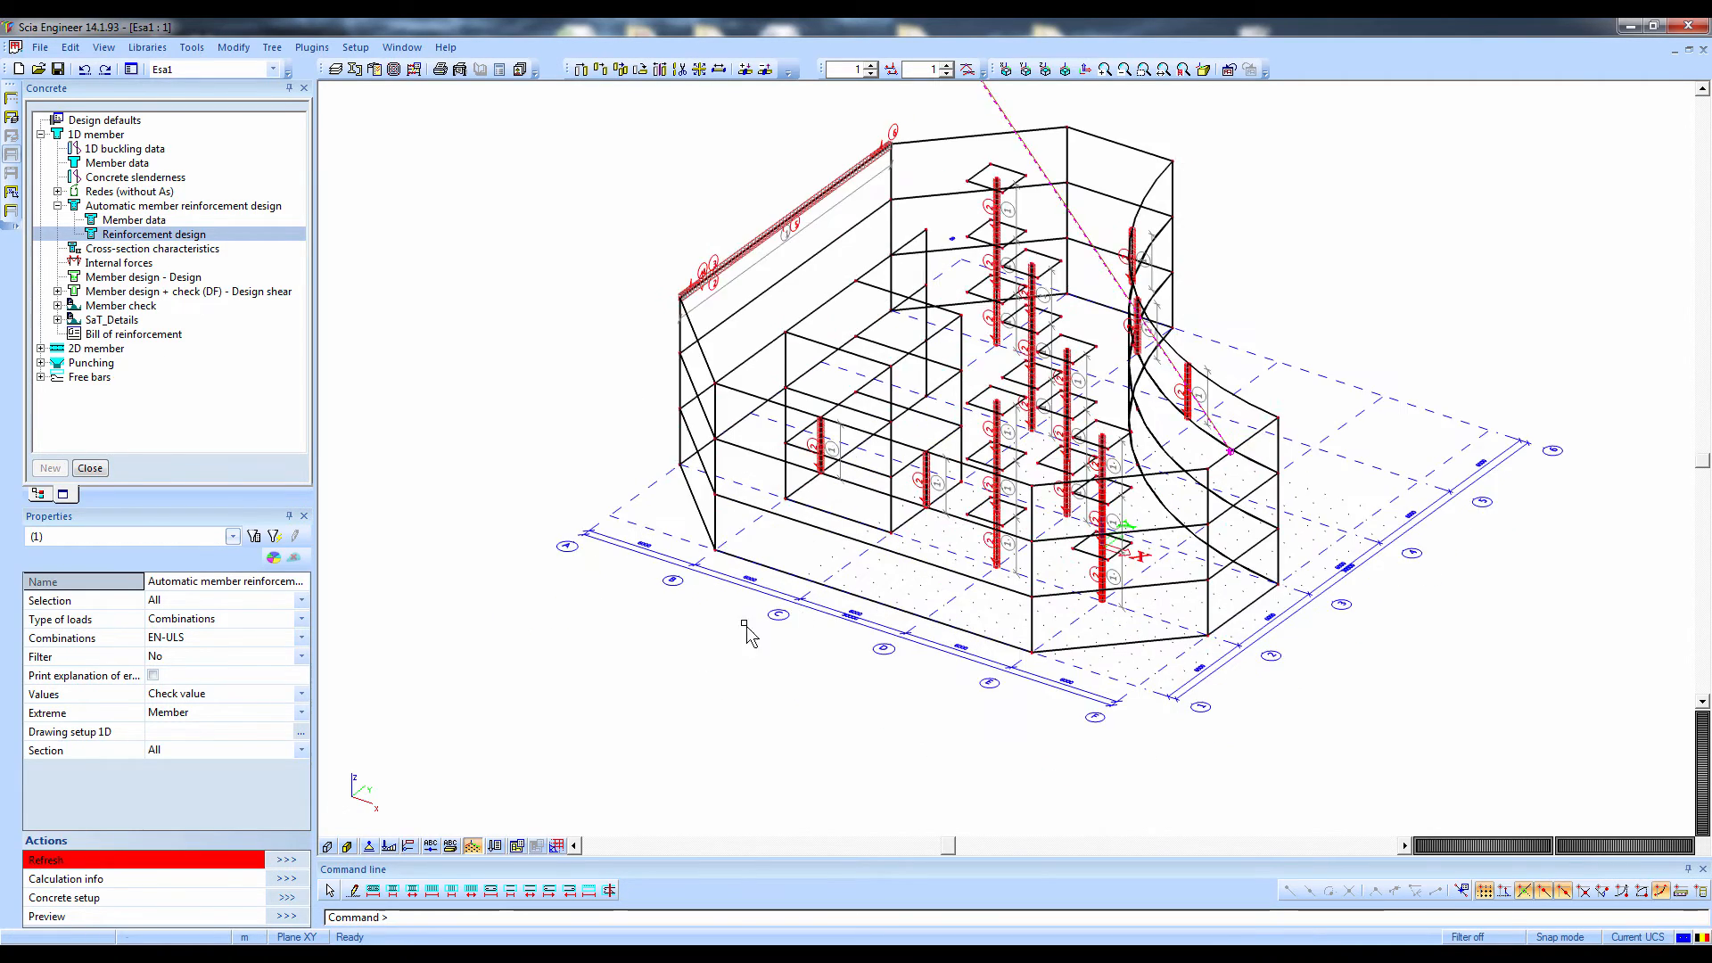
Delete the 2D member section line crossing the structure and inspect the generated member reinforcement from another side
right_click_drag(749, 634, 681, 639, "ctrl")
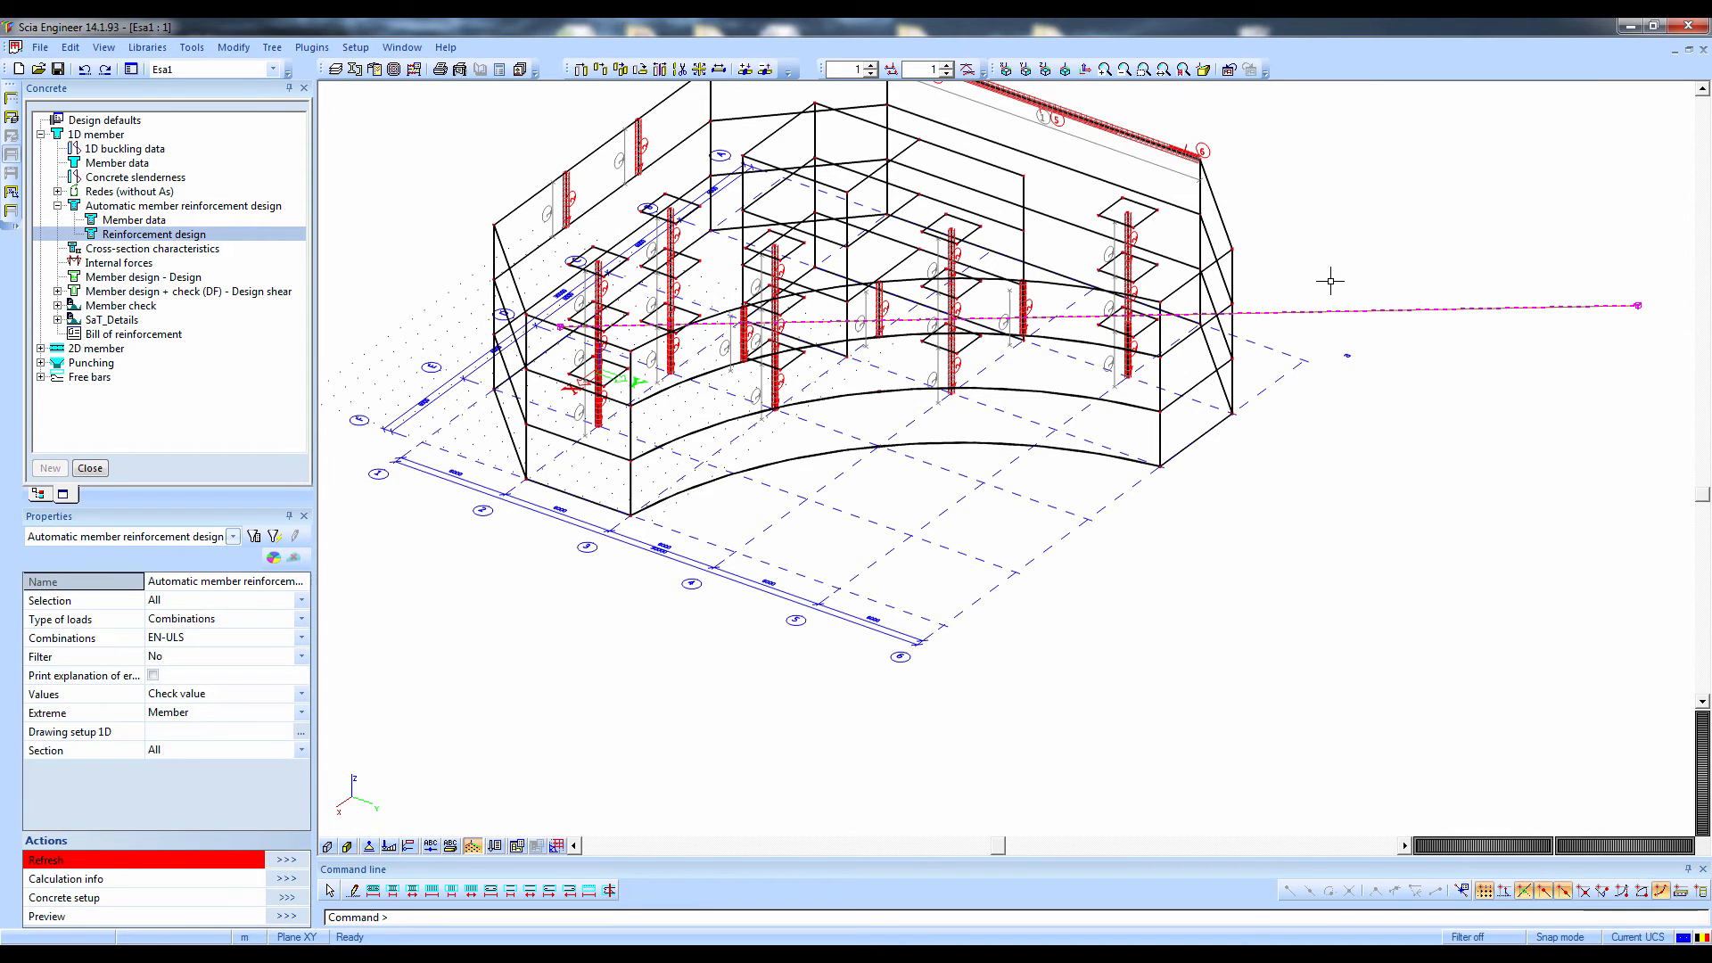
key("Delete")
key("Escape")
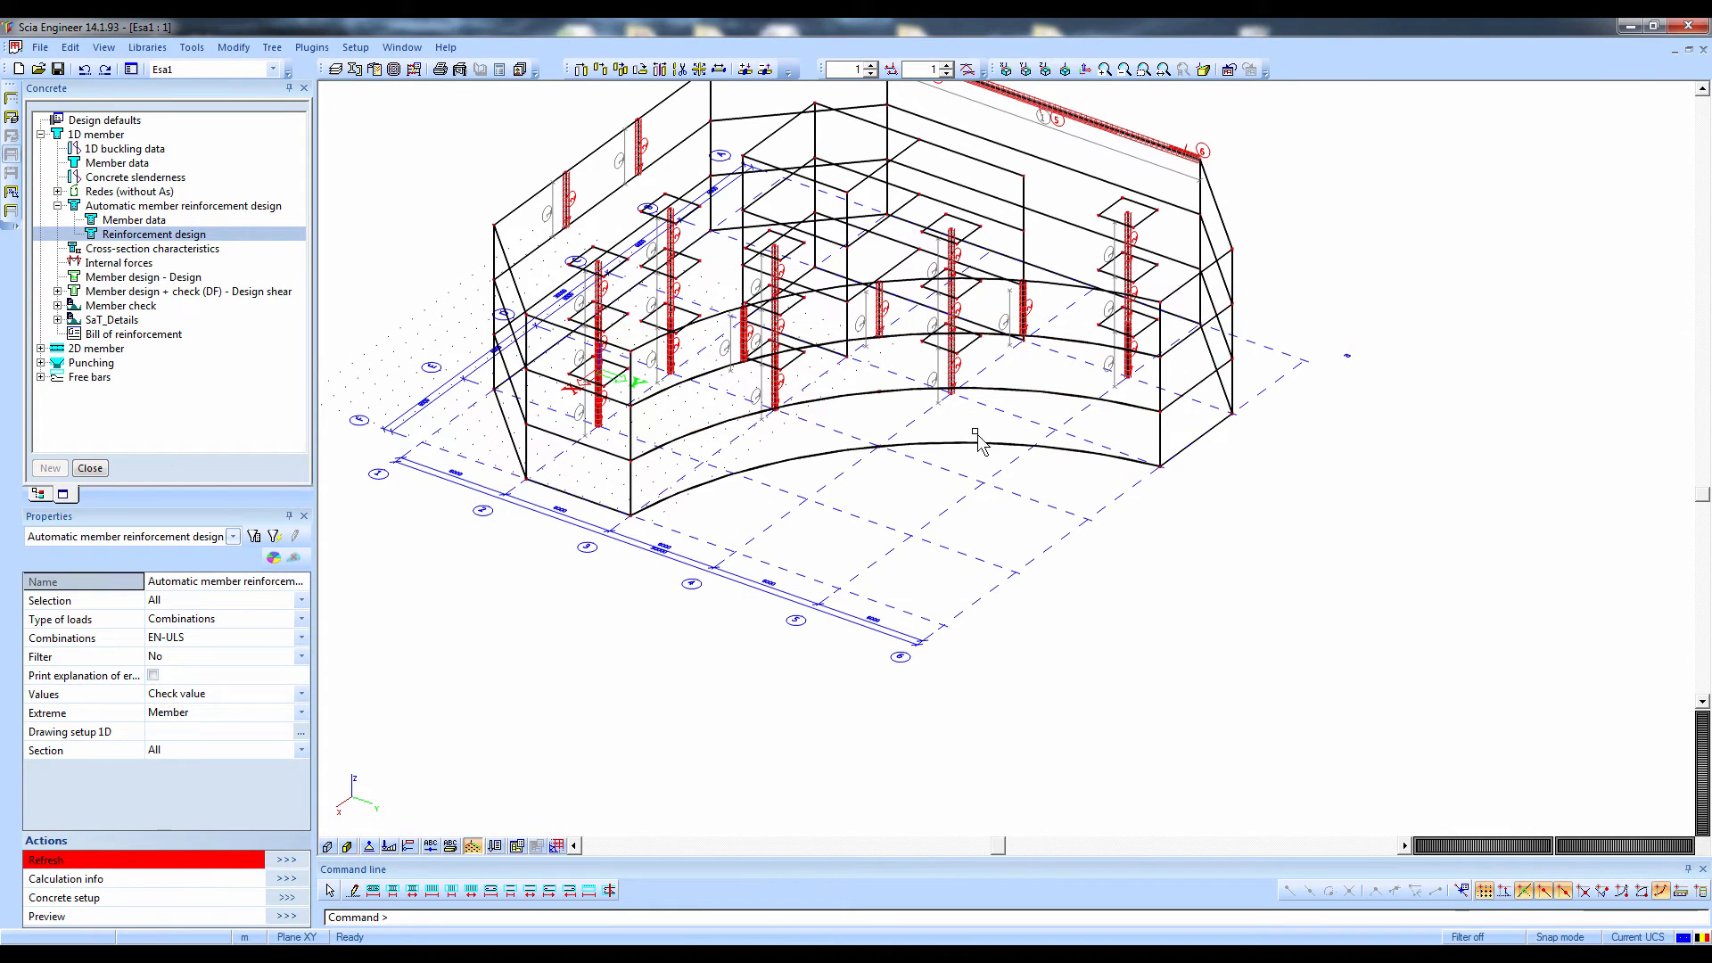
right_click_drag(926, 432, 816, 587, "shift")
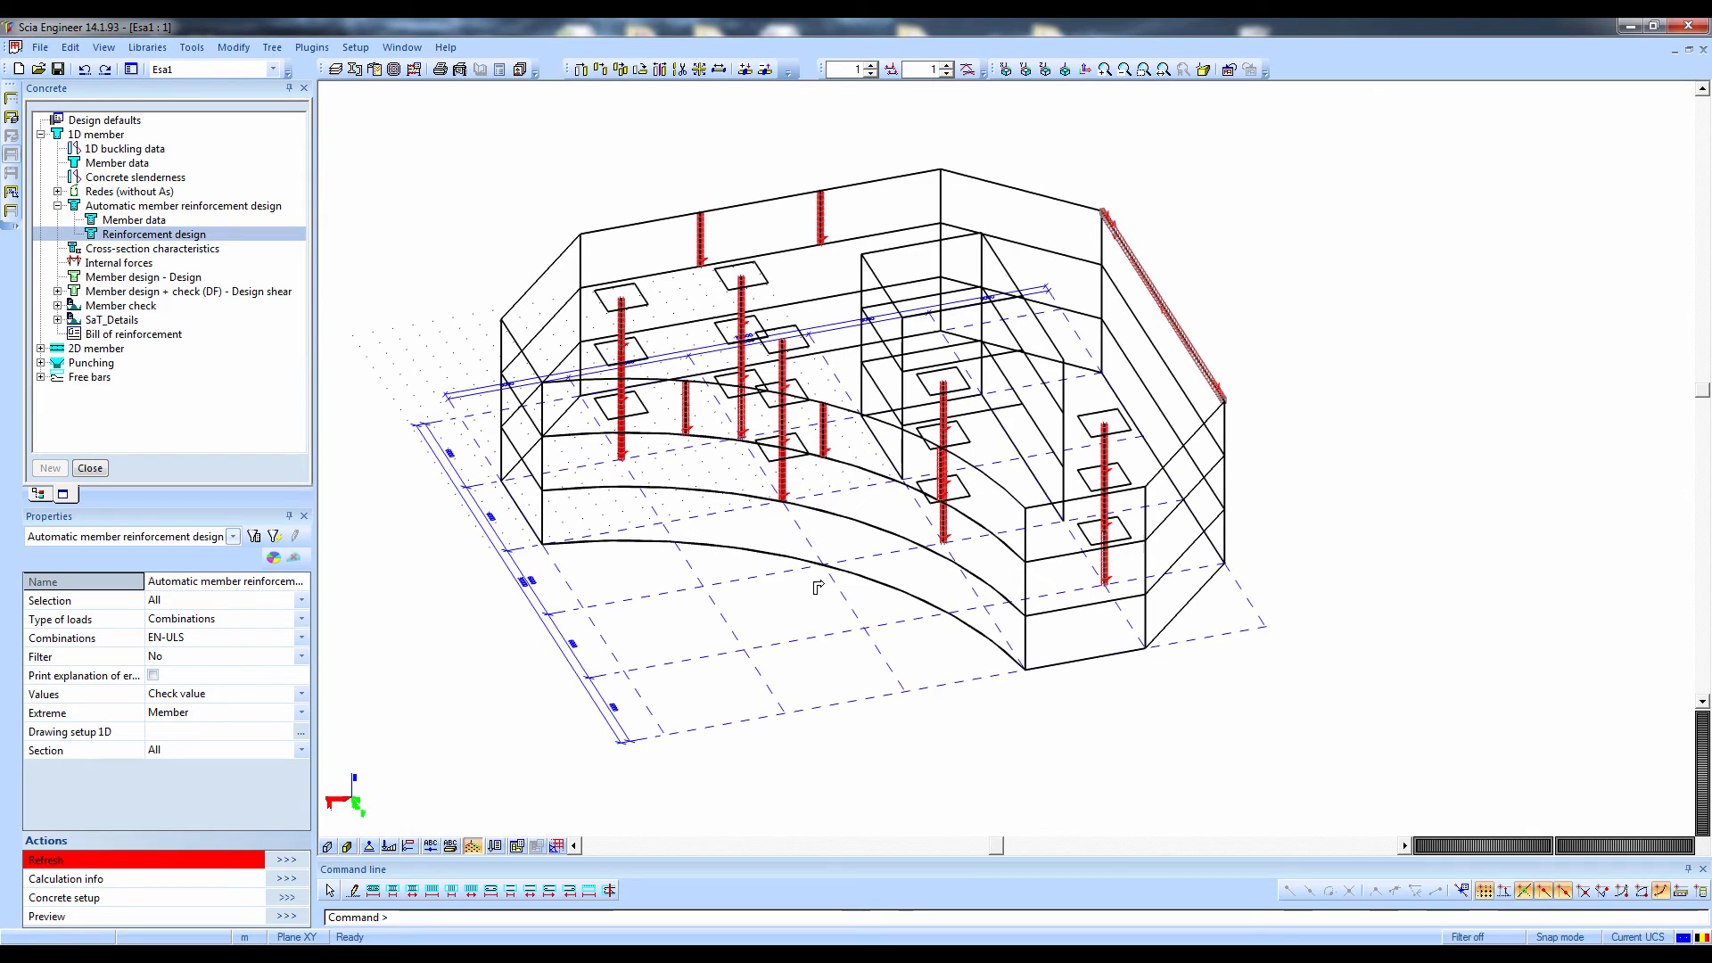
Open the crack control check of non-prestressed concrete and select beam B21 on the upper edge
left_click(57, 305)
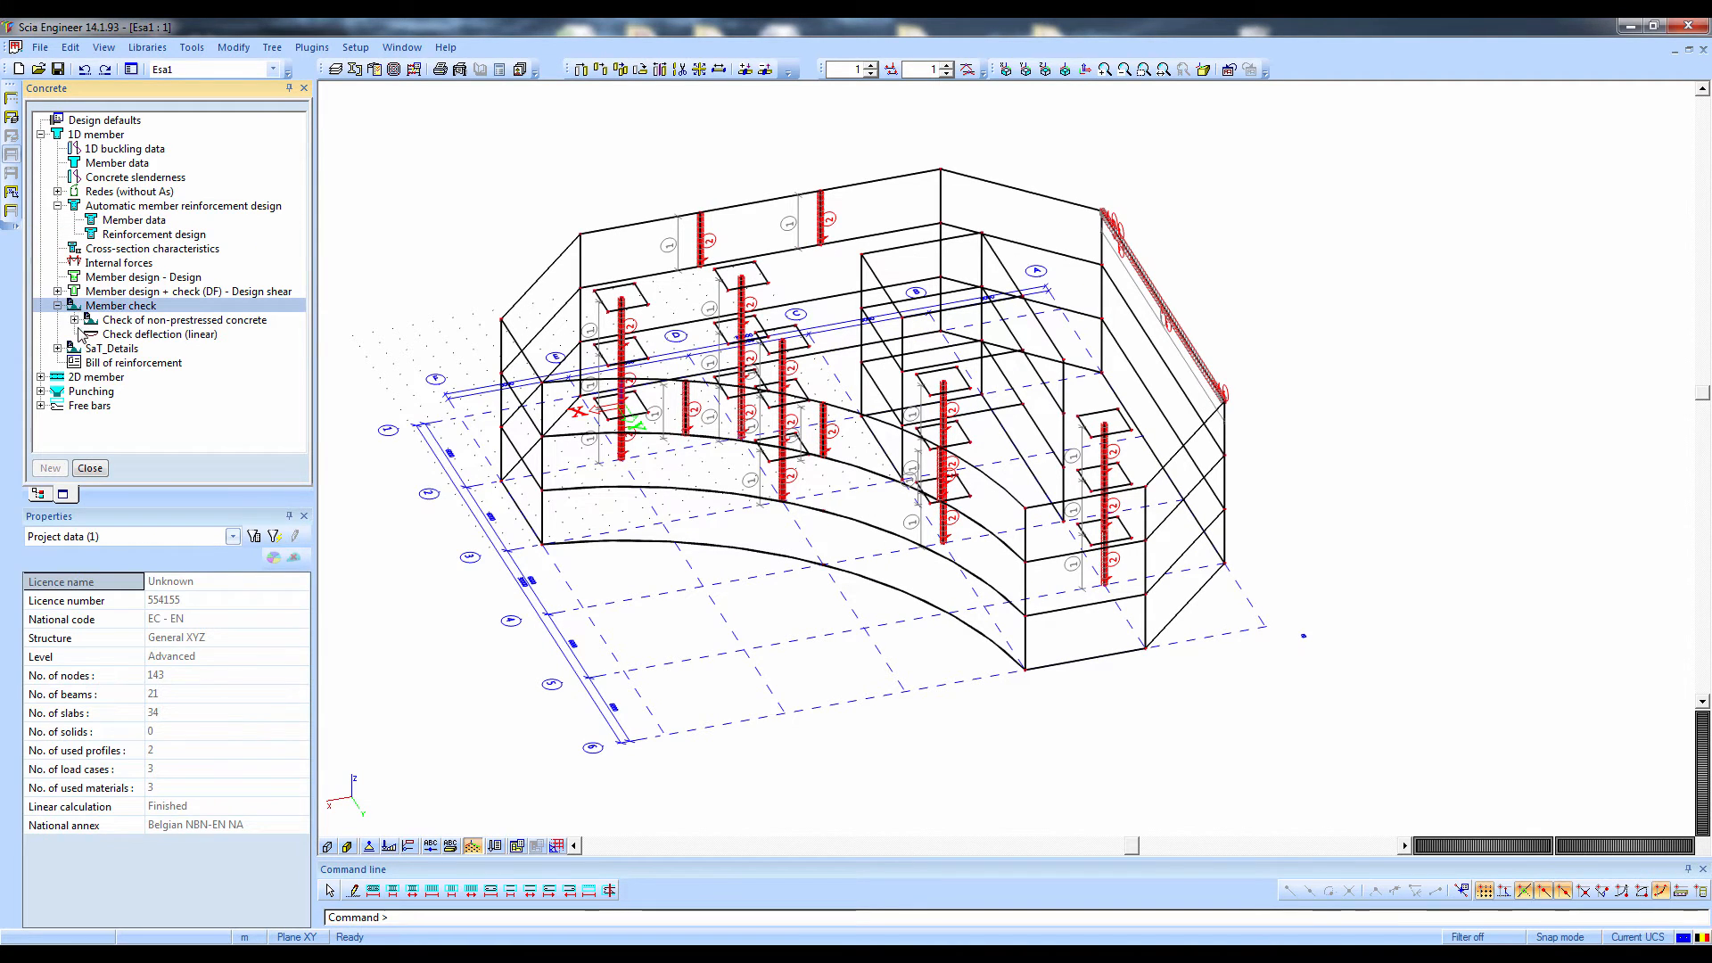
left_click(81, 329)
left_click(75, 321)
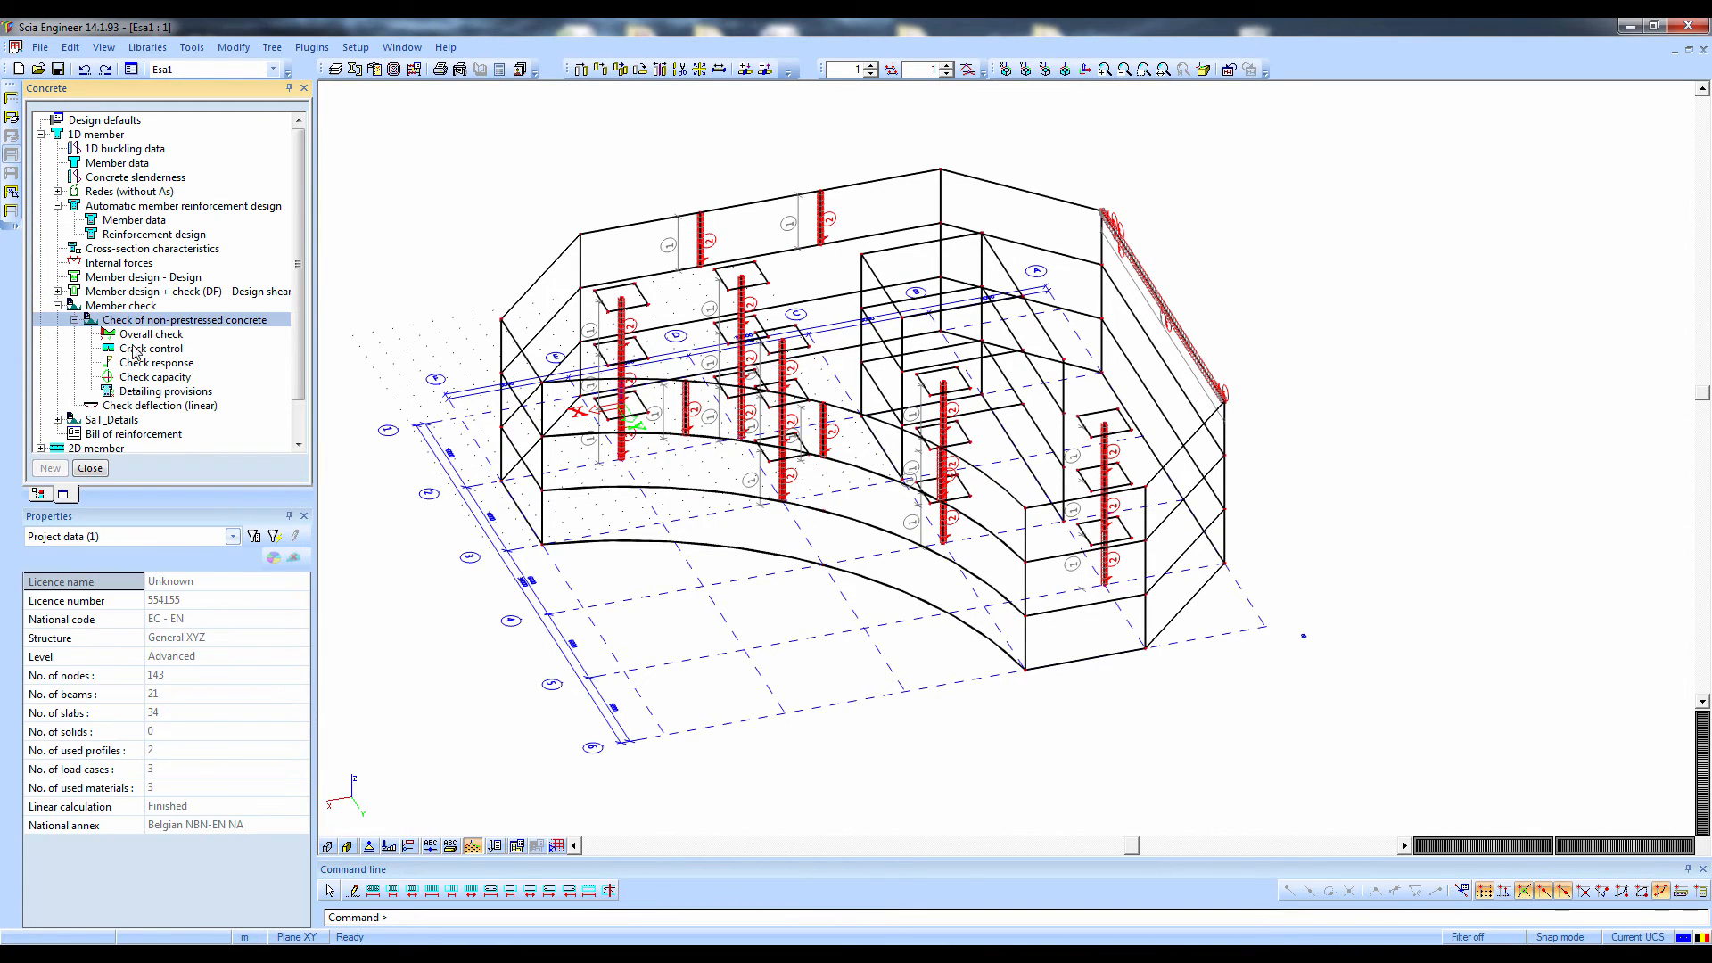
left_click(134, 349)
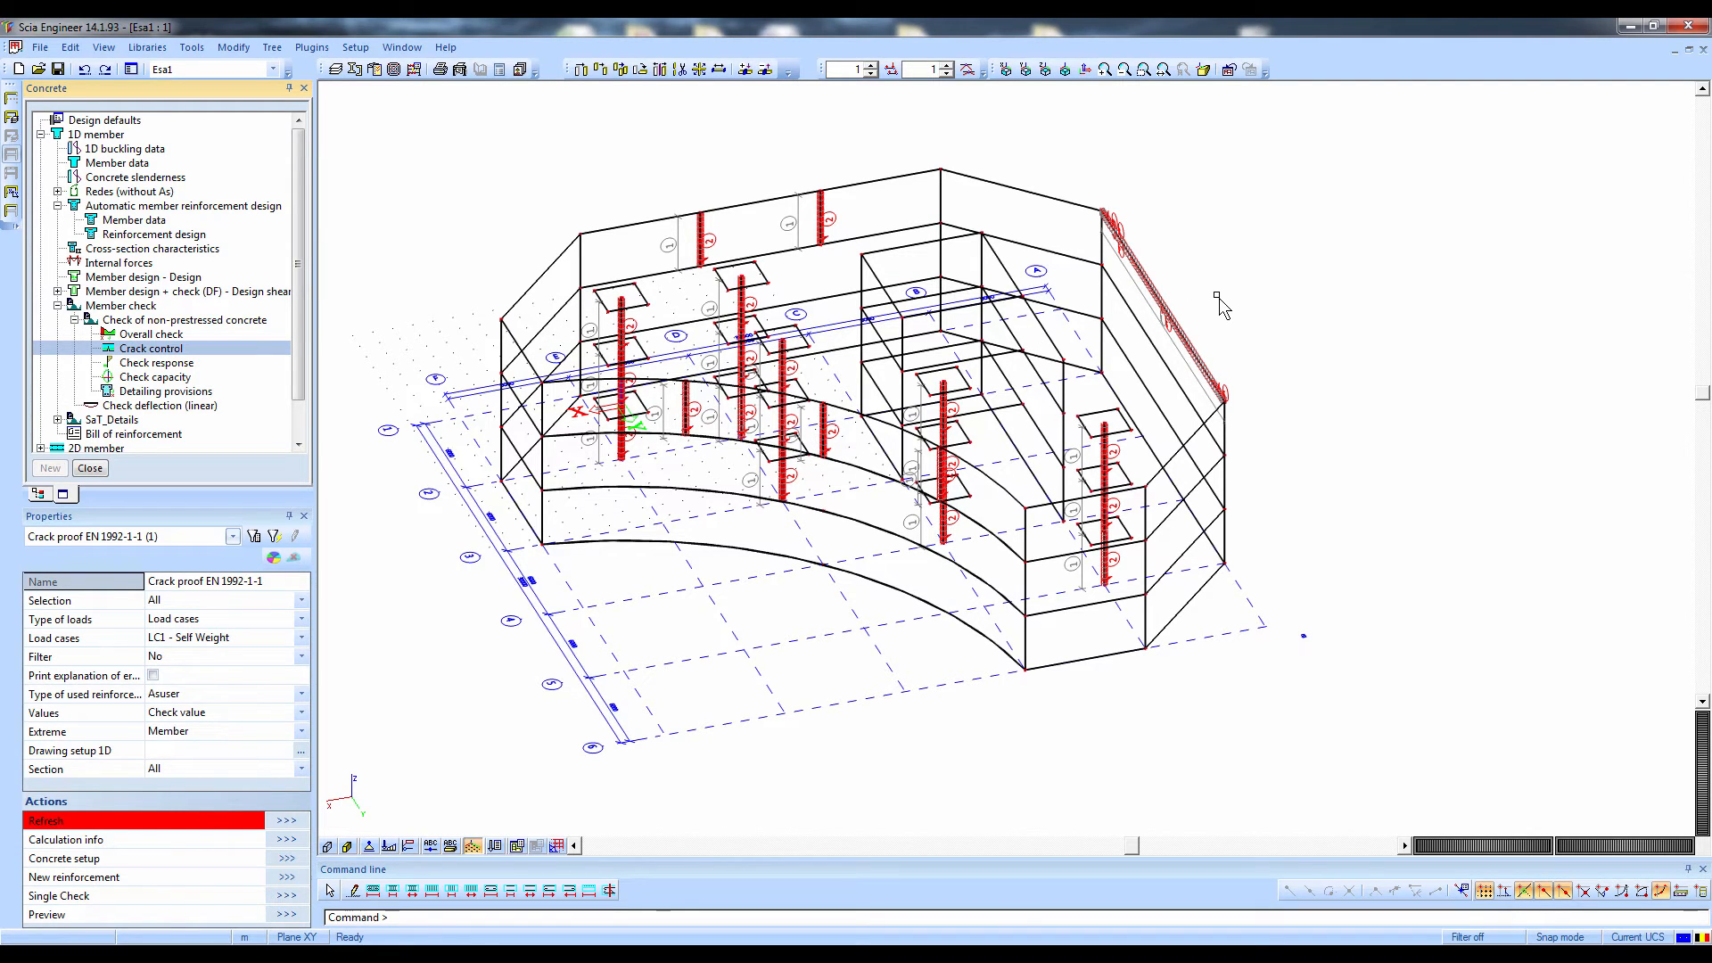
left_click(1191, 308)
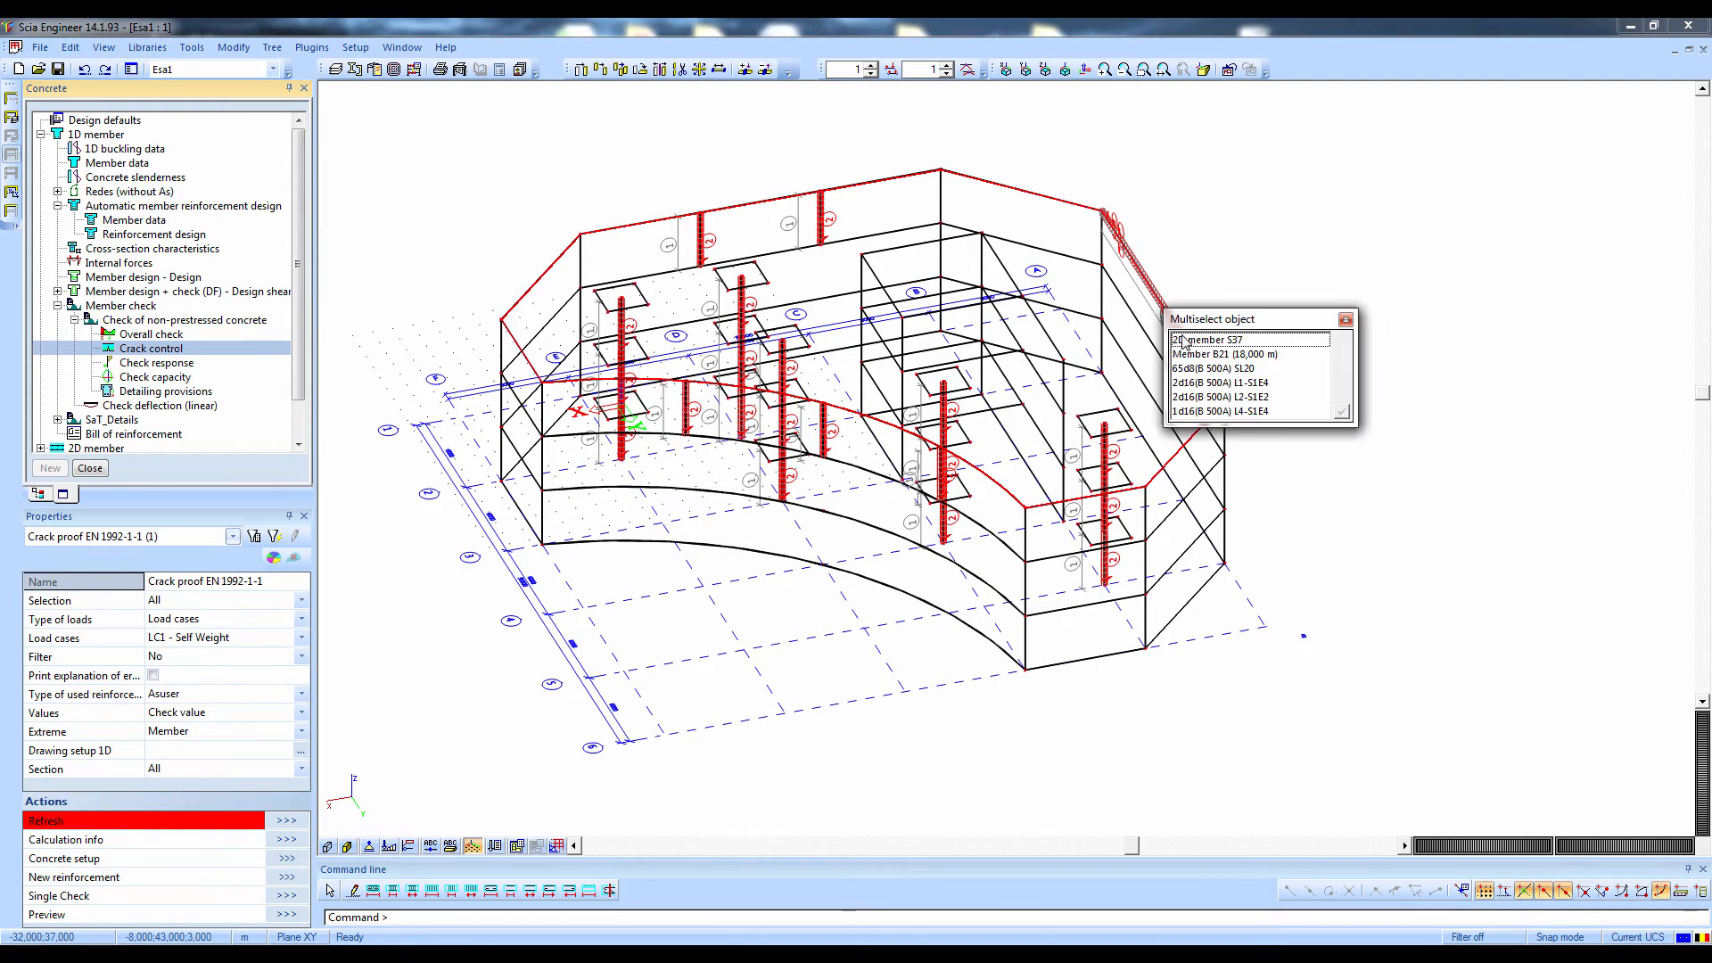
left_click(1189, 354)
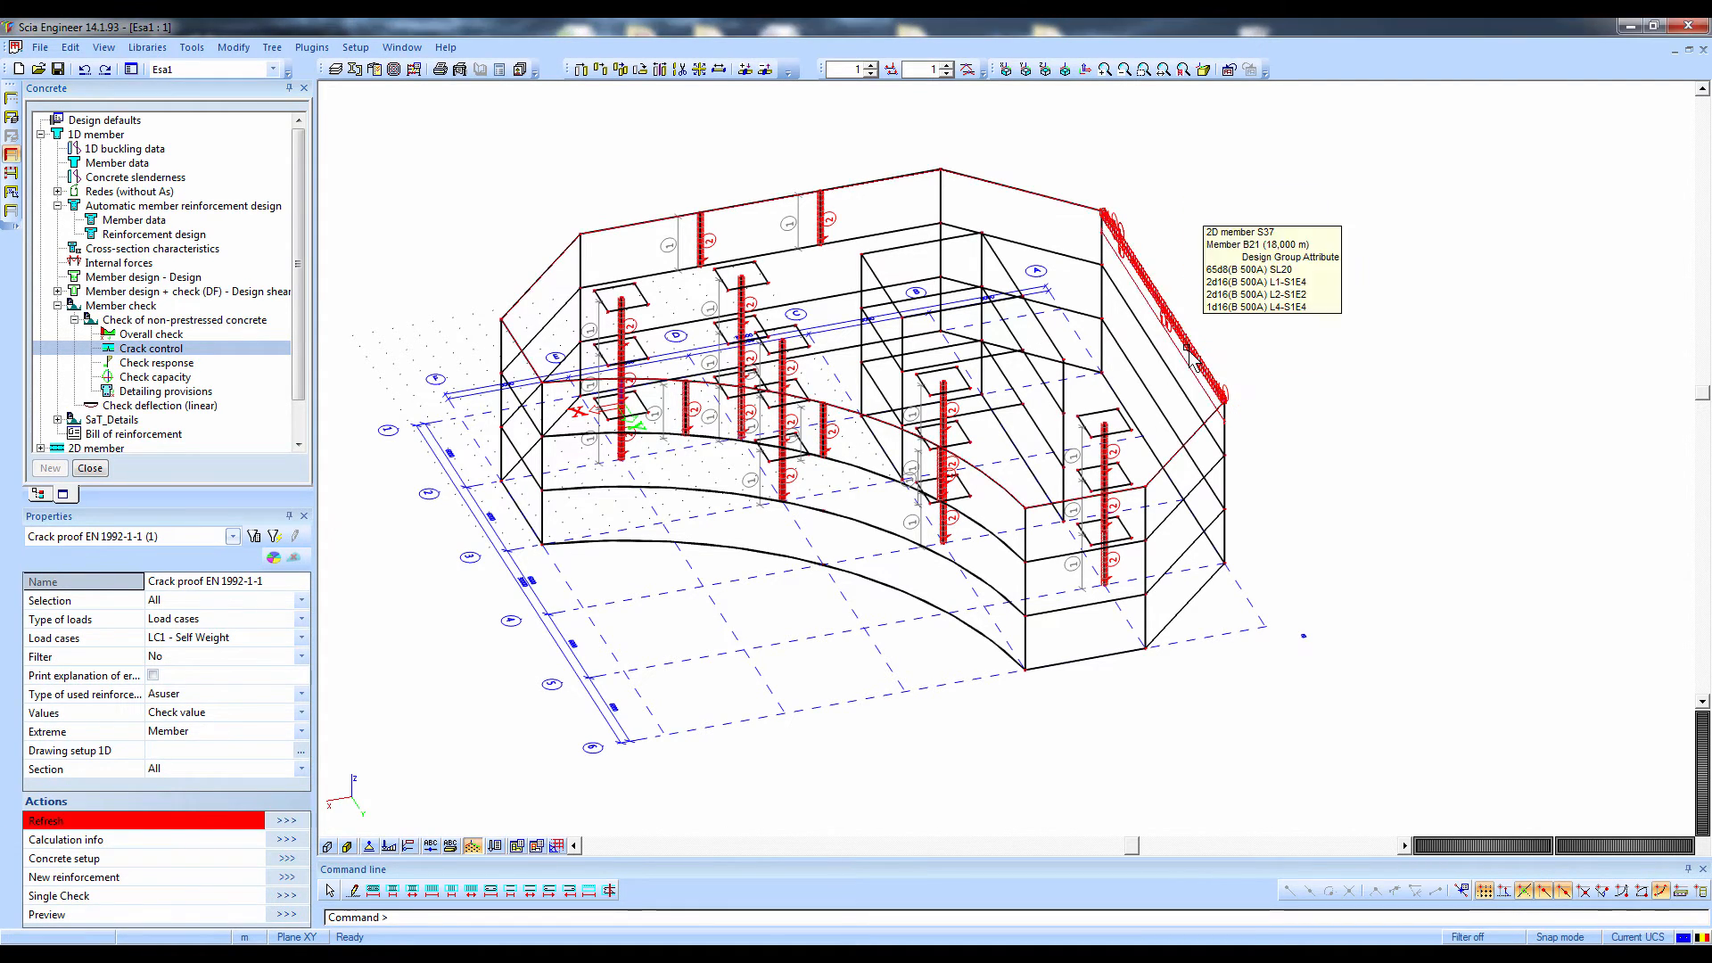
Calculate the crack control check value for the current selection under the EN-ULS QP combination
left_click(161, 604)
left_click(171, 627)
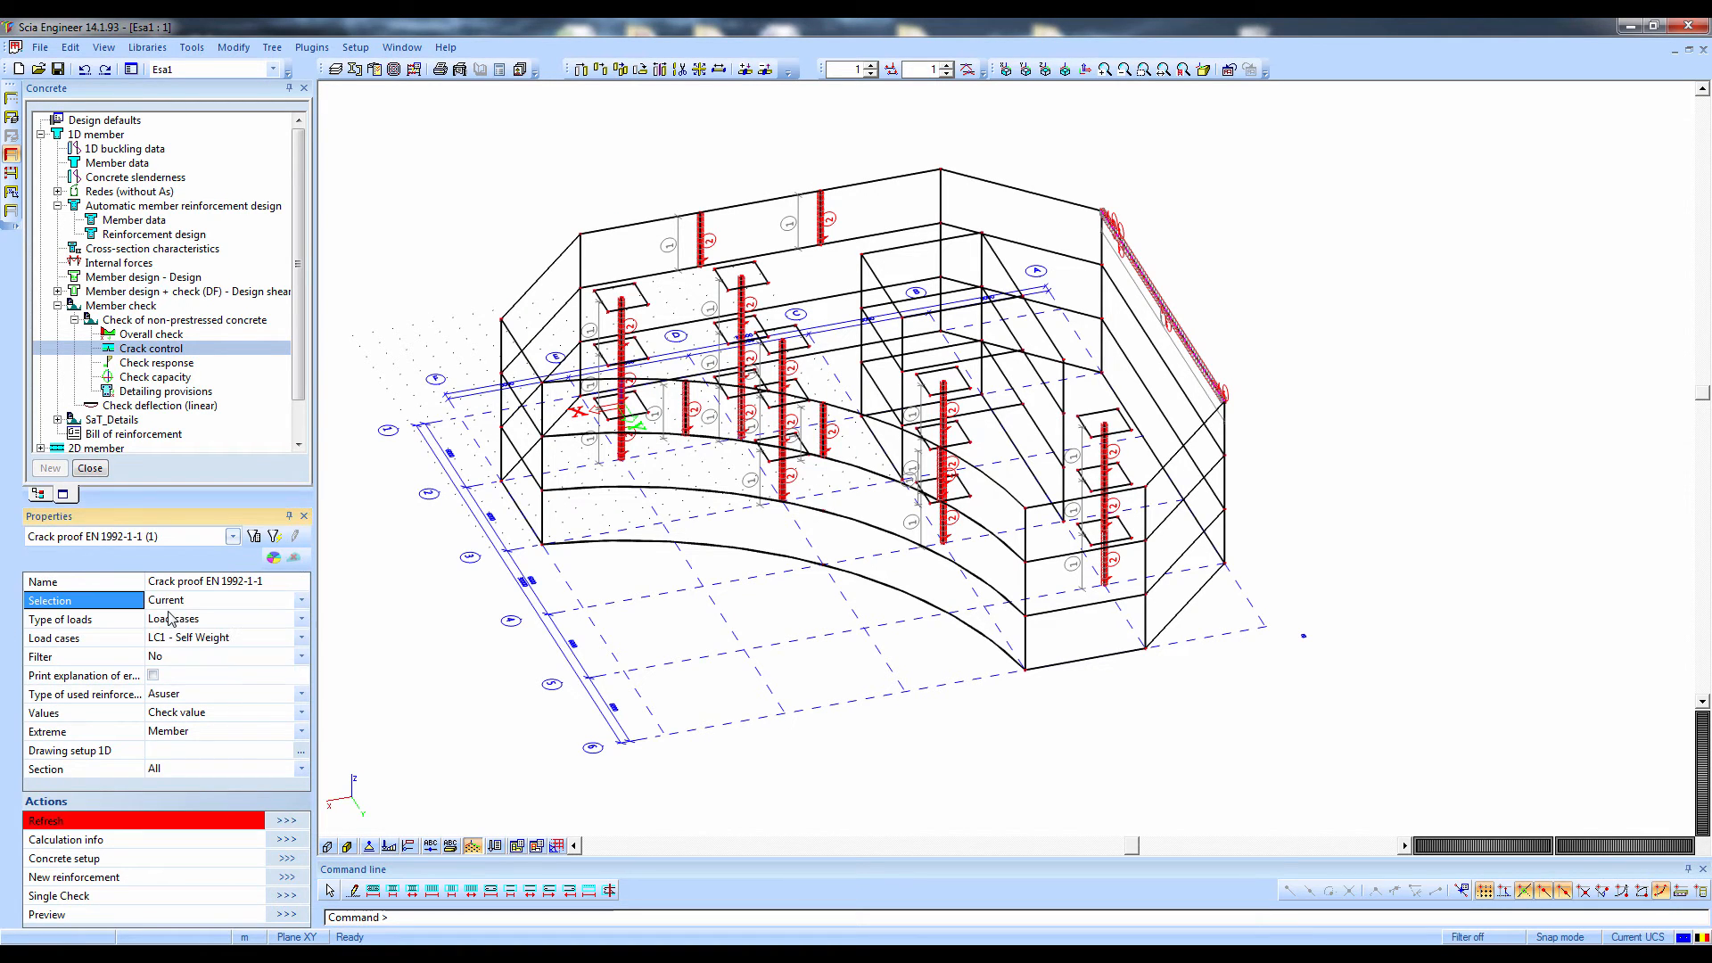
left_click(171, 619)
left_click(175, 655)
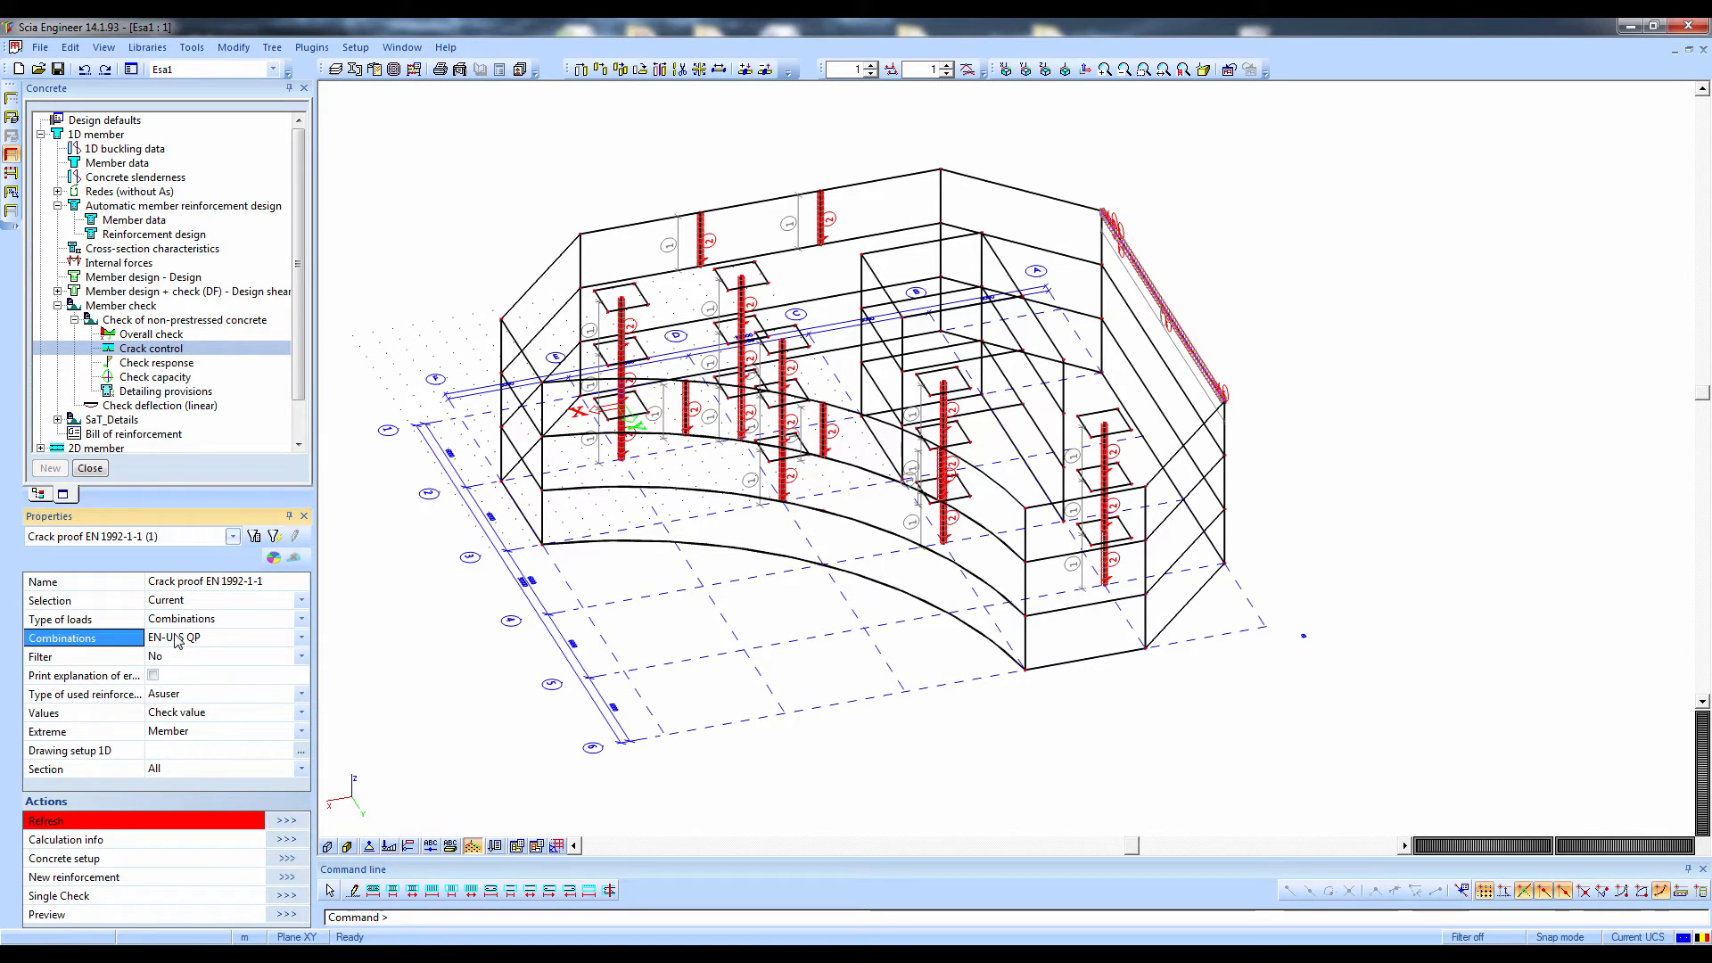
left_click(178, 639)
left_click(177, 655)
left_click(282, 818)
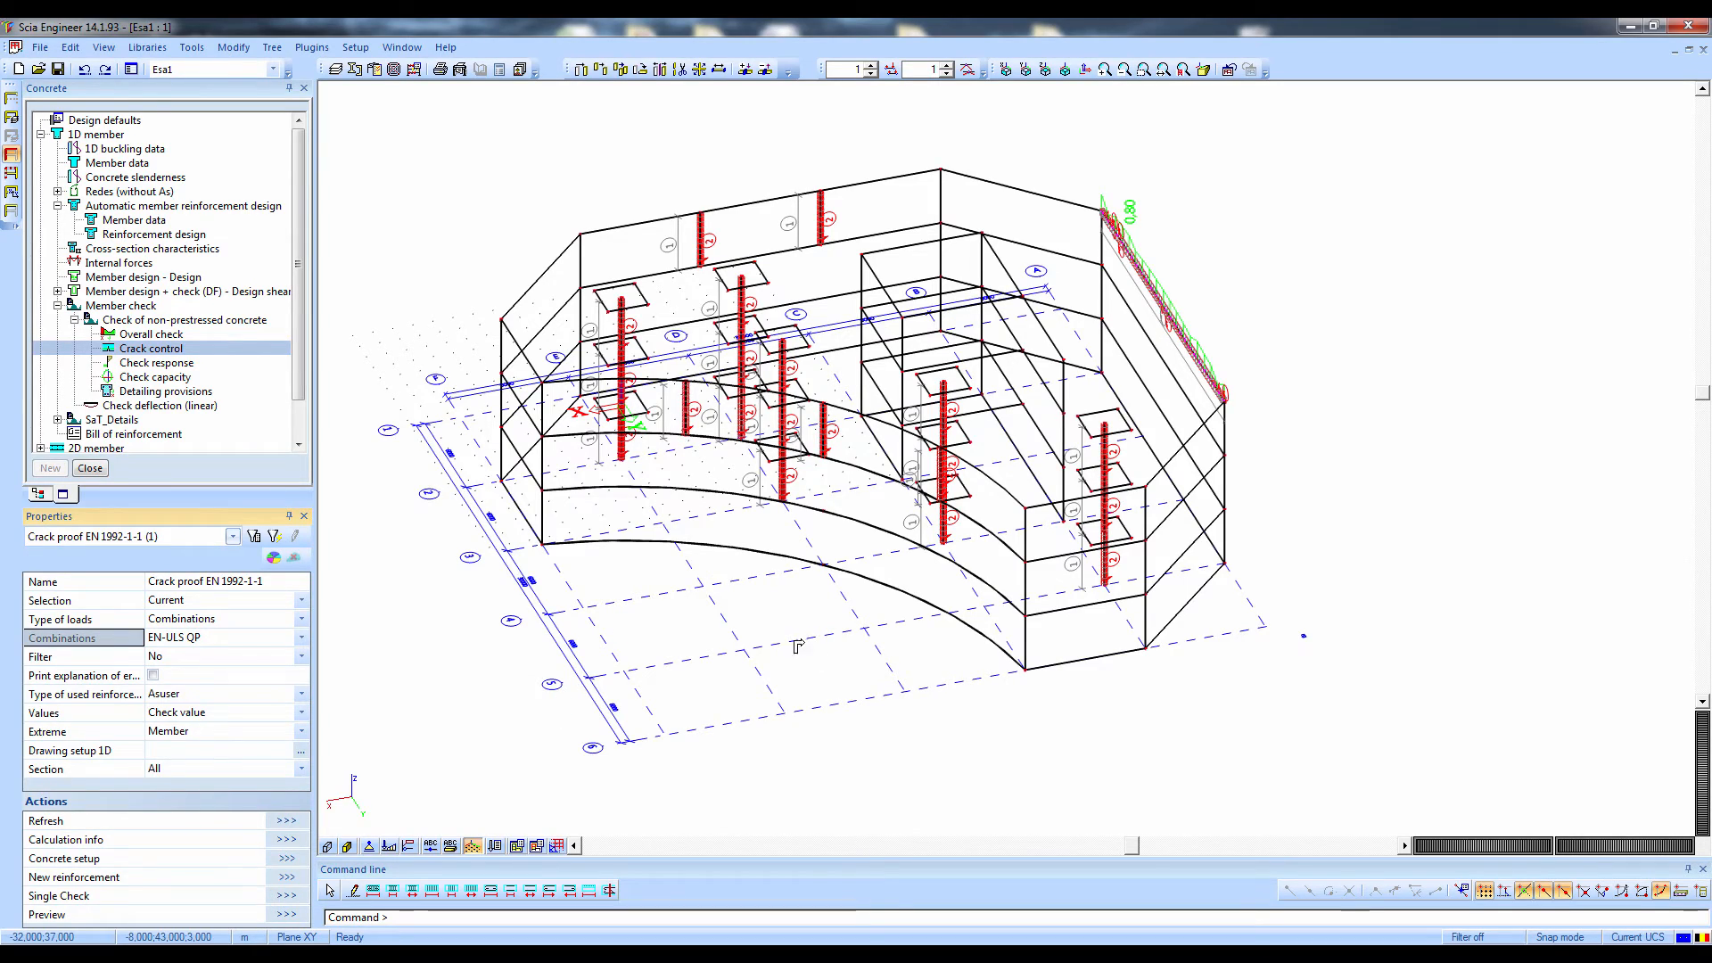
Show the report preview of the crack control check for beam B21
right_click_drag(799, 645, 702, 629, "ctrl")
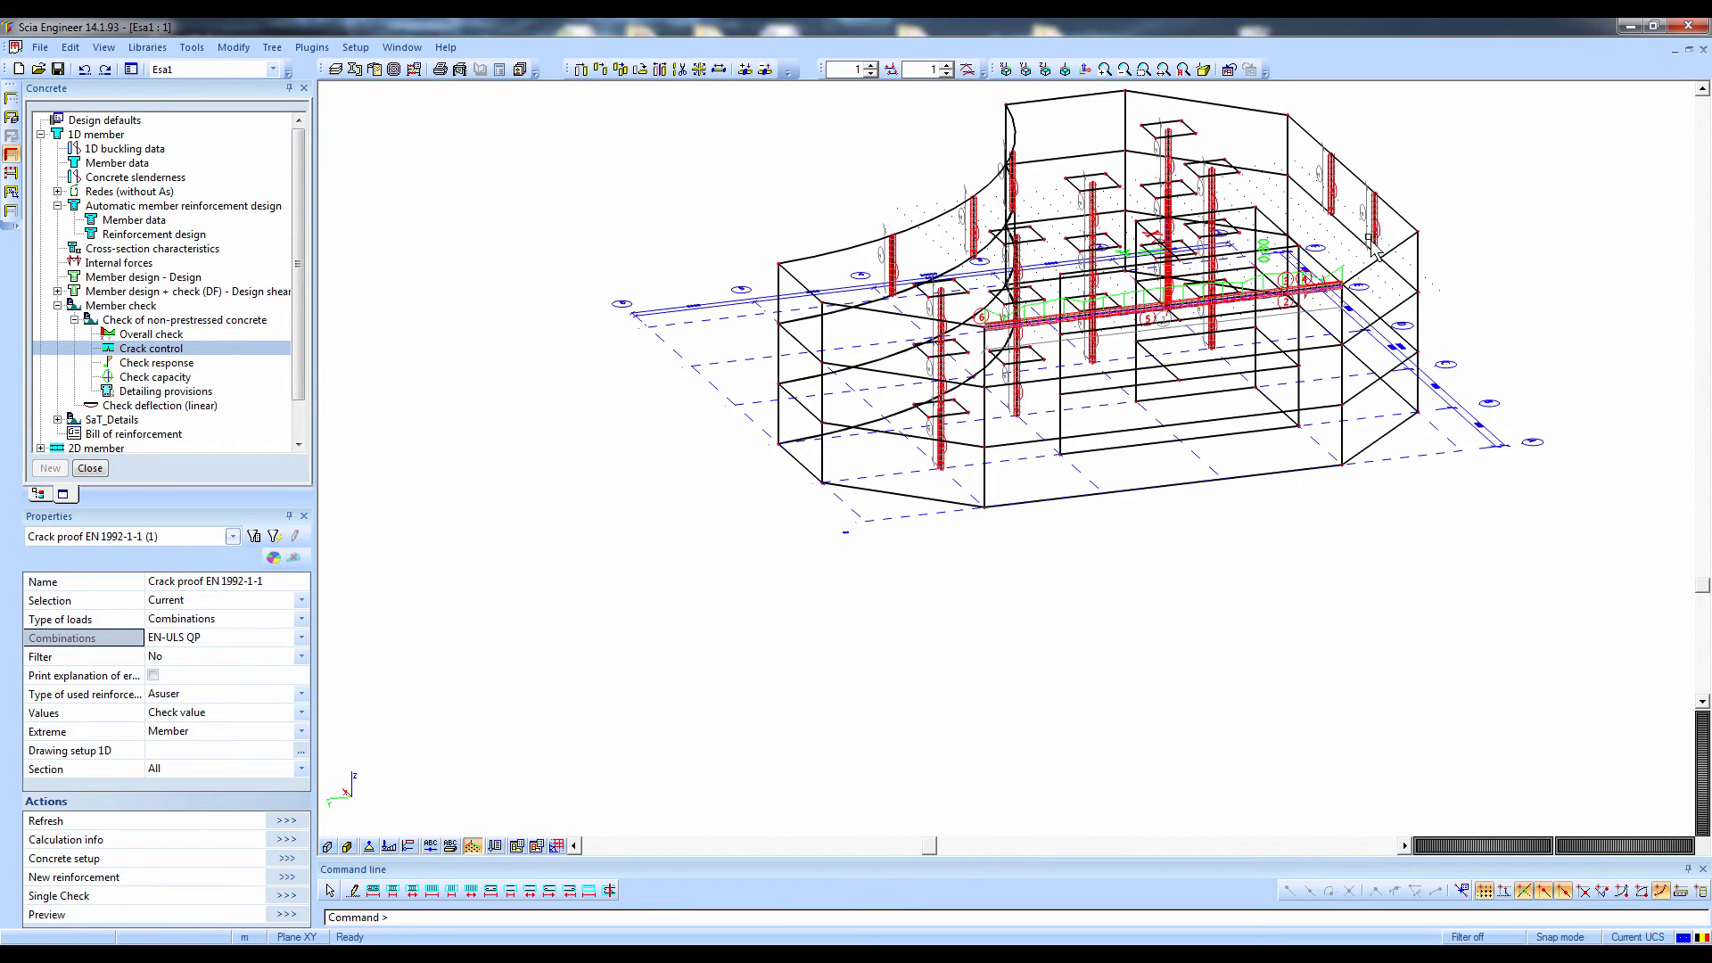
scroll(1193, 455, "up", 2)
mouse_move(1214, 471)
right_mouse_down("ctrl")
mouse_move(1313, 476)
mouse_move(1223, 466)
right_mouse_up("ctrl")
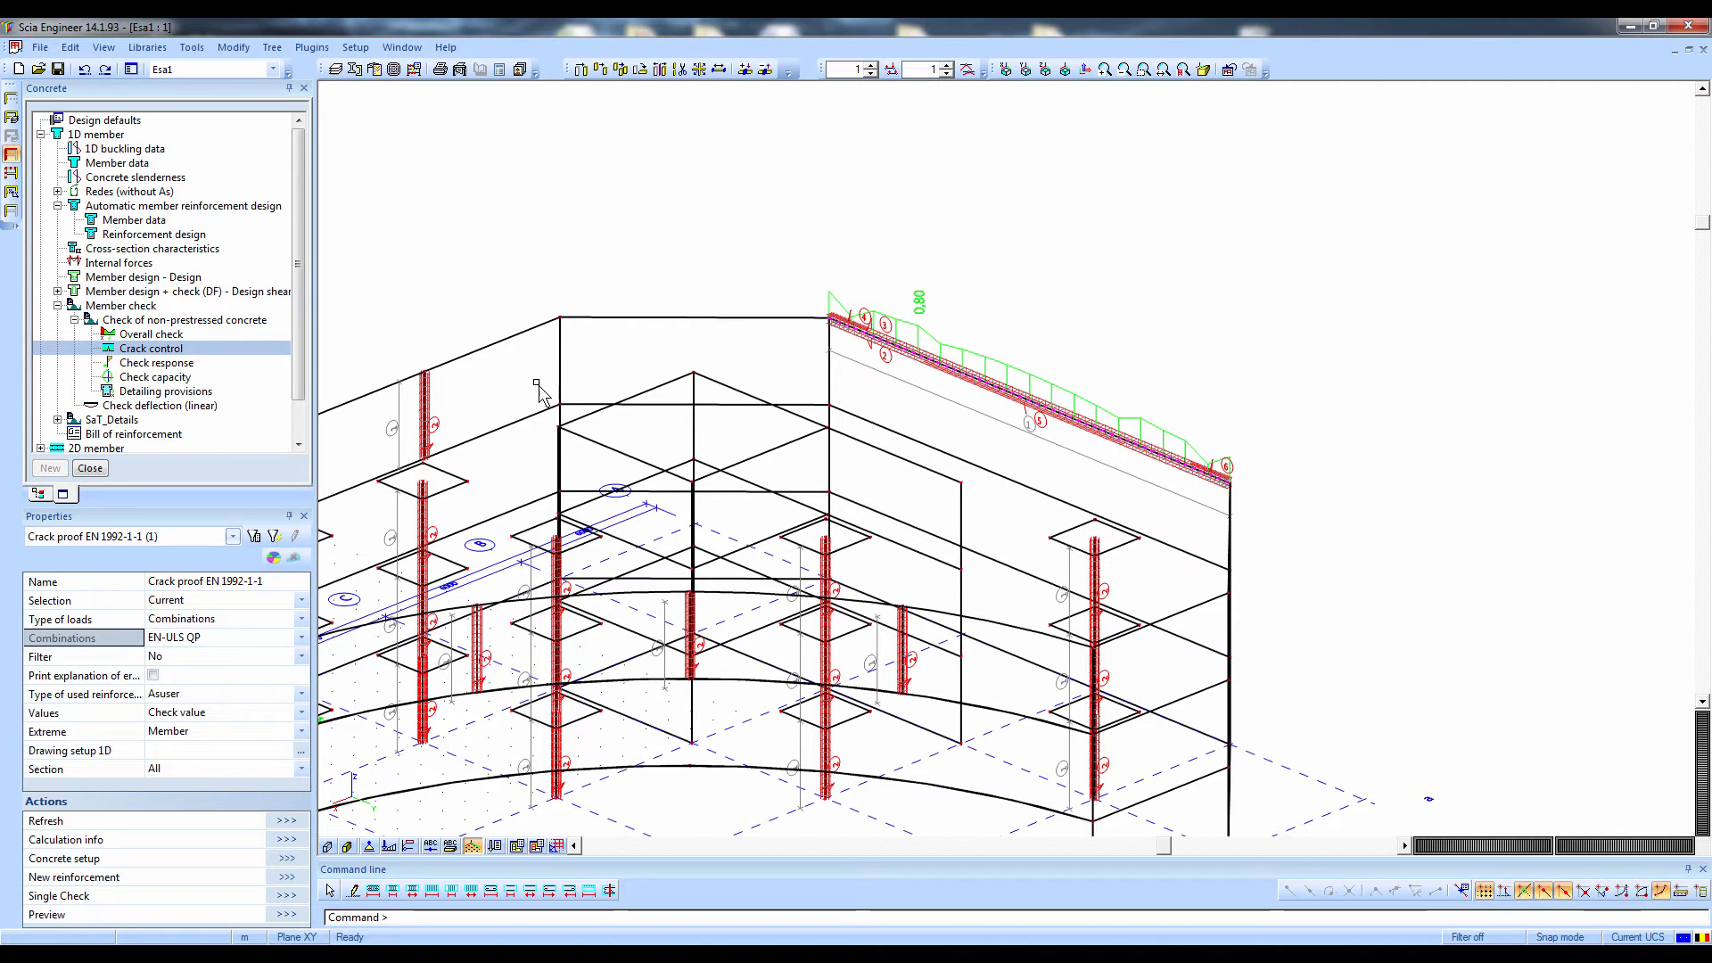
left_click(283, 916)
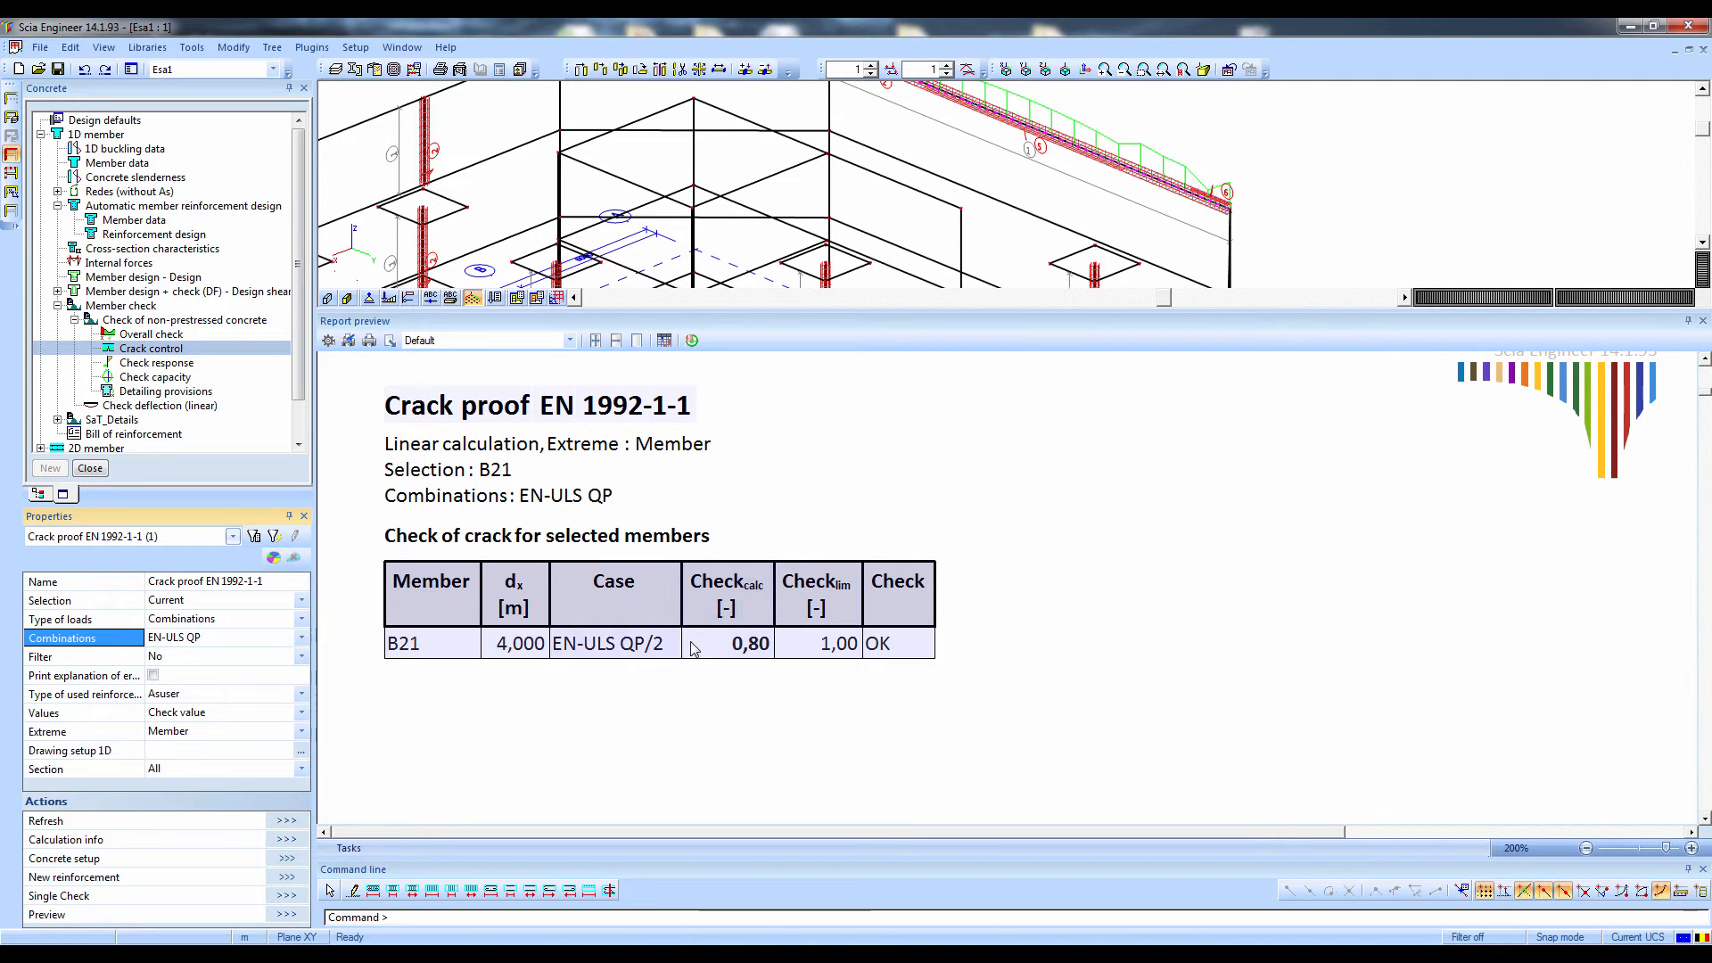
Switch the crack check output to several components, include w and As, and recalculate the results
left_click(177, 712)
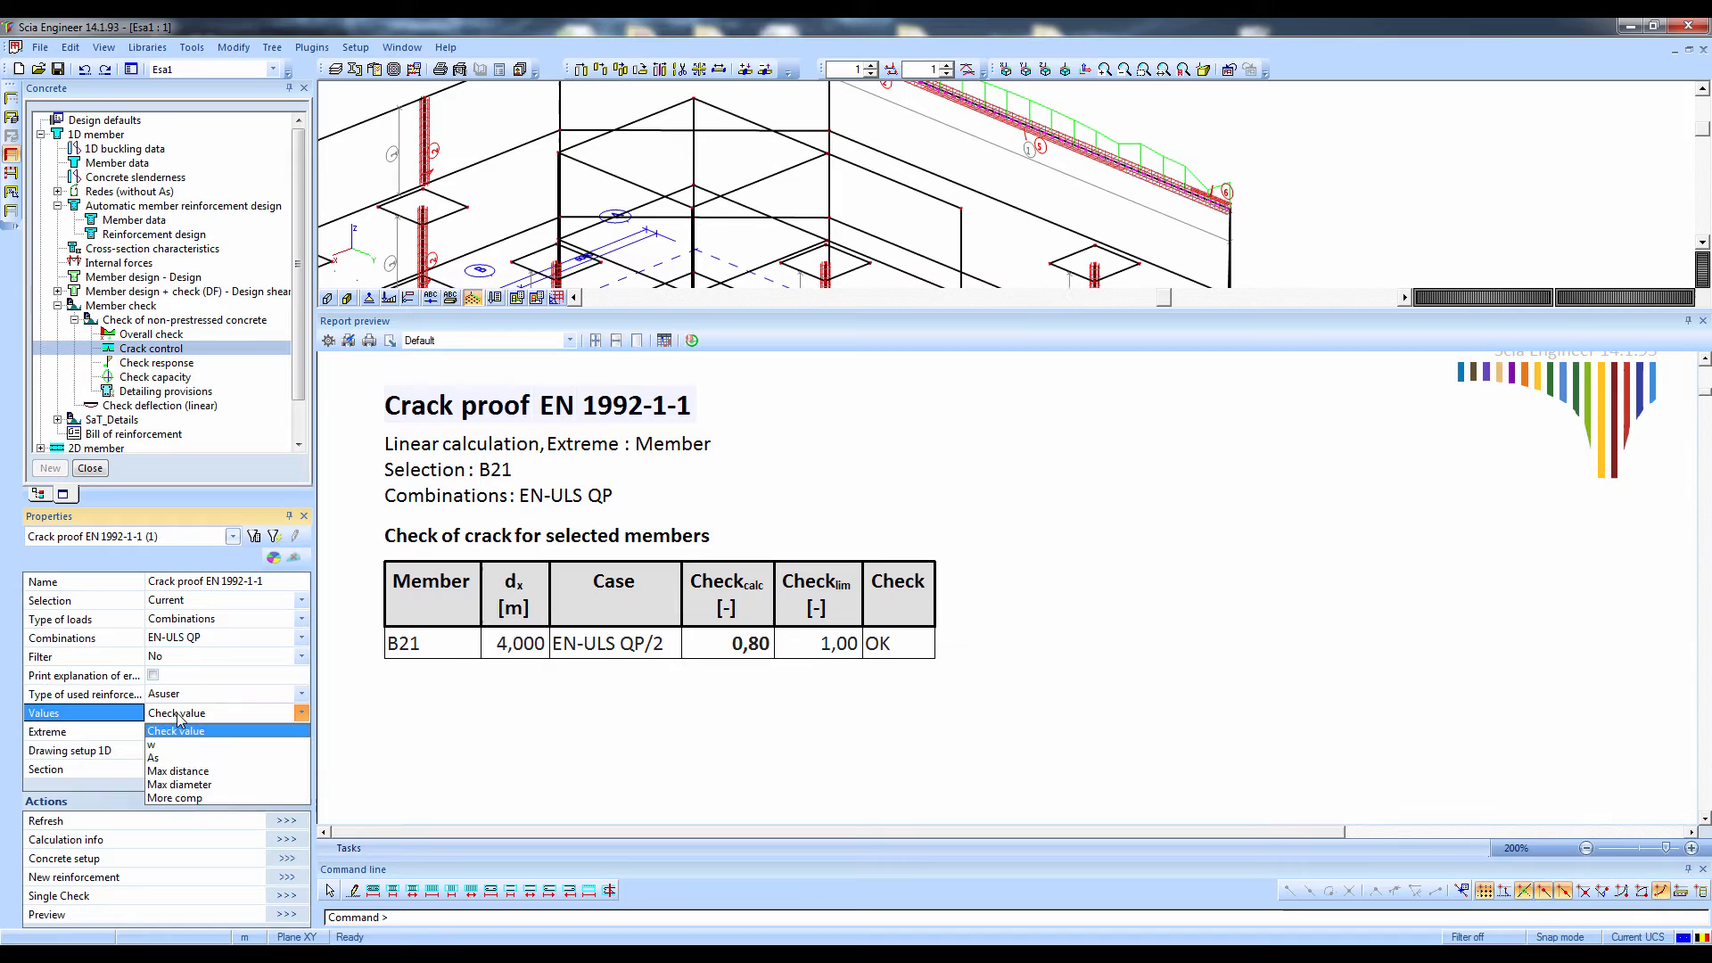
left_click(175, 797)
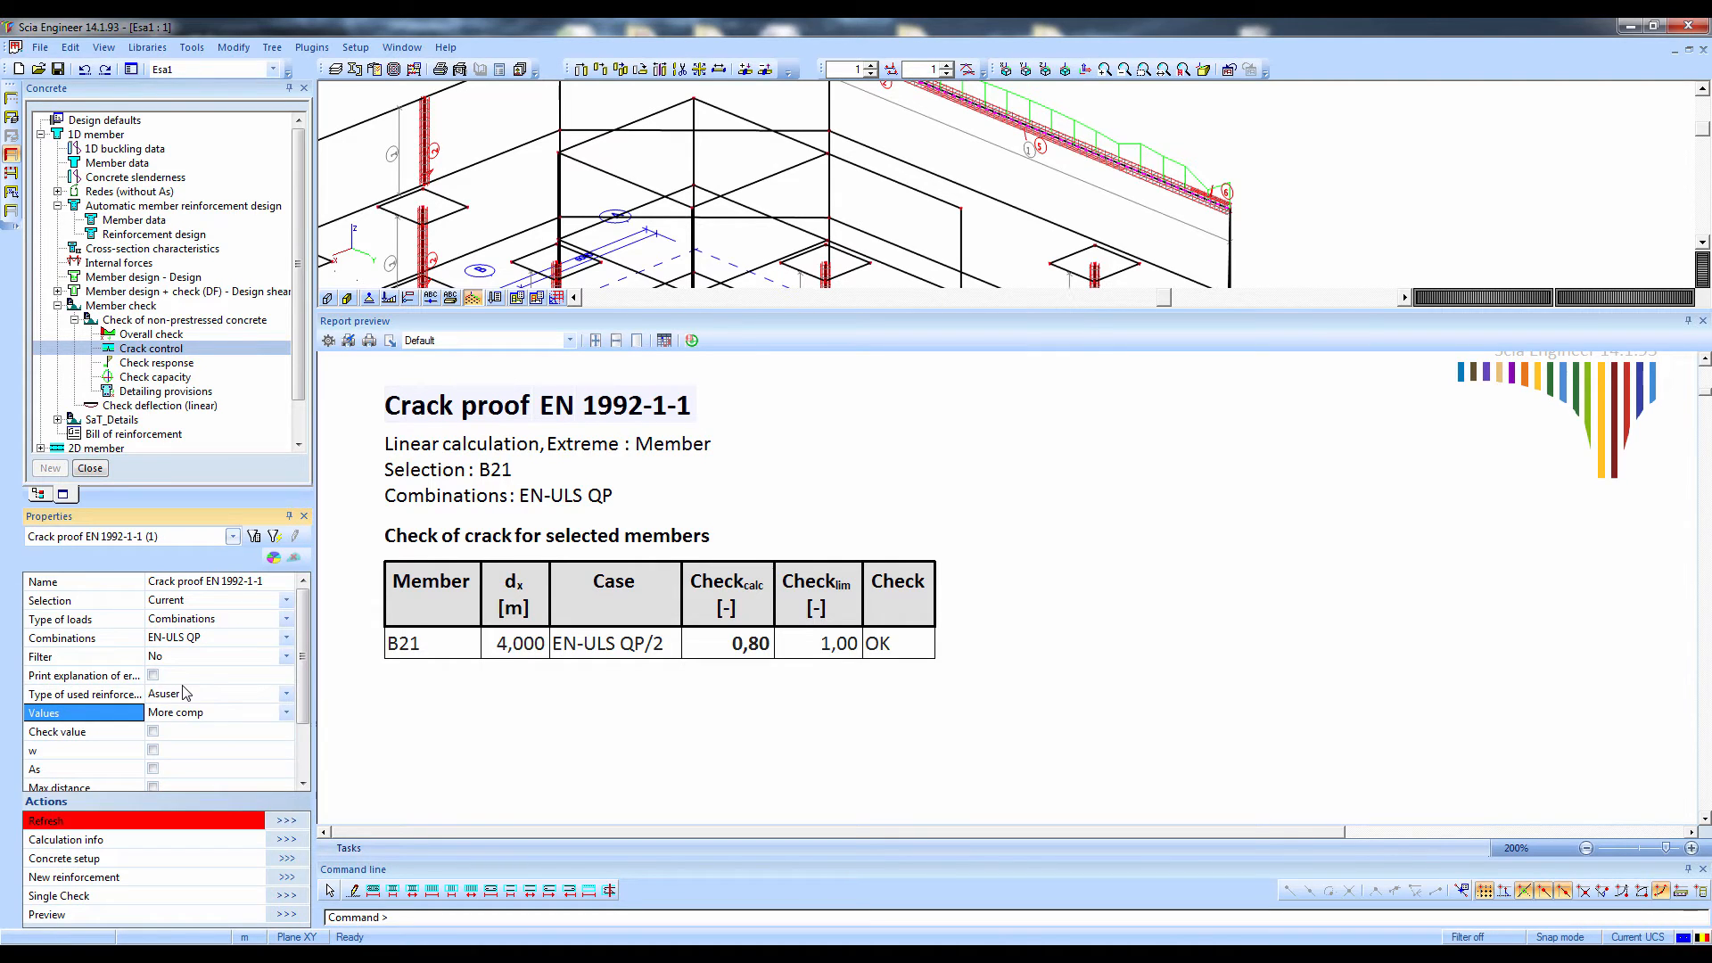
left_click(154, 749)
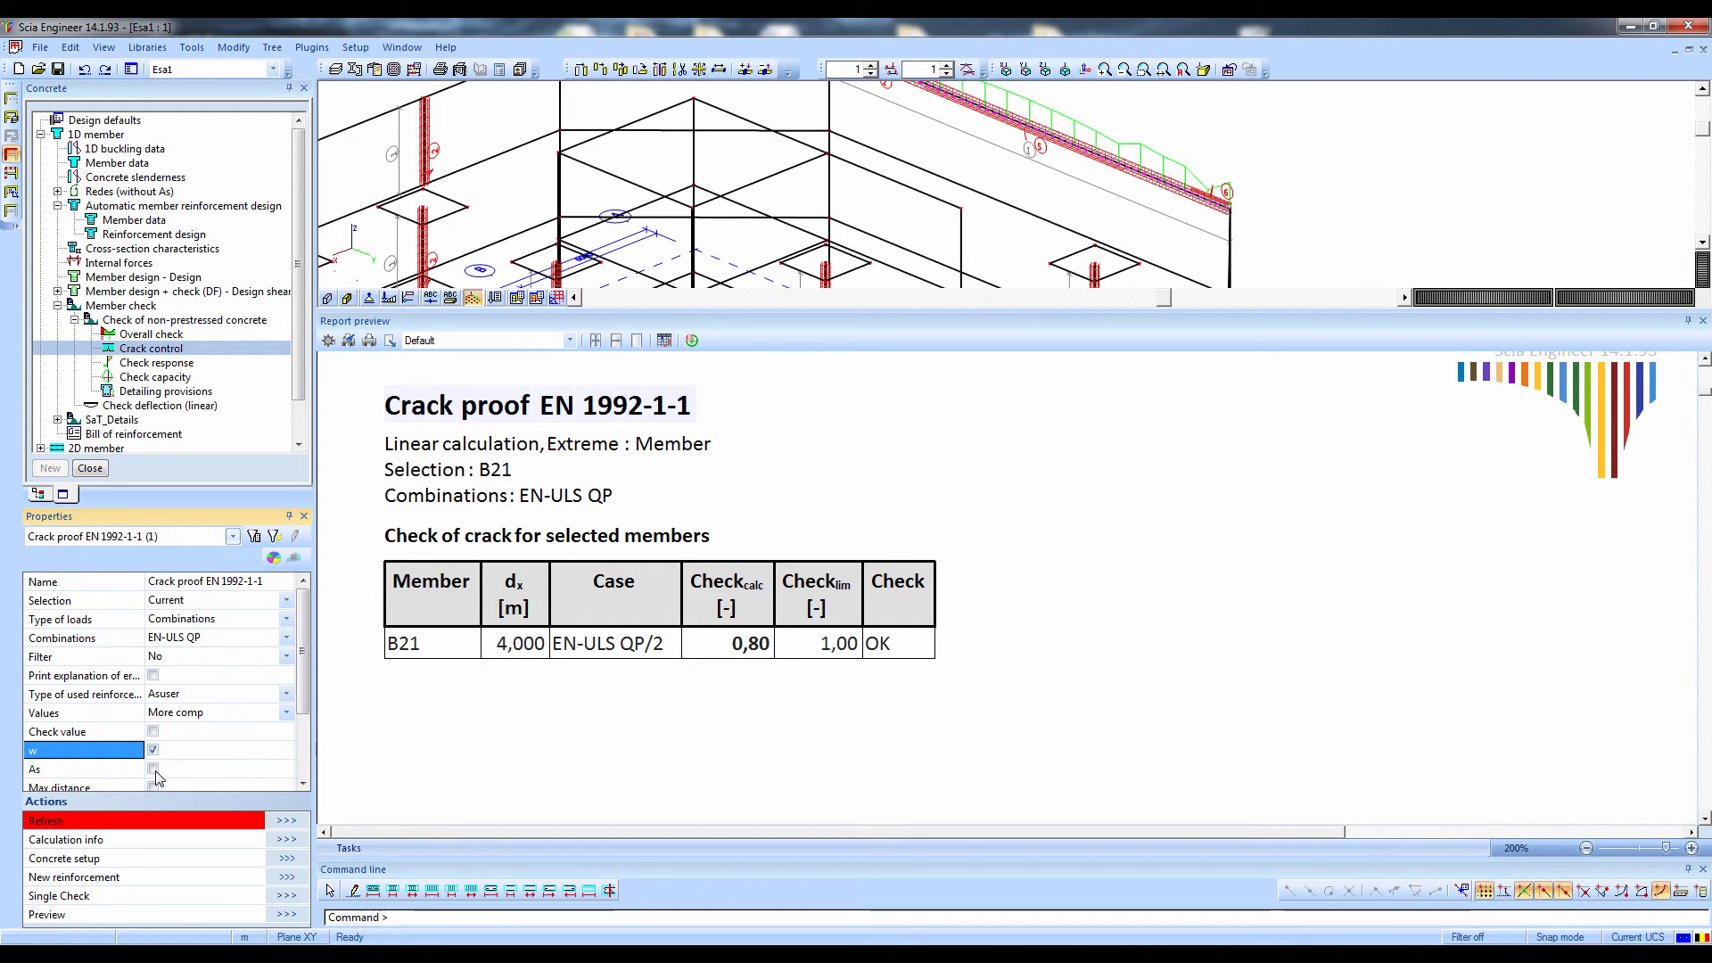
left_click(155, 770)
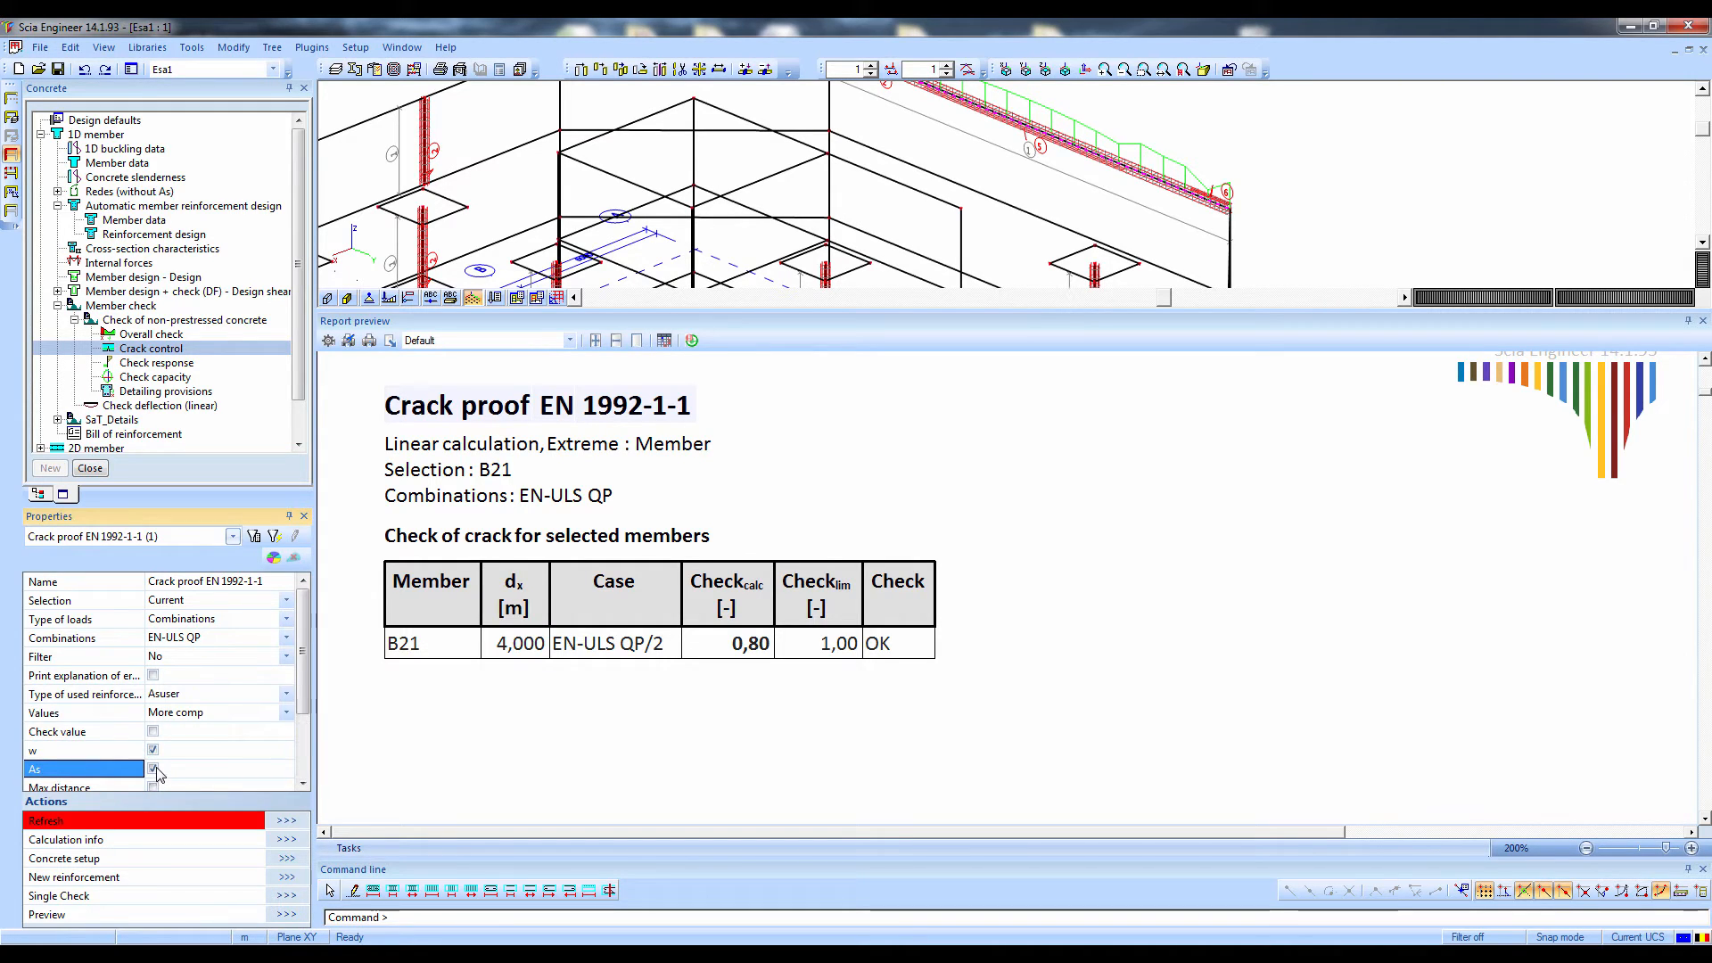
left_click(283, 820)
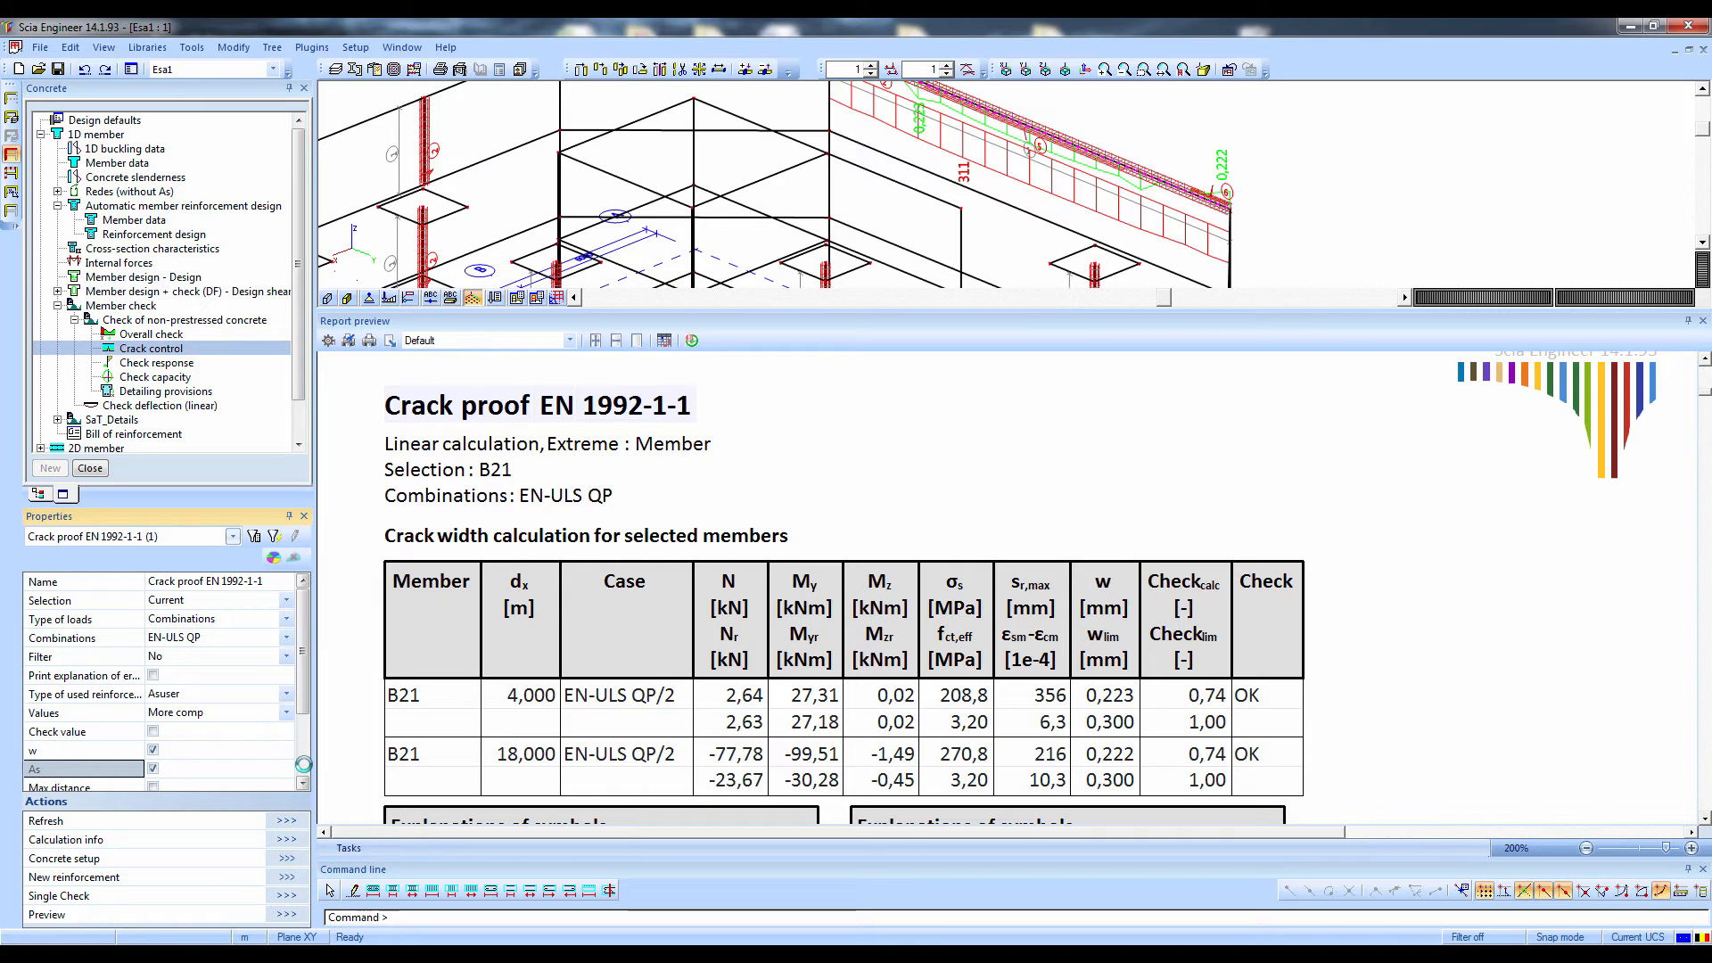
Review the crack width and minimum reinforcement tables for beam B21, comparing the minimum and provided reinforcement areas
scroll(1445, 565, "down", 3)
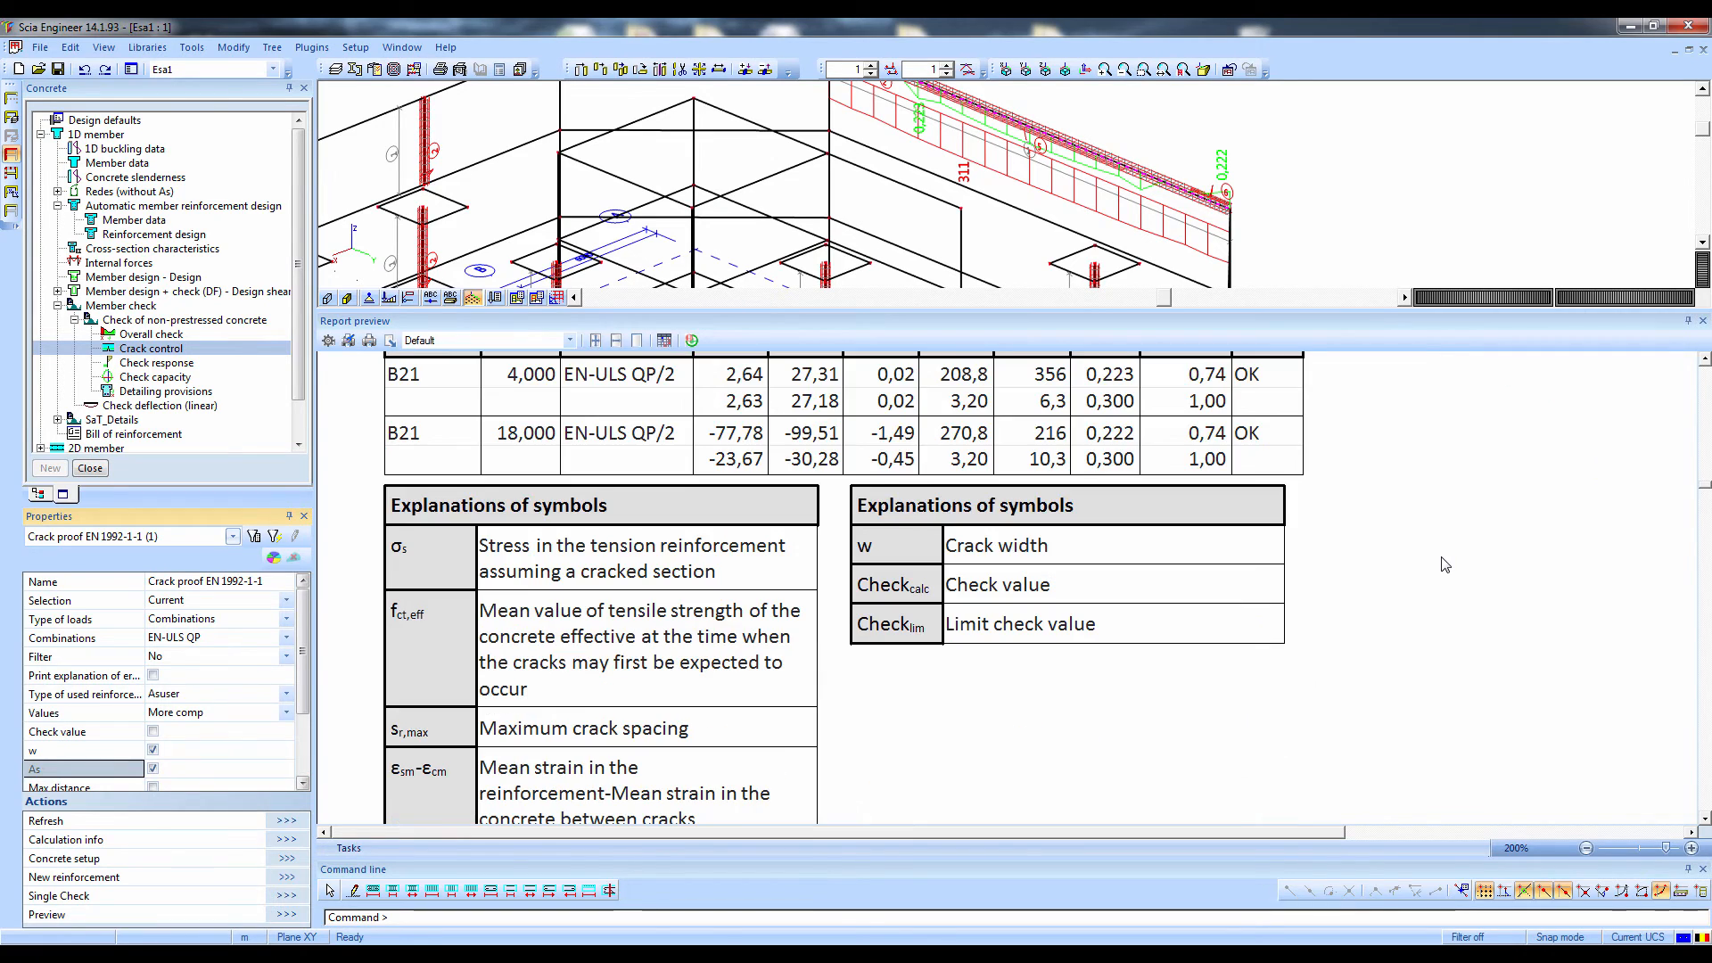
scroll(1445, 564, "down", 5)
scroll(754, 554, "up", 2)
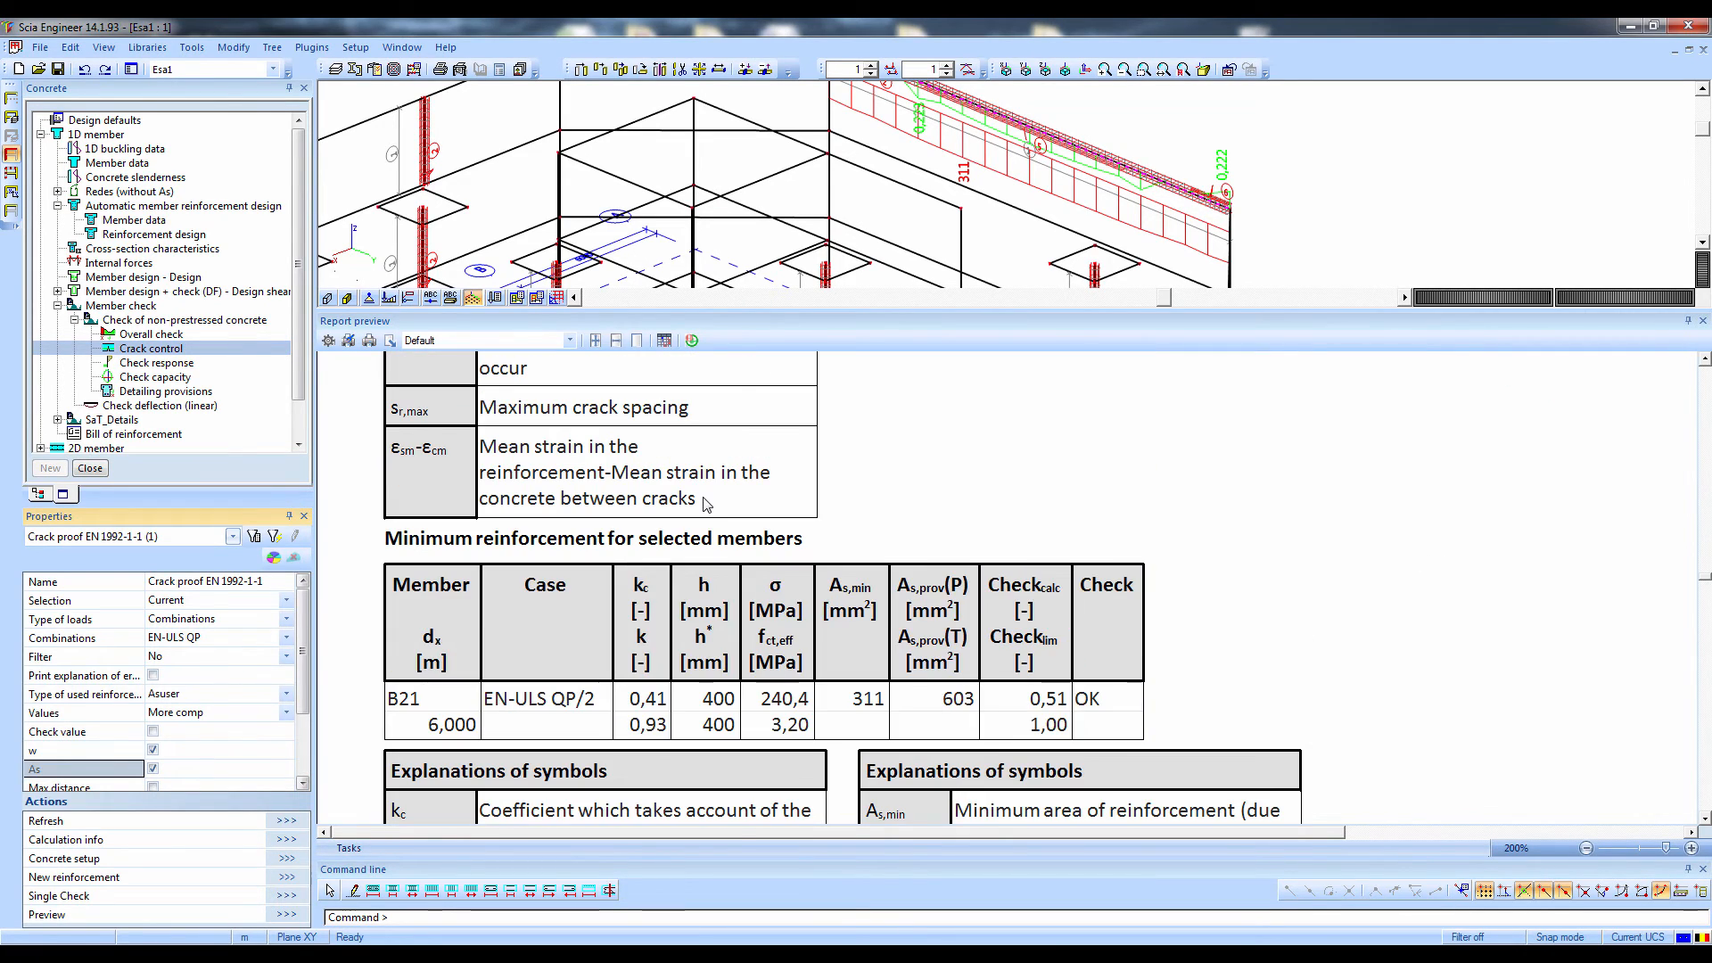
left_click(832, 705)
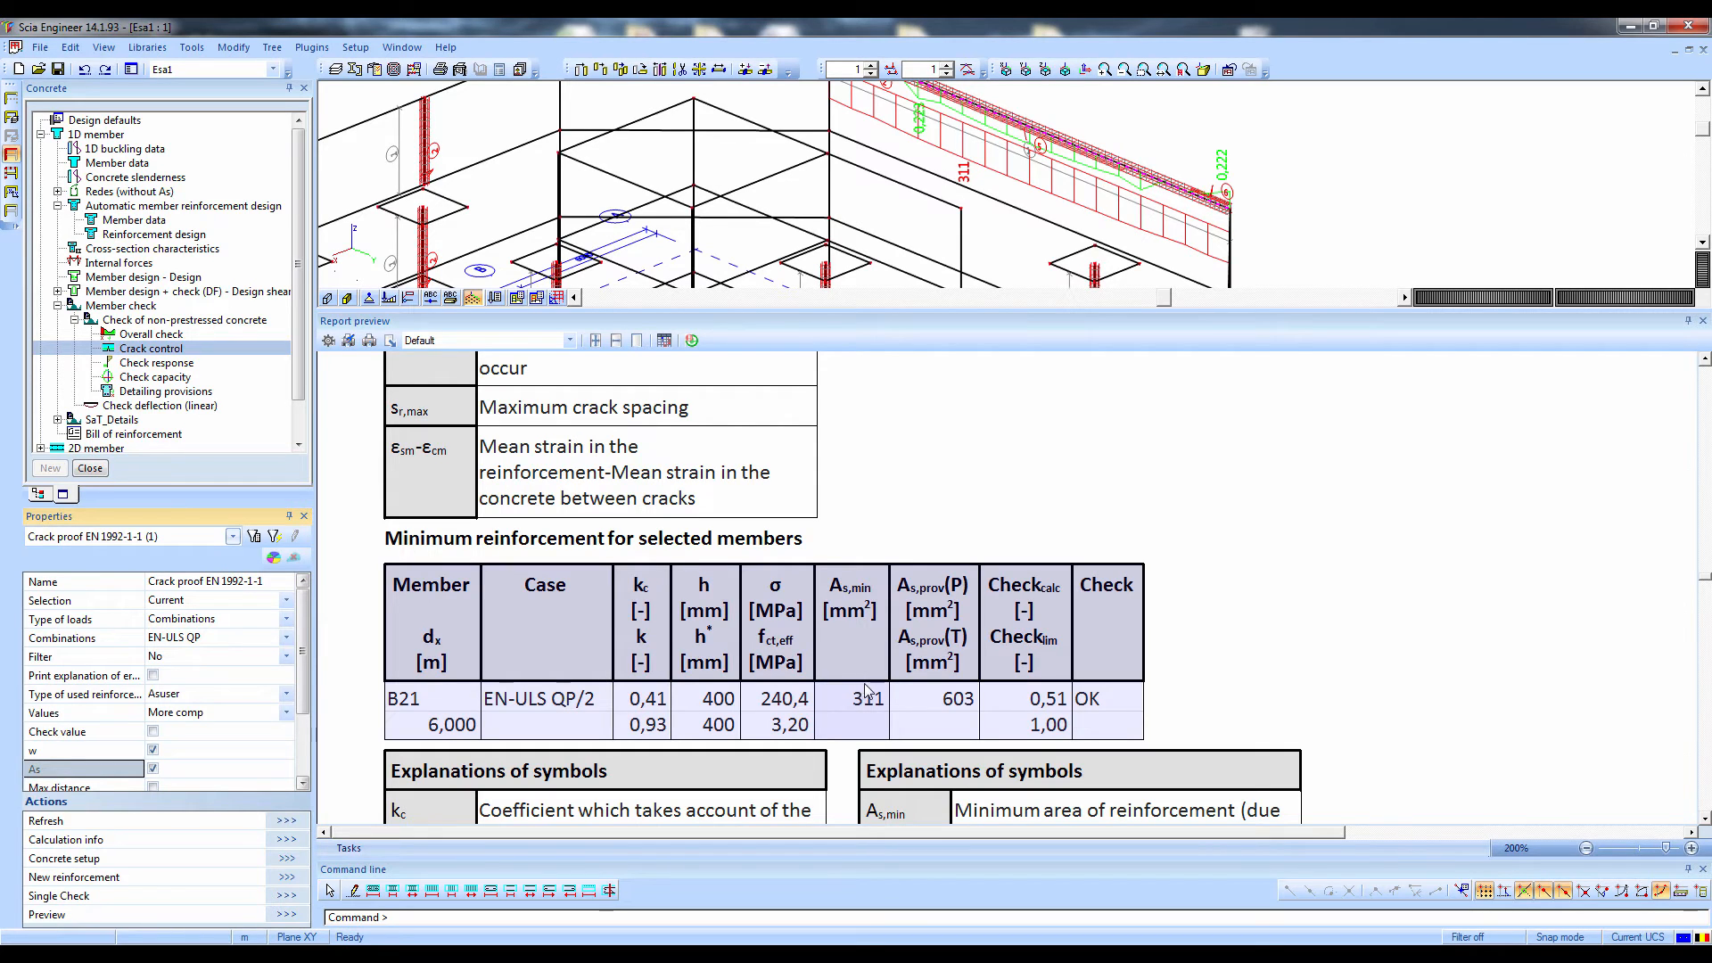
left_click(959, 698)
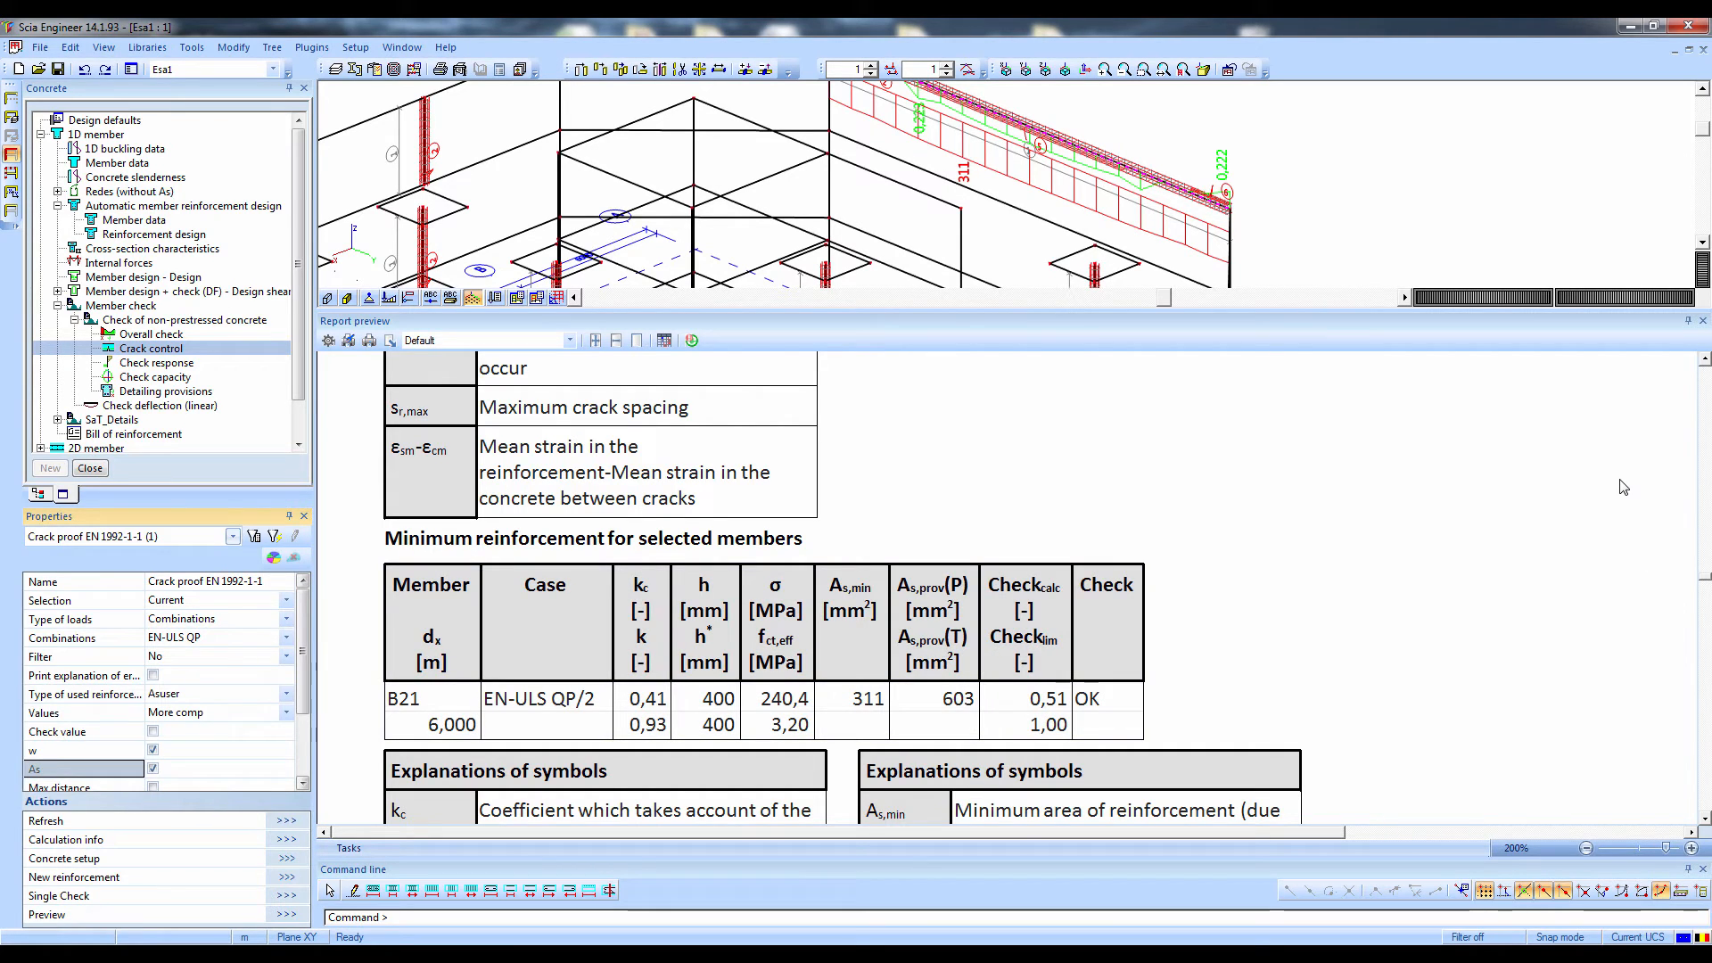
Start a single crack control check on beam B21 and calculate the selected cross-section
left_click(119, 899)
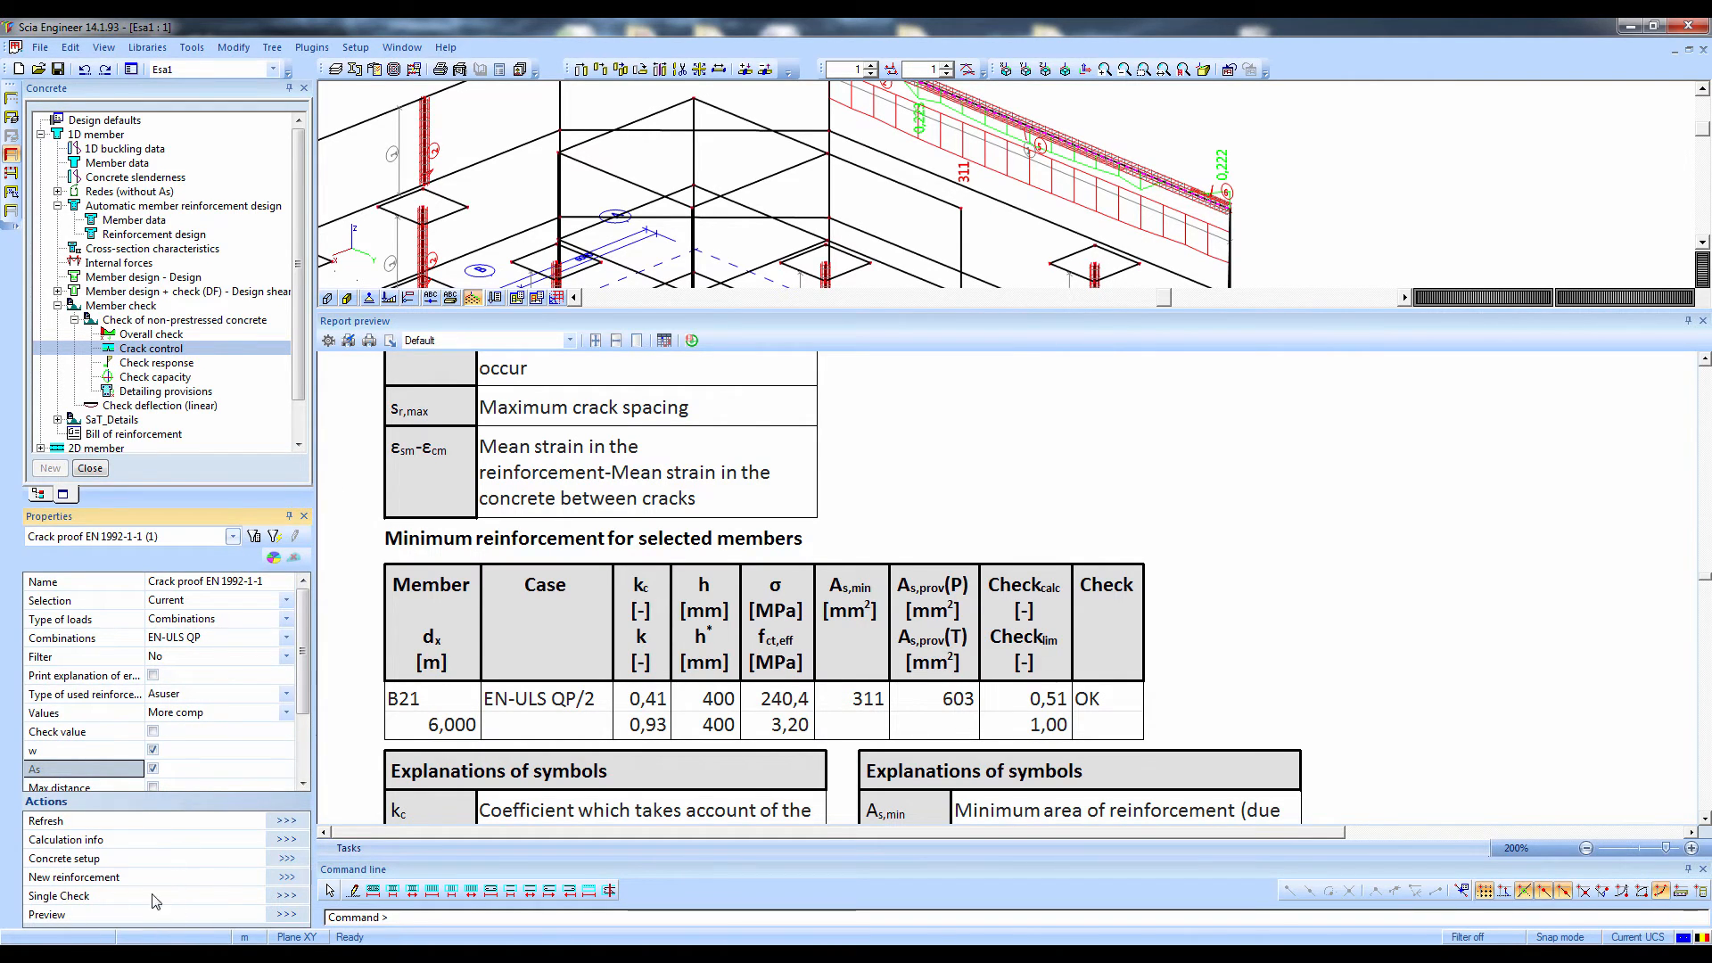
left_click(287, 897)
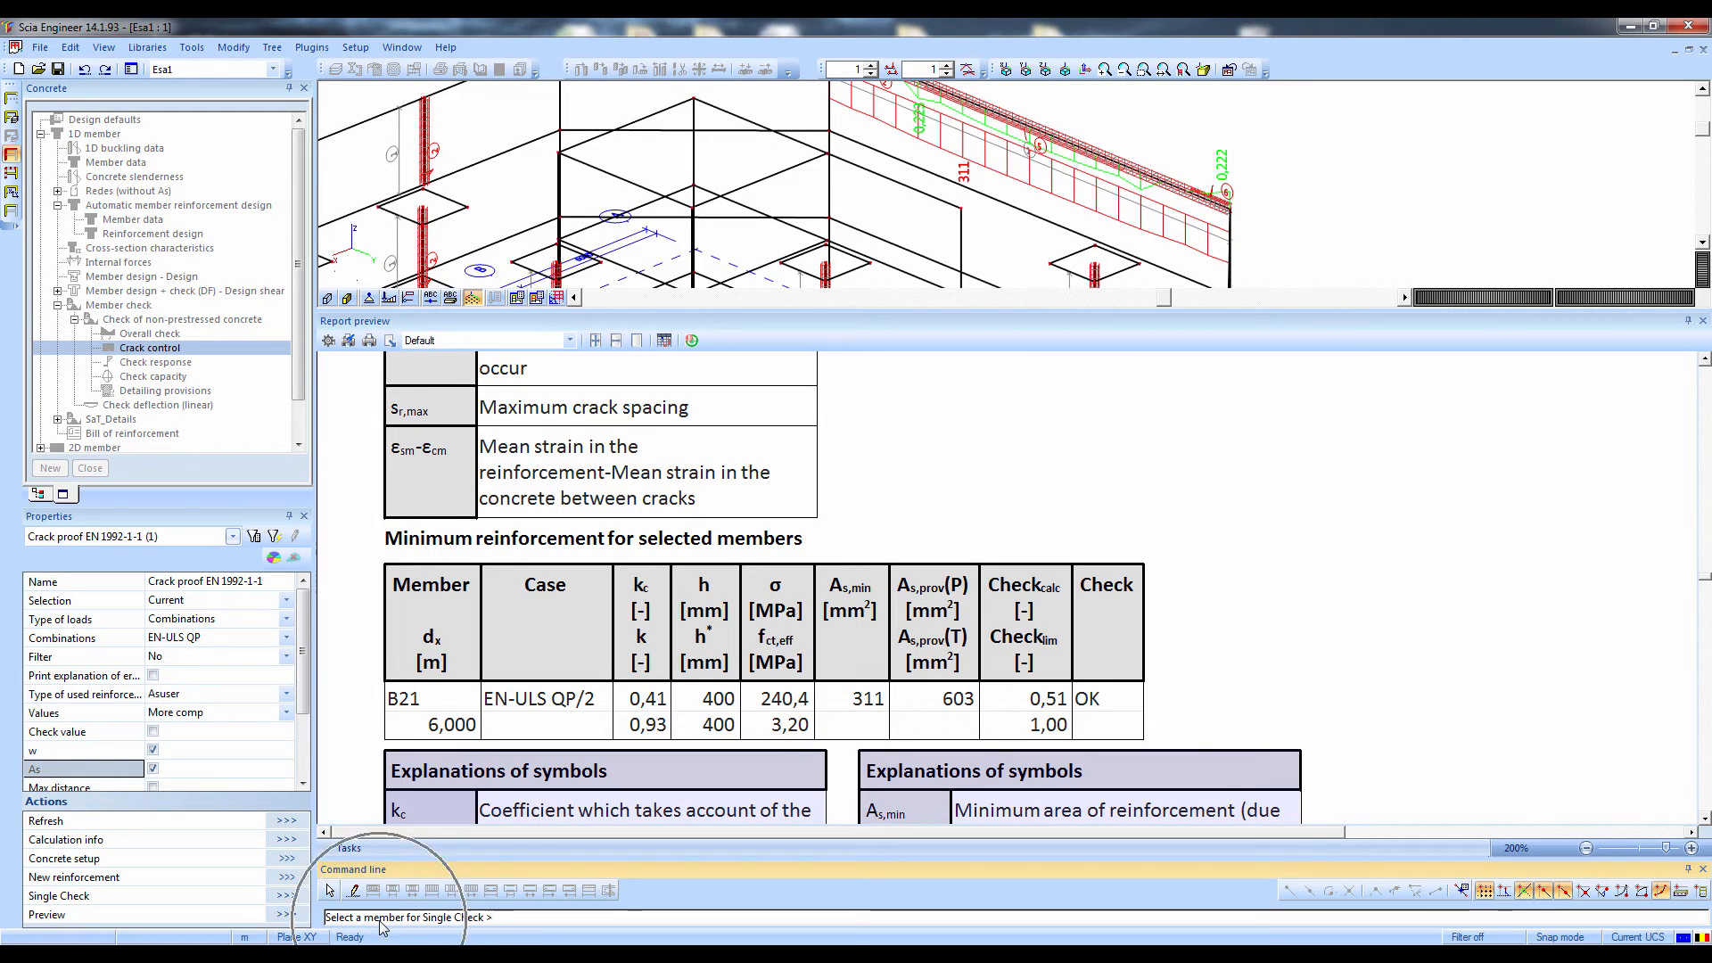
left_click(1032, 151)
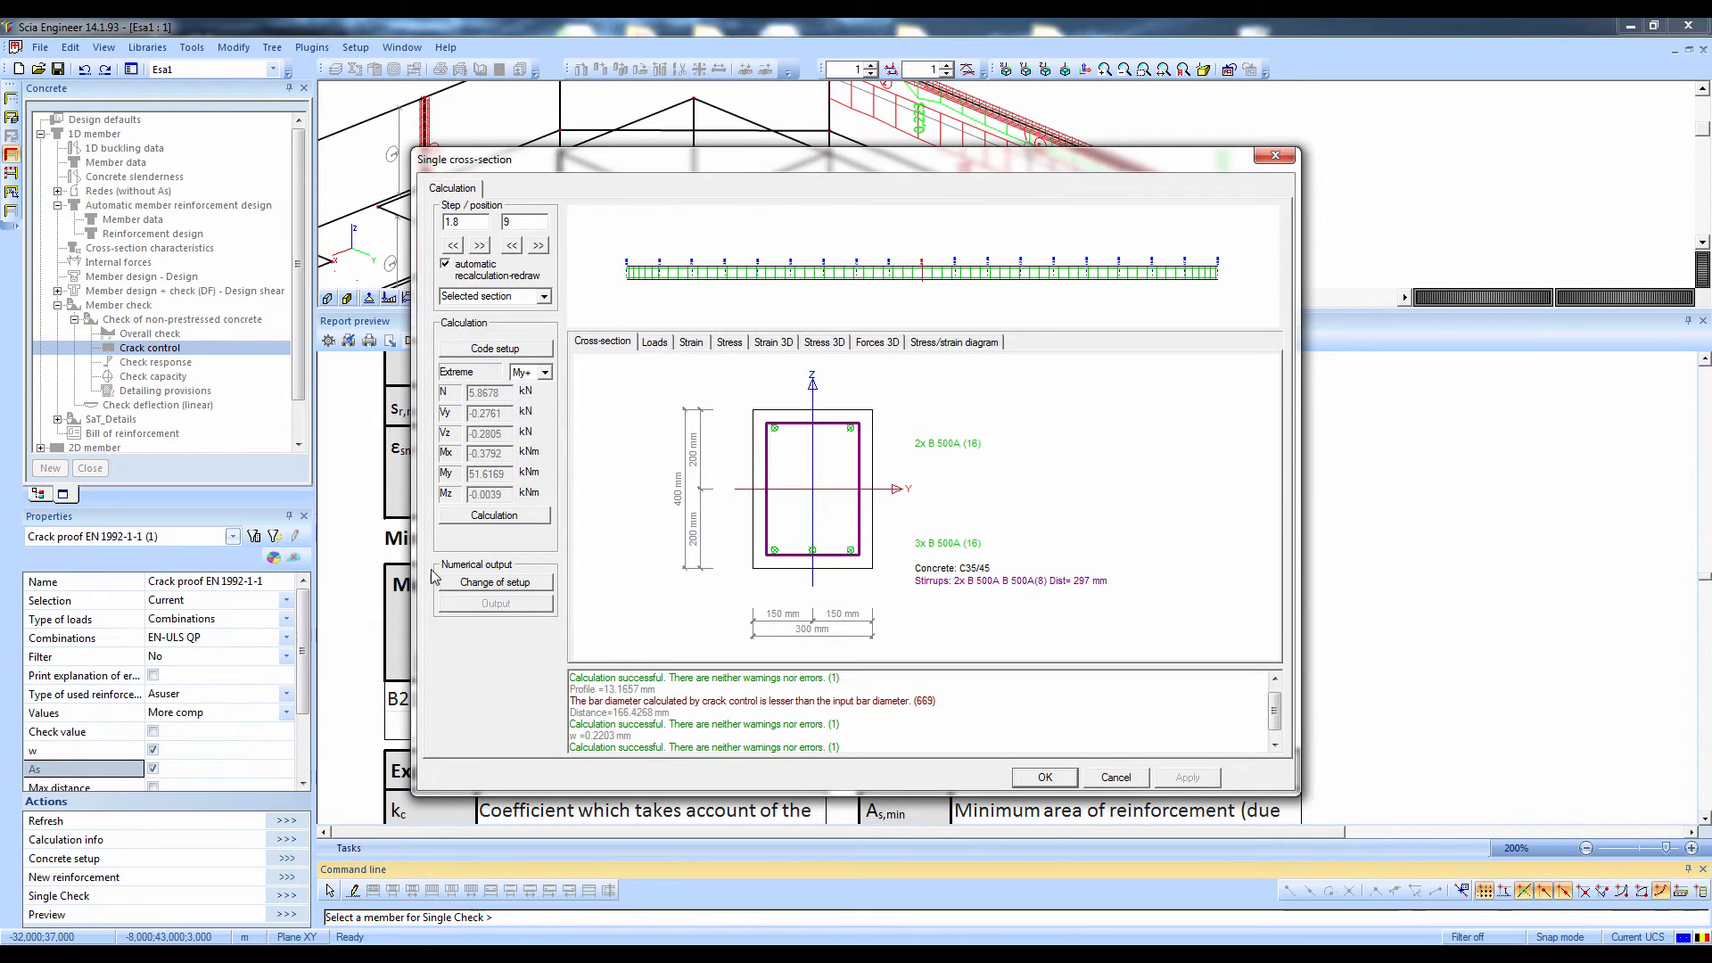
left_click(494, 515)
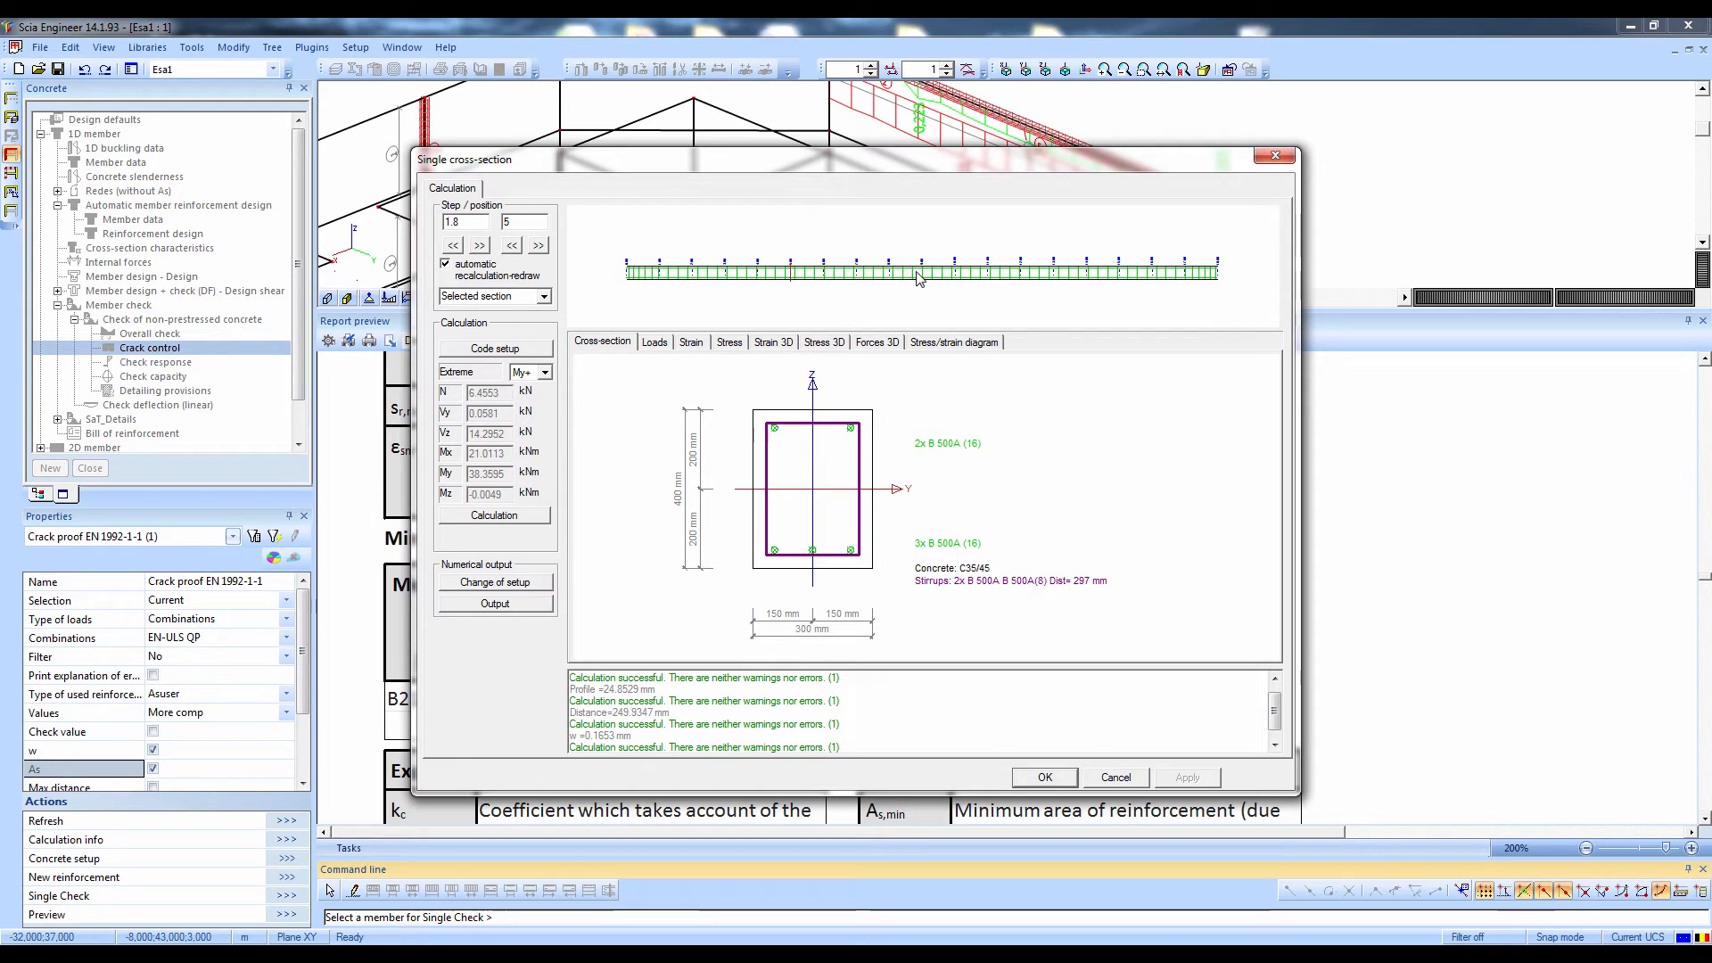
Examine the beam section's loads, strain and stress diagrams, followed by its 3D strain, stress and force views
left_click(655, 344)
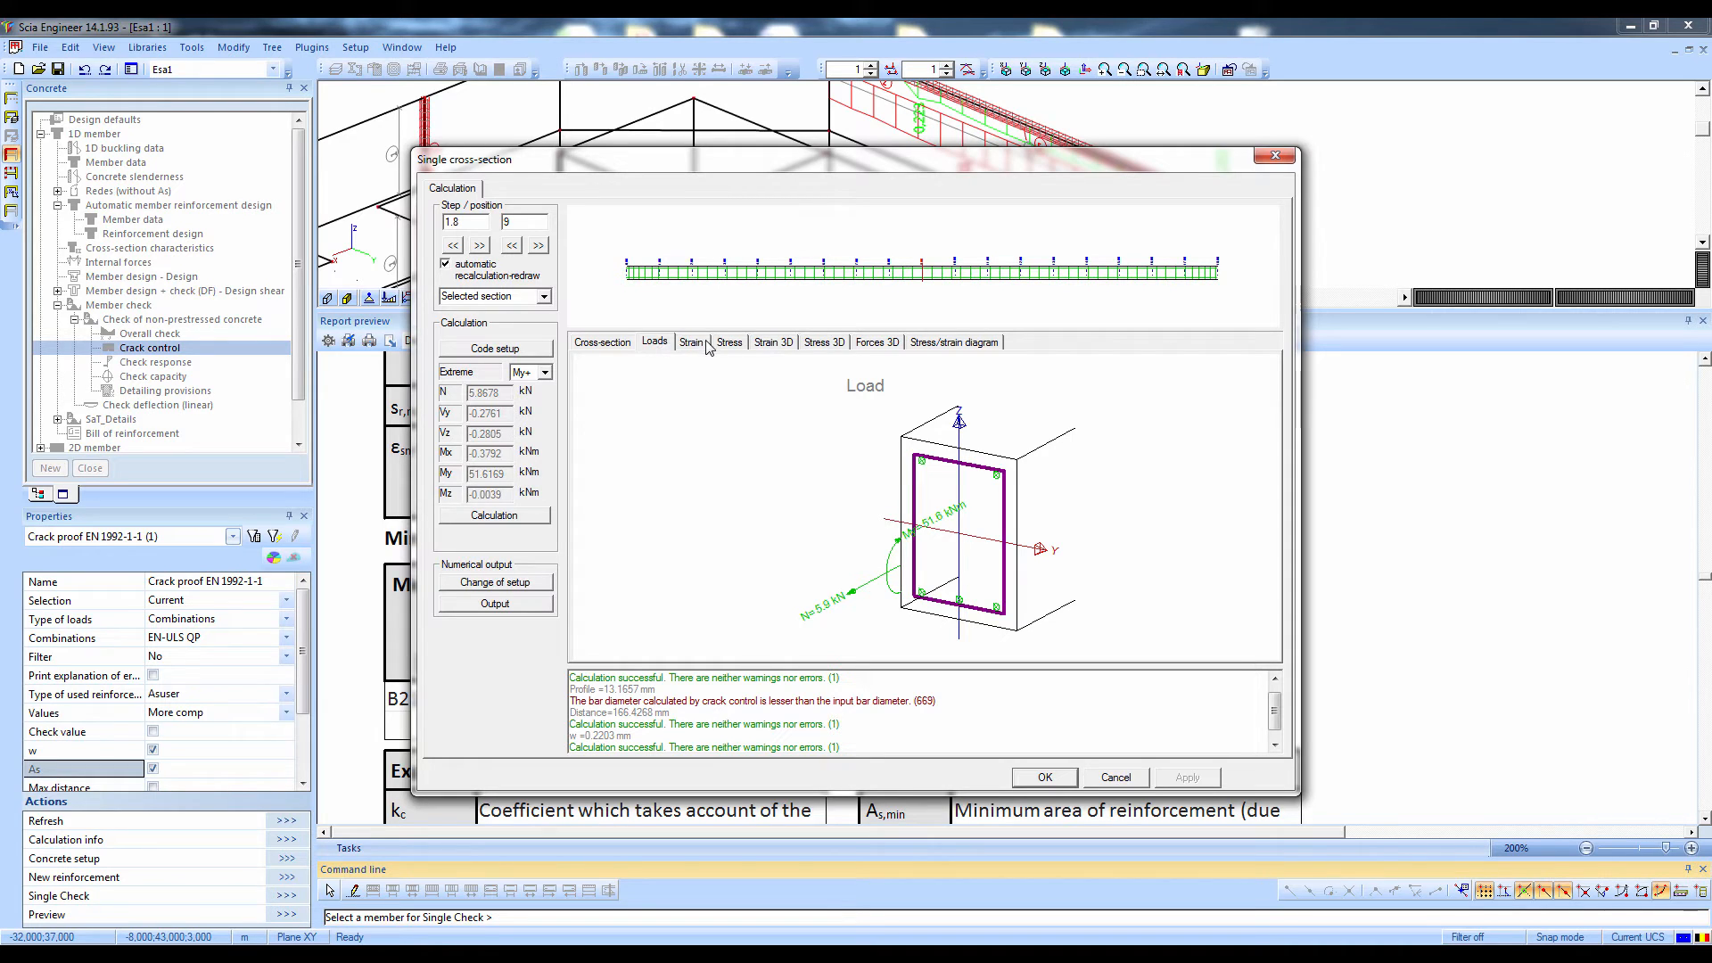
left_click(695, 344)
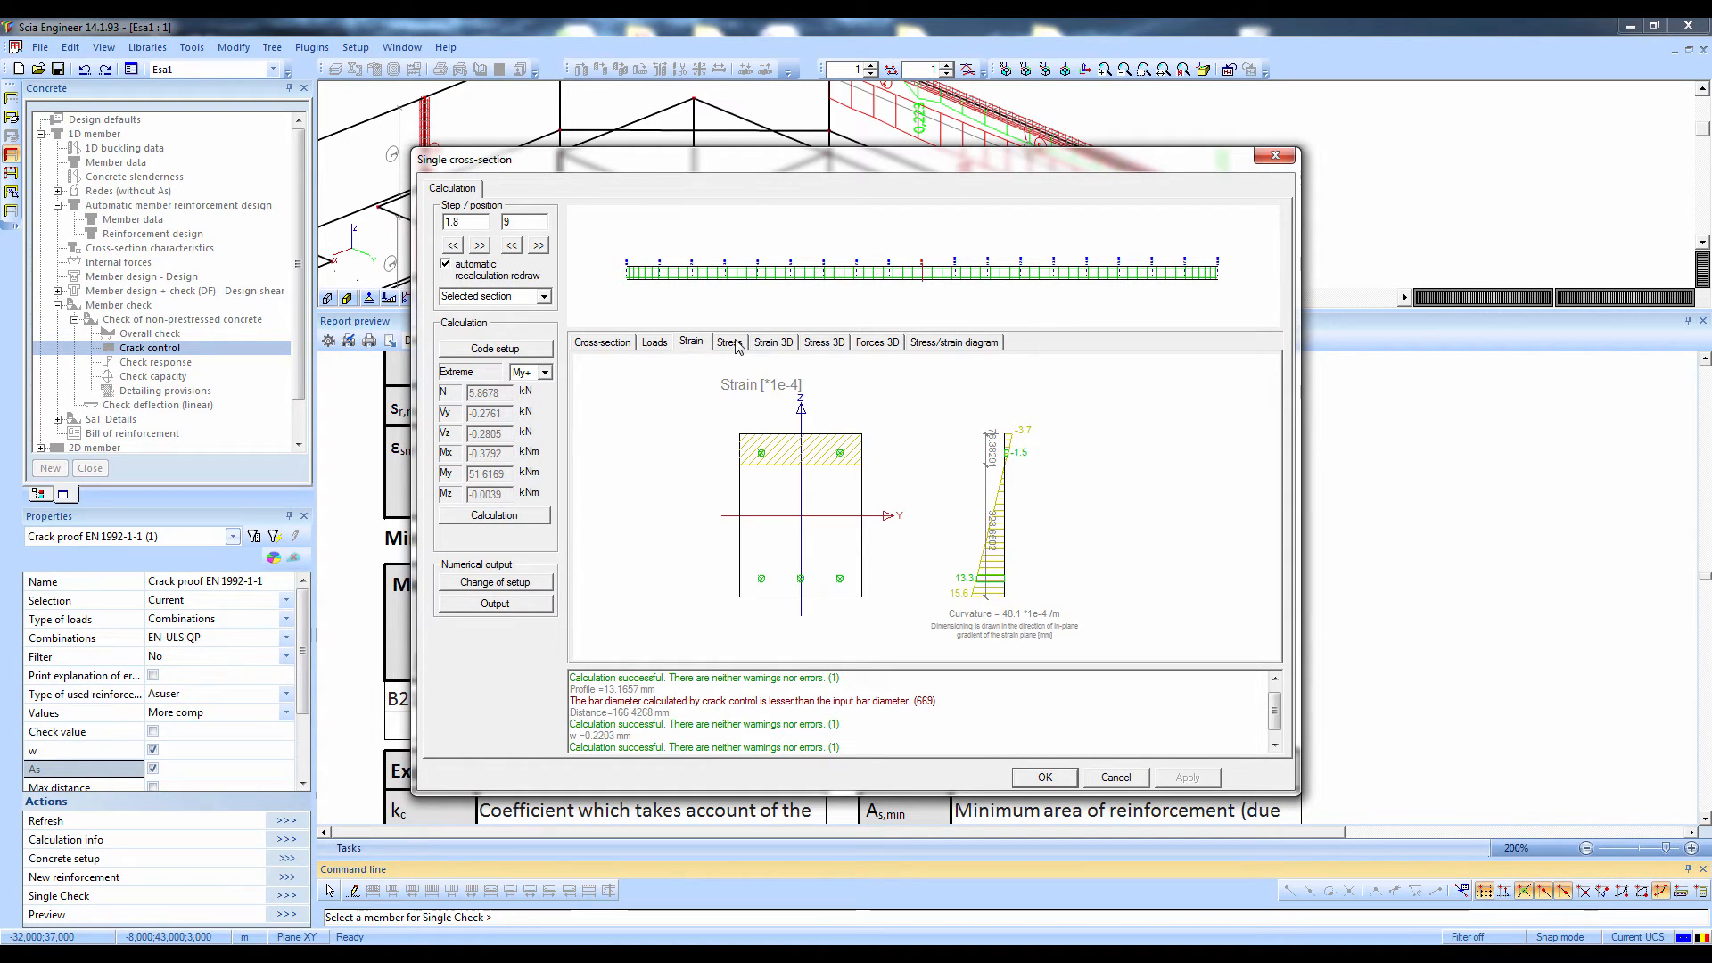
left_click(730, 343)
left_click(780, 345)
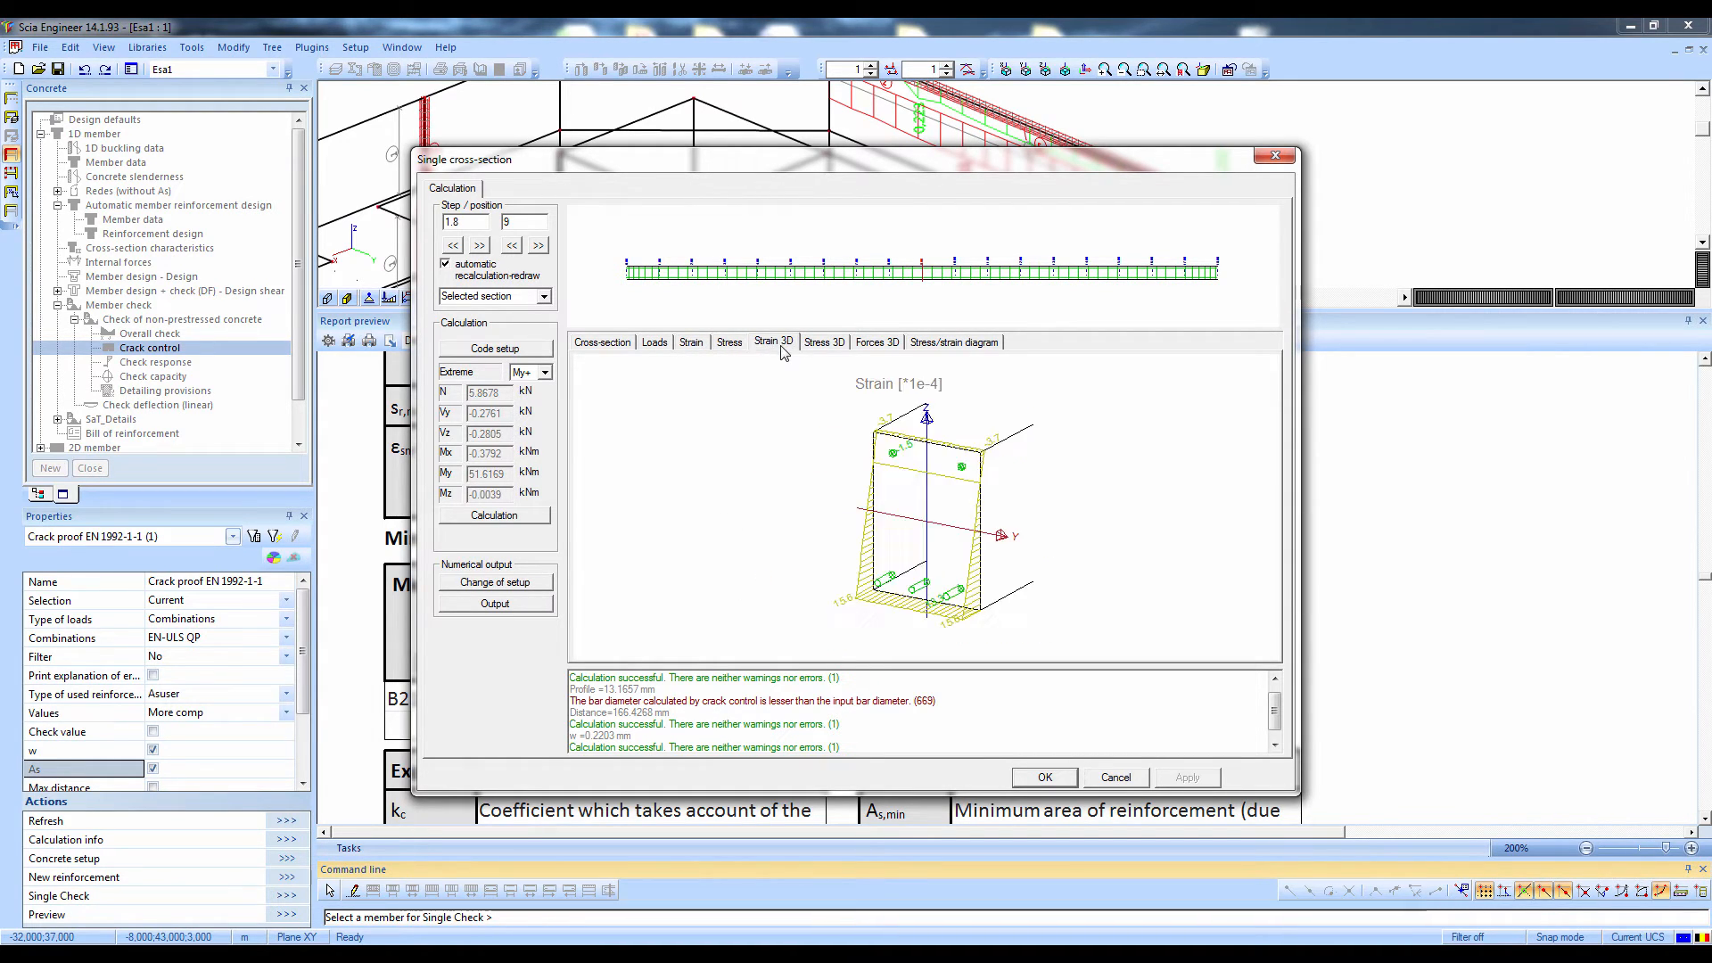
left_click(830, 347)
left_click(877, 344)
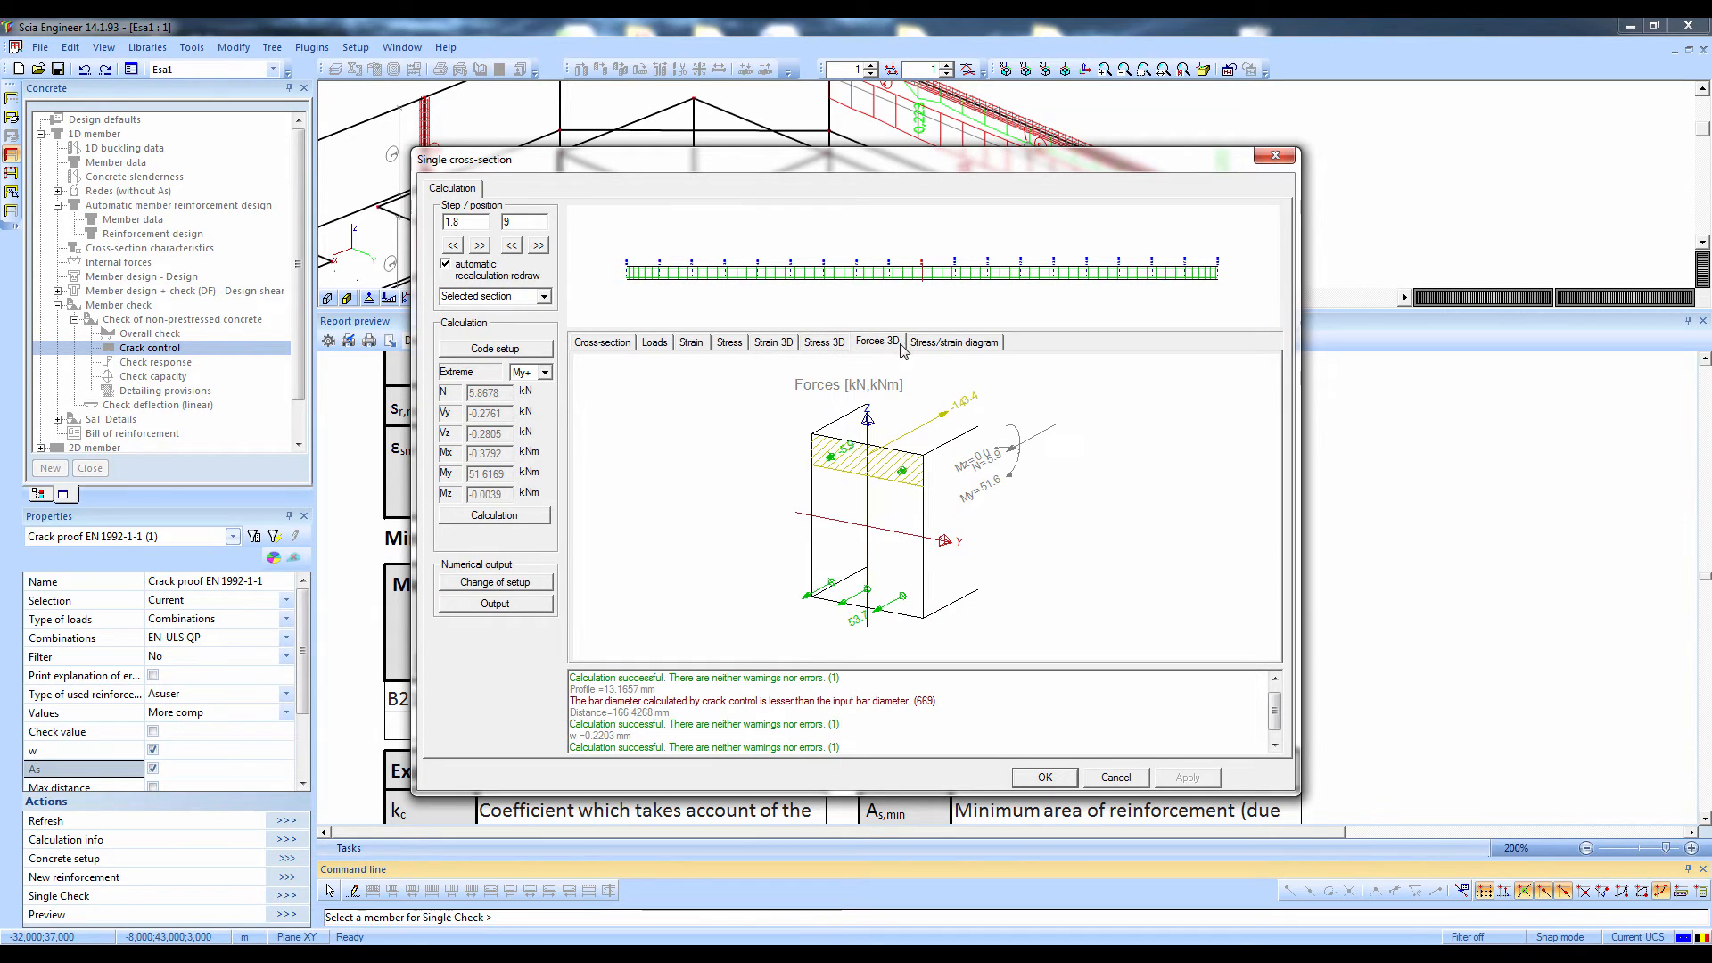
Inspect the stress/strain diagrams of an upper corner concrete fibre and an upper reinforcement bar, and close the single check
left_click(970, 344)
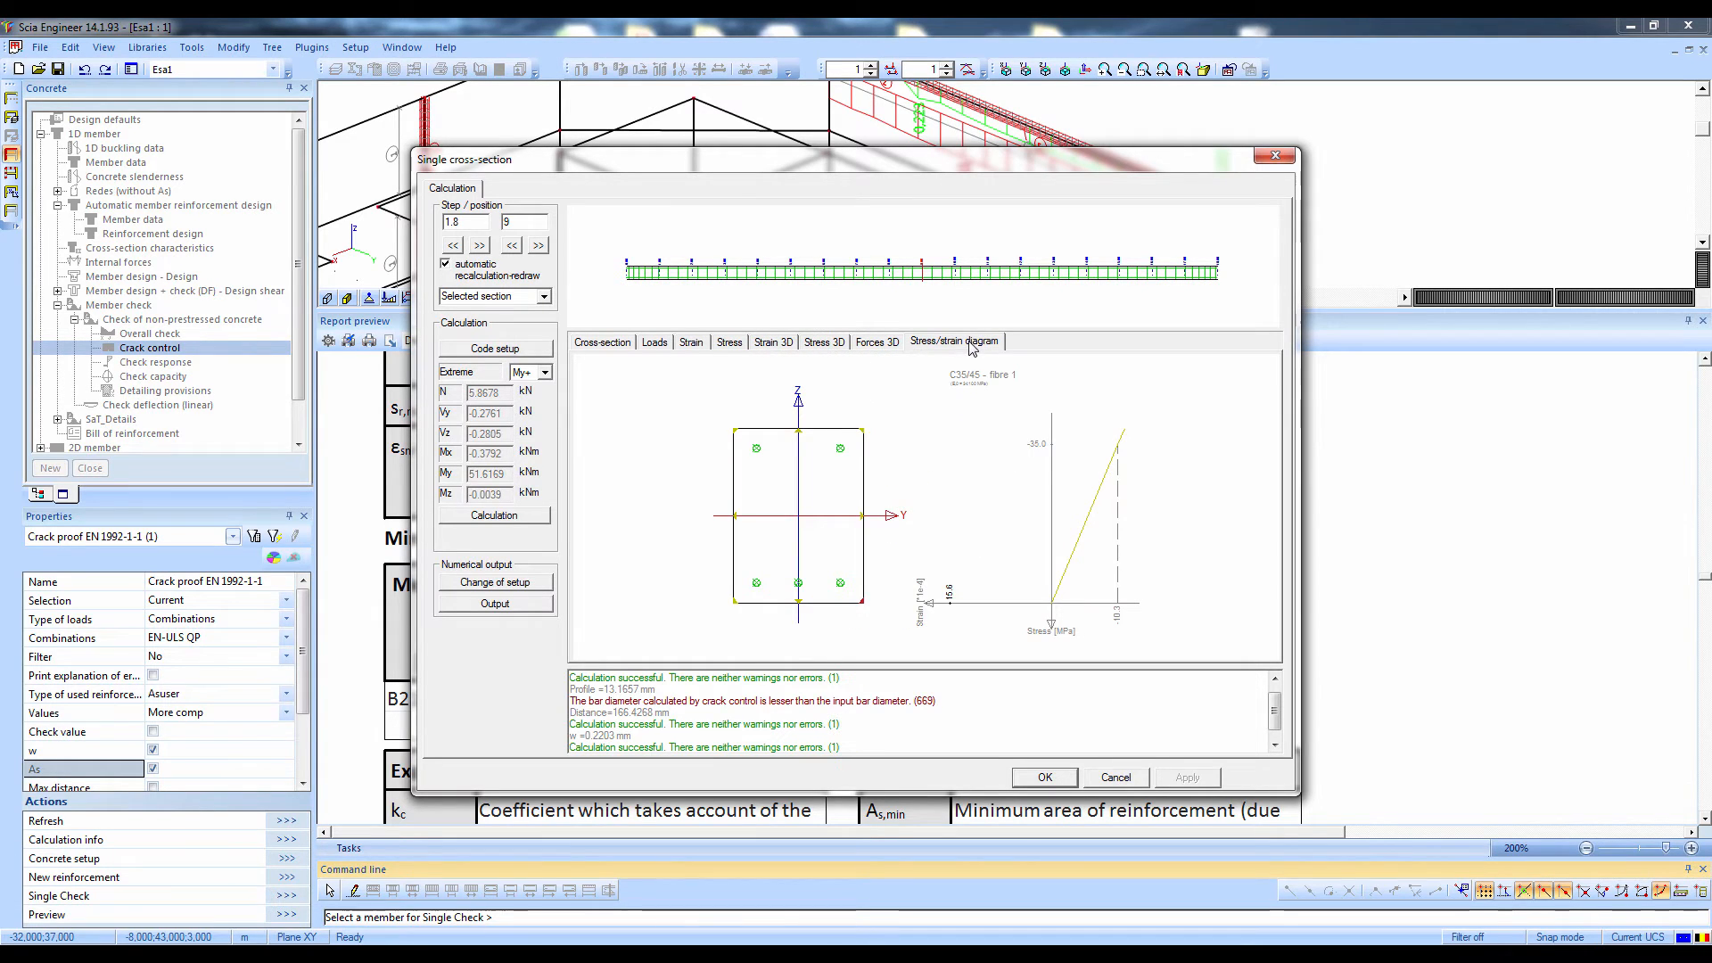
left_click(864, 431)
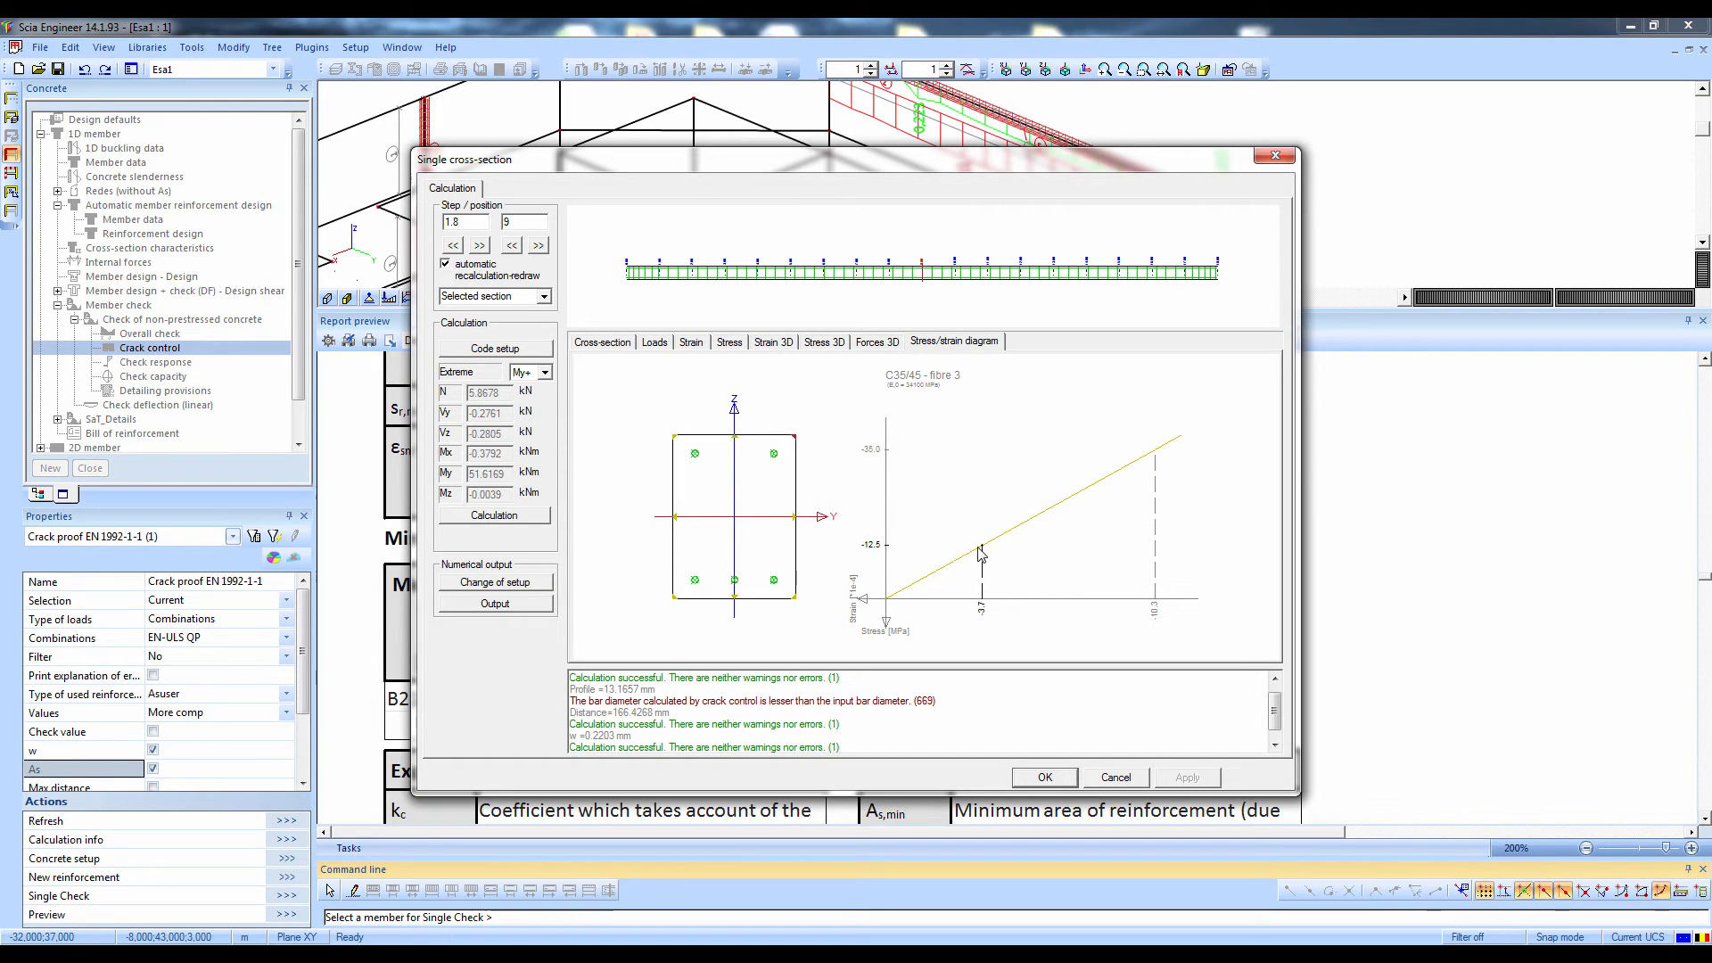
left_click(697, 456)
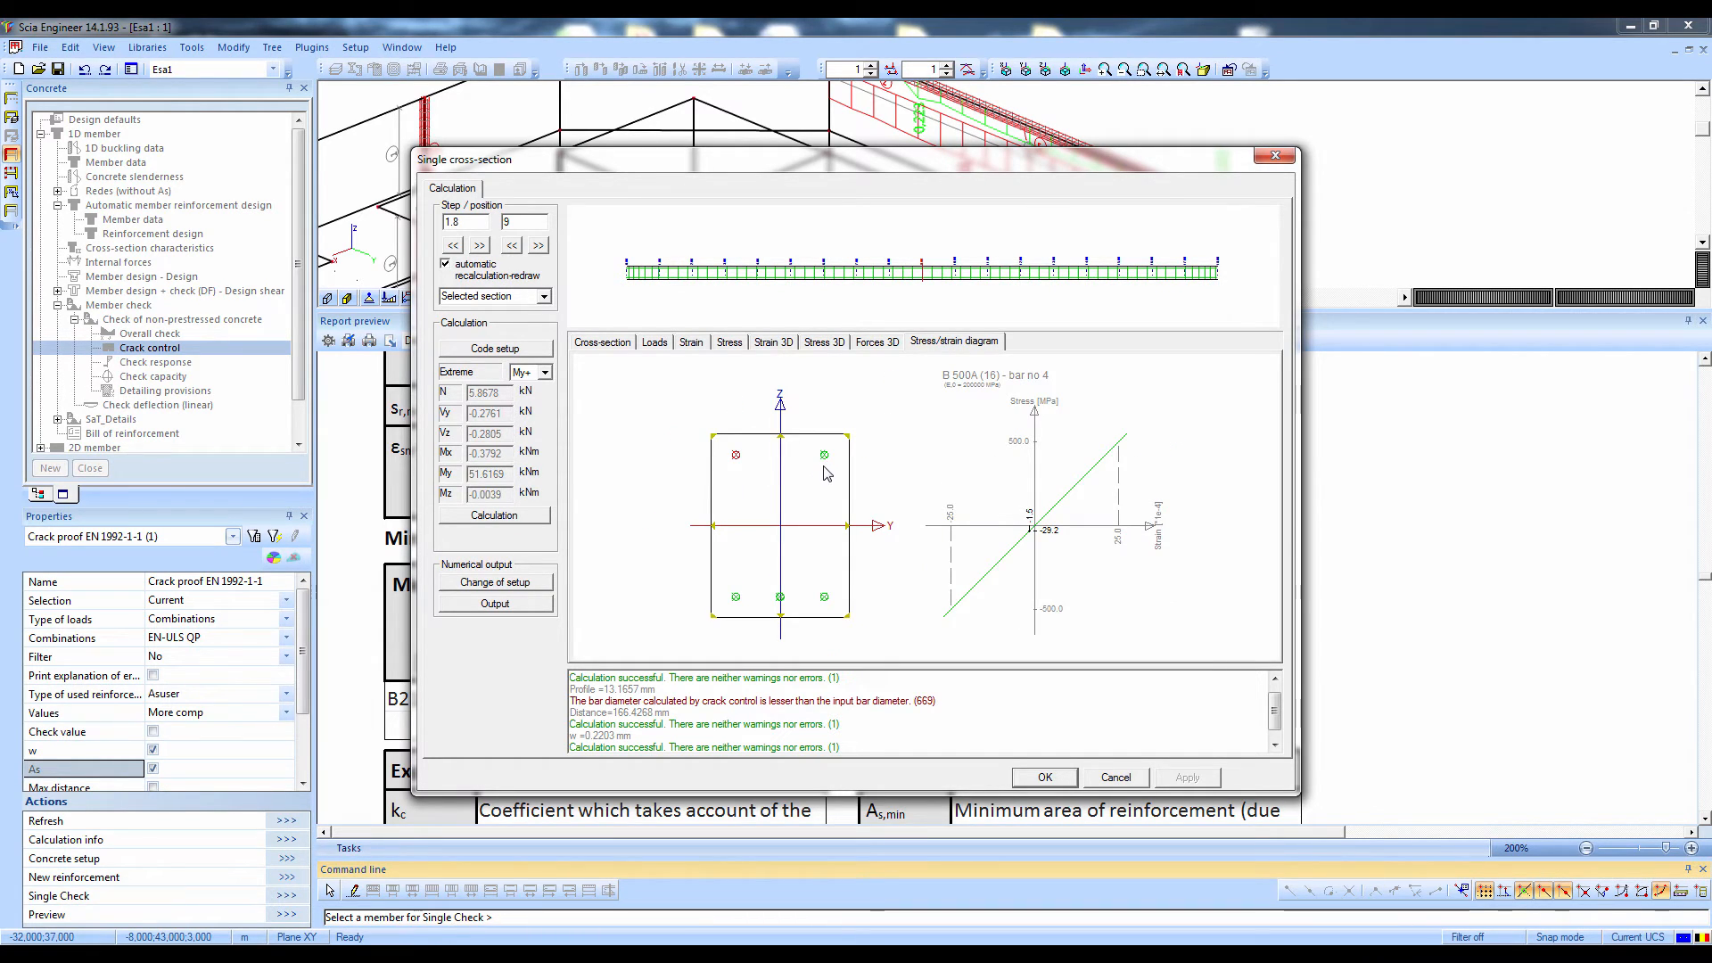
left_click(1042, 775)
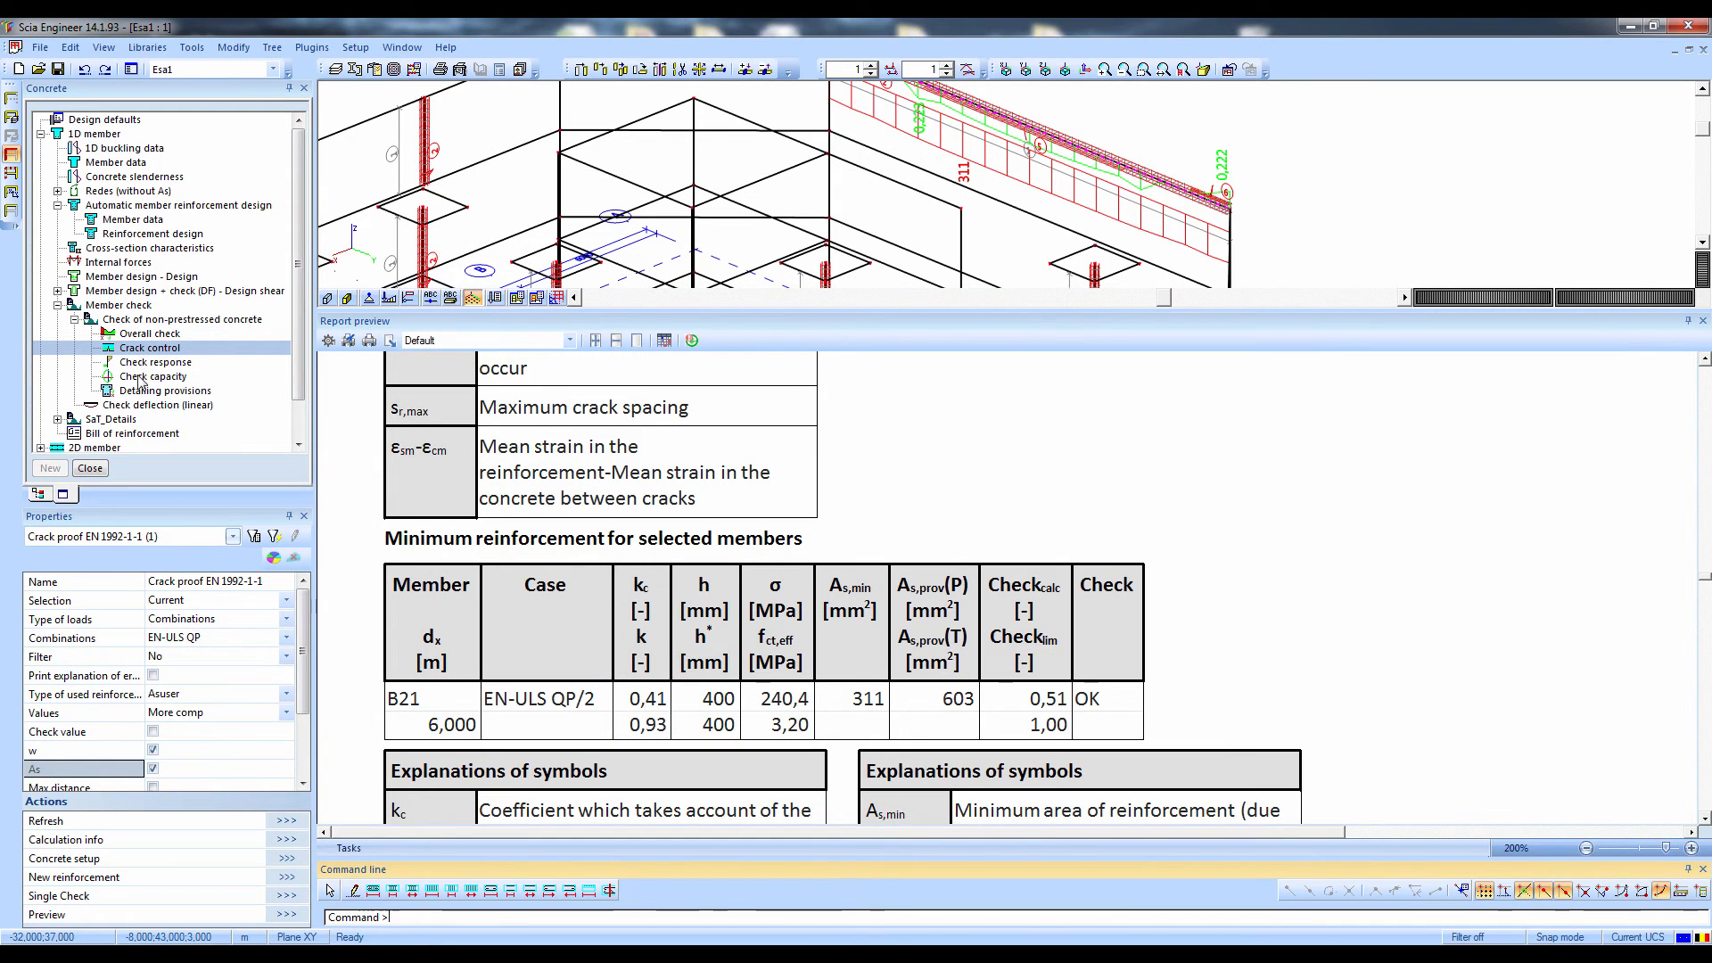
Run the capacity check on all members with load type Combinations and the EN-ULS combination
left_click(143, 376)
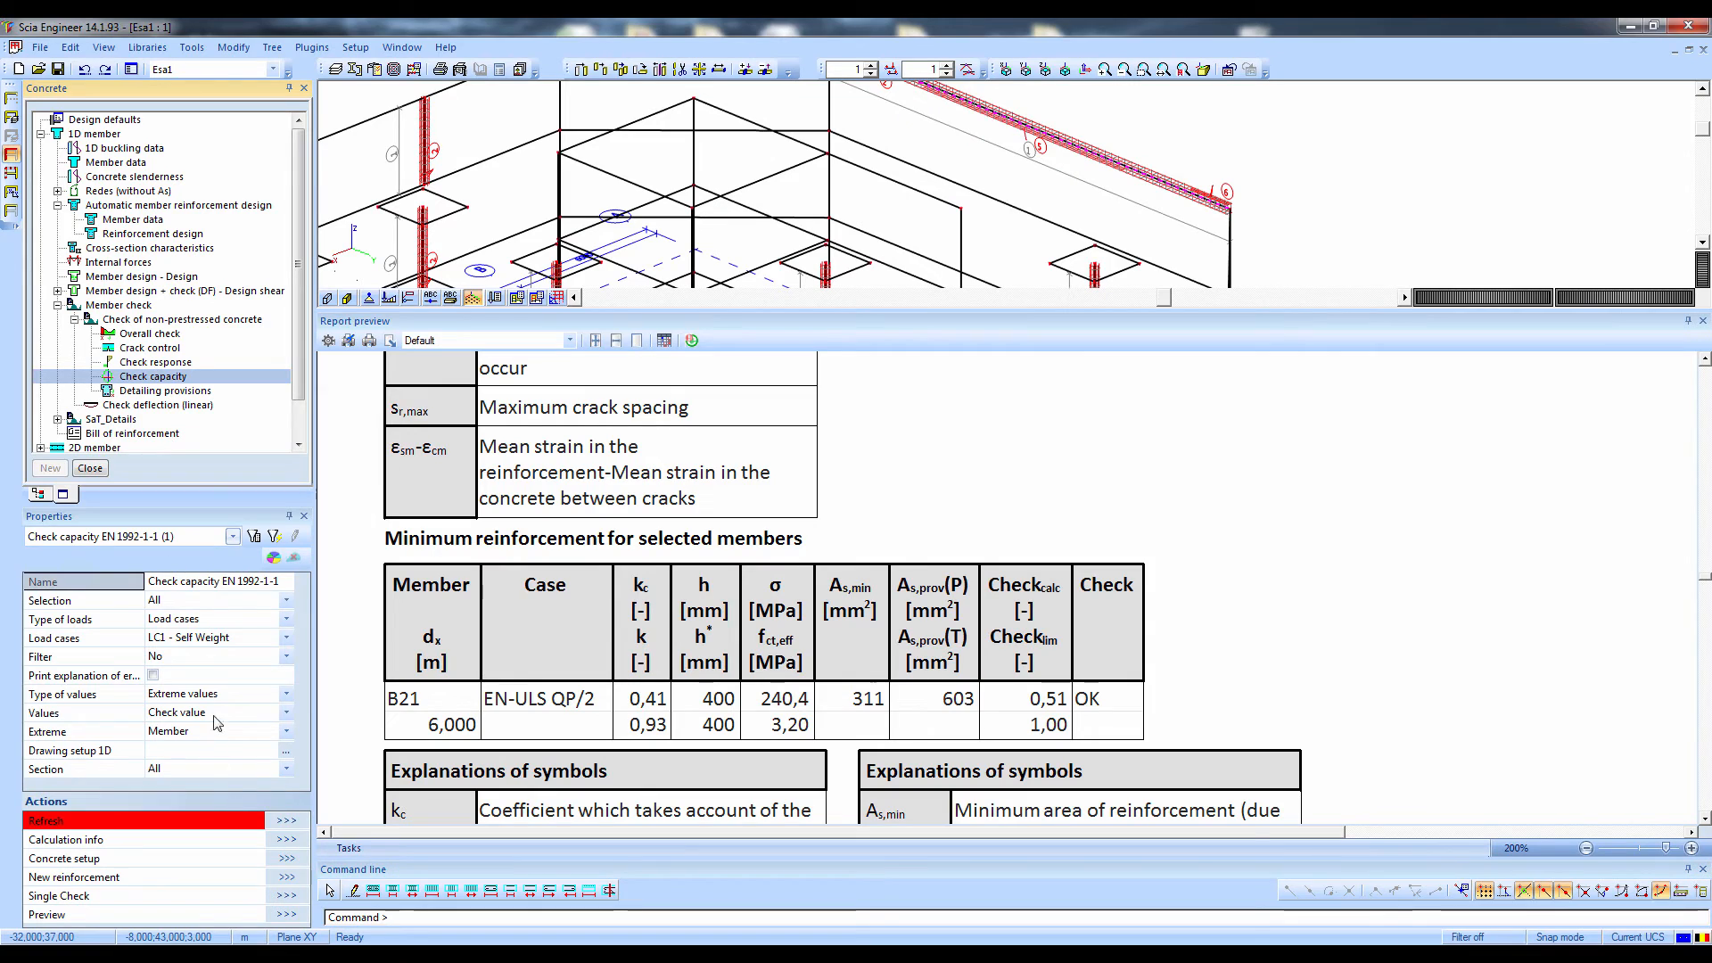
left_click(169, 619)
left_click(174, 648)
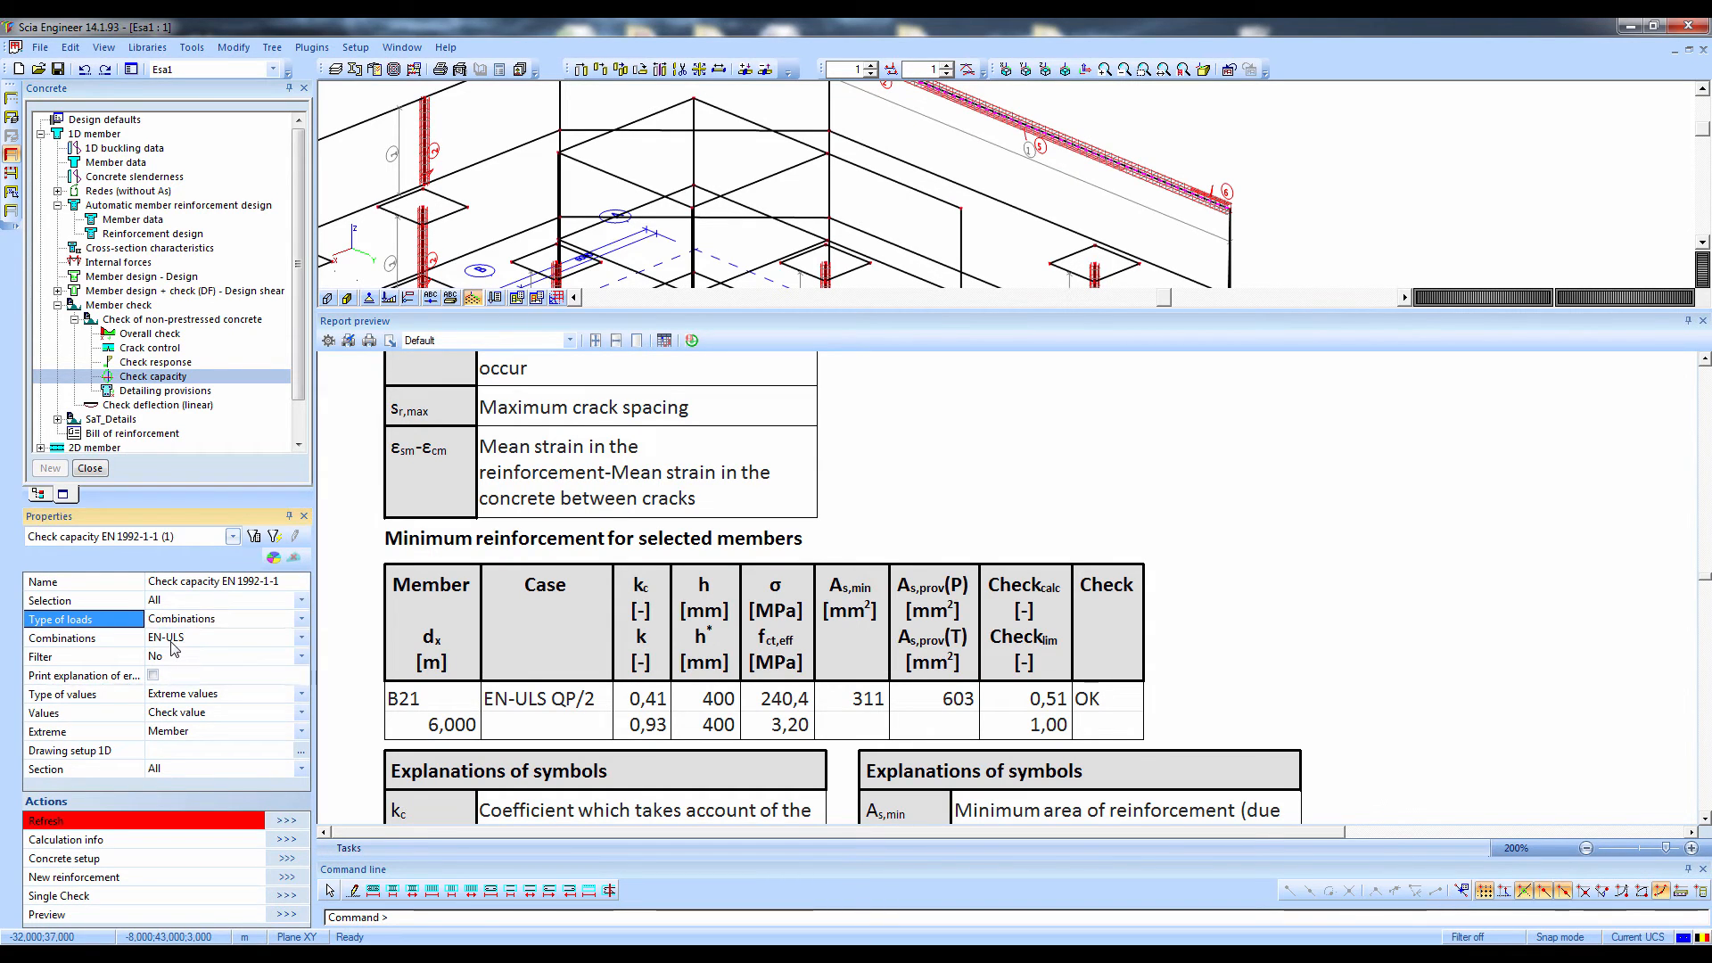
left_click(282, 822)
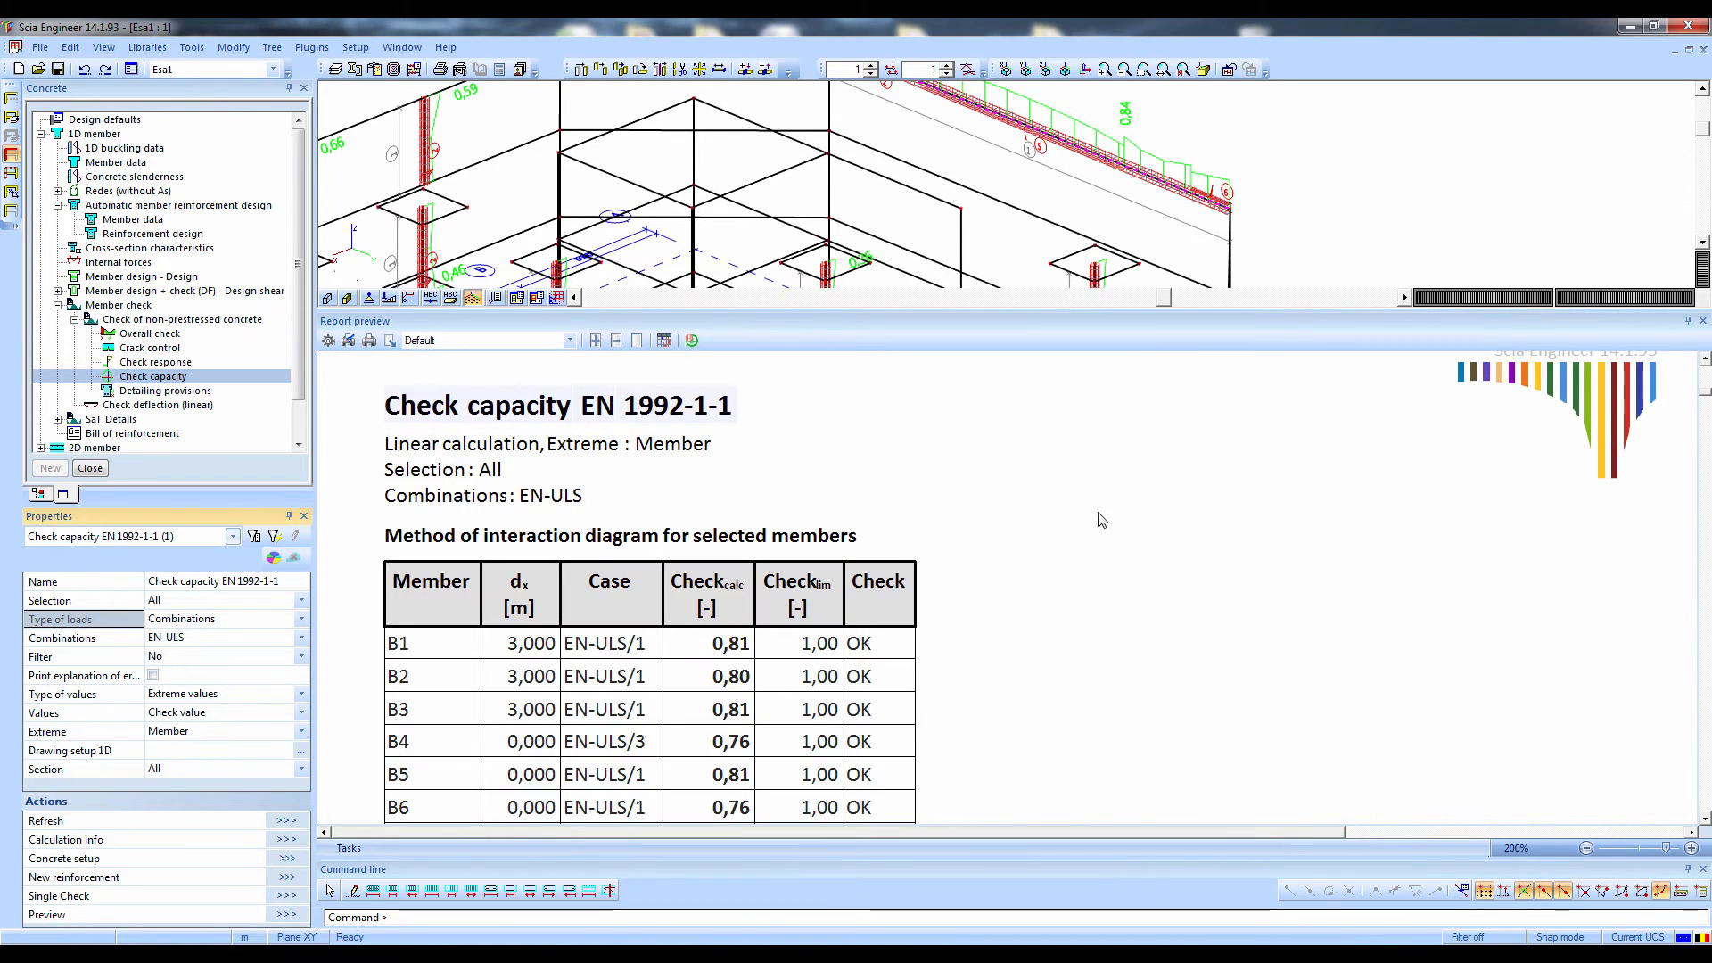
Review the capacity check table for all members, and close the report preview to see the whole structure
scroll(1021, 640, "down", 4)
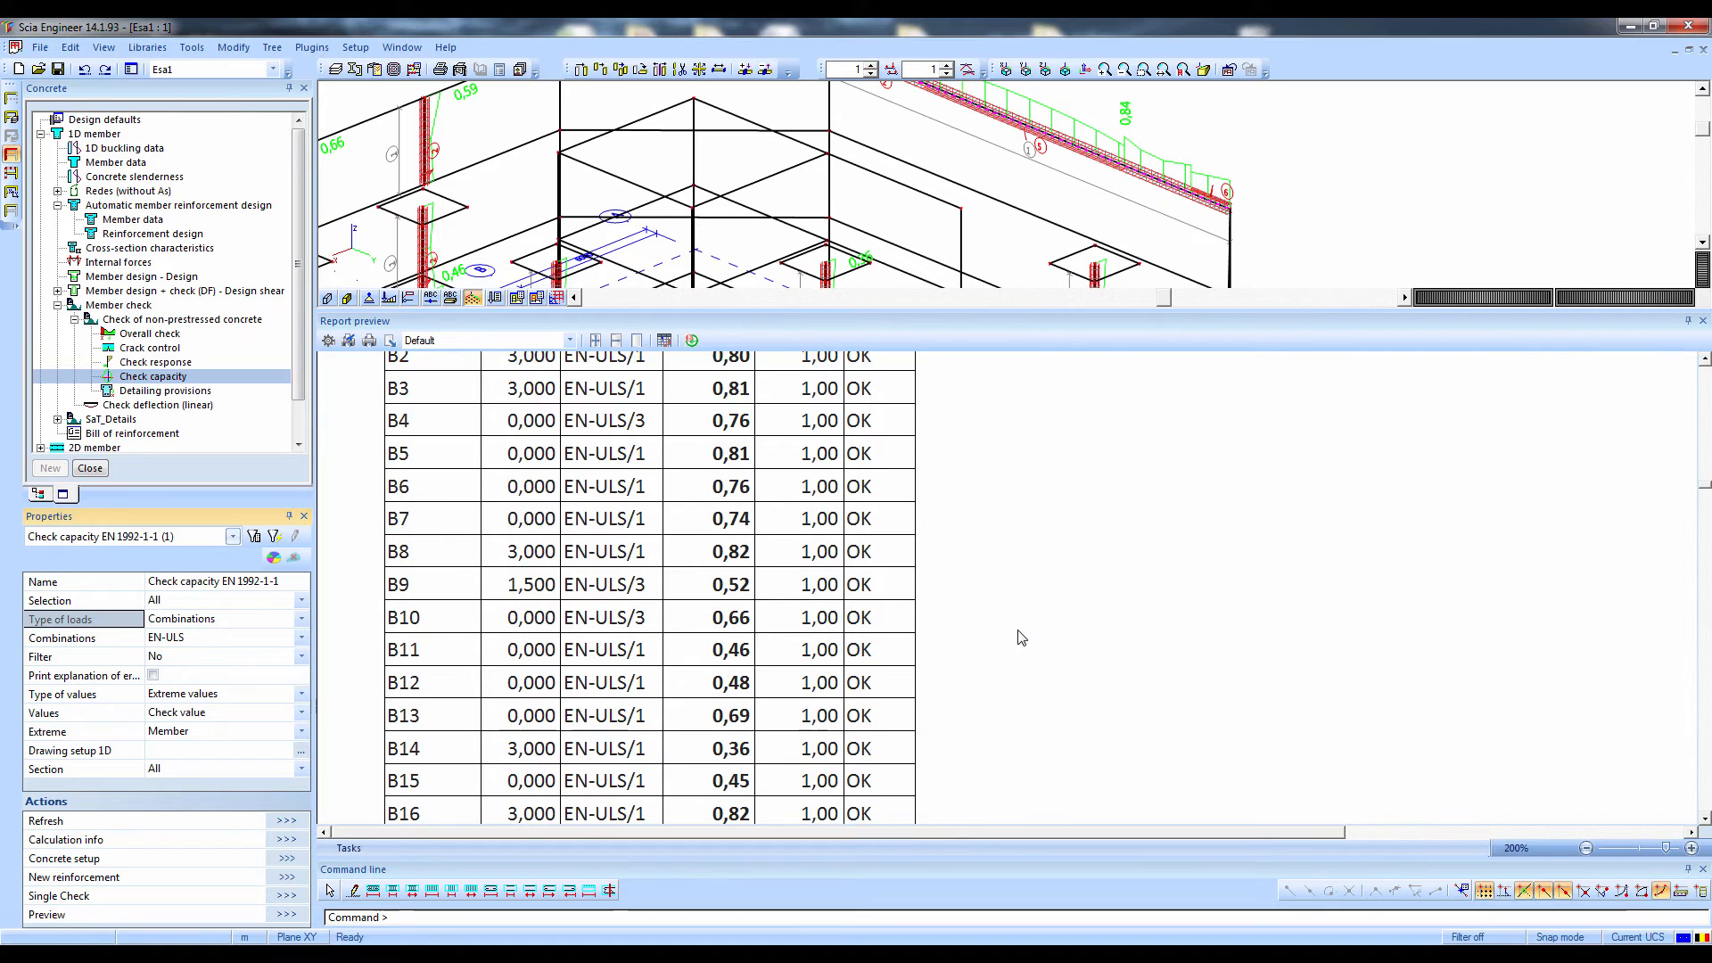
scroll(1021, 639, "down", 8)
scroll(1018, 638, "up", 12)
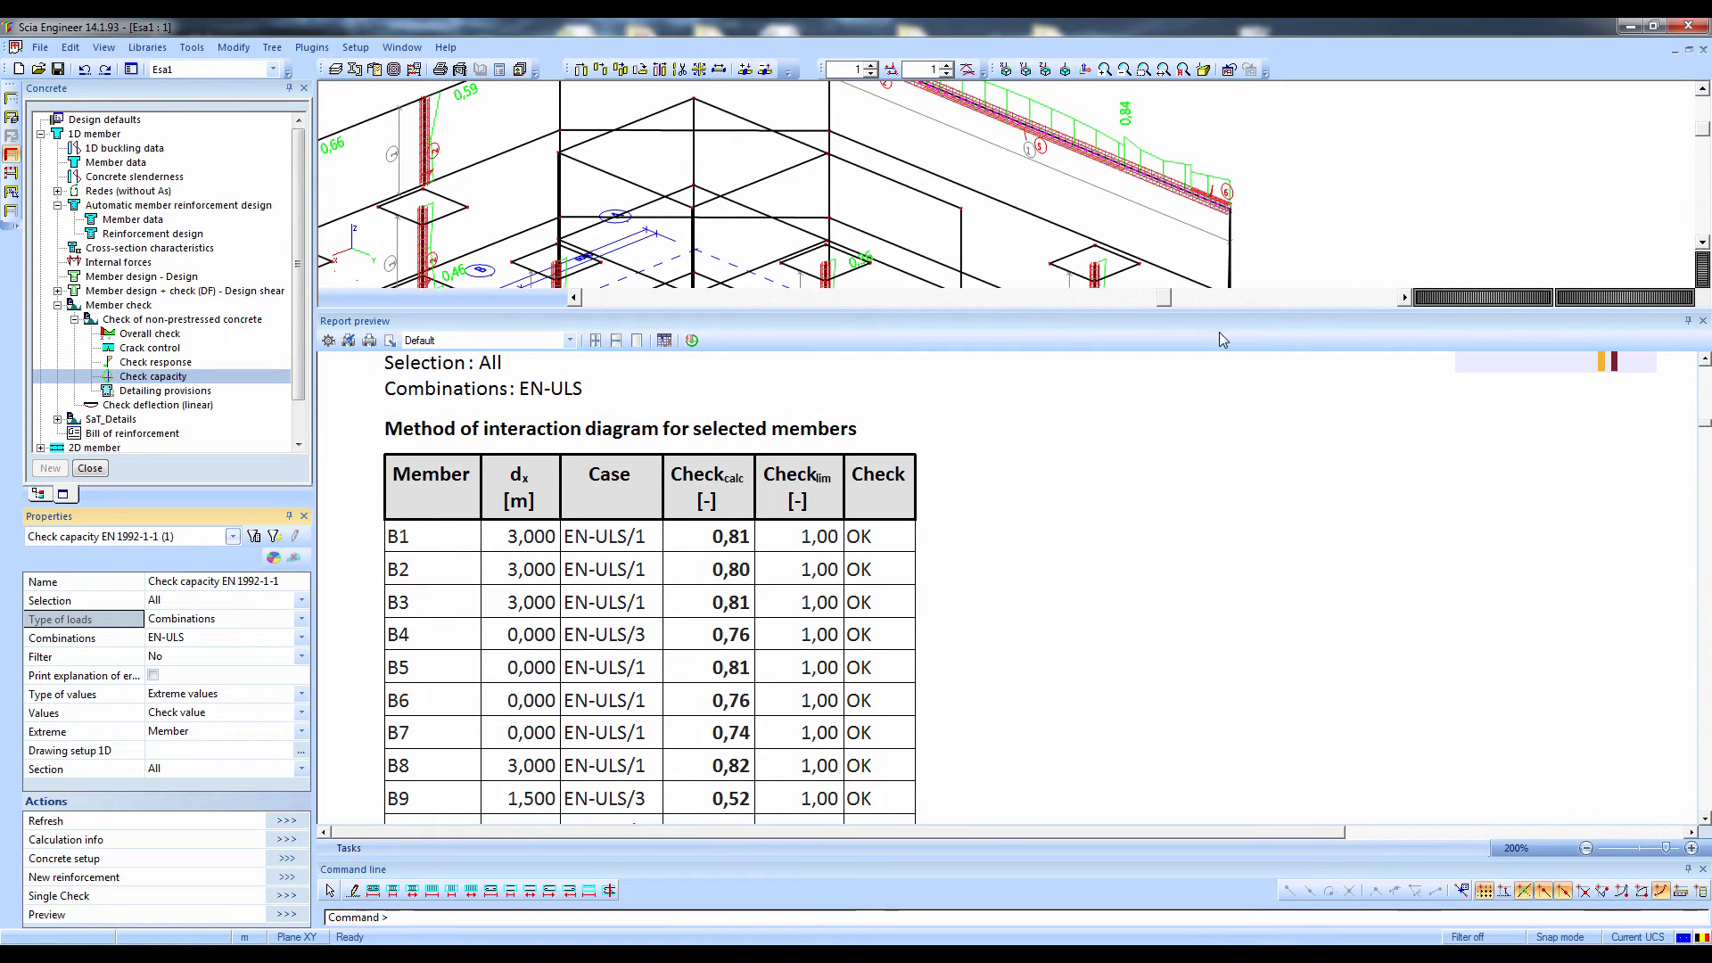
left_click(1703, 321)
middle_click_drag(878, 424, 1129, 274)
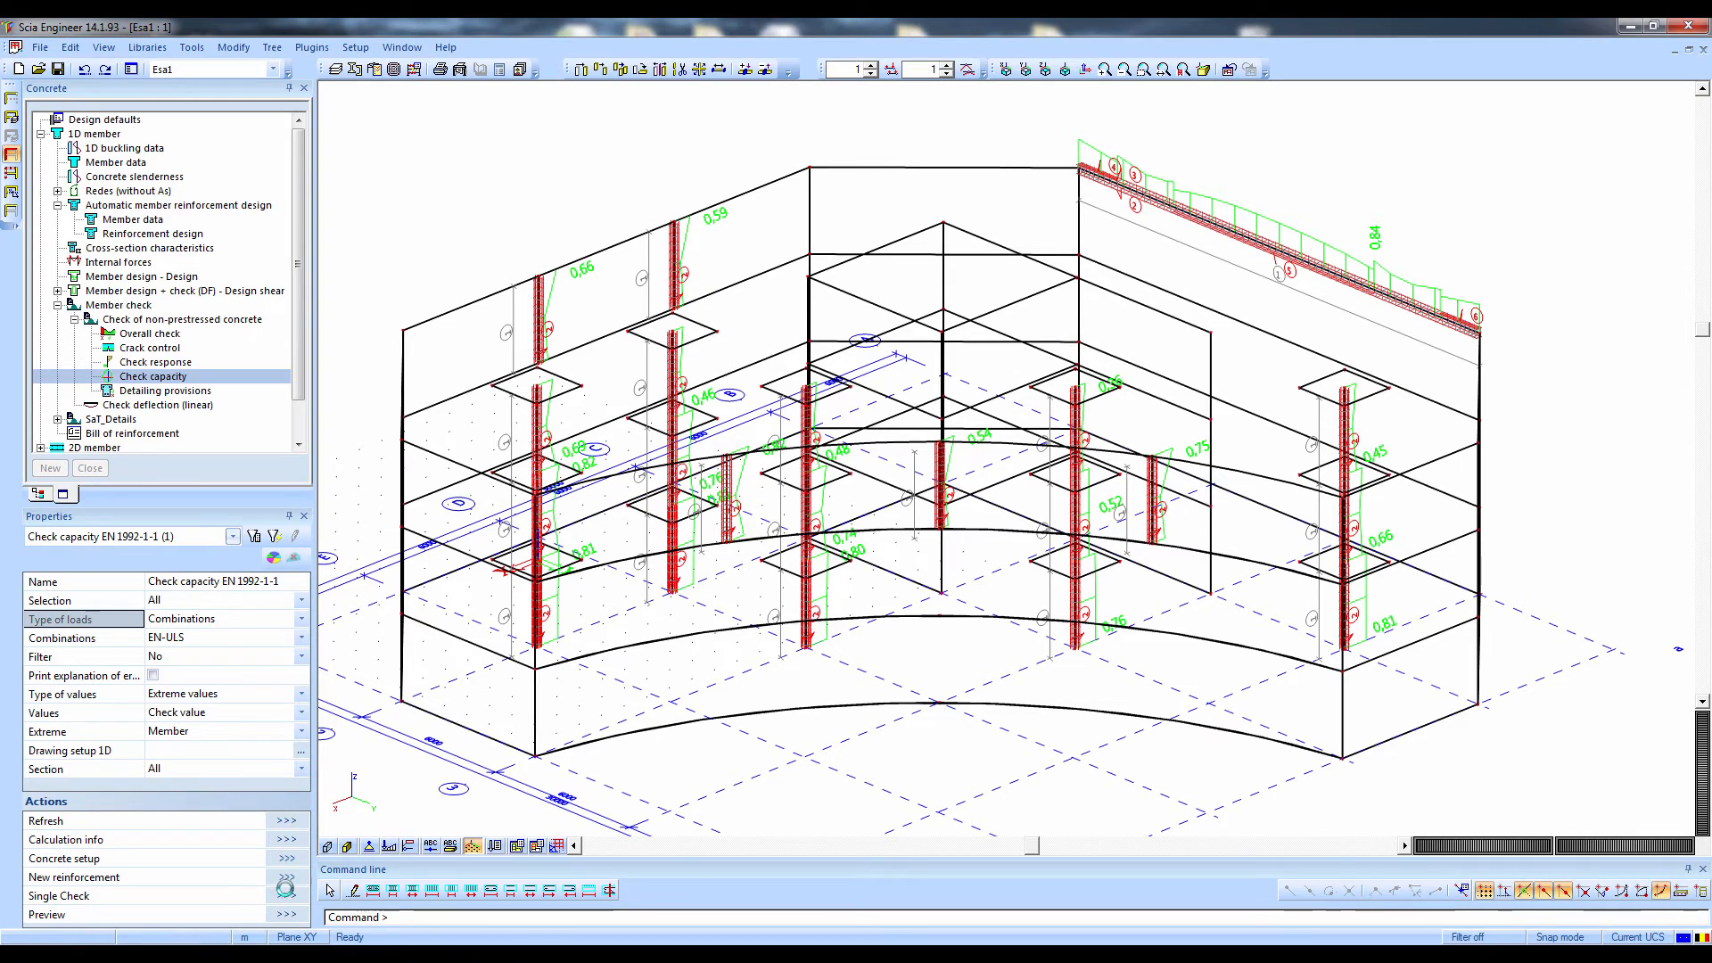
Start a single capacity check on the circular column B4 and calculate its selected cross-section
left_click(286, 896)
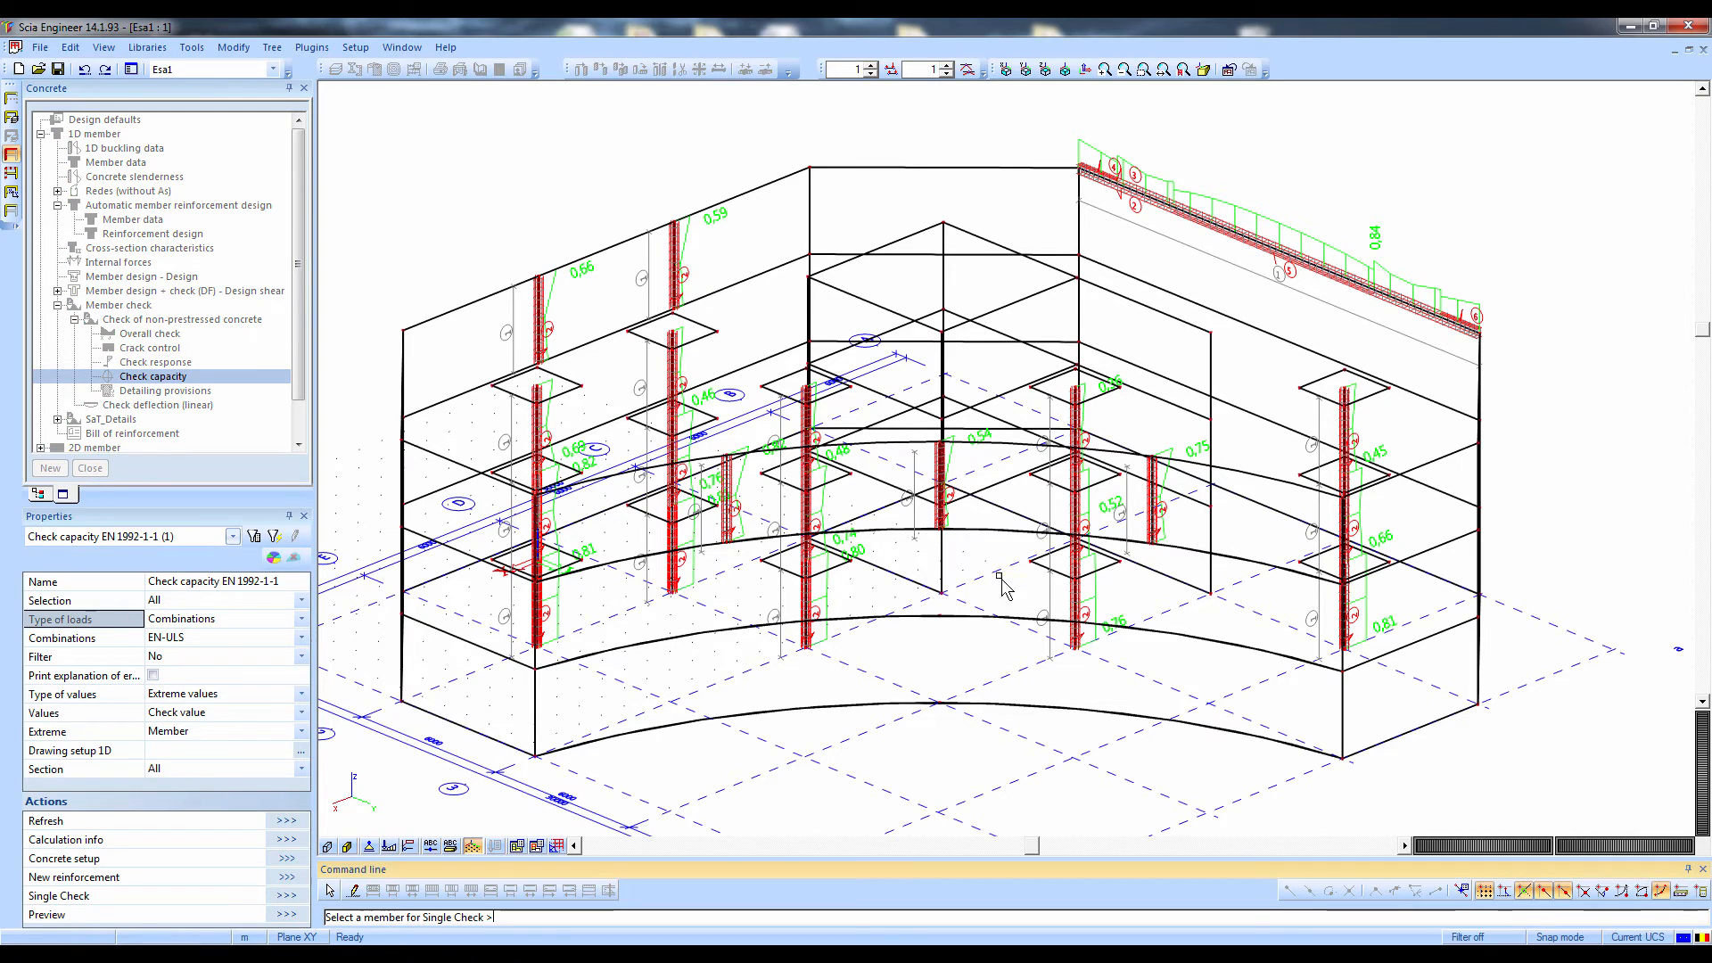
left_click(1078, 587)
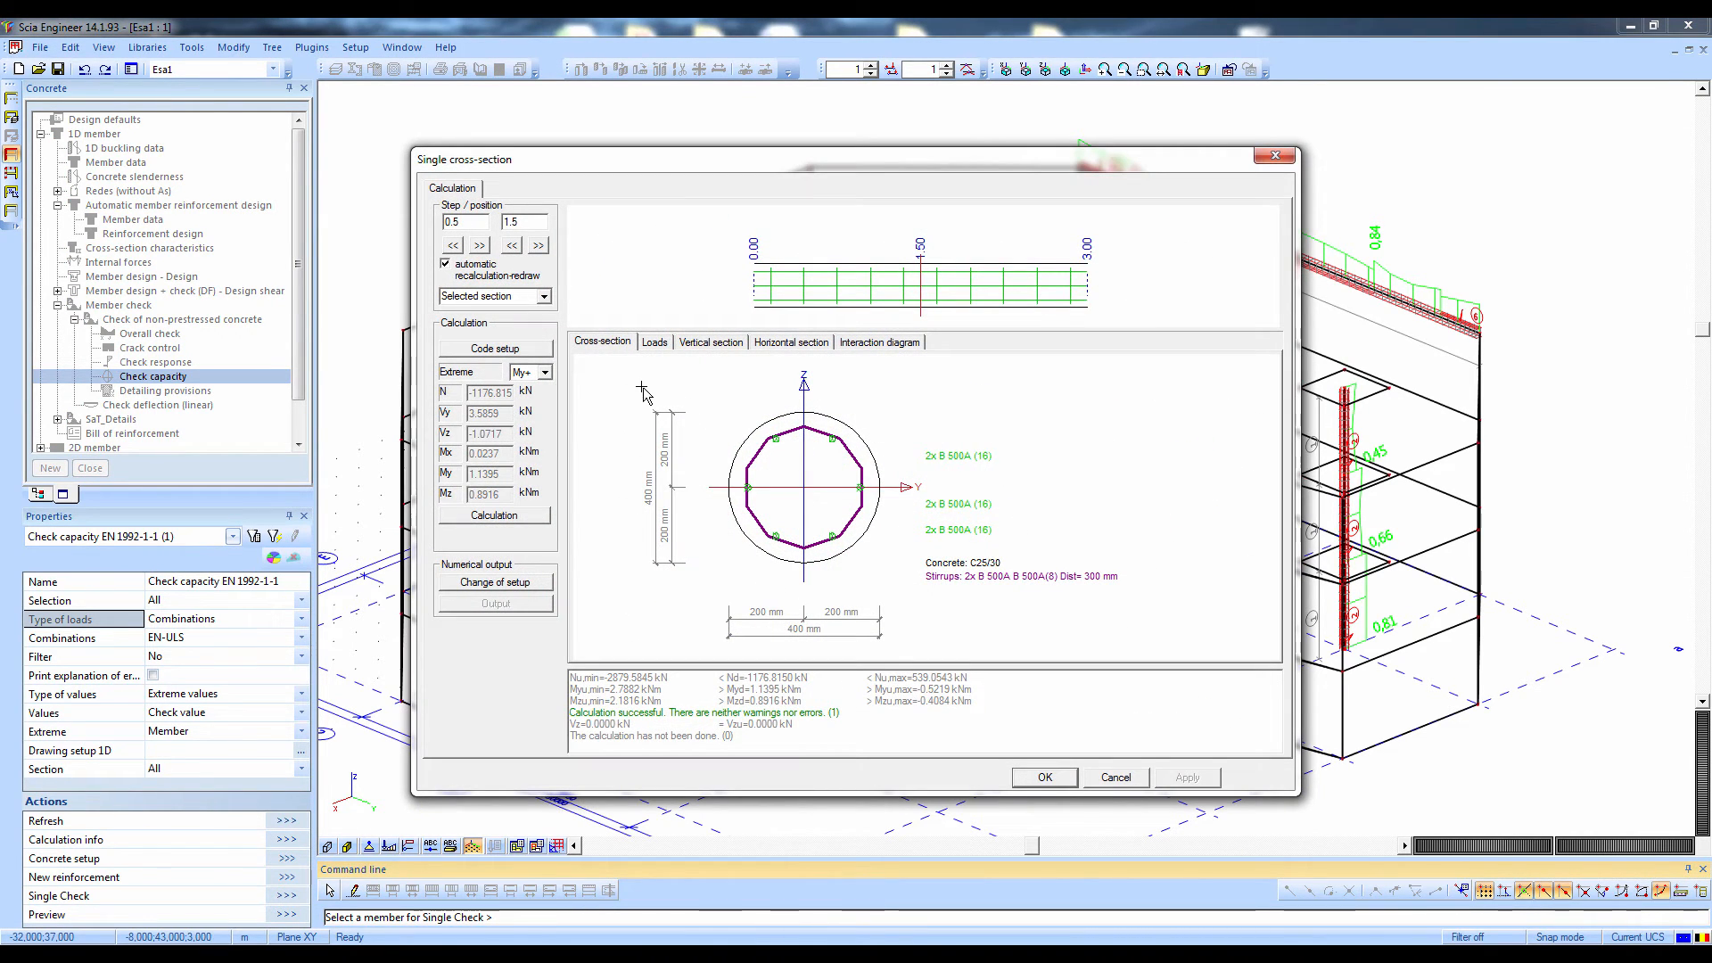
left_click(500, 517)
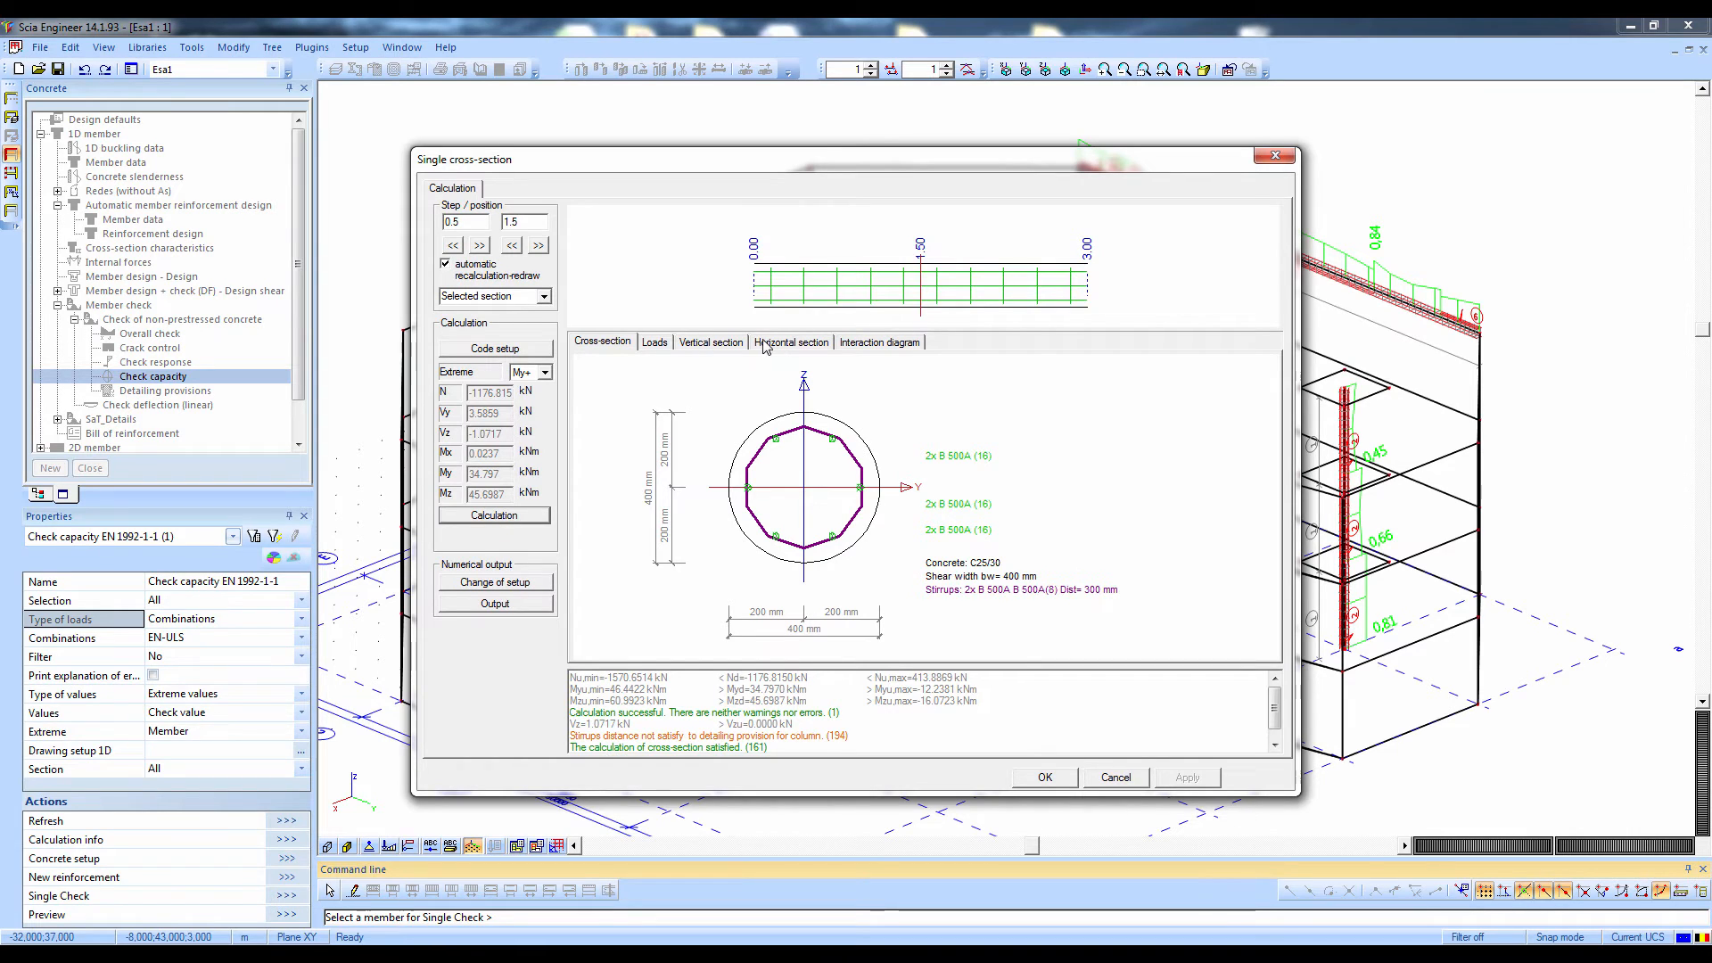
Examine the column's horizontal and vertical sections and its 3D interaction diagram
left_click(789, 346)
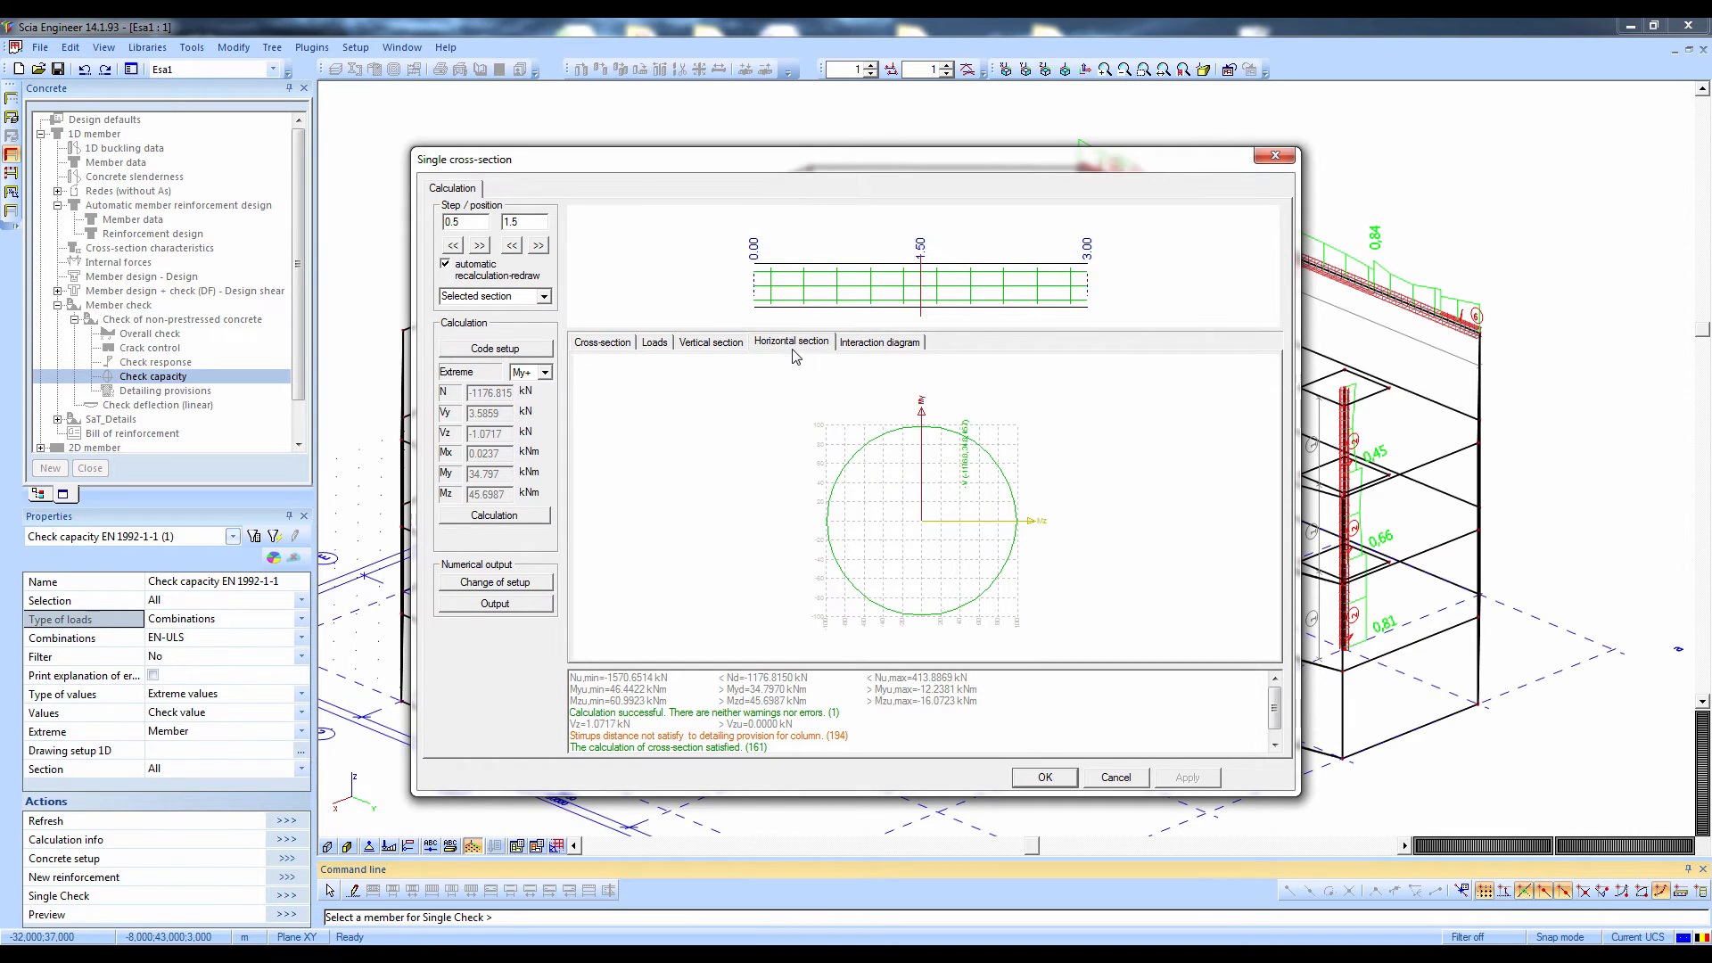
left_click(718, 346)
left_click(886, 345)
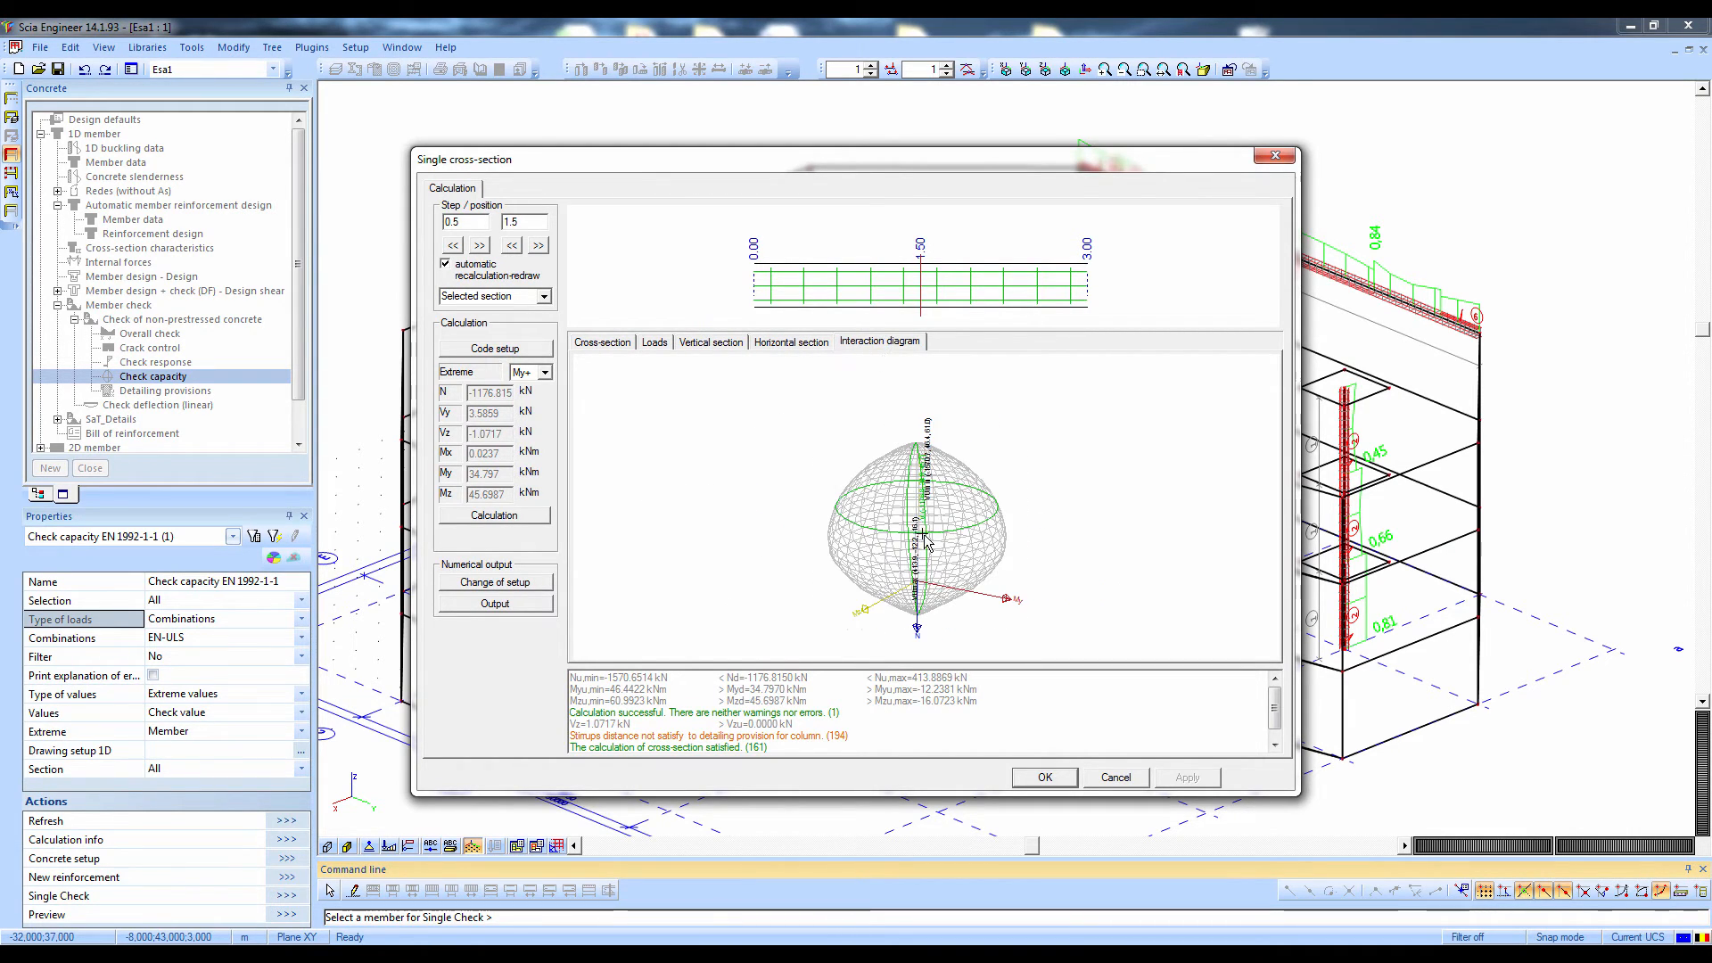
right_click(923, 535)
left_click(879, 524)
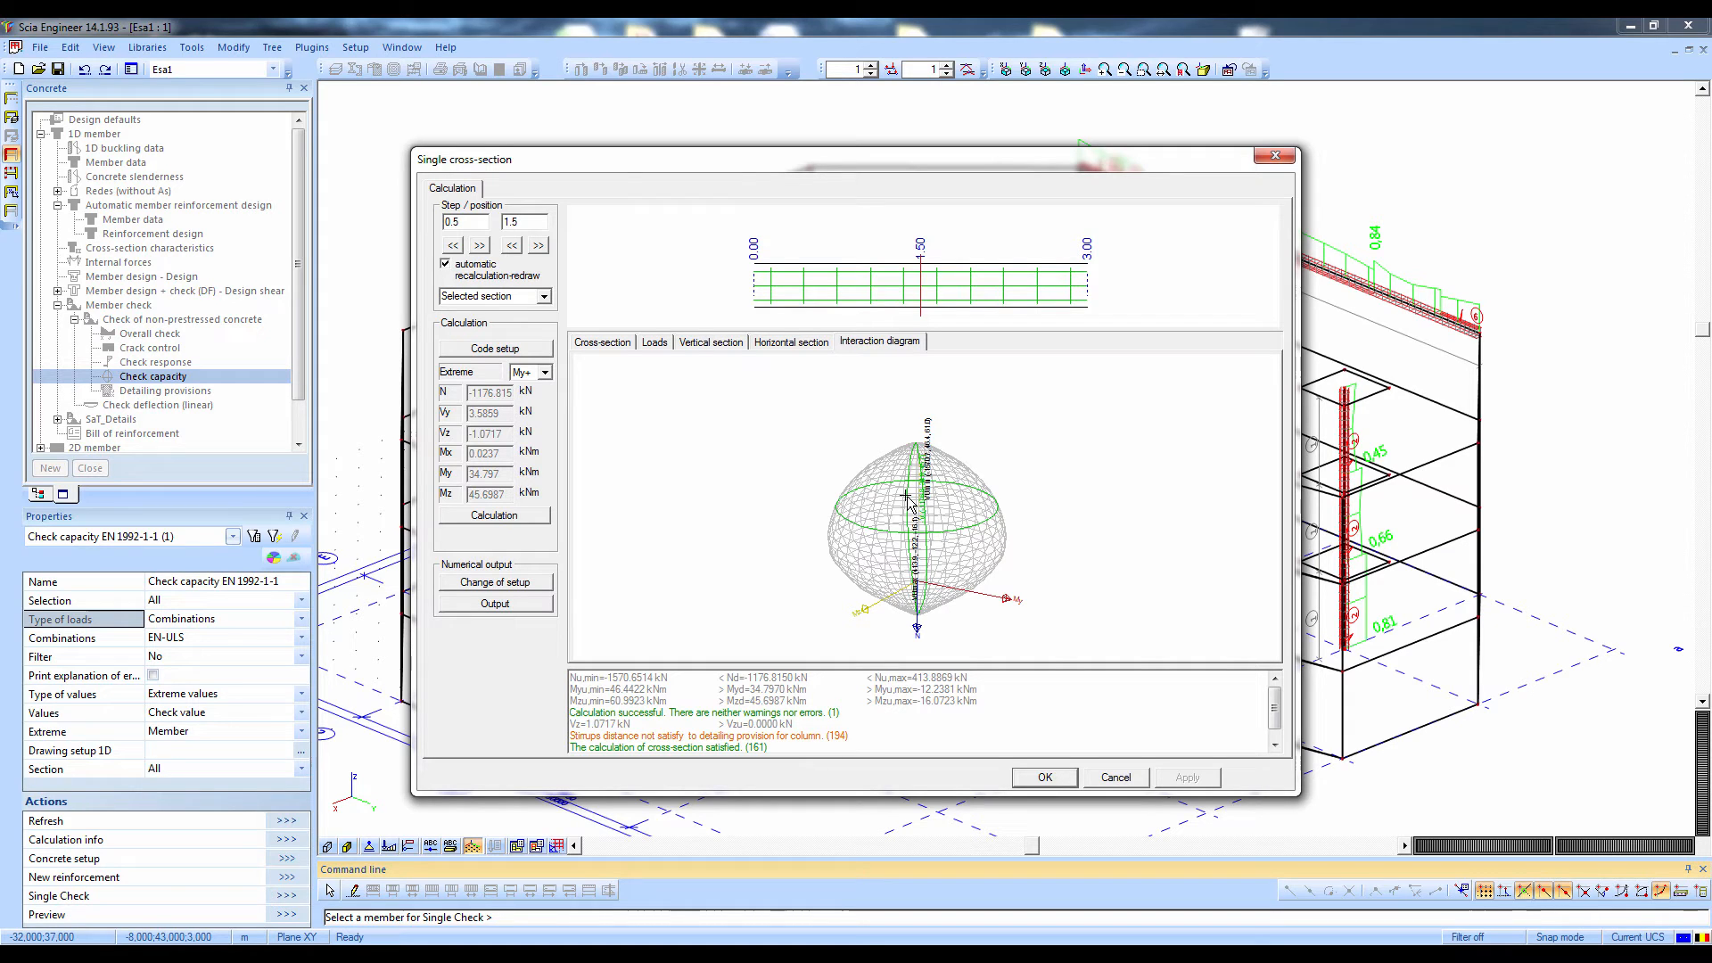
Close the single column check and open the ULS member design for the 2D members
left_click(1045, 776)
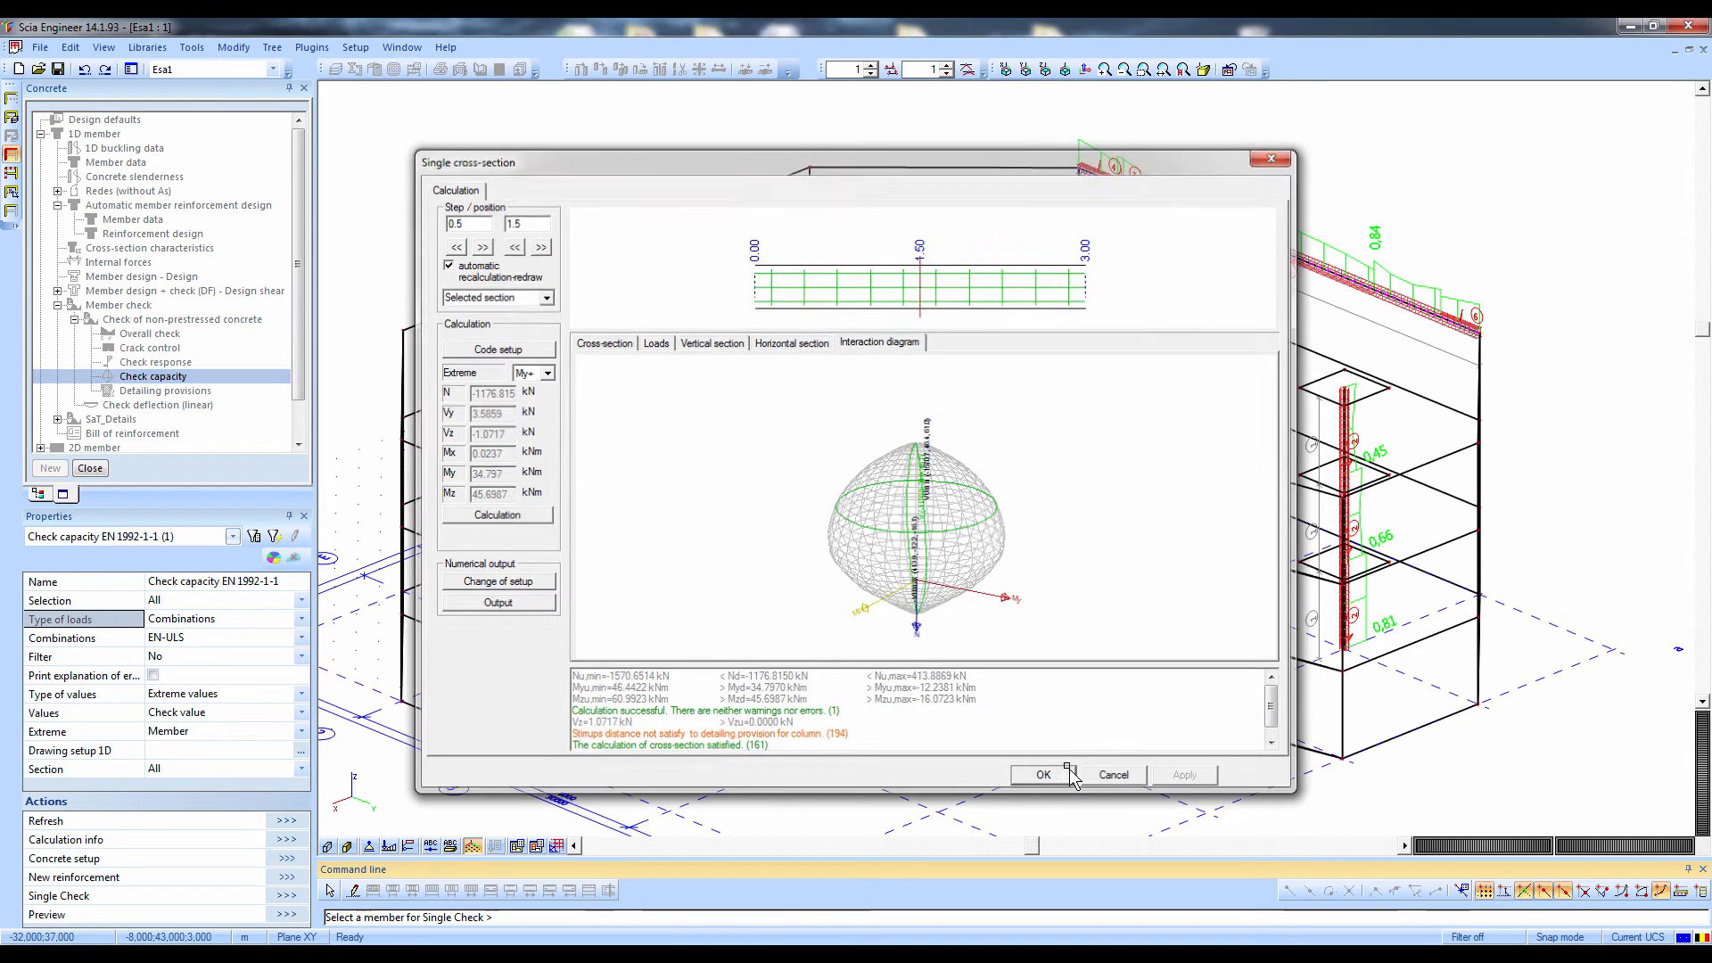
left_click(41, 134)
left_click(40, 148)
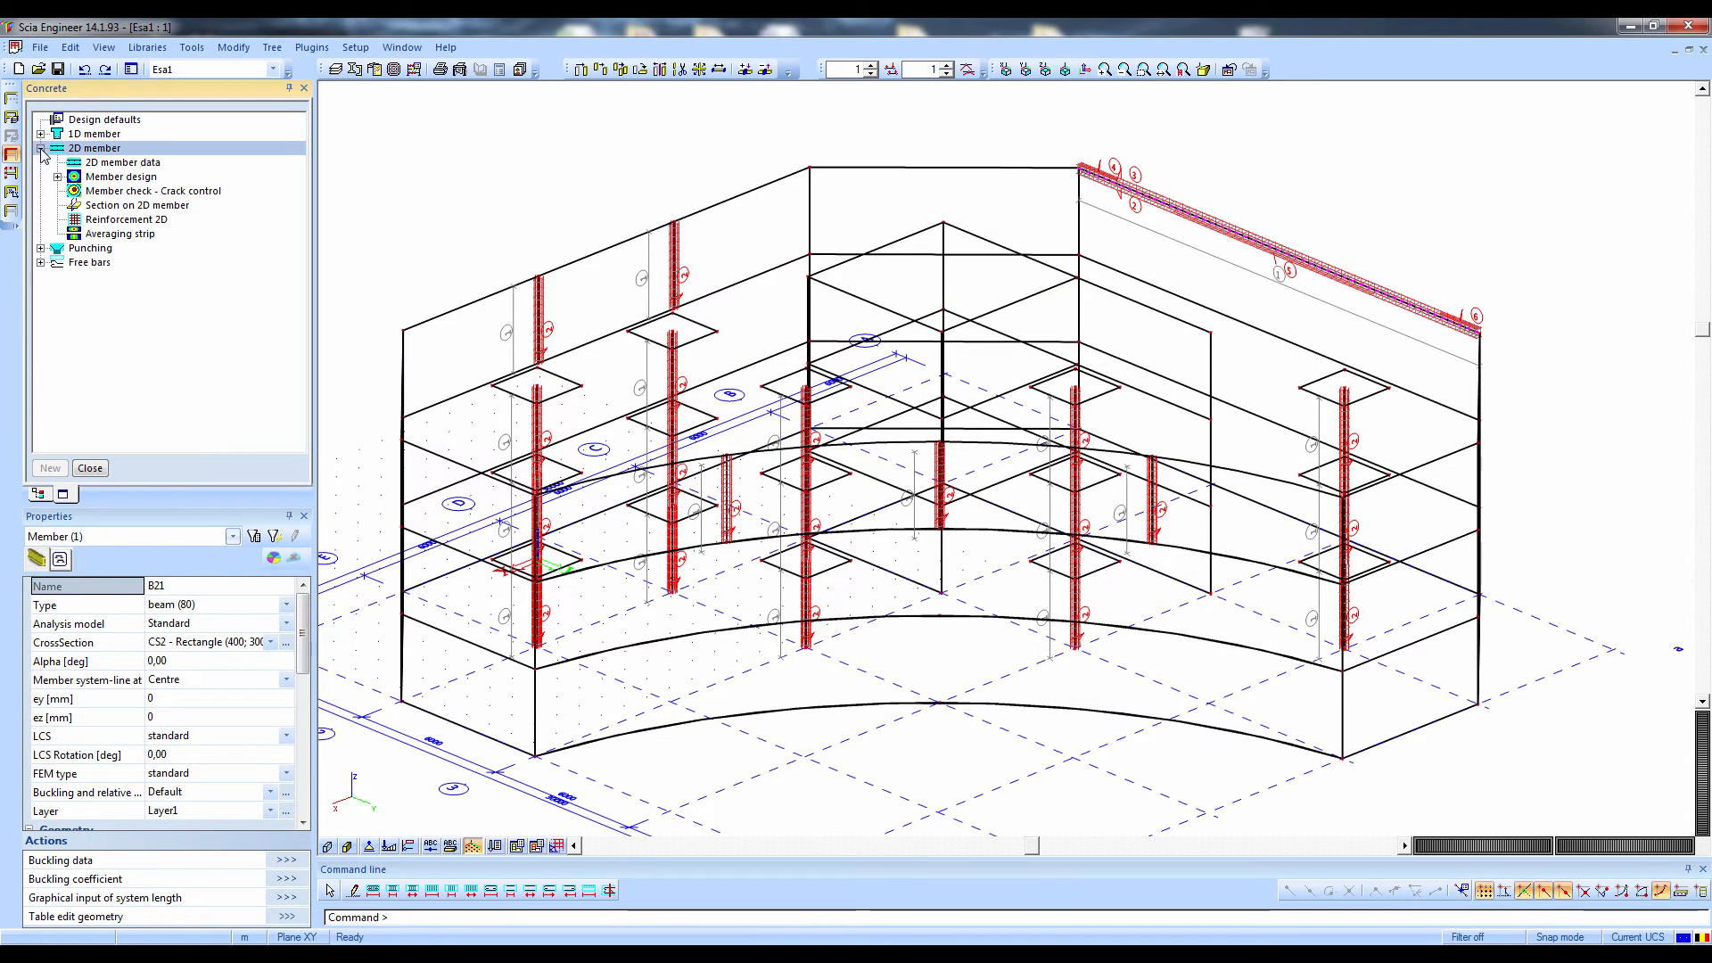
left_click(58, 176)
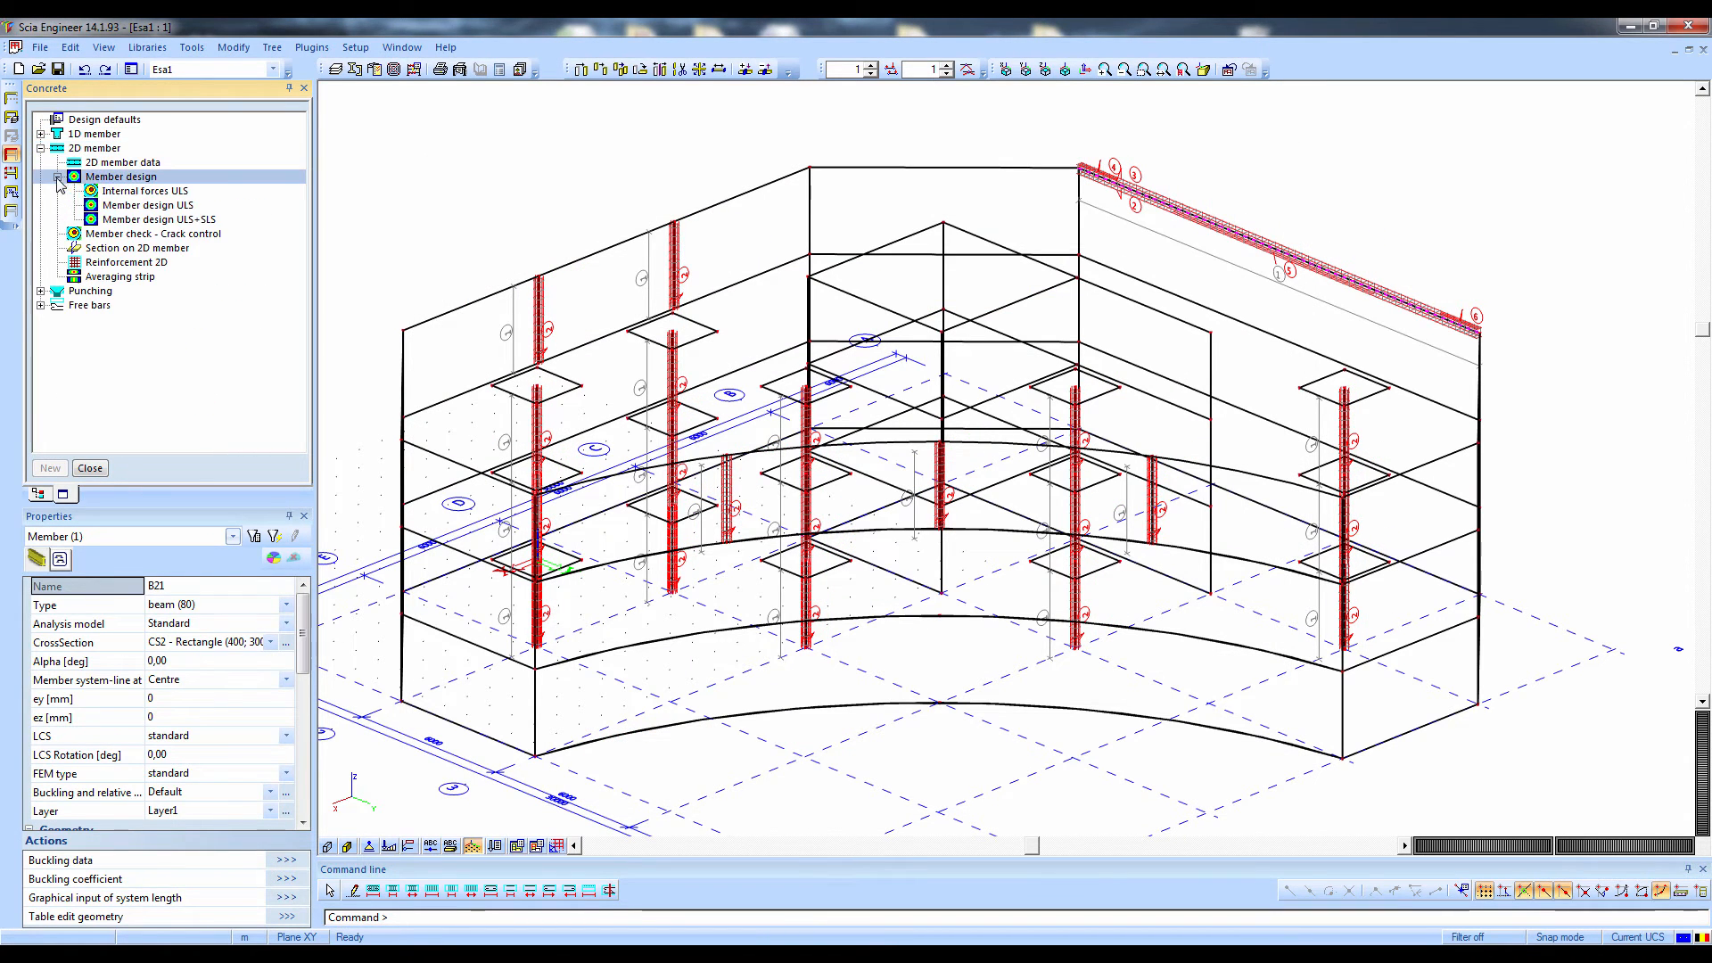
left_click(115, 206)
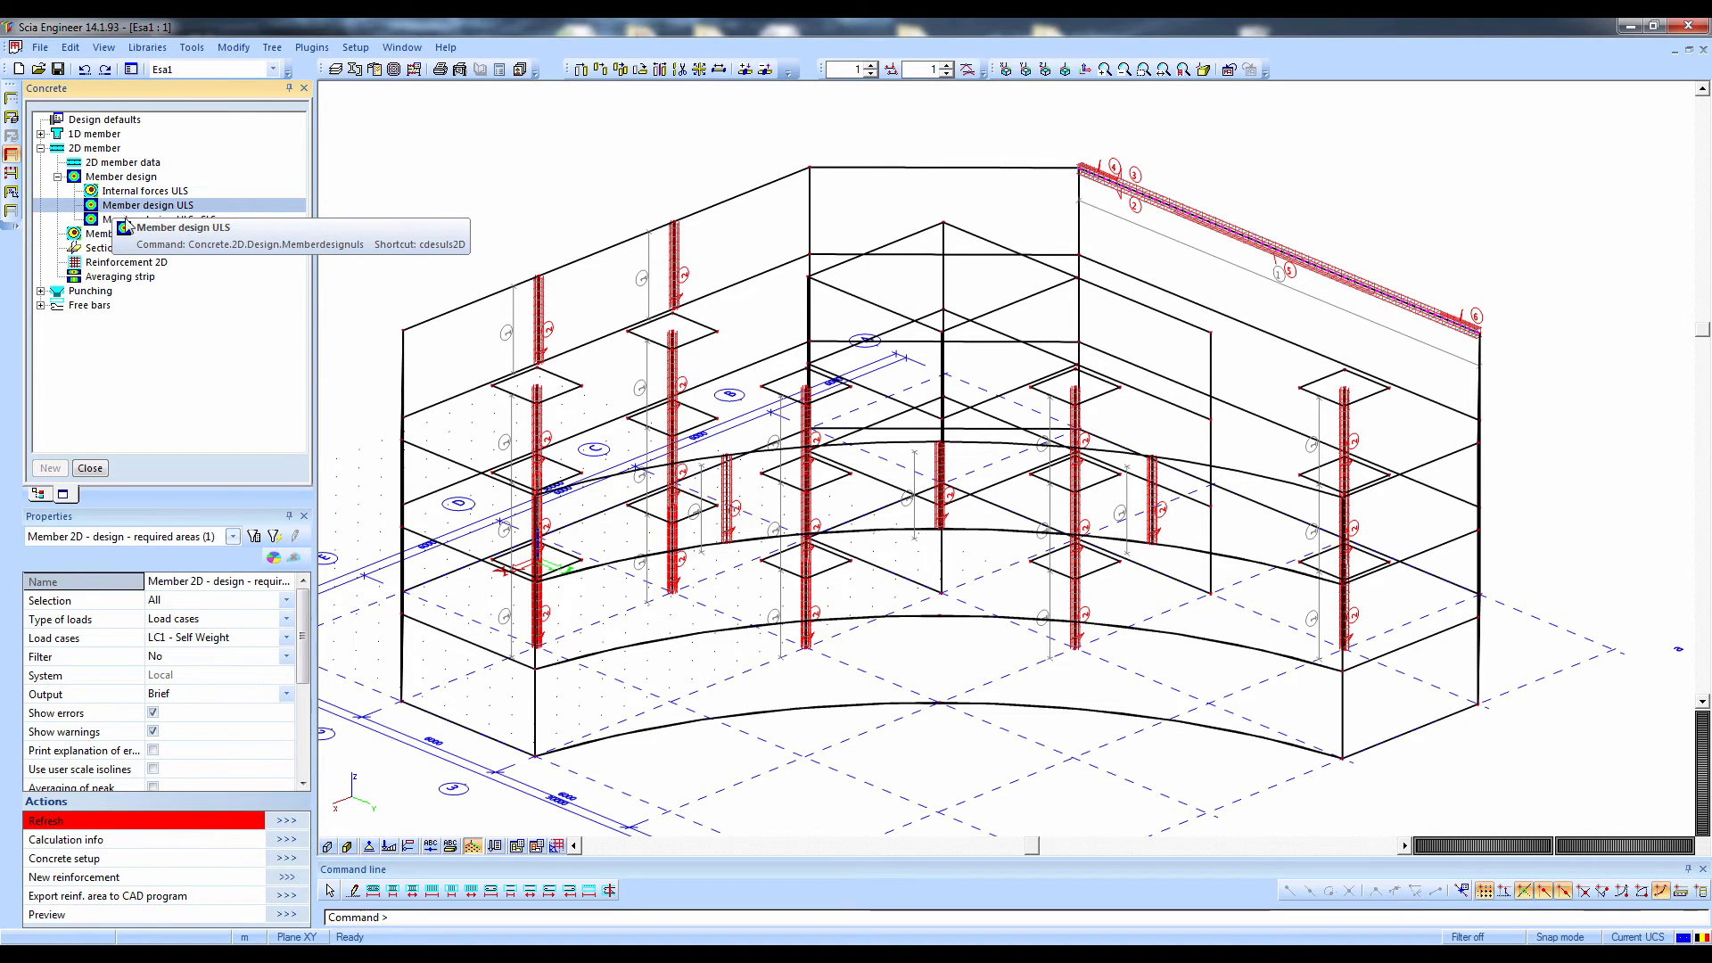
Calculate the required ULS reinforcement of all 2D members with load type Combinations and the EN-ULS combination
left_click(192, 620)
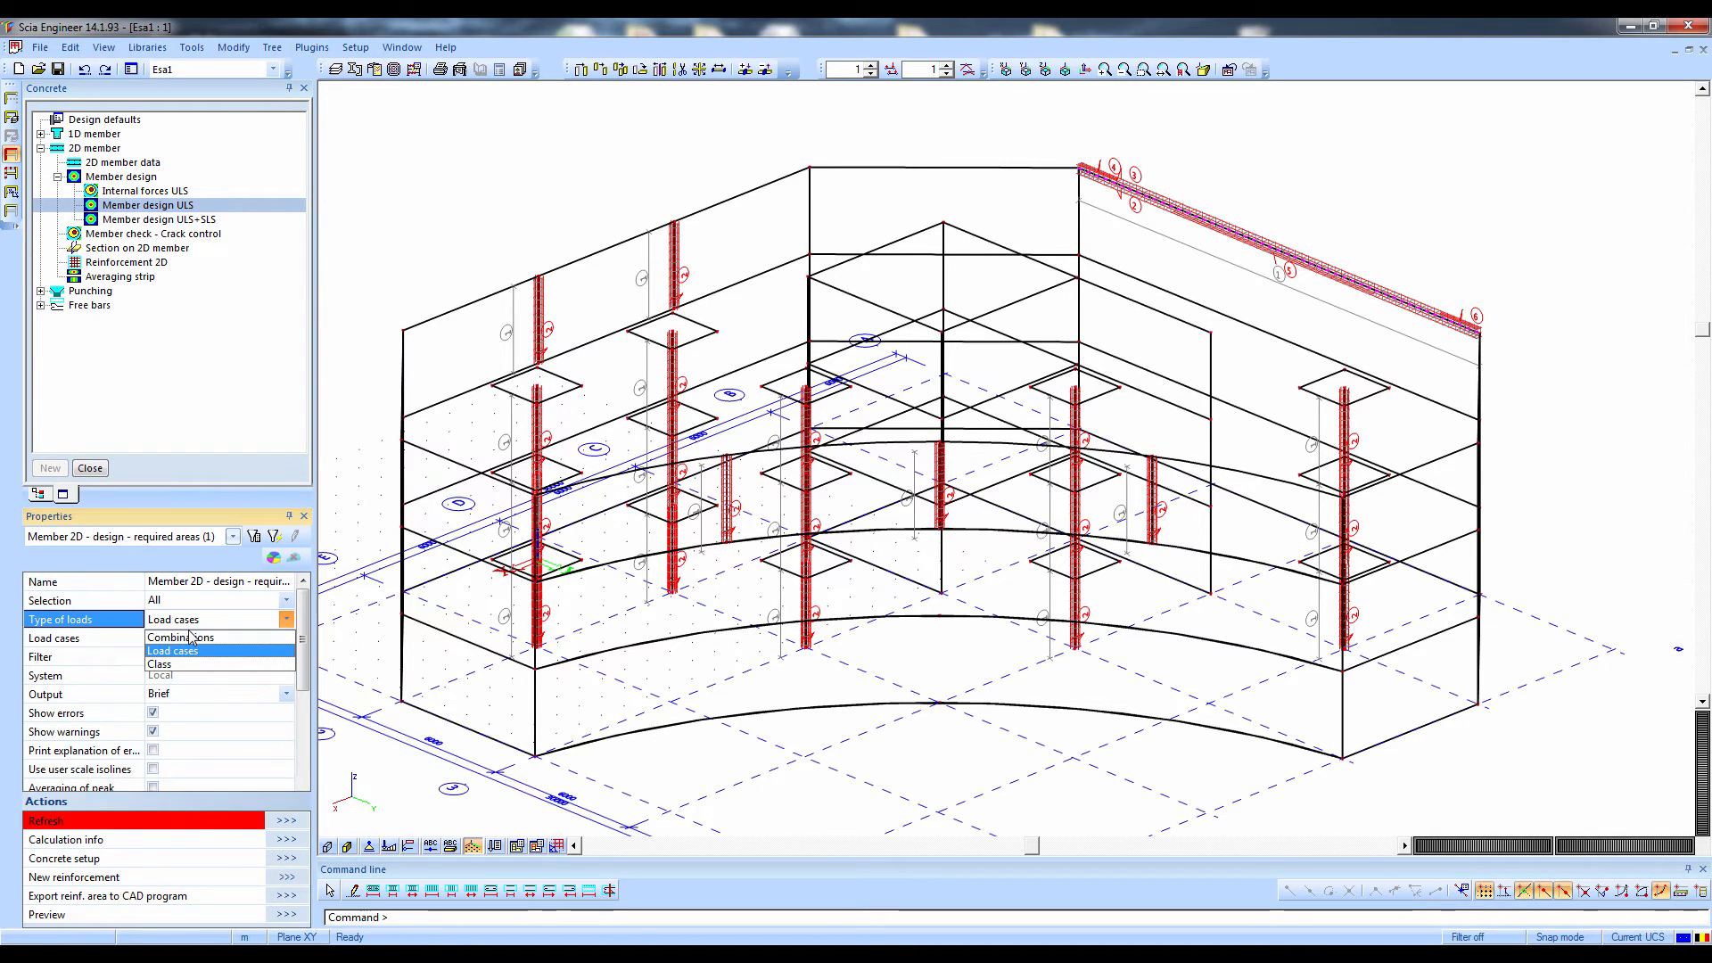
left_click(188, 637)
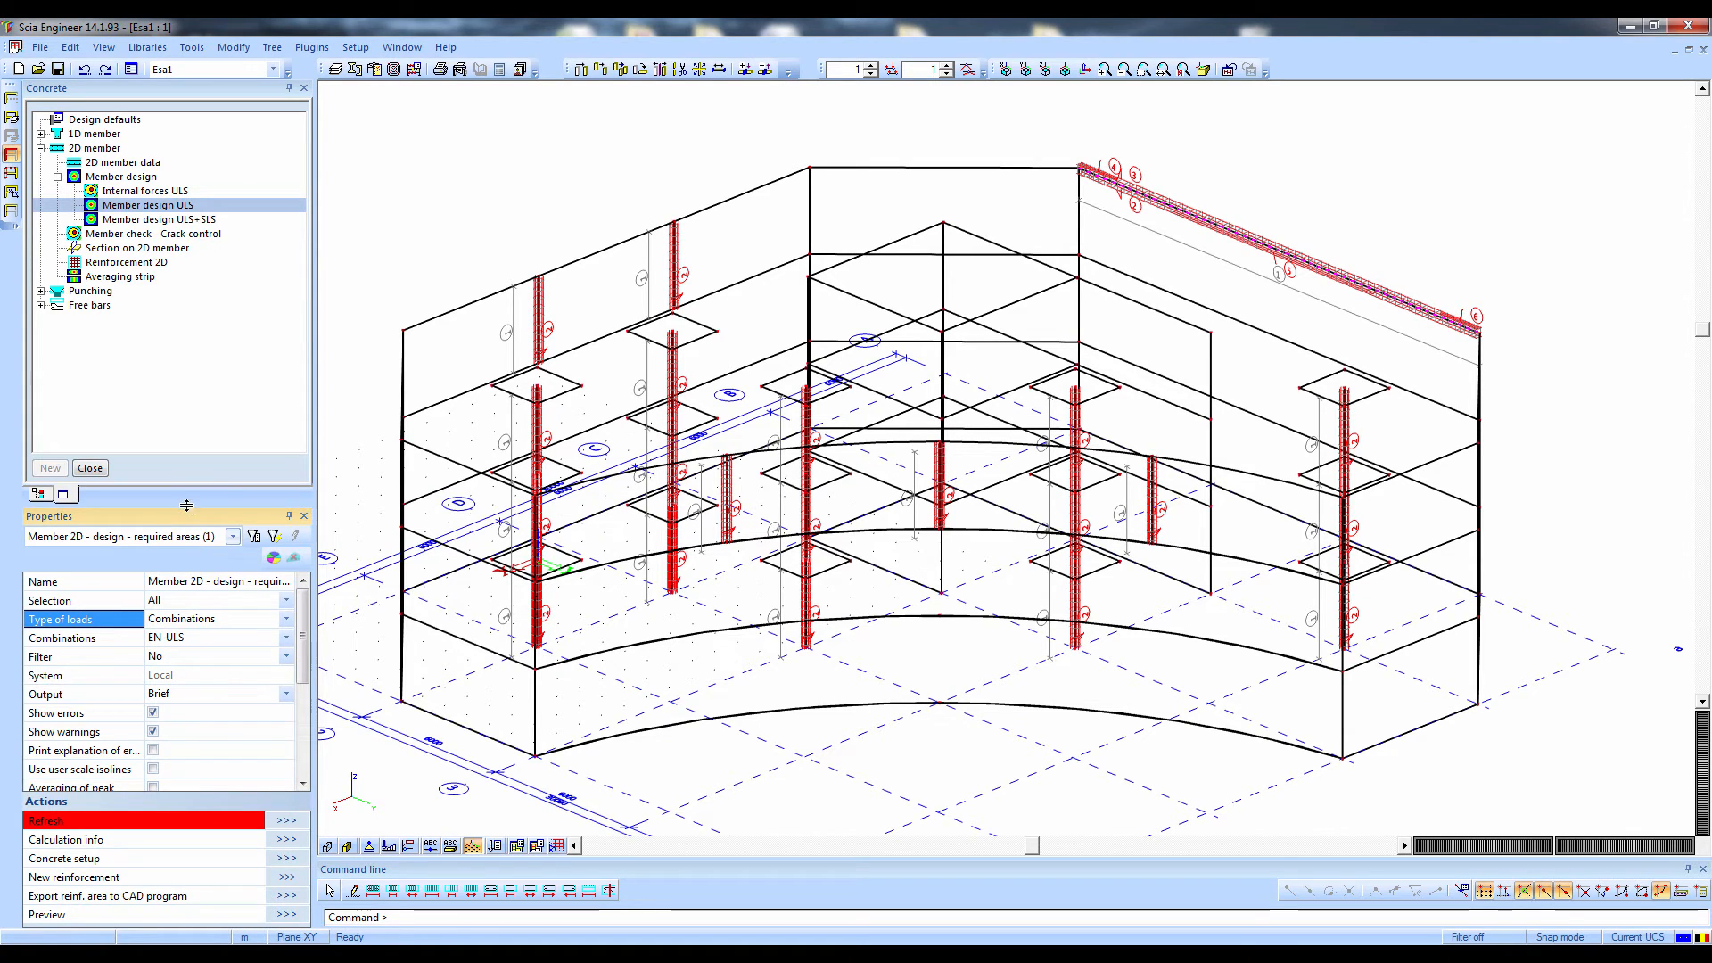
left_click_drag(187, 503, 187, 409)
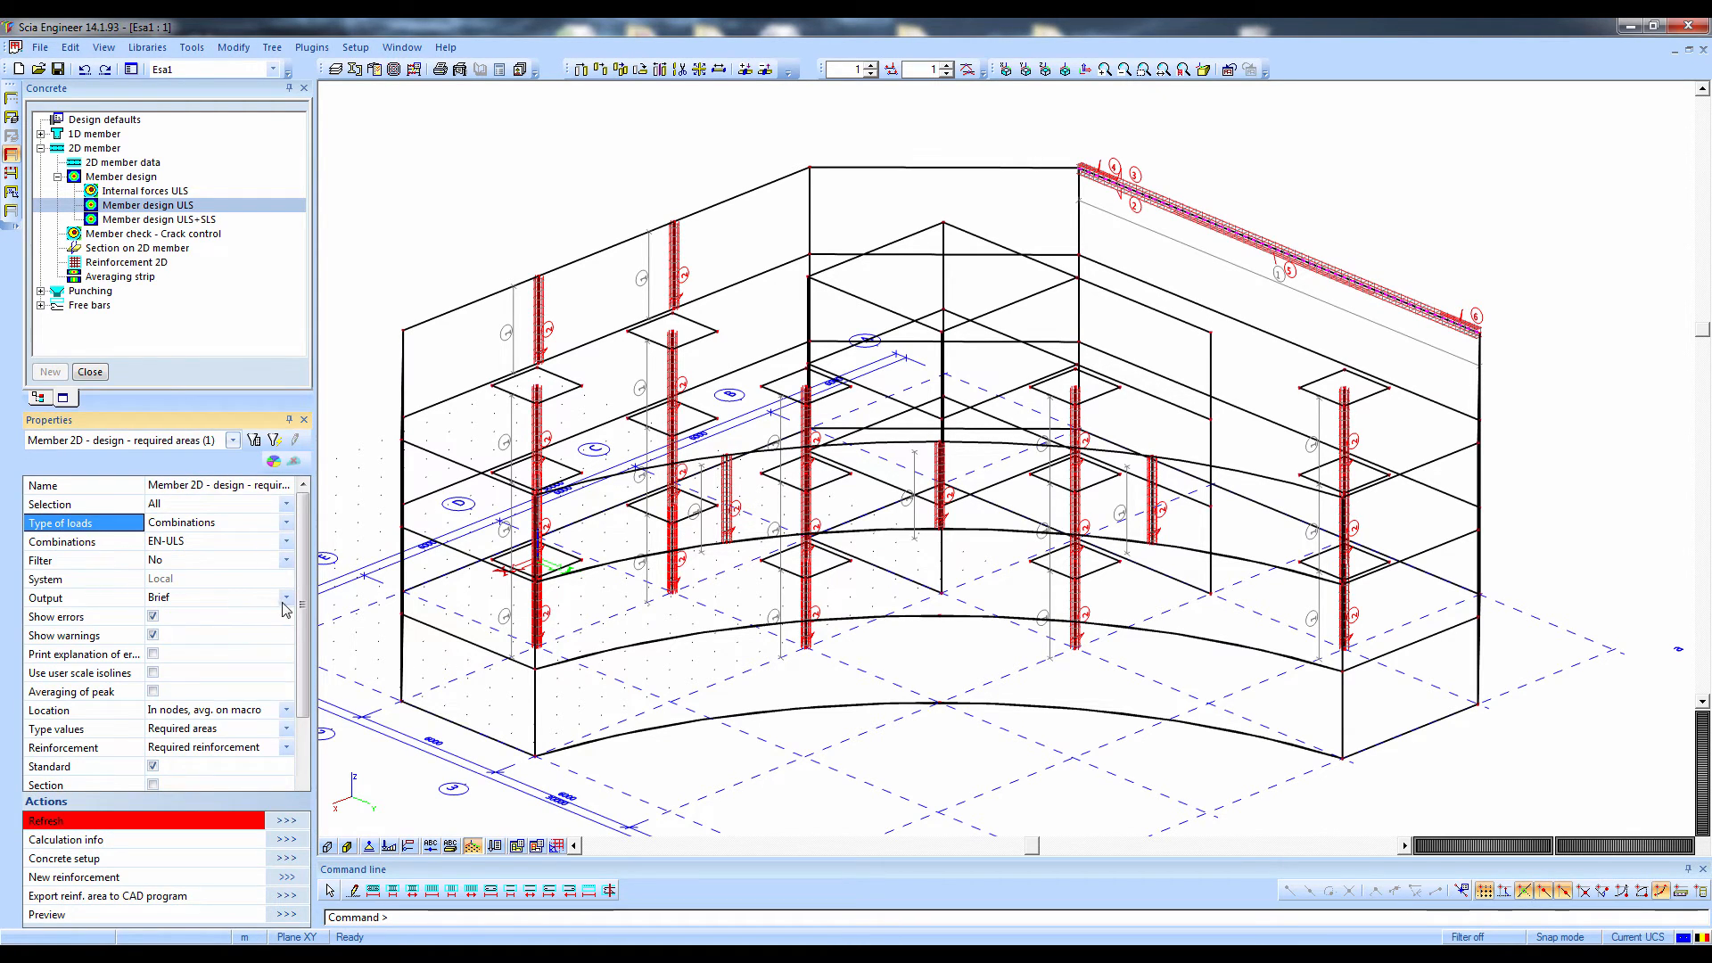
scroll(297, 714, "down", 3)
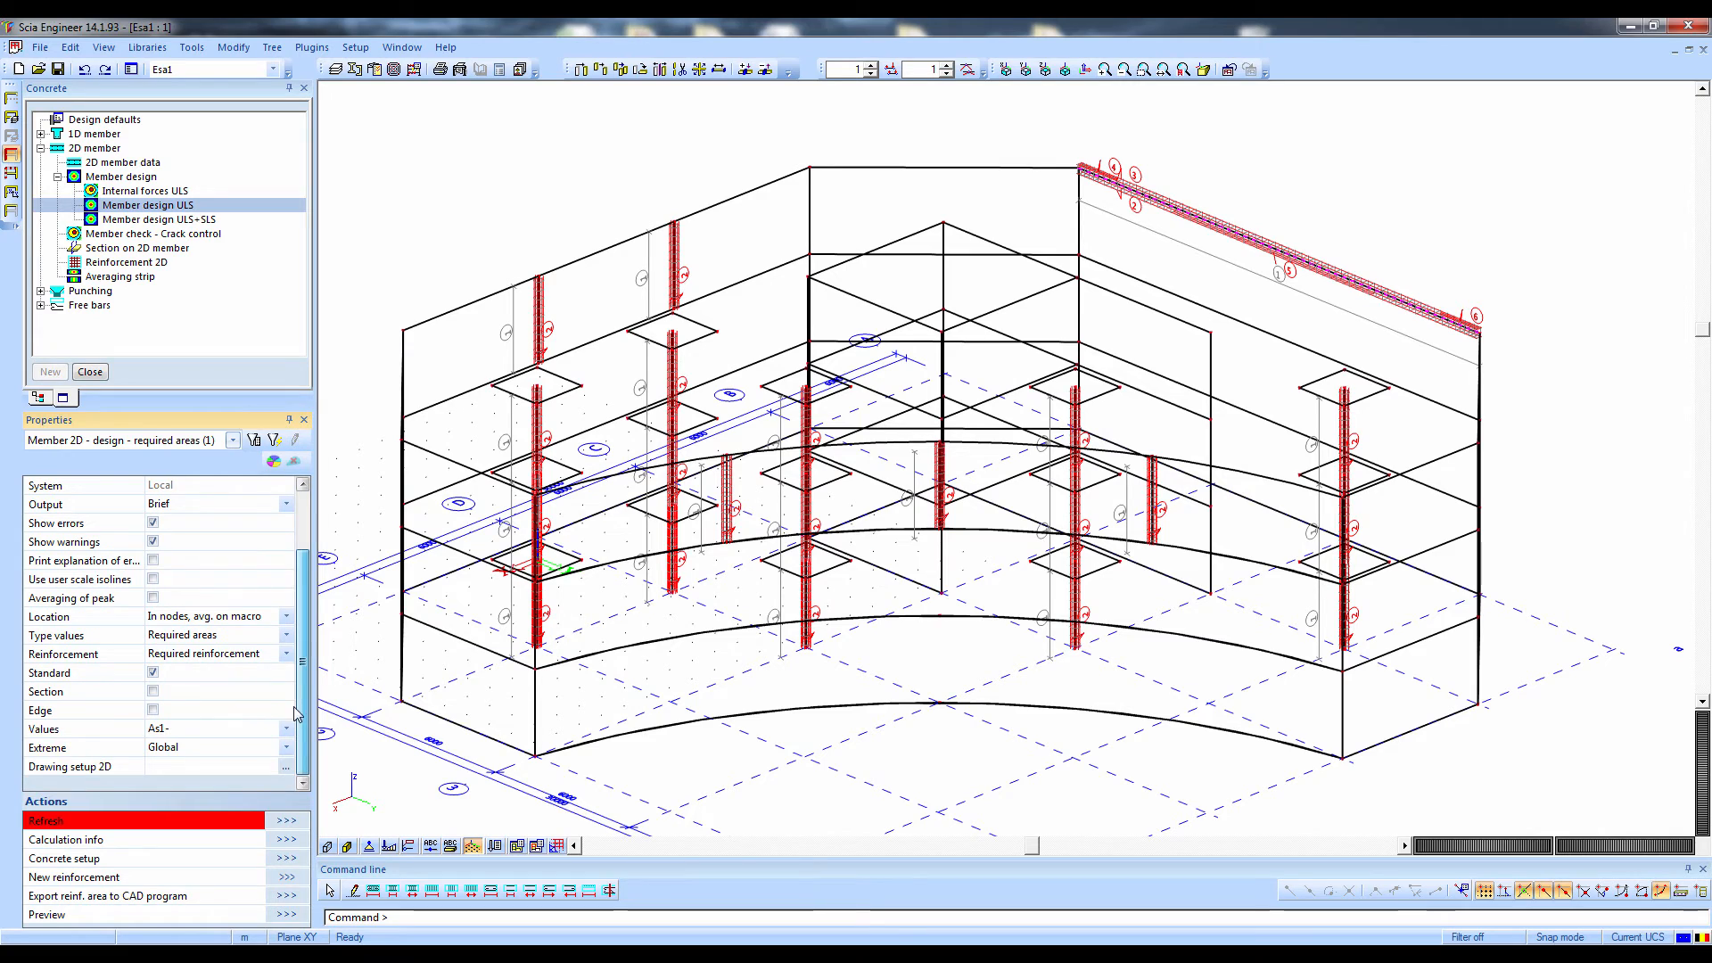
left_click(159, 658)
left_click(159, 671)
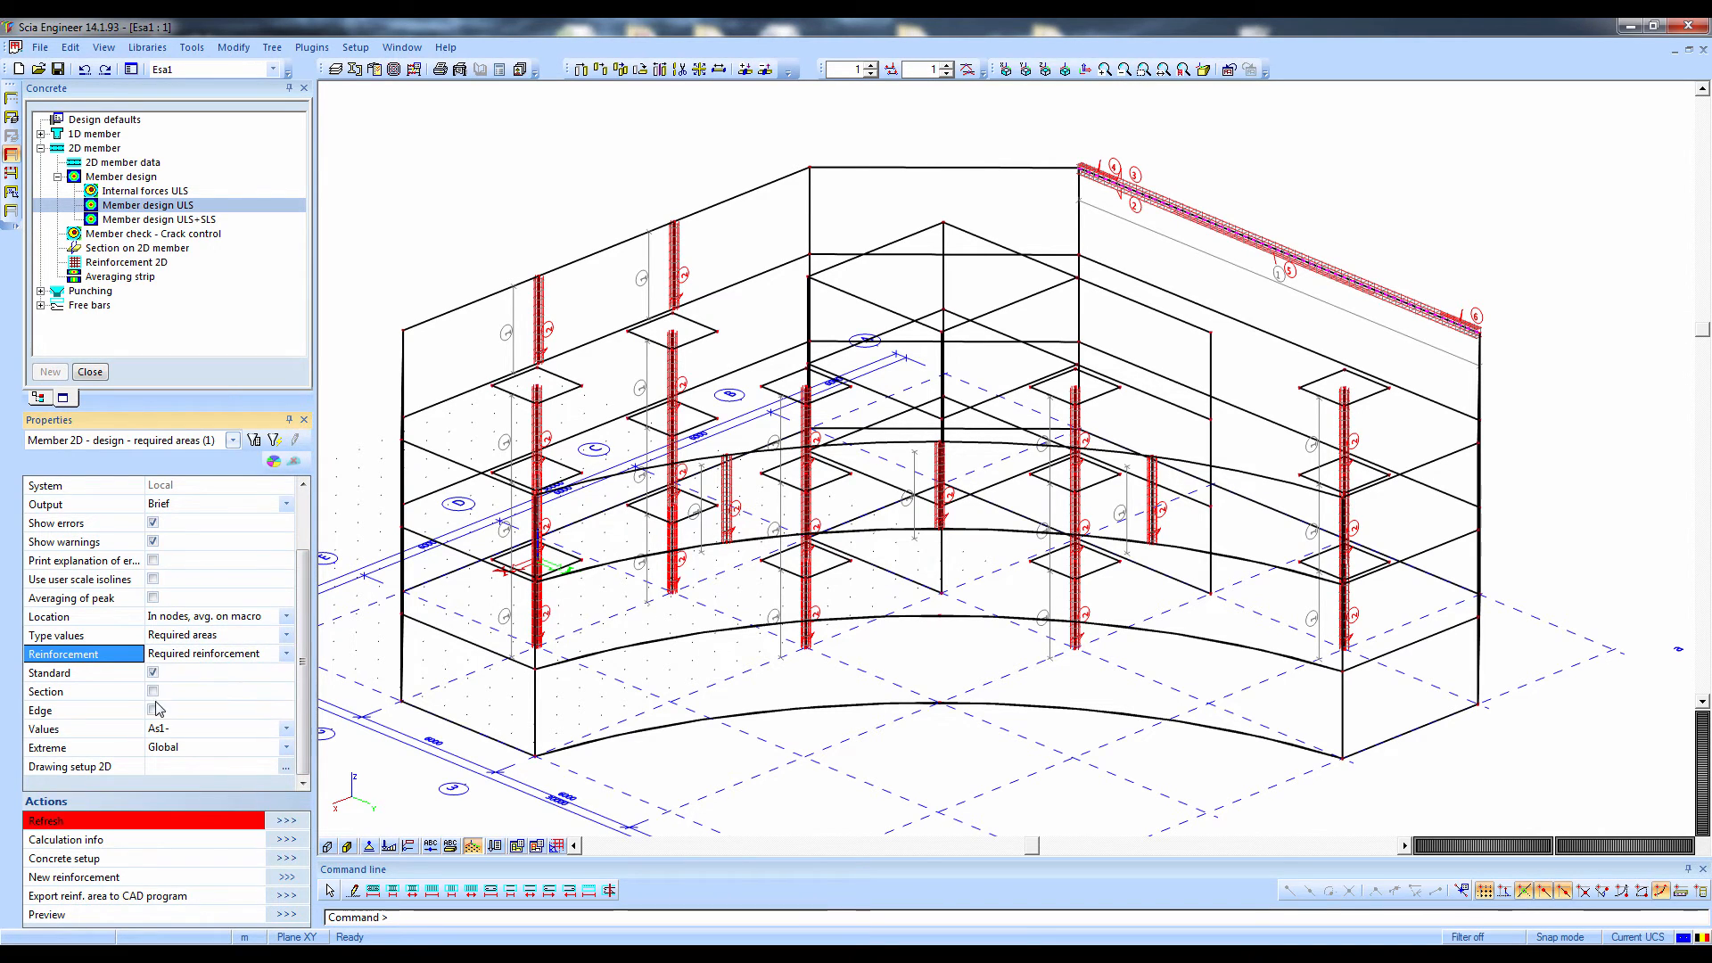
left_click(285, 820)
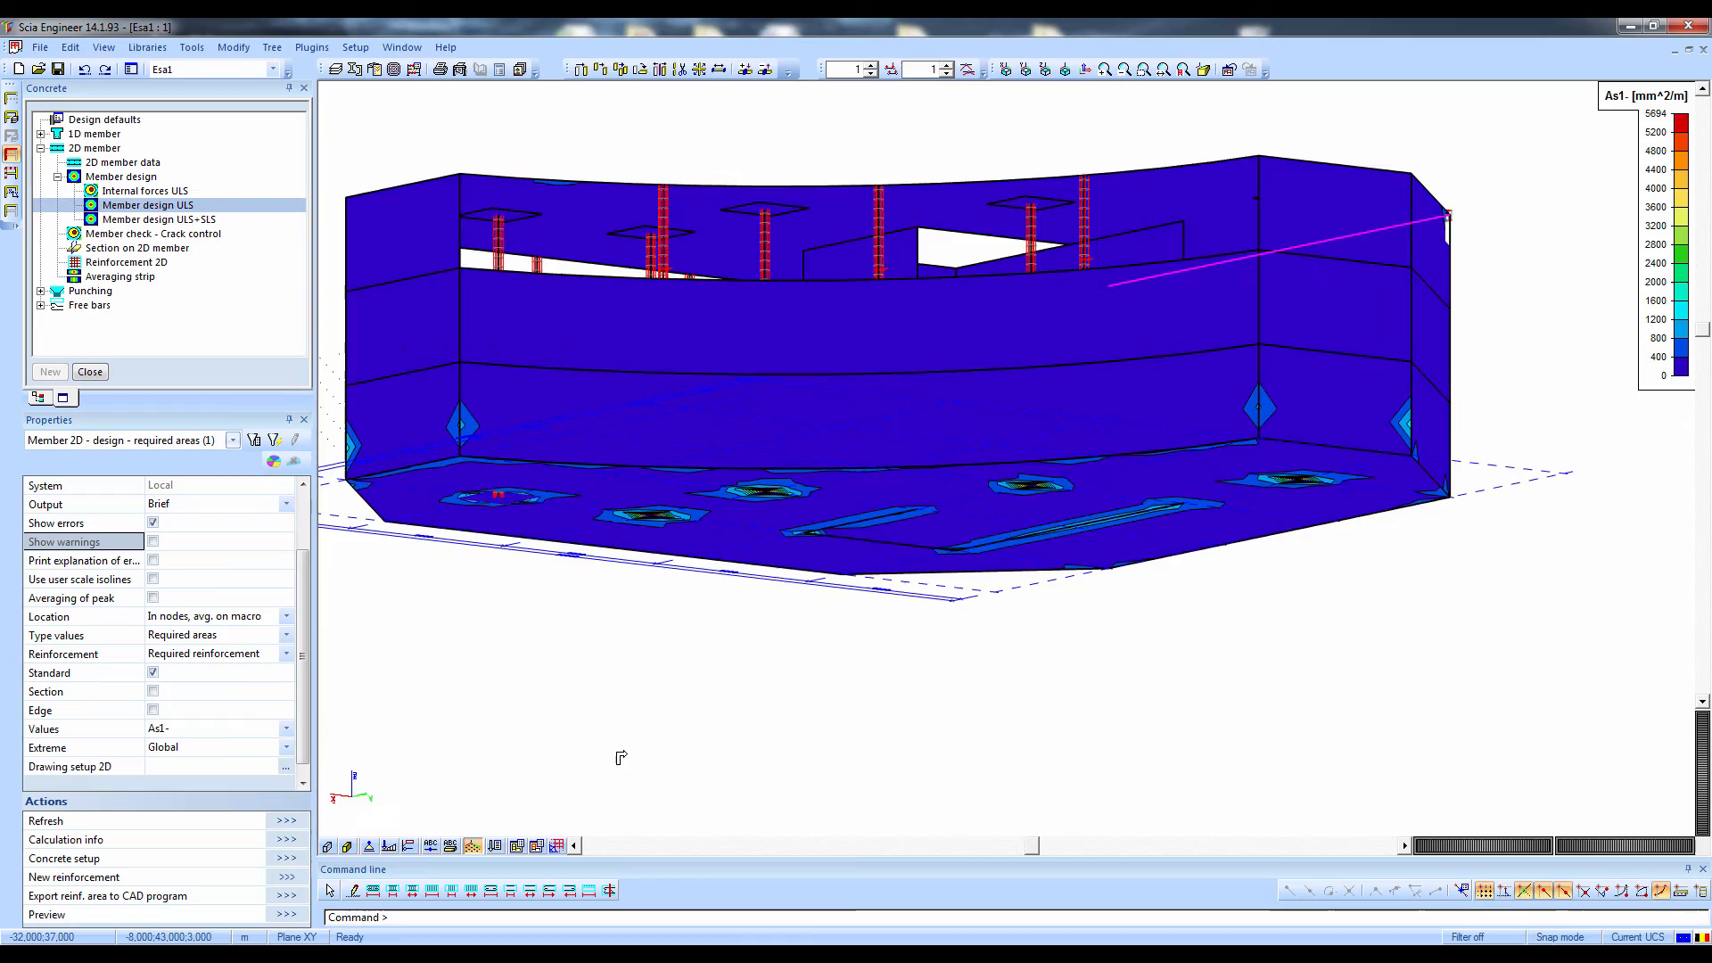
right_click_drag(622, 758, 678, 802, "ctrl")
Open the combined ULS+SLS design for 2D members and create a result class containing the EN-ULS and EN-ULS QP combinations
left_click(136, 220)
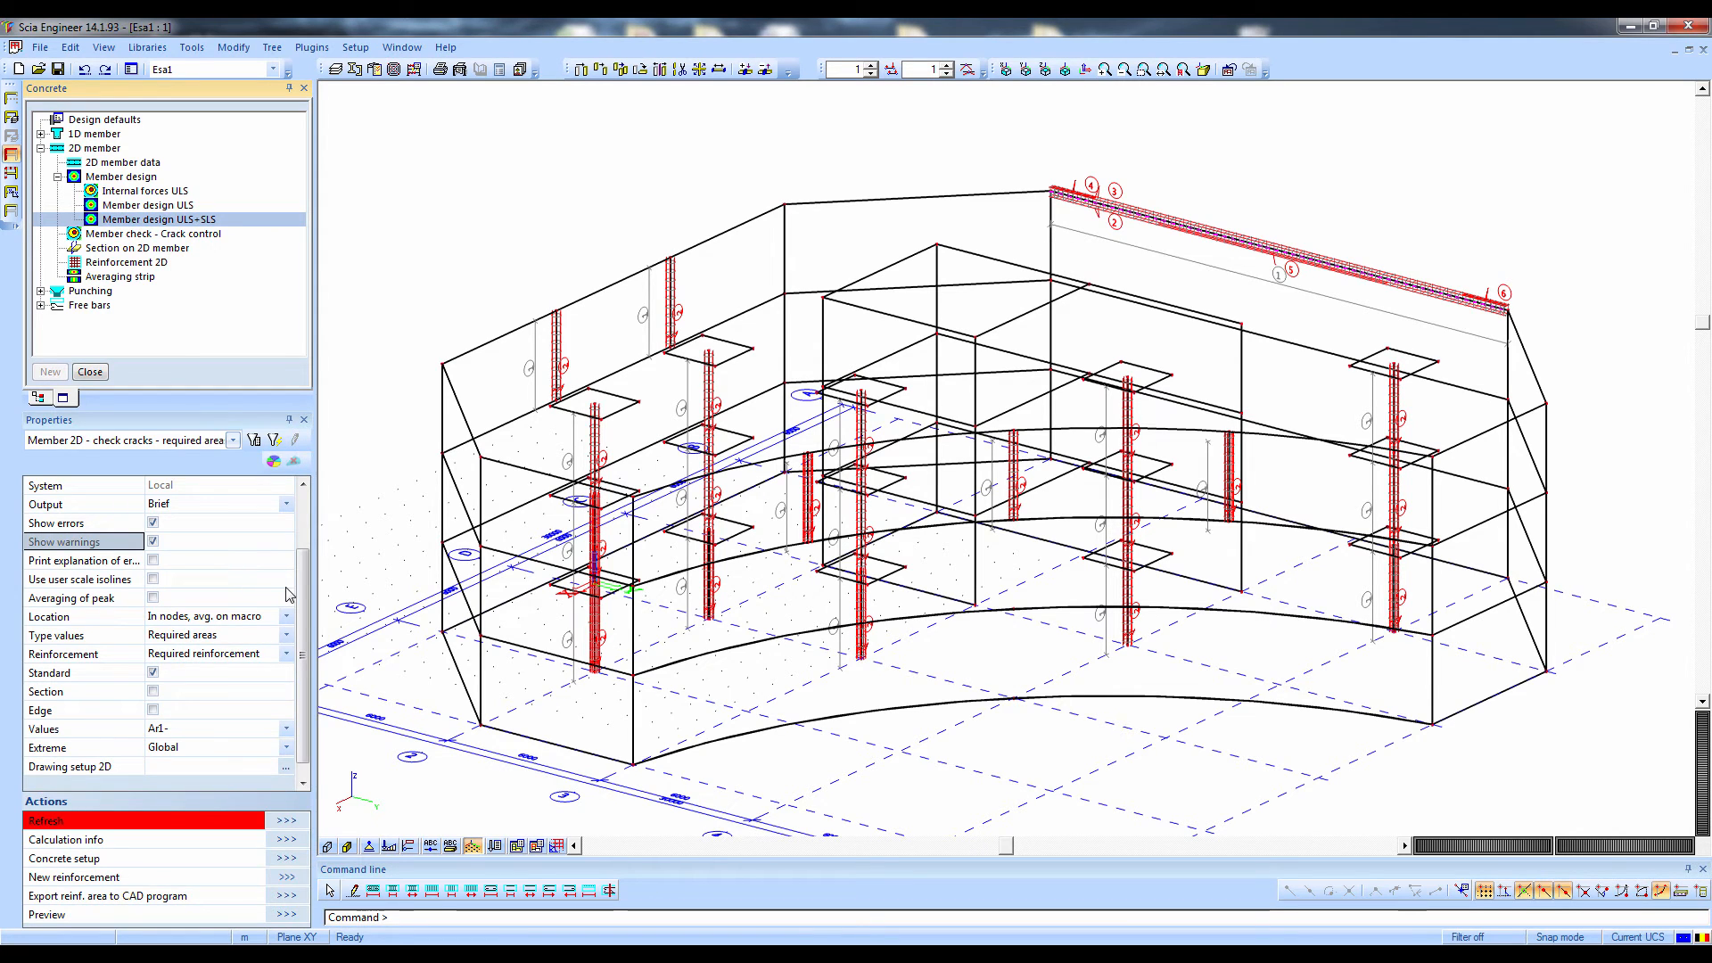
scroll(302, 516, "up", 2)
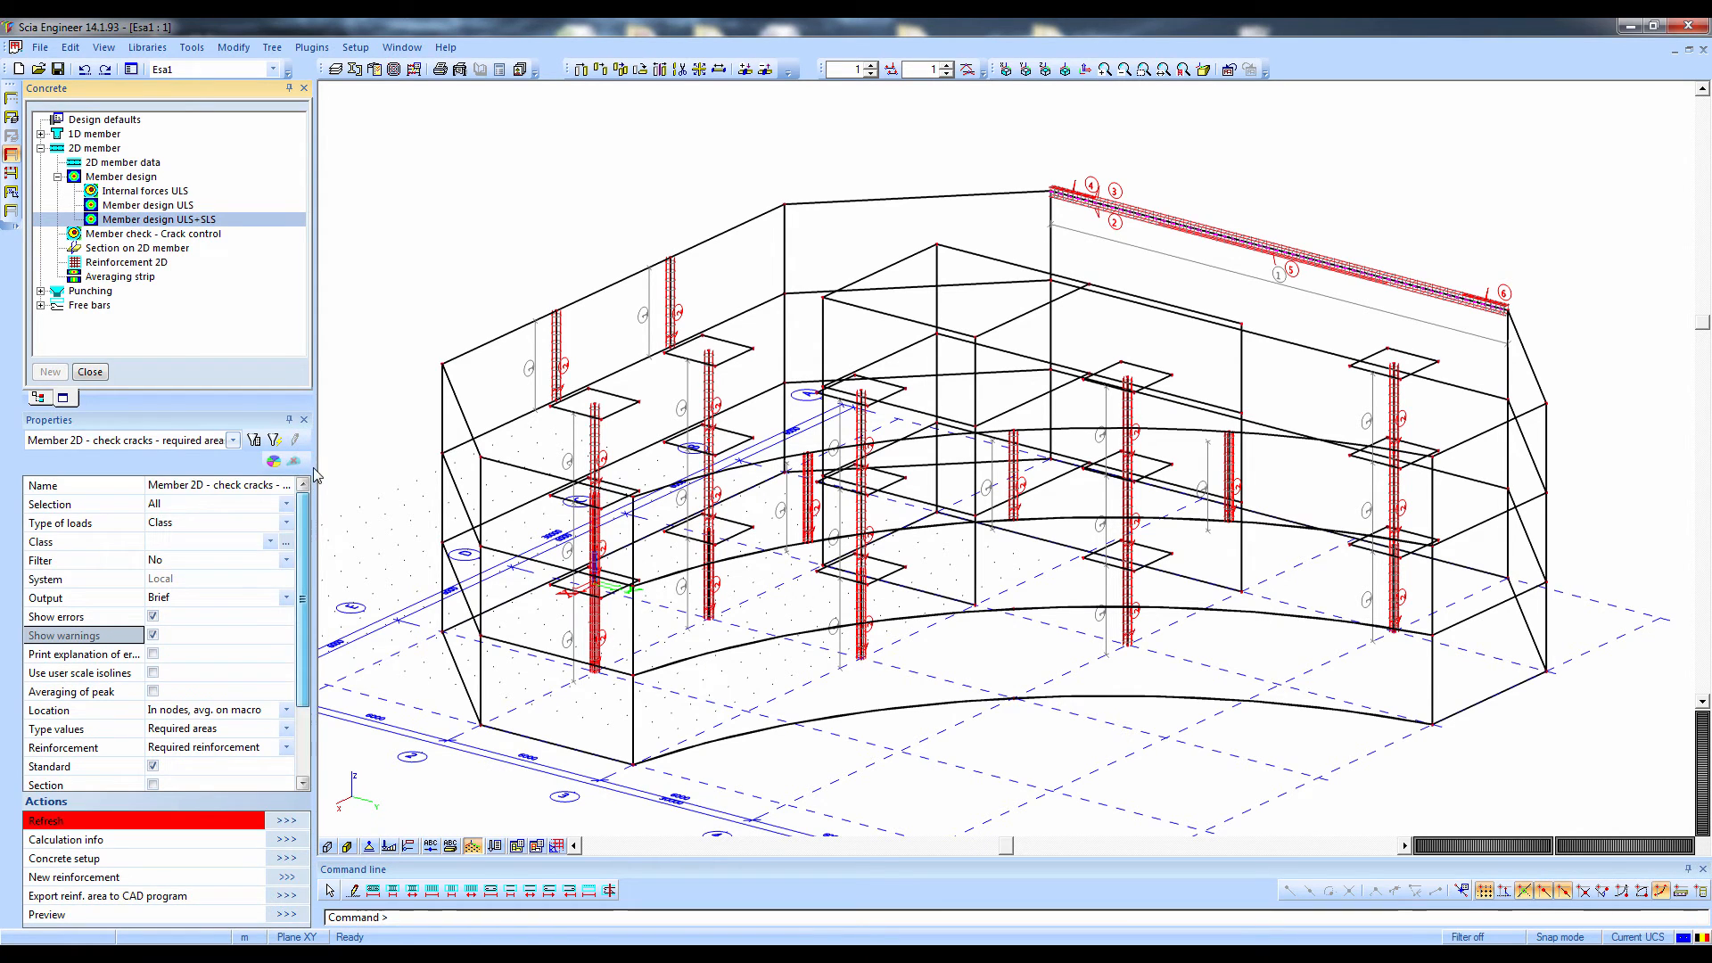
left_click(288, 543)
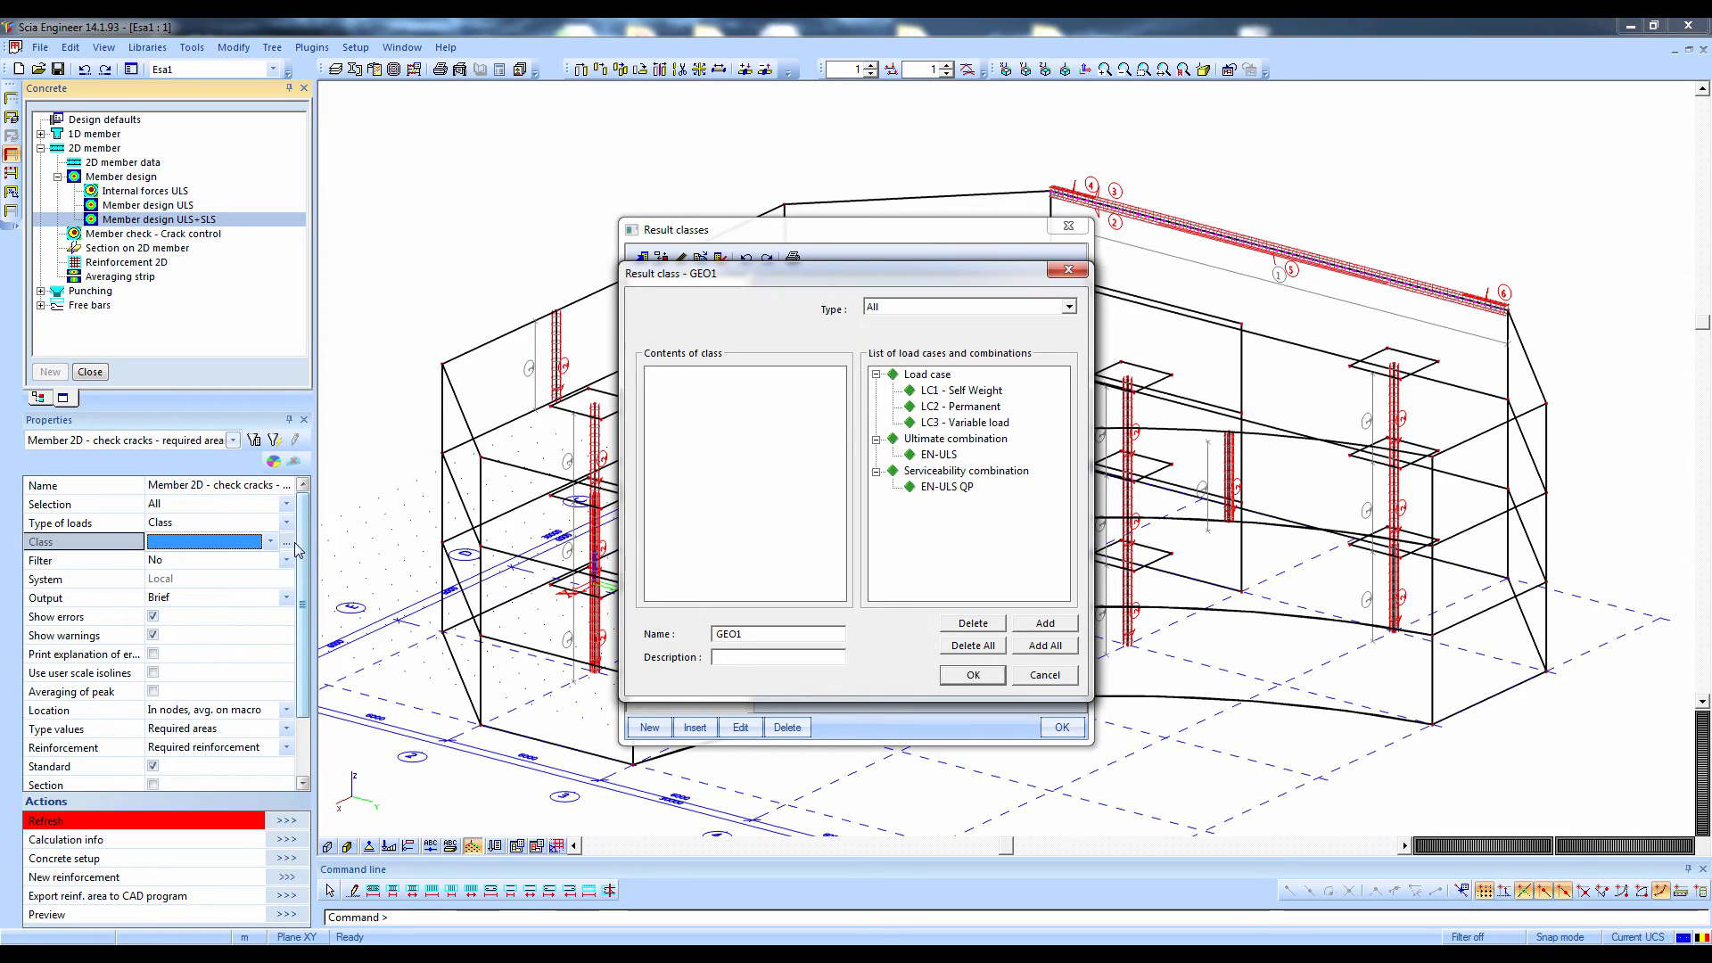
left_click_drag(951, 522, 945, 450)
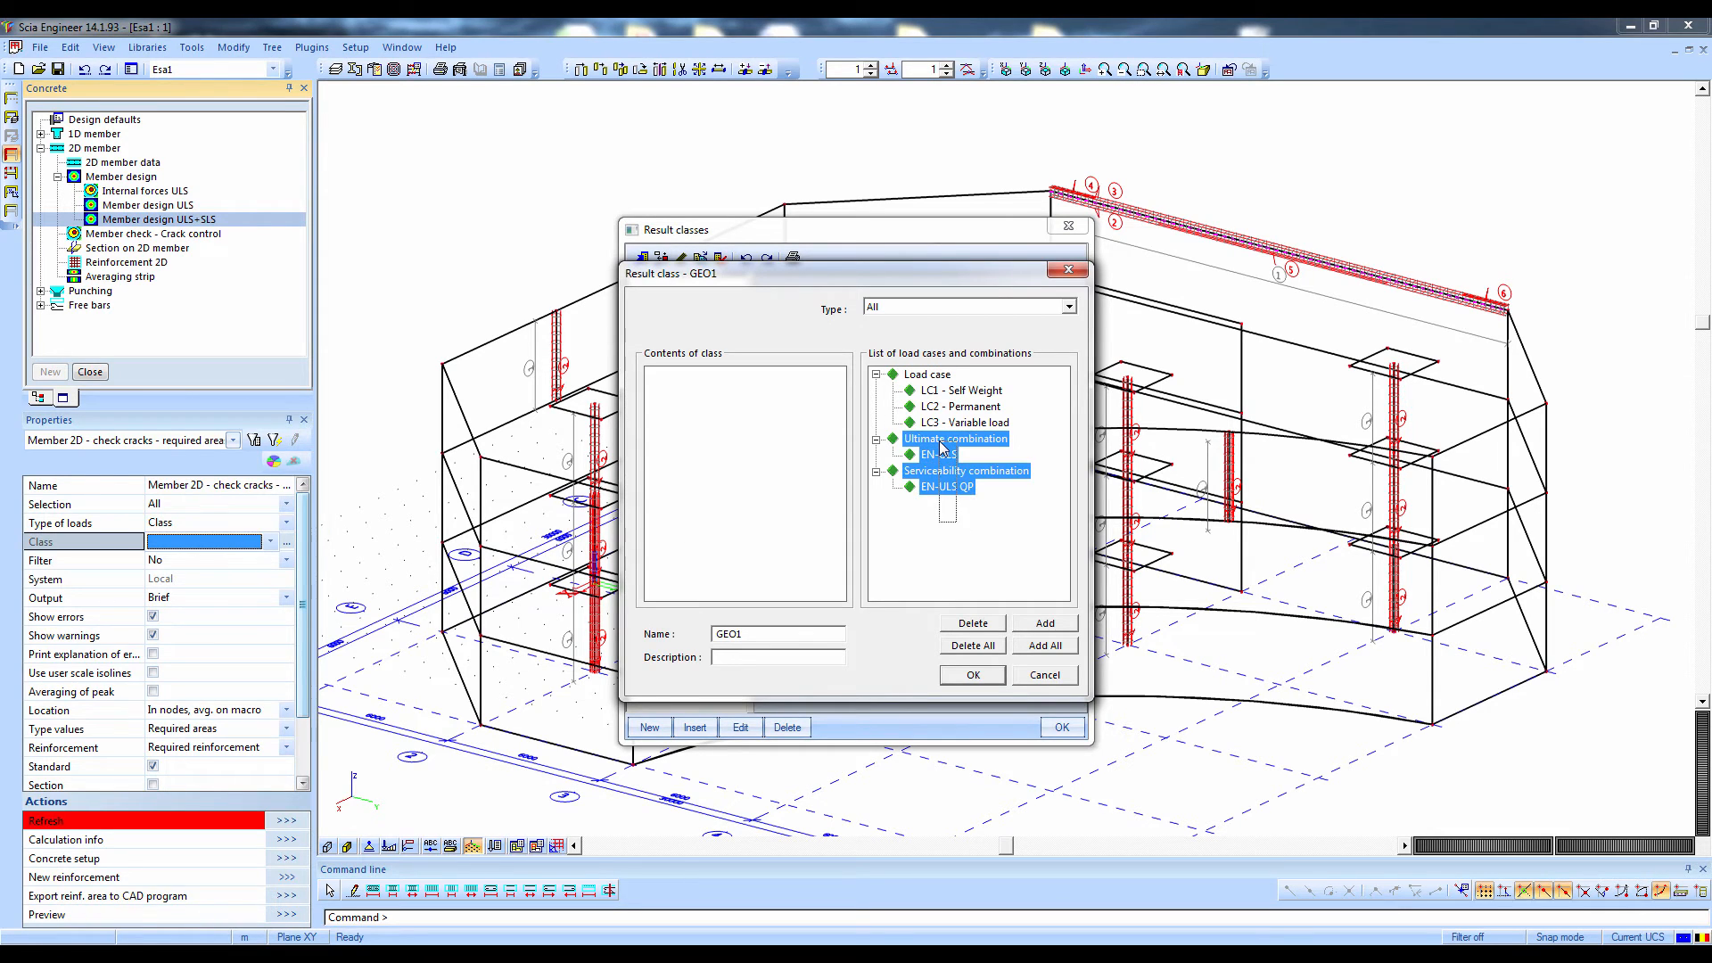
left_click(1025, 618)
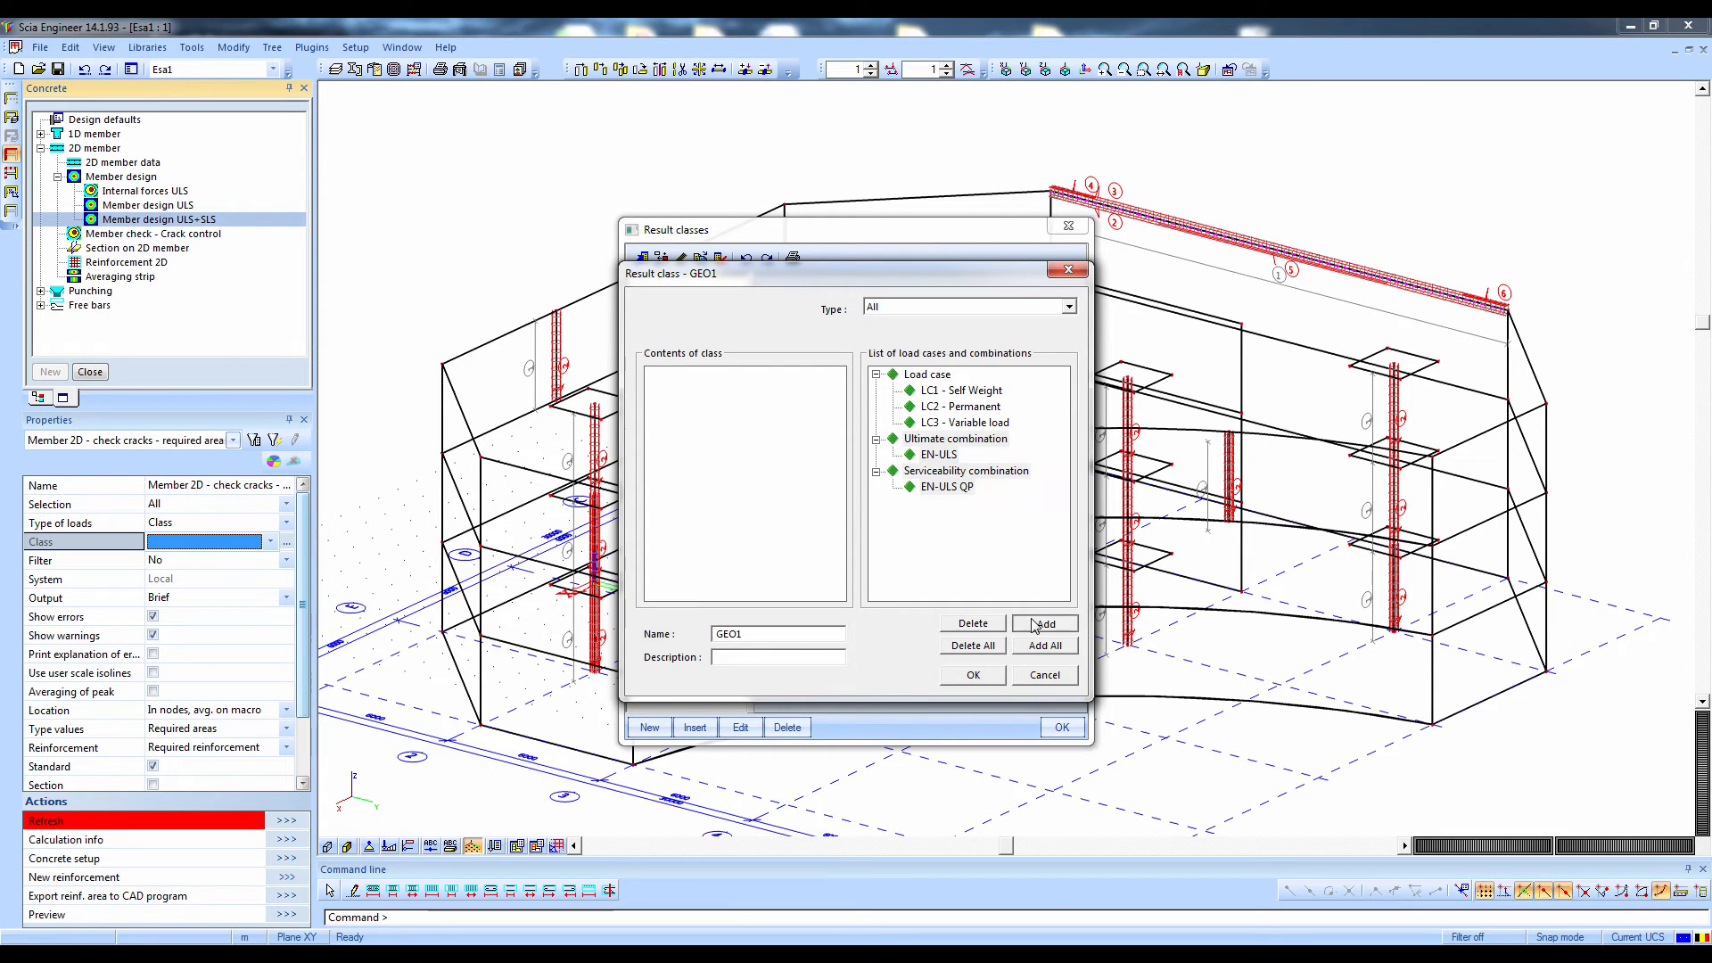
left_click(963, 678)
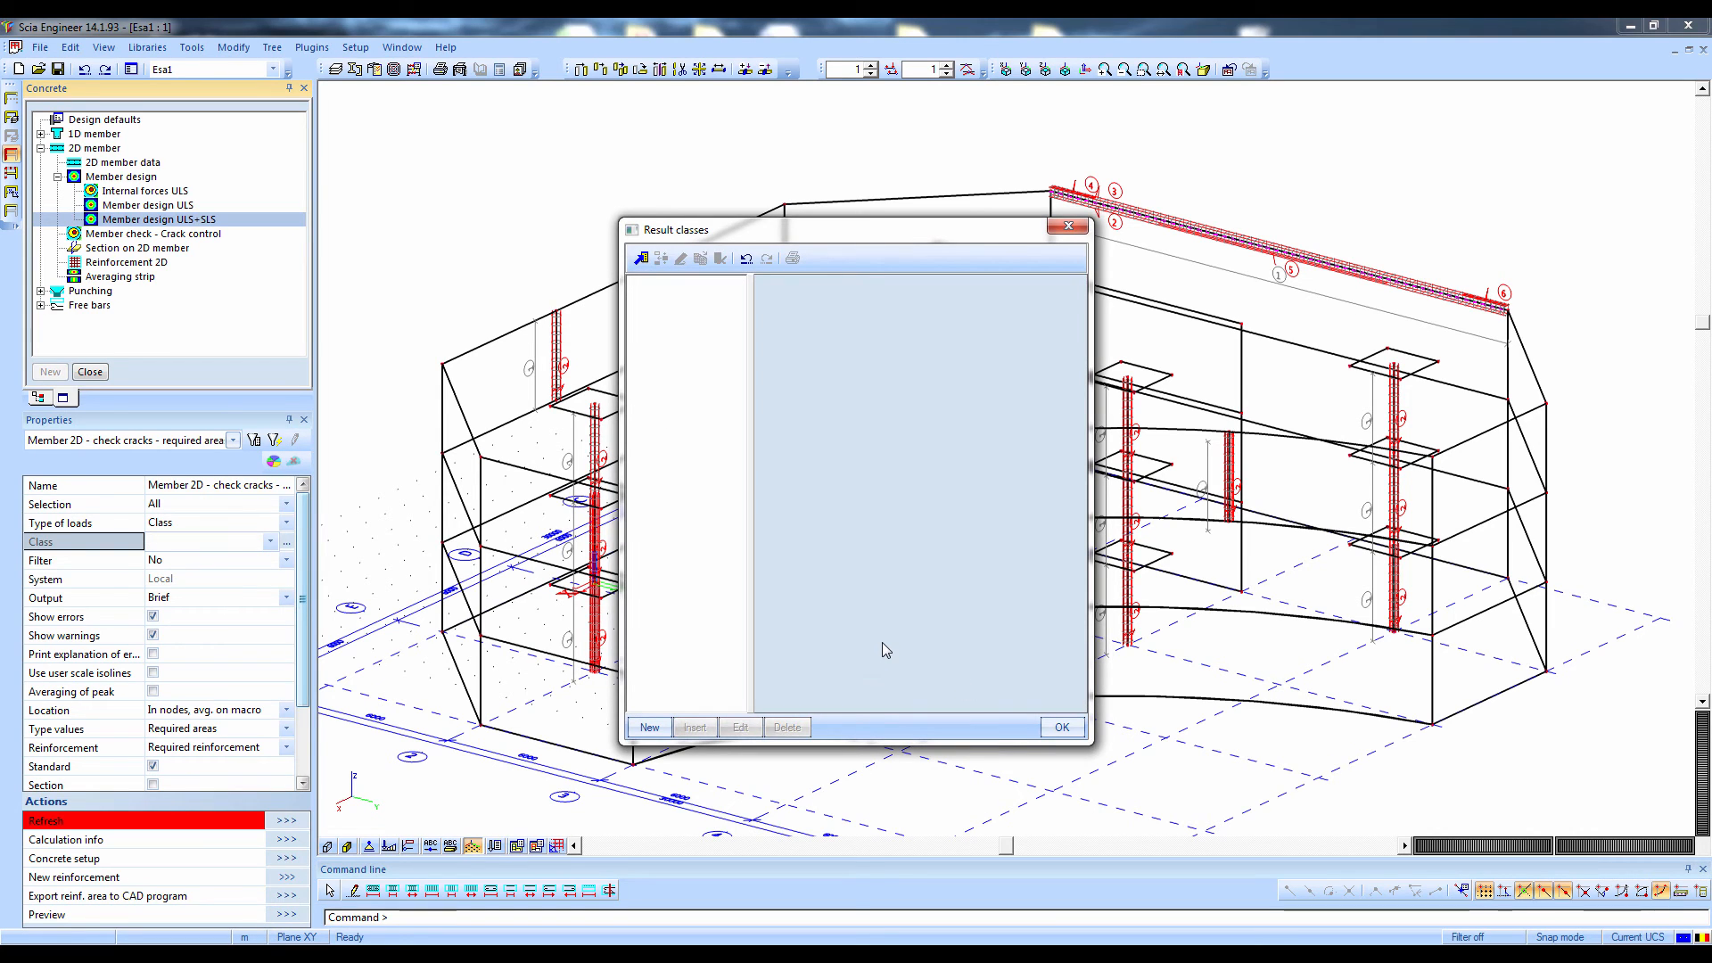
left_click(1062, 727)
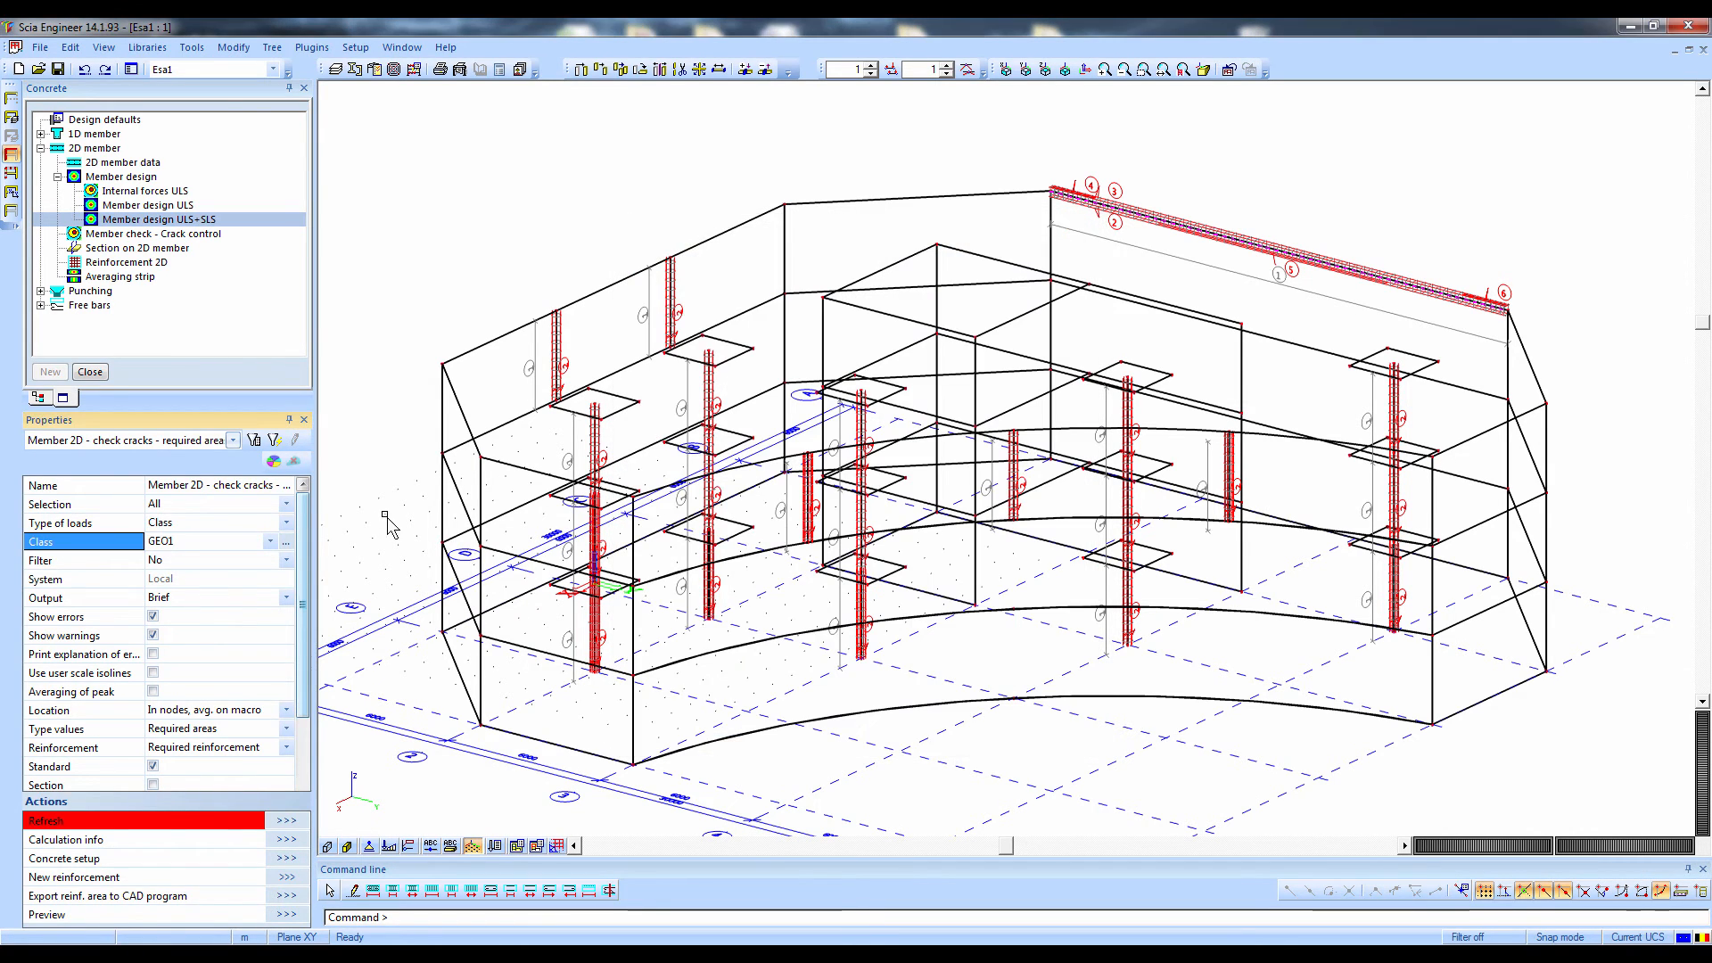
Rename the new result class as ULS + SLS and use it for the 2D member design
left_click(285, 542)
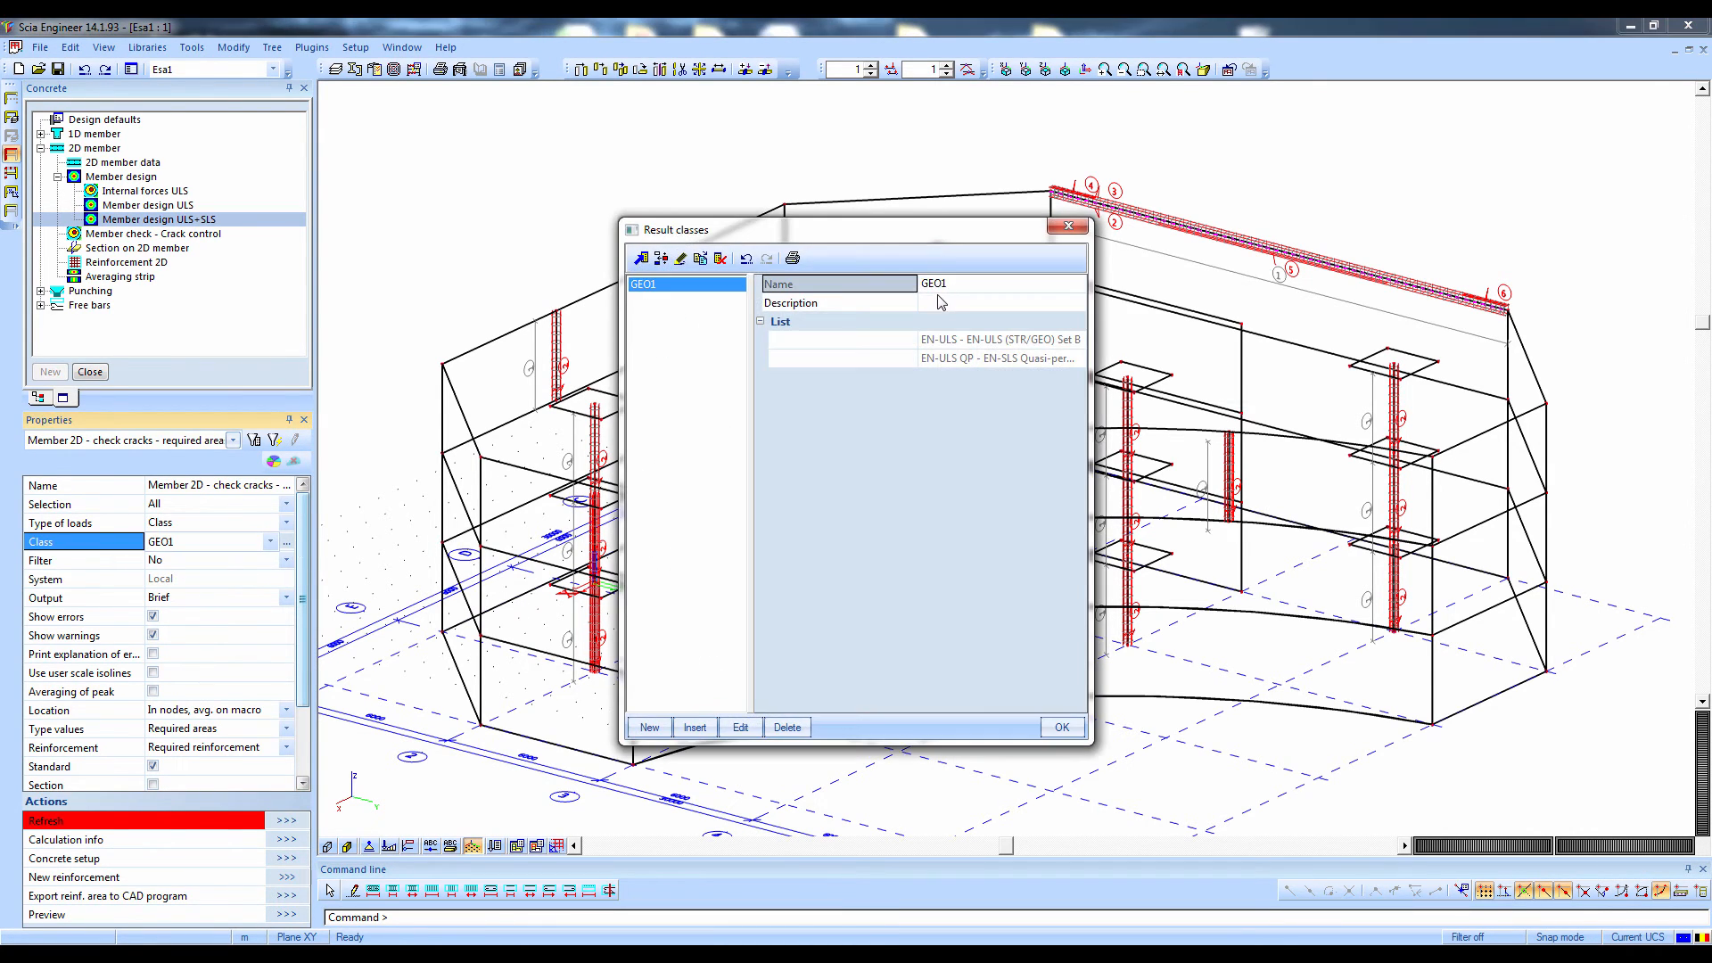
left_click(938, 283)
type("ULS")
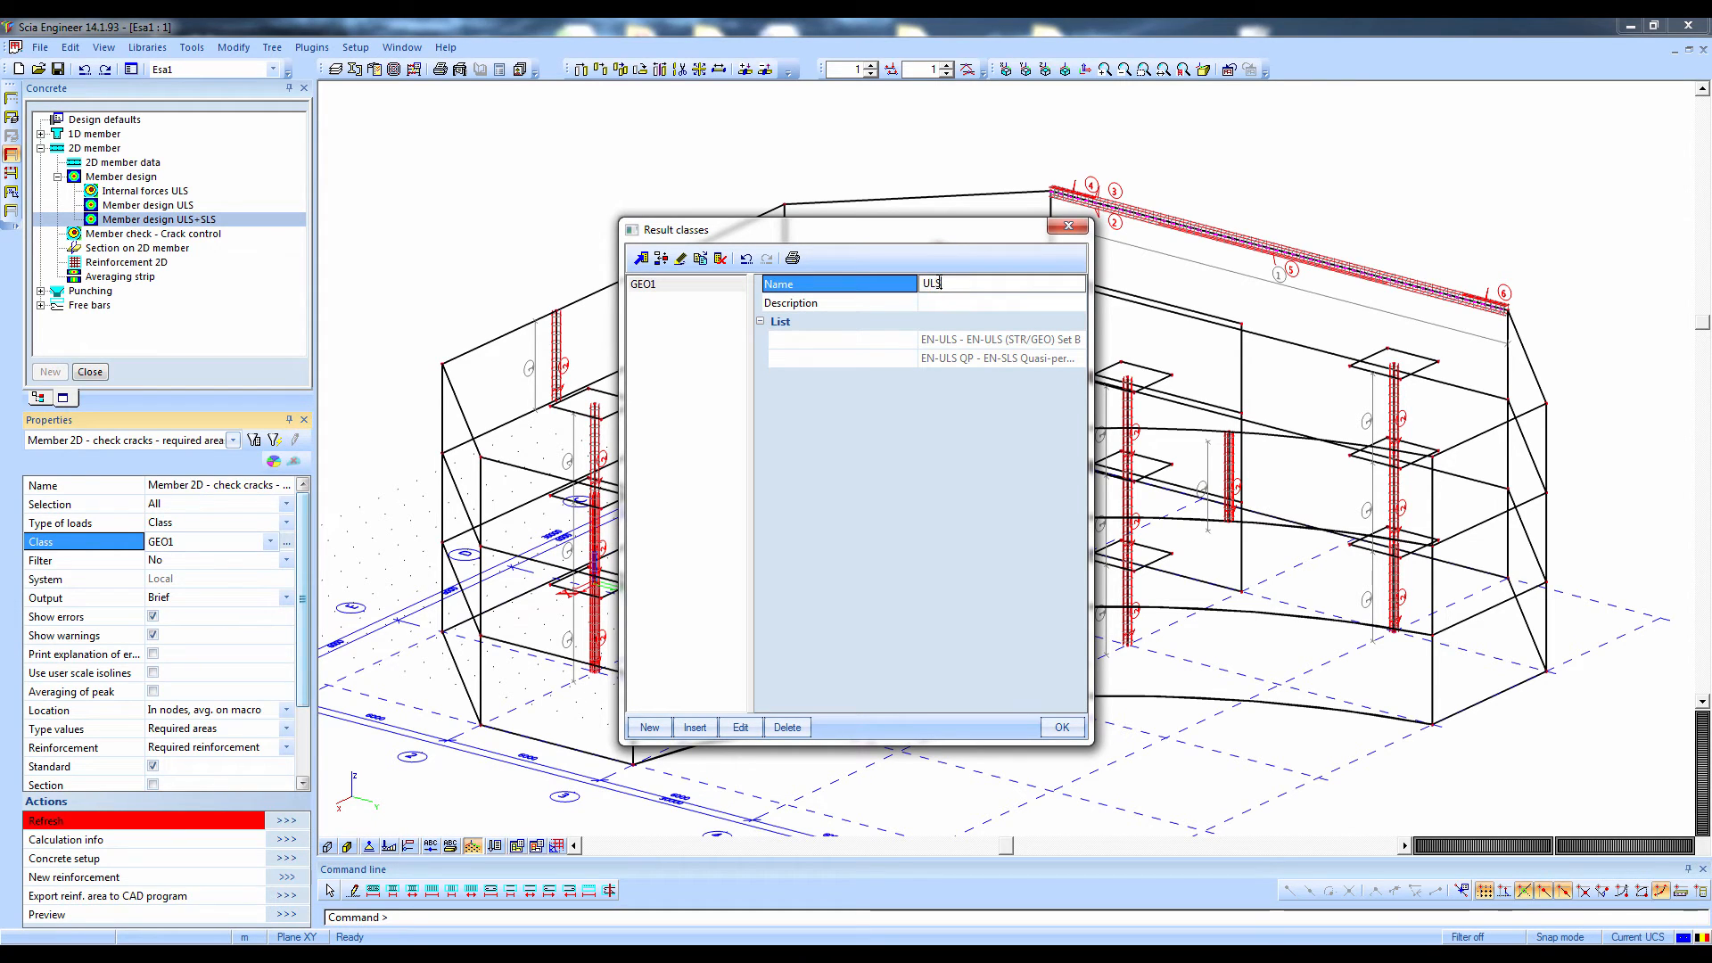
type(" + SLS")
key("Return")
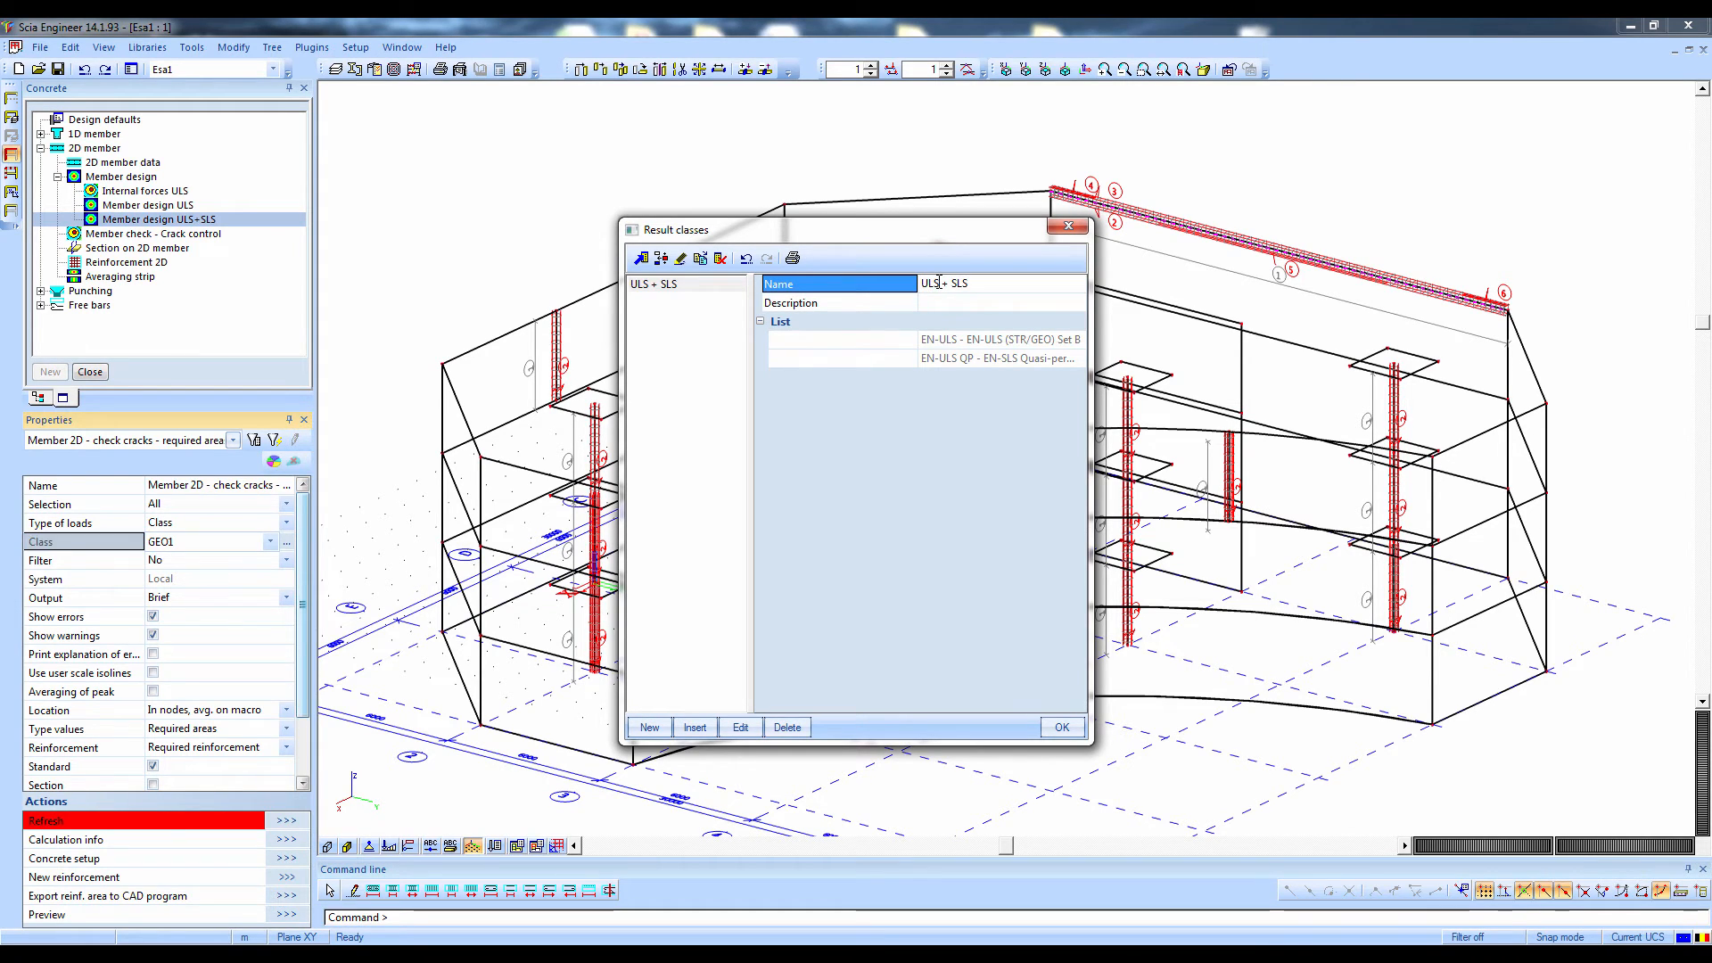
left_click(1062, 729)
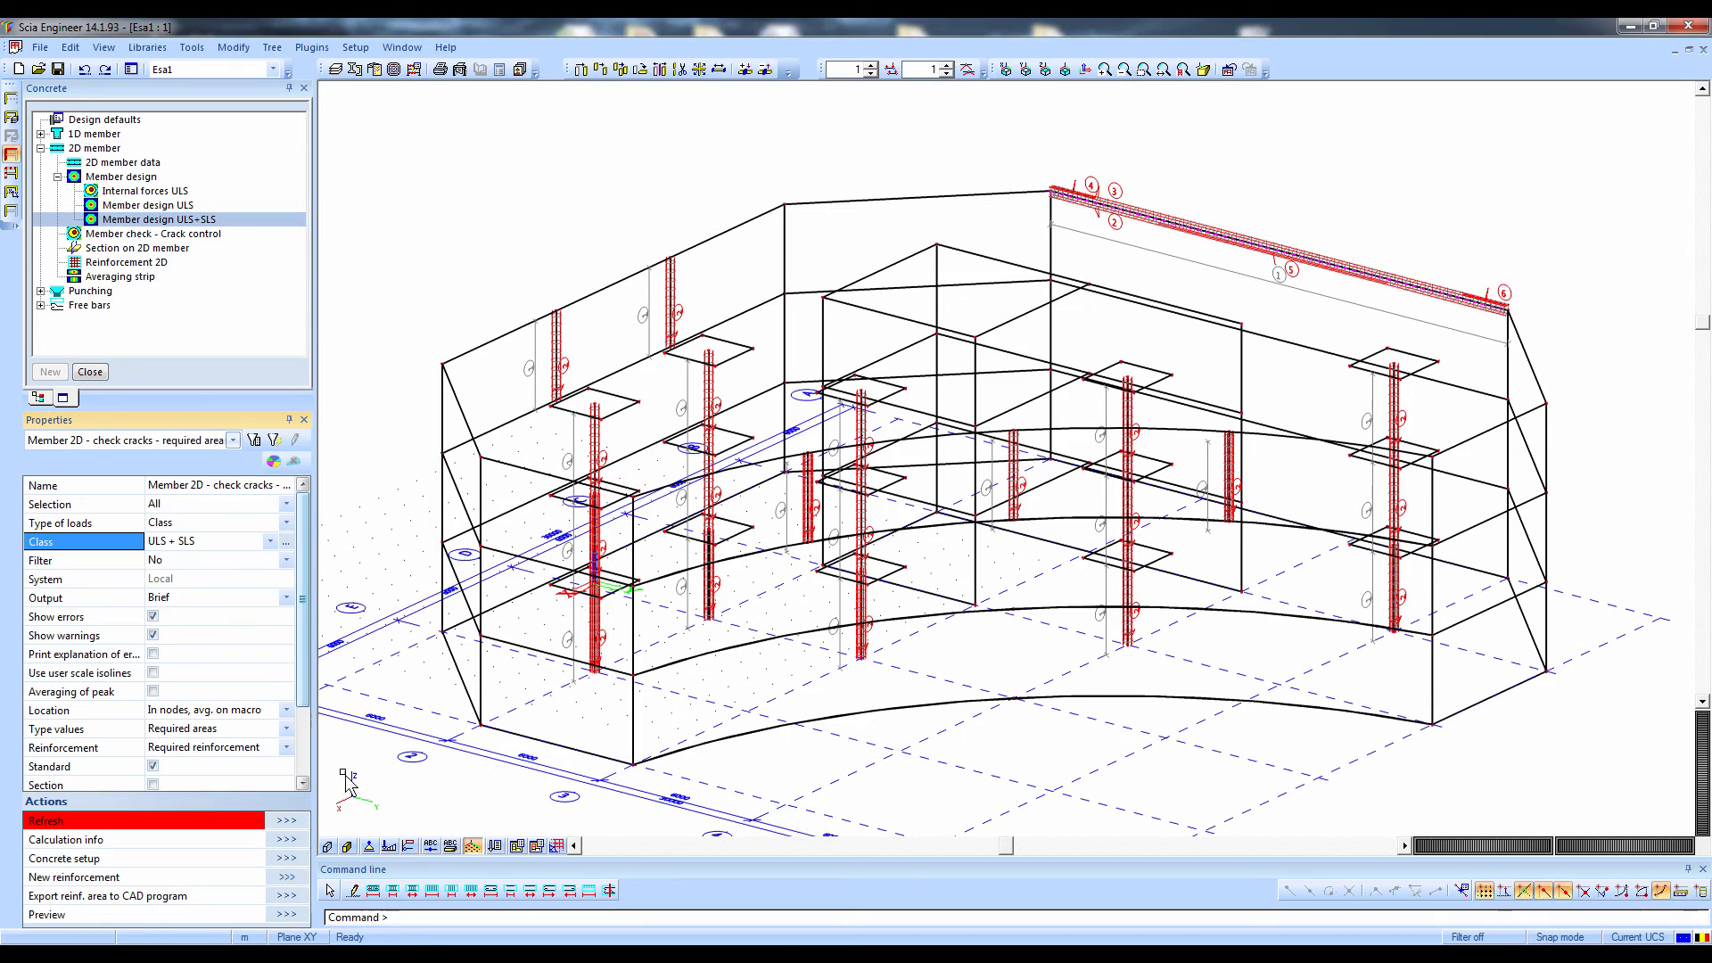
Switch off the display of warnings and refresh the ULS+SLS reinforcement design of all 2D members
left_click(153, 635)
left_click(285, 820)
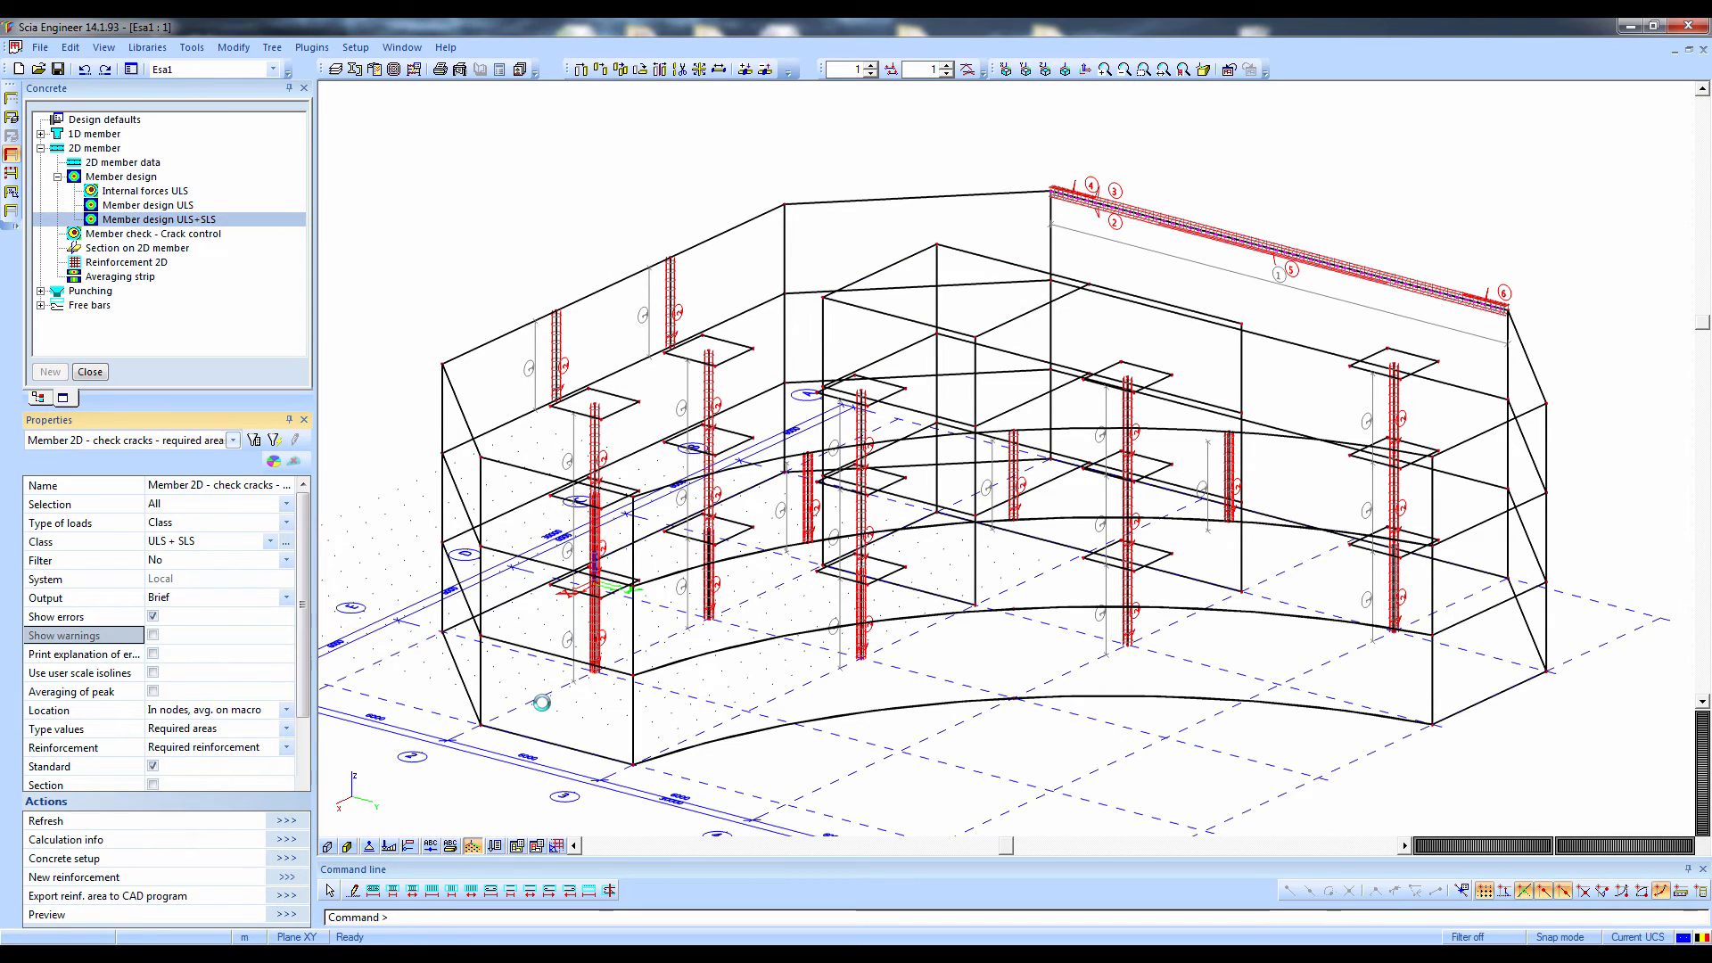
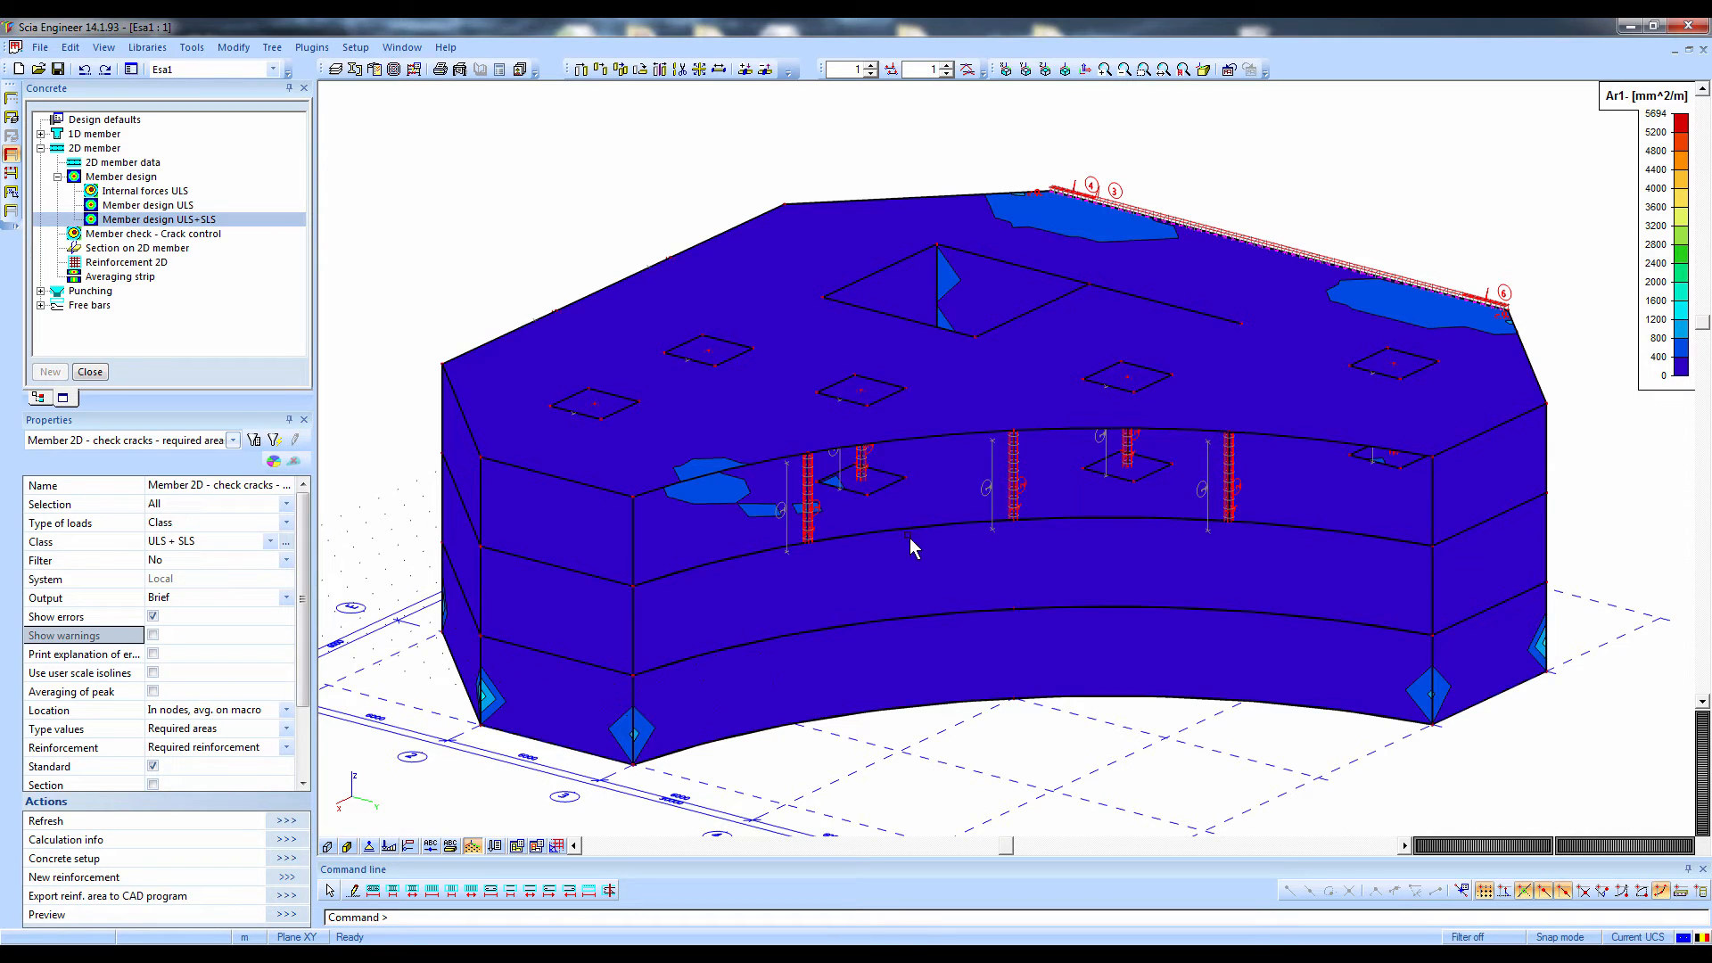
Show only the selected floor slab and refresh its ULS+SLS reinforcement design with the selection set to Current
right_click_drag(845, 619, 841, 602, "ctrl")
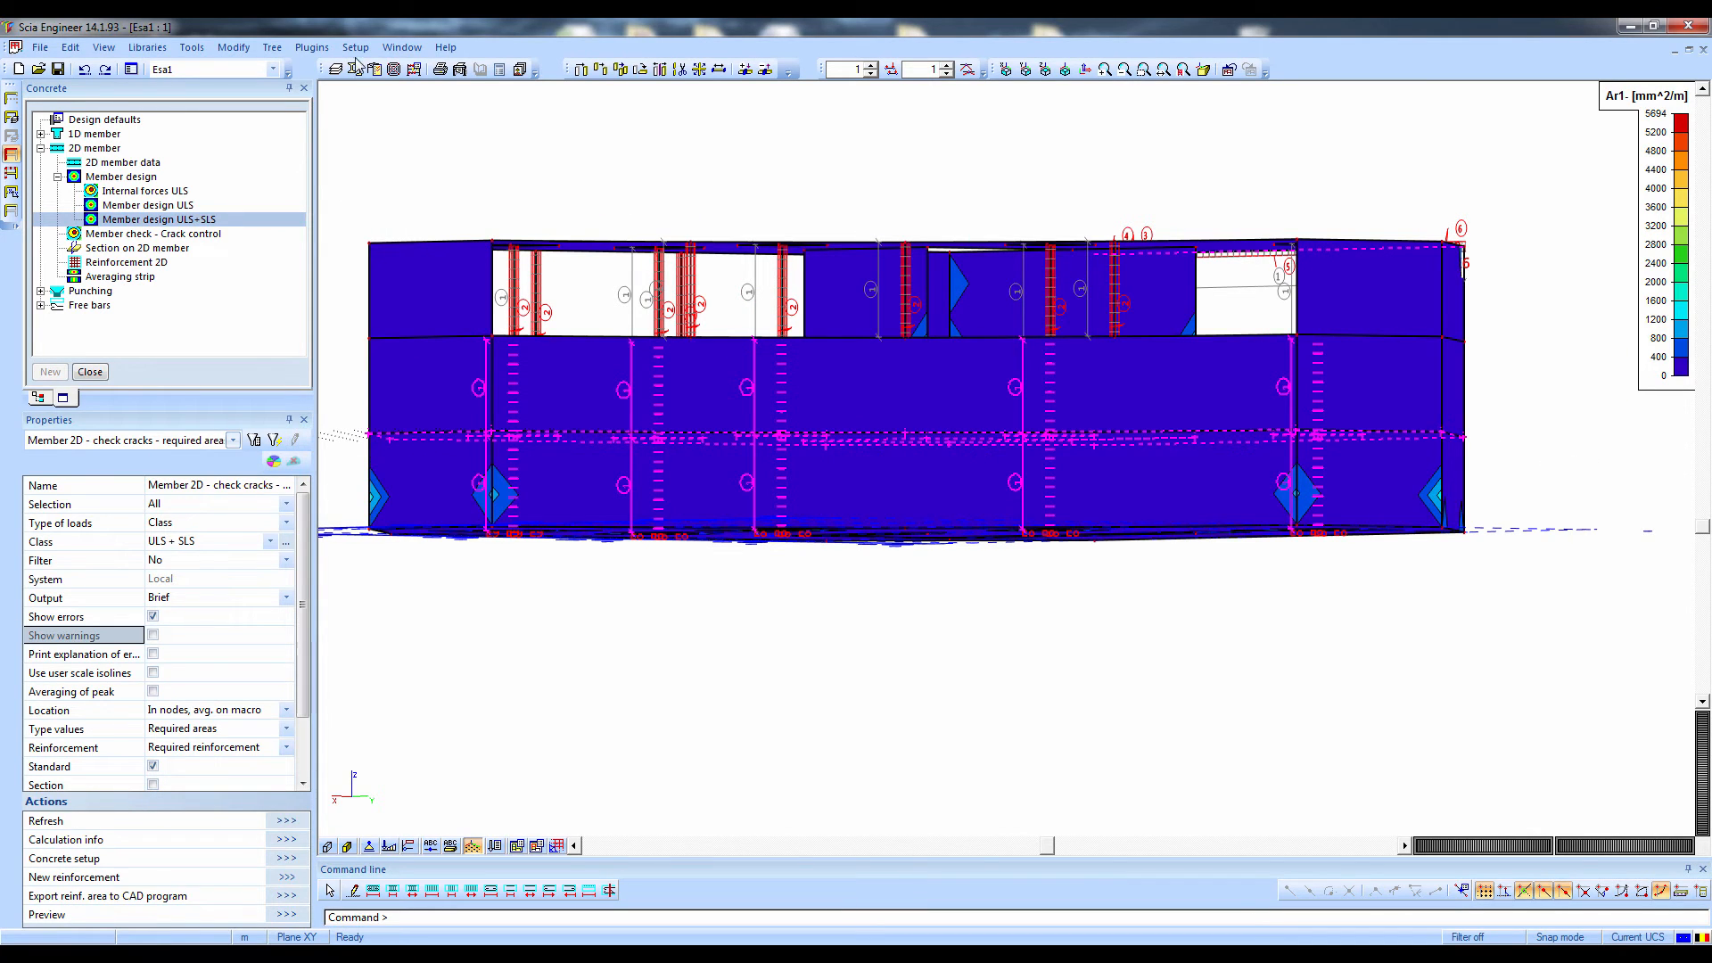
left_click(13, 155)
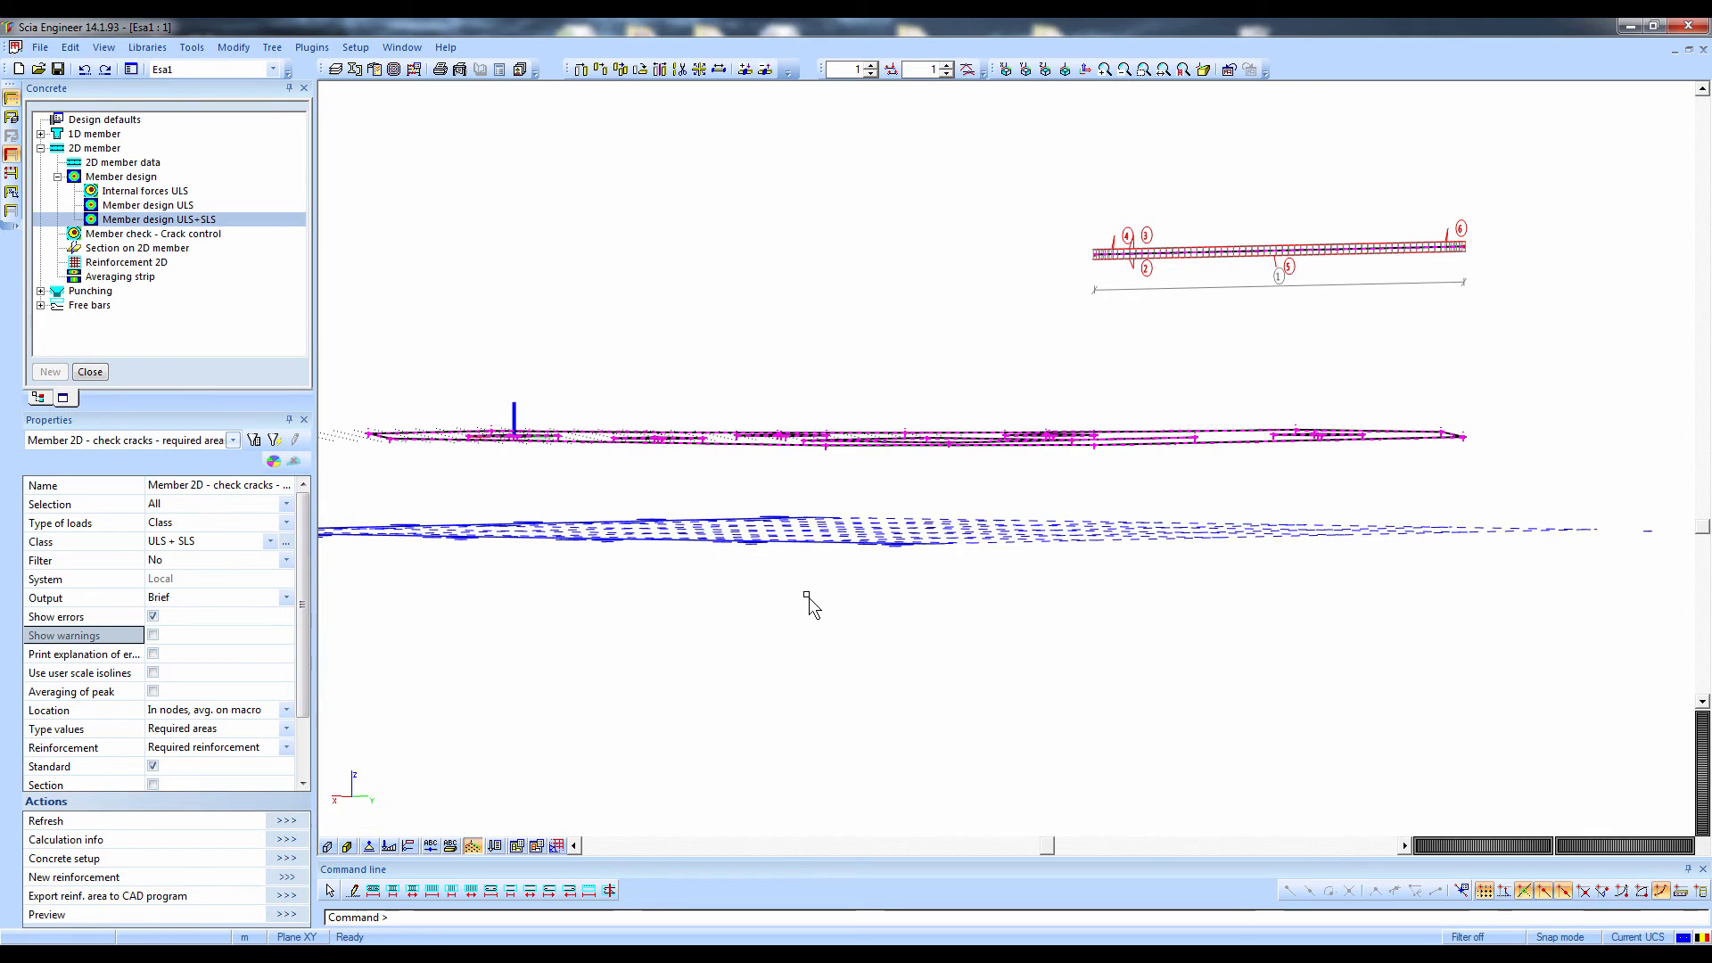
right_click_drag(821, 580, 814, 609, "ctrl")
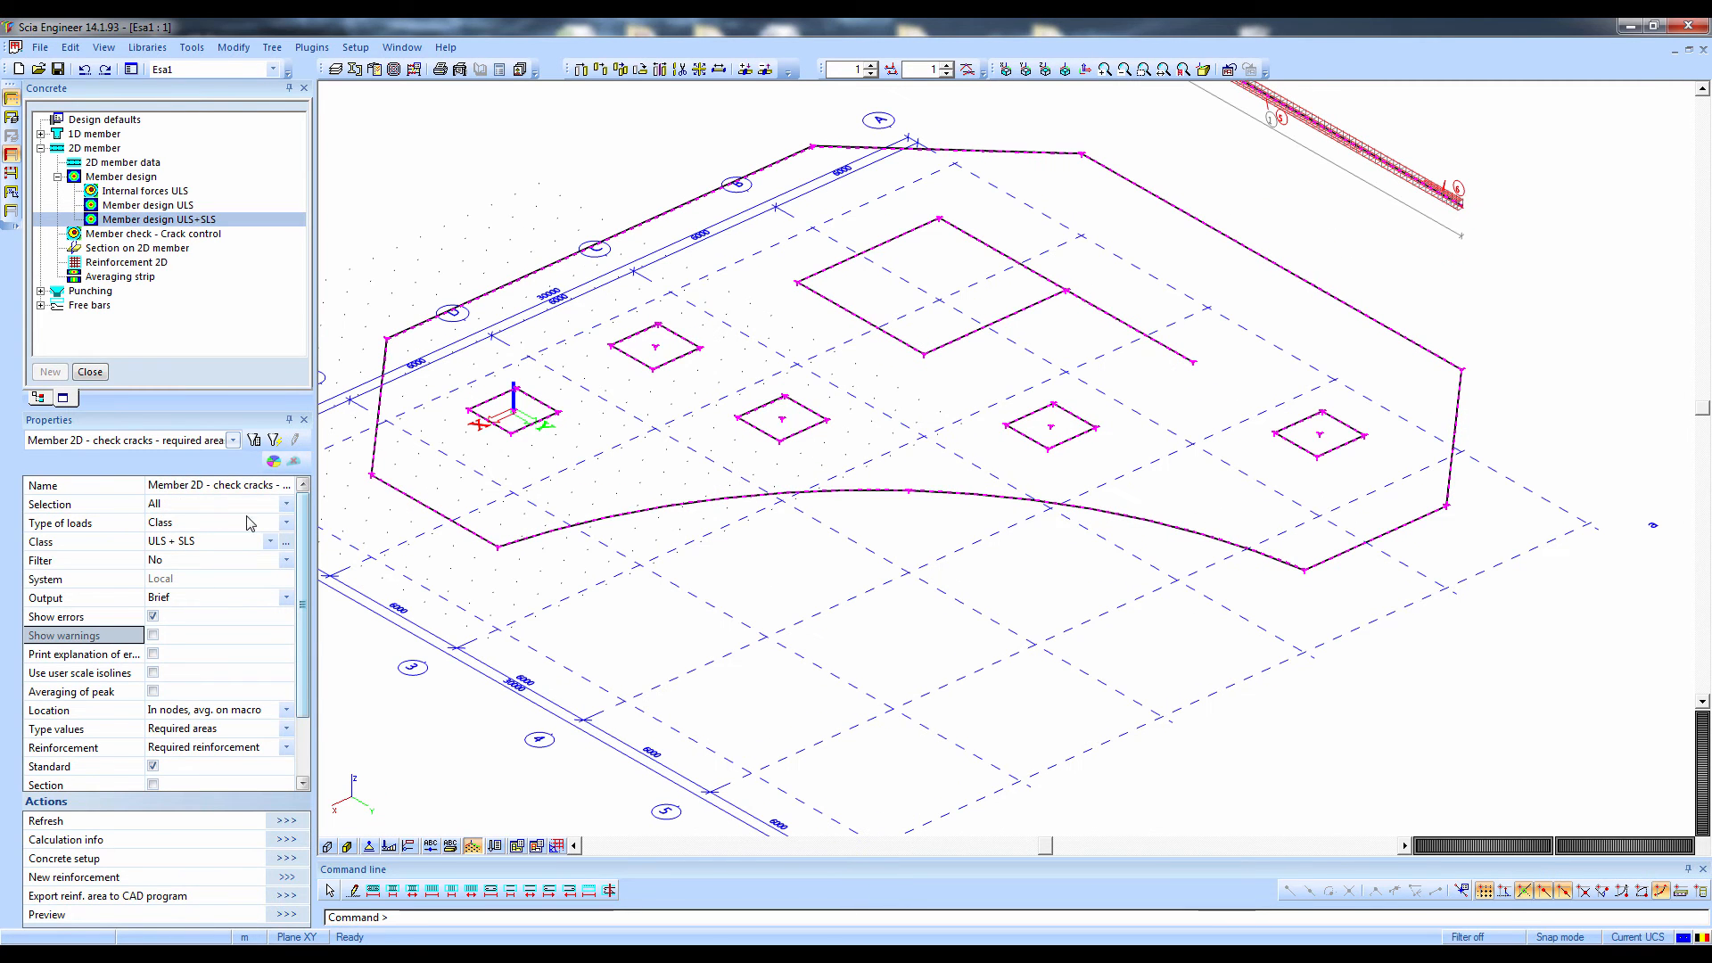
left_click(214, 504)
left_click(205, 532)
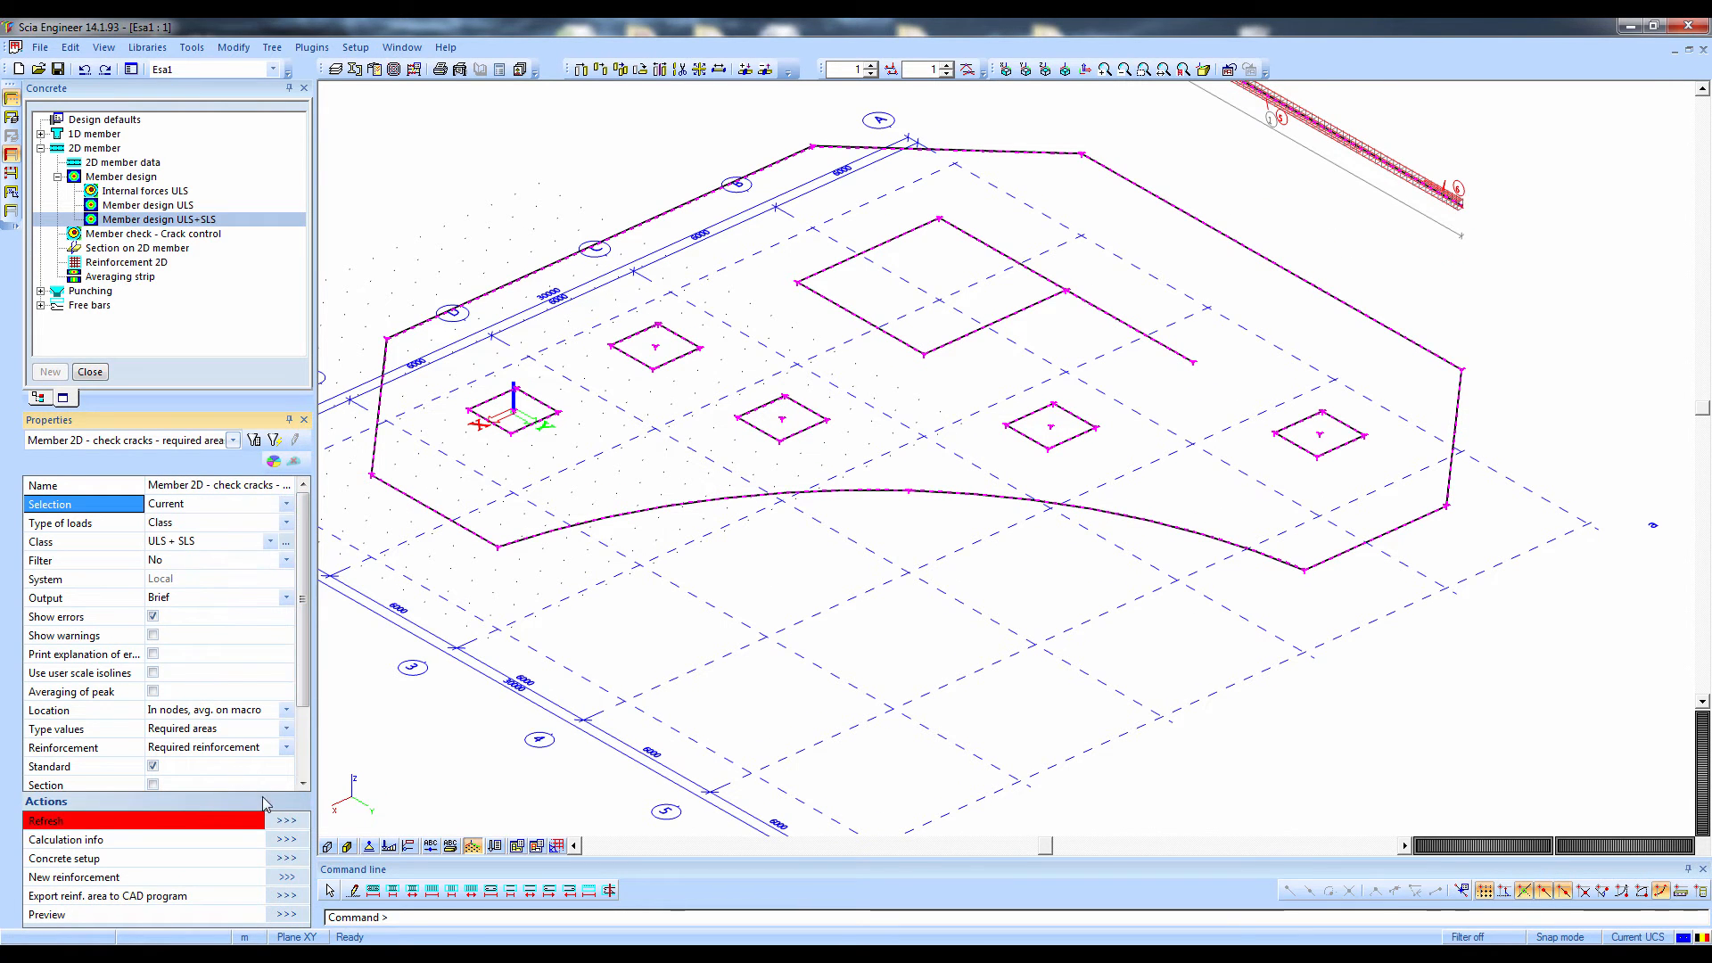
left_click(287, 821)
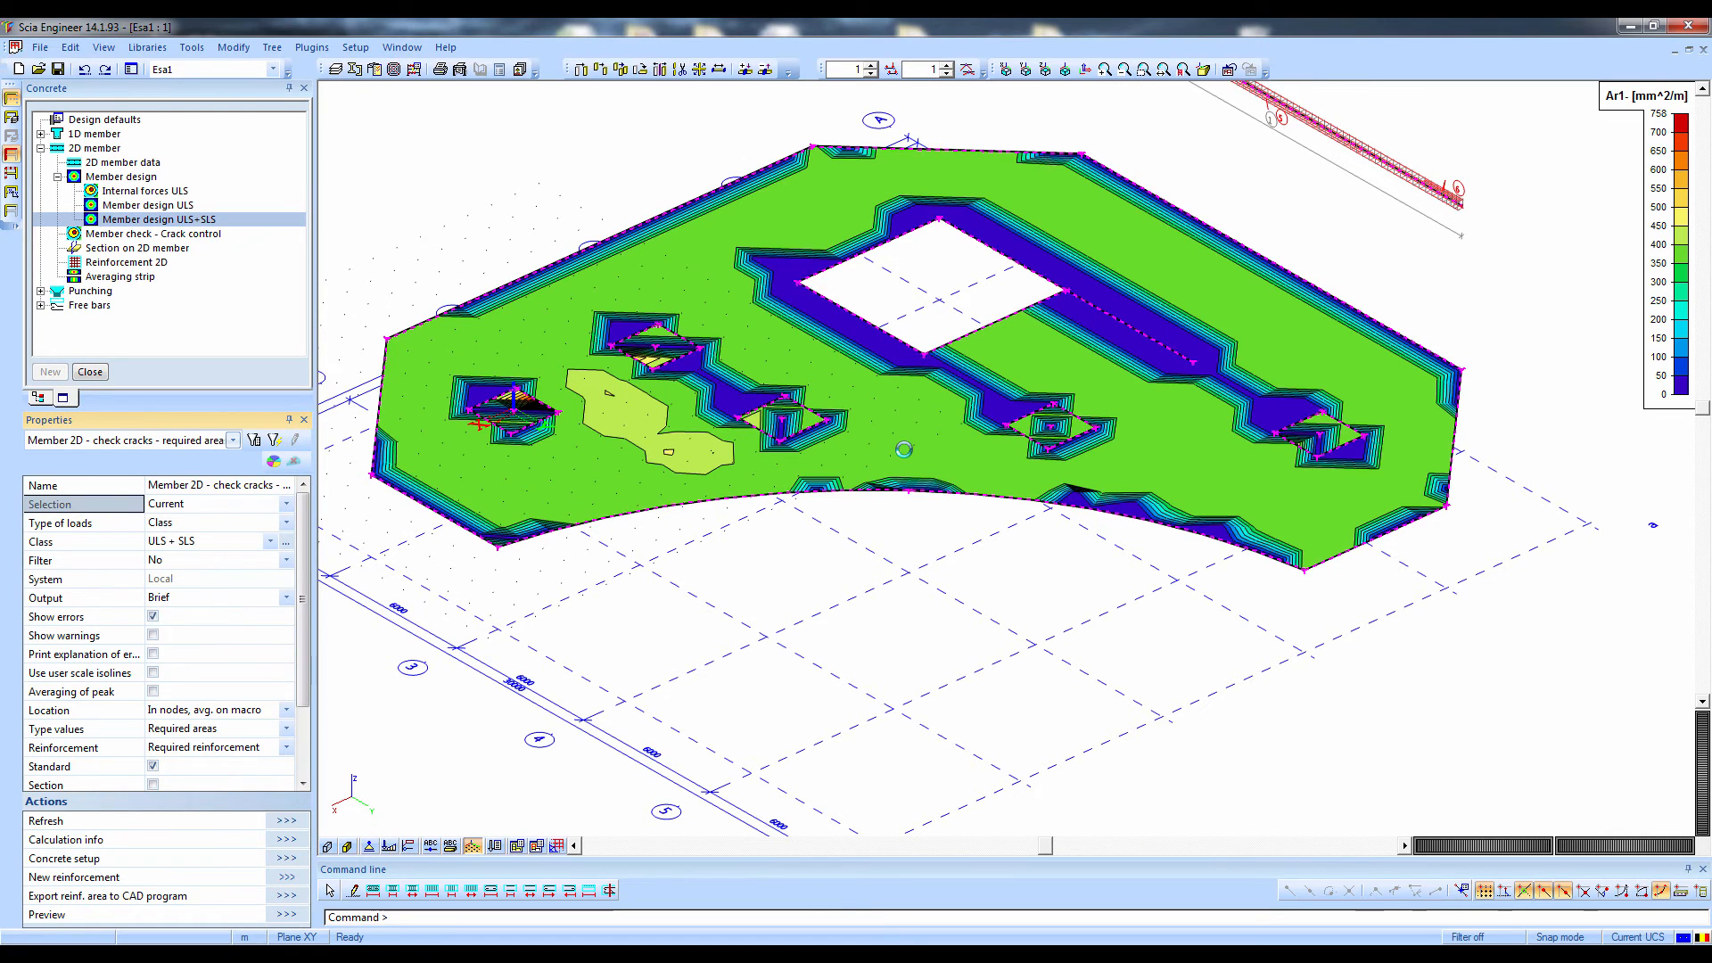
middle_click_drag(817, 478, 867, 526)
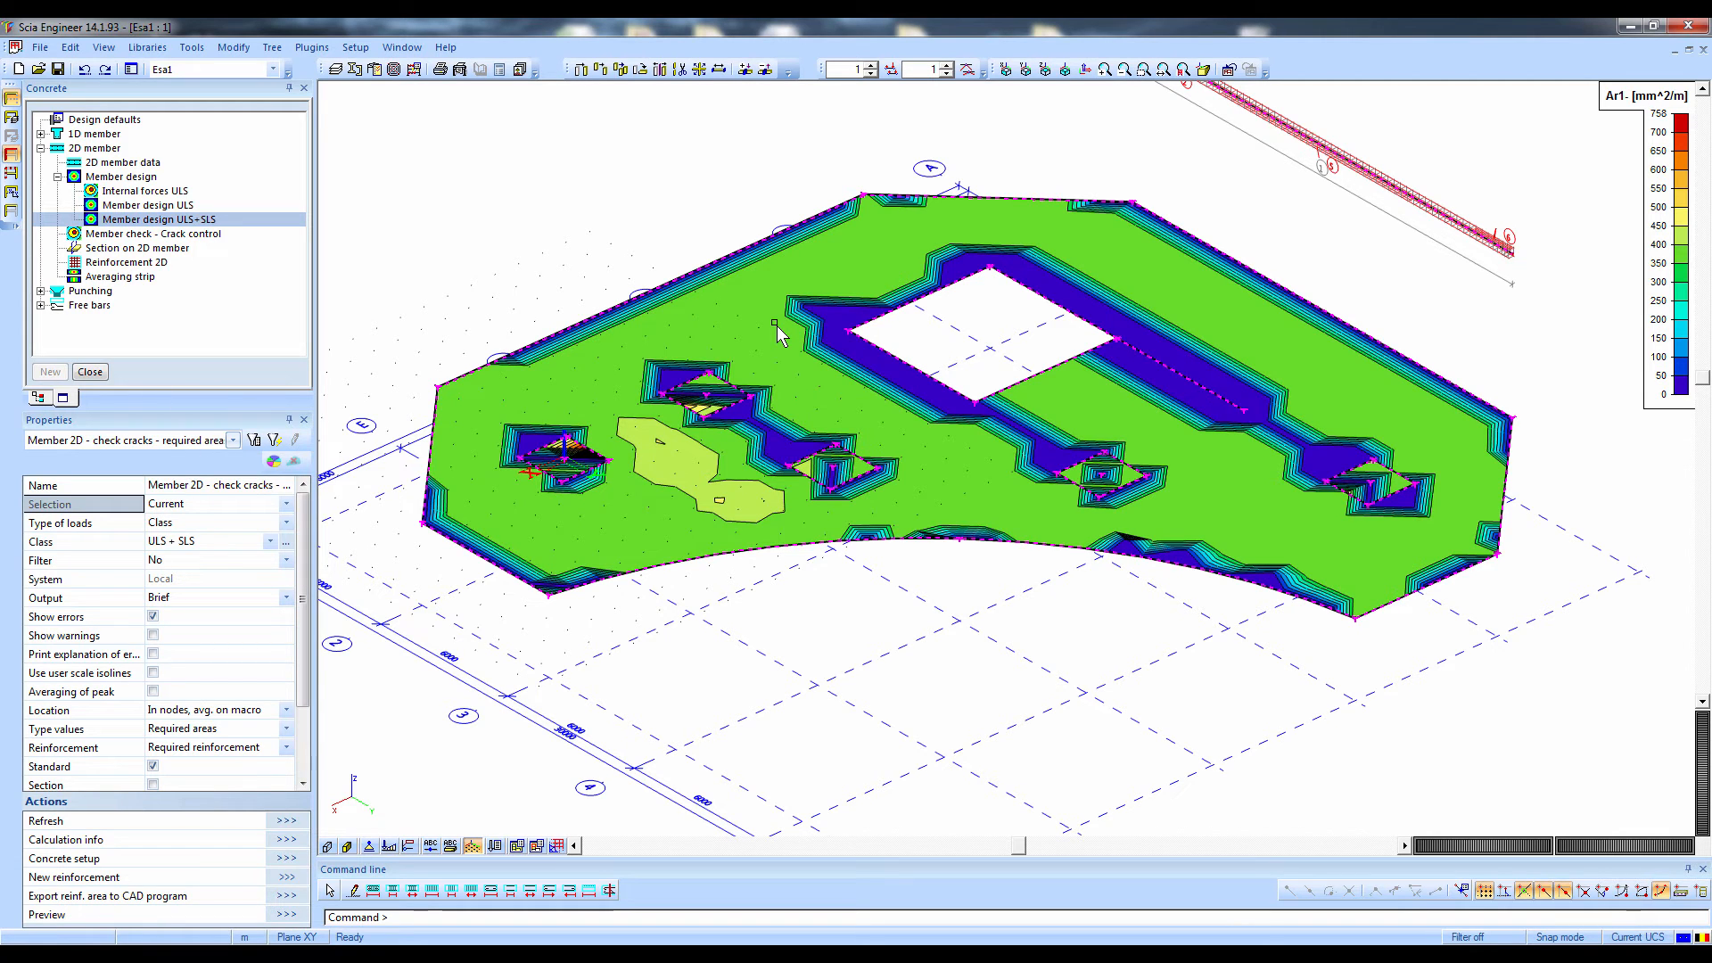
middle_click_drag(827, 339, 831, 425)
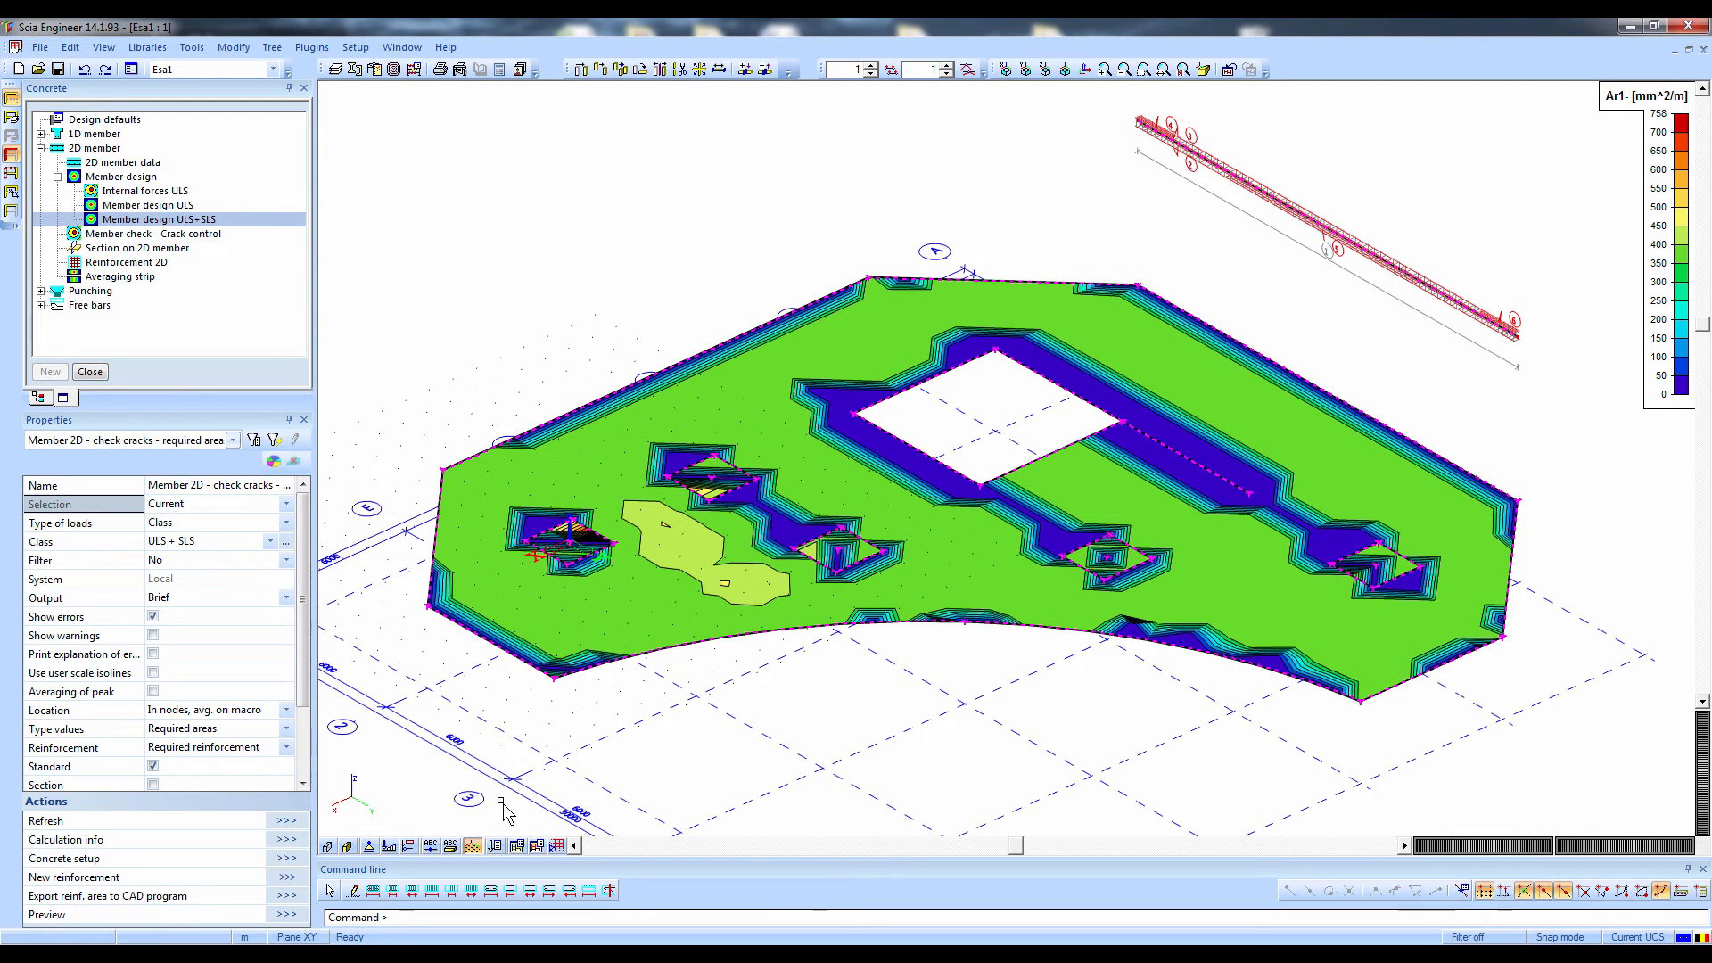
Close the 2D member design and the Concrete service, and open an engineering report
left_click(90, 372)
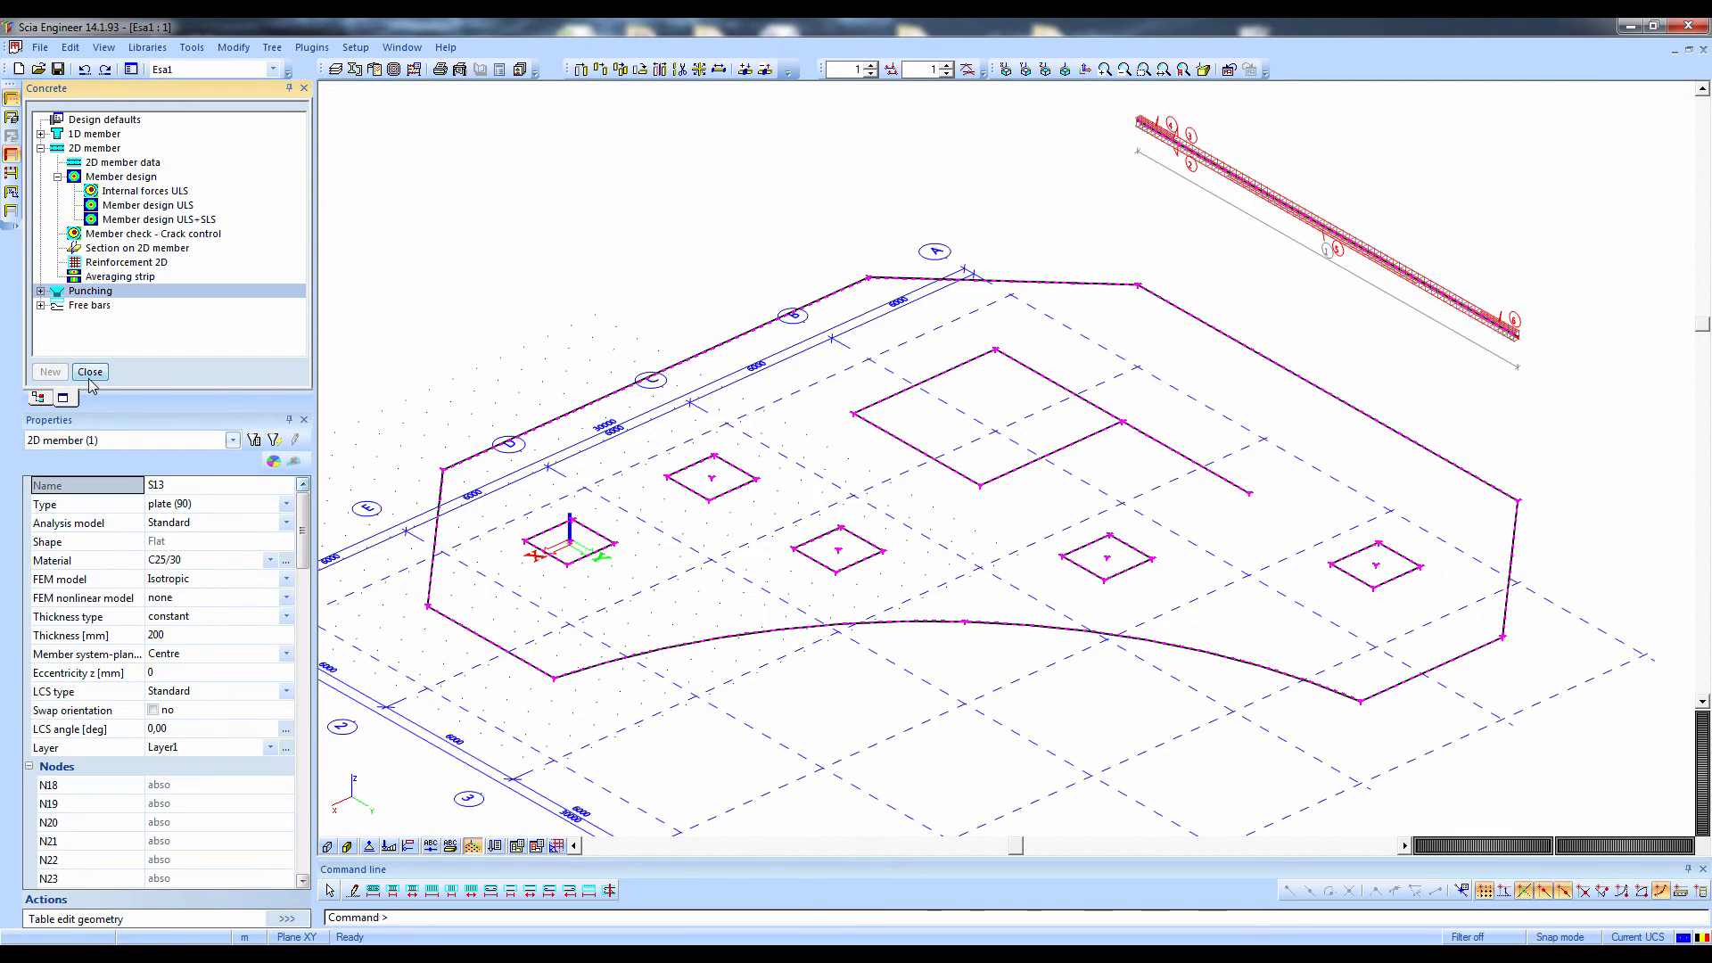
left_click(90, 372)
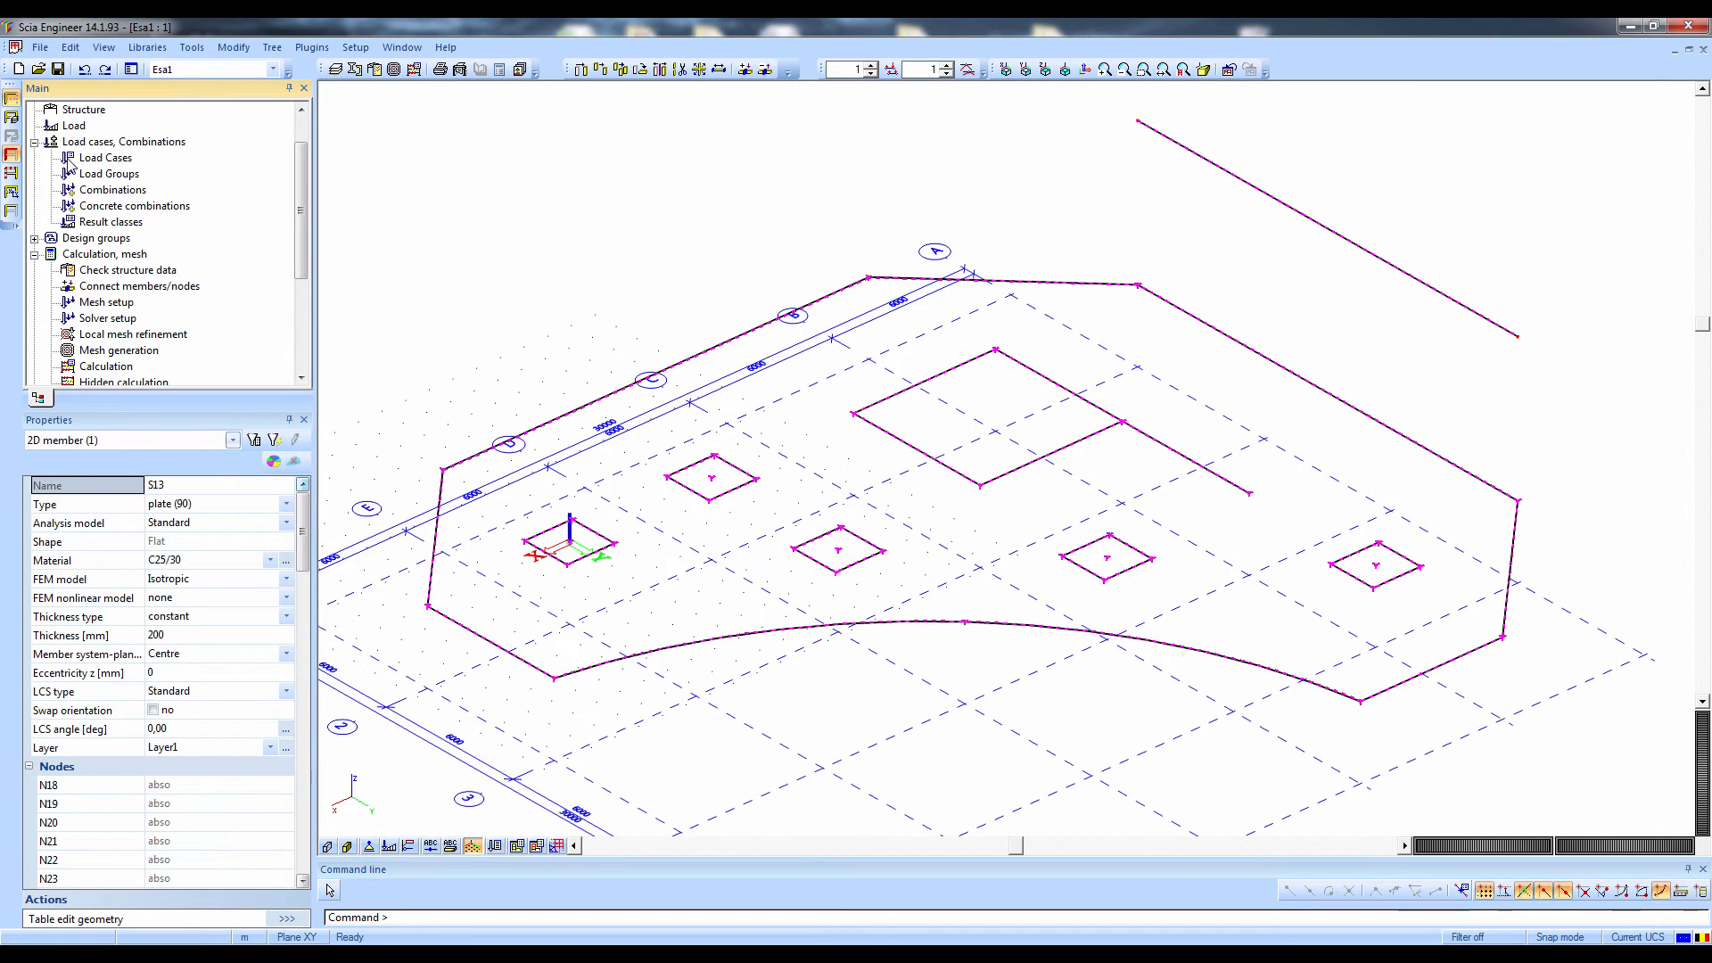
left_click(35, 142)
left_click(36, 174)
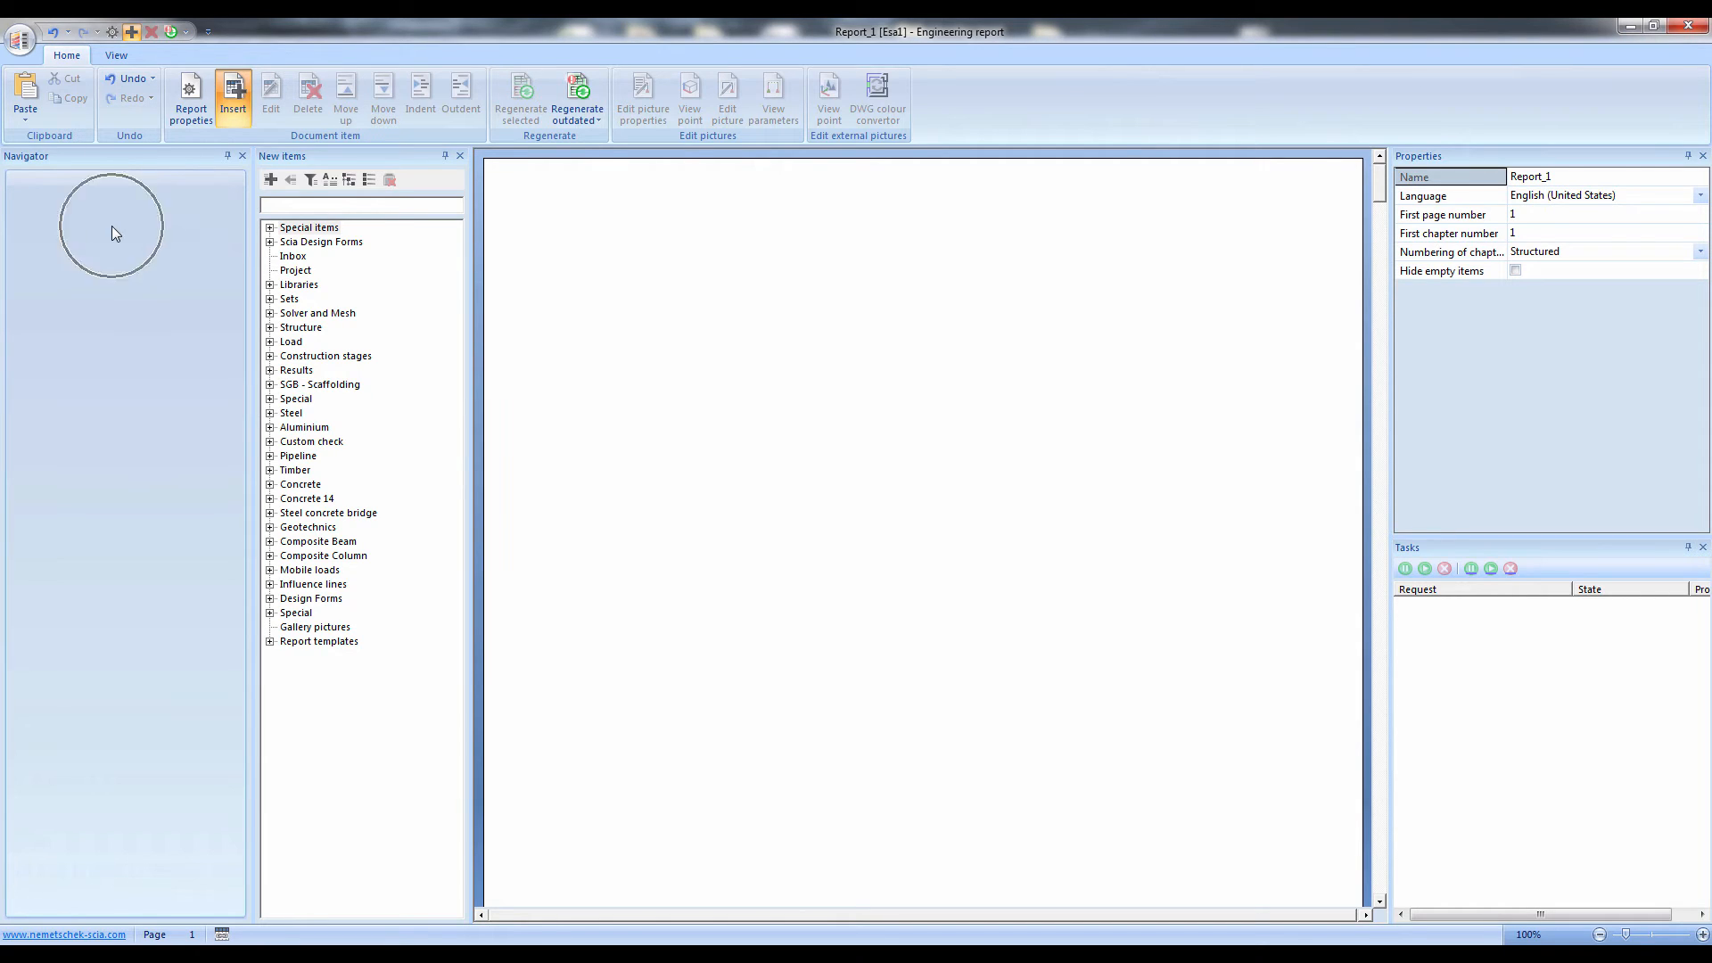
Insert the Header / Footer special item into the engineering report
key("ctrl")
key("ctrl")
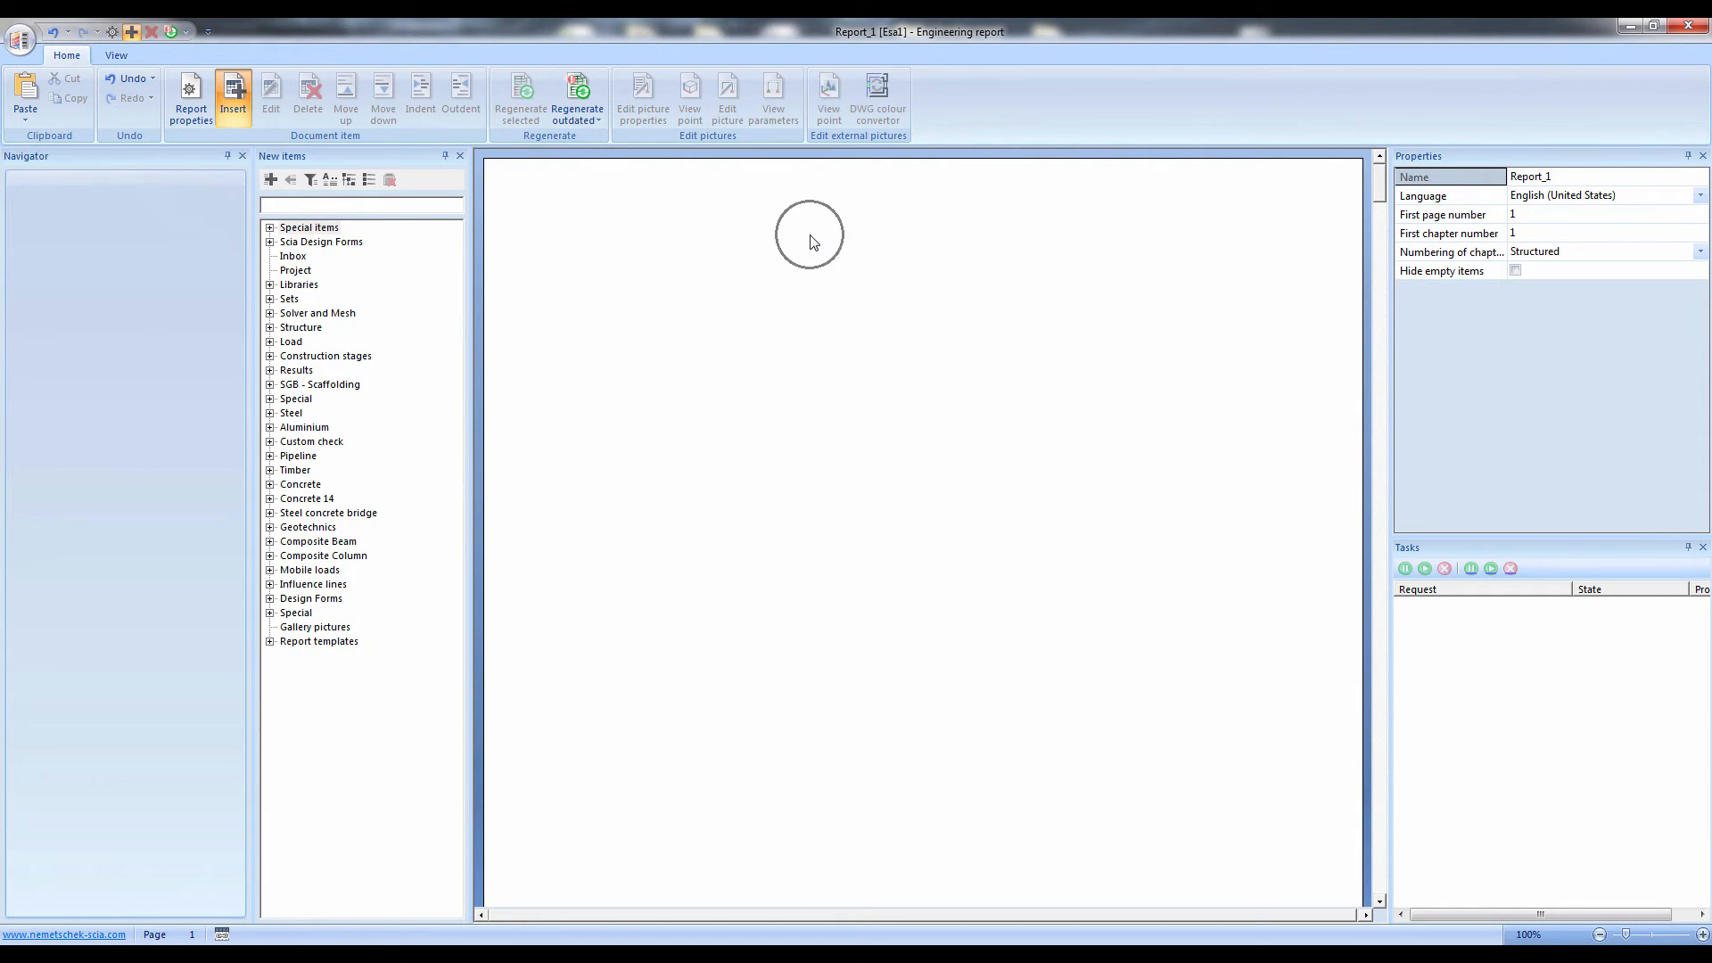
key("ctrl")
double_click(277, 230)
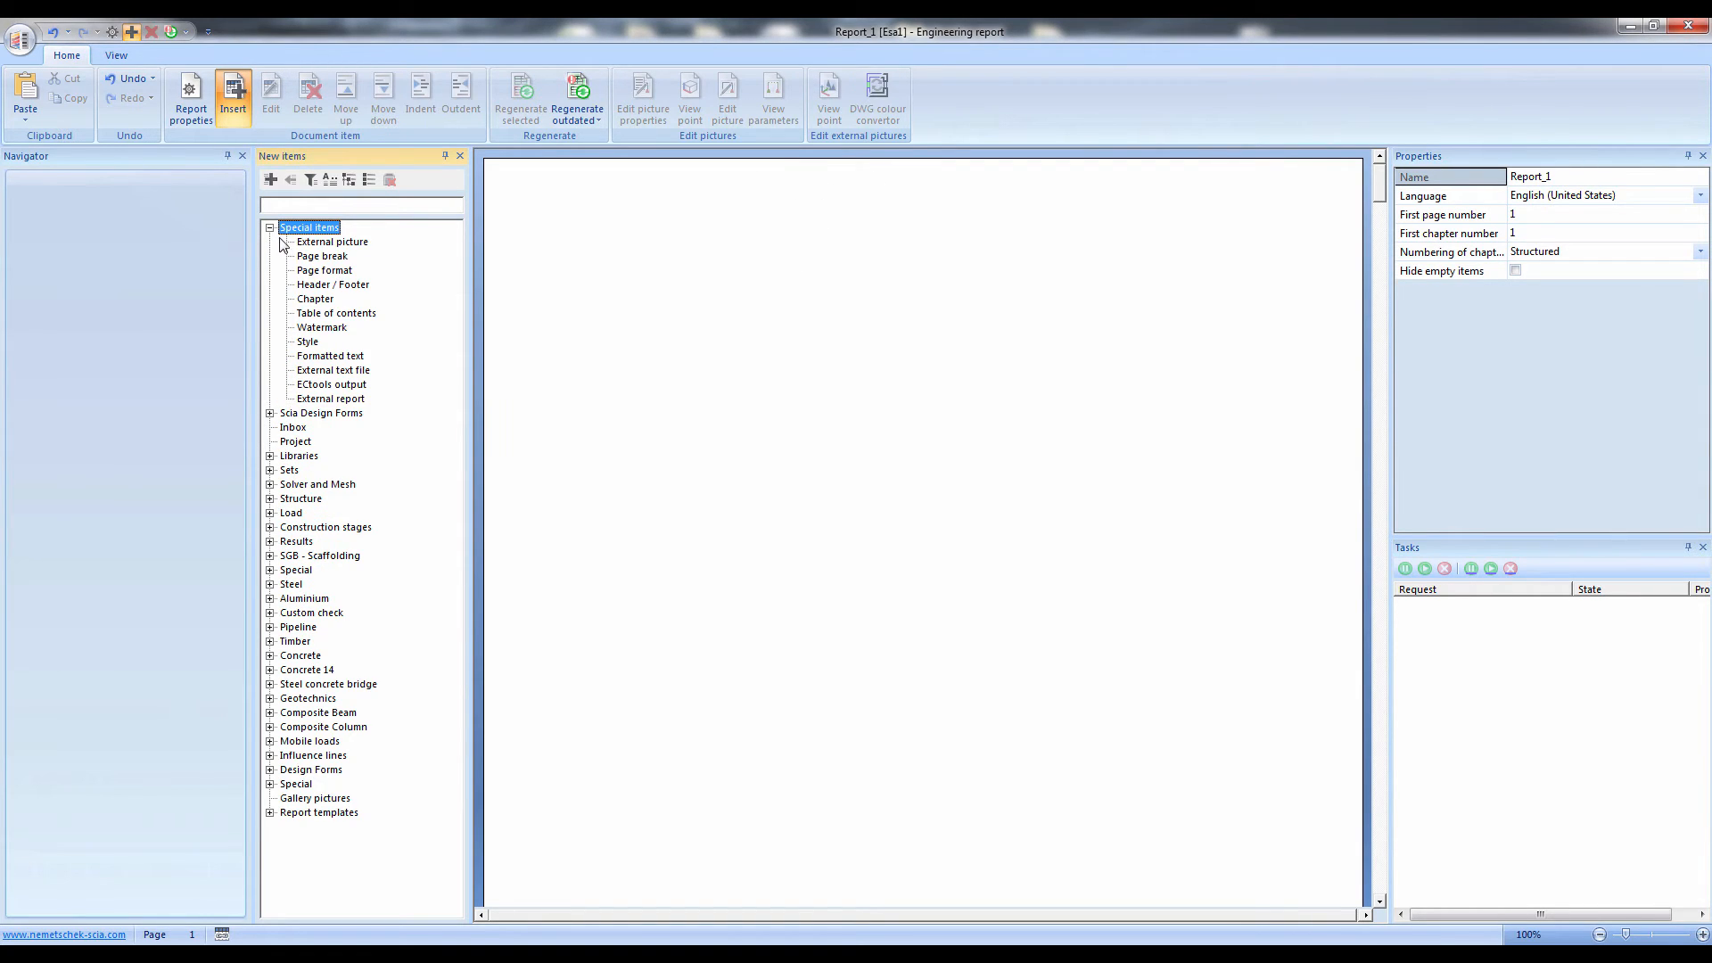
left_click(317, 287)
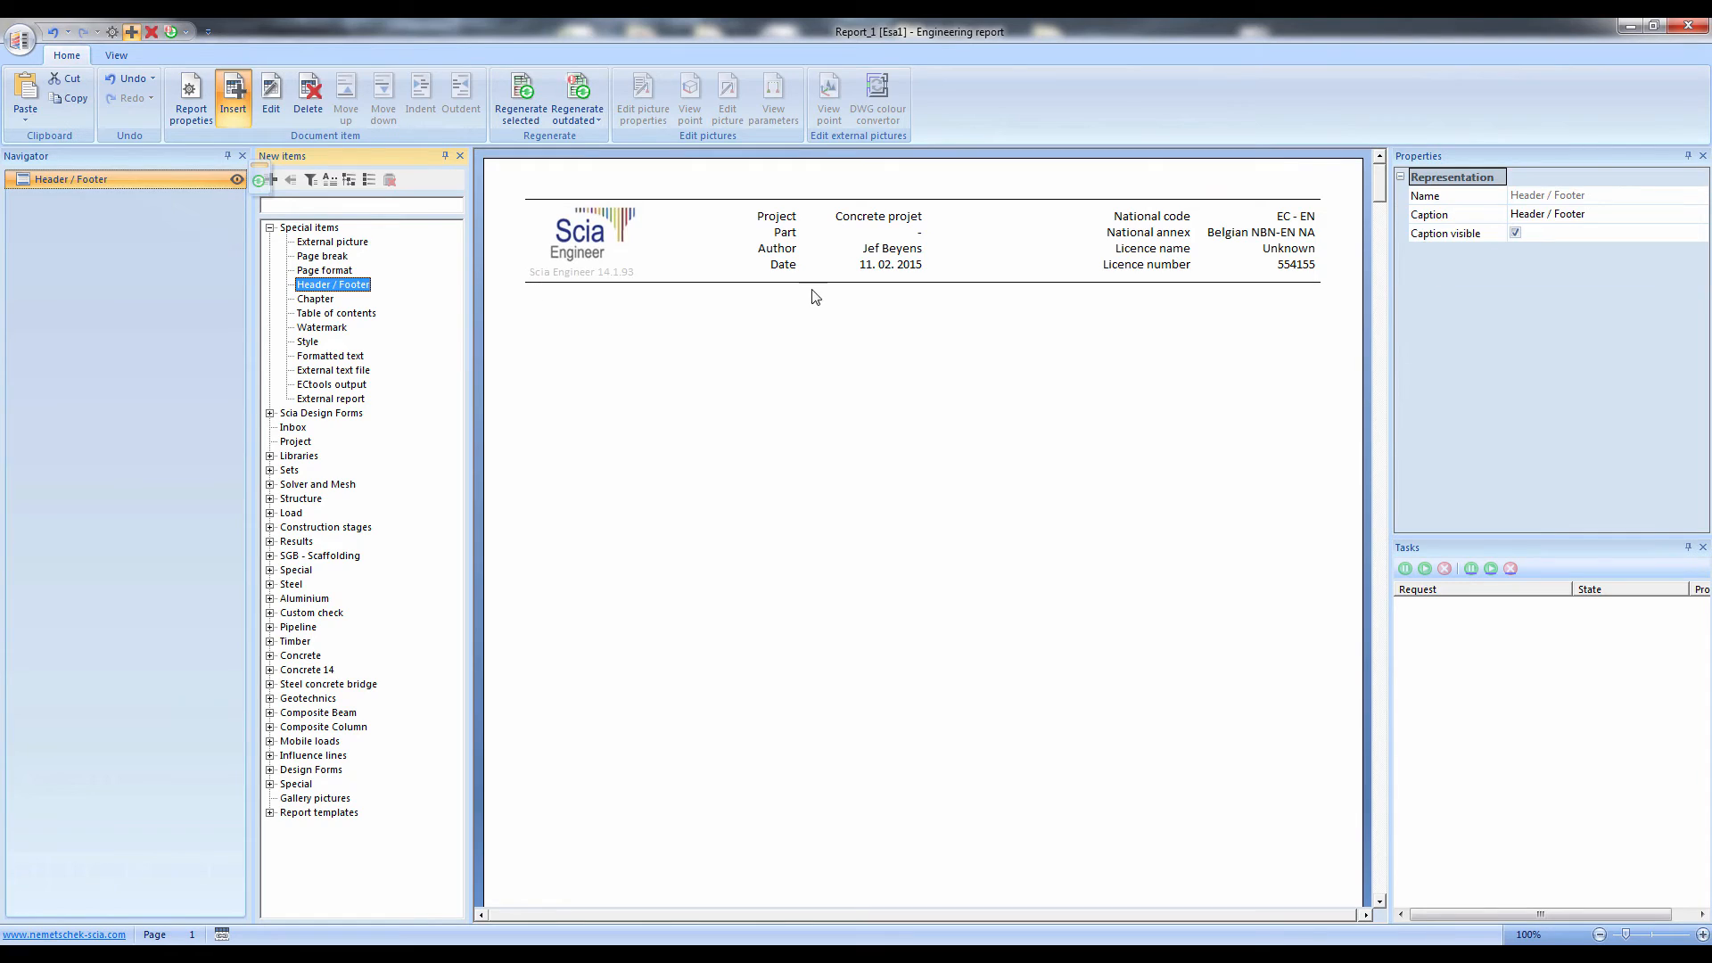
left_click(1070, 278)
key("ctrl")
key("ctrl")
Add a watermark with the text Webinar to the report
double_click(312, 329)
left_click(1639, 252)
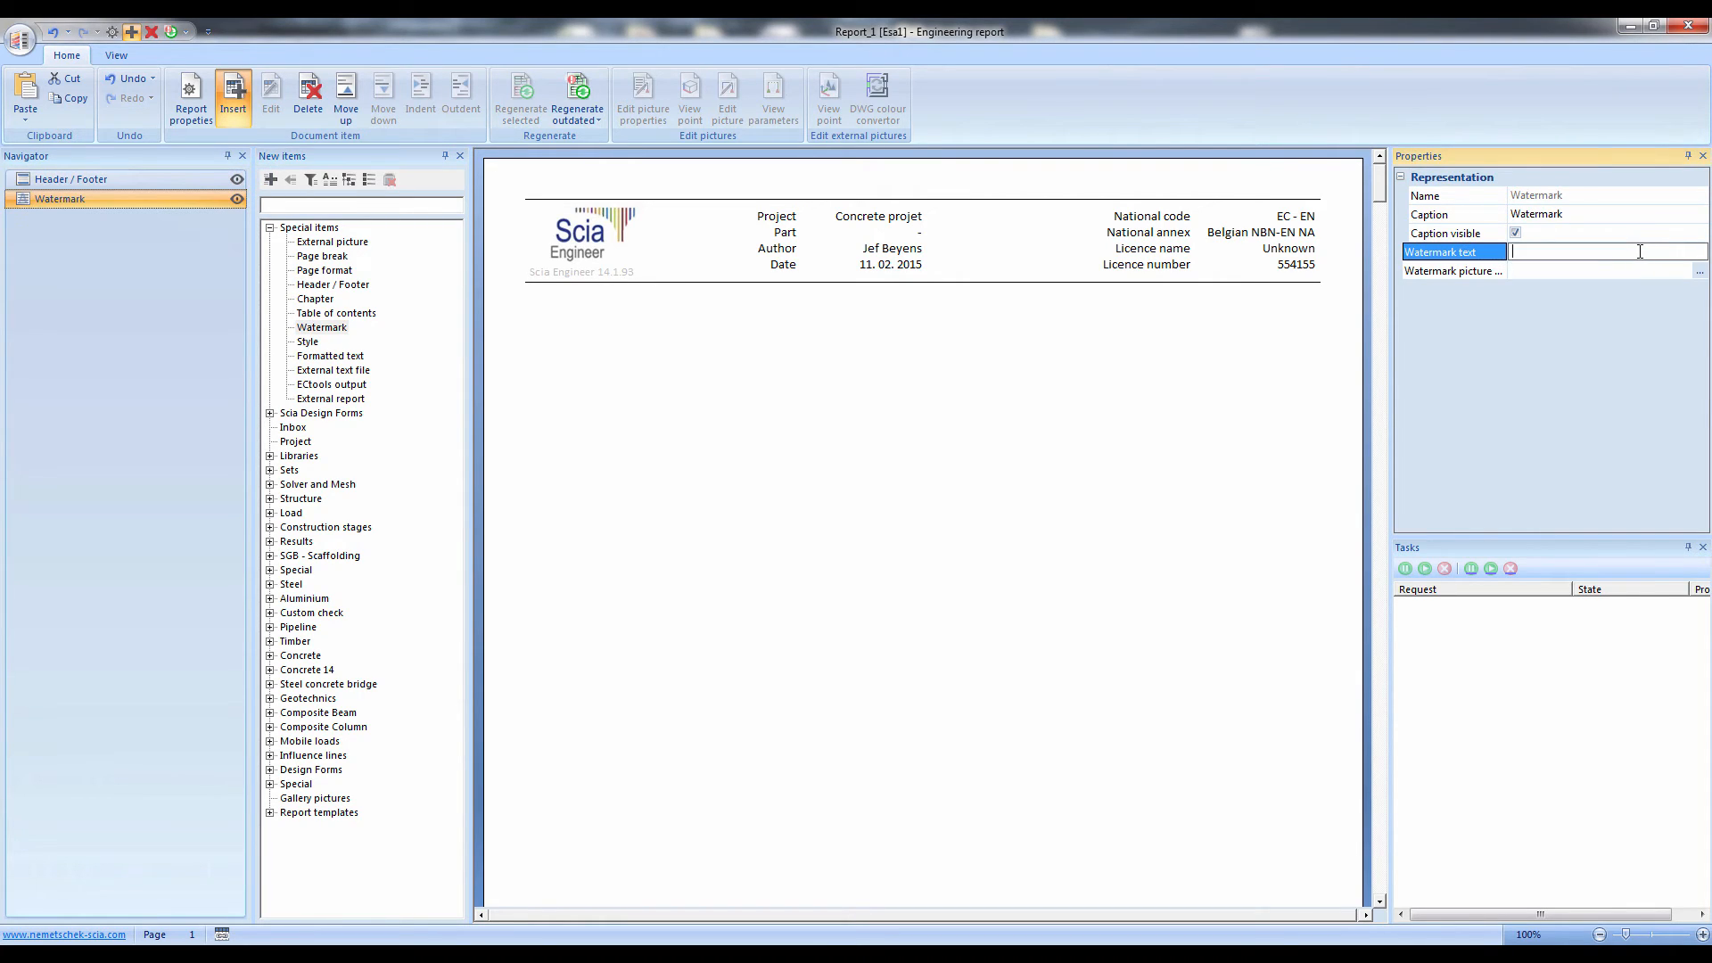
type("wEBINar")
key("Return")
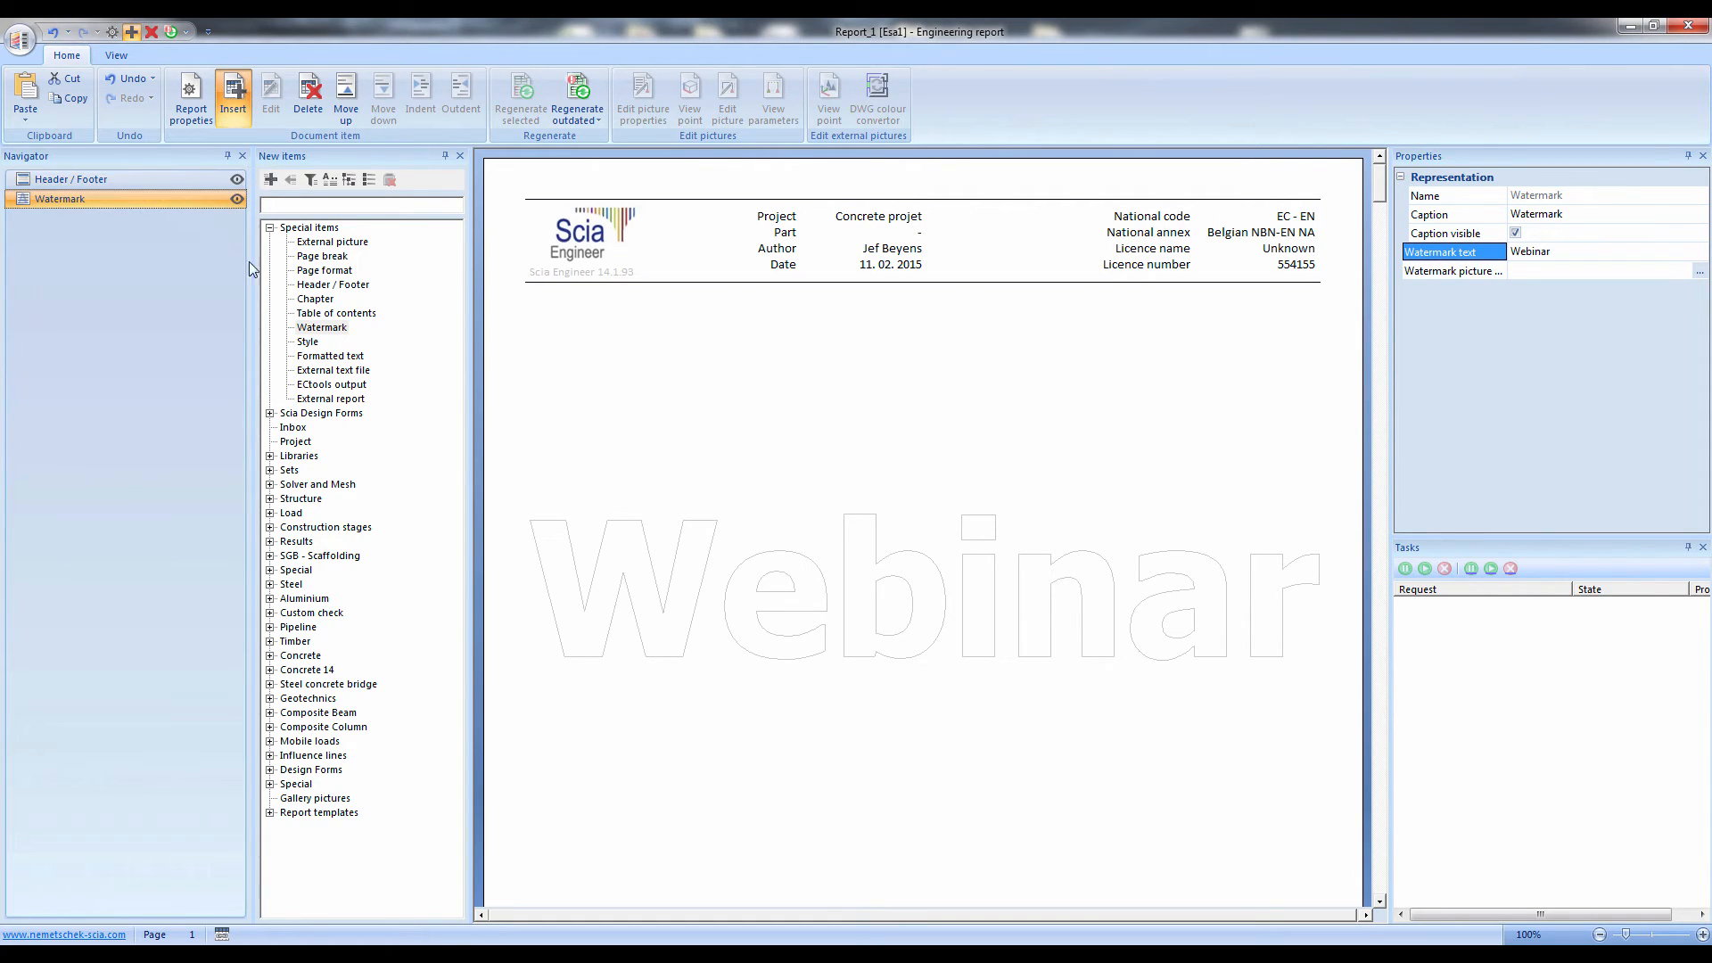
Add the Load cases and Combinations tables from the Sets group to the report
left_click(307, 342)
left_click(315, 371)
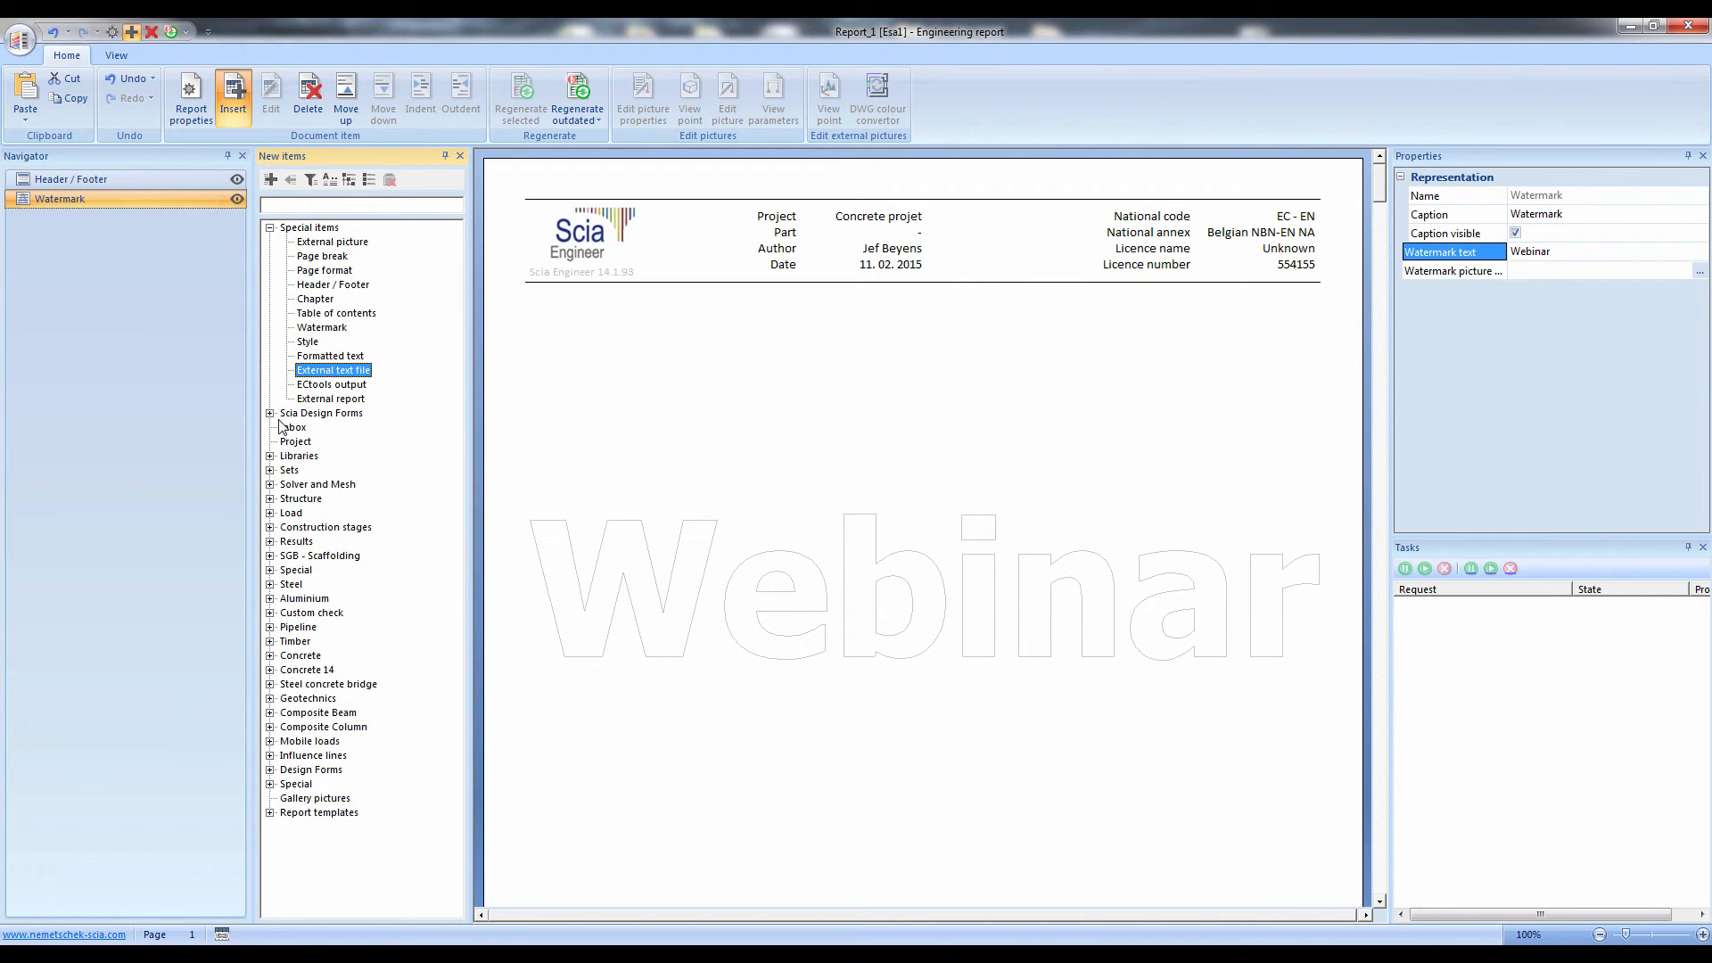
left_click(270, 470)
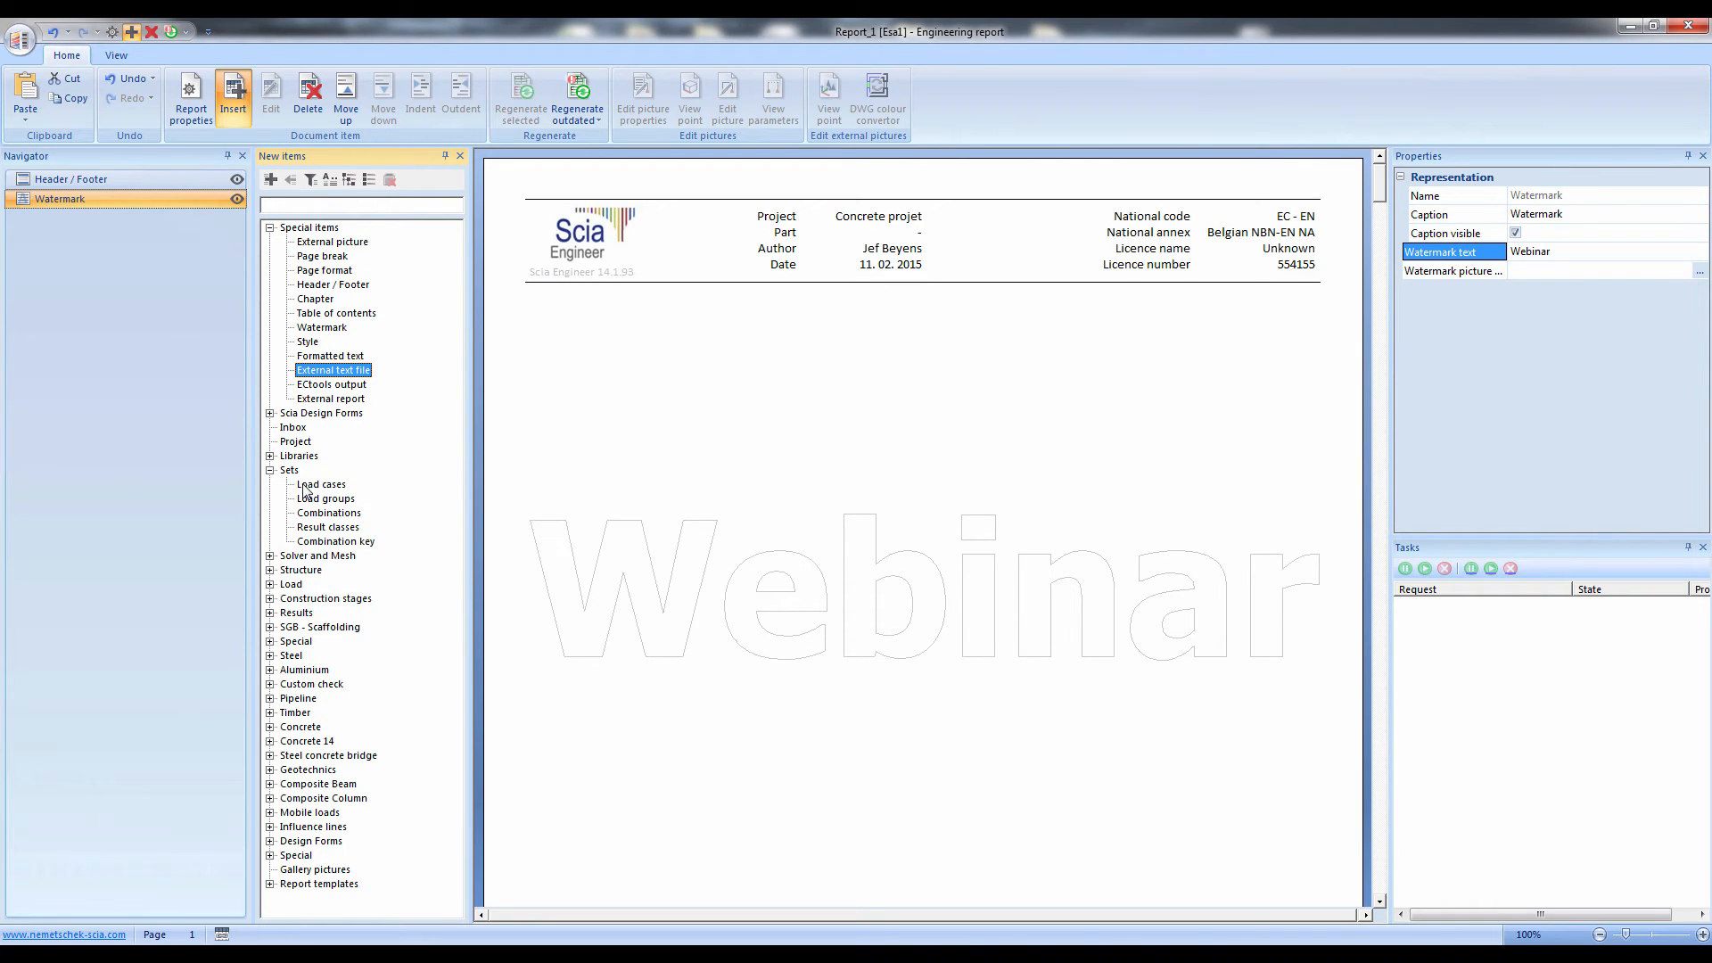
double_click(306, 486)
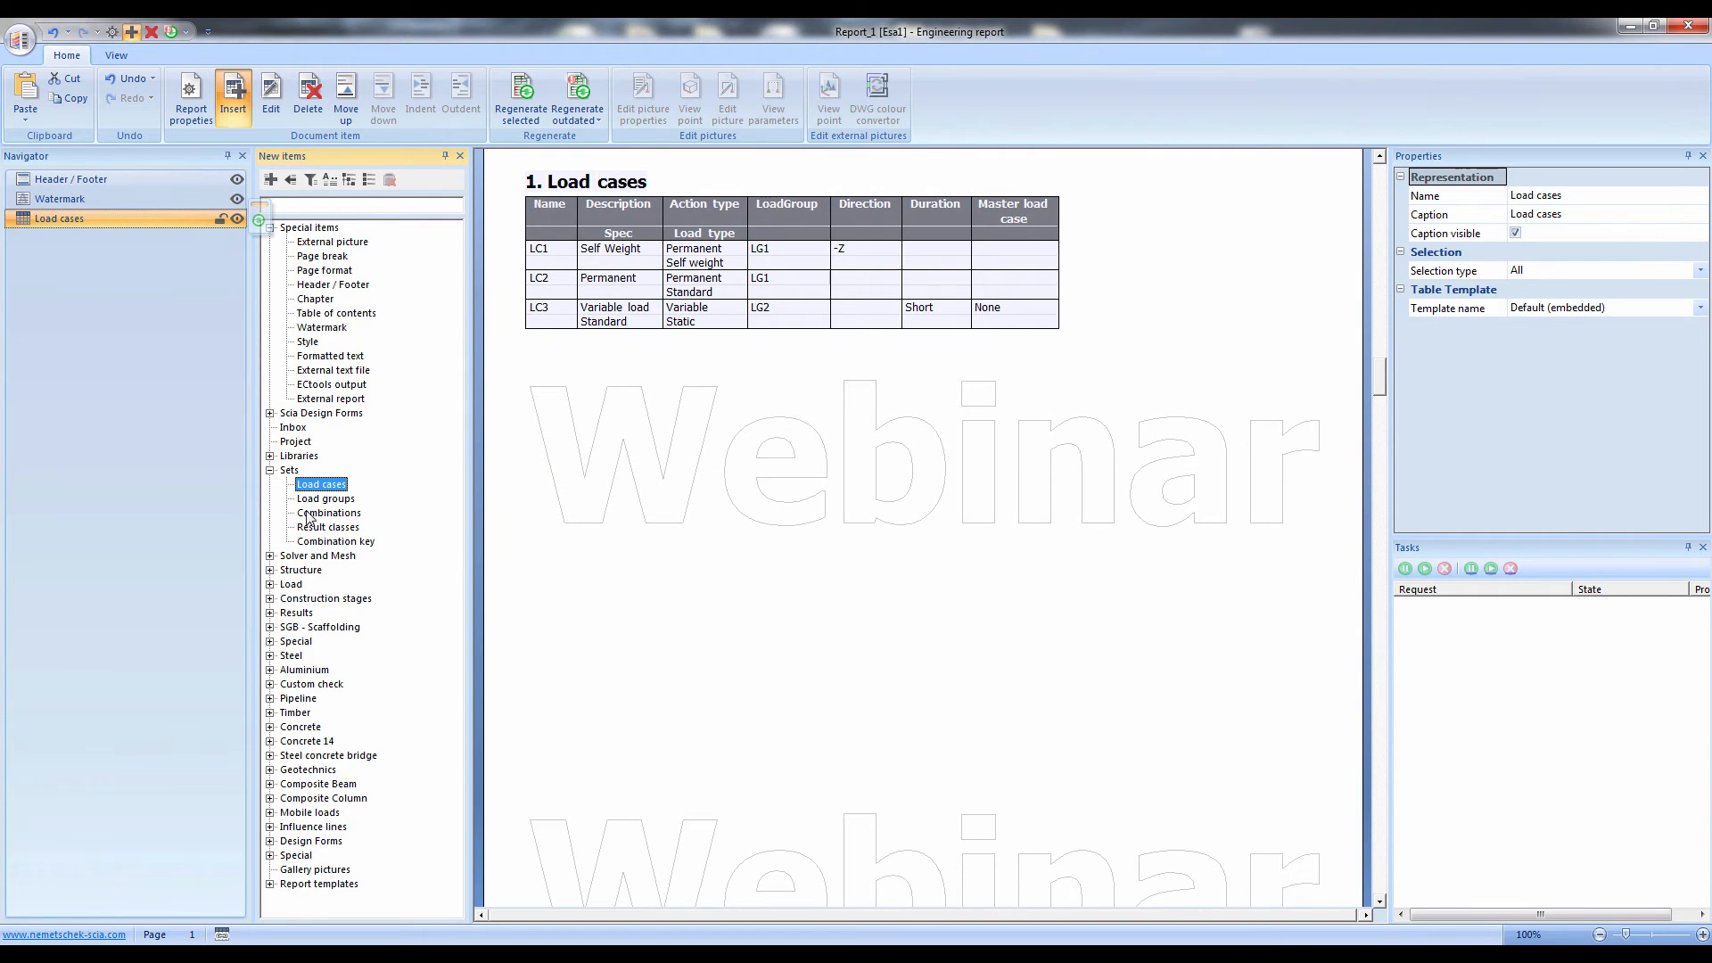
double_click(308, 515)
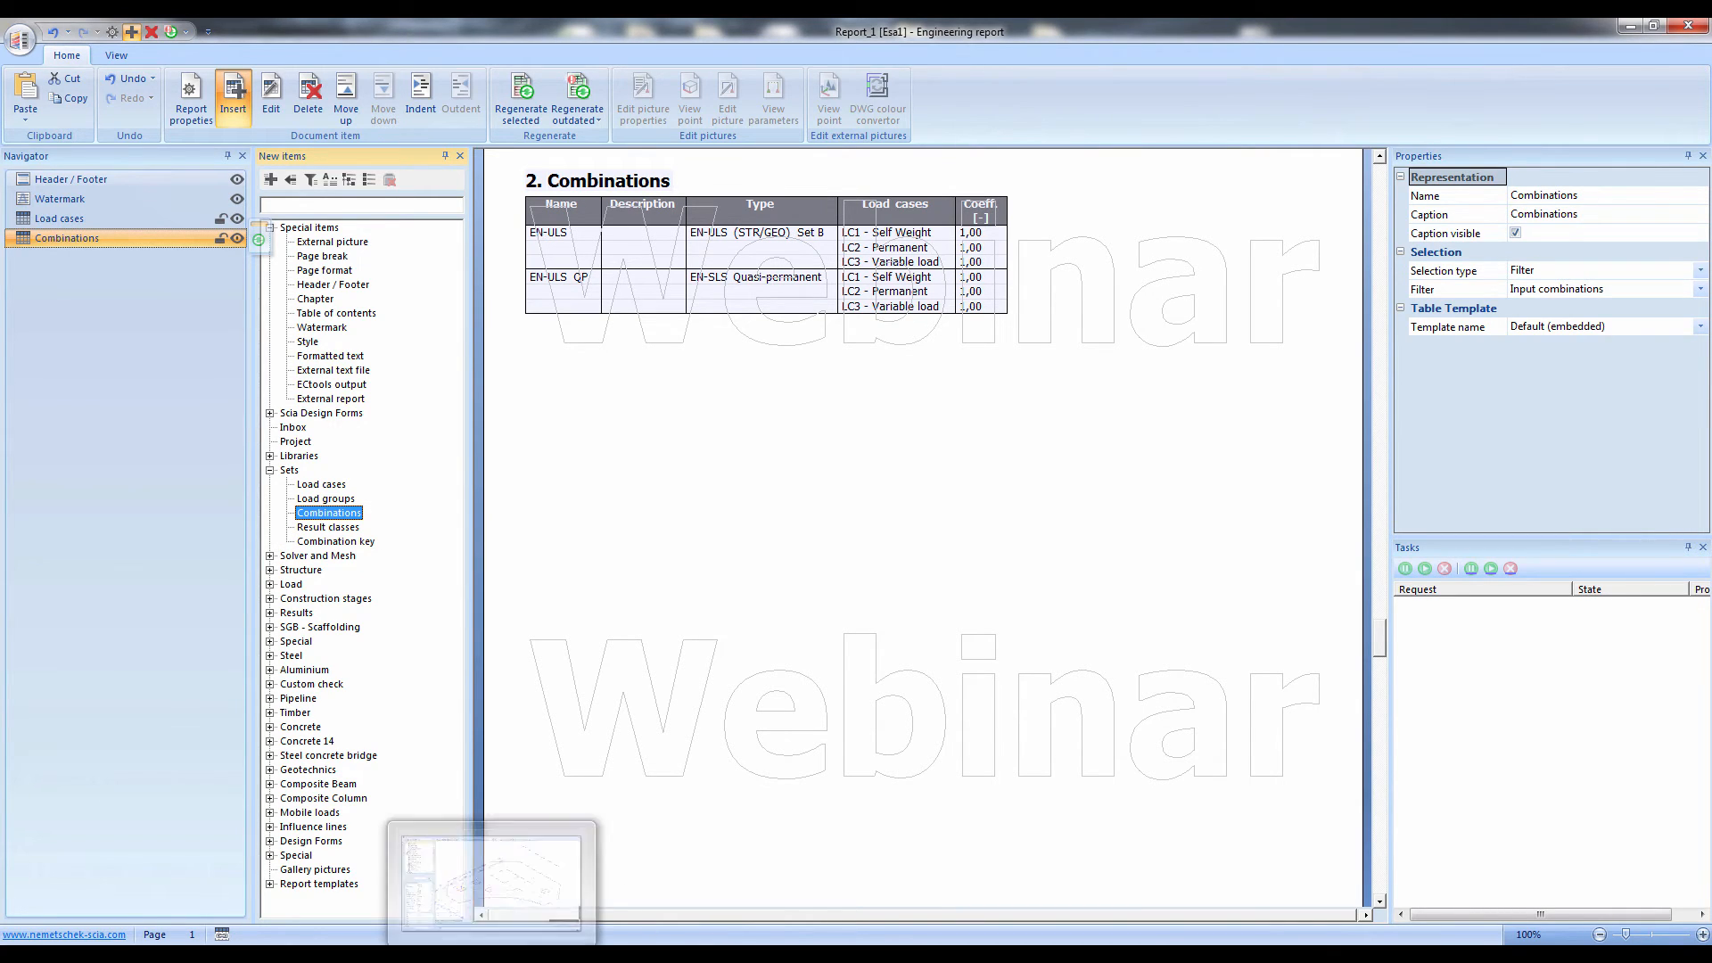
Return to the model window, show the whole structure with rendered volumes and surfaces, and clear the selection
left_click(493, 954)
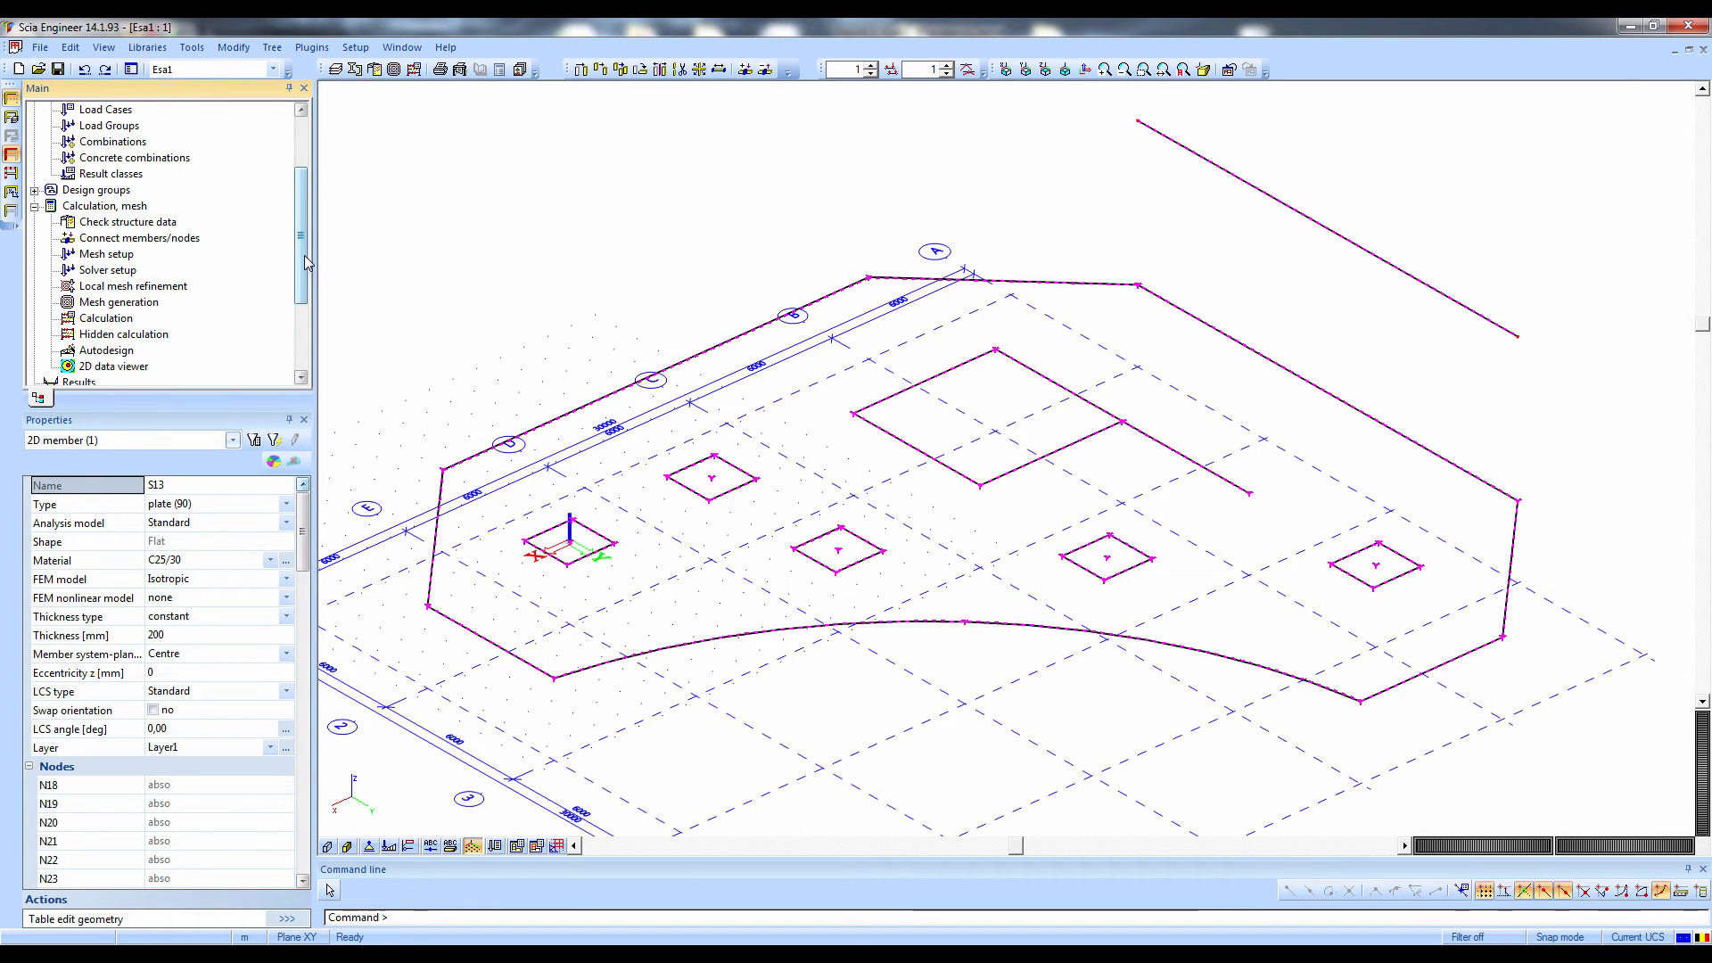
scroll(223, 118, "up", 2)
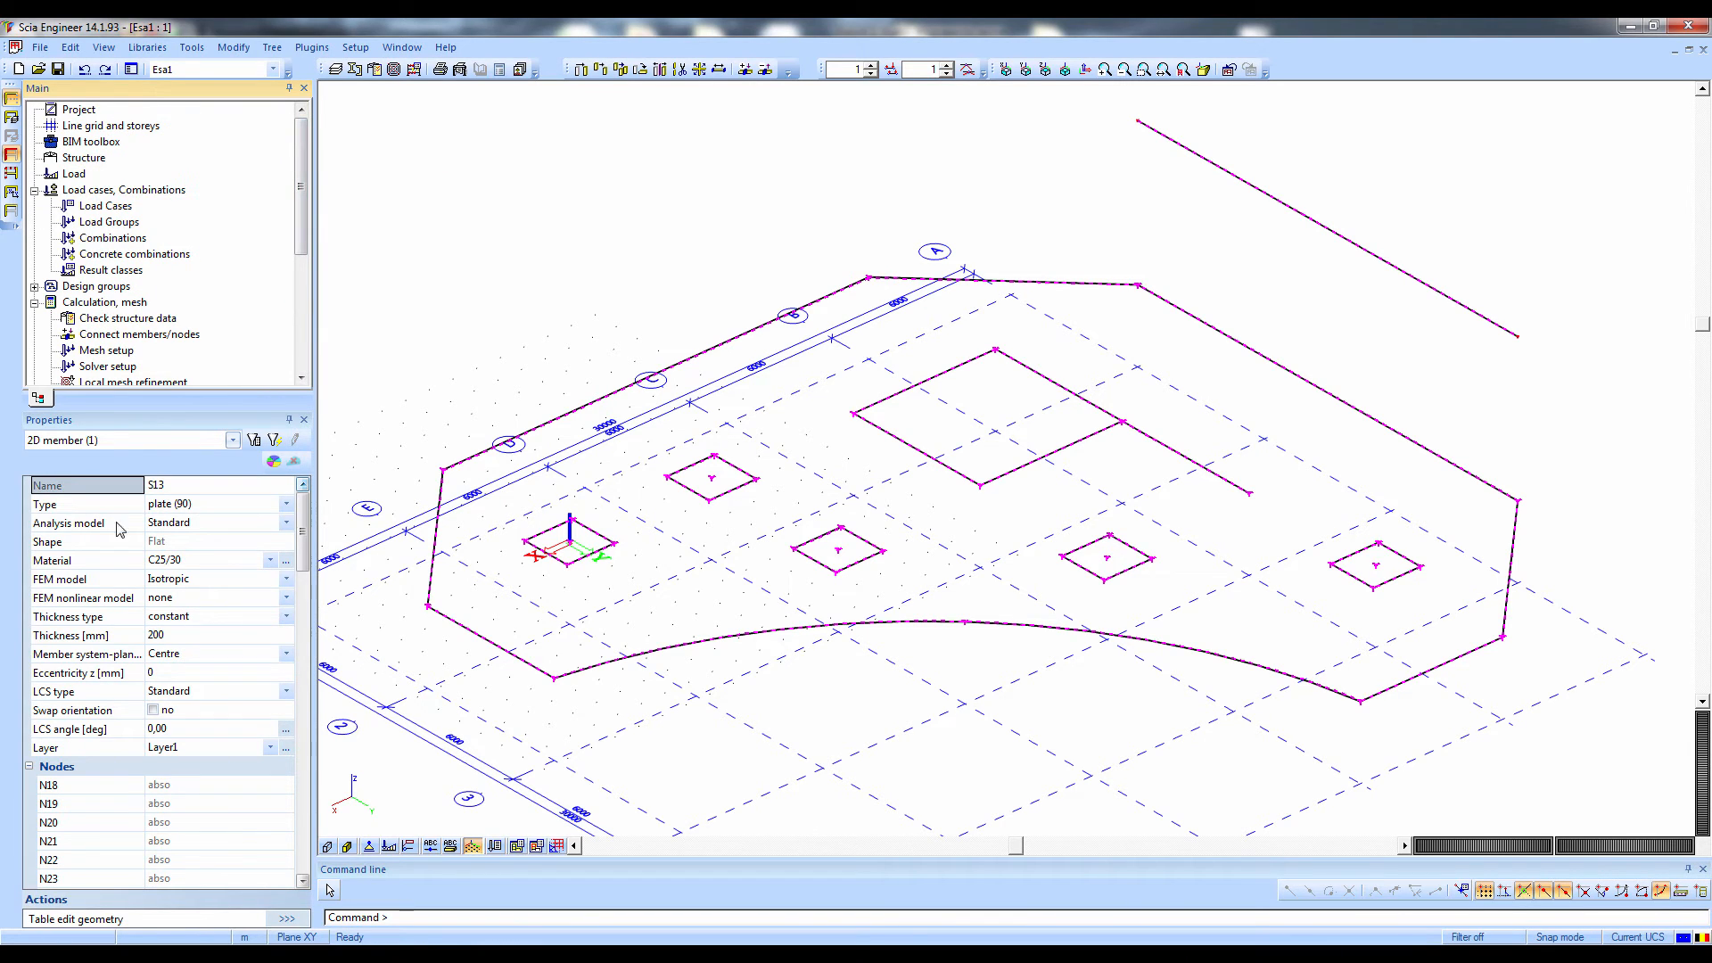
left_click(11, 98)
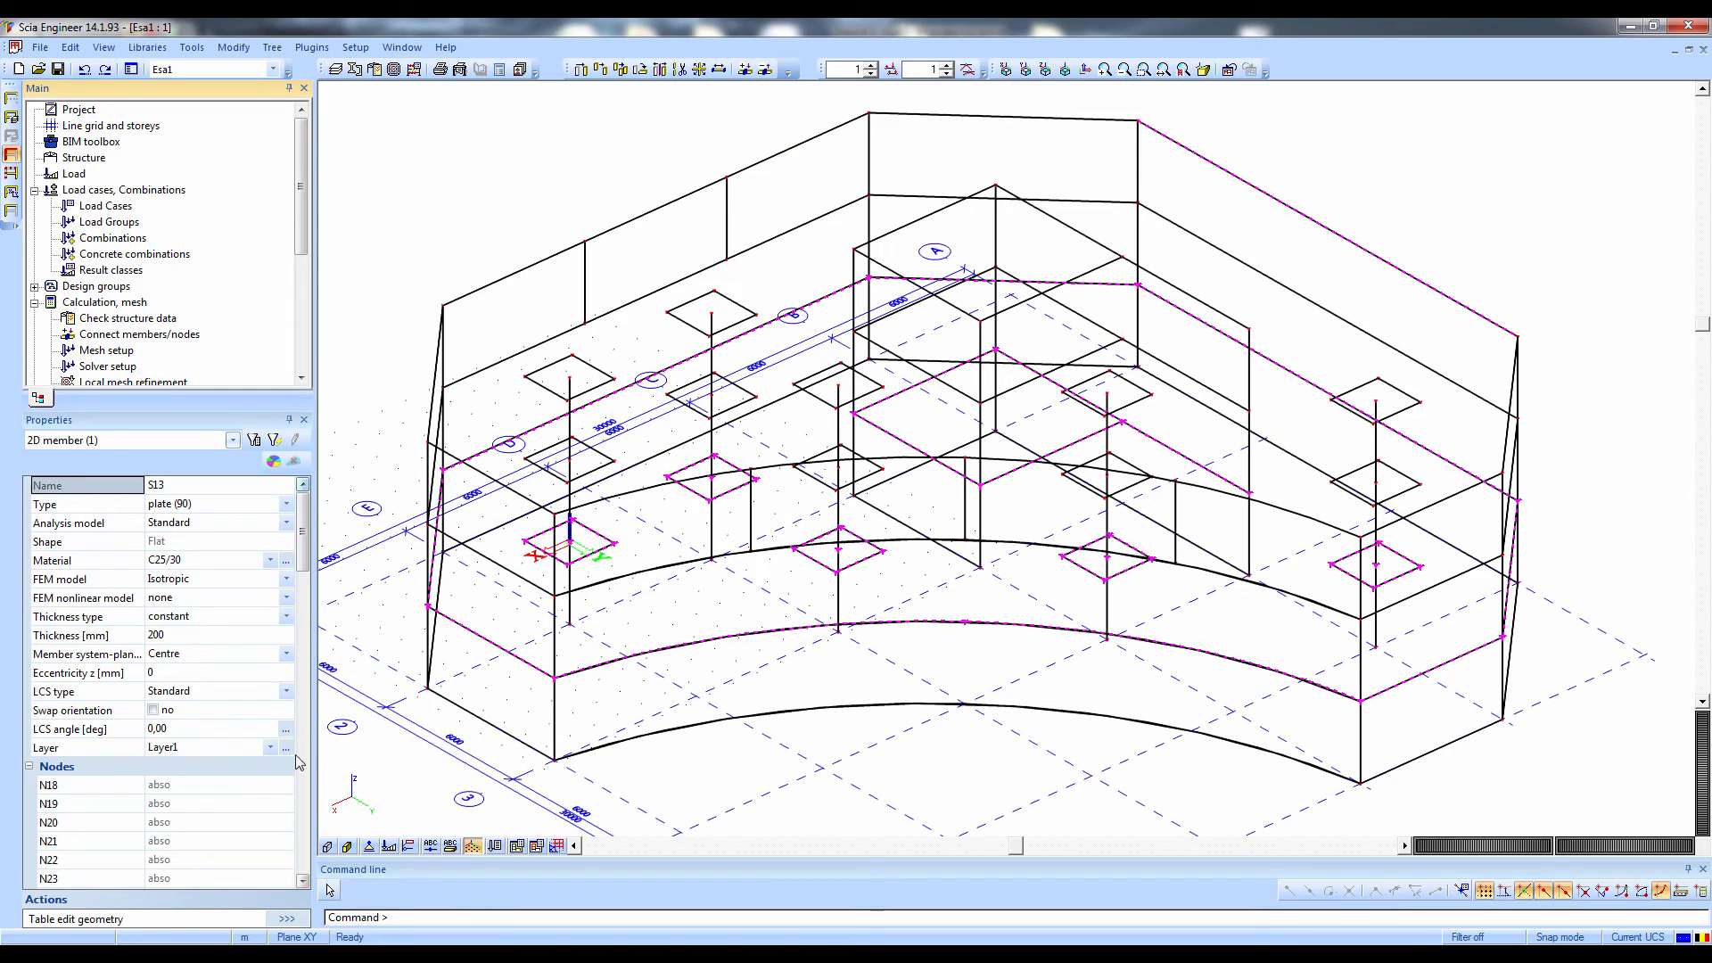
left_click(327, 845)
left_click(347, 846)
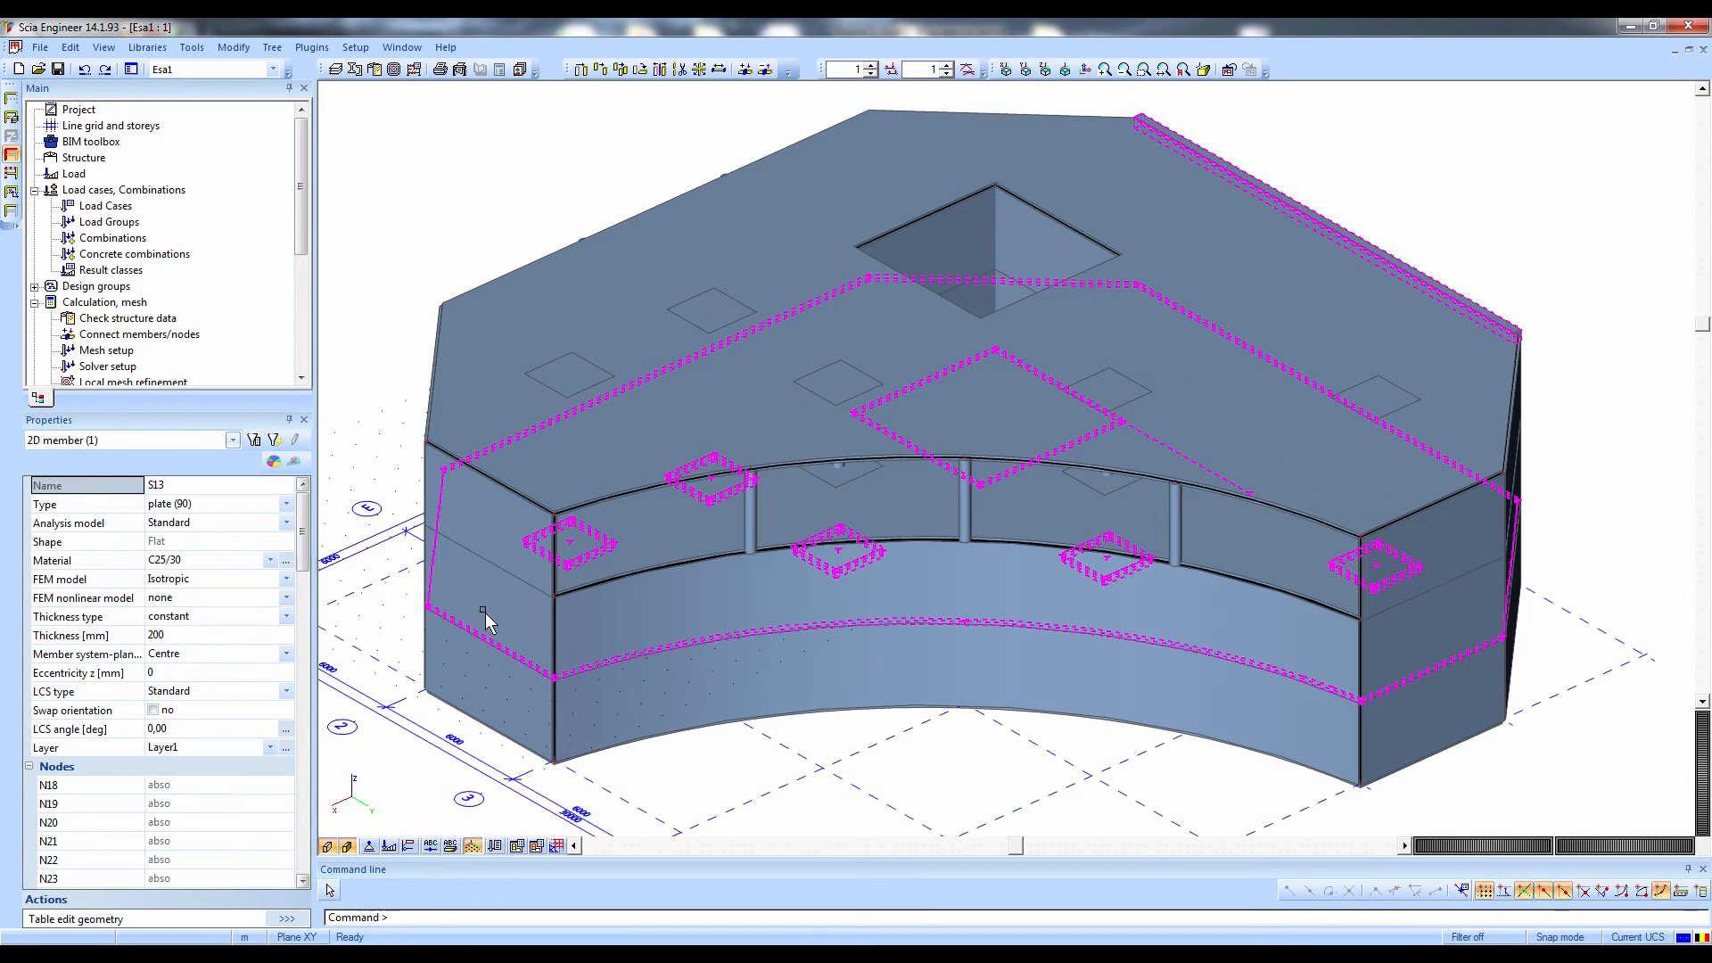
right_click_drag(554, 632, 559, 597, "ctrl")
key("Escape")
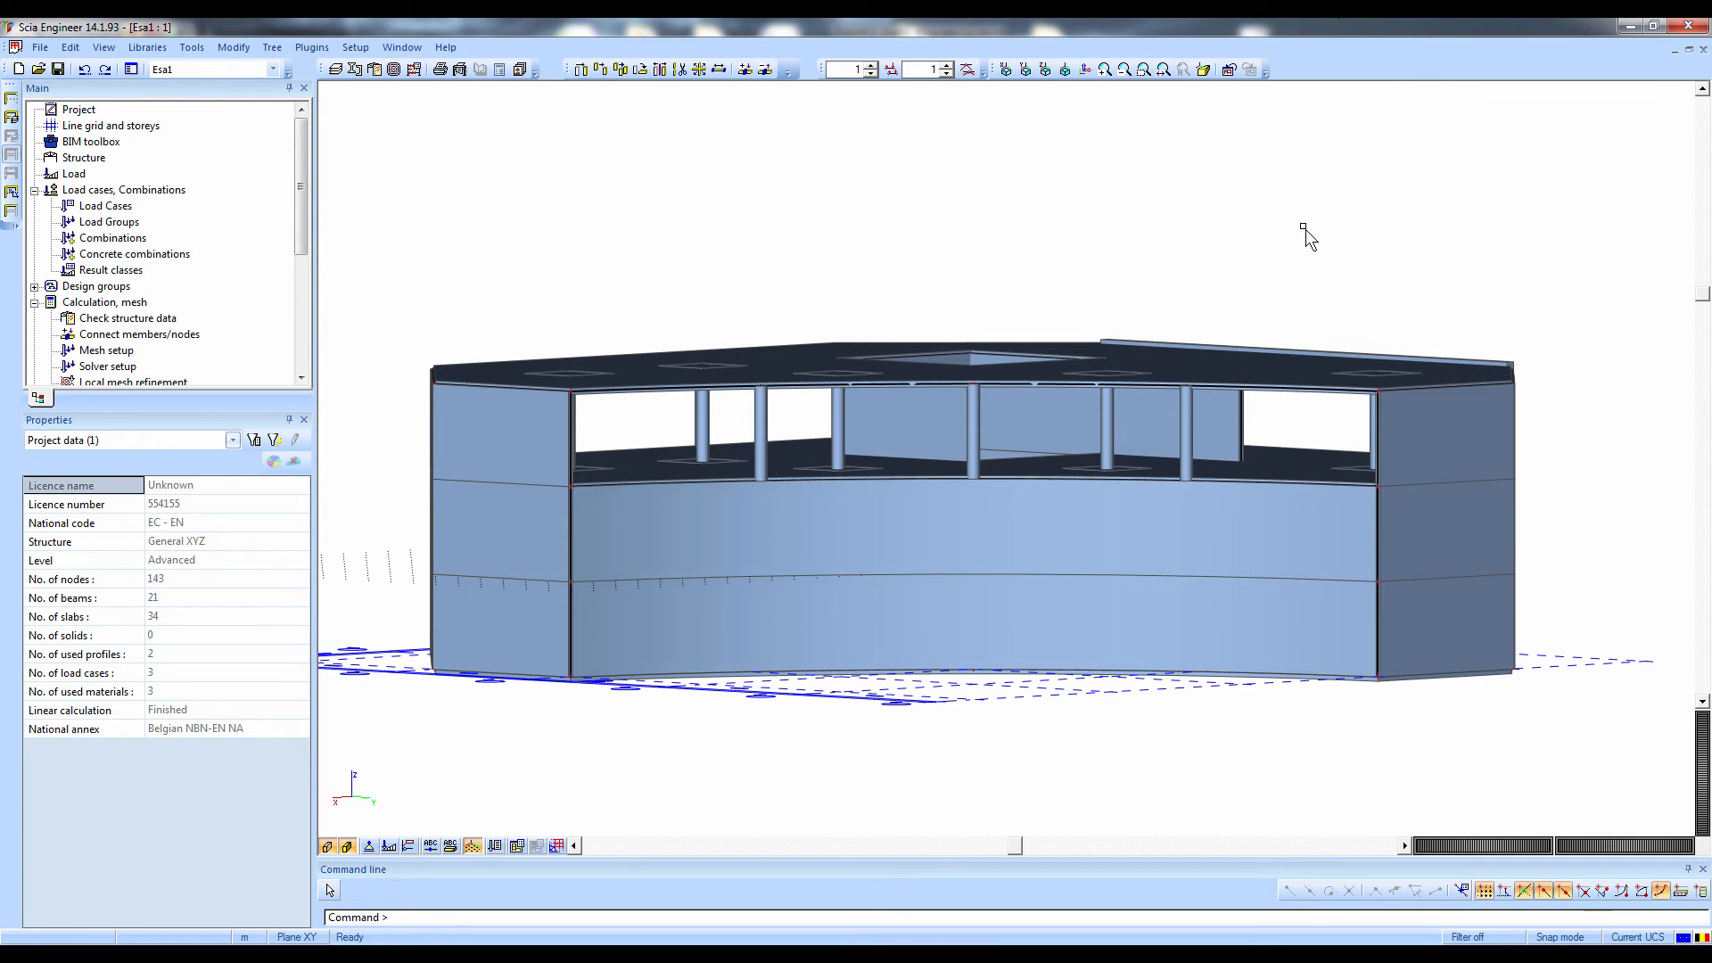
Insert a live picture of the current model view, captioned Analysis model, into the engineering report
right_click(1324, 223)
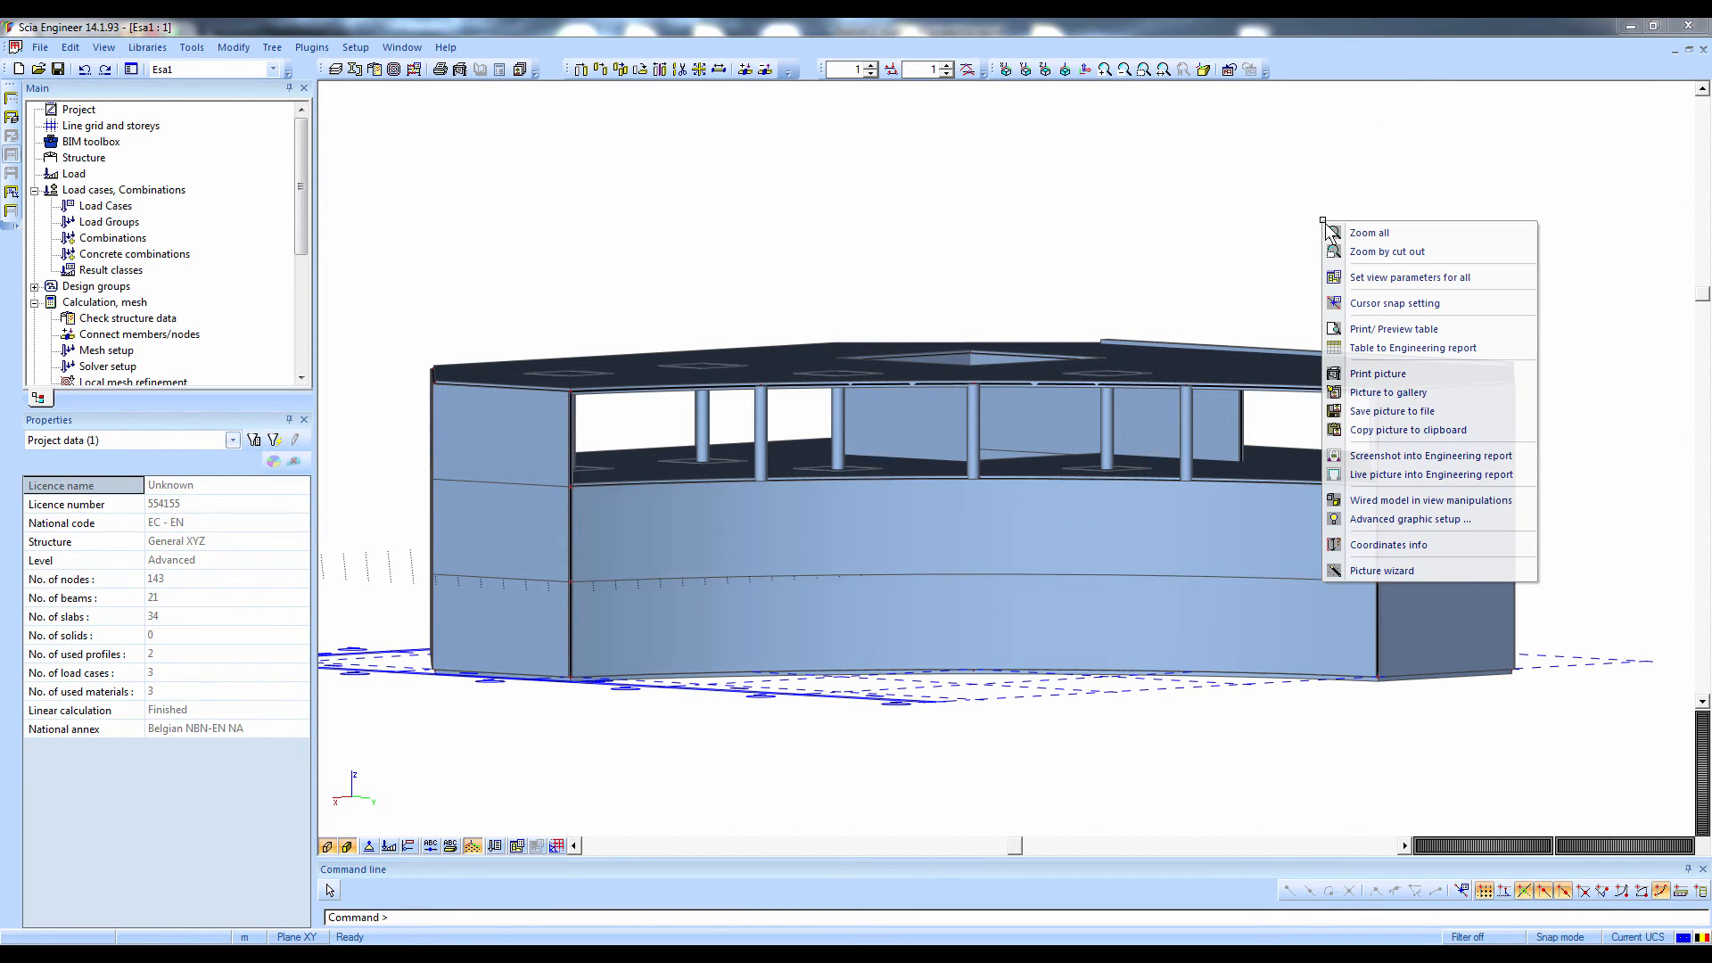
left_click(1375, 478)
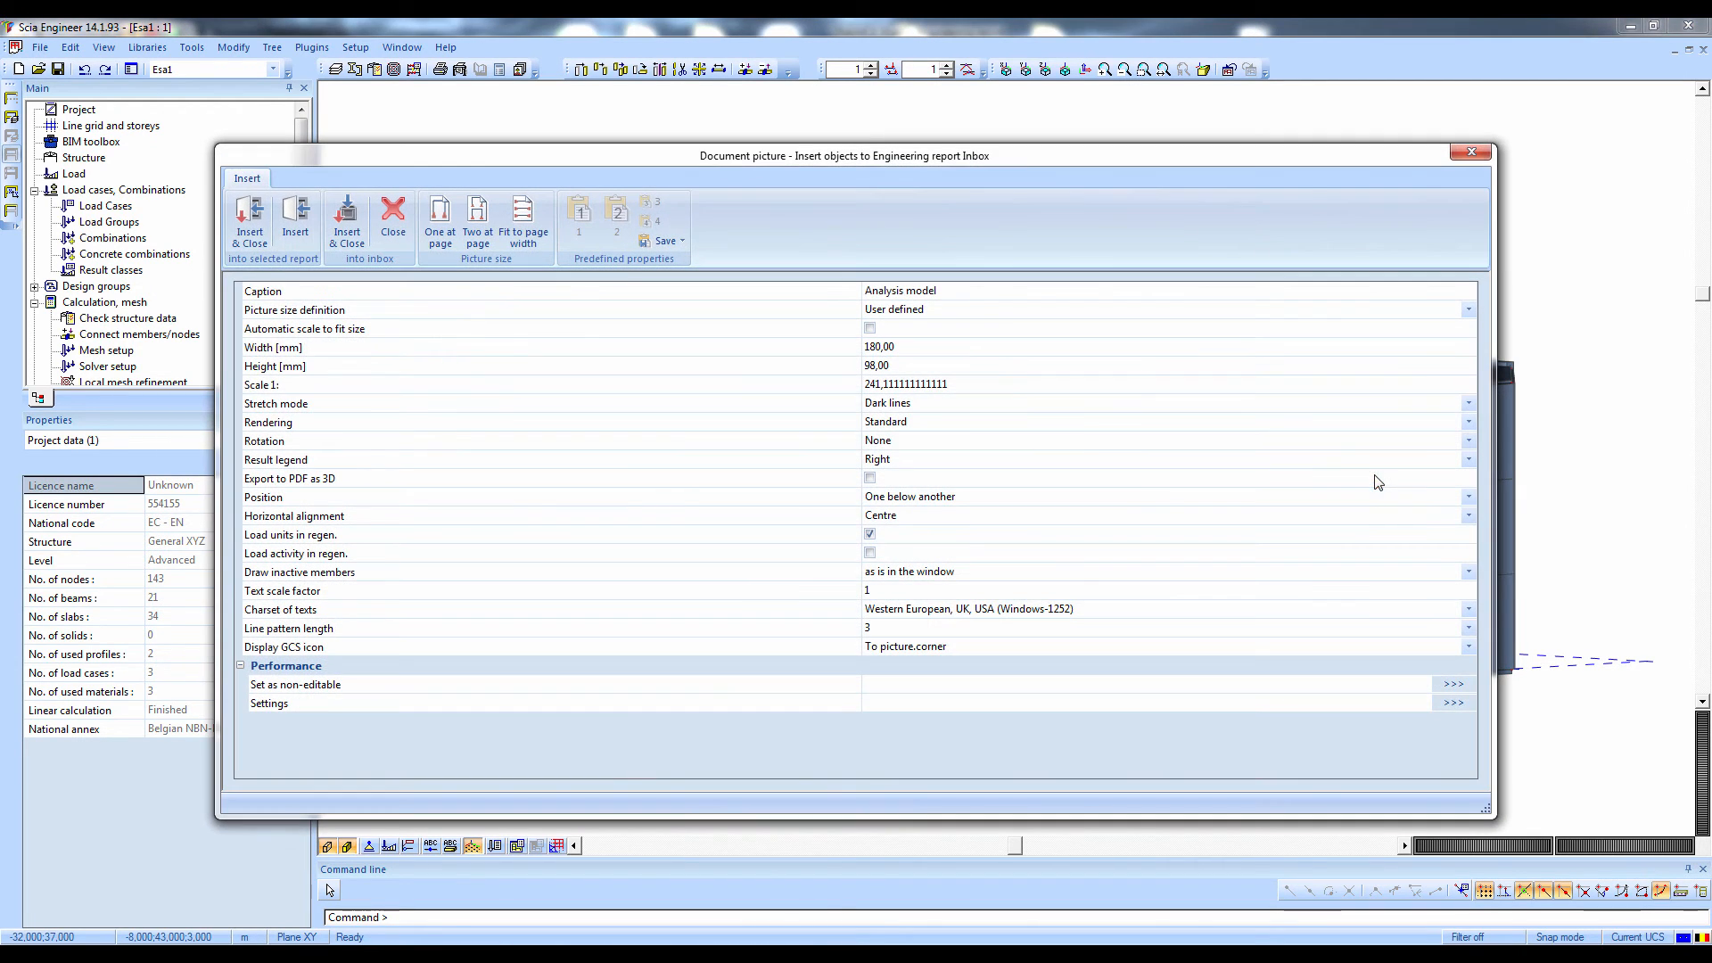
left_click(251, 221)
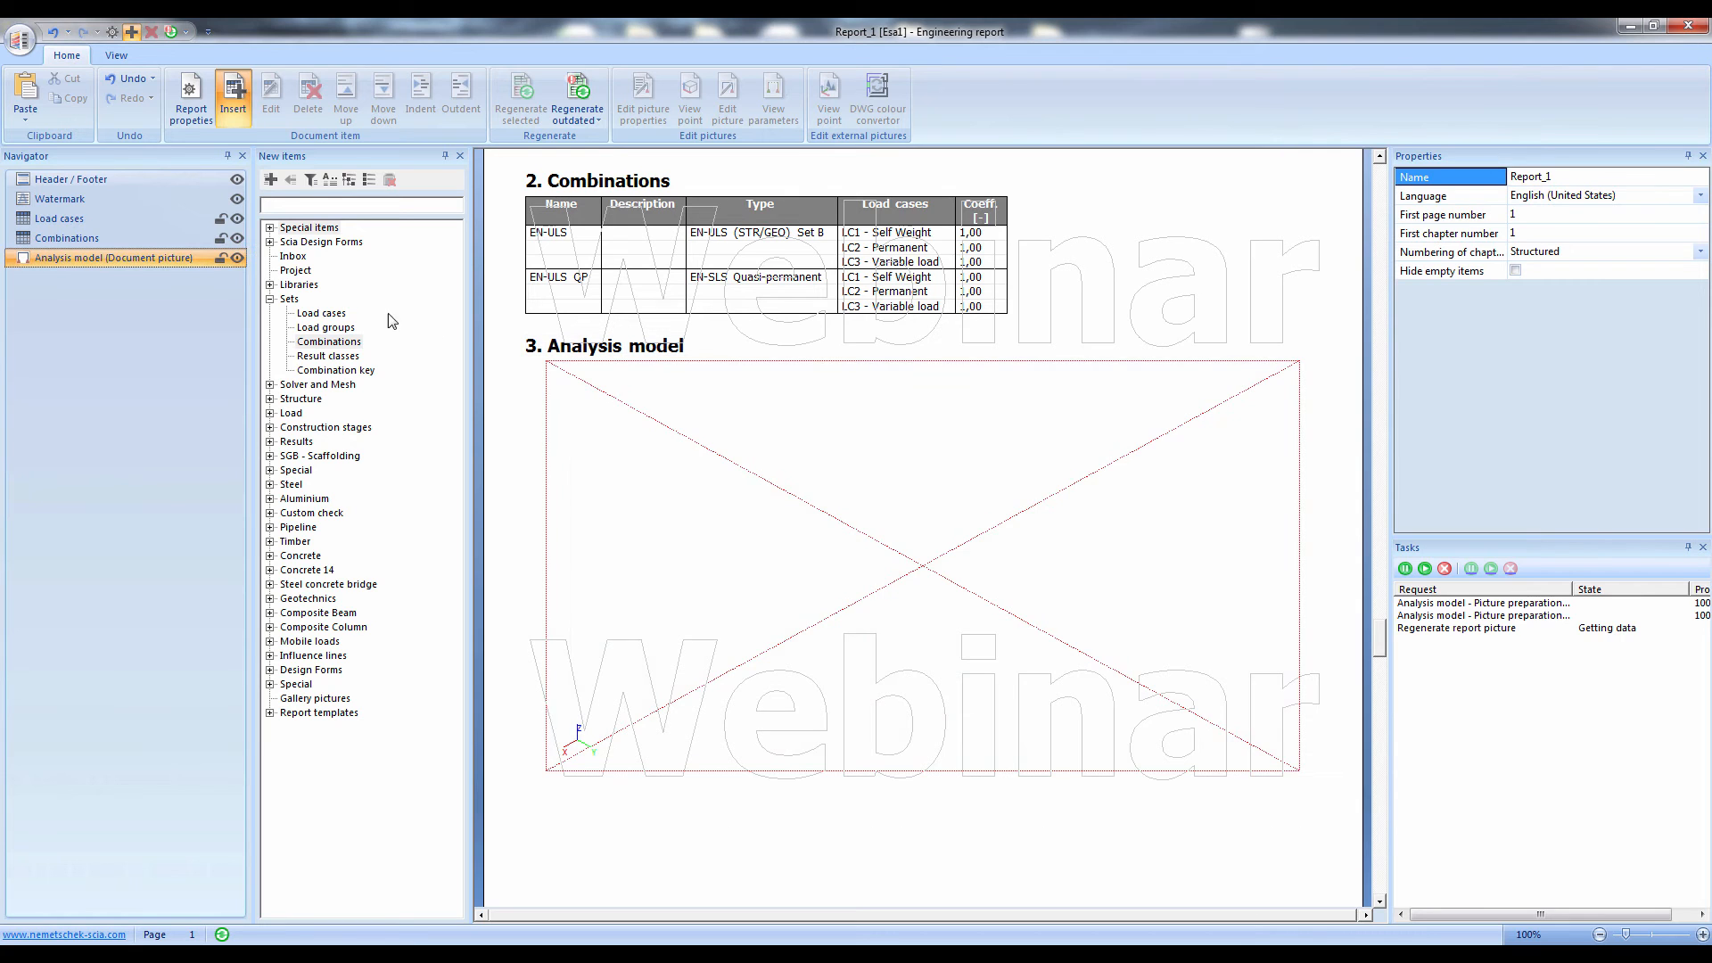
Enable Export to PDF as 3D for the Analysis model picture in the report
left_click(785, 578)
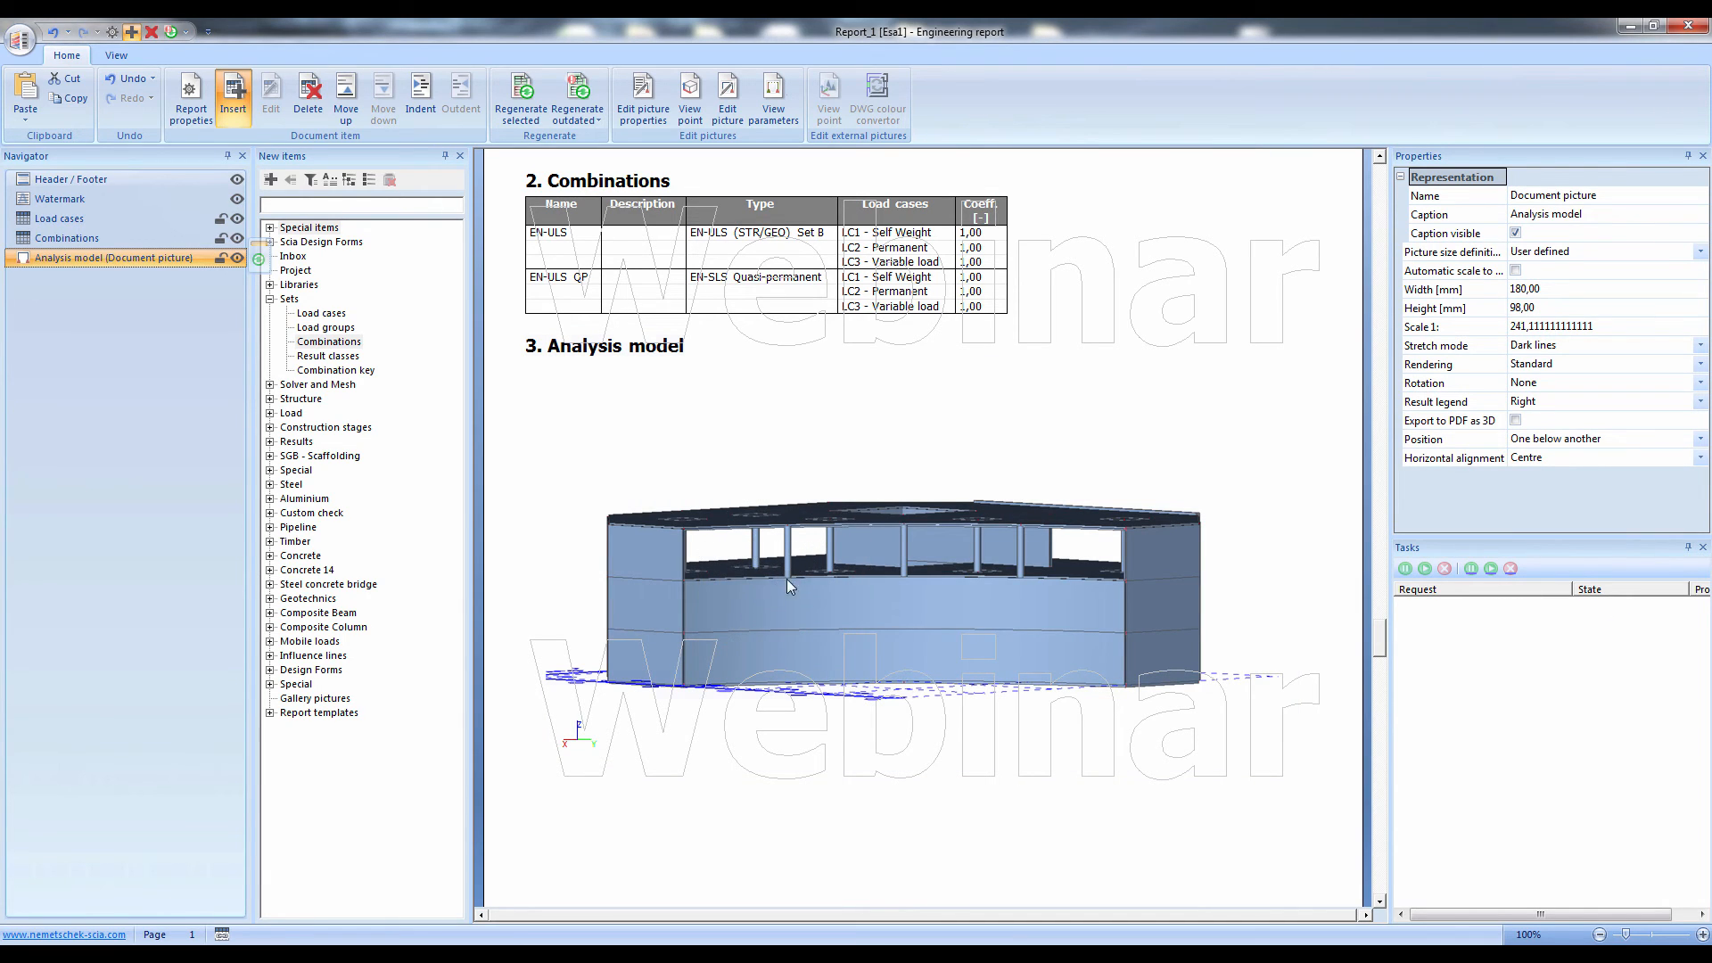
left_click(1509, 422)
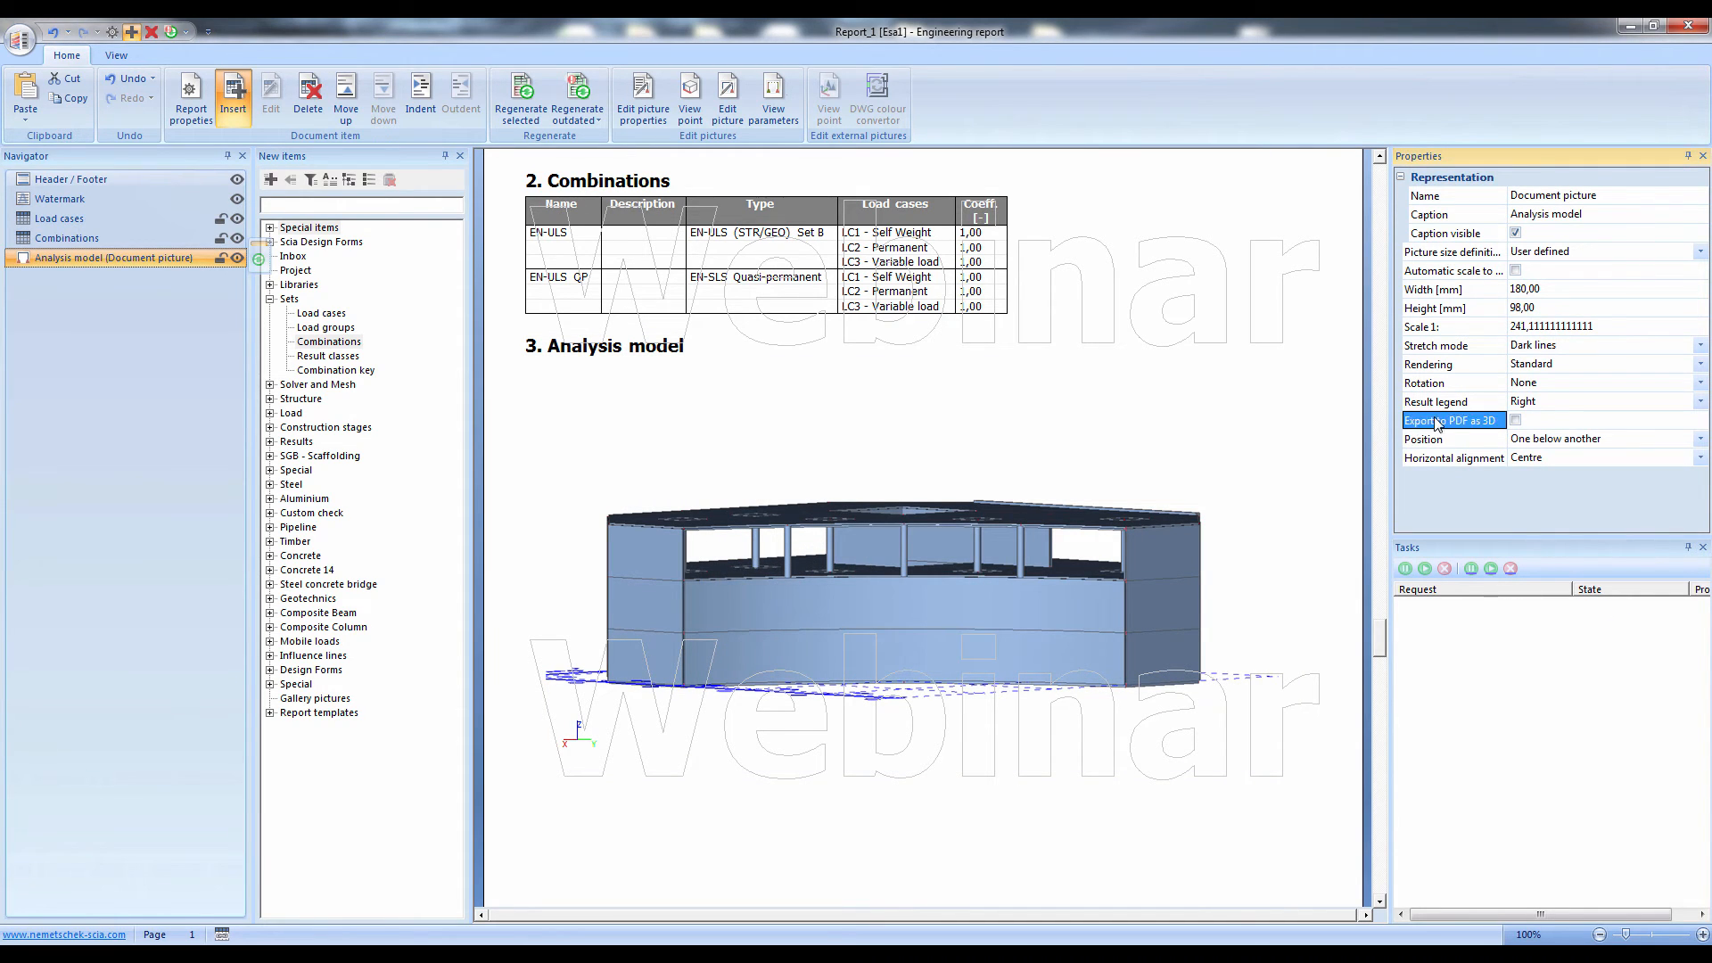
left_click(1513, 420)
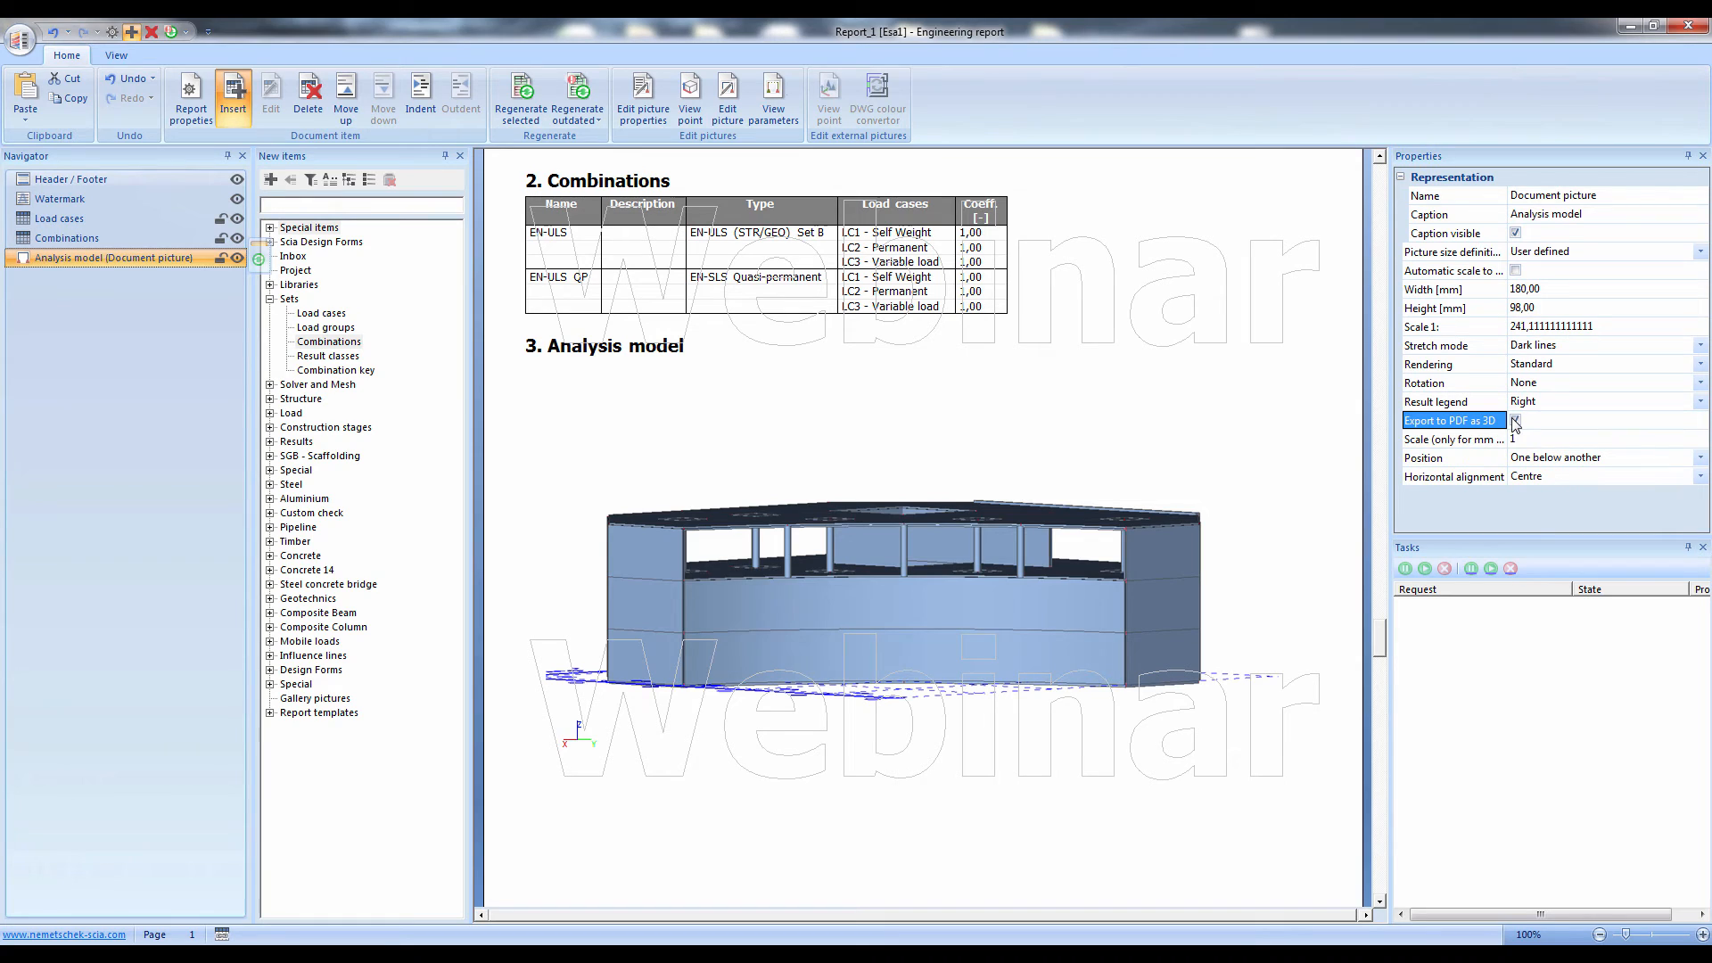
left_click(1052, 354)
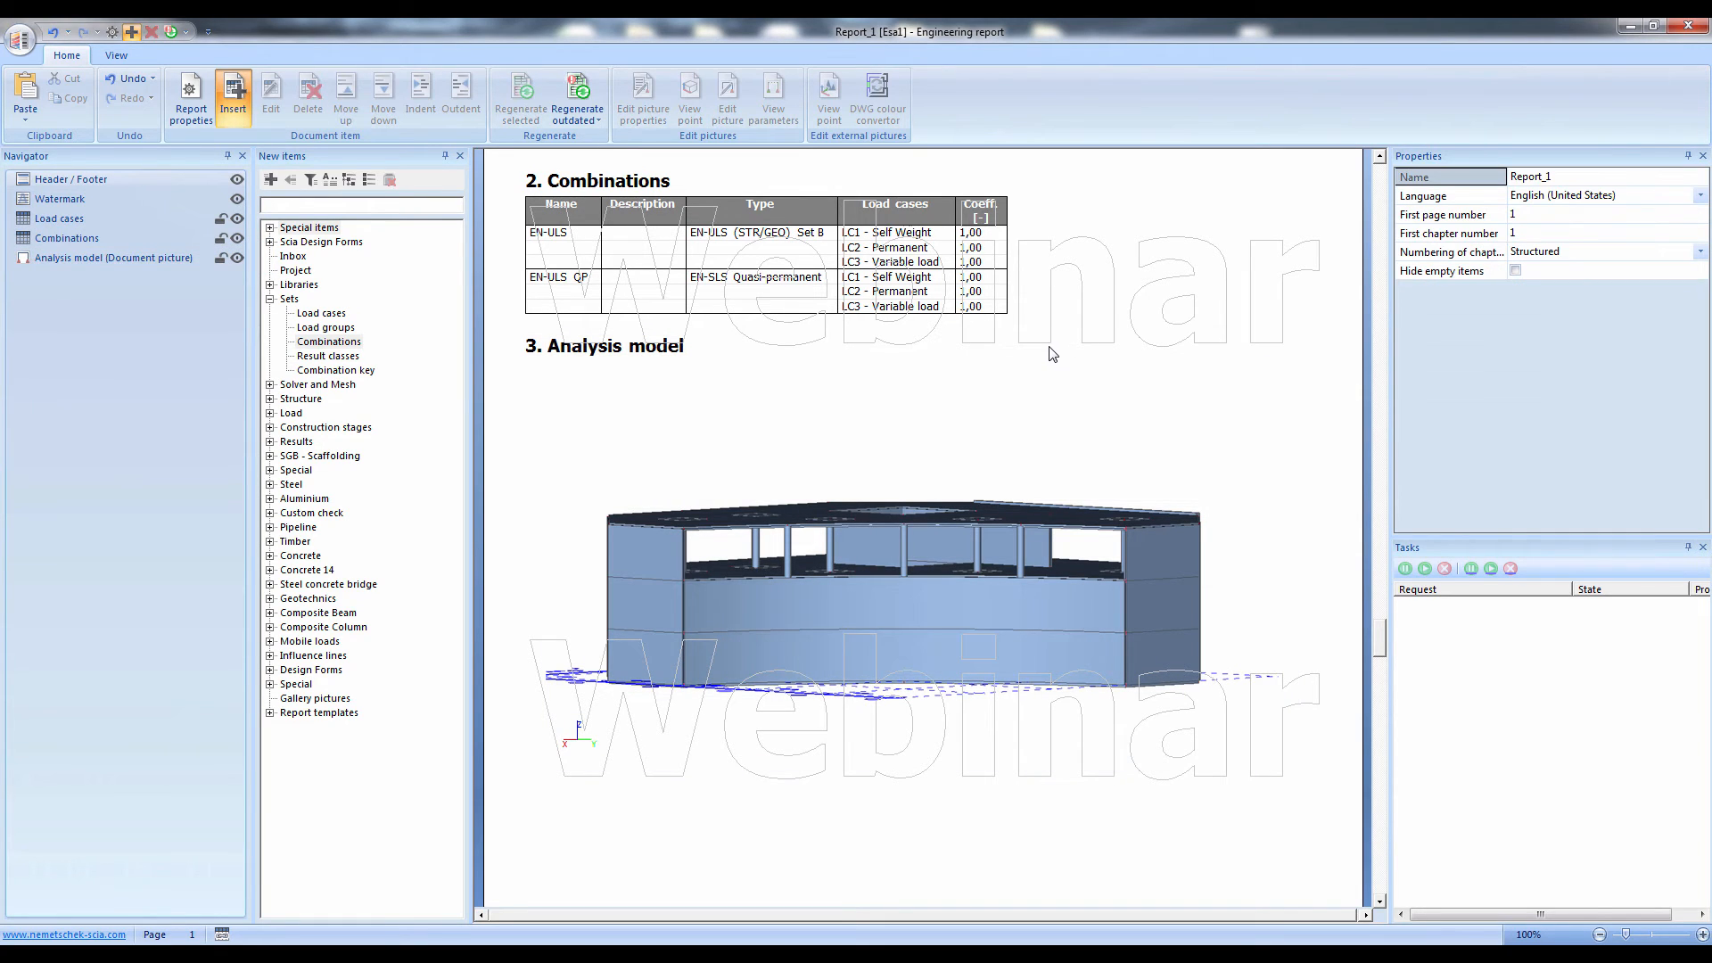
key("ctrl")
key("ctrl")
key("ctrl")
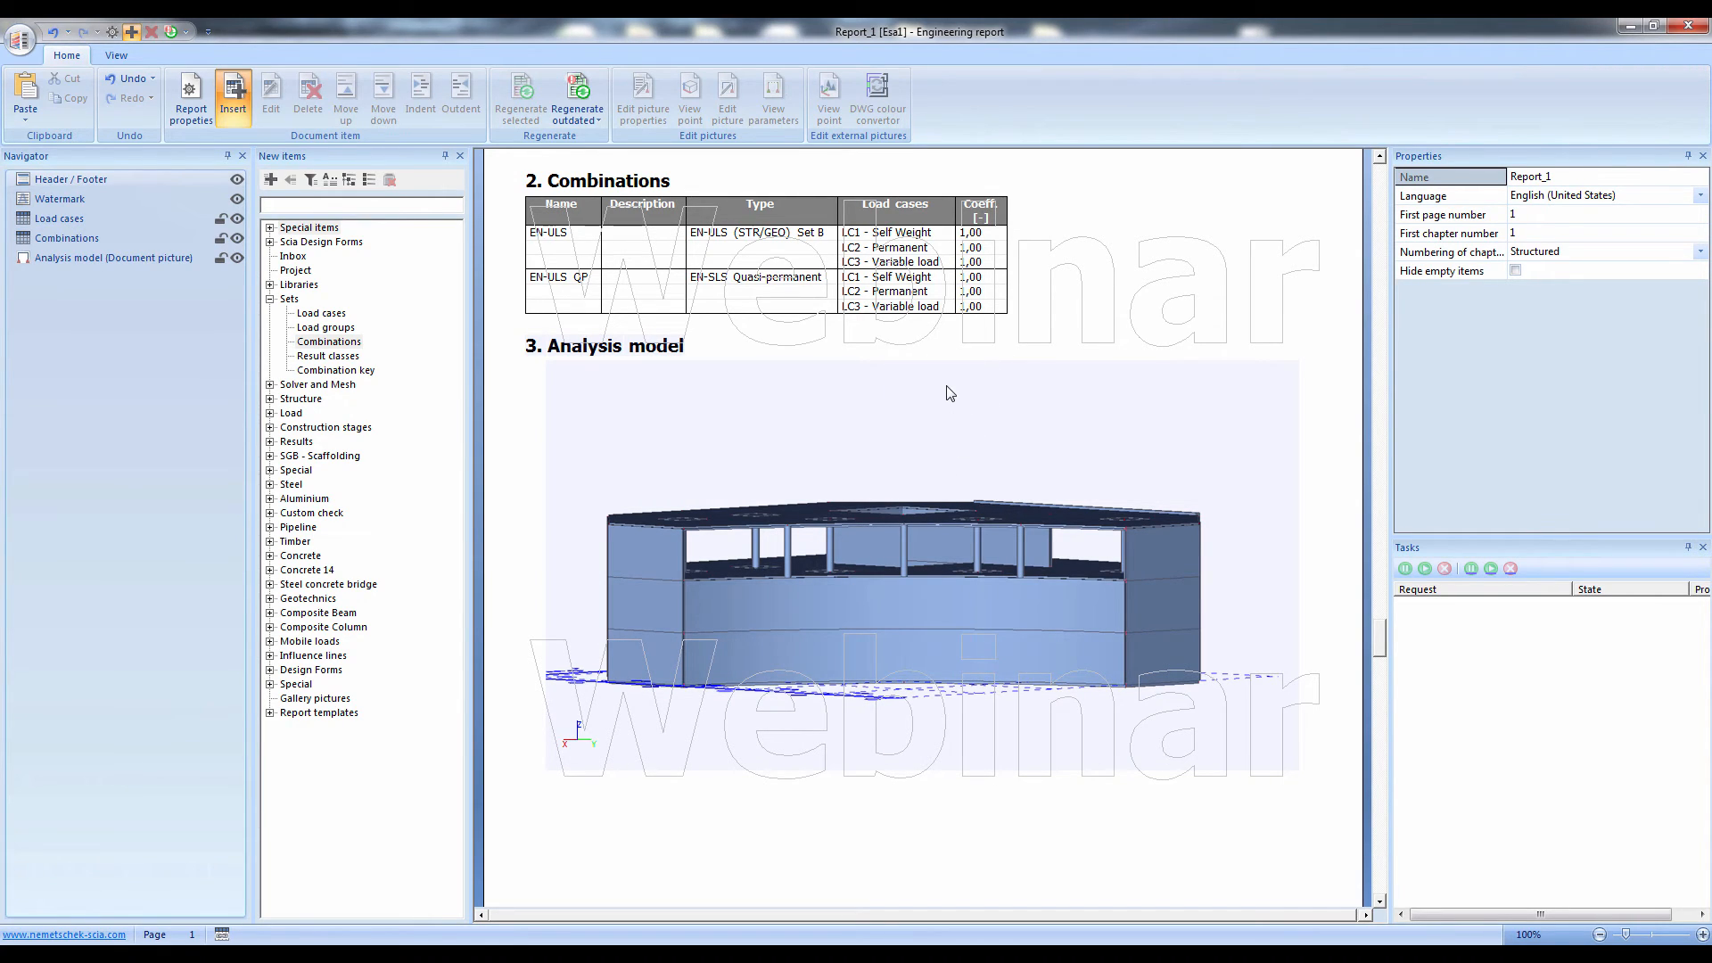
Return to the model window and display the loads of load case LC3 - Variable load
left_click(485, 954)
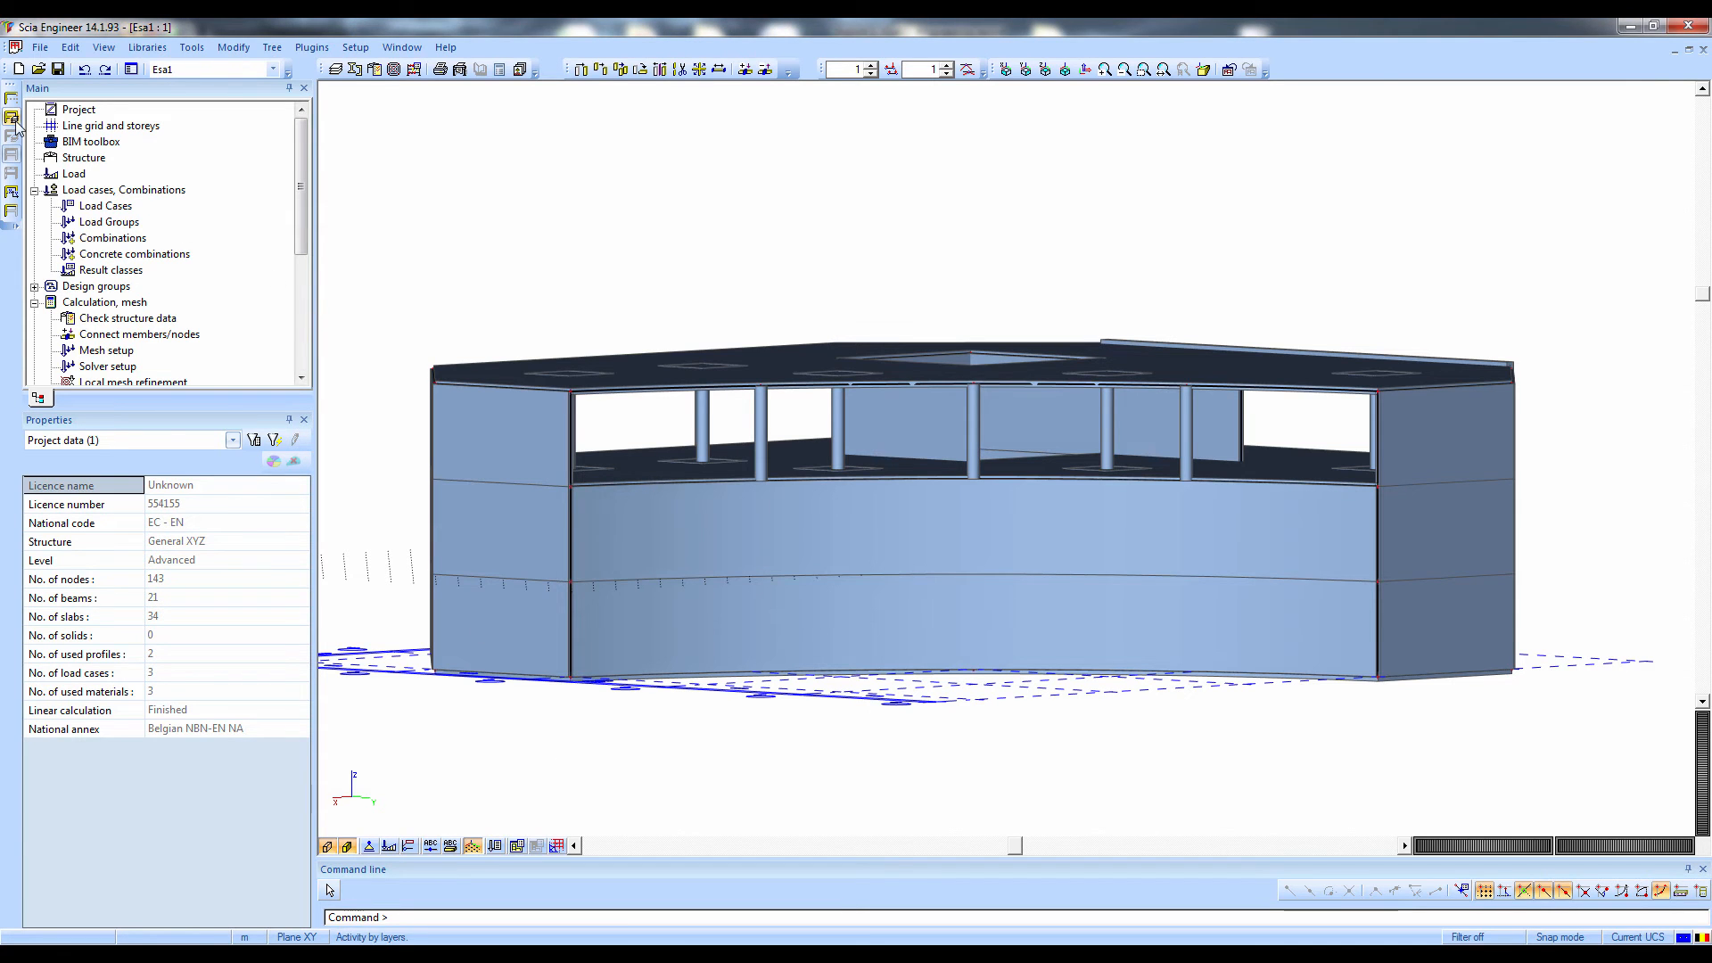
left_click(390, 847)
left_click(485, 847)
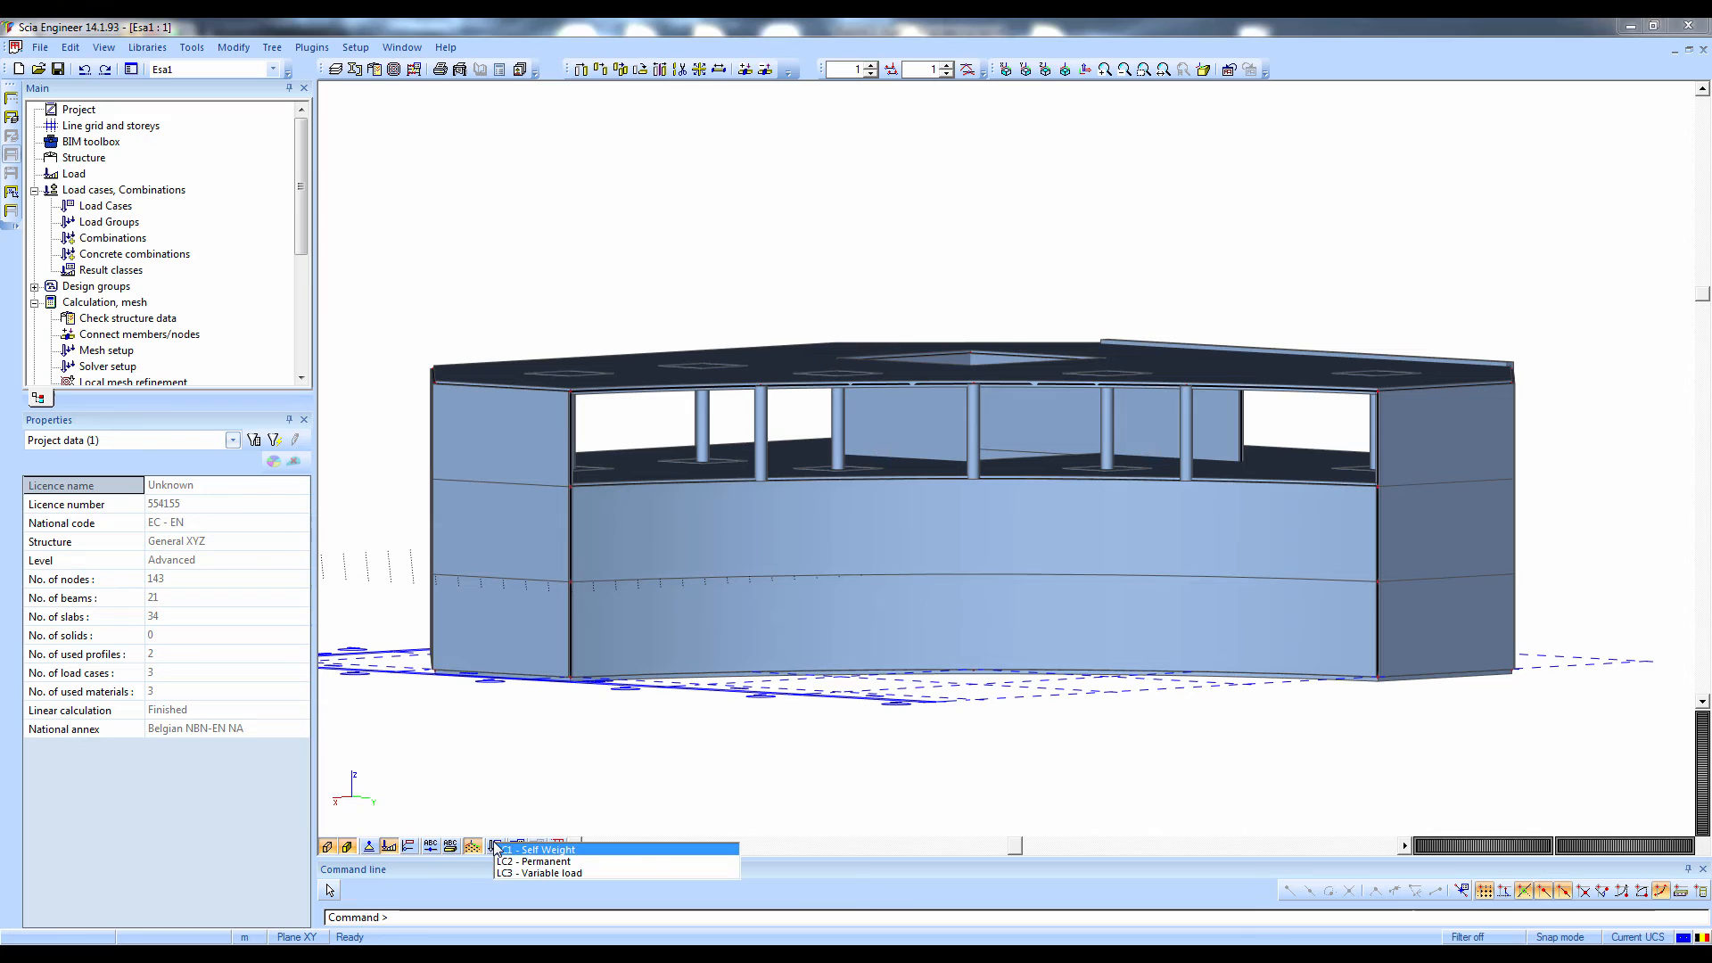
left_click(535, 875)
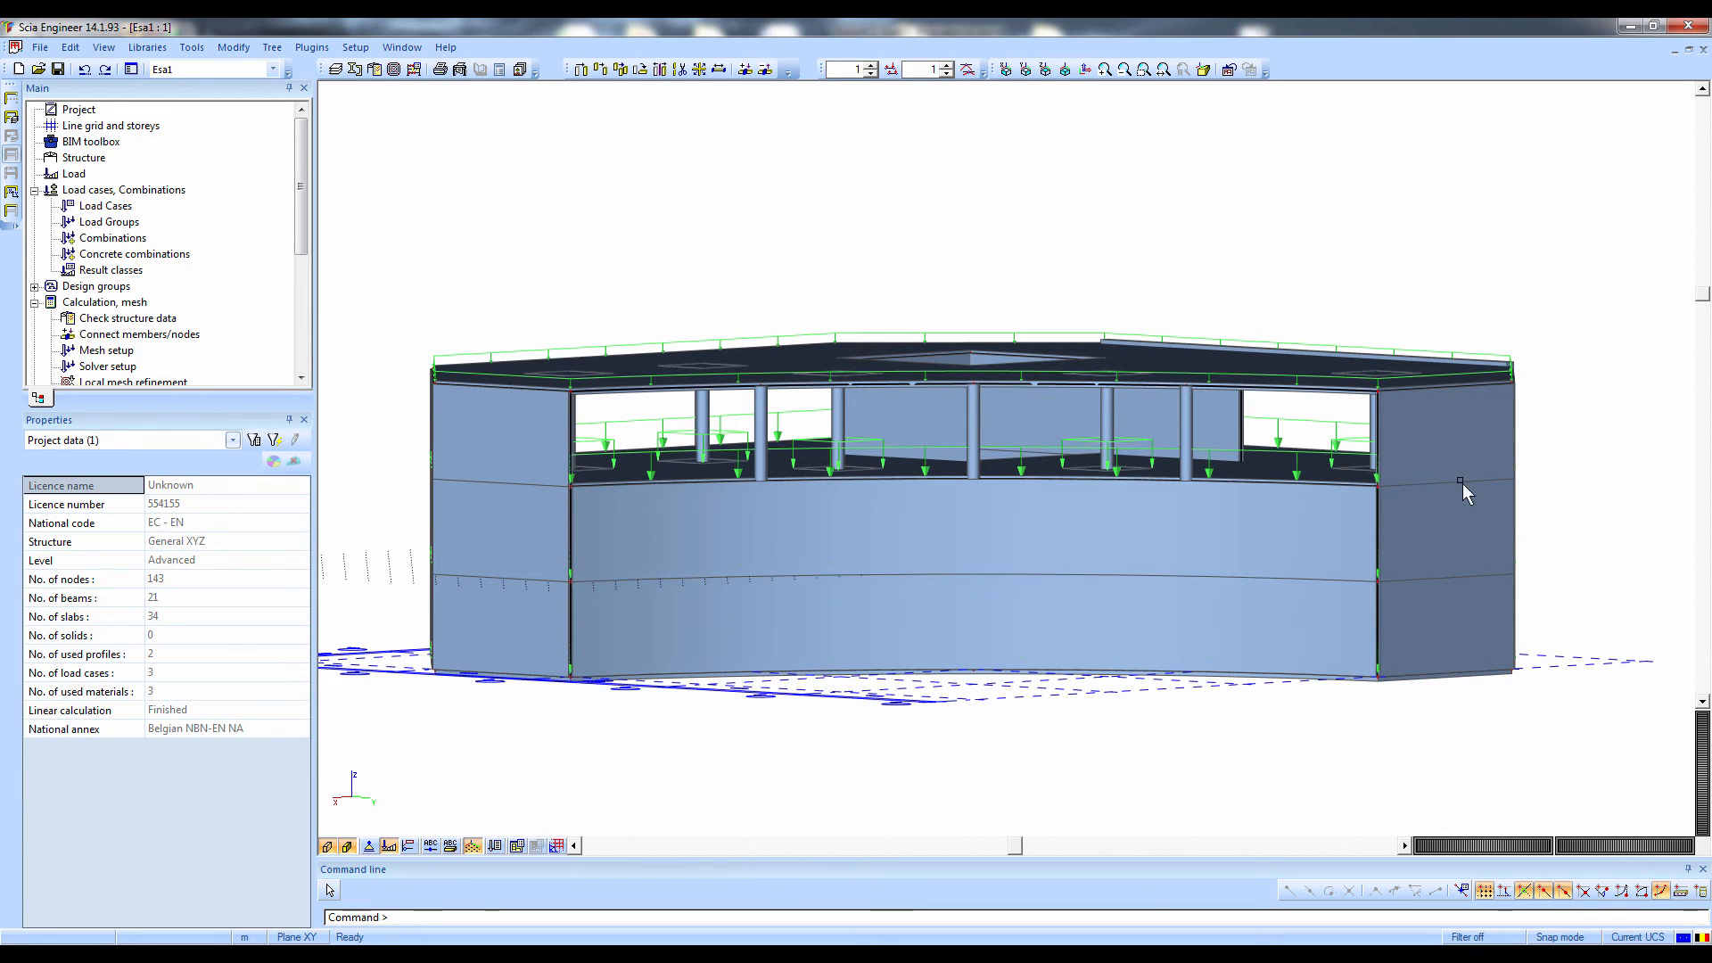
right_click(1345, 247)
key("Down")
key("Down")
key("Down")
key("Down")
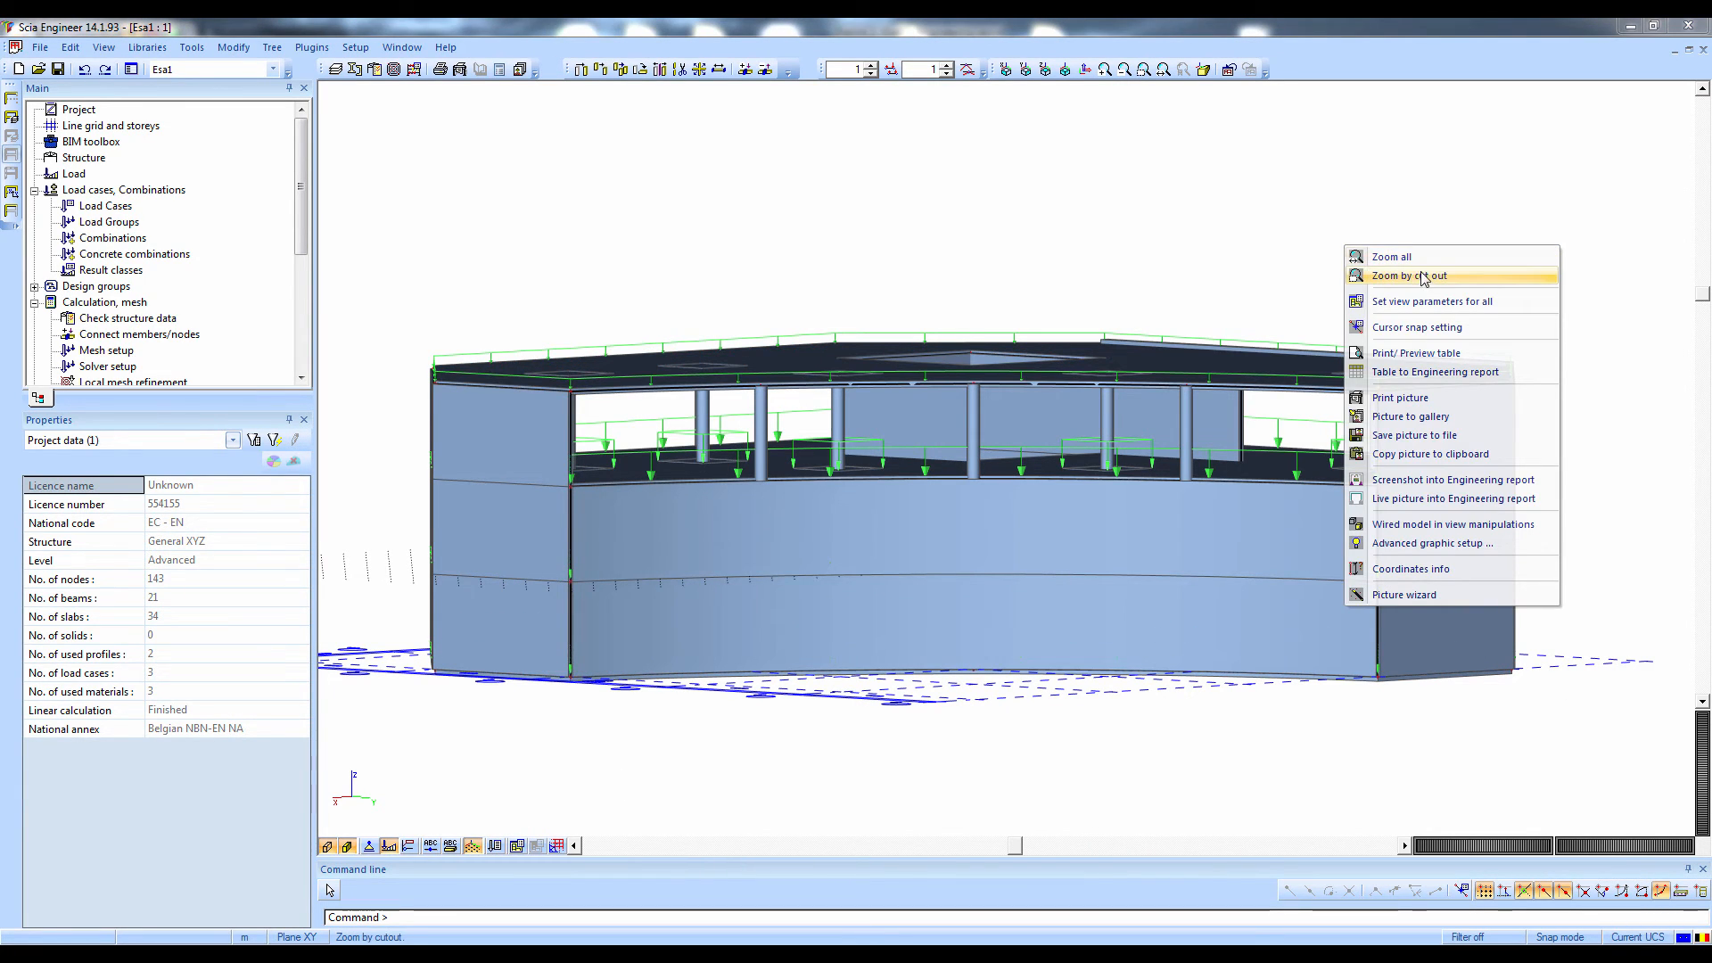
key("Escape")
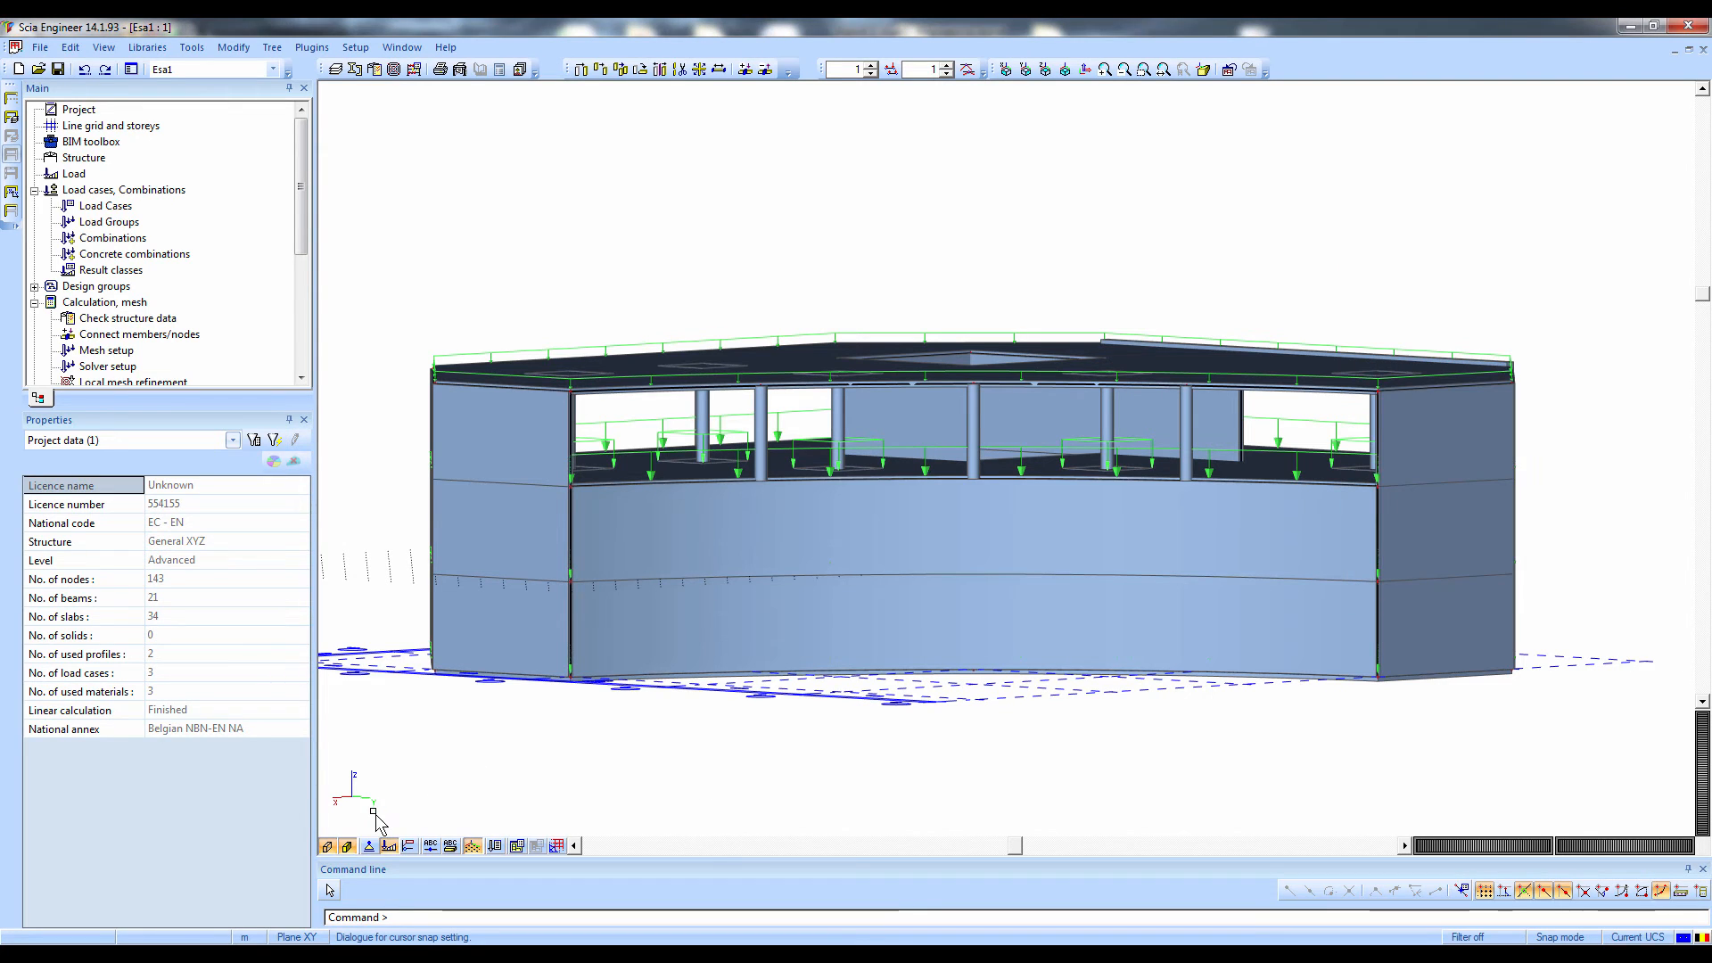
Turn off surface rendering in the model view and insert a live picture of the LC2 loads into the engineering report
left_click(328, 847)
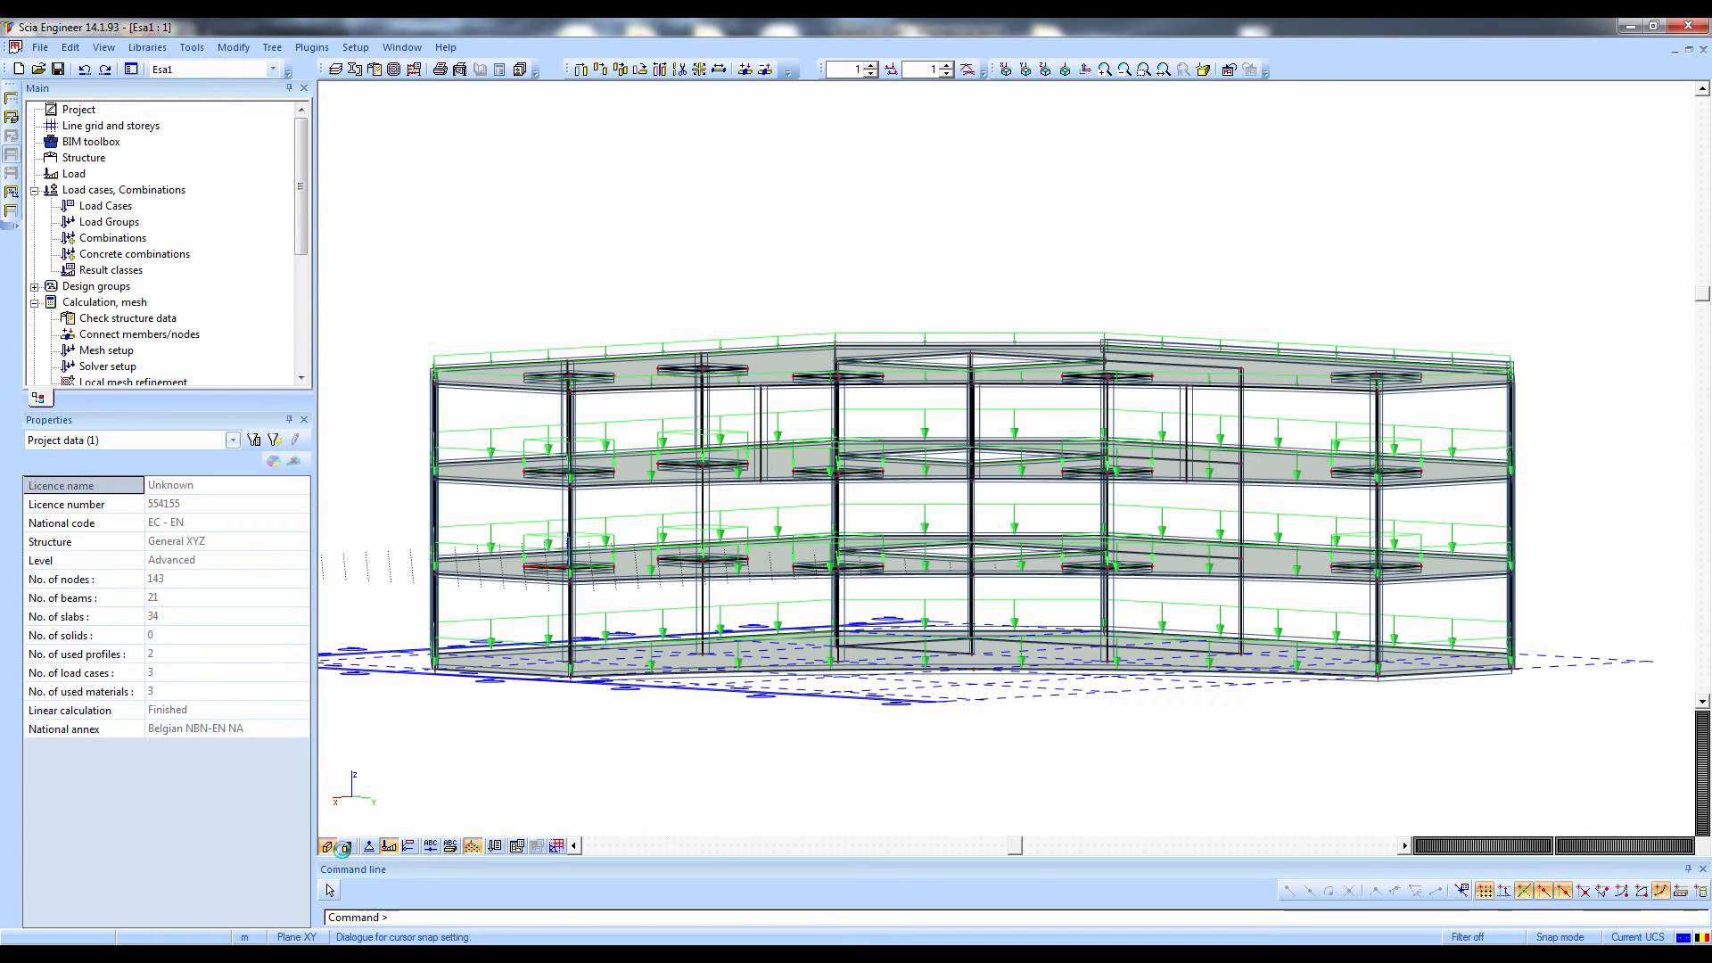
right_click(1531, 211)
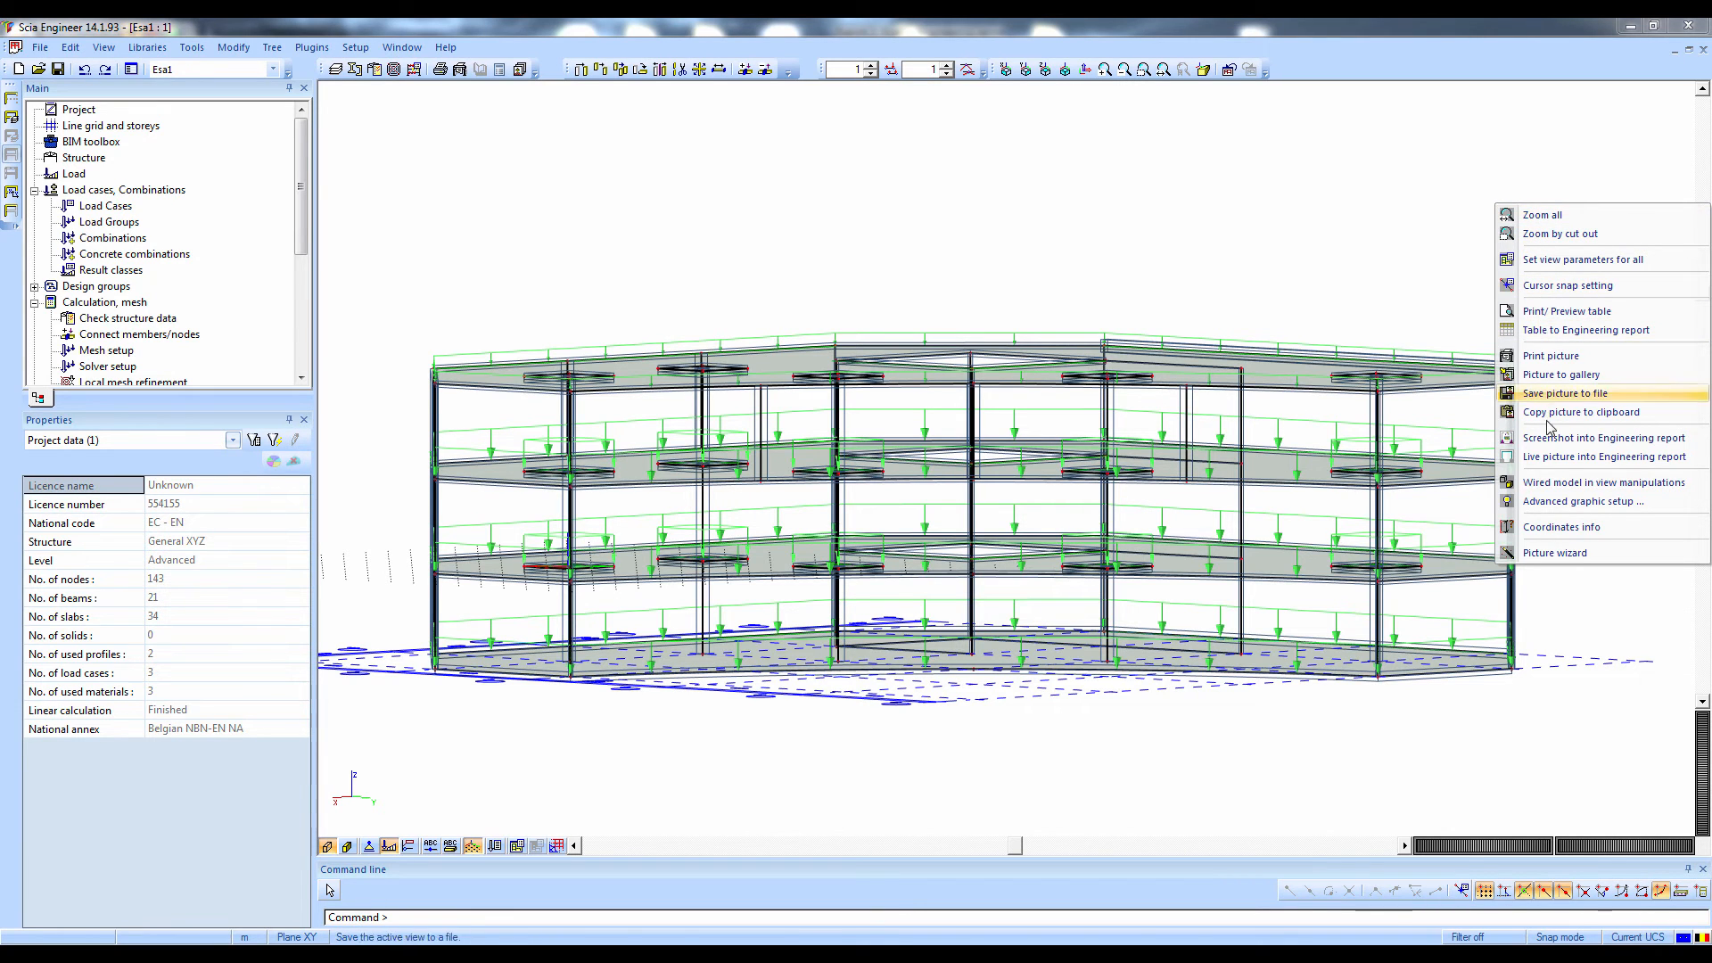
left_click(1548, 459)
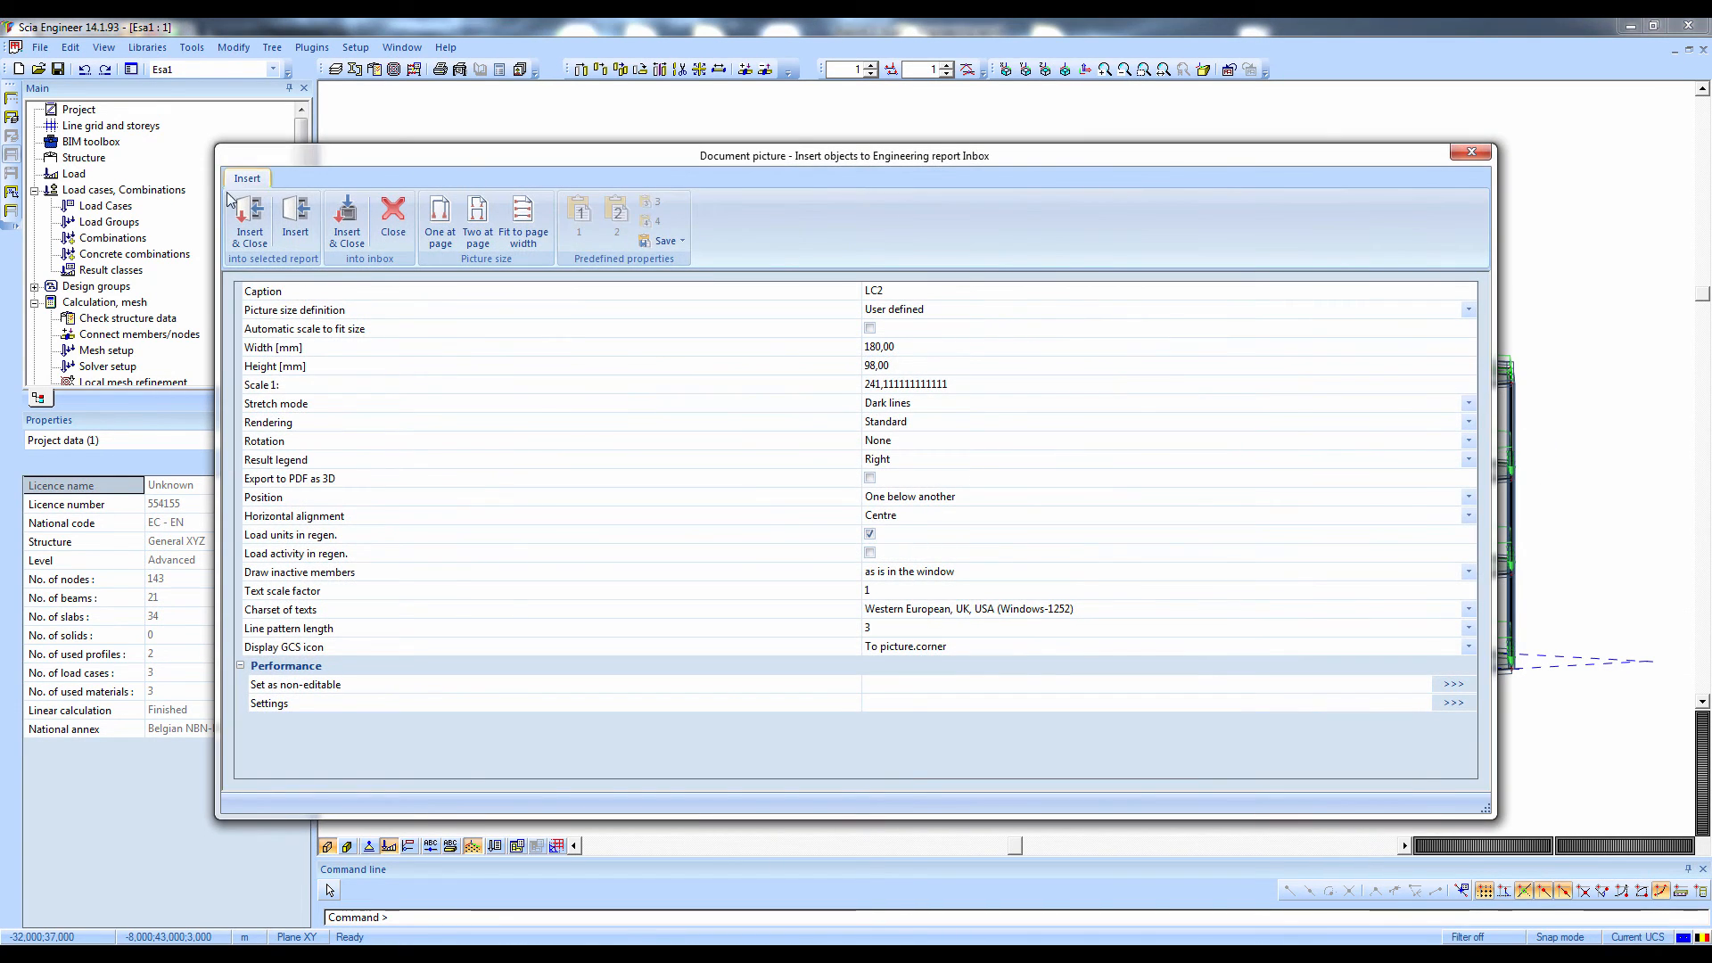
left_click(234, 202)
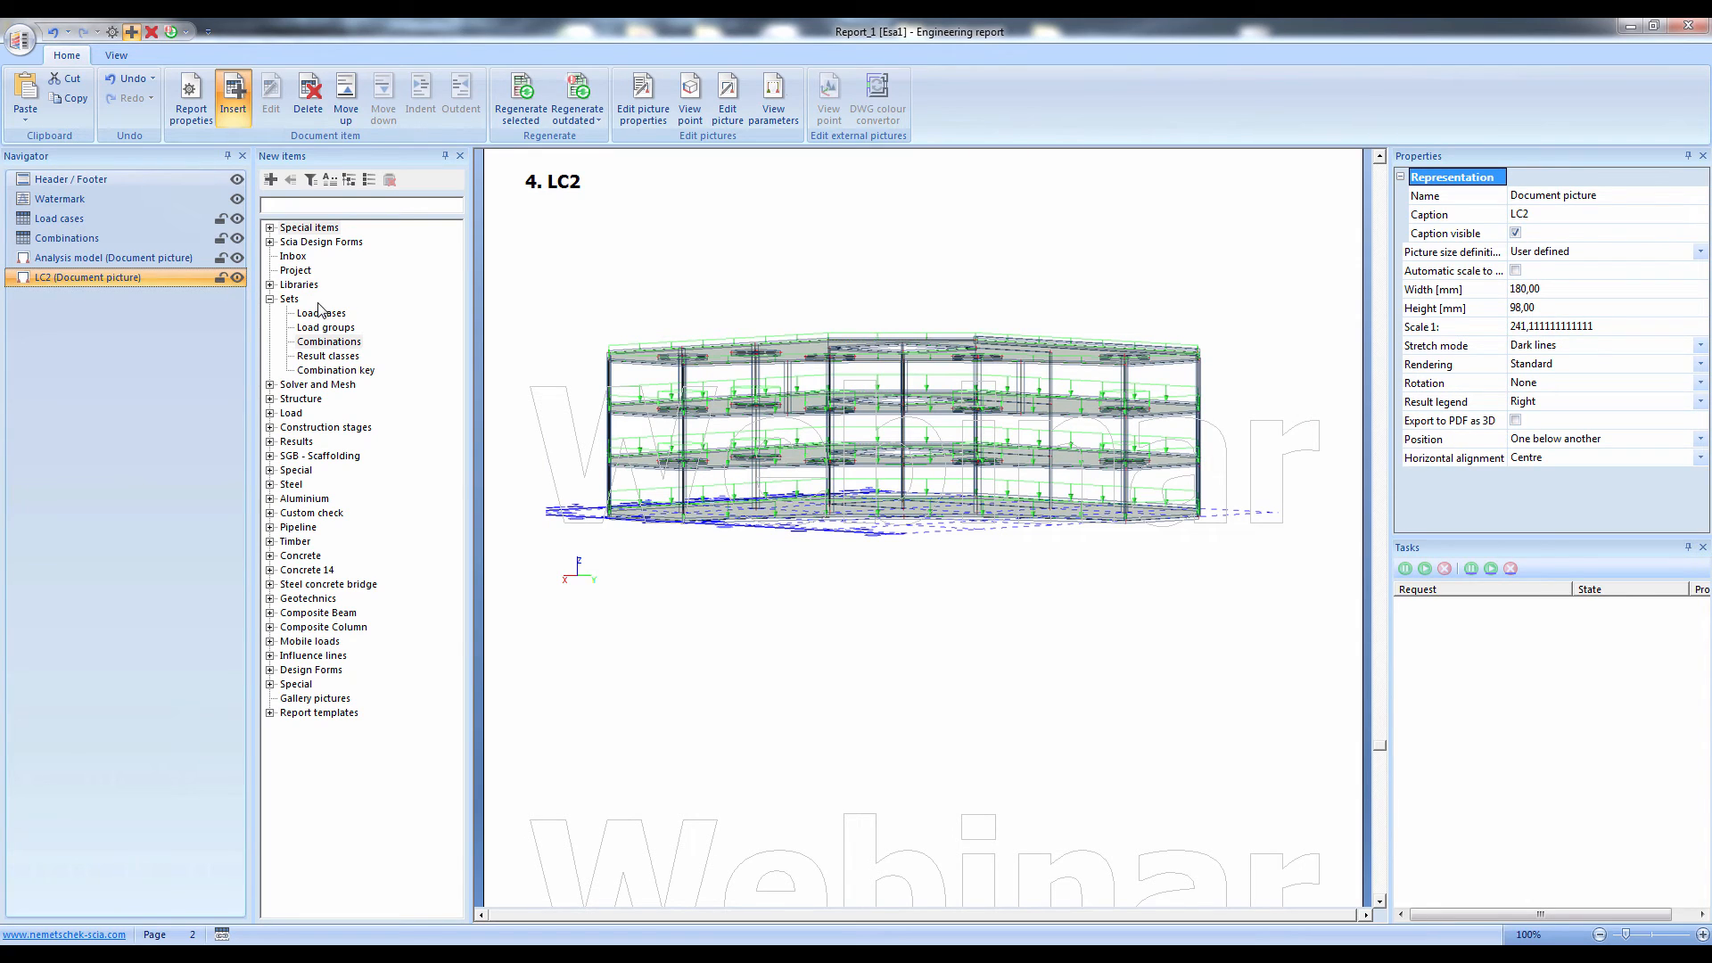
Add a Load cases table to the end of the report, with the LC2 picture nested beneath it and captioned Loads
double_click(320, 315)
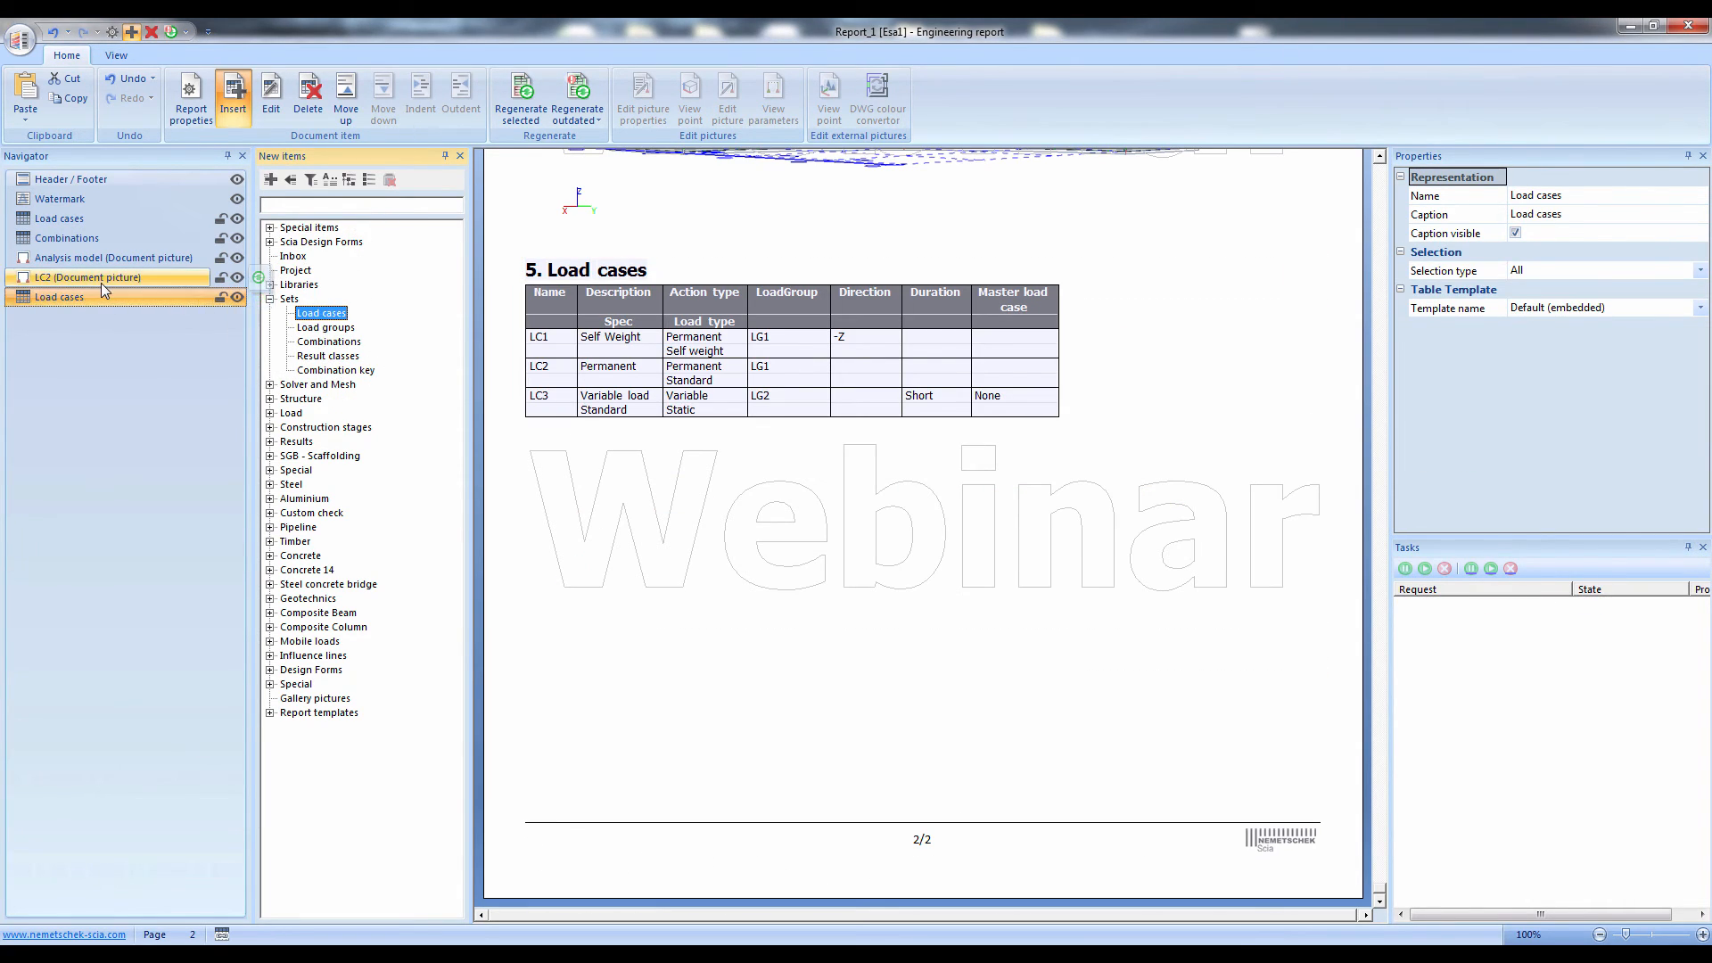
left_click_drag(100, 281, 136, 297)
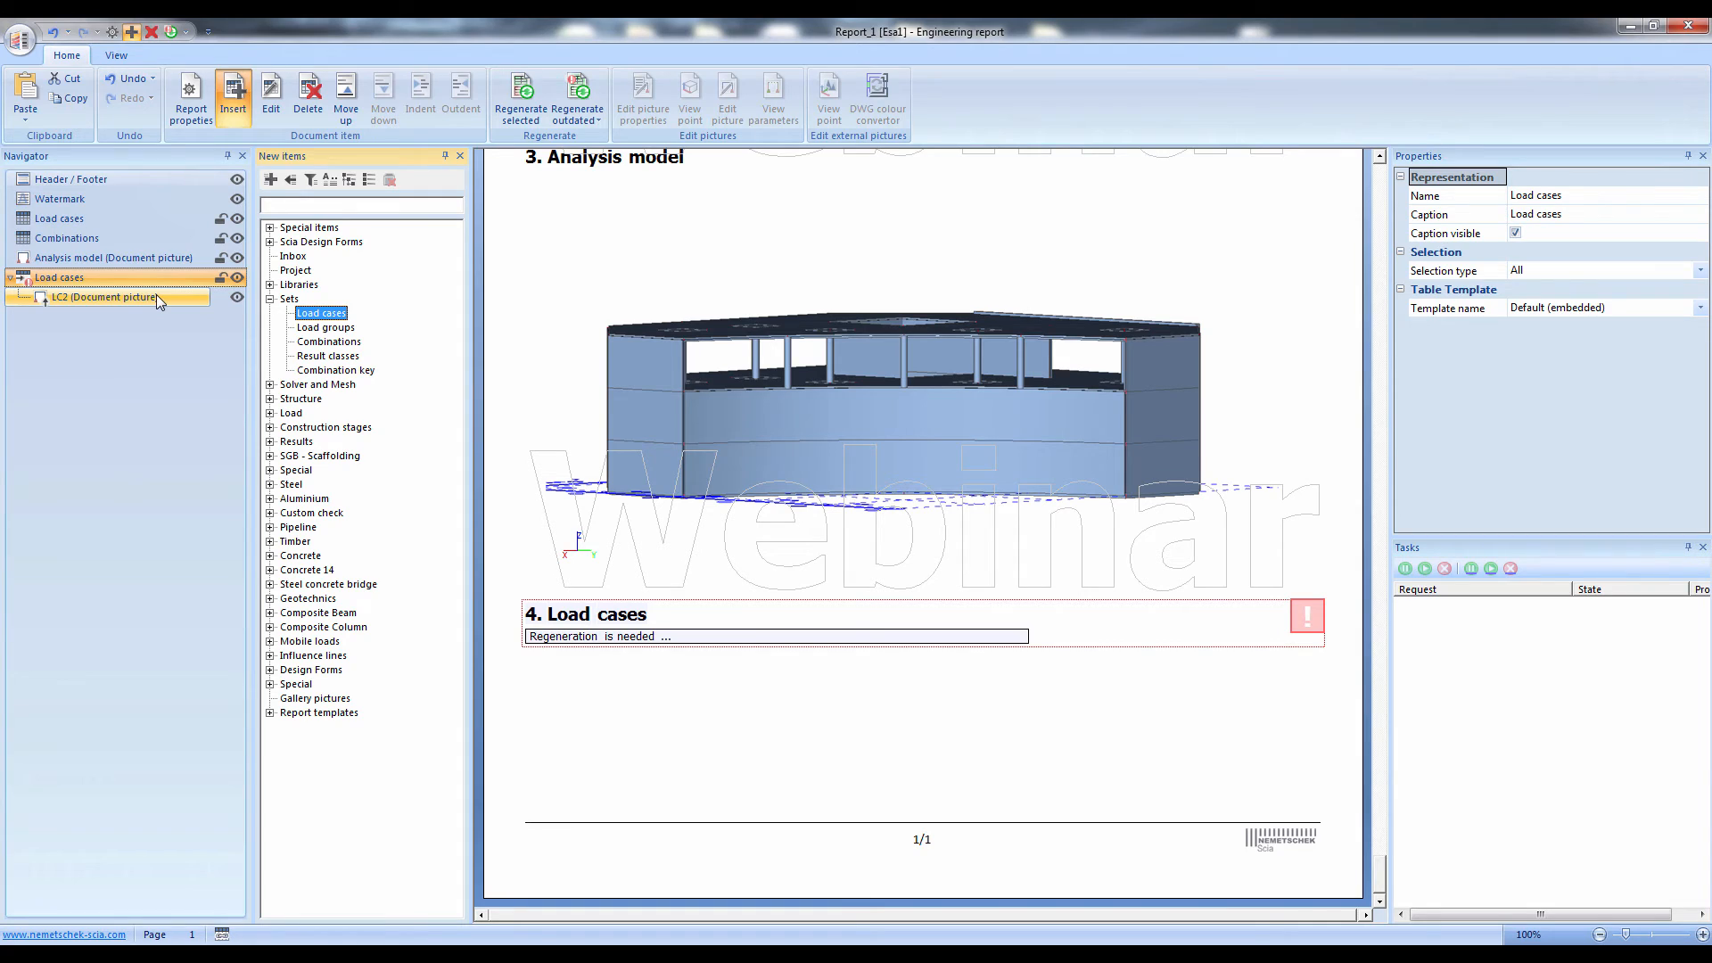
left_click(156, 294)
left_click(1571, 219)
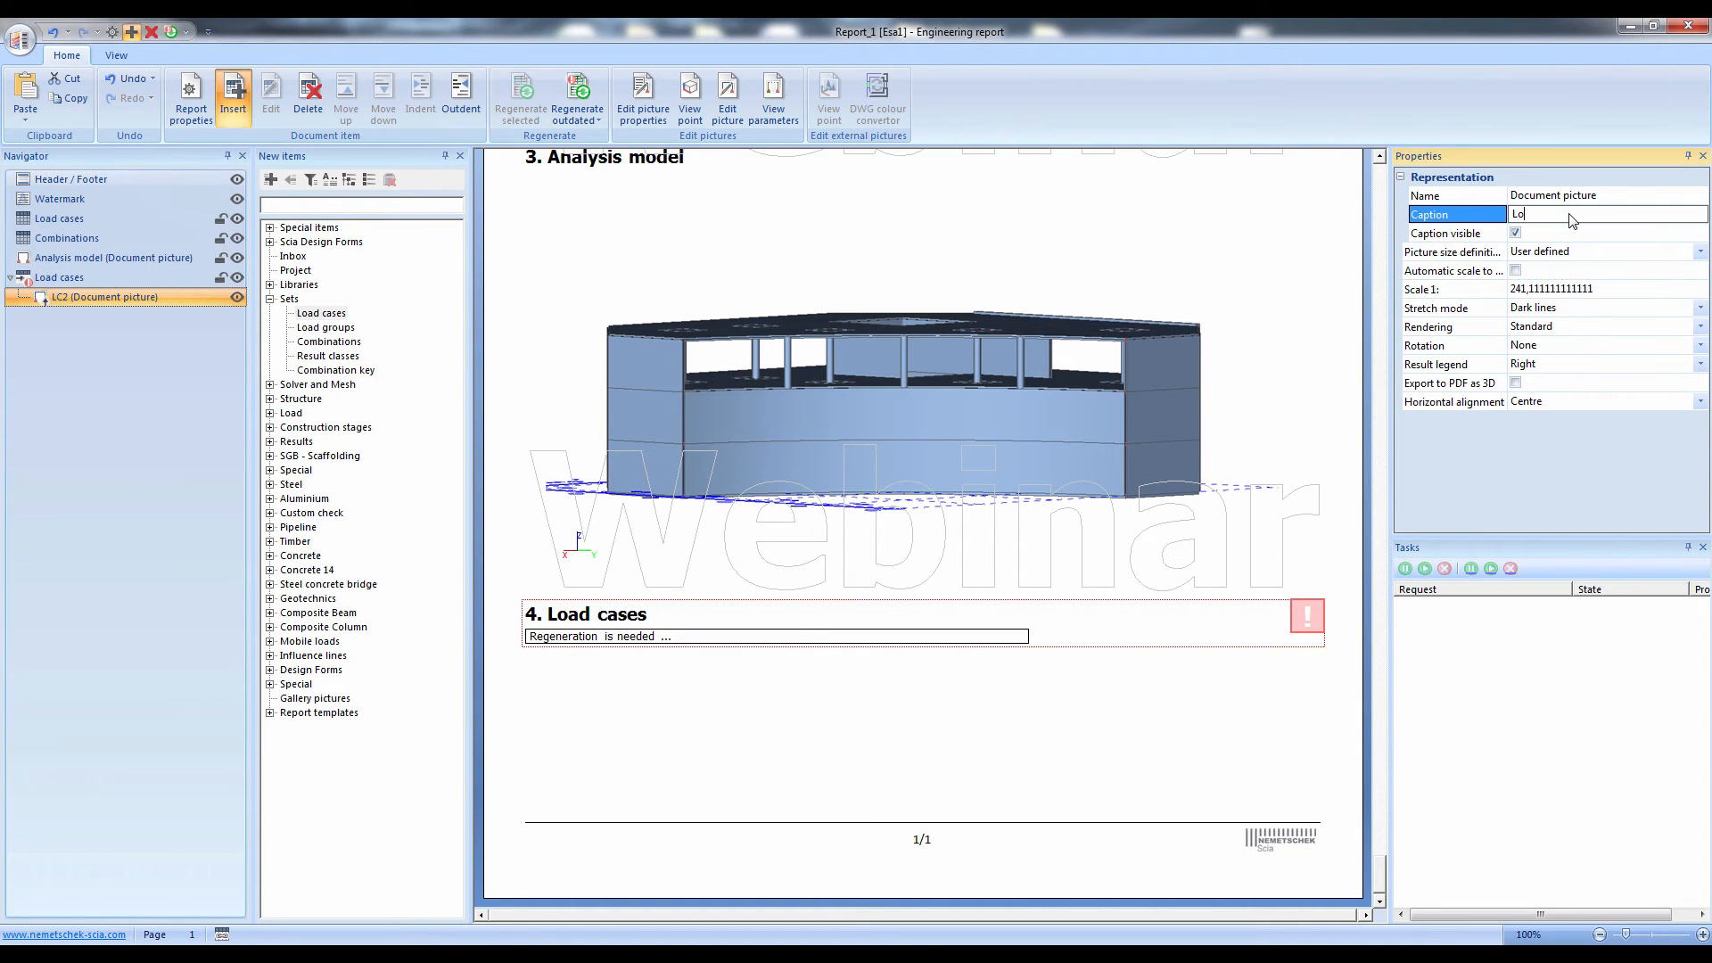
key("Return")
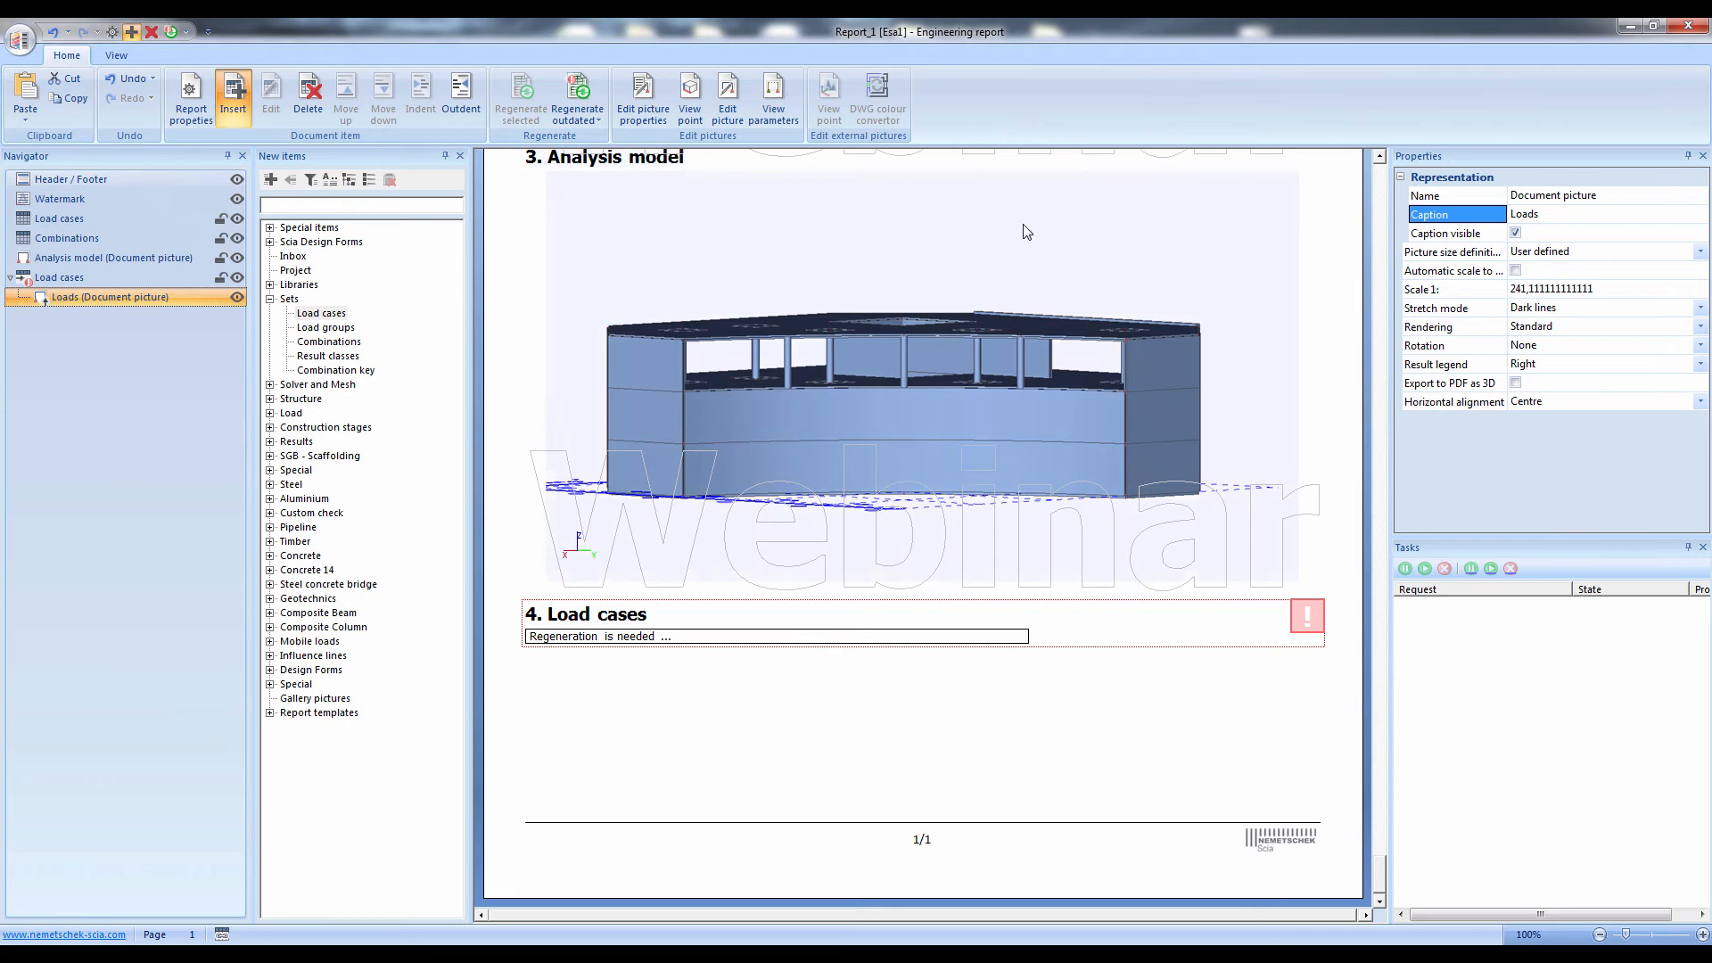
Regenerate the last Load cases item together with its nested Loads picture, and review the tables and pictures per load case
left_click(87, 280)
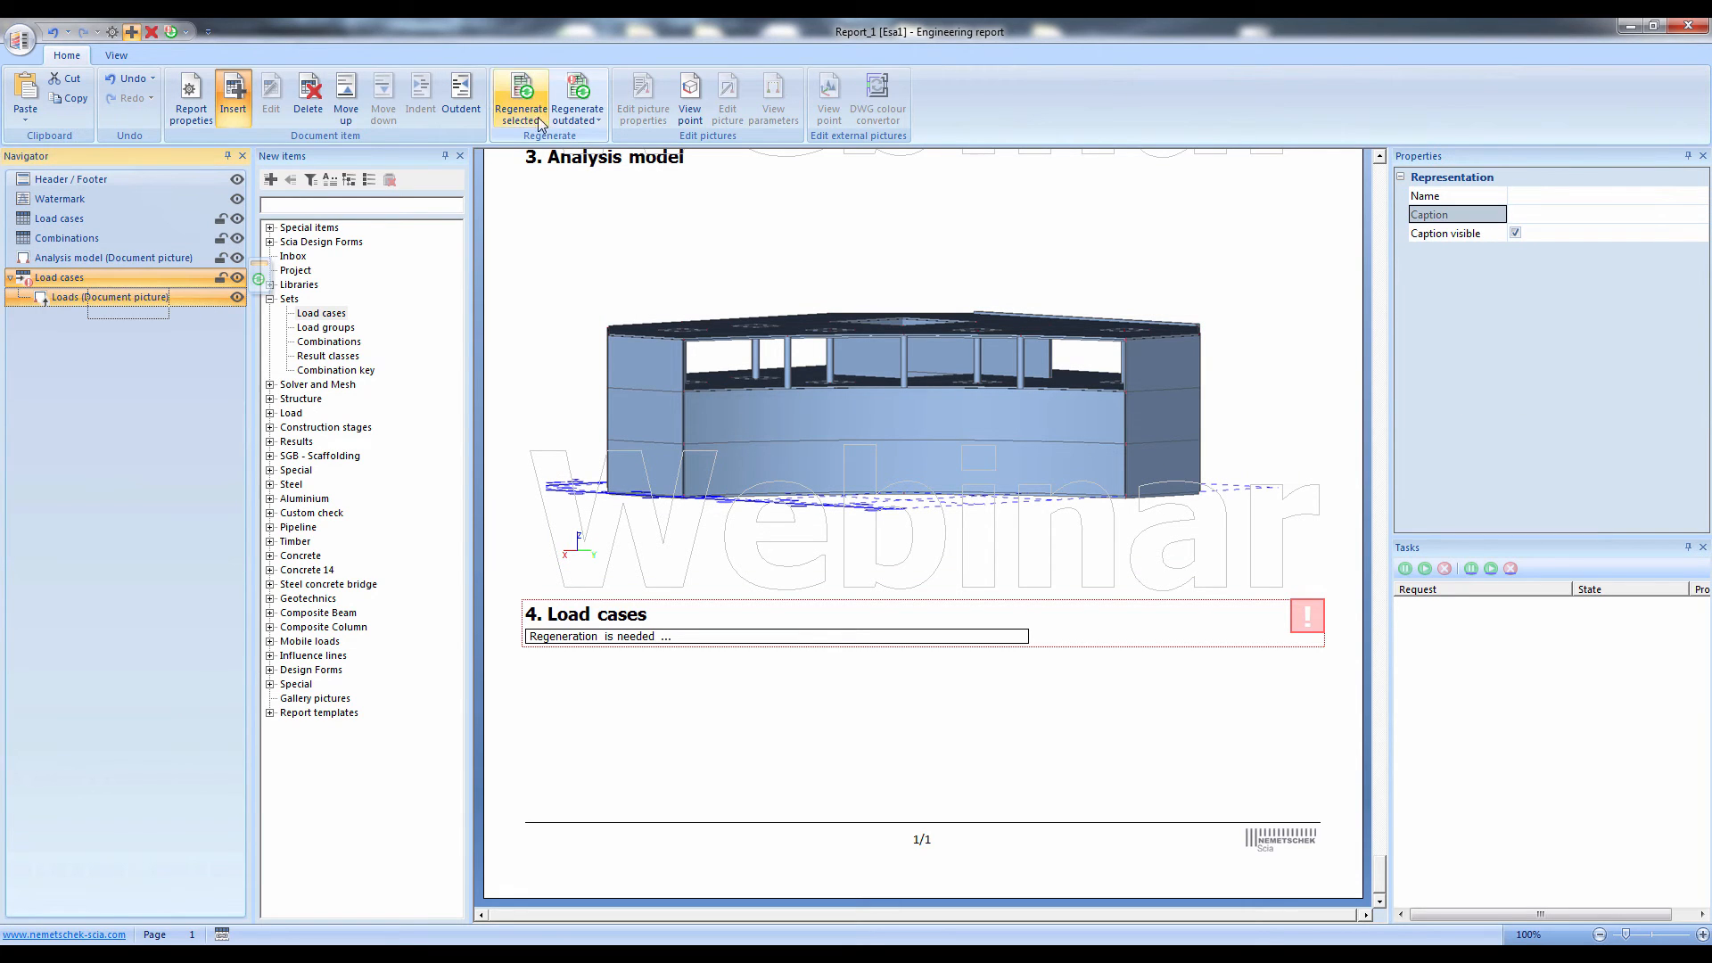
left_click(520, 94)
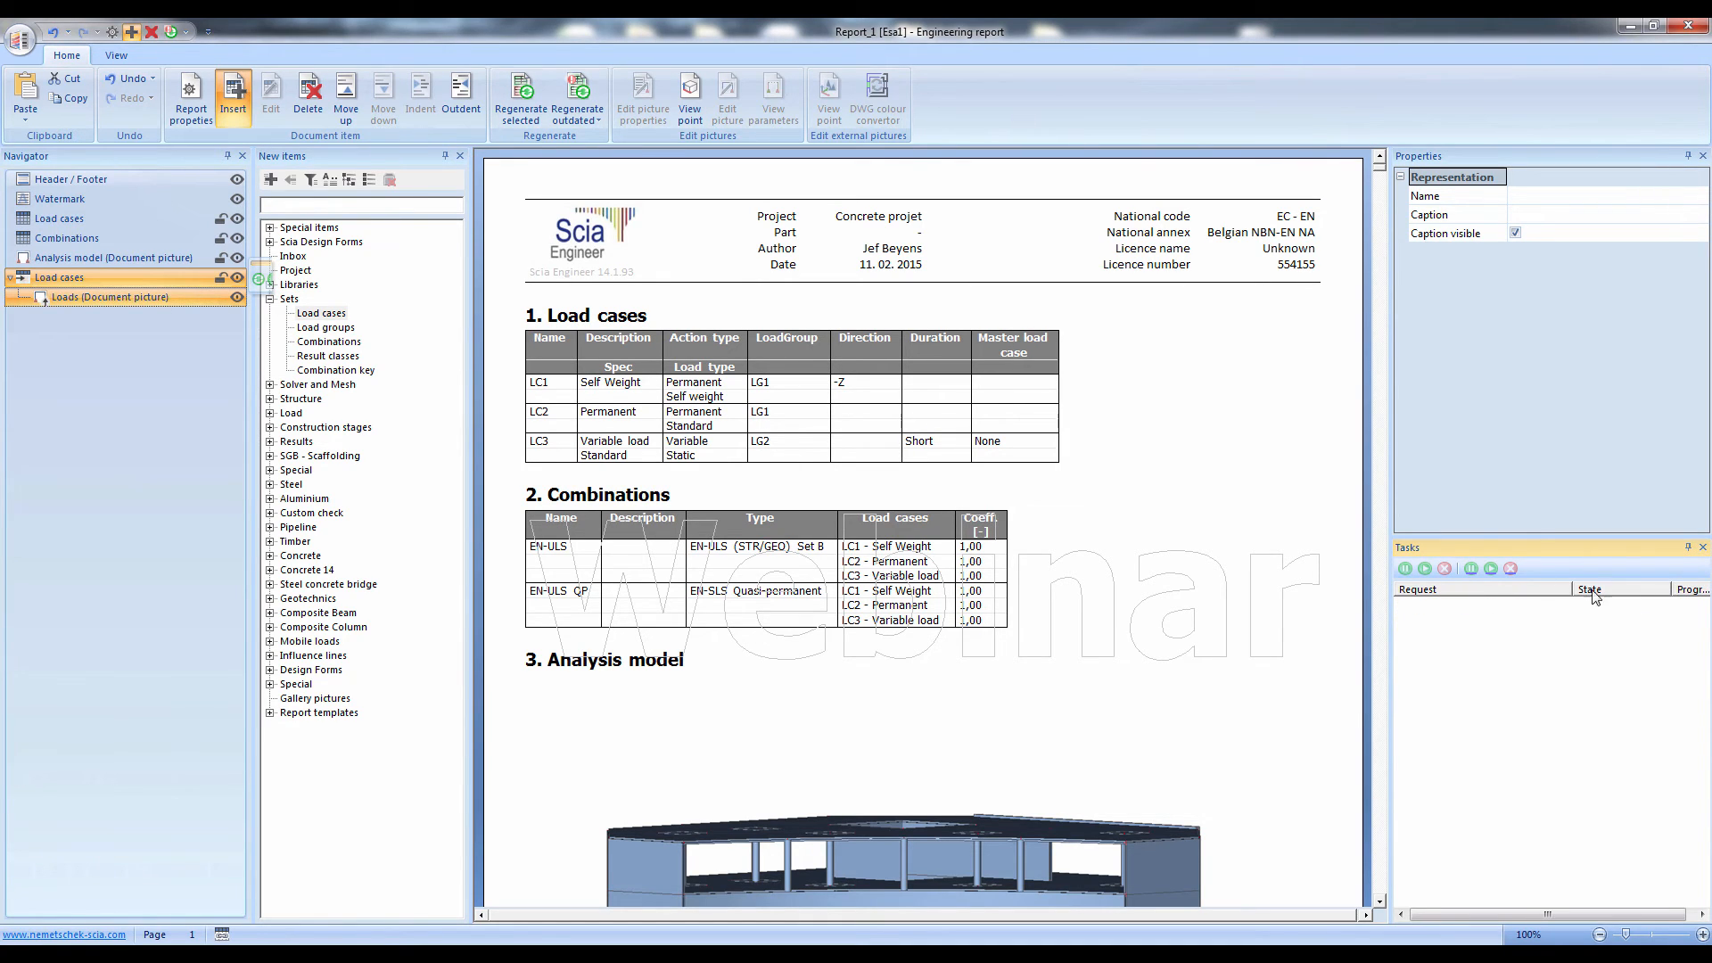
left_click(1191, 455)
scroll(1190, 455, "down", 10)
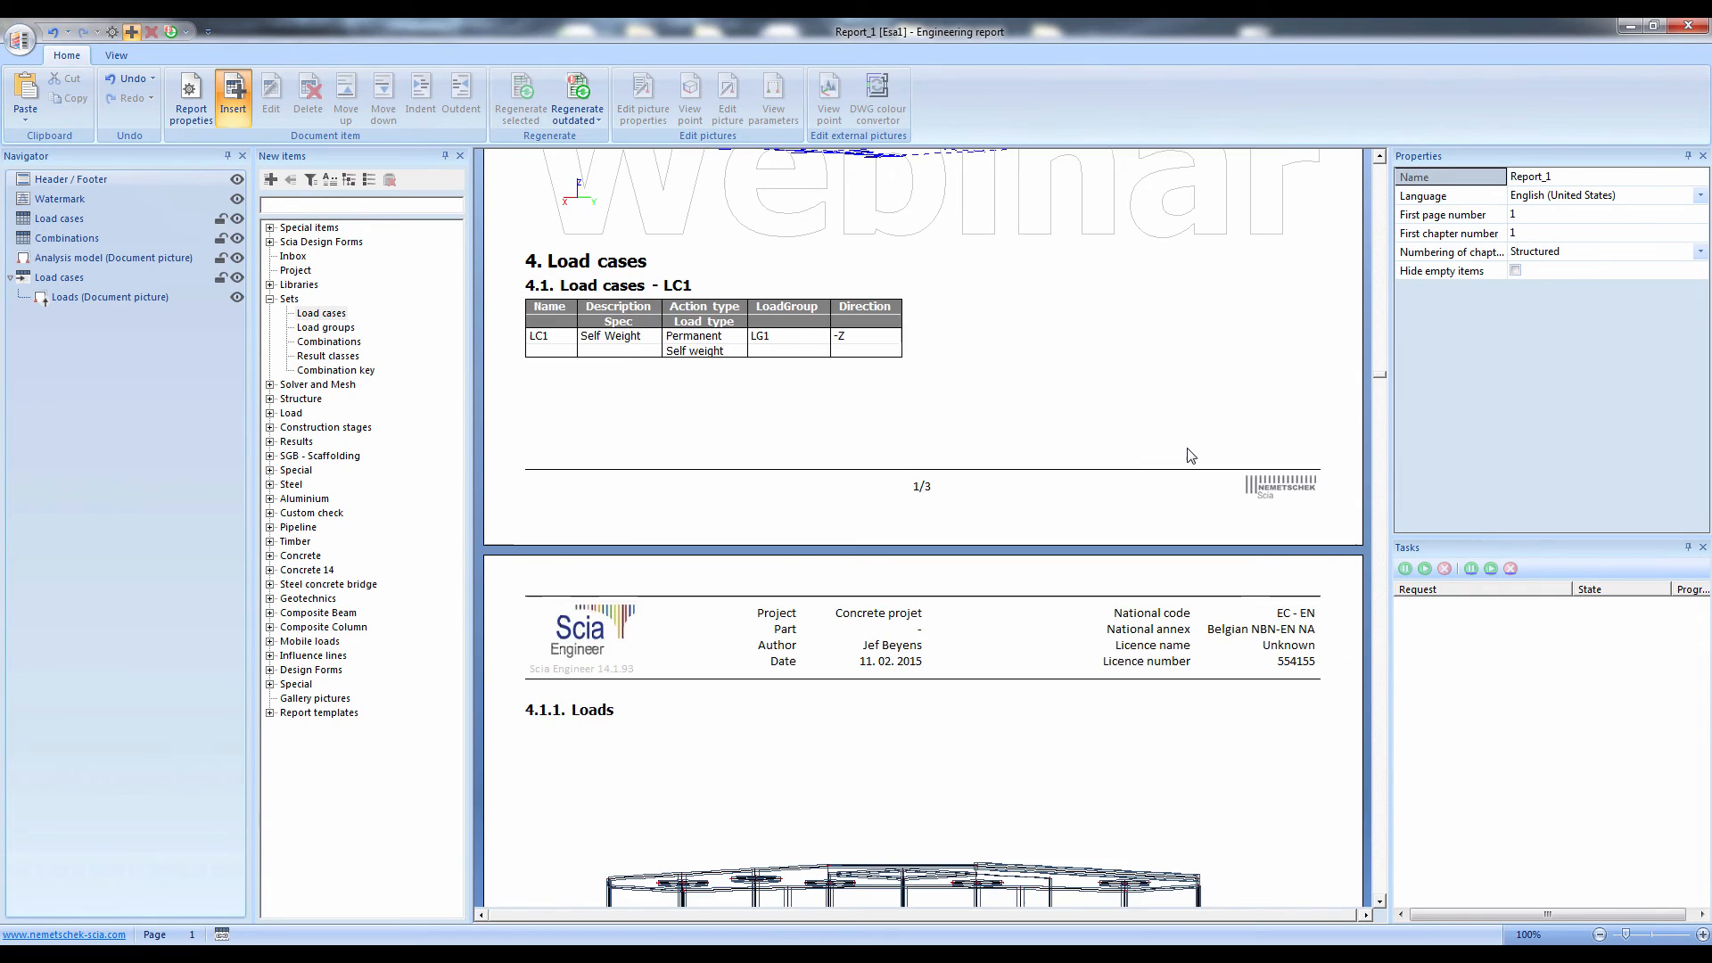
scroll(1191, 454, "down", 5)
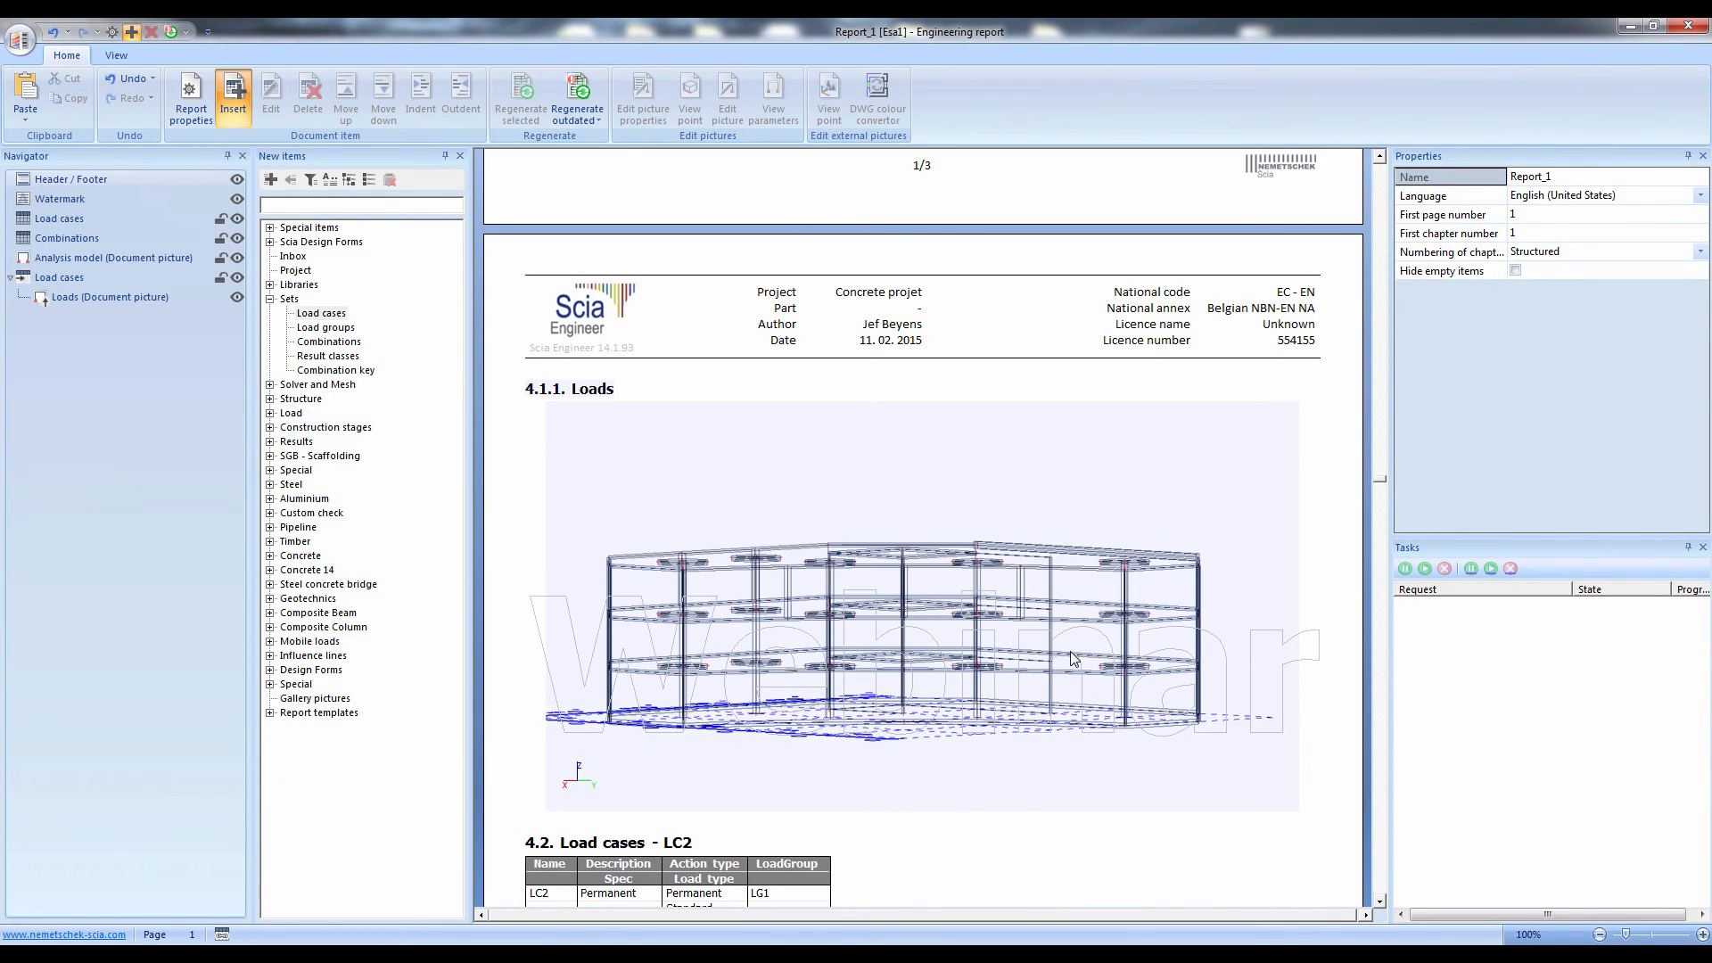
scroll(1075, 655, "down", 5)
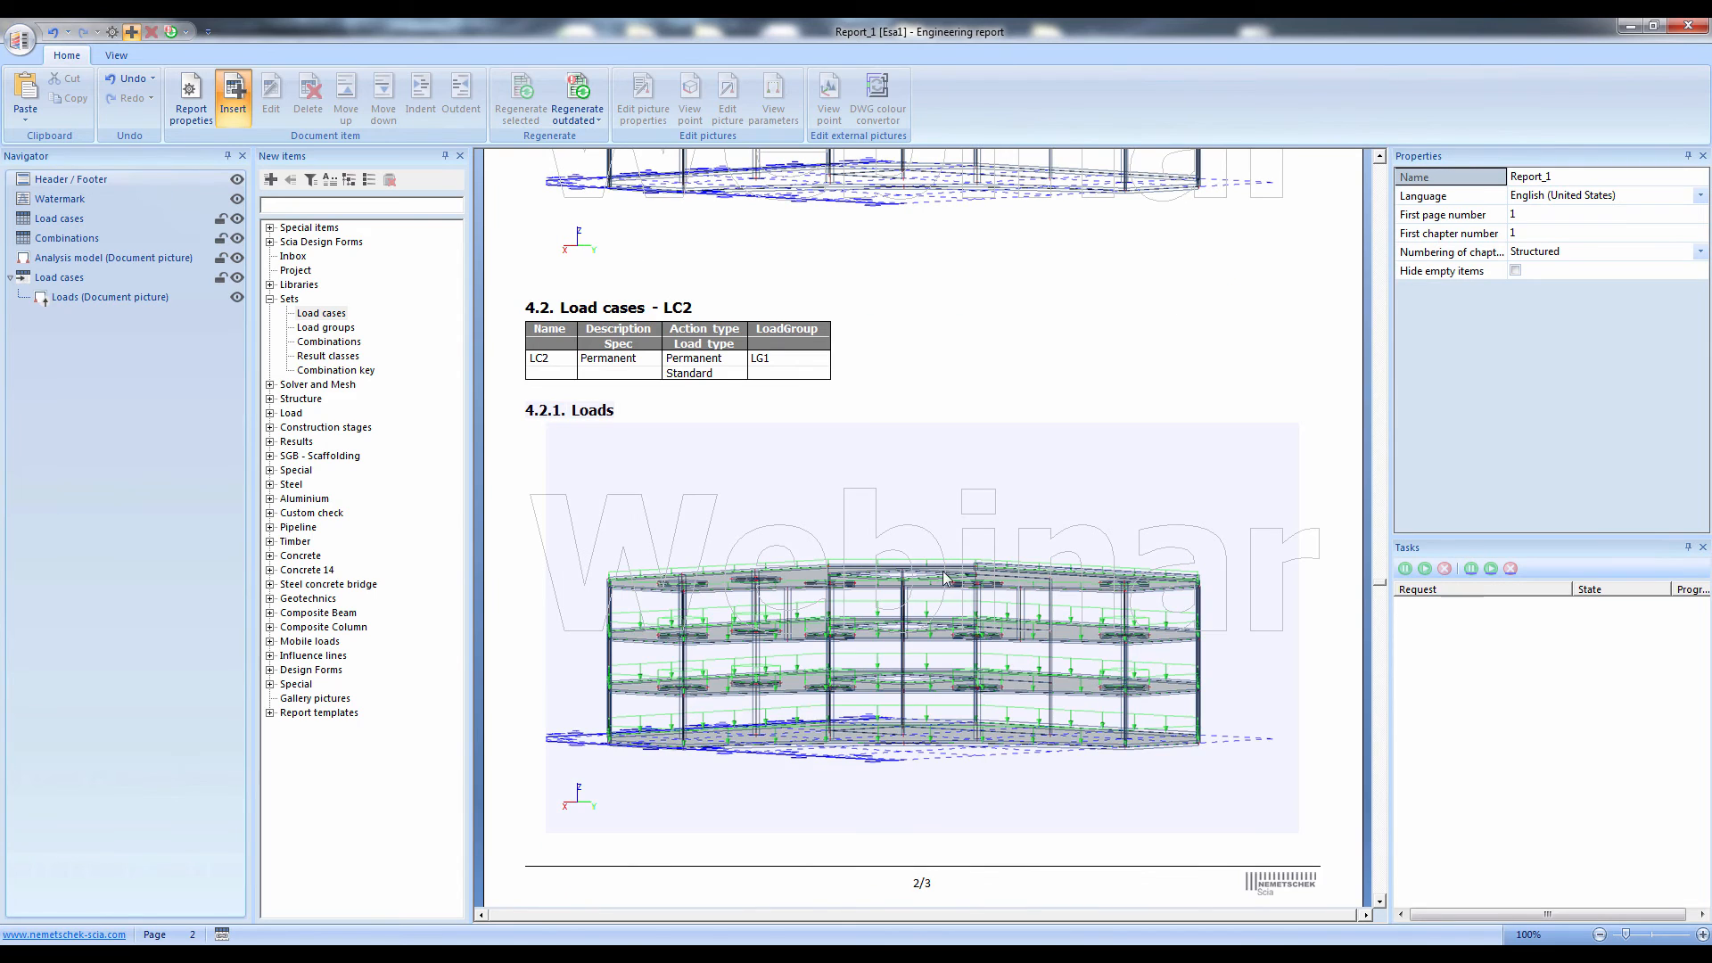
scroll(947, 581, "down", 8)
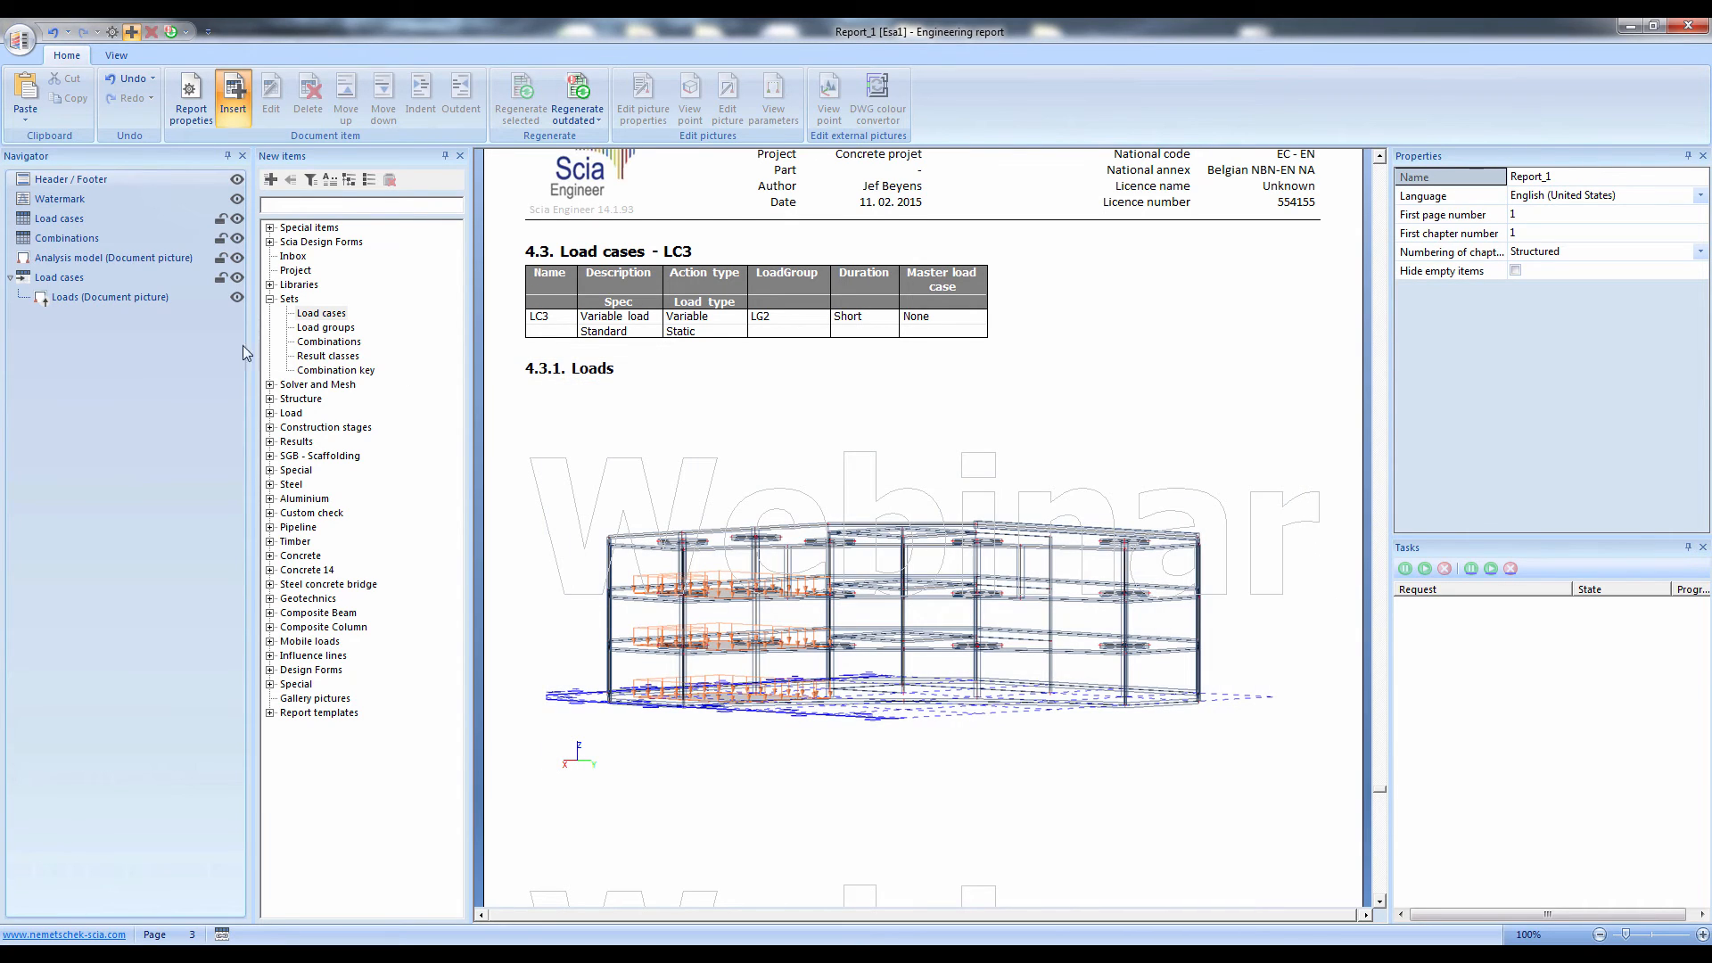
Hide the Watermark item in the report and look through the pages without it
left_click(238, 199)
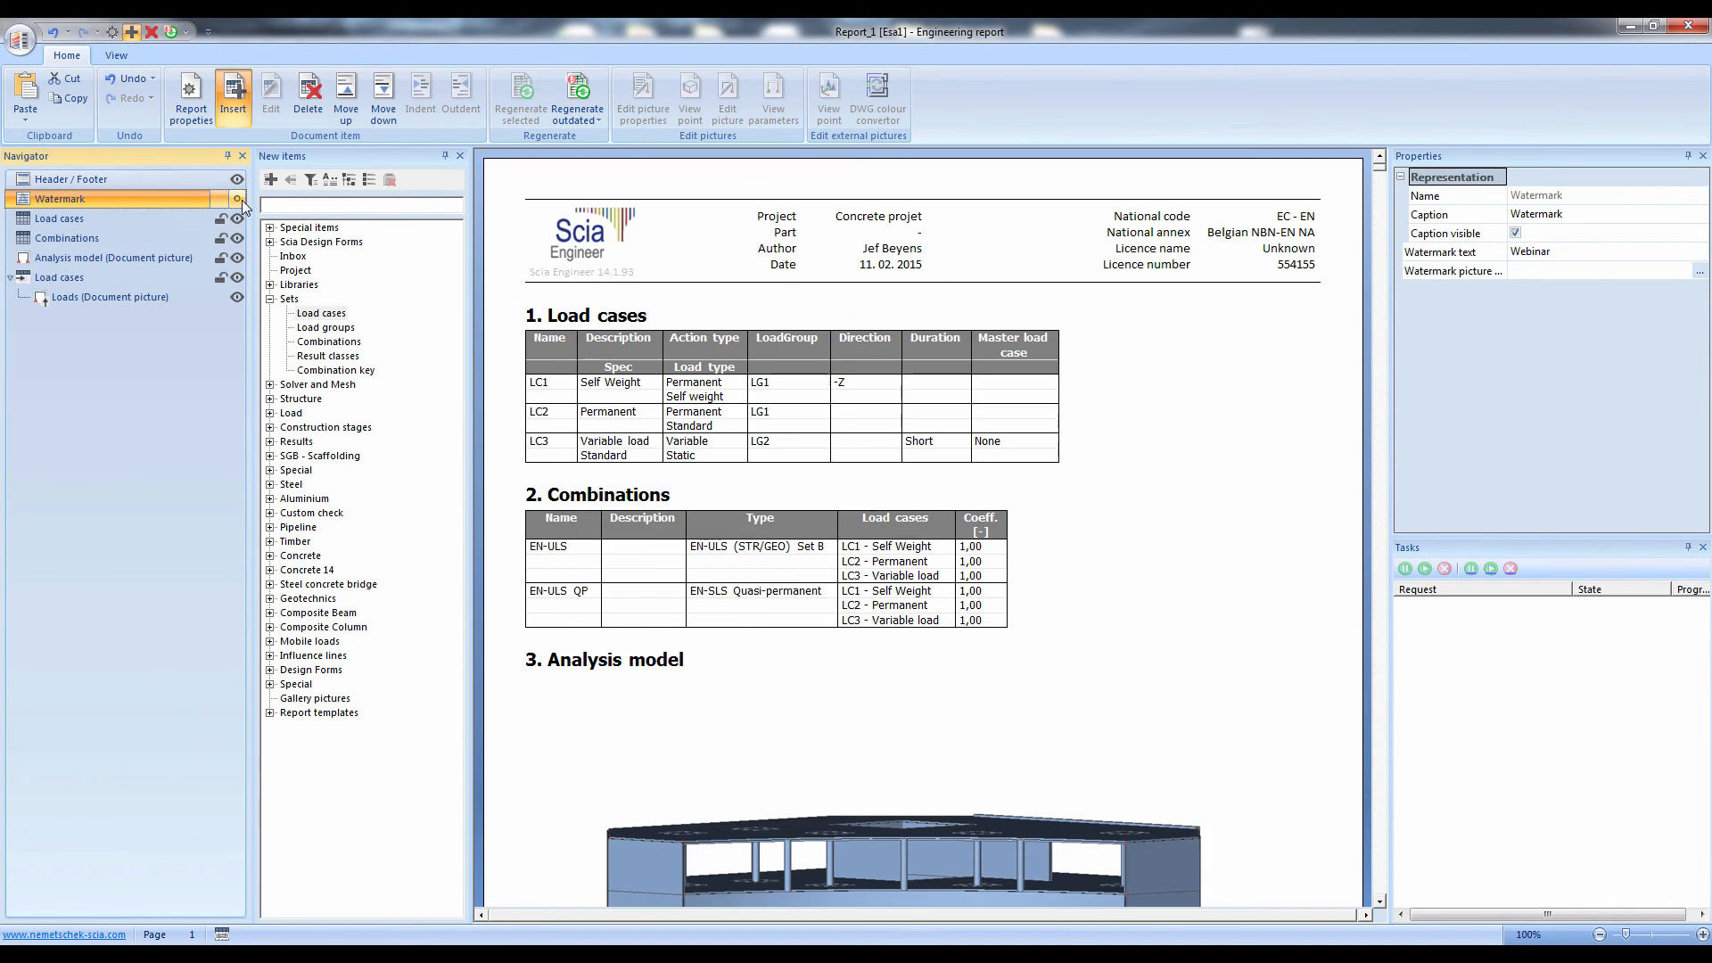
left_click(1113, 521)
scroll(1112, 521, "down", 3)
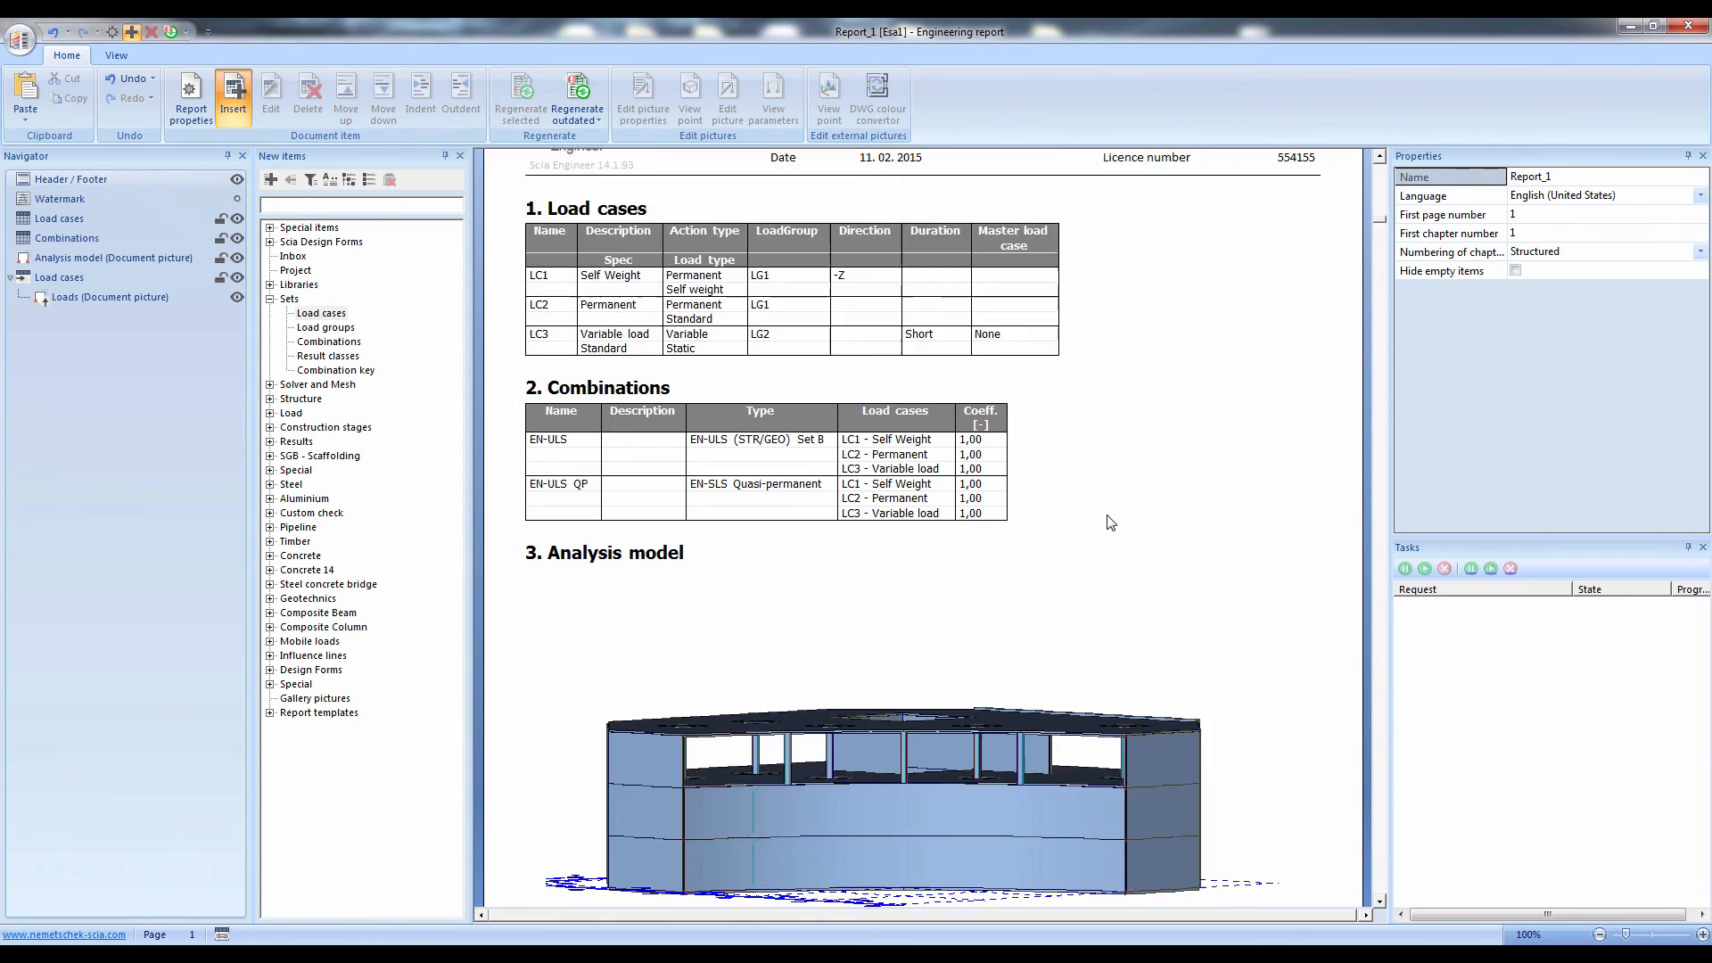
left_click_drag(0, 34, 2, 36)
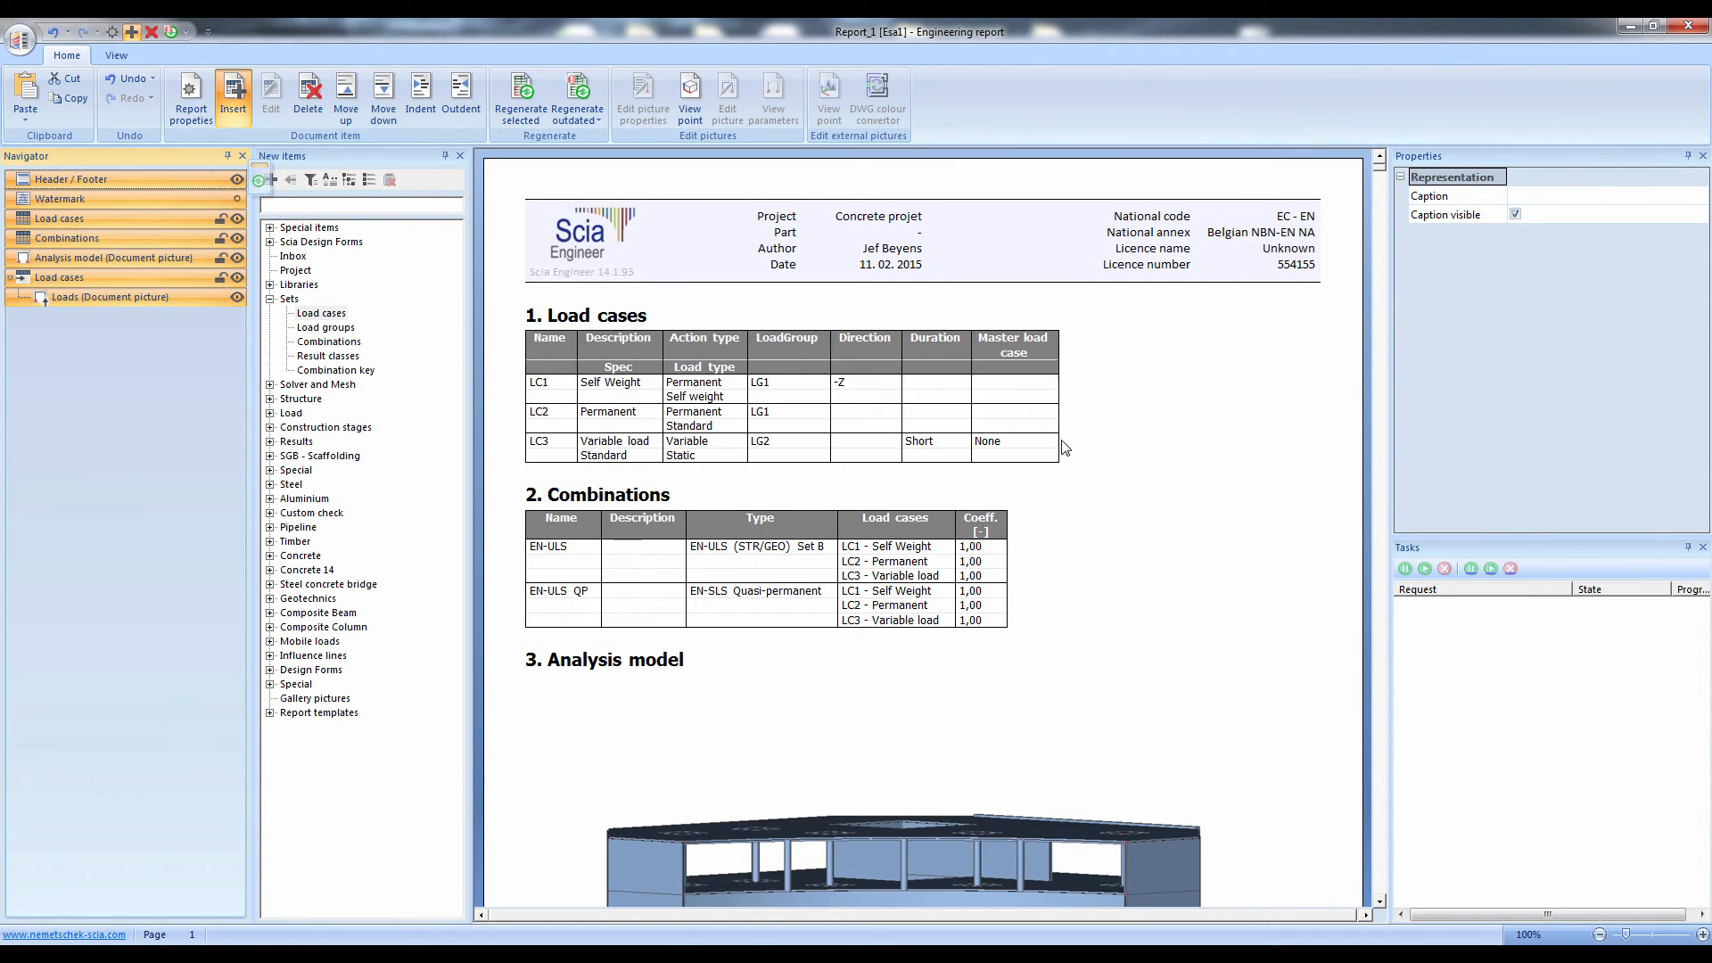
left_click(1085, 482)
scroll(1085, 484, "down", 10)
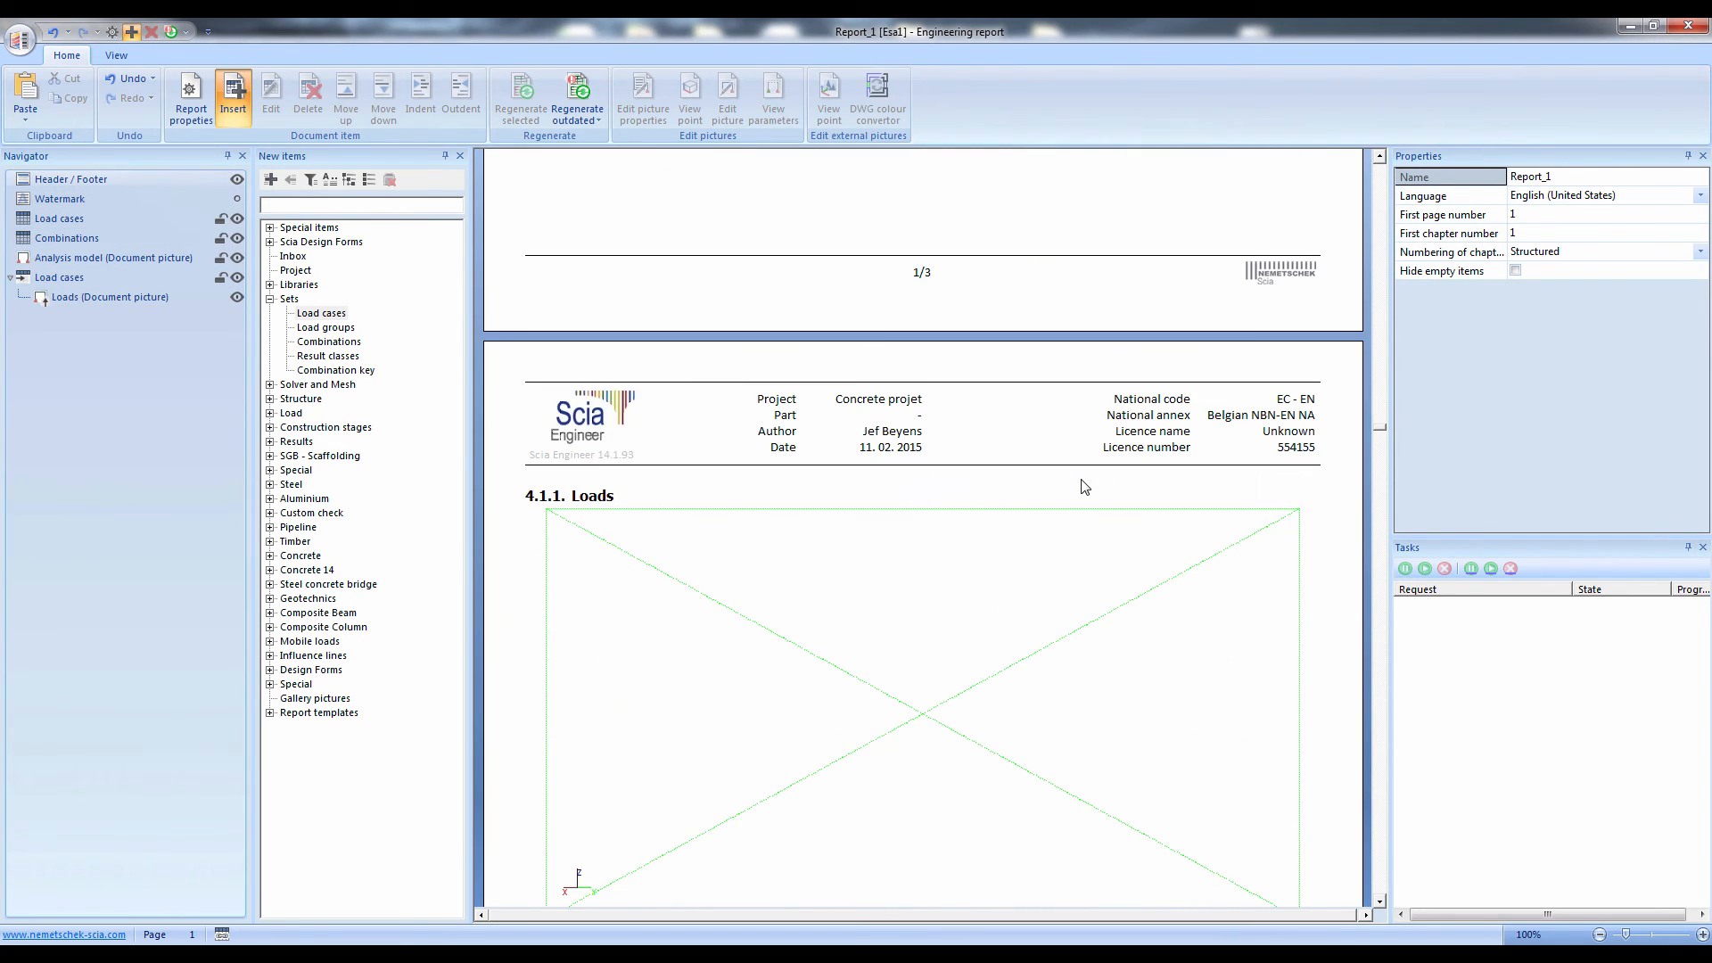
scroll(1085, 489, "down", 10)
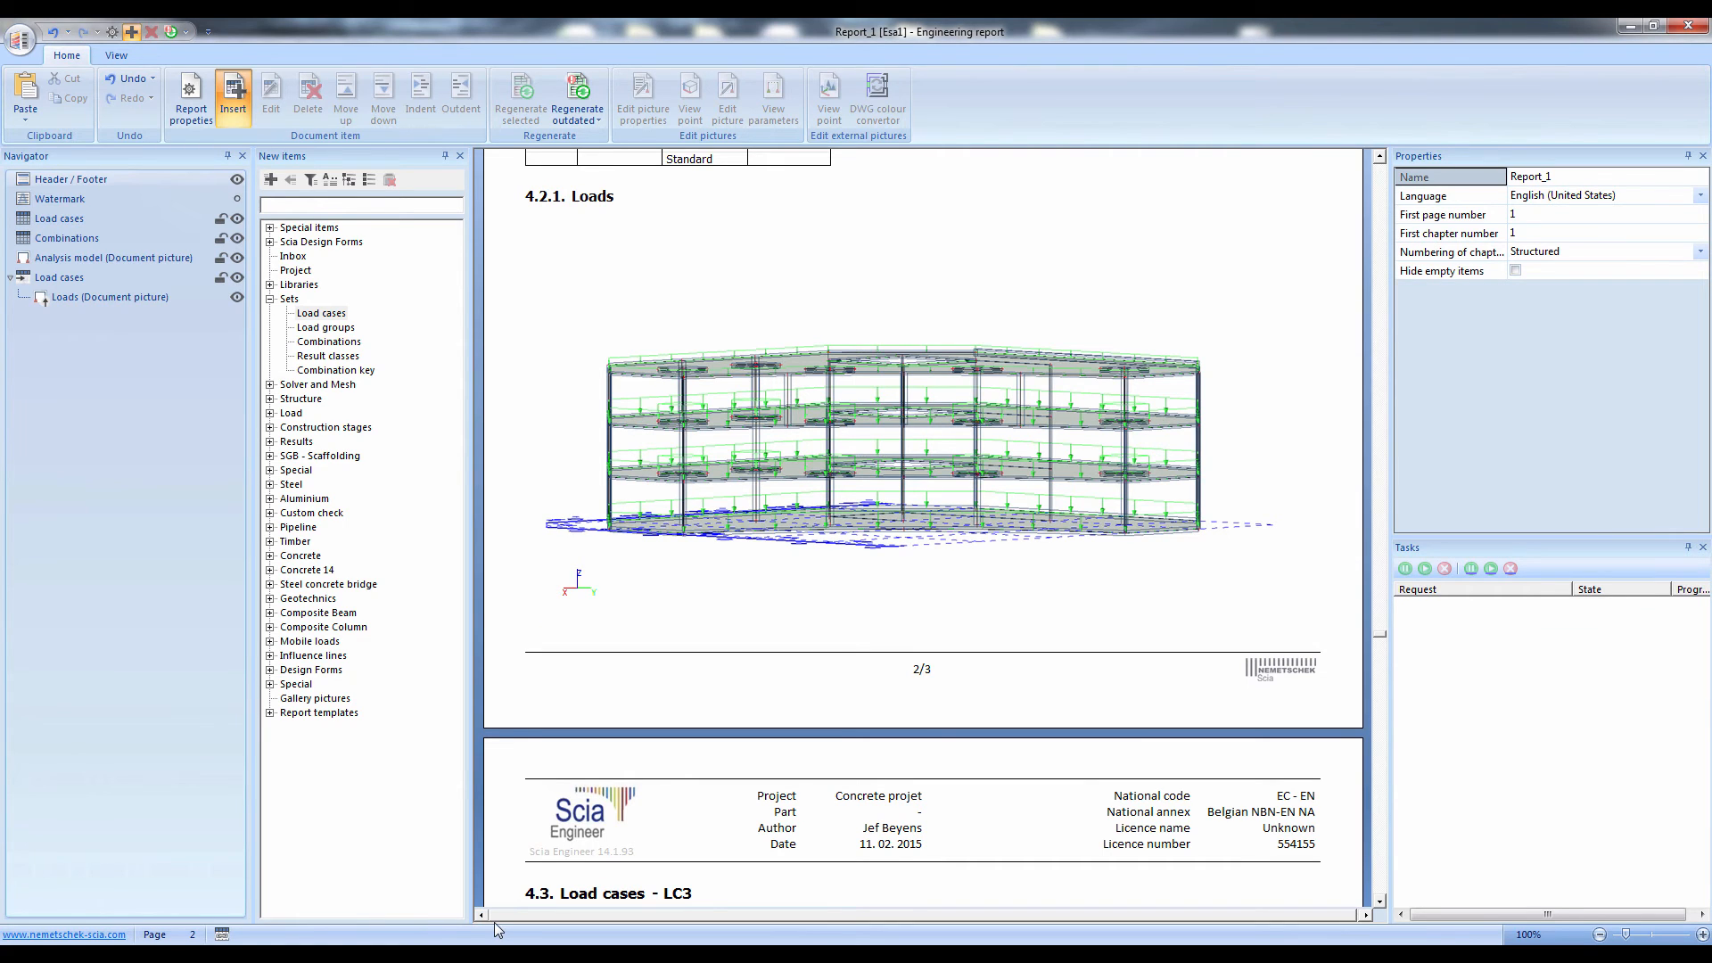
Switch back to the Scia Engineer model window and open the Results service to browse the available result types
left_click(256, 954)
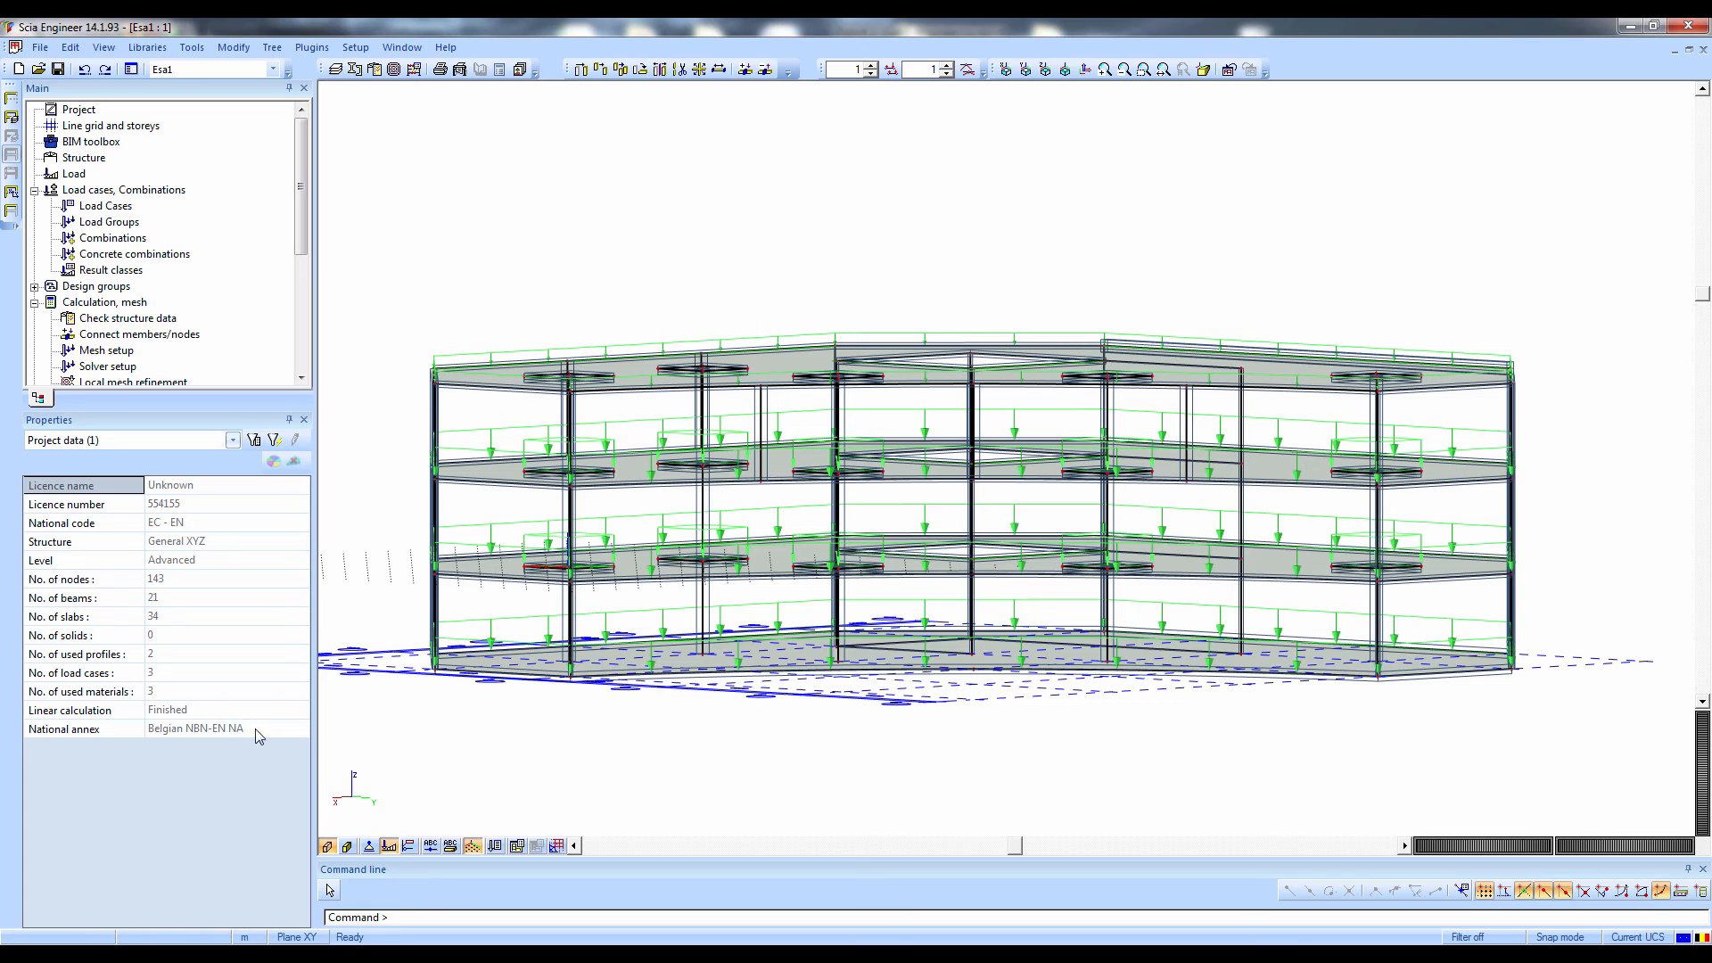
scroll(63, 339, "down", 4)
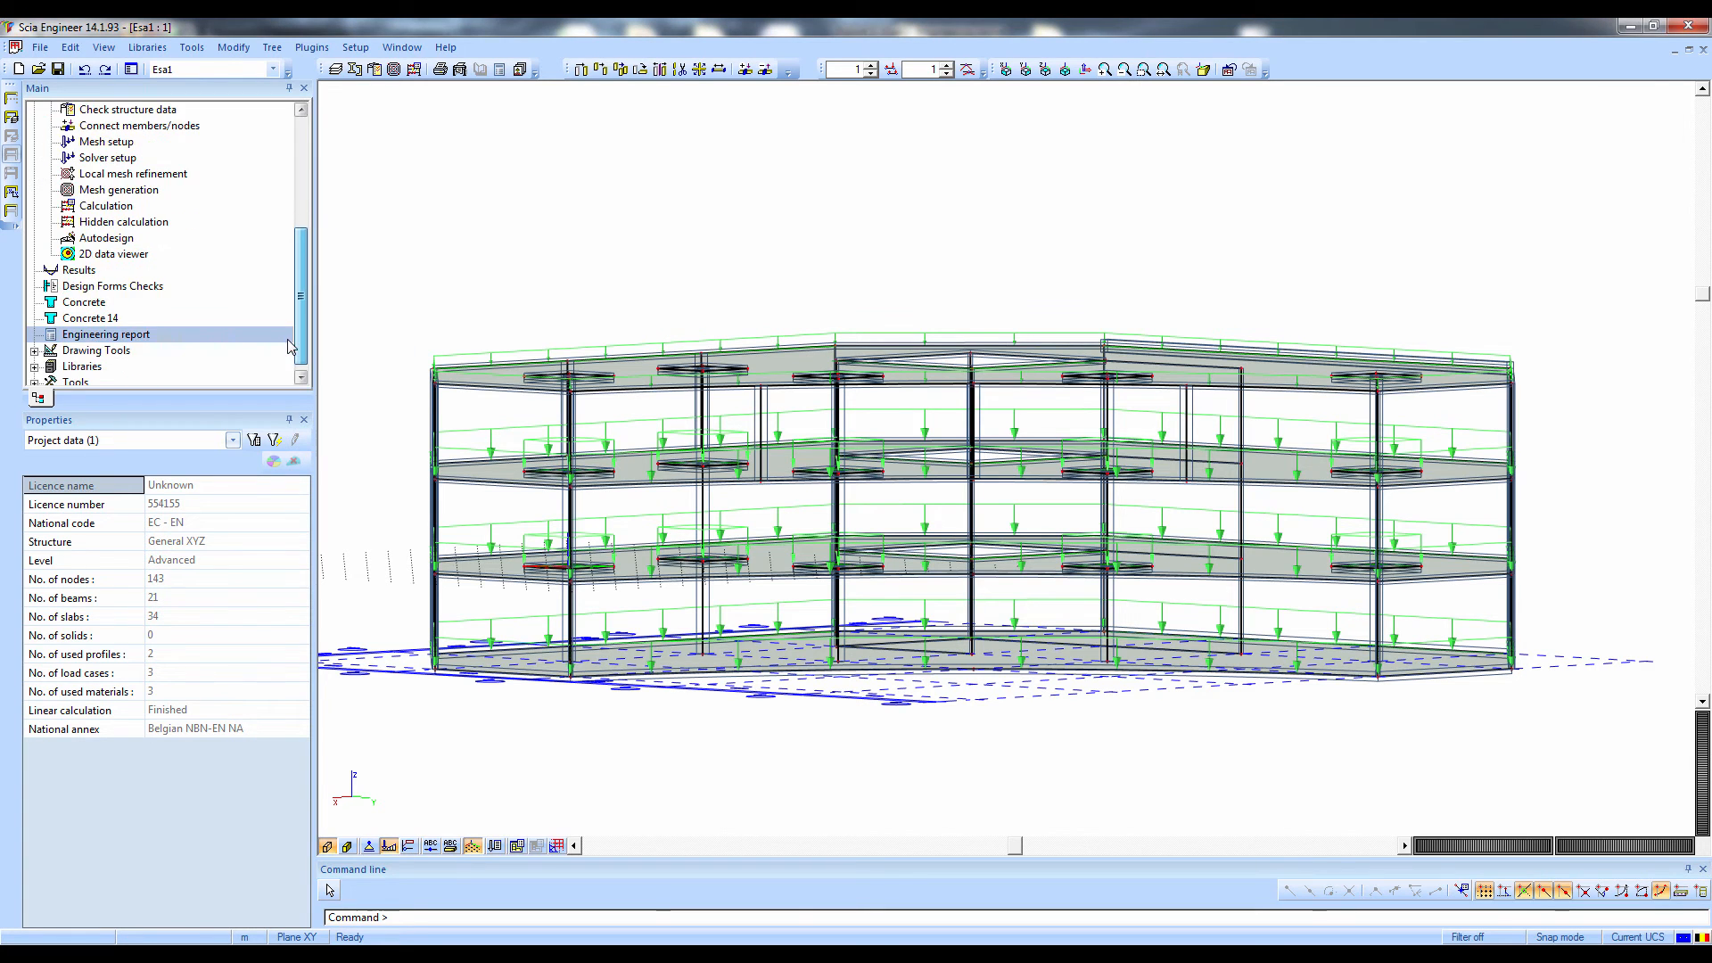
double_click(59, 271)
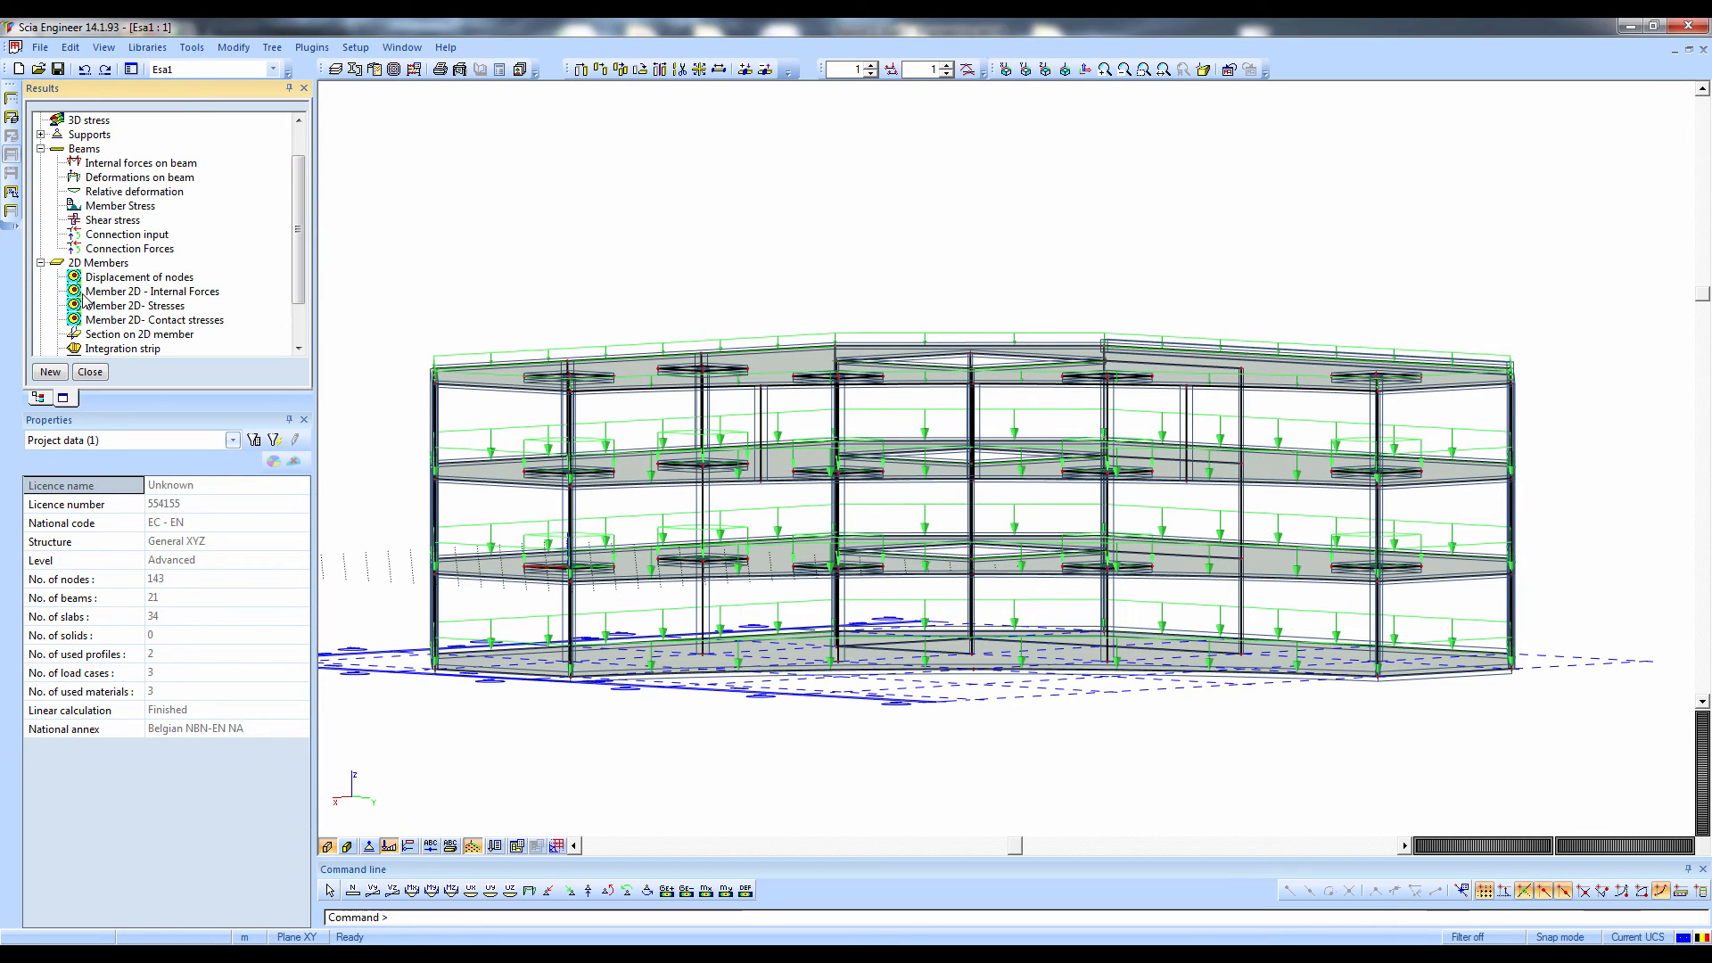
scroll(87, 142, "up", 1)
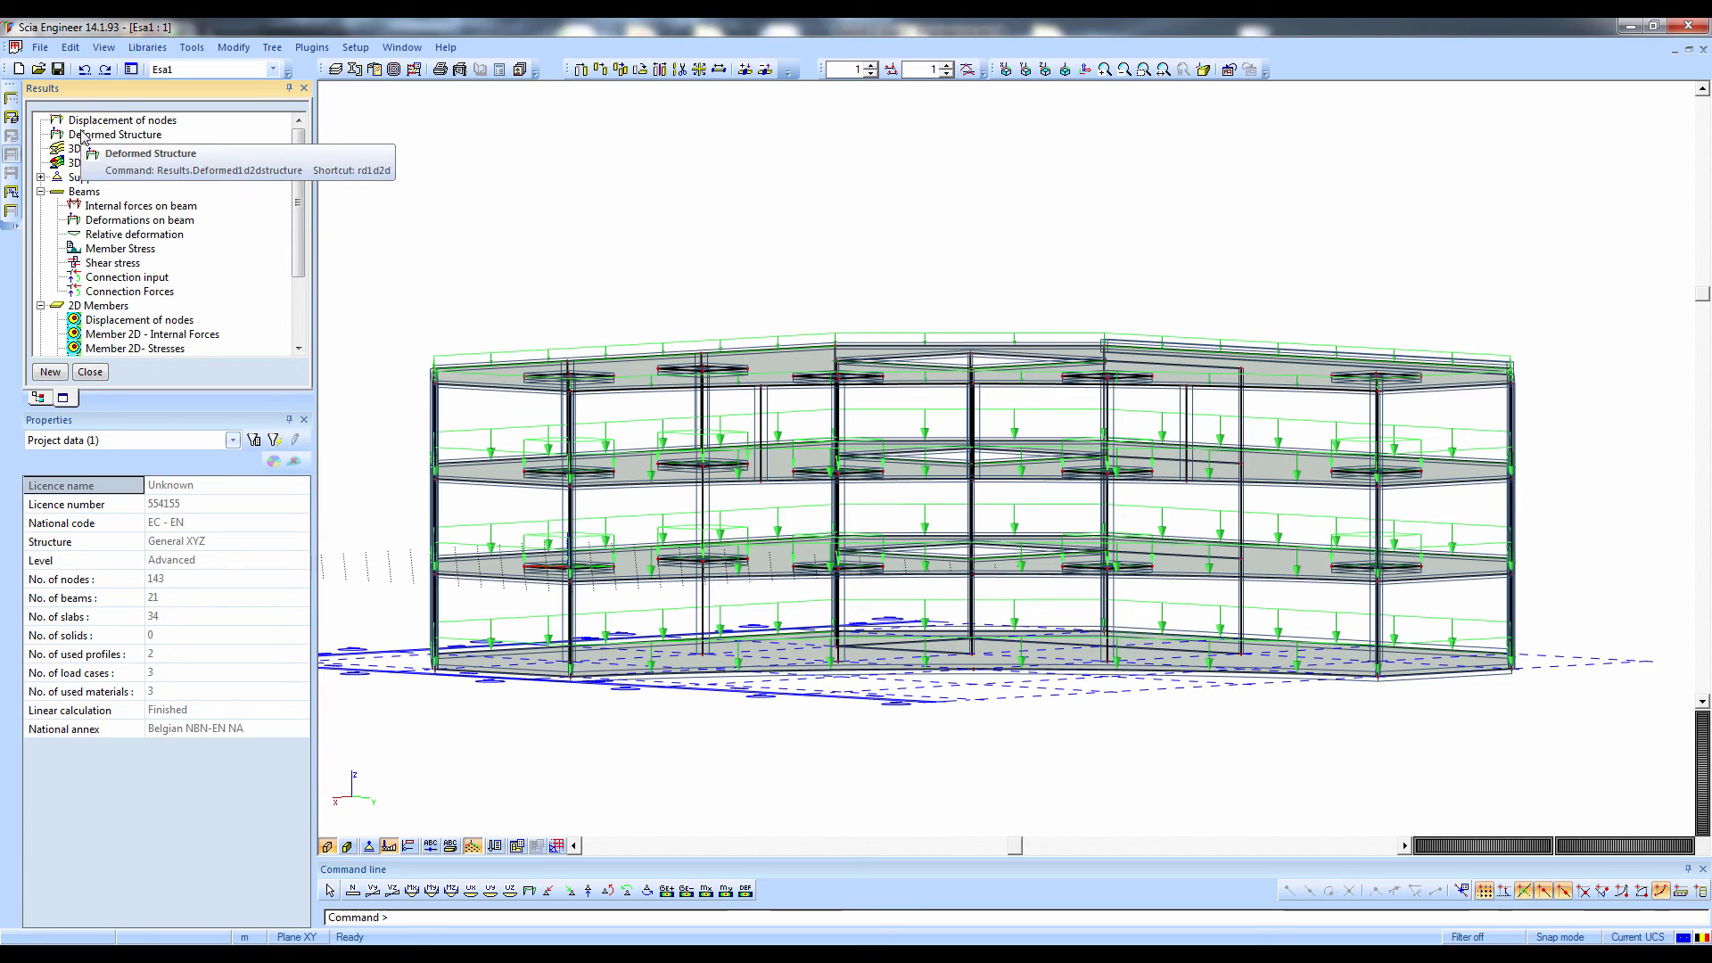
scroll(84, 140, "down", 2)
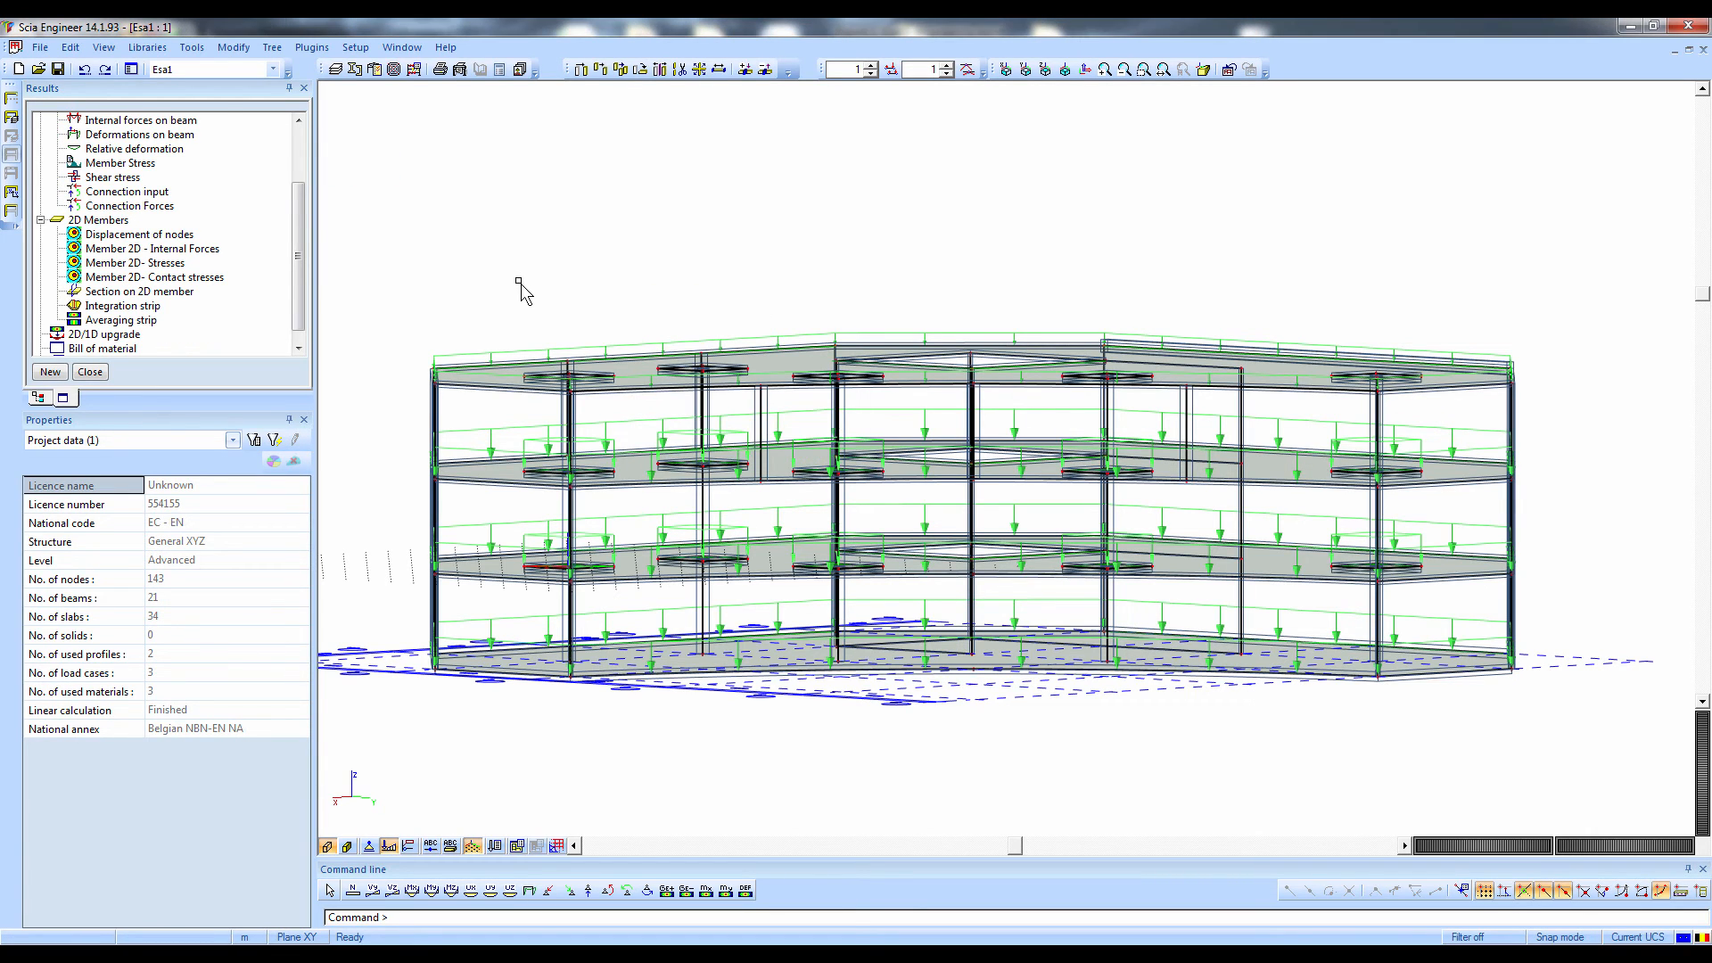
Show only the roof slab and display its Displacement of nodes Uz for combination EN-ULS QP, viewed from above
left_click_drag(360, 217, 1528, 404)
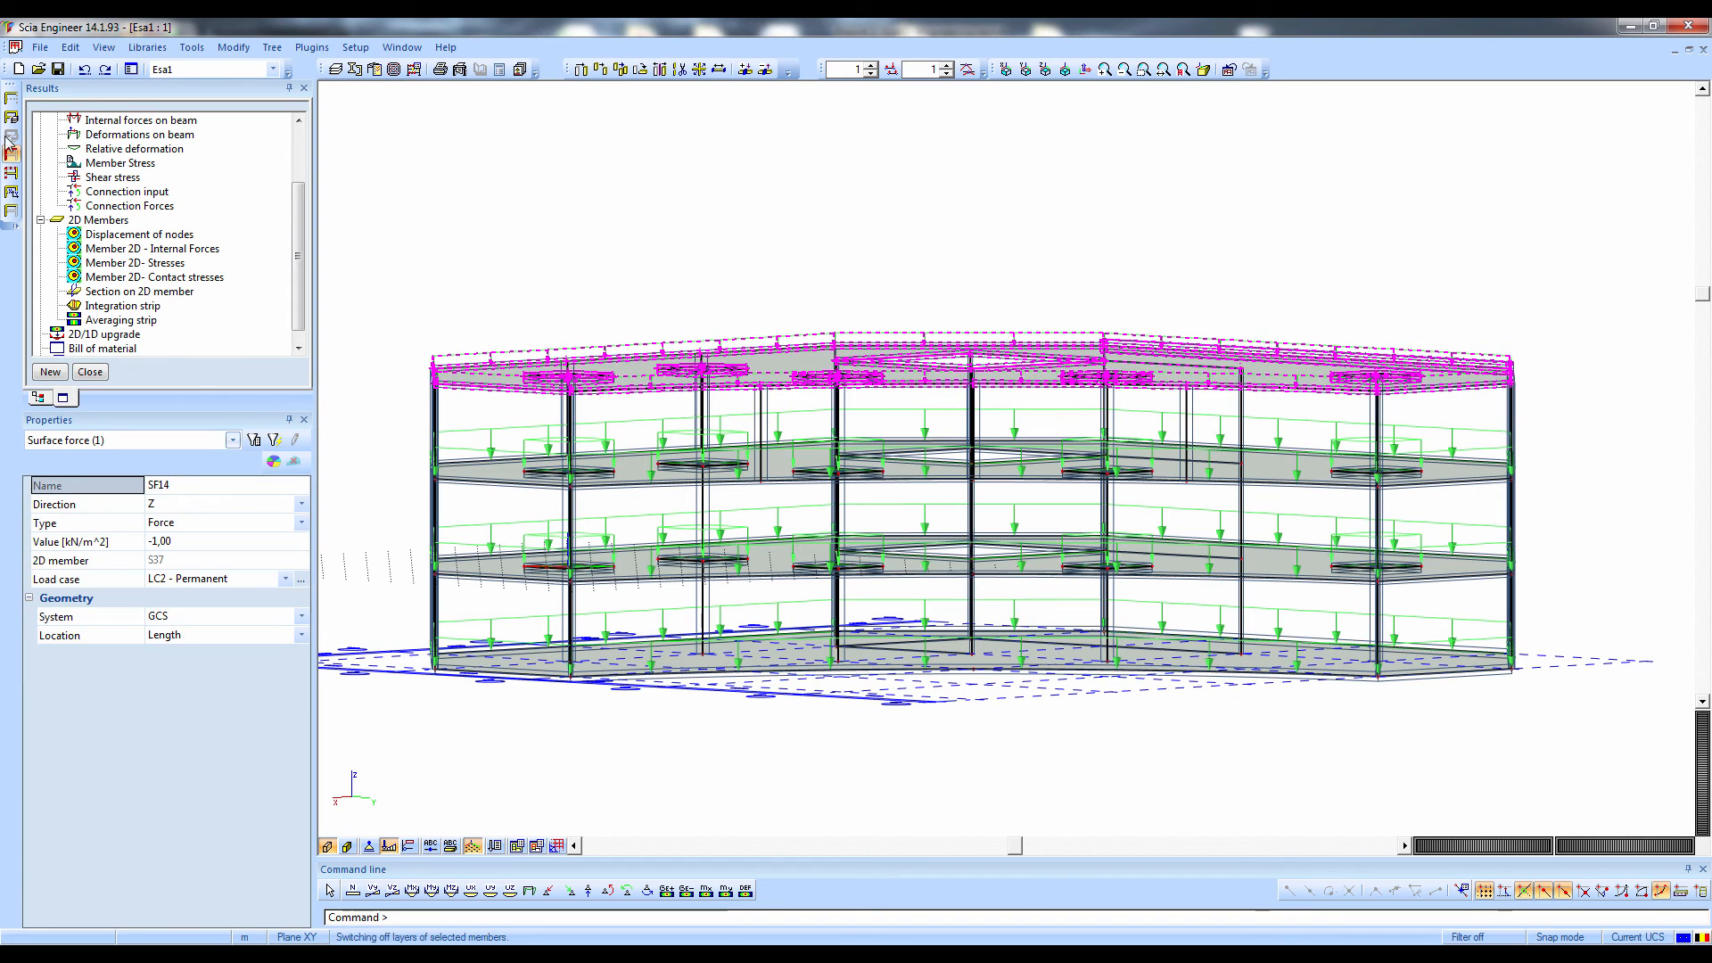
left_click(11, 156)
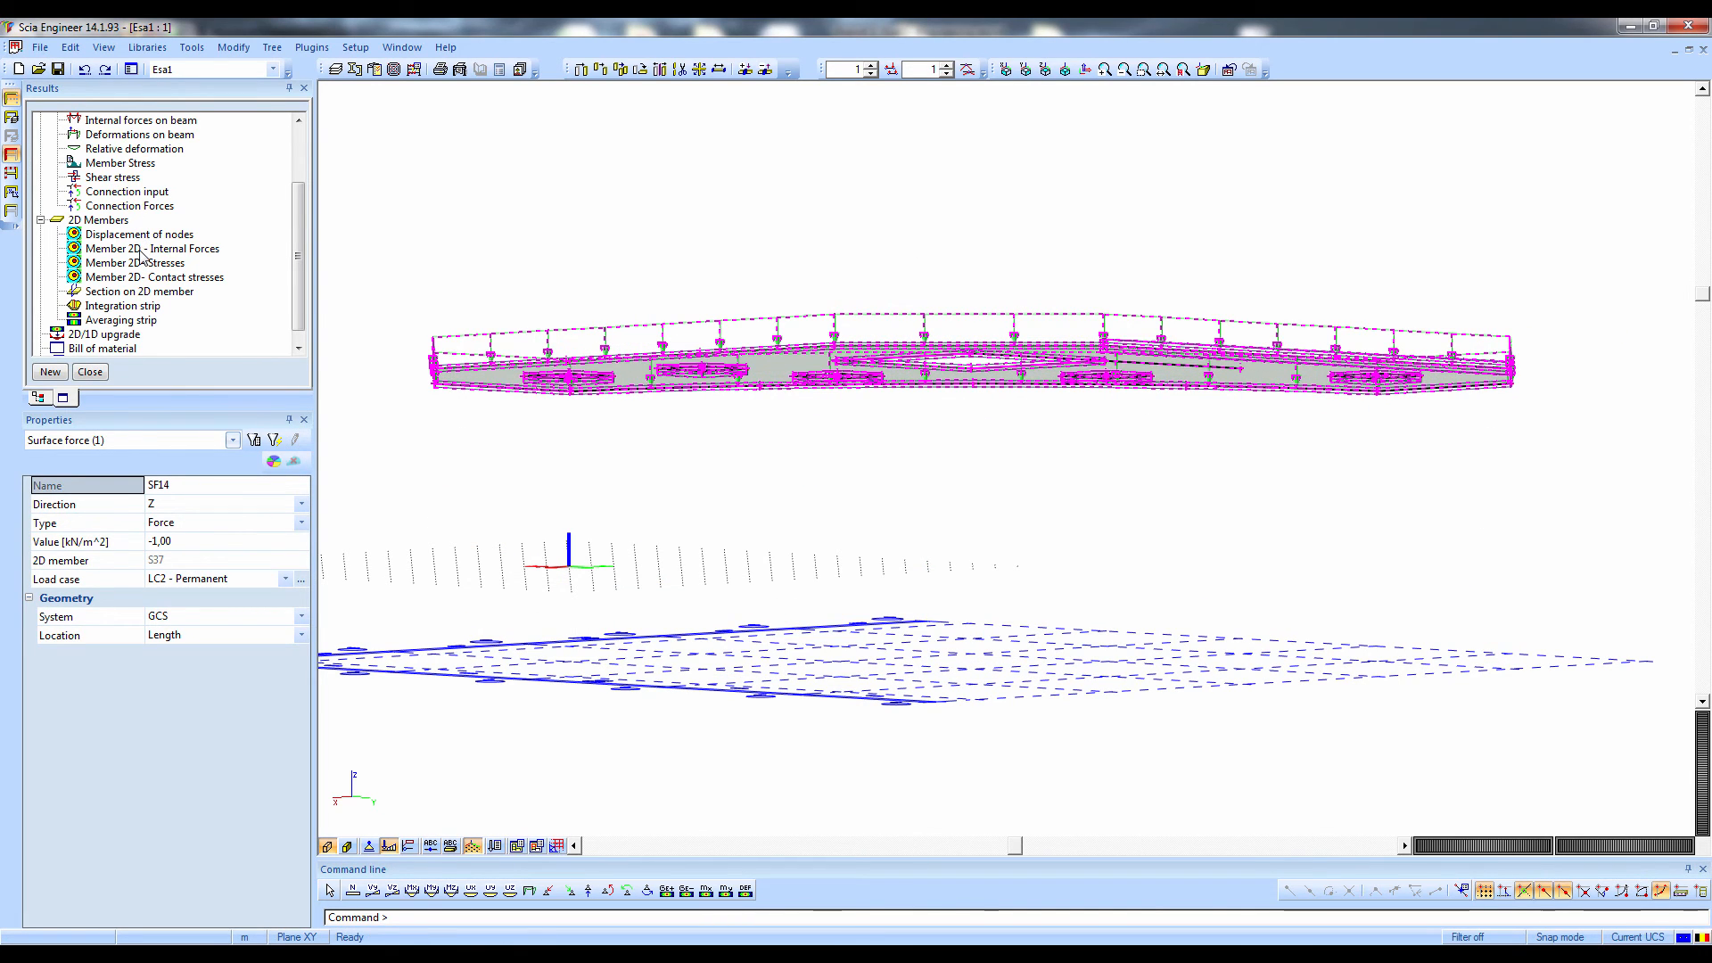
left_click(139, 235)
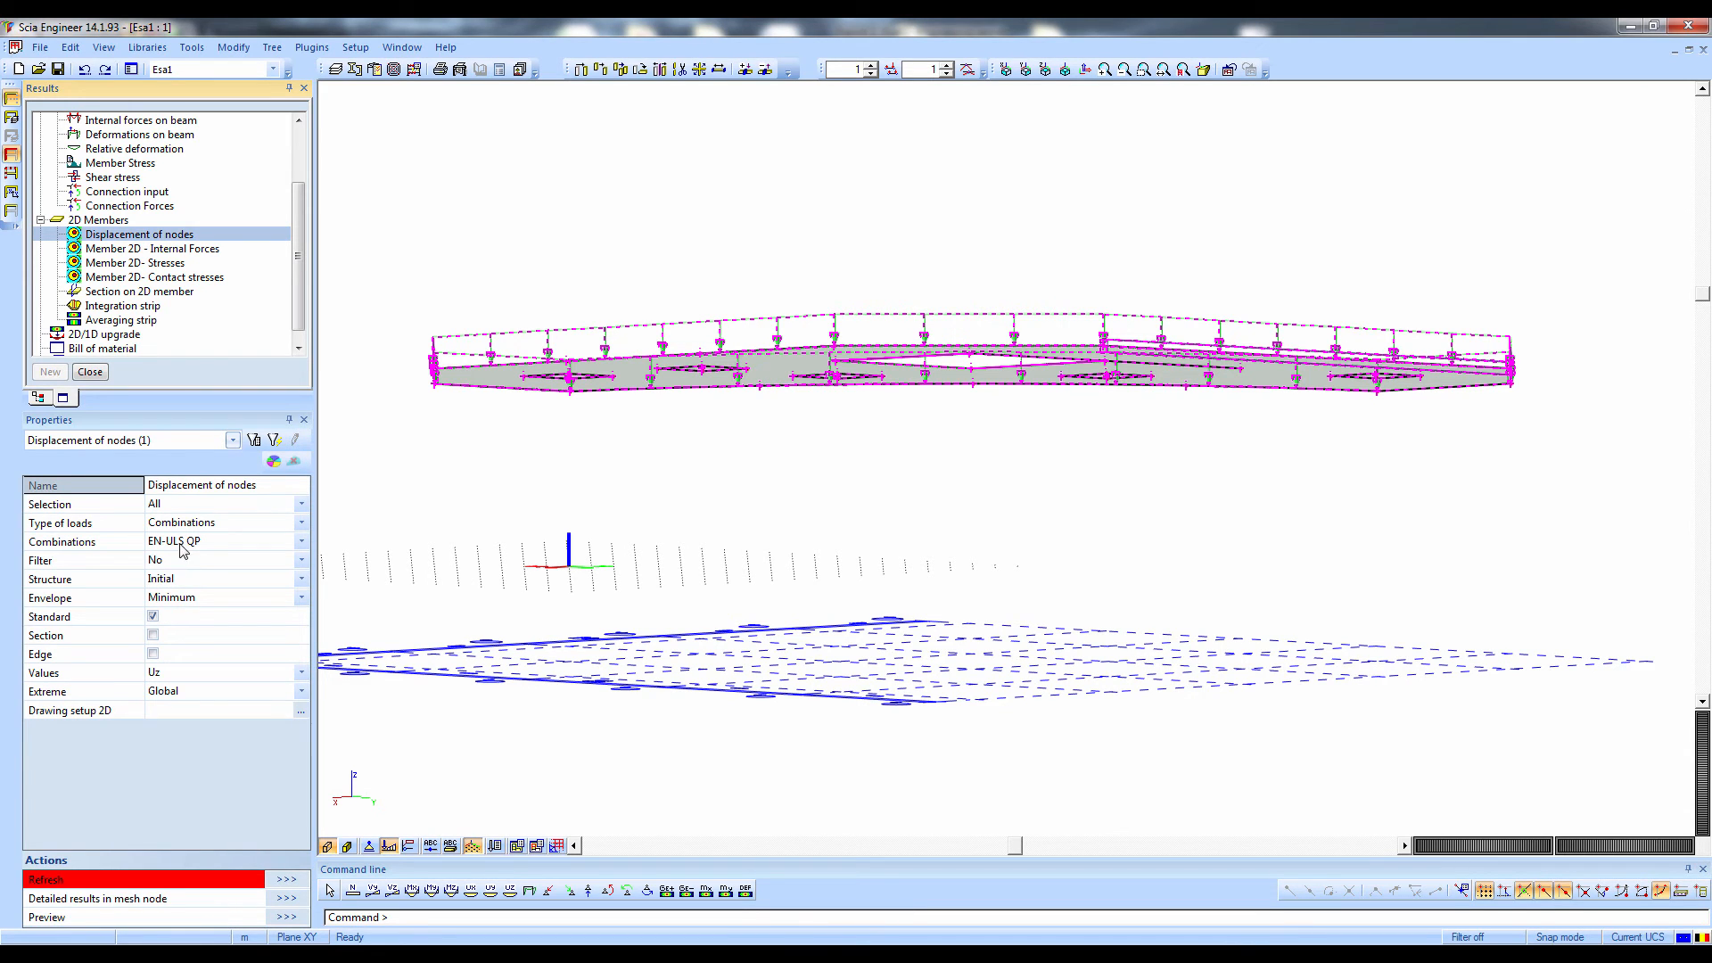
left_click(287, 880)
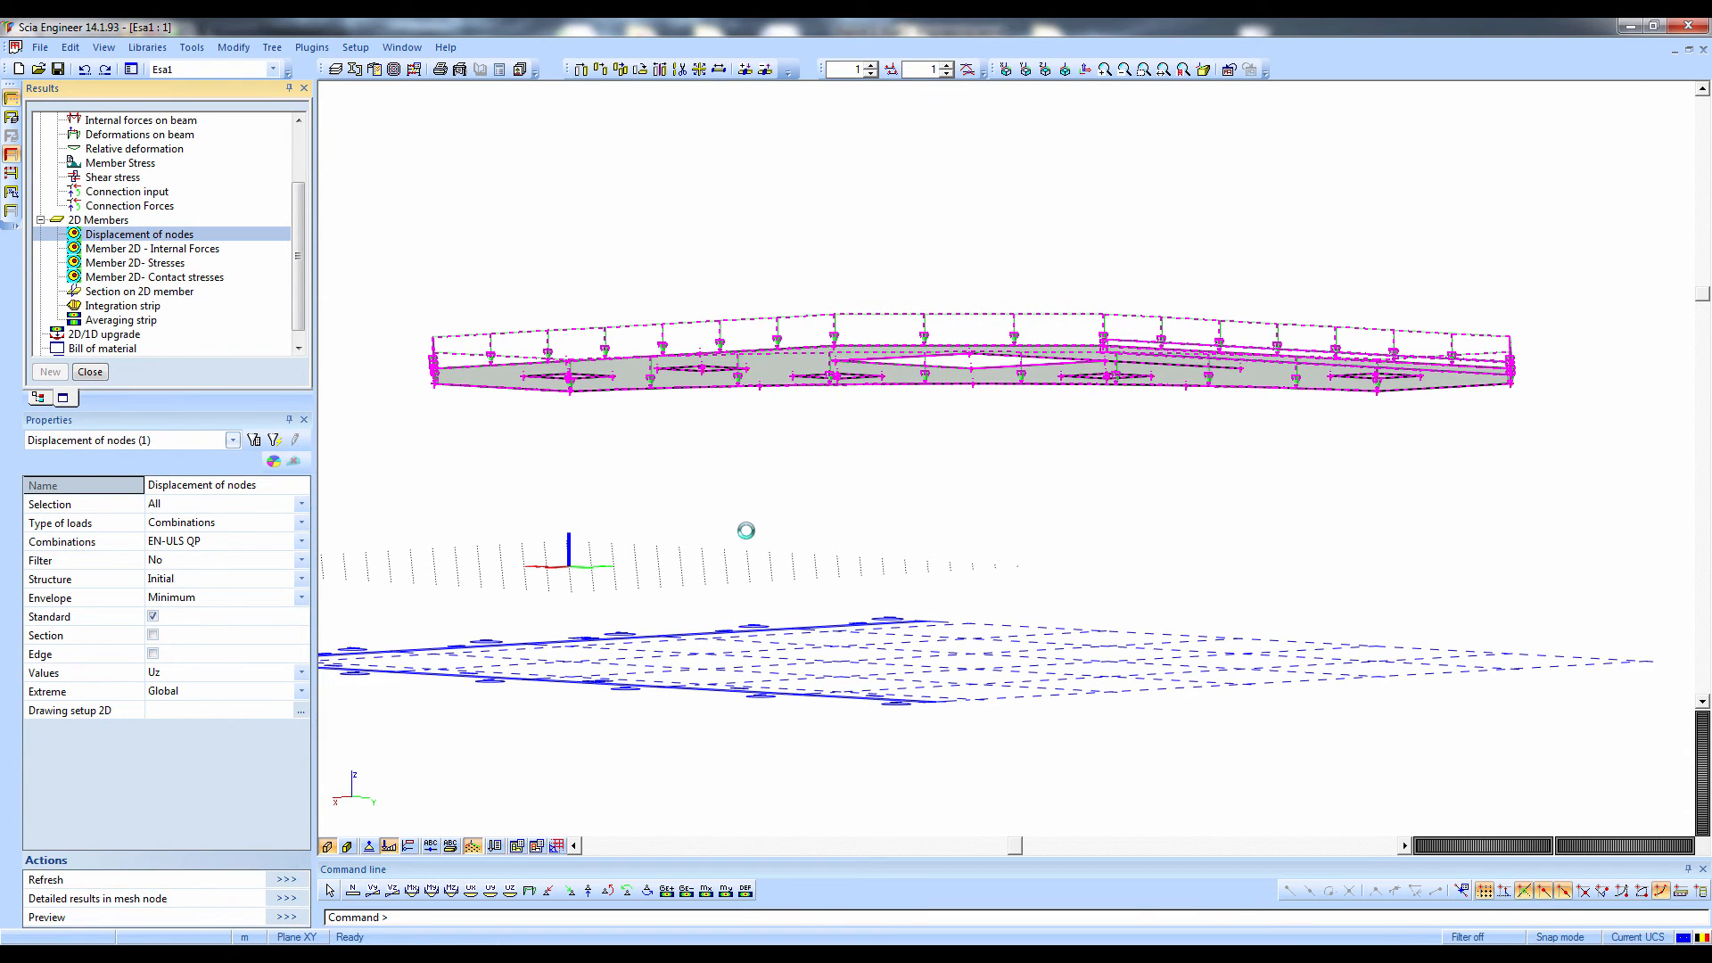
right_click_drag(760, 534, 795, 699, "ctrl")
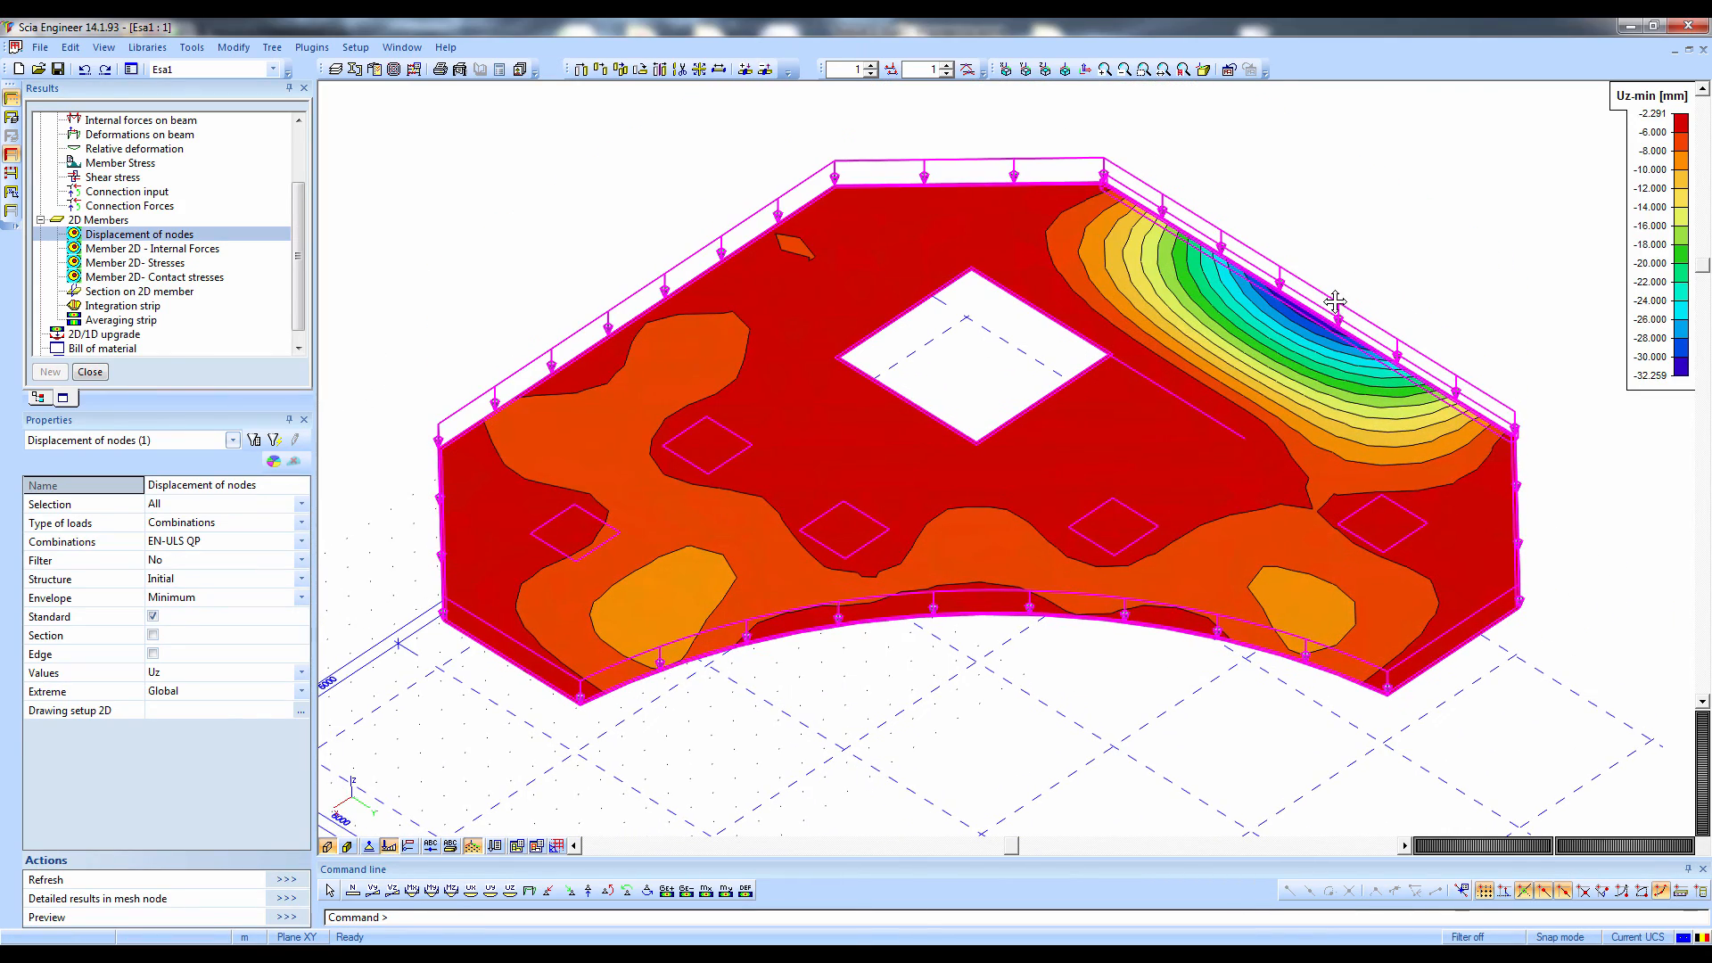
Insert a live picture of the roof slab's Uz displacements into the engineering report and select it there
right_click(1379, 207)
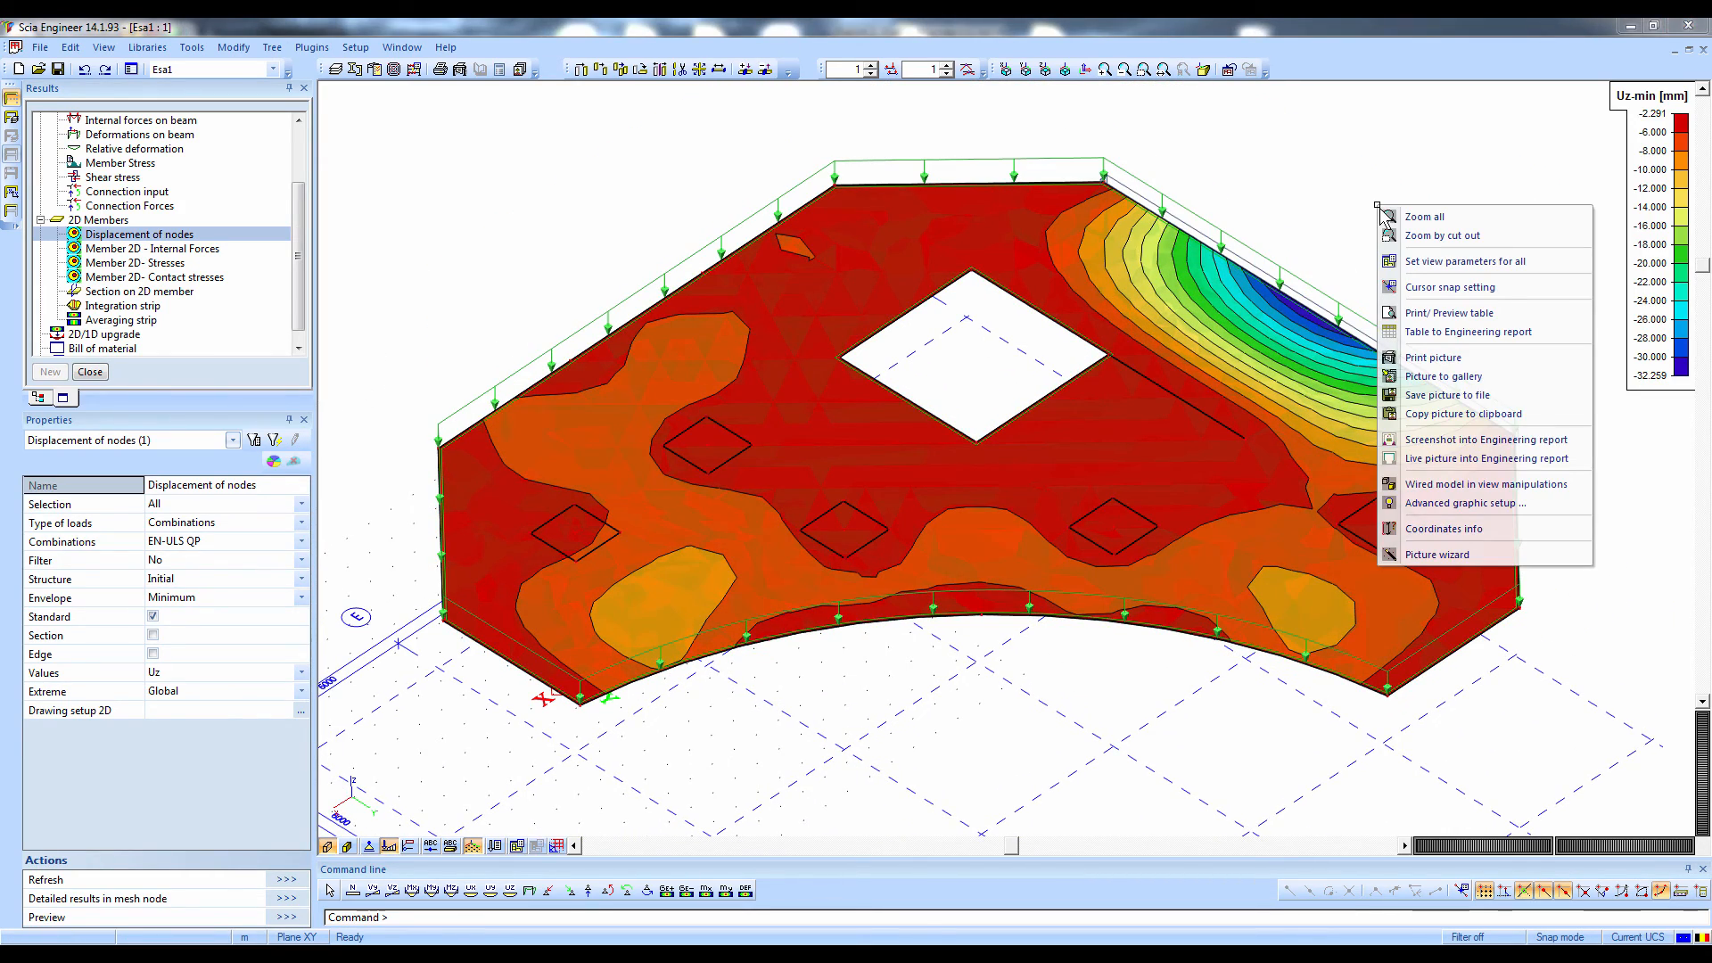
left_click(1447, 460)
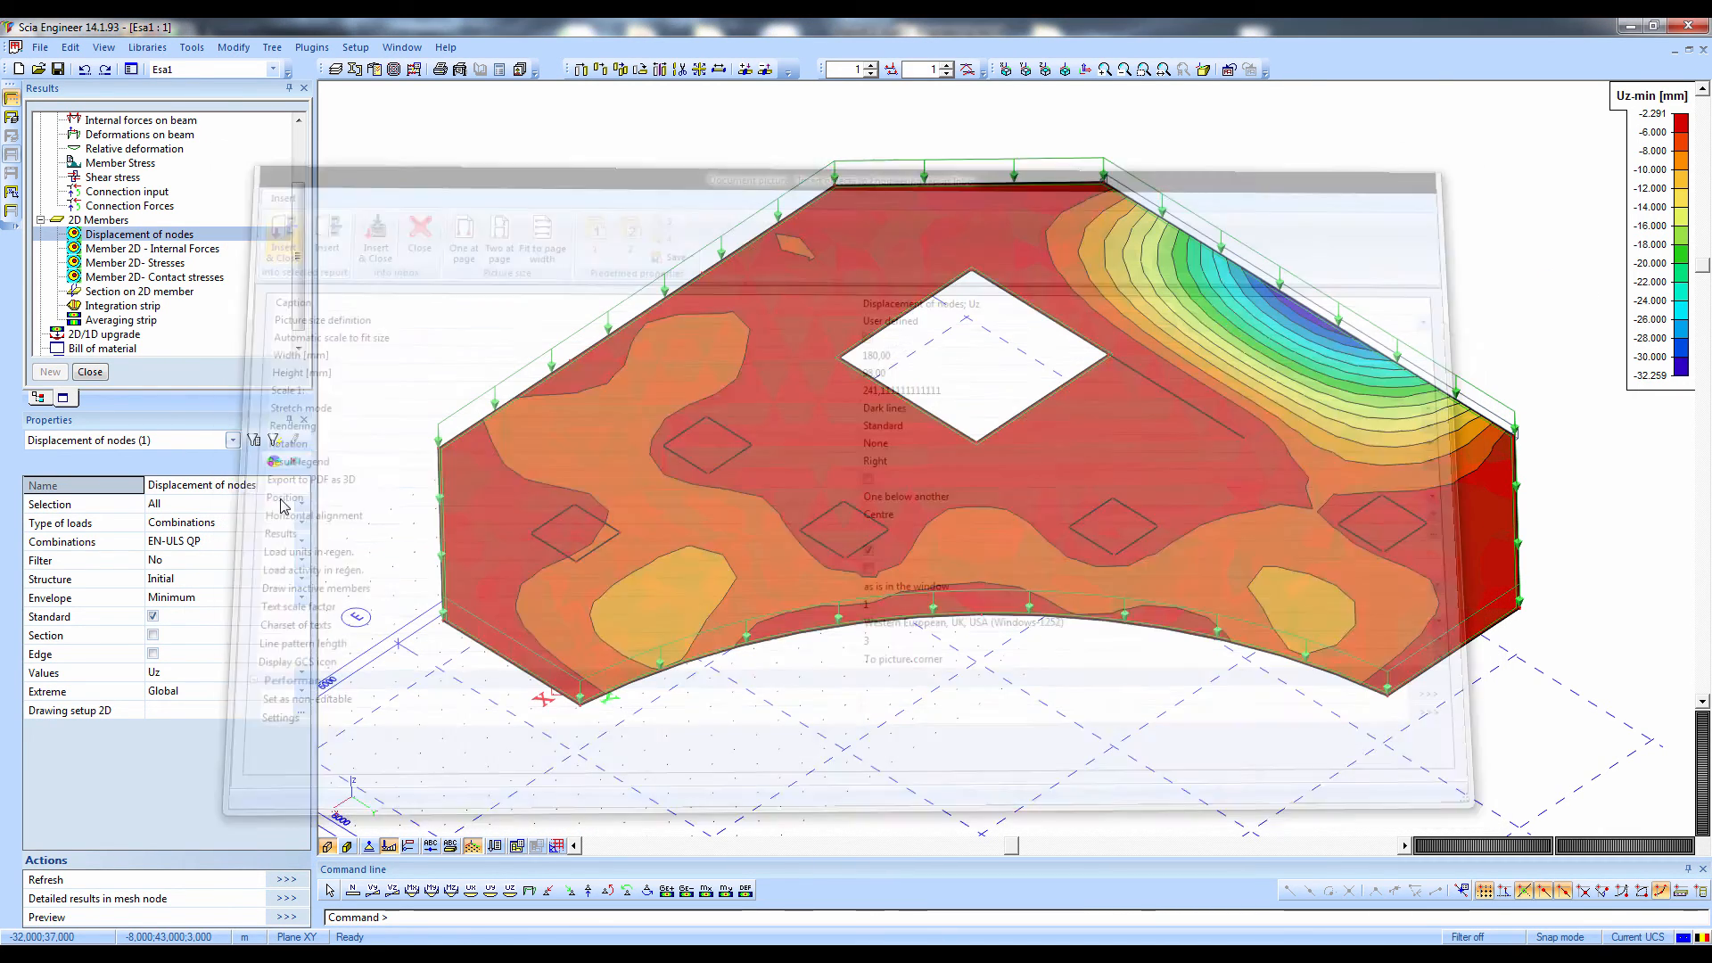
left_click(250, 223)
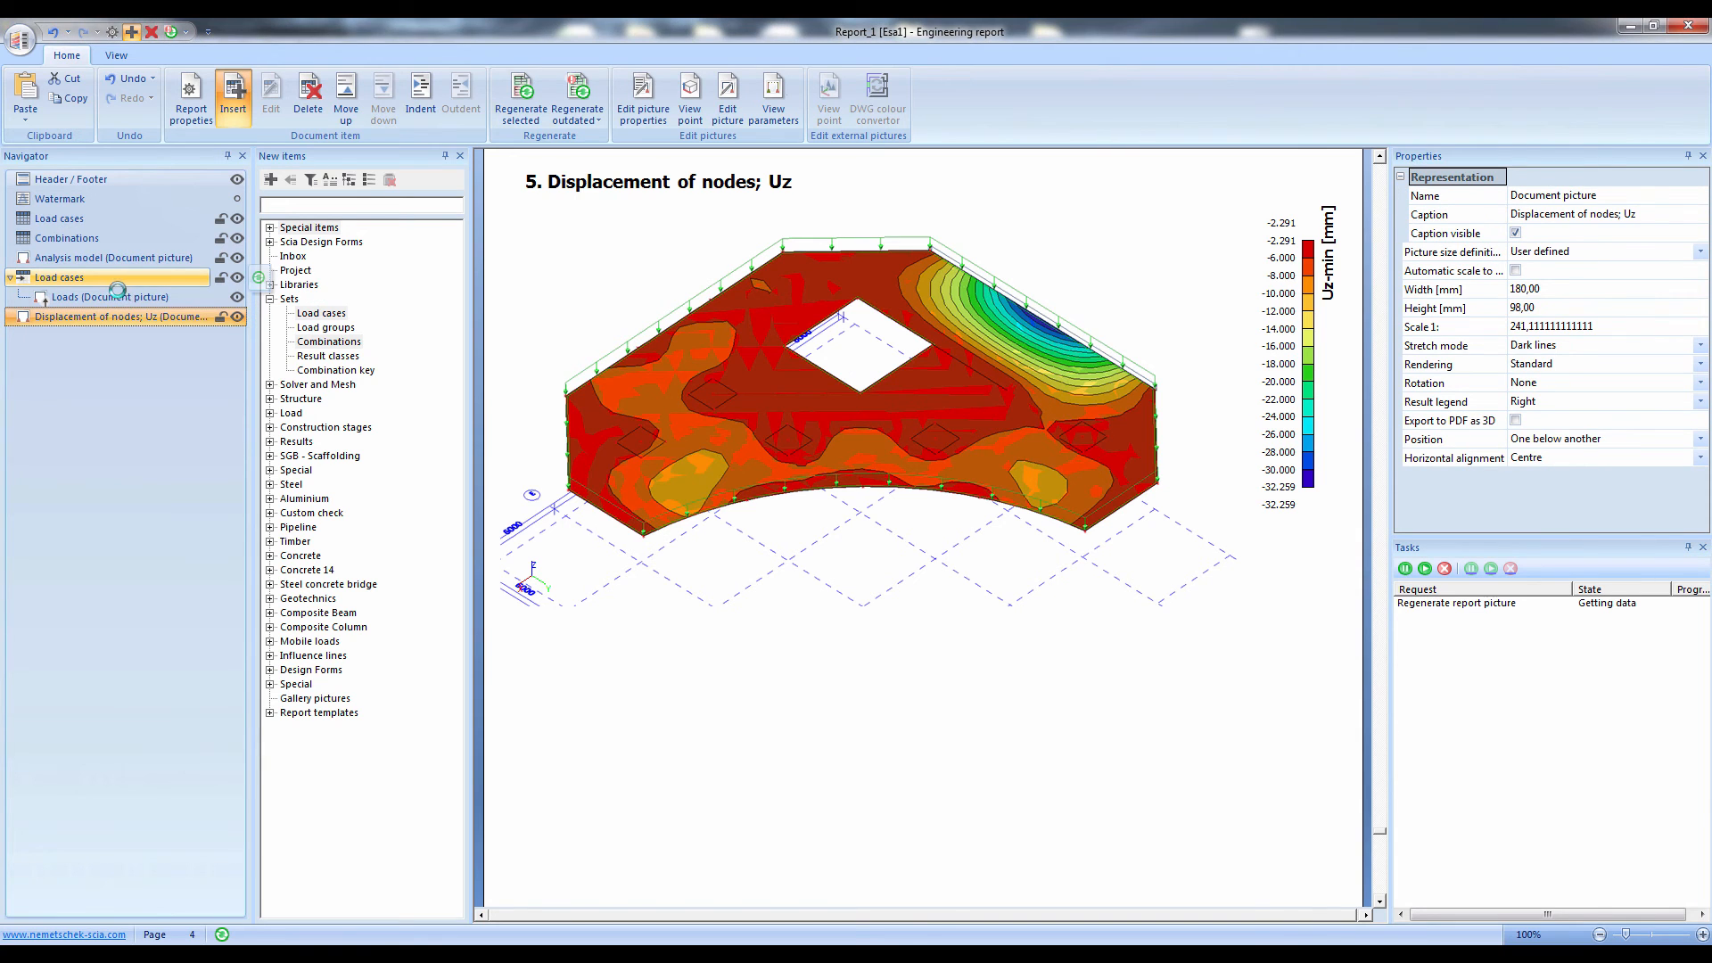
left_click(106, 318)
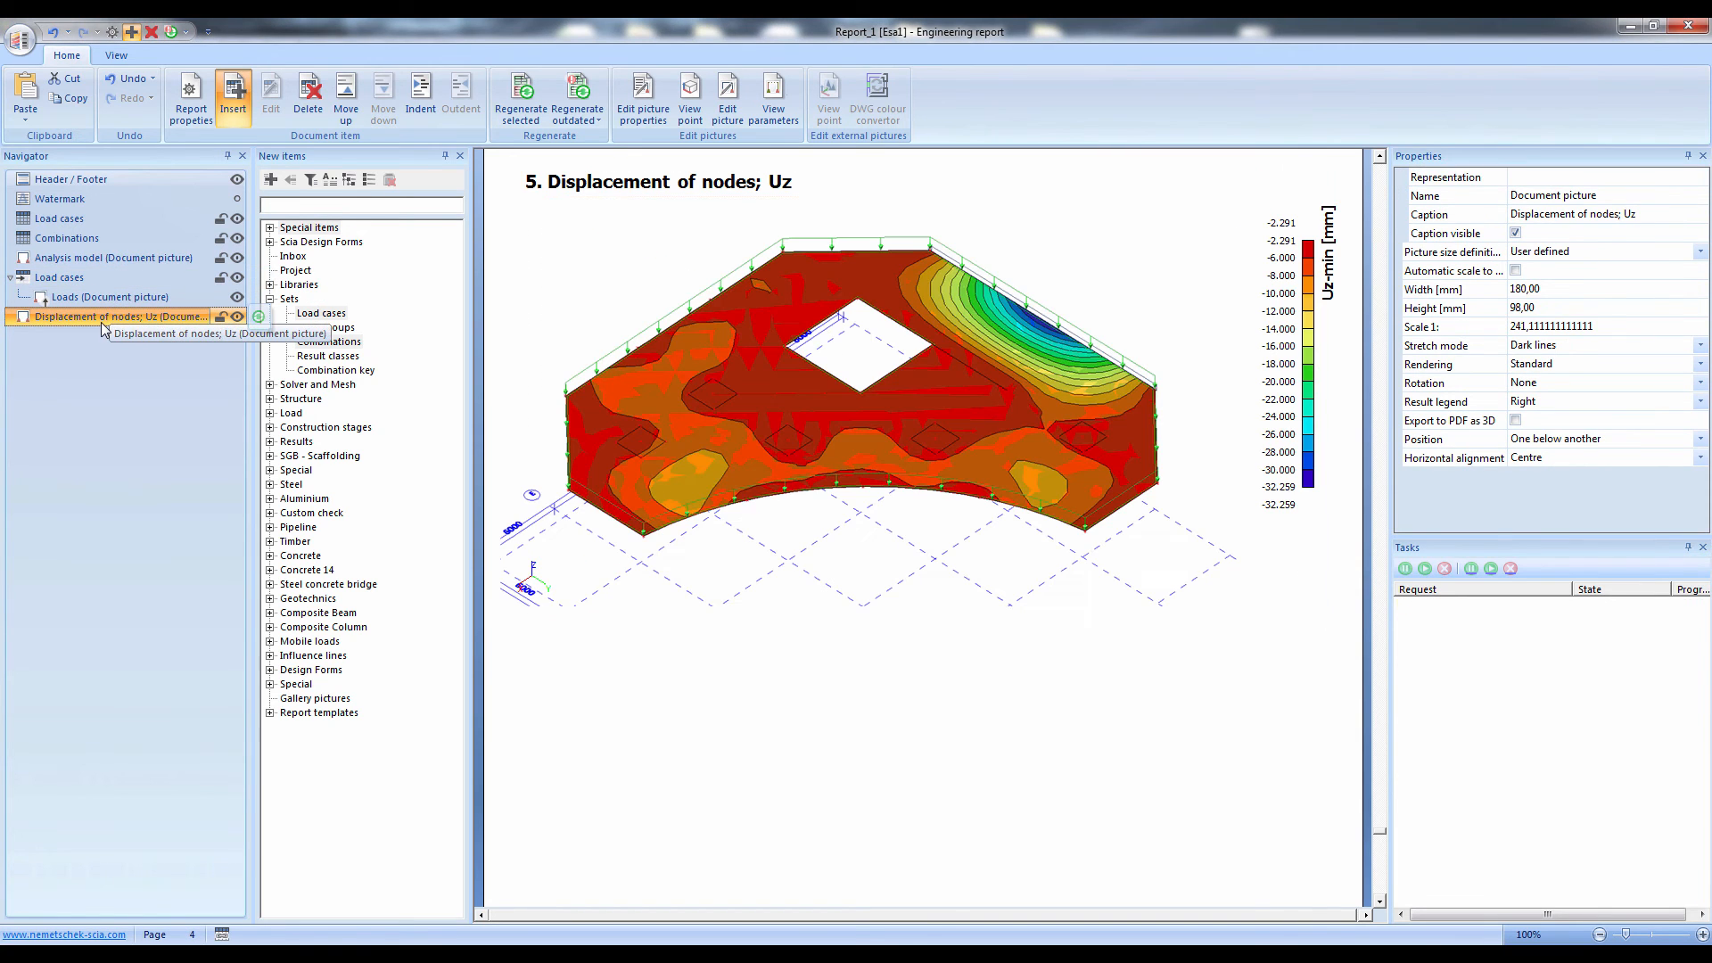
Nest the Displacement of nodes Uz picture under the last Load cases item, alongside the Loads picture
left_click(420, 94)
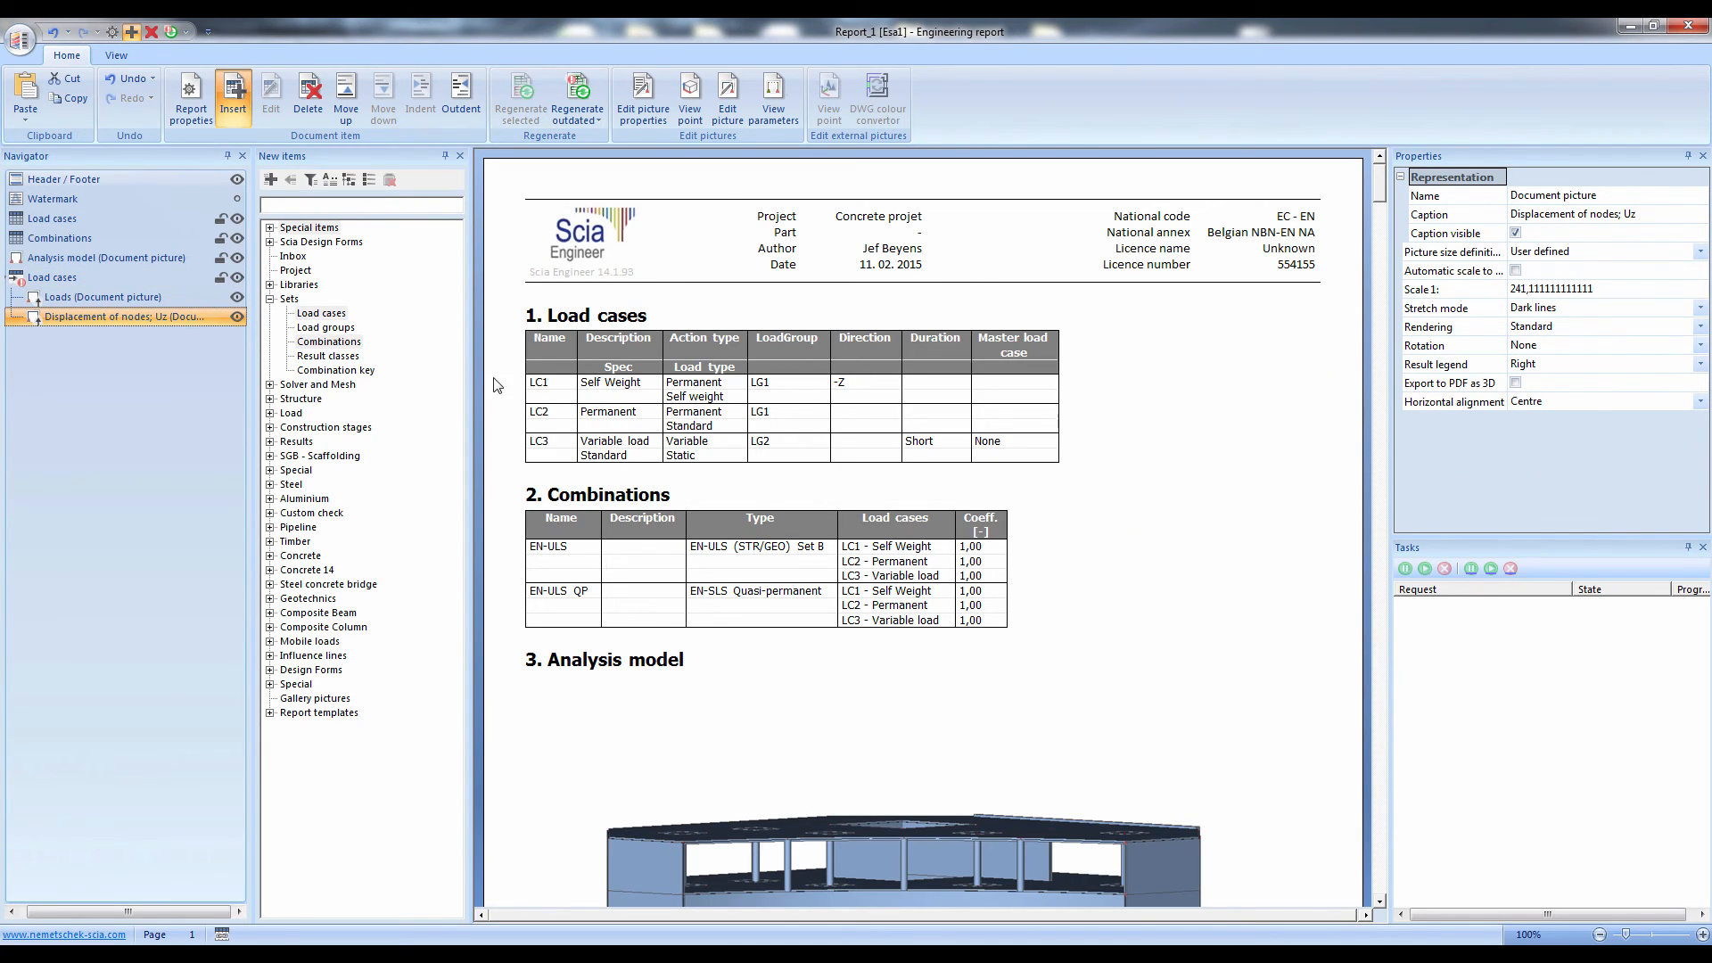
left_click(1160, 464)
scroll(1152, 463, "down", 5)
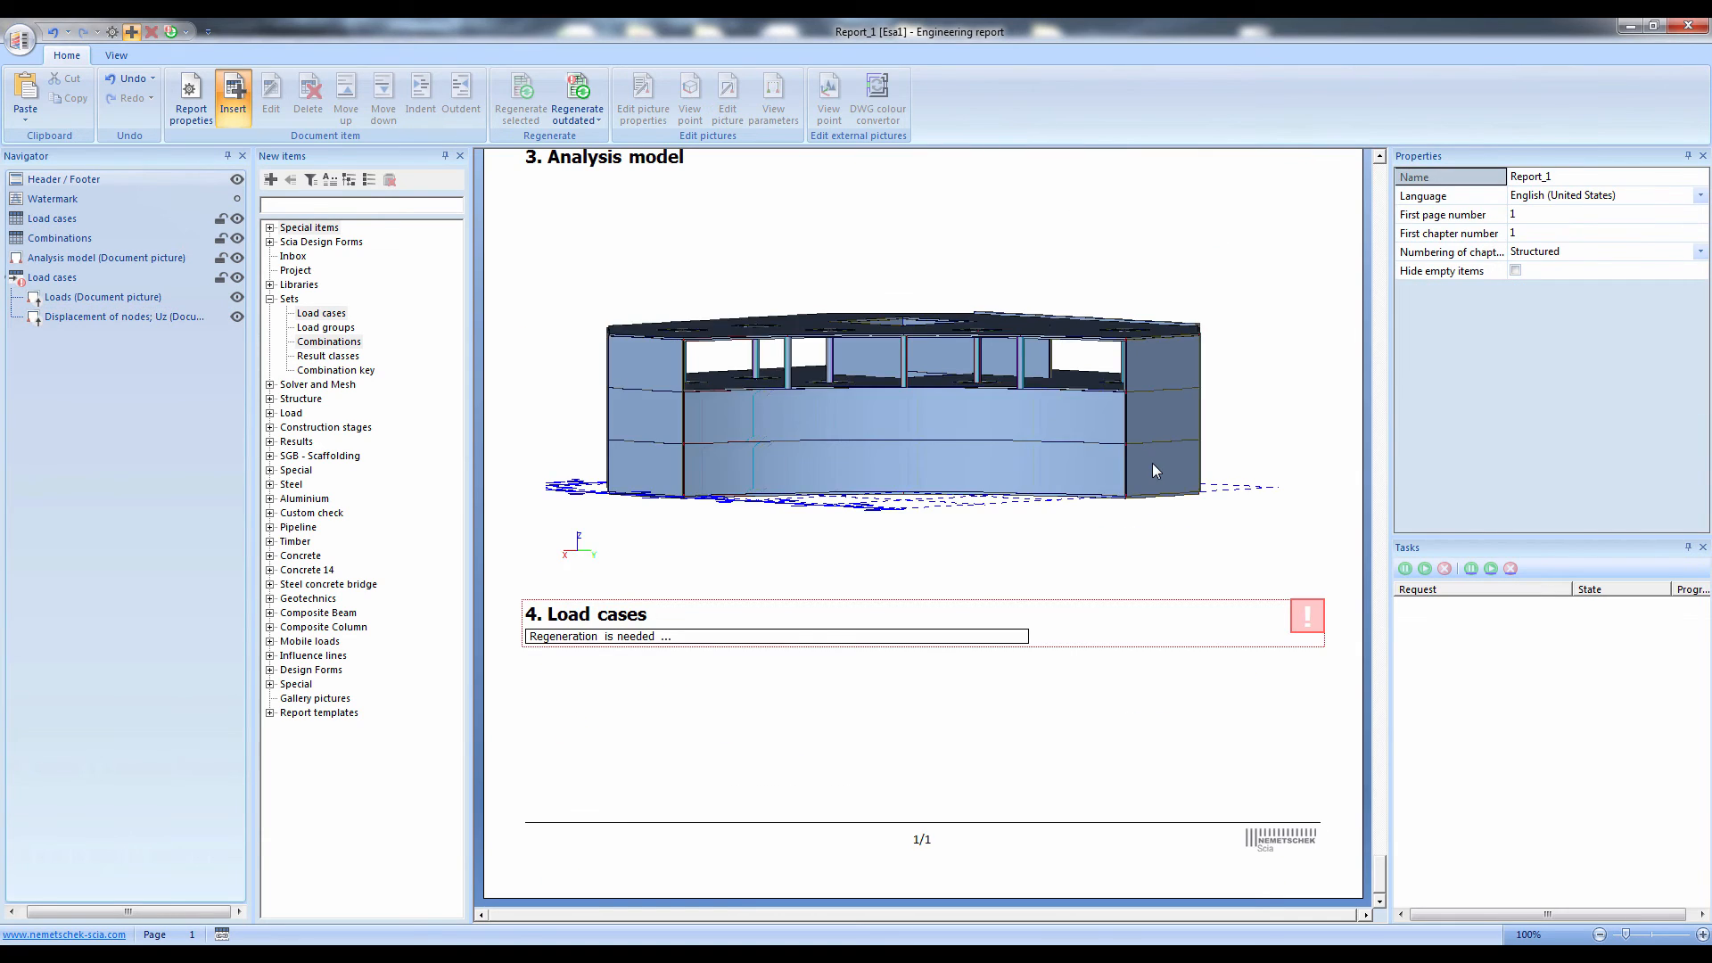
left_click(53, 278)
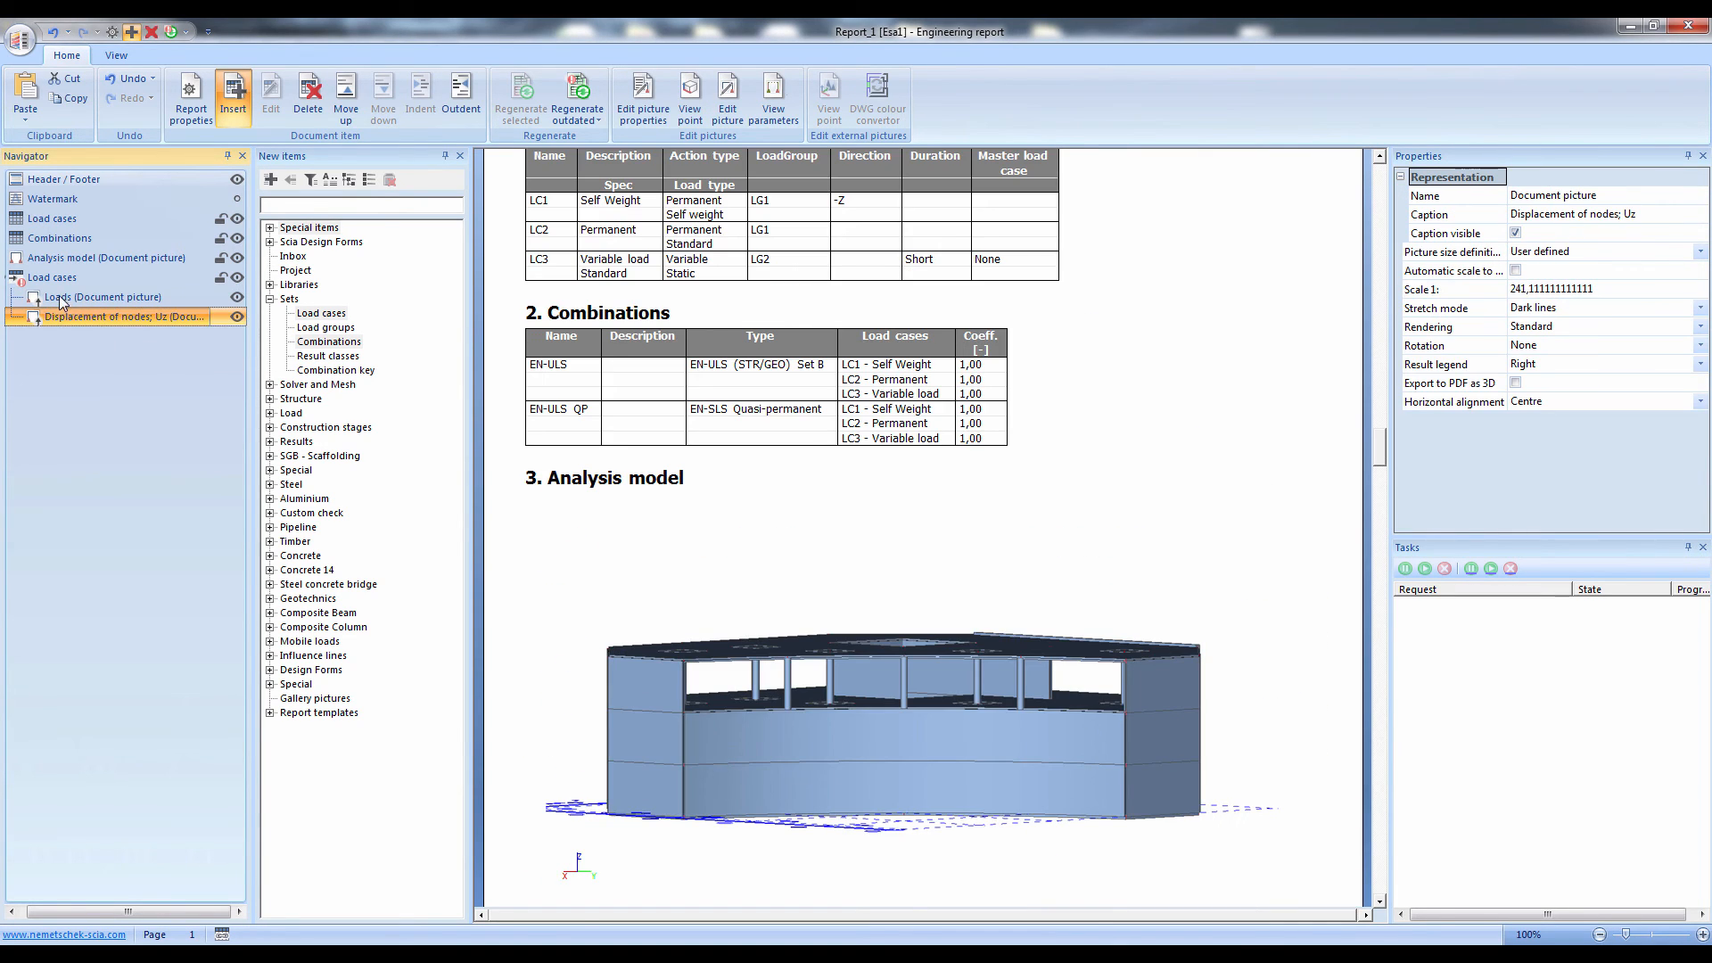
left_click(103, 297)
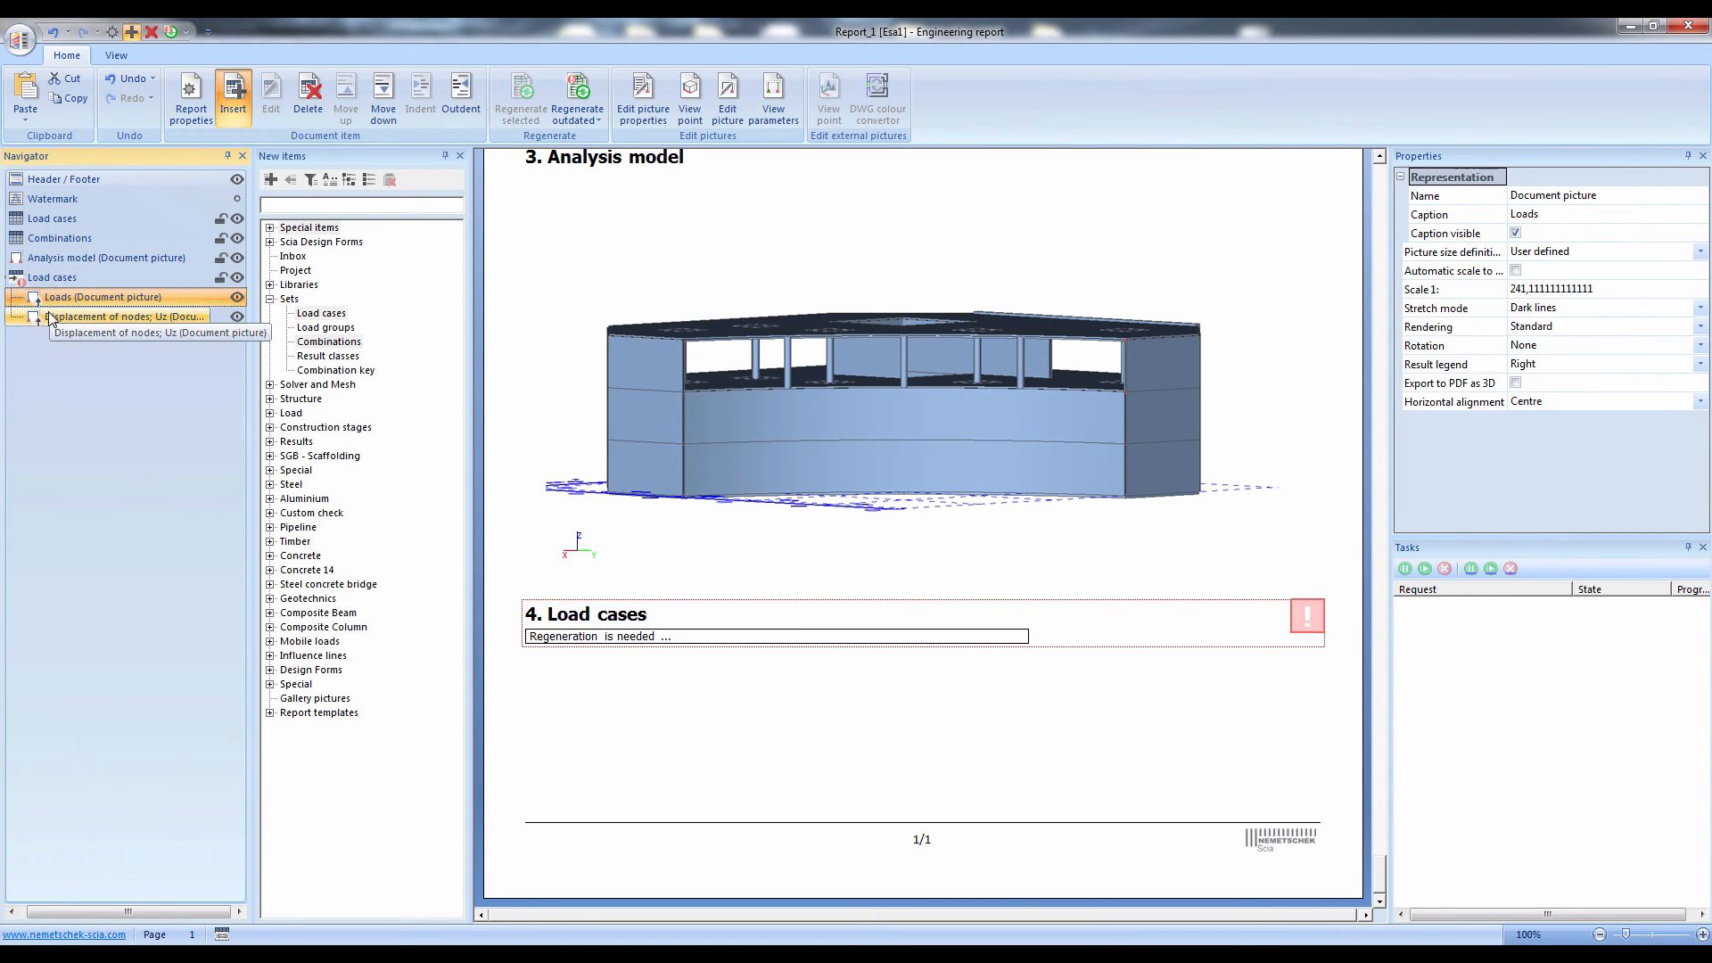
left_click(165, 316)
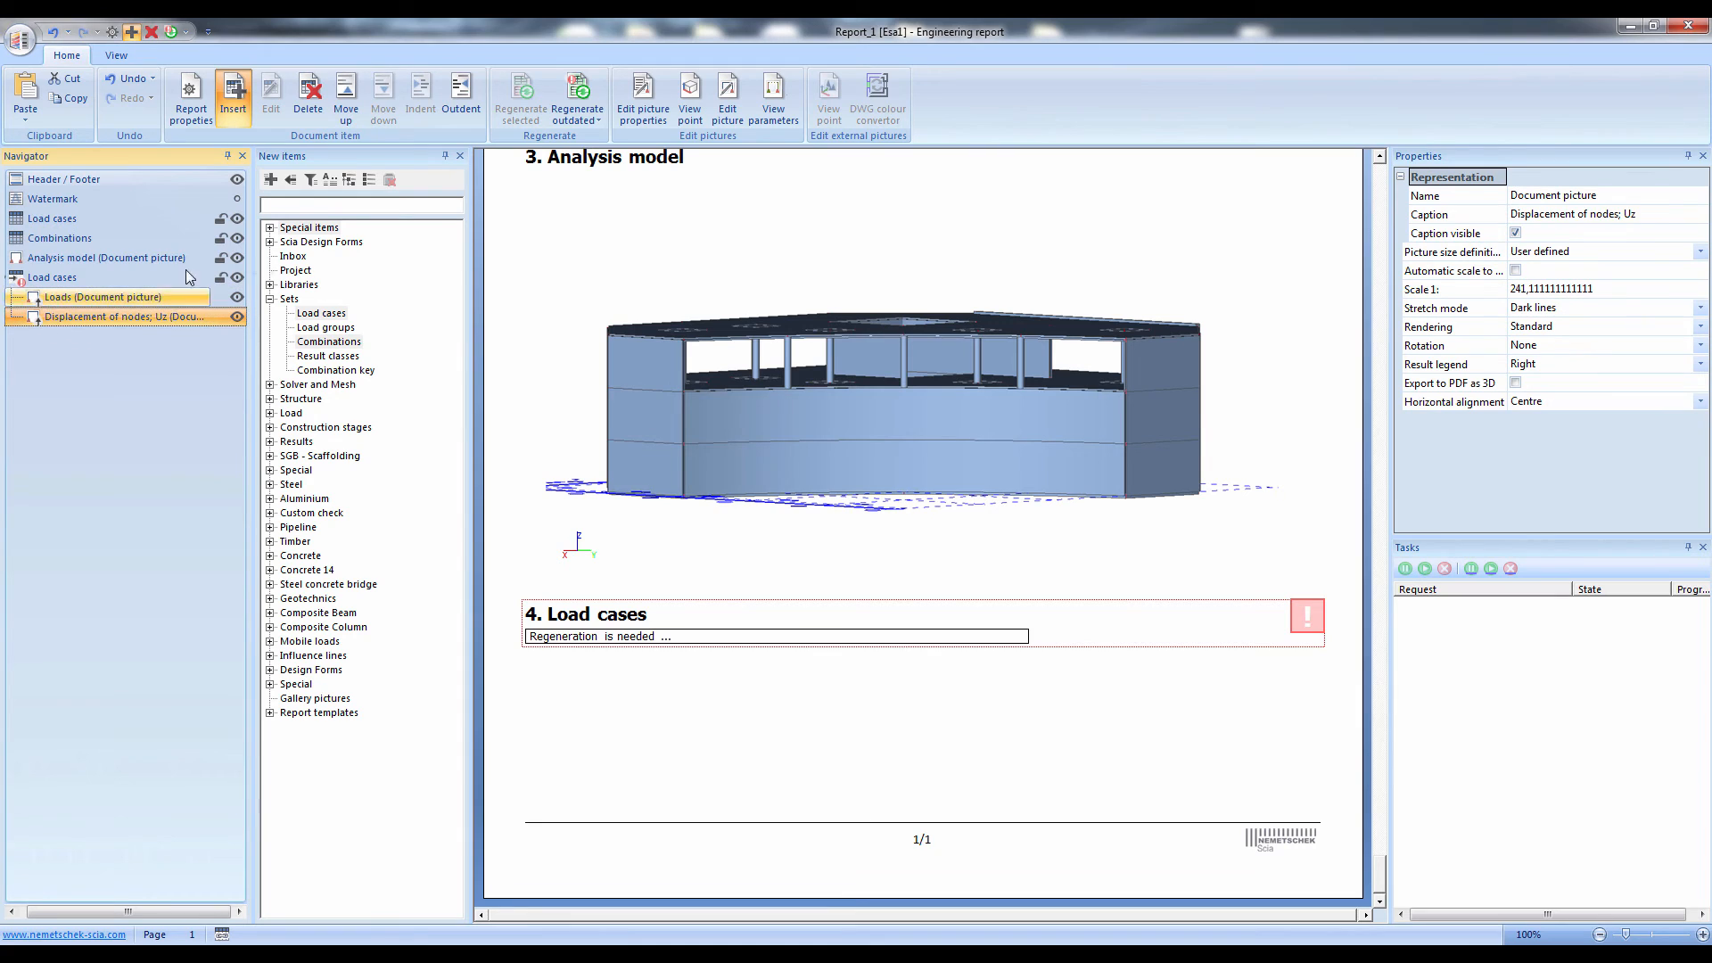
Insert a page break nested under the last Load cases item, after the Displacement of nodes Uz picture
left_click(270, 228)
left_click_drag(341, 261, 132, 278)
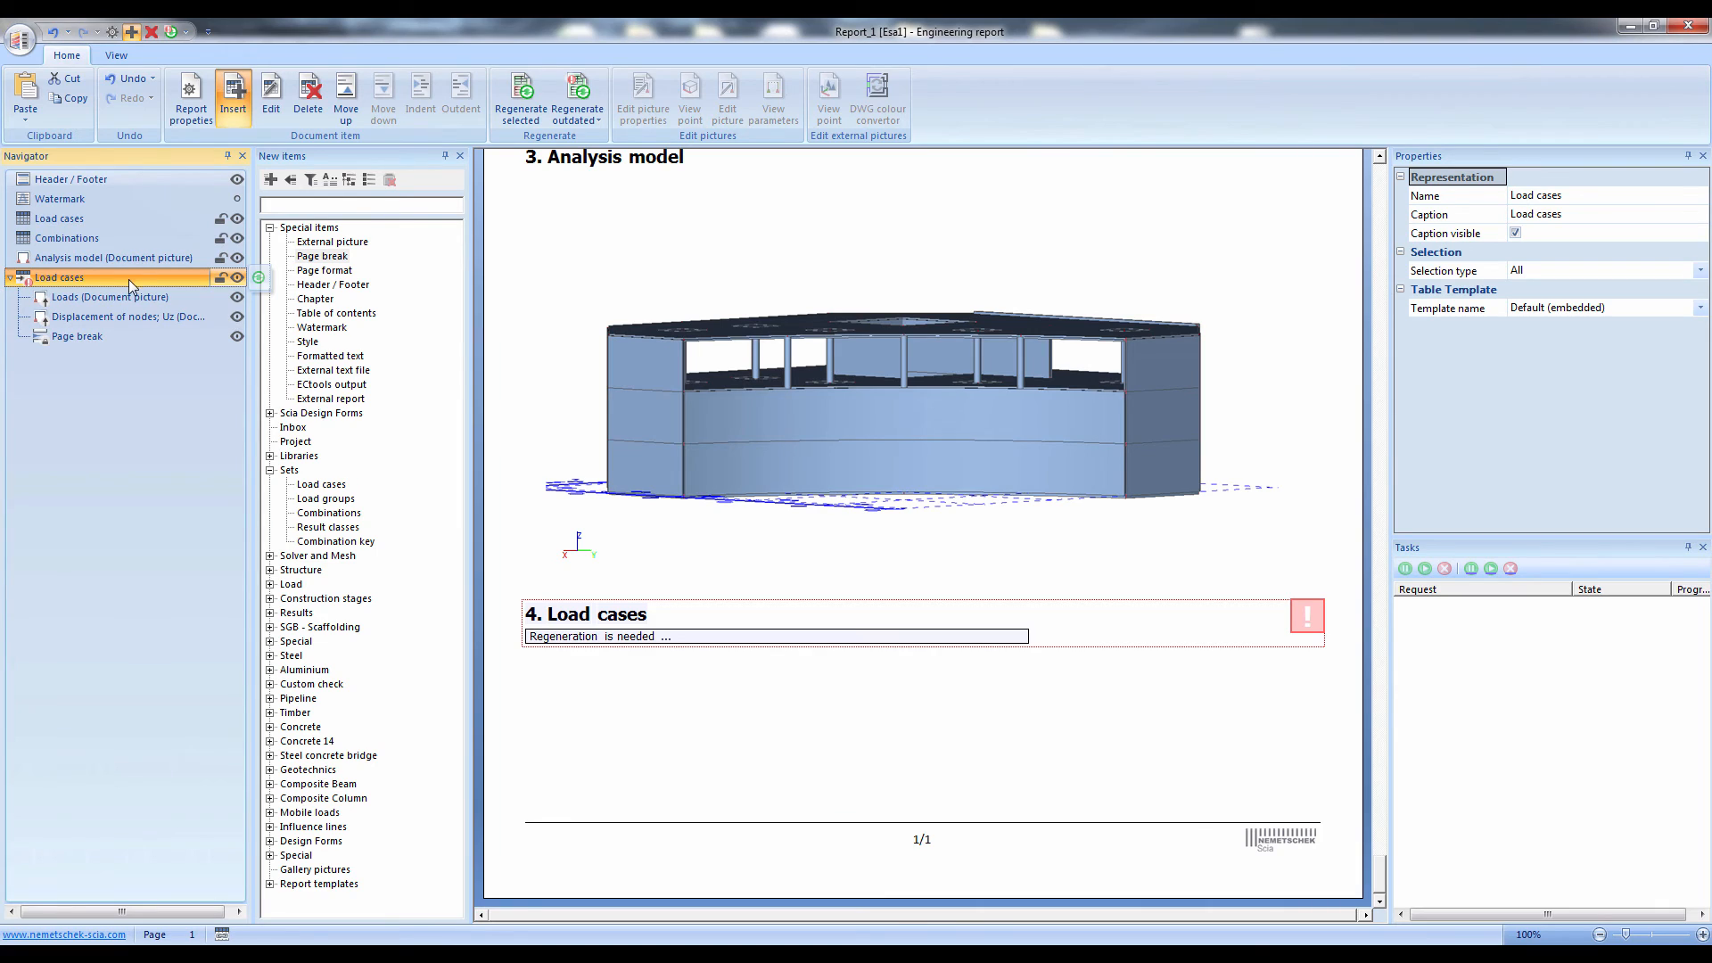
left_click(120, 297)
left_click(112, 314)
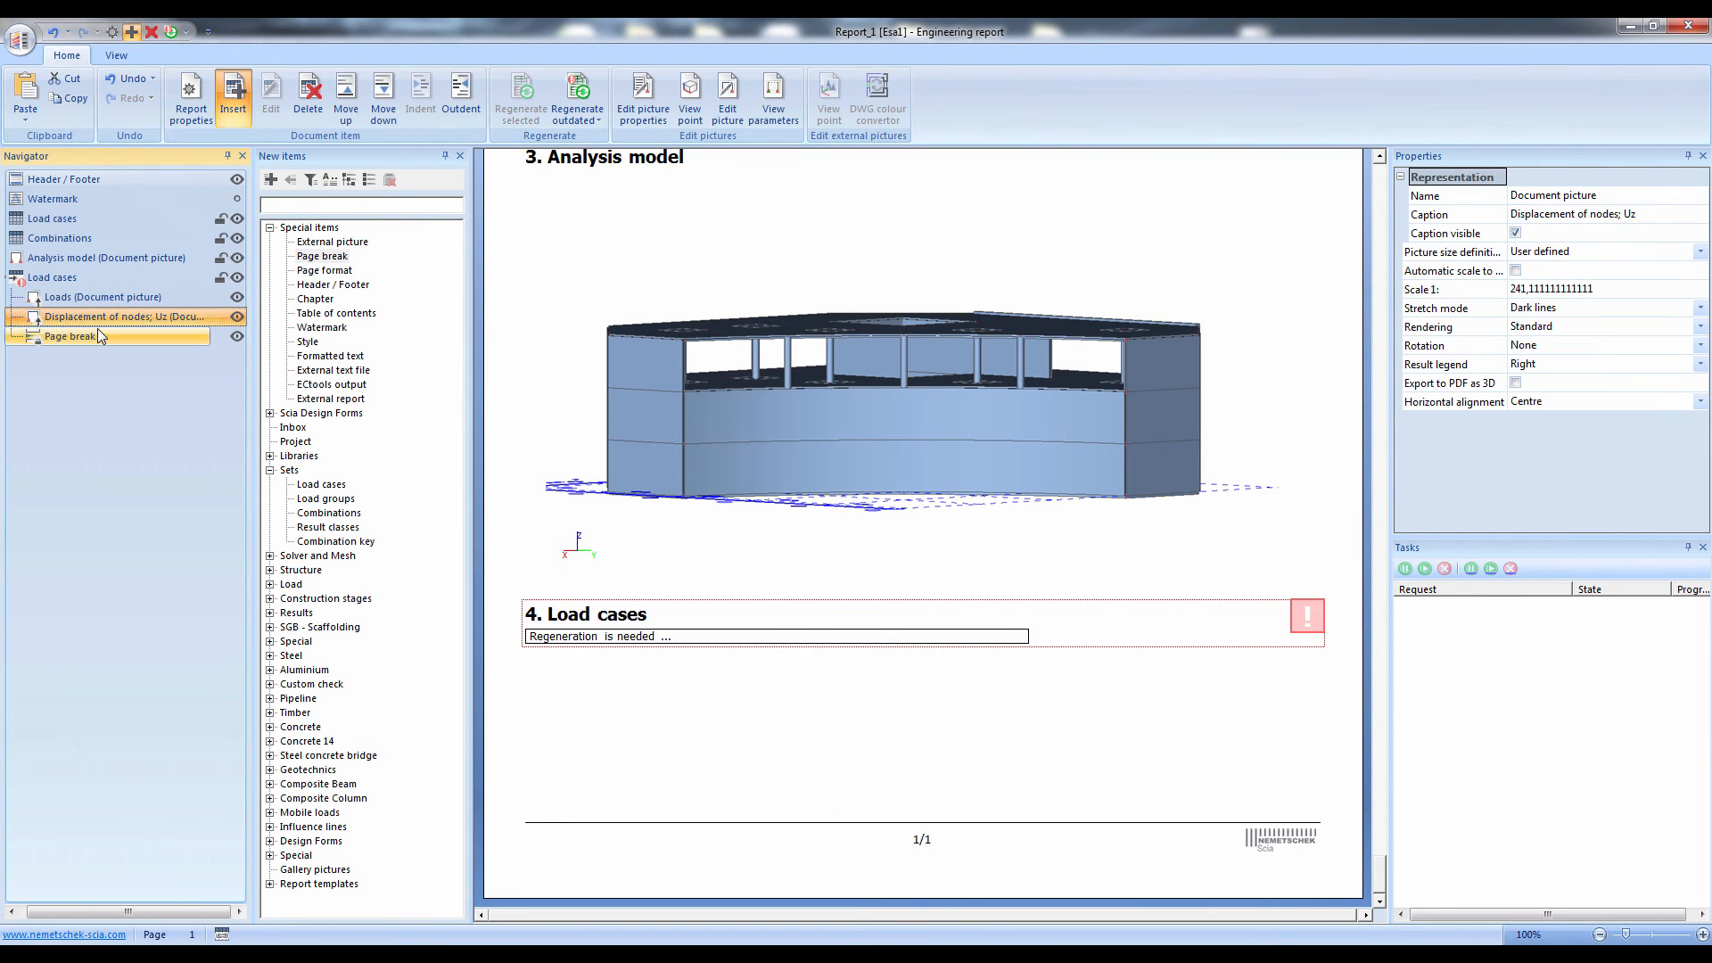
left_click(98, 330)
left_click(73, 280)
left_click(71, 296)
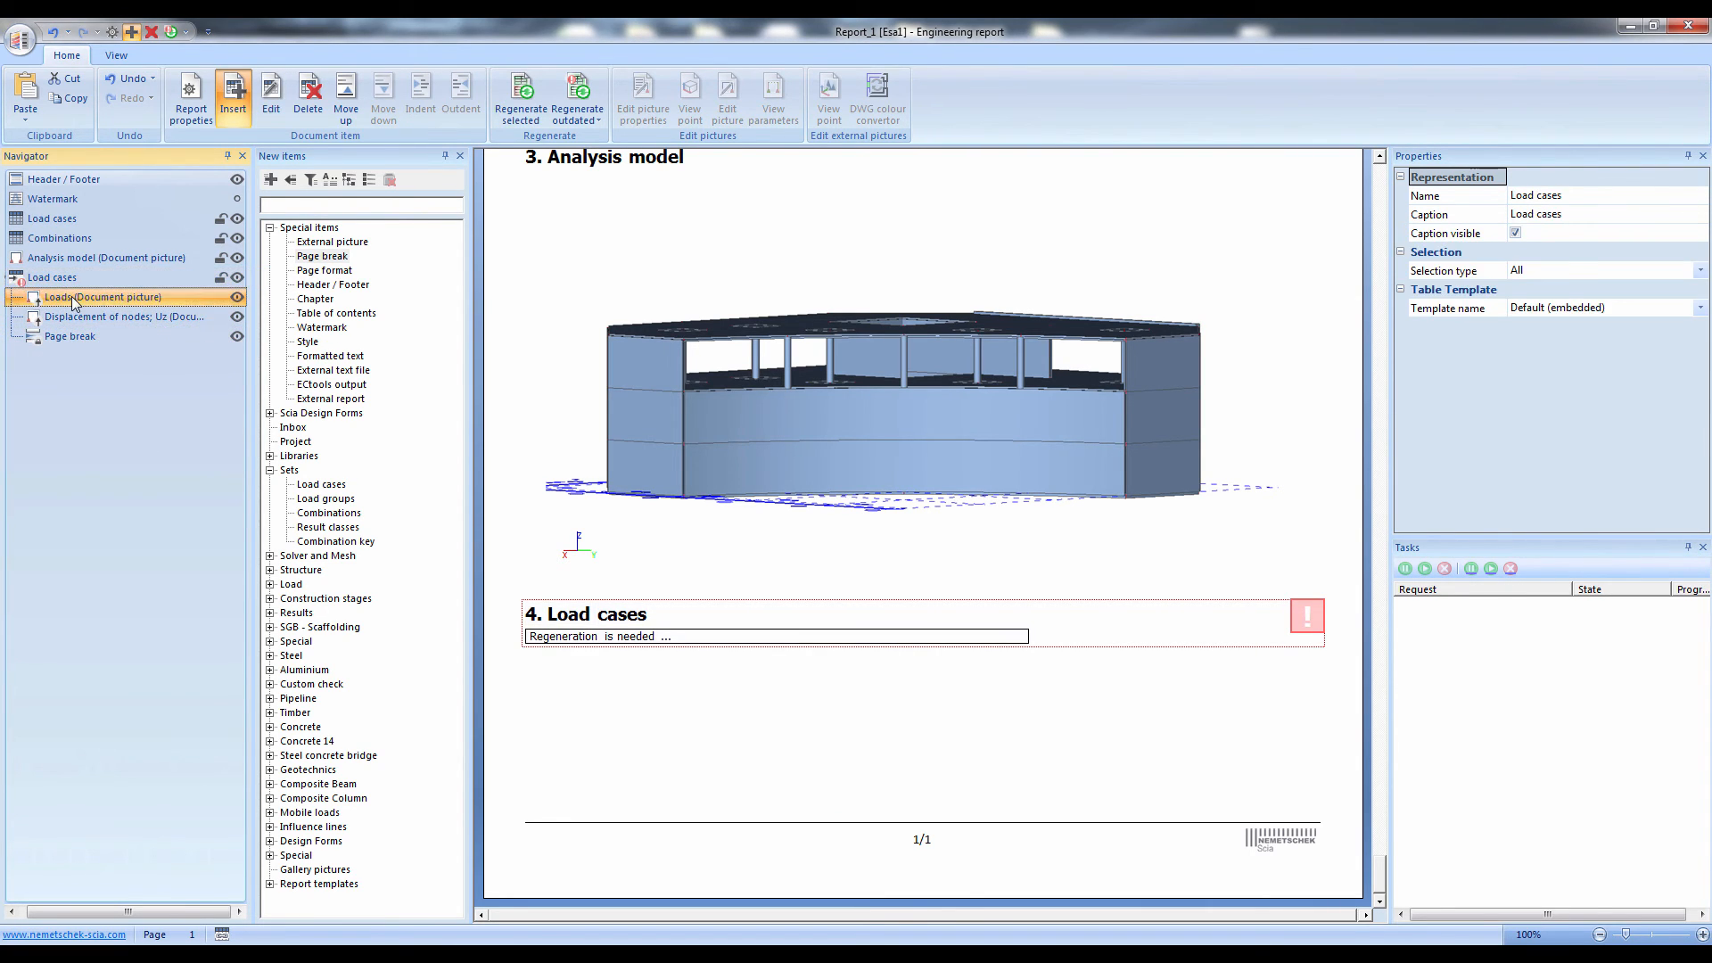
left_click(71, 317)
left_click(72, 337)
left_click(67, 292)
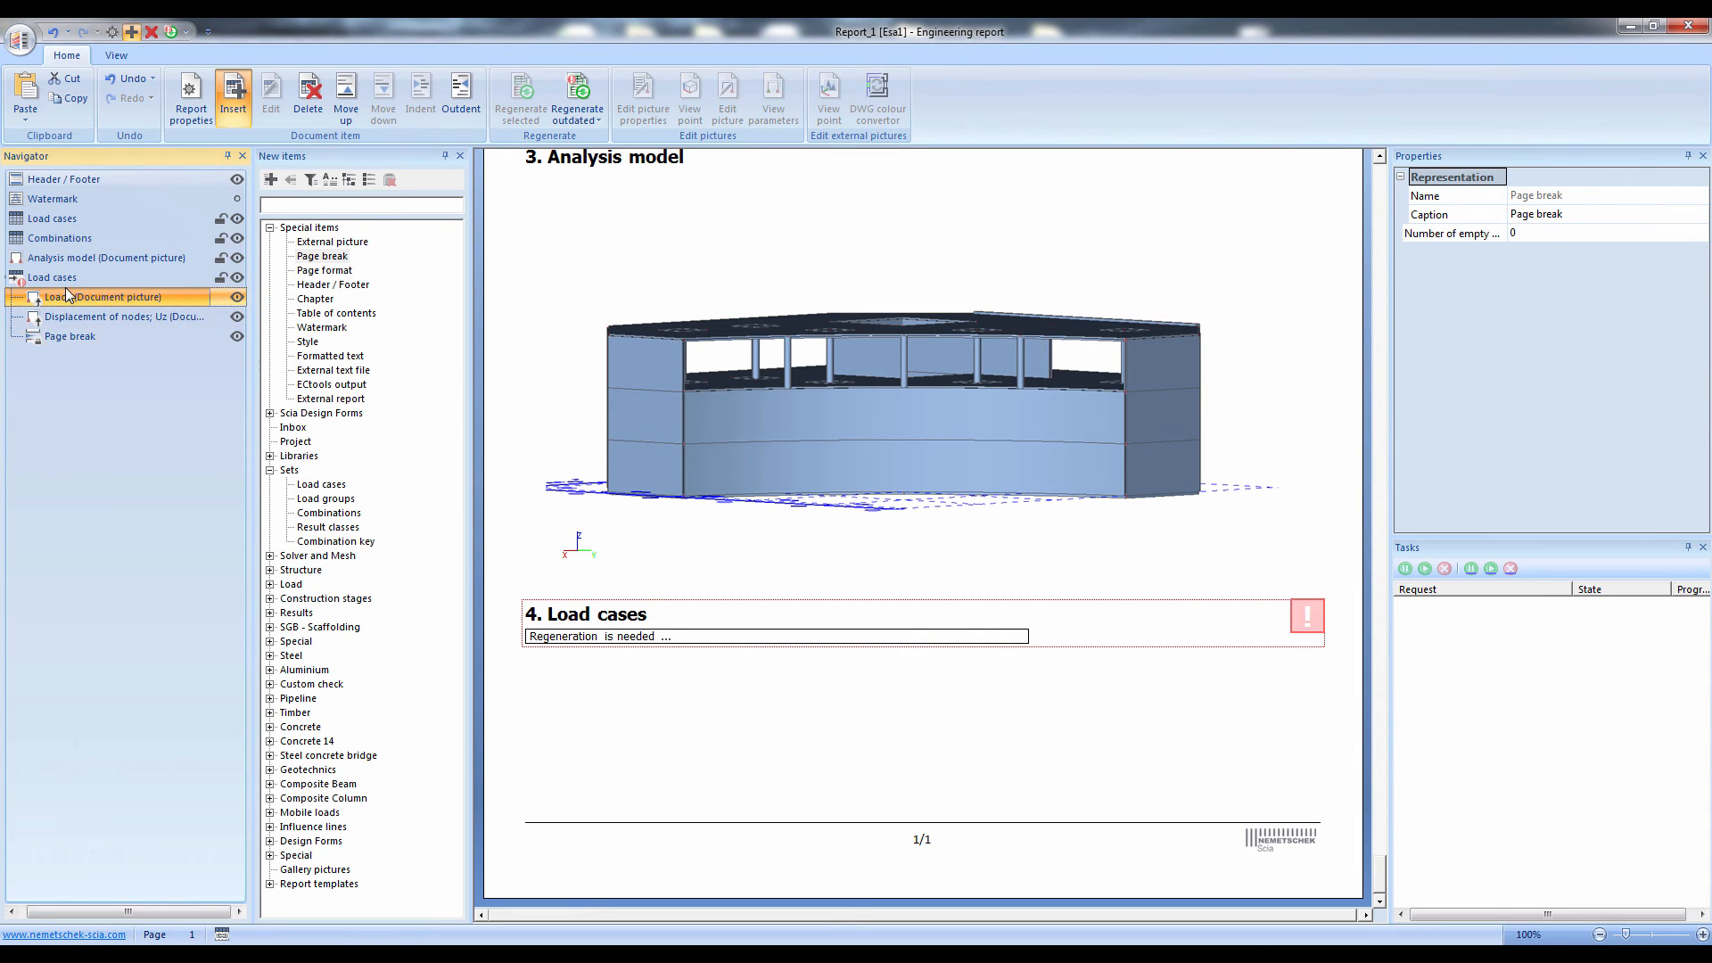
Insert a page break after the Analysis model picture and a table of contents directly below the Header / Footer item
left_click(71, 258)
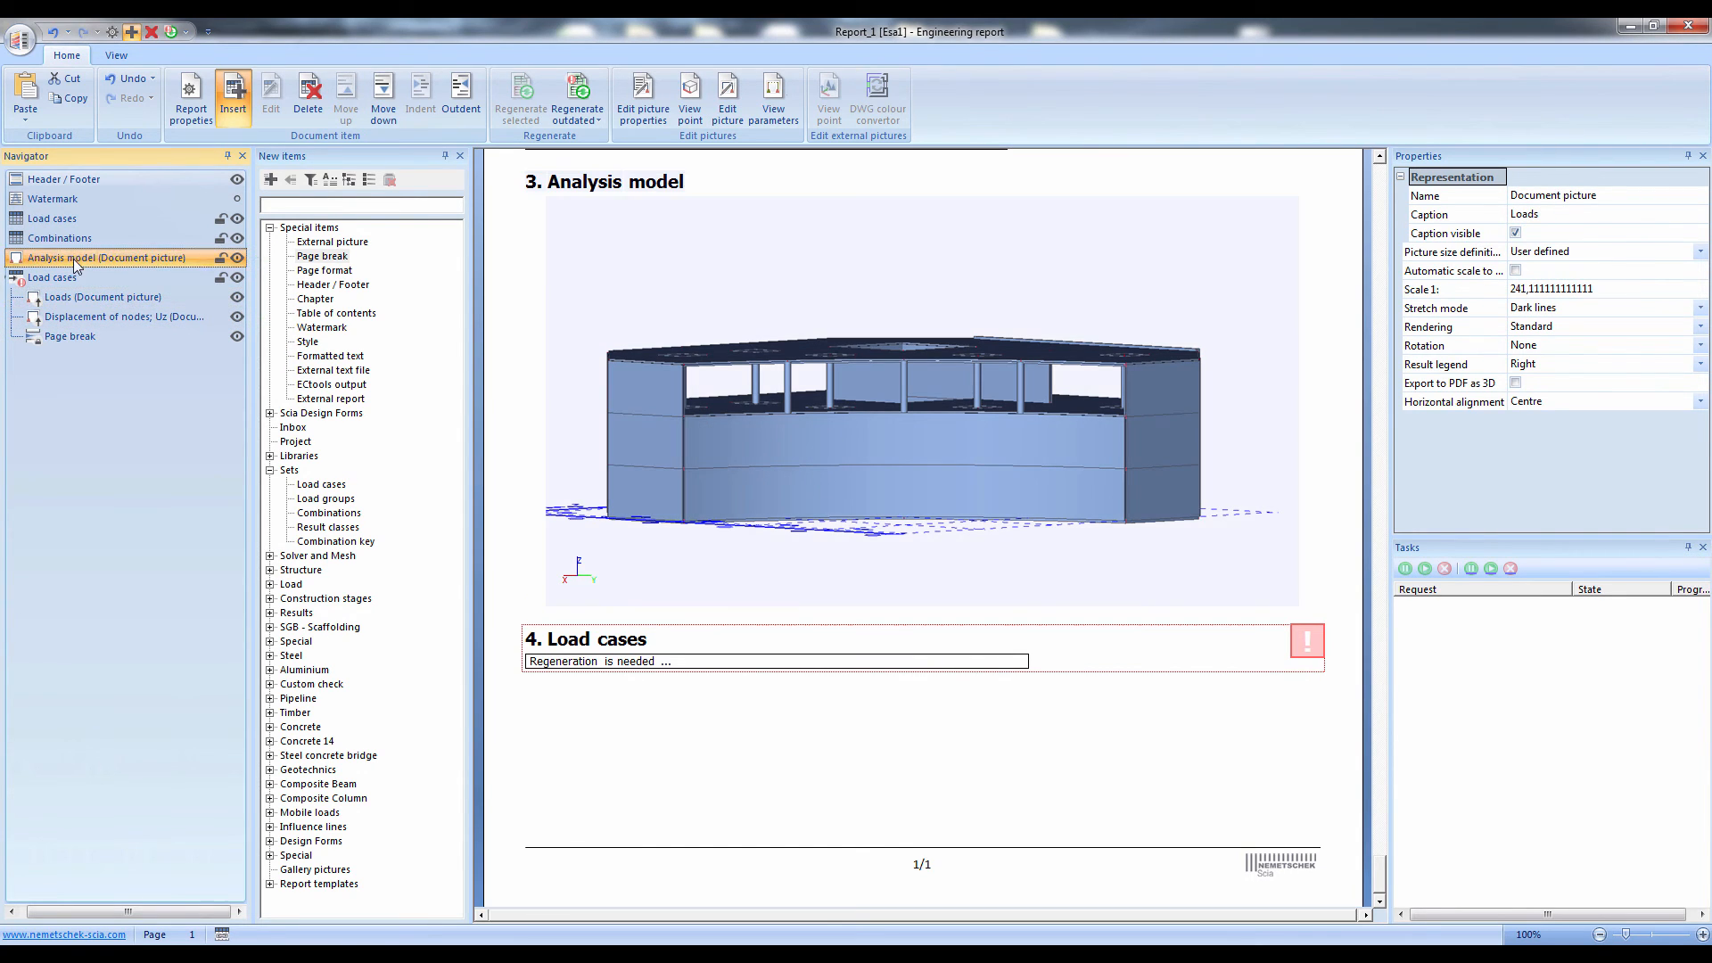
double_click(321, 257)
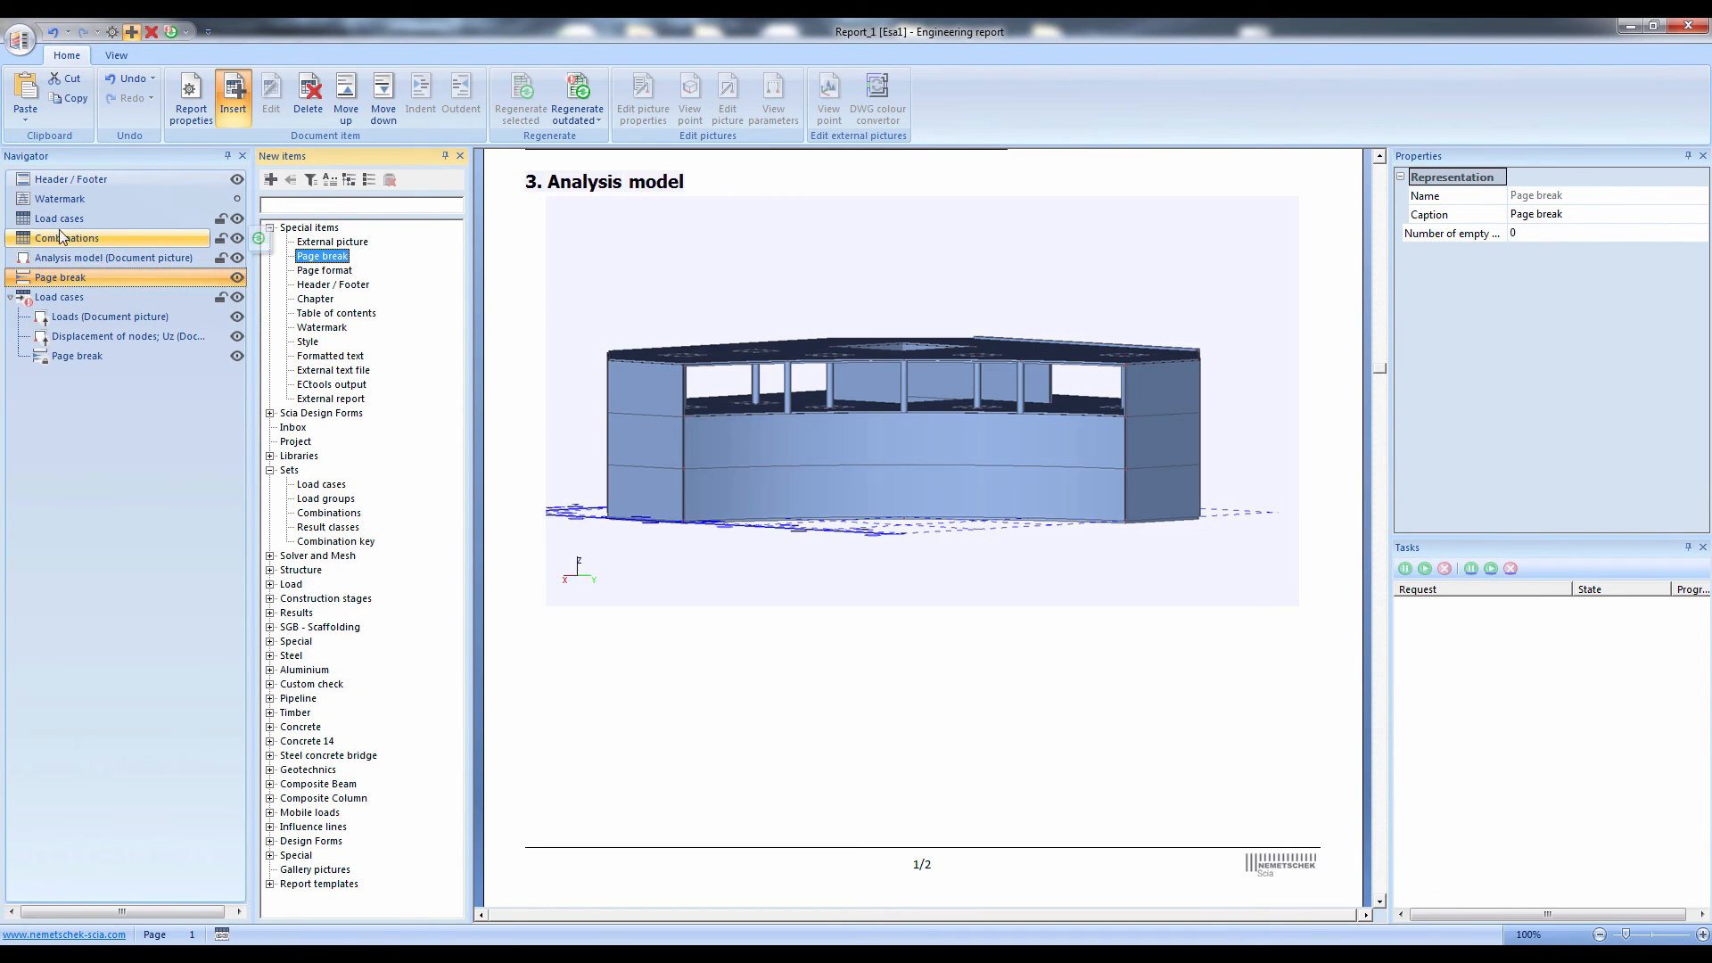
left_click(66, 186)
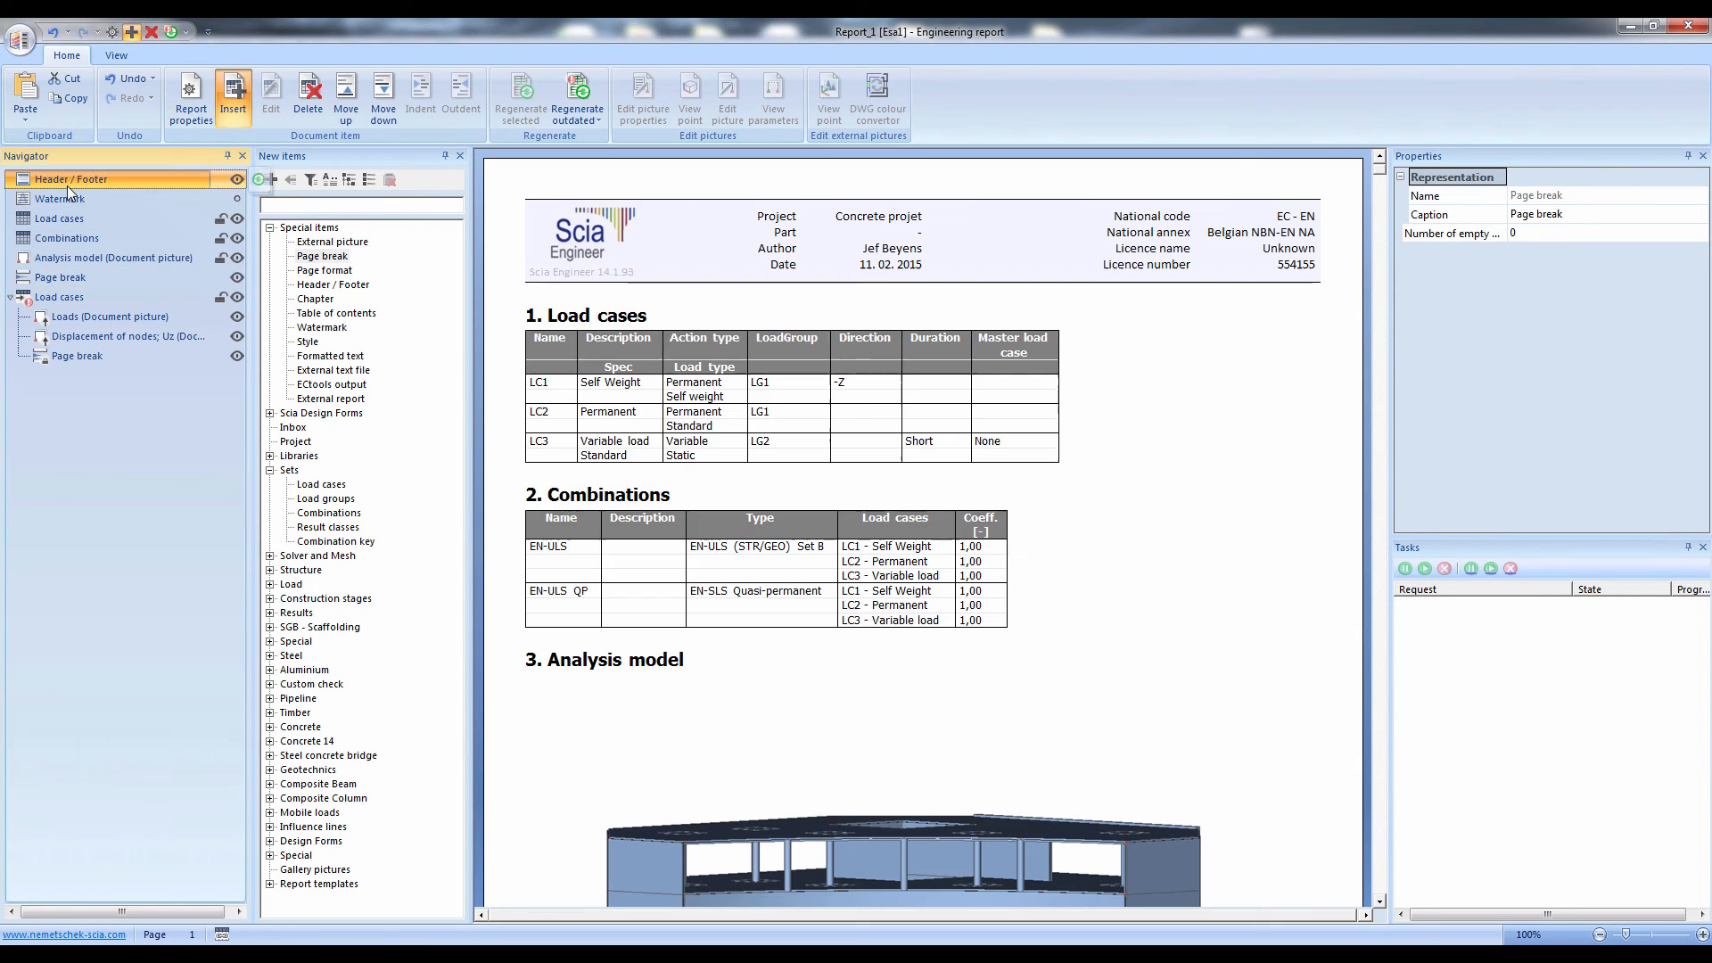
double_click(332, 314)
left_click(945, 565)
scroll(945, 565, "down", 8)
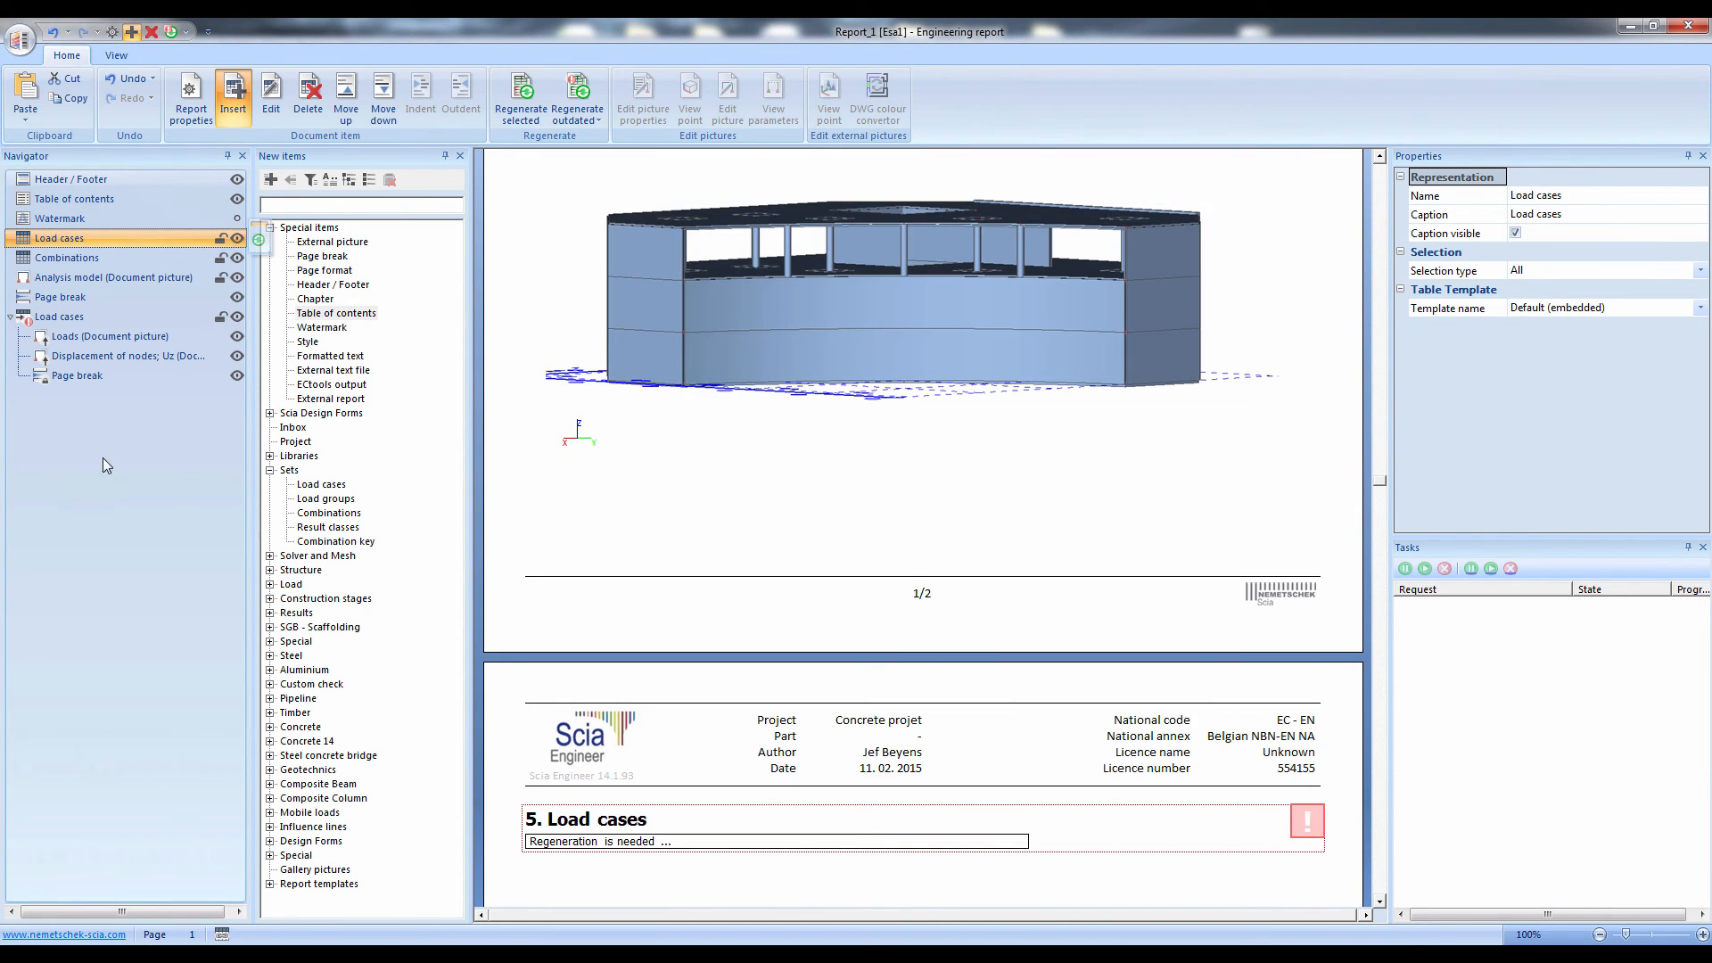
Regenerate all items of the report and return to the table of contents on the first page
key("ctrl+a")
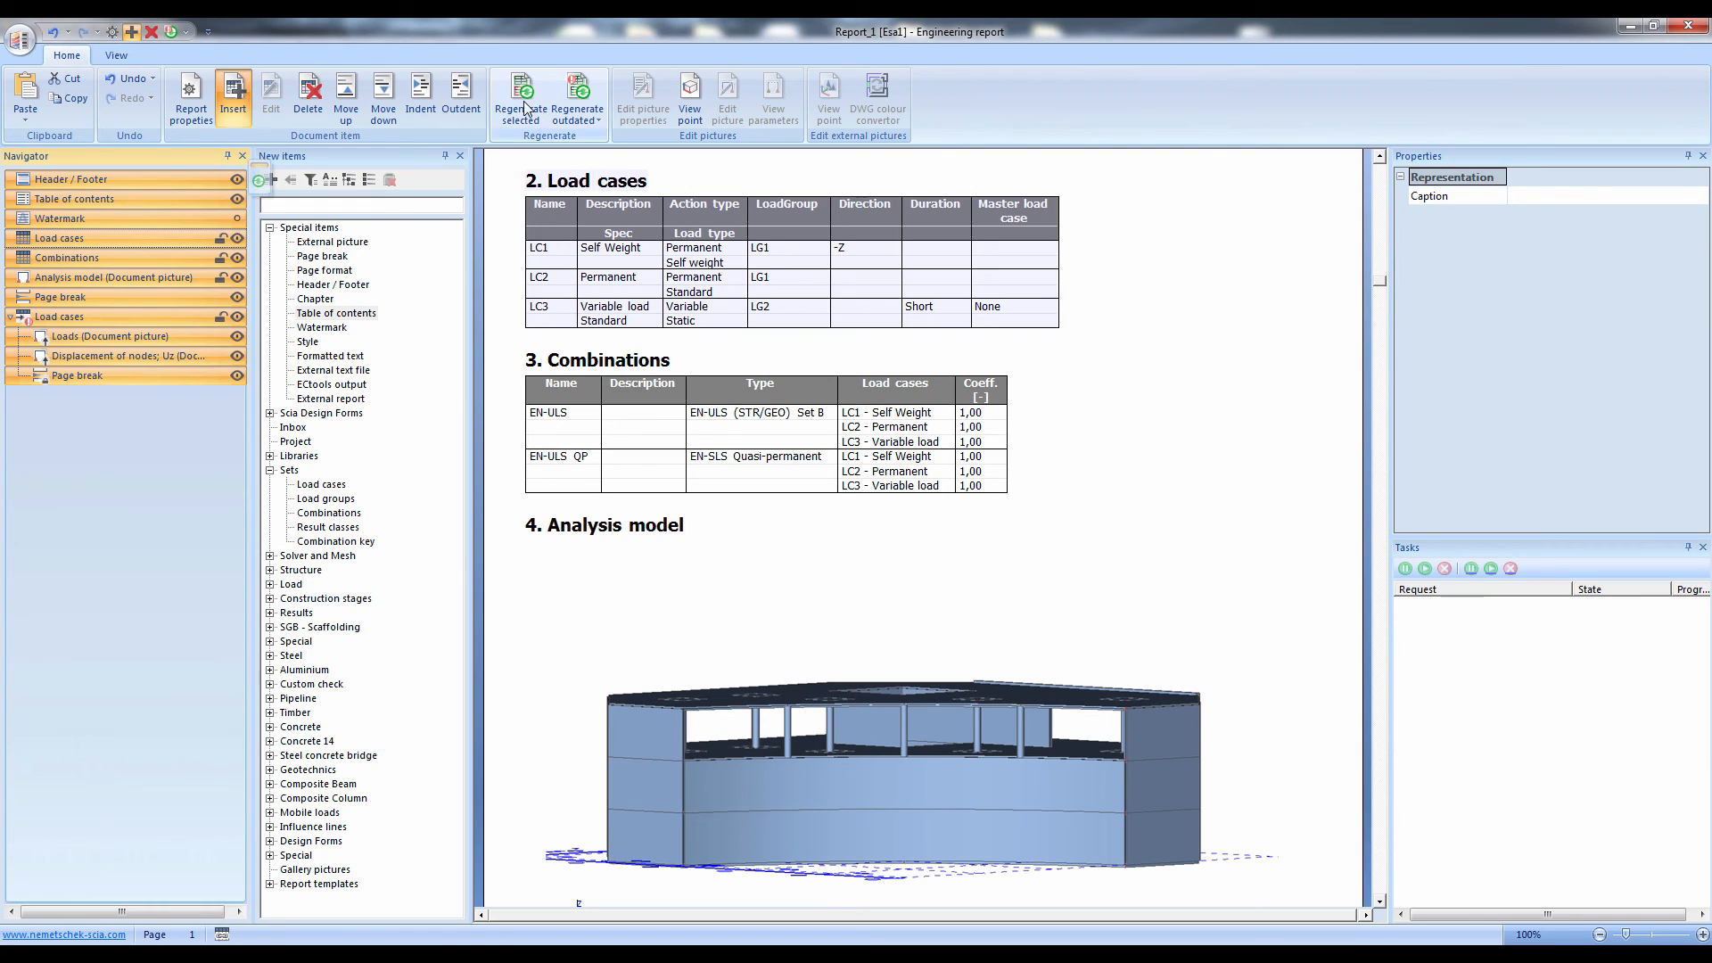
left_click(525, 107)
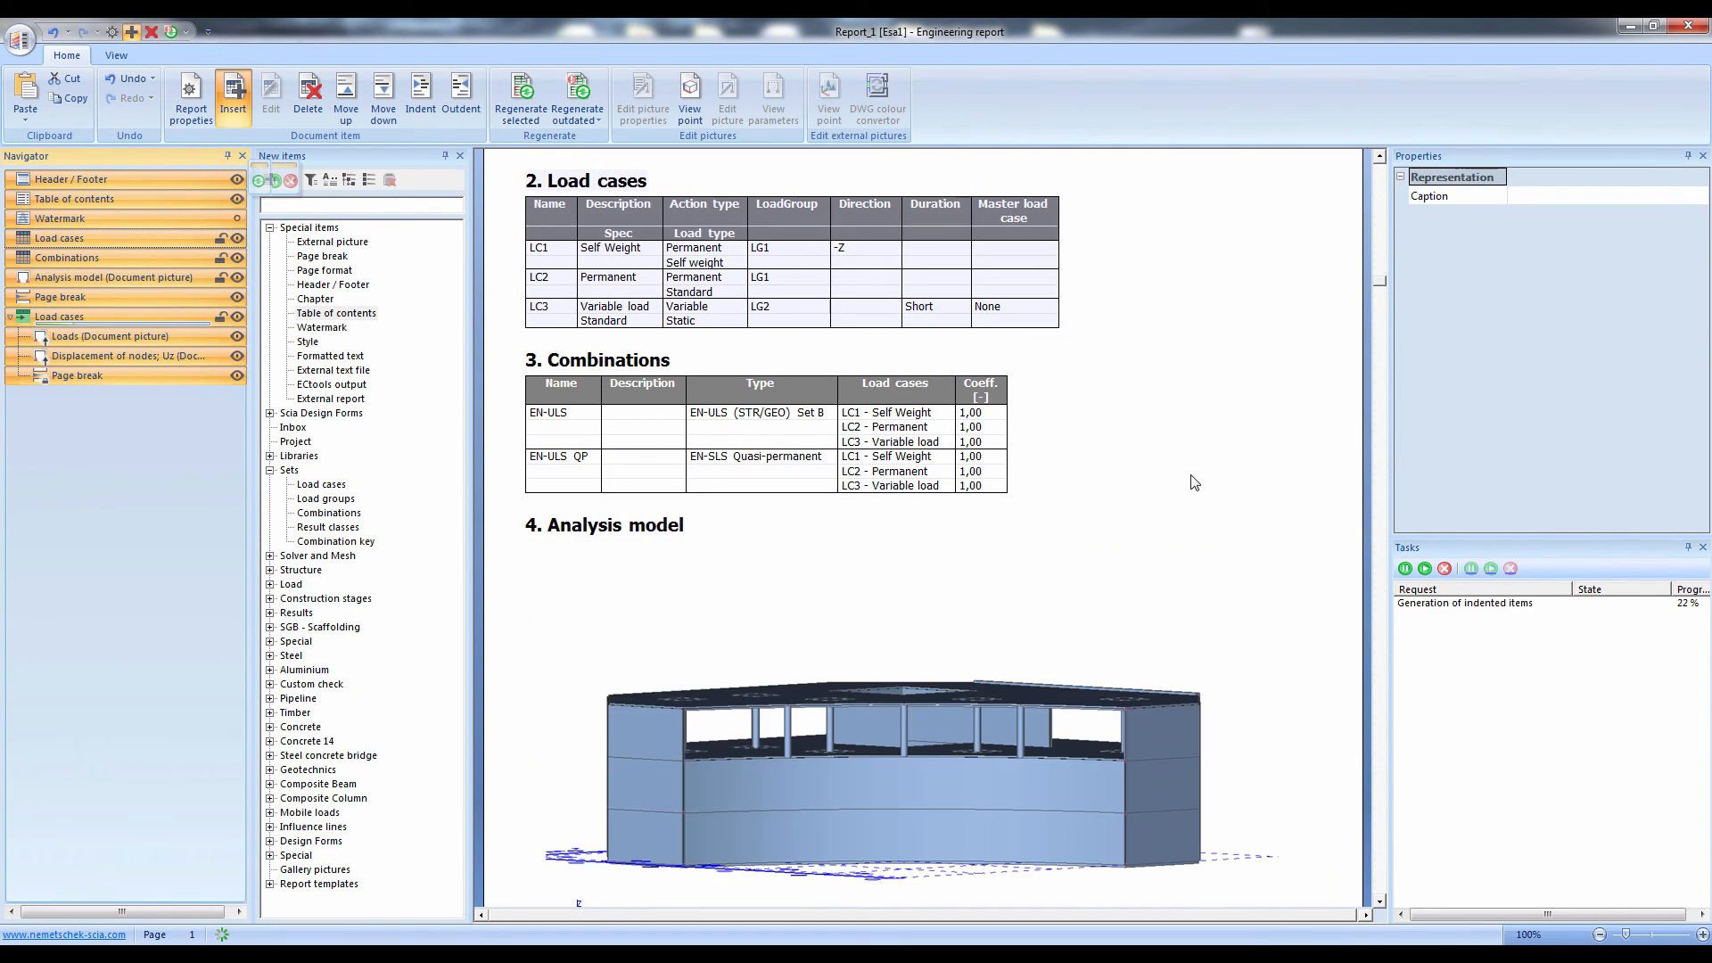
left_click(1191, 480)
scroll(1191, 480, "down", 2)
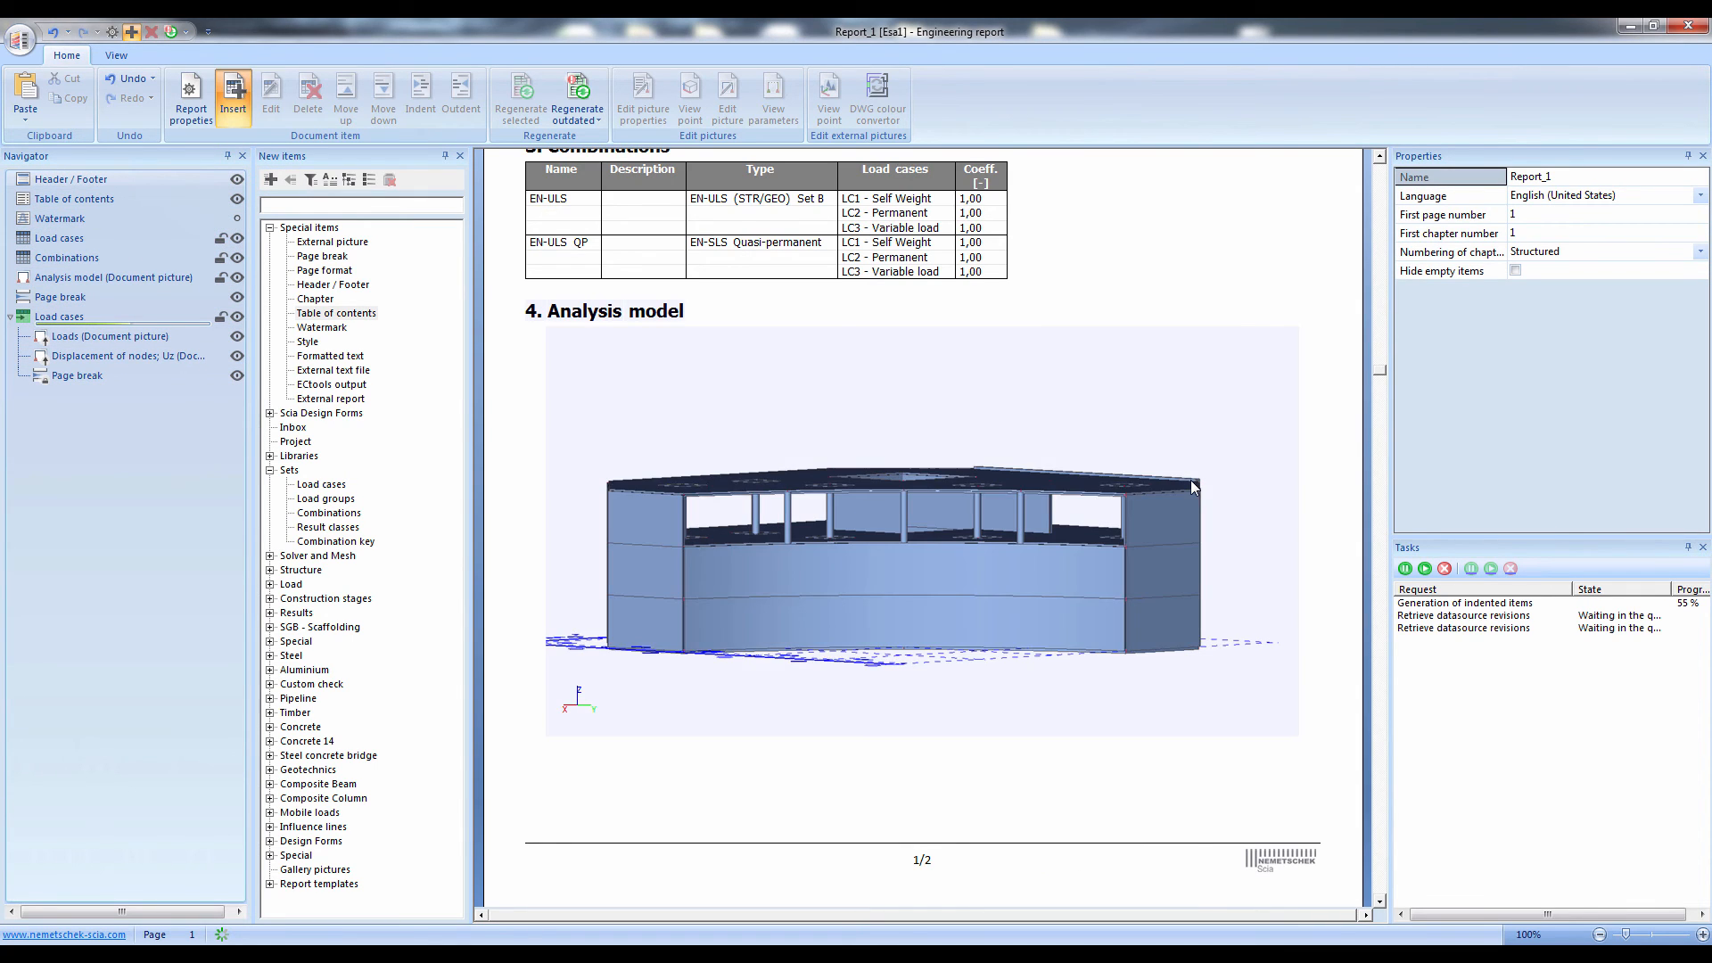
scroll(1190, 480, "up", 5)
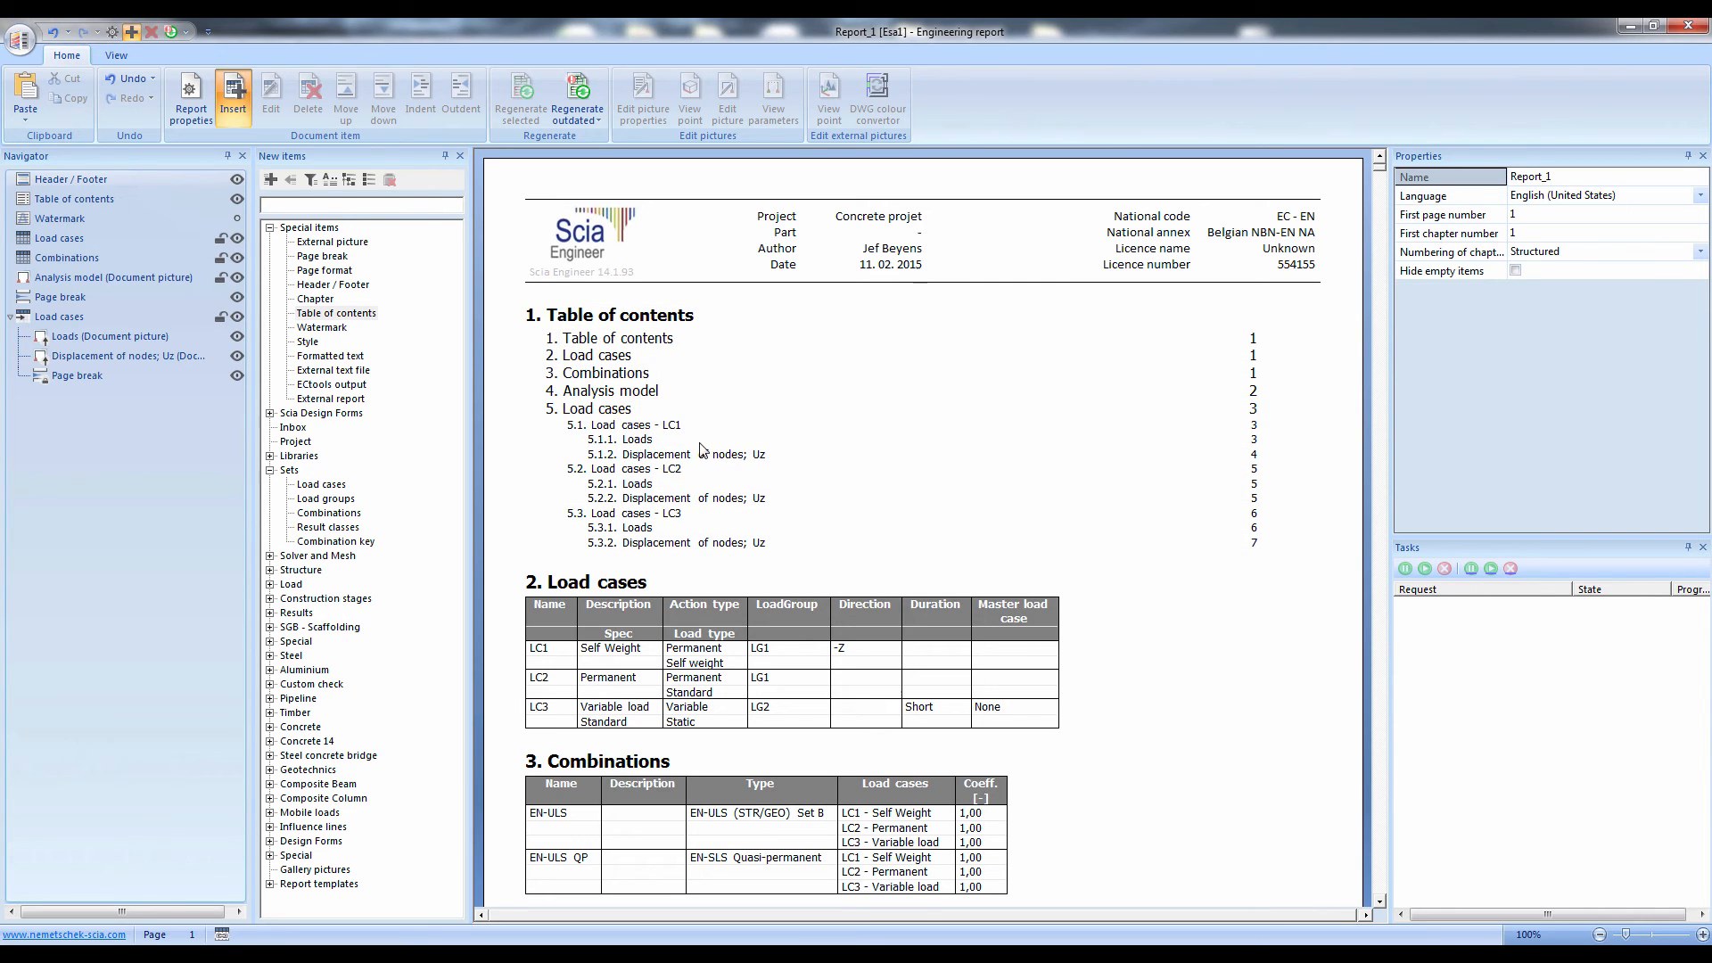
Set the height of the Analysis model picture to 80 mm
scroll(1137, 642, "down", 5)
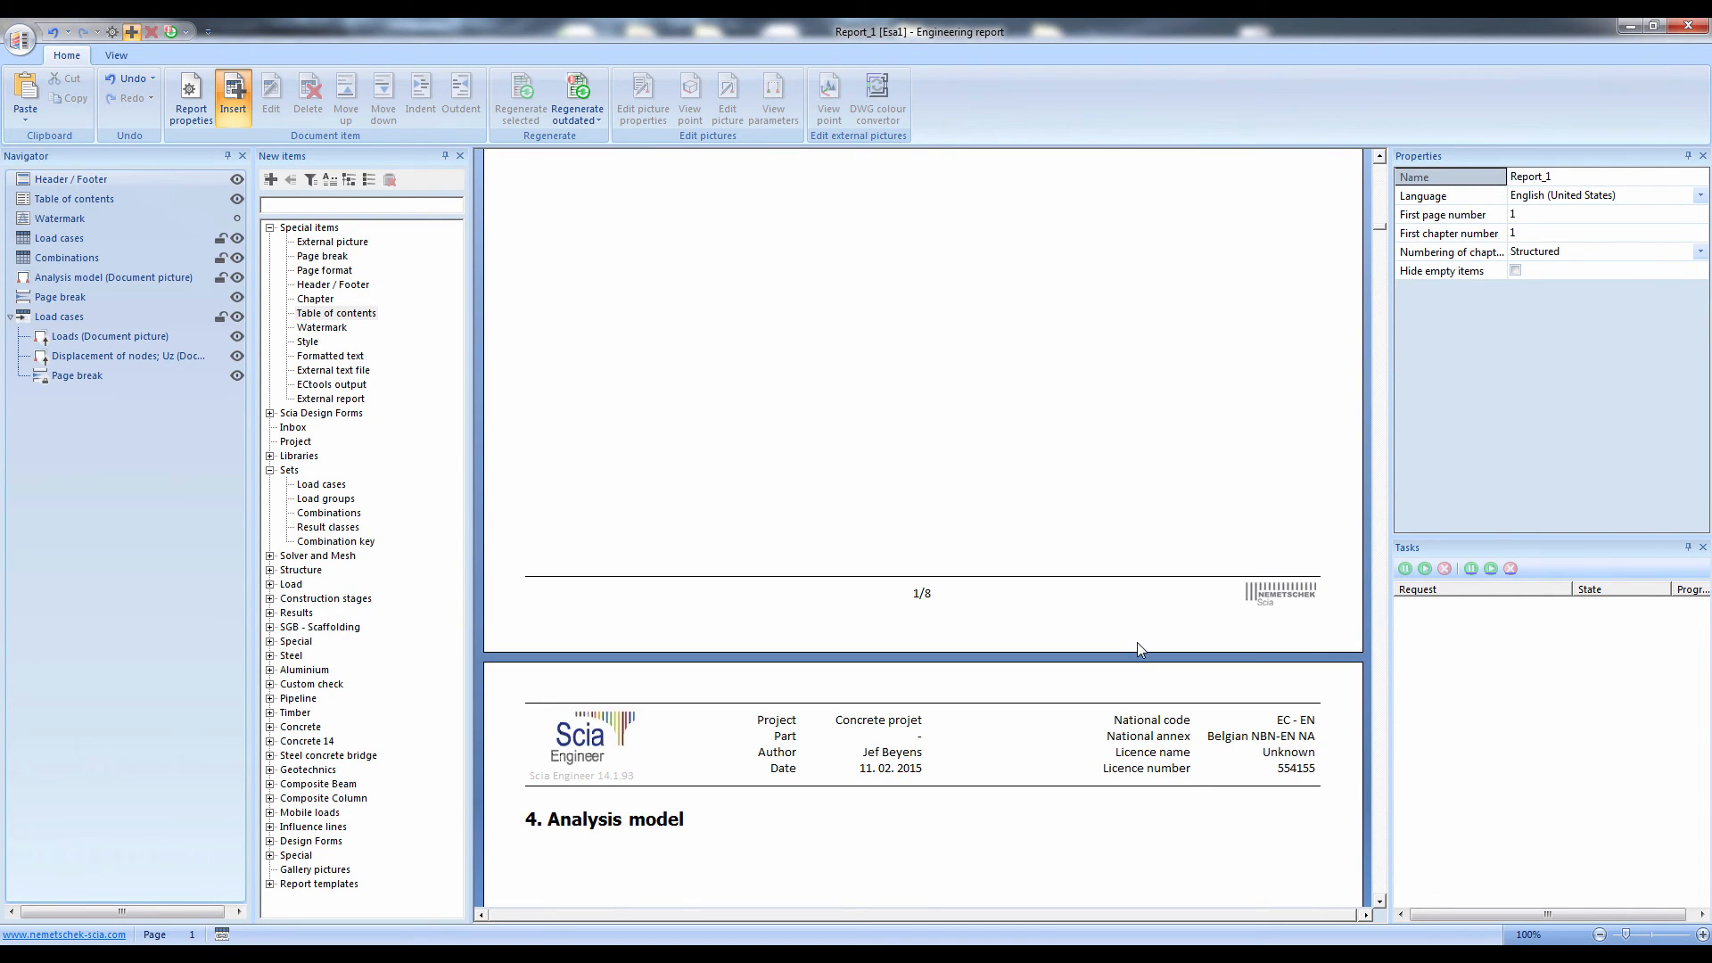
scroll(1142, 644, "down", 3)
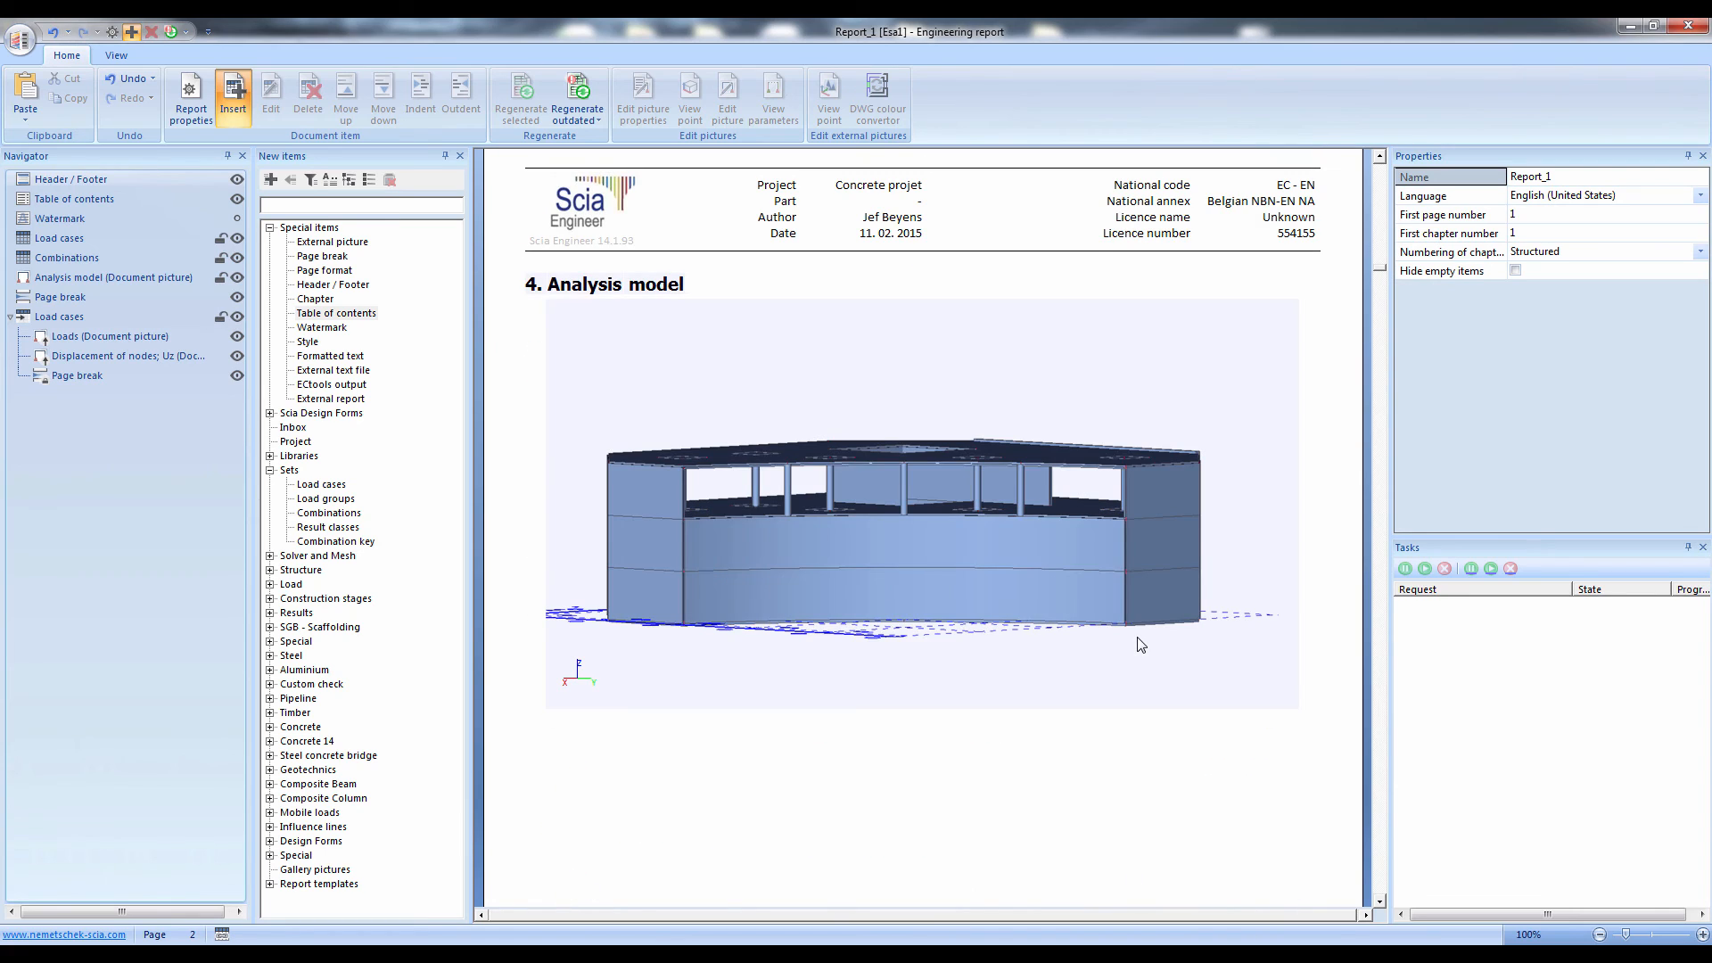
left_click(1063, 494)
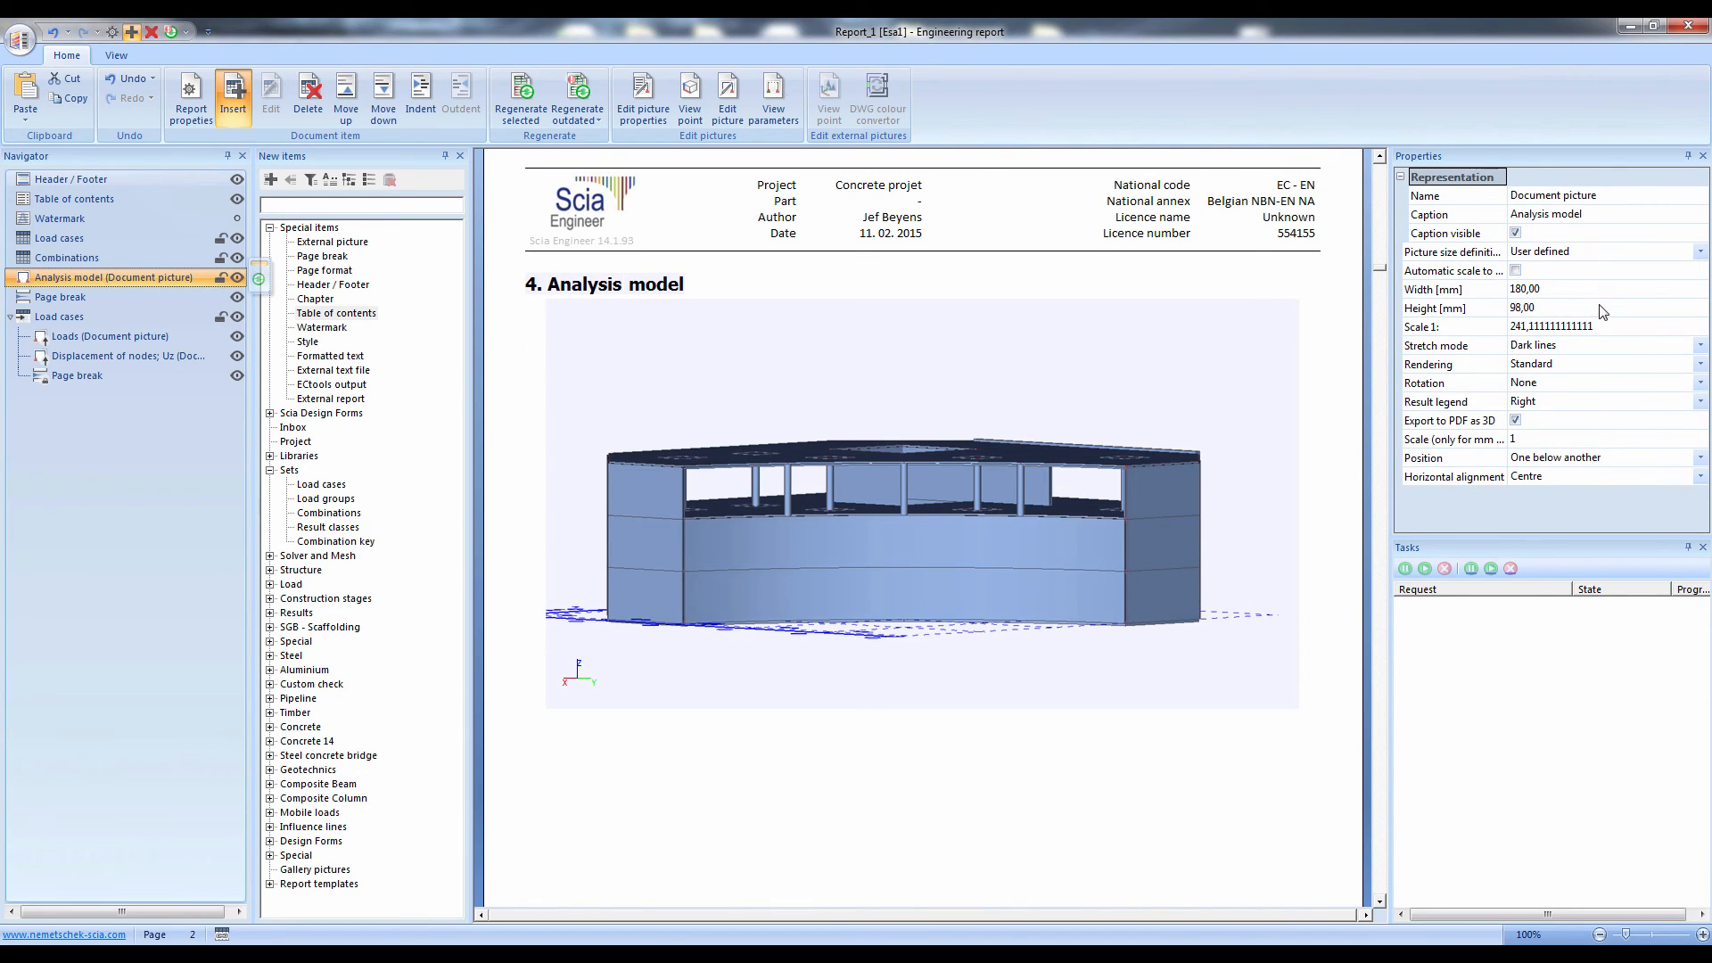
left_click(1545, 289)
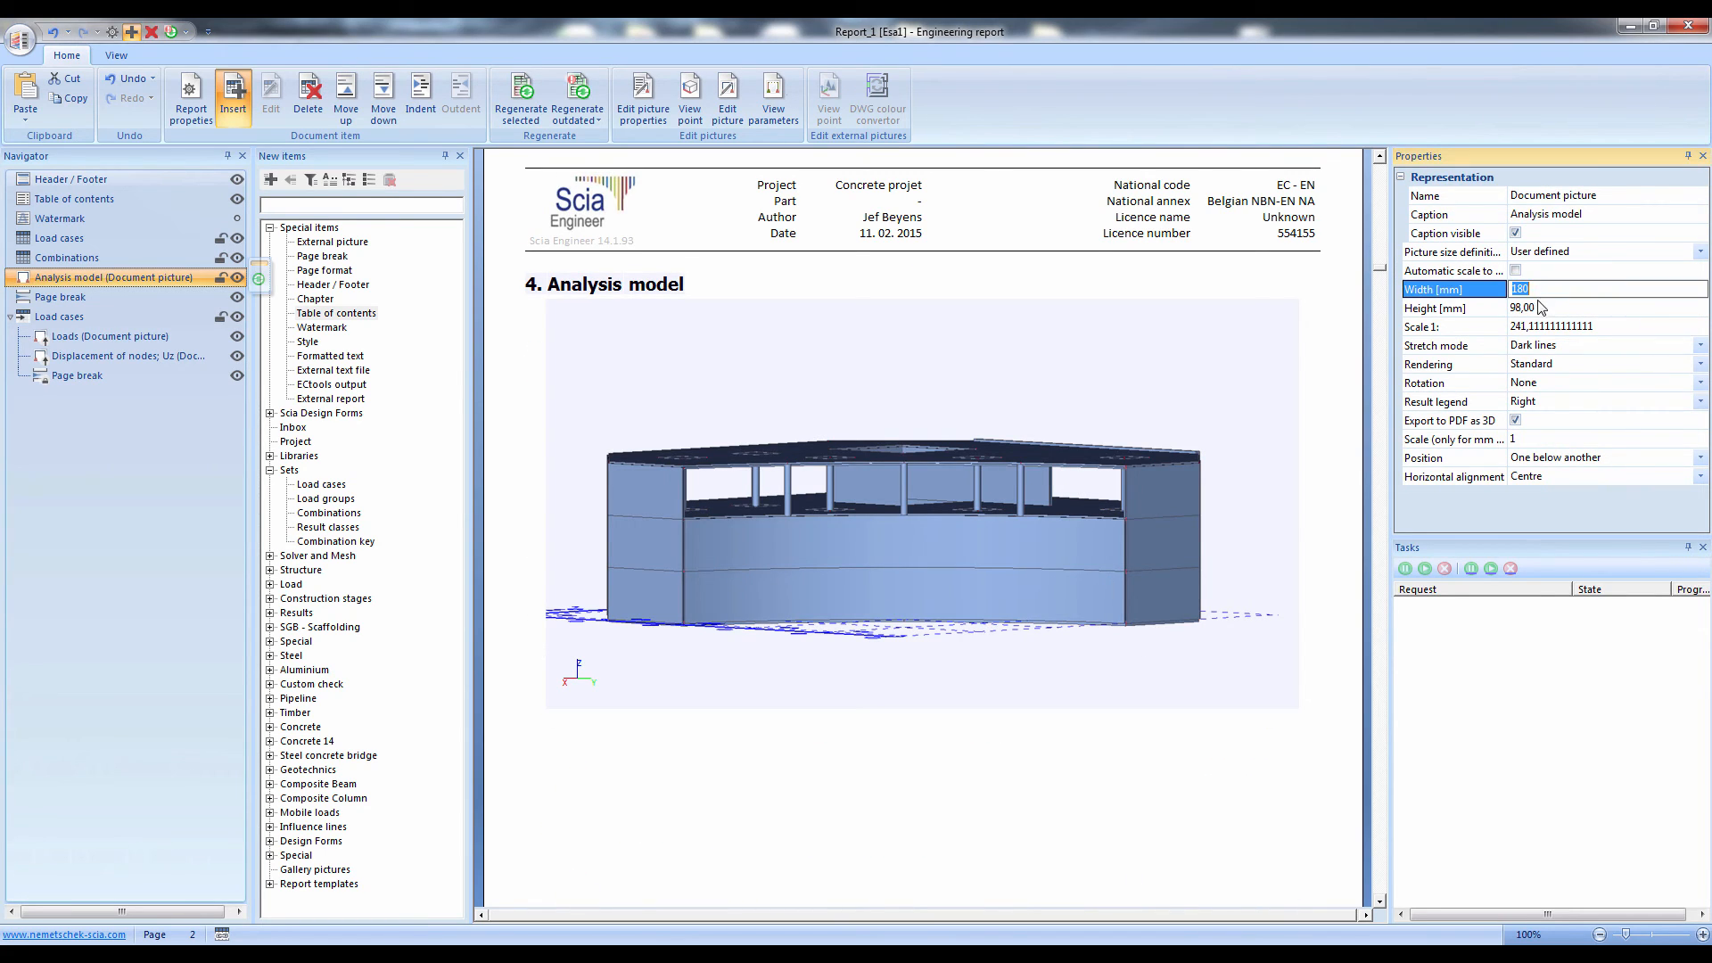
left_click(1538, 309)
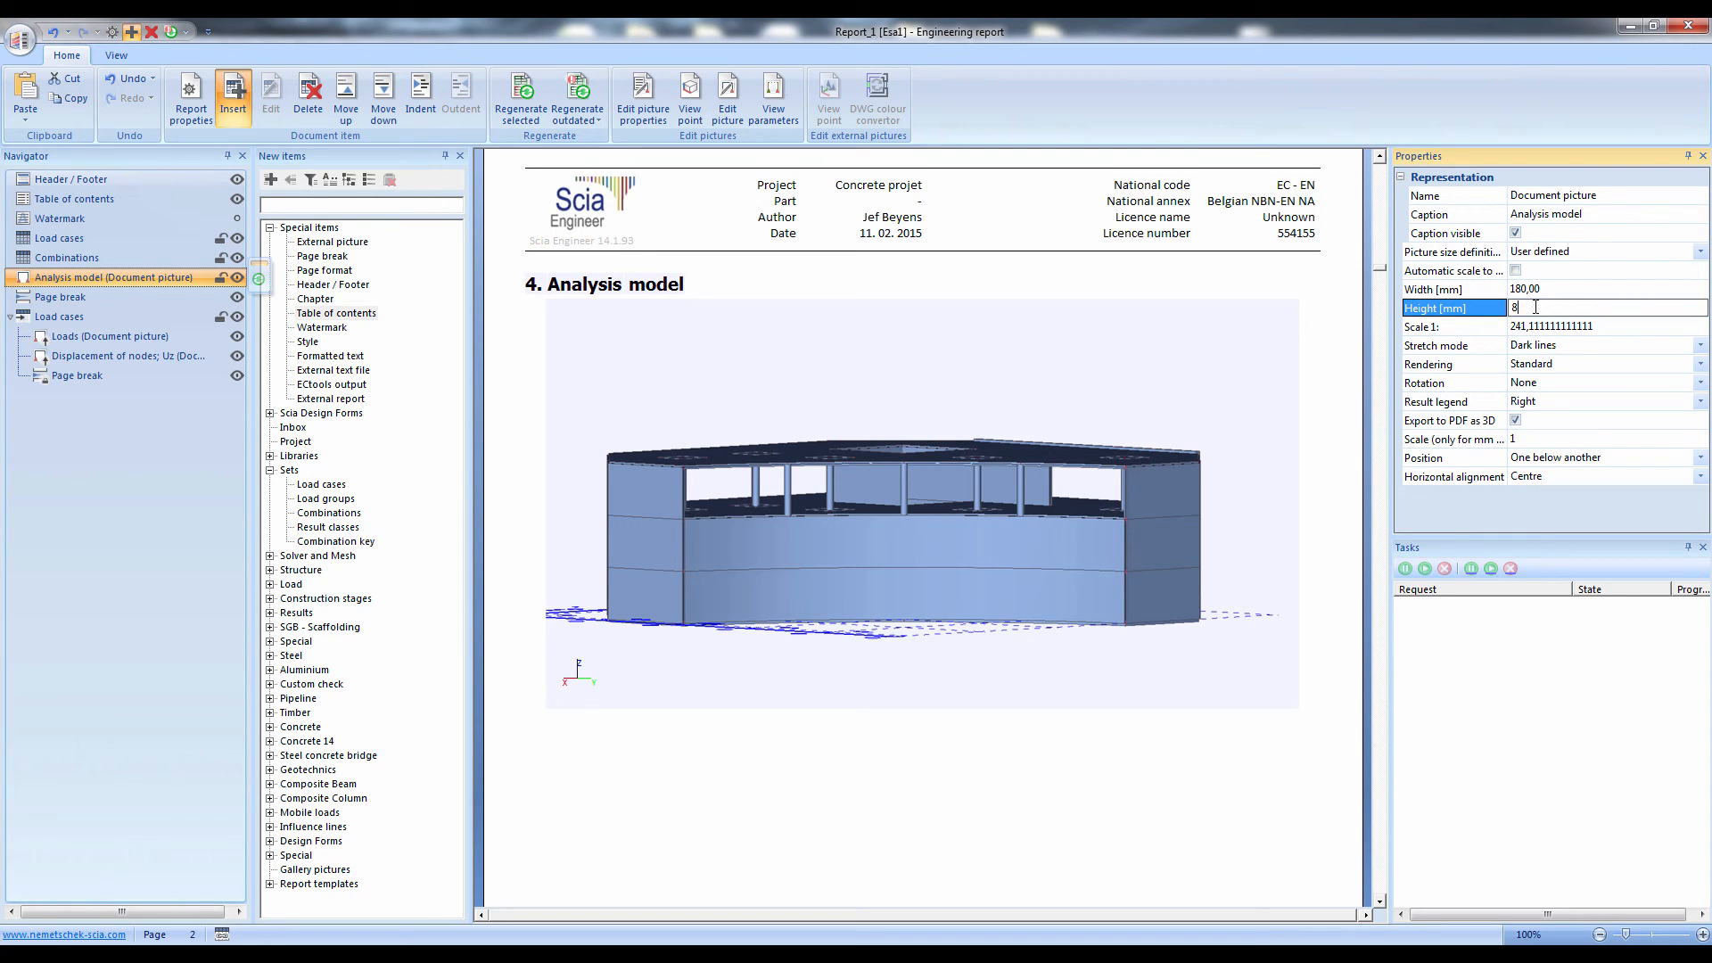
key("Return")
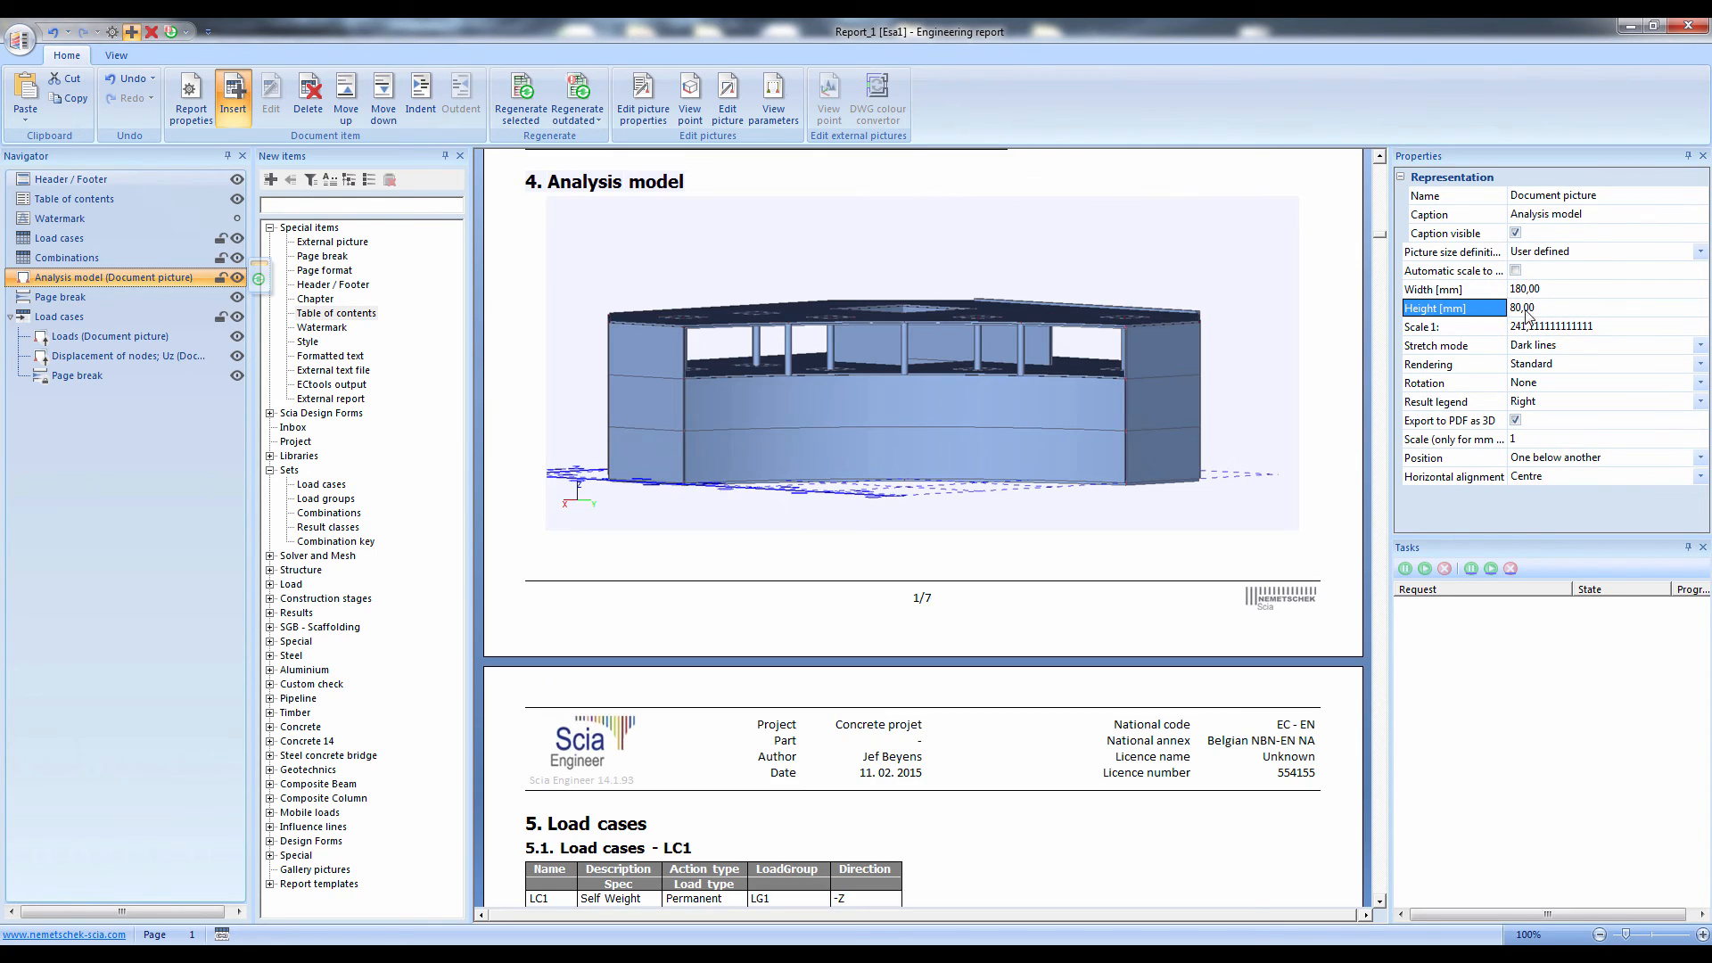
left_click(153, 461)
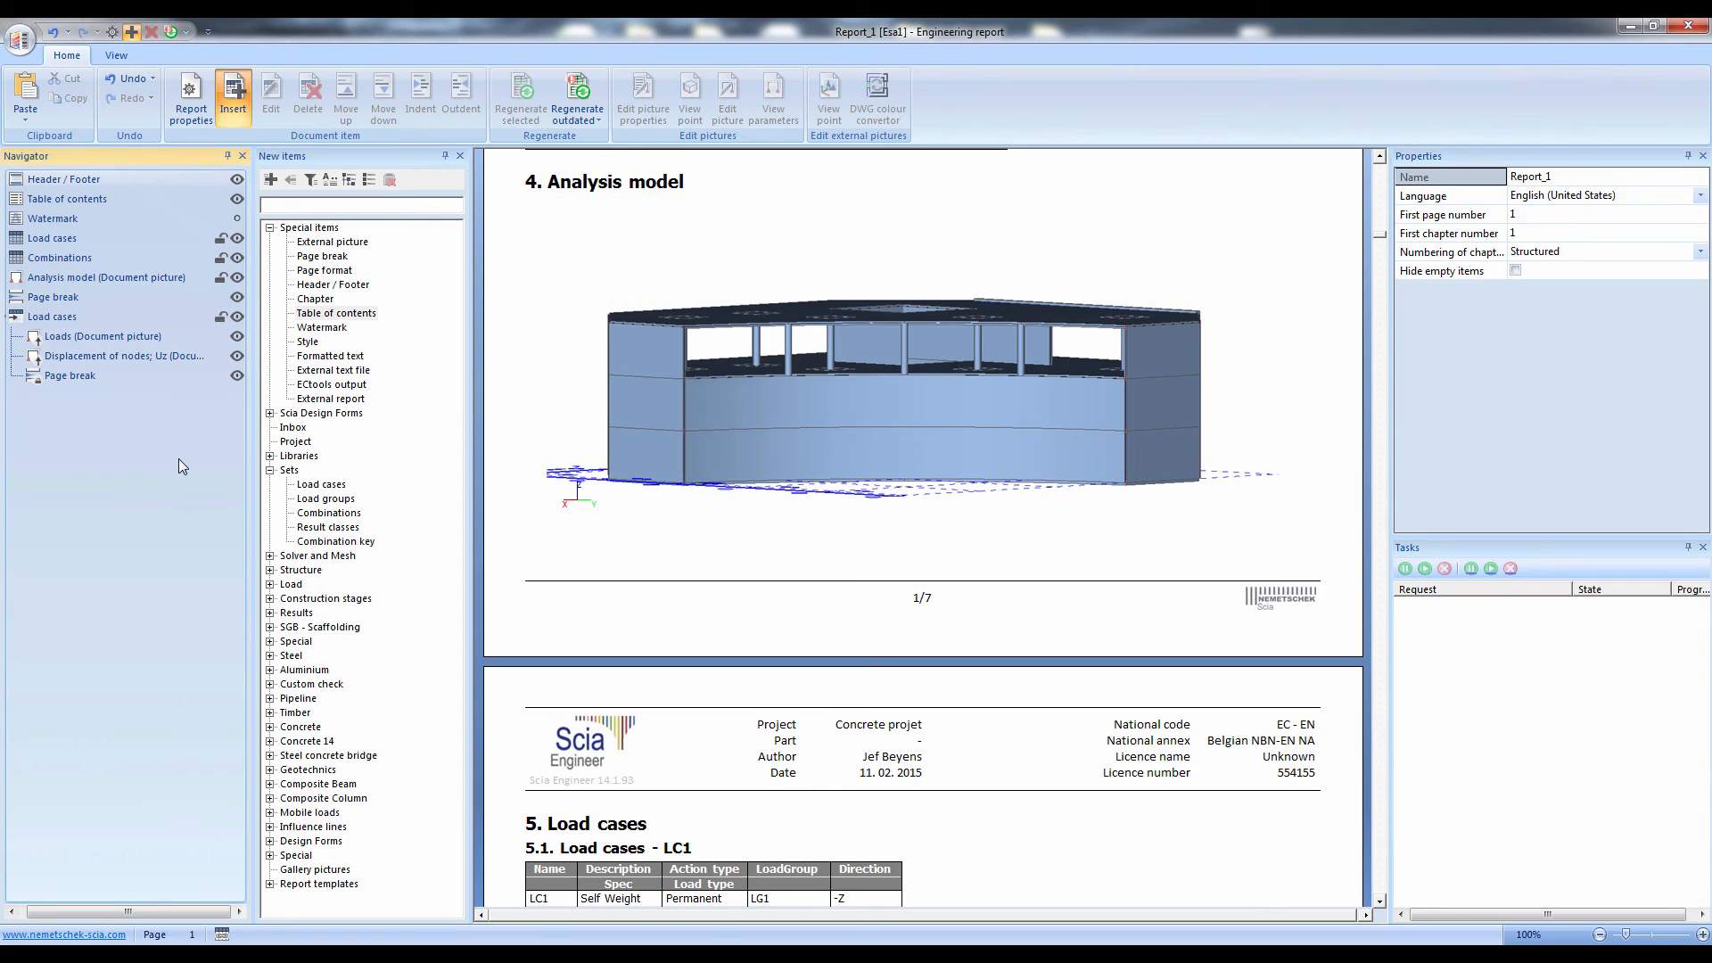
Set the scale of the nested Displacement of nodes Uz picture to 1:250
left_click(913, 720)
scroll(931, 679, "down", 4)
scroll(934, 684, "down", 5)
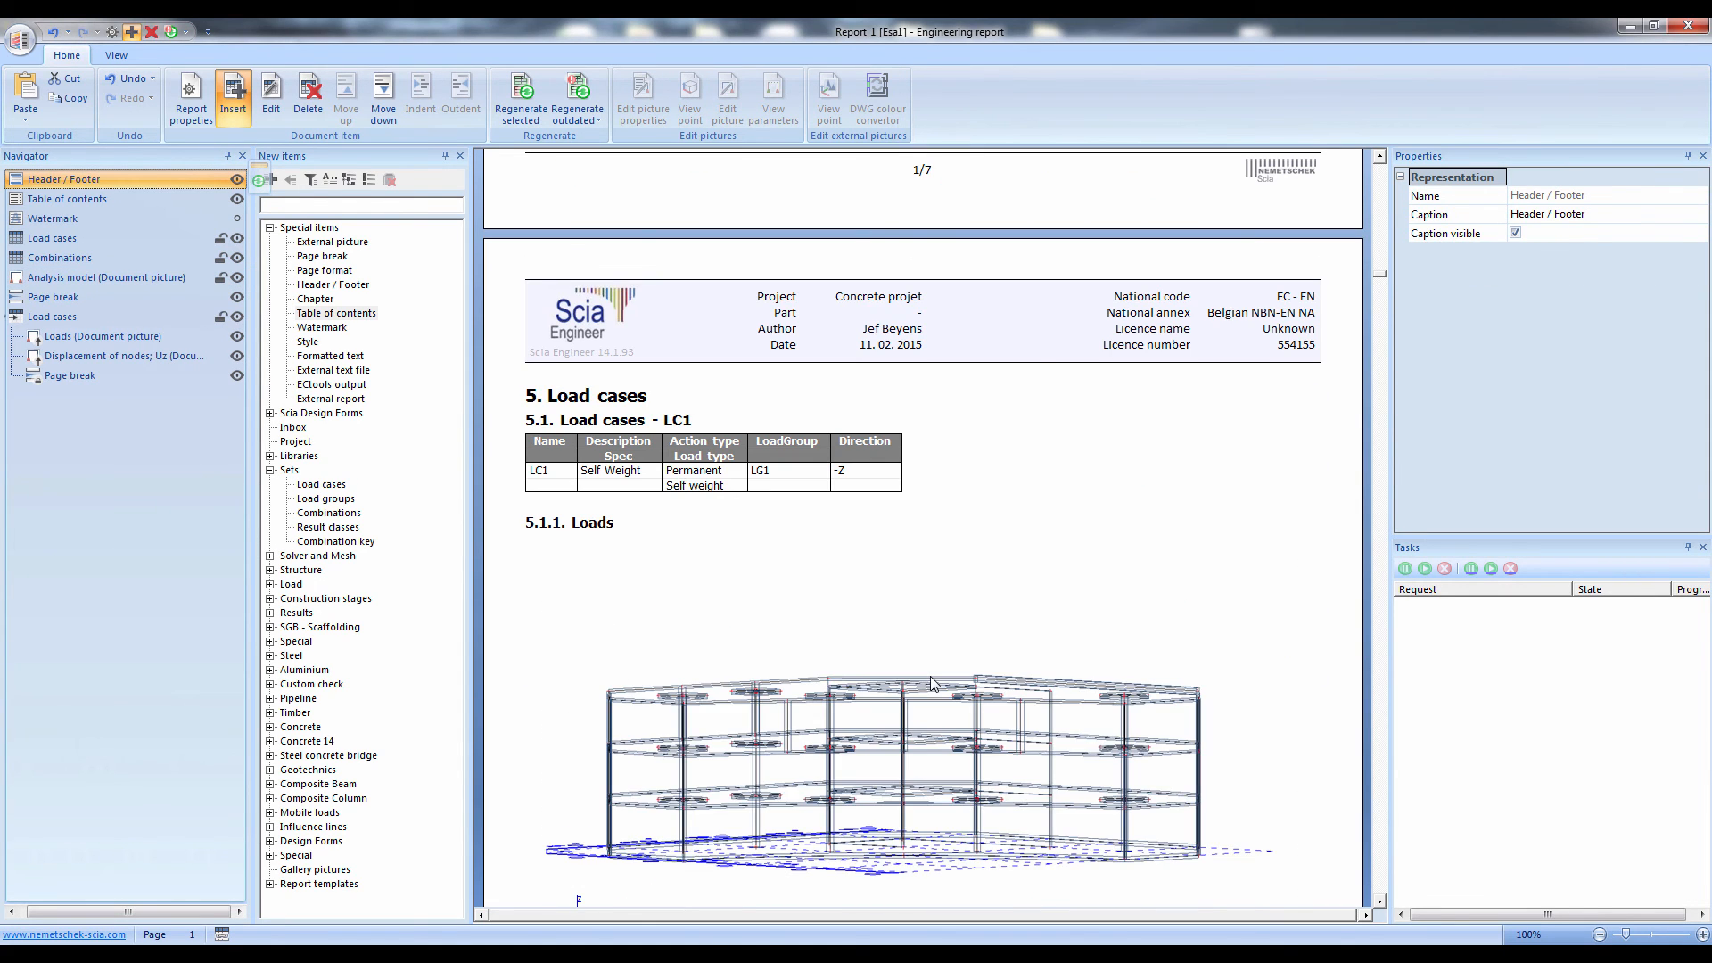
scroll(933, 684, "down", 8)
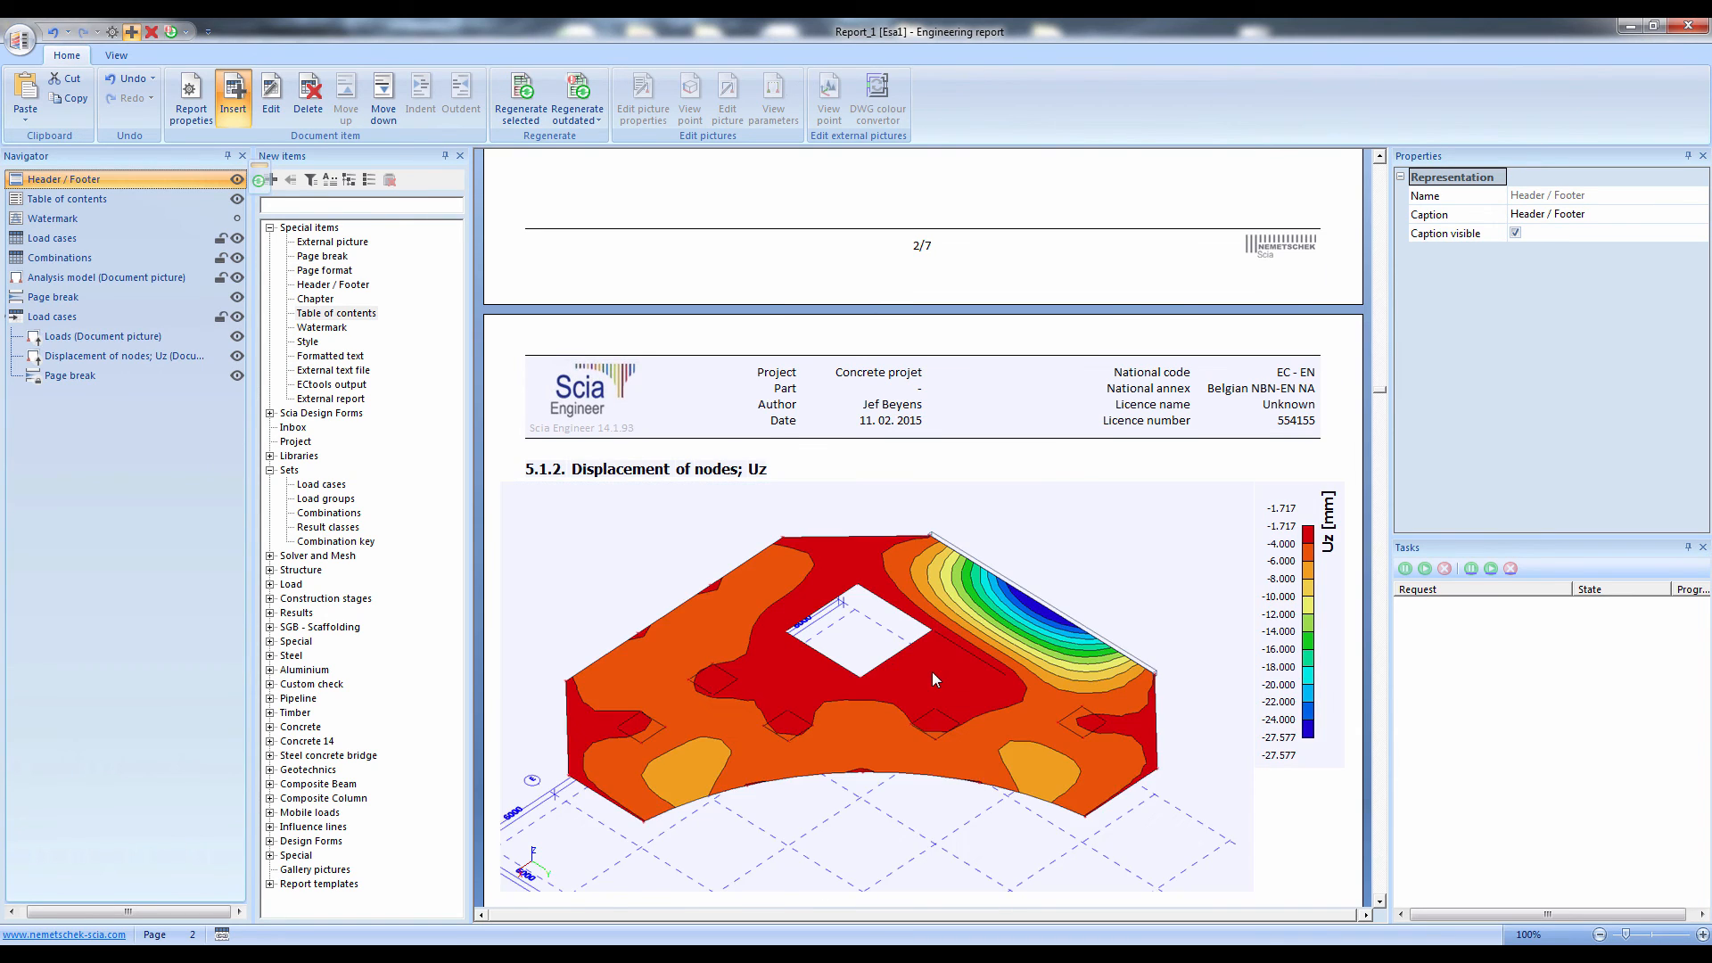
left_click(930, 627)
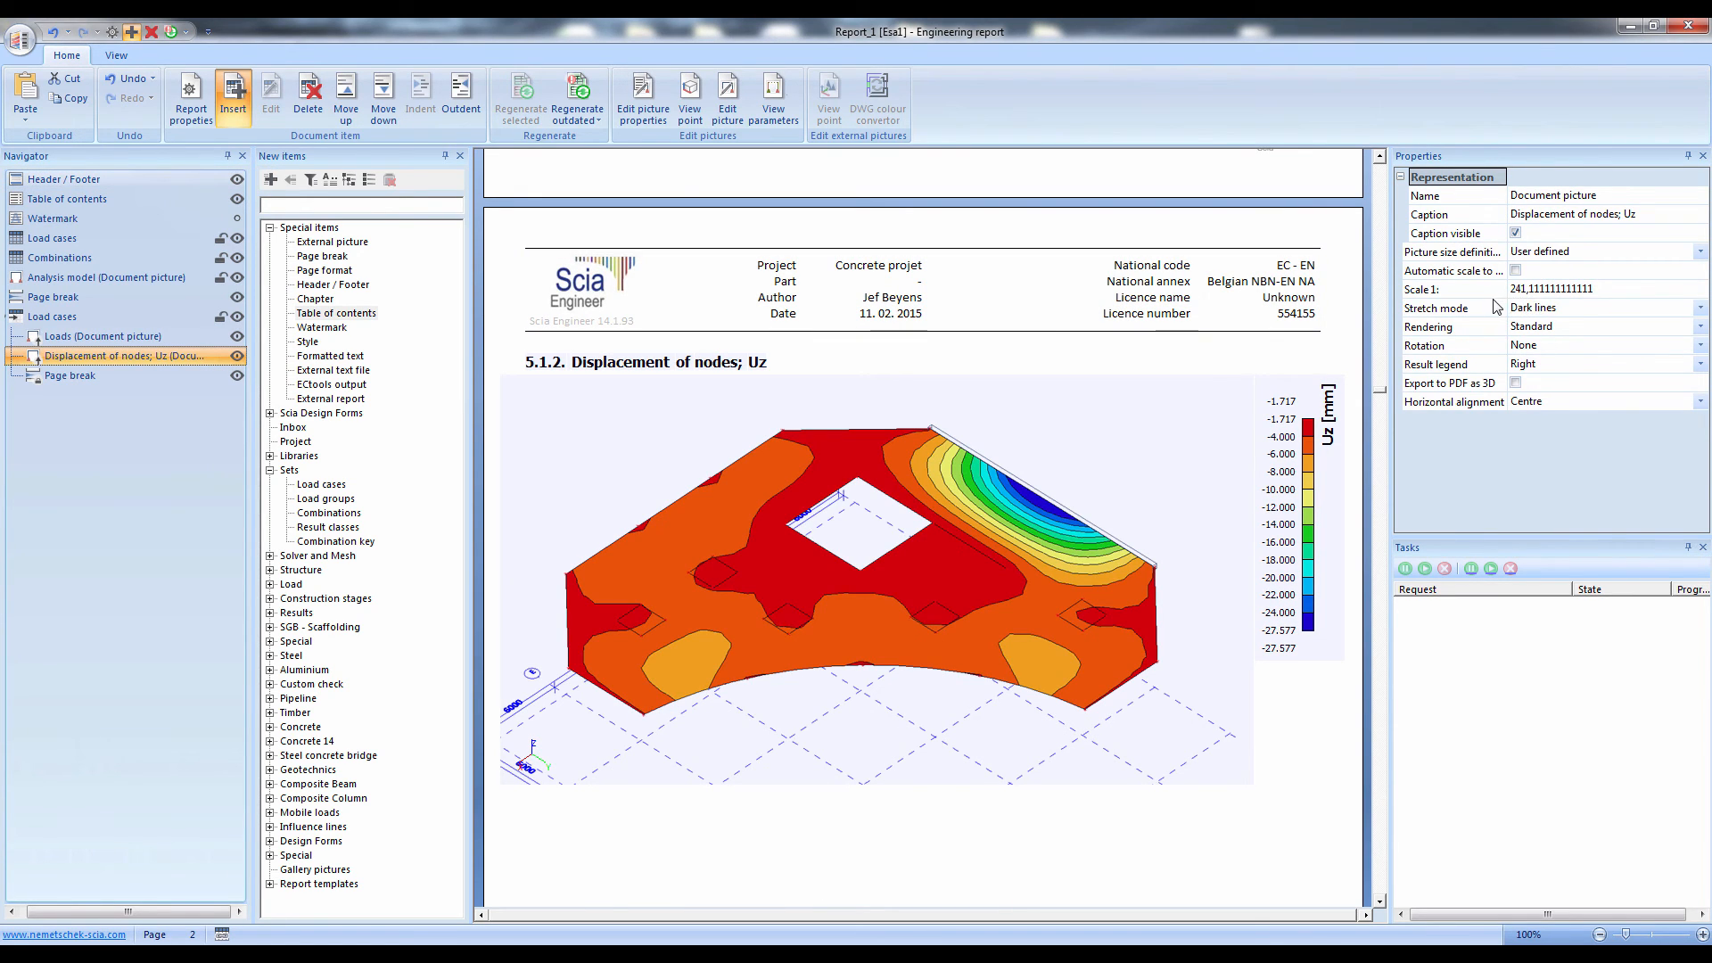
left_click(1549, 290)
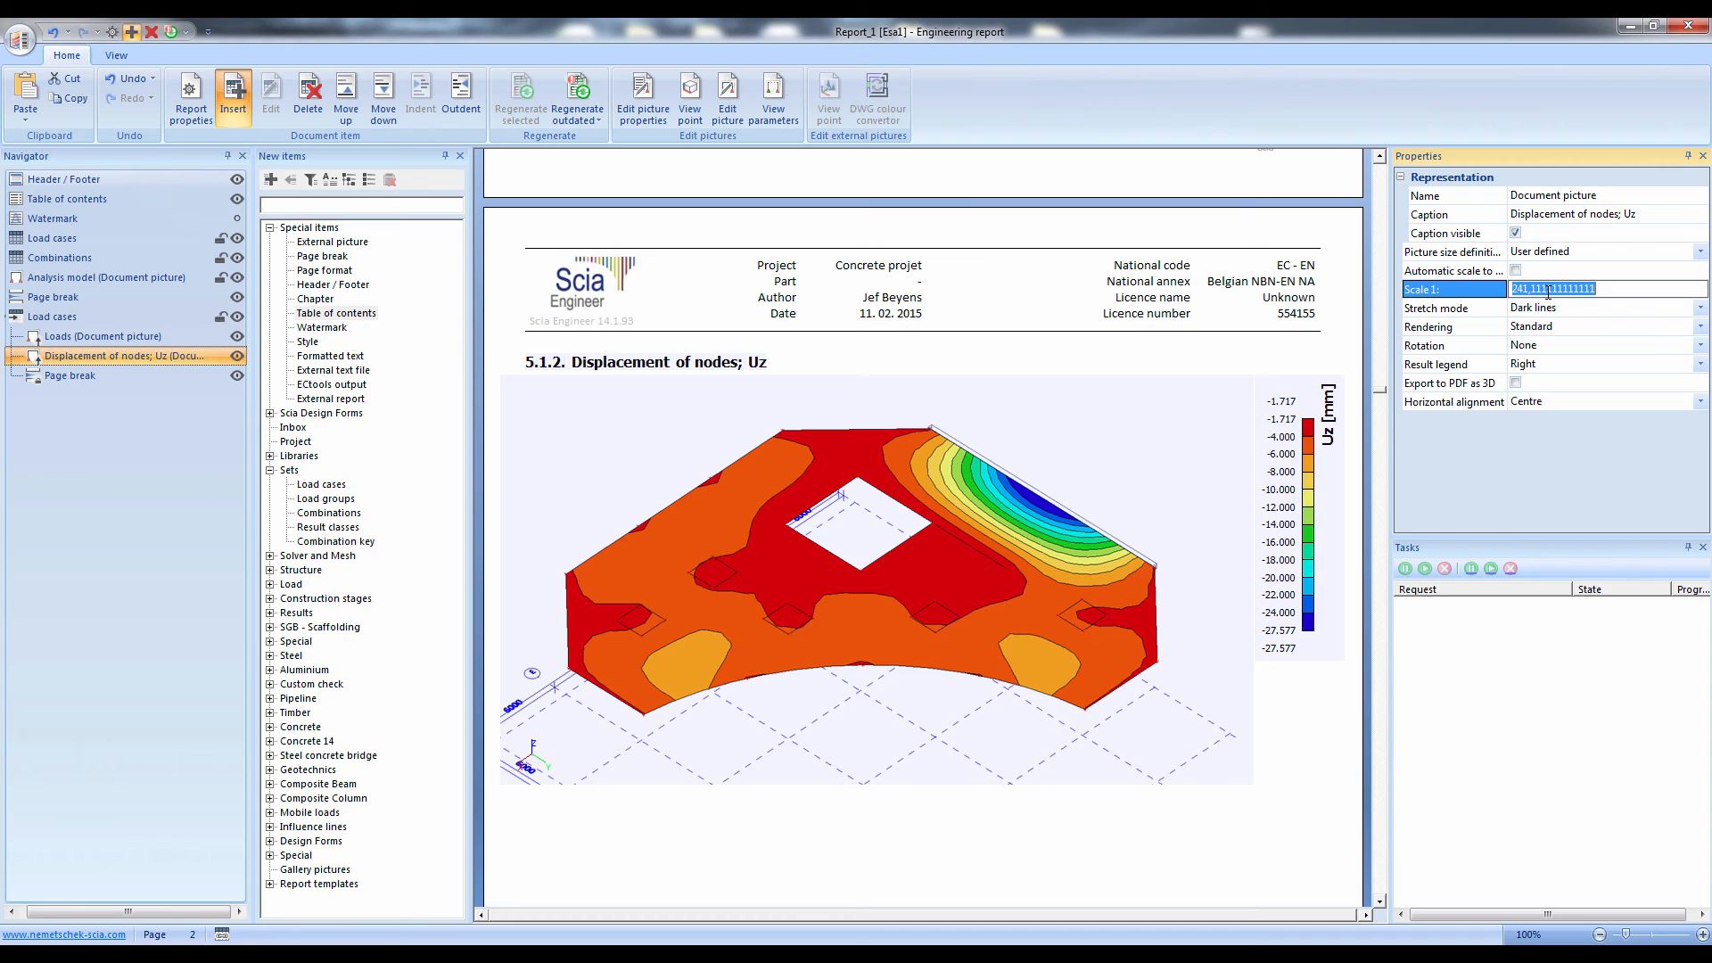
type("200")
left_click(744, 286)
scroll(760, 324, "up", 4)
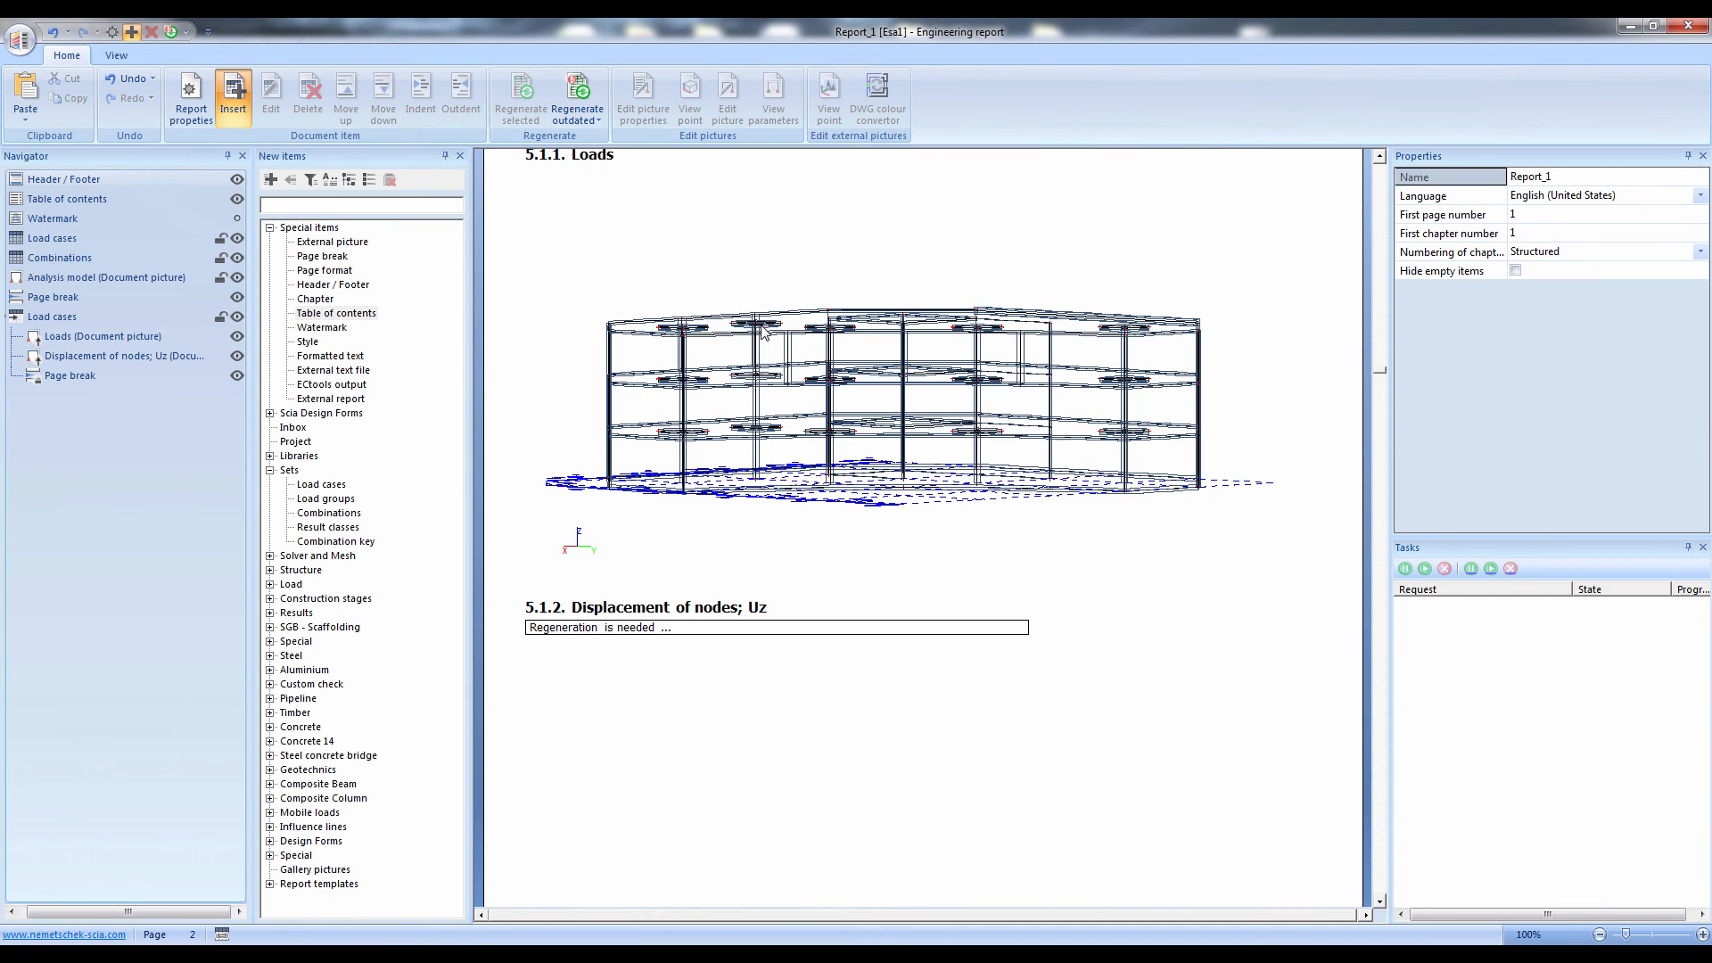
Set the scale of the nested Loads picture to 1:250
left_click(776, 359)
scroll(776, 365, "up", 4)
left_click(1556, 290)
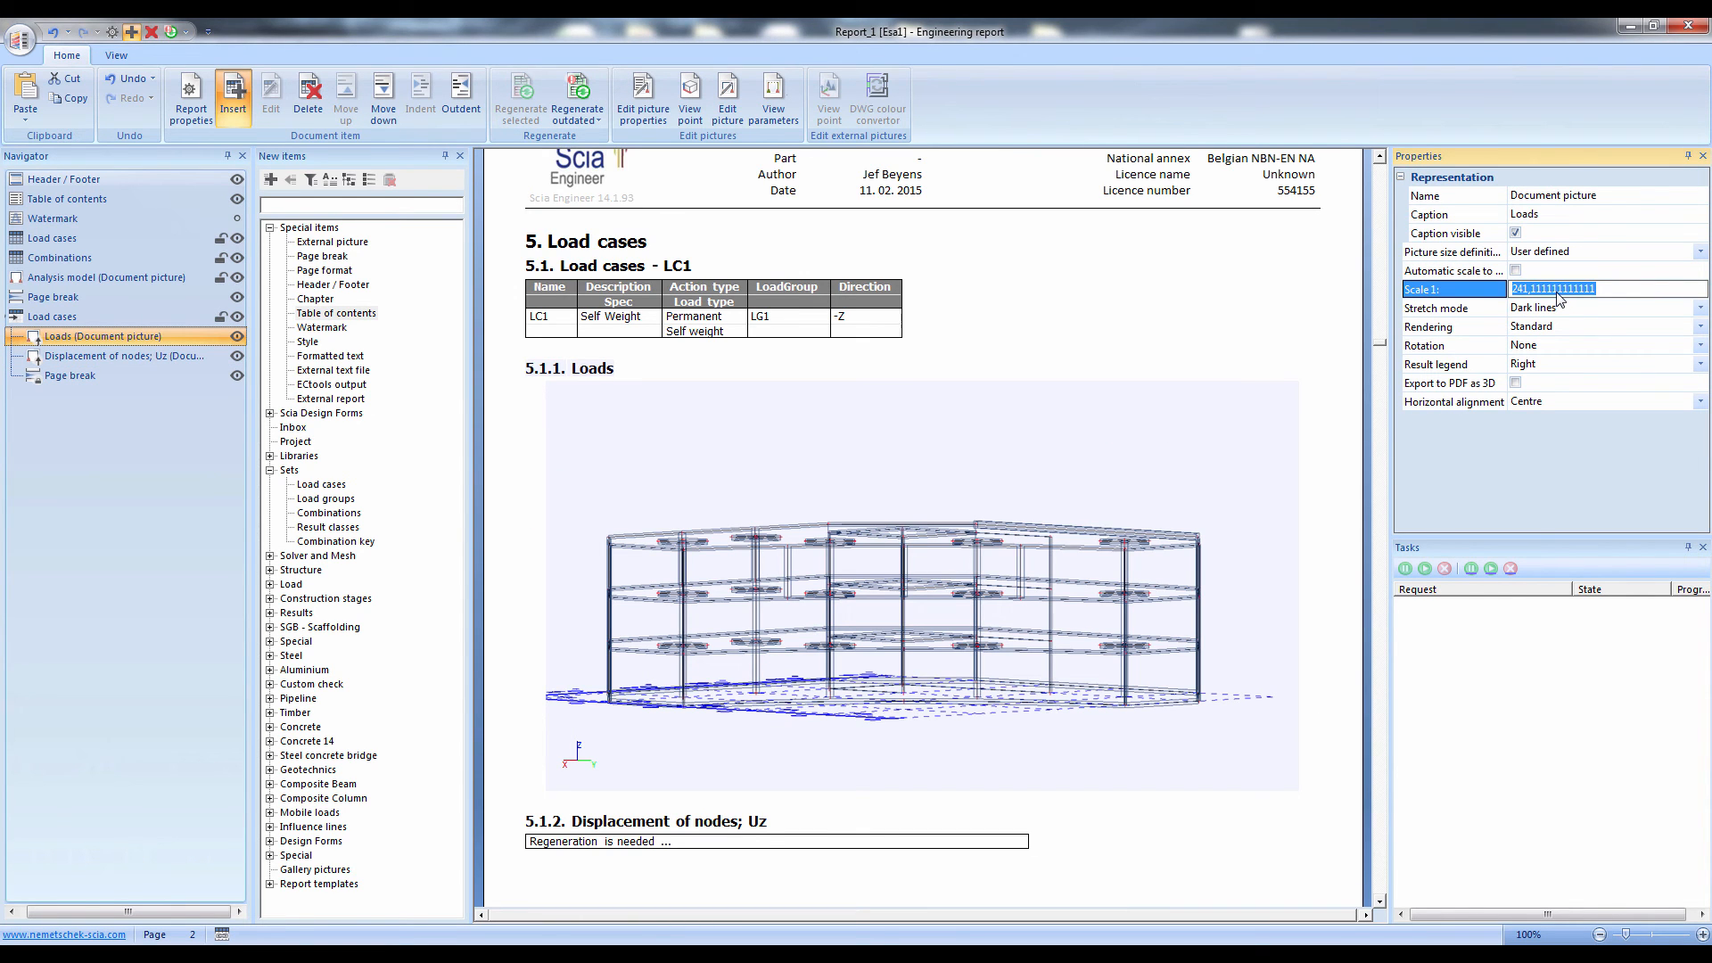
type("250")
key("Return")
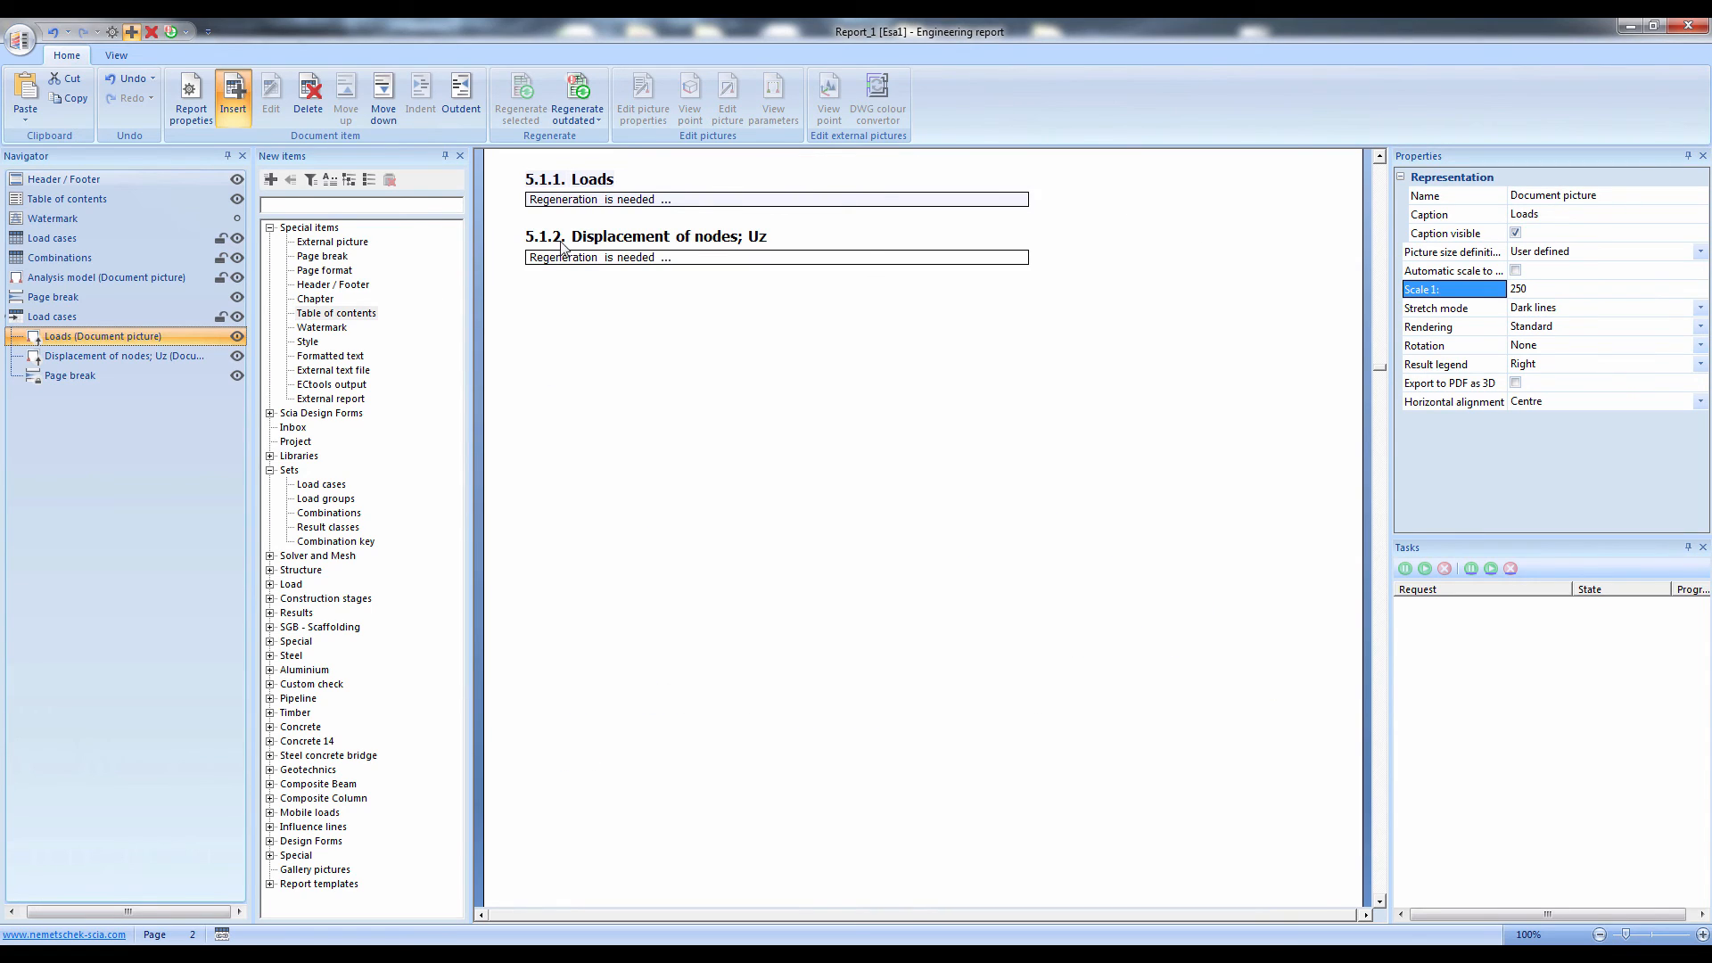
Regenerate the nested Load cases item with its pictures and page break, and review the Loads and Uz pictures on the page
left_click_drag(101, 446, 72, 313)
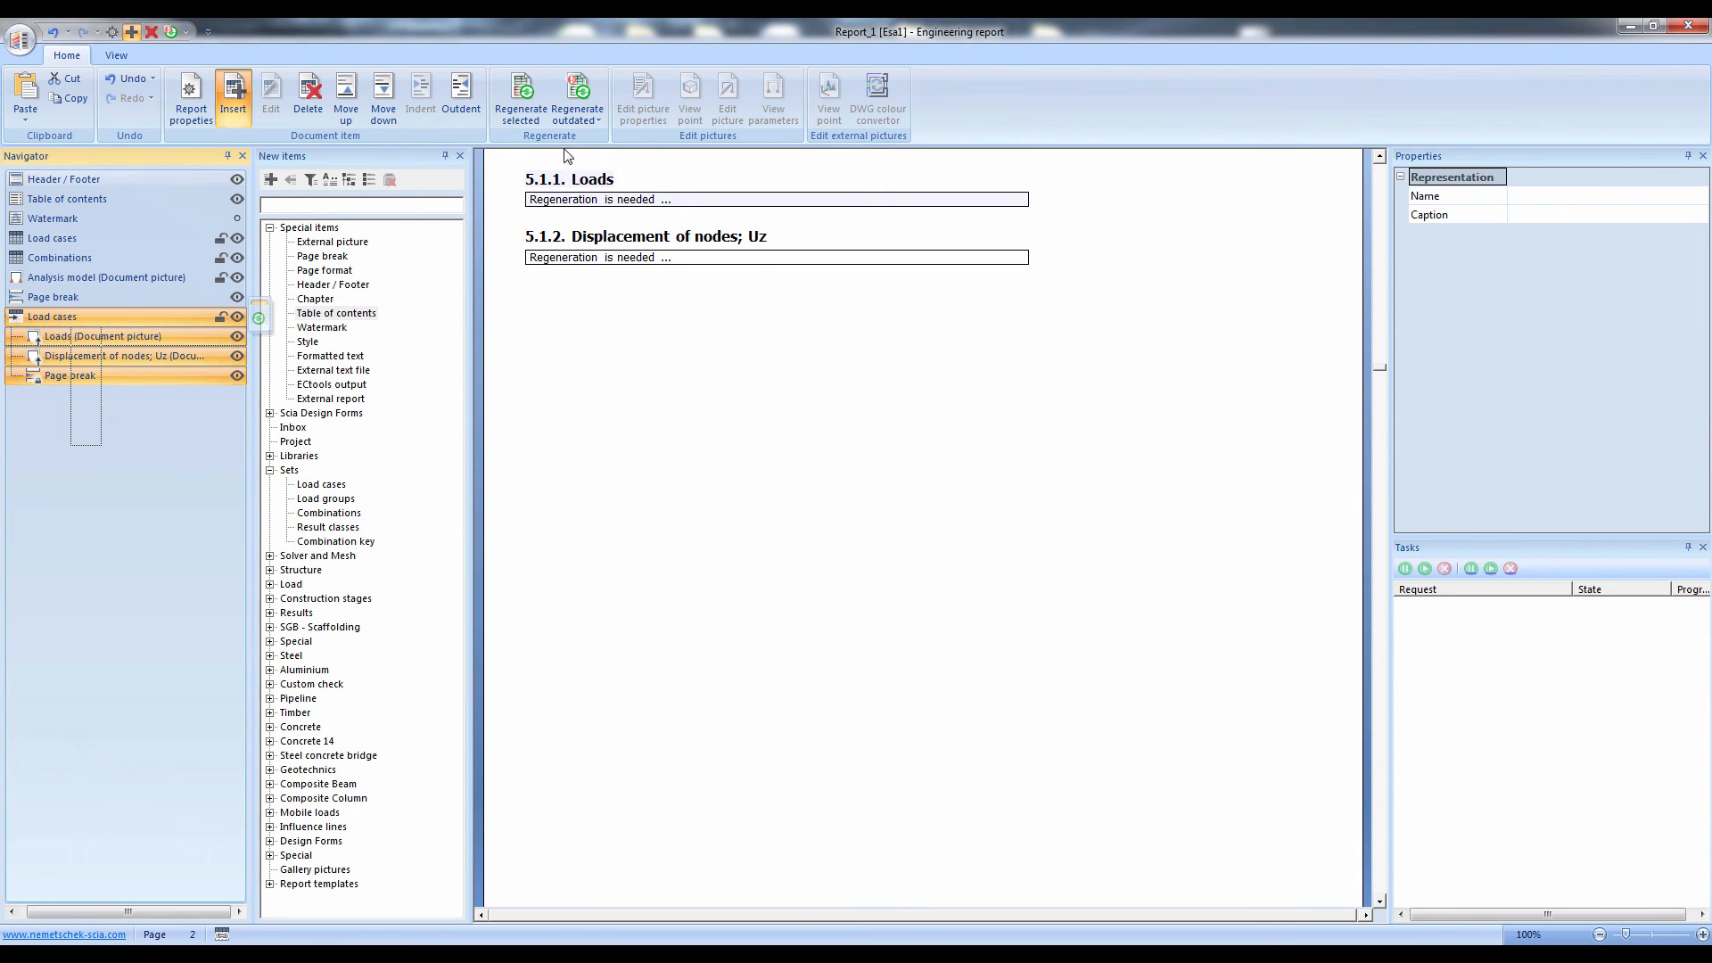
left_click(521, 98)
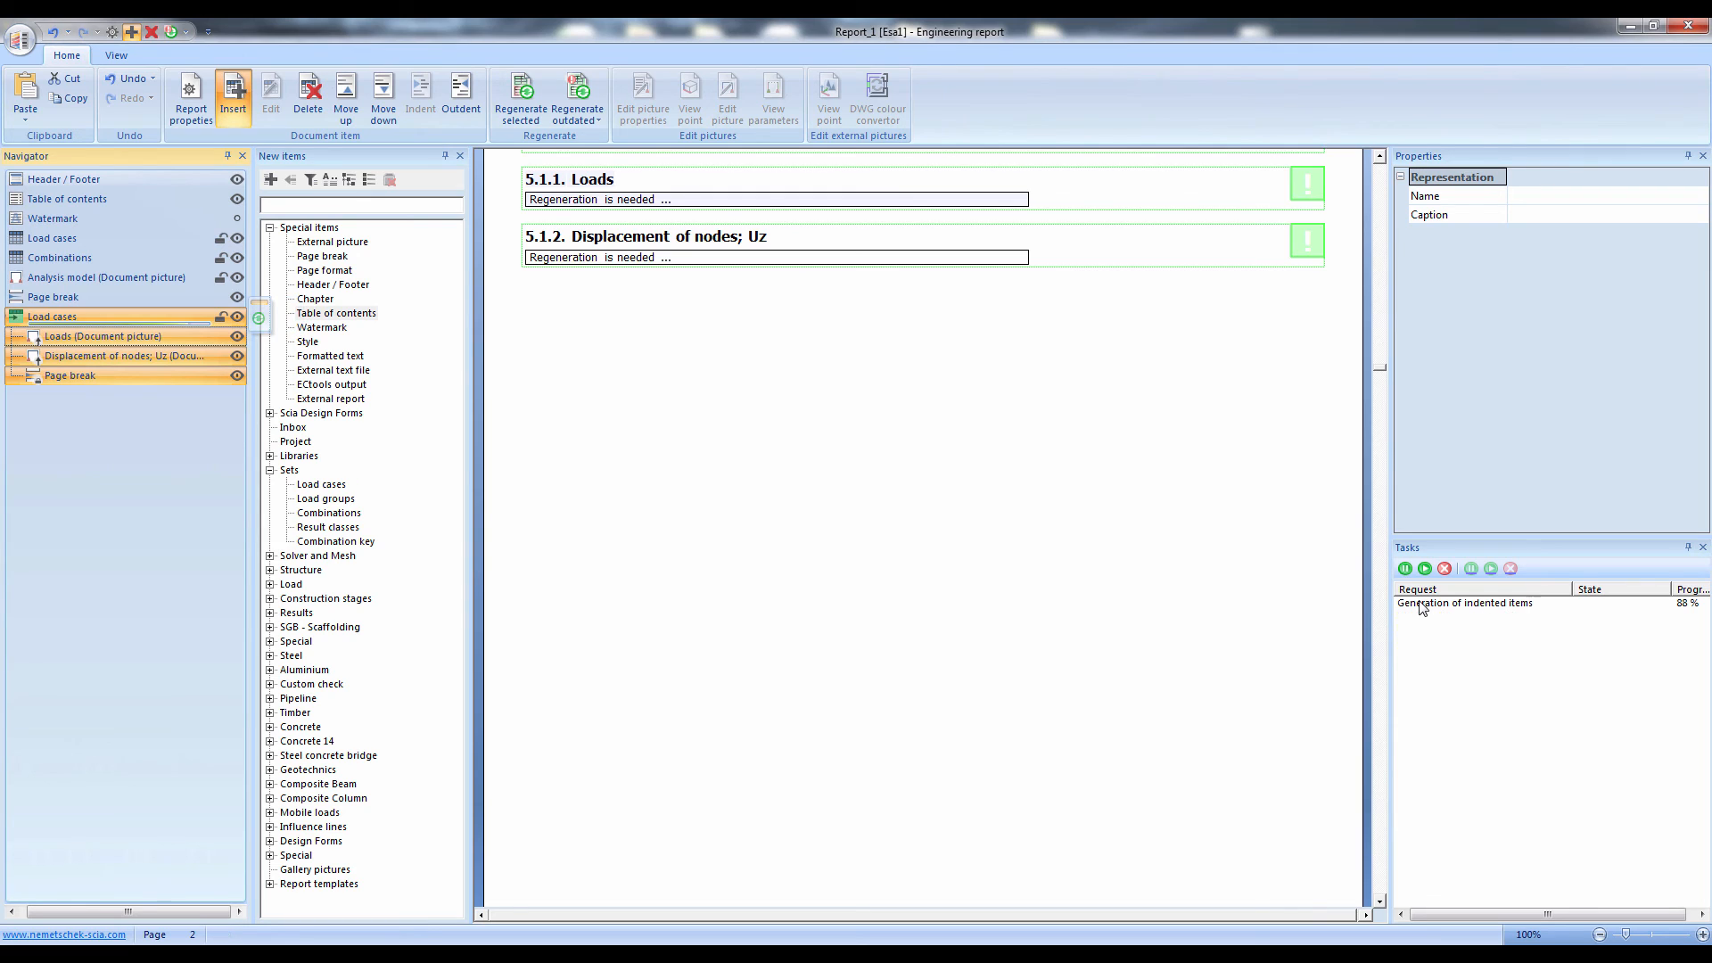
left_click(1260, 606)
scroll(1260, 608, "down", 10)
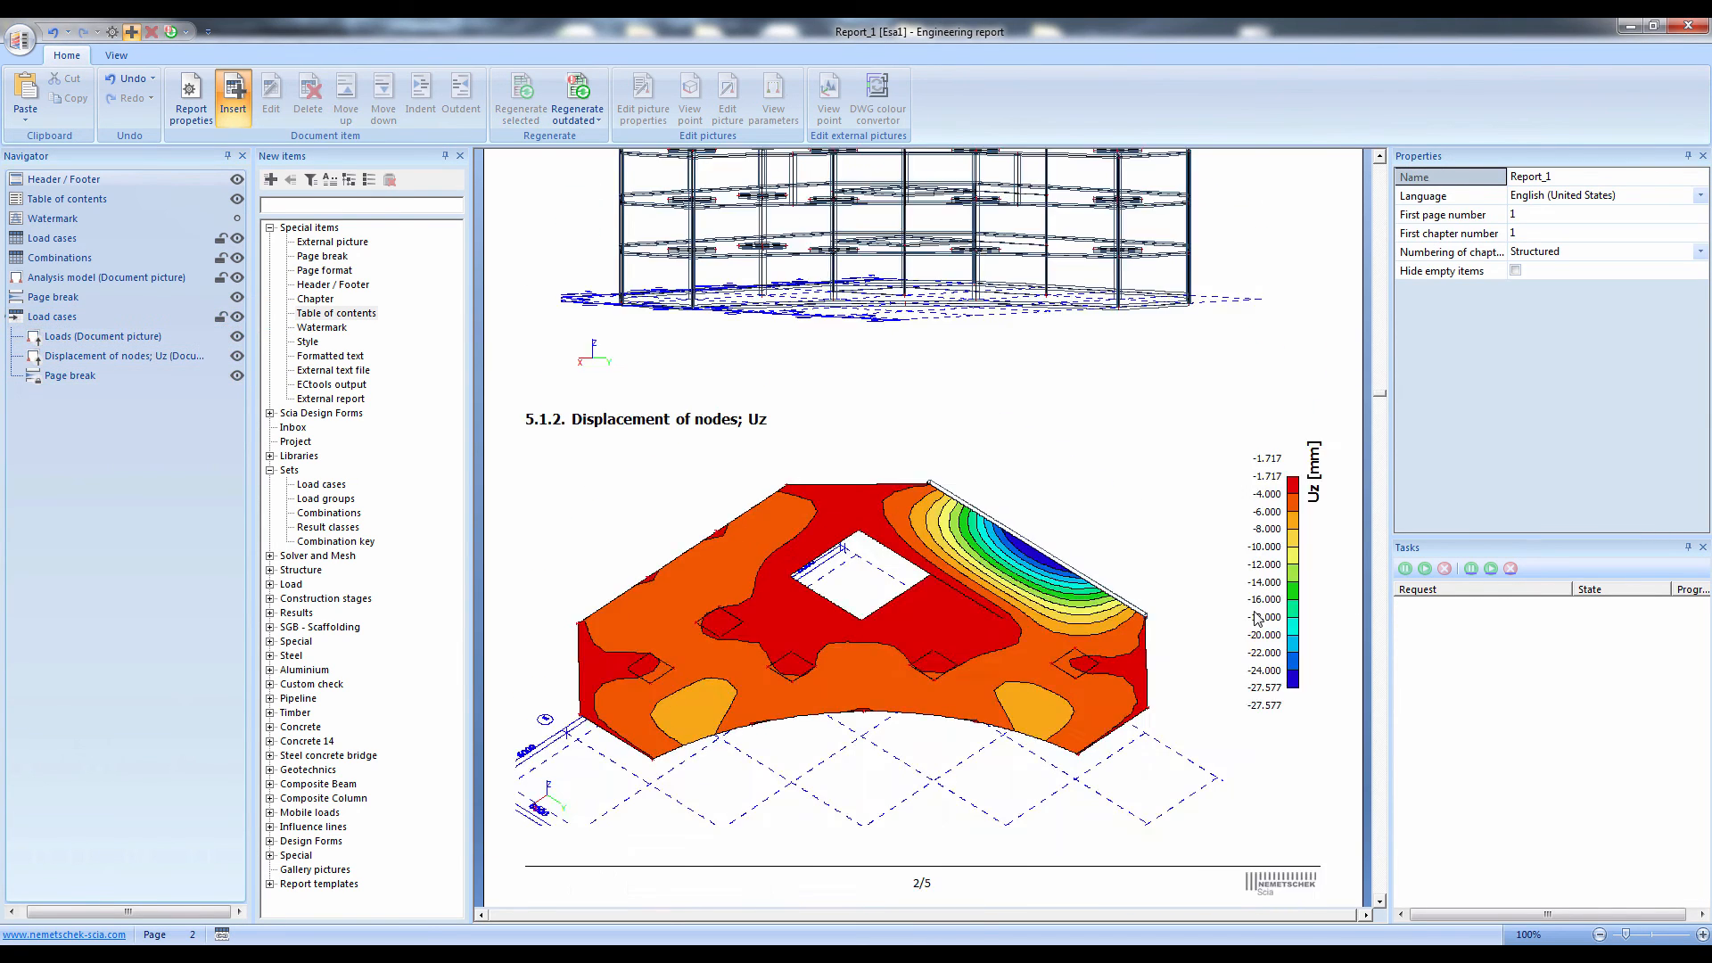
scroll(1258, 619, "up", 3)
scroll(1257, 619, "down", 1)
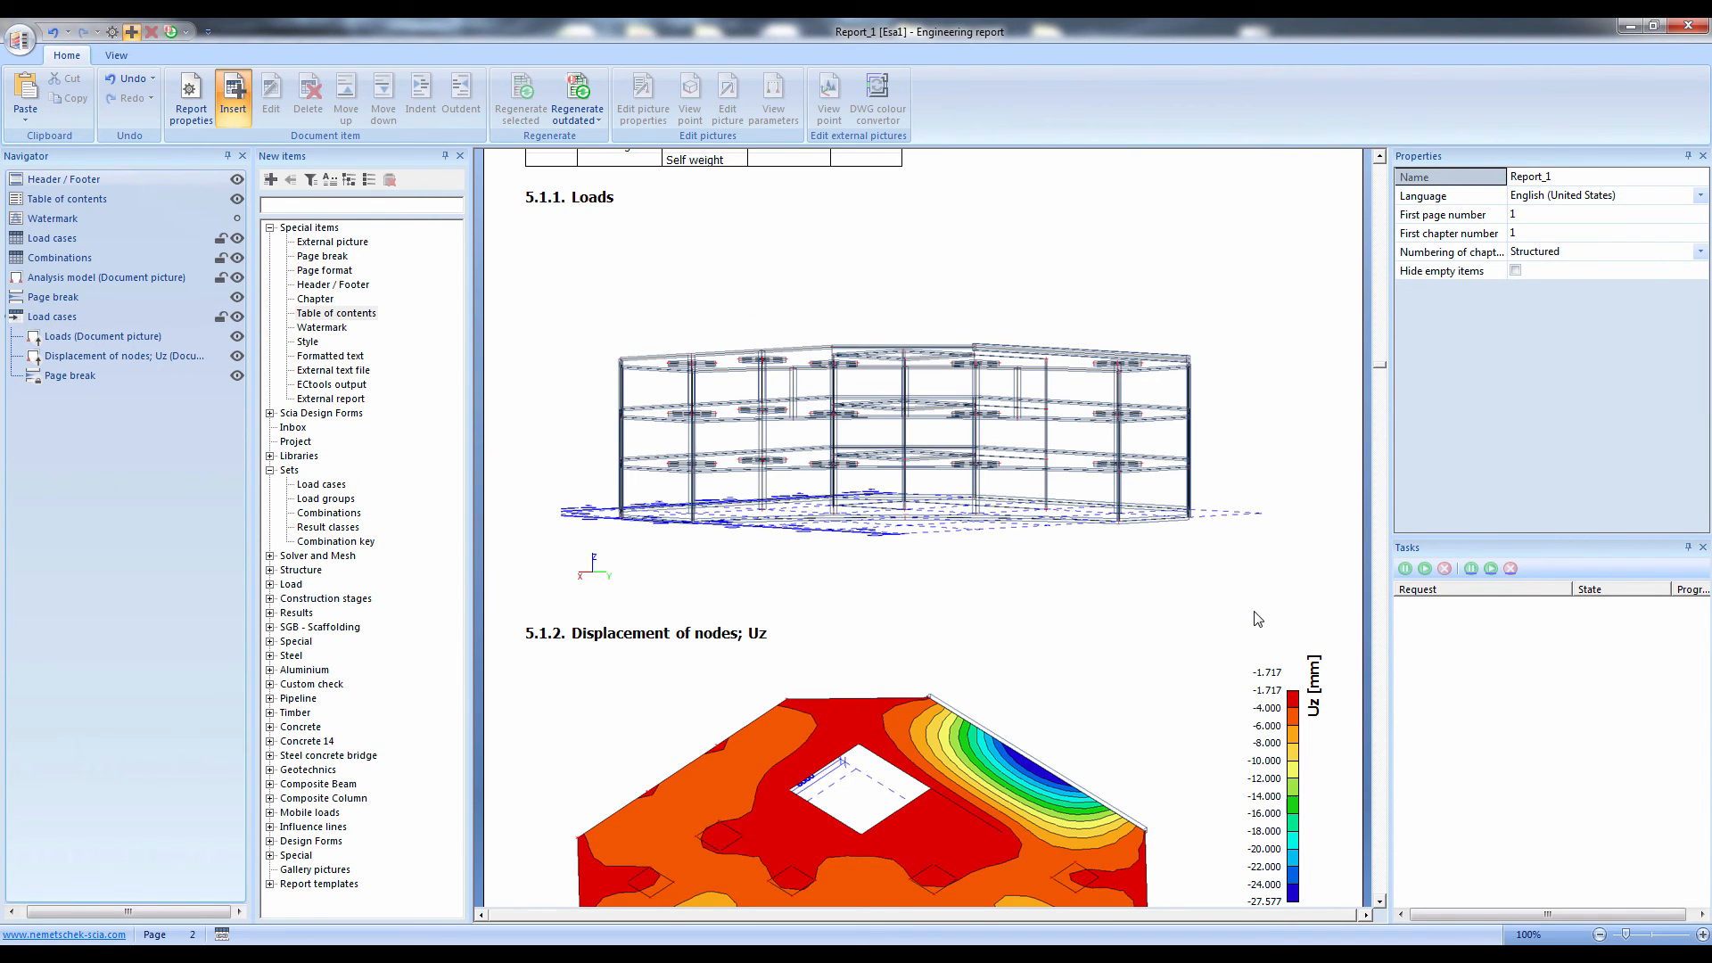
Review the Loads and Uz displacement pictures generated for load cases LC1, LC2 and LC3 across the report pages
scroll(1257, 619, "down", 1)
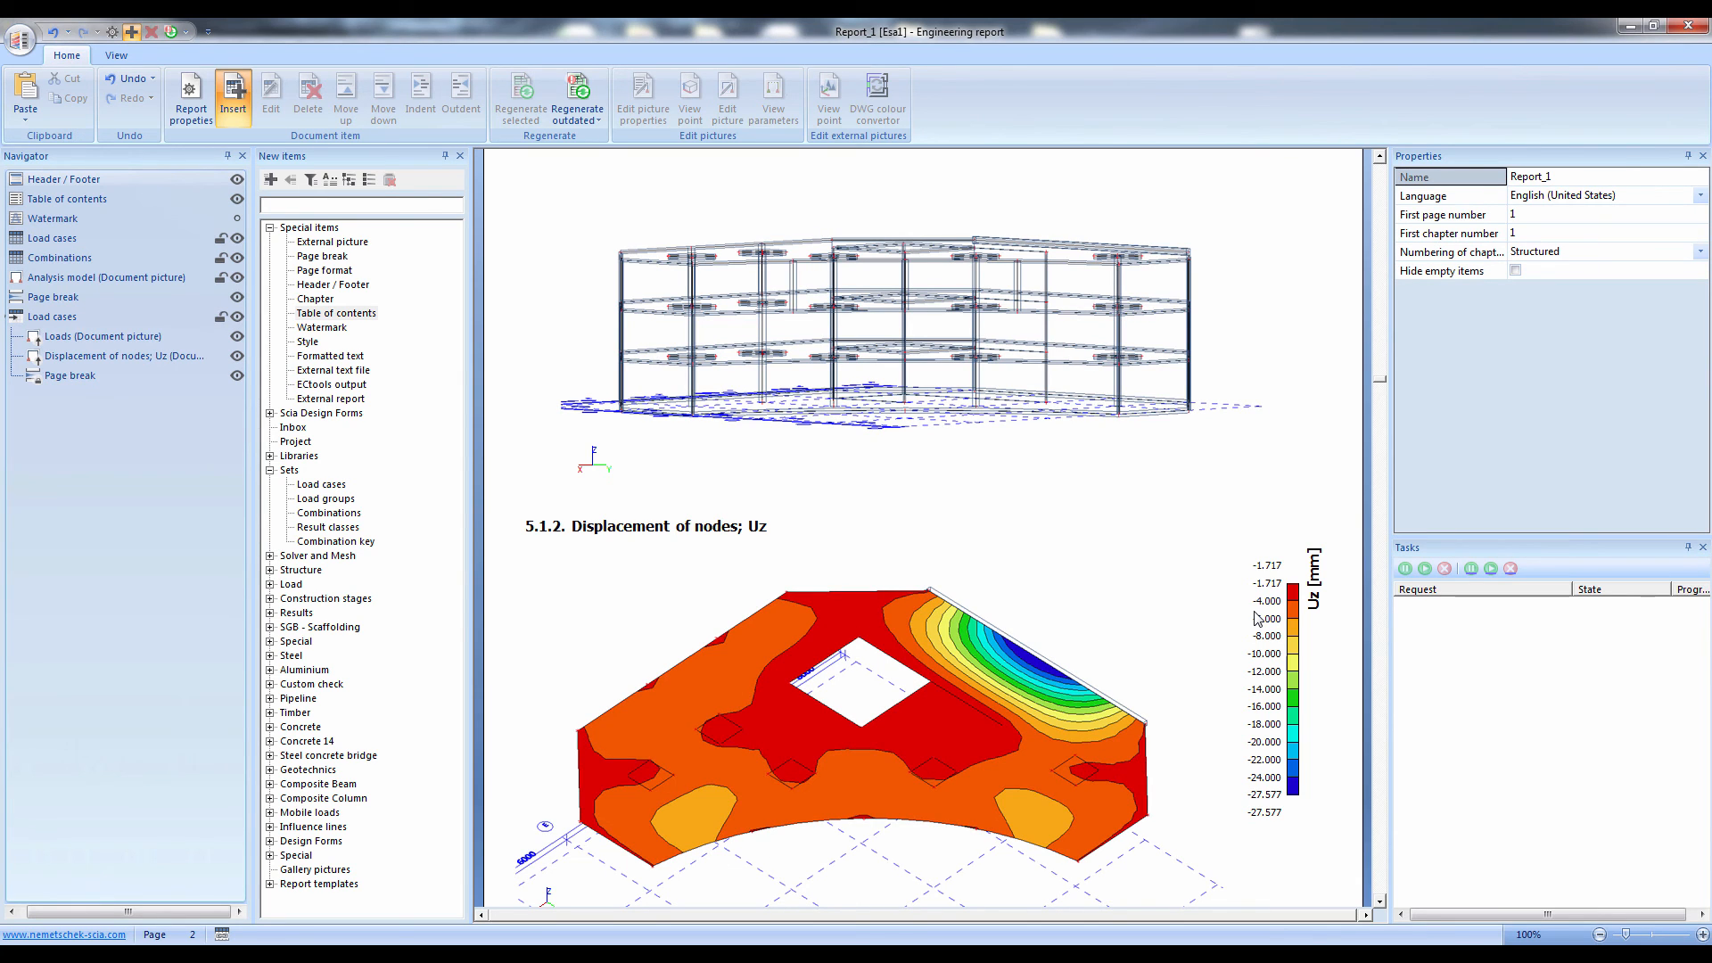
scroll(1257, 617, "down", 6)
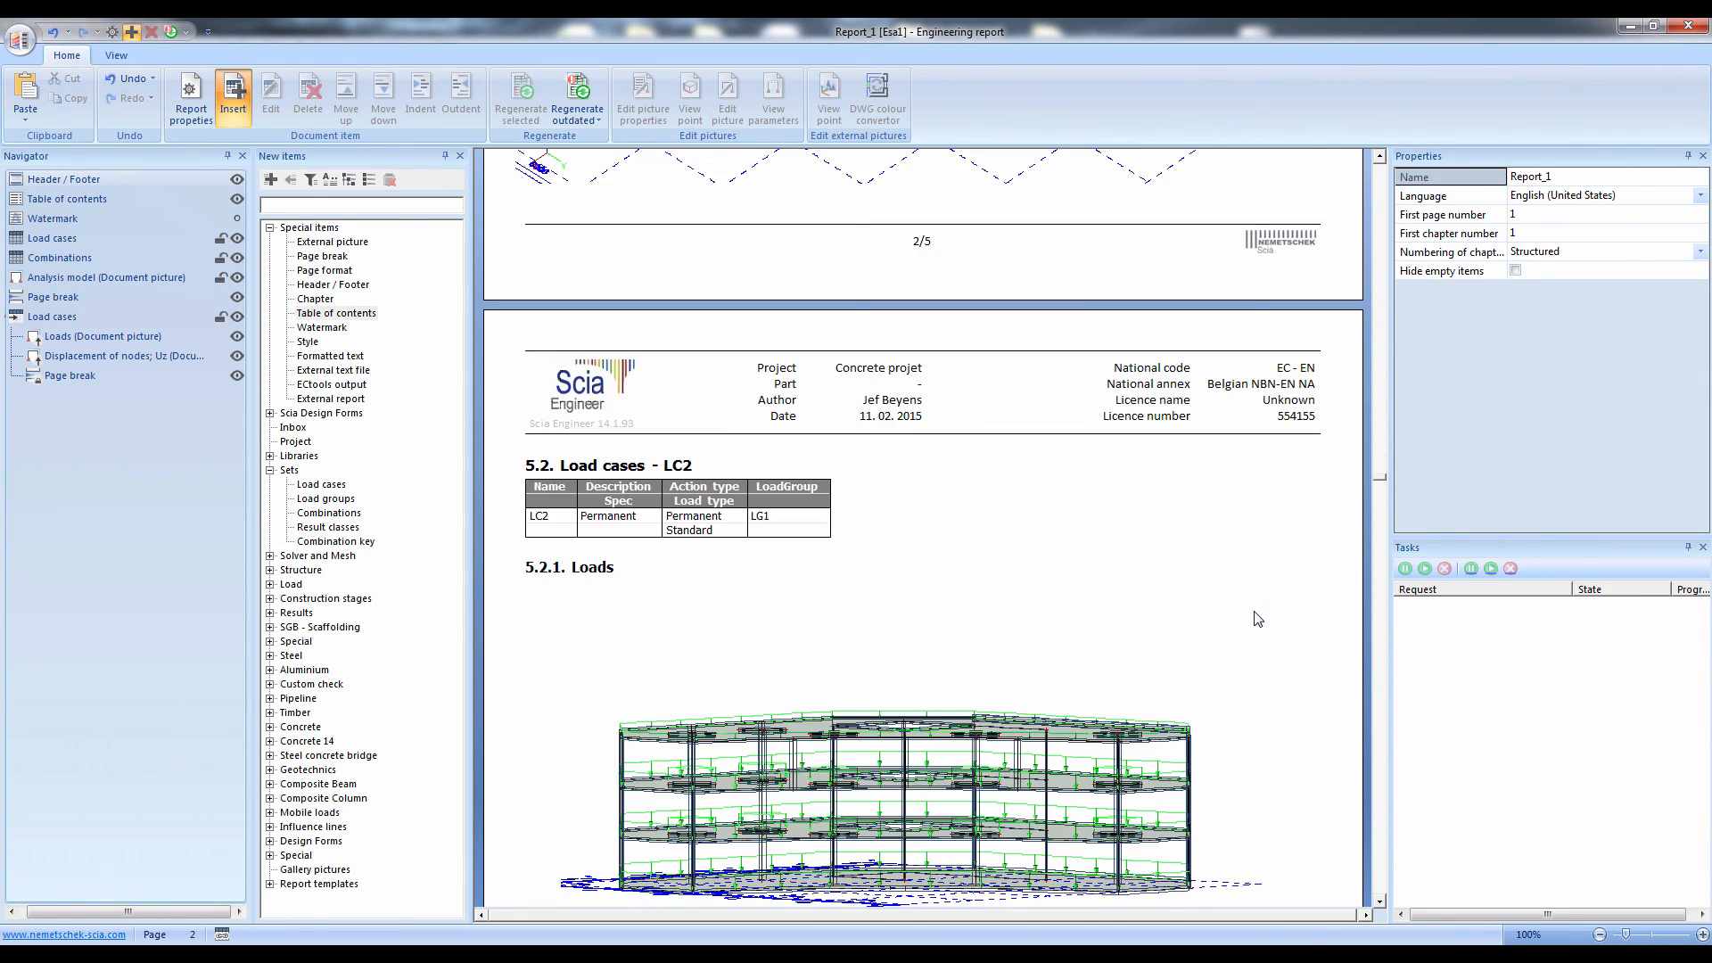
scroll(1258, 617, "down", 6)
scroll(1257, 617, "down", 1)
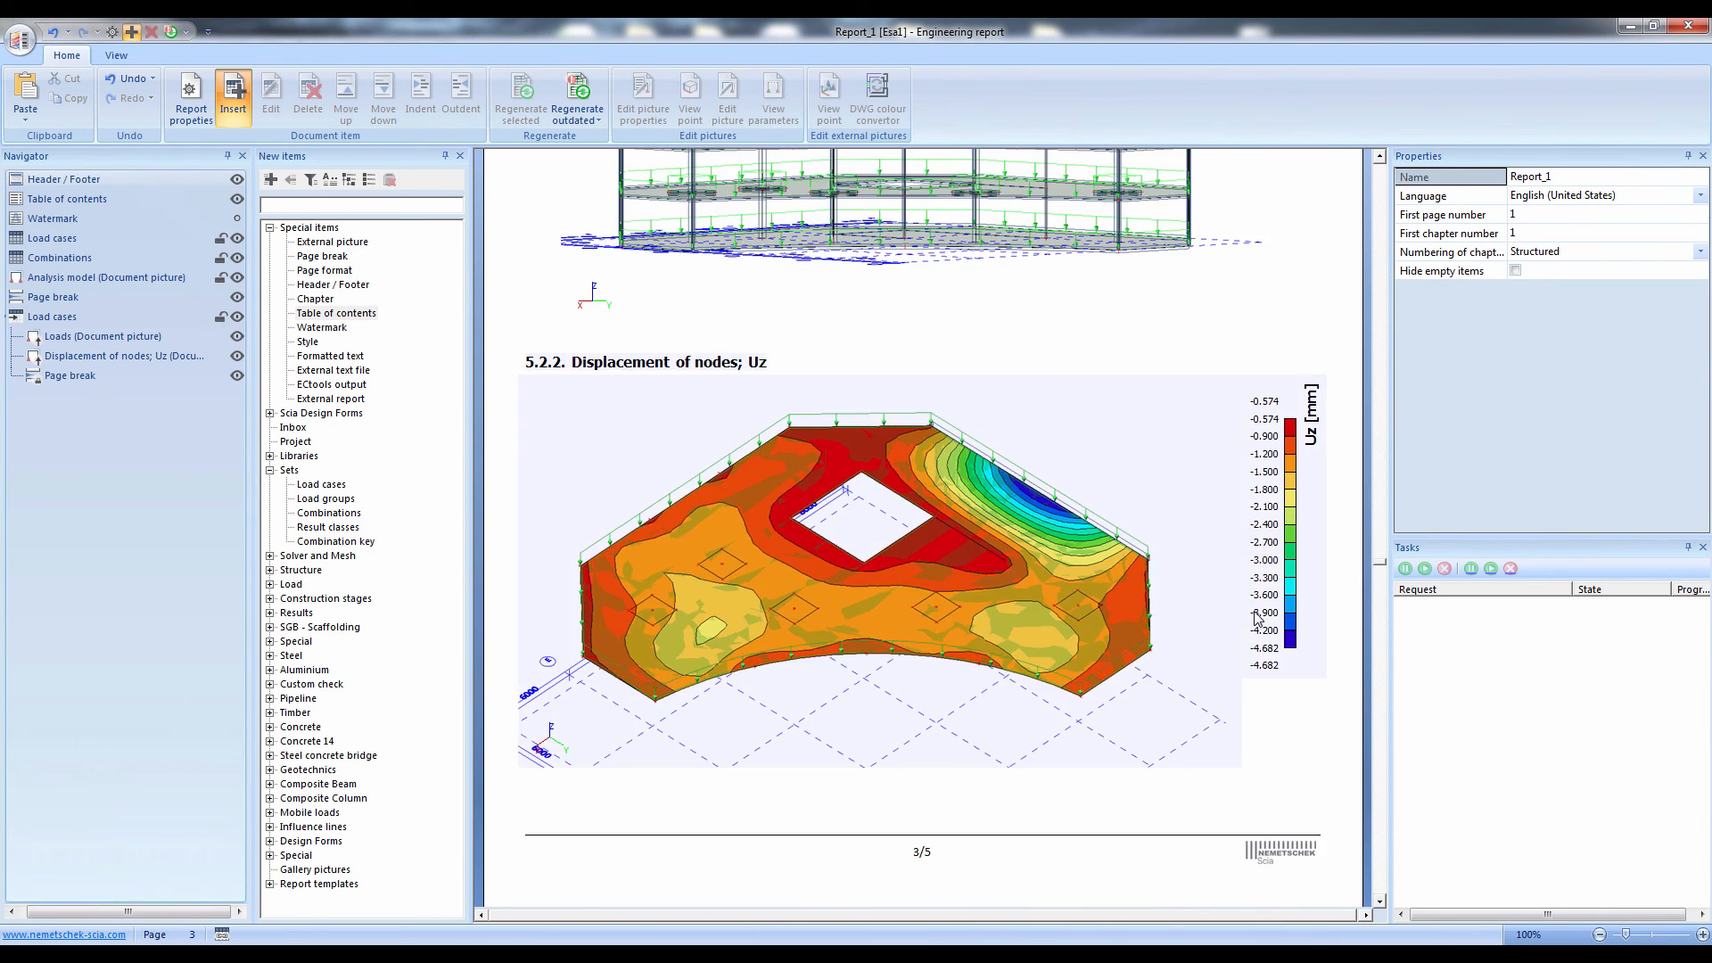
scroll(1257, 617, "down", 10)
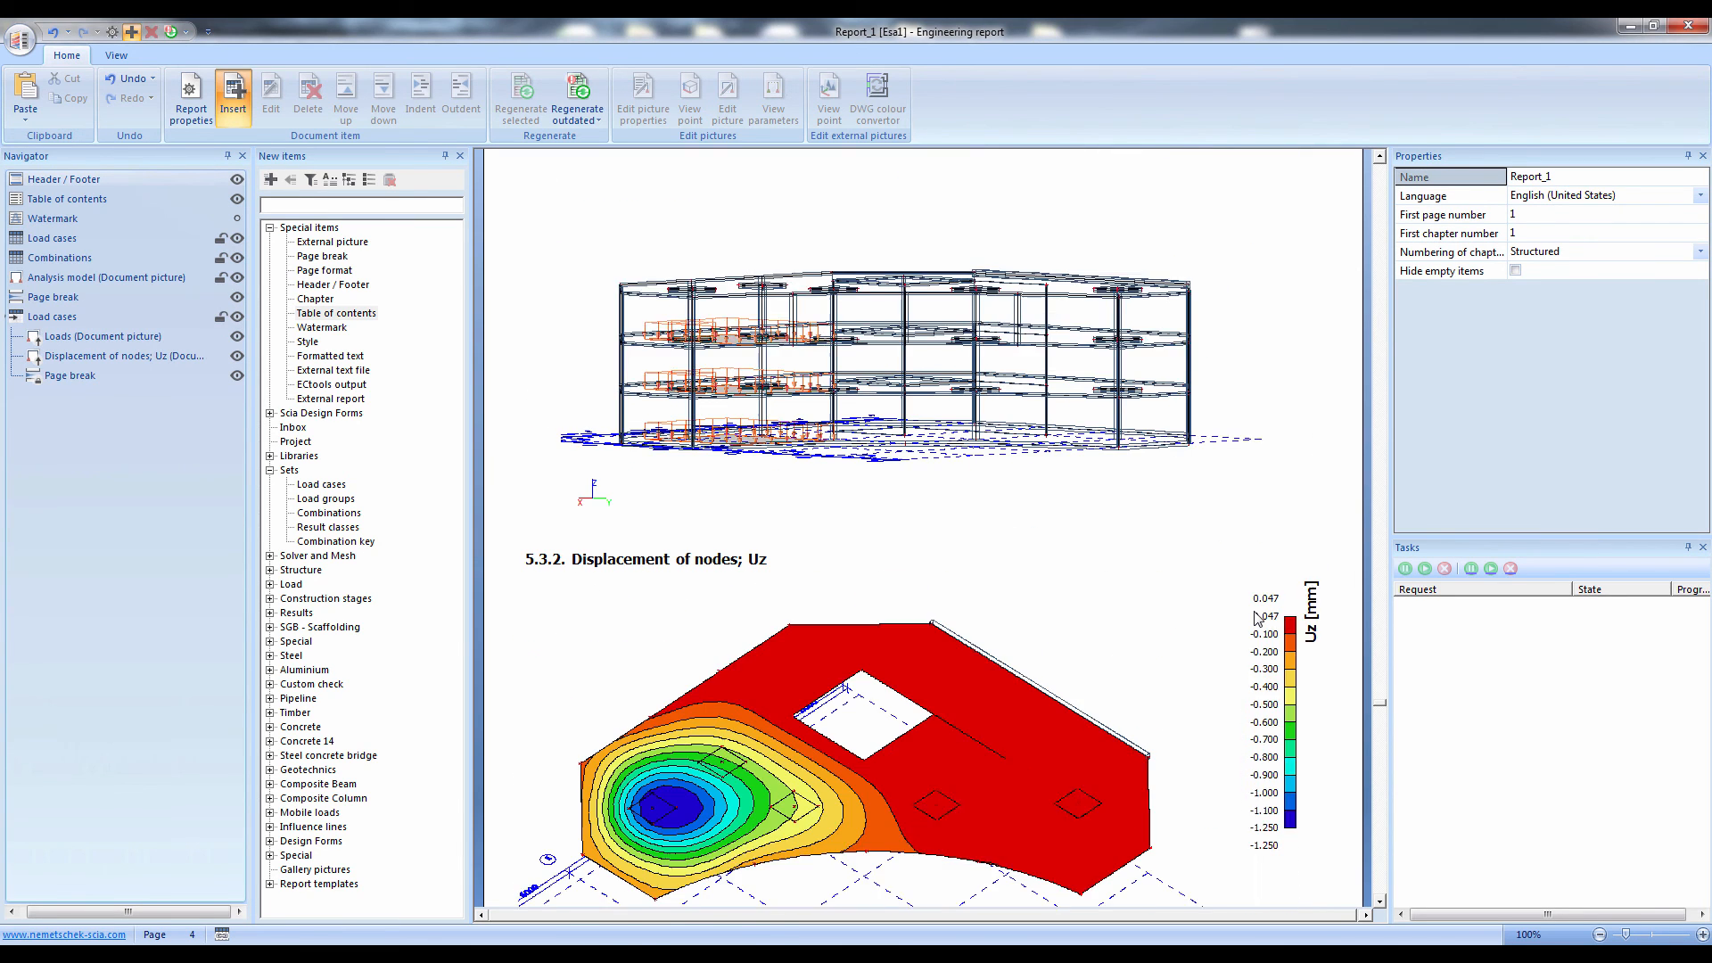
scroll(1257, 617, "down", 2)
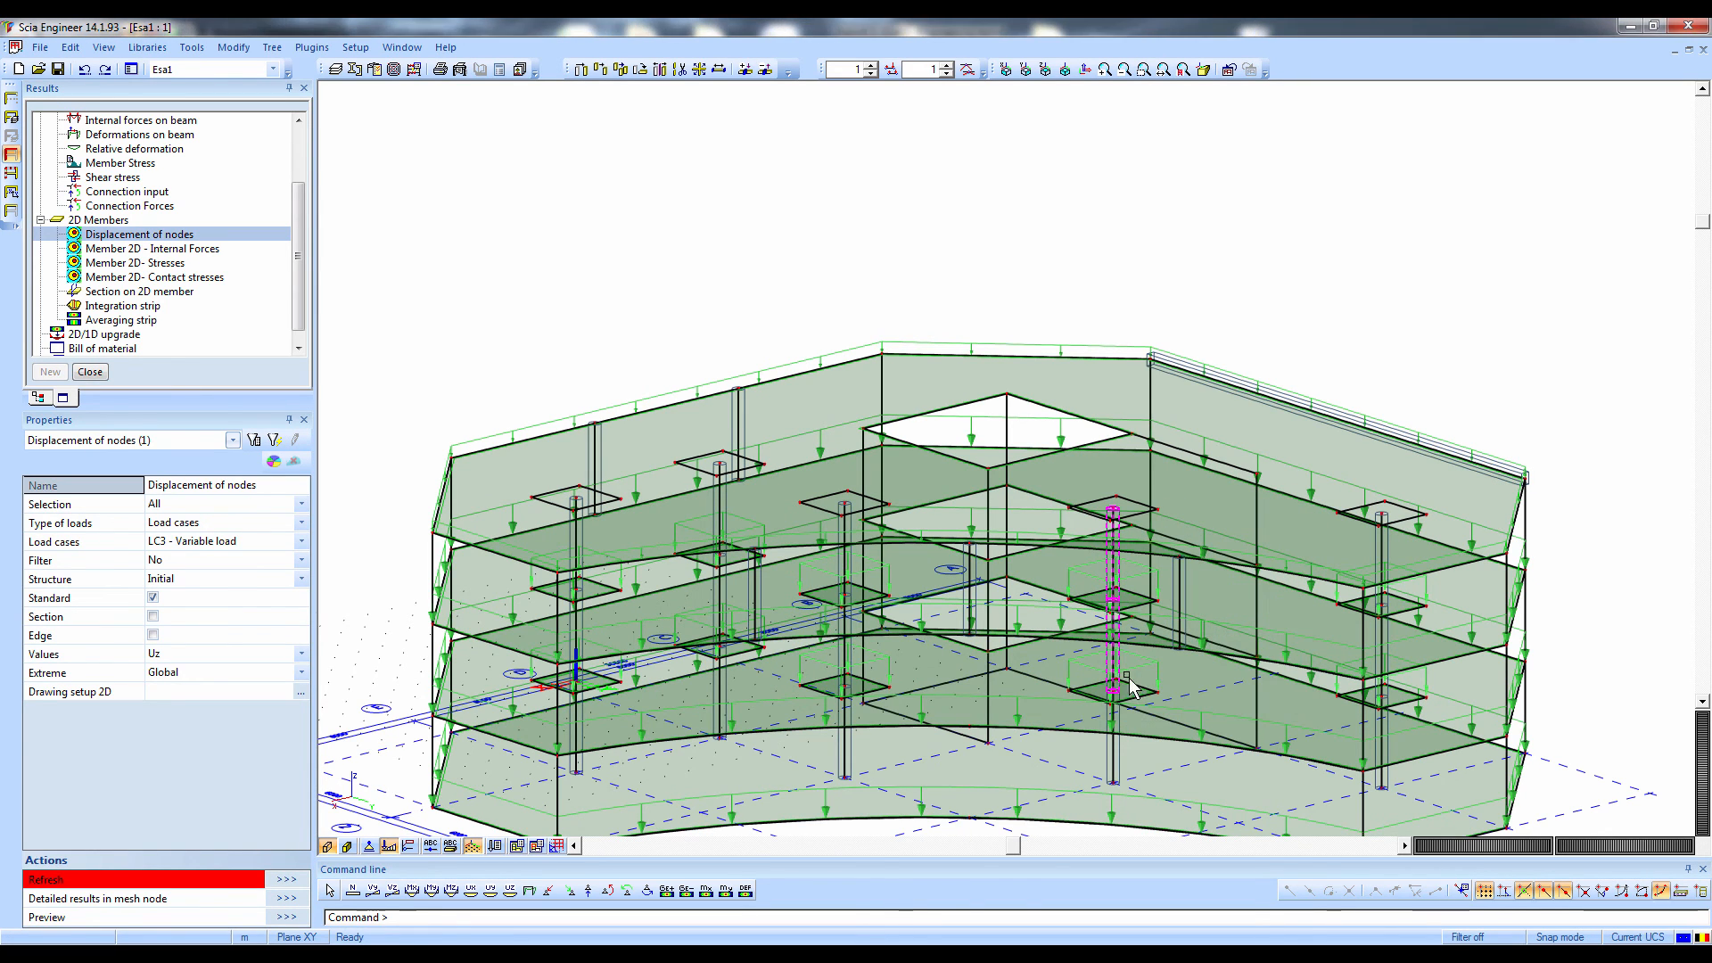
Delete the selected column parts above the lowest storey, including free nodes, and accept the remaining delete options
key("Delete")
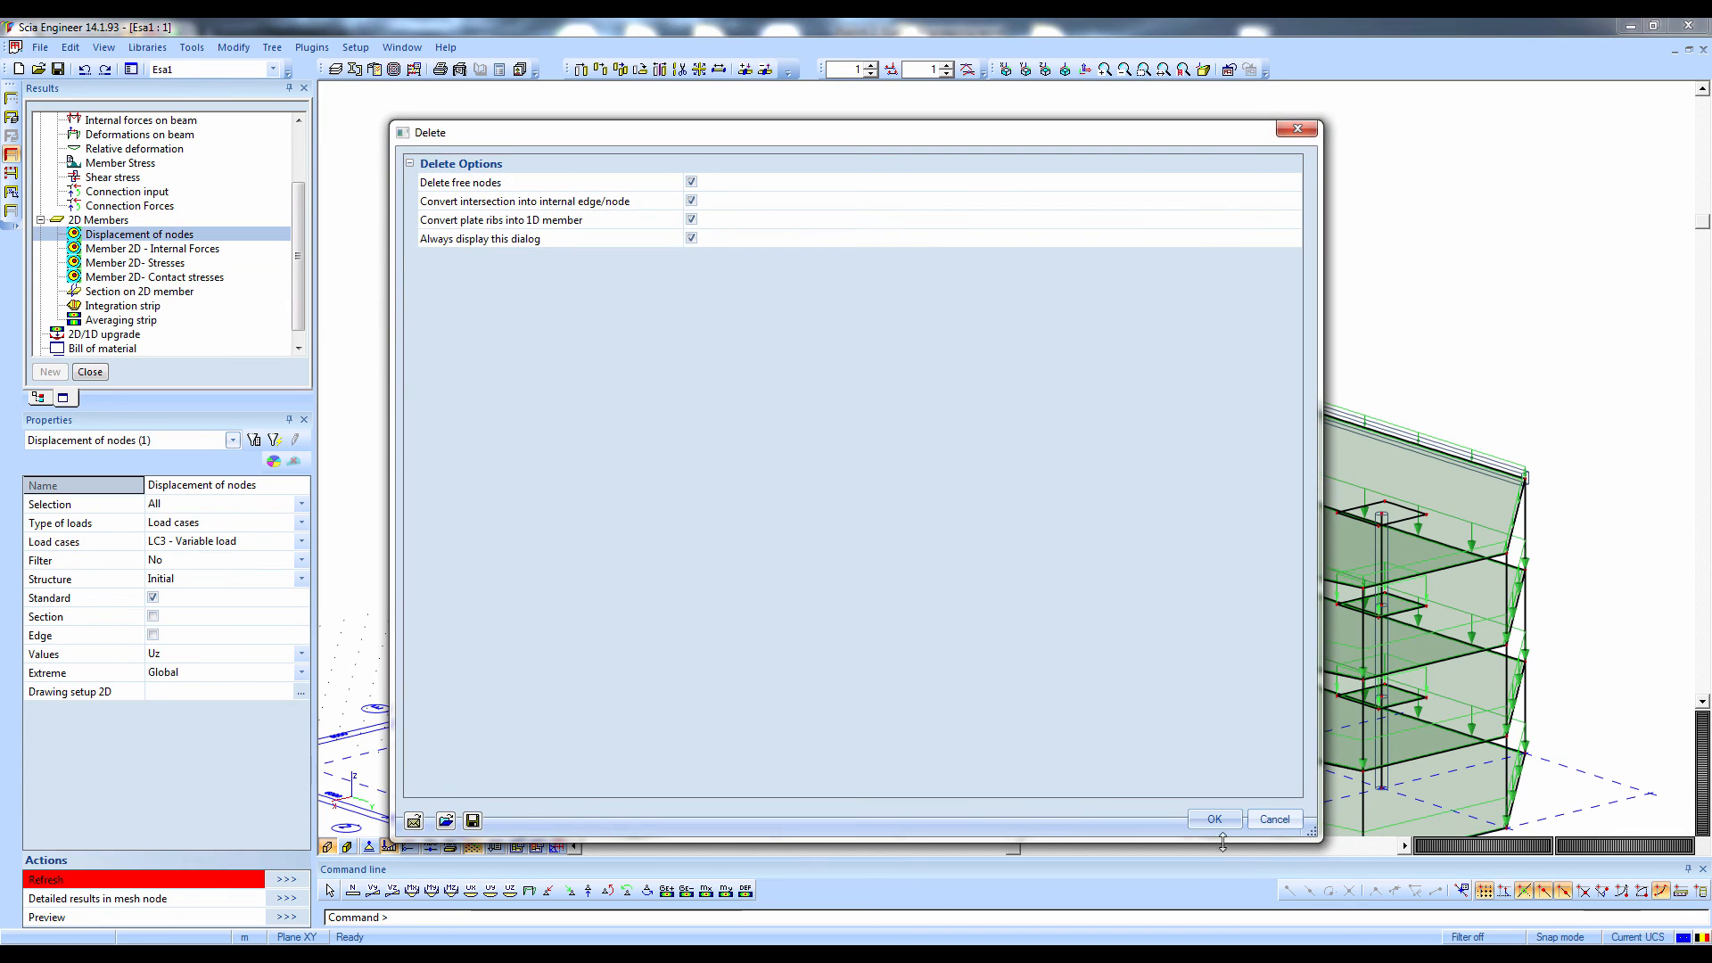
left_click(1212, 816)
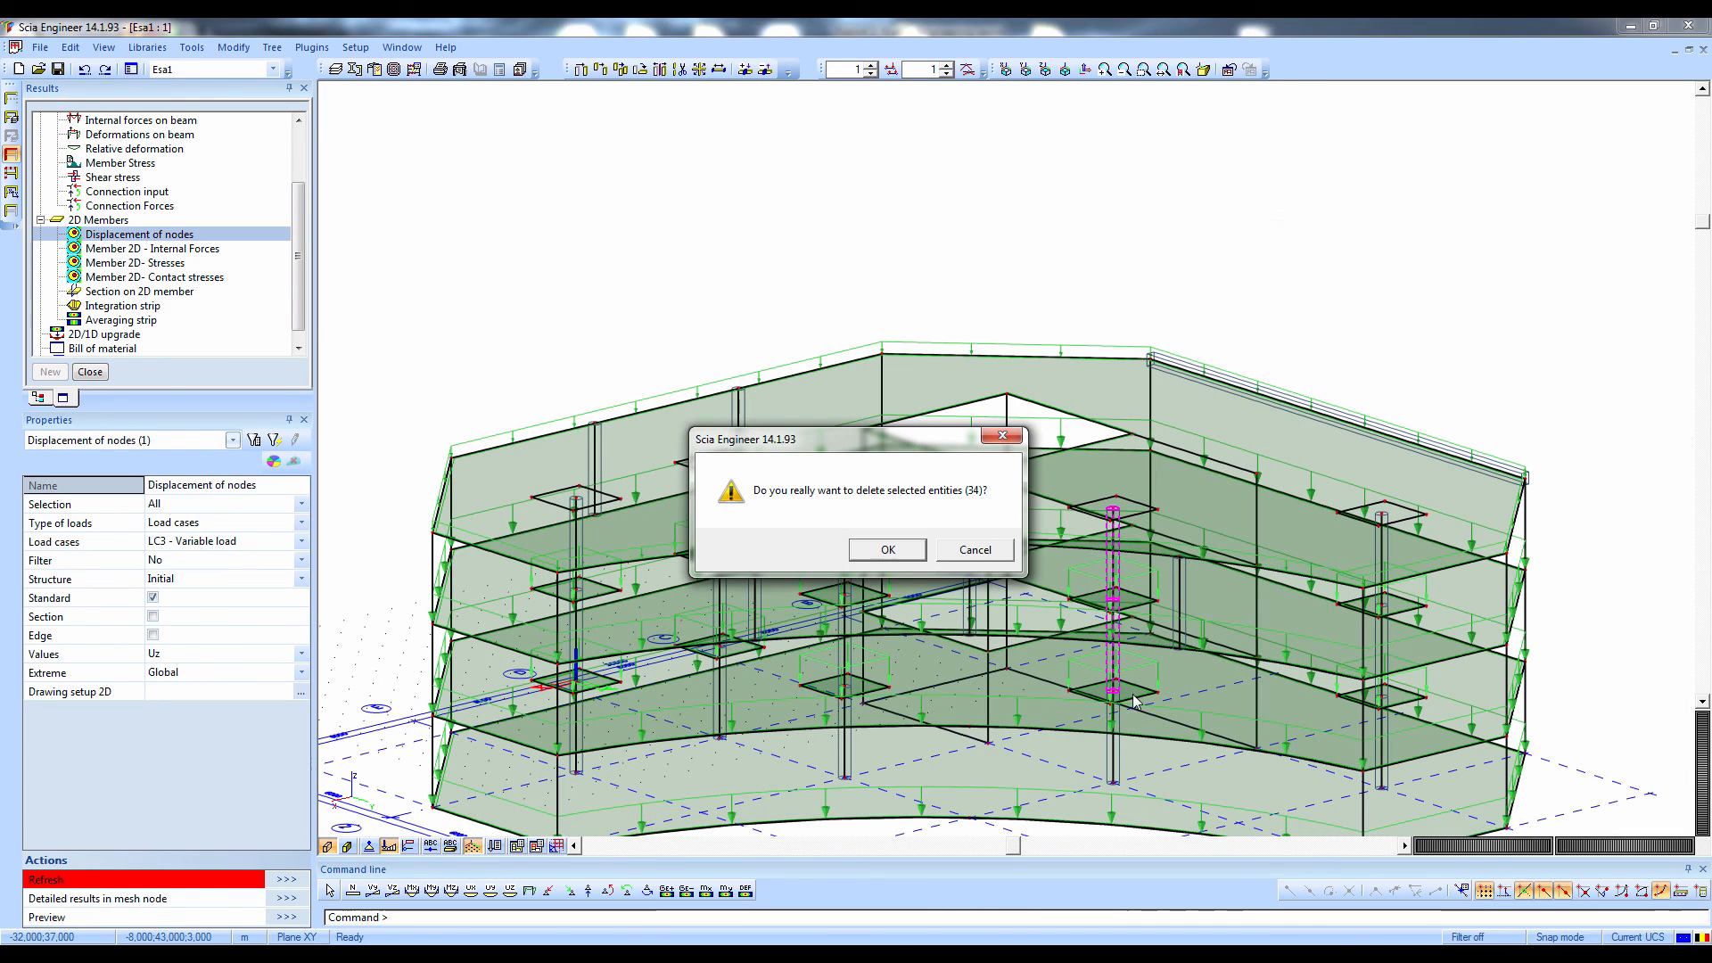
left_click(891, 550)
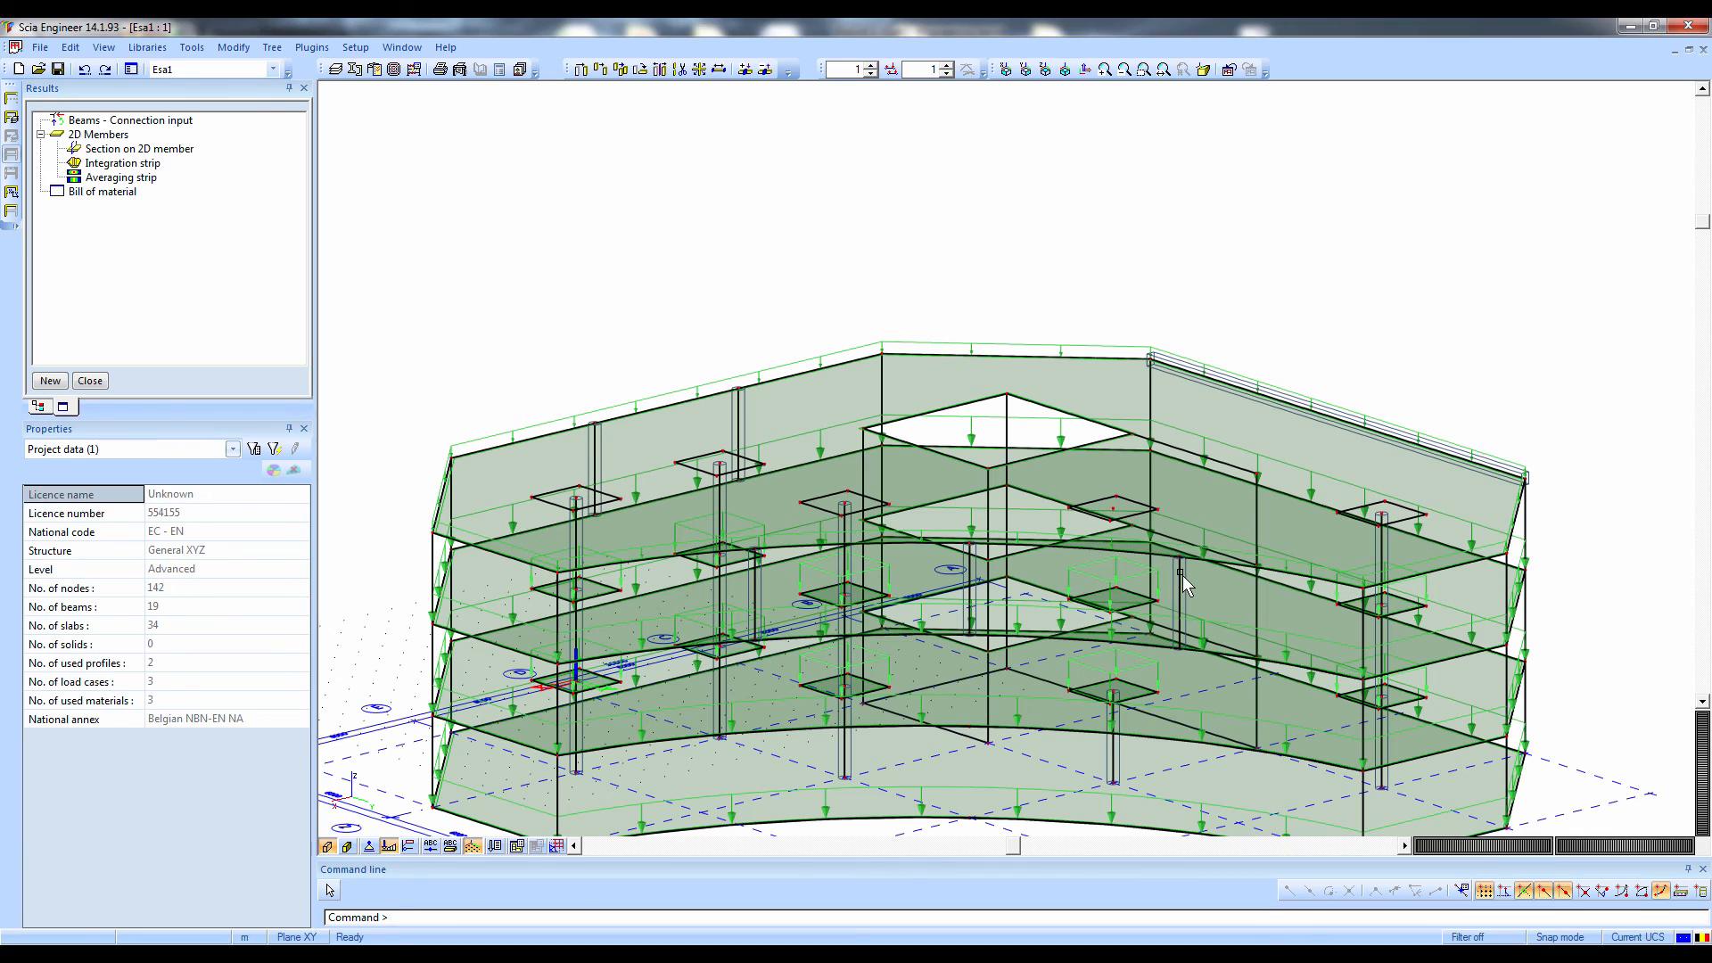
Run the linear calculation again on the modified structure and close the end-of-analysis summary
scroll(1040, 463, "down", 3)
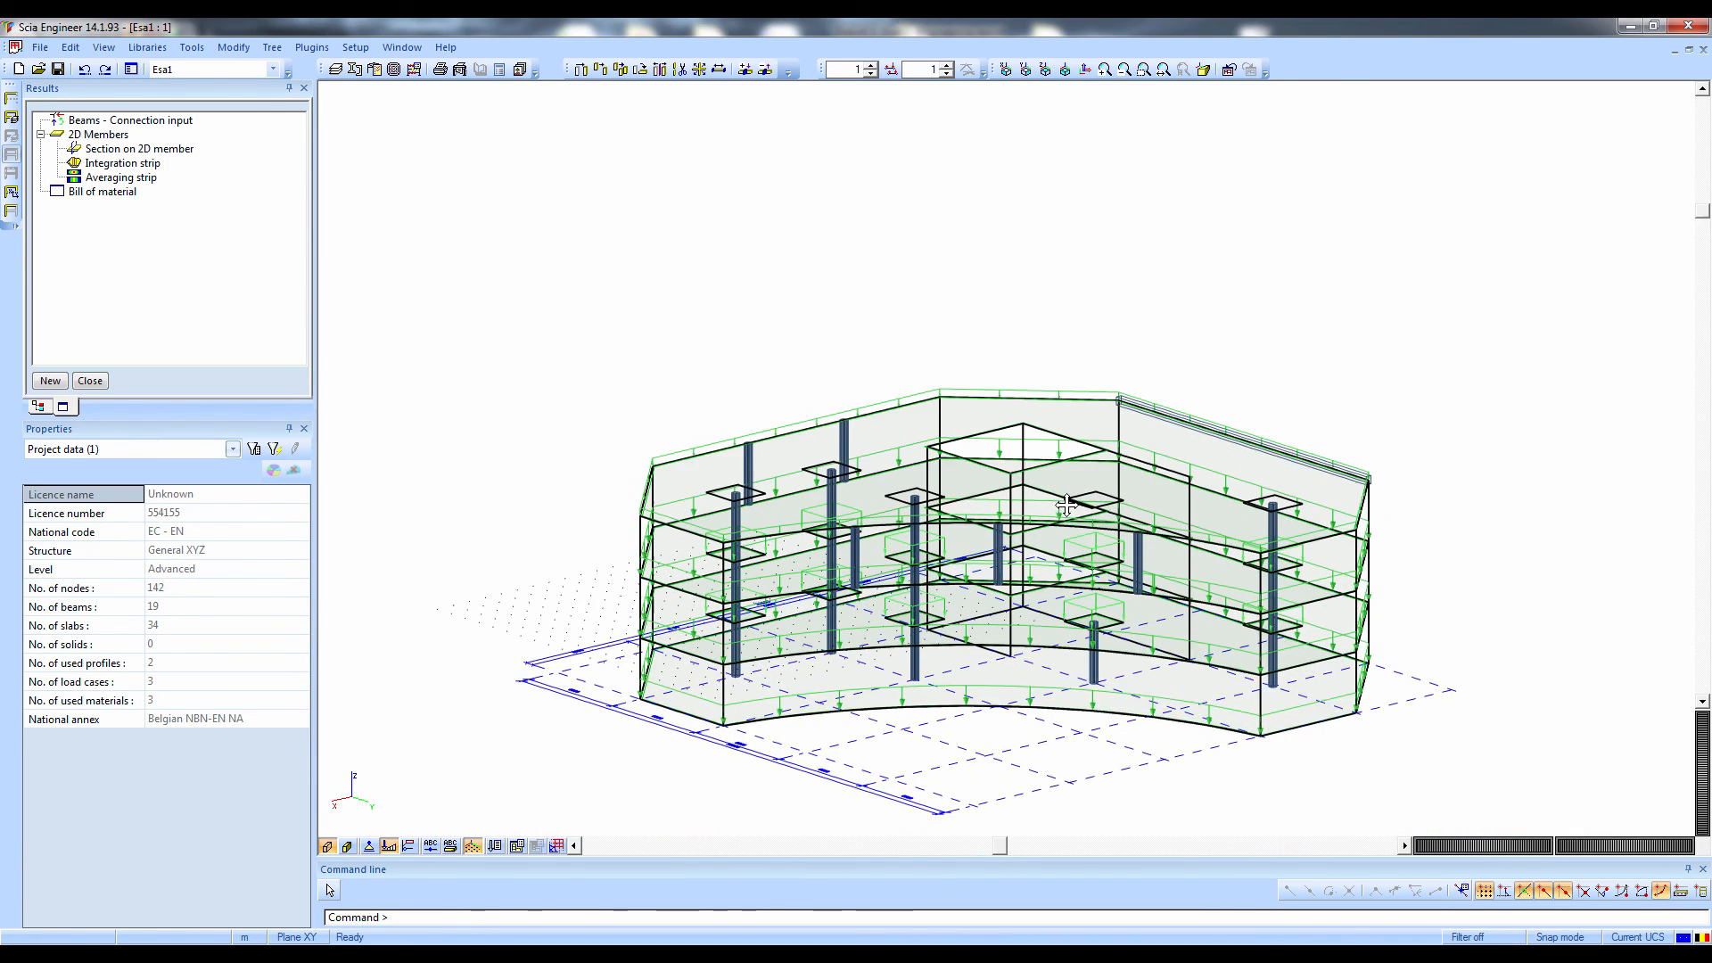
scroll(1041, 463, "up", 2)
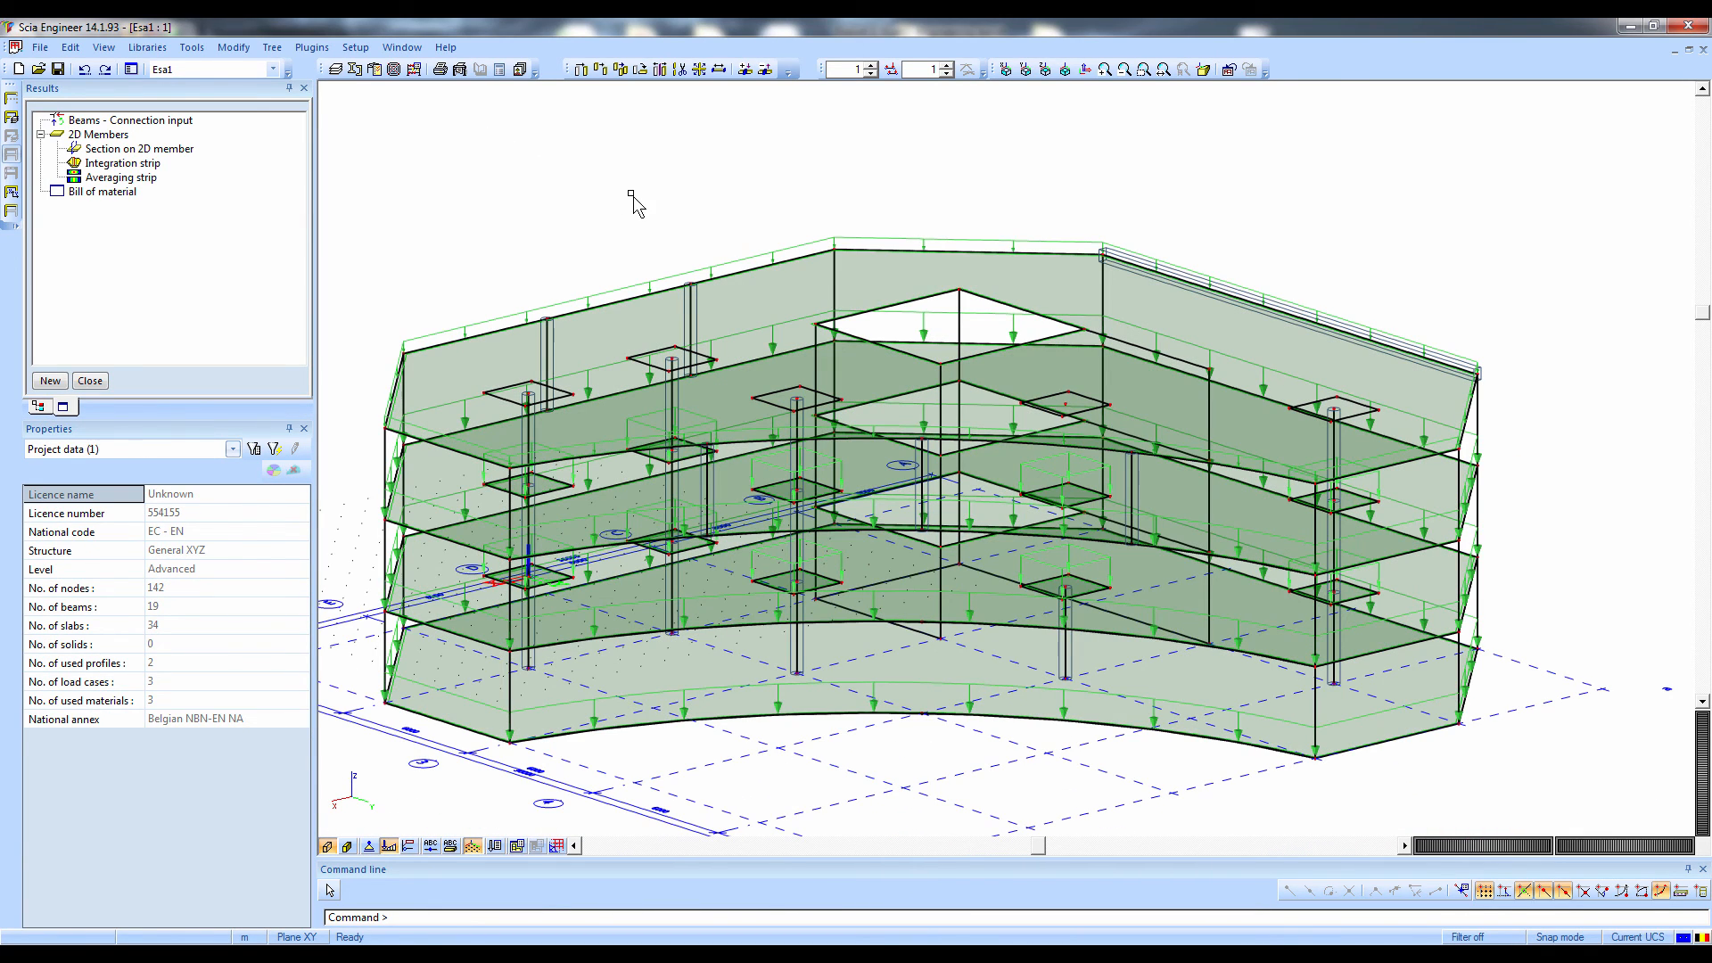
left_click(414, 69)
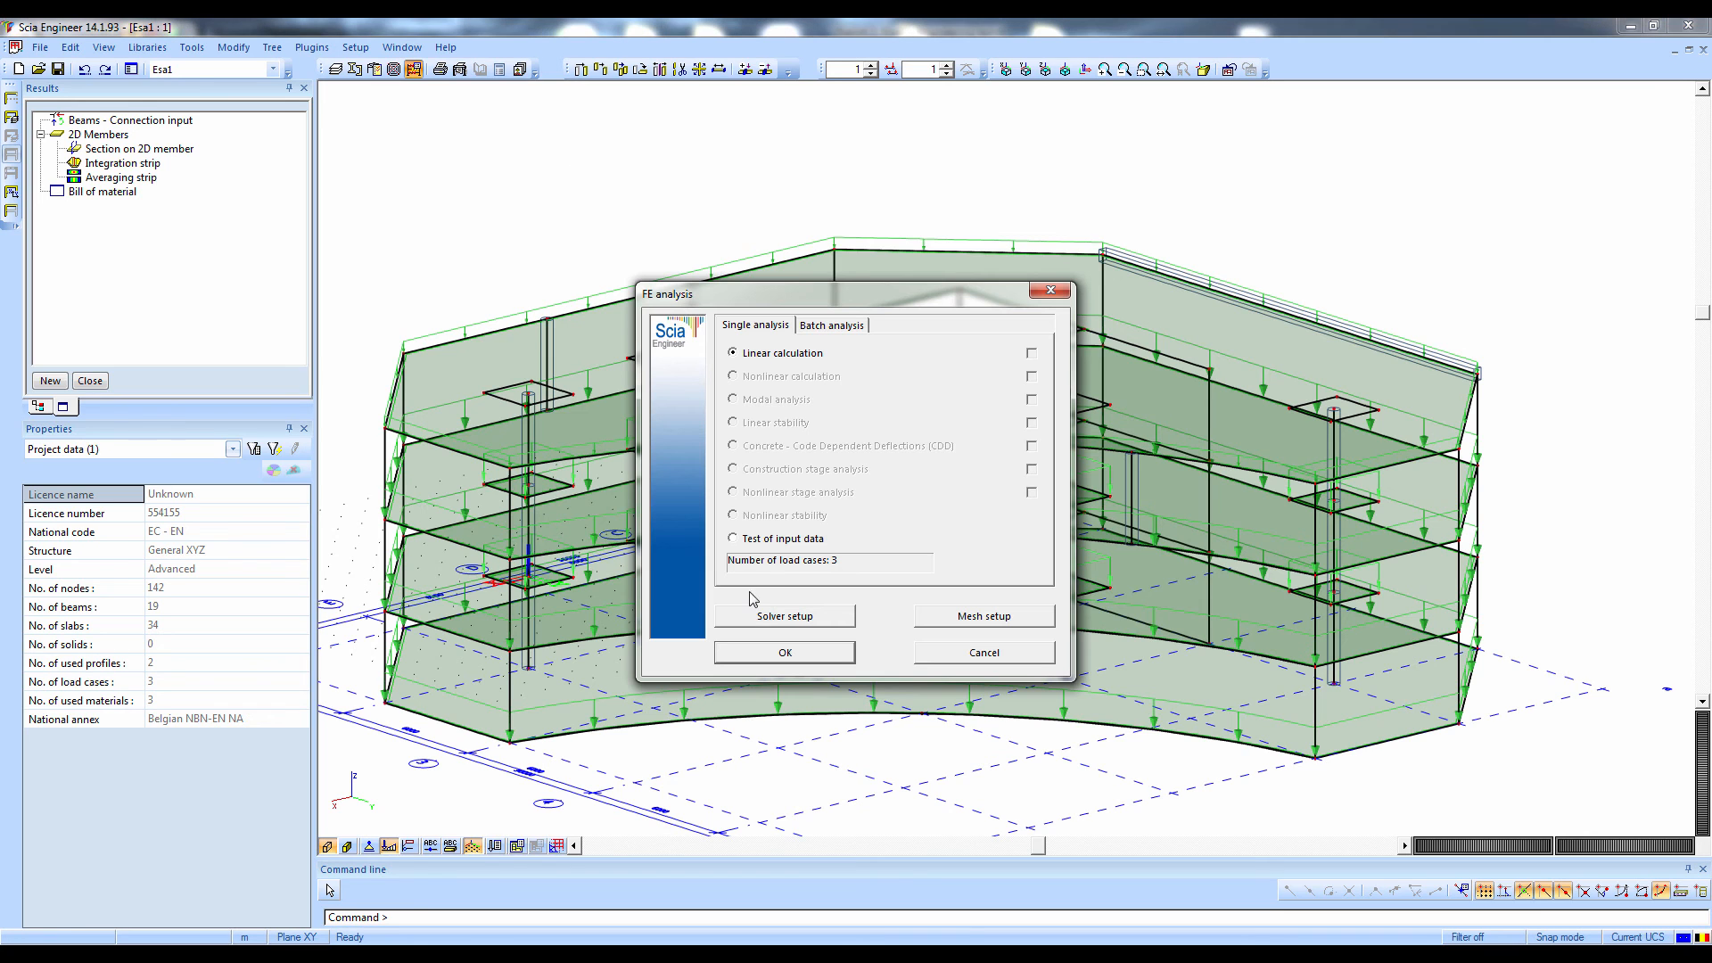
left_click(779, 654)
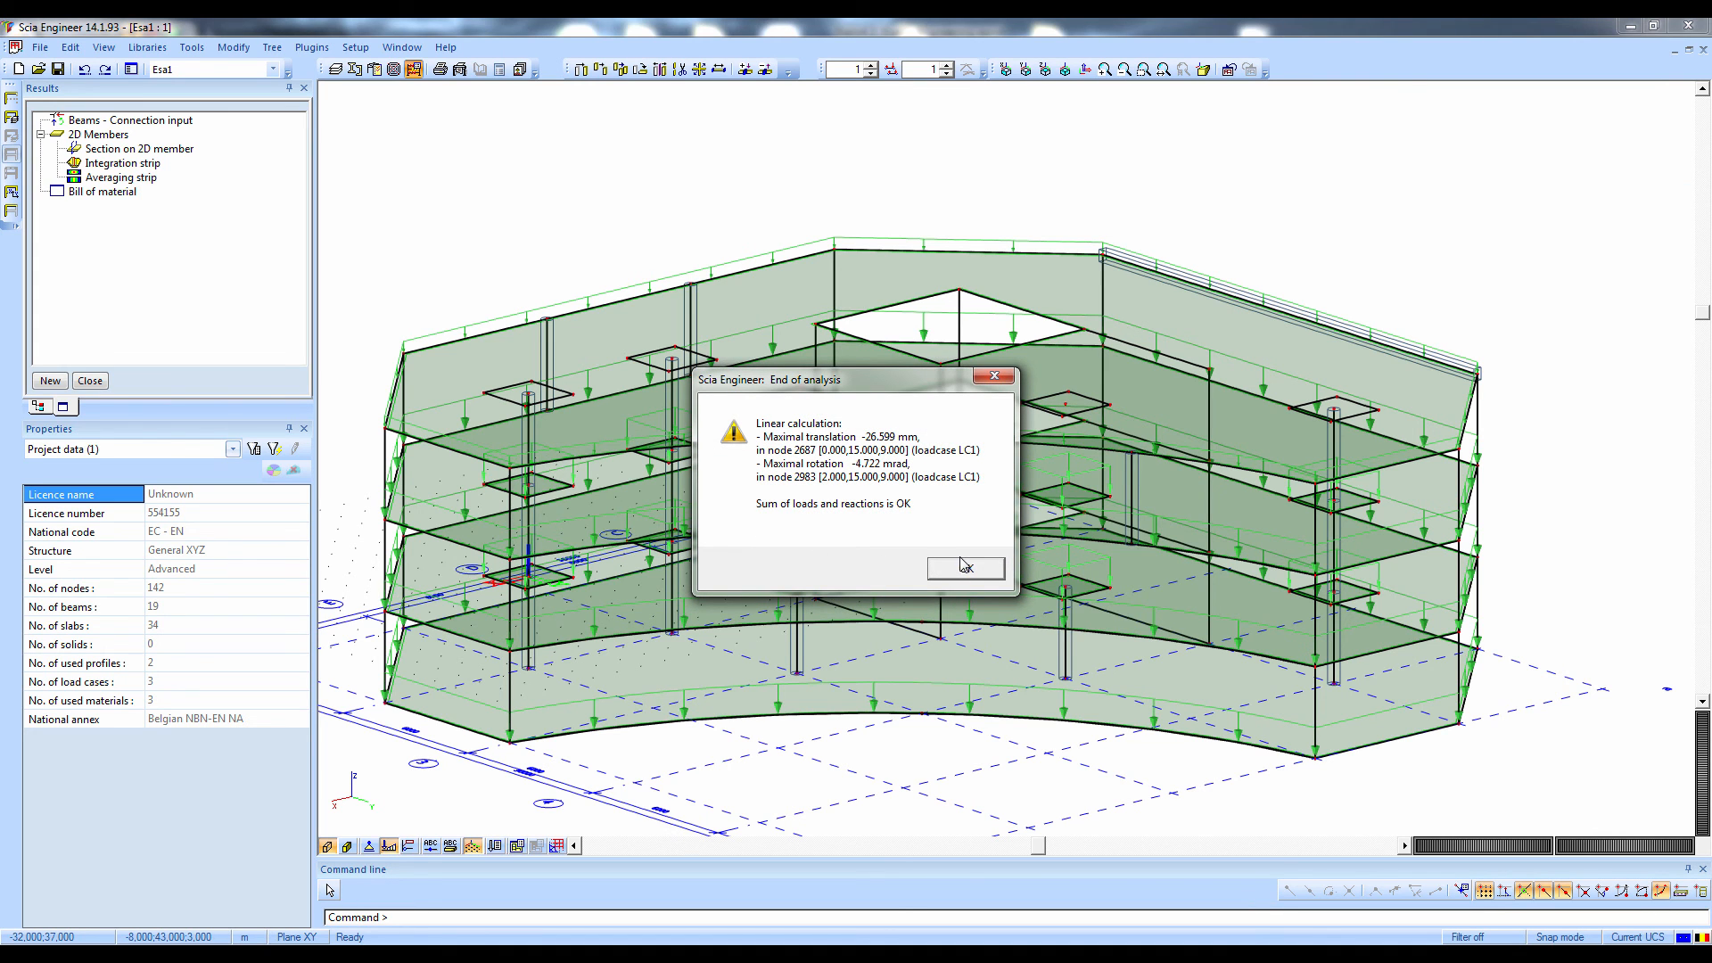
left_click(963, 567)
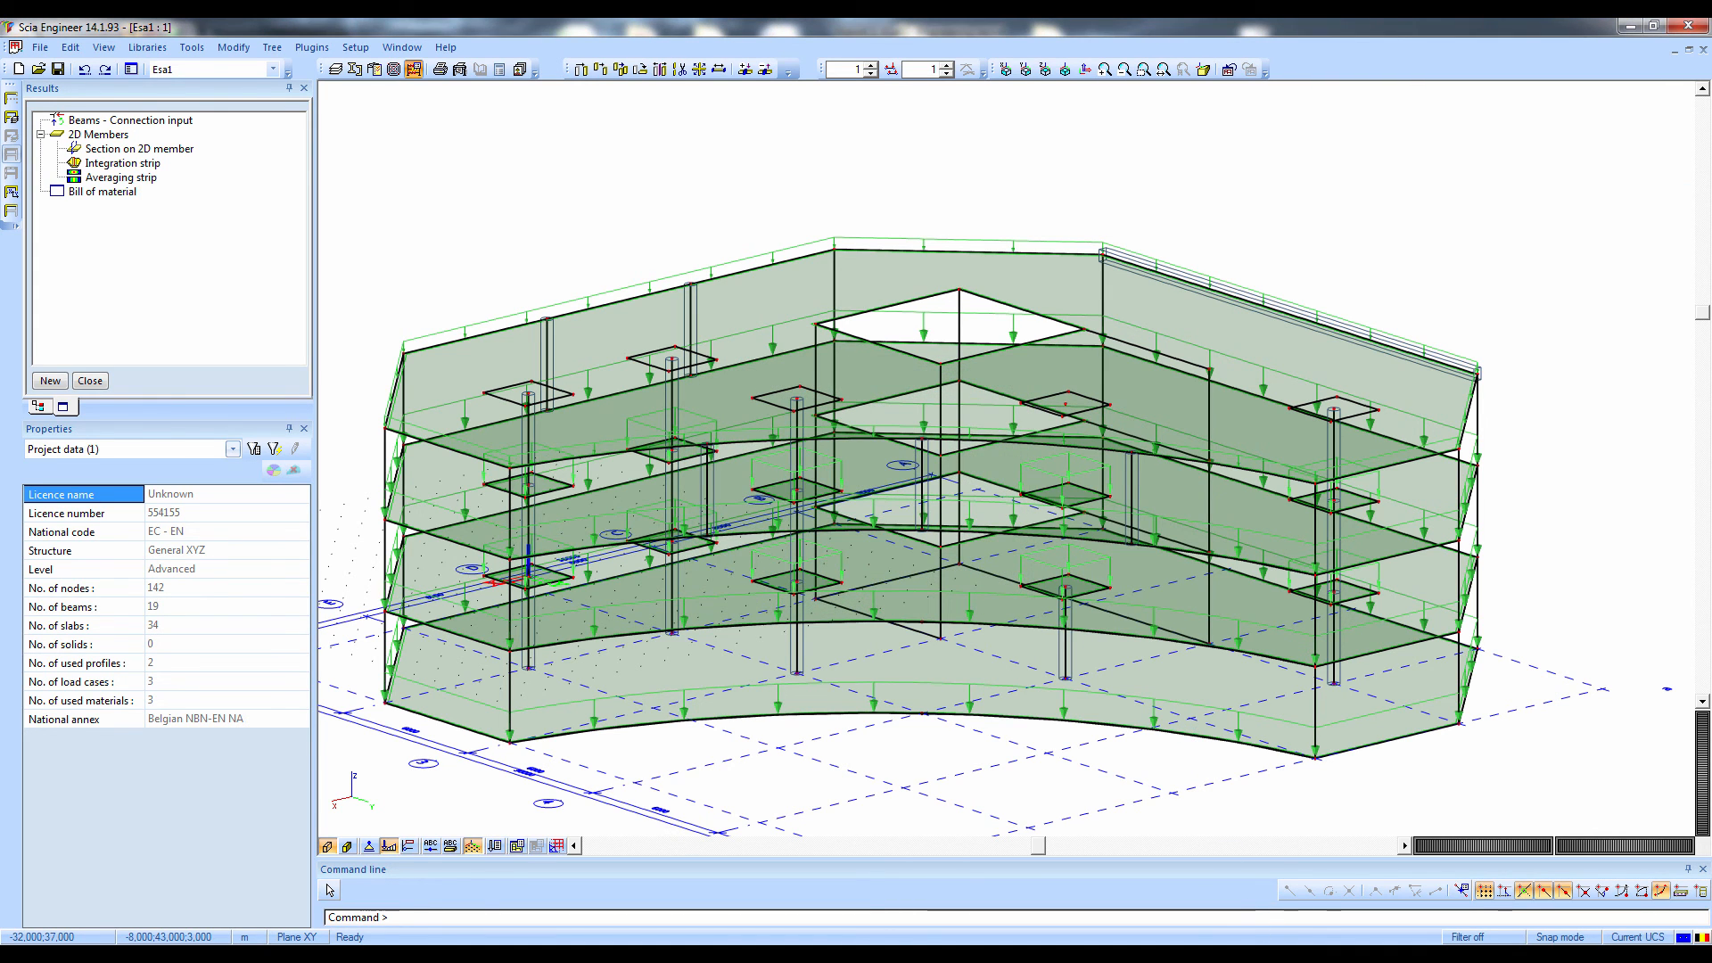
Switch to the Engineering report and regenerate all of its items, including the nested load case pictures
key("alt+Tab")
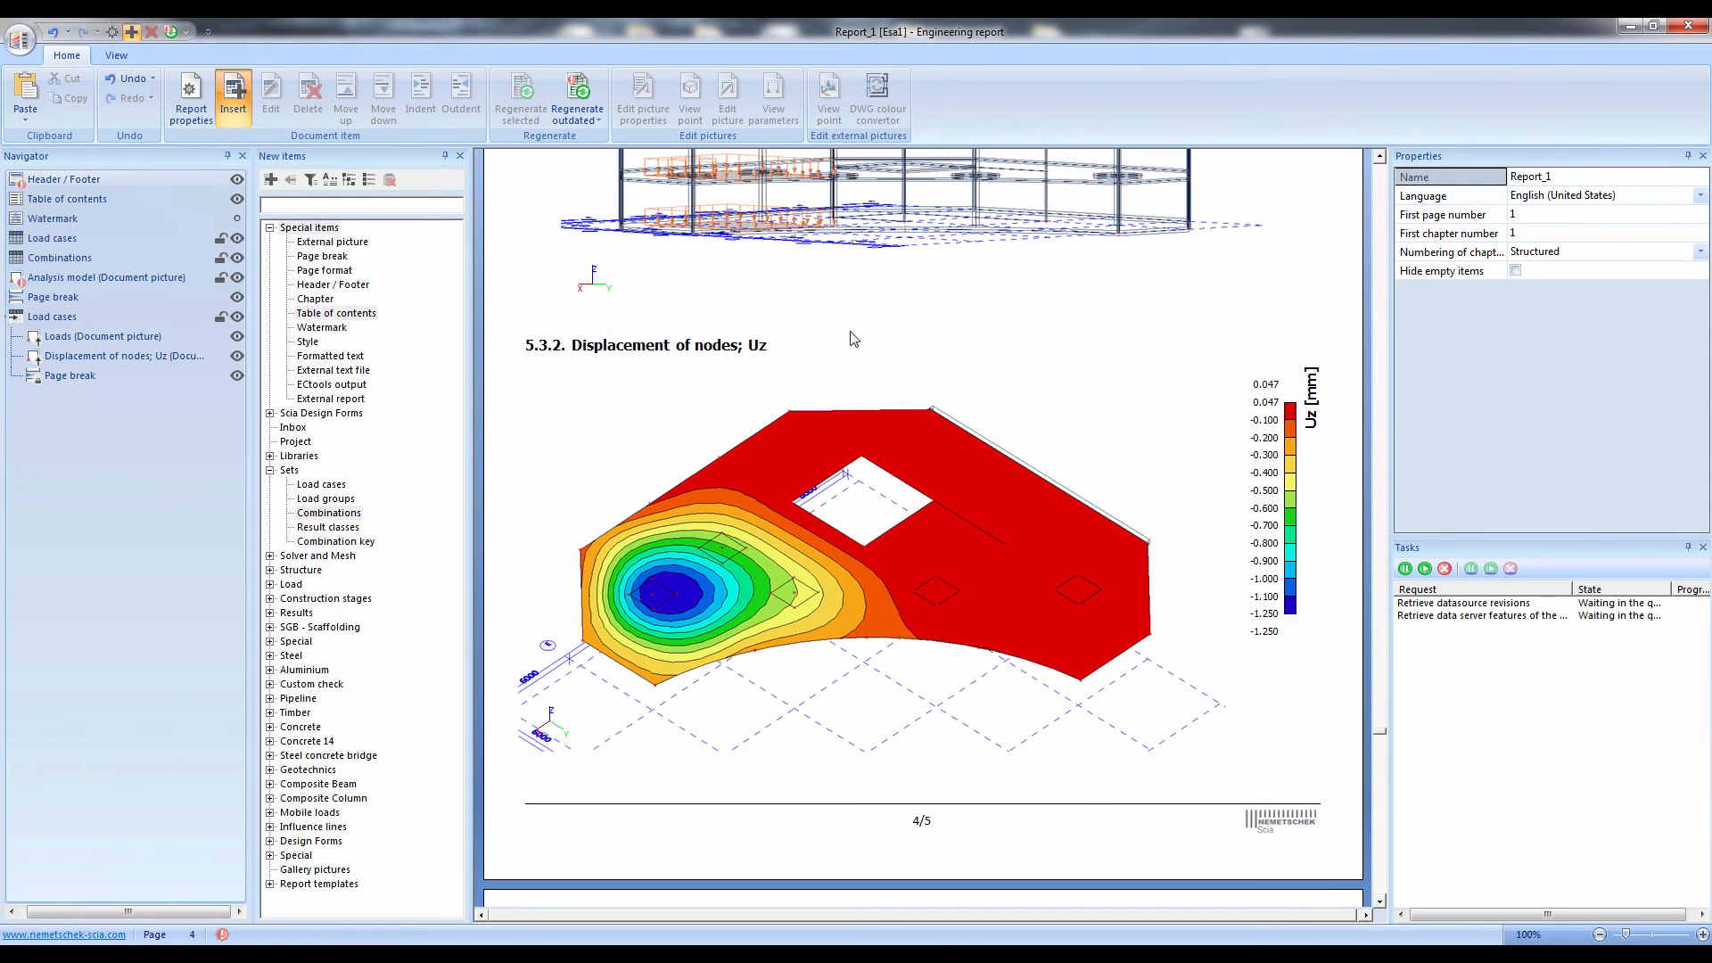
scroll(852, 337, "up", 10)
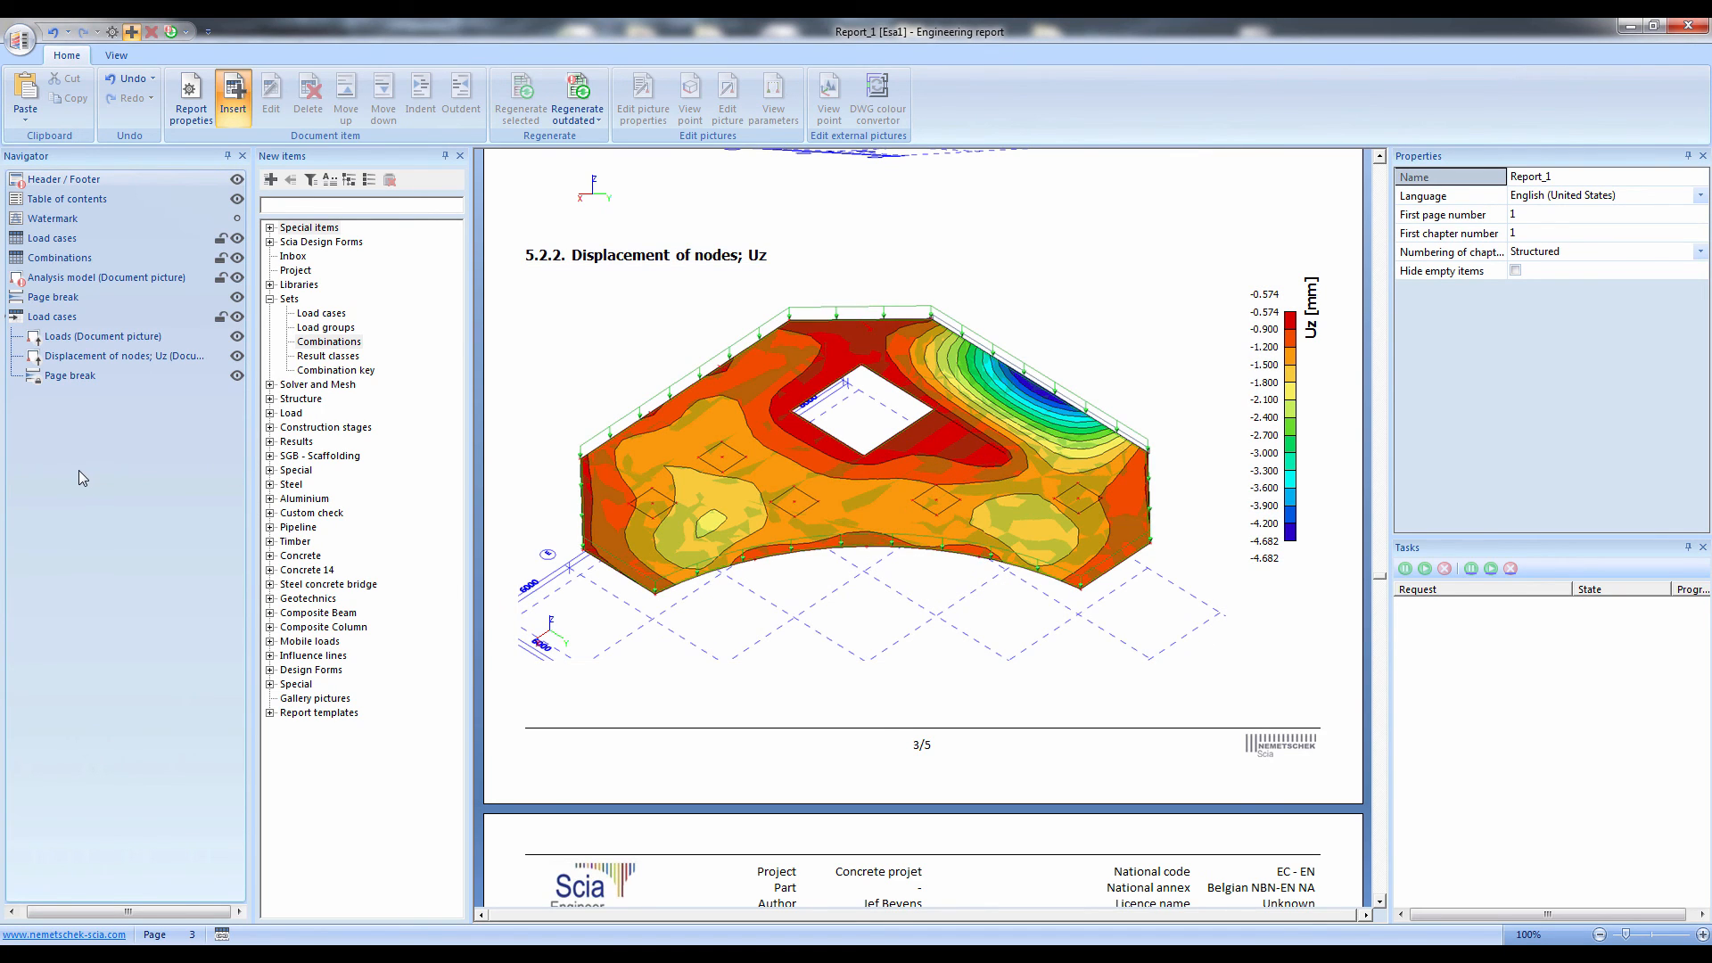
key("ctrl+a")
left_click(530, 100)
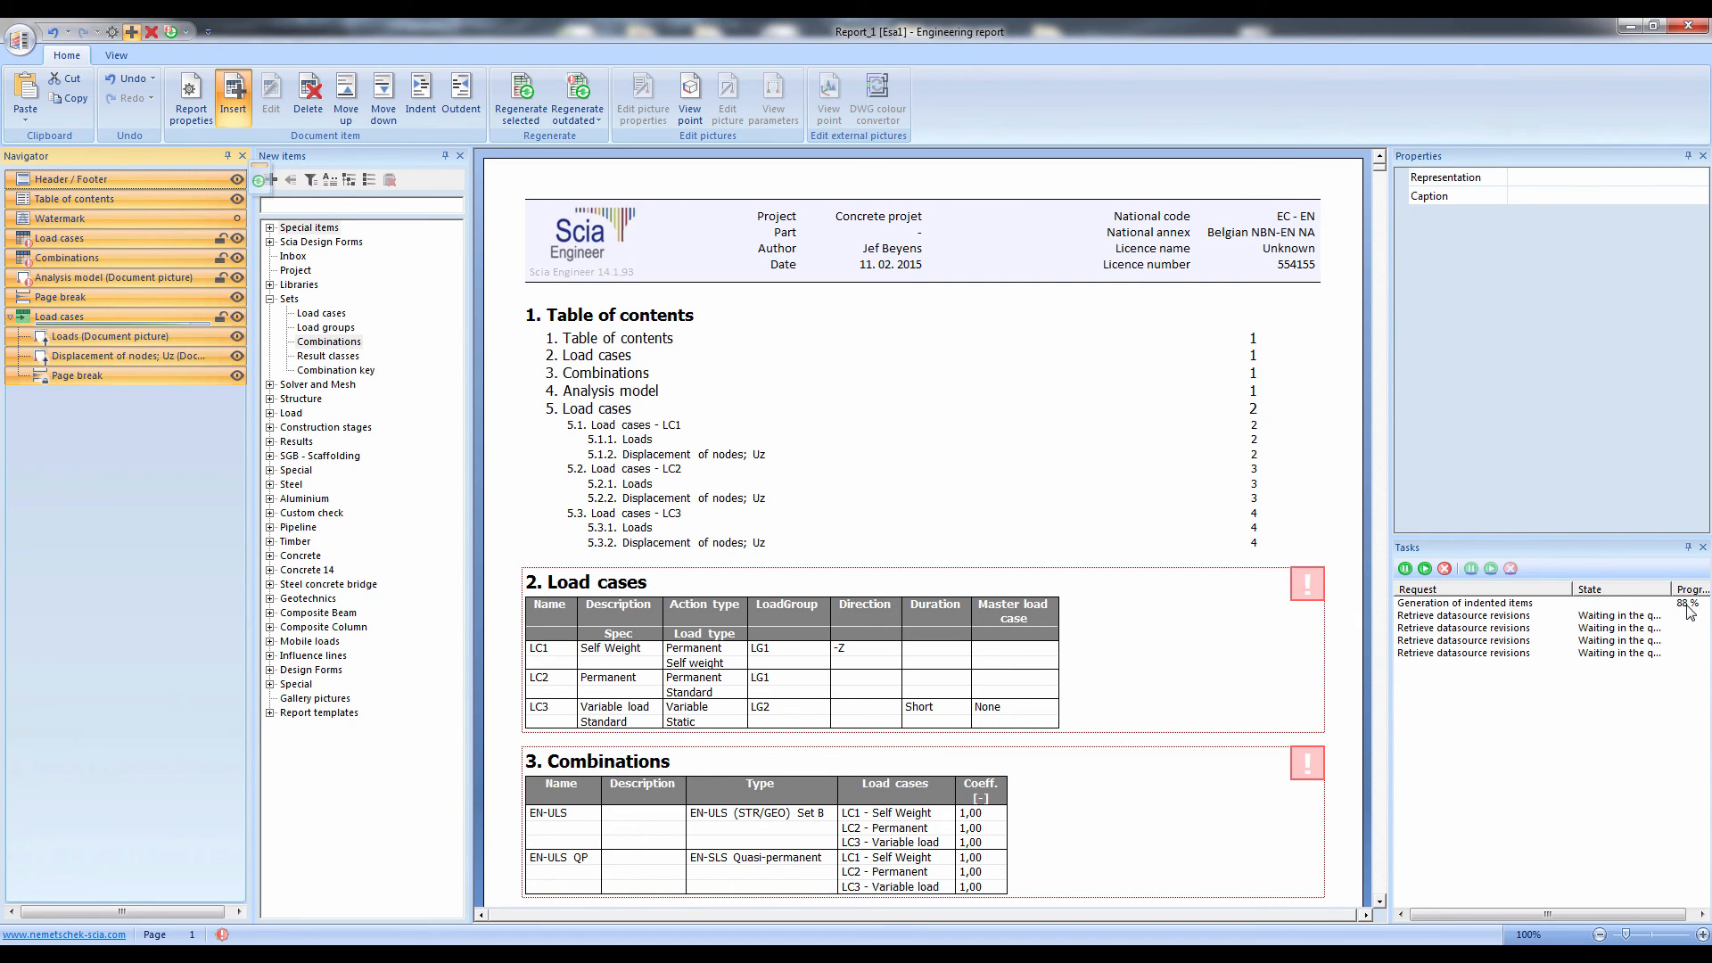
left_click(1323, 477)
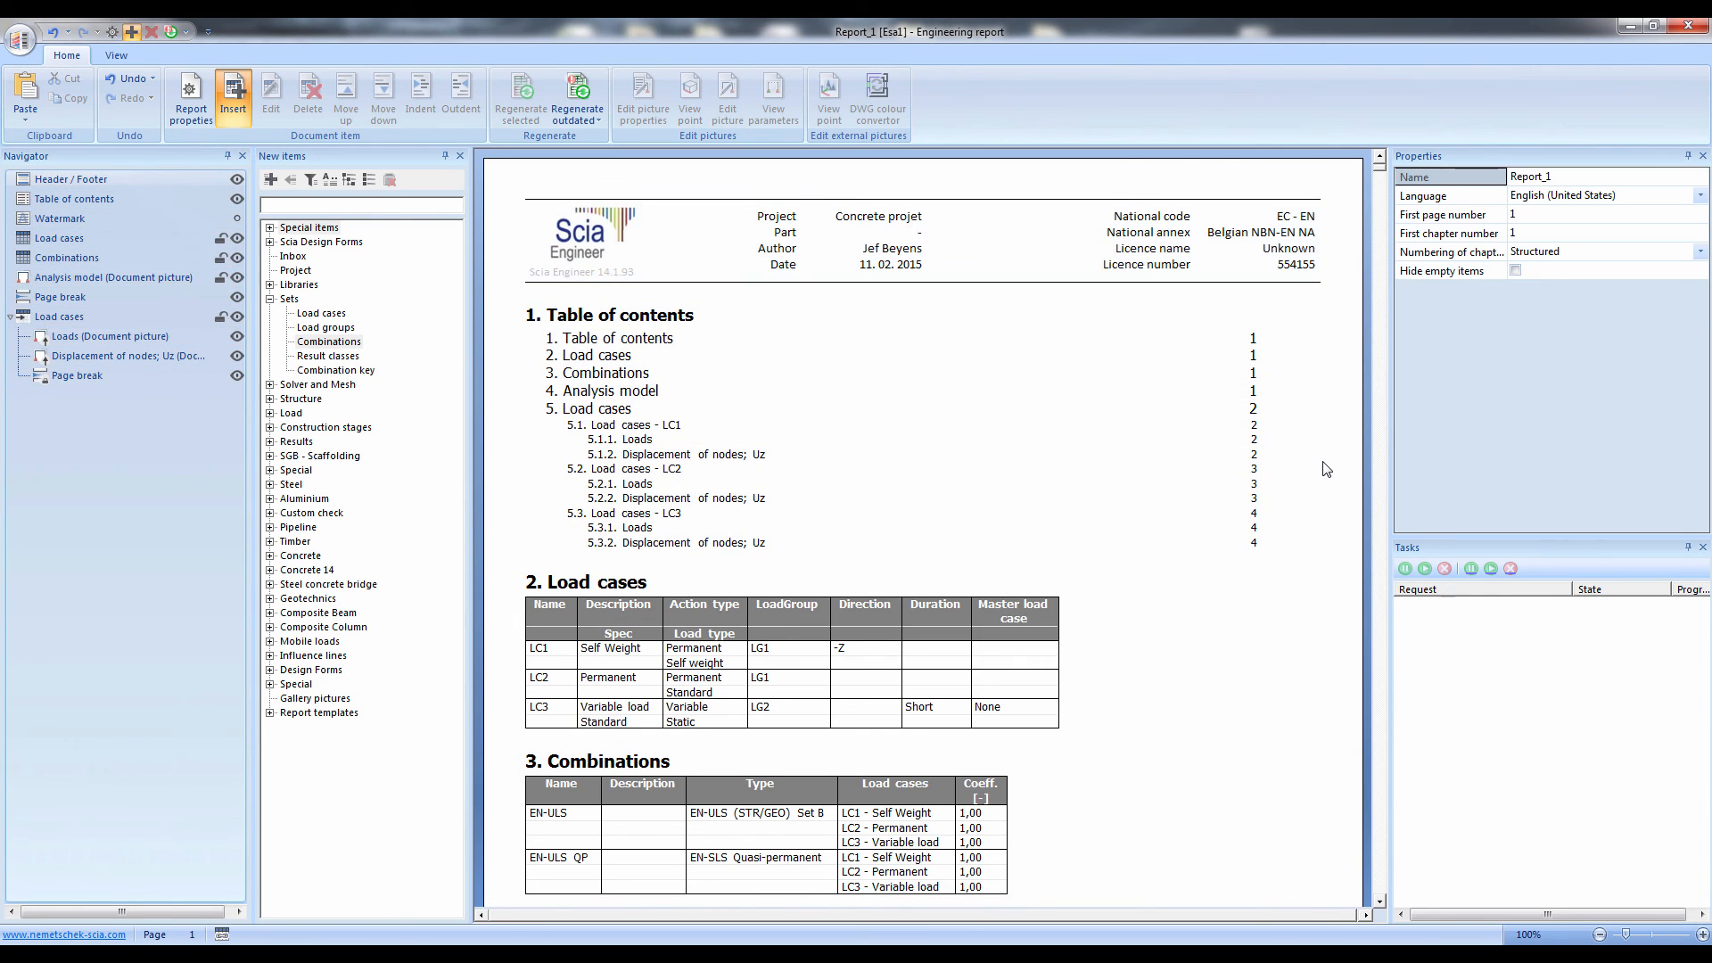
Examine the regenerated analysis model, LC1 Loads and LC1 Uz displacement pictures around the deleted column
scroll(1323, 473, "down", 10)
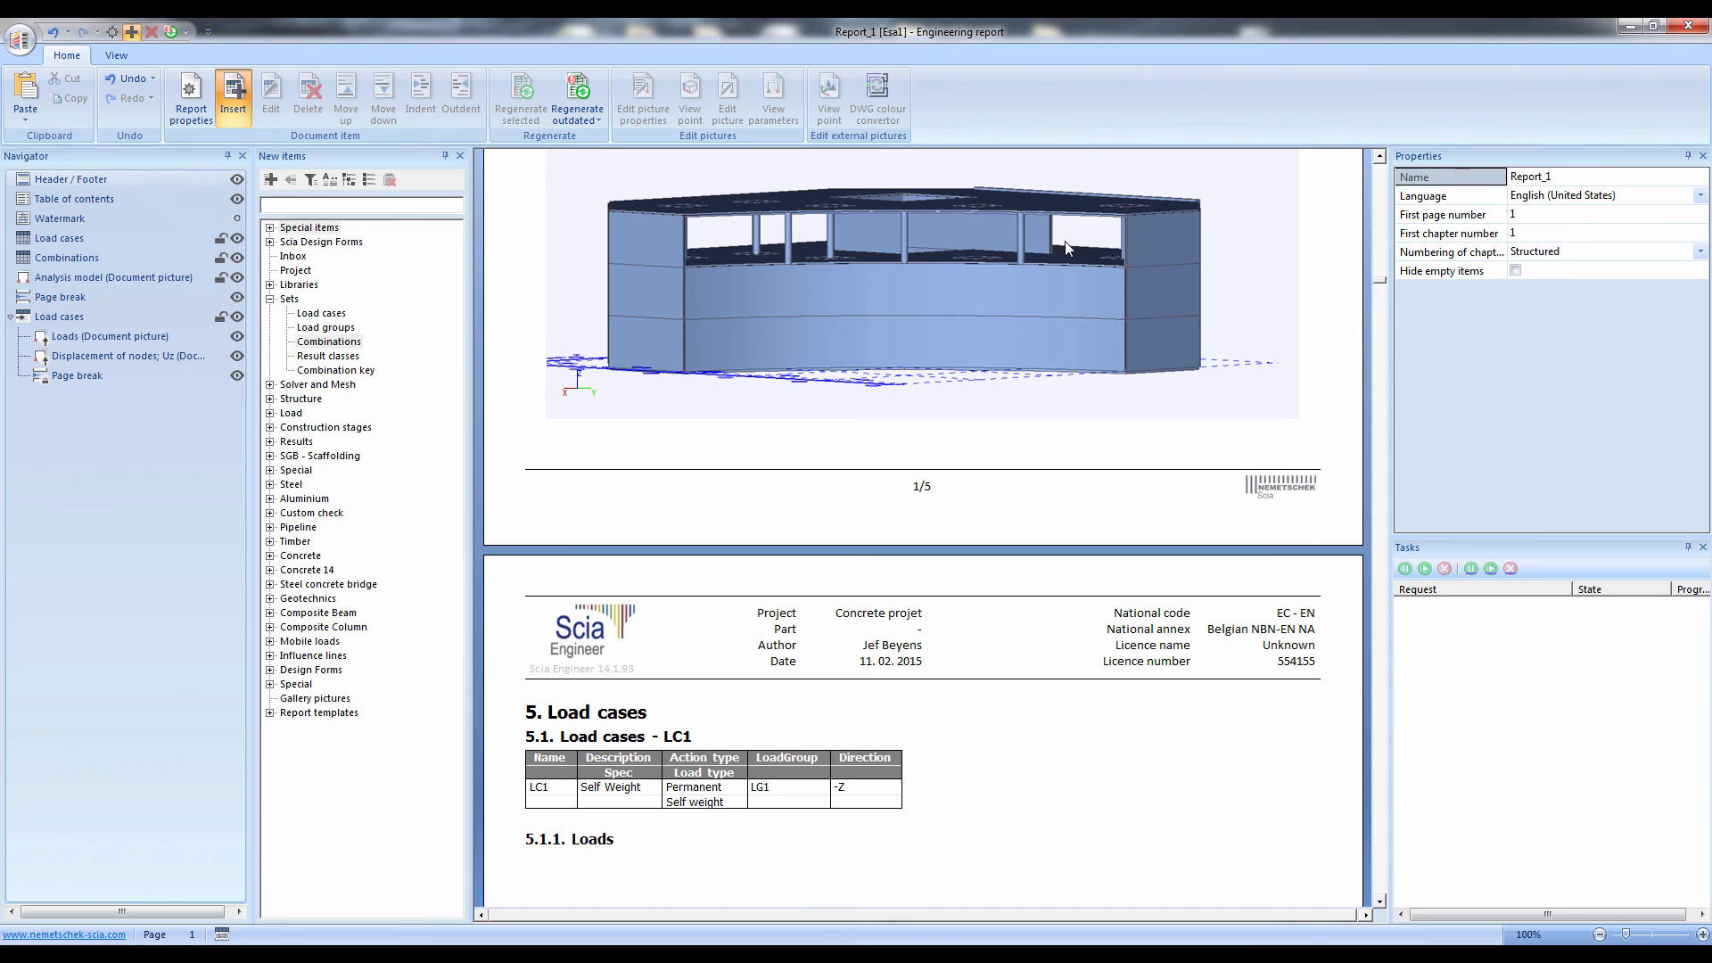
scroll(1104, 362, "down", 5)
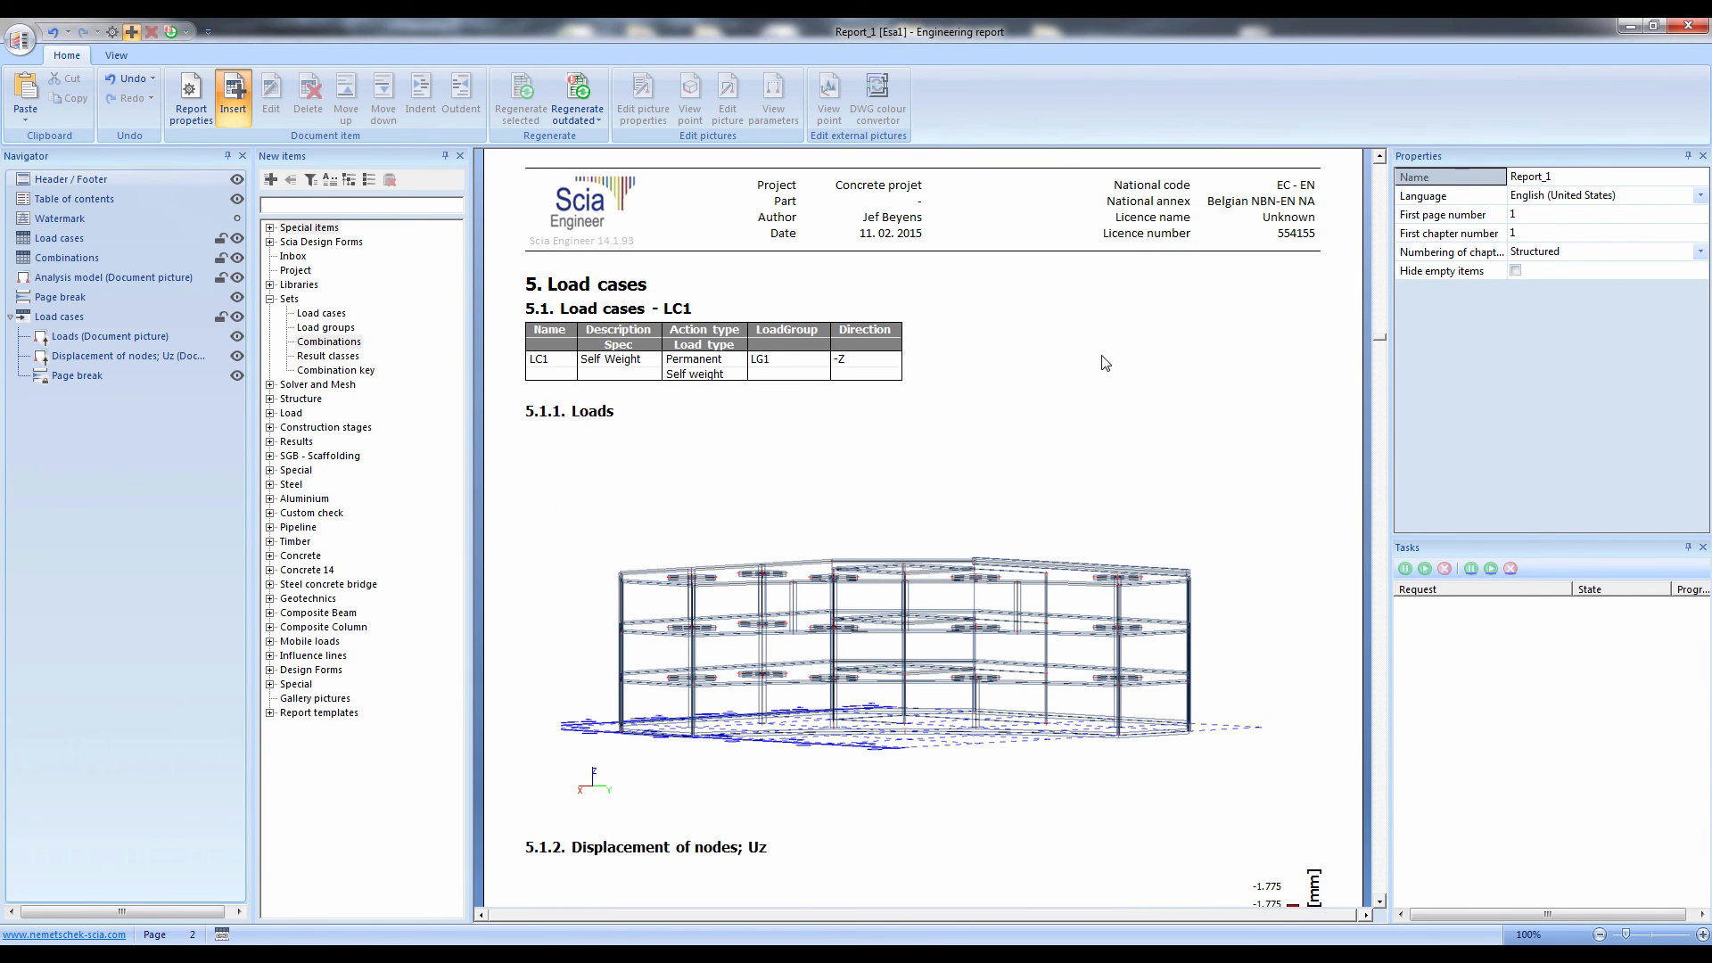
scroll(1075, 419, "down", 1)
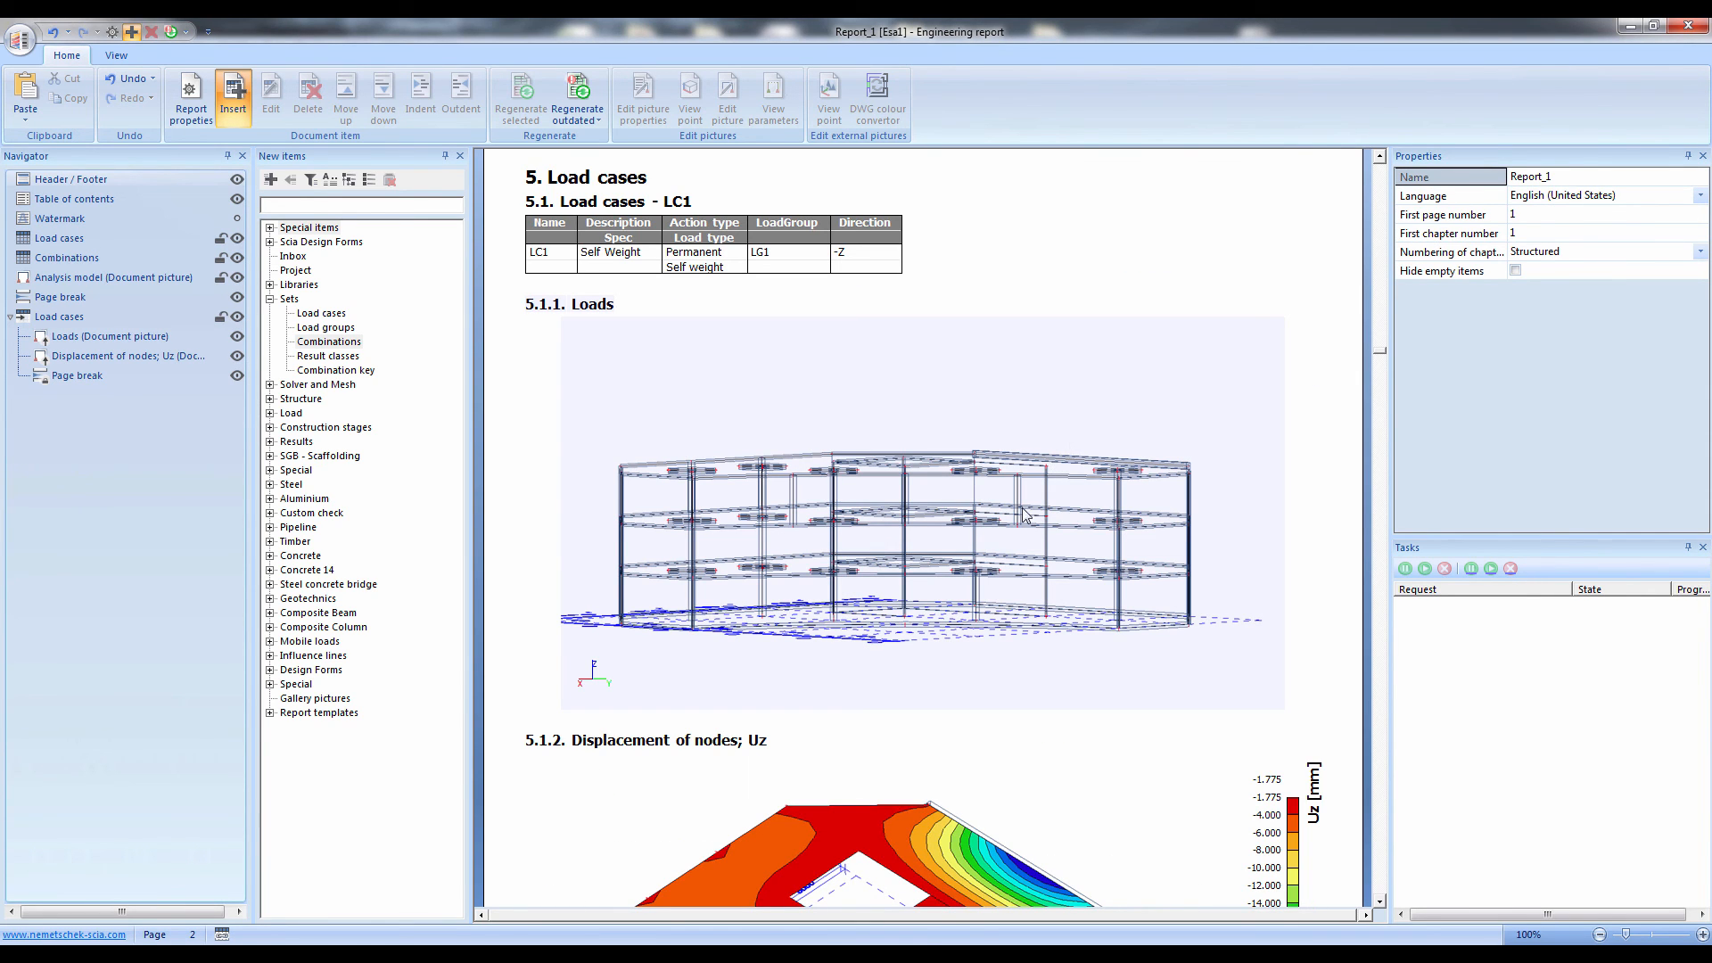
left_click(1021, 546)
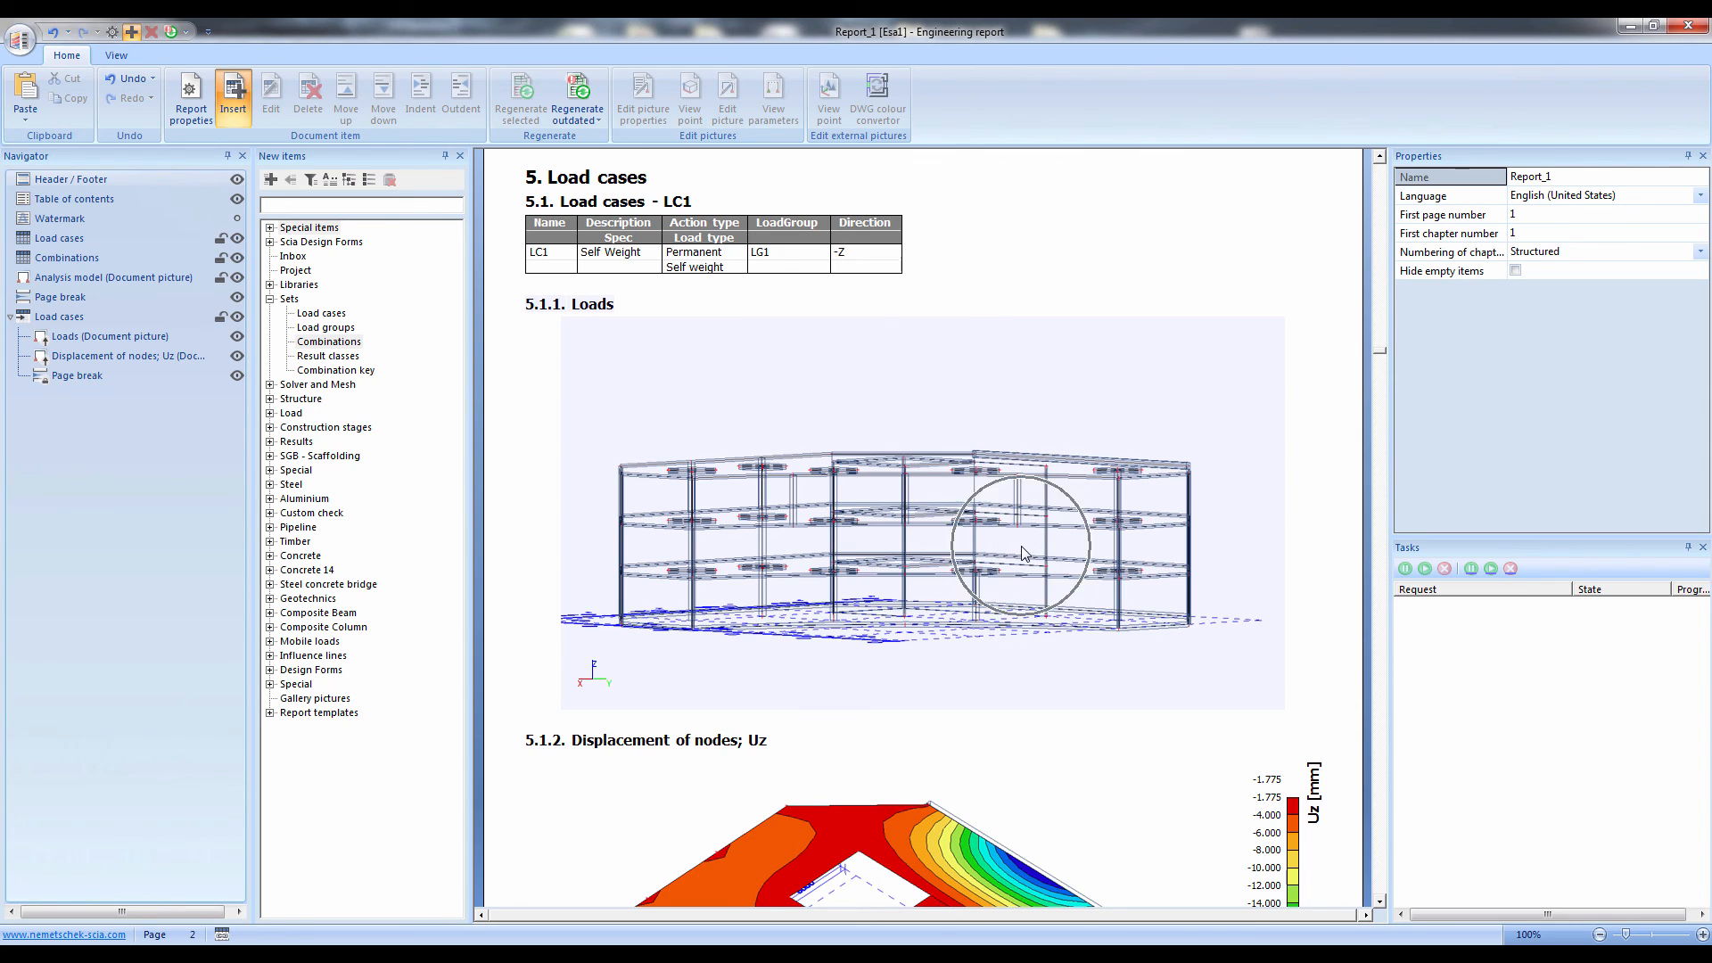
scroll(1023, 553, "down", 6)
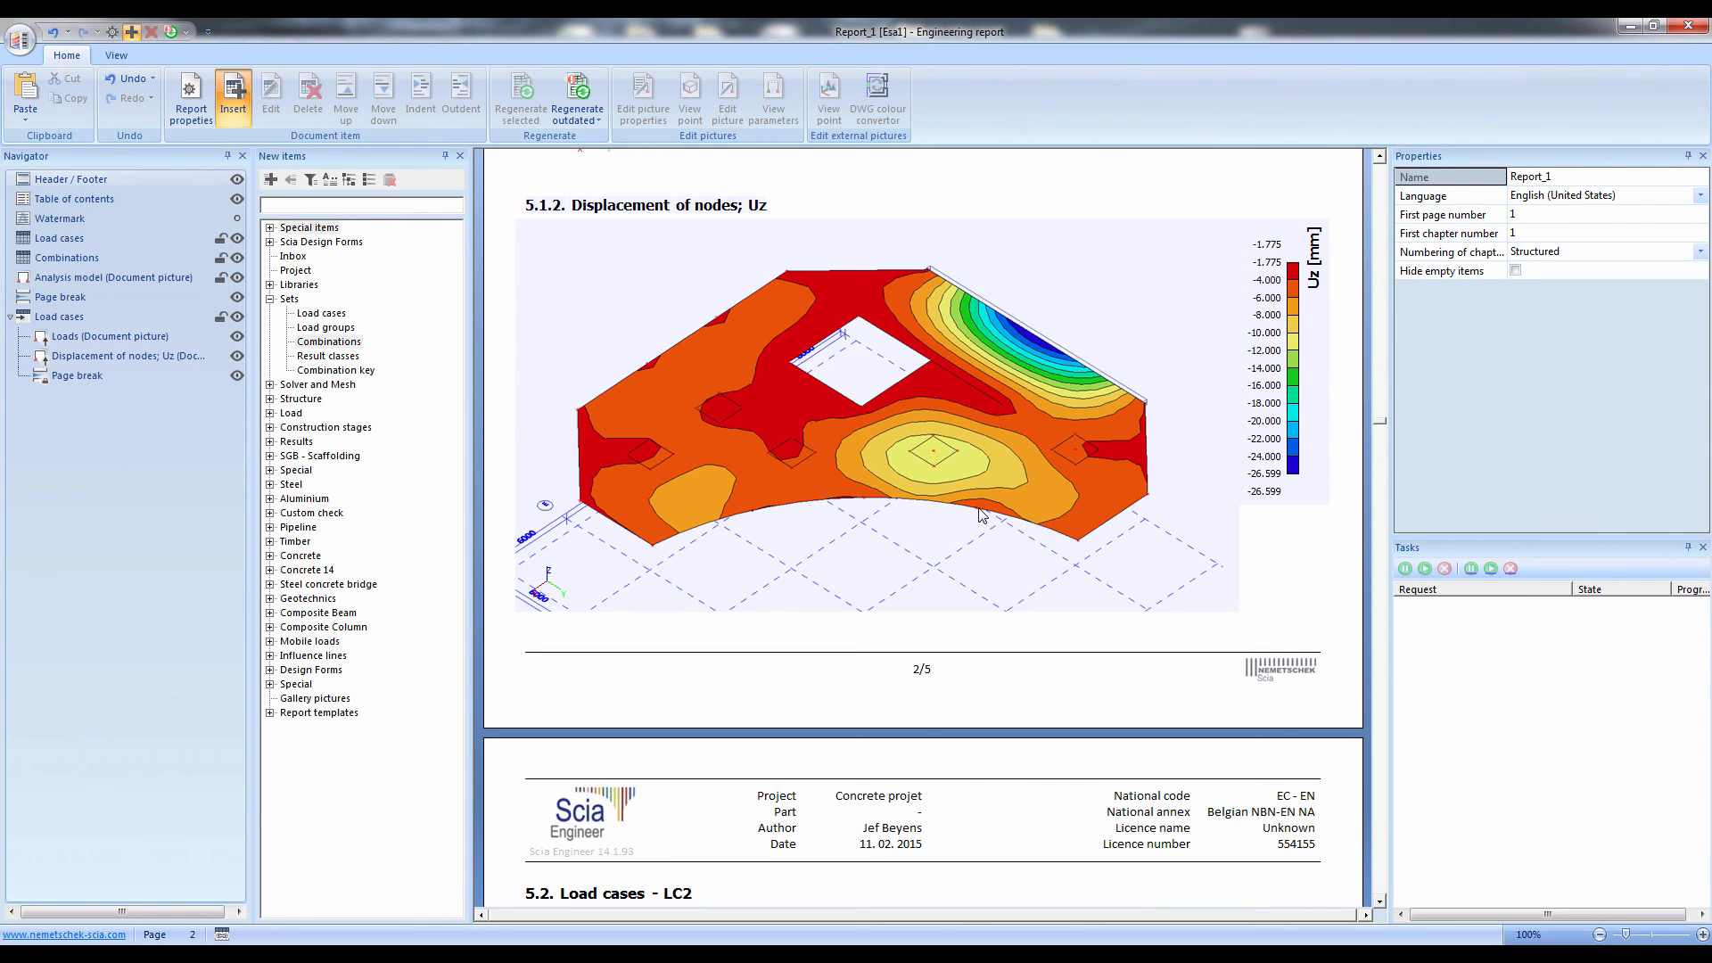
left_click(943, 463)
Examine the regenerated Loads and Uz displacement pictures for load cases LC2 and LC3
scroll(943, 463, "down", 8)
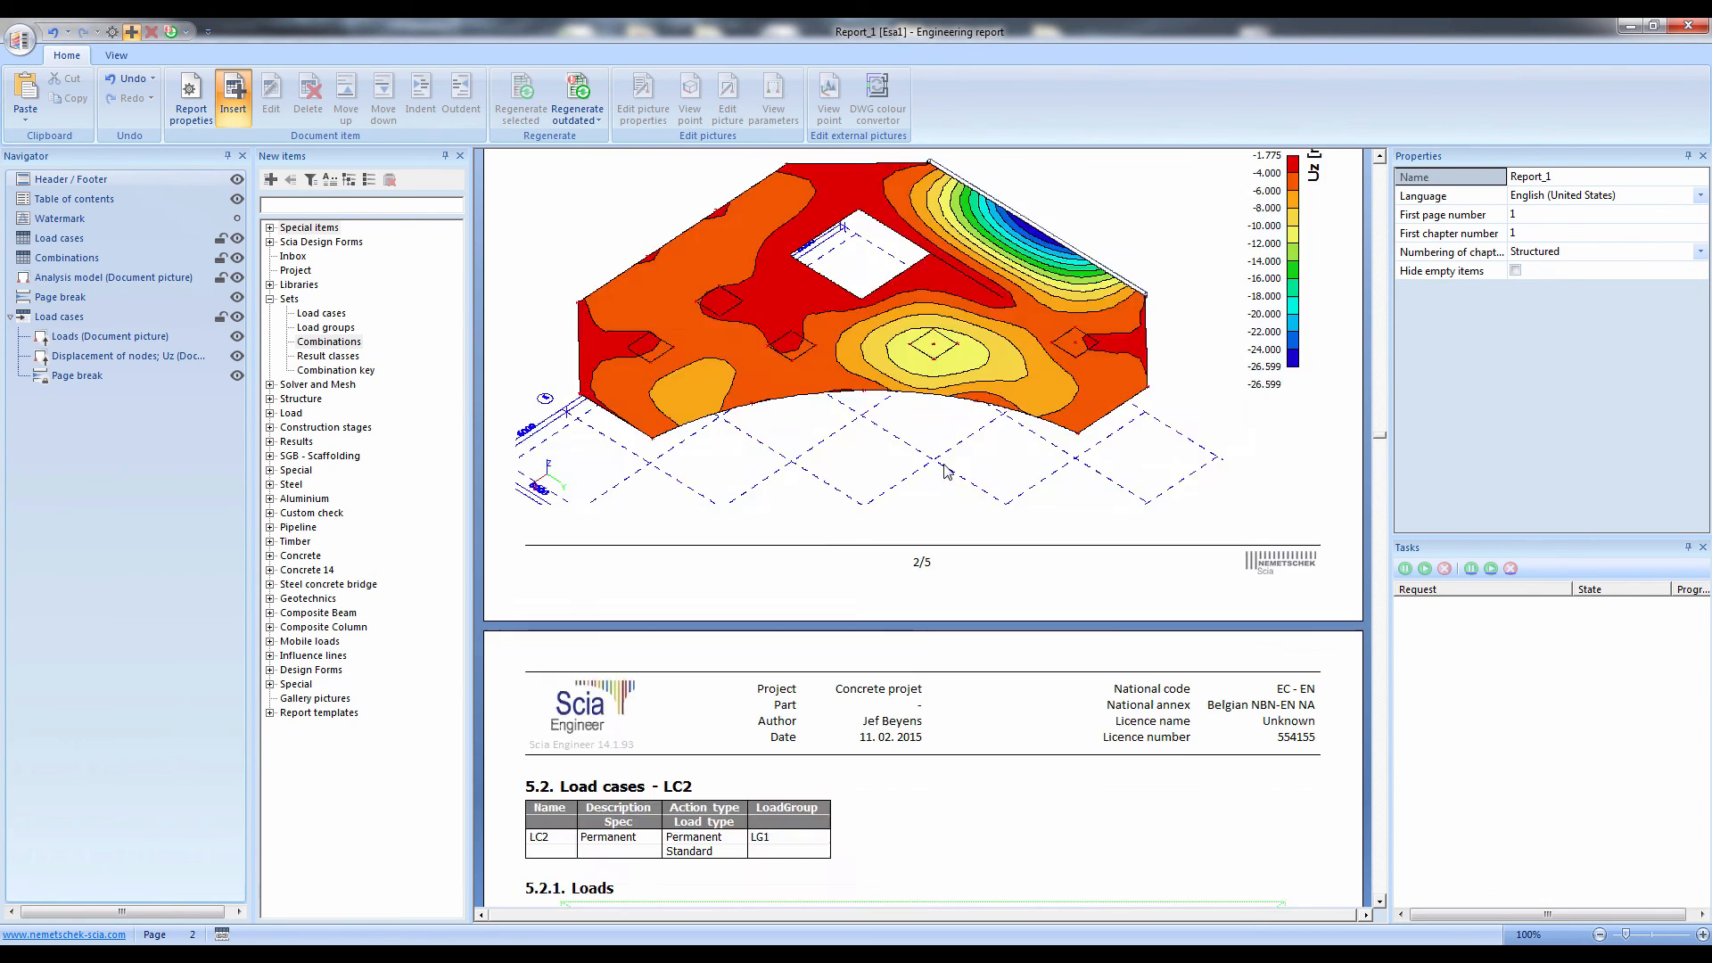
scroll(937, 466, "down", 2)
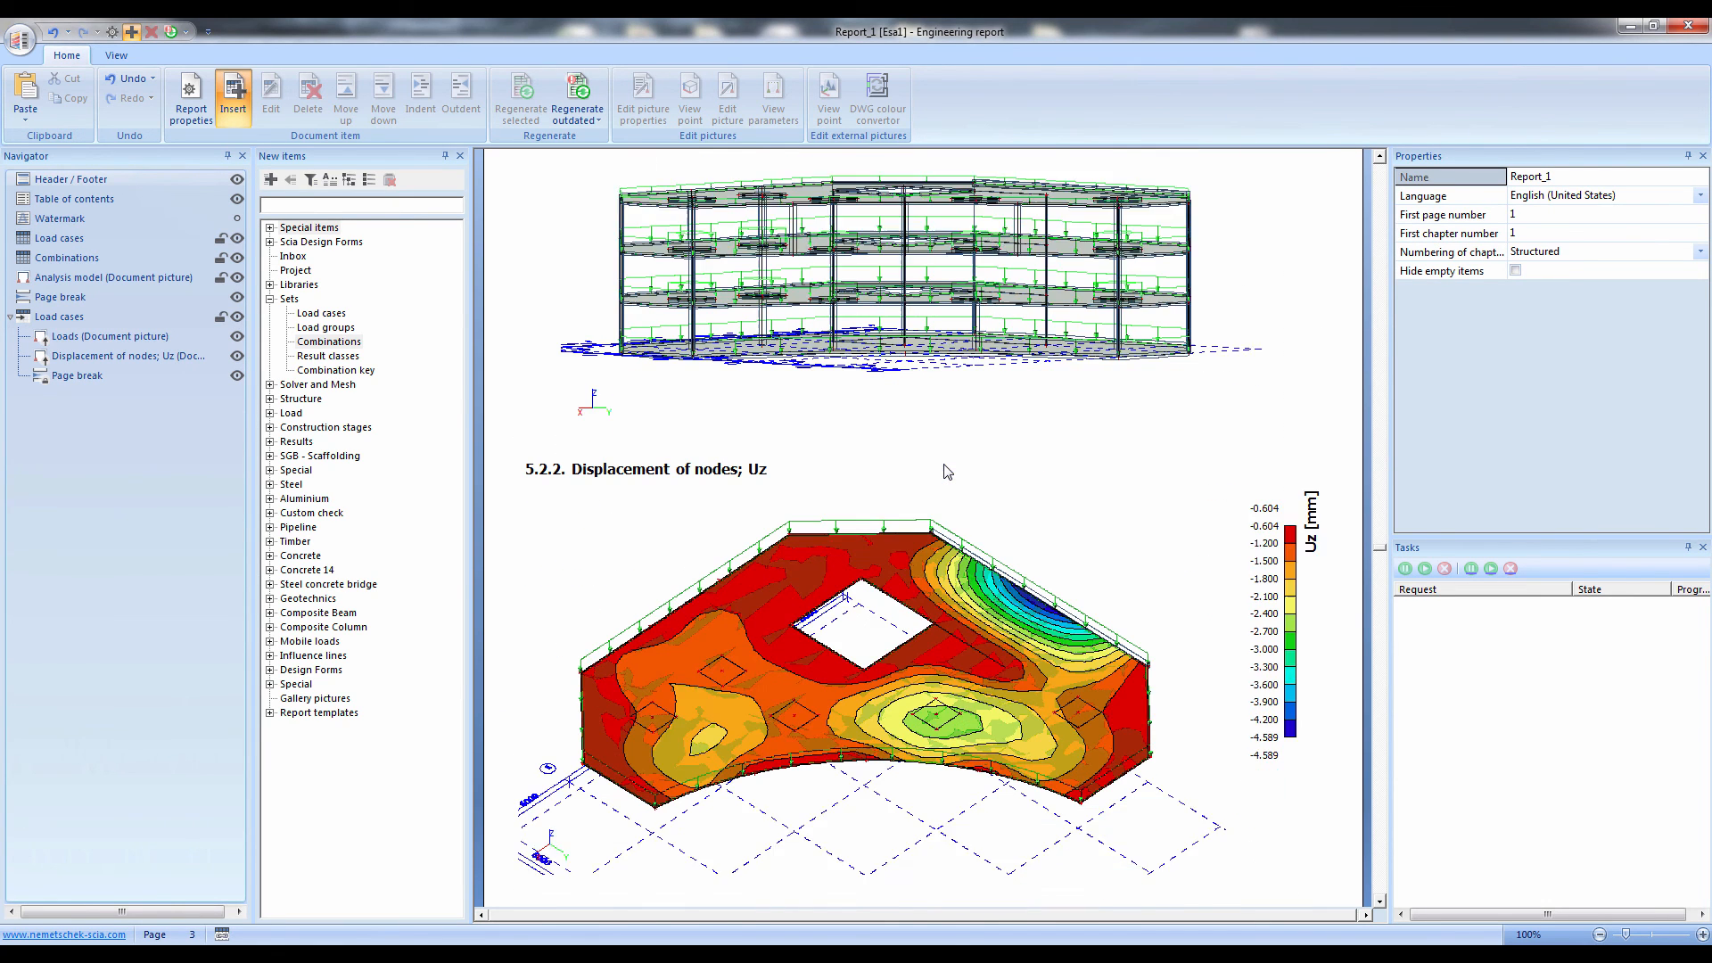
left_click(950, 615)
scroll(951, 615, "down", 10)
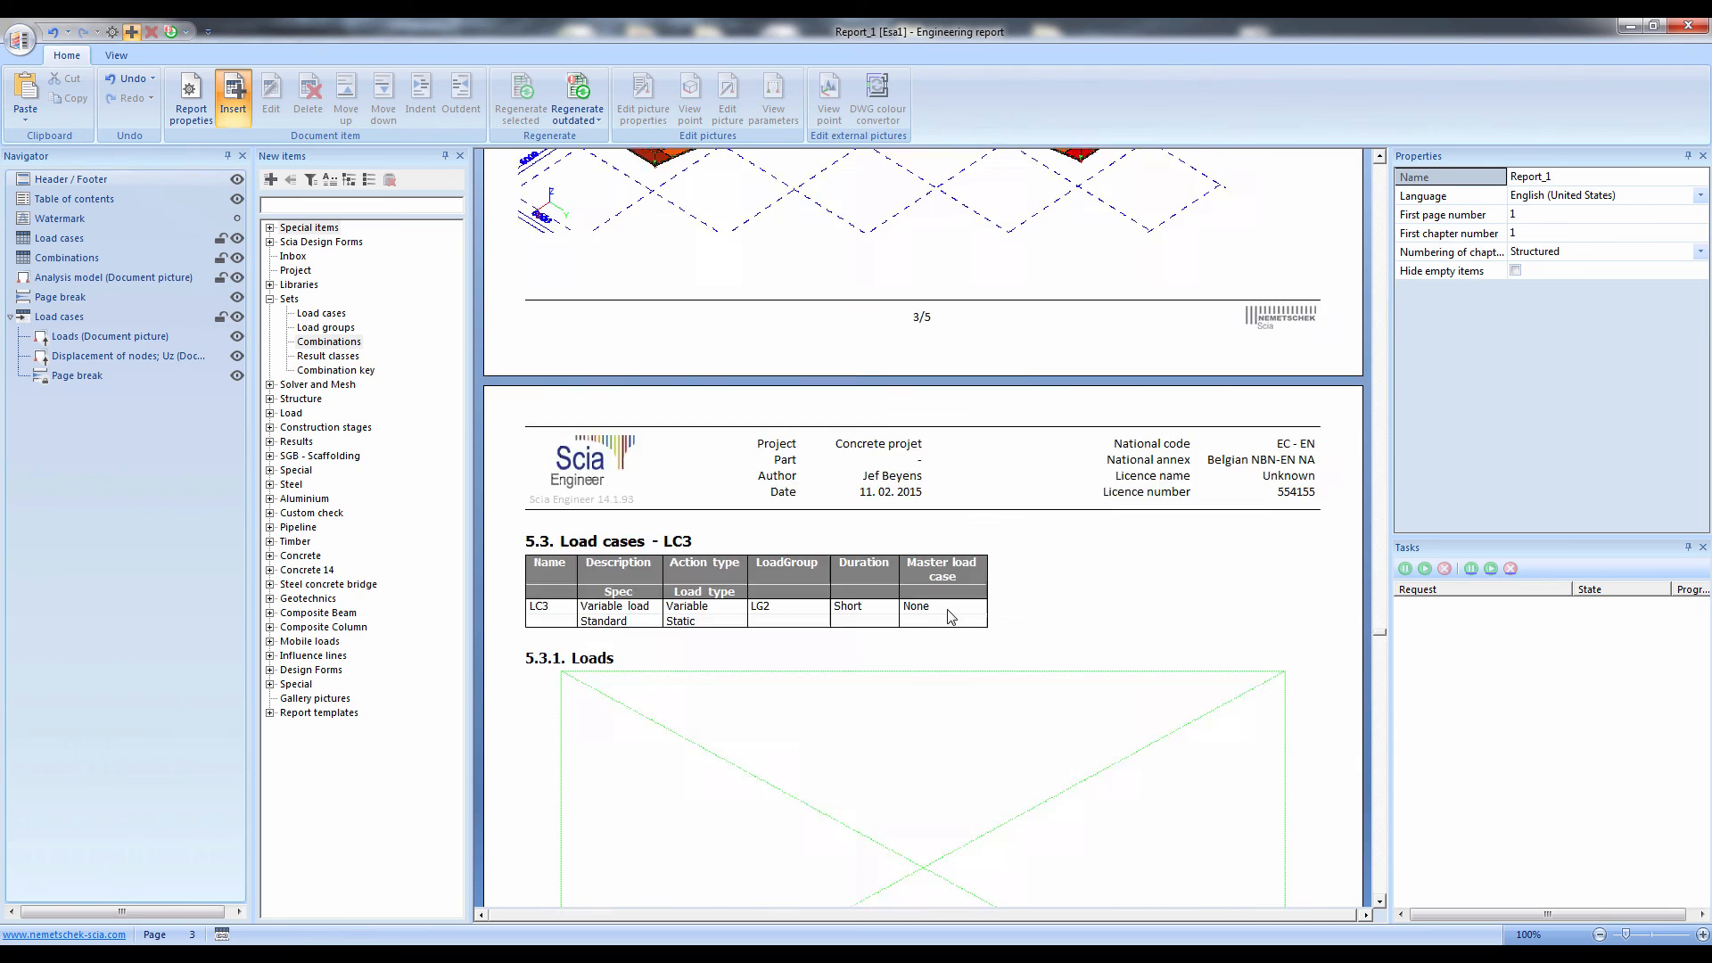
scroll(949, 607, "down", 1)
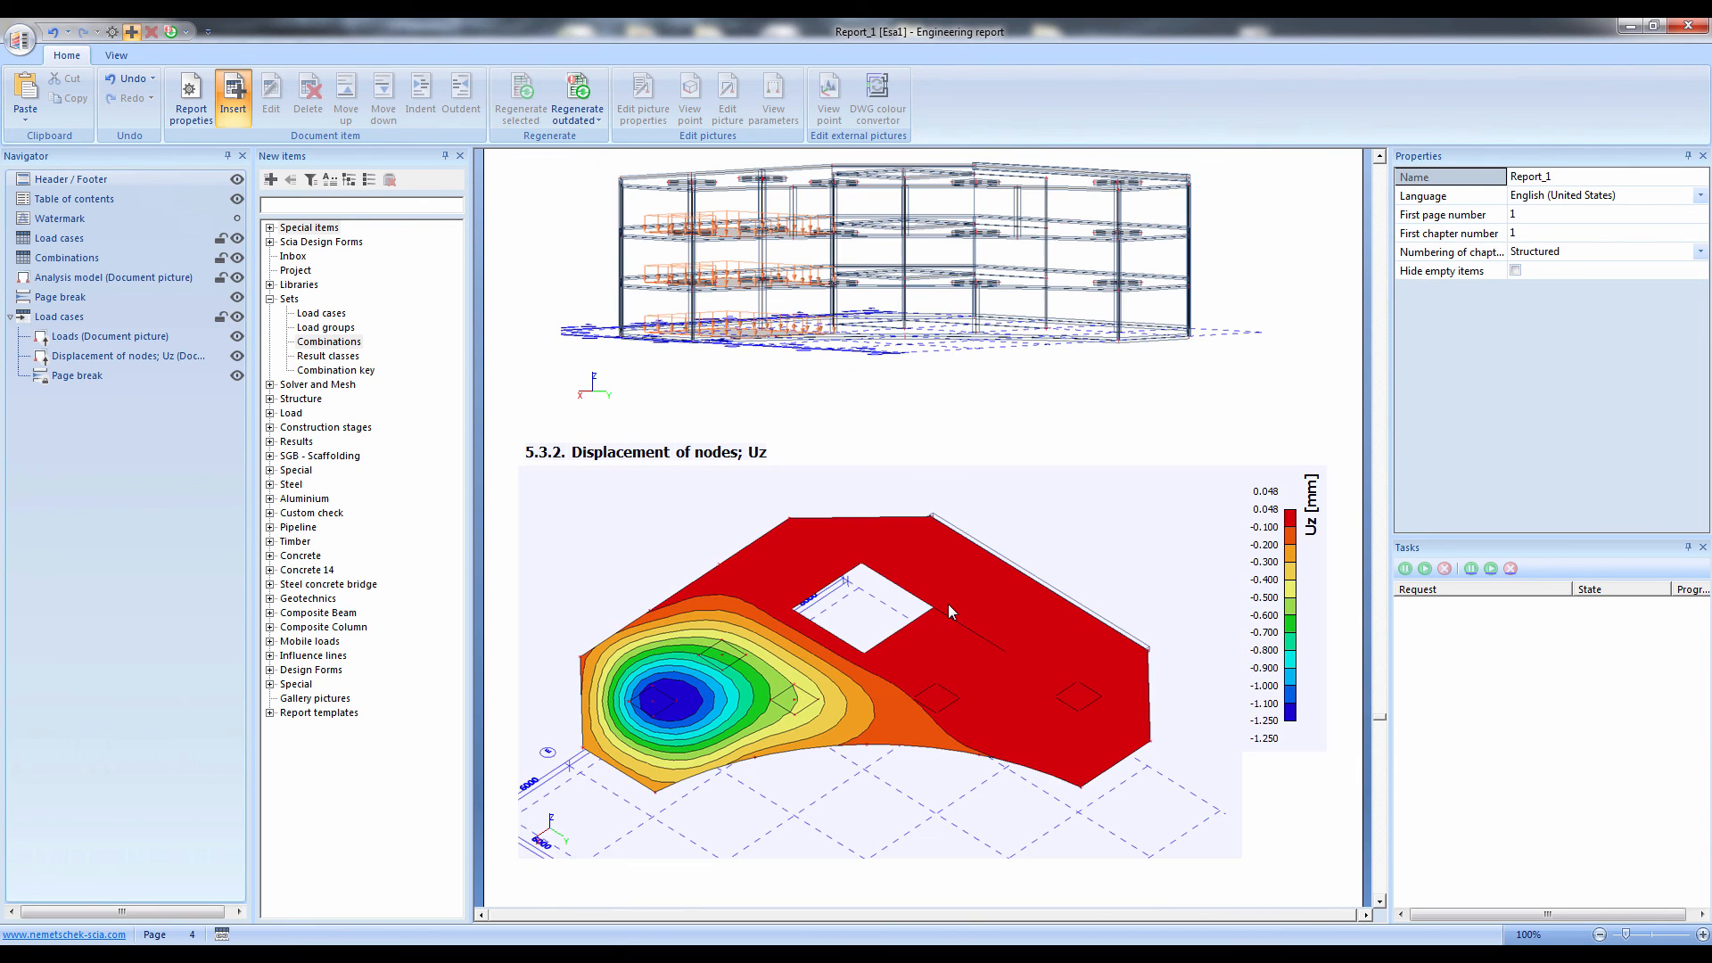
left_click(944, 703)
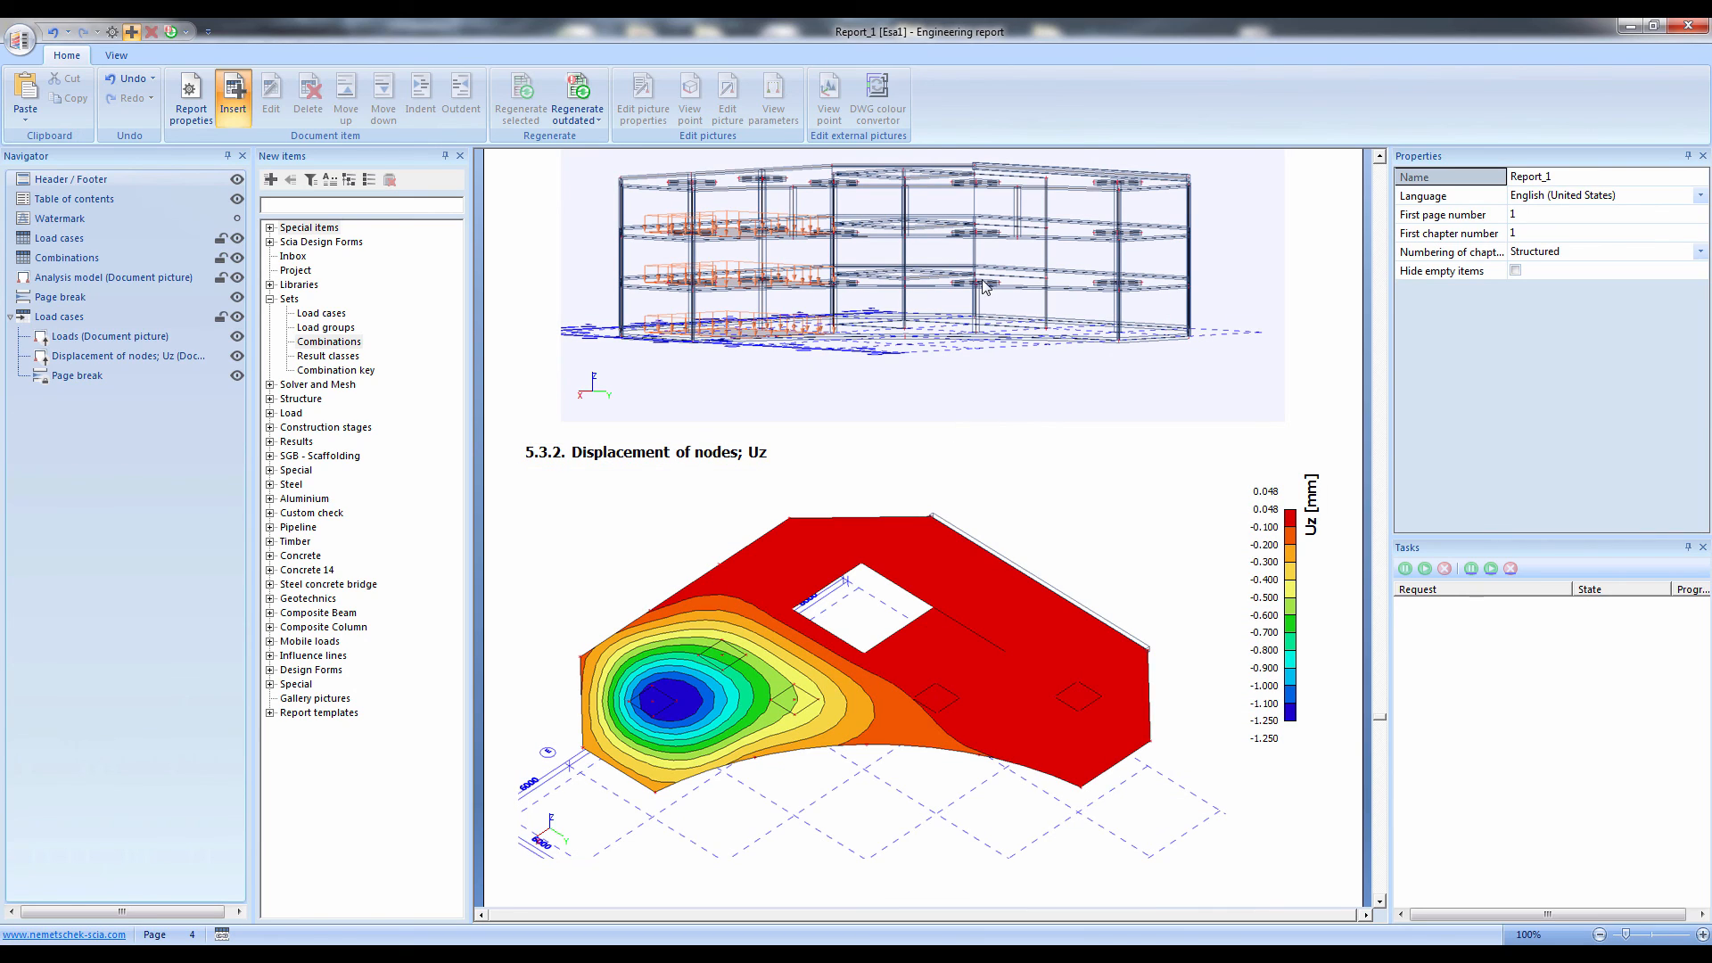
double_click(981, 250)
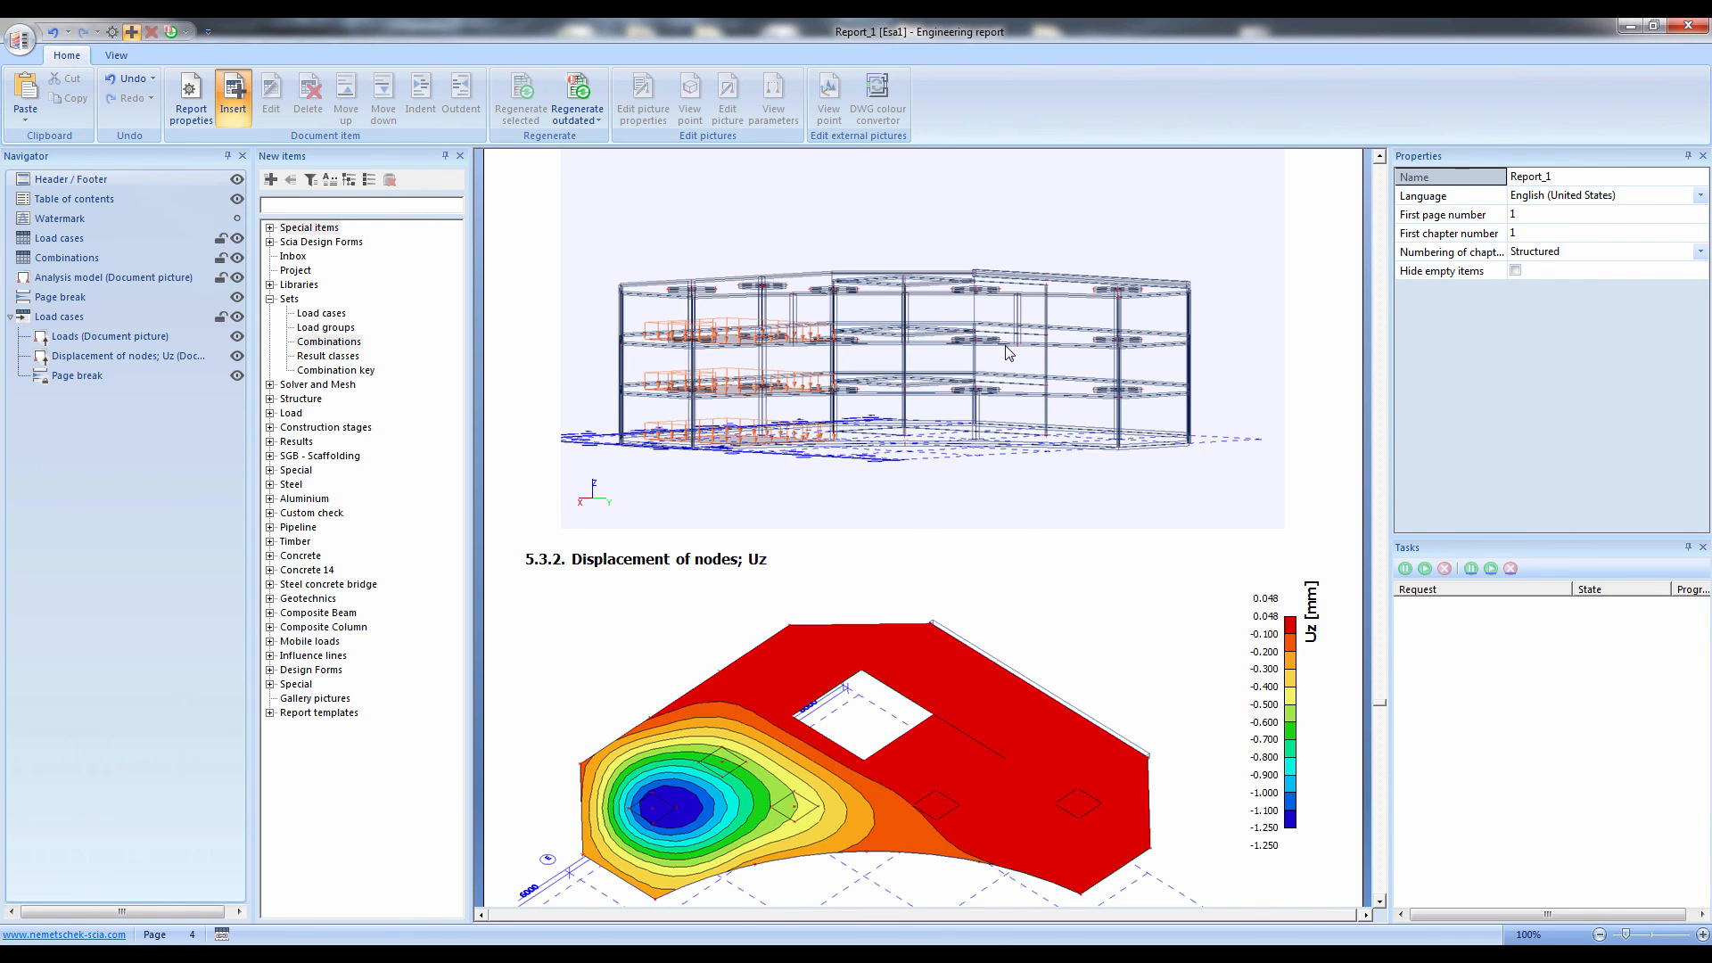
scroll(994, 366, "up", 5)
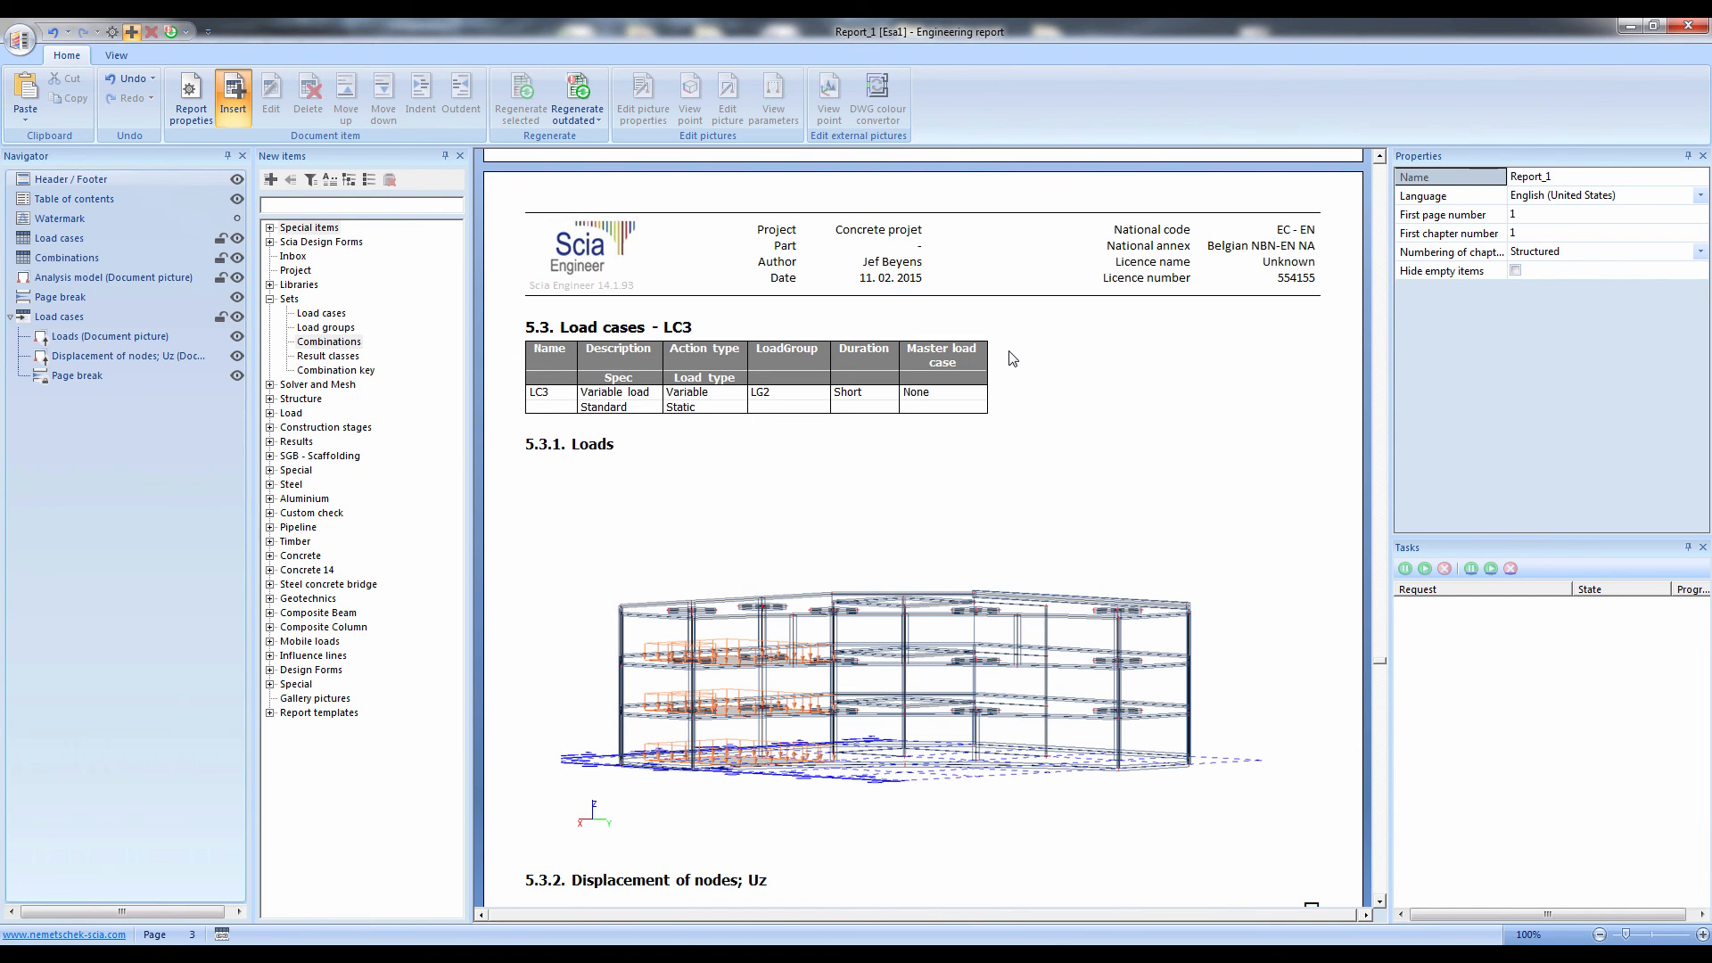
scroll(1012, 364, "up", 5)
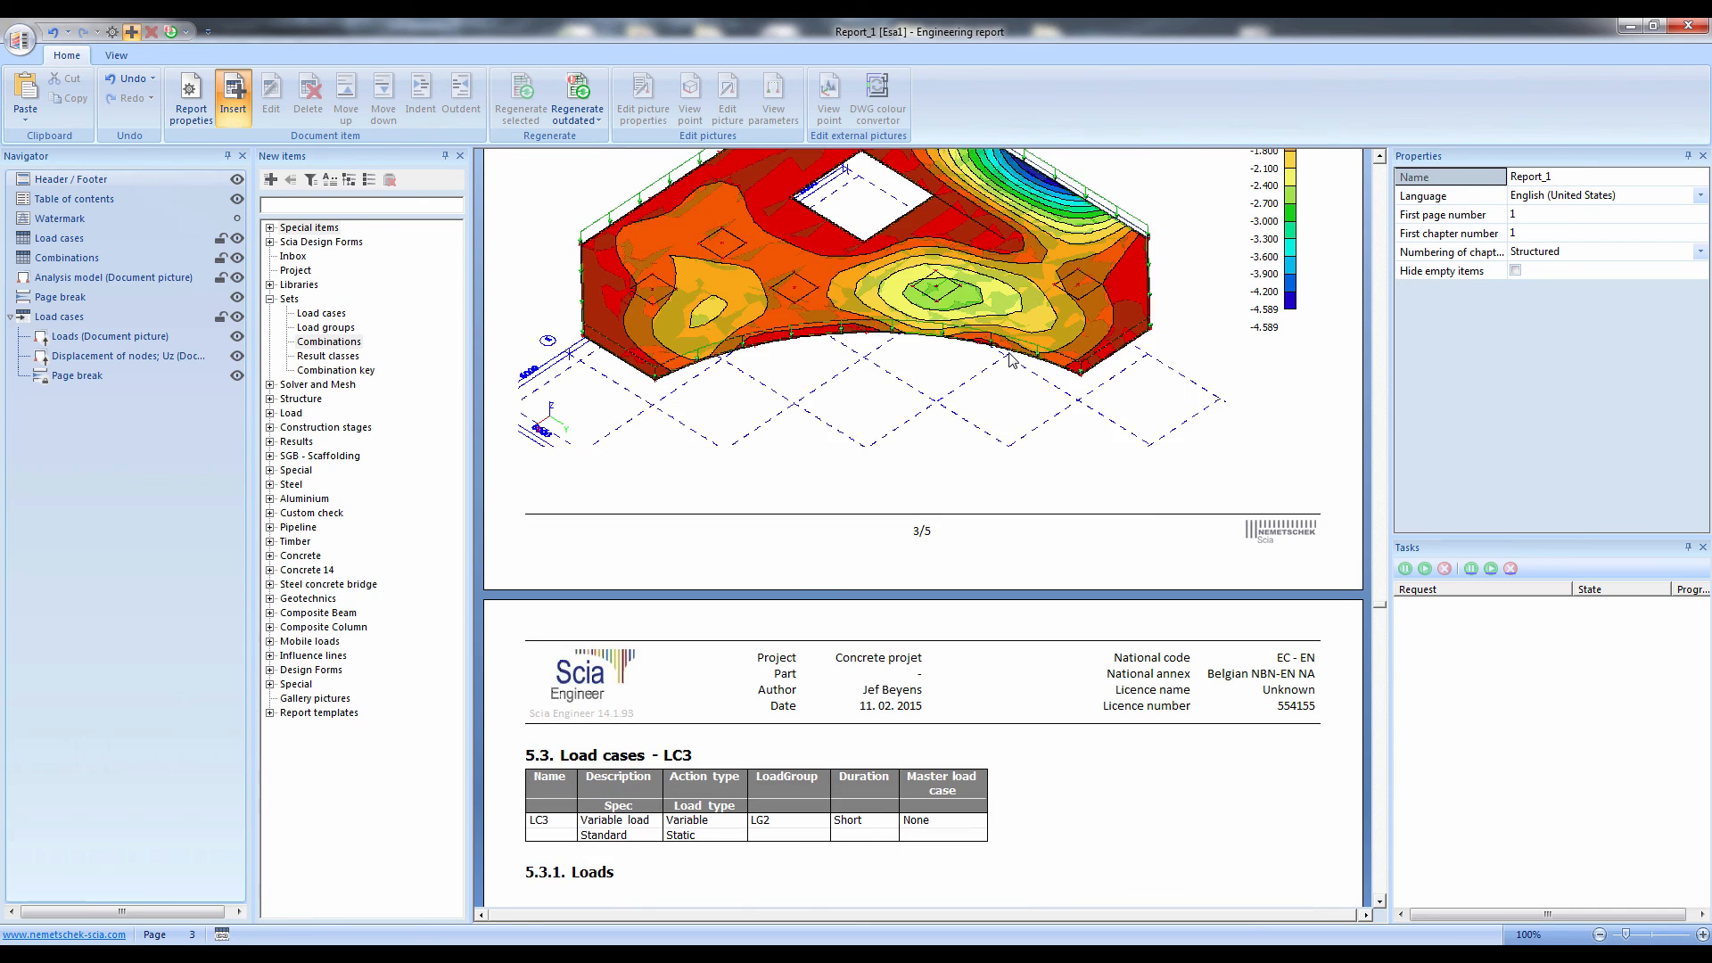
scroll(1009, 351, "up", 10)
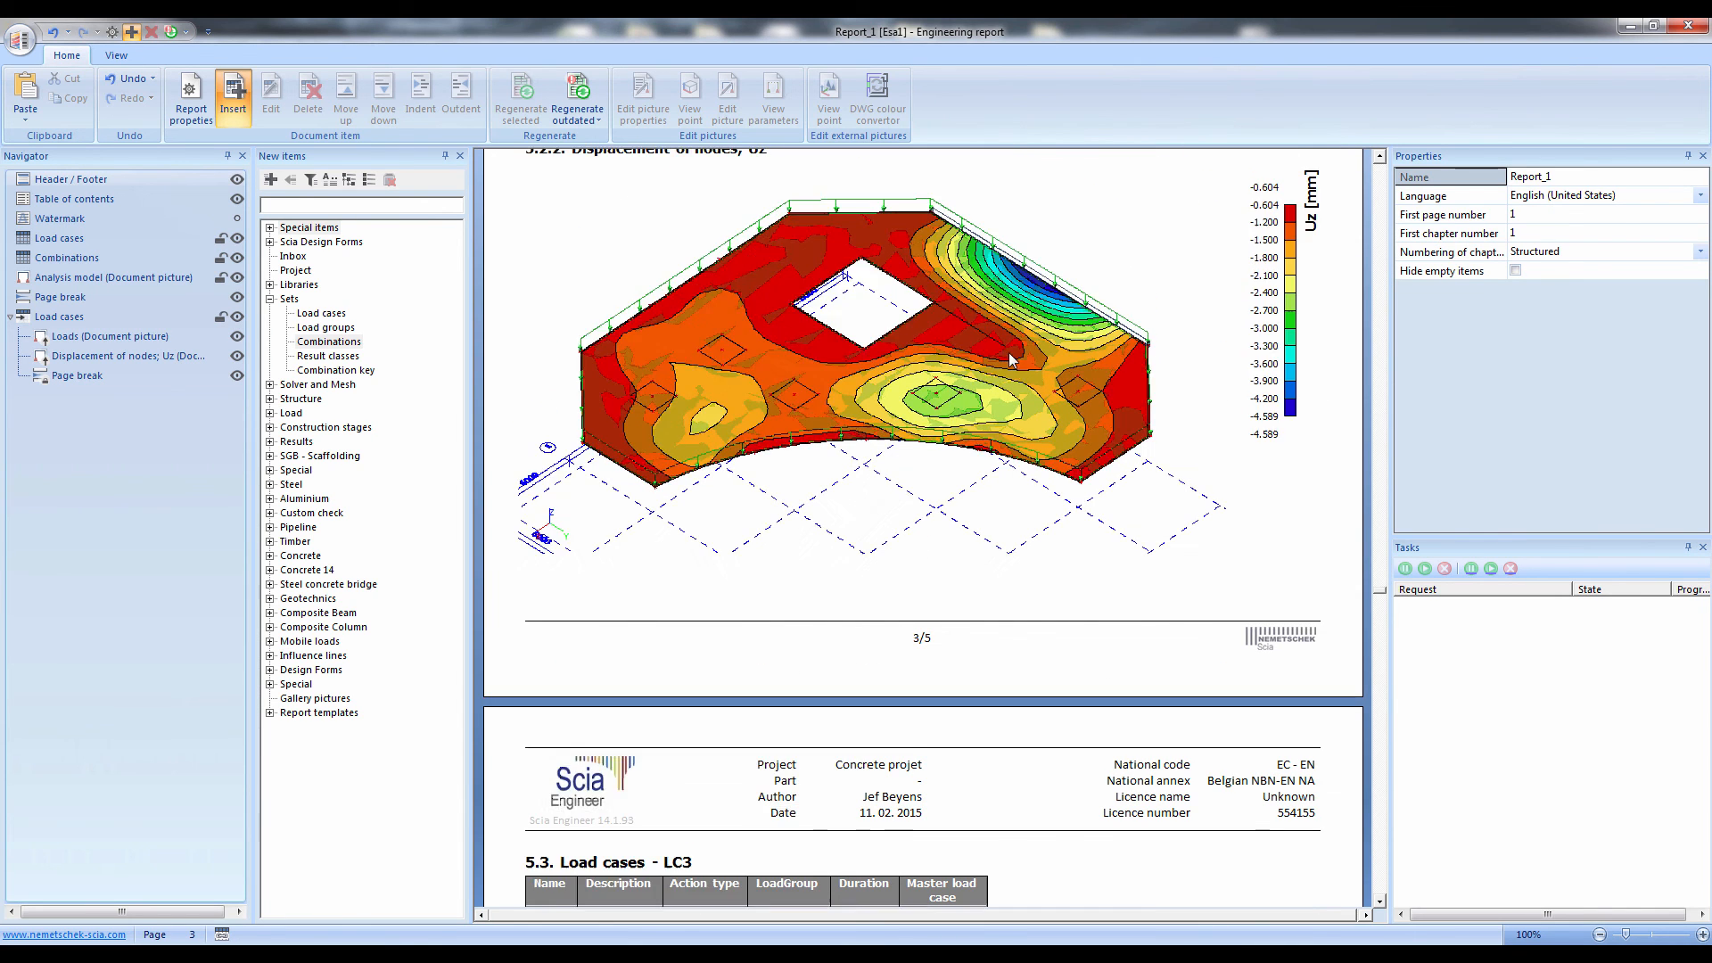
Export the engineering report to a PDF file named report20 in the Documents library
left_click(20, 43)
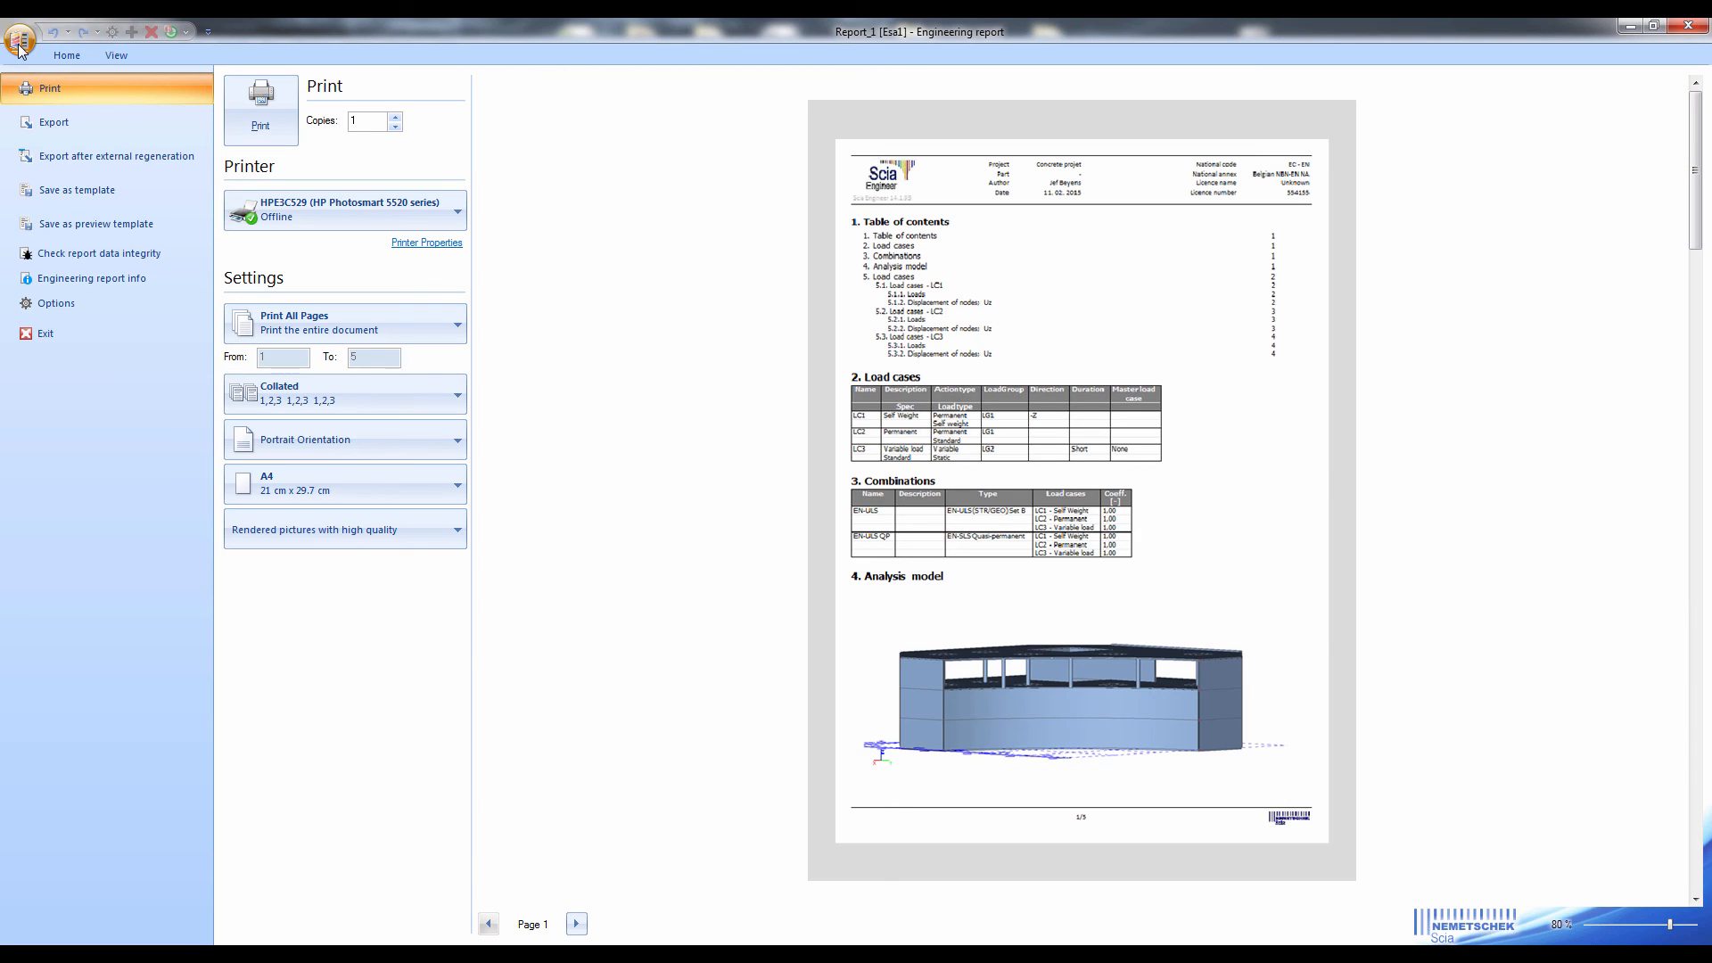
left_click(70, 121)
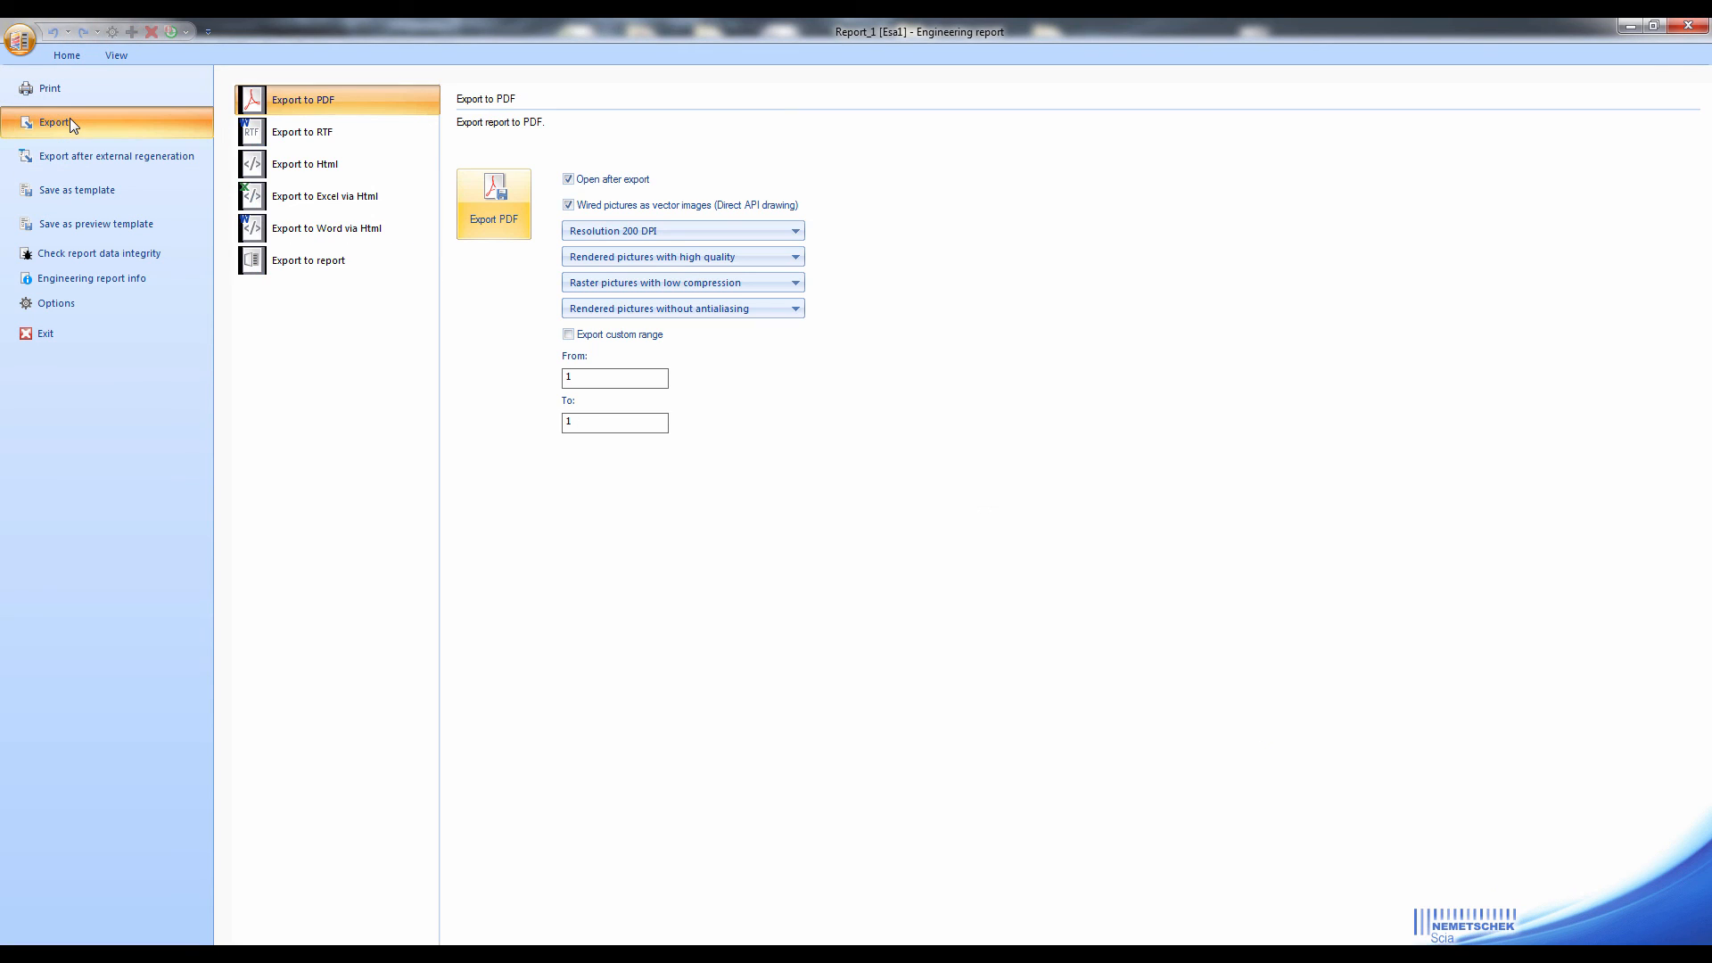
left_click(277, 104)
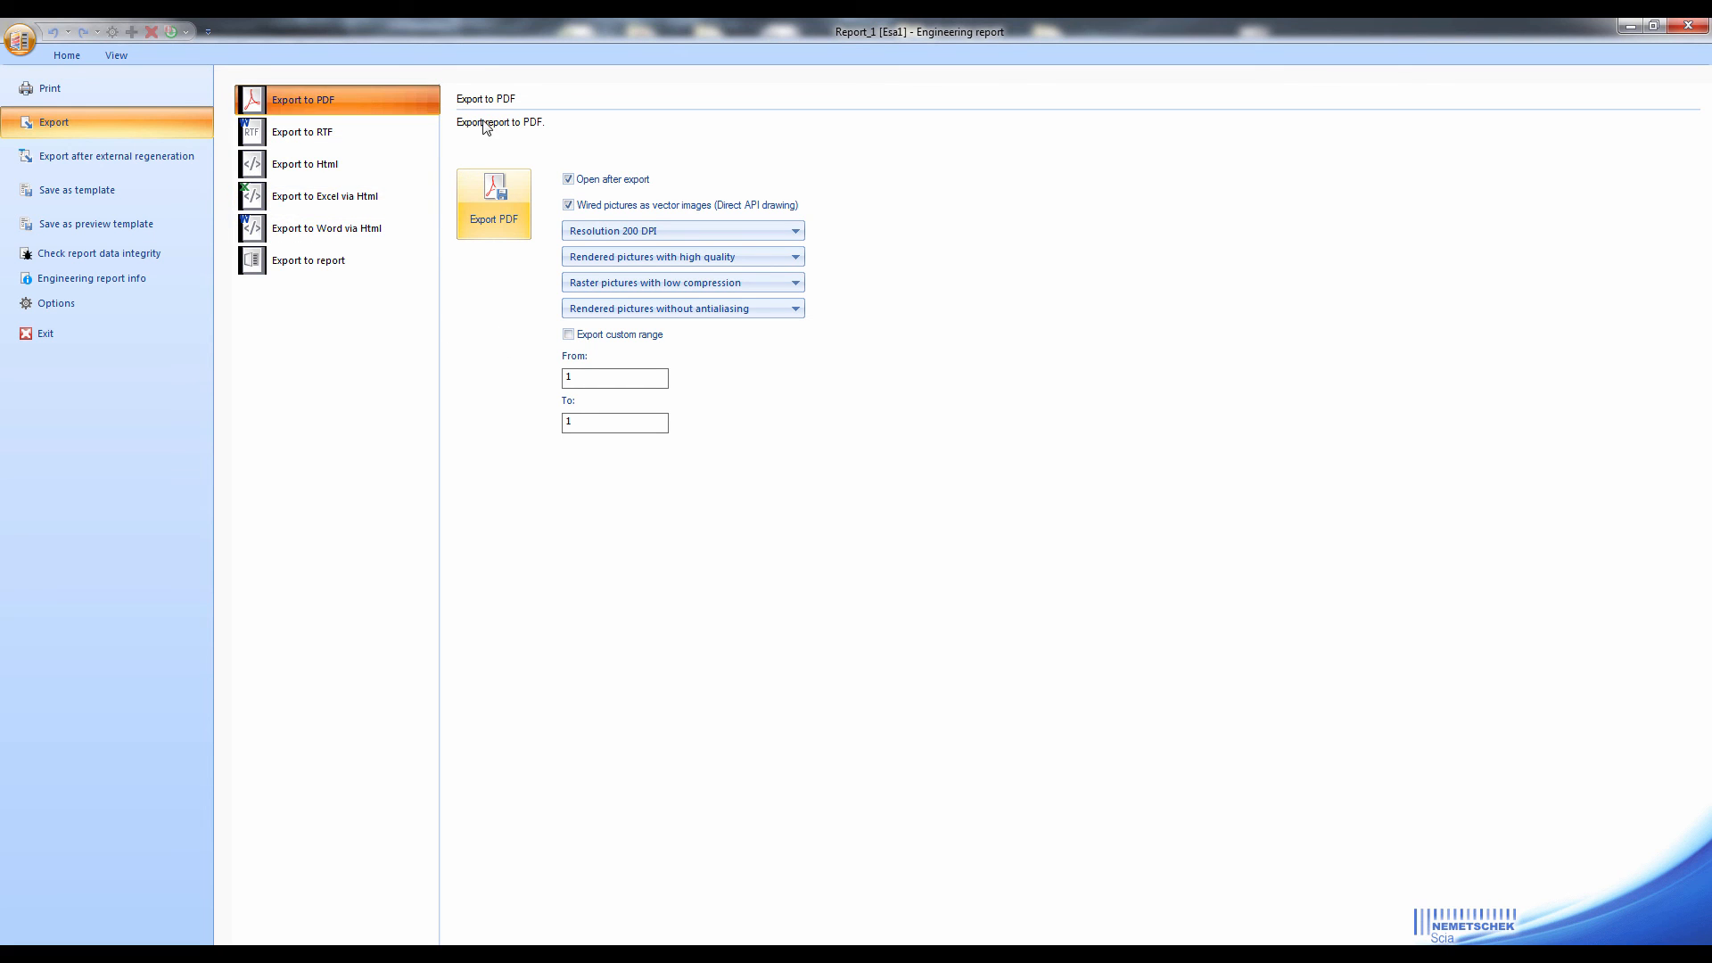
left_click(493, 220)
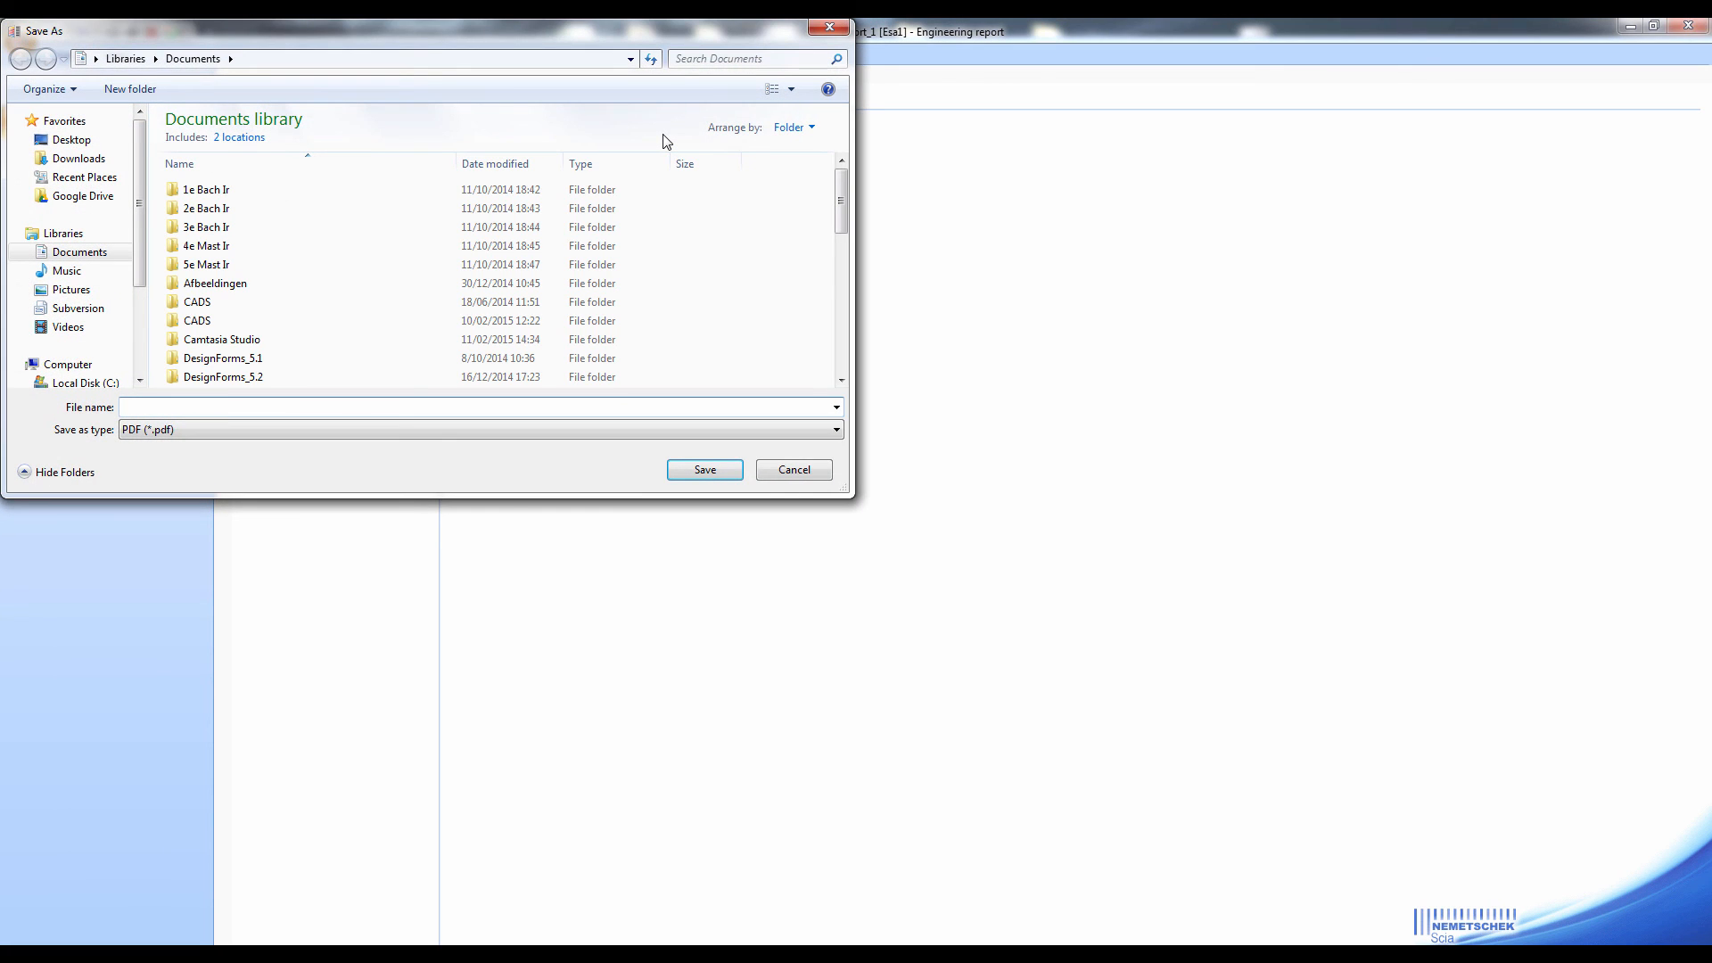
type("rep")
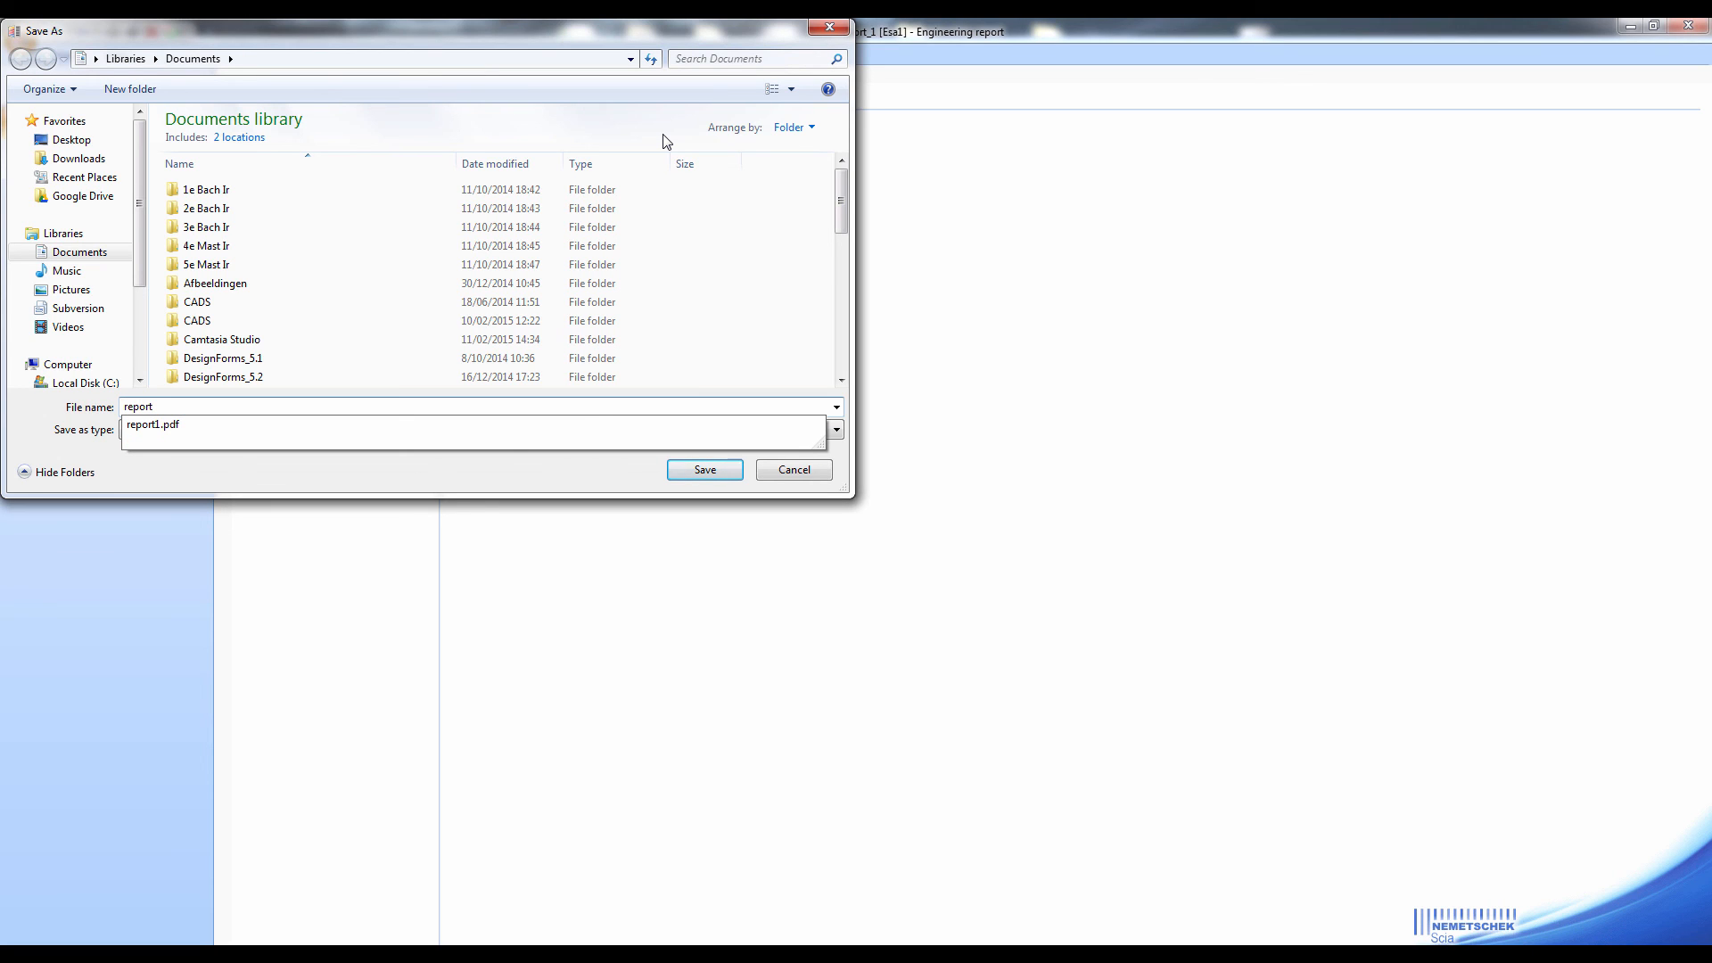
type("ort")
key("Return")
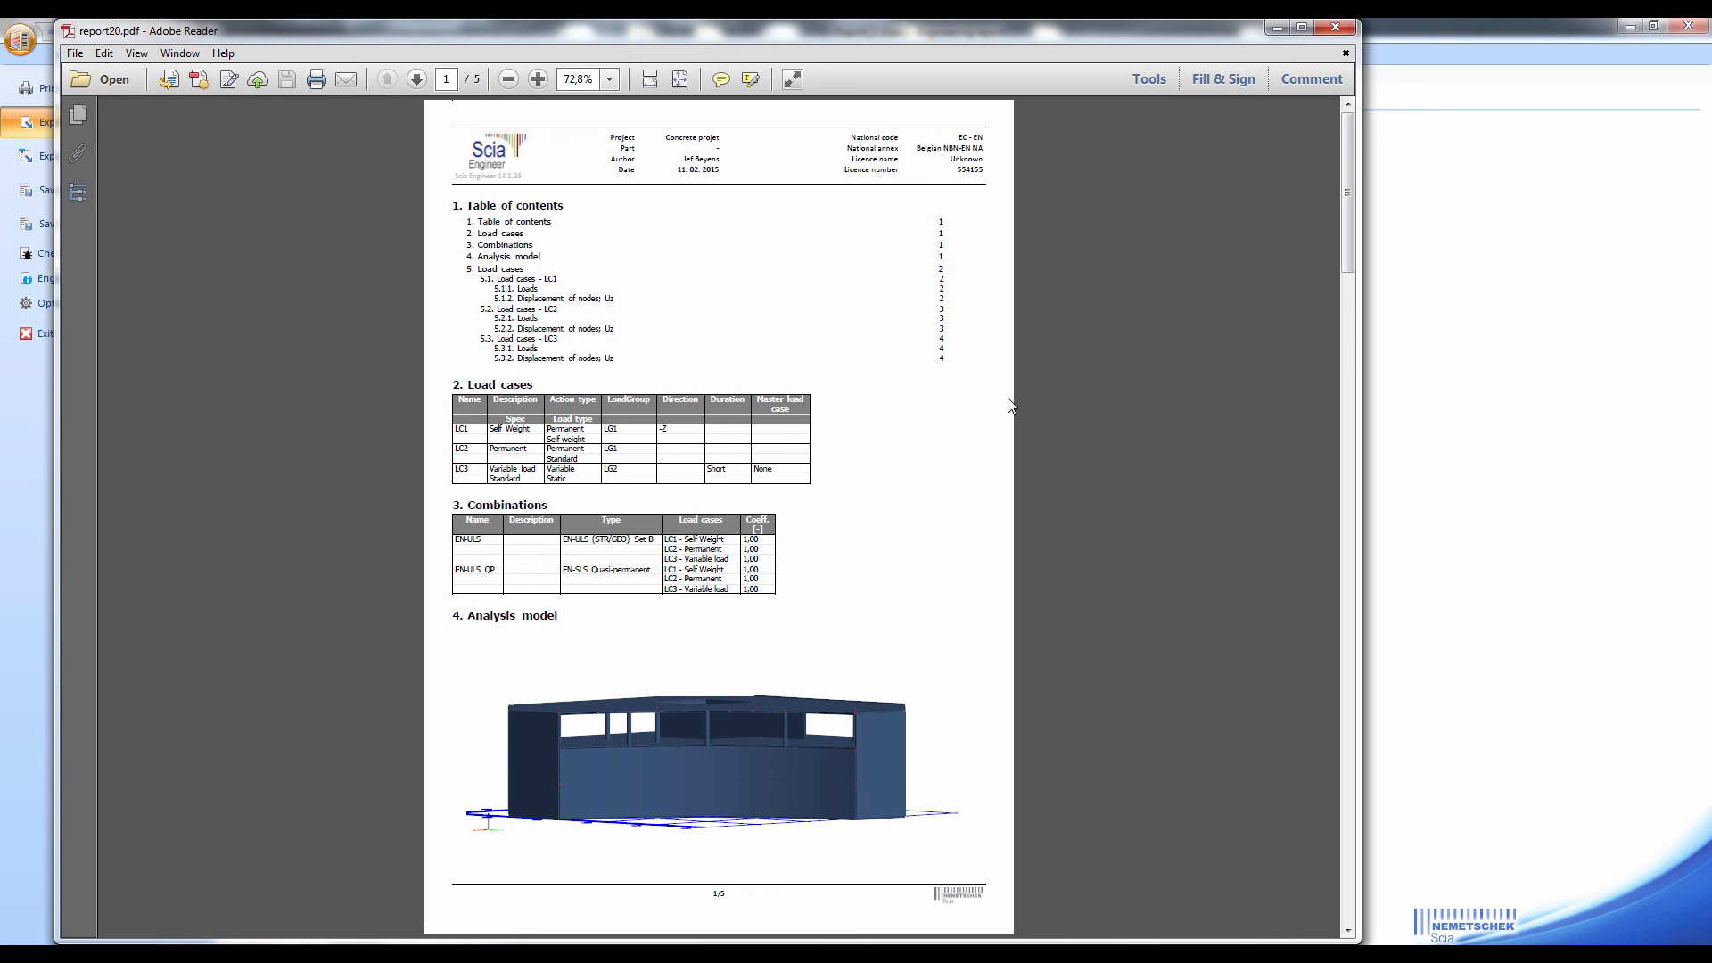
Activate the 3D analysis model in the exported PDF and display it from View IZO, View Y- and View X-
left_click(785, 734)
left_click(606, 613)
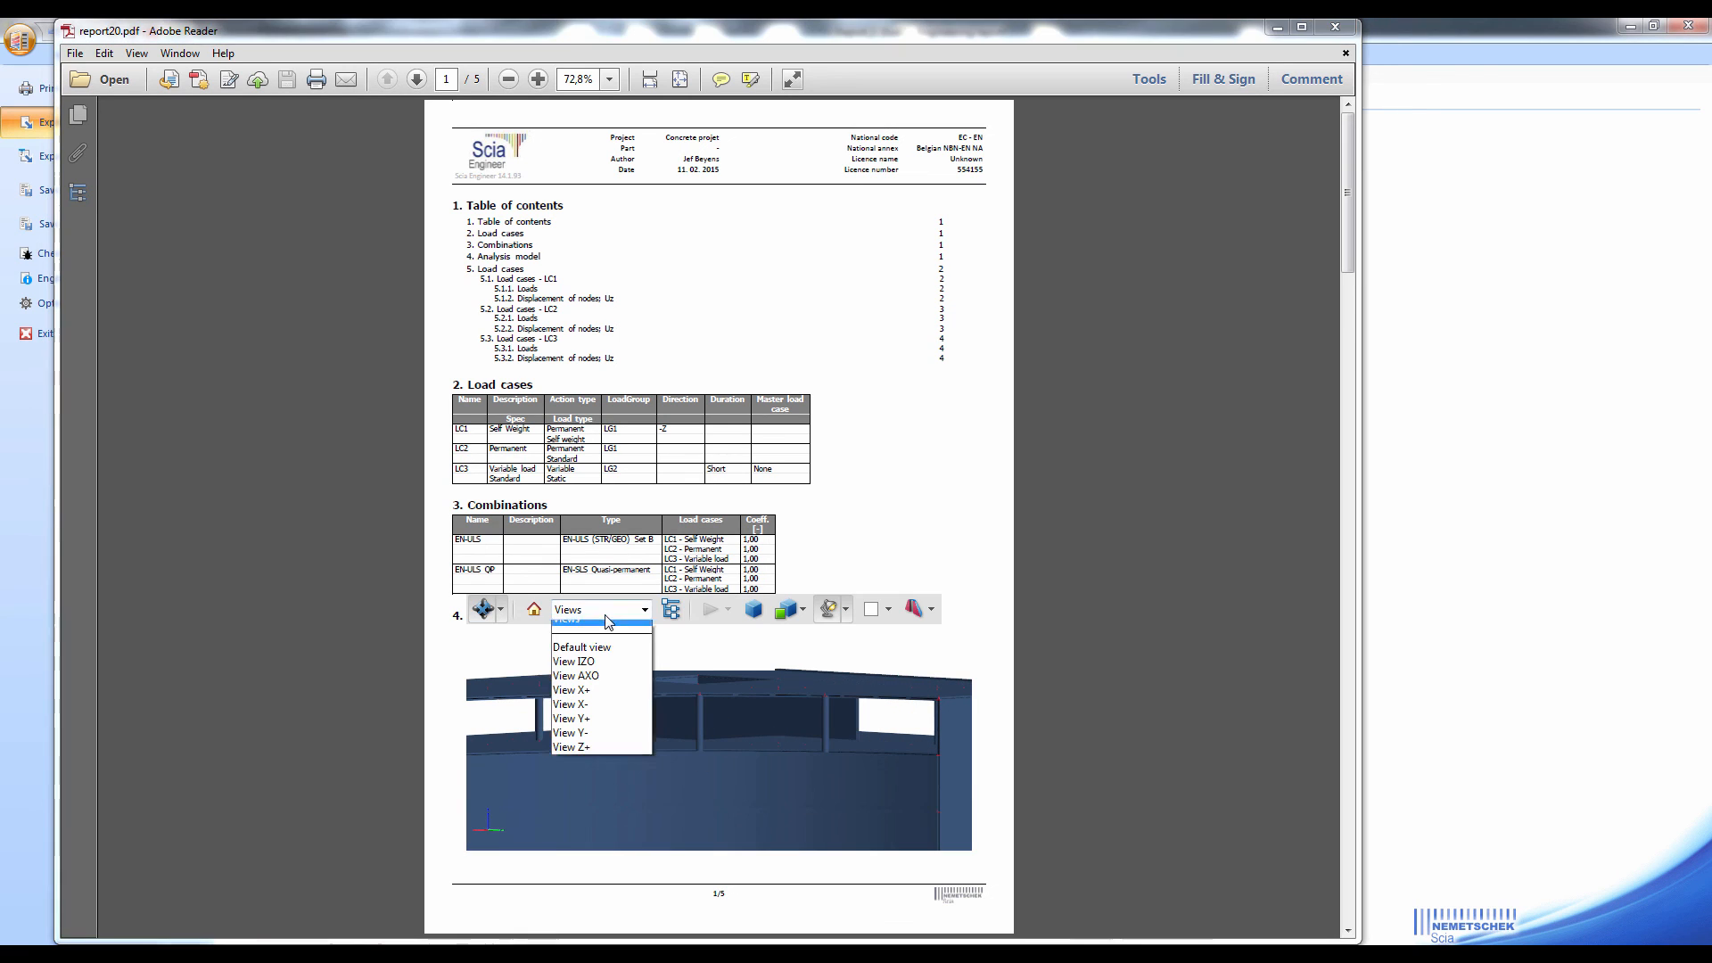
left_click(606, 673)
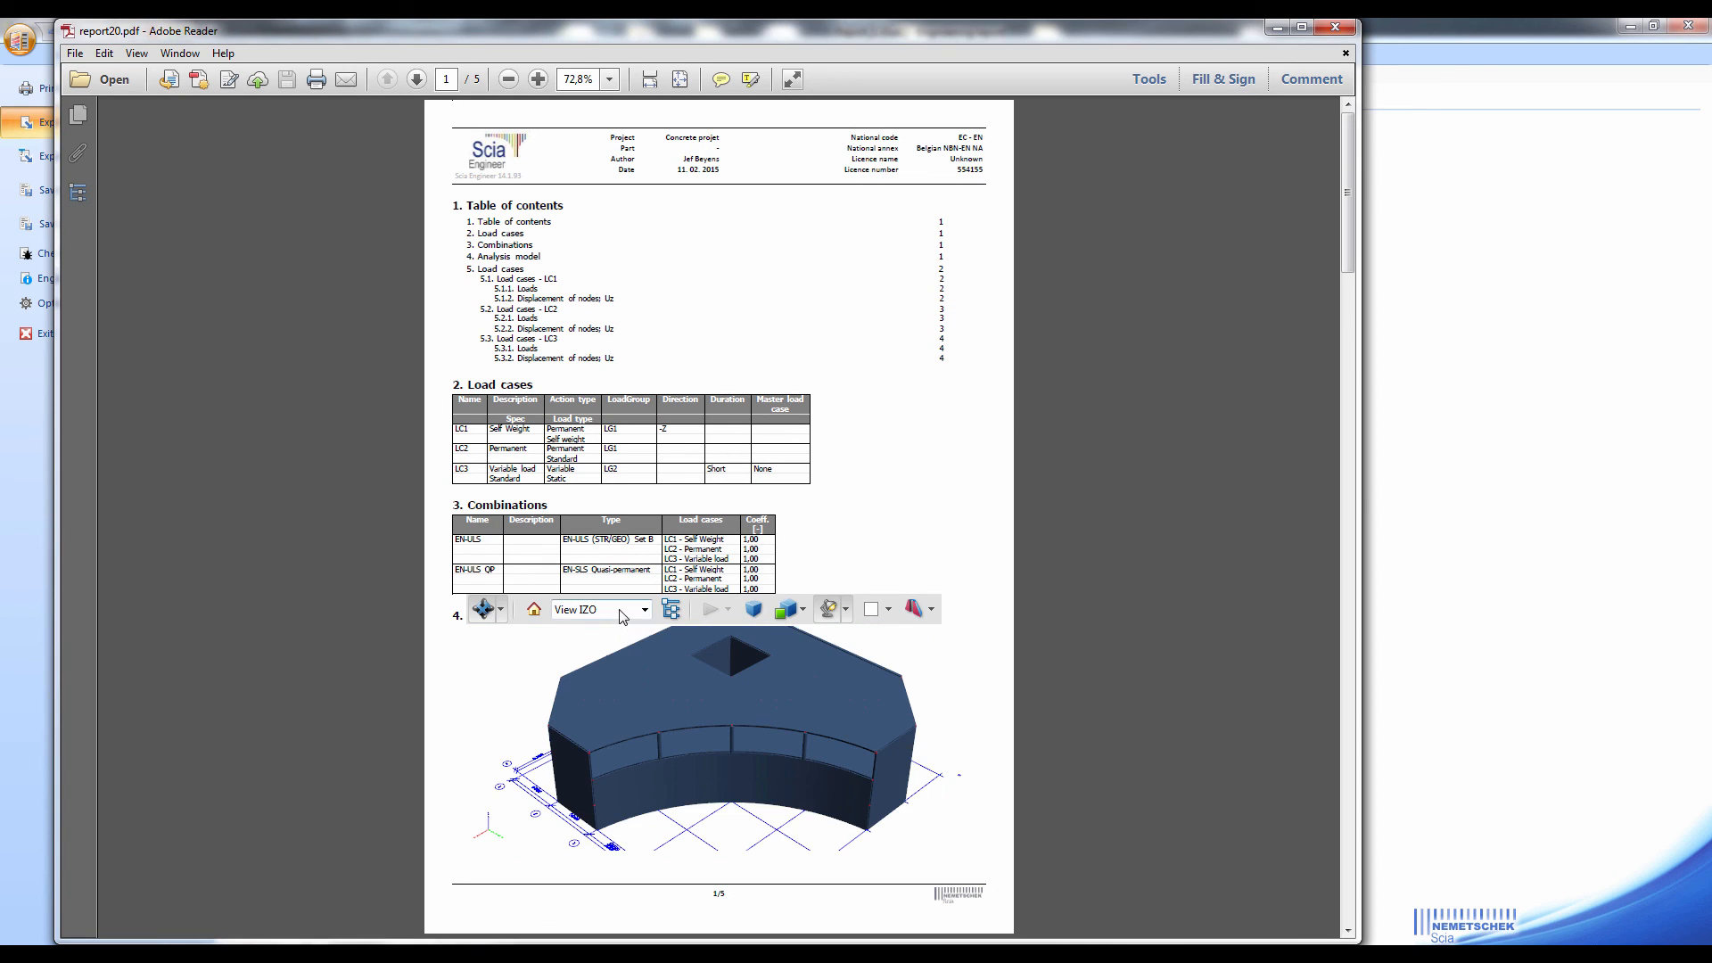
left_click(628, 610)
left_click(619, 741)
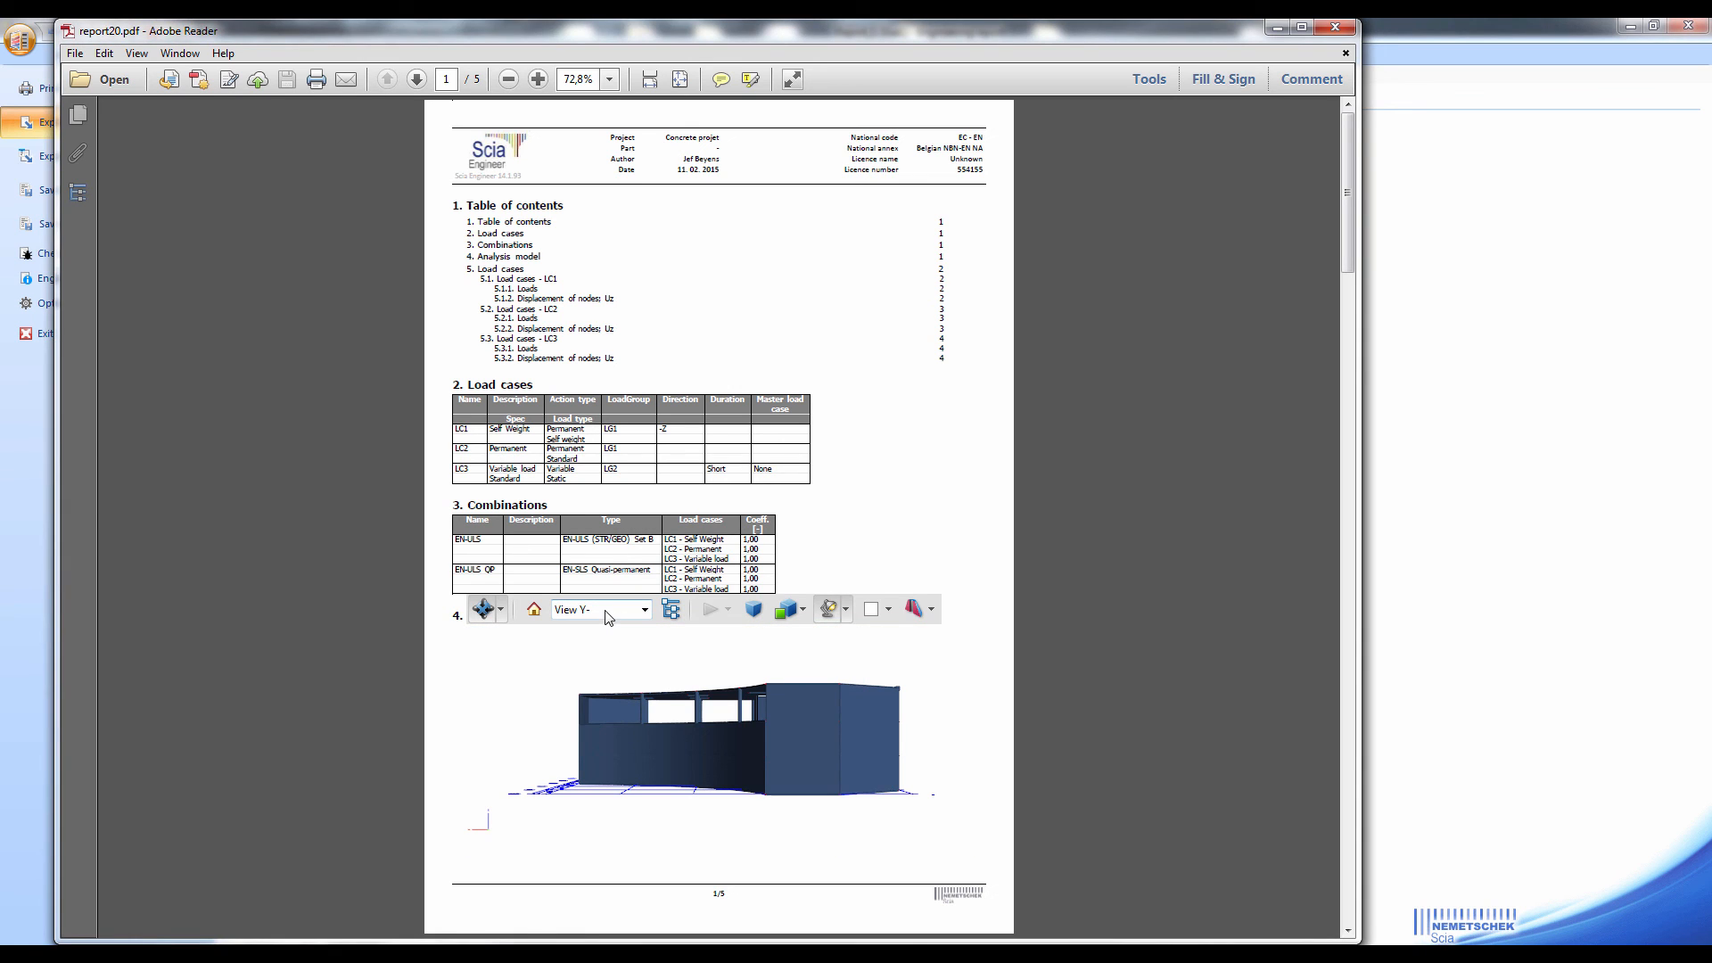
left_click(606, 611)
left_click(608, 720)
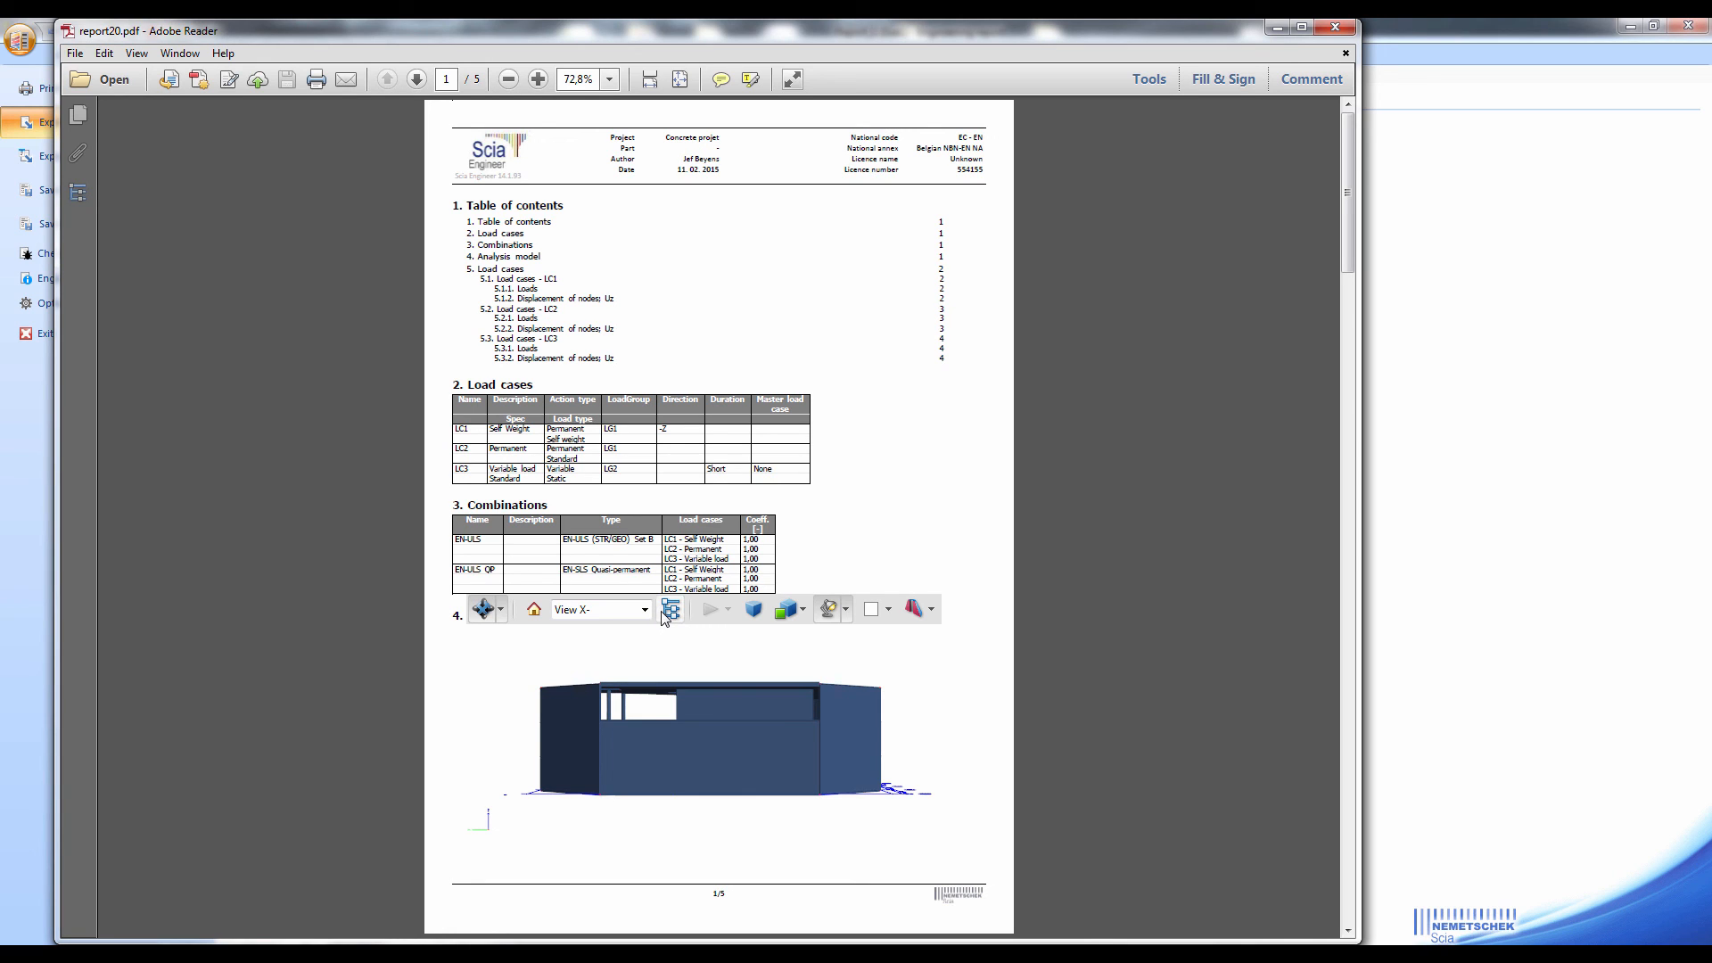
Show the PDF's model tree and hide LINESET_0 to LINESET_2 and MESH_60 to MESH_73 in the 3D model
left_click(670, 610)
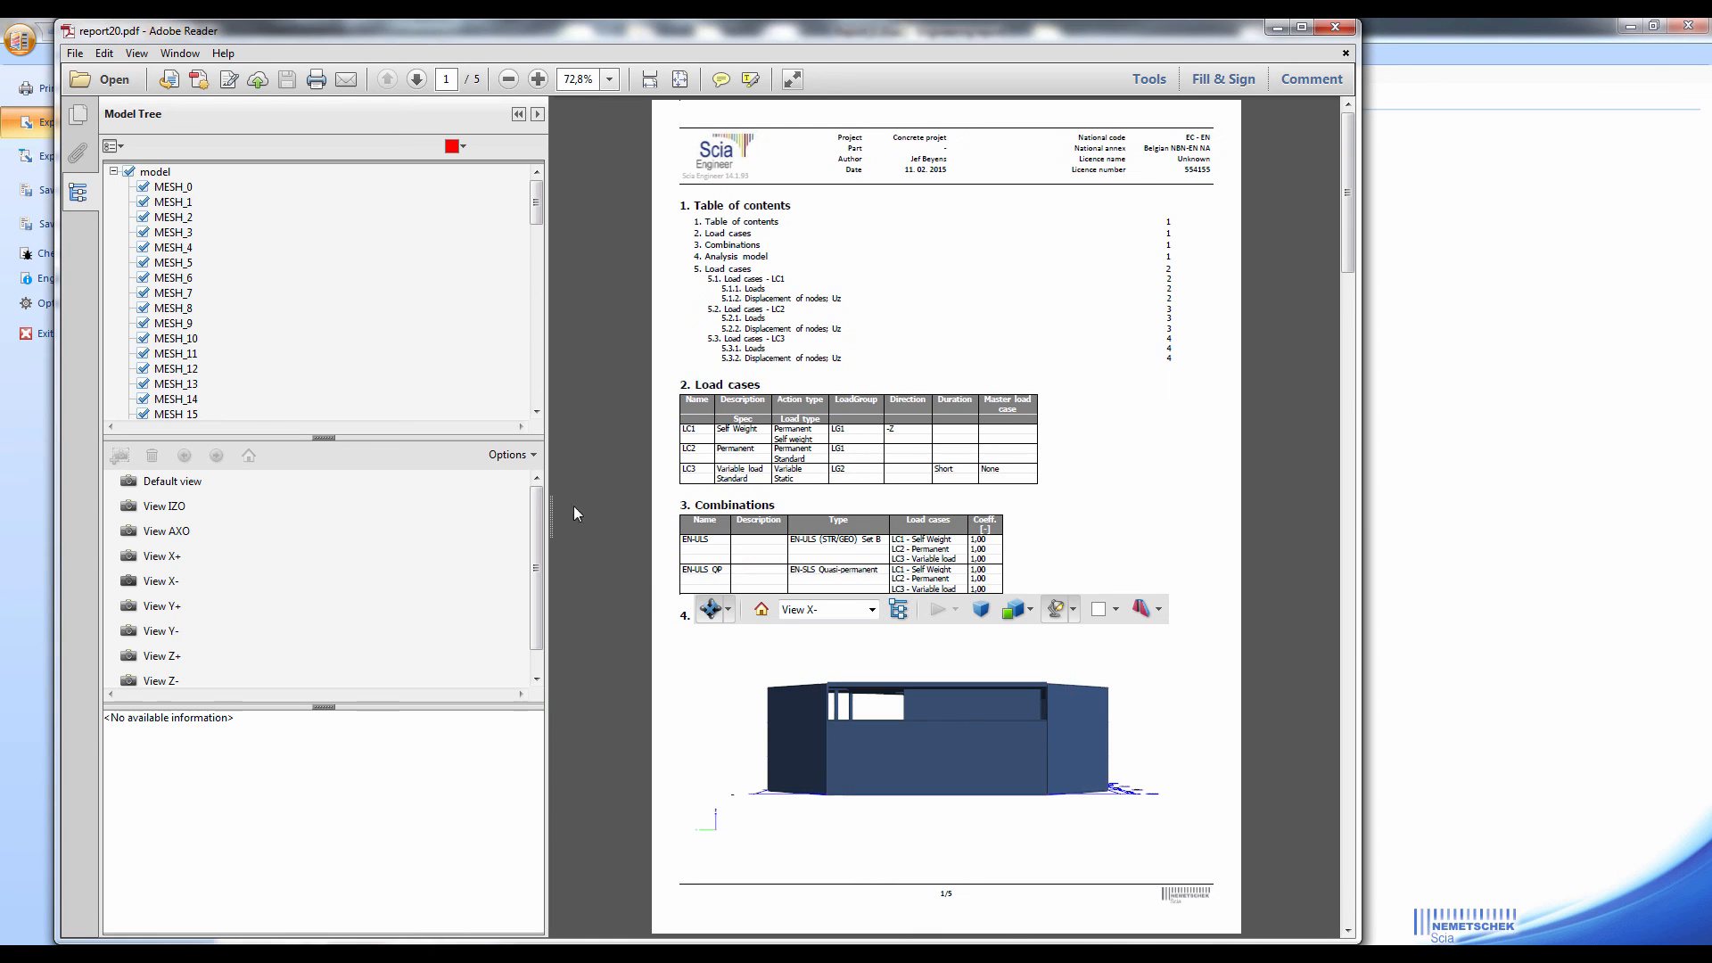
scroll(170, 308, "down", 20)
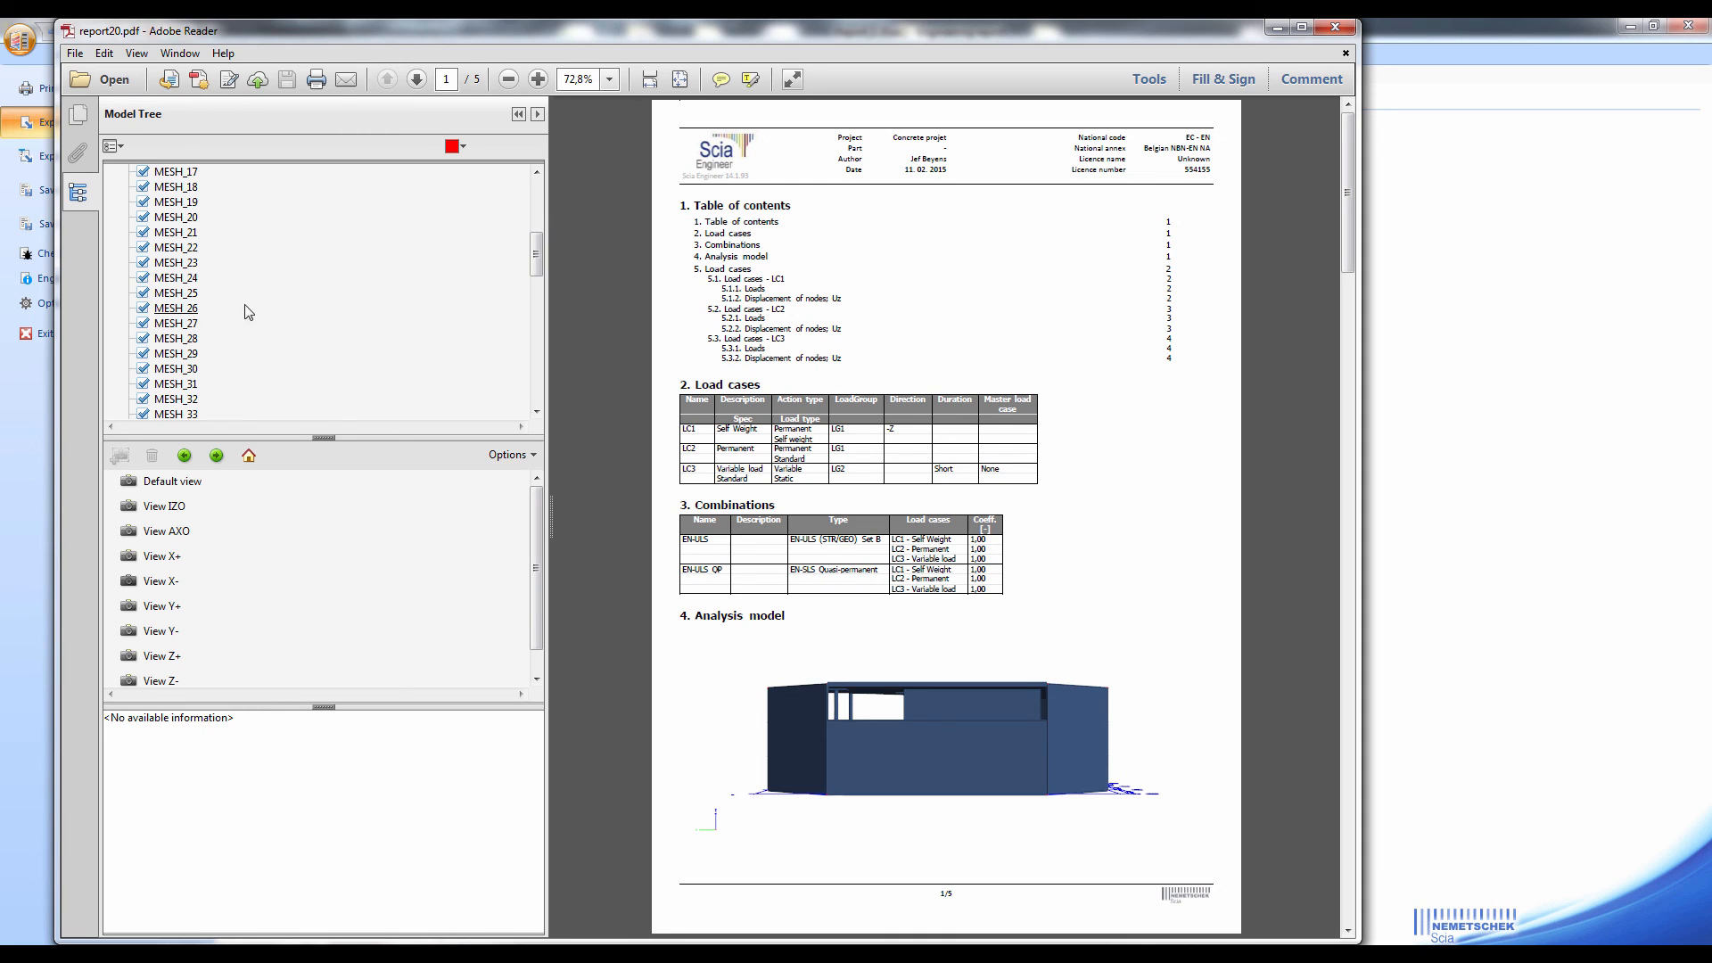
scroll(230, 338, "down", 1)
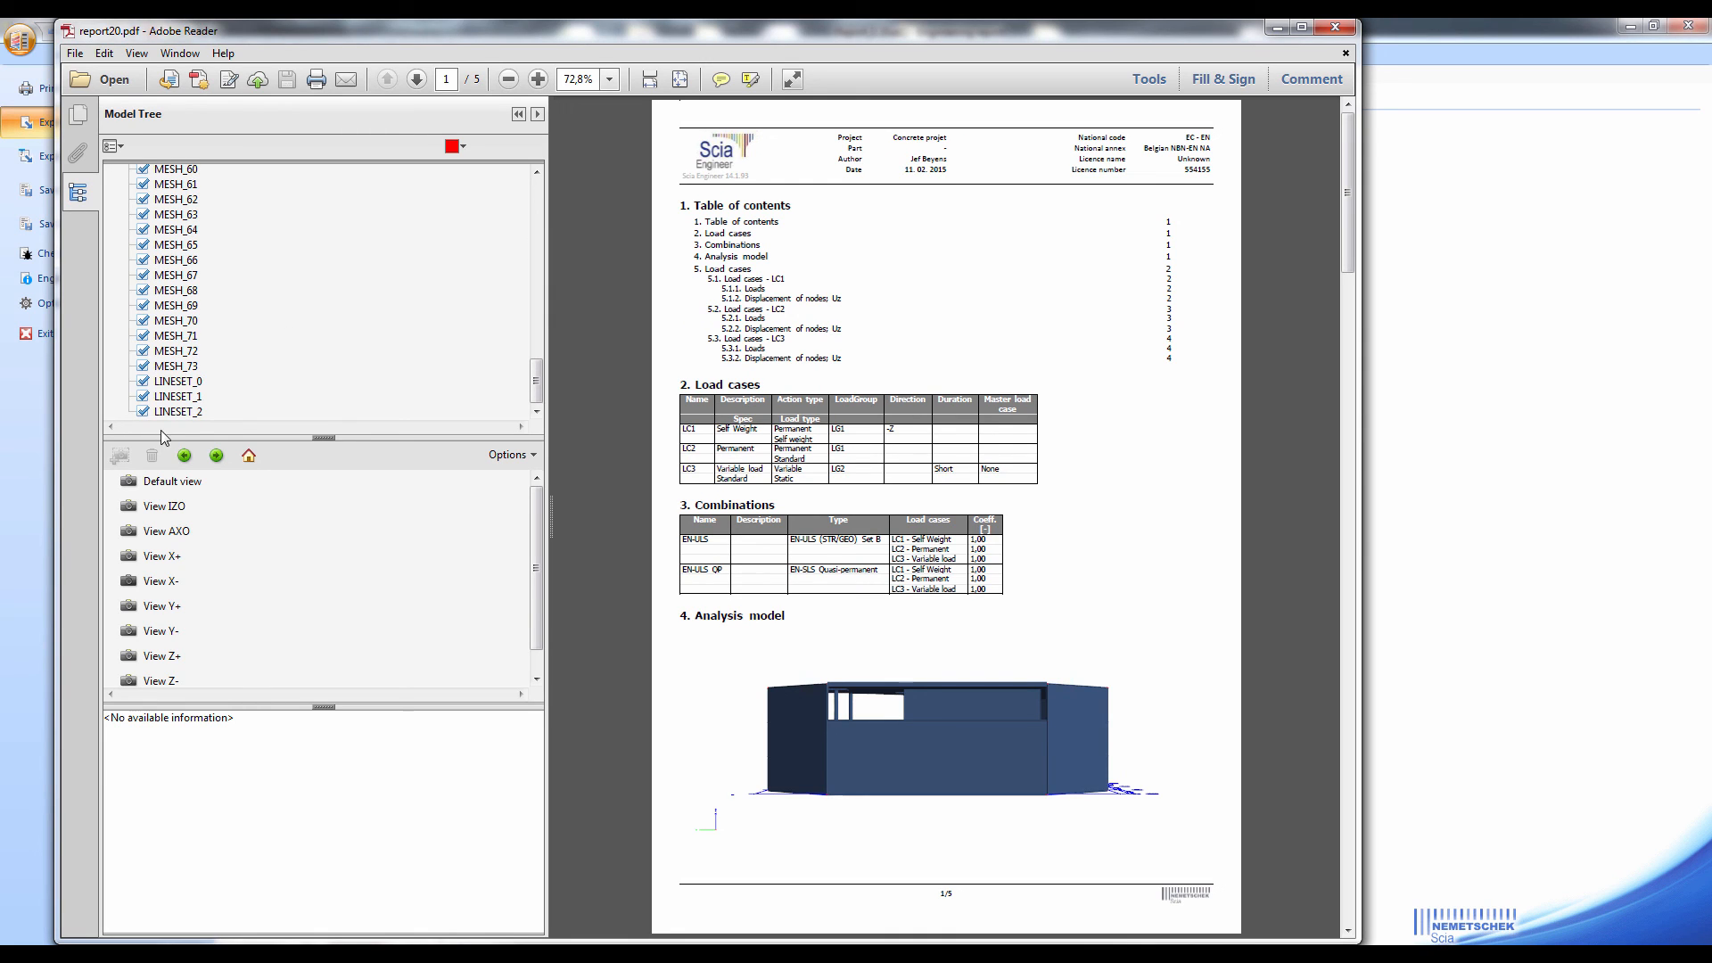
left_click(142, 411)
left_click(143, 396)
left_click(143, 381)
left_click(143, 365)
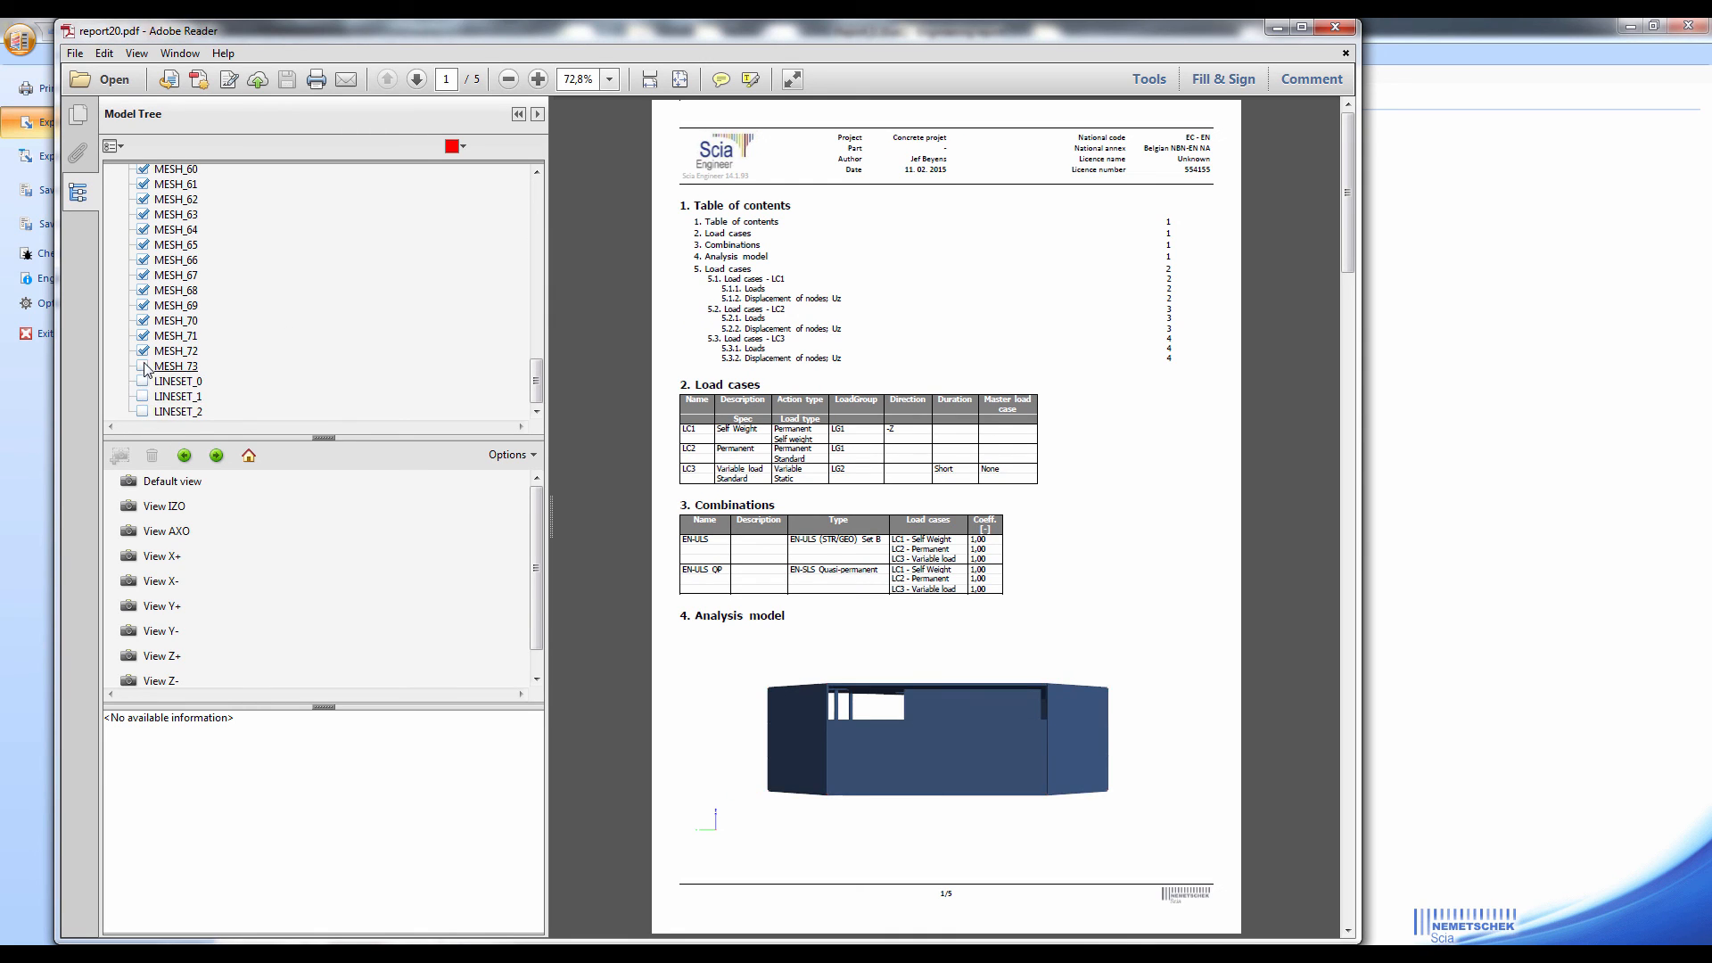
left_click(143, 351)
left_click(143, 335)
left_click(143, 320)
left_click(144, 305)
left_click(142, 290)
left_click(142, 275)
left_click(143, 260)
left_click(142, 244)
left_click(142, 229)
left_click(143, 214)
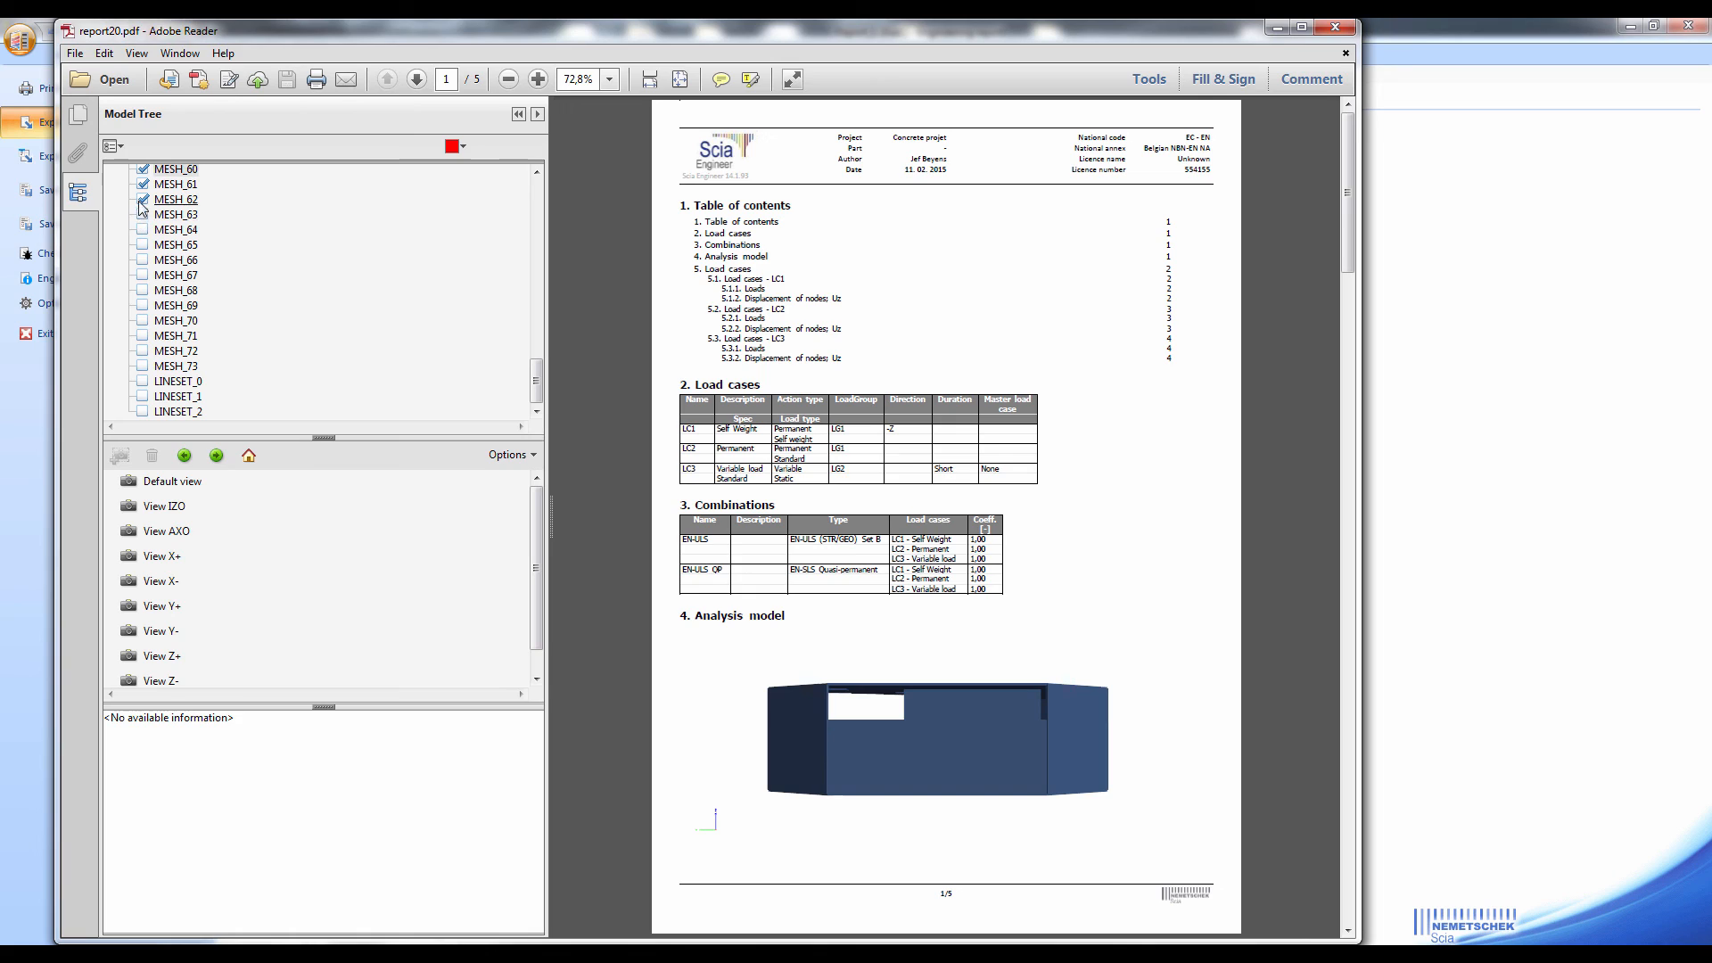
left_click(143, 198)
left_click(143, 183)
left_click(143, 169)
Hide MESH_40, 41, 43, 44, 46, 47 and 49 in the PDF's 3D model
scroll(253, 253, "up", 4)
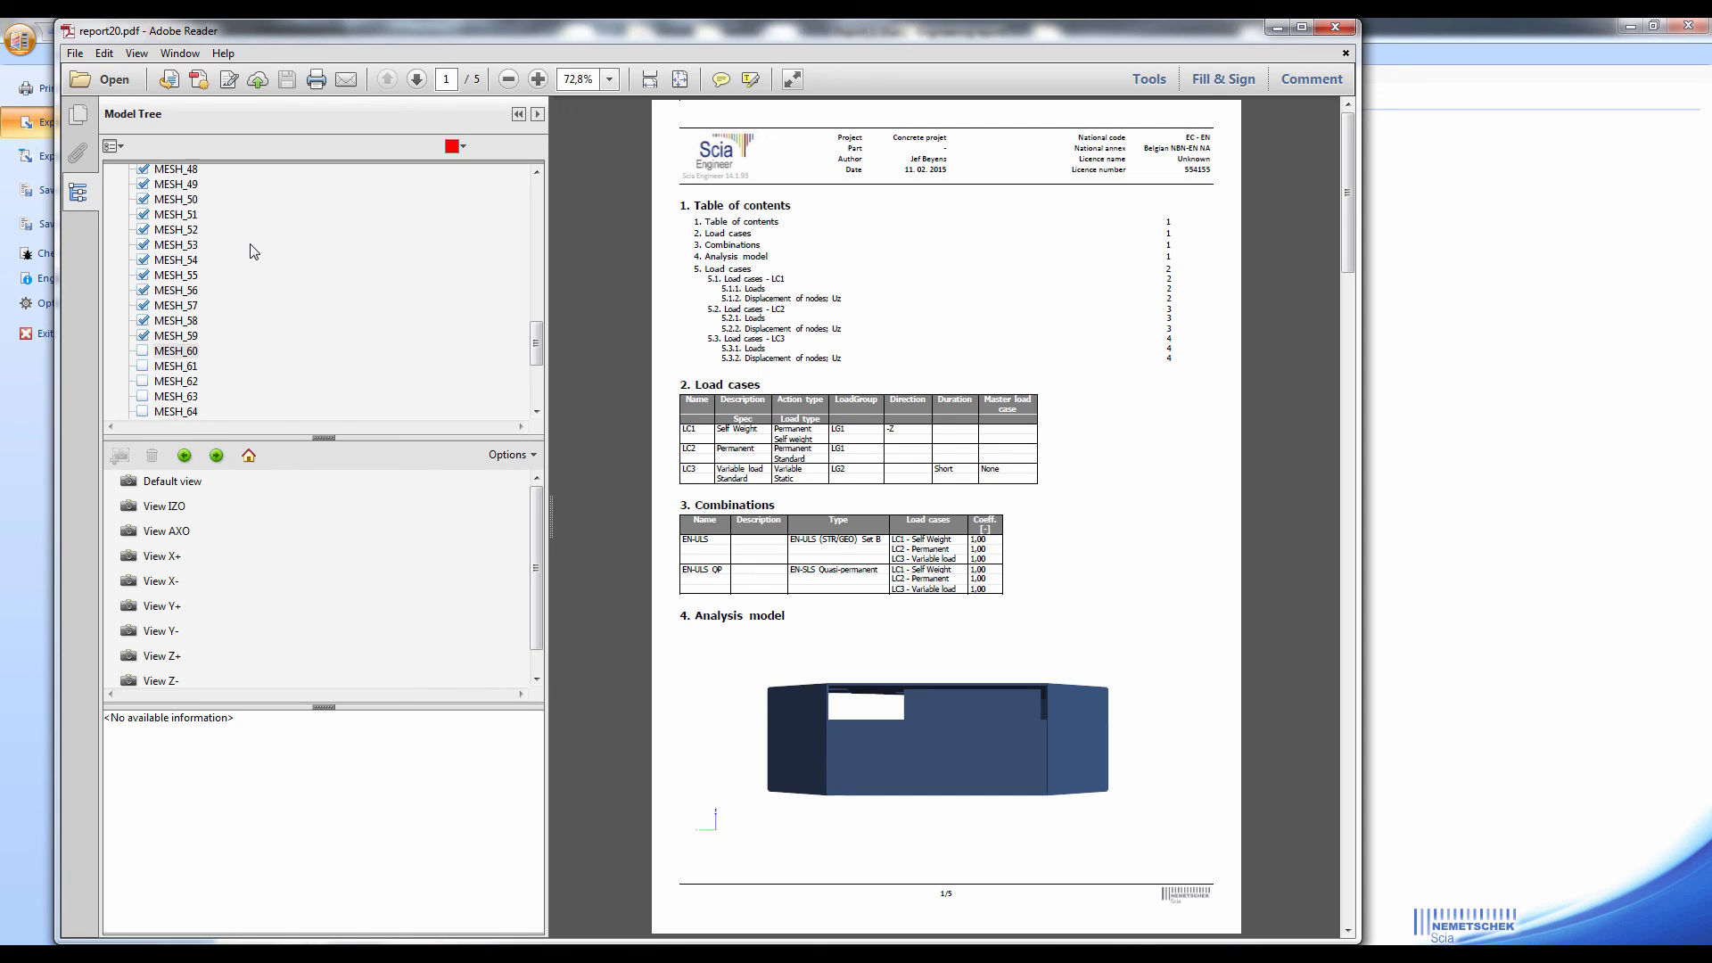
scroll(253, 253, "up", 3)
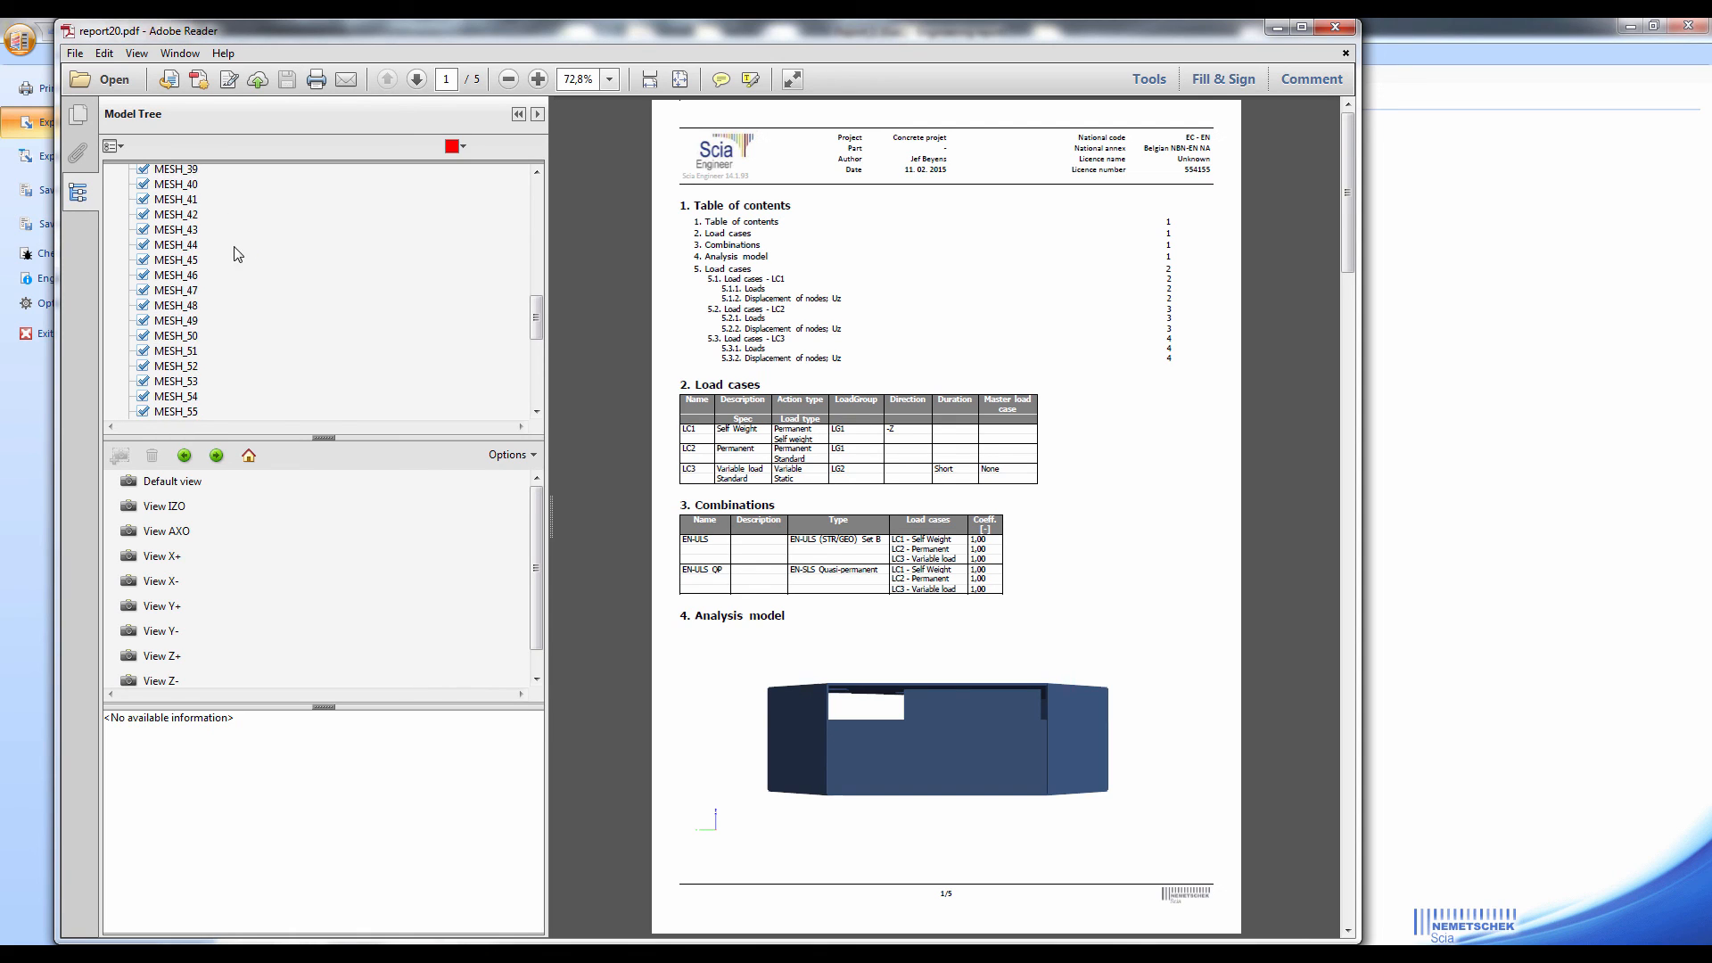
left_click(143, 184)
left_click(142, 245)
left_click(142, 274)
left_click(143, 290)
left_click(143, 320)
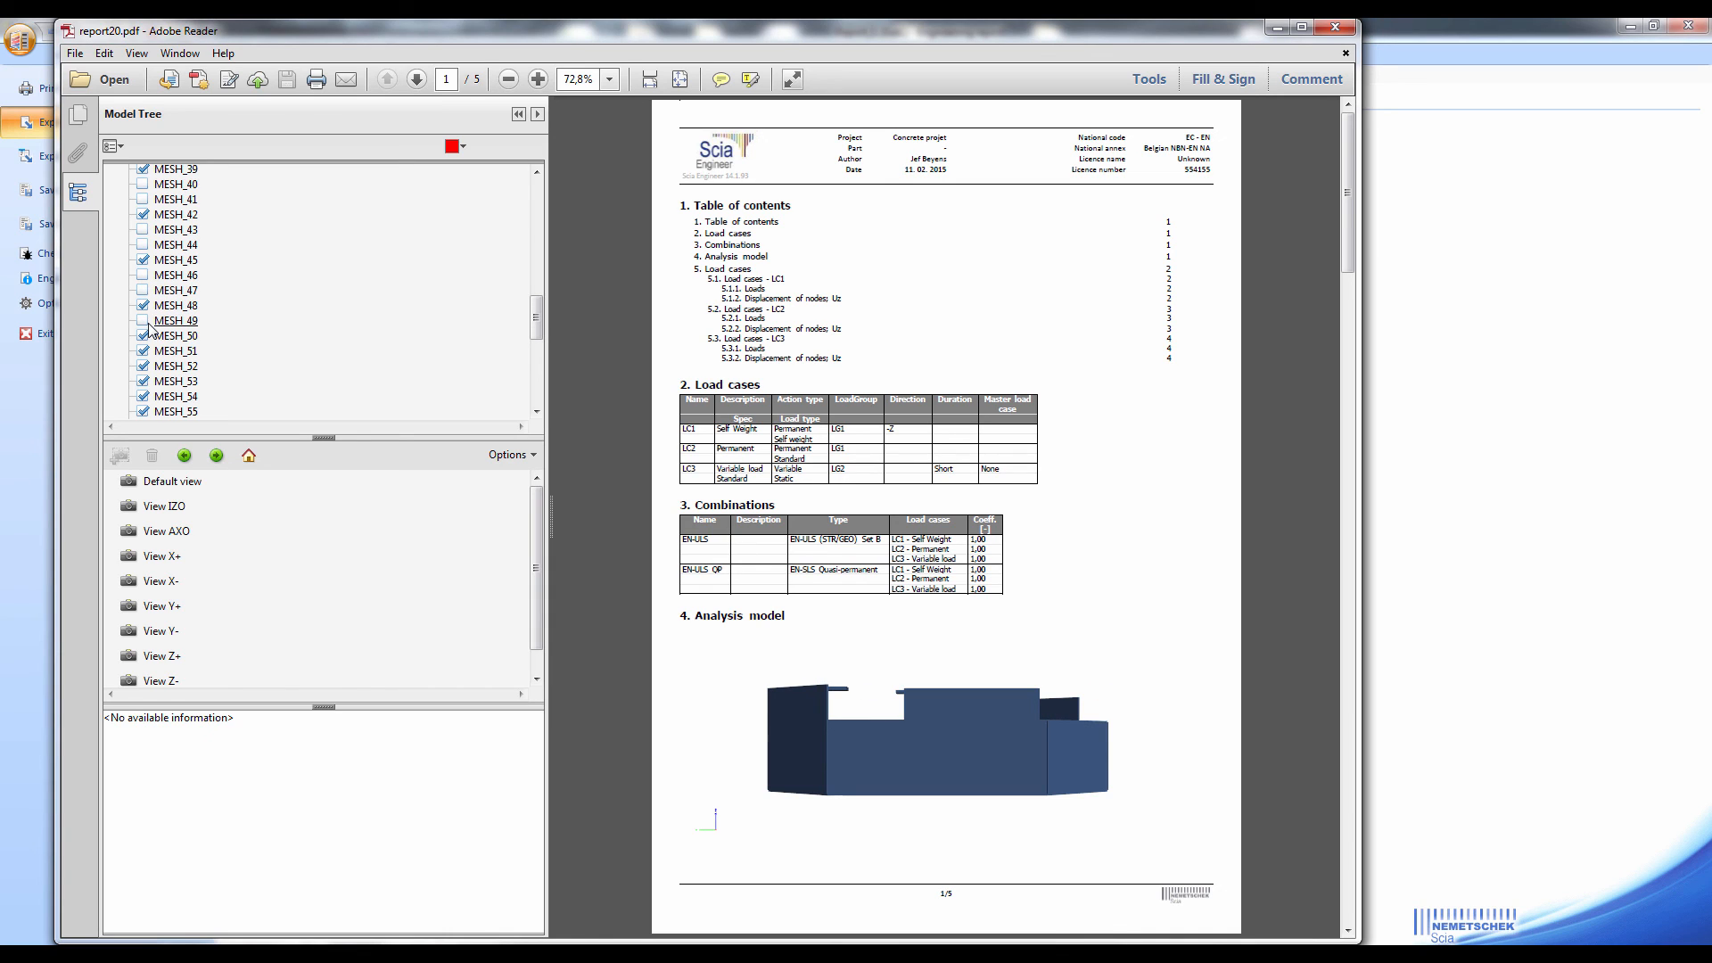
Display the partly hidden 3D model from View X- and View AXO
mouse_move(844, 804)
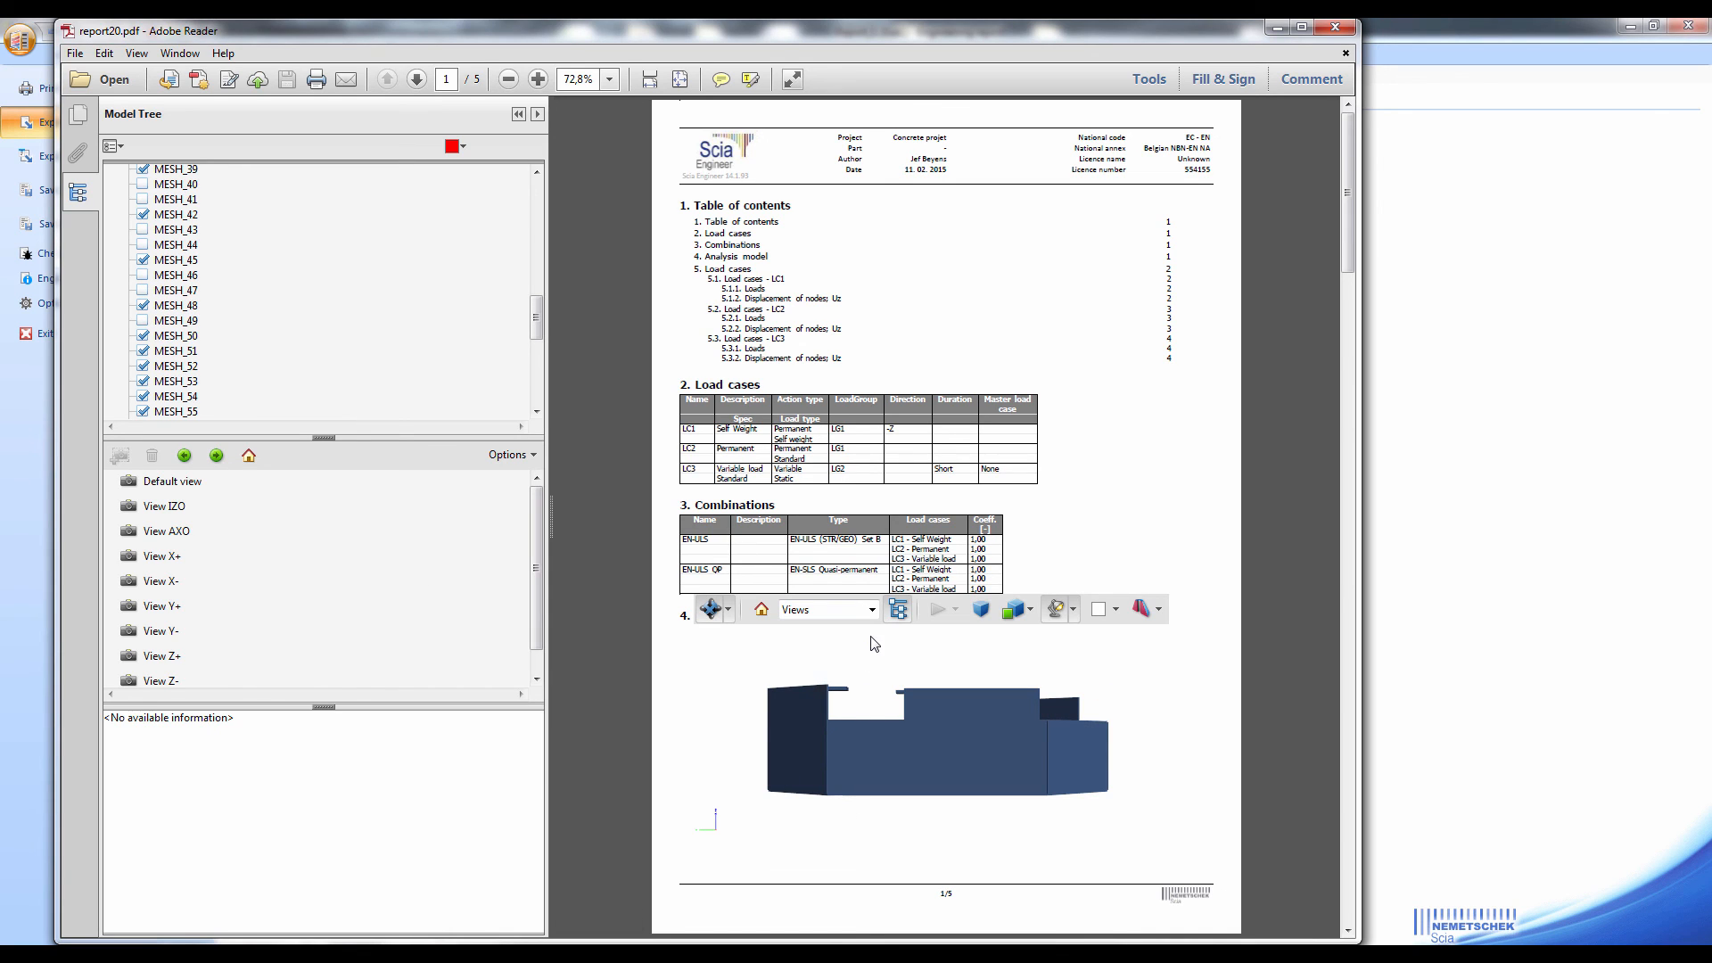
left_click(871, 610)
left_click(842, 712)
left_click(871, 610)
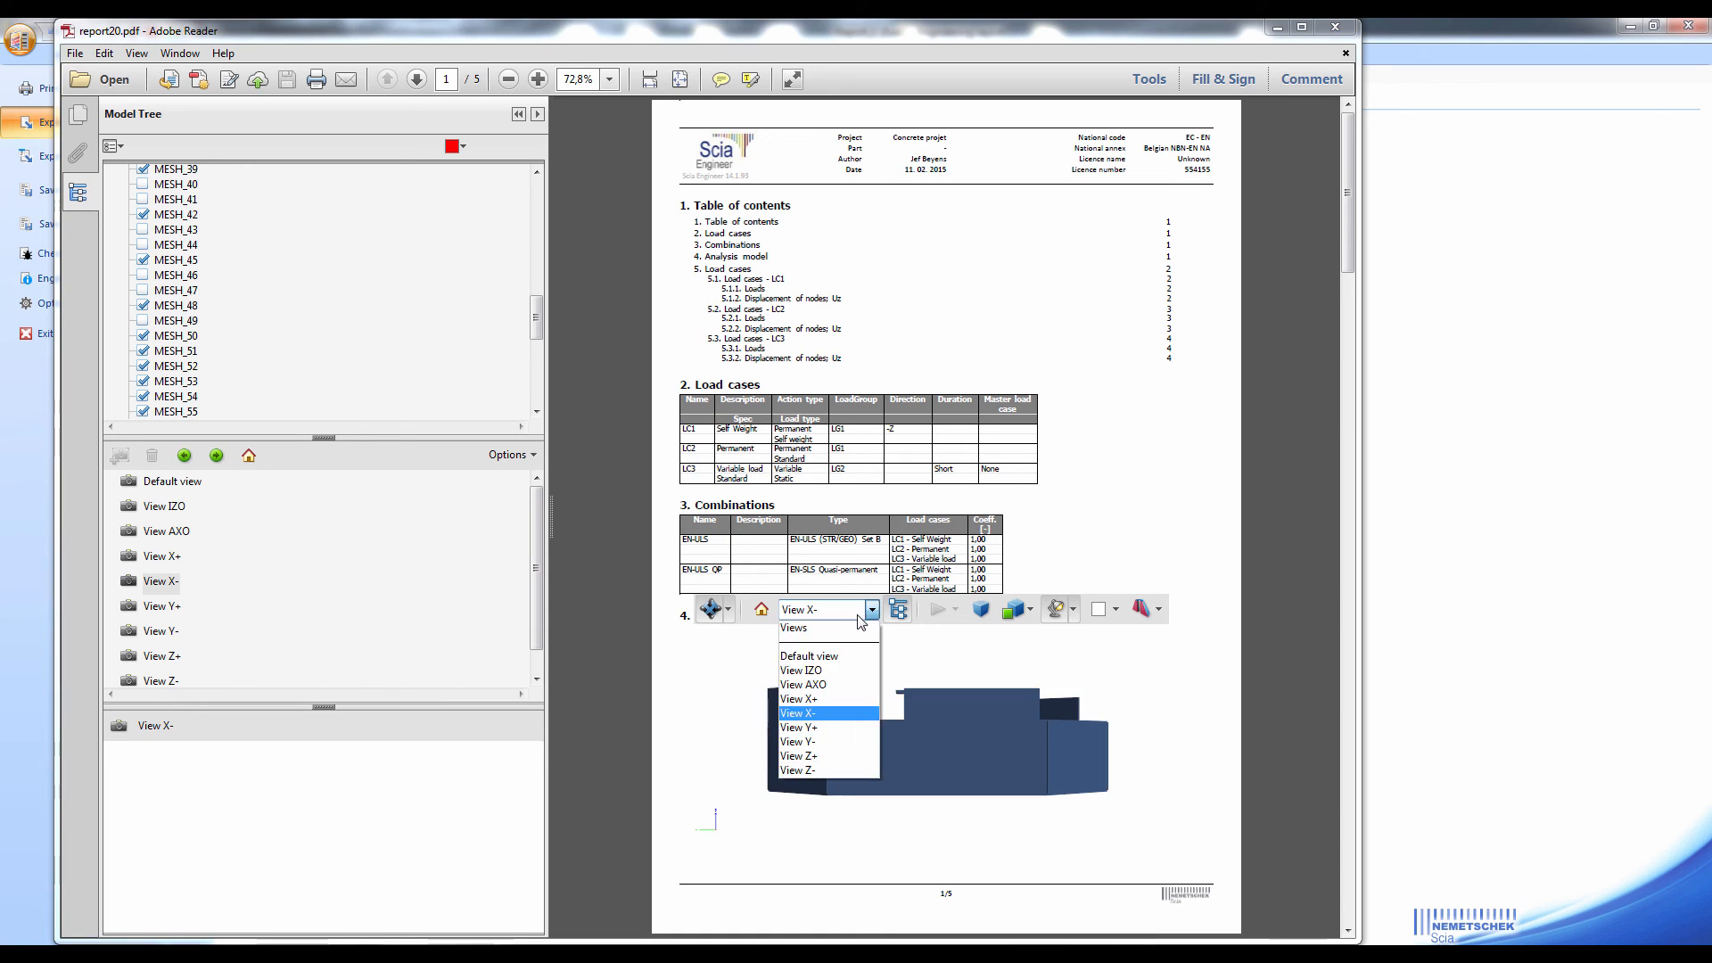
left_click(829, 684)
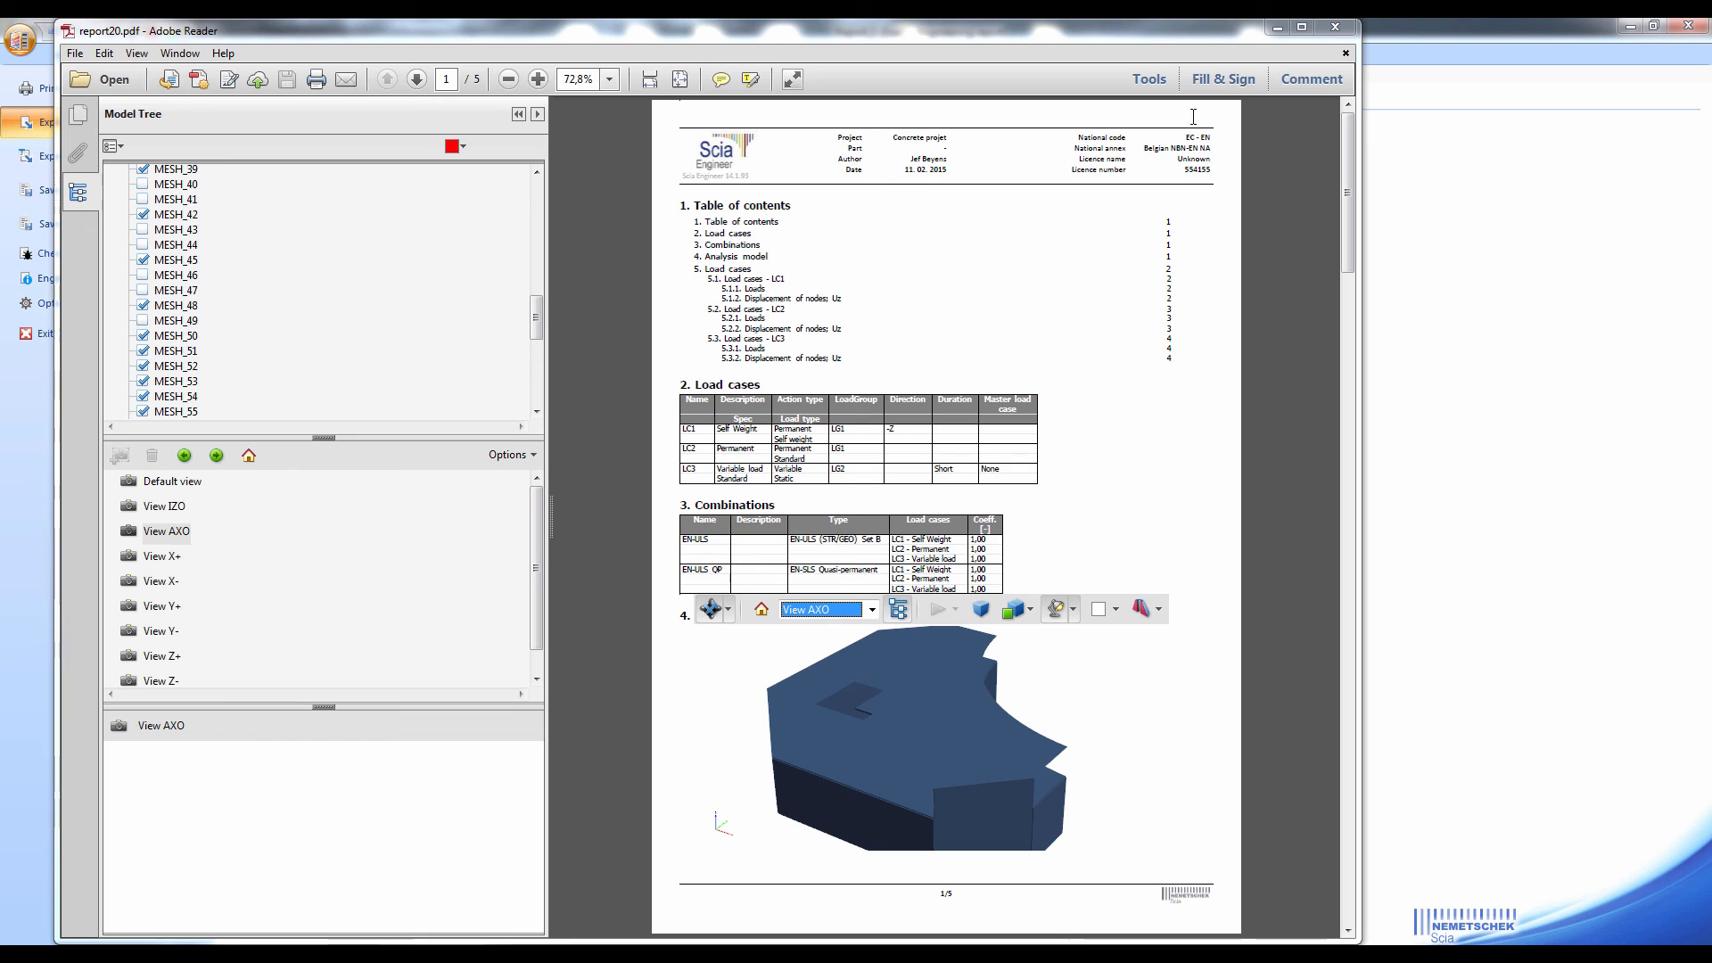
Close the exported PDF and exit the Engineering report back to the structural model
left_click(1339, 22)
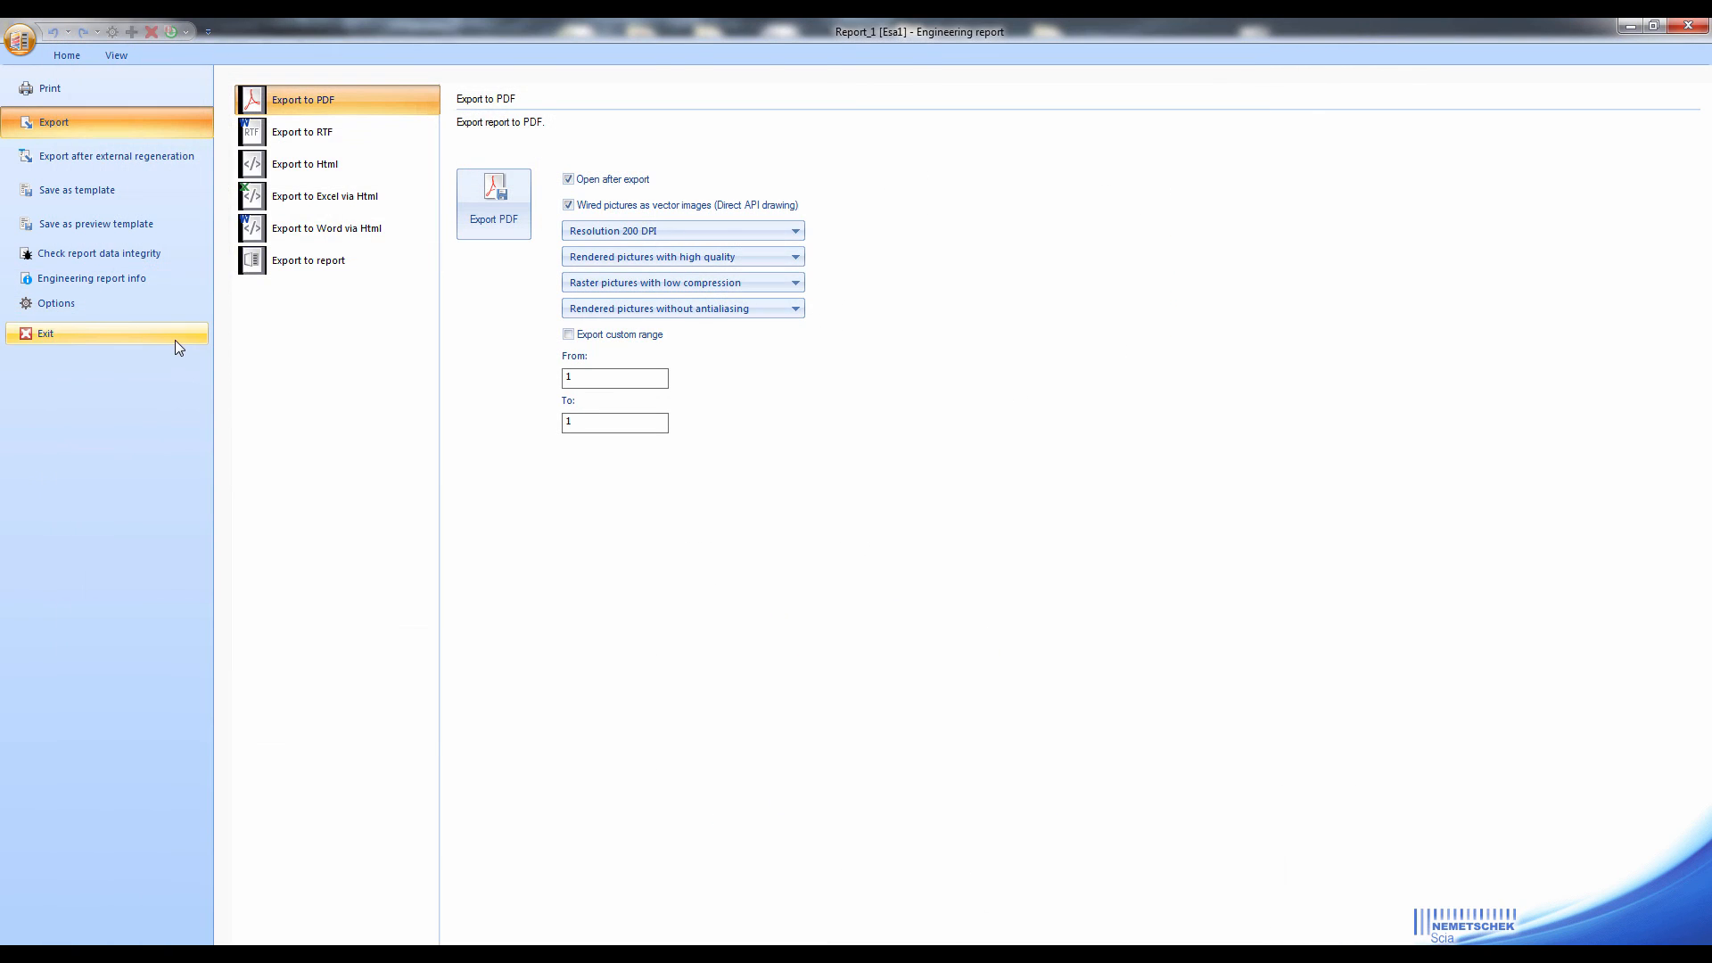
left_click(175, 340)
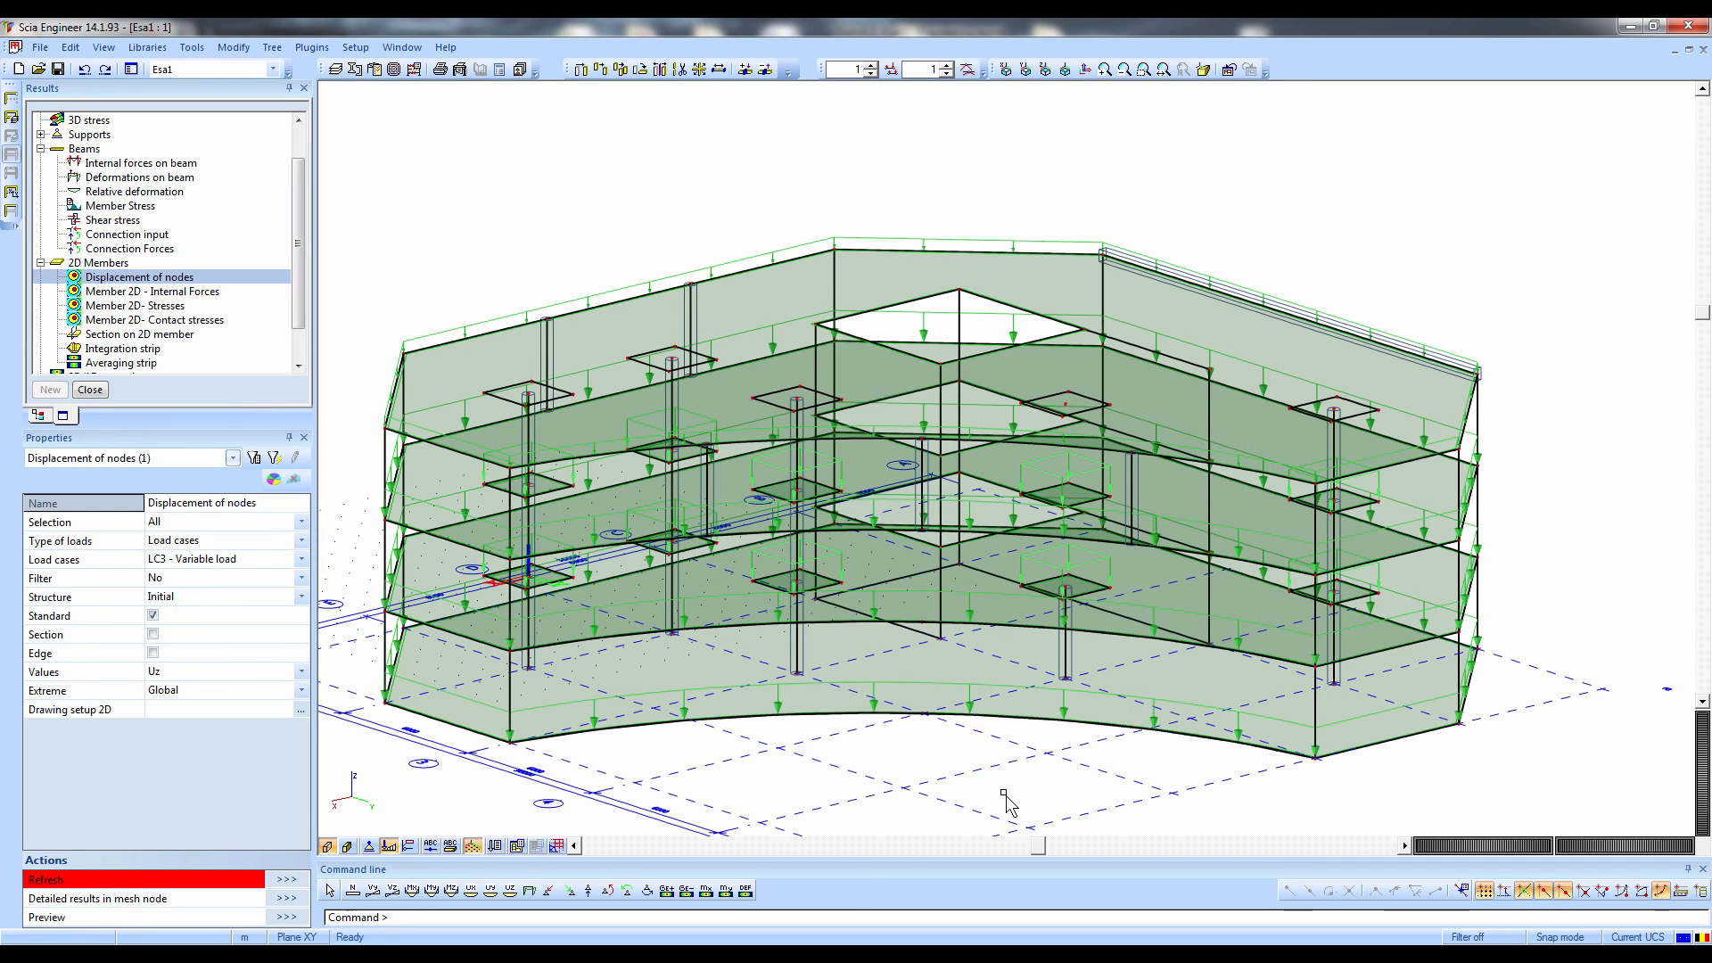